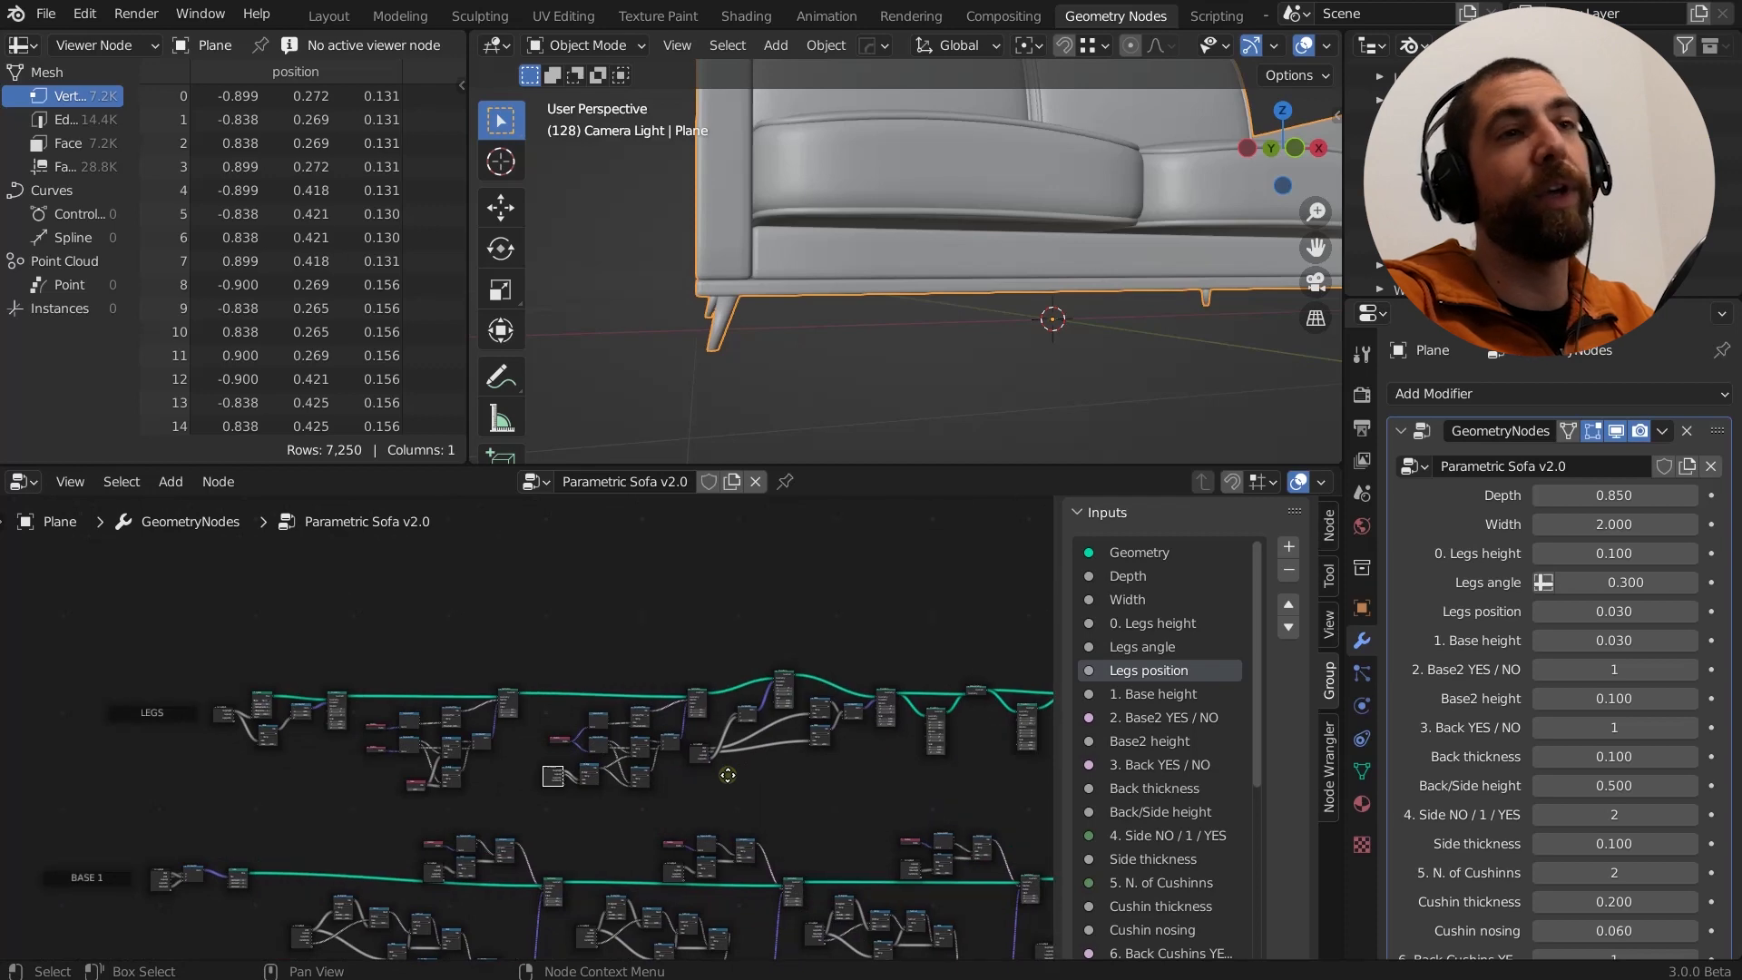
# Look over the whole parametric sofa and hide the node editor's sidebar.
pyautogui.scroll(-2, 732, 777)
pyautogui.moveTo(966, 295); pyautogui.dragTo(980, 334, button='middle')
pyautogui.scroll(-3, 764, 350)
pyautogui.scroll(-2, 735, 403)
pyautogui.scroll(3, 911, 315)
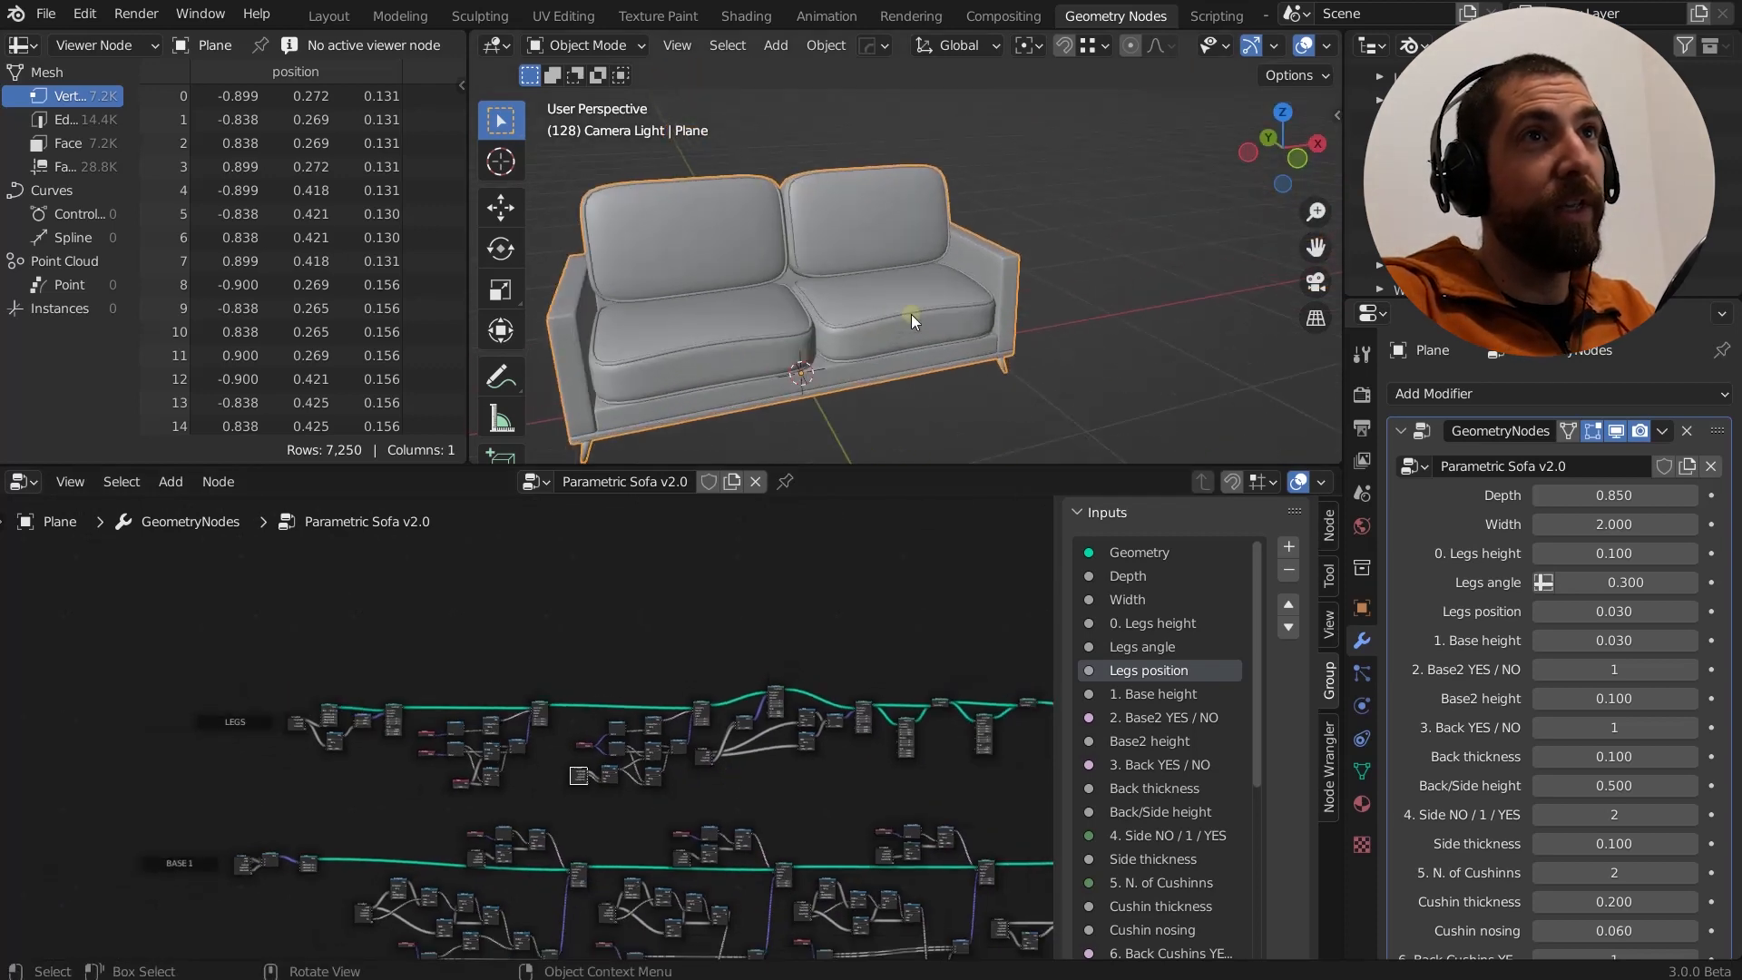
pyautogui.moveTo(846, 343); pyautogui.dragTo(924, 341, button='middle')
pyautogui.scroll(-3, 924, 341)
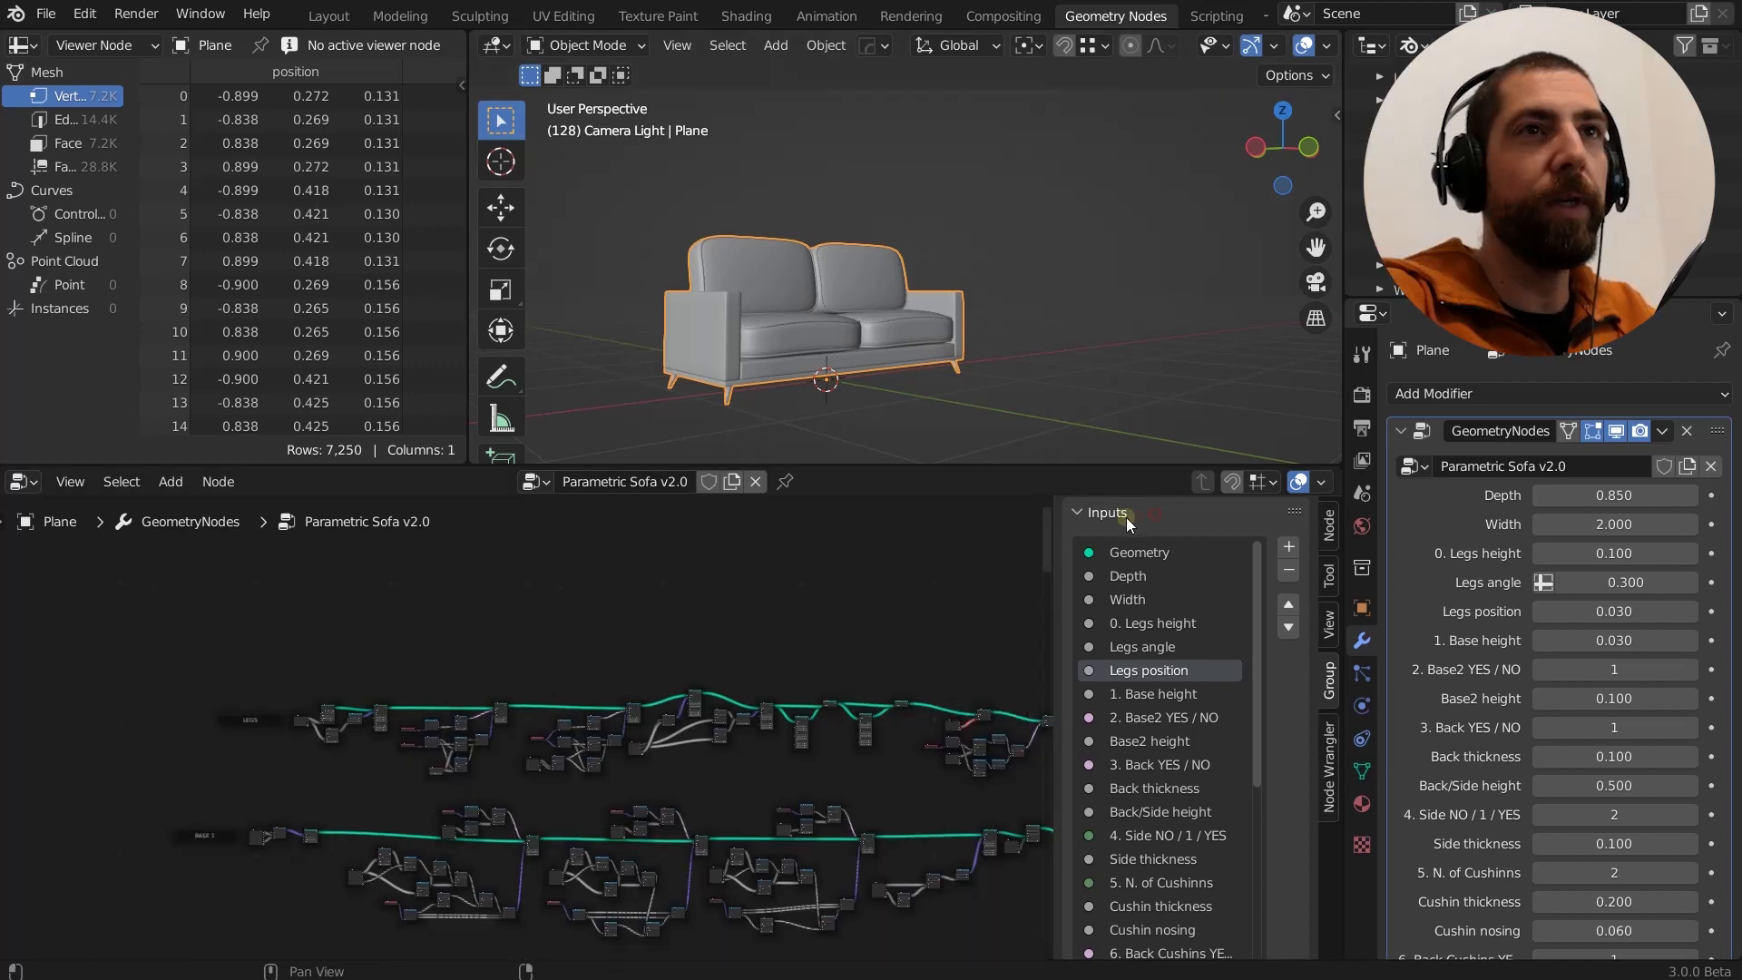
pyautogui.press('n')
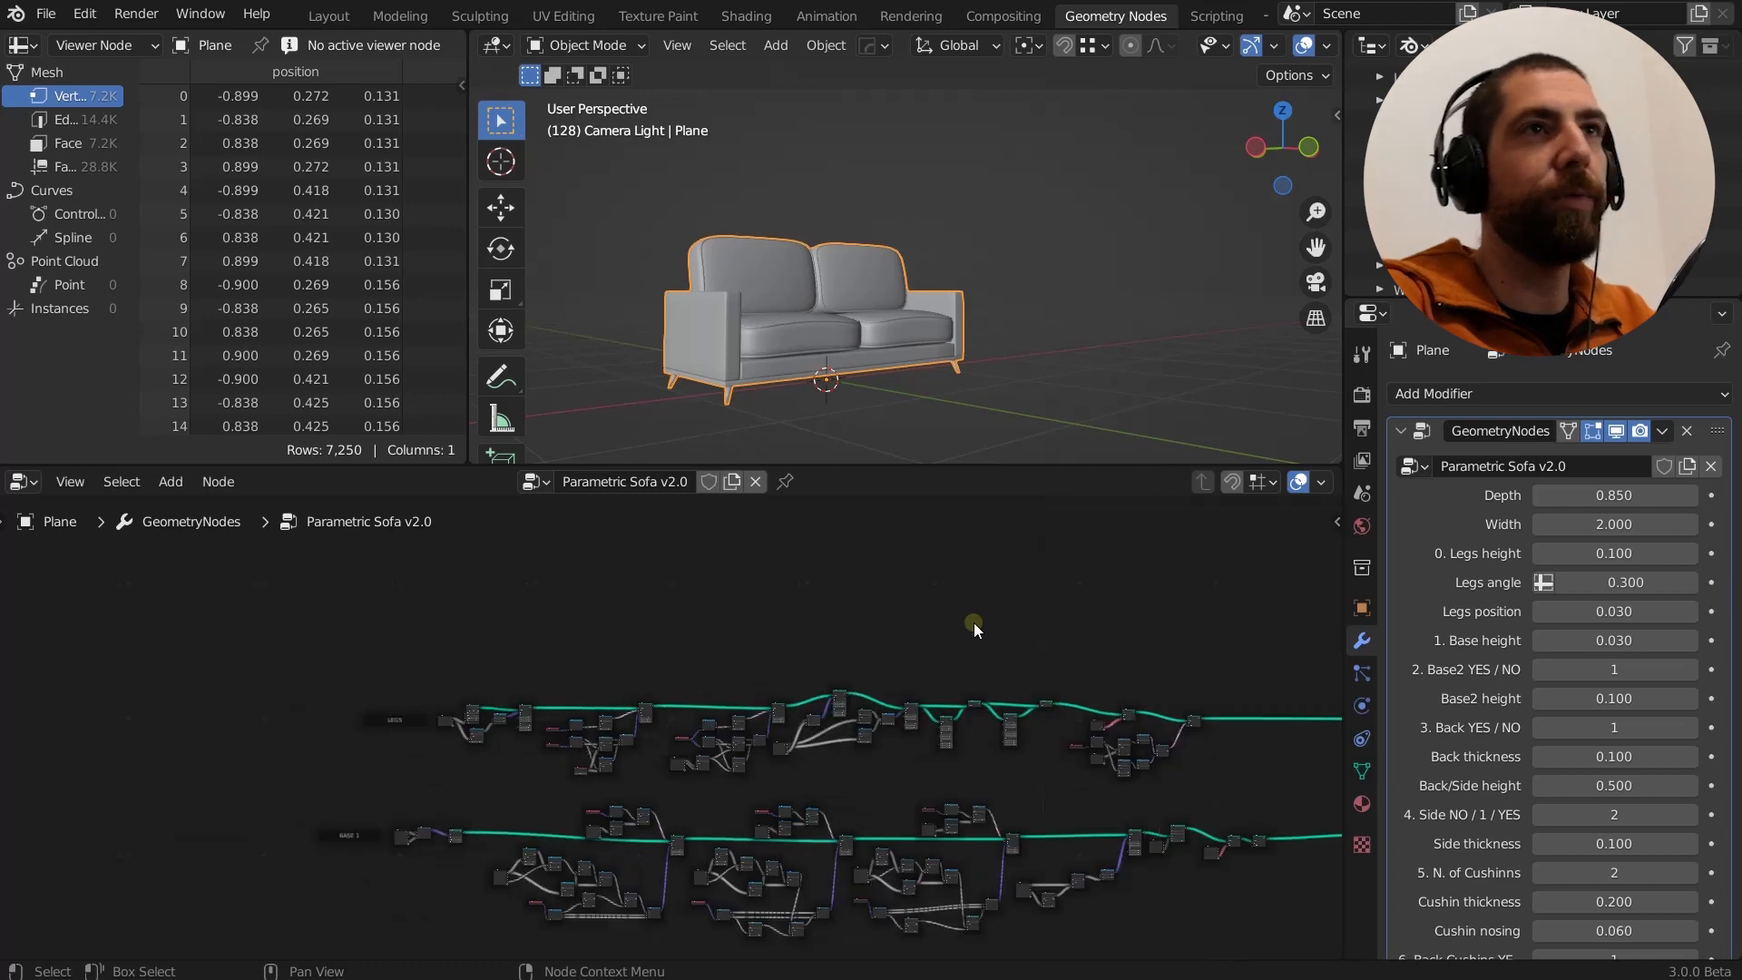
pyautogui.moveTo(853, 345); pyautogui.dragTo(840, 365, button='middle')
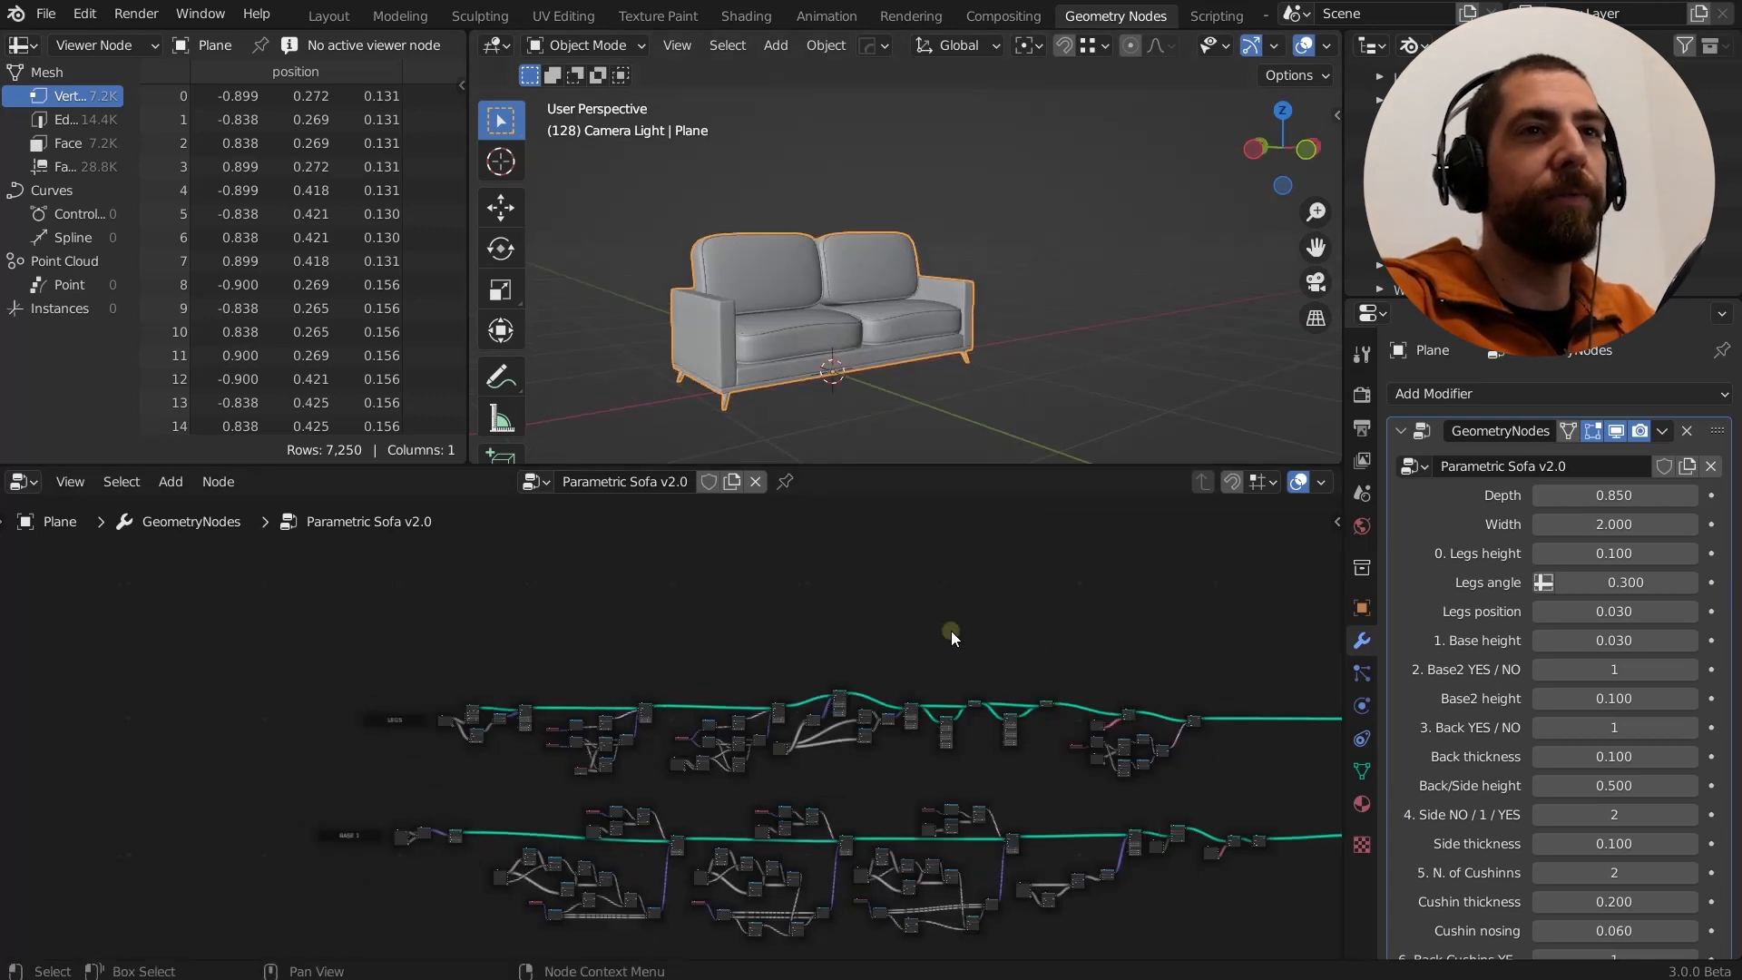
# Preview the output of the last node in the LEGS branch and inspect the four legs in the viewport.
pyautogui.scroll(8, 951, 629)
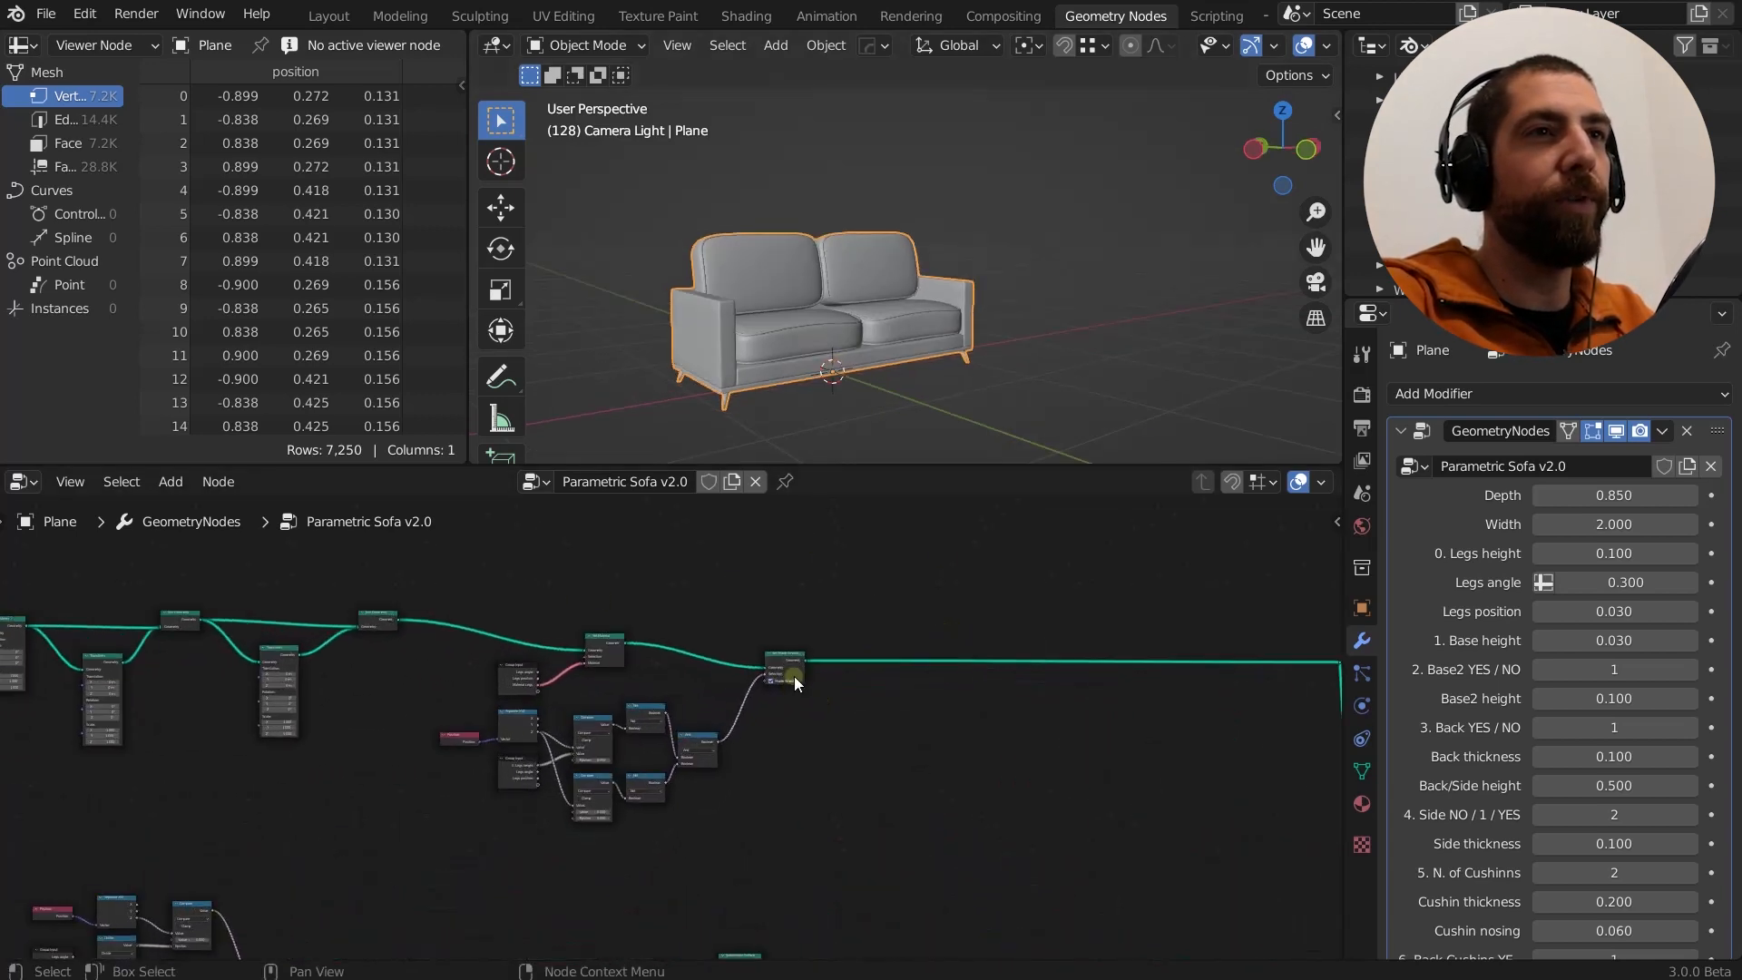
pyautogui.keyDown('ctrl'); pyautogui.keyDown('shift'); pyautogui.click(795, 677); pyautogui.keyUp('shift'); pyautogui.keyUp('ctrl')
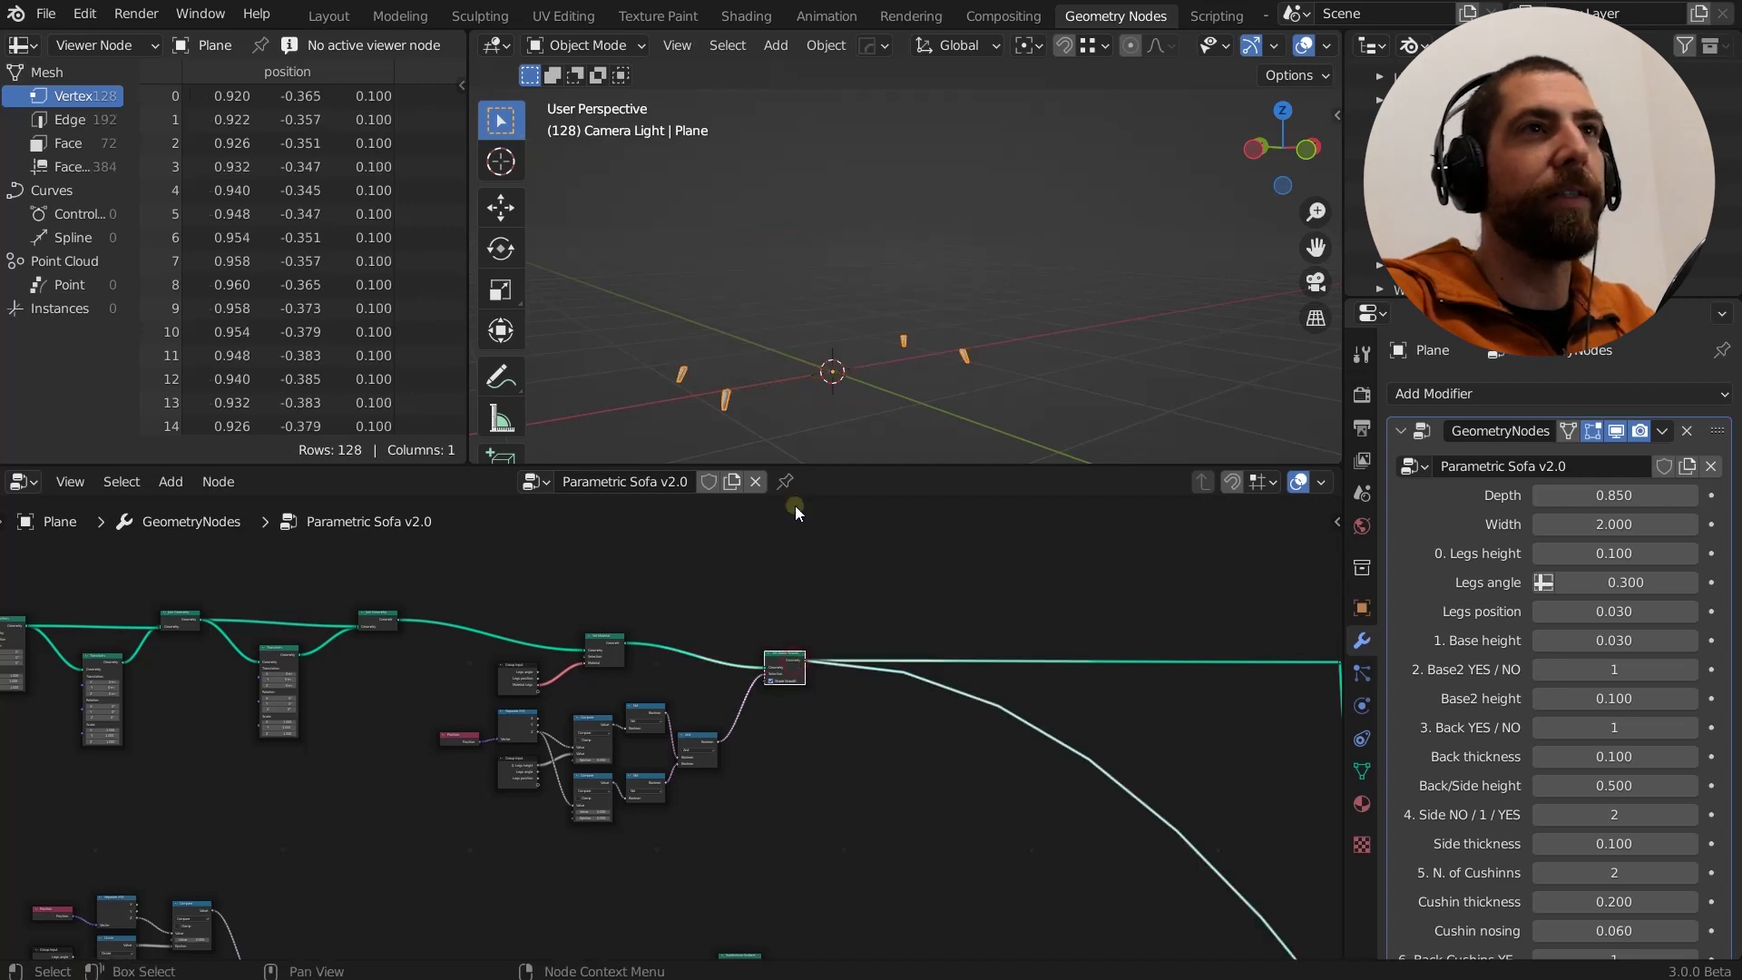
pyautogui.scroll(3, 724, 409)
pyautogui.moveTo(725, 392); pyautogui.dragTo(711, 38, button='middle')
pyautogui.scroll(-4, 915, 304)
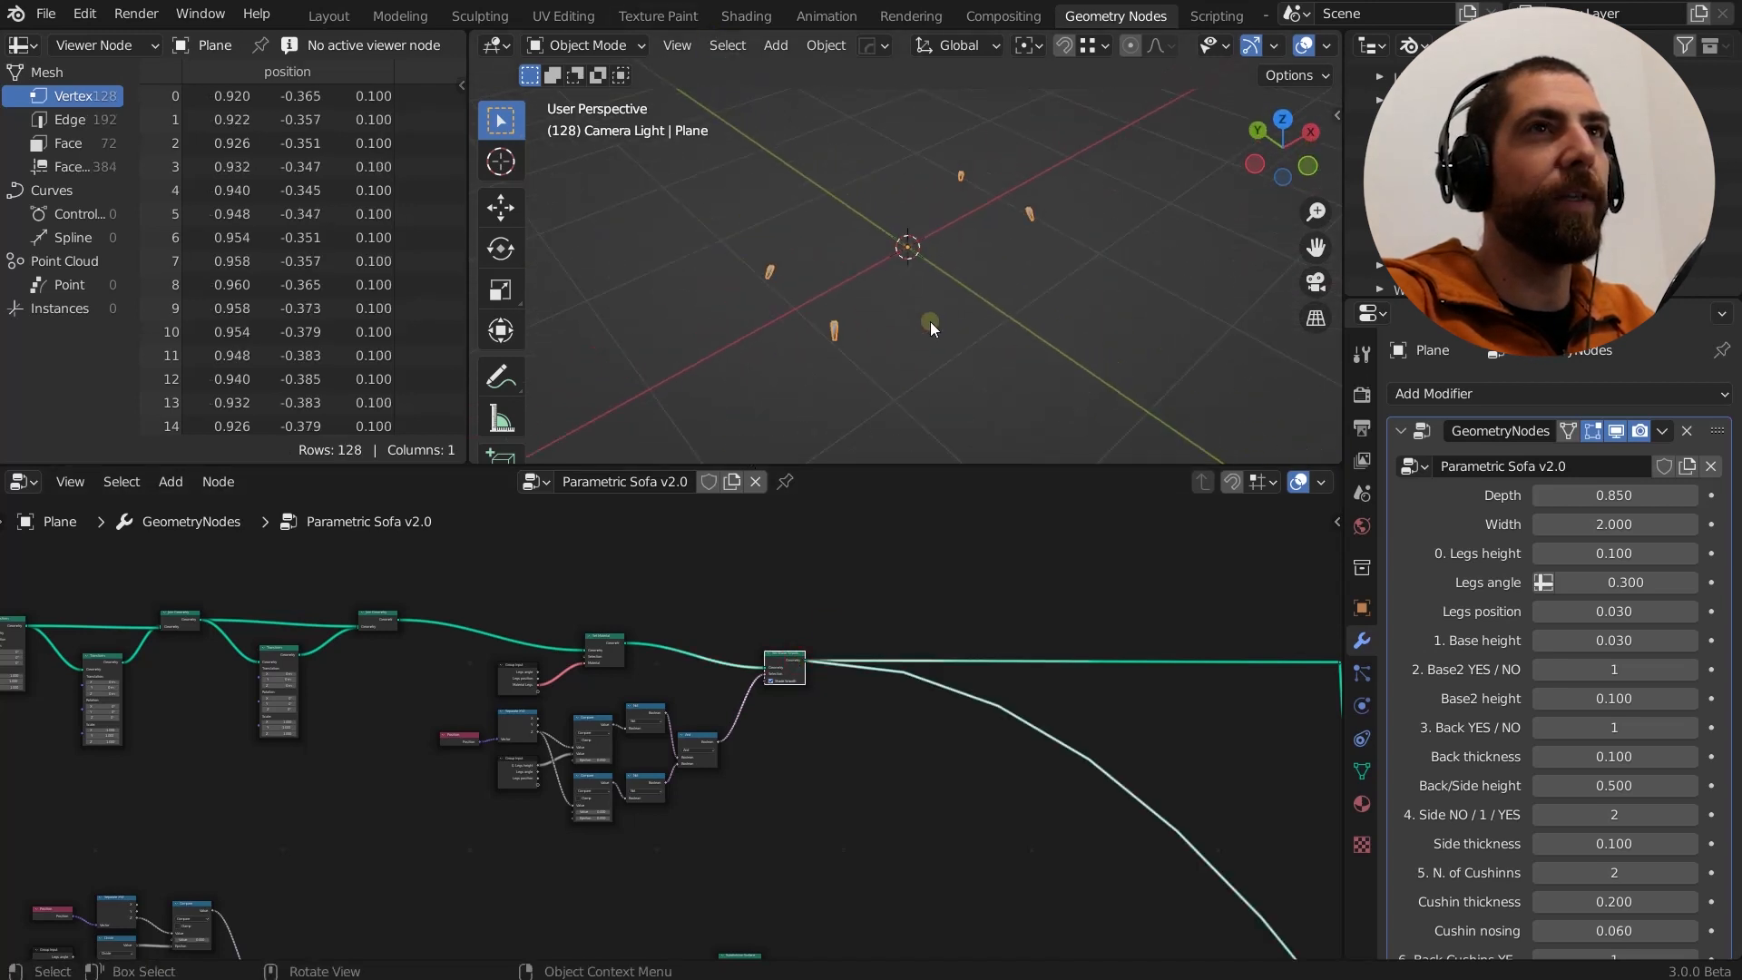
pyautogui.moveTo(931, 327); pyautogui.dragTo(919, 376, button='middle')
pyautogui.scroll(-3, 893, 613)
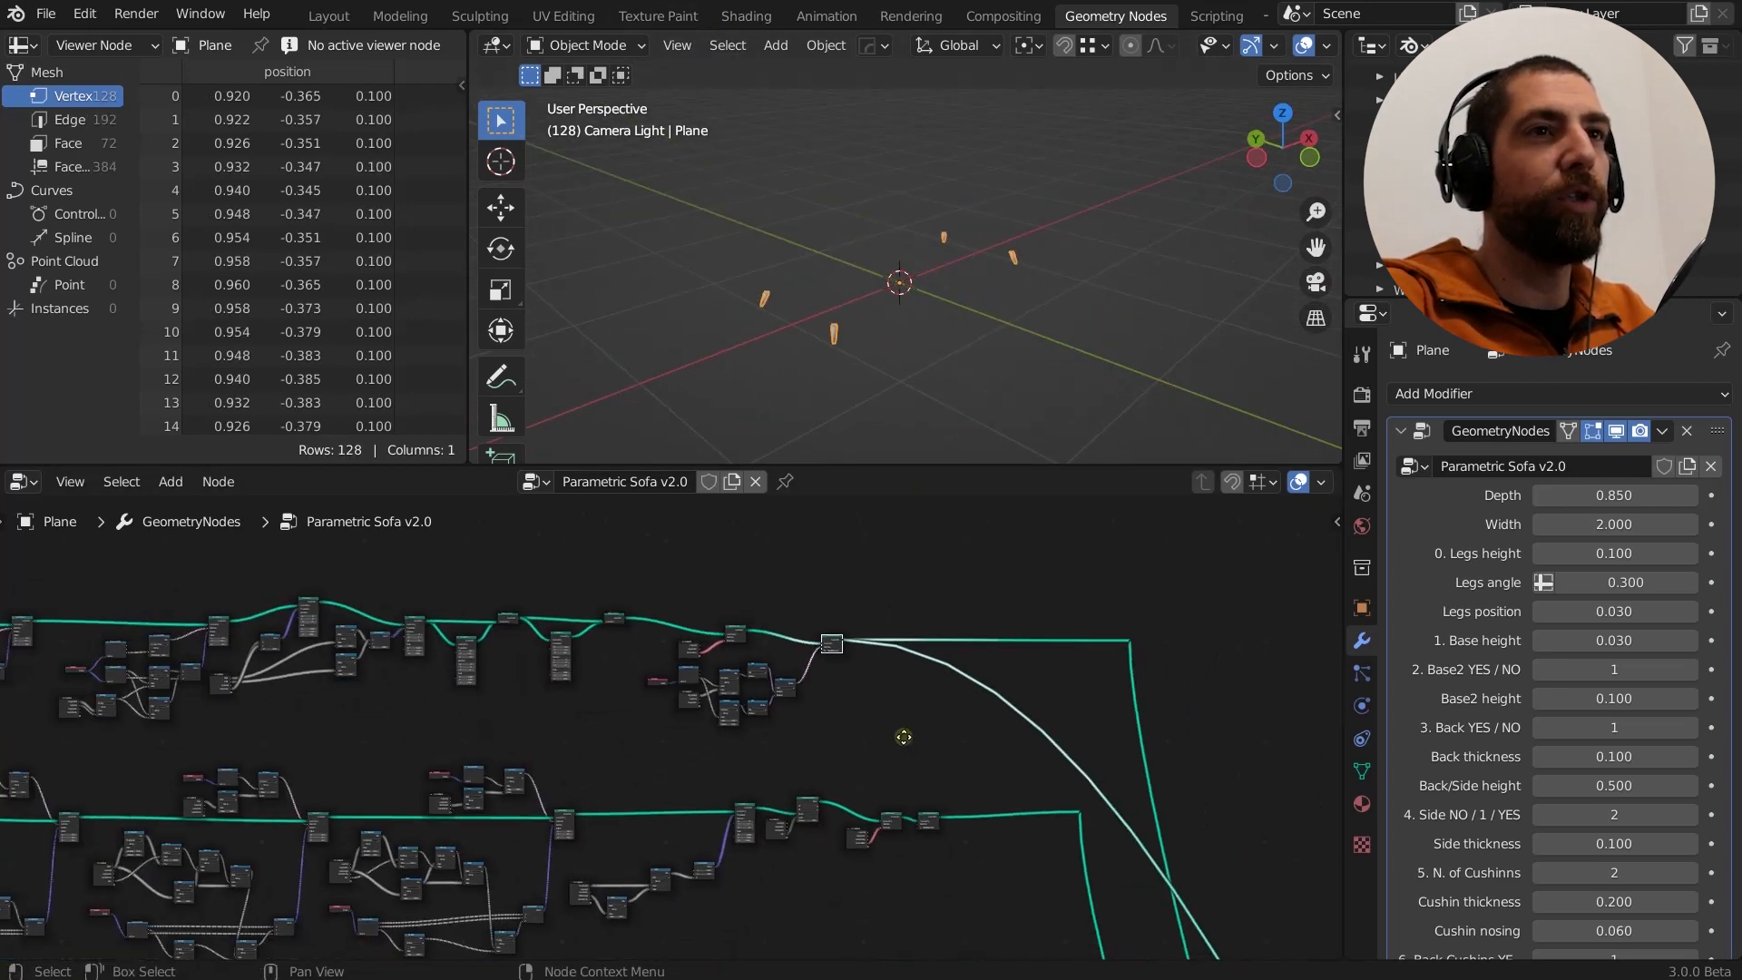
# Examine the BASE 1 node chain from its label through to its final nodes.
pyautogui.moveTo(904, 736); pyautogui.dragTo(863, 626, button='middle')
pyautogui.moveTo(586, 654); pyautogui.dragTo(957, 607, button='middle')
pyautogui.moveTo(292, 654); pyautogui.dragTo(389, 704, button='middle')
pyautogui.scroll(4, 498, 693)
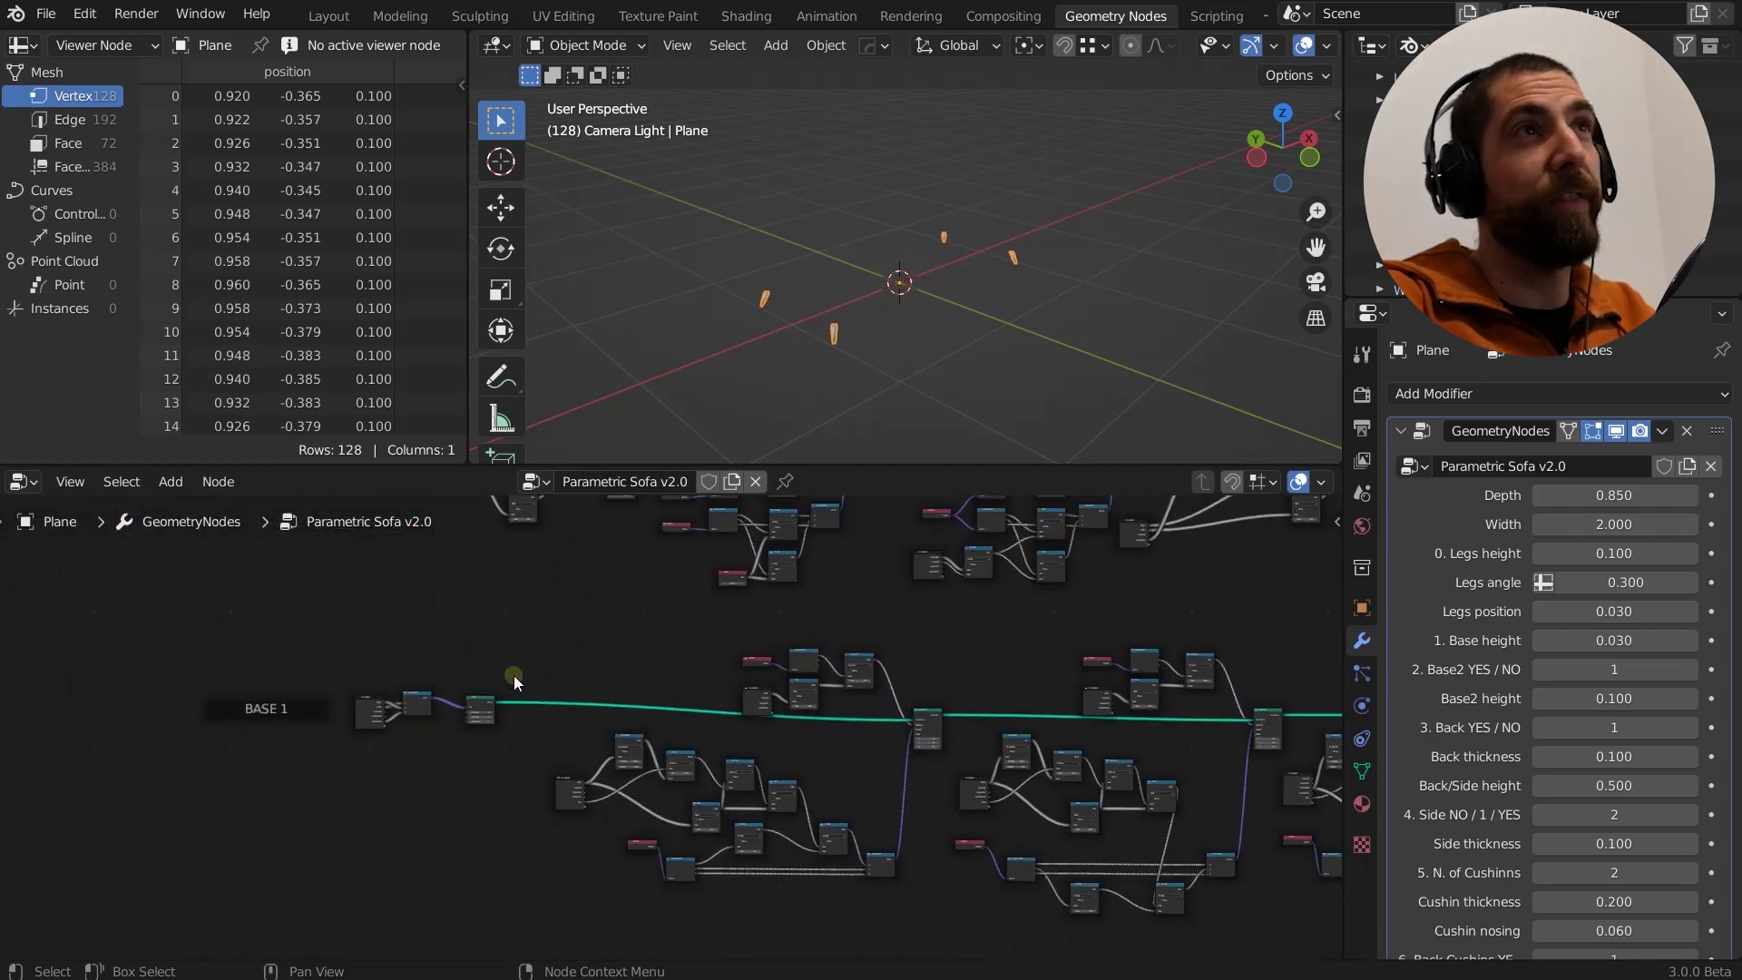
pyautogui.moveTo(514, 676)
pyautogui.mouseDown(button='middle')
pyautogui.moveTo(490, 681)
pyautogui.moveTo(512, 675)
pyautogui.mouseUp(button='middle')
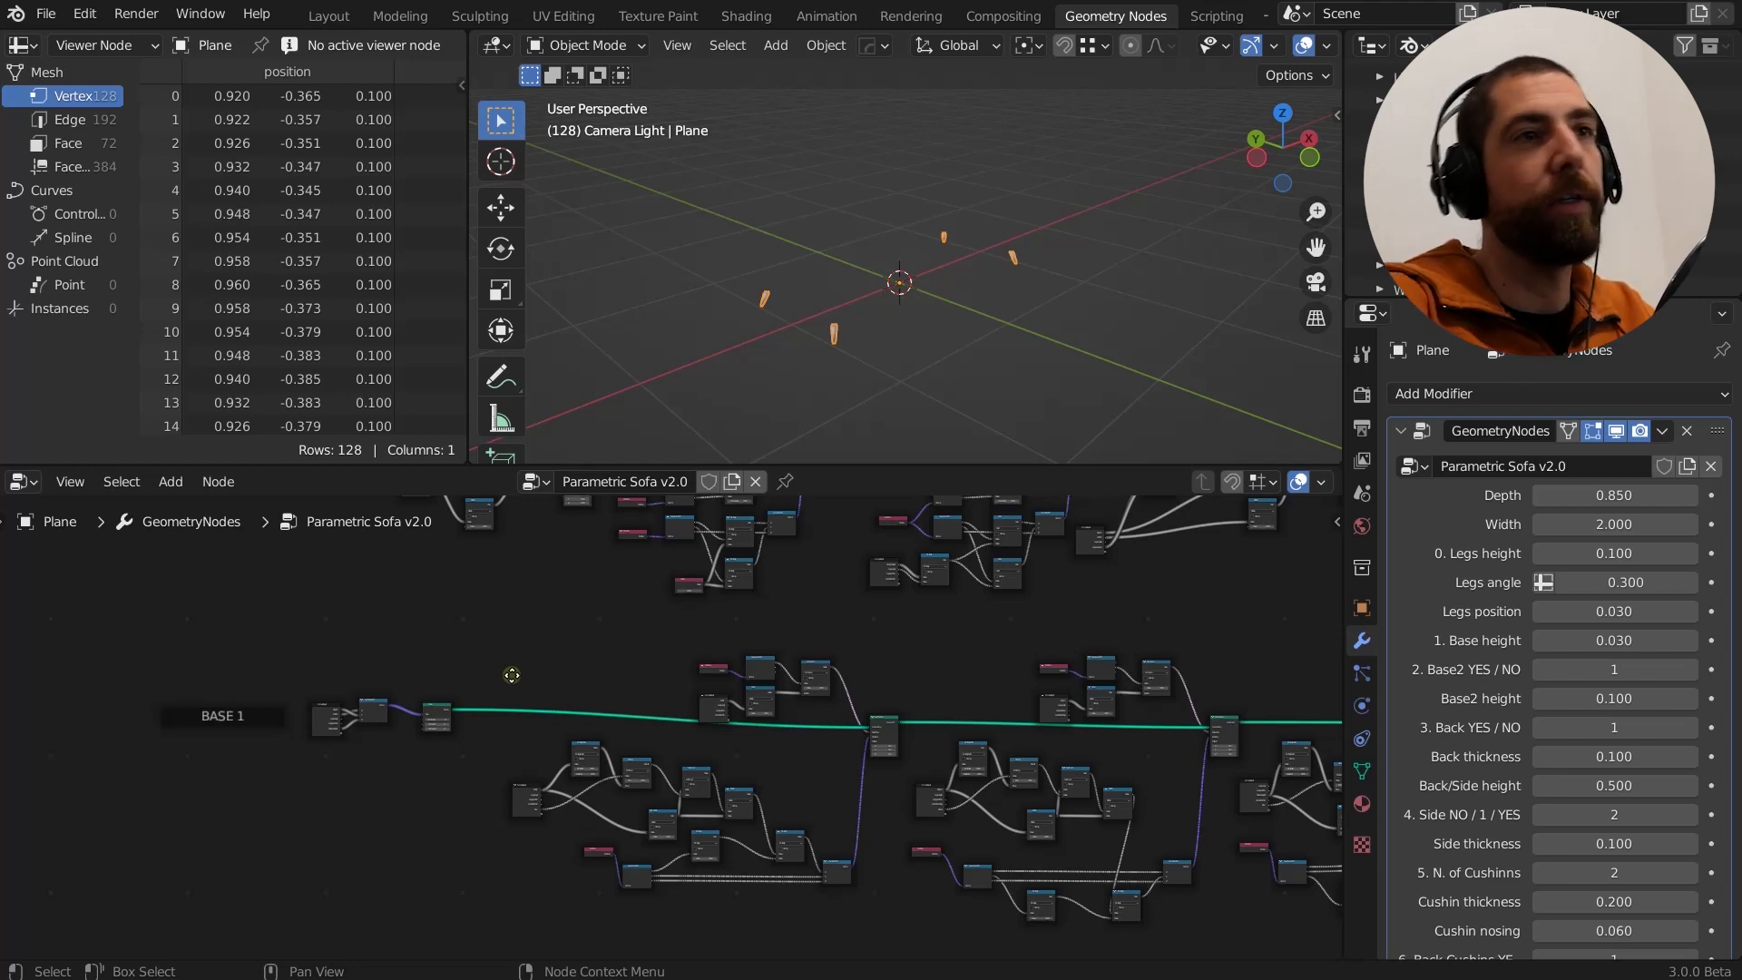
pyautogui.moveTo(568, 669); pyautogui.dragTo(380, 685, button='middle')
pyautogui.moveTo(793, 709); pyautogui.dragTo(269, 718, button='middle')
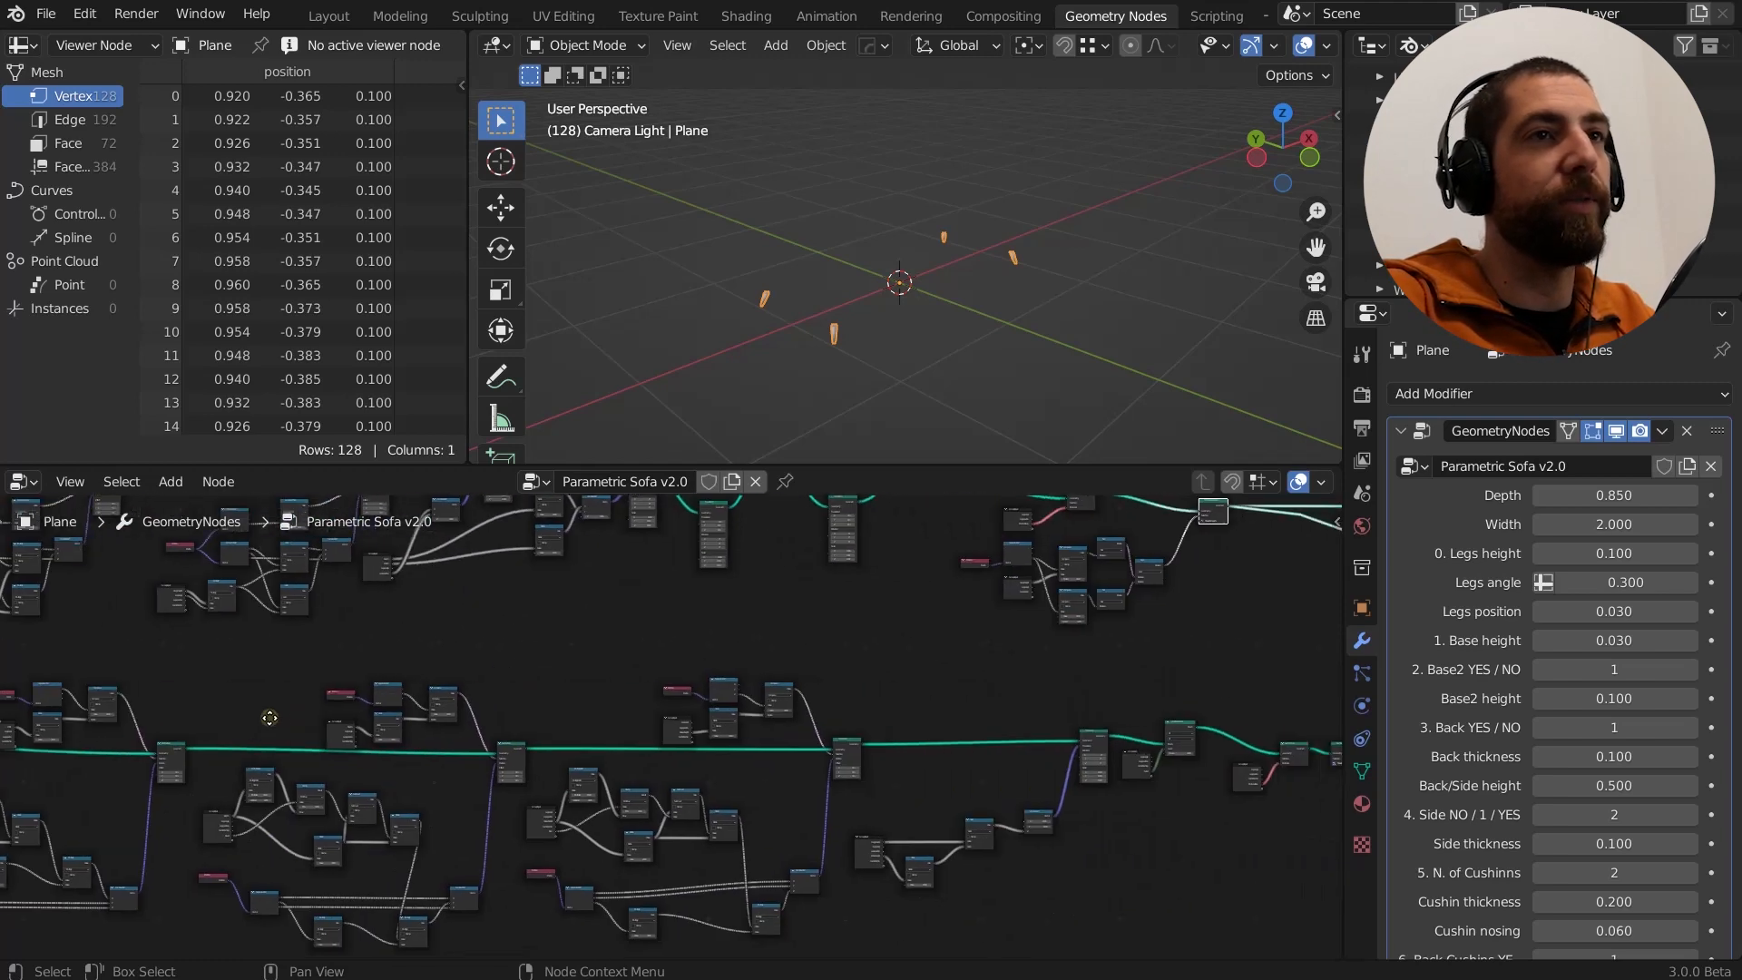
pyautogui.moveTo(850, 710); pyautogui.dragTo(300, 701, button='middle')
pyautogui.moveTo(757, 713)
pyautogui.mouseDown(button='middle')
pyautogui.moveTo(719, 705)
pyautogui.moveTo(814, 709)
pyautogui.moveTo(807, 685)
pyautogui.moveTo(835, 686)
pyautogui.mouseUp(button='middle')
# Preview the output of the Set Shade Smooth node that ends the BASE 1 branch and inspect the slab.
pyautogui.scroll(2, 757, 710)
pyautogui.scroll(1, 806, 685)
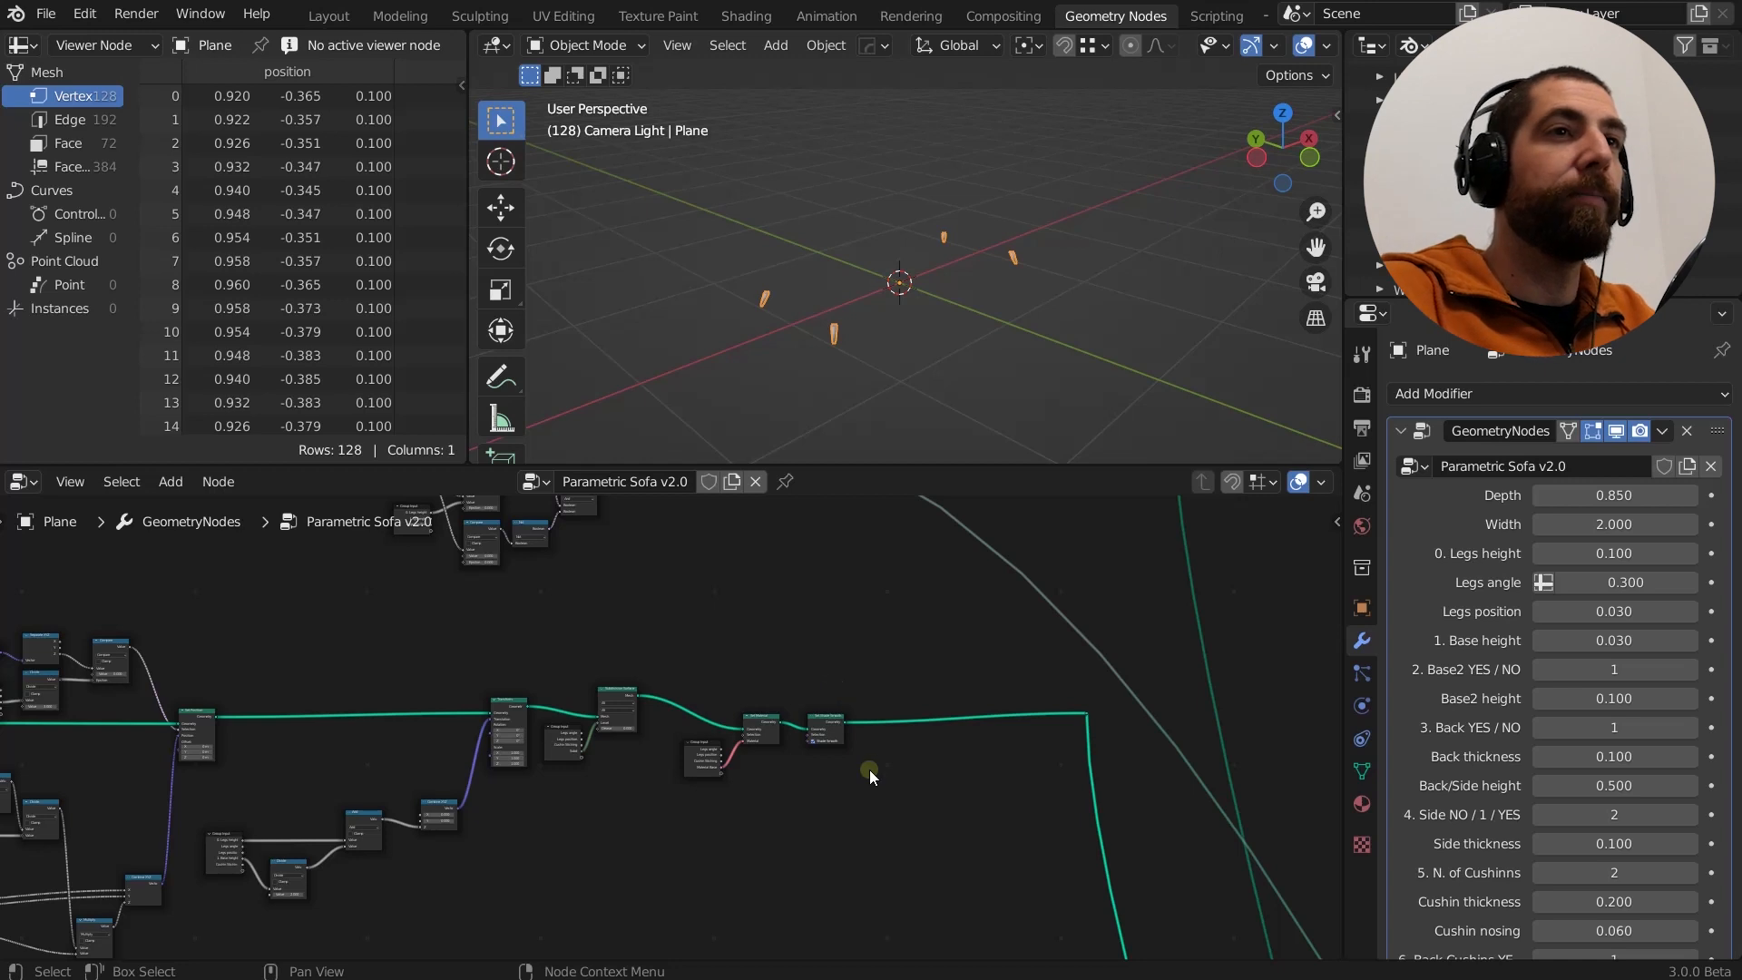
pyautogui.scroll(2, 868, 769)
pyautogui.moveTo(868, 769); pyautogui.dragTo(824, 711, button='middle')
pyautogui.scroll(1, 782, 666)
pyautogui.scroll(1, 776, 663)
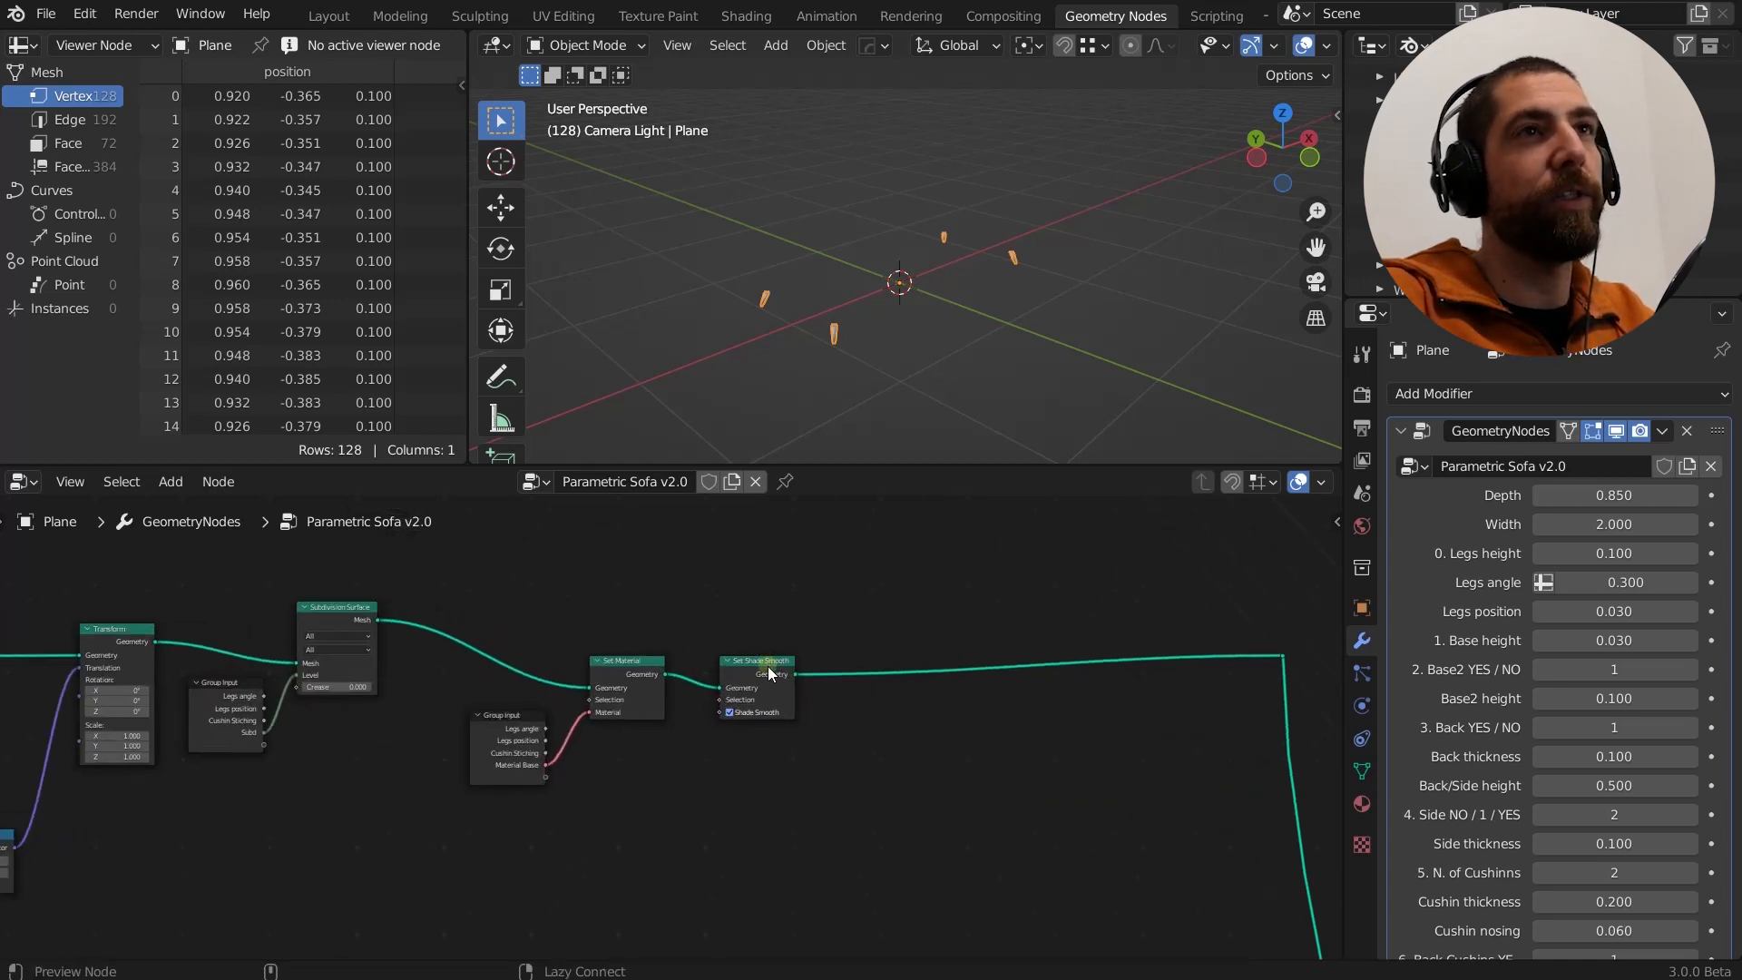
pyautogui.keyDown('ctrl'); pyautogui.keyDown('shift'); pyautogui.click(769, 673); pyautogui.keyUp('shift'); pyautogui.keyUp('ctrl')
pyautogui.scroll(5, 820, 374)
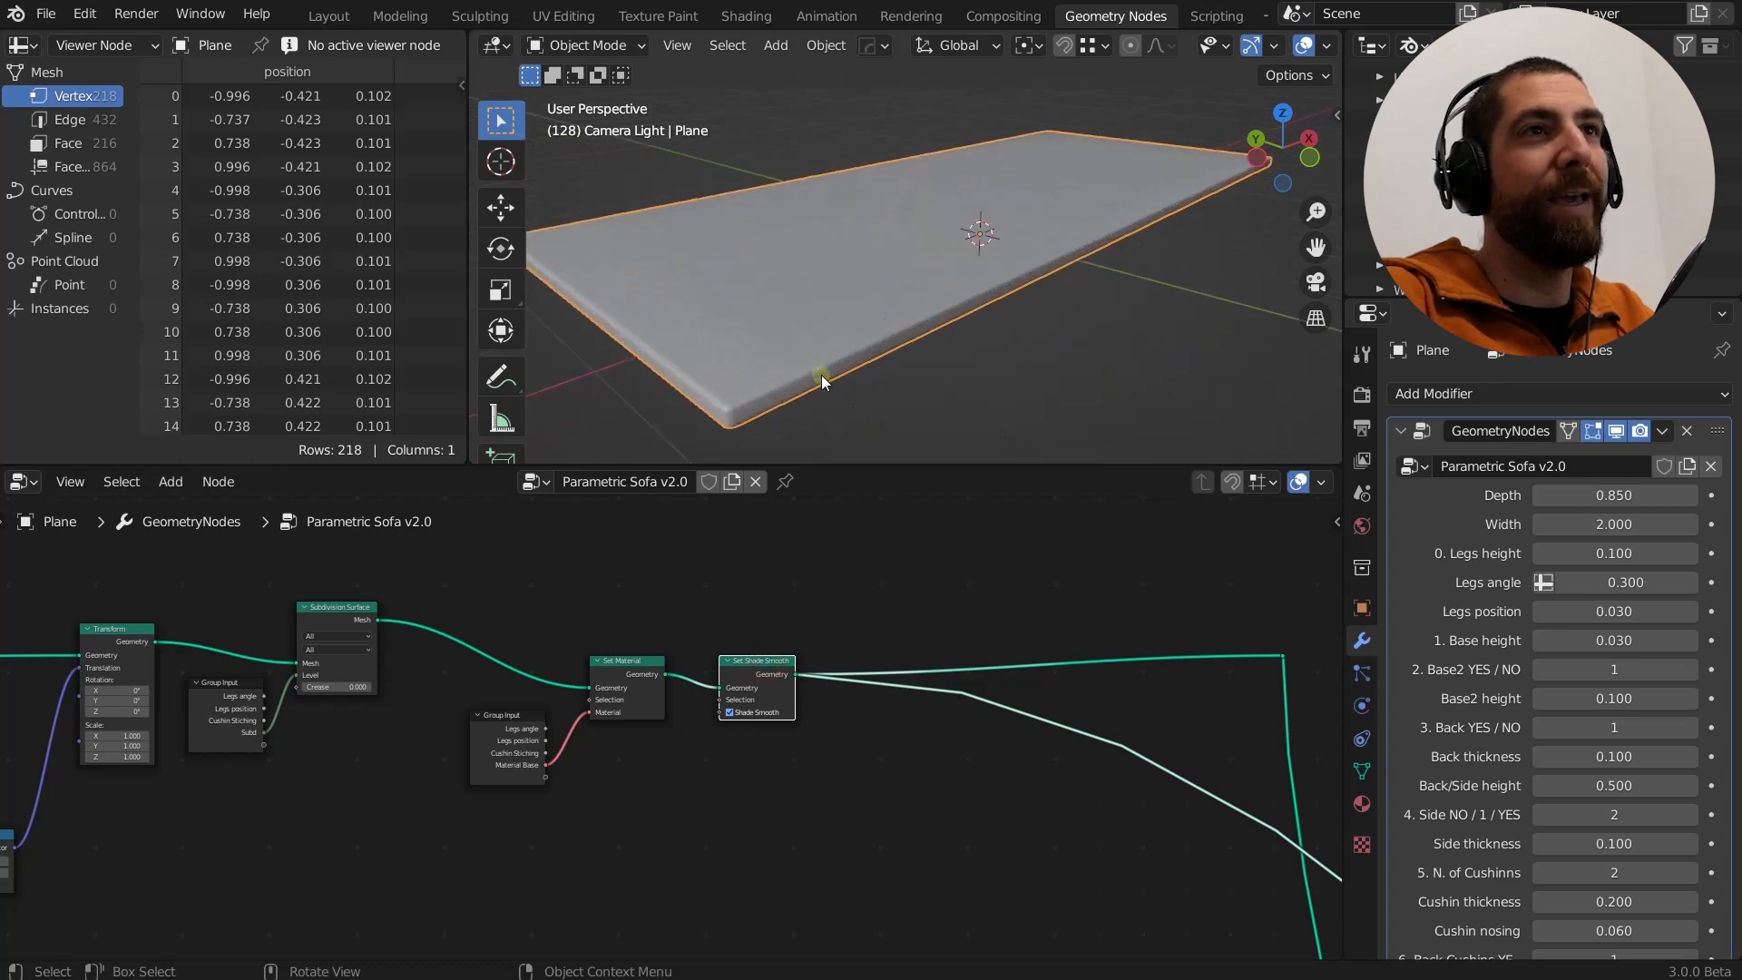
pyautogui.scroll(-6, 976, 319)
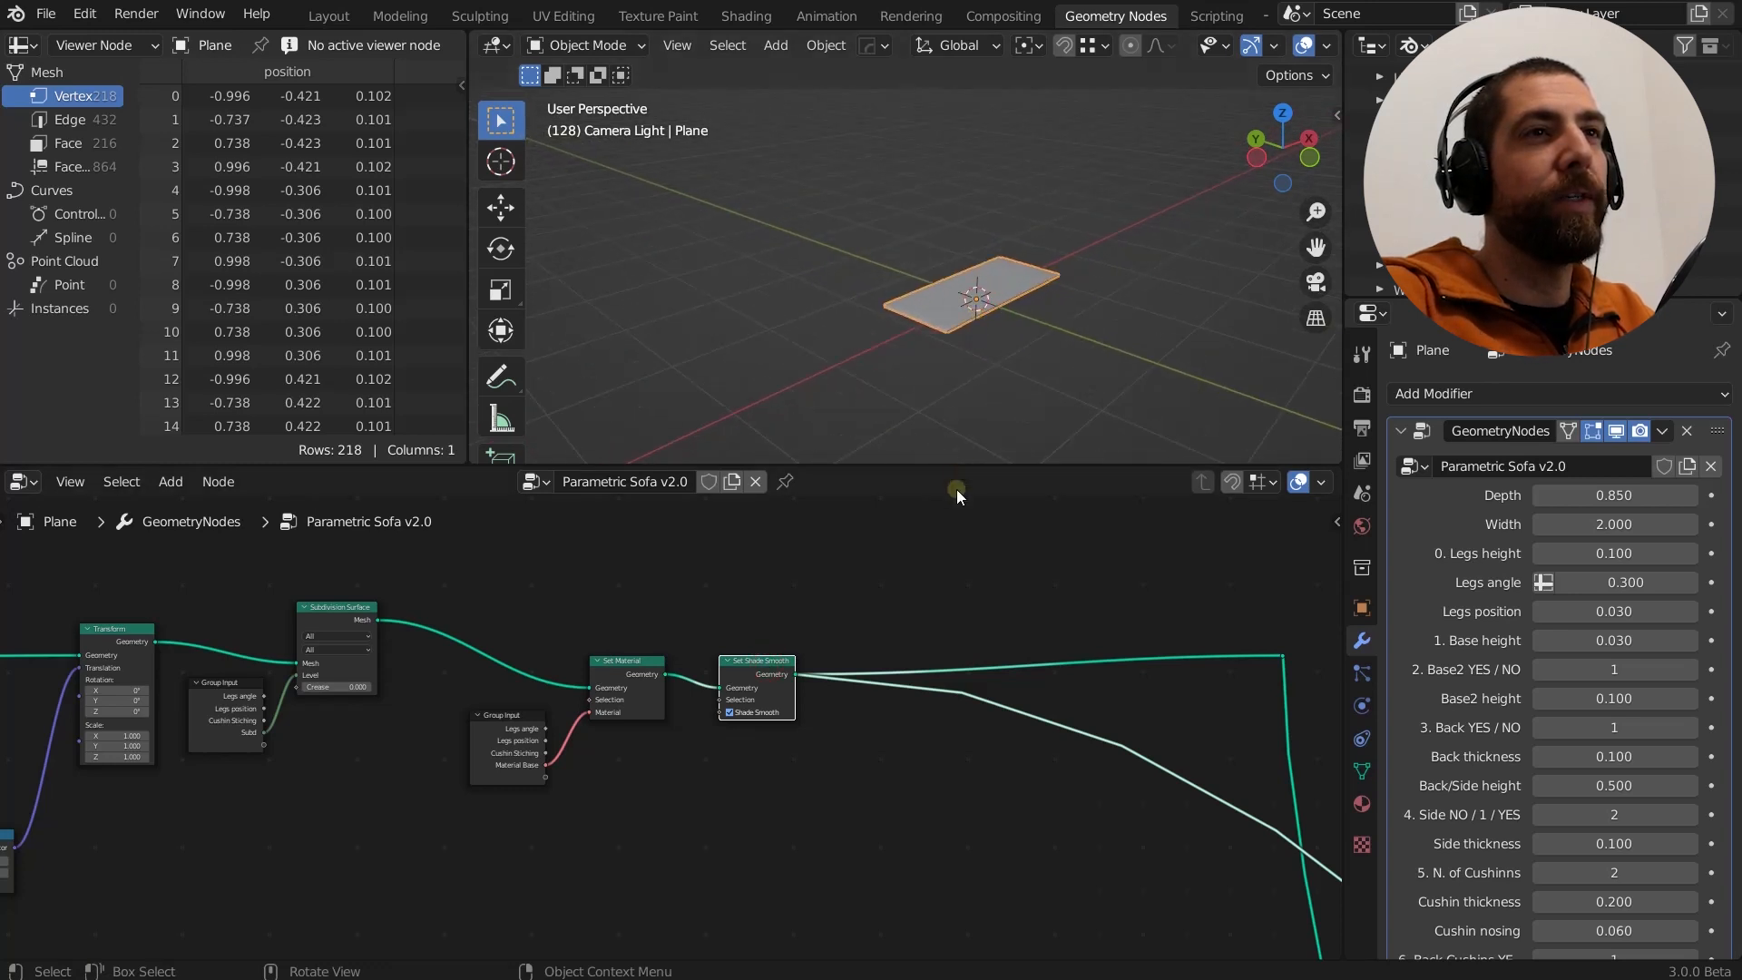
# Preview the BASE 1 branch backwards at its Set Material, Subdivision Surface and Transform nodes.
pyautogui.scroll(-1, 782, 704)
pyautogui.moveTo(899, 815); pyautogui.dragTo(1031, 836, button='middle')
pyautogui.scroll(3, 1029, 837)
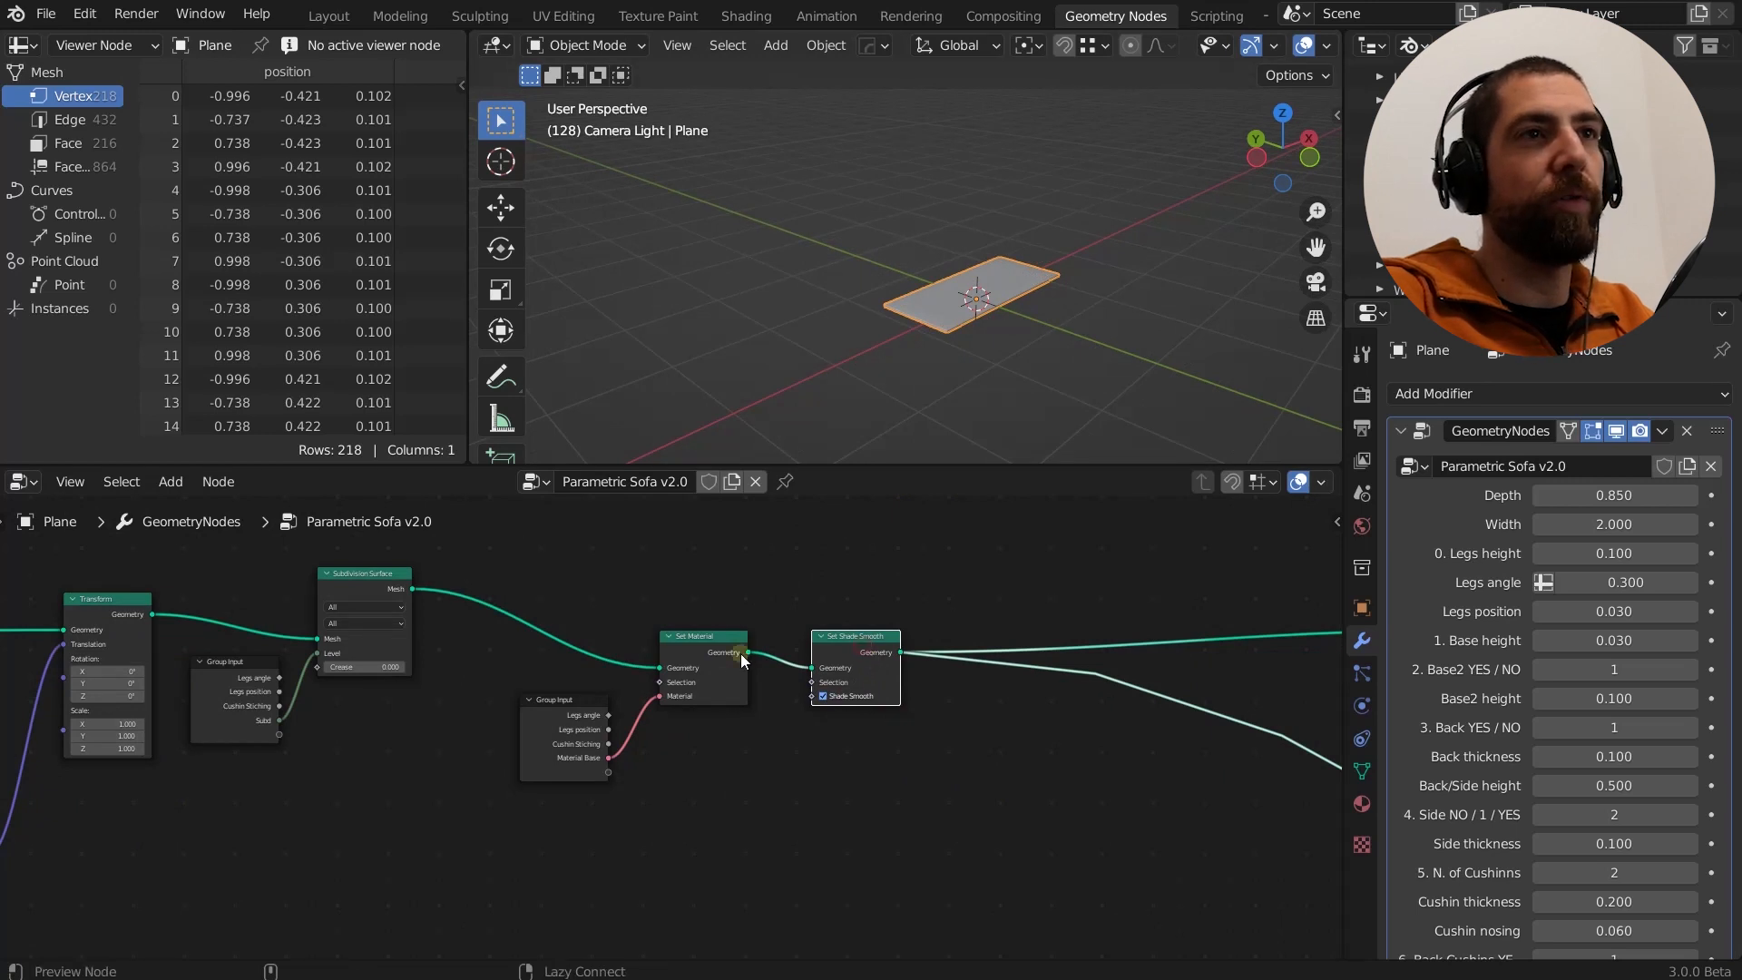
pyautogui.keyDown('ctrl'); pyautogui.keyDown('shift'); pyautogui.click(703, 639); pyautogui.keyUp('shift'); pyautogui.keyUp('ctrl')
pyautogui.keyDown('ctrl'); pyautogui.keyDown('shift'); pyautogui.click(358, 577); pyautogui.keyUp('shift'); pyautogui.keyUp('ctrl')
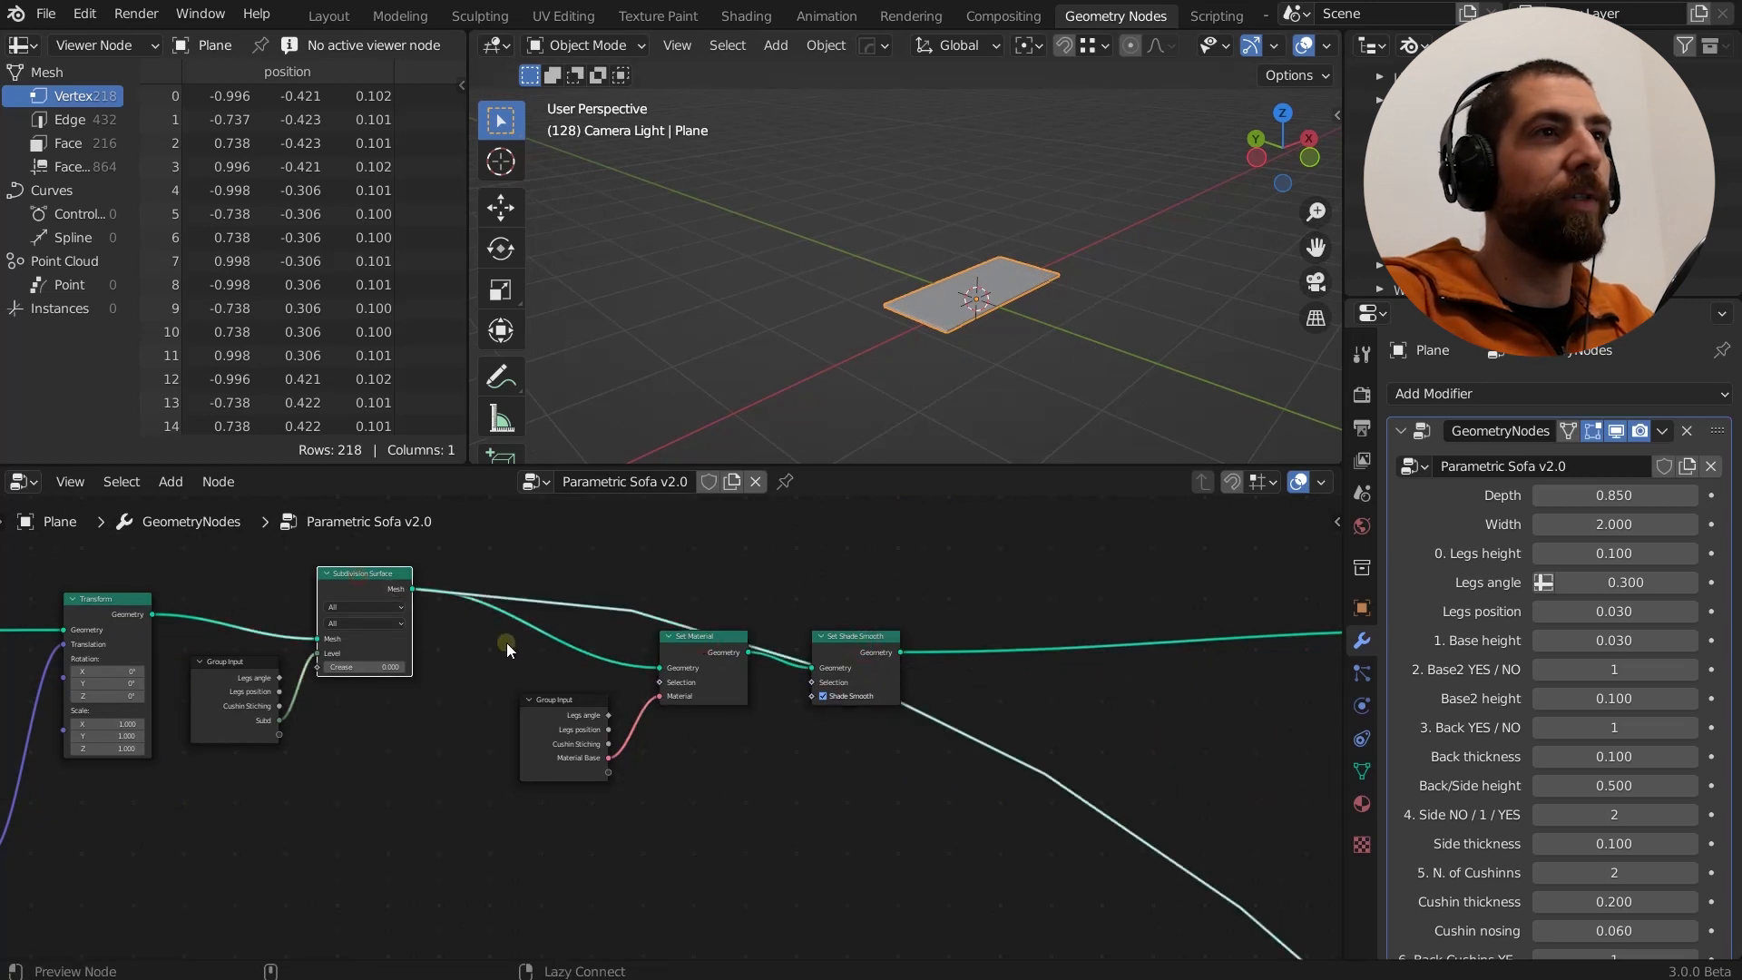
pyautogui.moveTo(506, 642); pyautogui.dragTo(1069, 679, button='middle')
pyautogui.keyDown('ctrl'); pyautogui.keyDown('shift'); pyautogui.click(681, 639); pyautogui.keyUp('shift'); pyautogui.keyUp('ctrl')
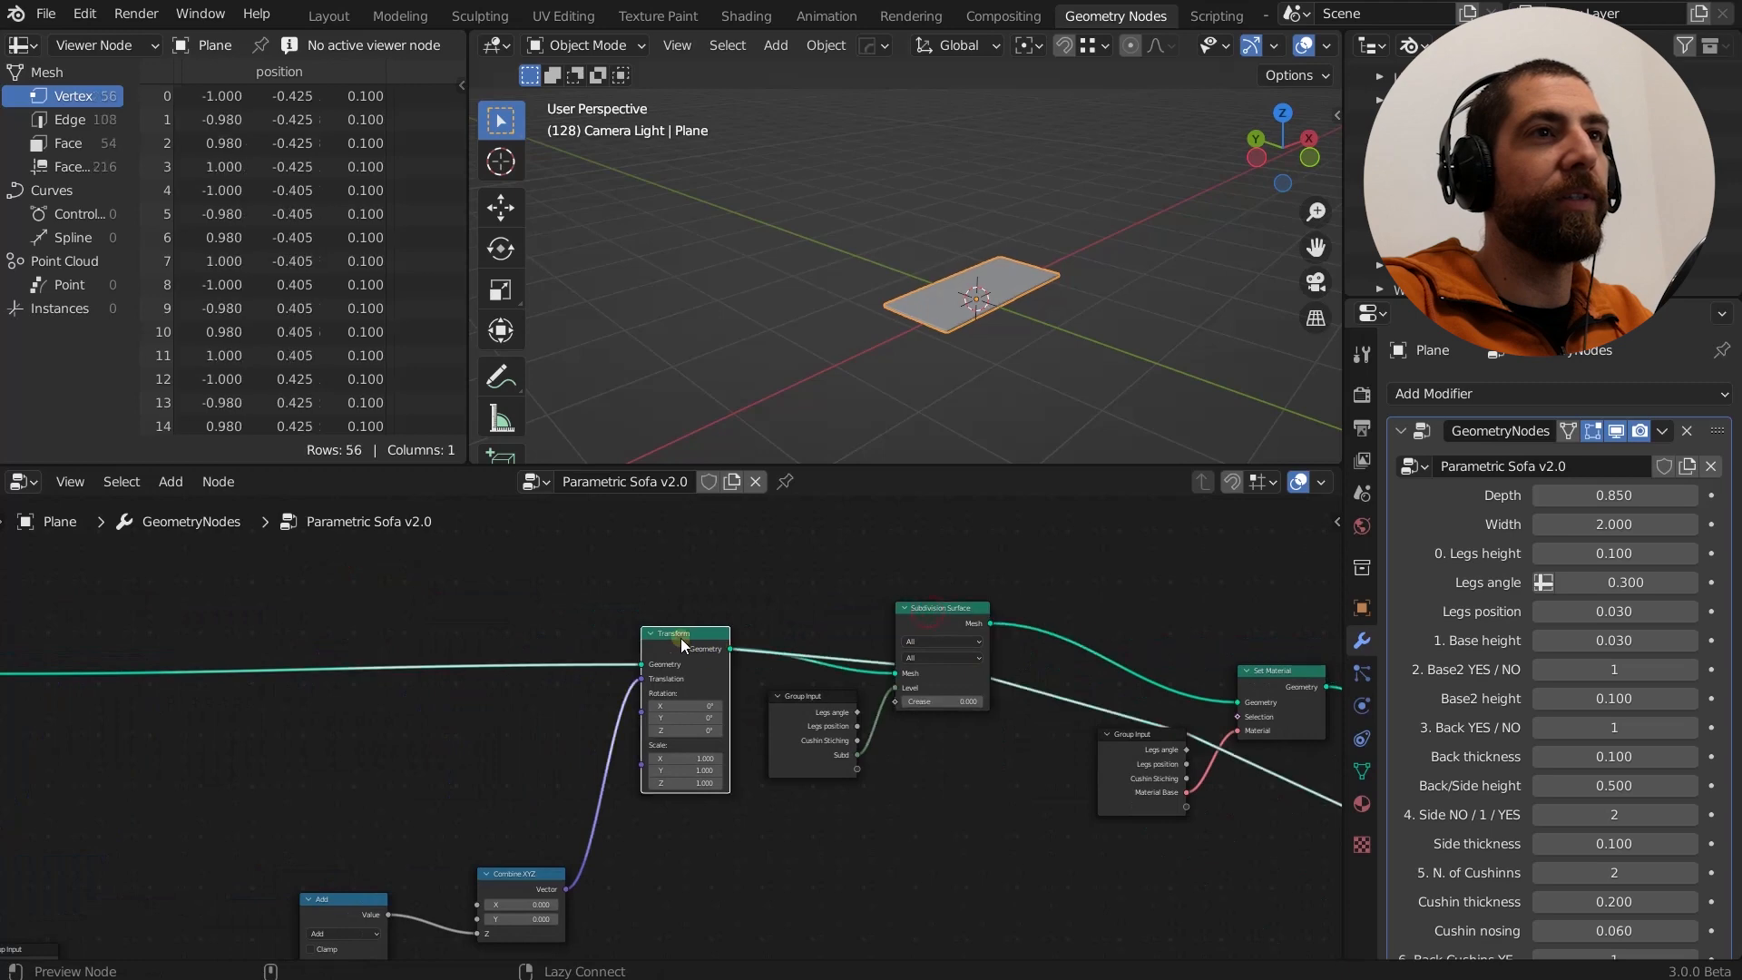
pyautogui.scroll(-3, 958, 635)
pyautogui.scroll(-8, 959, 659)
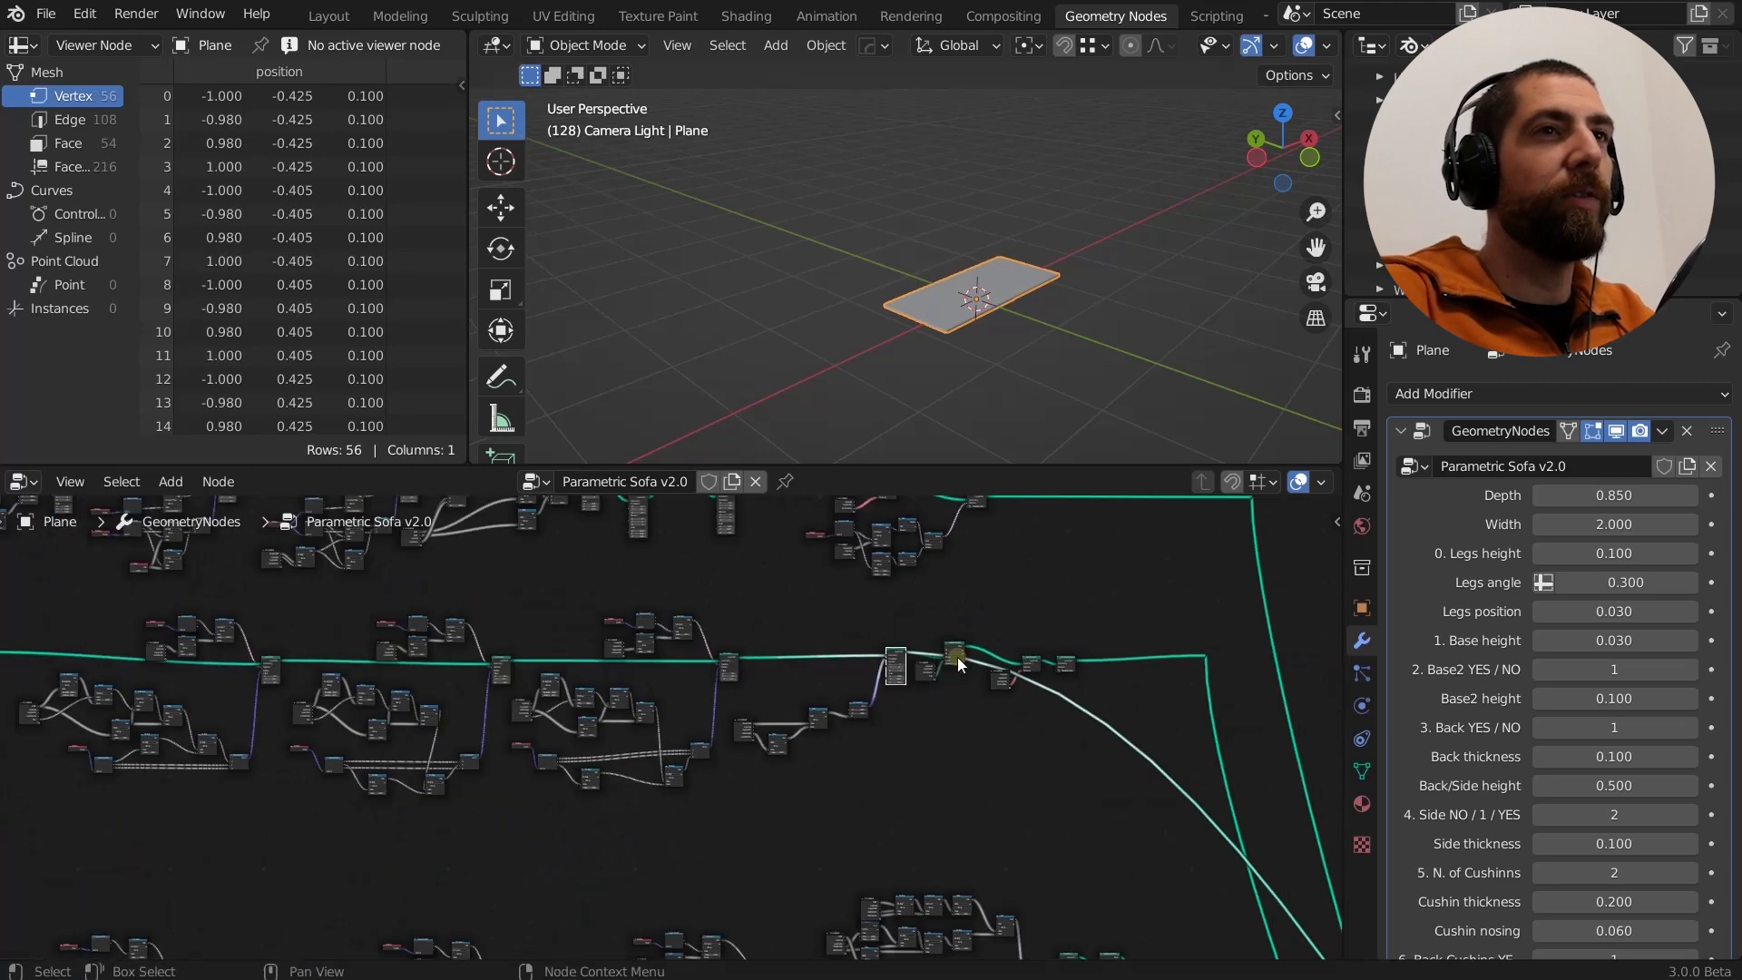
# Preview the output of the Cube node at the start of the BASE 1 branch.
pyautogui.scroll(8, 566, 660)
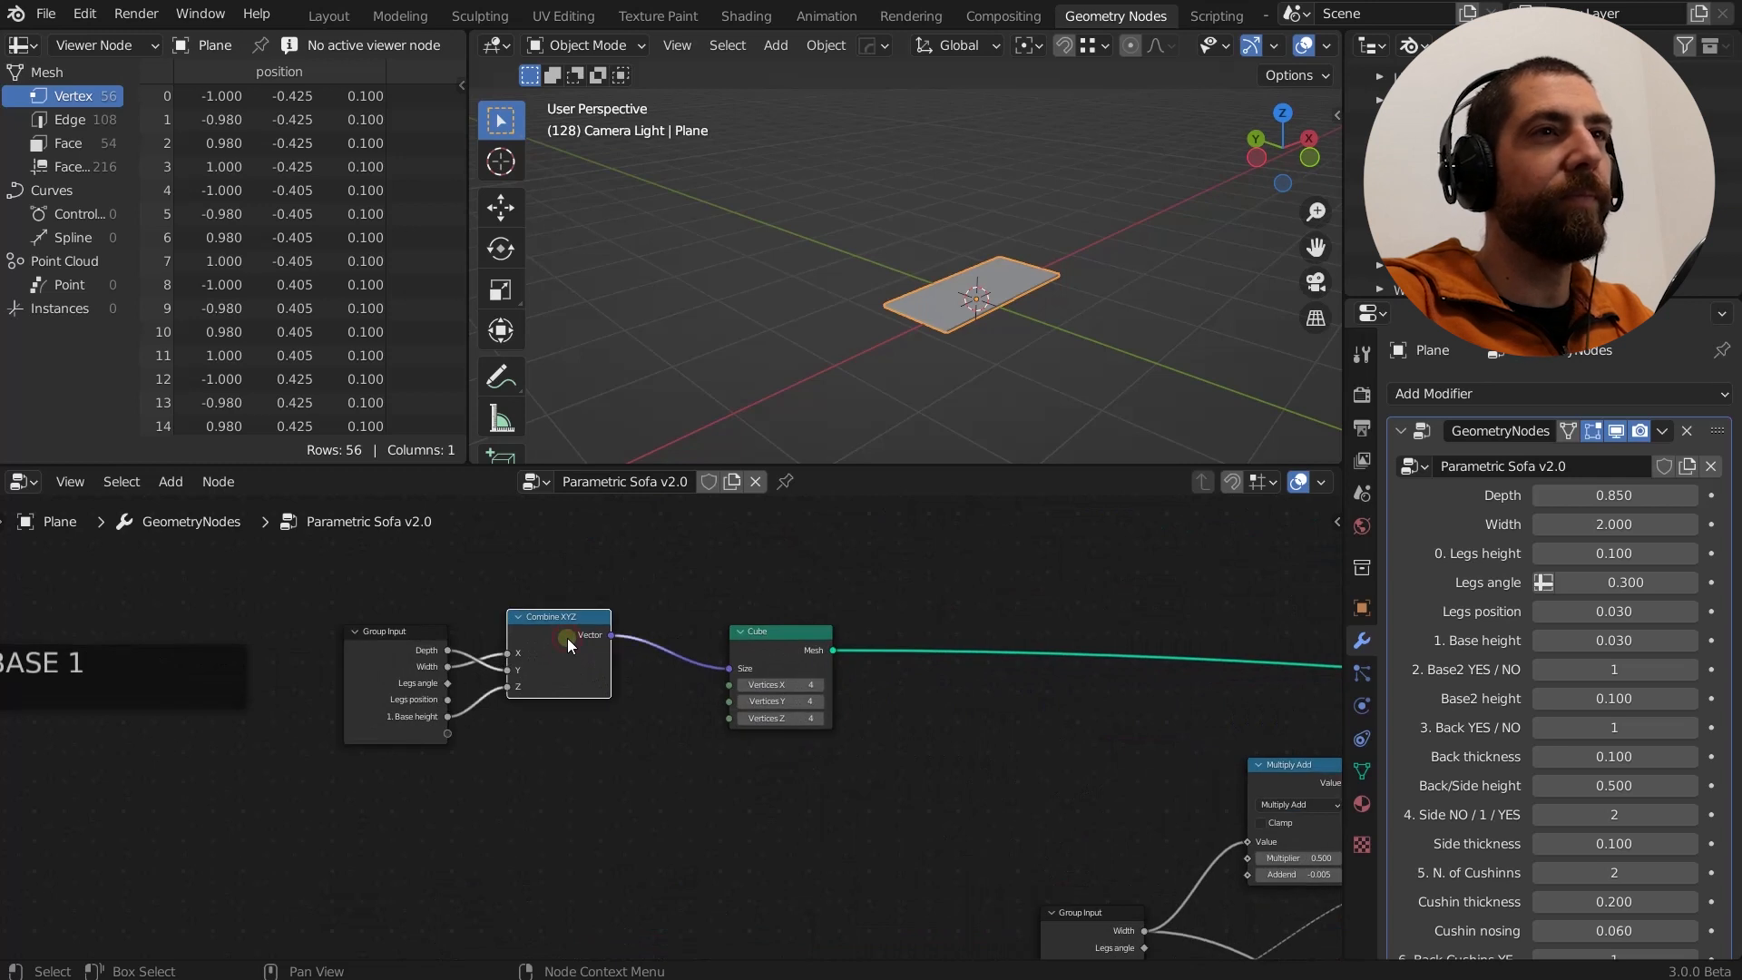
pyautogui.click(775, 646)
pyautogui.keyDown('ctrl'); pyautogui.keyDown('shift'); pyautogui.click(760, 645); pyautogui.keyUp('shift'); pyautogui.keyUp('ctrl')
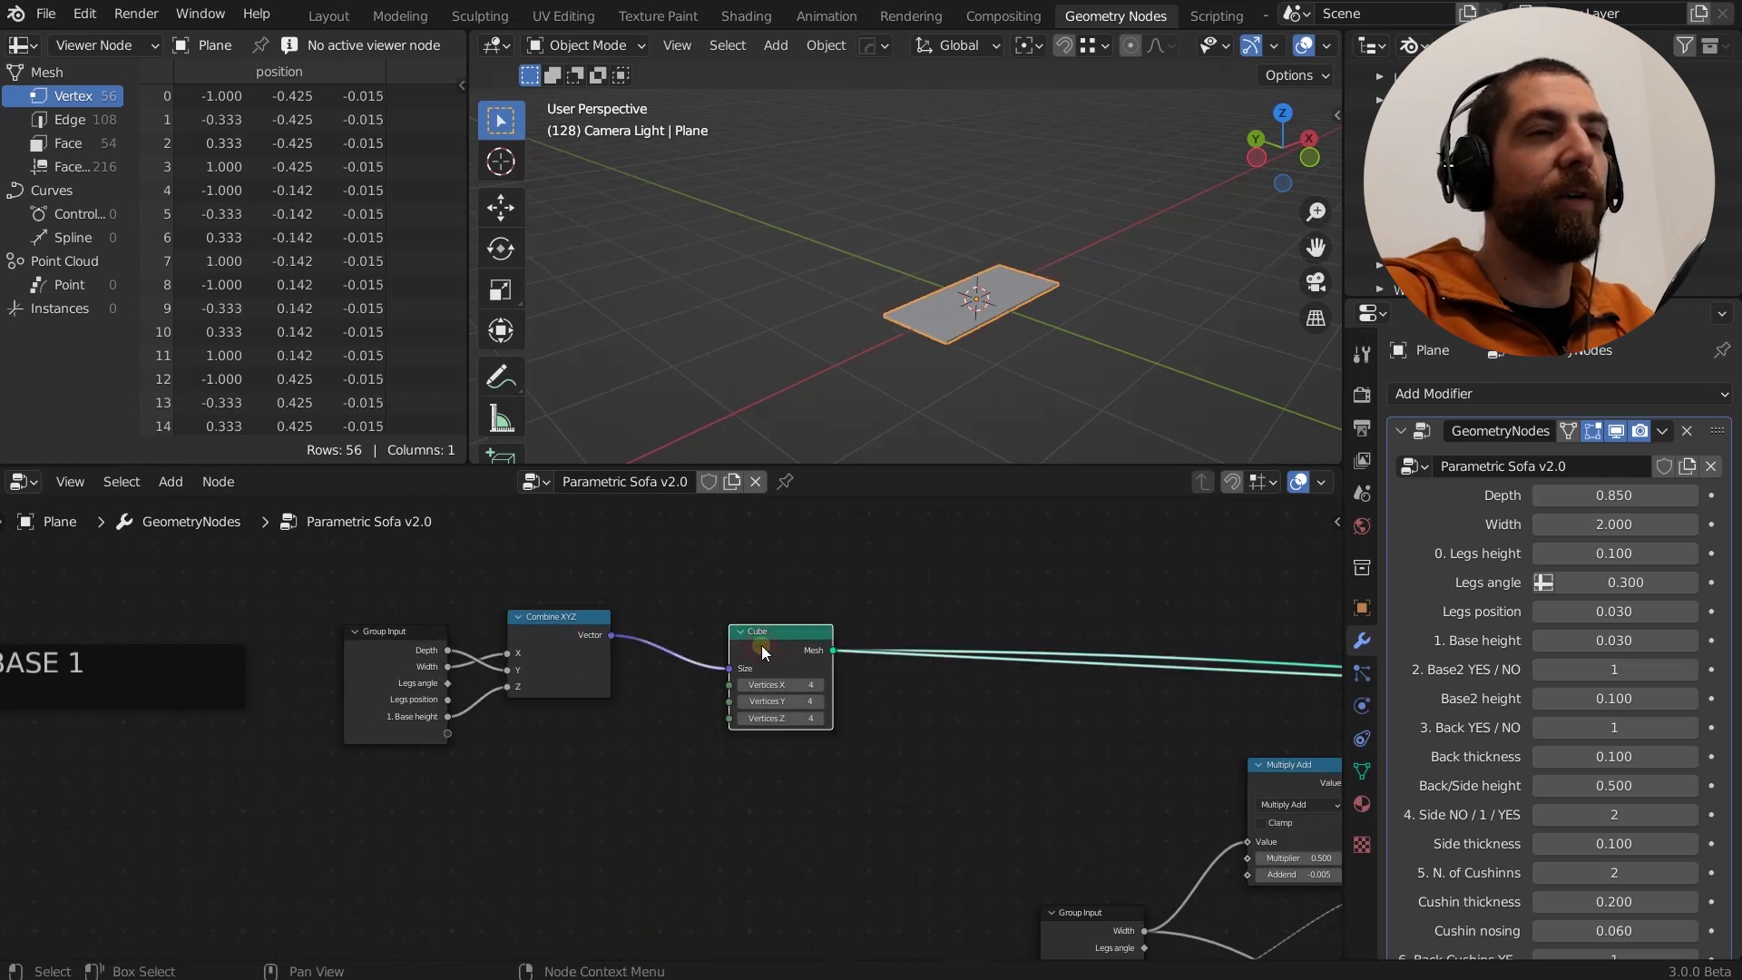
pyautogui.scroll(3, 760, 646)
pyautogui.scroll(1, 1236, 76)
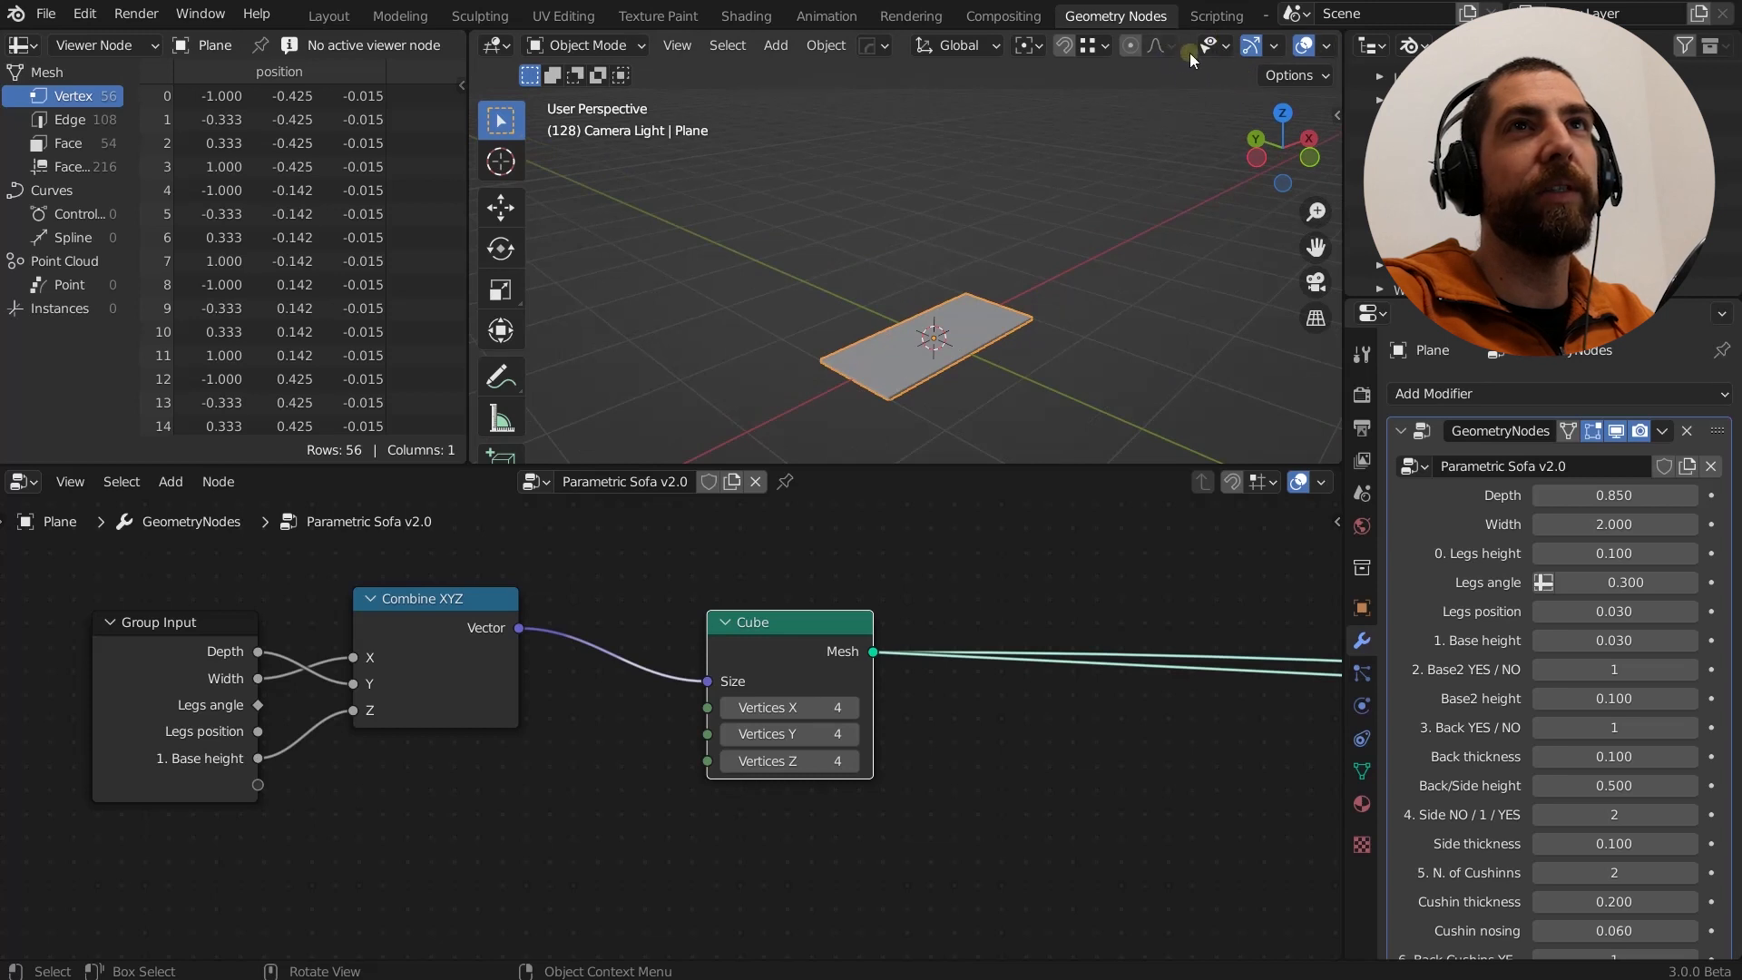
# Enable the Wireframe overlay in the 3D viewport and inspect the base slab's edges from above and from the side.
pyautogui.click(1327, 45)
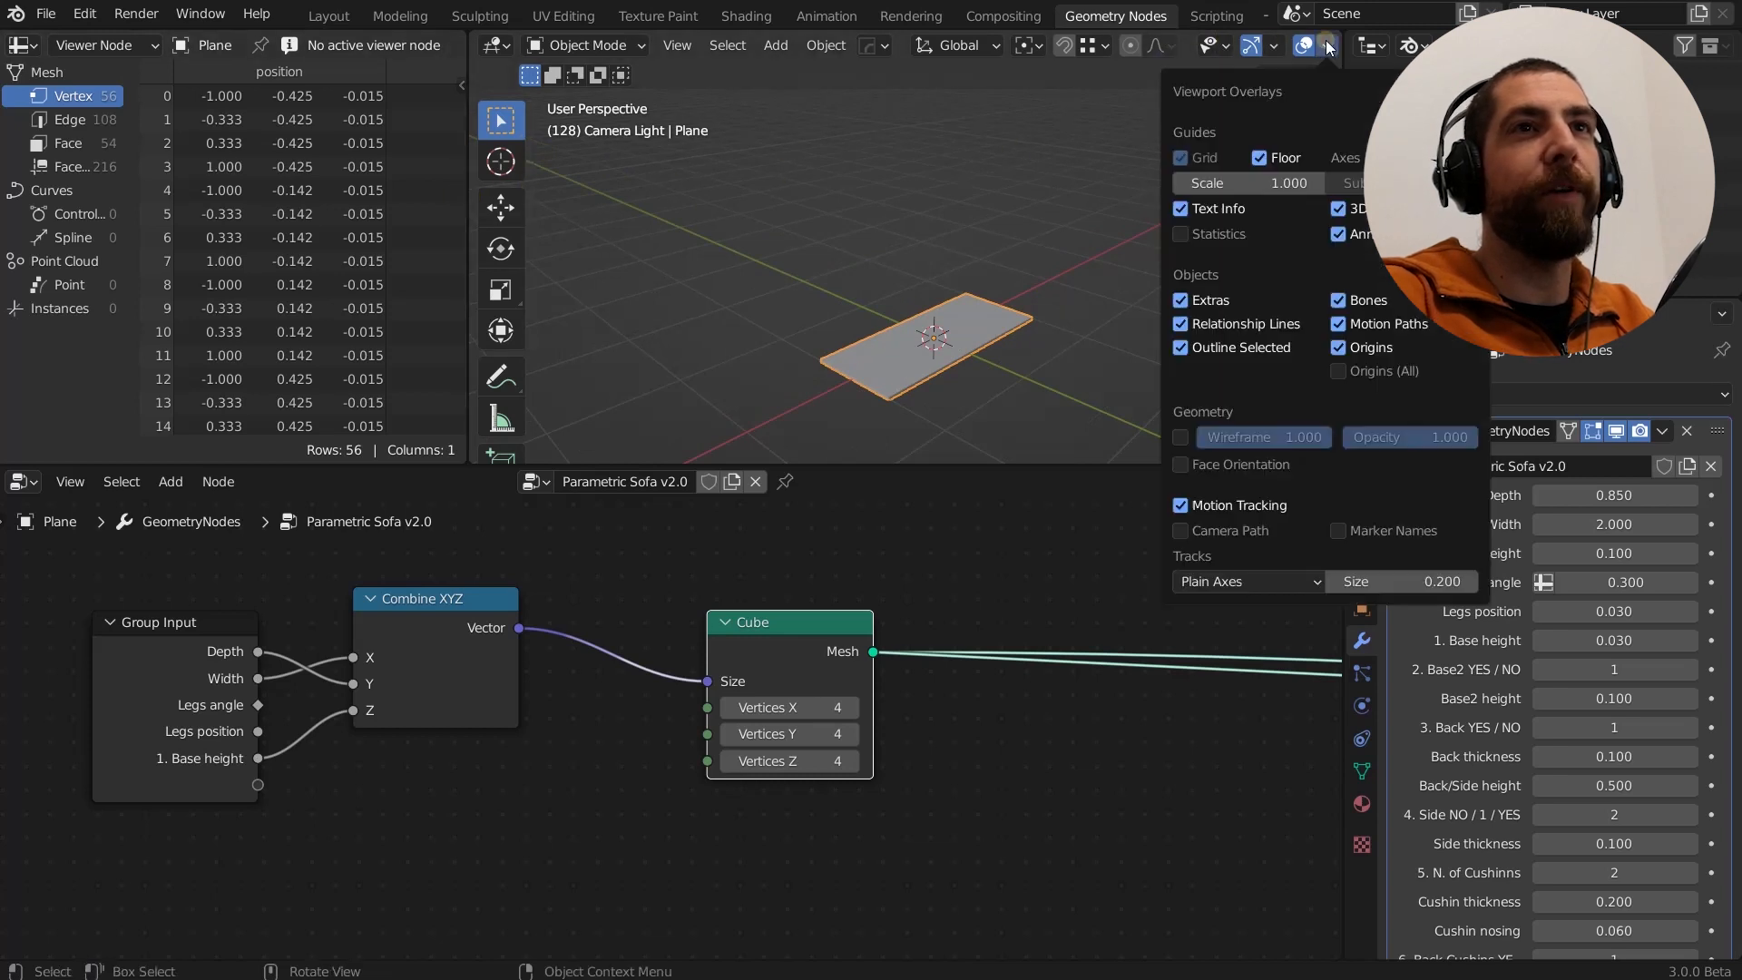
pyautogui.click(1180, 436)
pyautogui.scroll(5, 960, 387)
pyautogui.moveTo(960, 386); pyautogui.dragTo(967, 275, button='middle')
pyautogui.scroll(-4, 980, 290)
pyautogui.click(1032, 363)
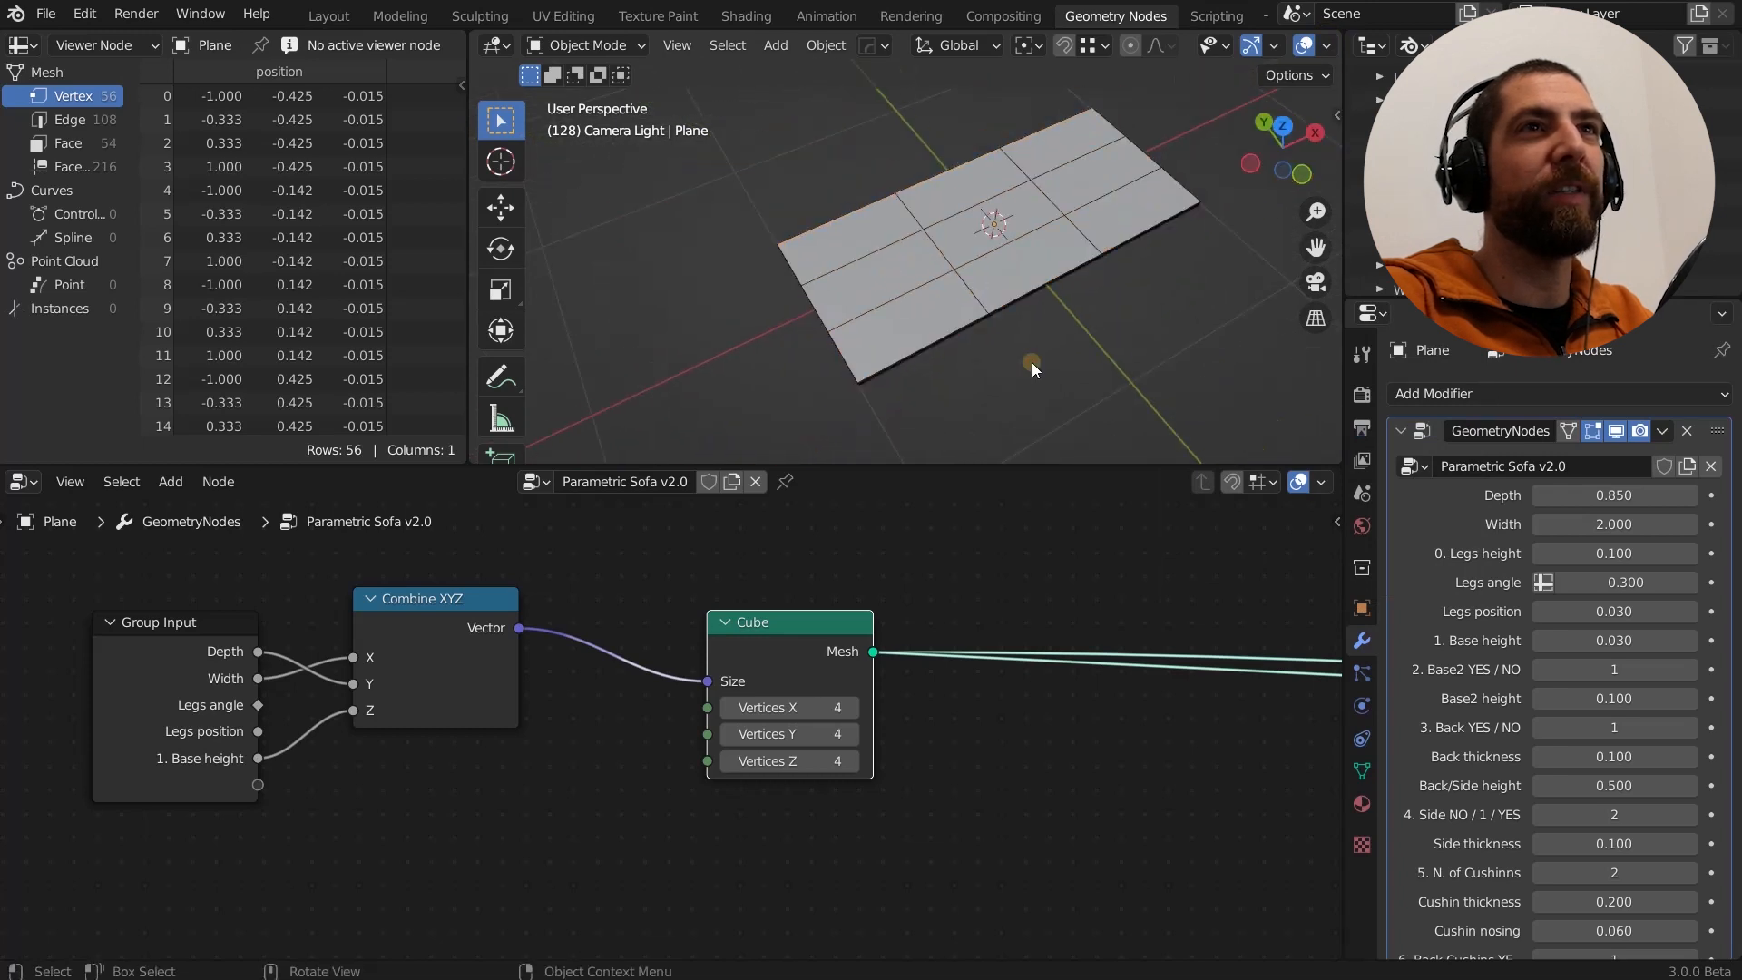
pyautogui.moveTo(1031, 362); pyautogui.dragTo(1103, 210, button='middle')
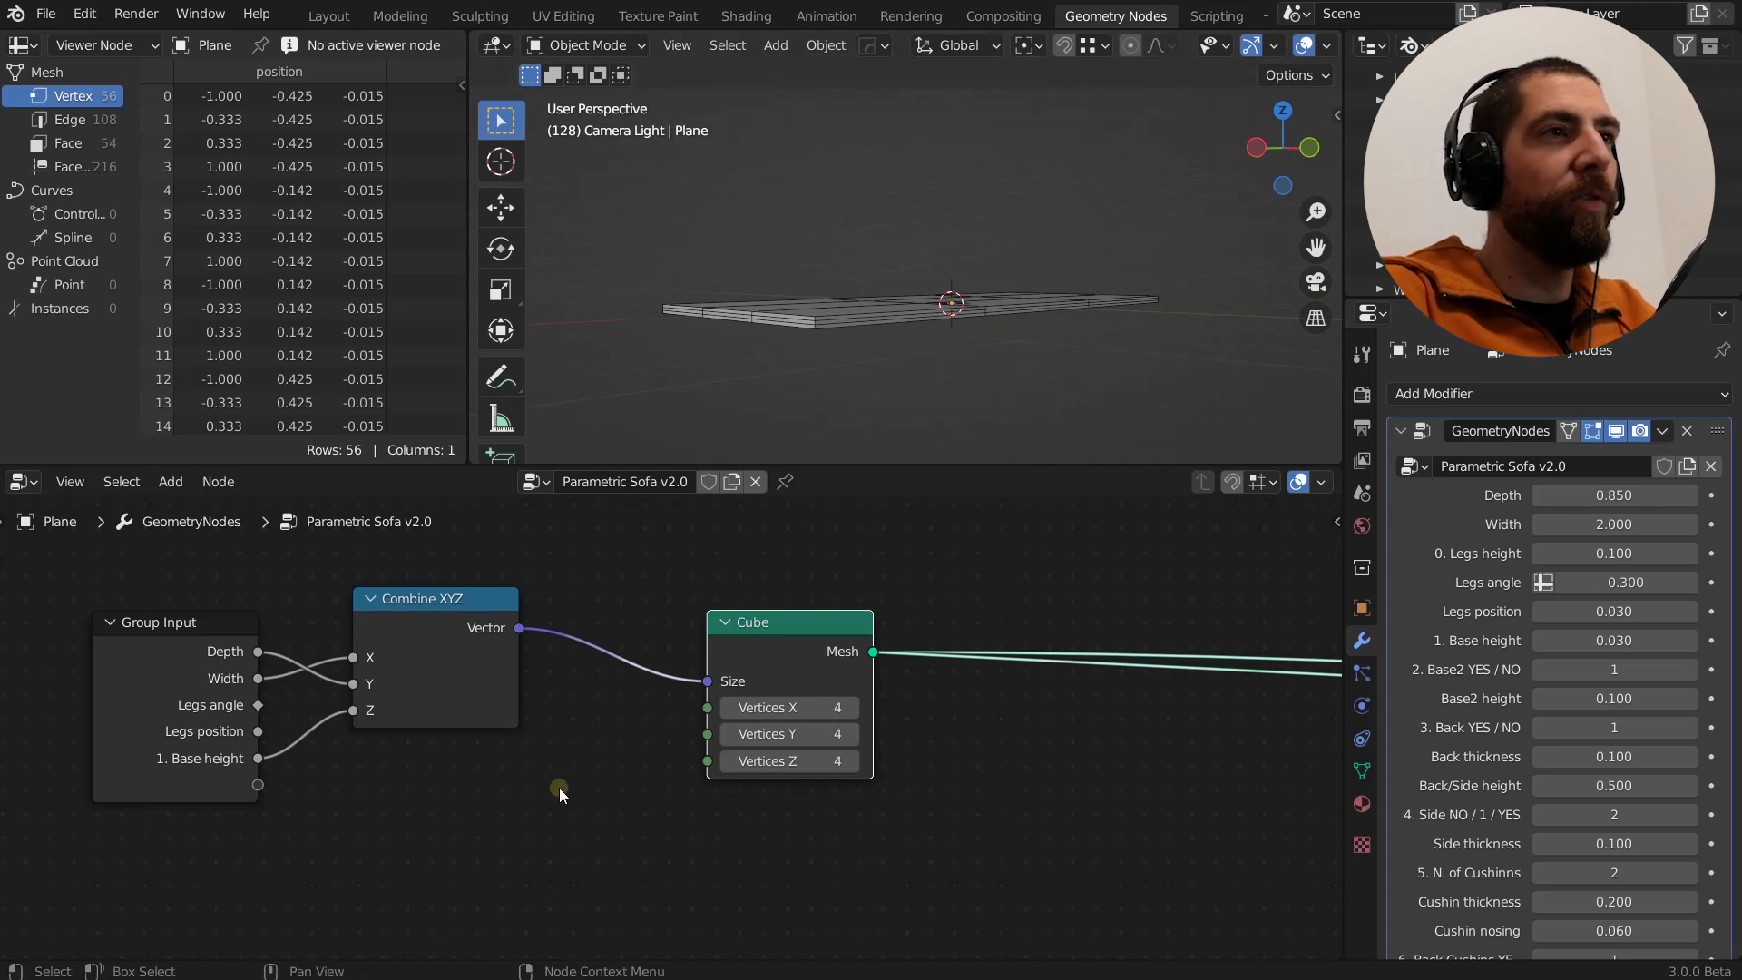
# Examine the Cube node's X, Y and Z vertex settings against the subdivisions of the base slab.
pyautogui.moveTo(556, 789); pyautogui.dragTo(495, 816, button='middle')
pyautogui.scroll(1, 618, 797)
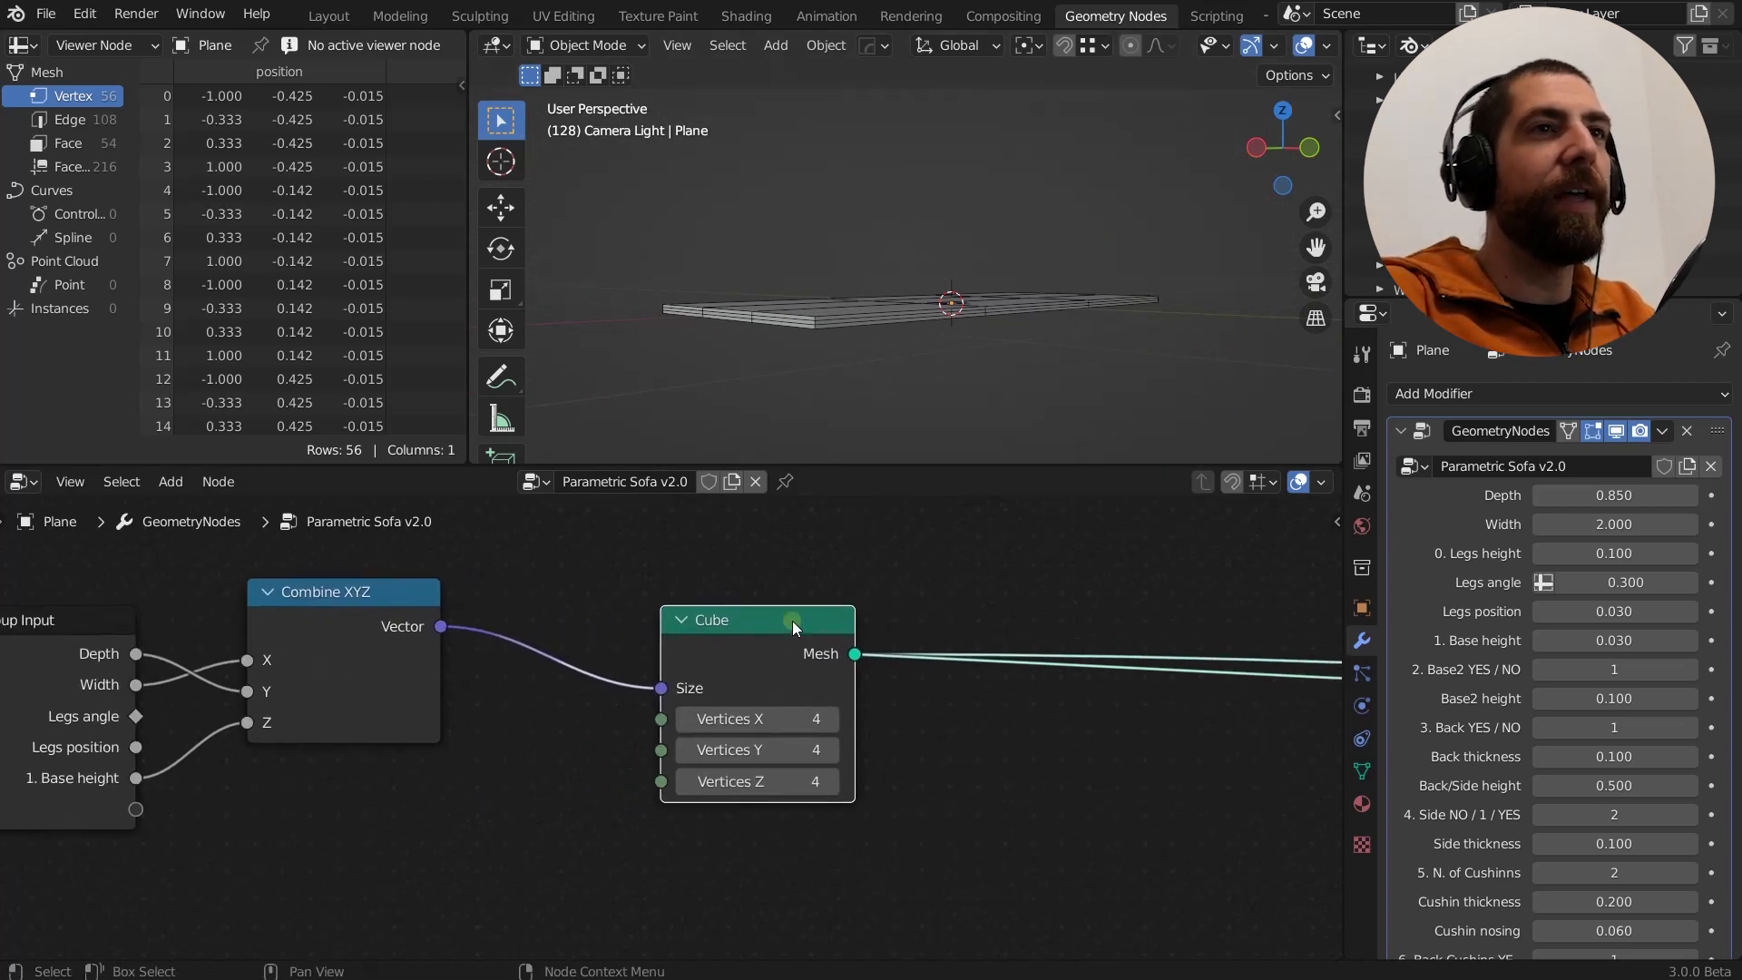
pyautogui.moveTo(792, 621); pyautogui.dragTo(728, 591, button='middle')
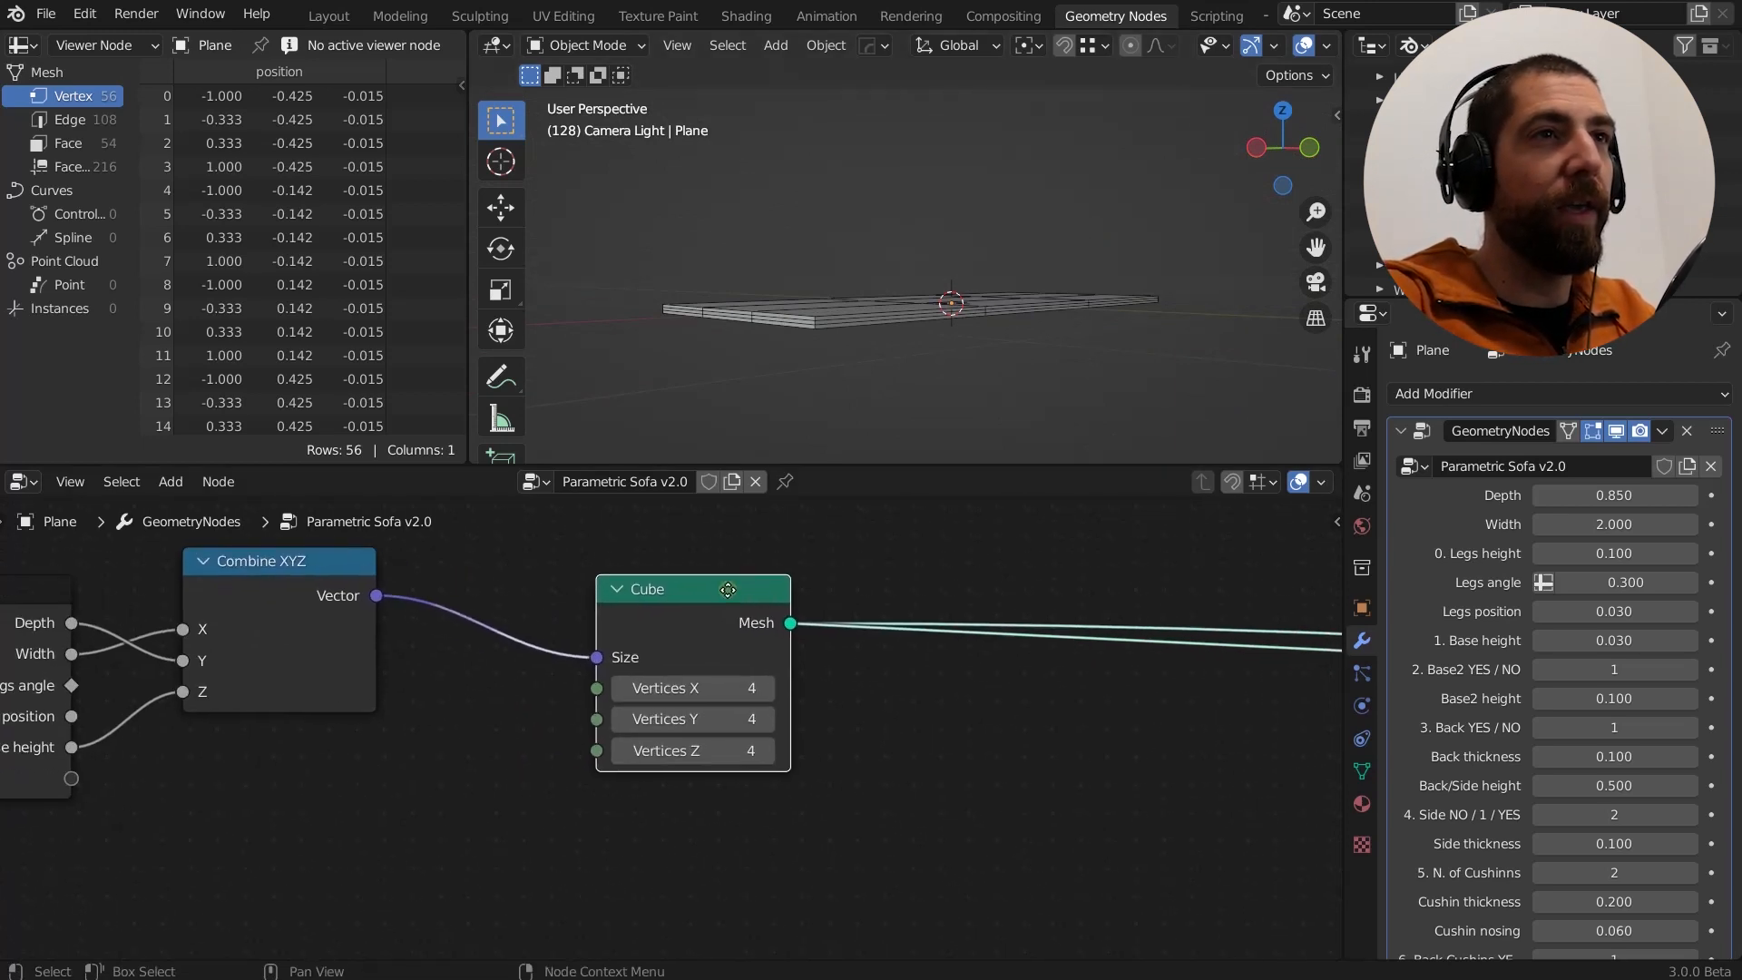
pyautogui.scroll(1, 724, 660)
pyautogui.moveTo(723, 660); pyautogui.dragTo(731, 601, button='middle')
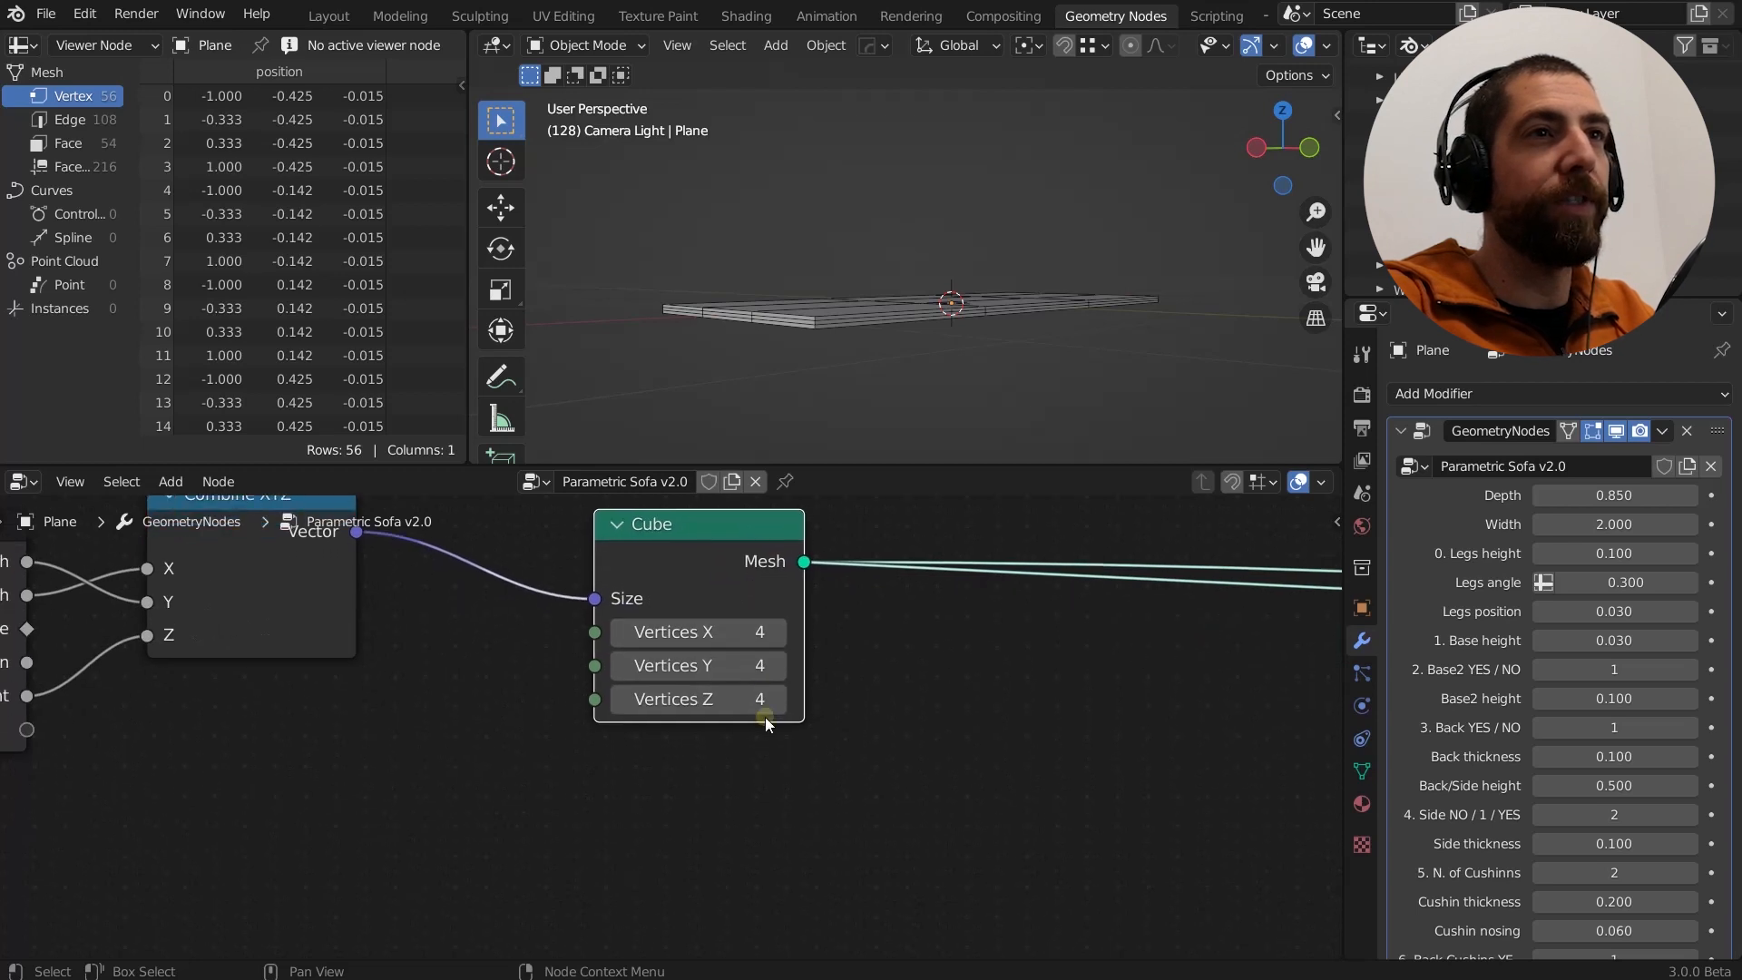
pyautogui.scroll(4, 846, 350)
pyautogui.moveTo(852, 324); pyautogui.dragTo(1082, 263, button='middle')
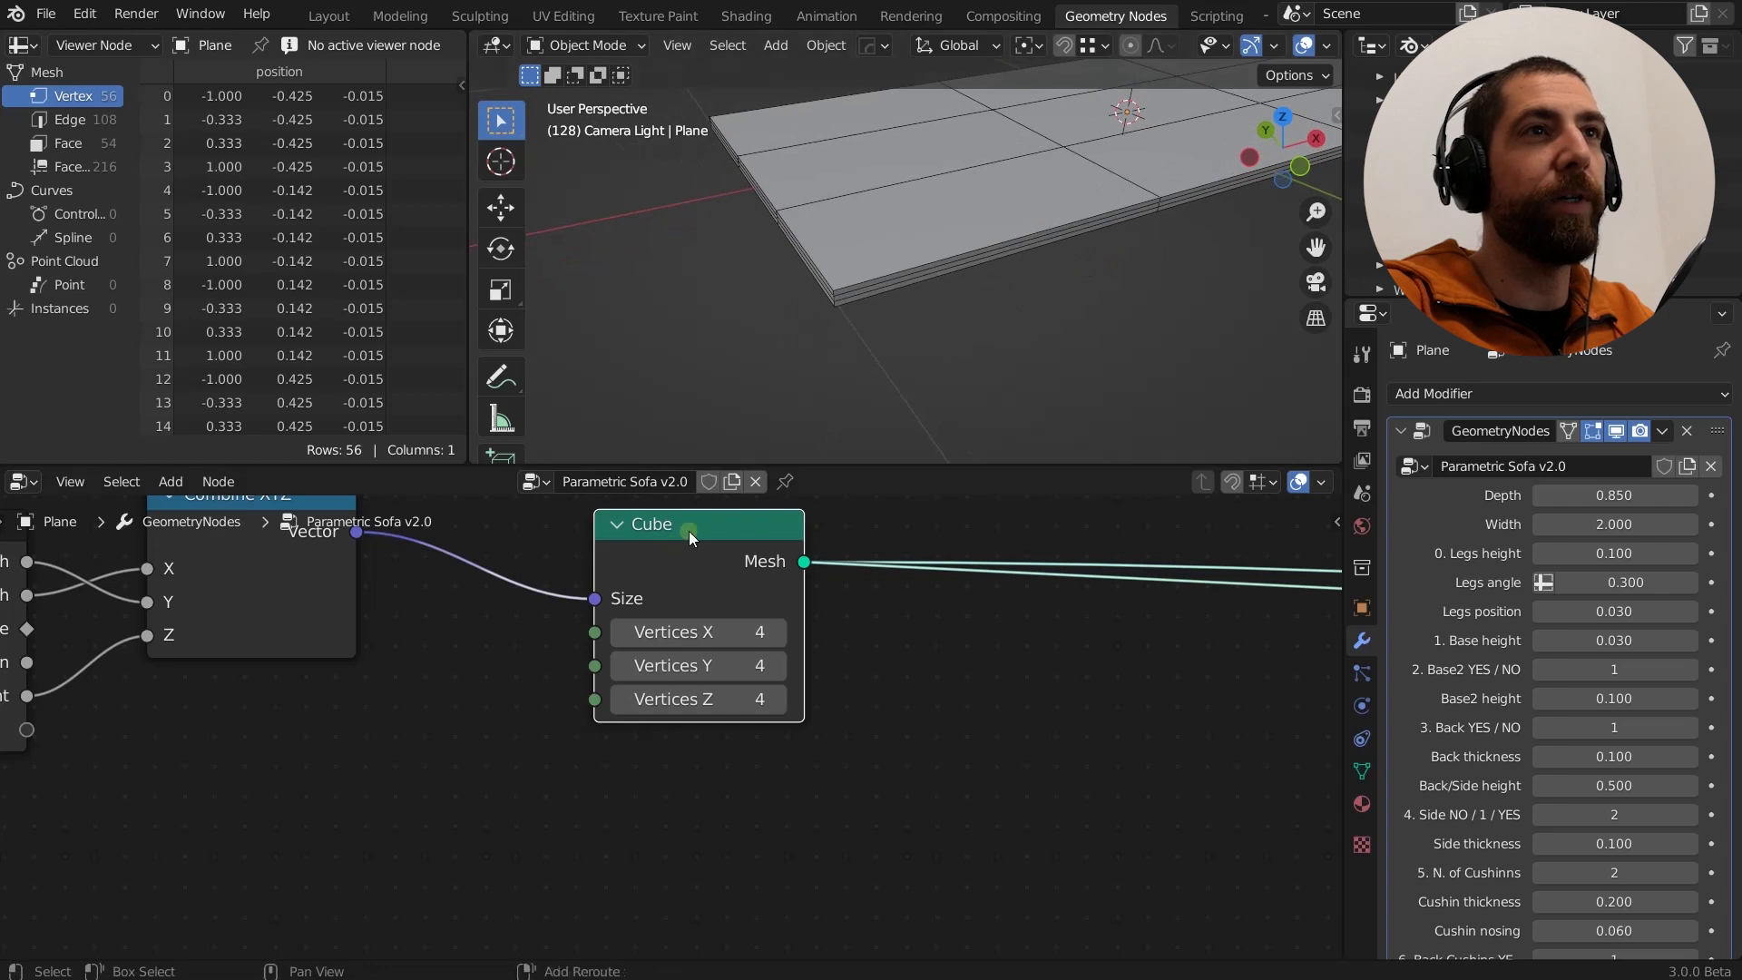
pyautogui.scroll(-2, 583, 574)
pyautogui.scroll(-4, 967, 216)
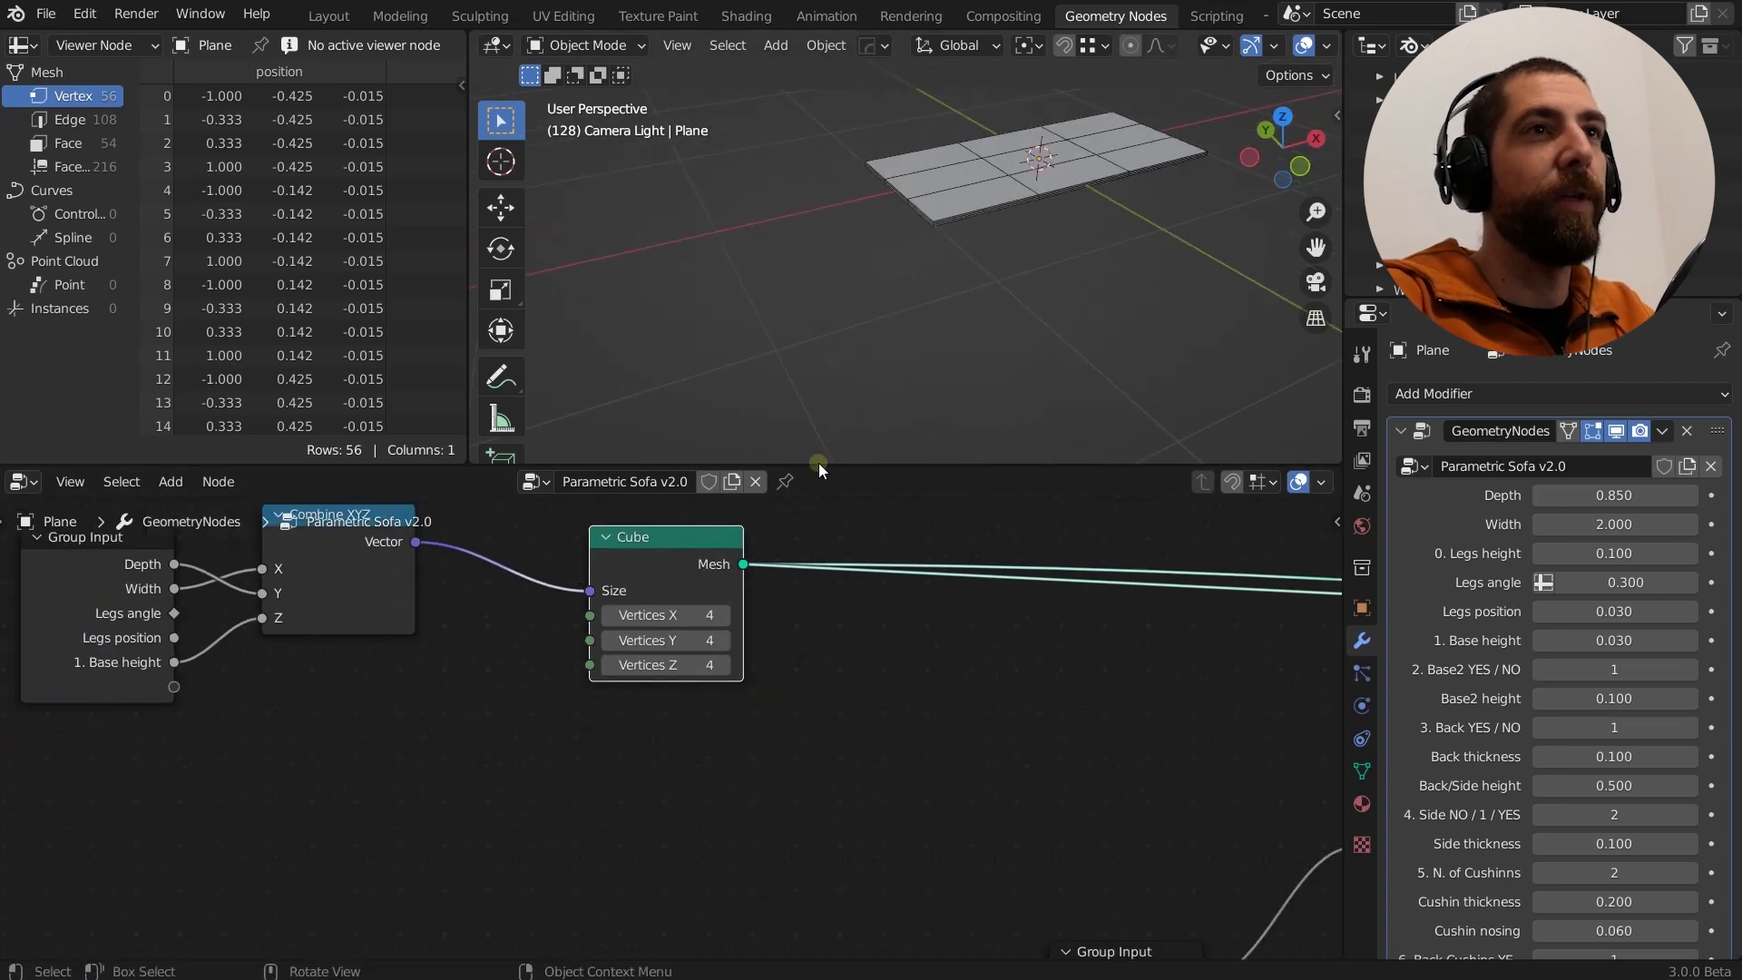
# Cut the link from the Combine XYZ vector to the Cube's Size, inspect the unlinked cube, and restore the link.
pyautogui.moveTo(518, 682); pyautogui.dragTo(769, 693, button='middle')
pyautogui.scroll(2, 764, 625)
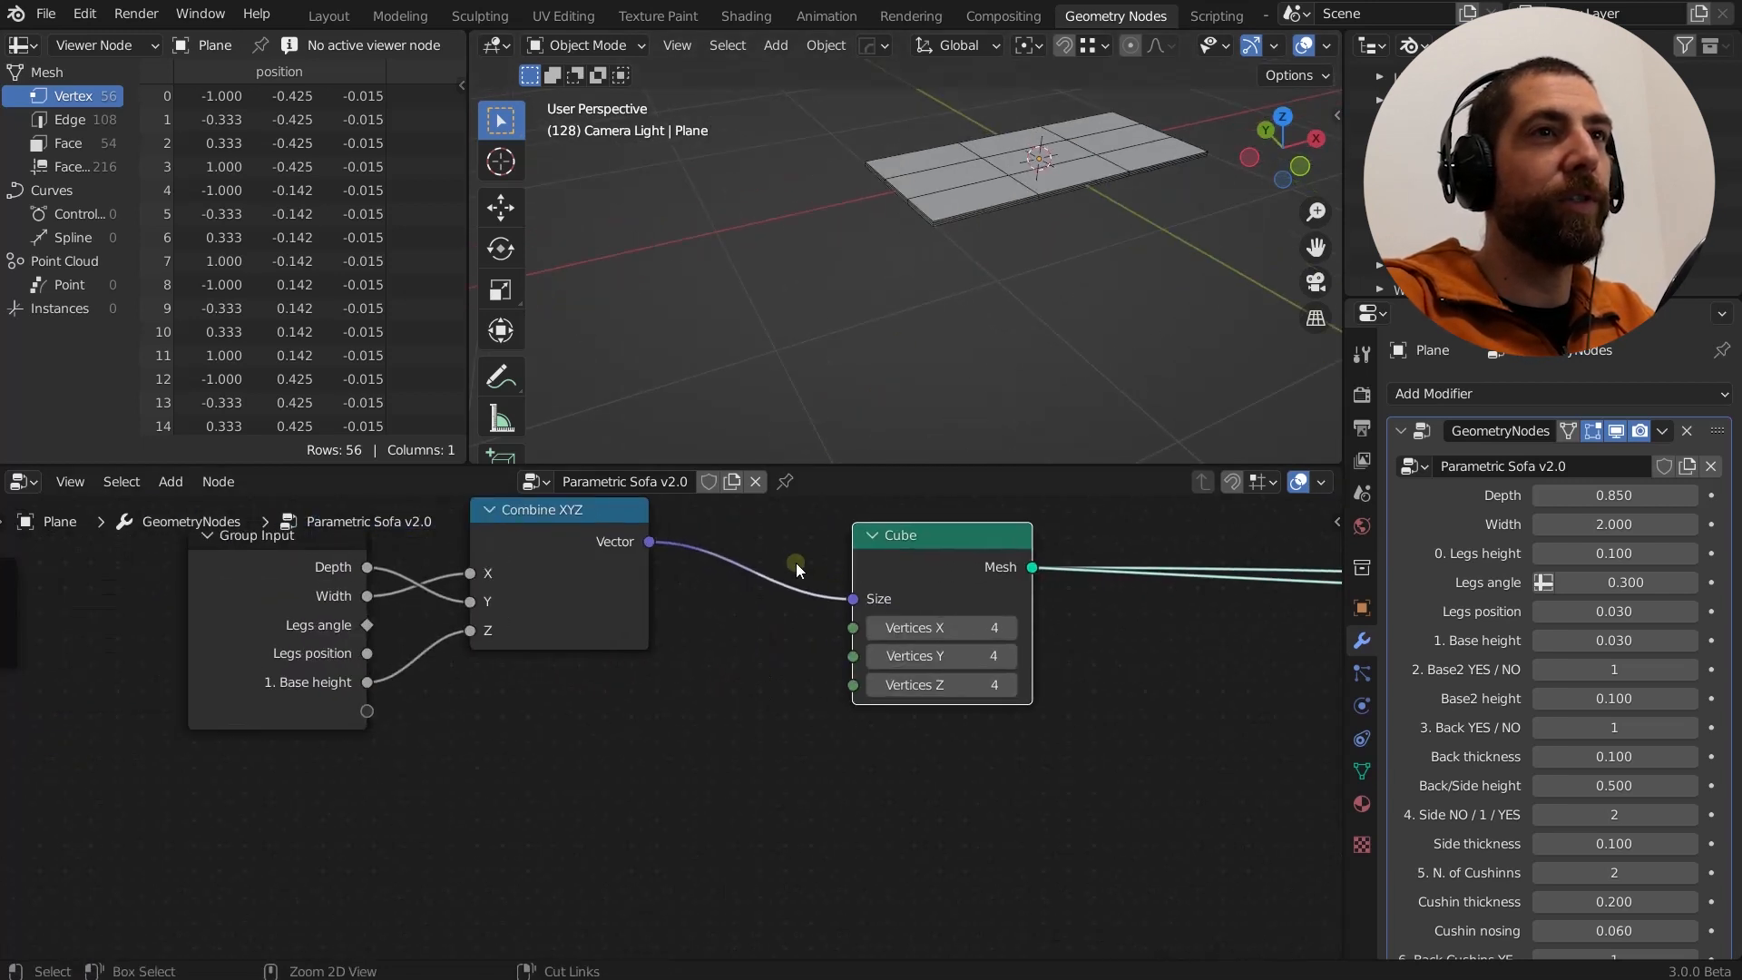
pyautogui.keyDown('ctrl'); pyautogui.moveTo(797, 563); pyautogui.dragTo(769, 626, button='right'); pyautogui.keyUp('ctrl')
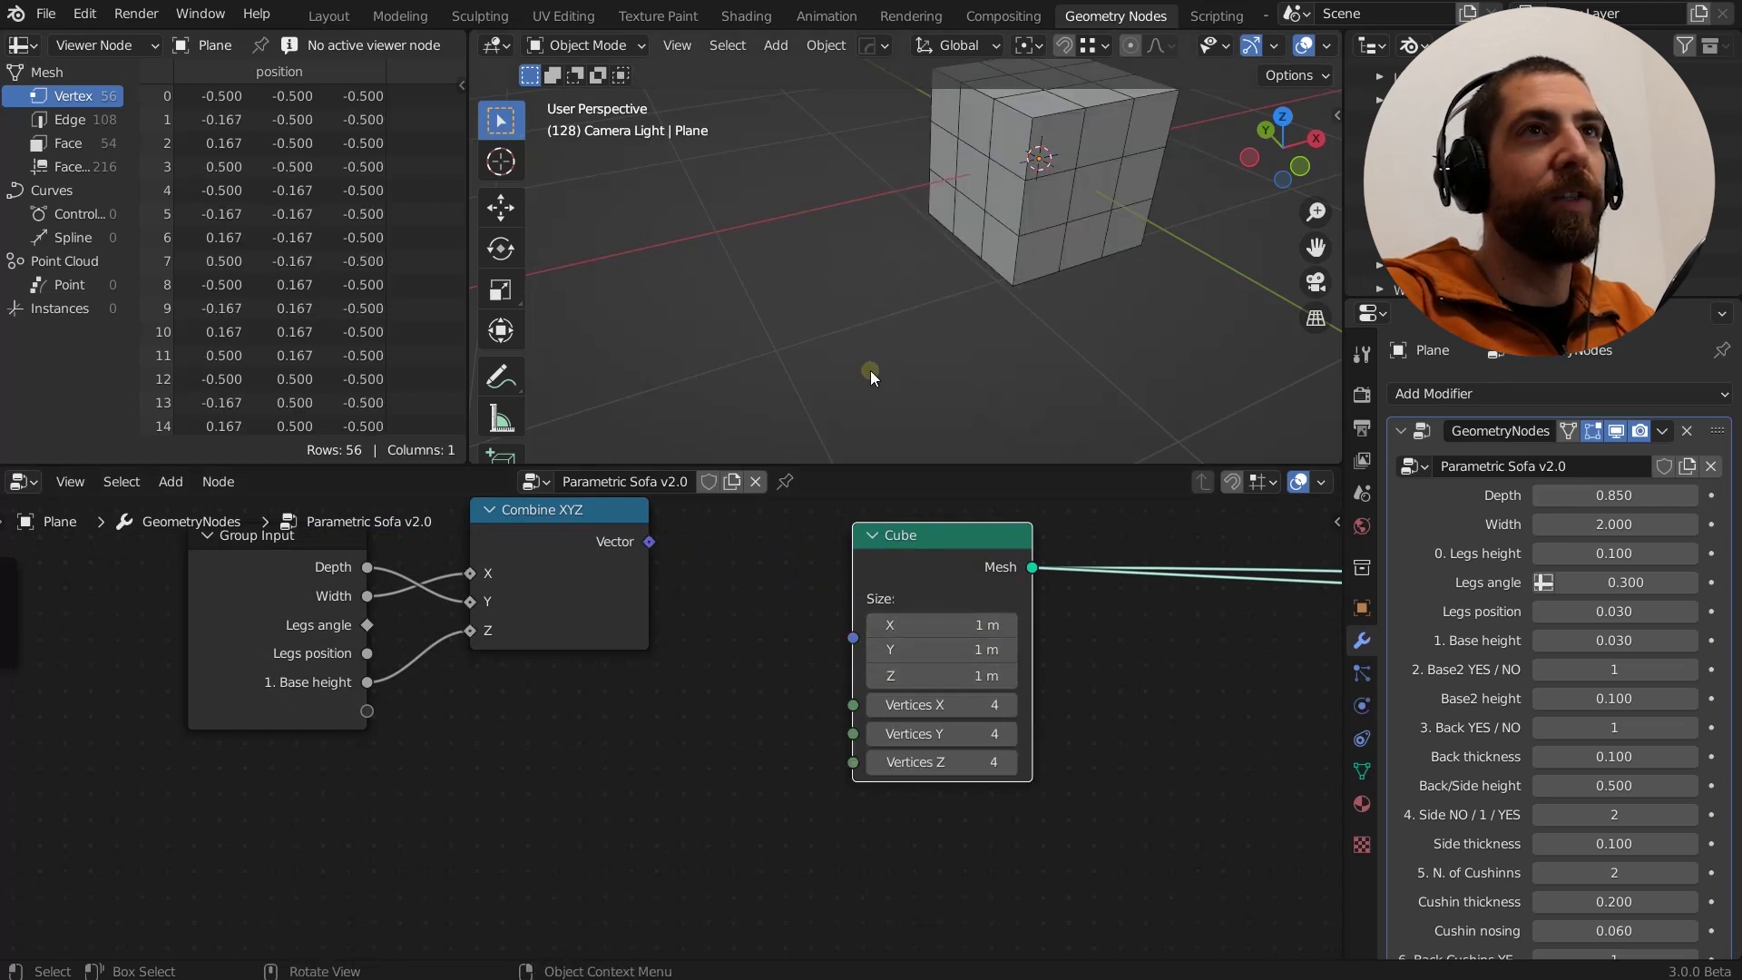
pyautogui.scroll(-3, 870, 370)
pyautogui.moveTo(944, 314); pyautogui.dragTo(929, 312, button='middle')
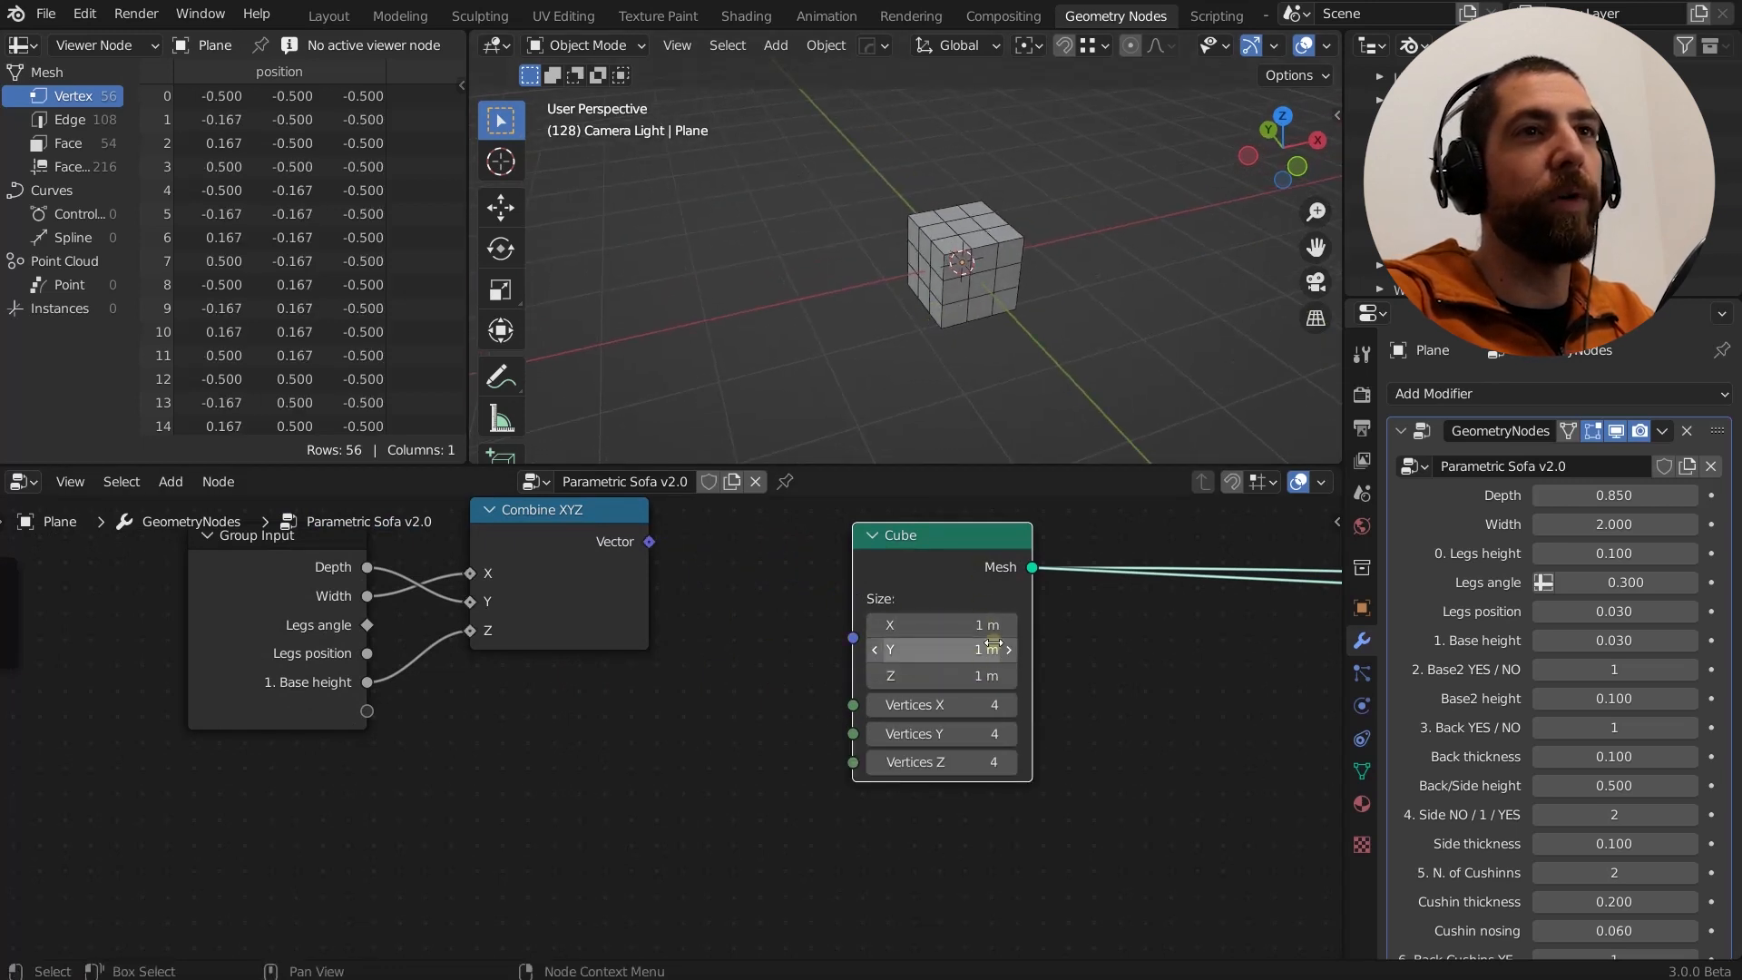
pyautogui.moveTo(651, 543); pyautogui.dragTo(858, 641)
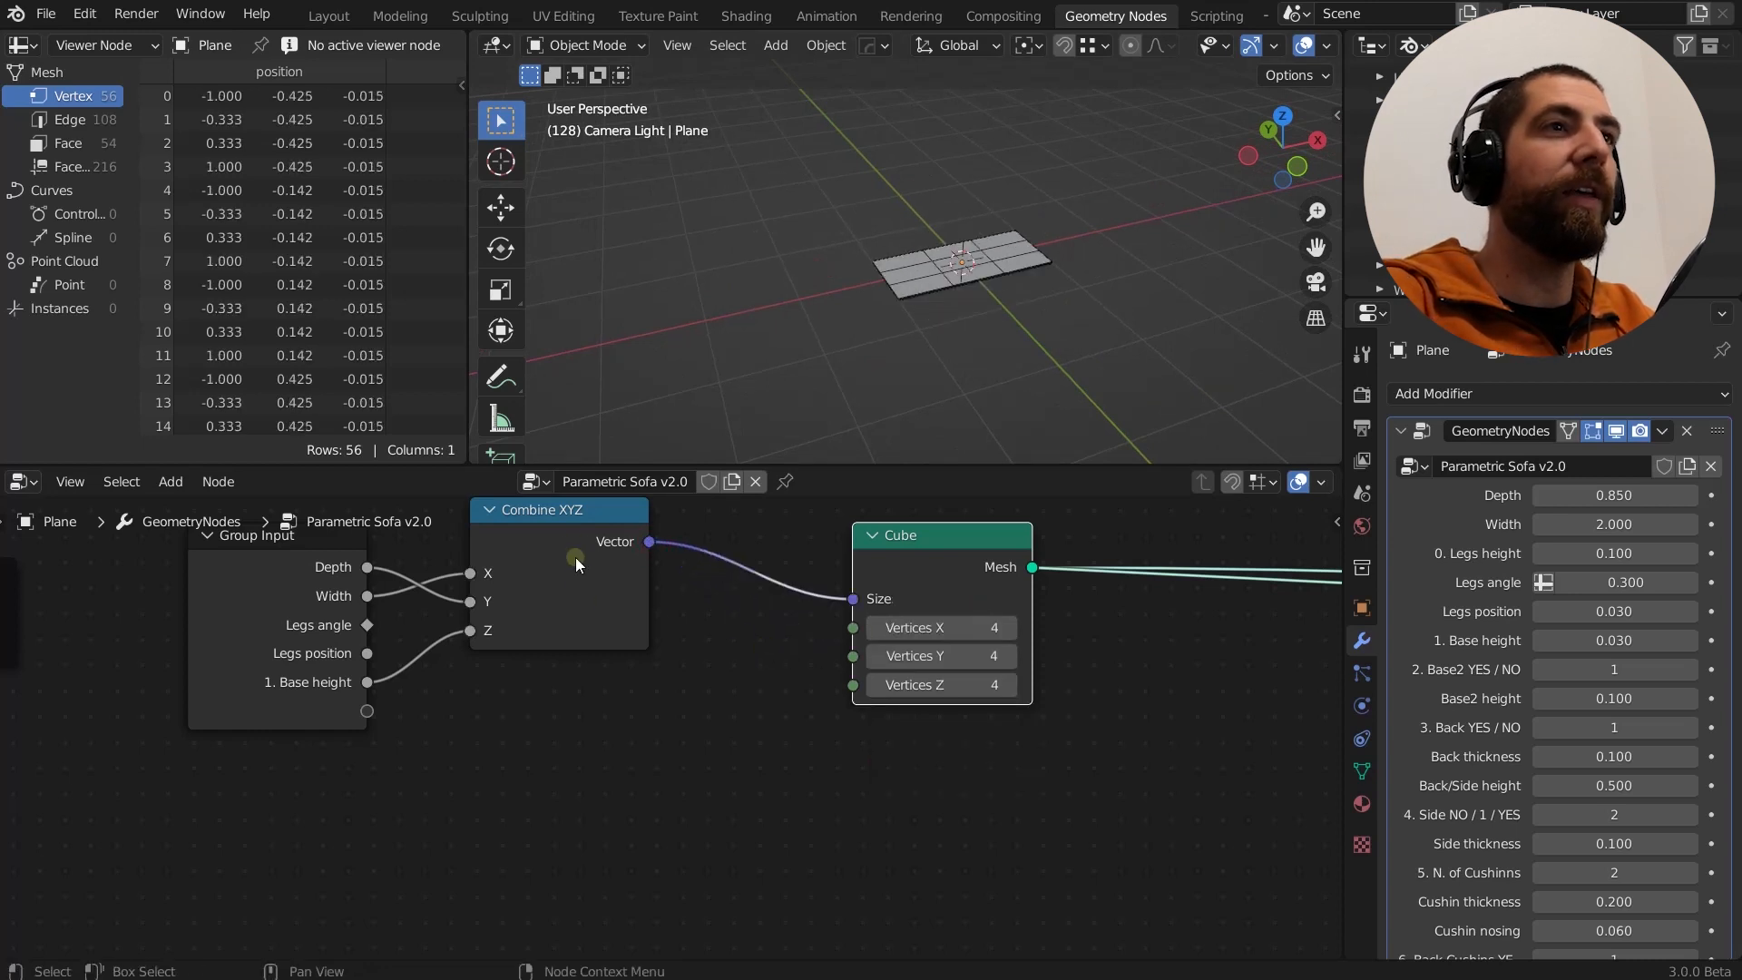
# Move the BASE 1 Combine XYZ node slightly closer to the Cube node.
pyautogui.moveTo(583, 517); pyautogui.dragTo(630, 525)
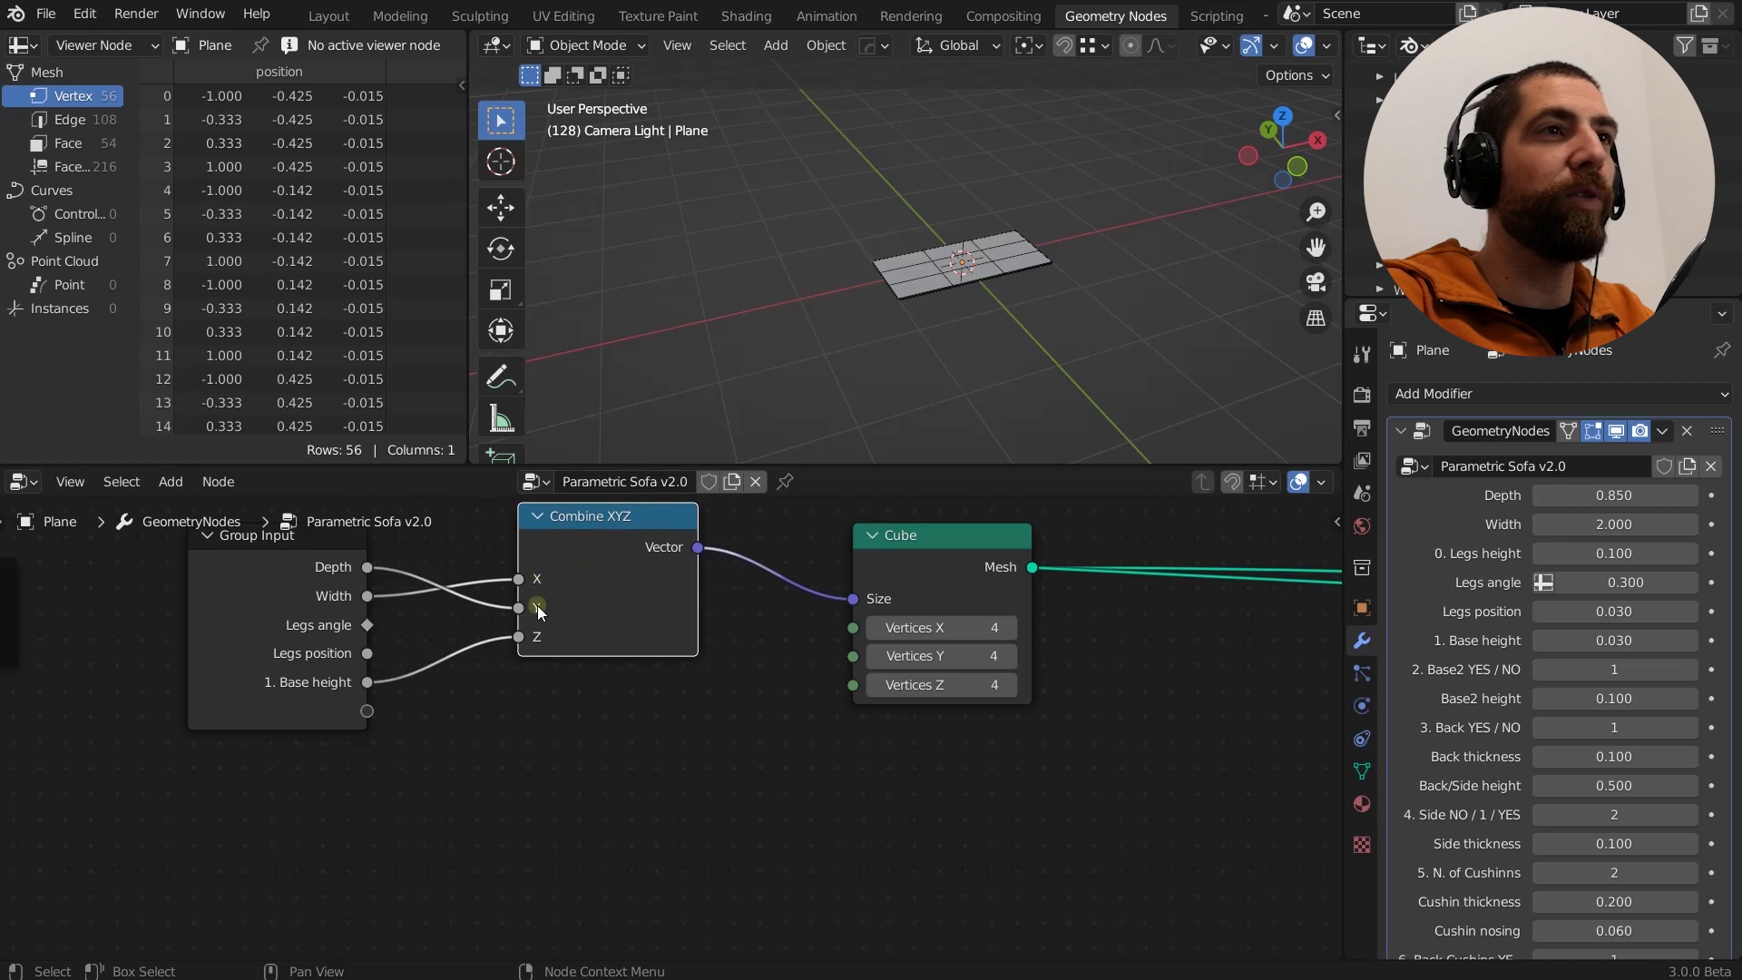
# Set the sofa's Depth to 0.790, Width to 1.900 and 1. Base height to 0.050 in the geometry nodes modifier.
pyautogui.moveTo(439, 626); pyautogui.dragTo(440, 703, button='middle')
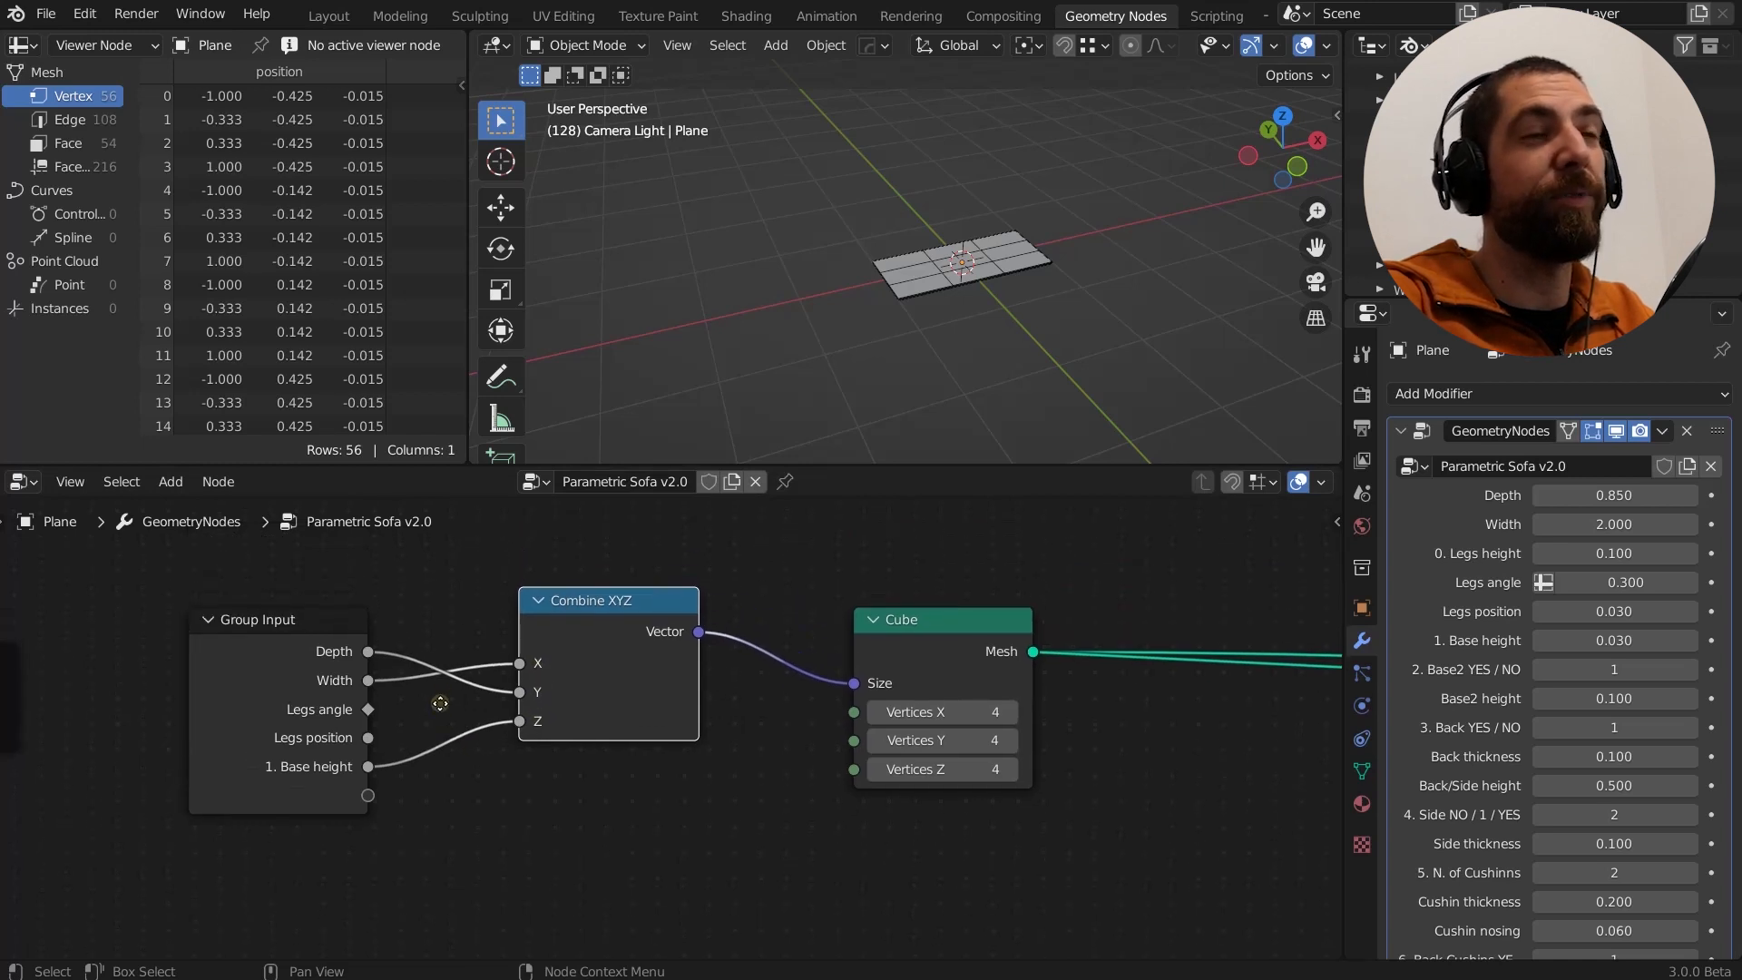
pyautogui.scroll(2, 440, 703)
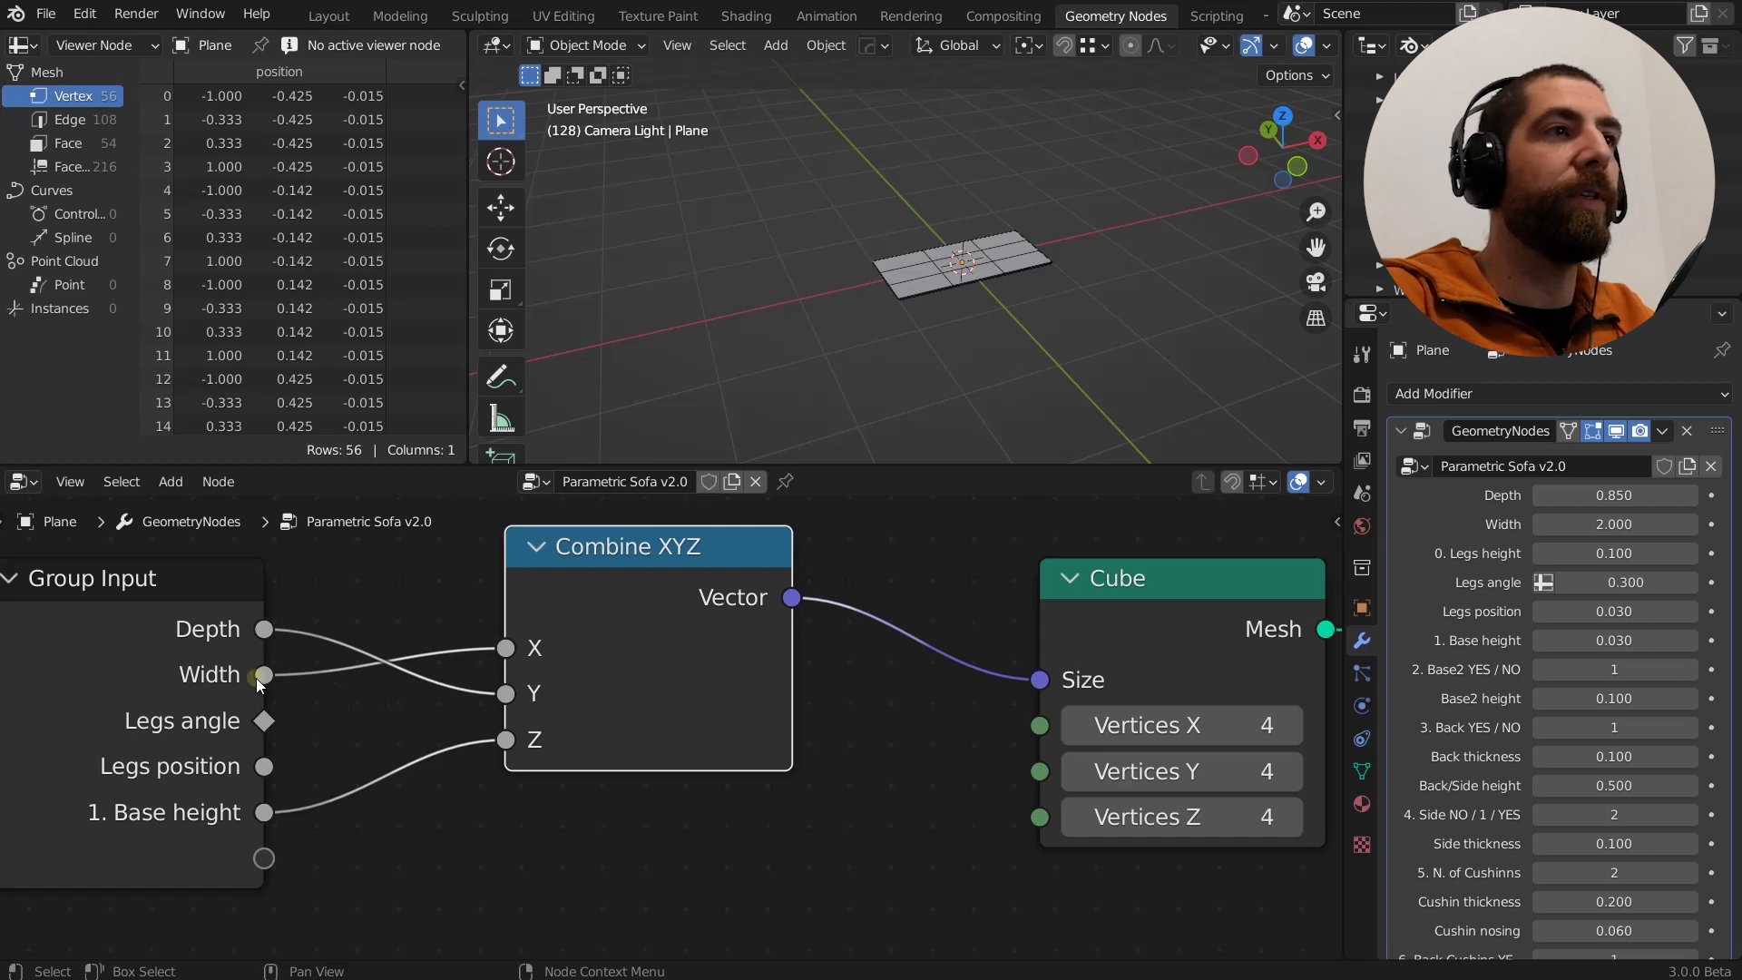
pyautogui.moveTo(259, 682)
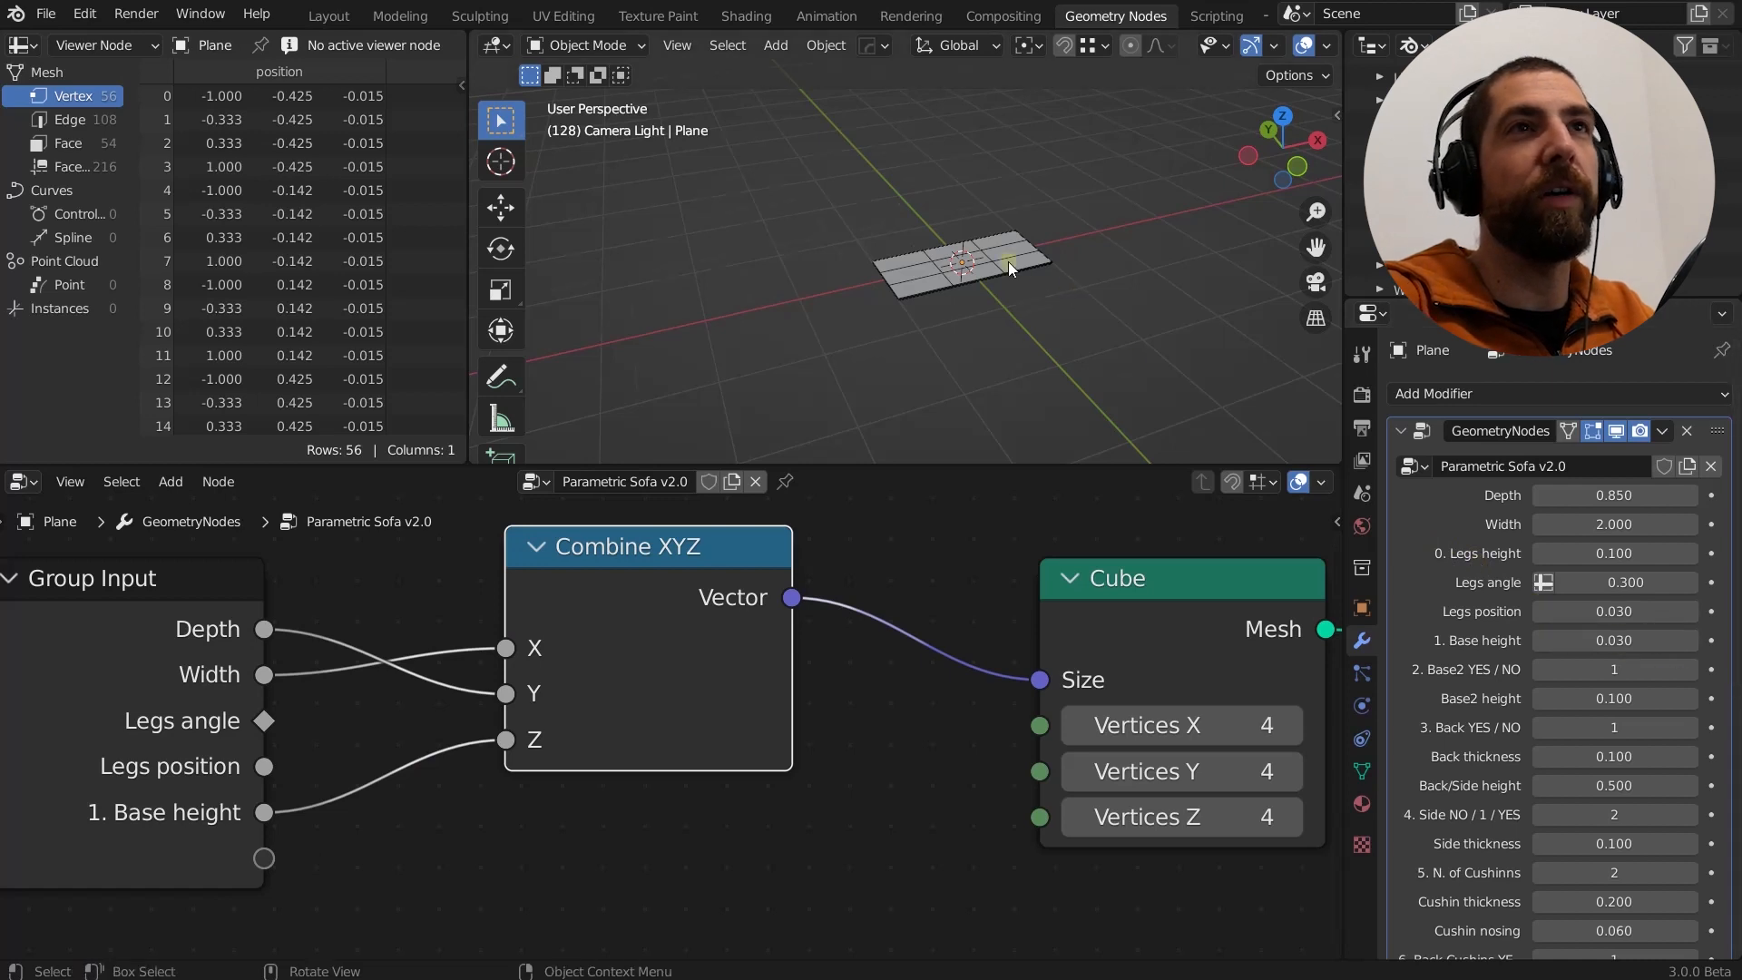
pyautogui.scroll(6, 1010, 261)
pyautogui.scroll(-4, 1016, 297)
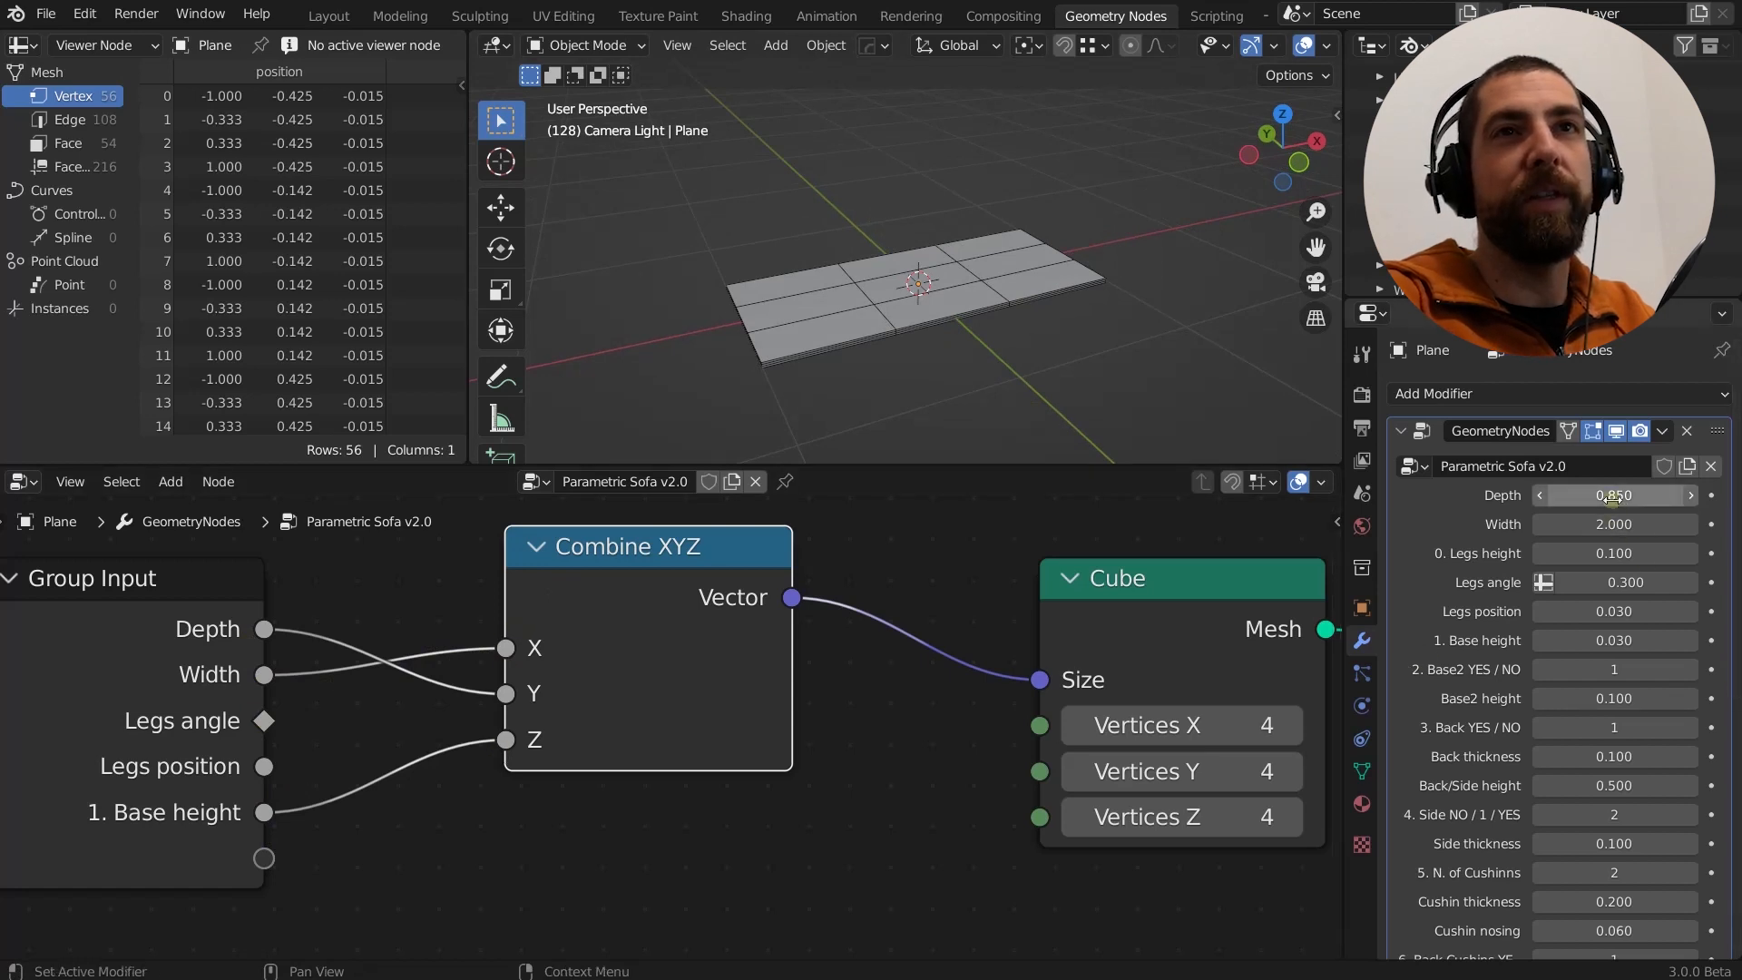
pyautogui.moveTo(1613, 495)
pyautogui.mouseDown()
pyautogui.moveTo(1670, 495)
pyautogui.moveTo(1614, 496)
pyautogui.moveTo(1597, 523)
pyautogui.moveTo(1624, 523)
pyautogui.mouseUp()
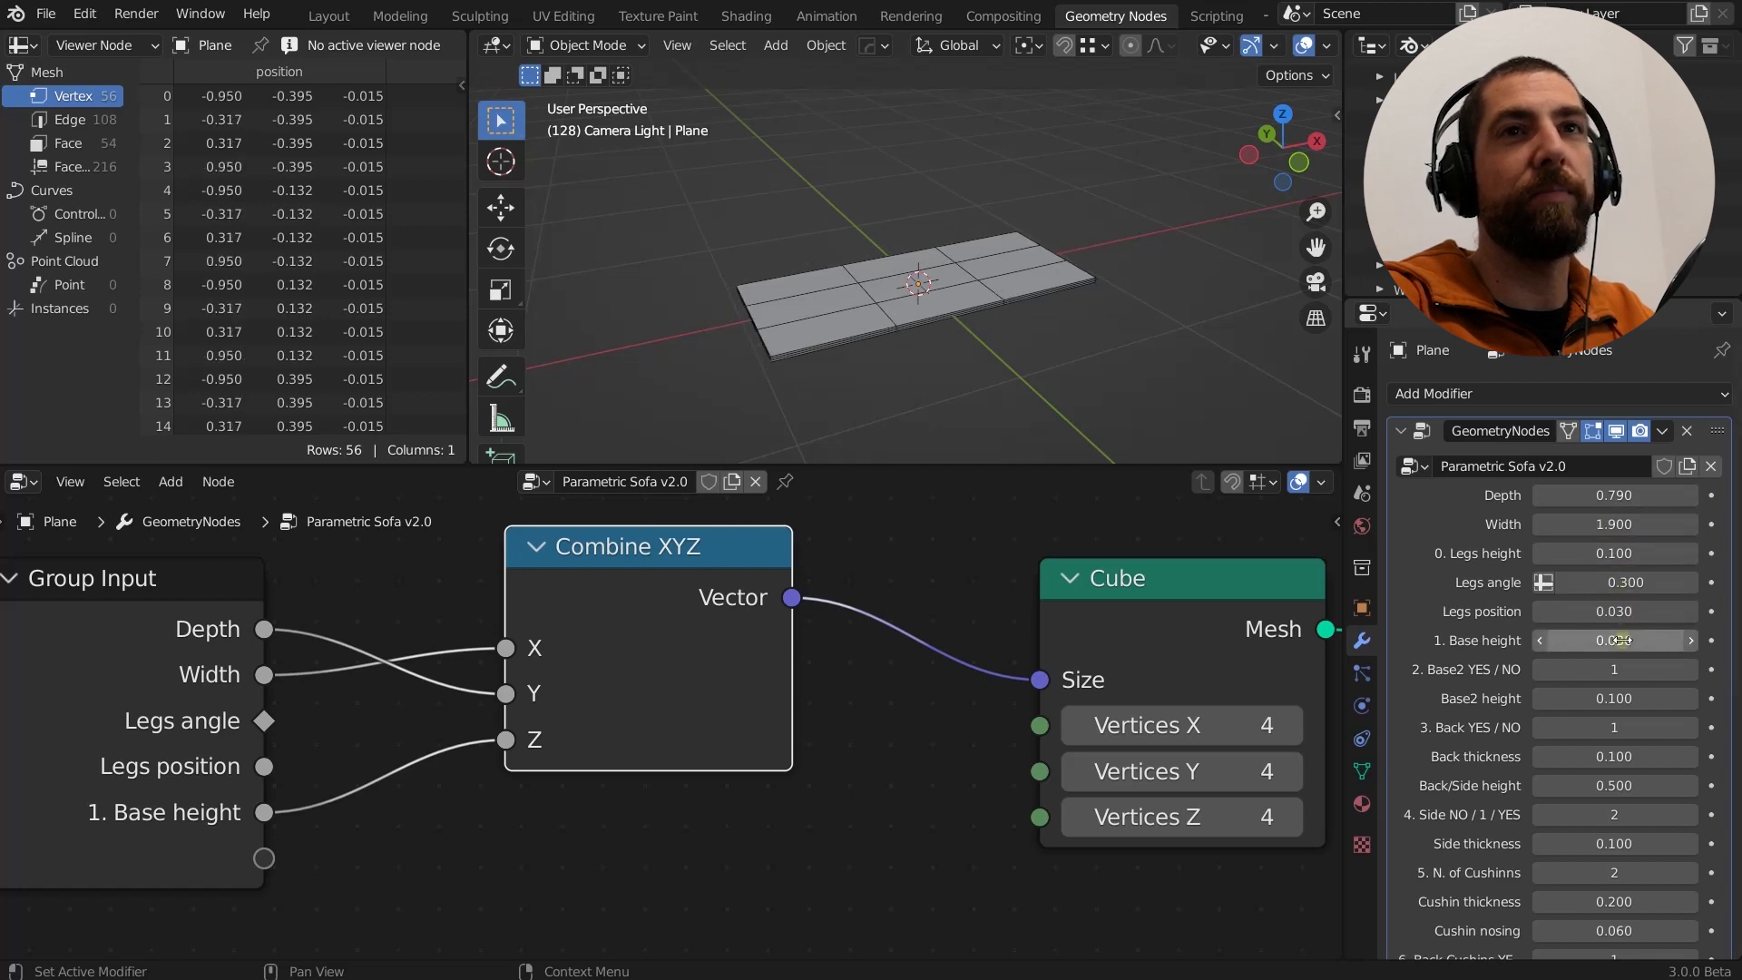
pyautogui.moveTo(1633, 640)
pyautogui.mouseDown()
pyautogui.moveTo(1656, 640)
pyautogui.moveTo(1635, 640)
pyautogui.mouseUp()
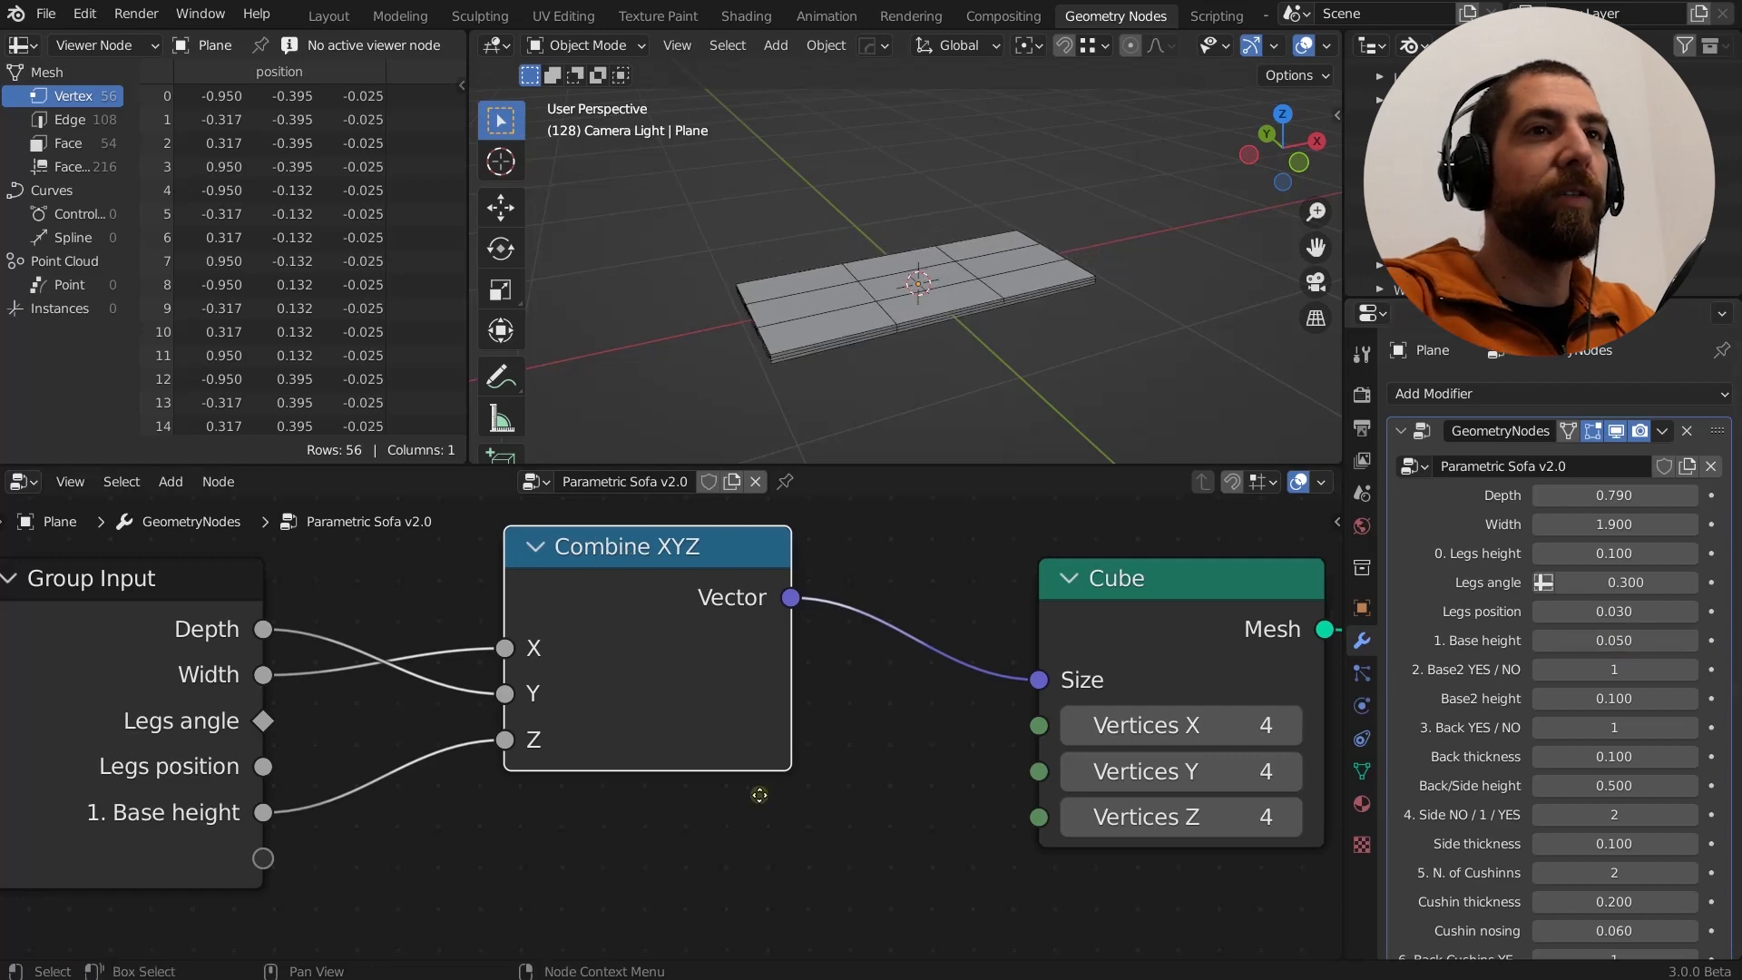
# Preview the output of the first Set Position node after the Cube in the viewer and inspect the slab's shifted edge loops.
pyautogui.moveTo(876, 770); pyautogui.dragTo(277, 703, button='middle')
pyautogui.scroll(-14, 276, 703)
pyautogui.moveTo(522, 769); pyautogui.dragTo(181, 682, button='middle')
pyautogui.moveTo(943, 746); pyautogui.dragTo(726, 759, button='middle')
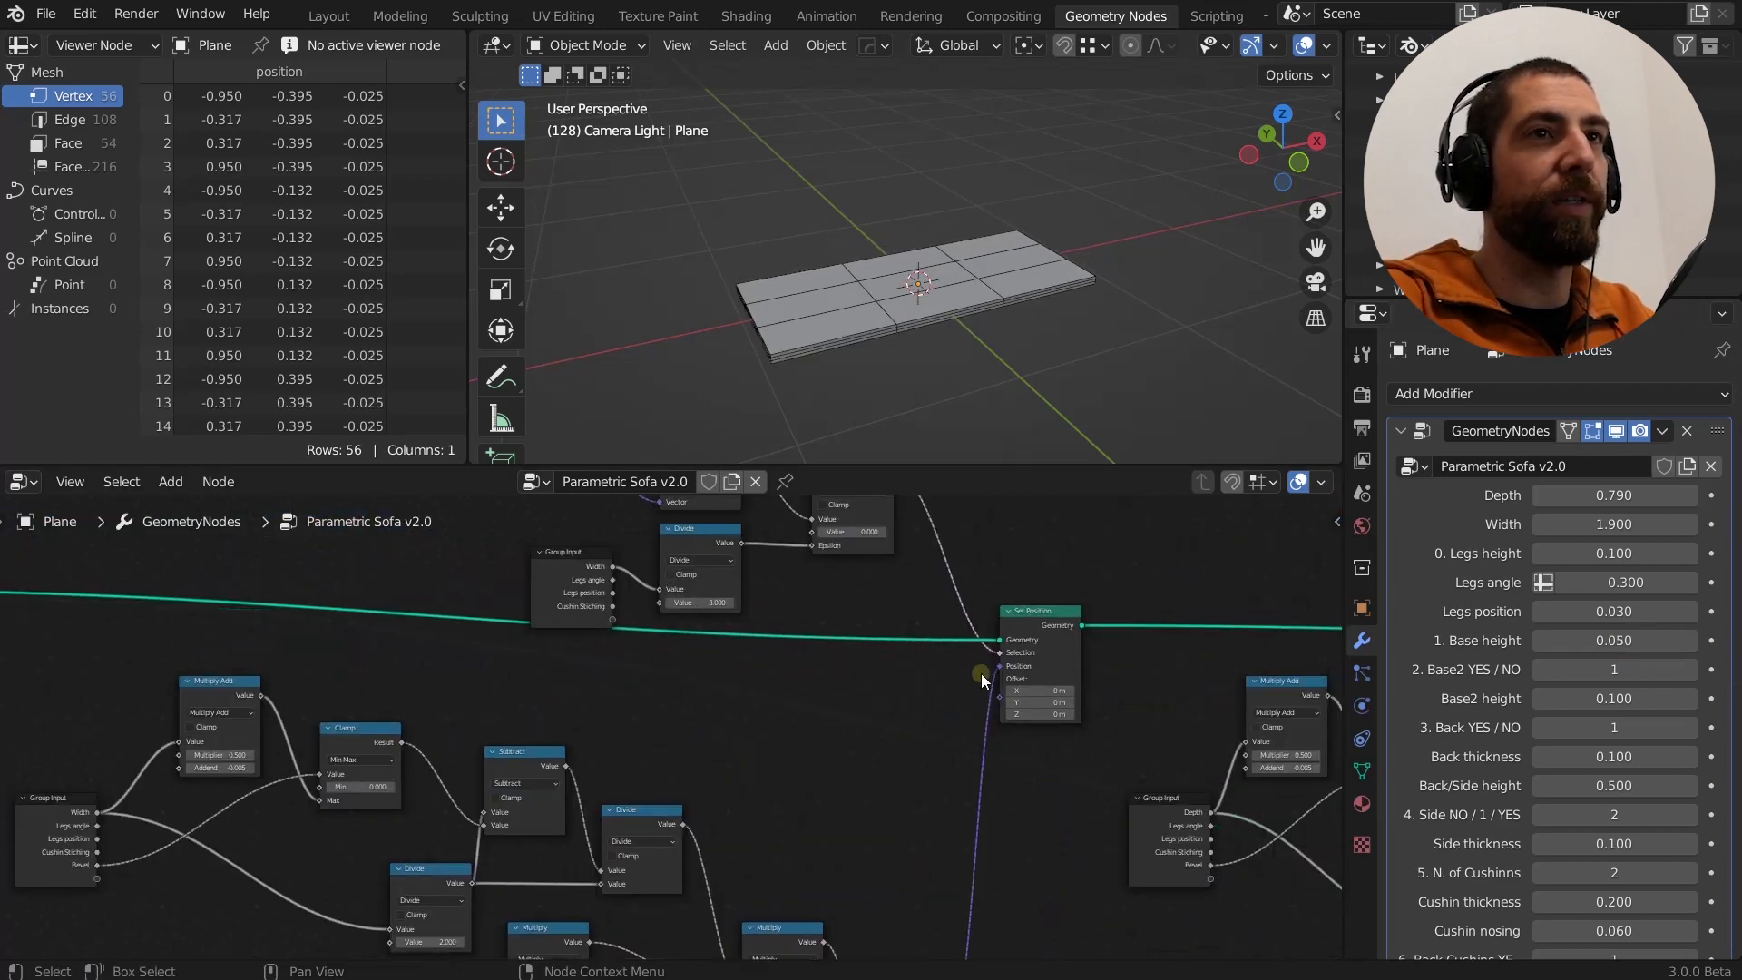
pyautogui.keyDown('ctrl'); pyautogui.keyDown('shift'); pyautogui.click(1037, 612); pyautogui.keyUp('shift'); pyautogui.keyUp('ctrl')
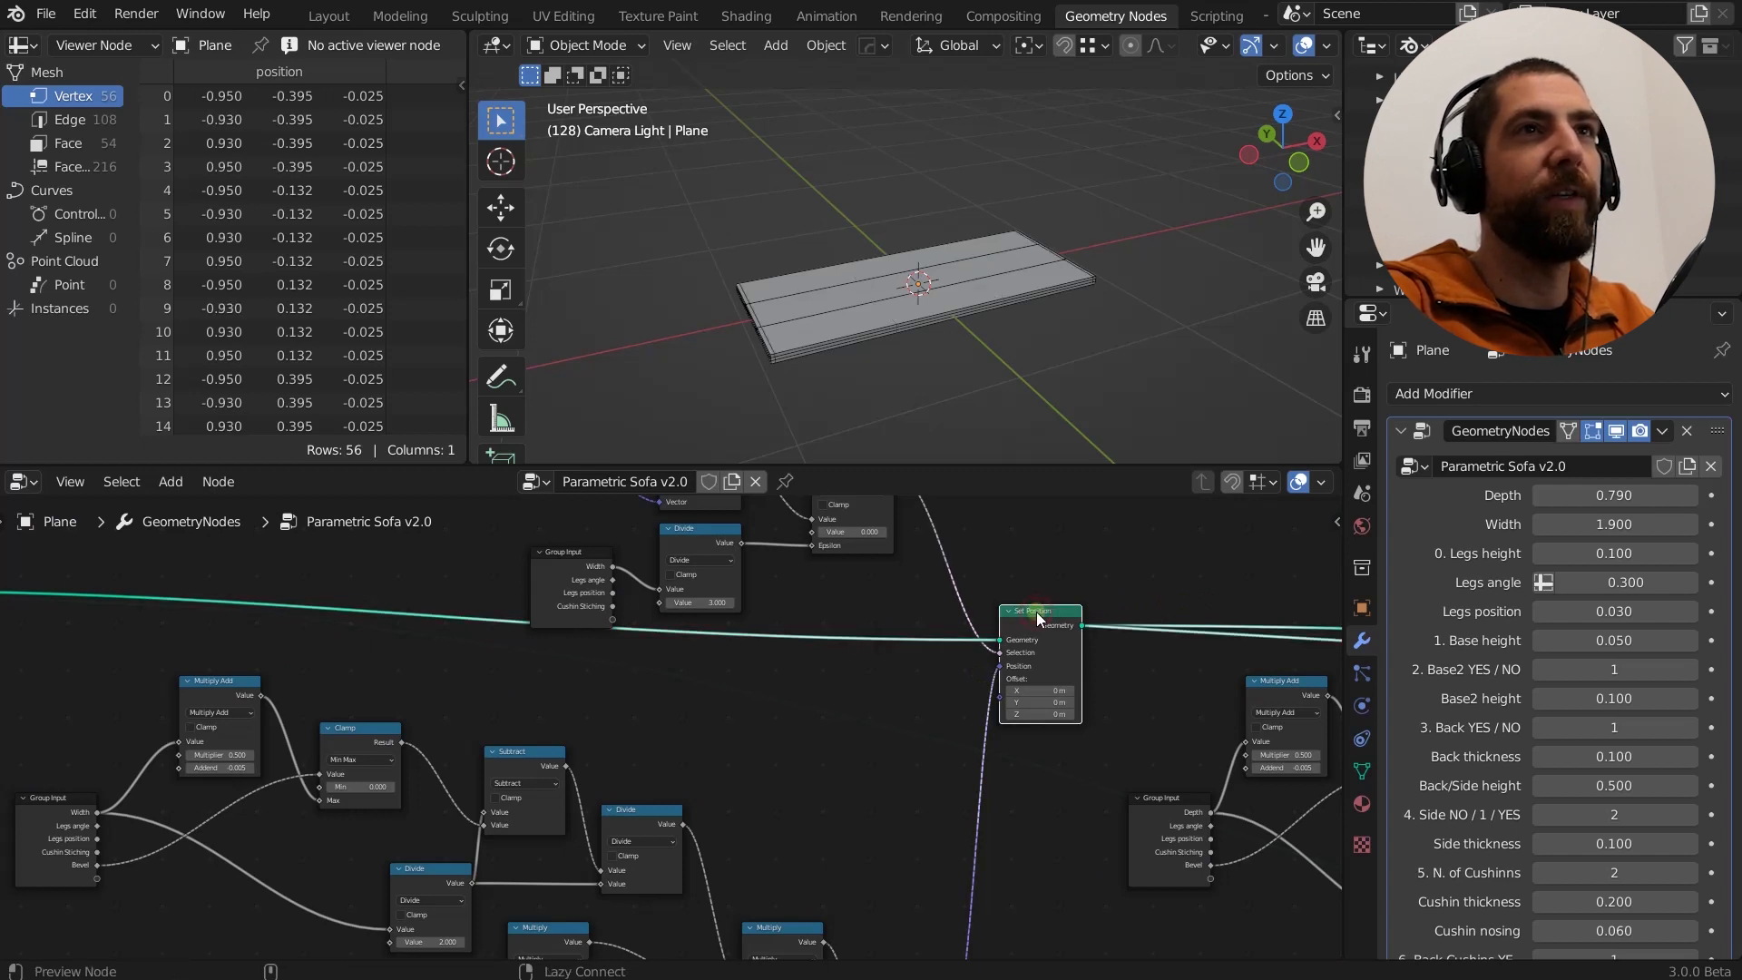
pyautogui.moveTo(806, 283); pyautogui.dragTo(983, 323, button='middle')
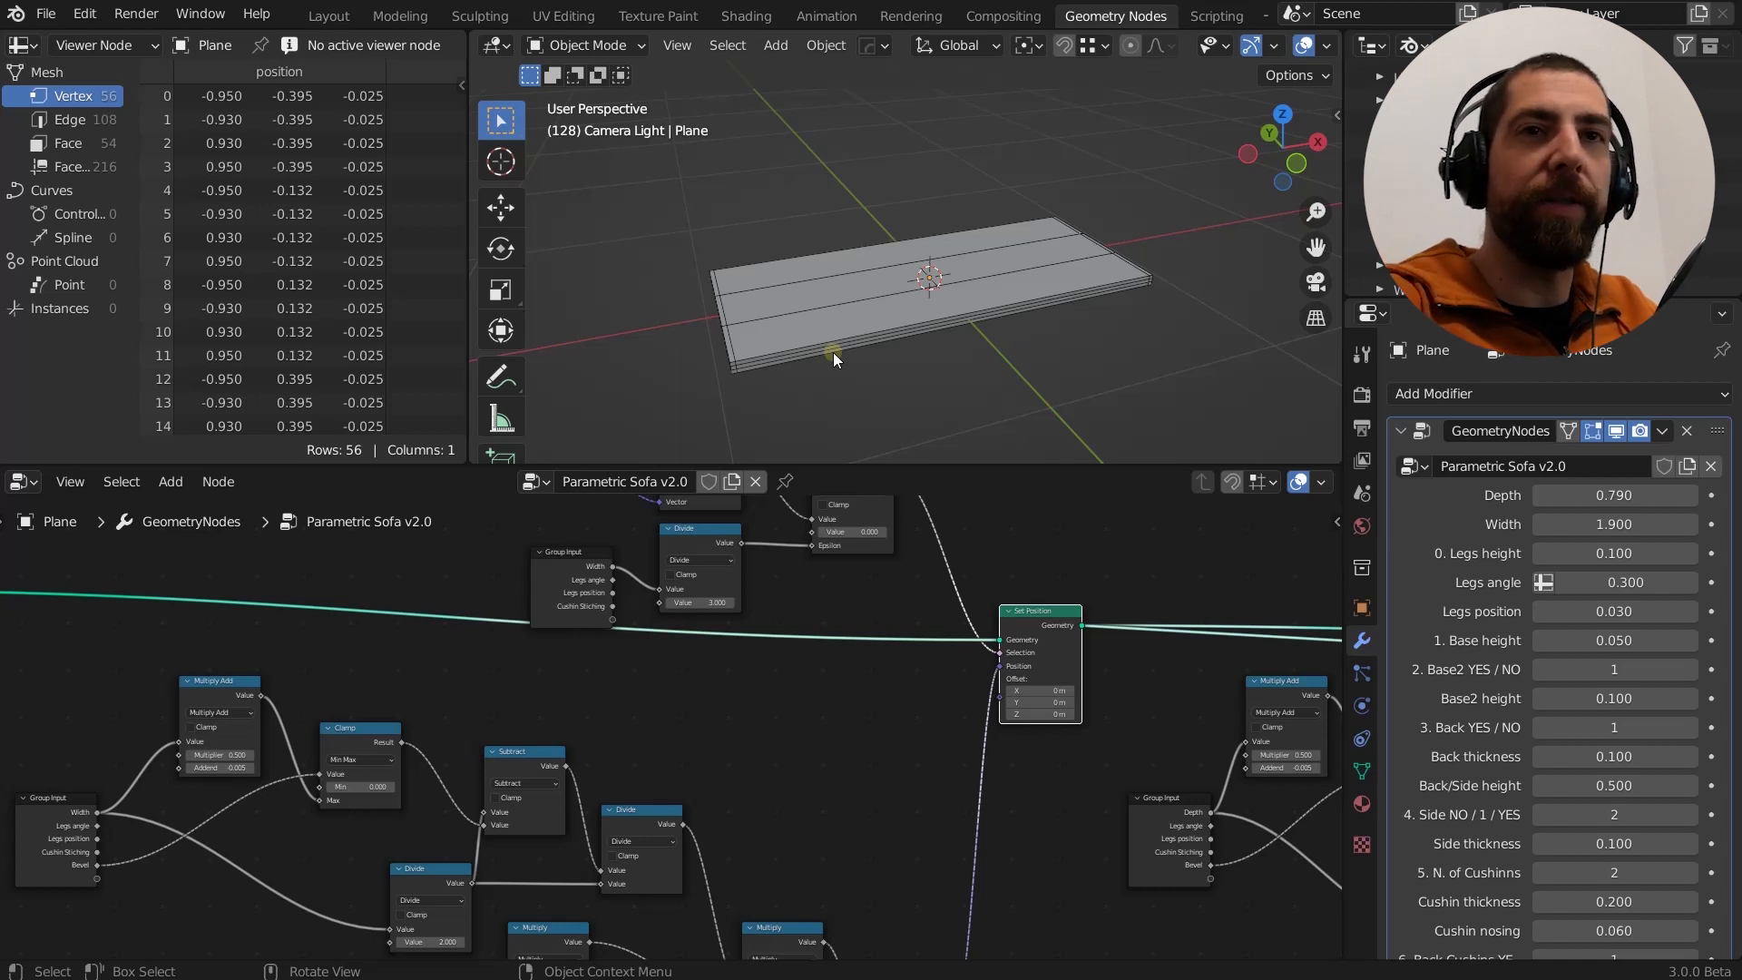
# Bring the Bevel parameter into view, select the base slab and examine the edge loops near its short end.
pyautogui.scroll(-10, 1533, 722)
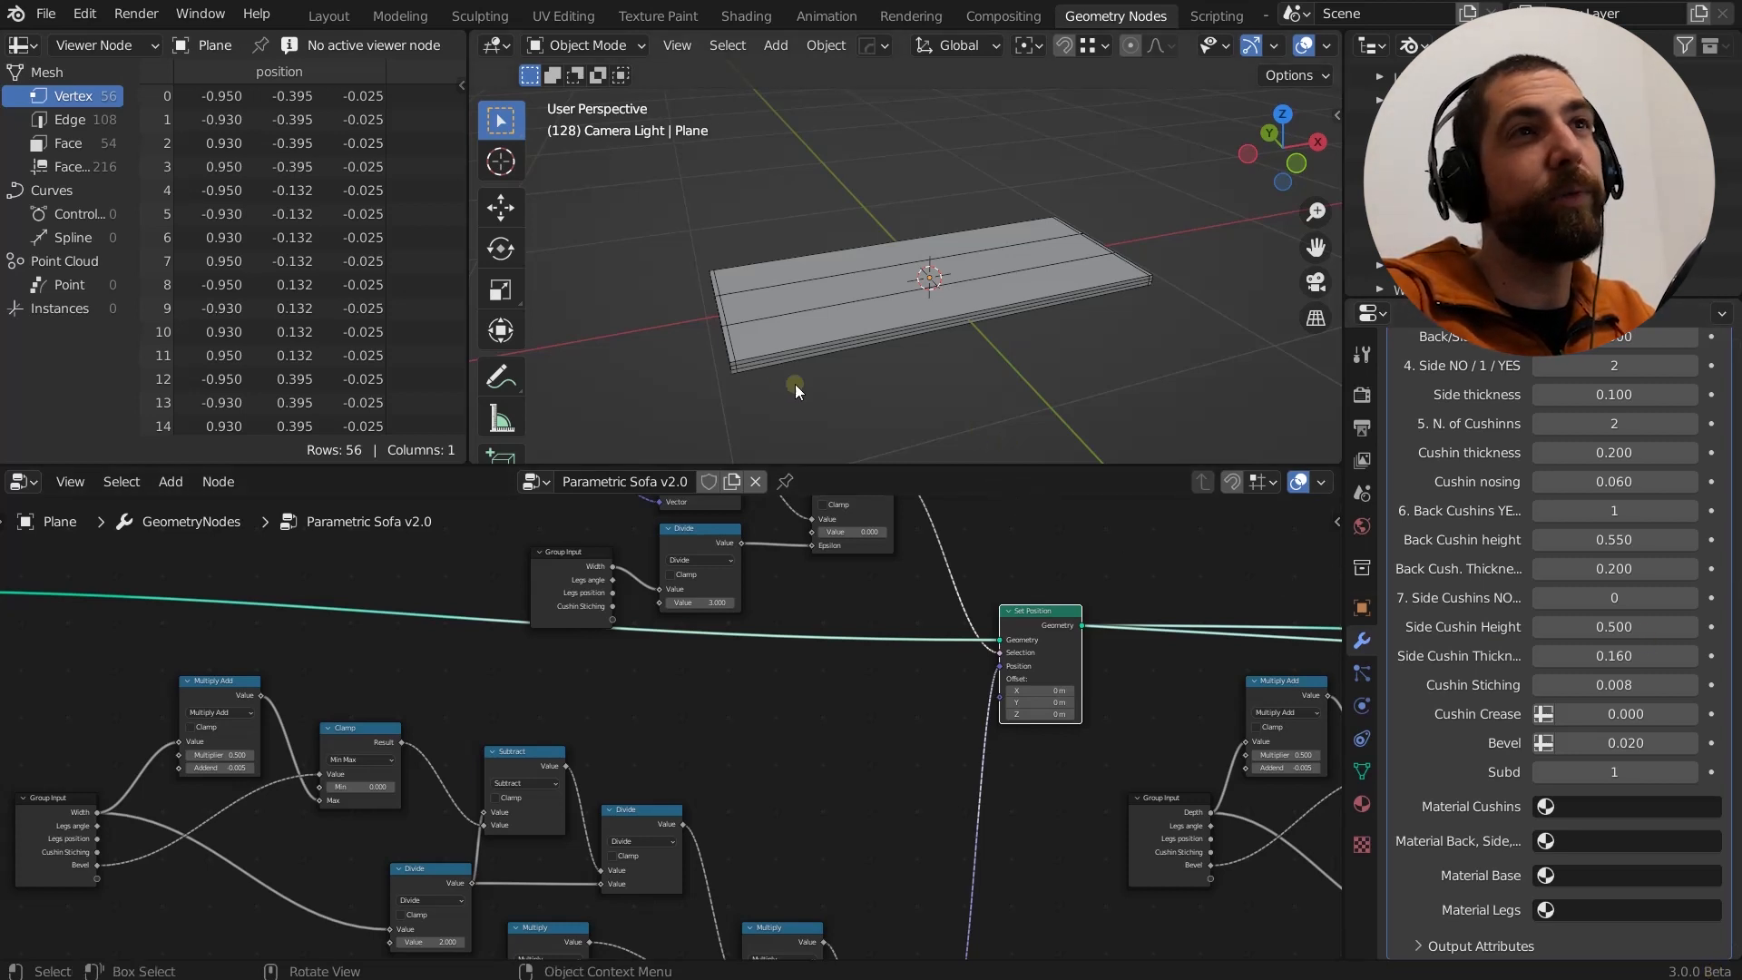
pyautogui.scroll(5, 715, 350)
pyautogui.moveTo(723, 353); pyautogui.dragTo(902, 345, button='middle')
pyautogui.click(939, 324)
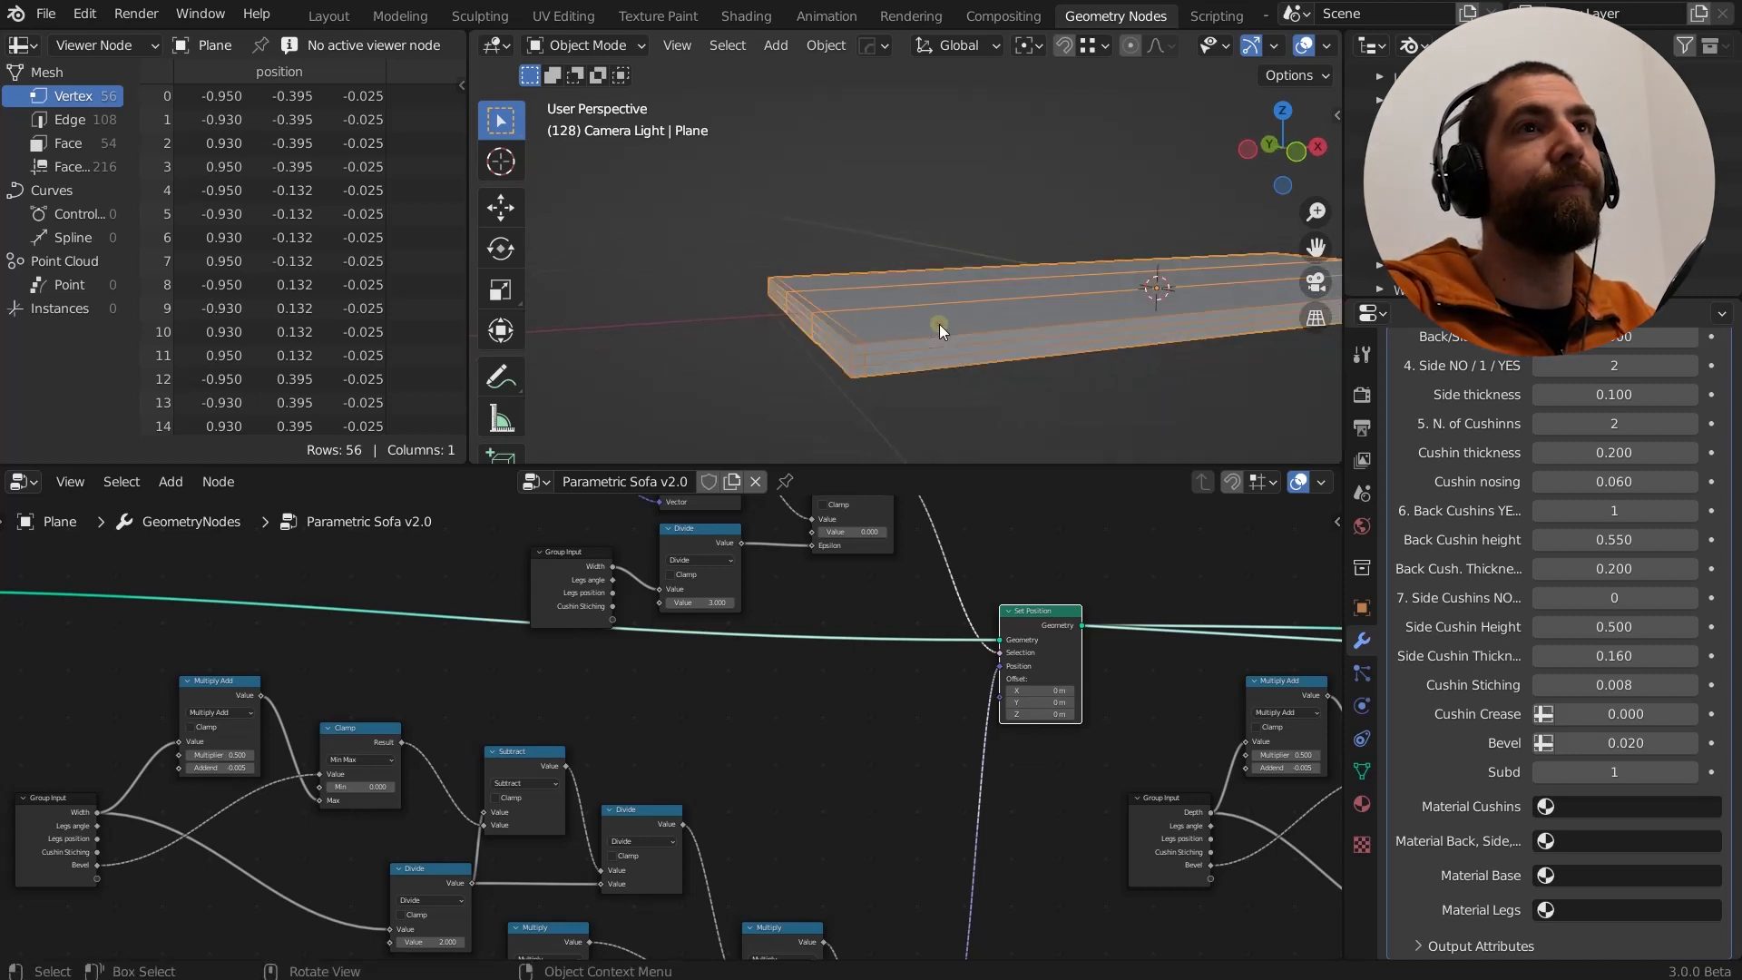
pyautogui.moveTo(796, 322); pyautogui.dragTo(909, 323, button='middle')
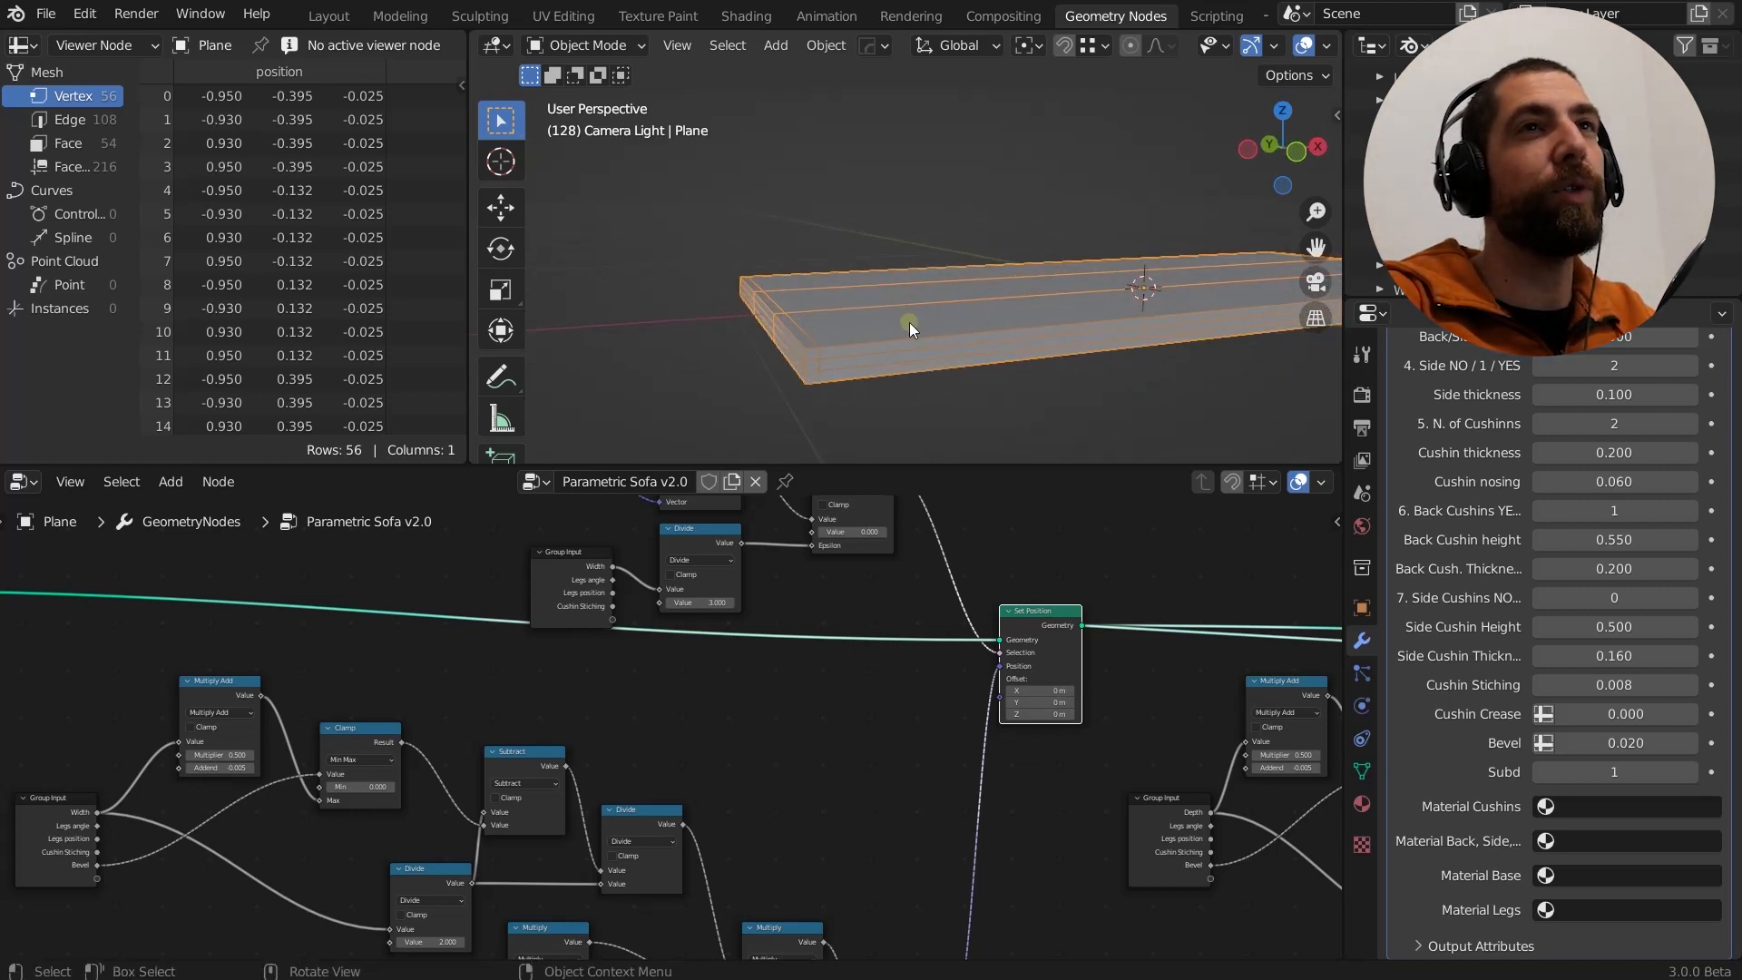
# Preview the Cube node's output in the viewer and inspect the slab's evenly spaced subdivisions for comparison.
pyautogui.scroll(-3, 605, 676)
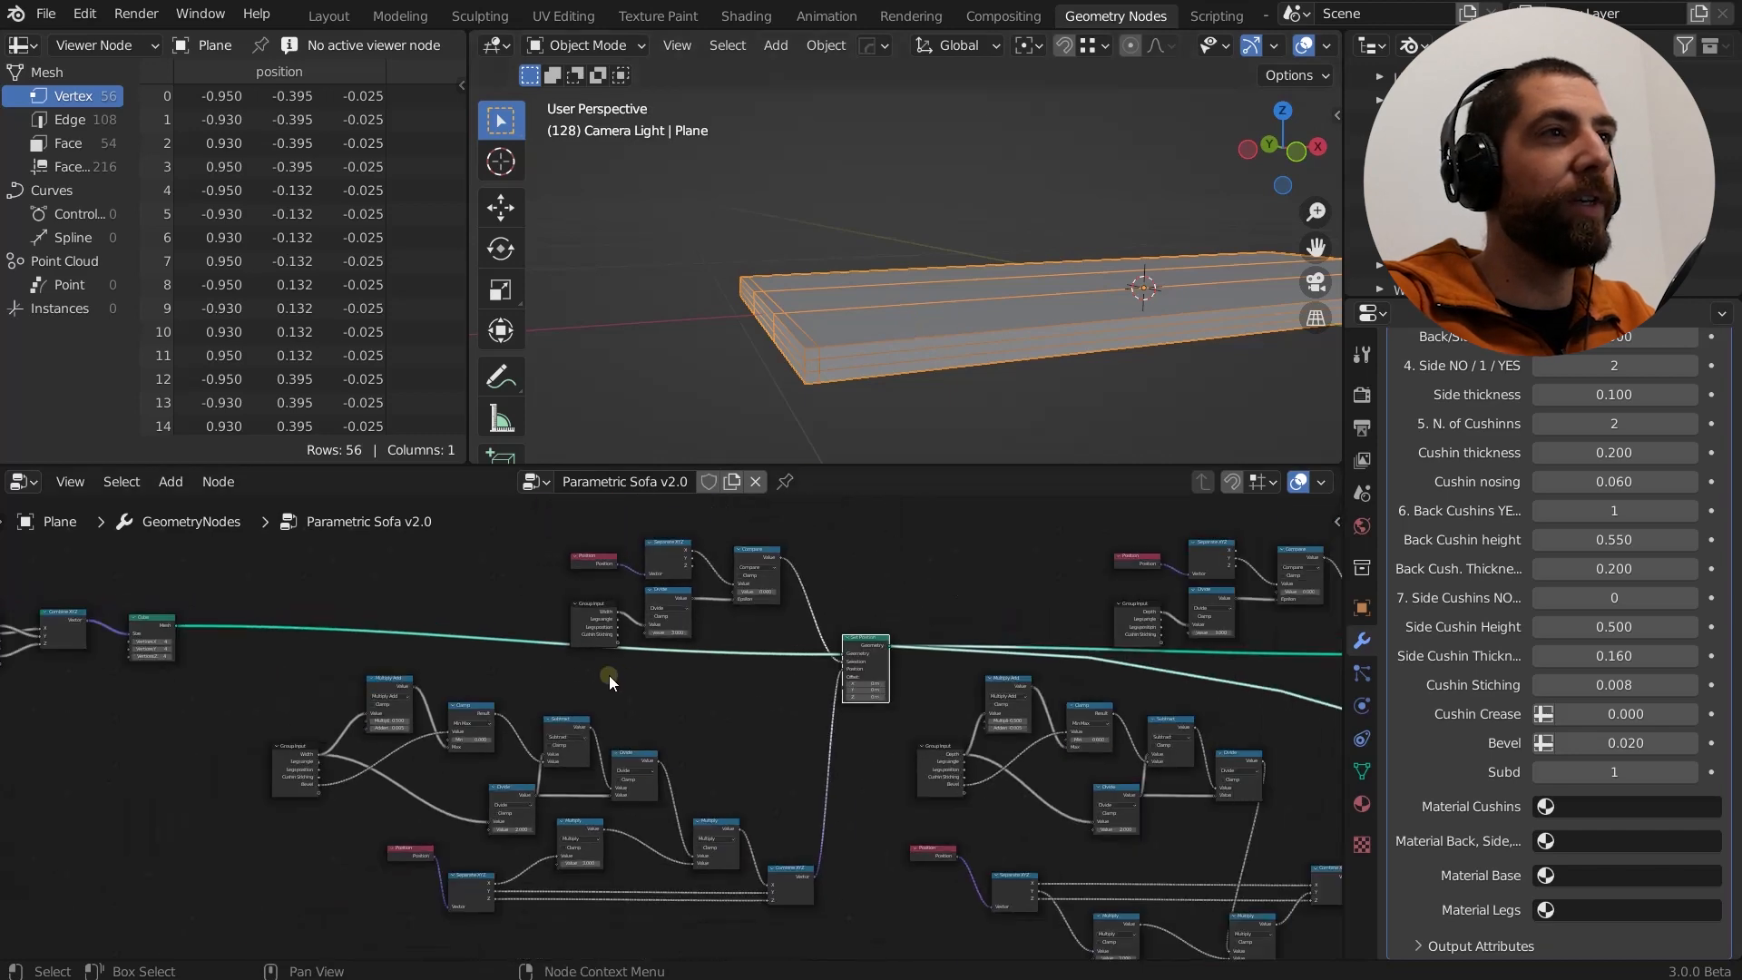
pyautogui.click(154, 633)
pyautogui.keyDown('ctrl'); pyautogui.keyDown('shift'); pyautogui.click(154, 633); pyautogui.keyUp('shift'); pyautogui.keyUp('ctrl')
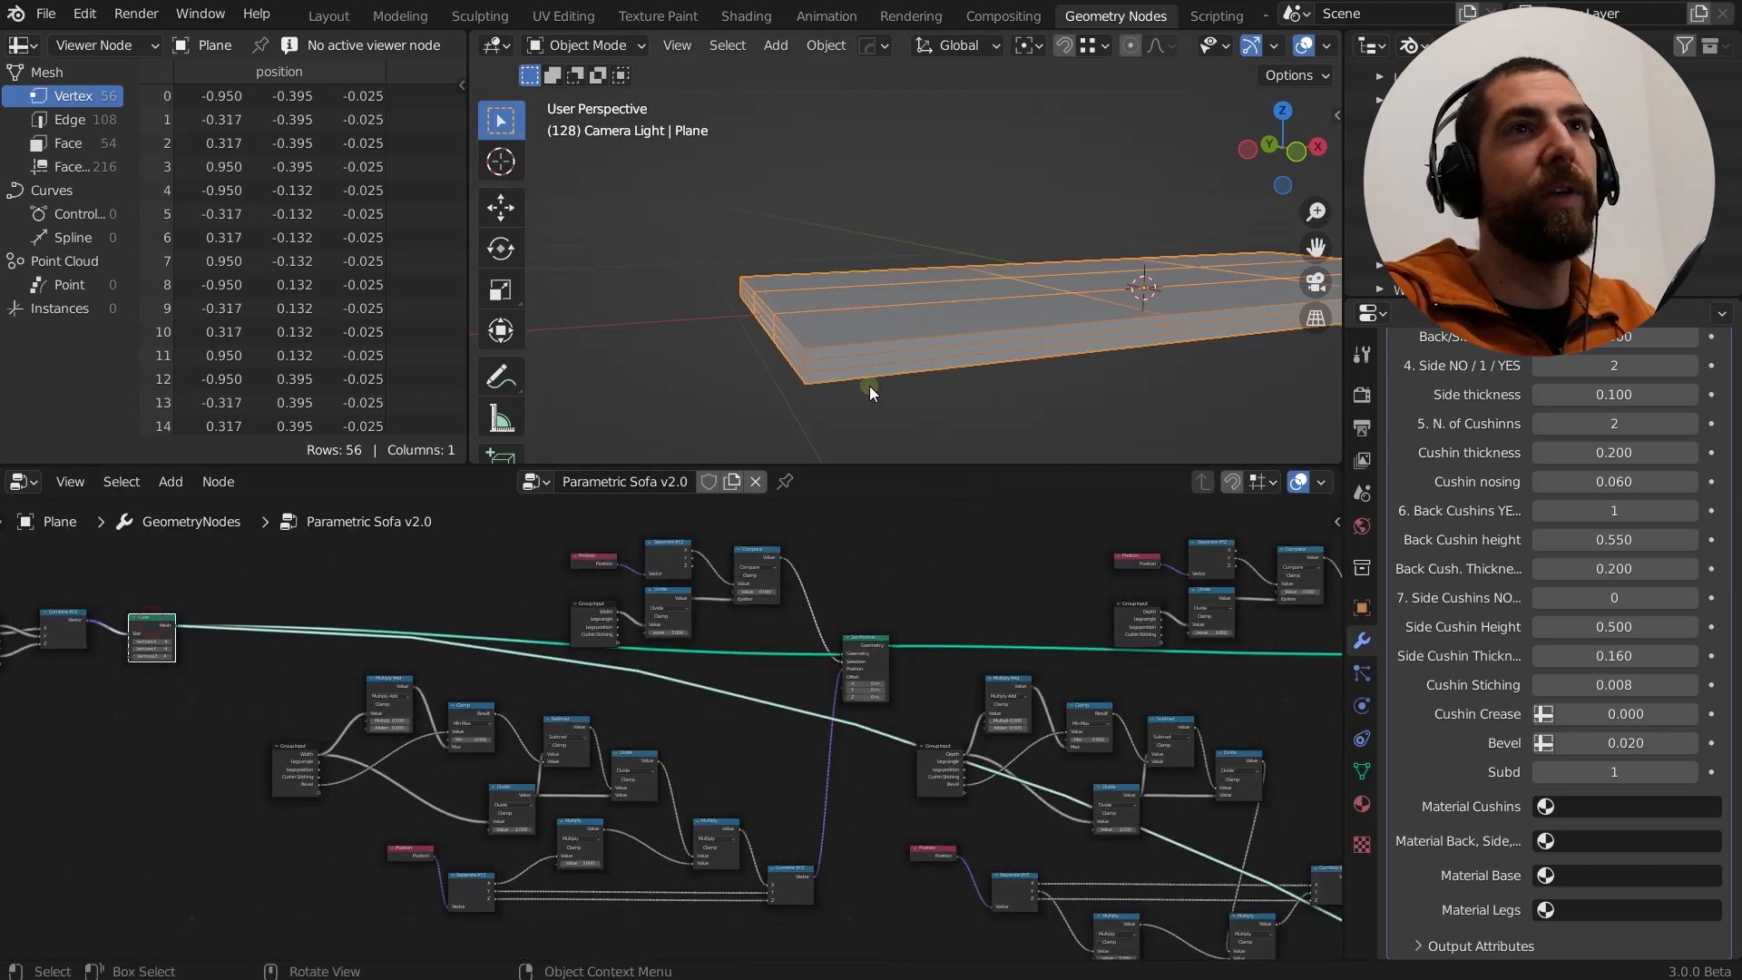
pyautogui.moveTo(869, 385); pyautogui.dragTo(951, 379, button='middle')
# Try a level 2 Subdivision Surface modifier on the slab, inspect the rounded corners, and undo it.
pyautogui.hotkey('ctrl', '2')
pyautogui.scroll(-3, 1101, 305)
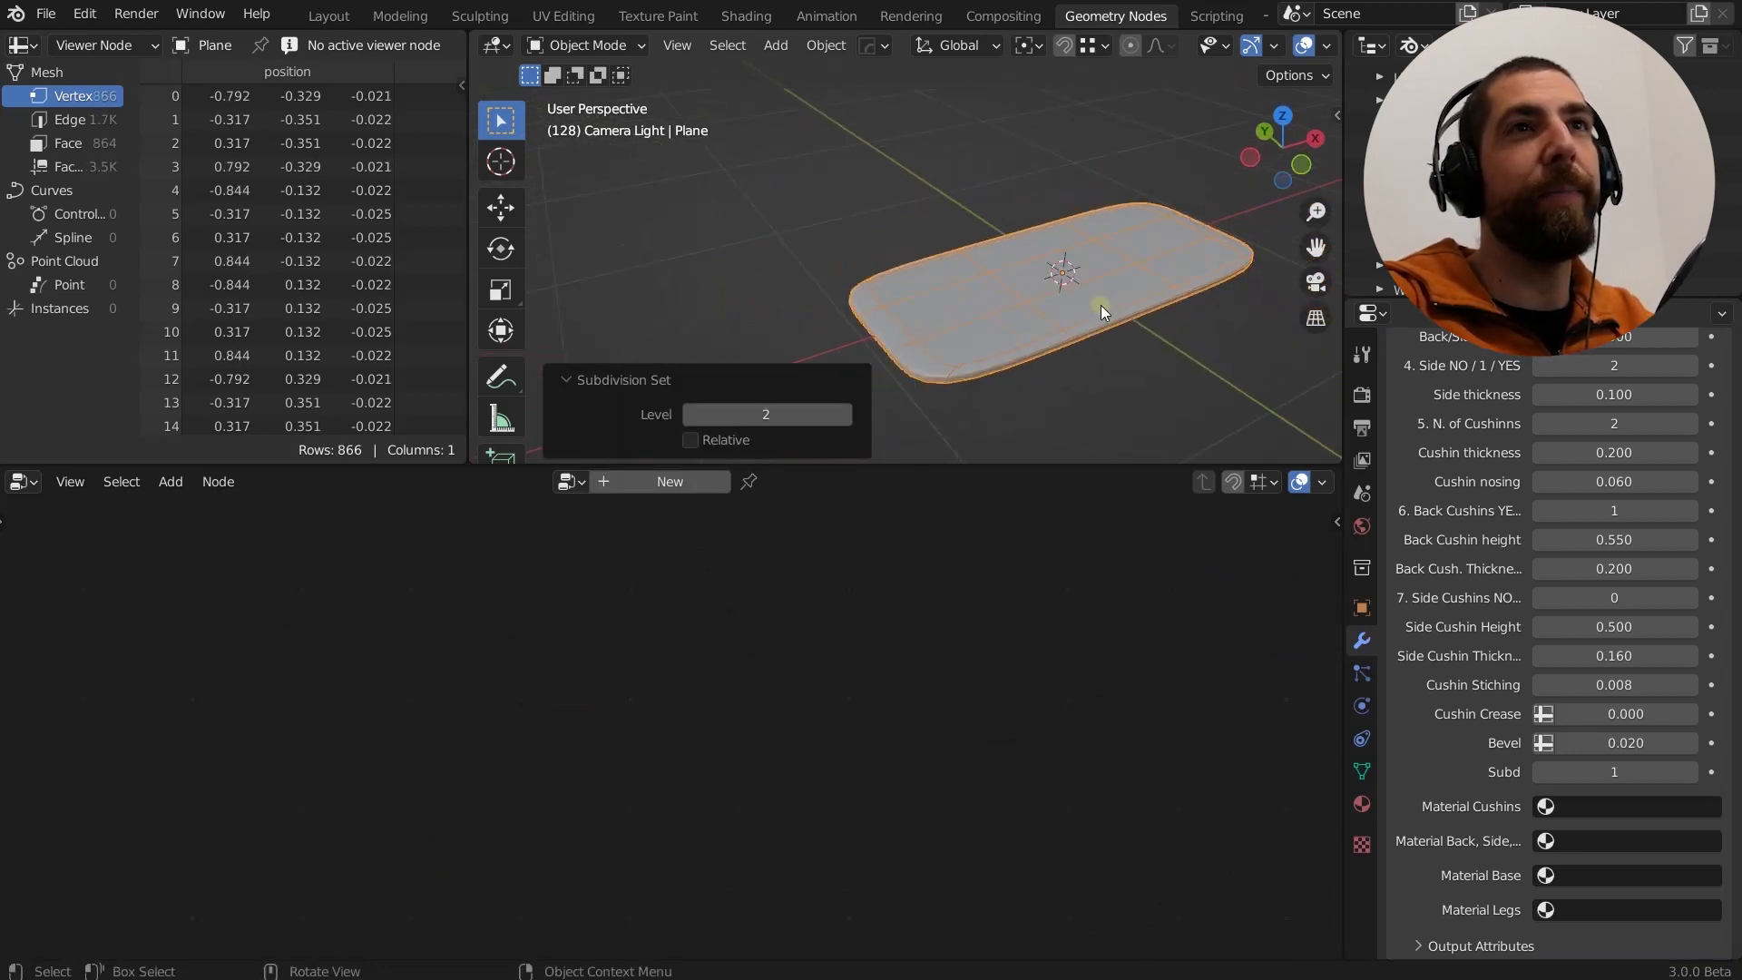
pyautogui.scroll(-2, 1501, 561)
pyautogui.scroll(-3, 1501, 561)
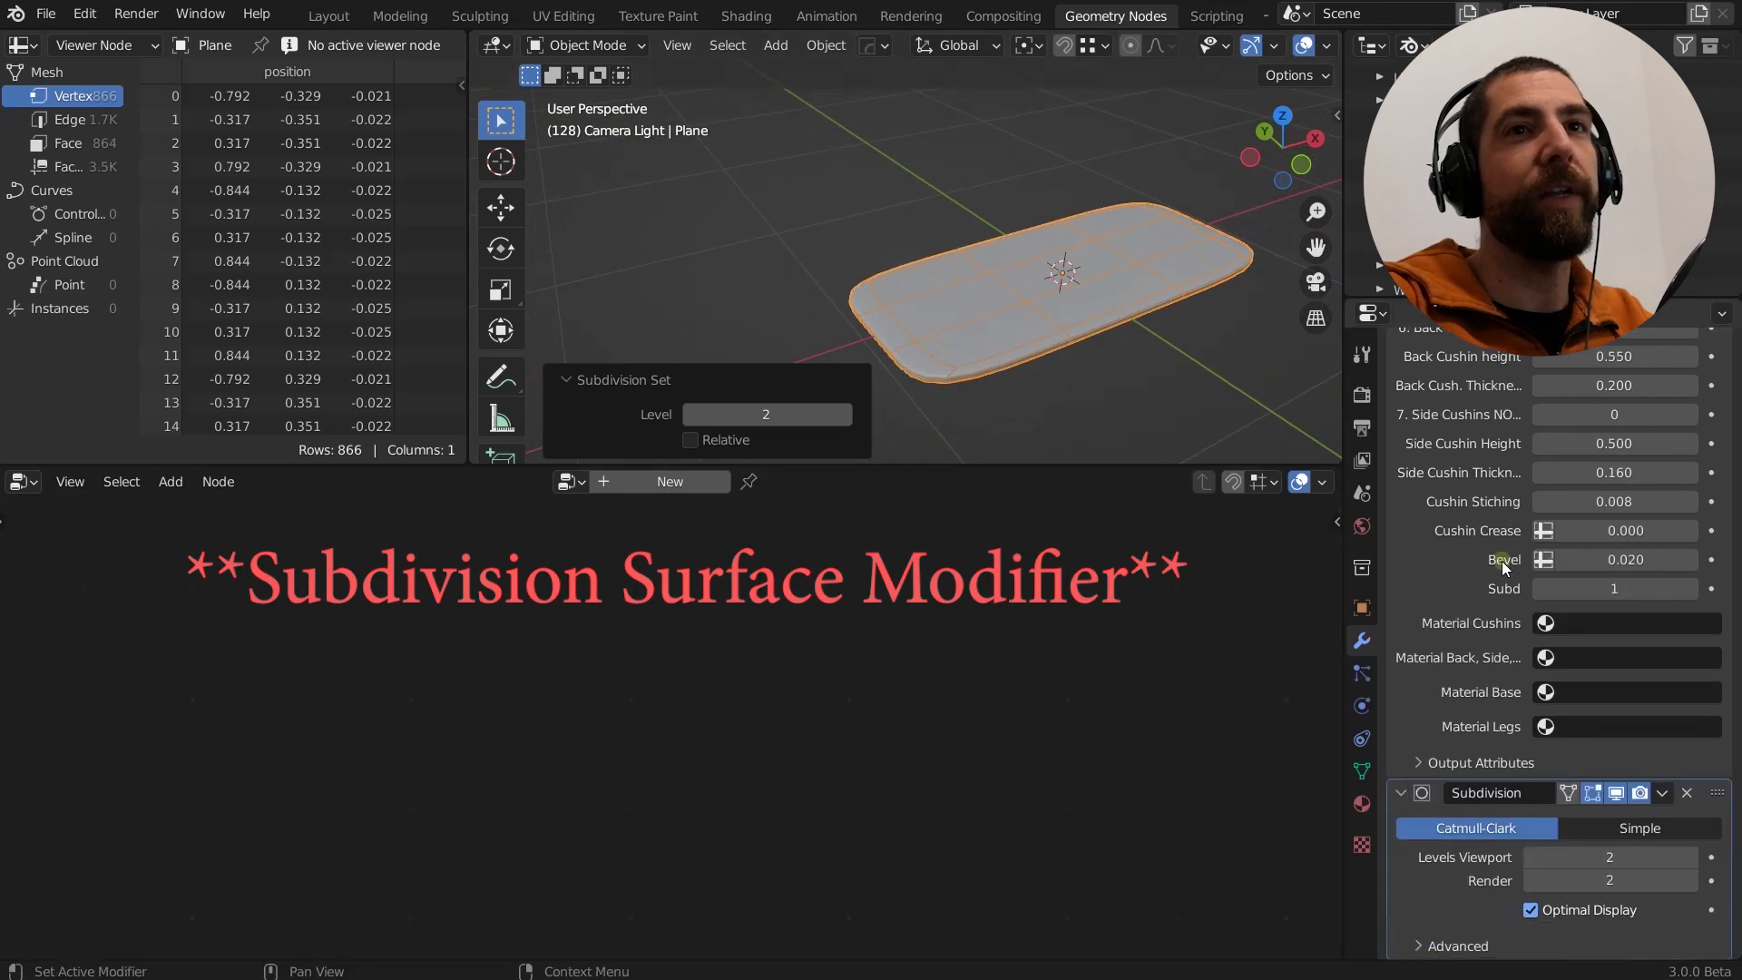
pyautogui.scroll(3, 911, 379)
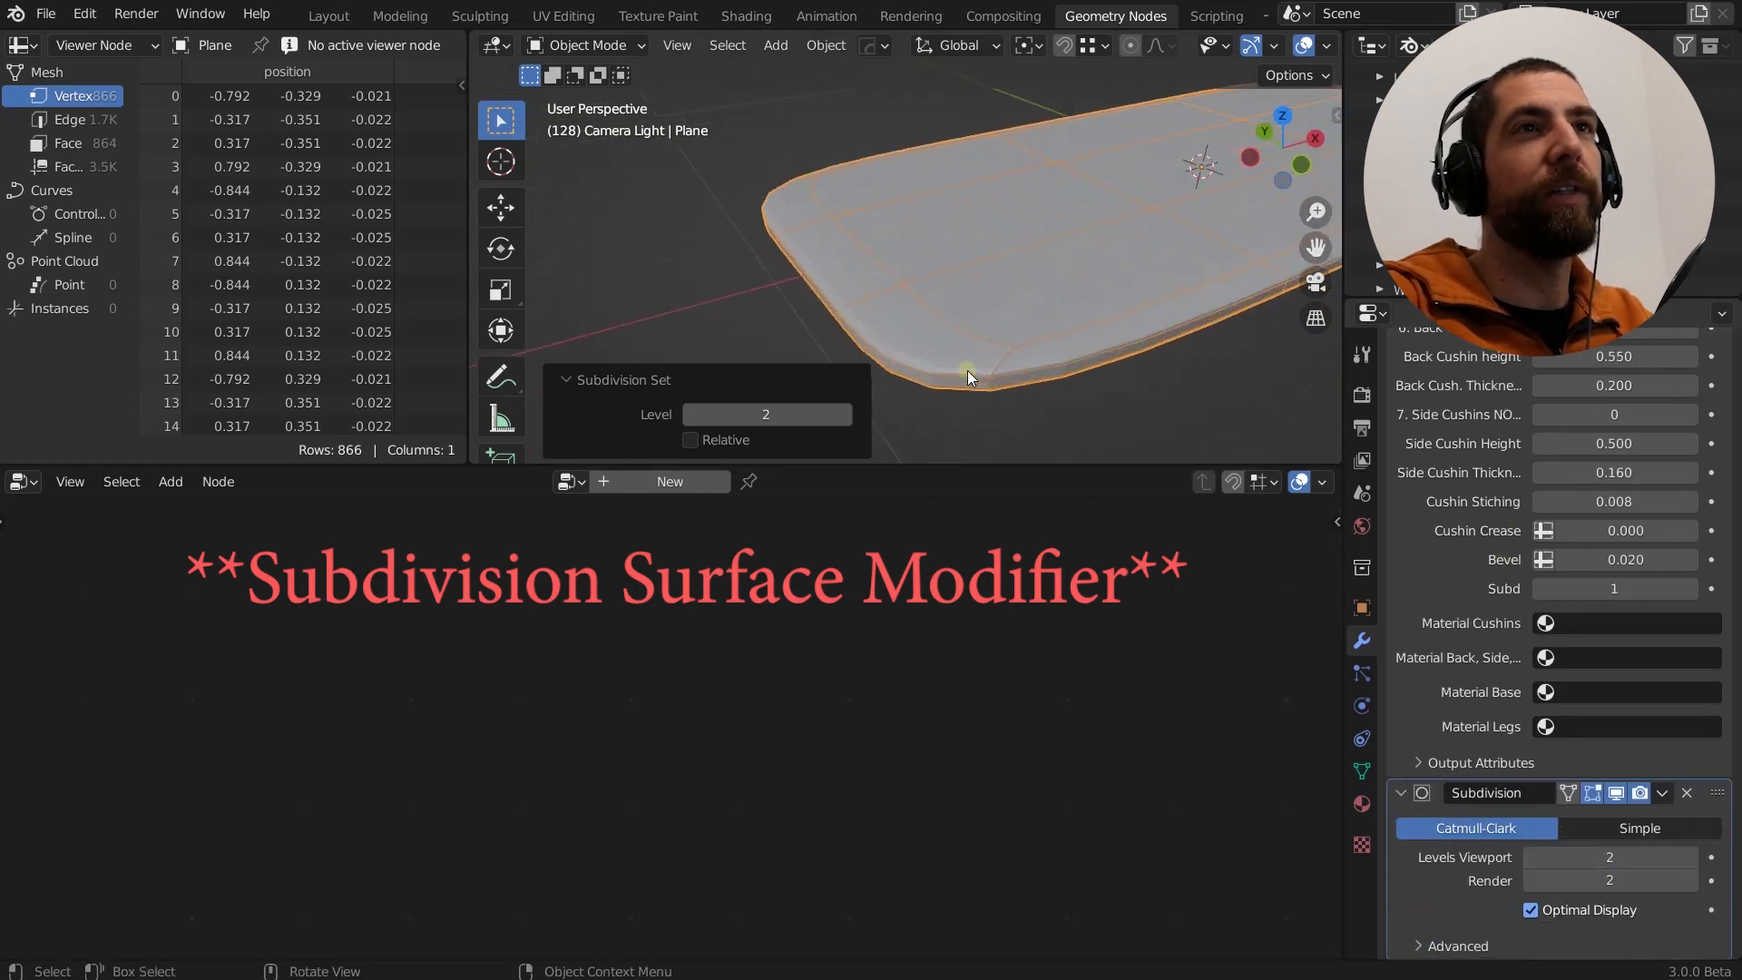
pyautogui.moveTo(967, 372)
pyautogui.mouseDown(button='middle')
pyautogui.moveTo(961, 237)
pyautogui.moveTo(964, 354)
pyautogui.moveTo(858, 317)
pyautogui.moveTo(818, 280)
pyautogui.moveTo(891, 346)
pyautogui.moveTo(1025, 330)
pyautogui.moveTo(1033, 396)
pyautogui.moveTo(974, 401)
pyautogui.mouseUp(button='middle')
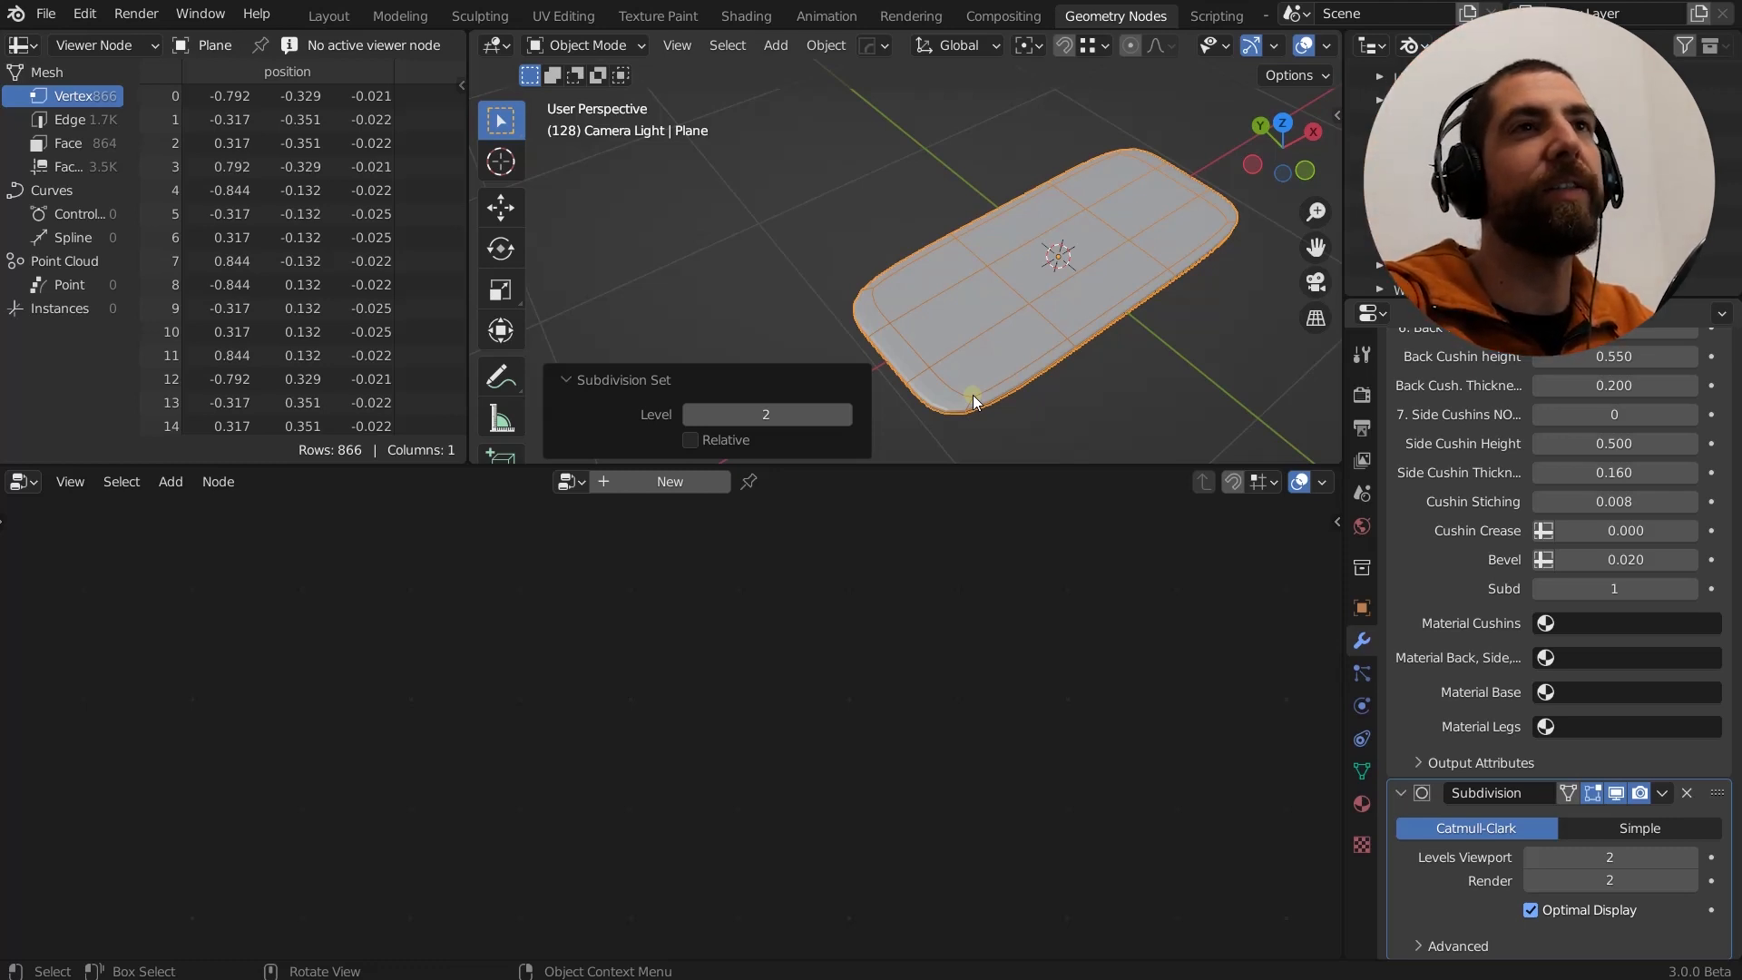
pyautogui.moveTo(973, 402)
pyautogui.mouseDown(button='middle')
pyautogui.moveTo(945, 372)
pyautogui.moveTo(980, 372)
pyautogui.mouseUp(button='middle')
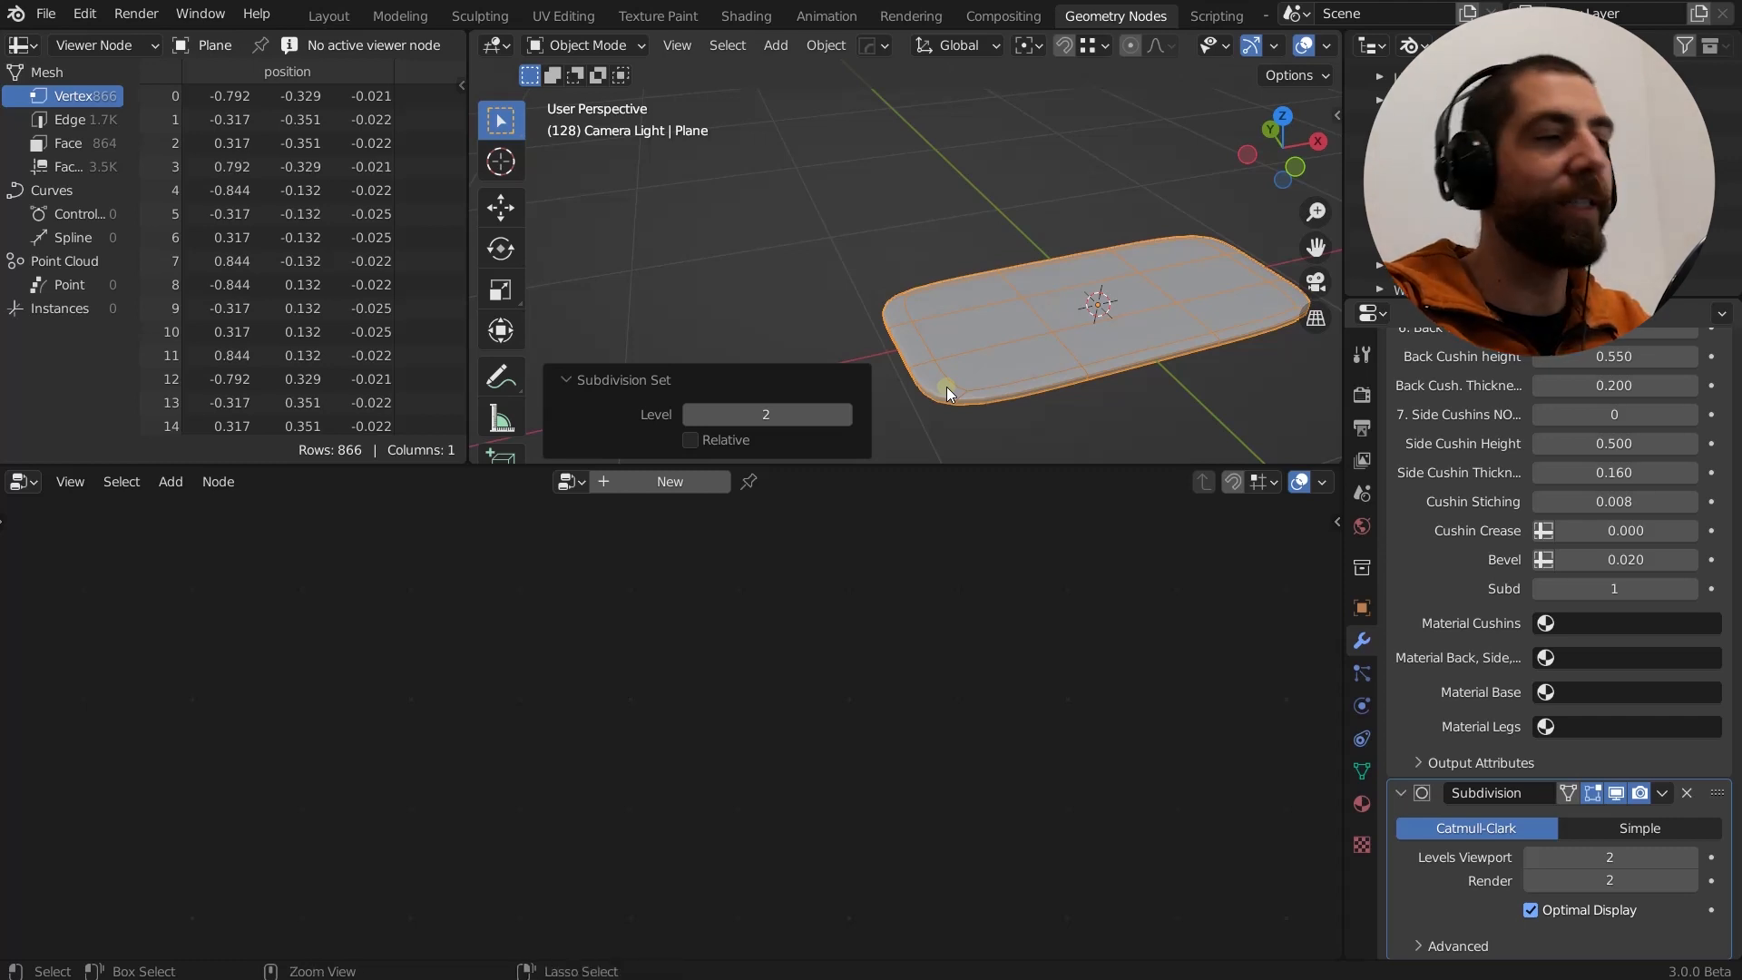
pyautogui.hotkey('ctrl', 'z')
# Preview the first Set Position node's output again and examine the Position, Separate XYZ, Divide and Compare nodes feeding its Selection.
pyautogui.scroll(4, 1105, 374)
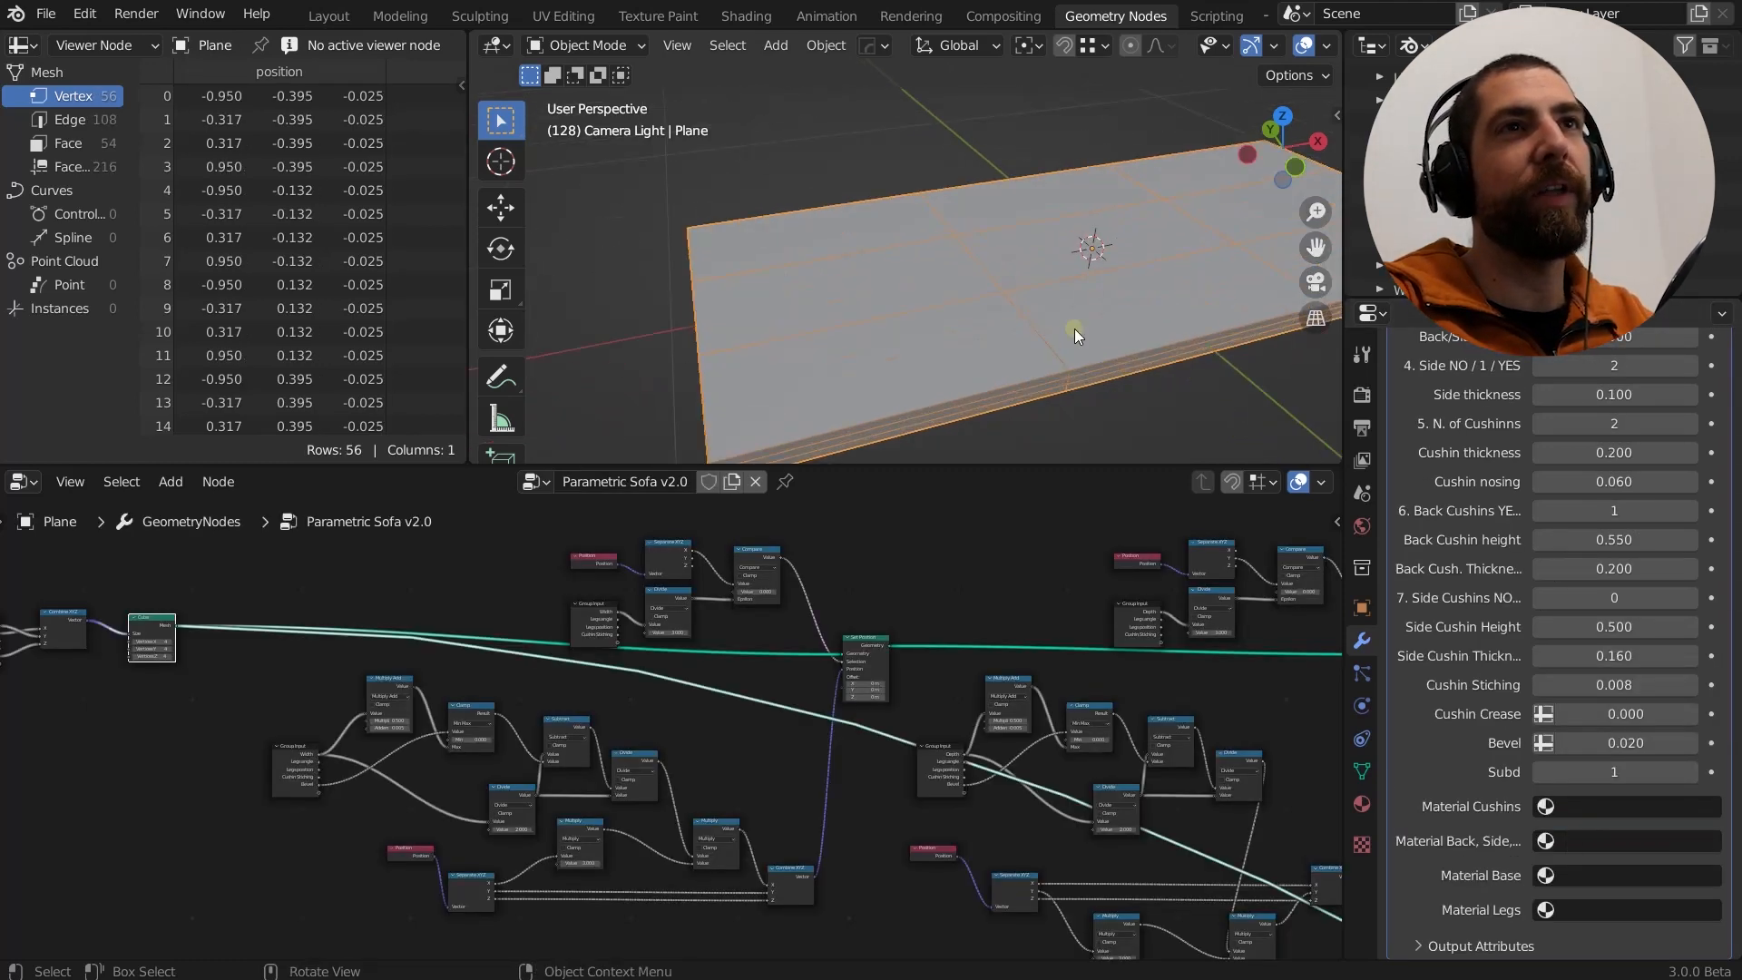
pyautogui.scroll(-3, 1075, 328)
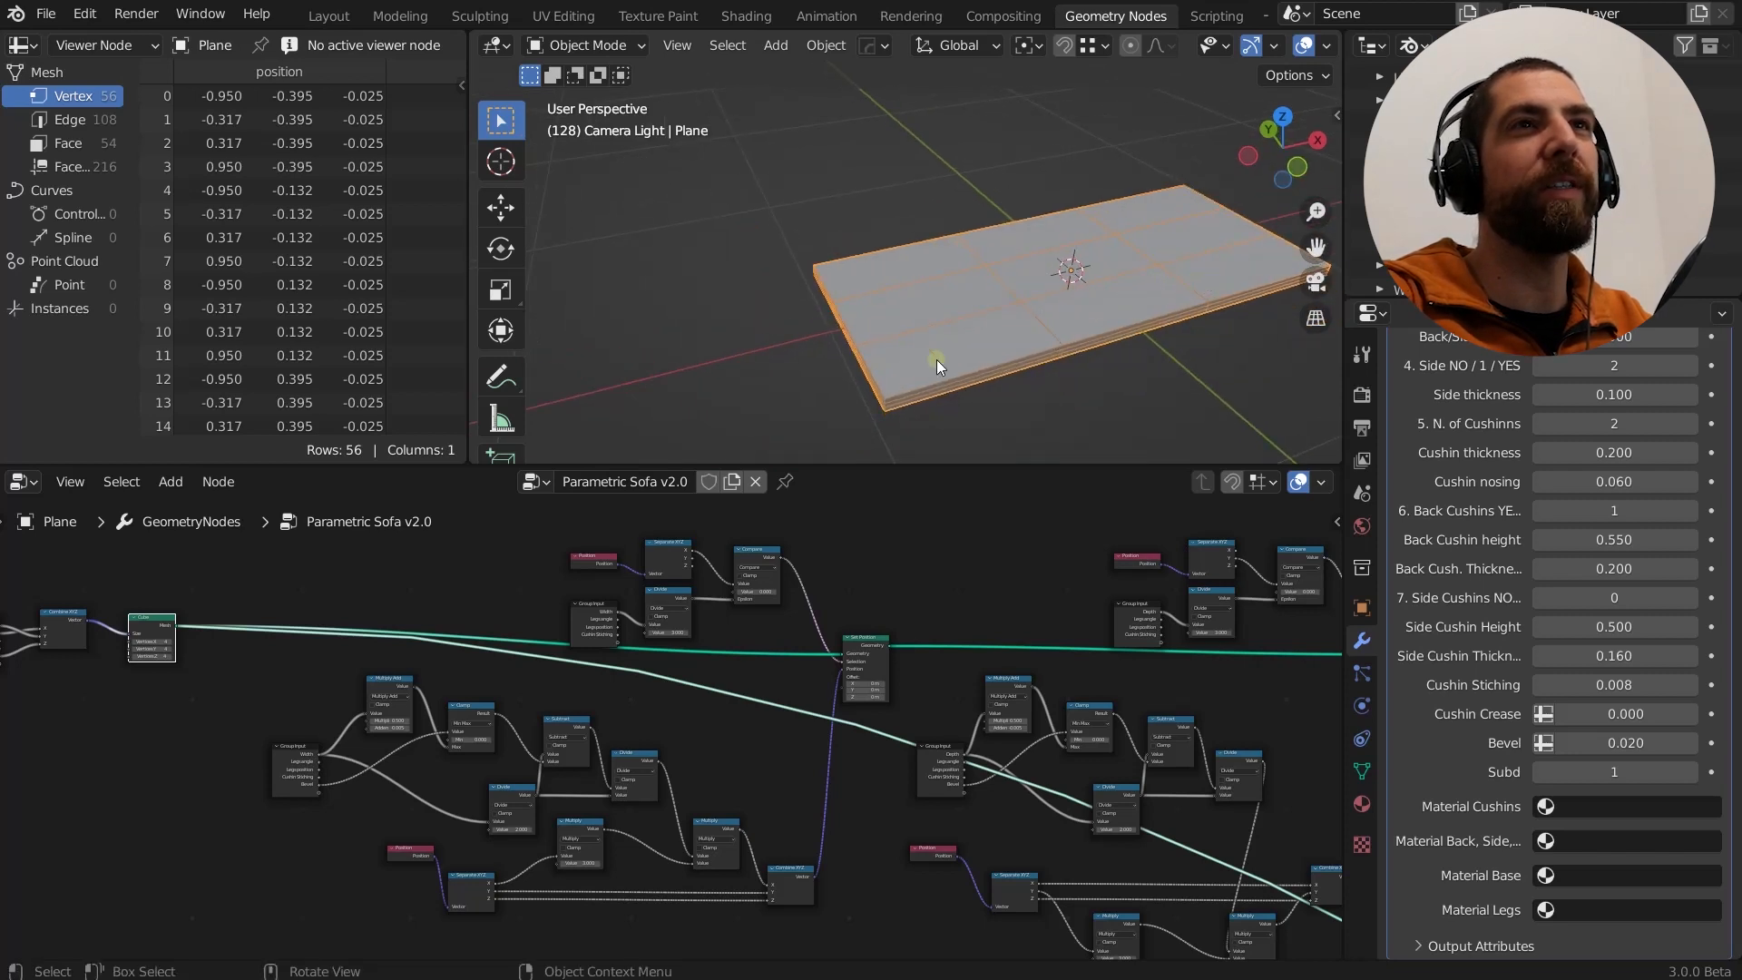
pyautogui.scroll(-3, 874, 241)
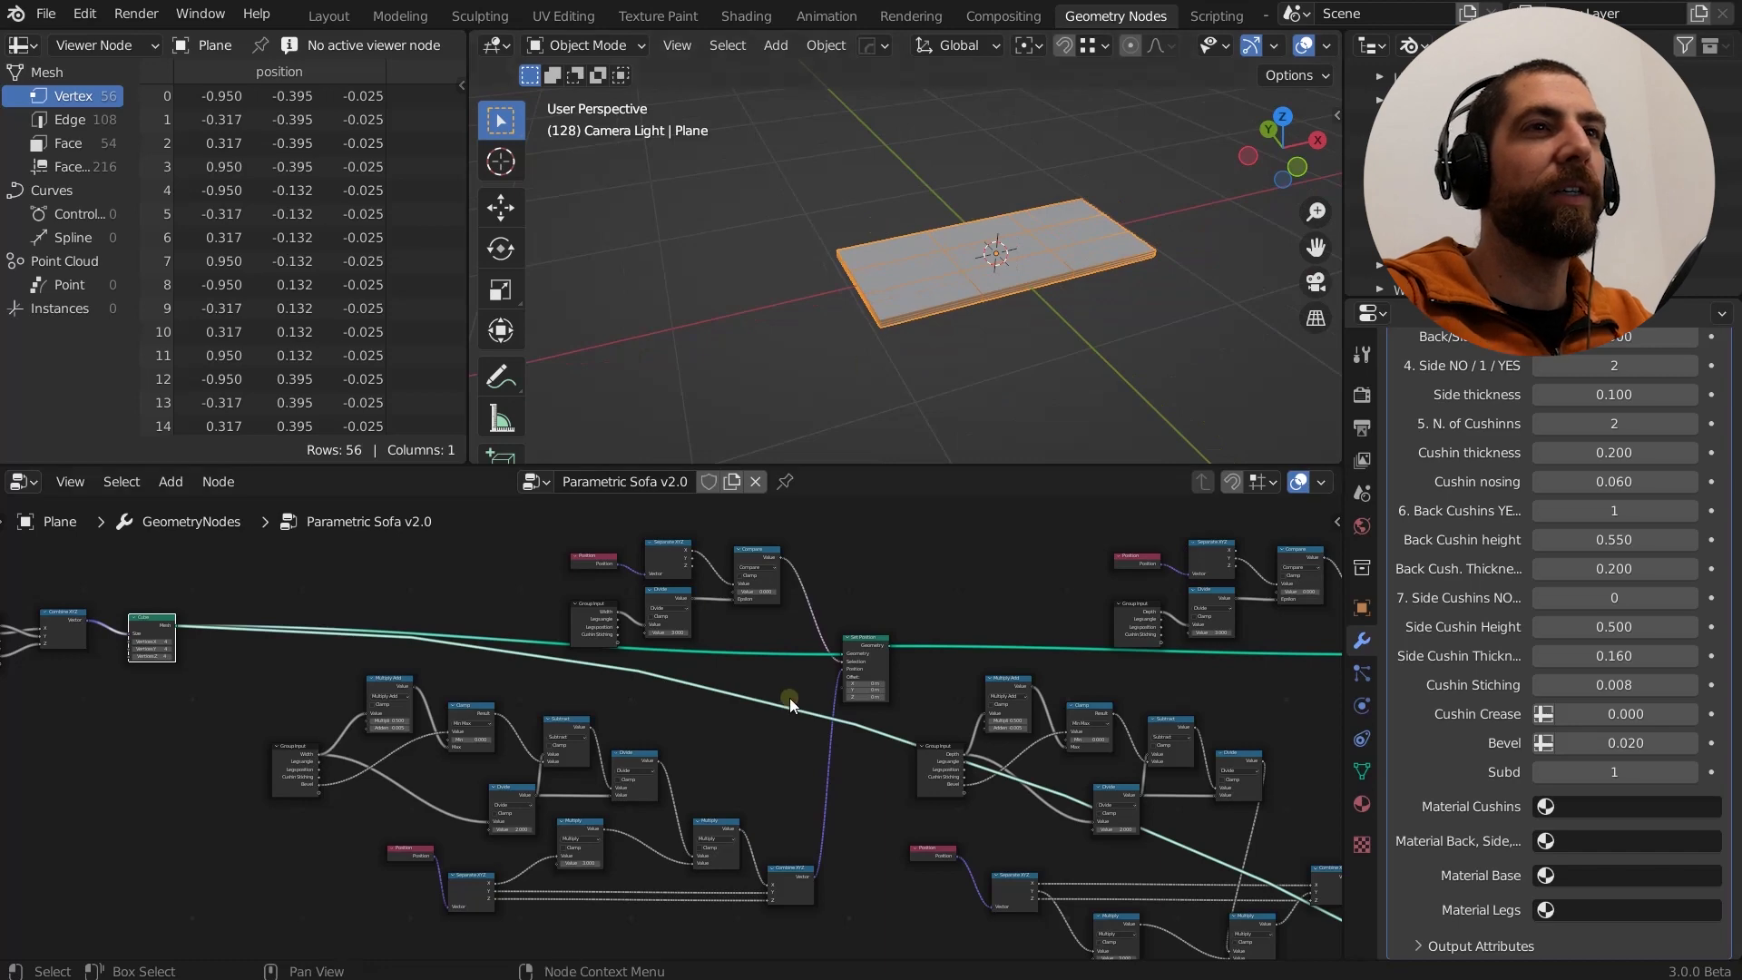
pyautogui.scroll(4, 830, 622)
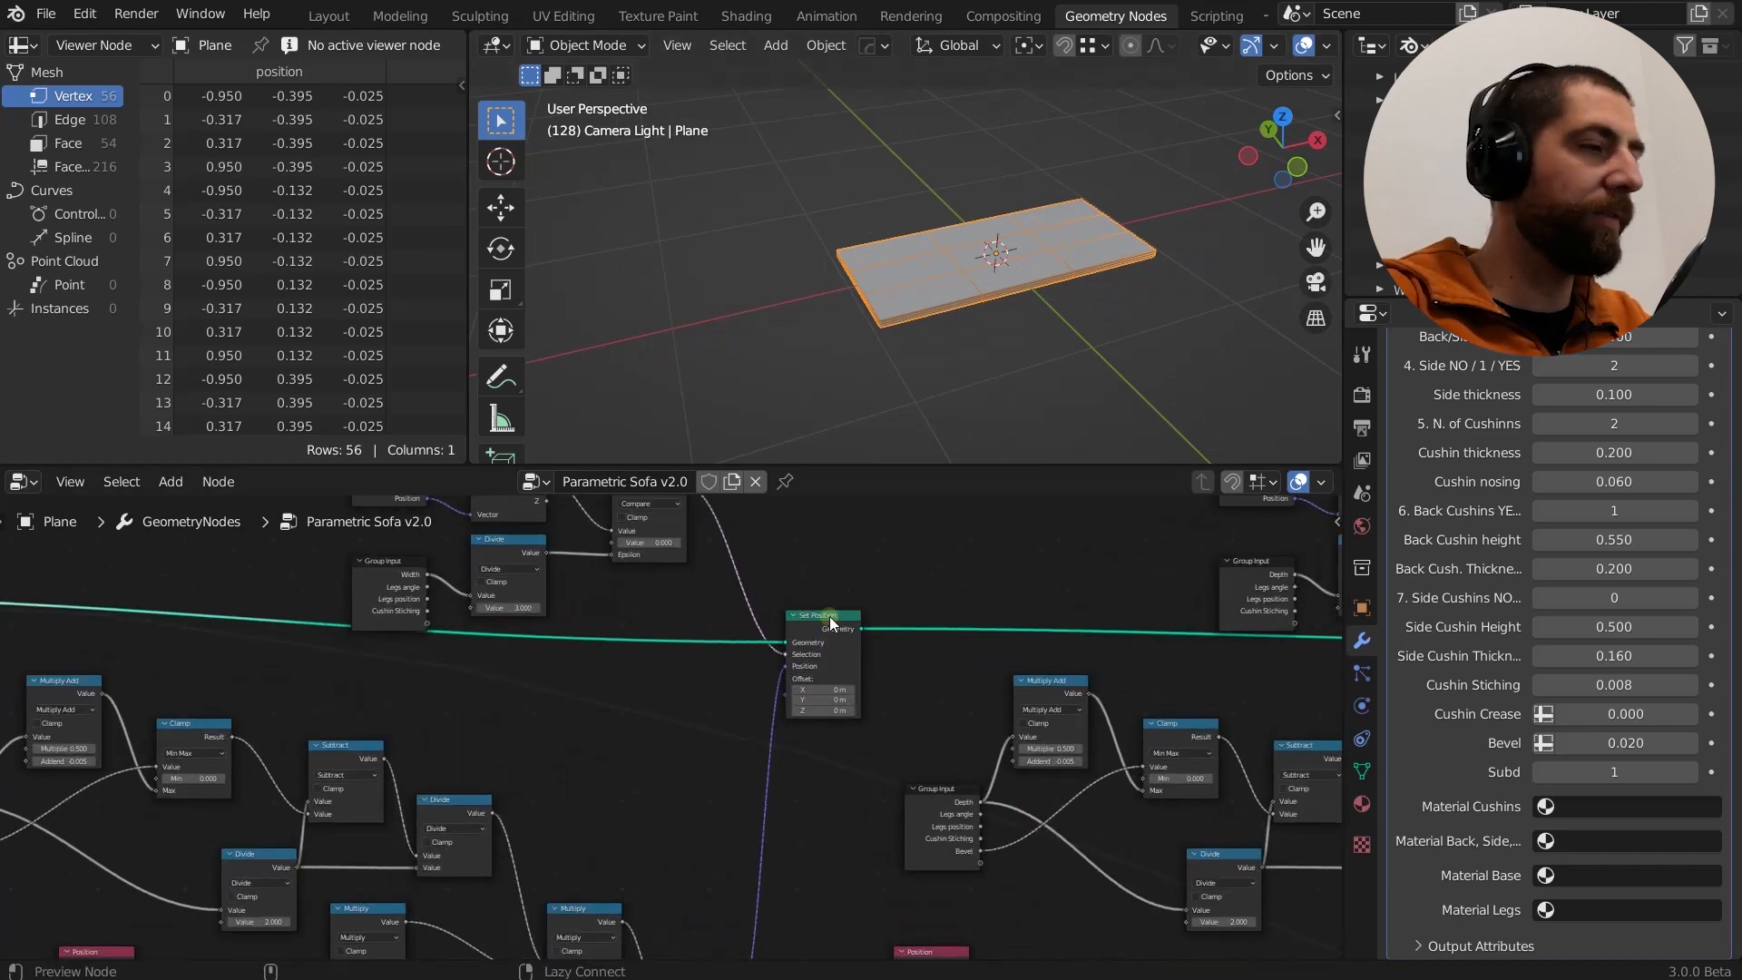
pyautogui.click(831, 622)
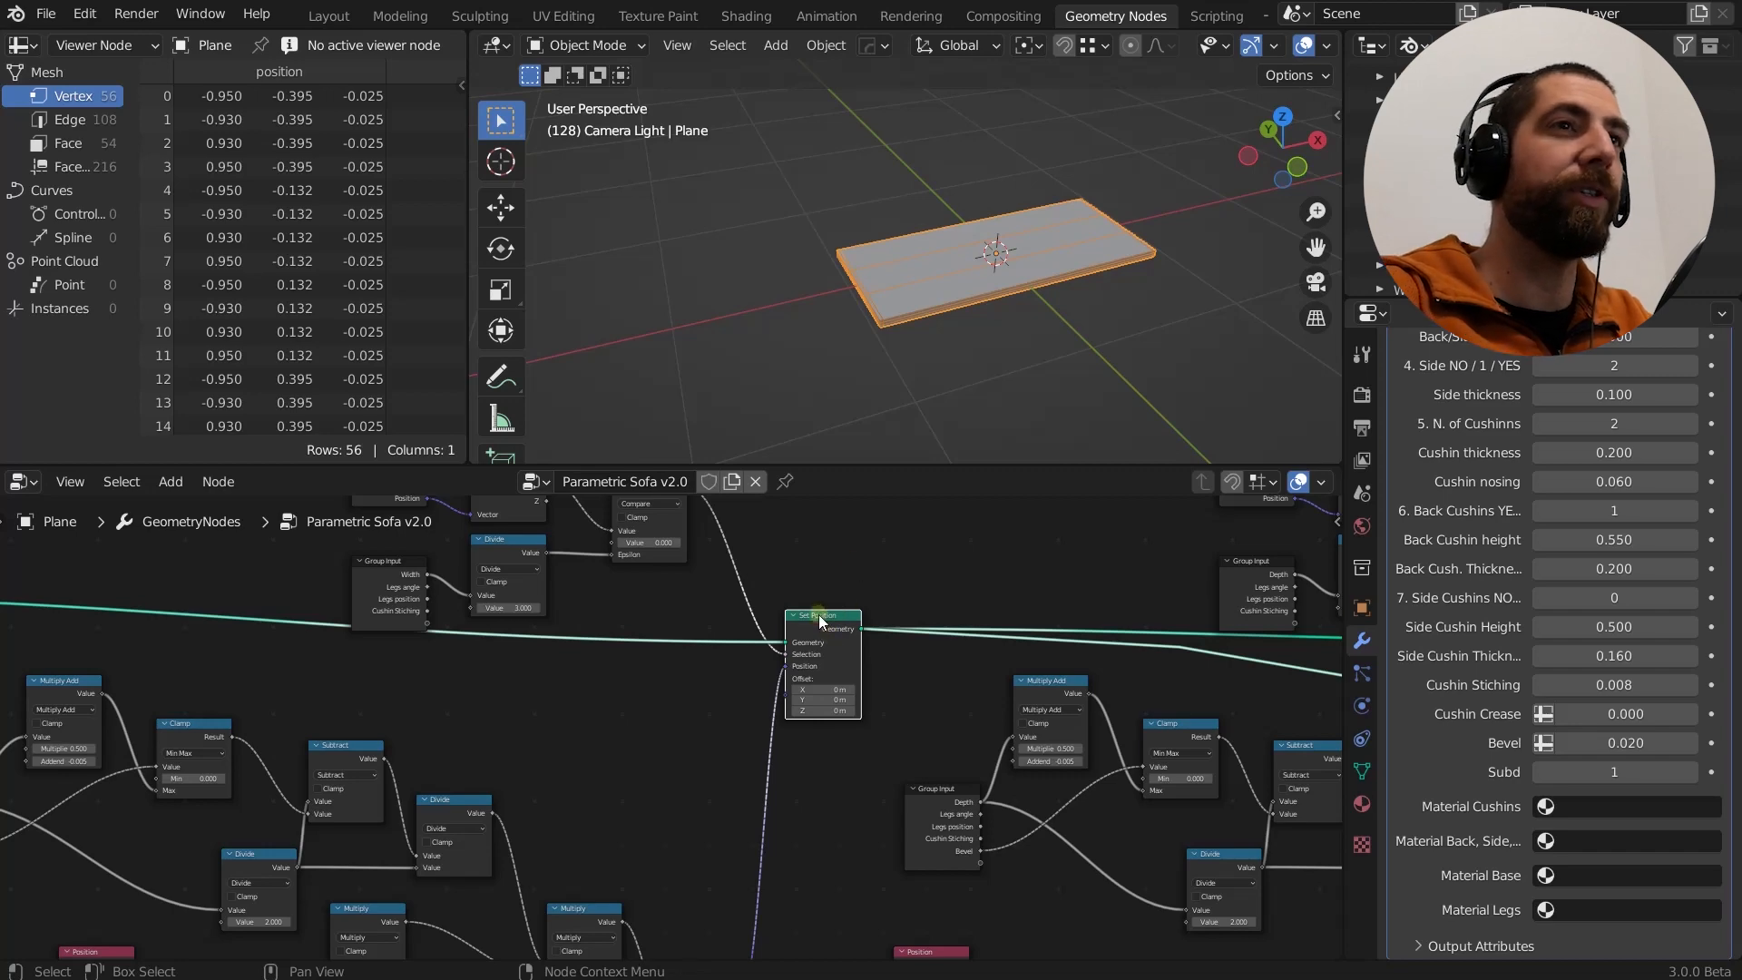
pyautogui.moveTo(799, 581); pyautogui.dragTo(832, 682, button='middle')
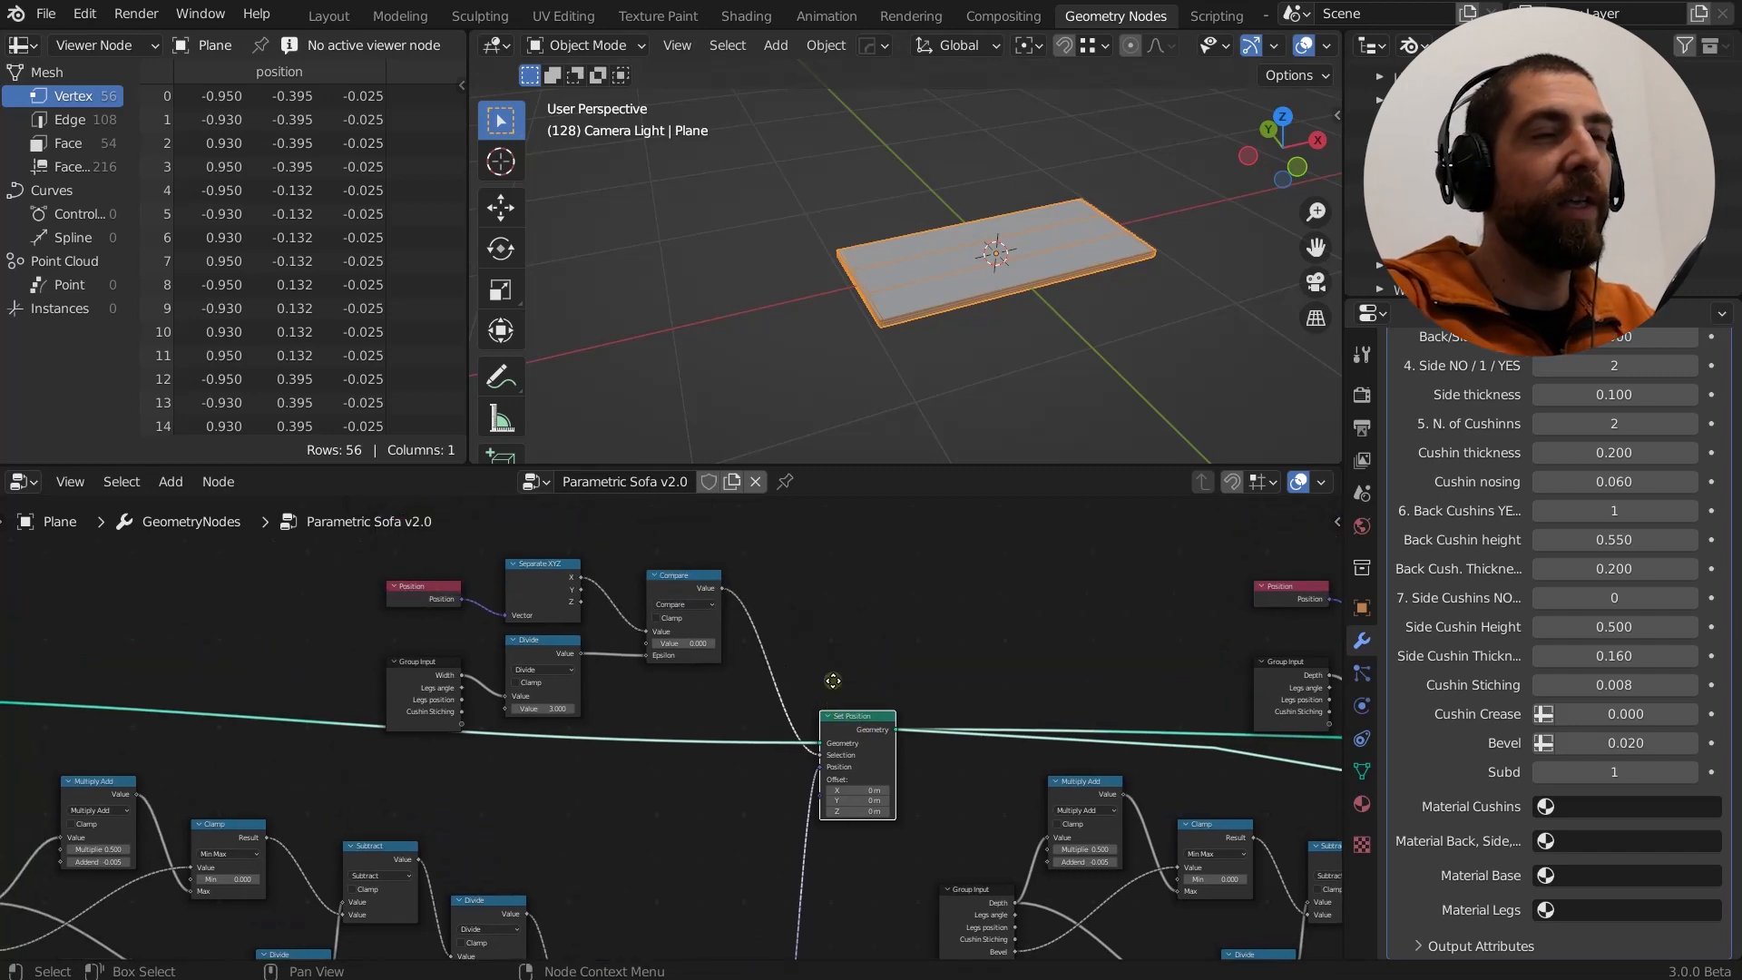
pyautogui.scroll(2, 808, 689)
pyautogui.scroll(1, 822, 739)
pyautogui.scroll(-2, 831, 775)
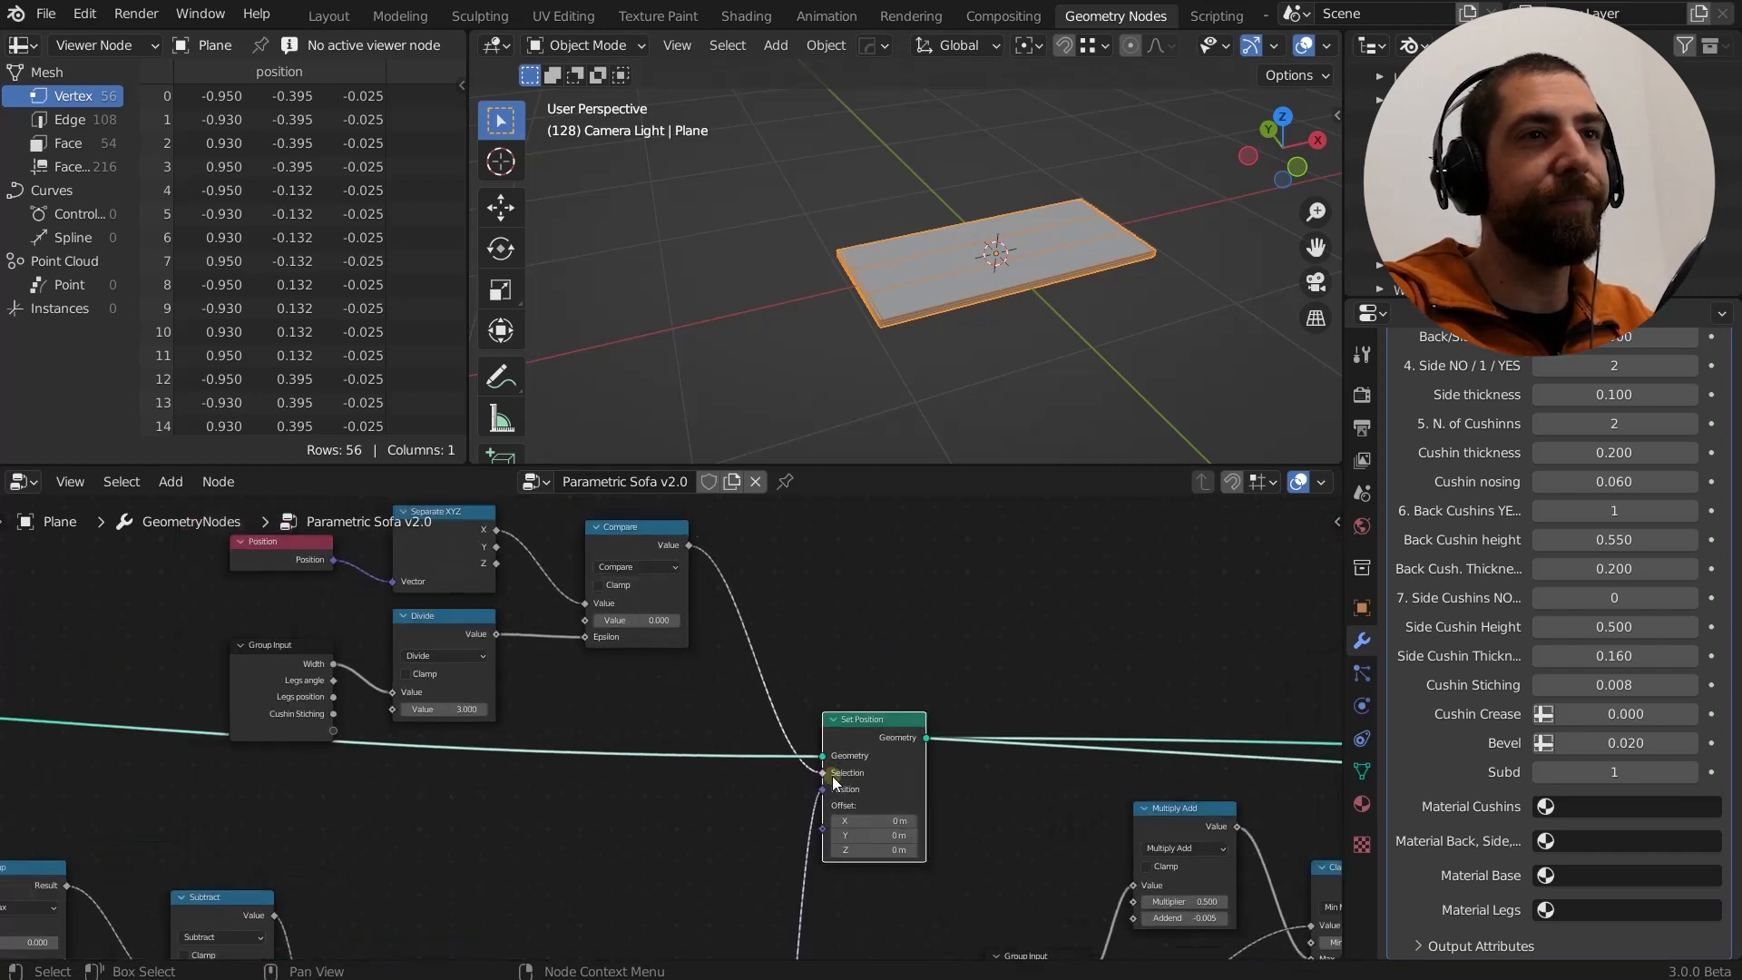
pyautogui.scroll(2, 976, 307)
pyautogui.moveTo(977, 306); pyautogui.dragTo(983, 274, button='middle')
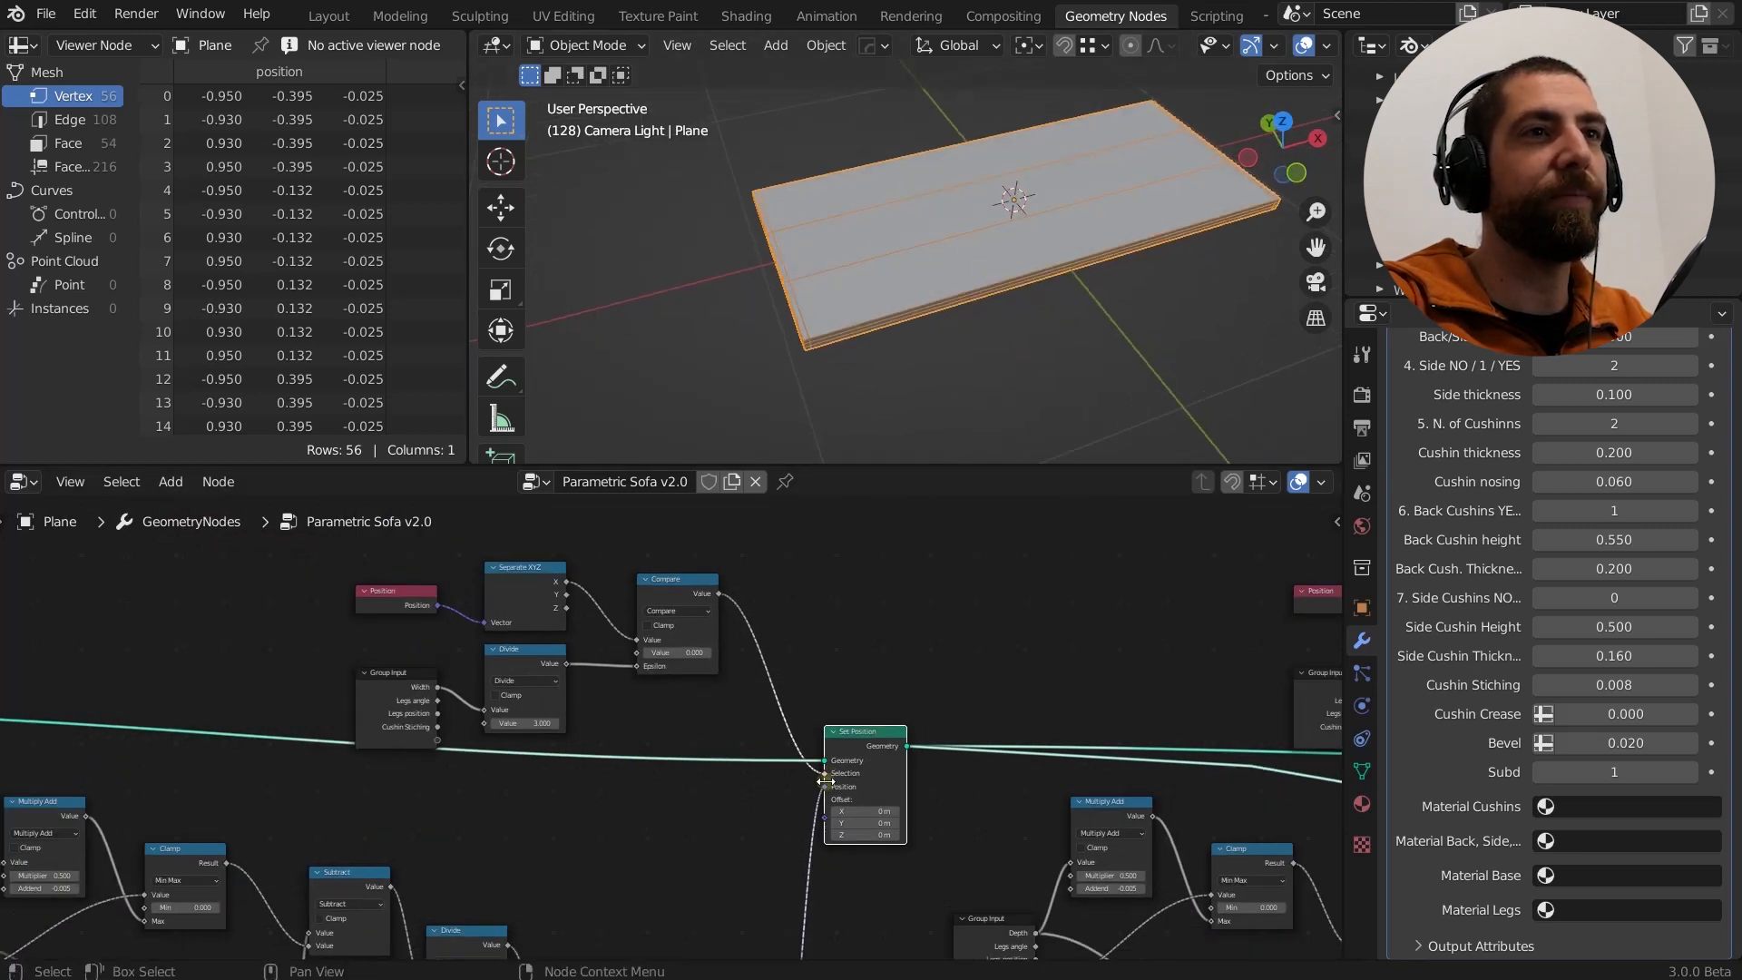
# Disconnect the Combine XYZ vector from the first Set Position node's Position input and inspect the slab's inner edge loops.
pyautogui.moveTo(825, 774); pyautogui.dragTo(802, 792)
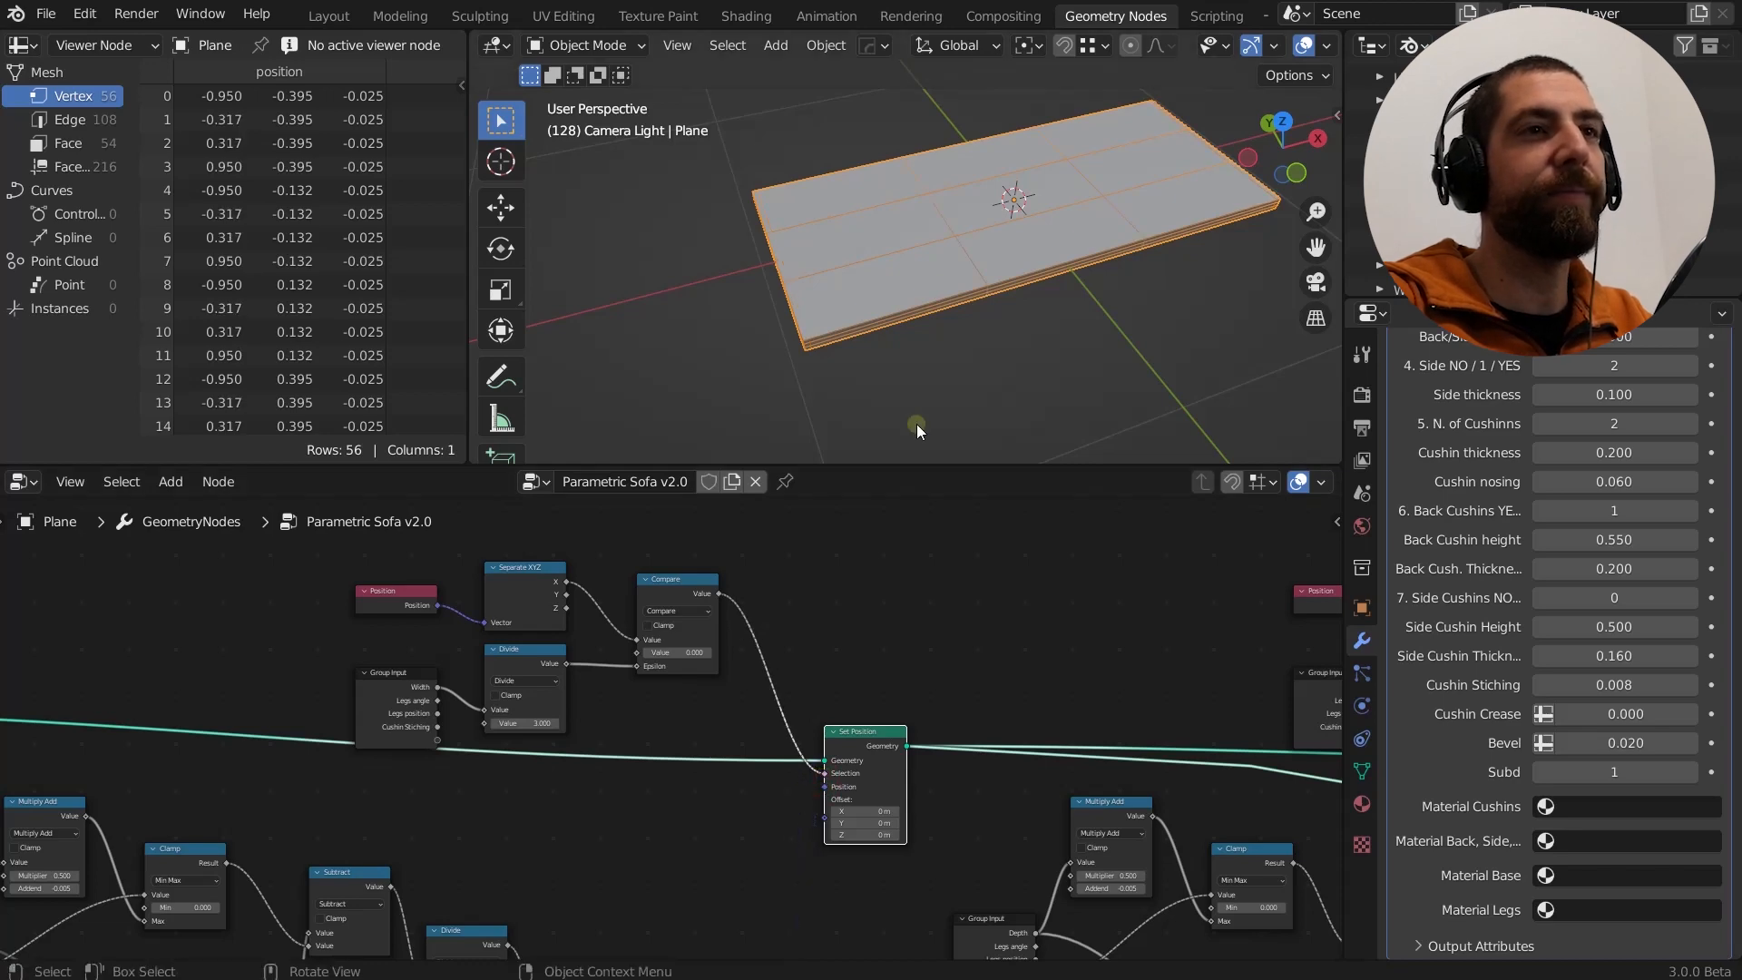
pyautogui.scroll(-3, 808, 537)
pyautogui.moveTo(795, 676); pyautogui.dragTo(715, 667, button='middle')
pyautogui.scroll(3, 717, 748)
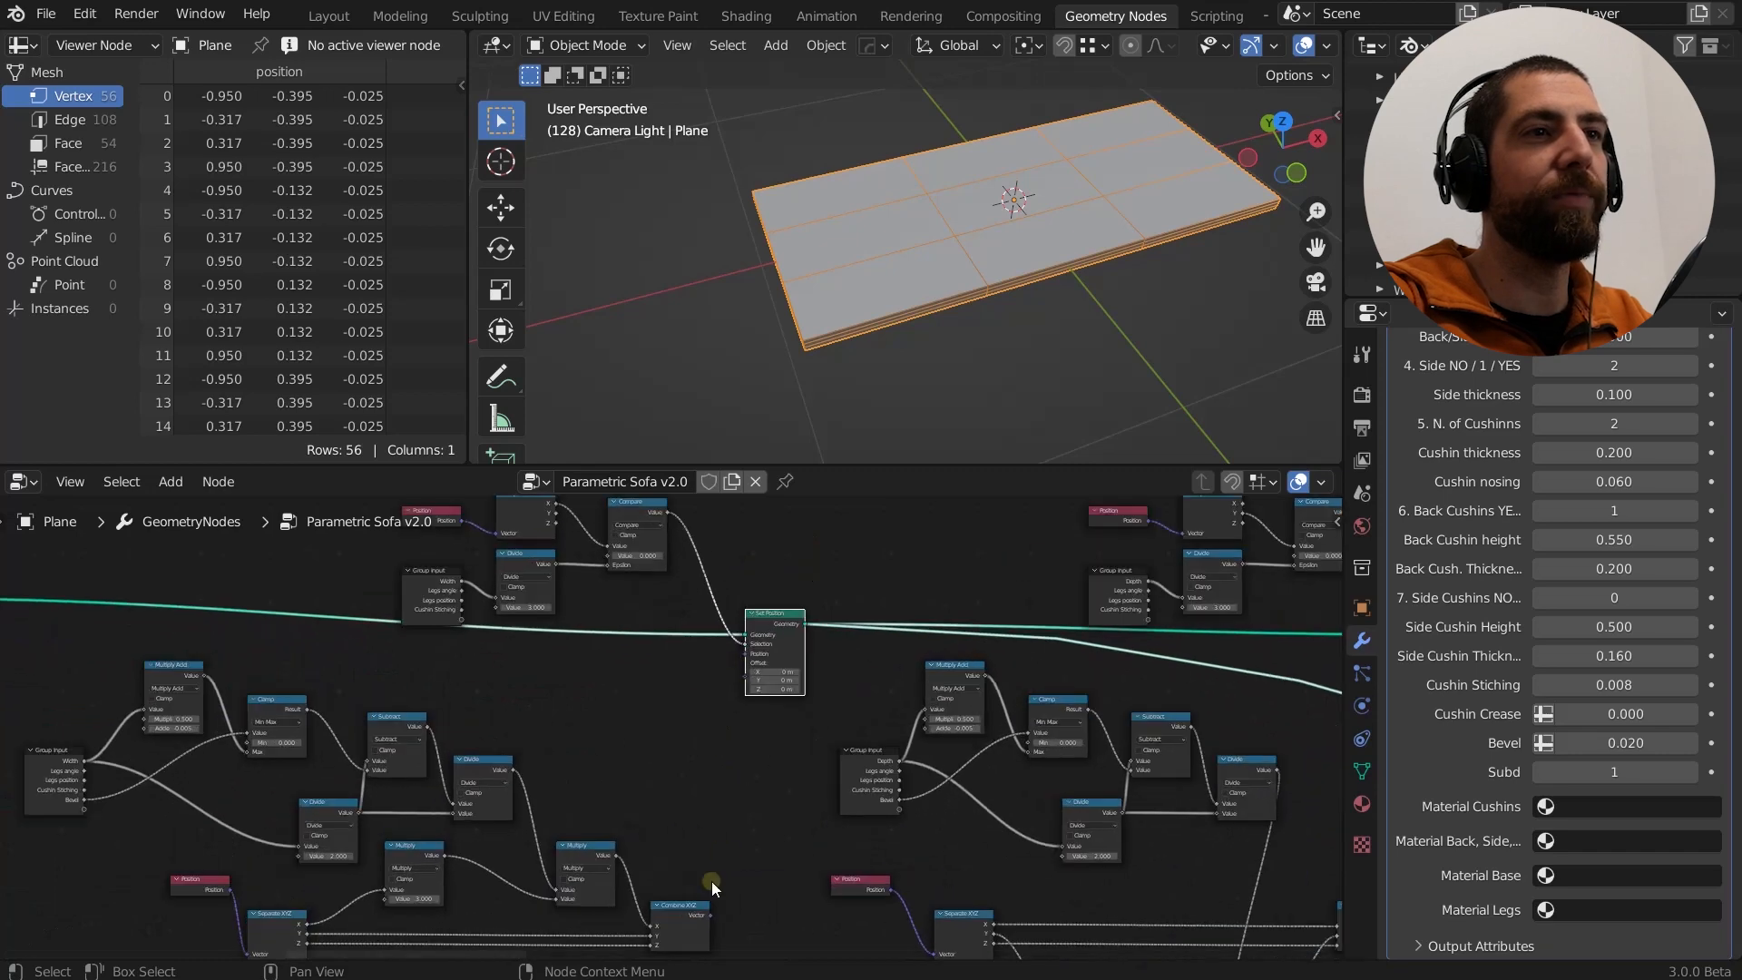
pyautogui.scroll(3, 958, 271)
pyautogui.scroll(-2, 1014, 307)
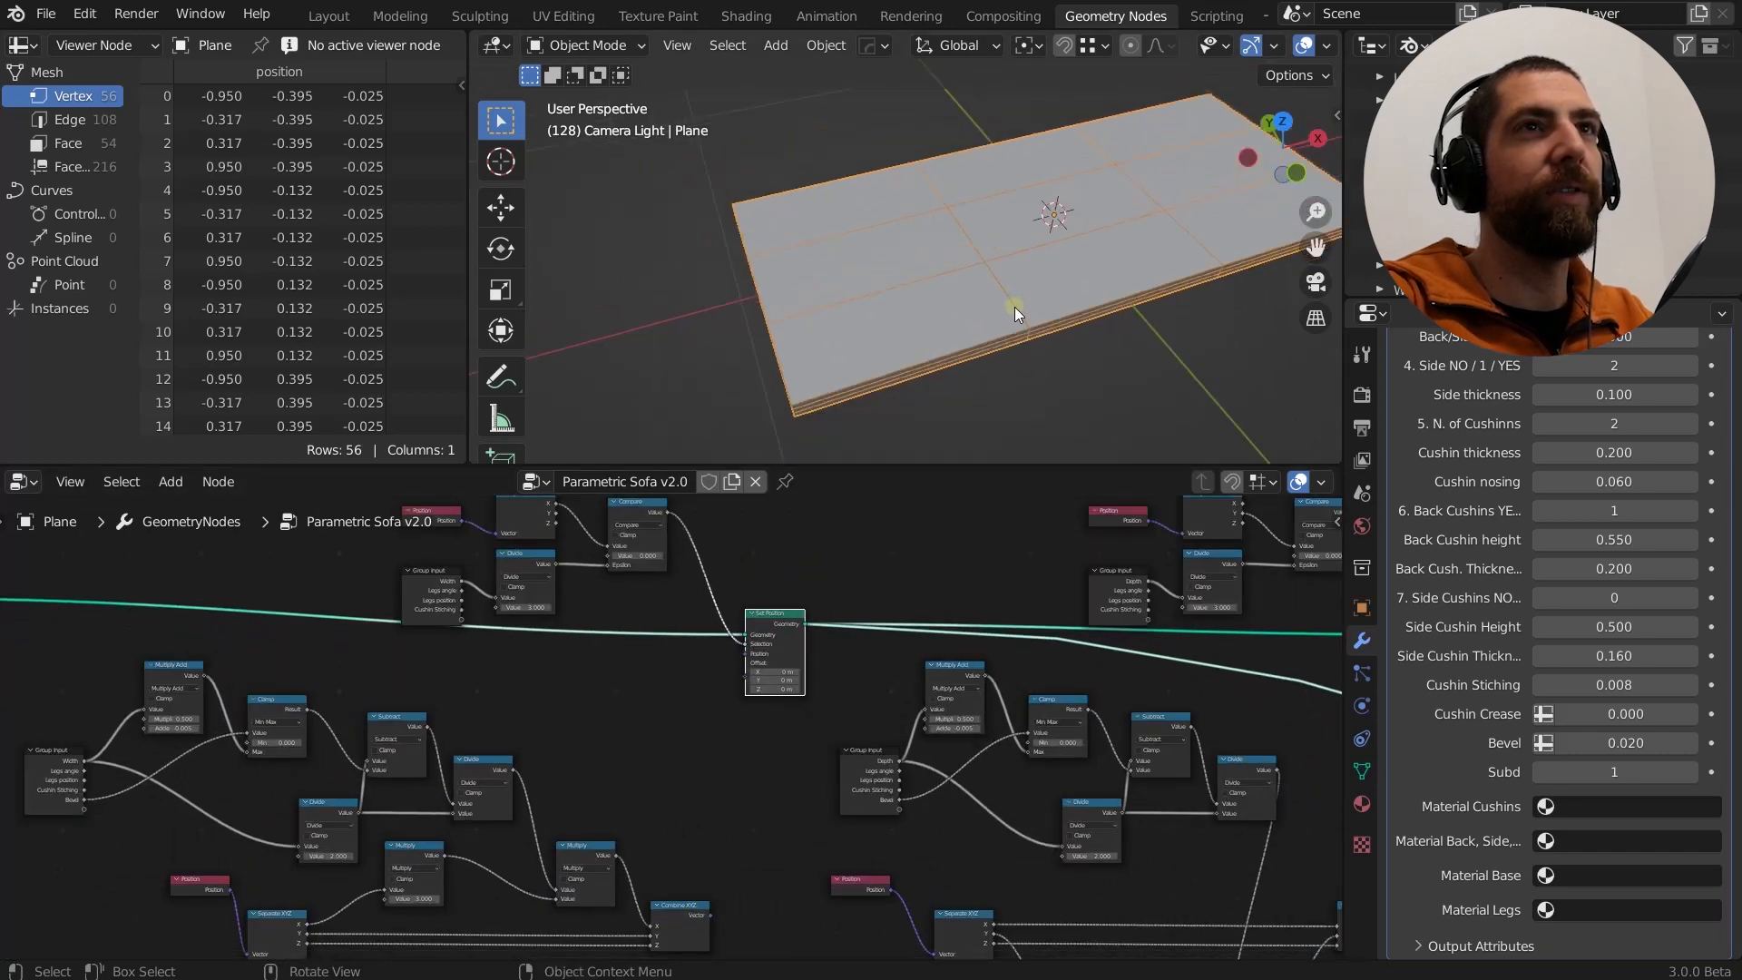
pyautogui.scroll(2, 999, 280)
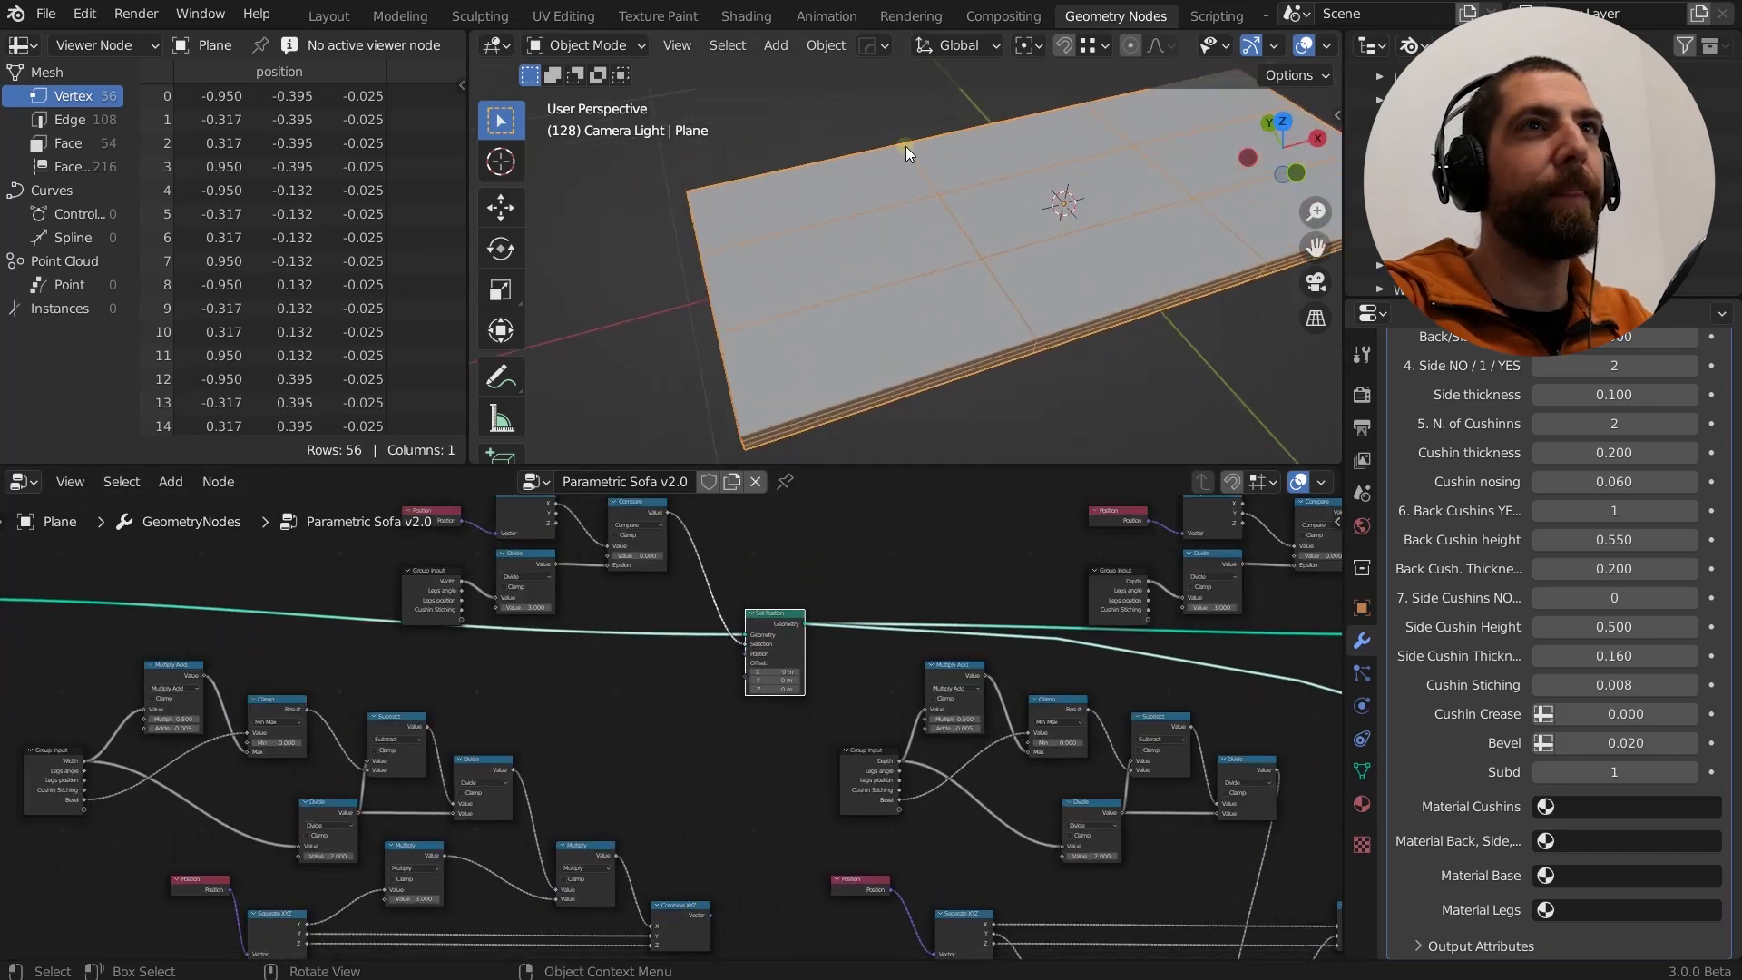
pyautogui.scroll(-2, 1004, 313)
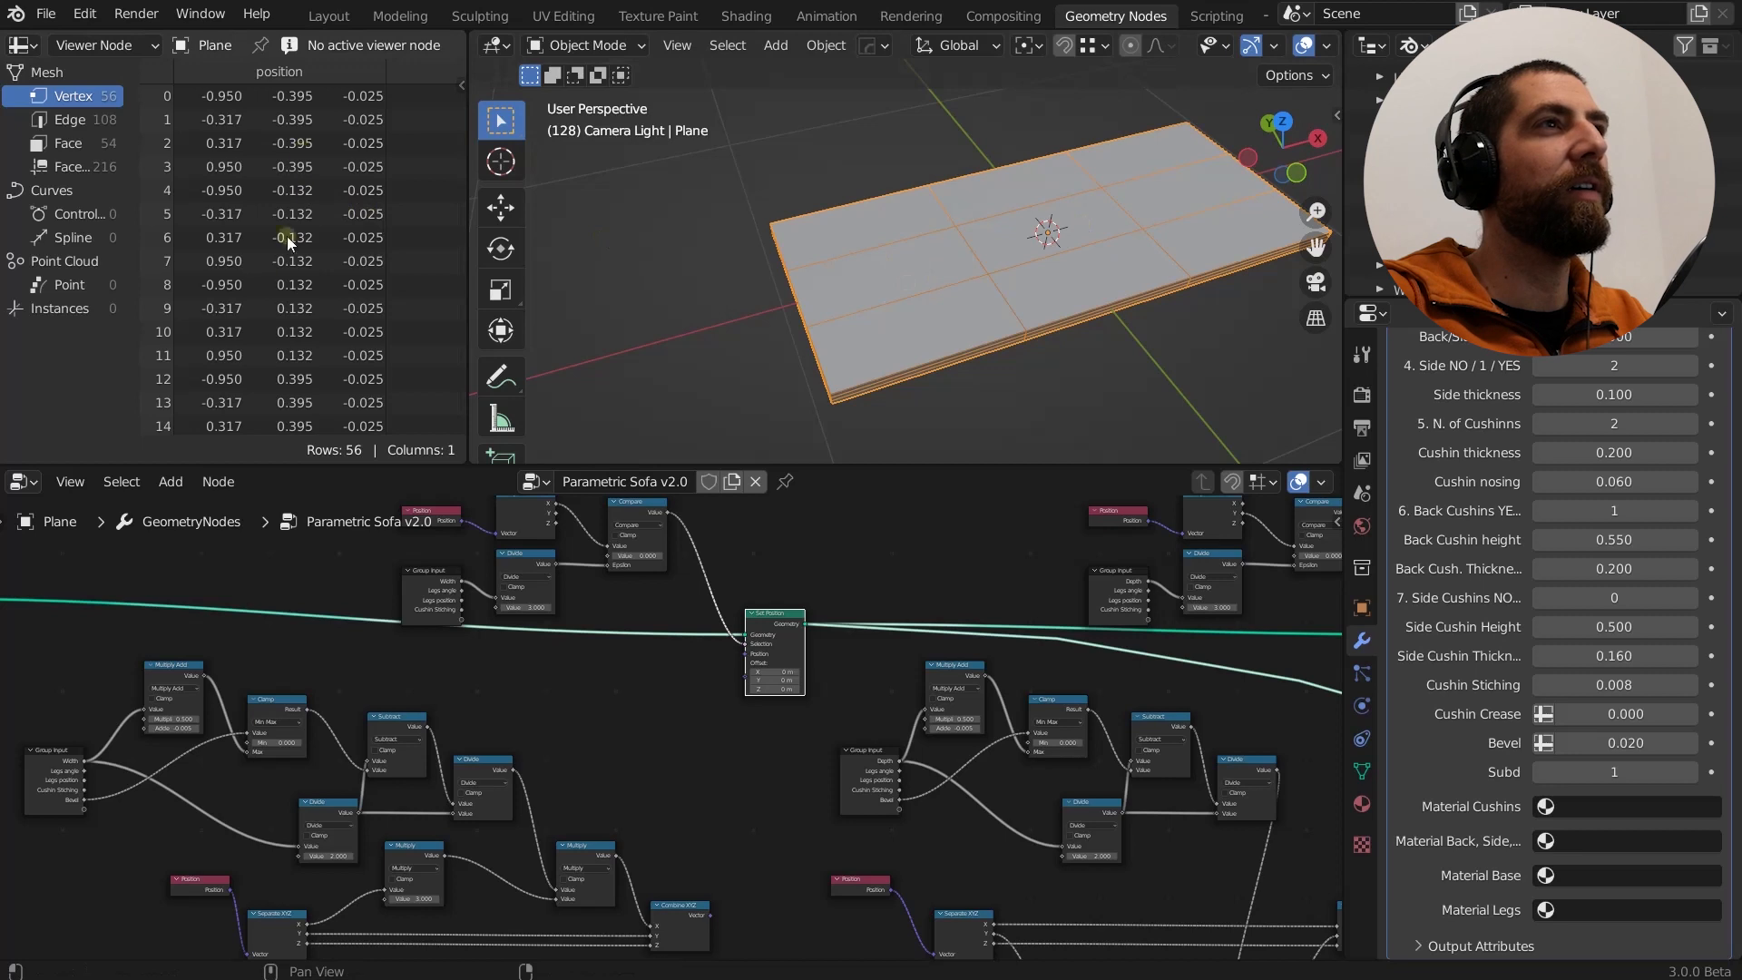
# Examine the slab's vertex positions in the spreadsheet and circle both of its short ends with freehand annotations.
pyautogui.scroll(-10, 287, 236)
pyautogui.scroll(10, 325, 374)
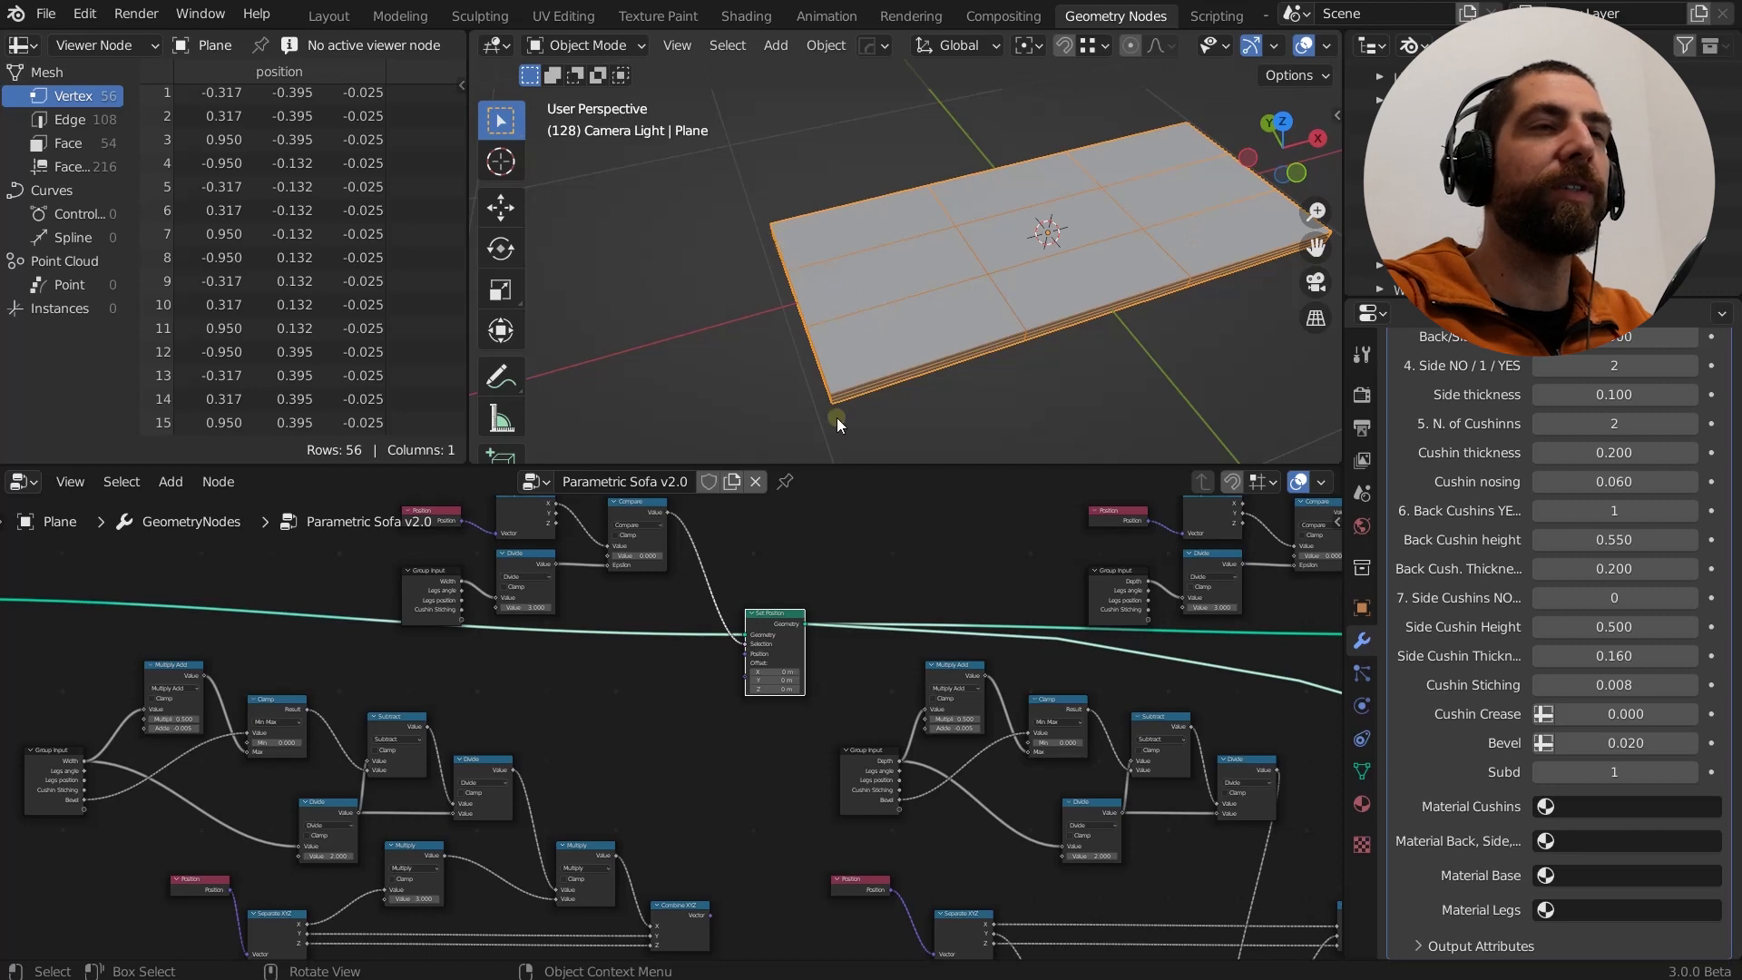
pyautogui.moveTo(841, 425)
pyautogui.mouseDown()
pyautogui.moveTo(777, 193)
pyautogui.moveTo(812, 432)
pyautogui.mouseUp()
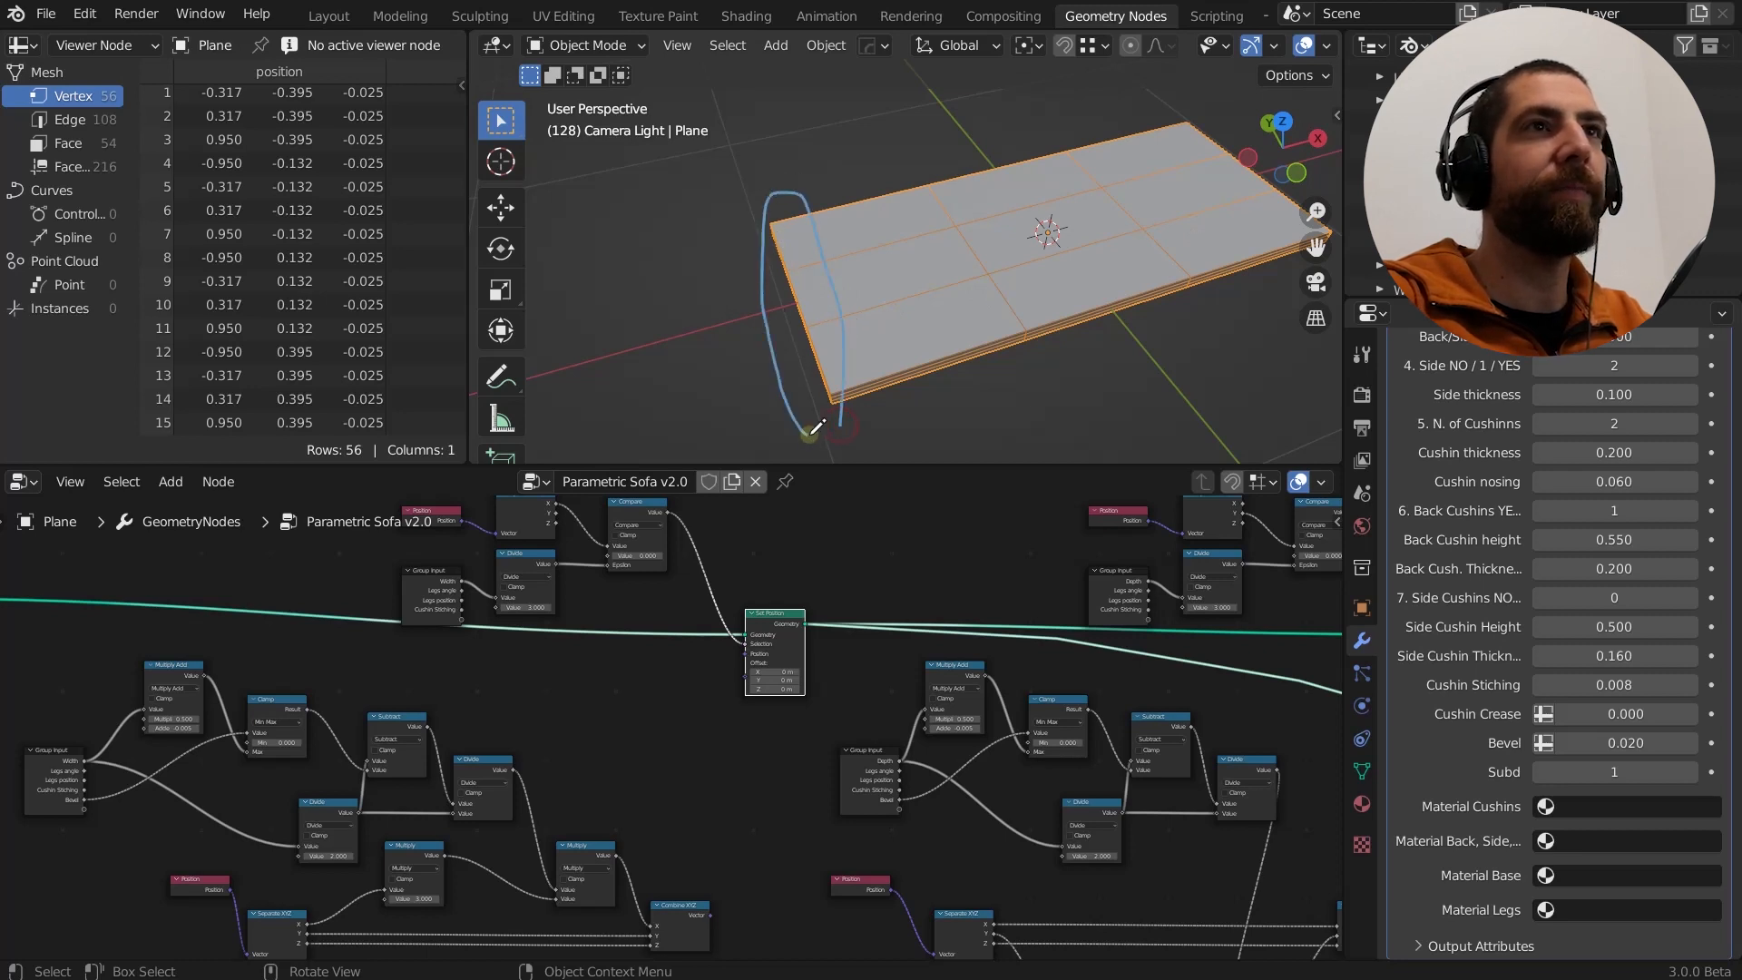
pyautogui.moveTo(1194, 160)
pyautogui.mouseDown()
pyautogui.moveTo(1261, 109)
pyautogui.moveTo(1302, 193)
pyautogui.moveTo(1282, 253)
pyautogui.moveTo(1176, 133)
pyautogui.mouseUp()
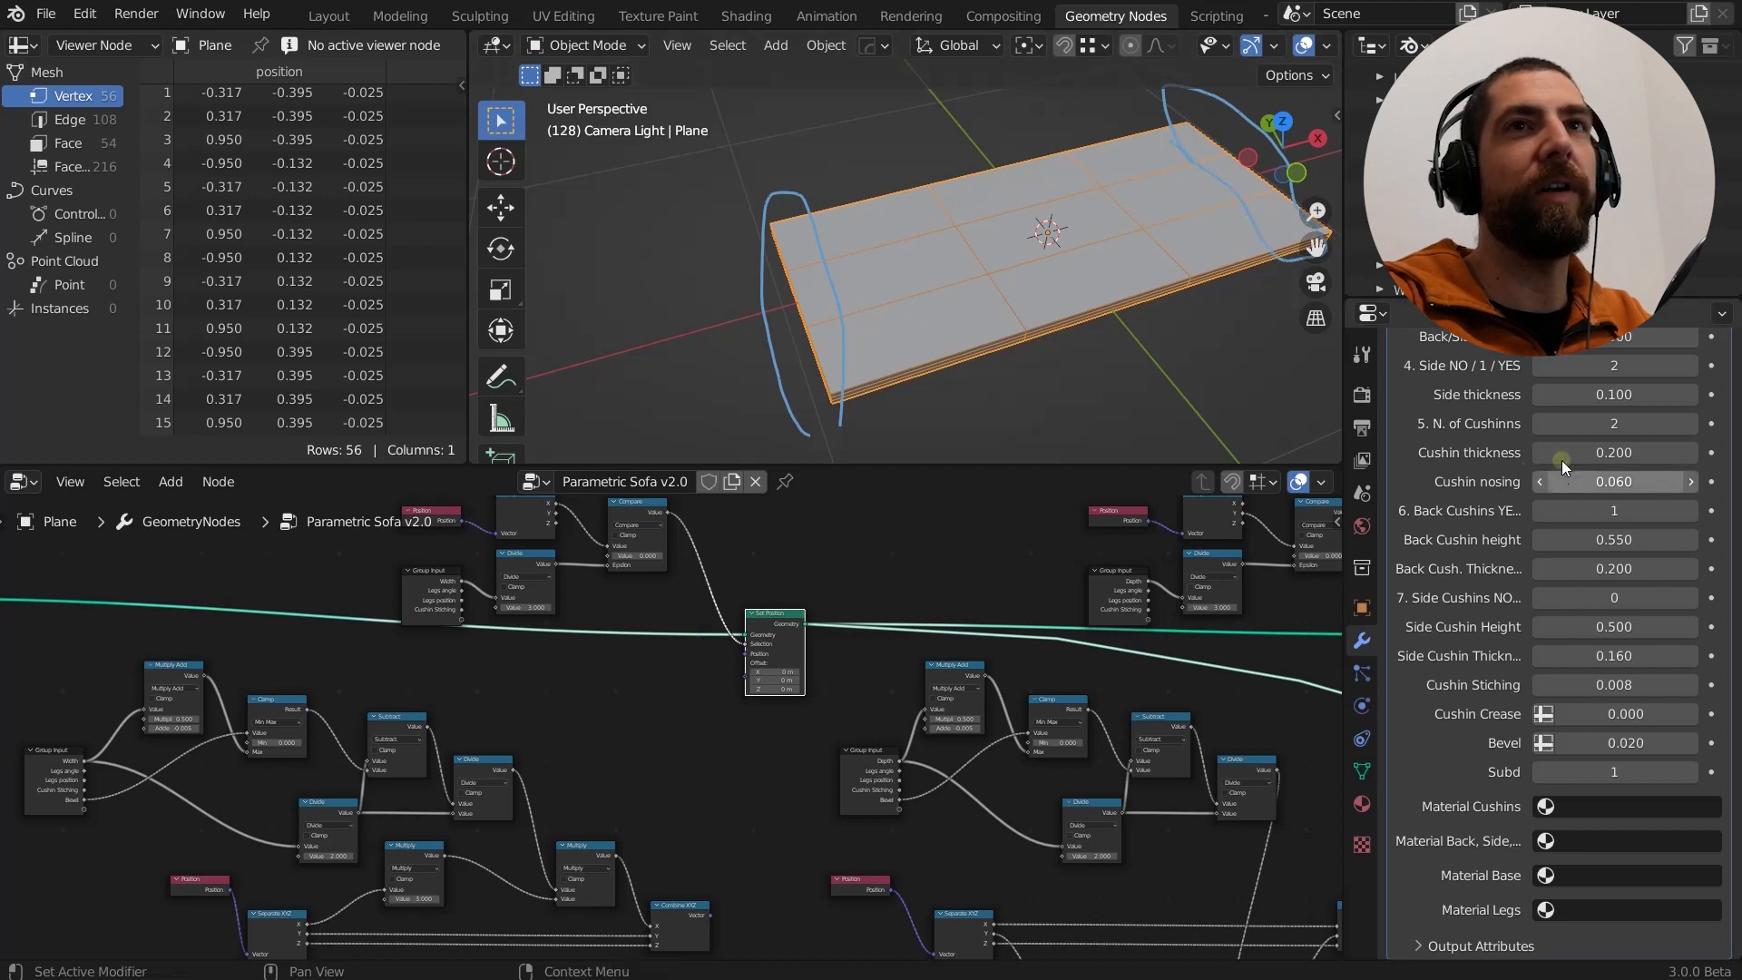
# Draw an arrow annotation towards the slab's near short end and examine the modifier parameters and the vertex positions in the spreadsheet.
pyautogui.scroll(7, 1566, 435)
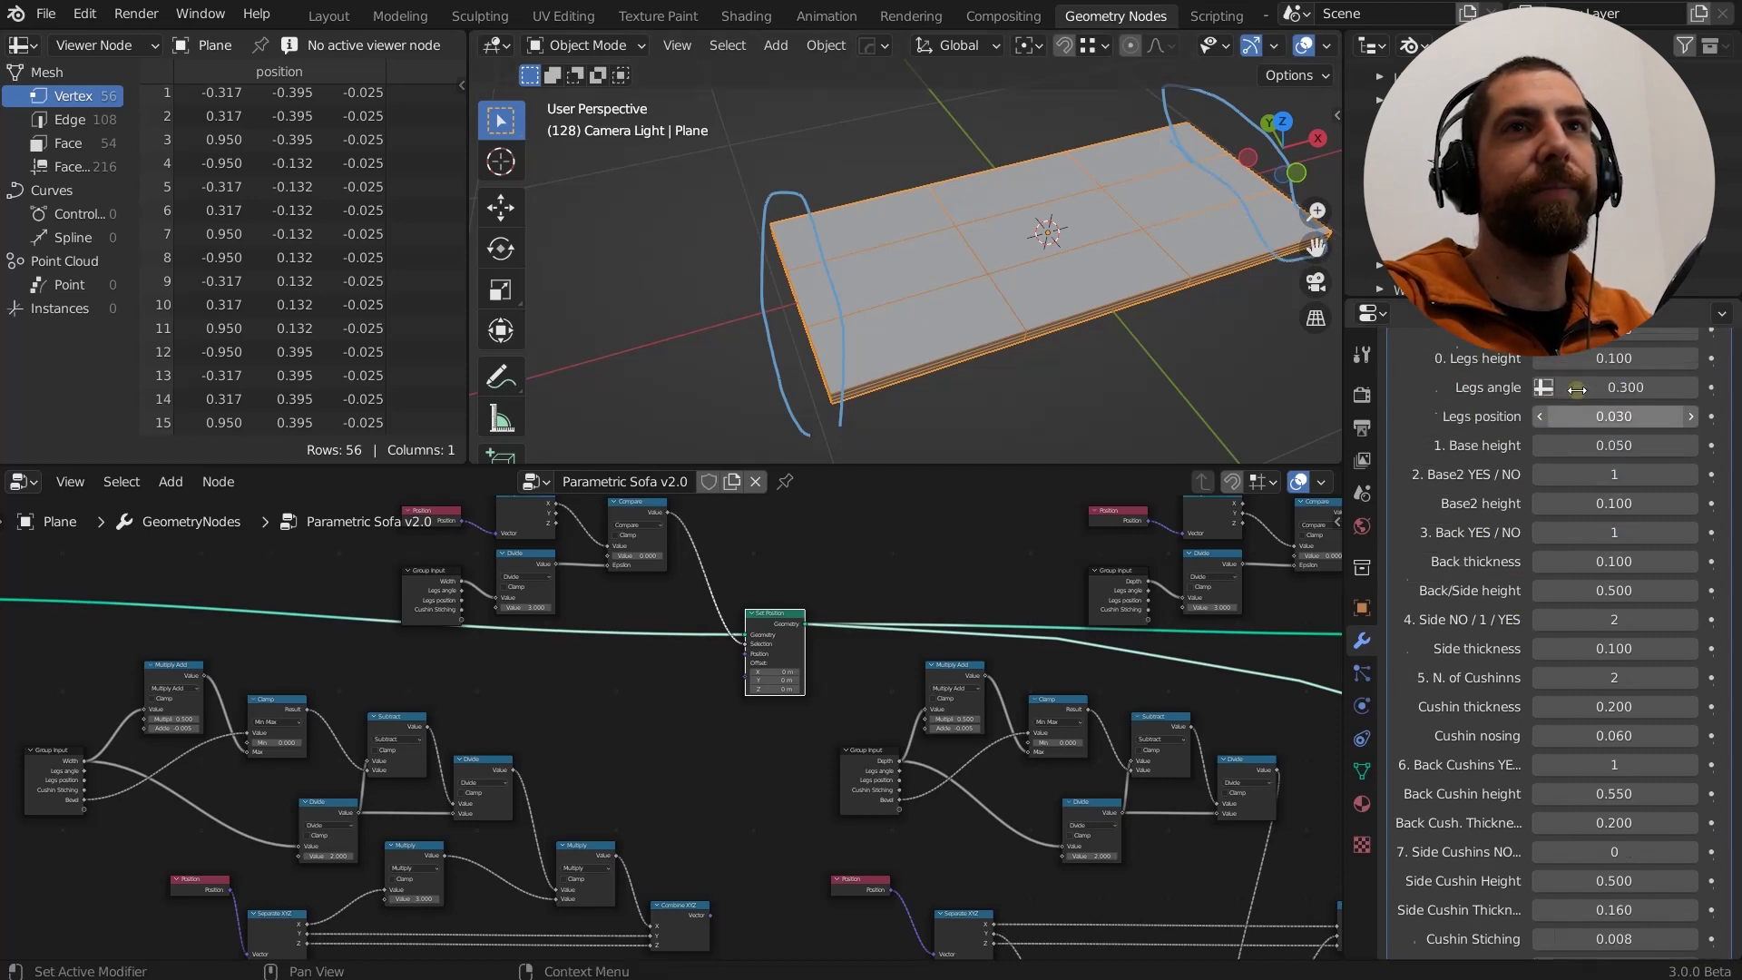
pyautogui.scroll(4, 1578, 388)
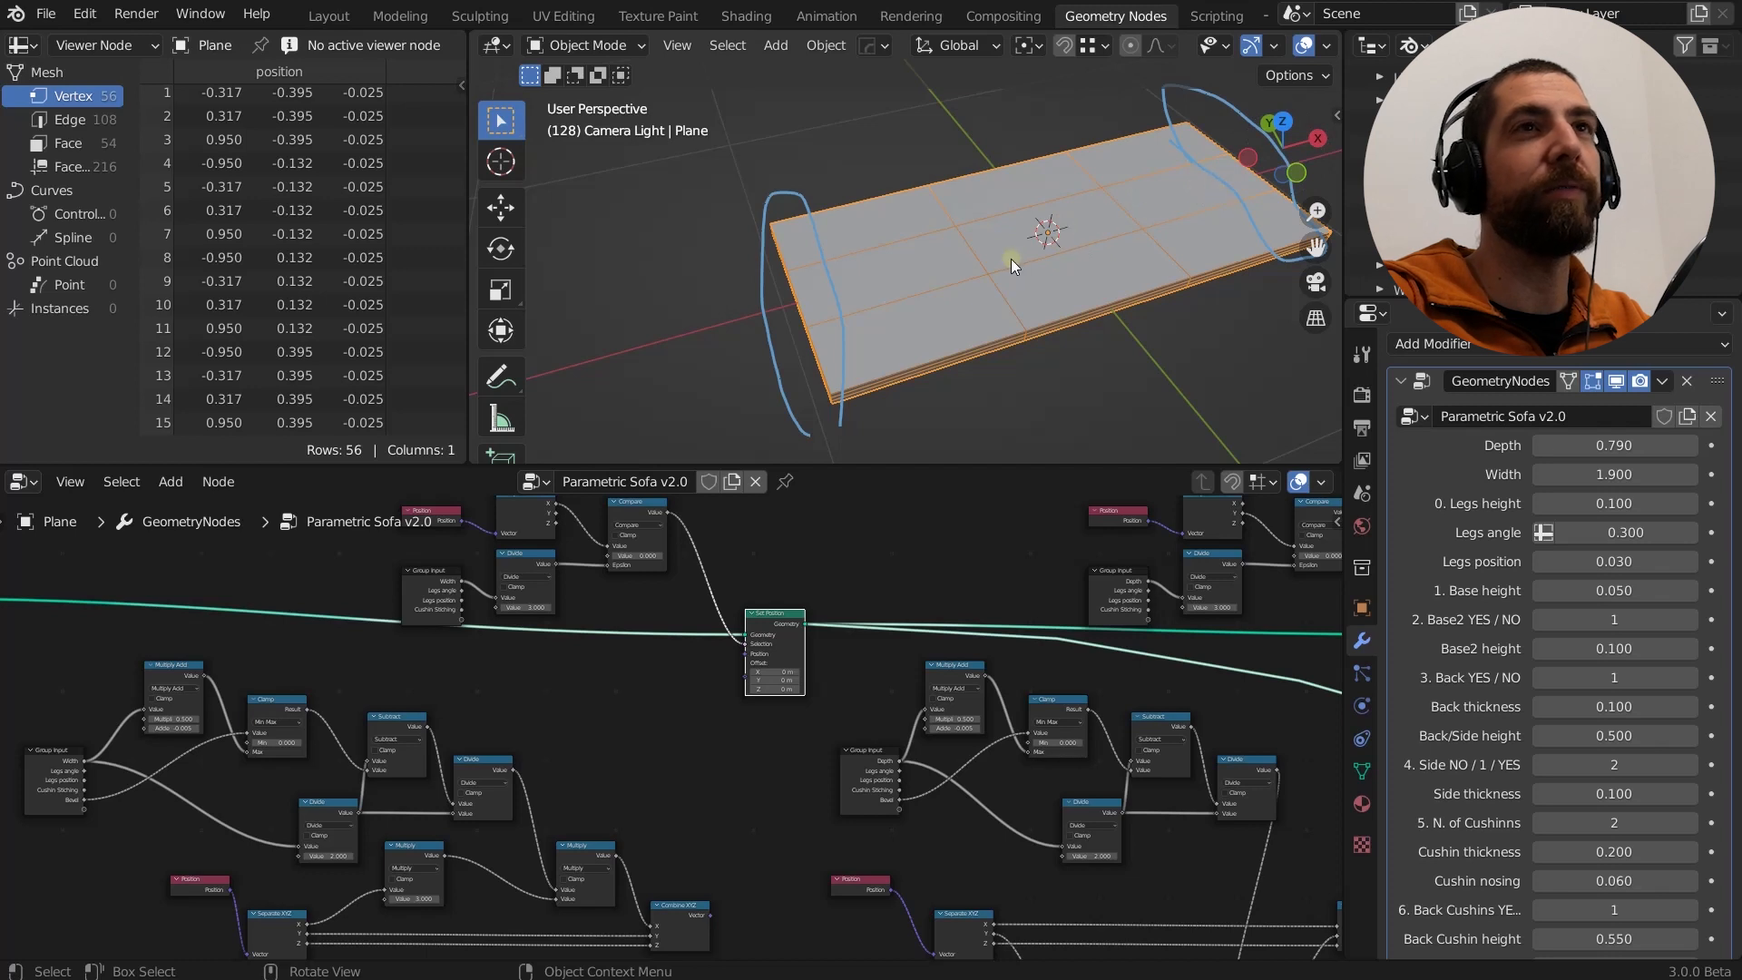
pyautogui.moveTo(1004, 247)
pyautogui.mouseDown()
pyautogui.moveTo(851, 276)
pyautogui.moveTo(918, 287)
pyautogui.mouseUp()
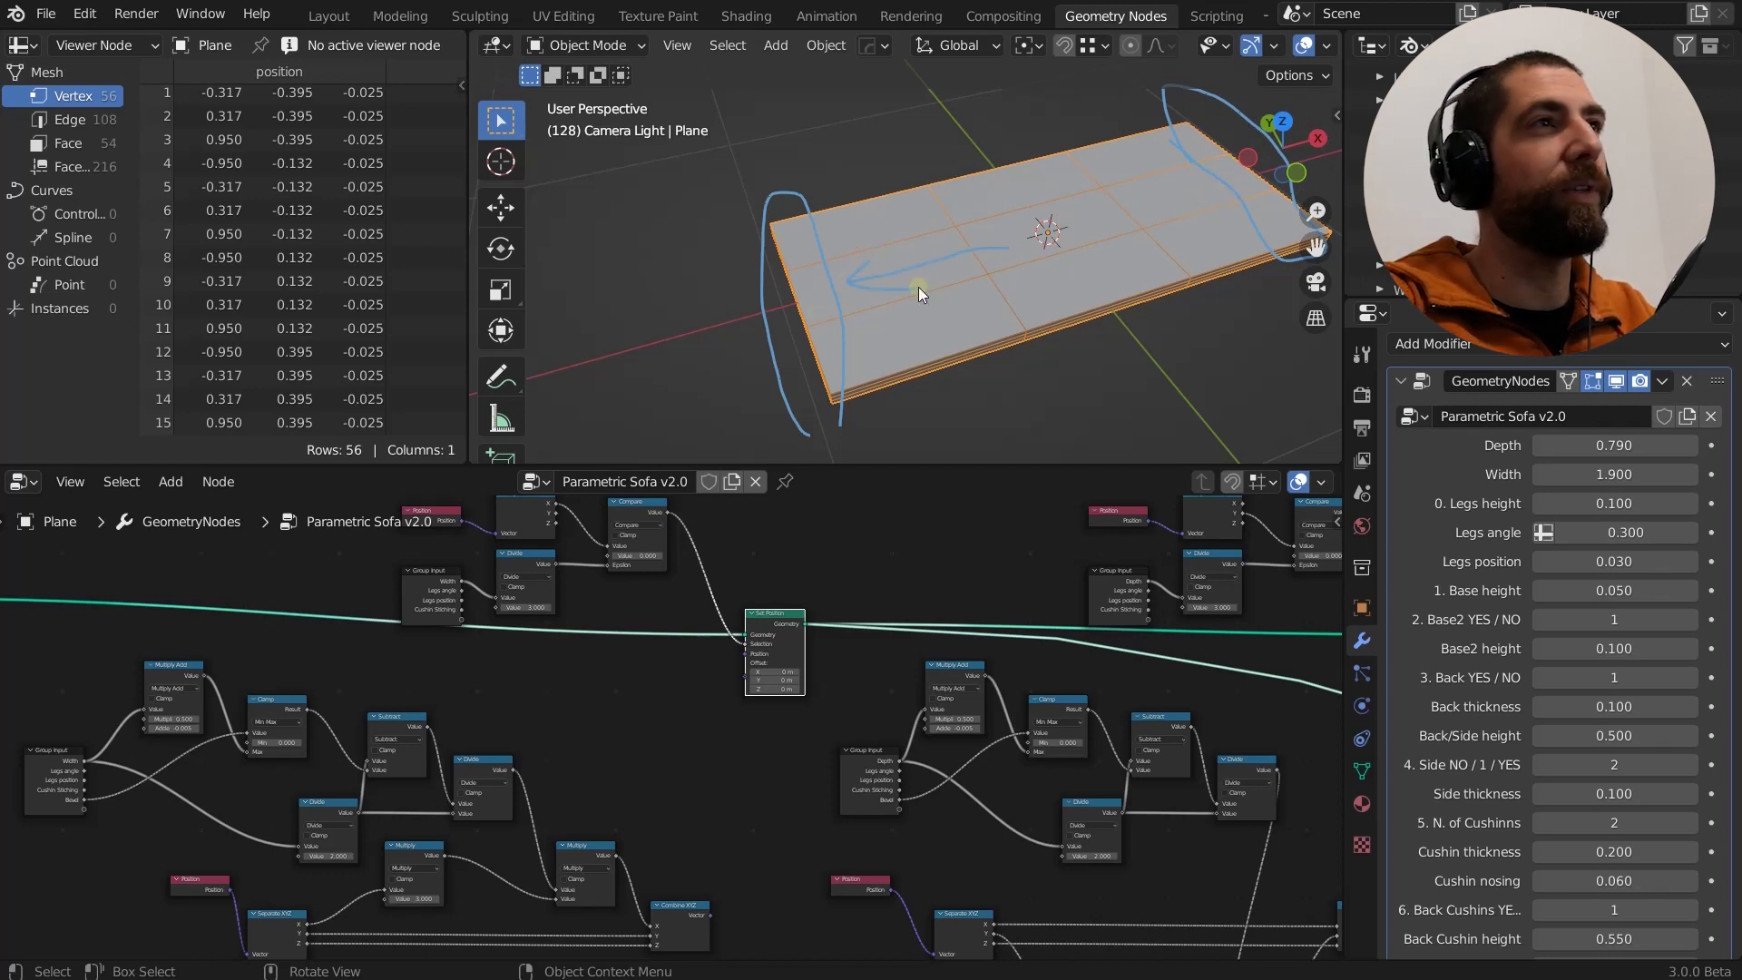
pyautogui.scroll(-3, 320, 248)
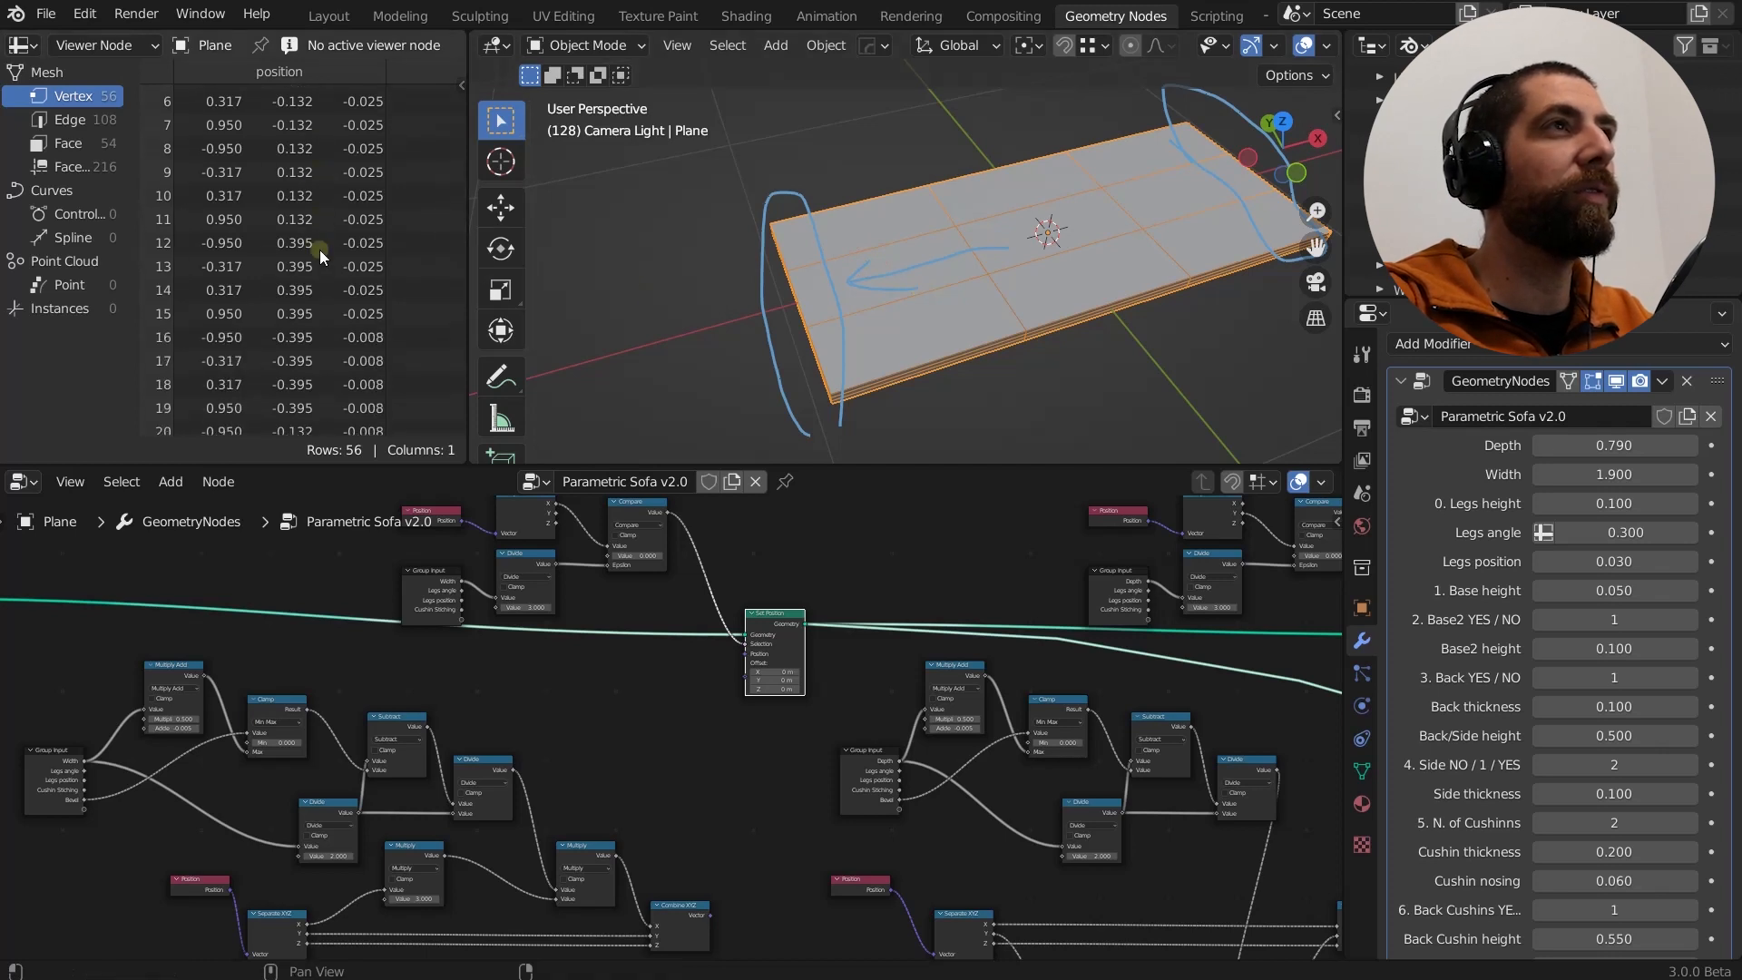
pyautogui.scroll(-1, 319, 249)
pyautogui.scroll(-1, 272, 277)
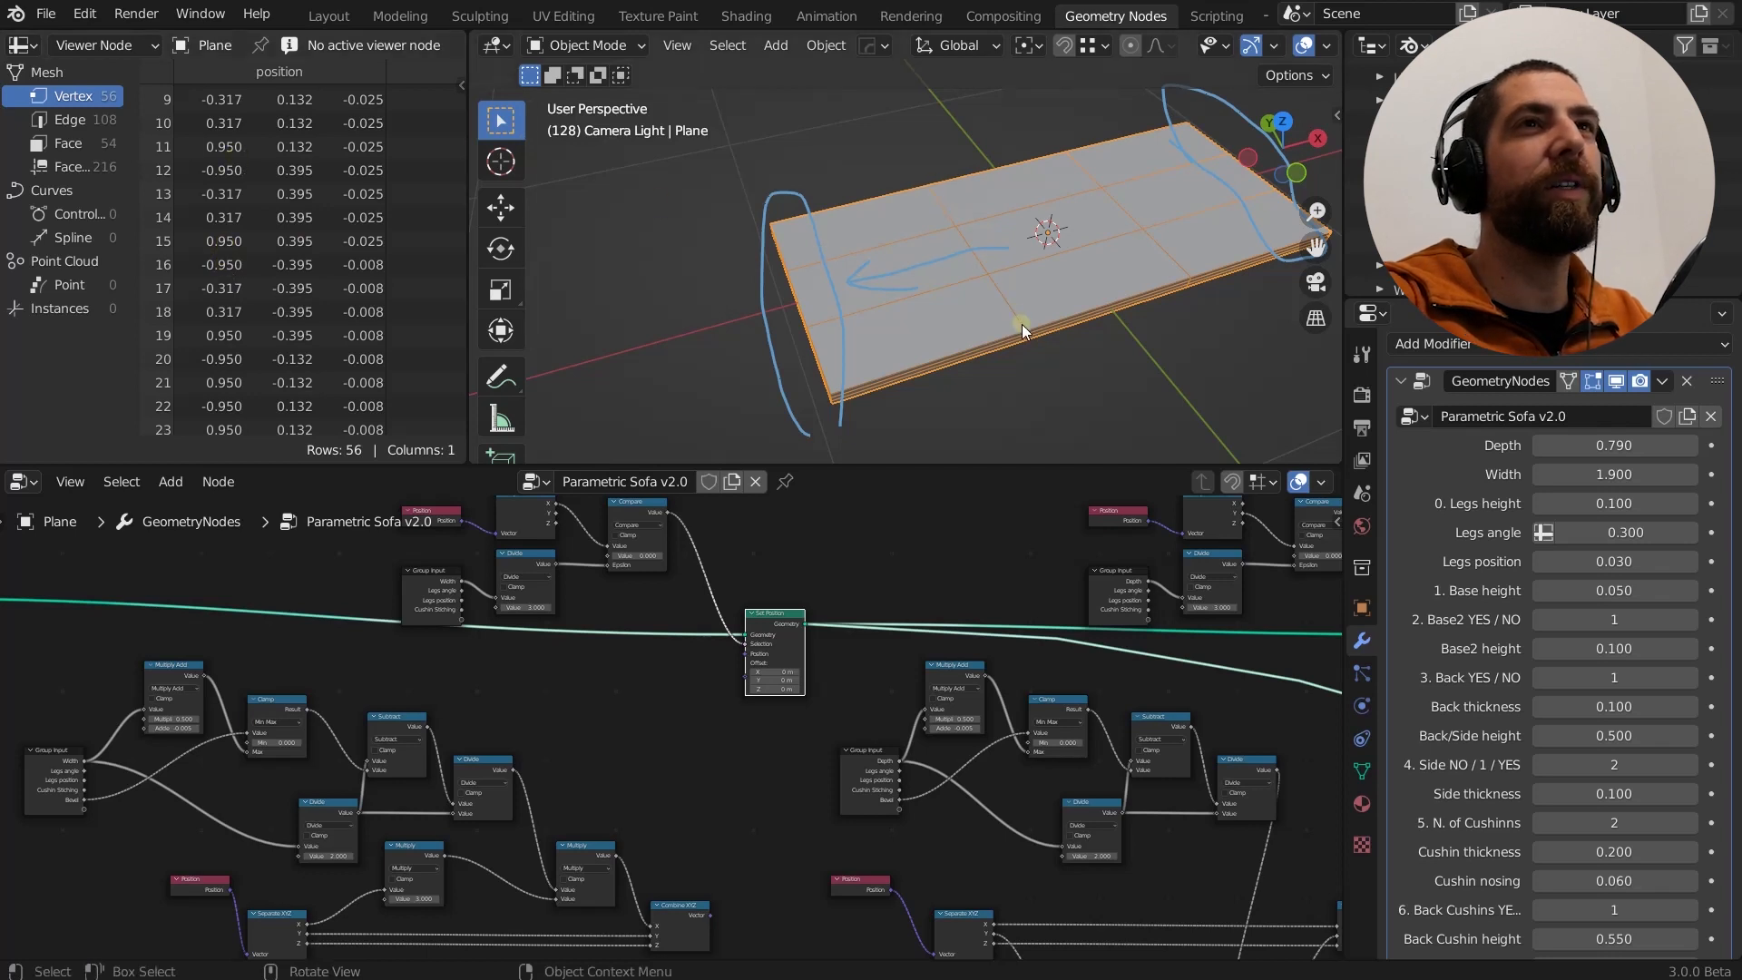
pyautogui.scroll(1, 1071, 309)
pyautogui.scroll(-1, 1070, 309)
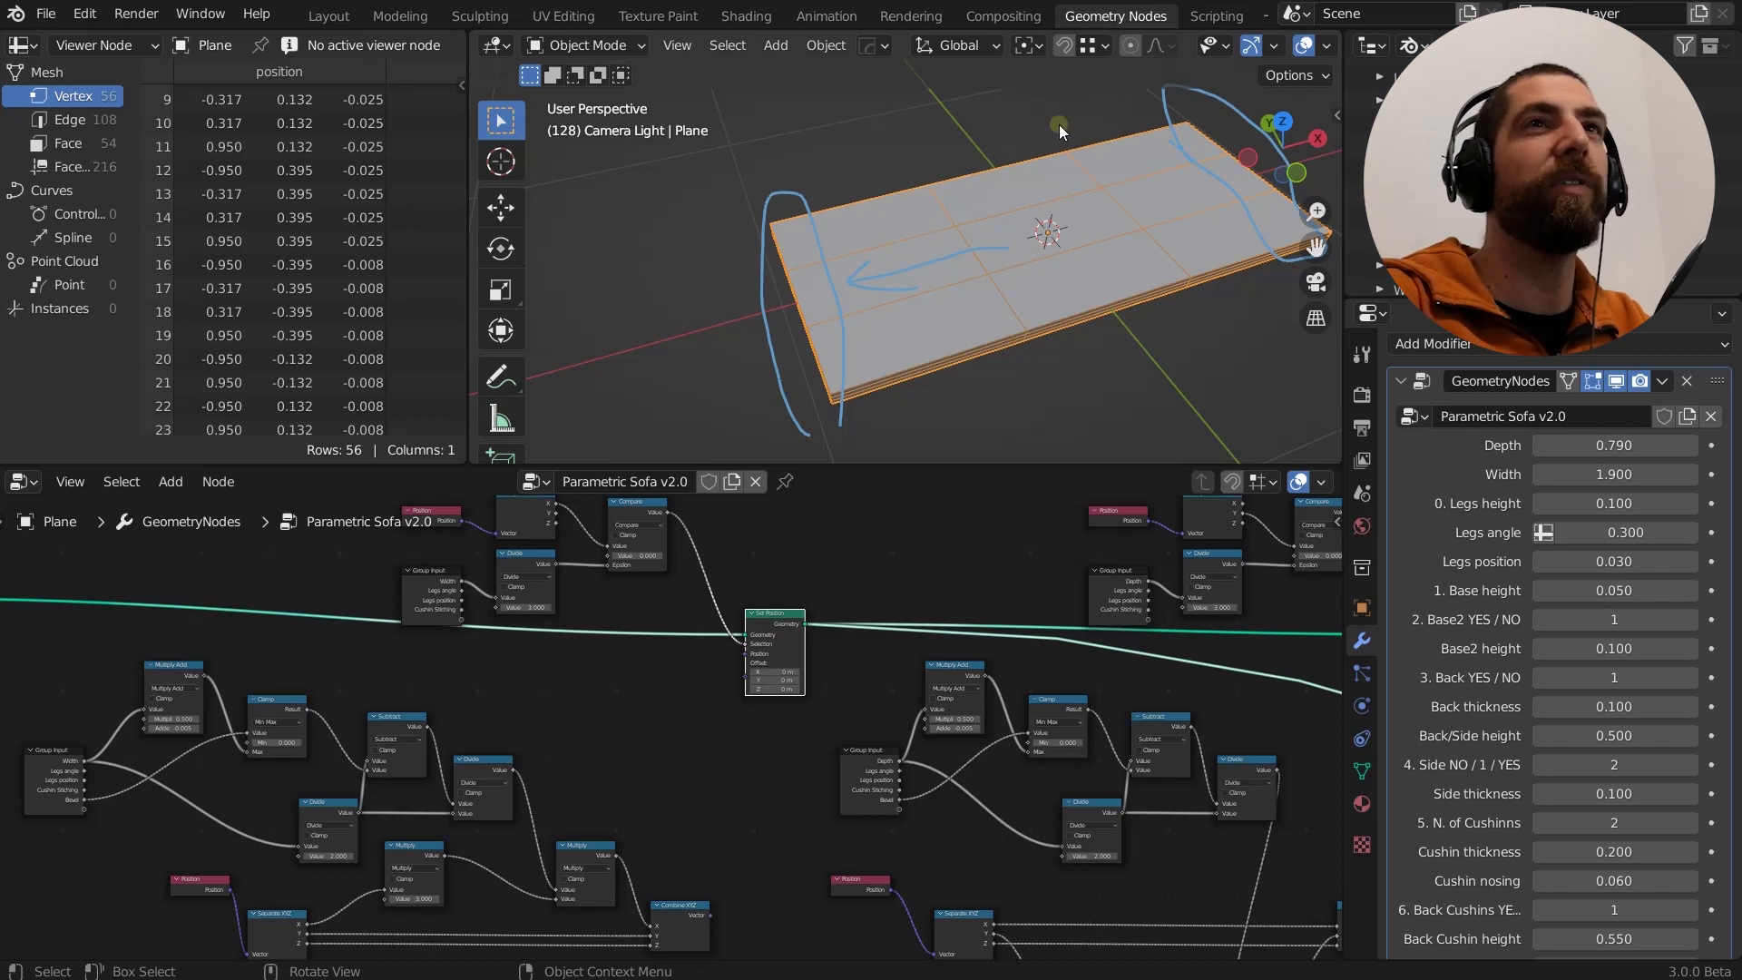
# Try a Width of 2.1 in the Parametric Sofa v2.0 modifier.
pyautogui.click(1605, 474)
pyautogui.write('2')
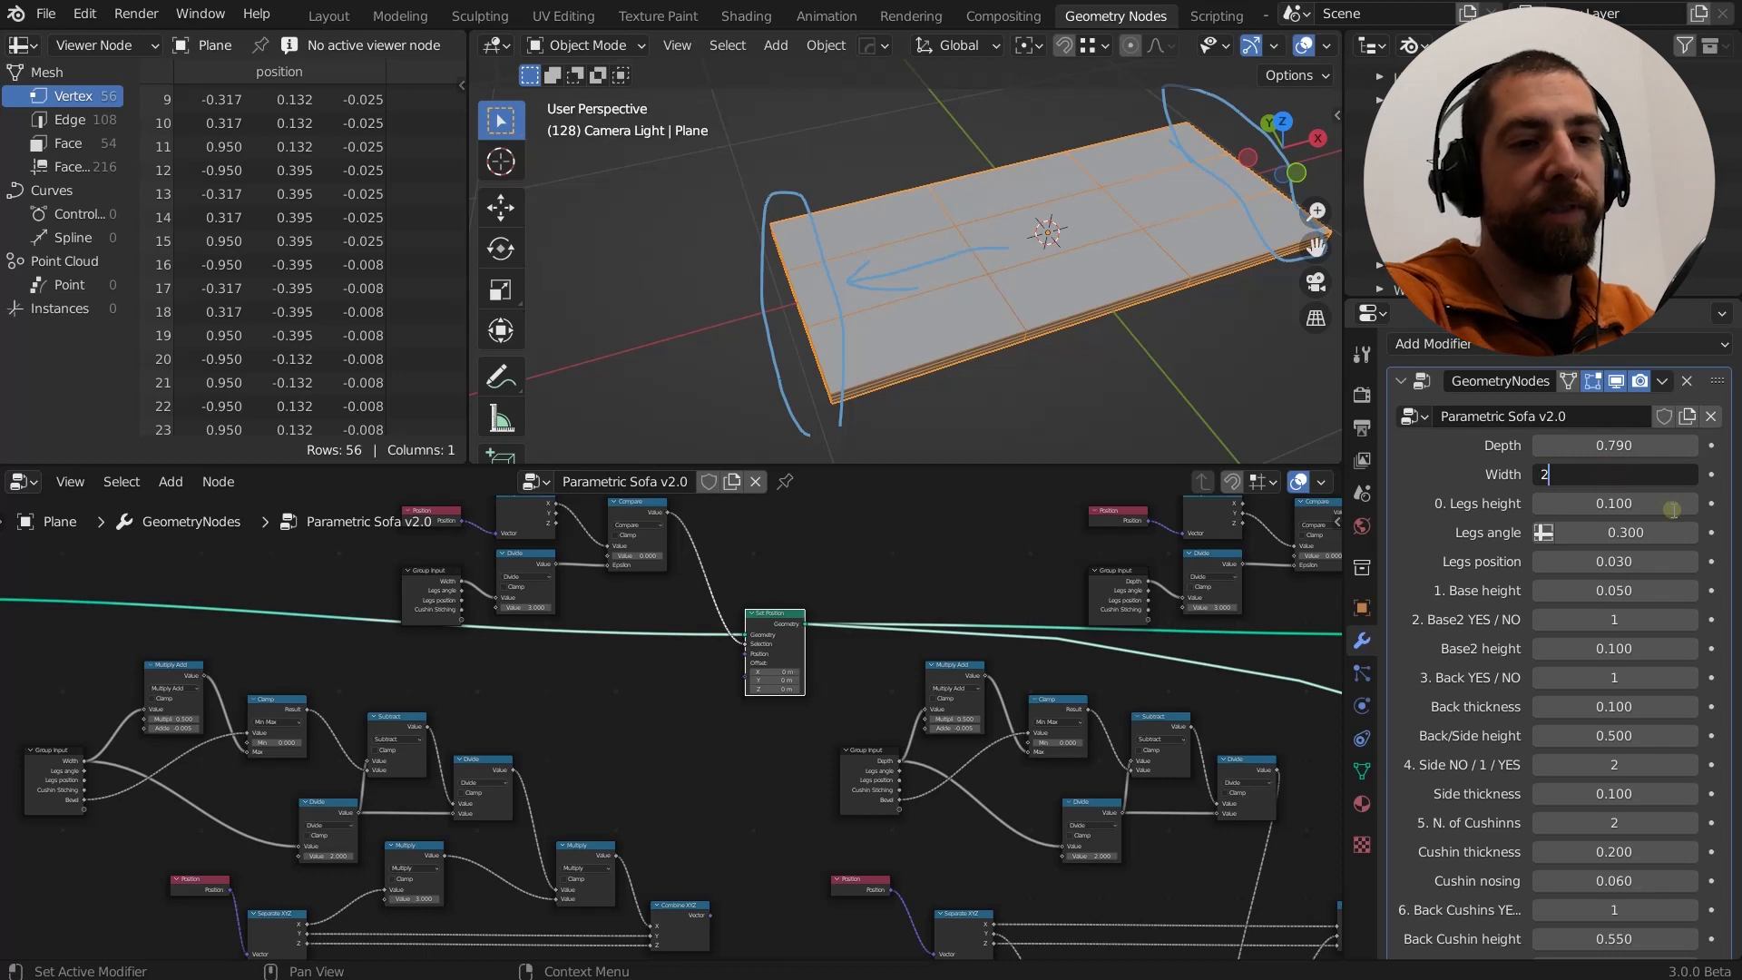
pyautogui.write('.1')
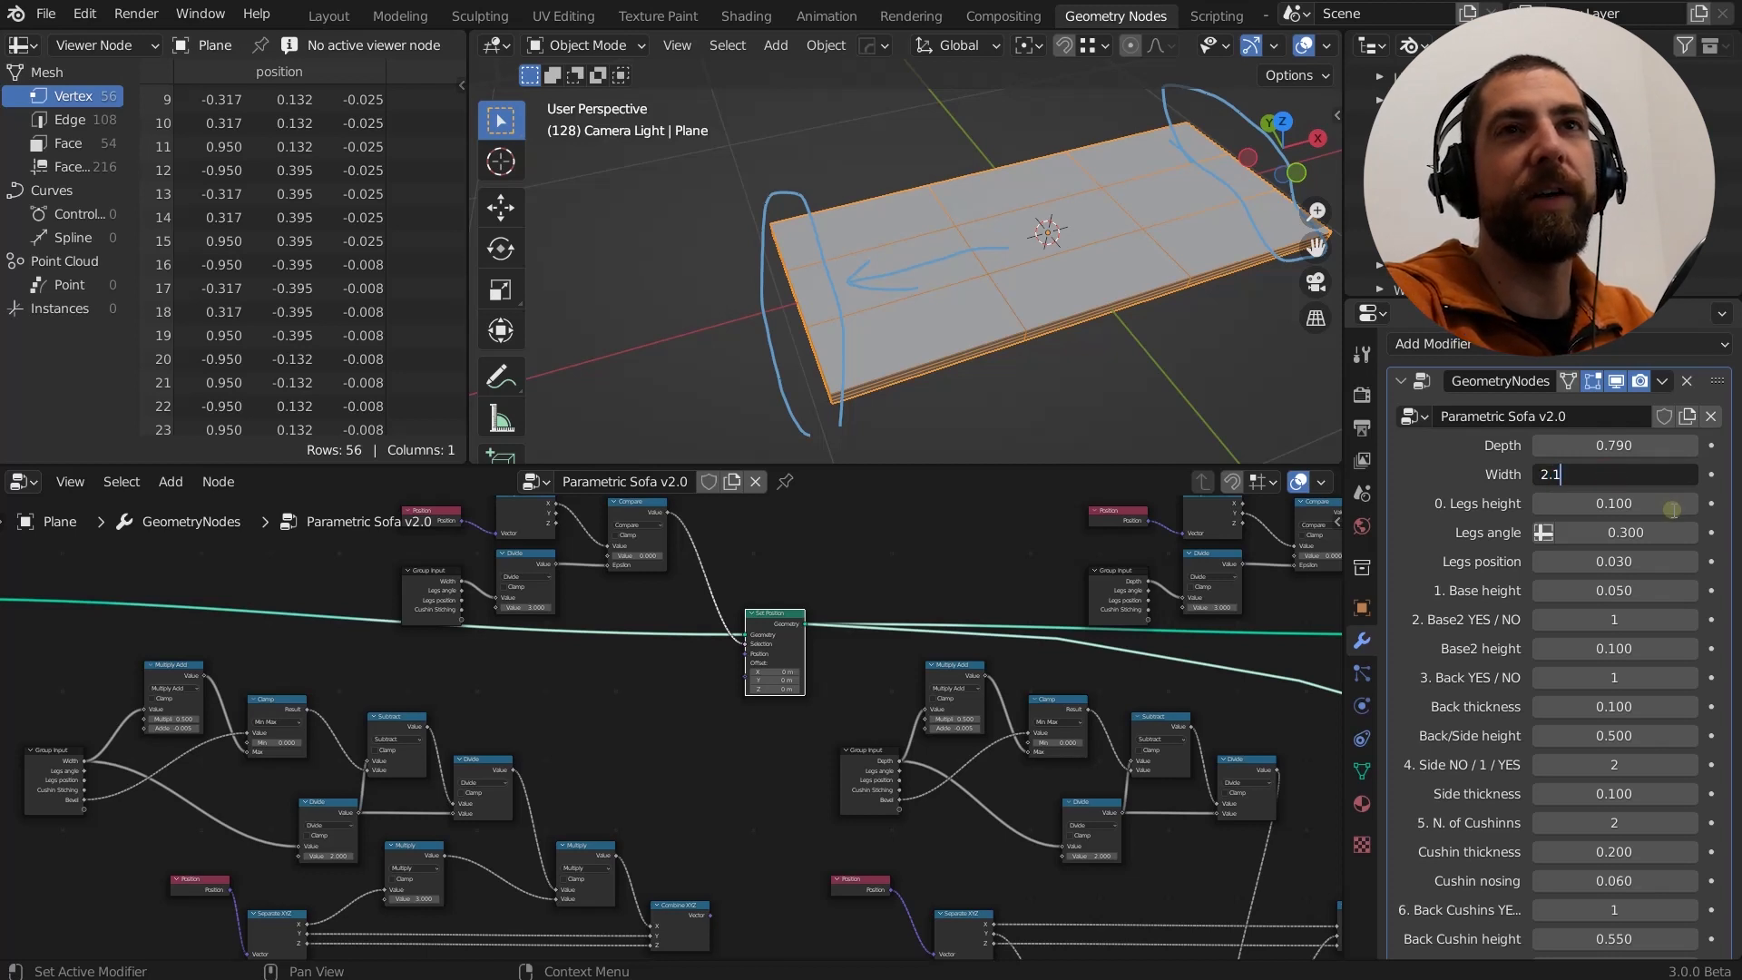
pyautogui.press('Return')
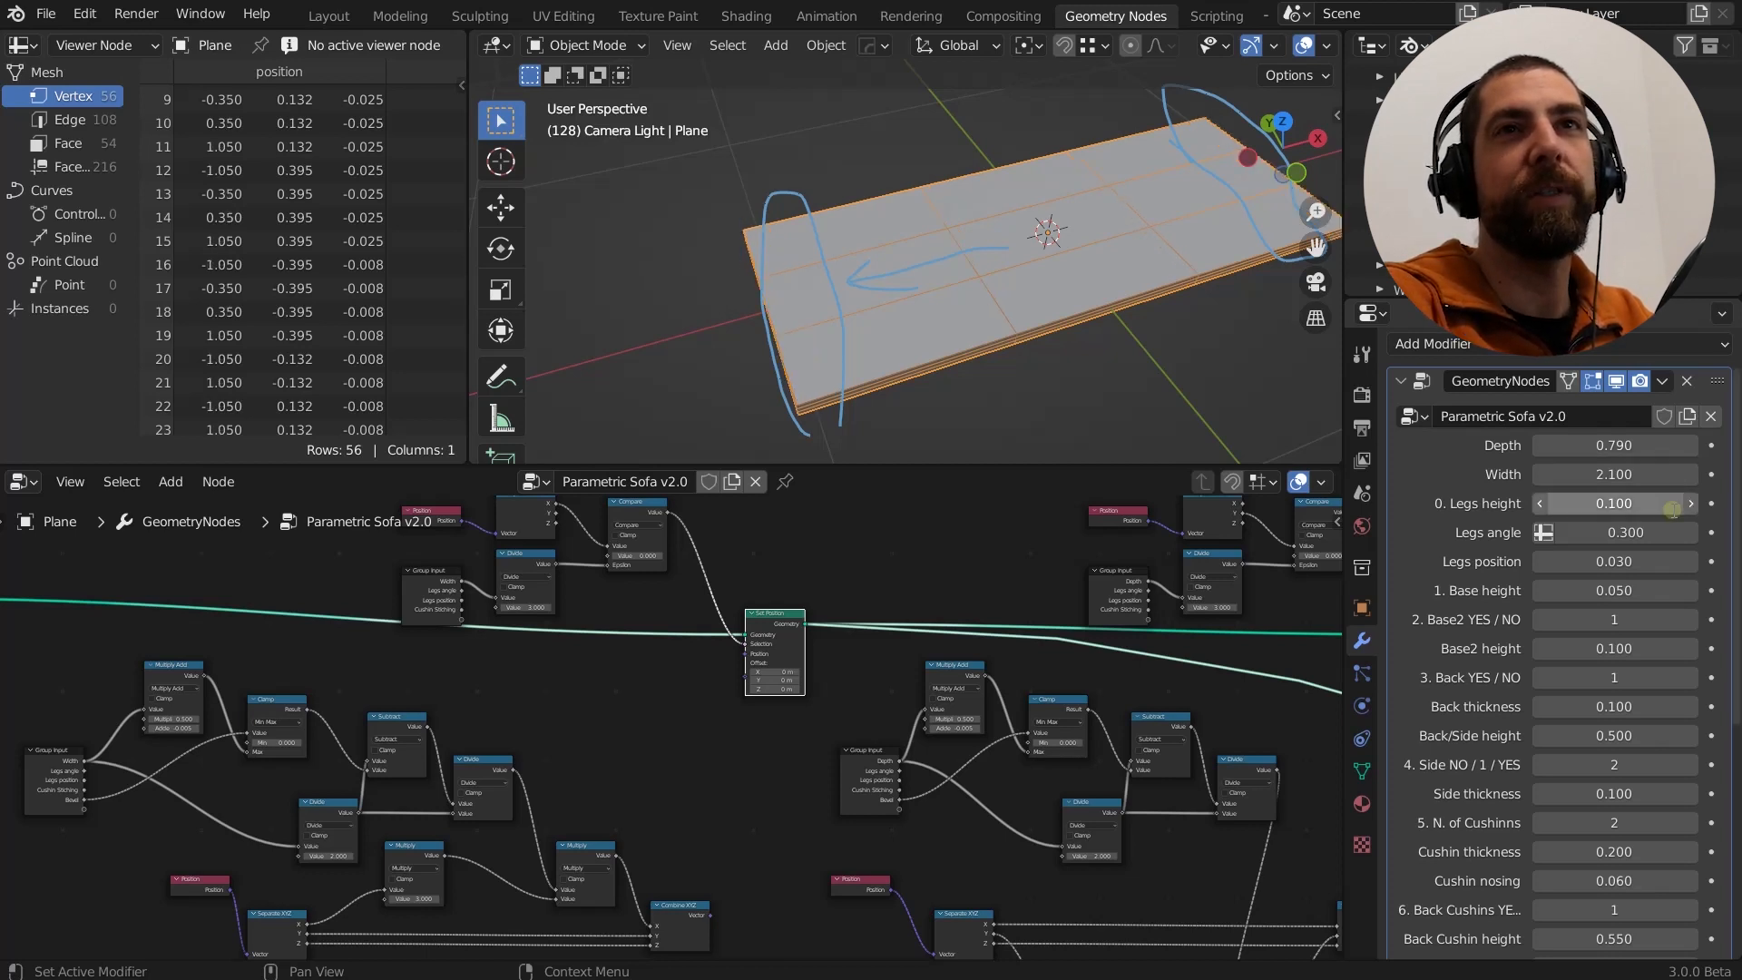
# Set the Parametric Sofa v2.0 modifier's Width to 1.8.
pyautogui.click(1623, 474)
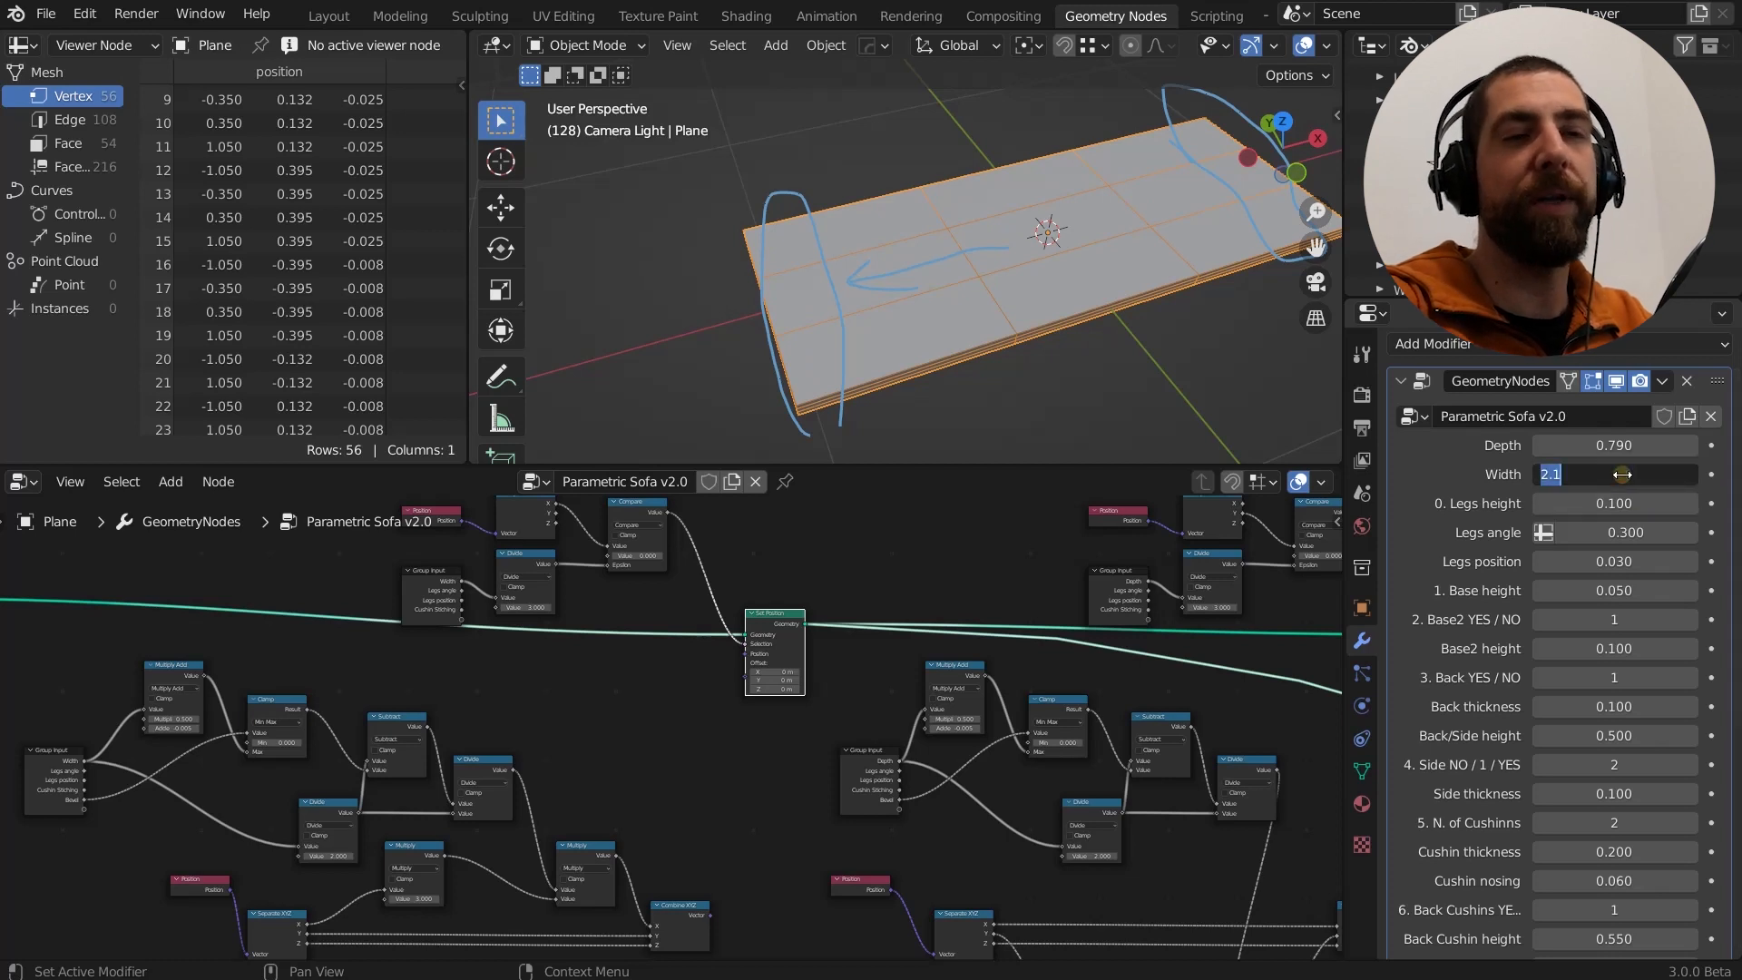
pyautogui.write('1.8')
pyautogui.press('Return')
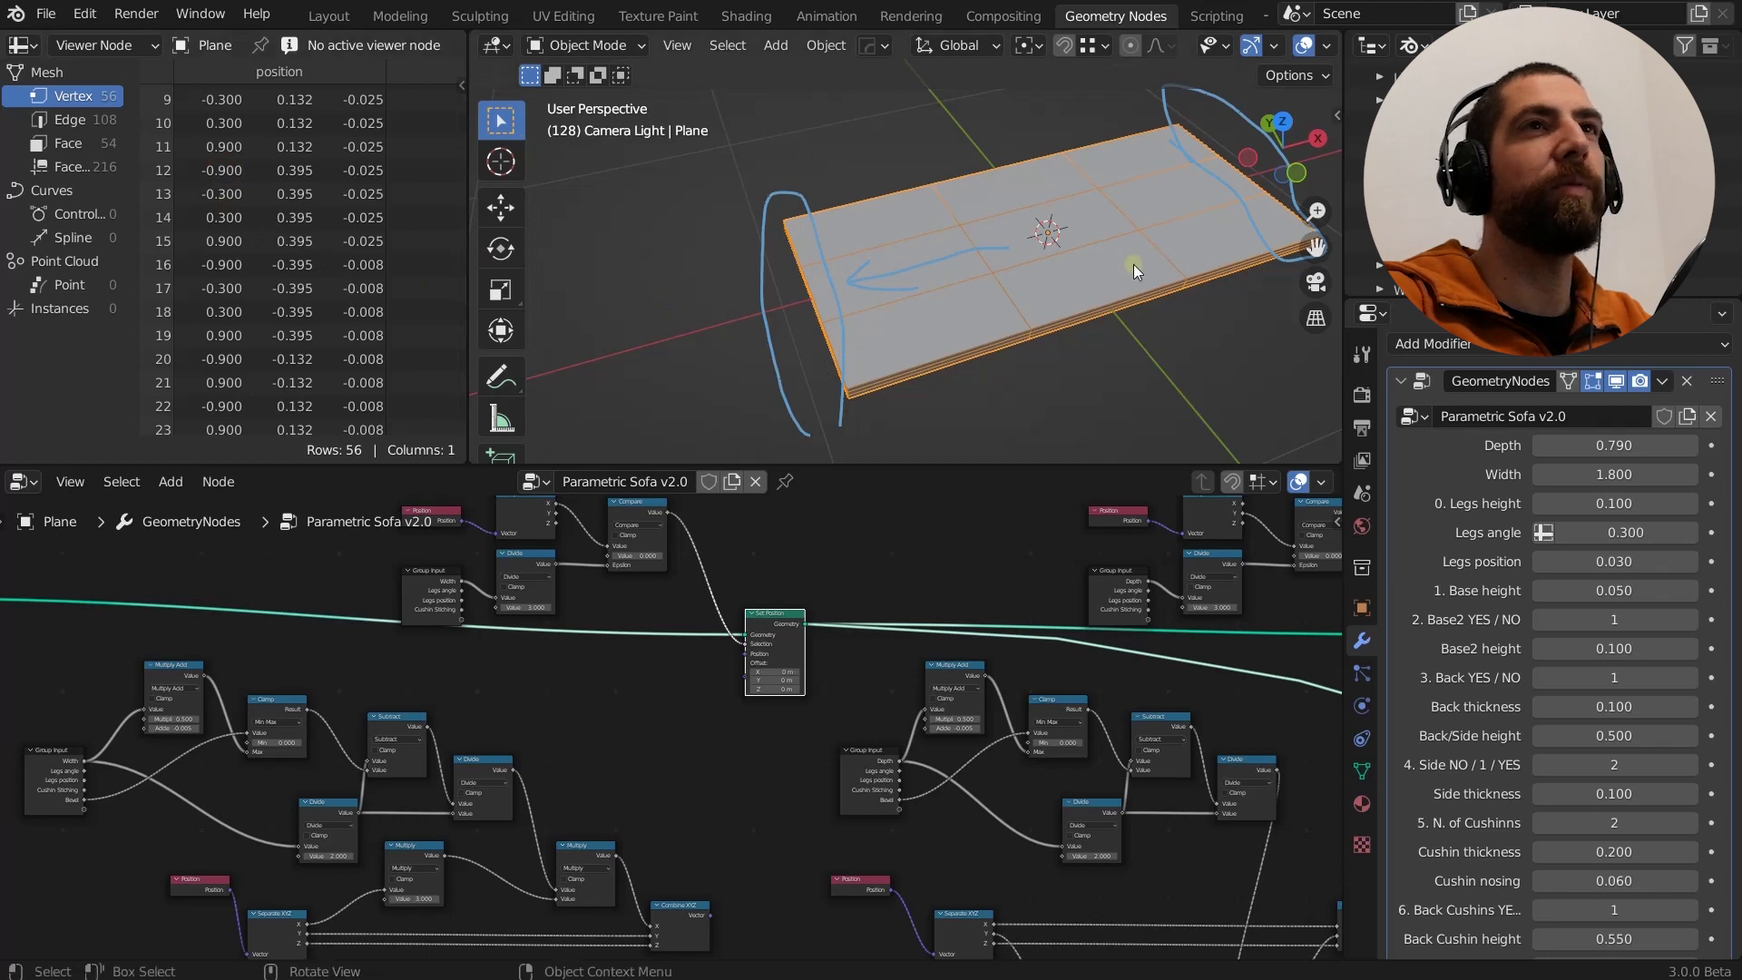
# Circle the slab's two inner crosswise edge loops with freehand annotations and erase all the annotations.
pyautogui.moveTo(1019, 280)
pyautogui.mouseDown()
pyautogui.moveTo(956, 173)
pyautogui.moveTo(972, 291)
pyautogui.moveTo(1042, 288)
pyautogui.mouseUp()
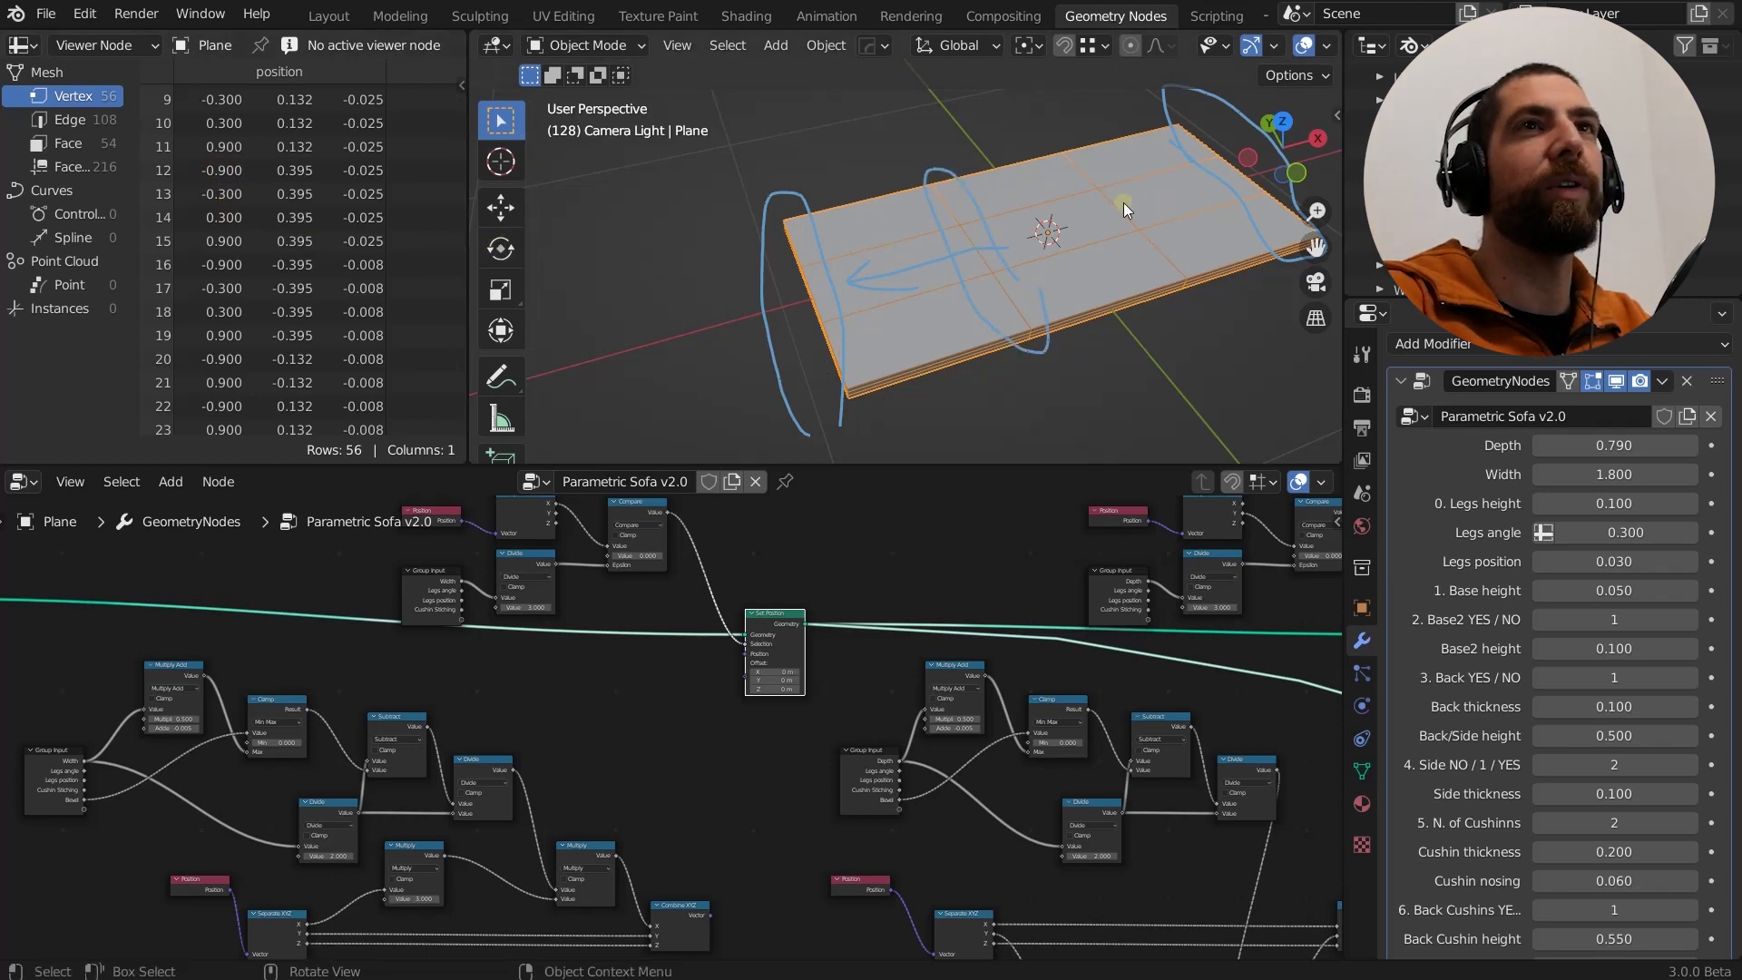
pyautogui.moveTo(1059, 158)
pyautogui.mouseDown()
pyautogui.moveTo(1200, 309)
pyautogui.moveTo(1129, 189)
pyautogui.mouseUp()
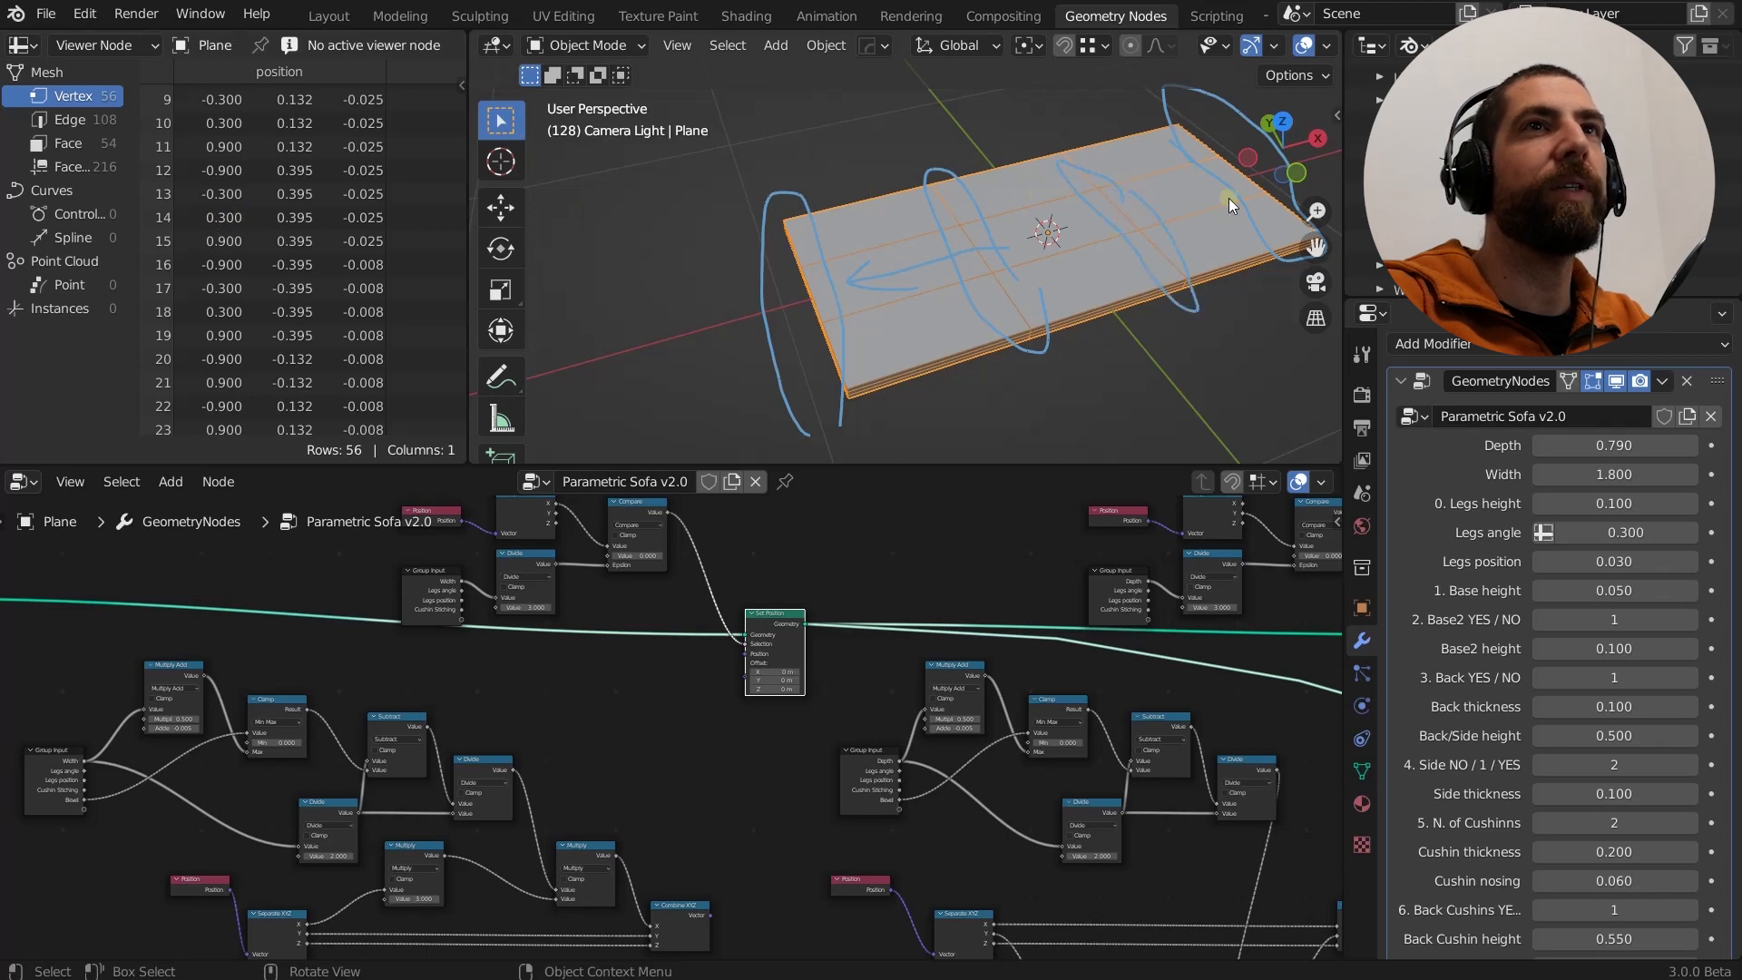
pyautogui.scroll(-2, 831, 291)
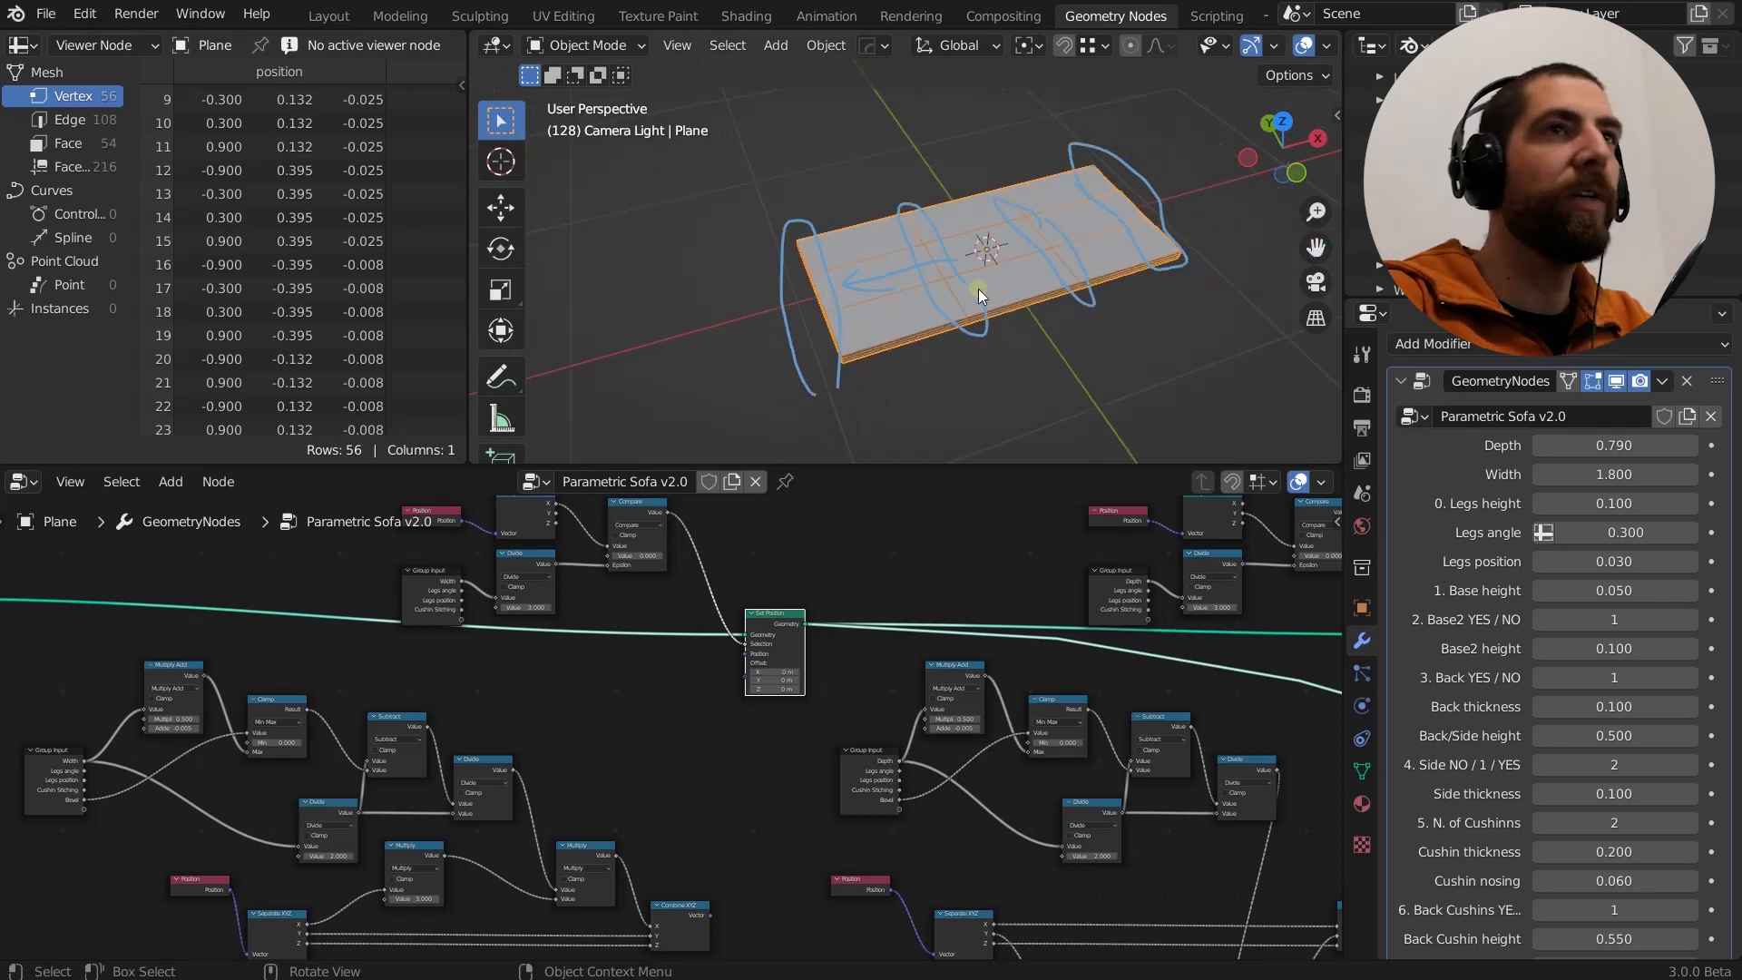
pyautogui.moveTo(979, 289)
pyautogui.keyDown('ctrl'); pyautogui.mouseDown()
pyautogui.moveTo(1122, 155)
pyautogui.moveTo(887, 352)
pyautogui.moveTo(1165, 216)
pyautogui.mouseUp(); pyautogui.keyUp('ctrl')
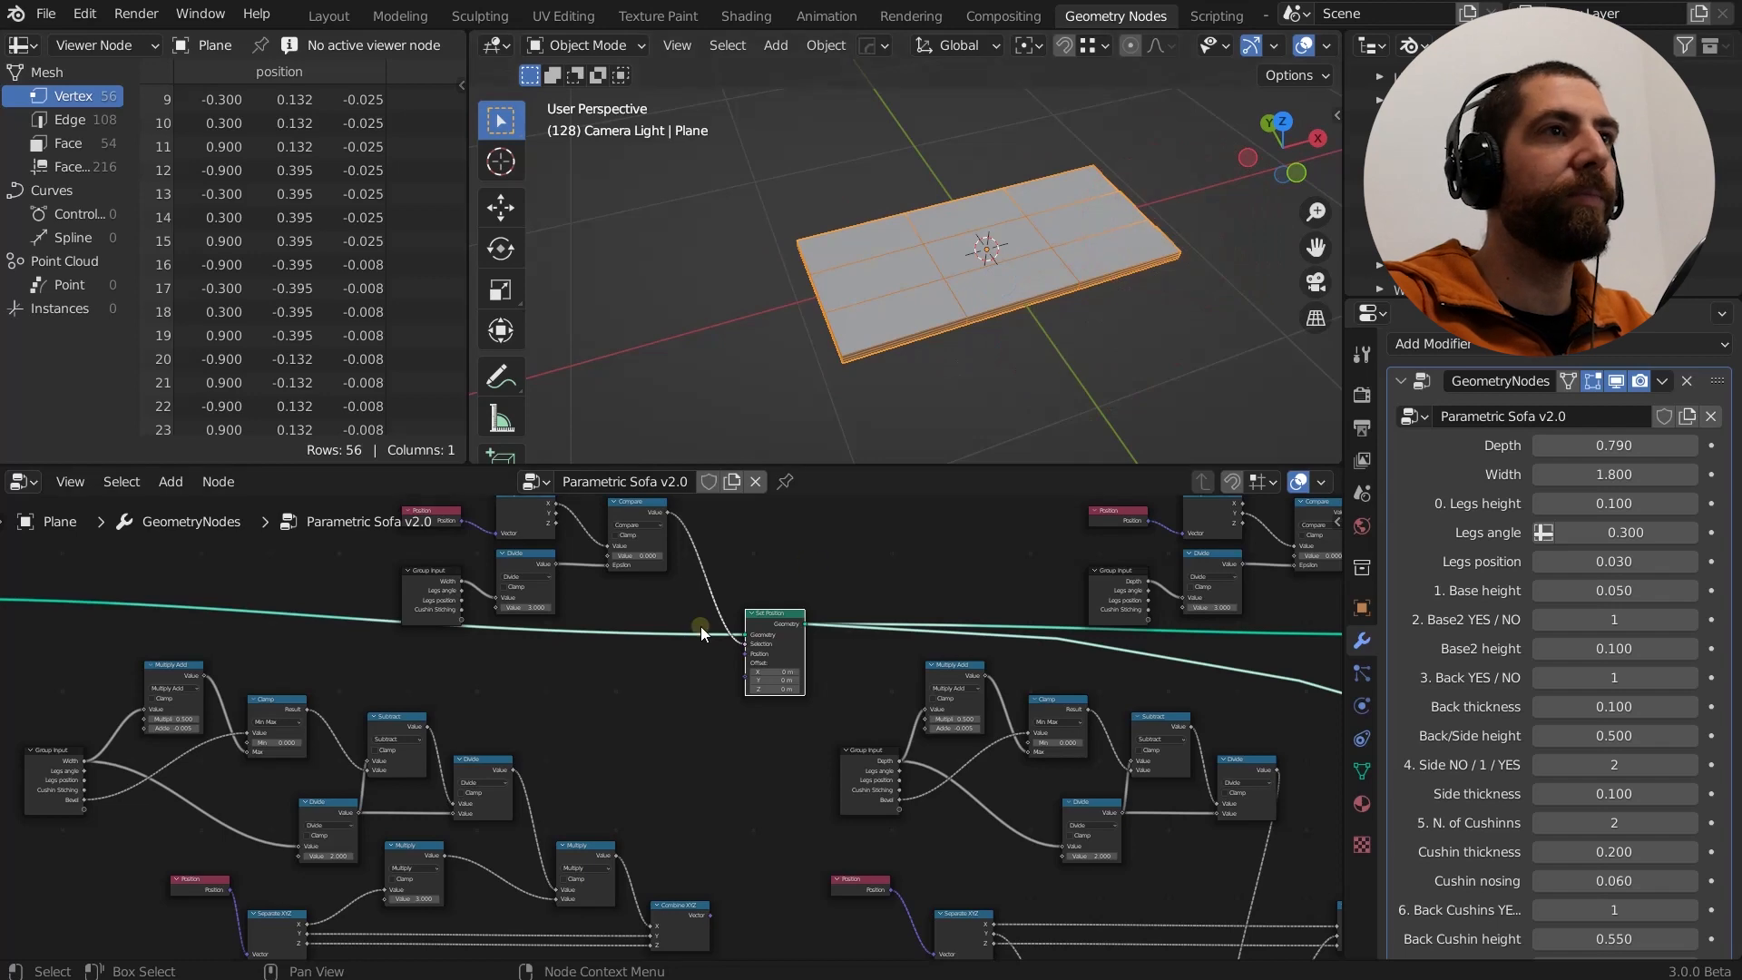
# Examine how Position, Separate XYZ, Divide and Compare combine the X coordinate and Width into the first Set Position node's Selection.
pyautogui.scroll(2, 671, 627)
pyautogui.moveTo(689, 611); pyautogui.dragTo(709, 747, button='middle')
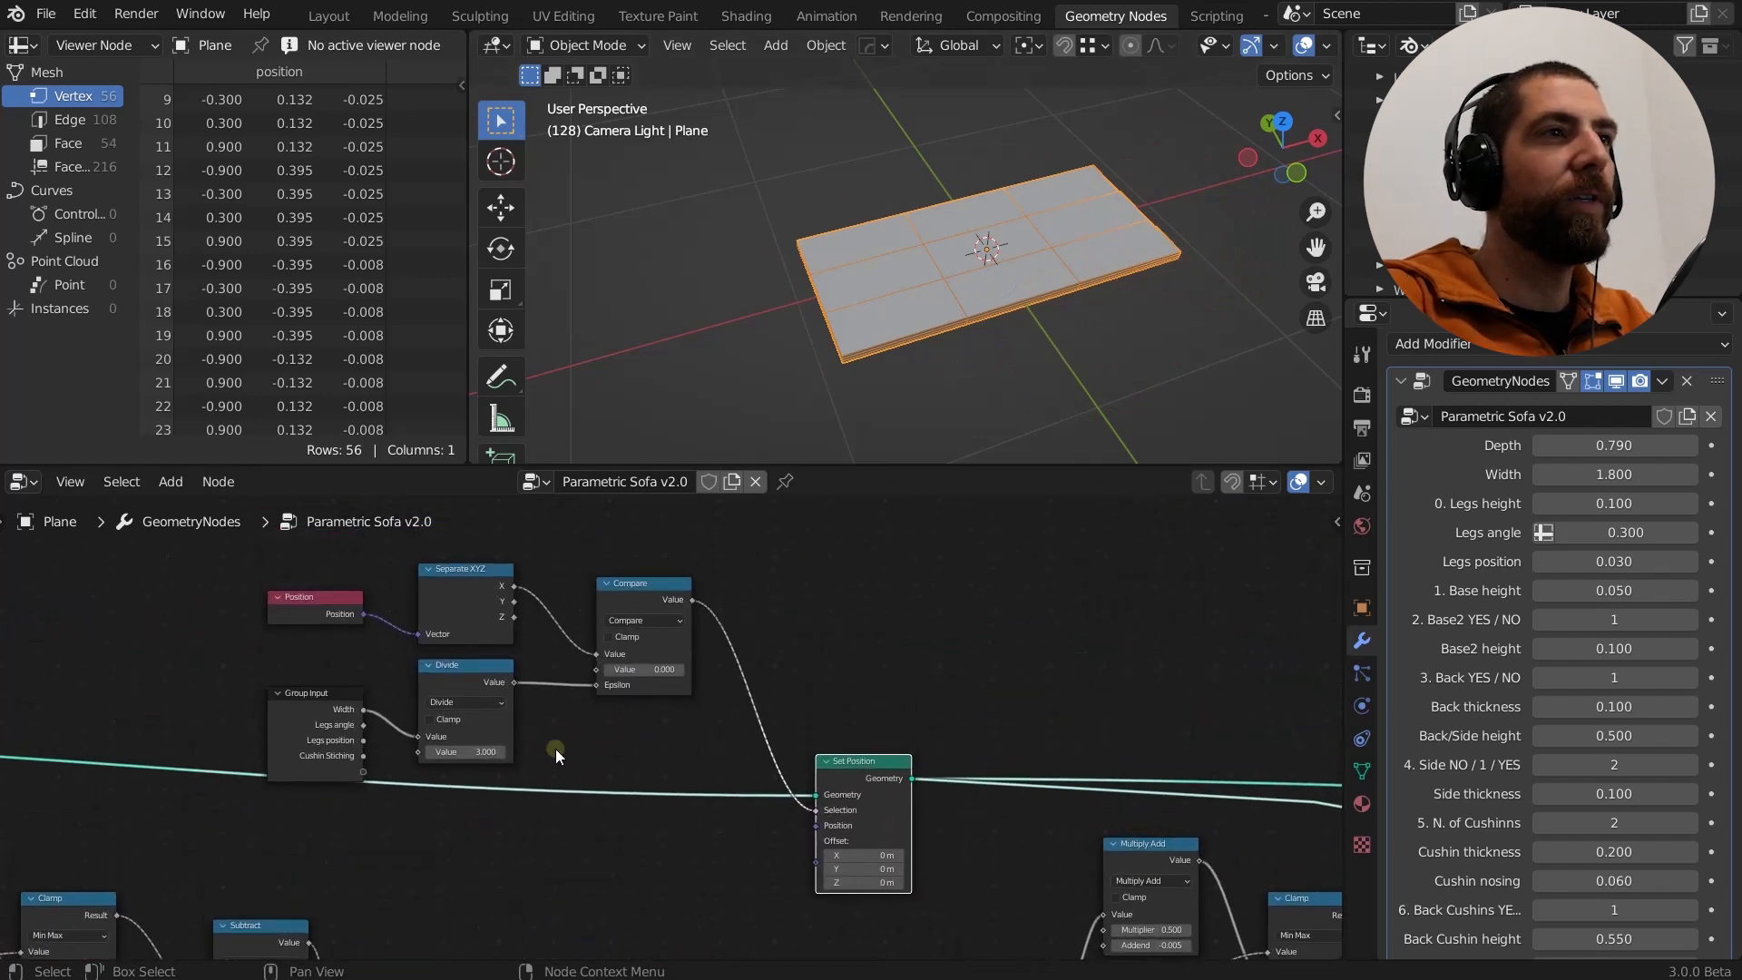
pyautogui.scroll(3, 363, 726)
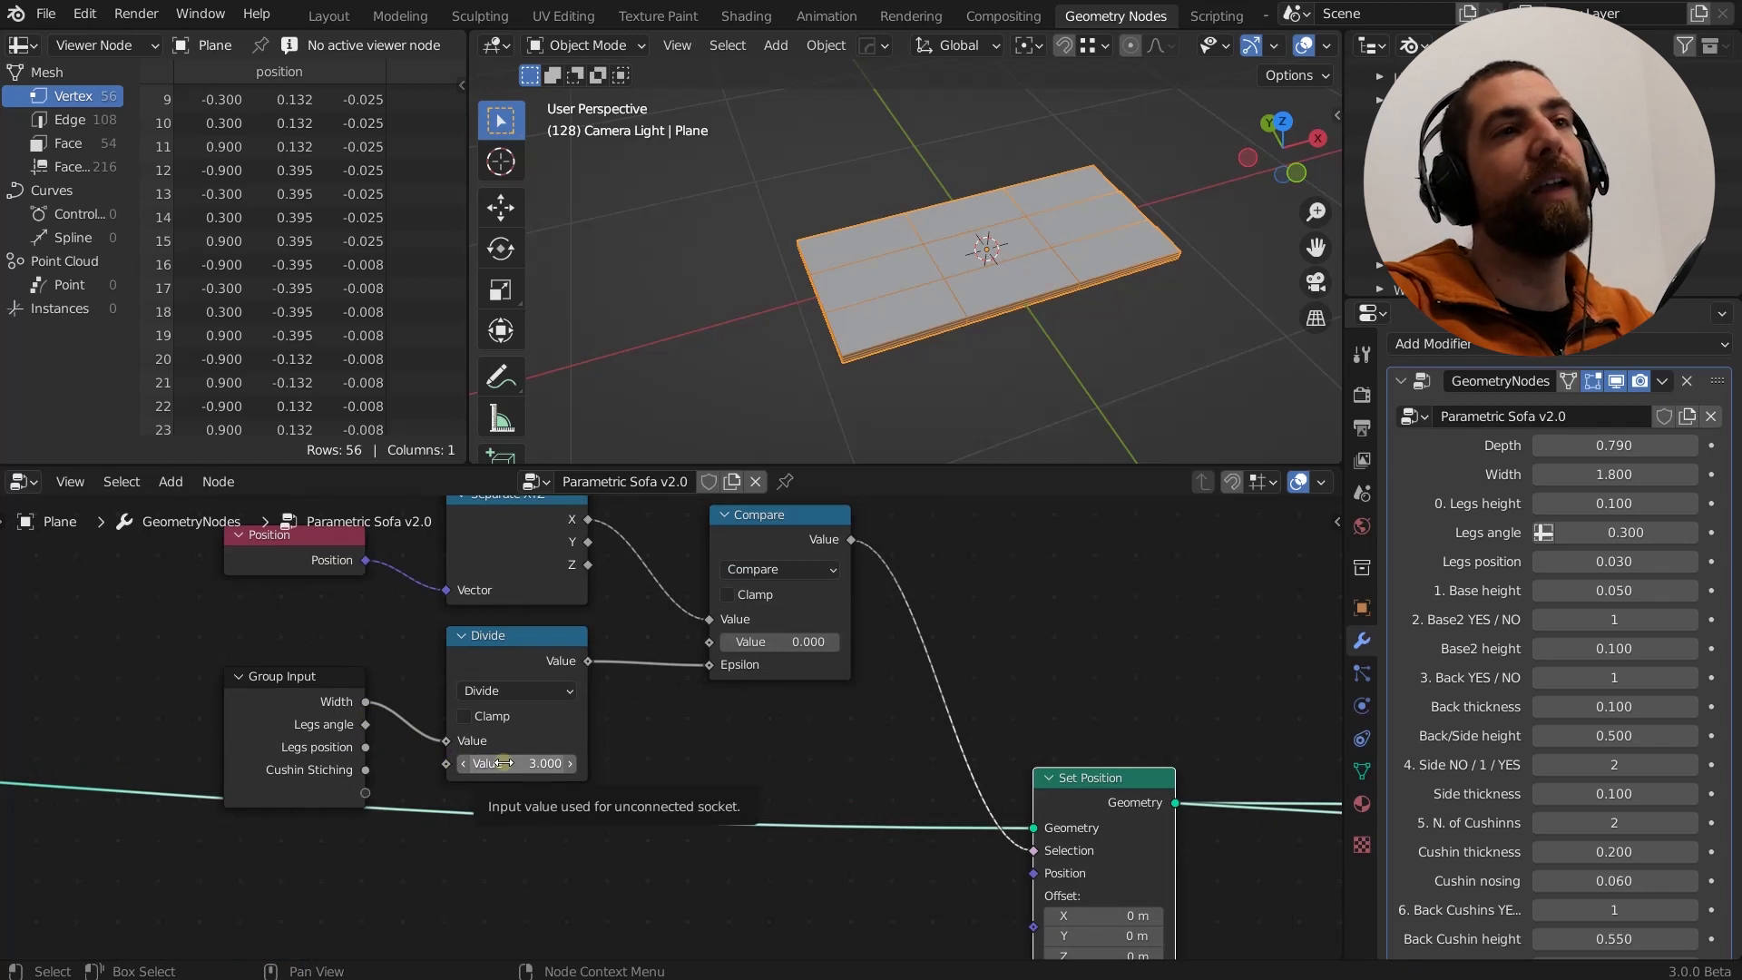
pyautogui.scroll(-1, 680, 726)
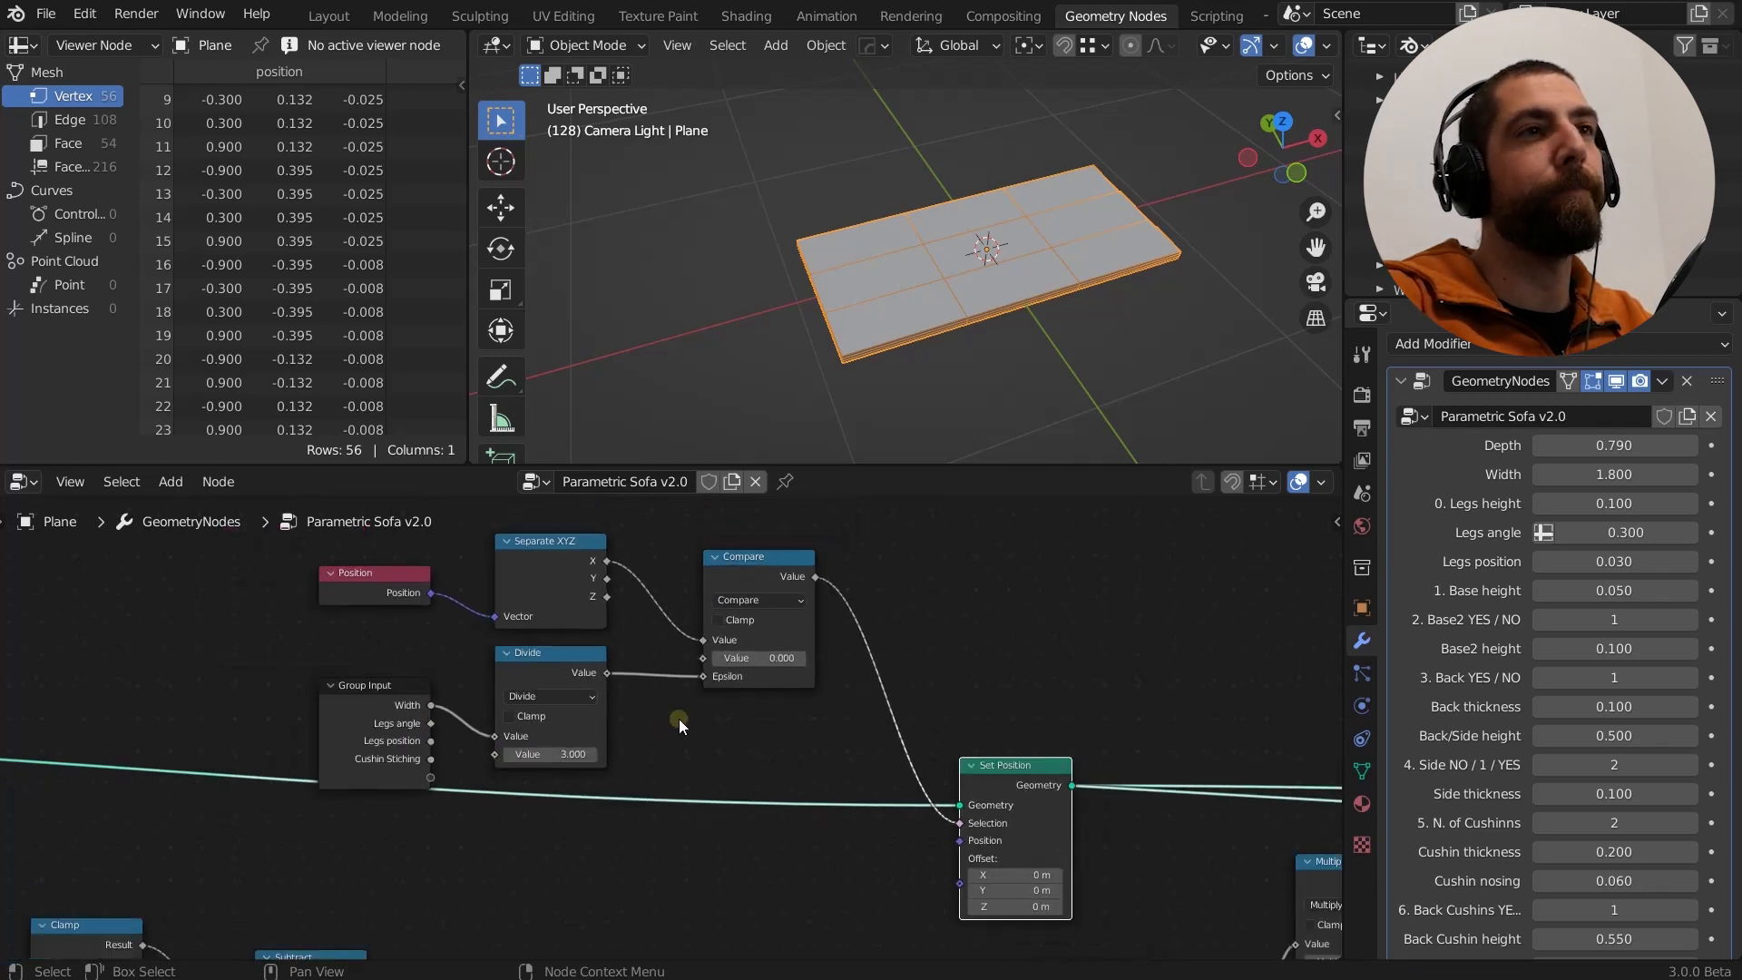
pyautogui.moveTo(678, 719); pyautogui.dragTo(612, 728, button='middle')
pyautogui.scroll(1, 308, 564)
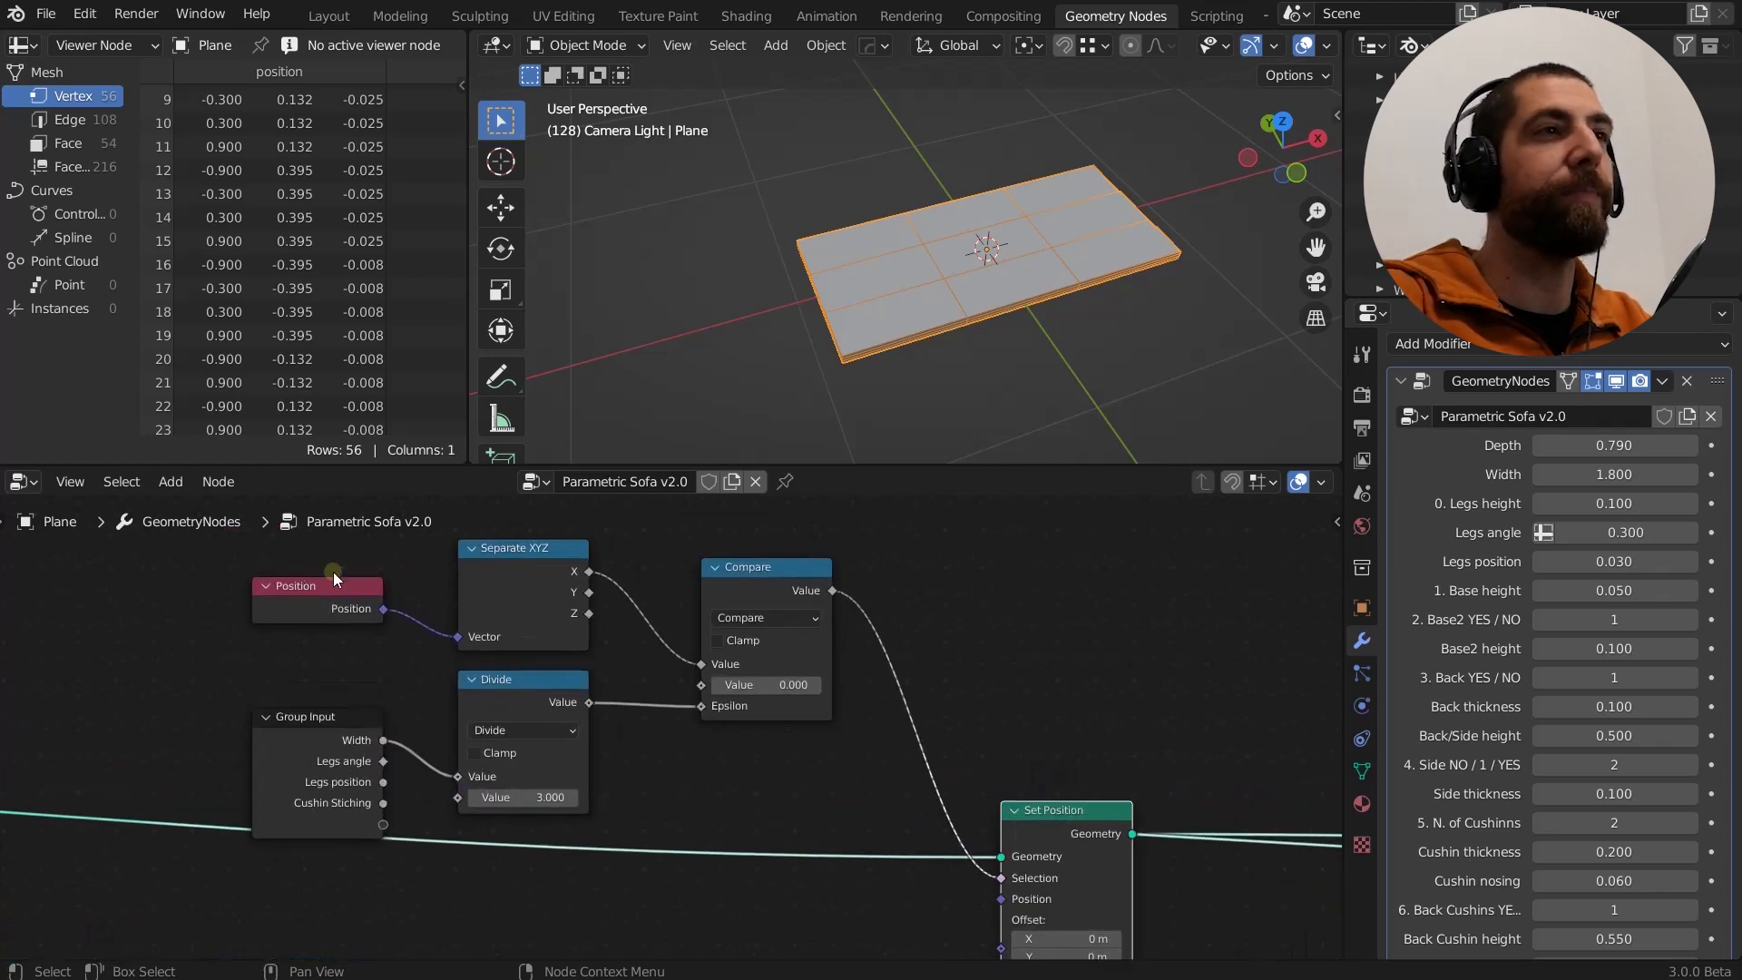
pyautogui.click(340, 582)
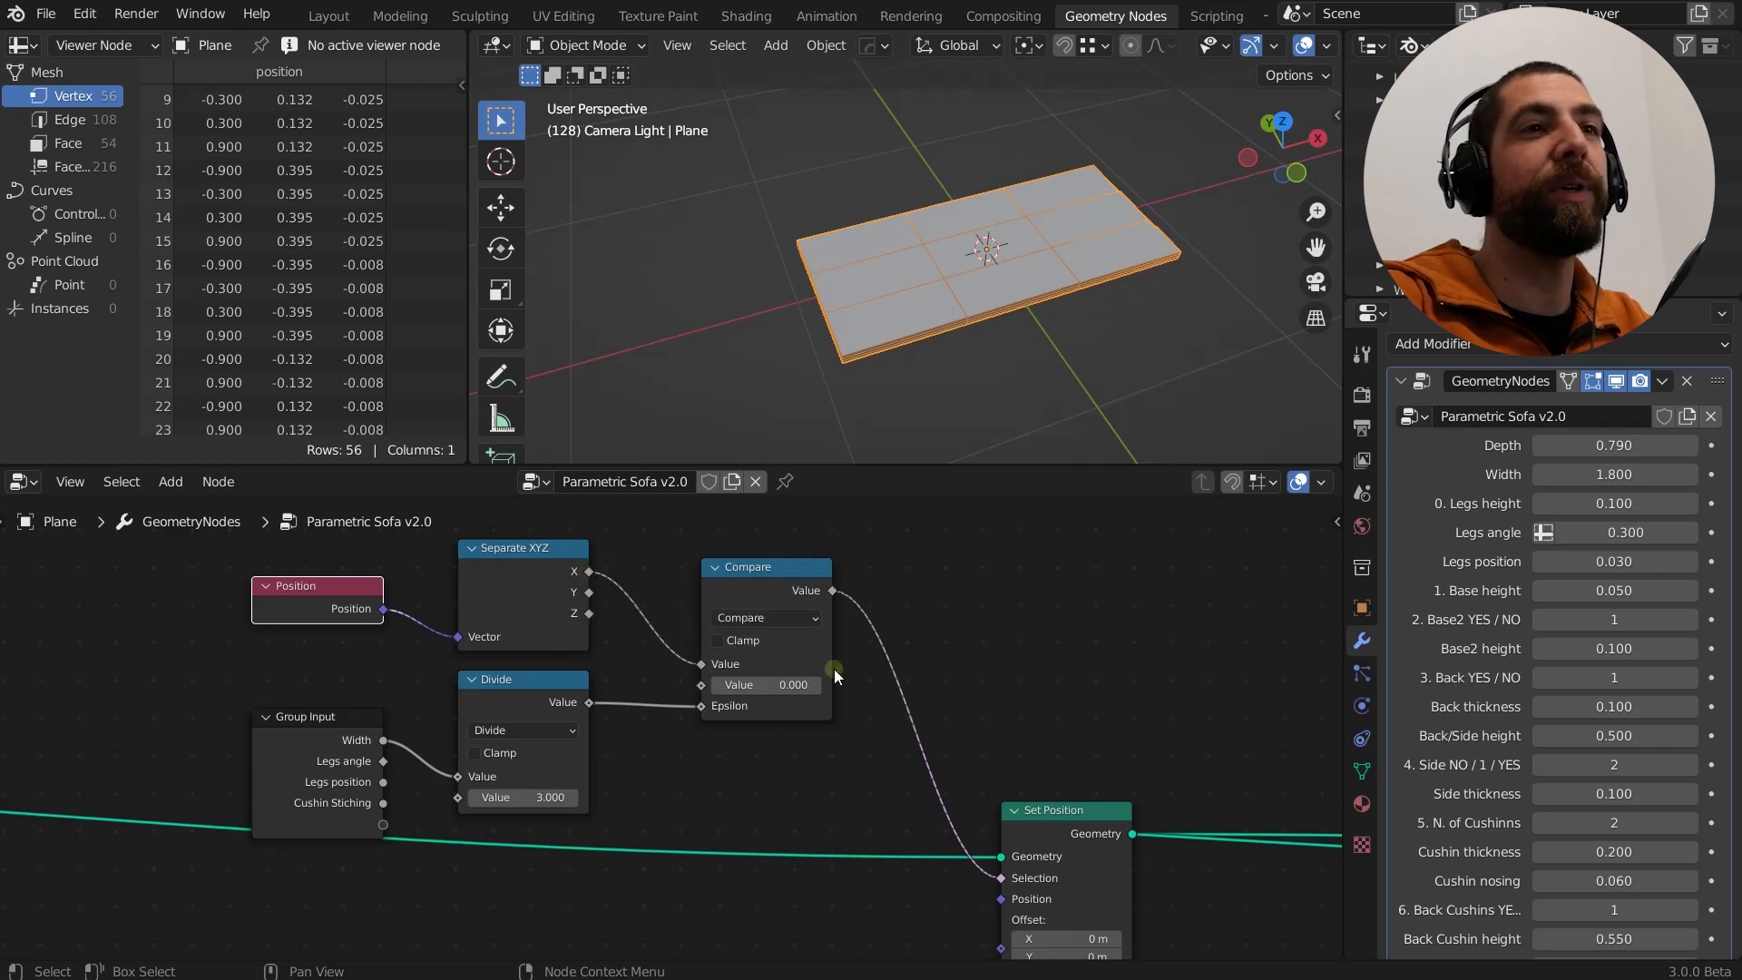
pyautogui.scroll(2, 788, 661)
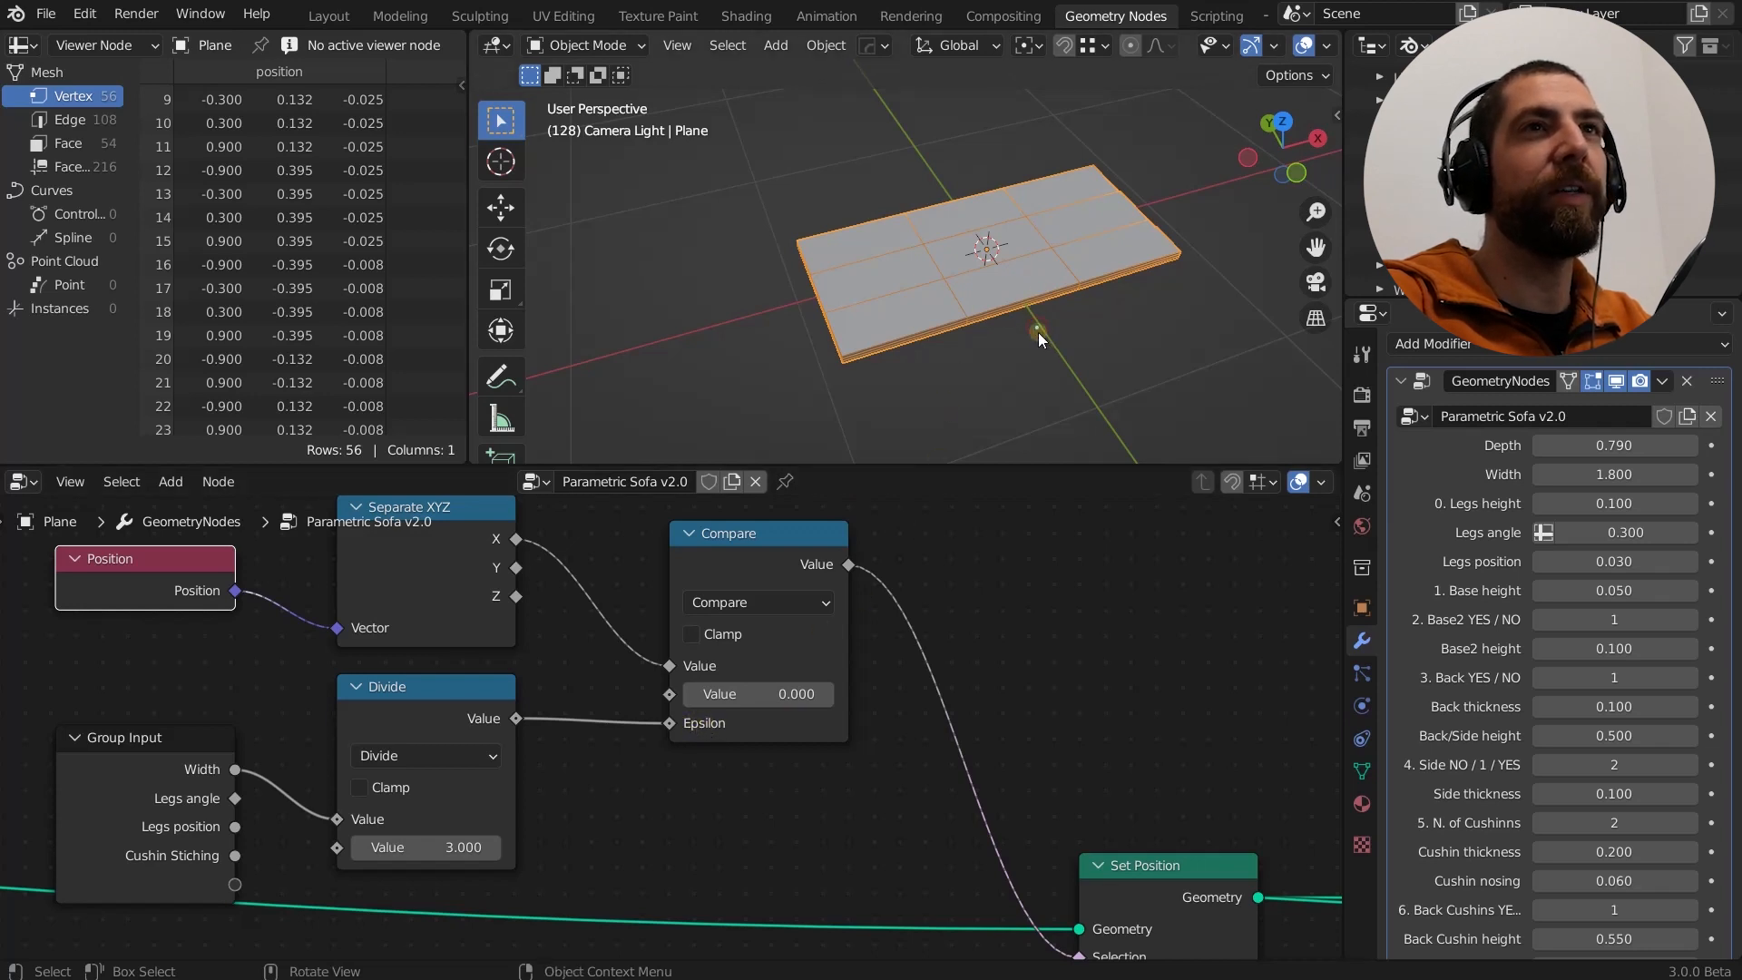
# Illustrate the Compare epsilon range with arrow annotations along the slab's long edge, inspect the Divide value, and erase the arrows.
pyautogui.moveTo(1037, 328)
pyautogui.mouseDown()
pyautogui.moveTo(967, 357)
pyautogui.moveTo(1113, 311)
pyautogui.moveTo(1061, 339)
pyautogui.moveTo(1082, 336)
pyautogui.moveTo(1109, 313)
pyautogui.mouseUp()
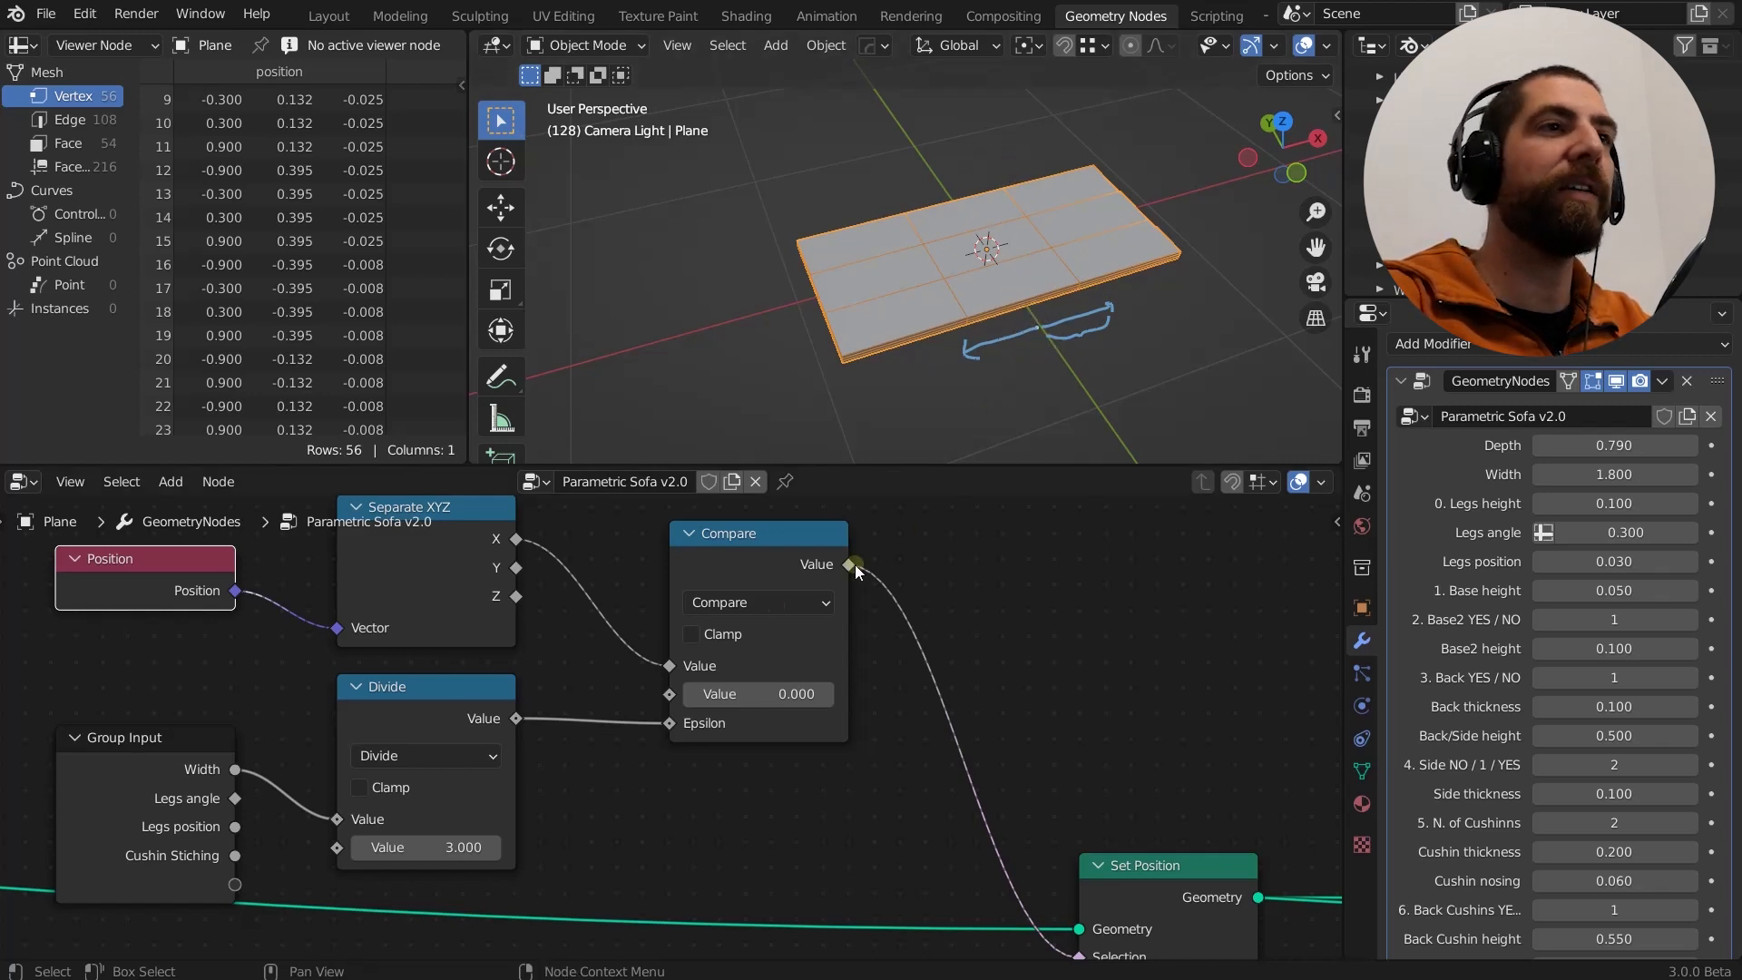
pyautogui.moveTo(553, 815); pyautogui.dragTo(539, 726, button='middle')
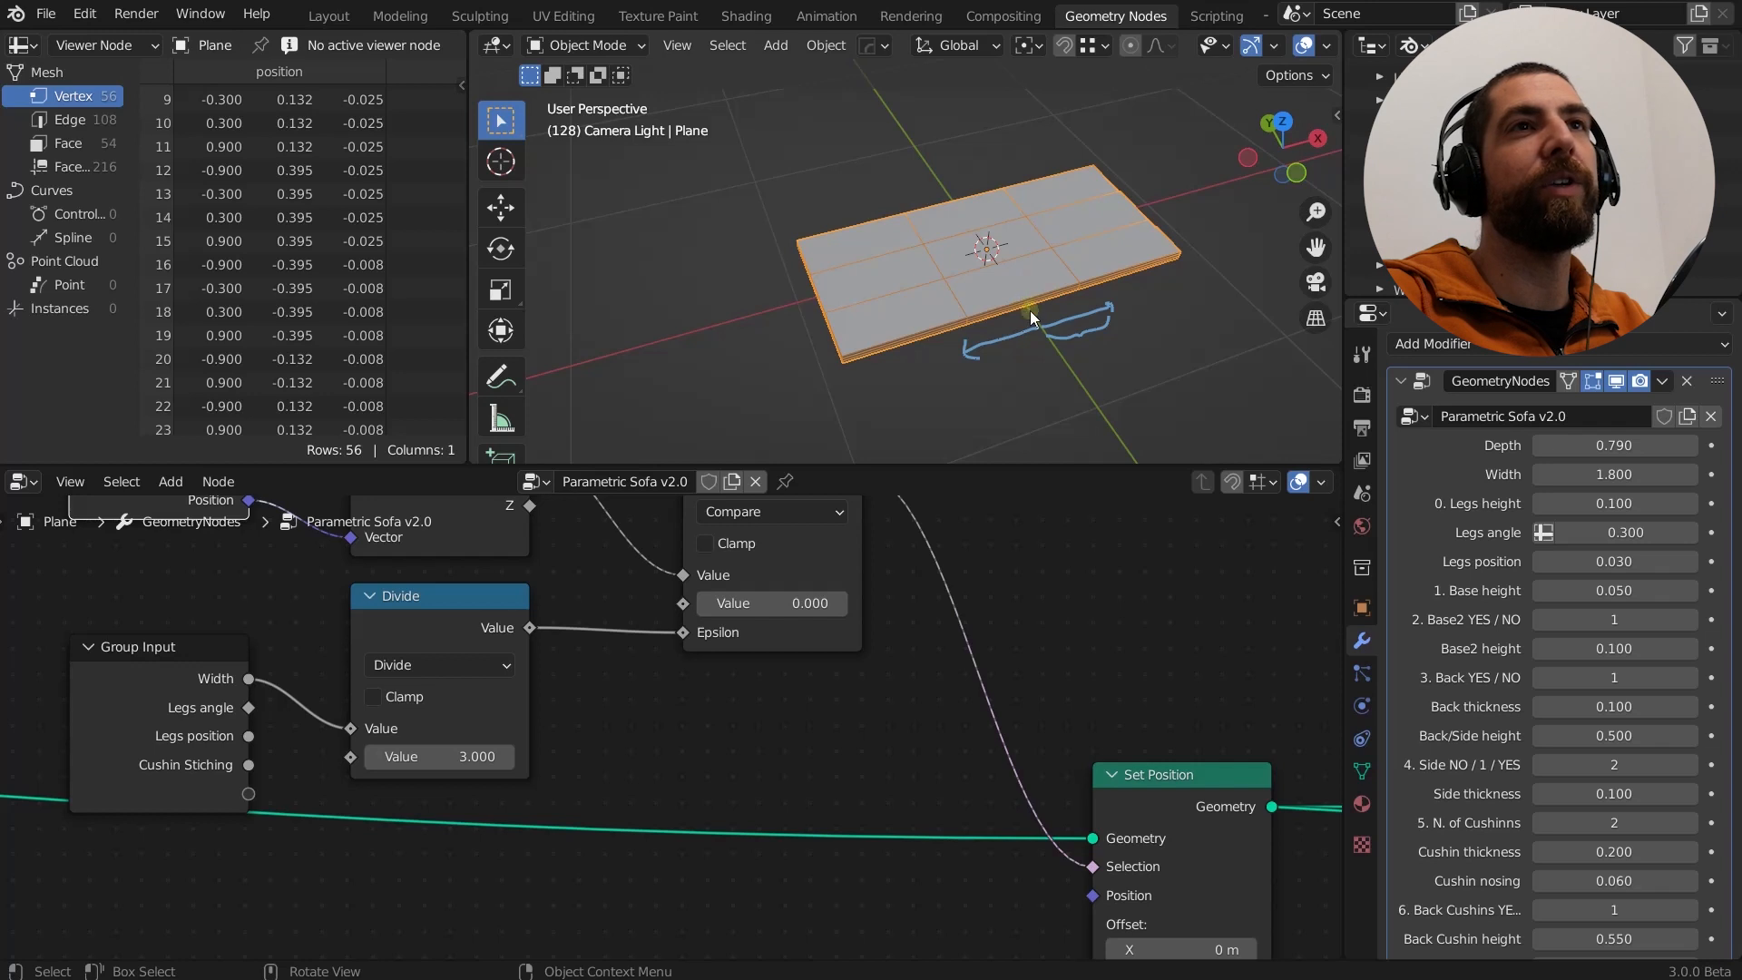
pyautogui.moveTo(1045, 332)
pyautogui.mouseDown()
pyautogui.moveTo(908, 364)
pyautogui.moveTo(962, 373)
pyautogui.mouseUp()
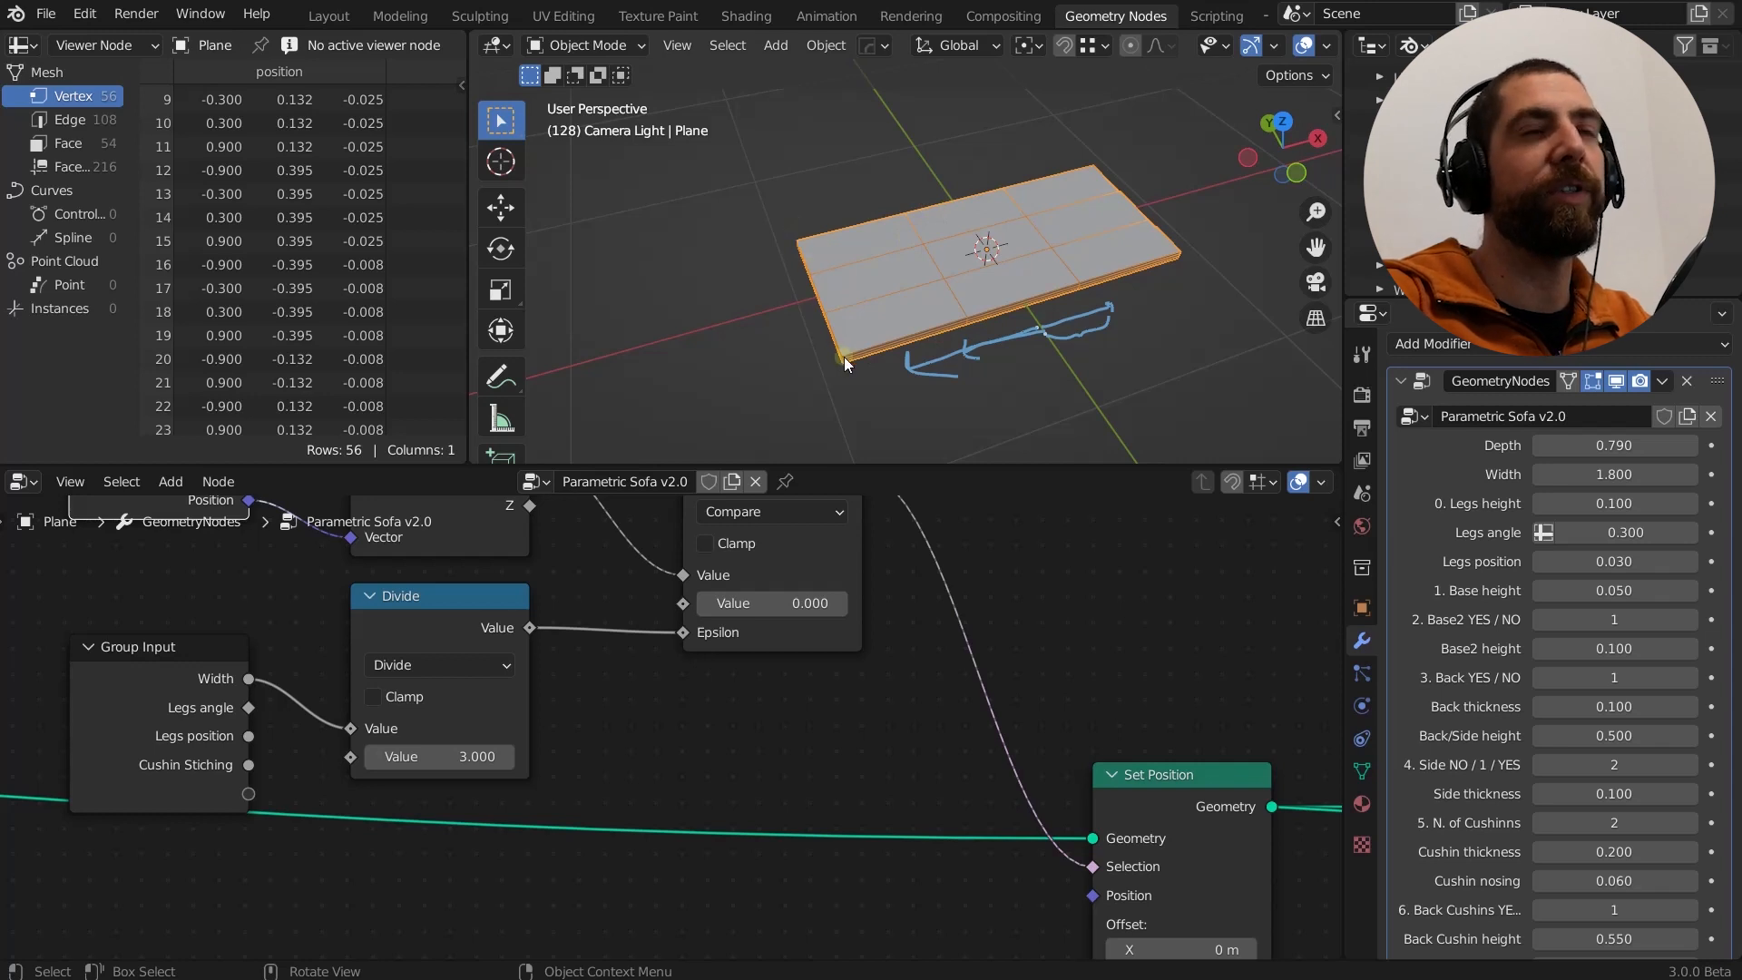
pyautogui.click(484, 755)
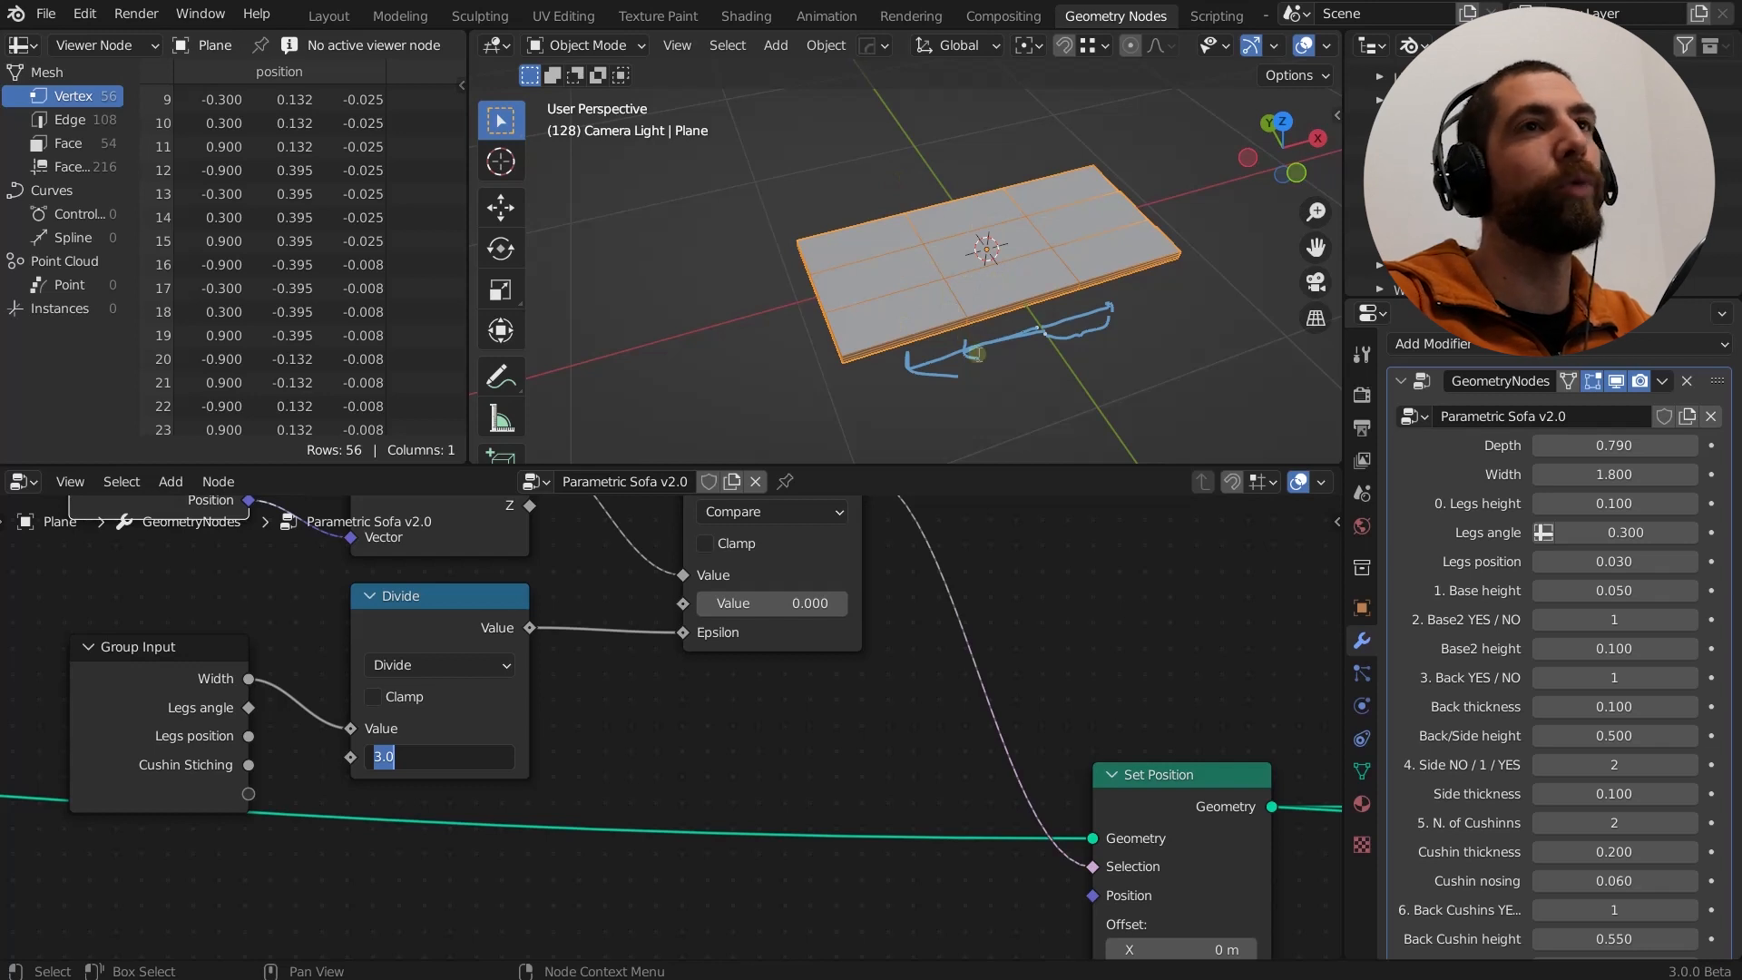
pyautogui.click(982, 427)
pyautogui.moveTo(1021, 345); pyautogui.dragTo(880, 392)
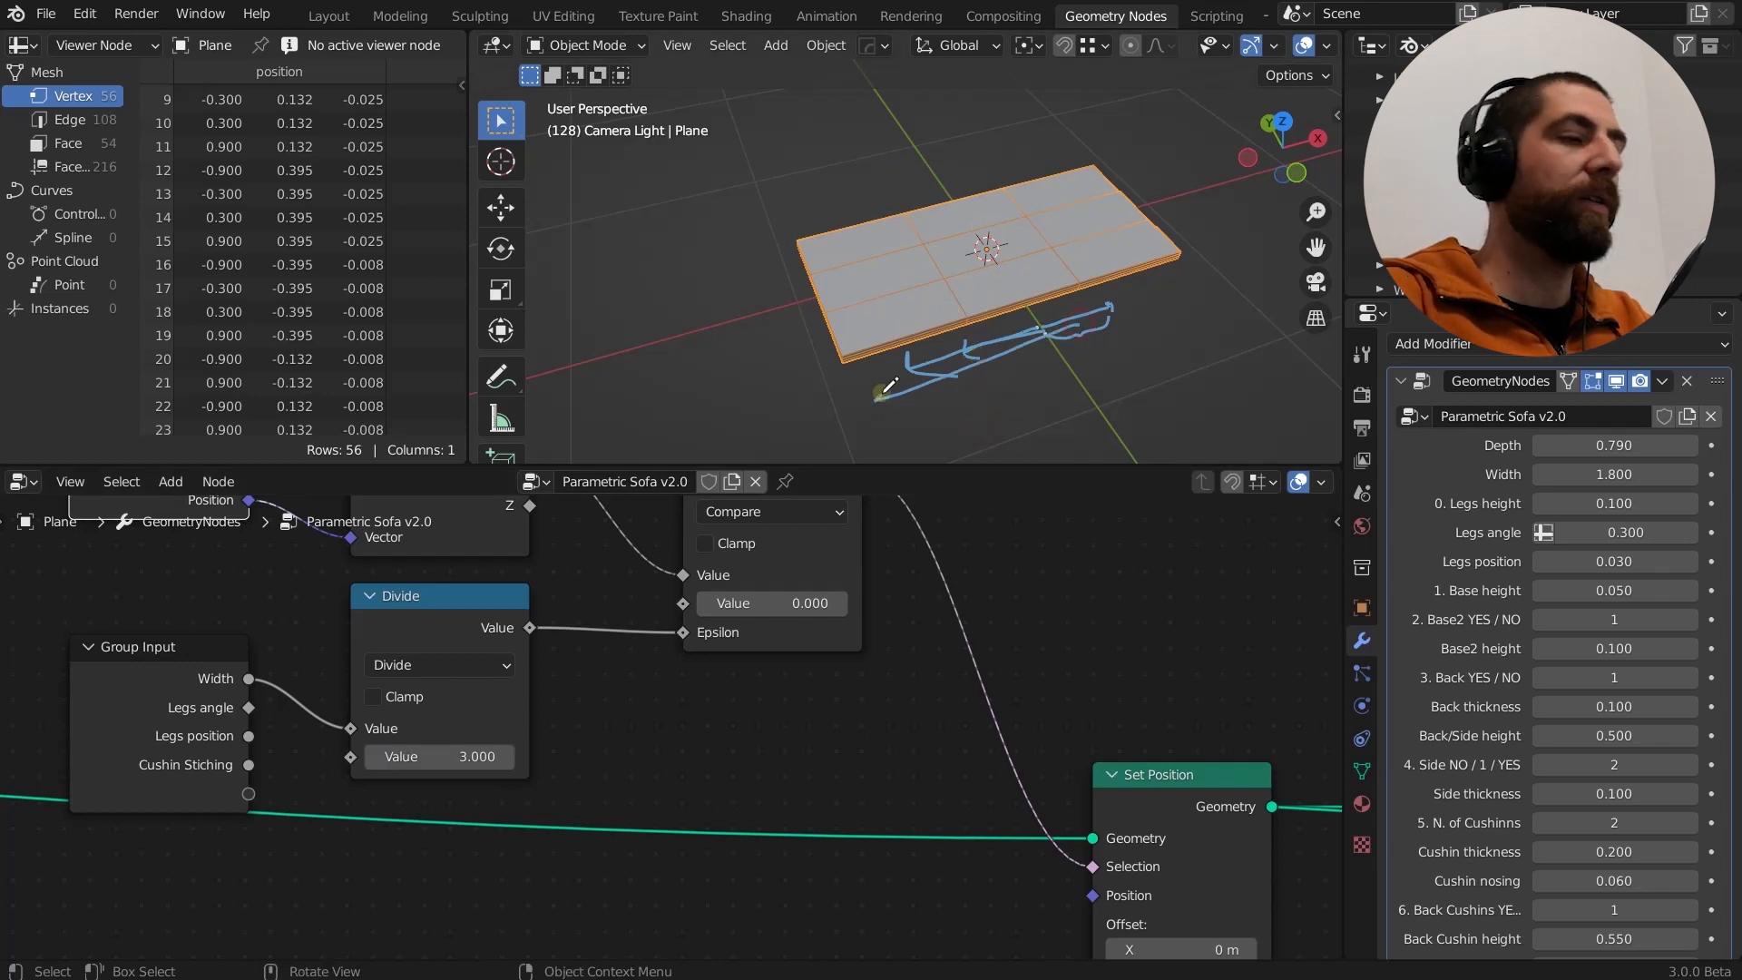
pyautogui.moveTo(882, 394); pyautogui.dragTo(1089, 324, button='right')
pyautogui.scroll(-4, 797, 246)
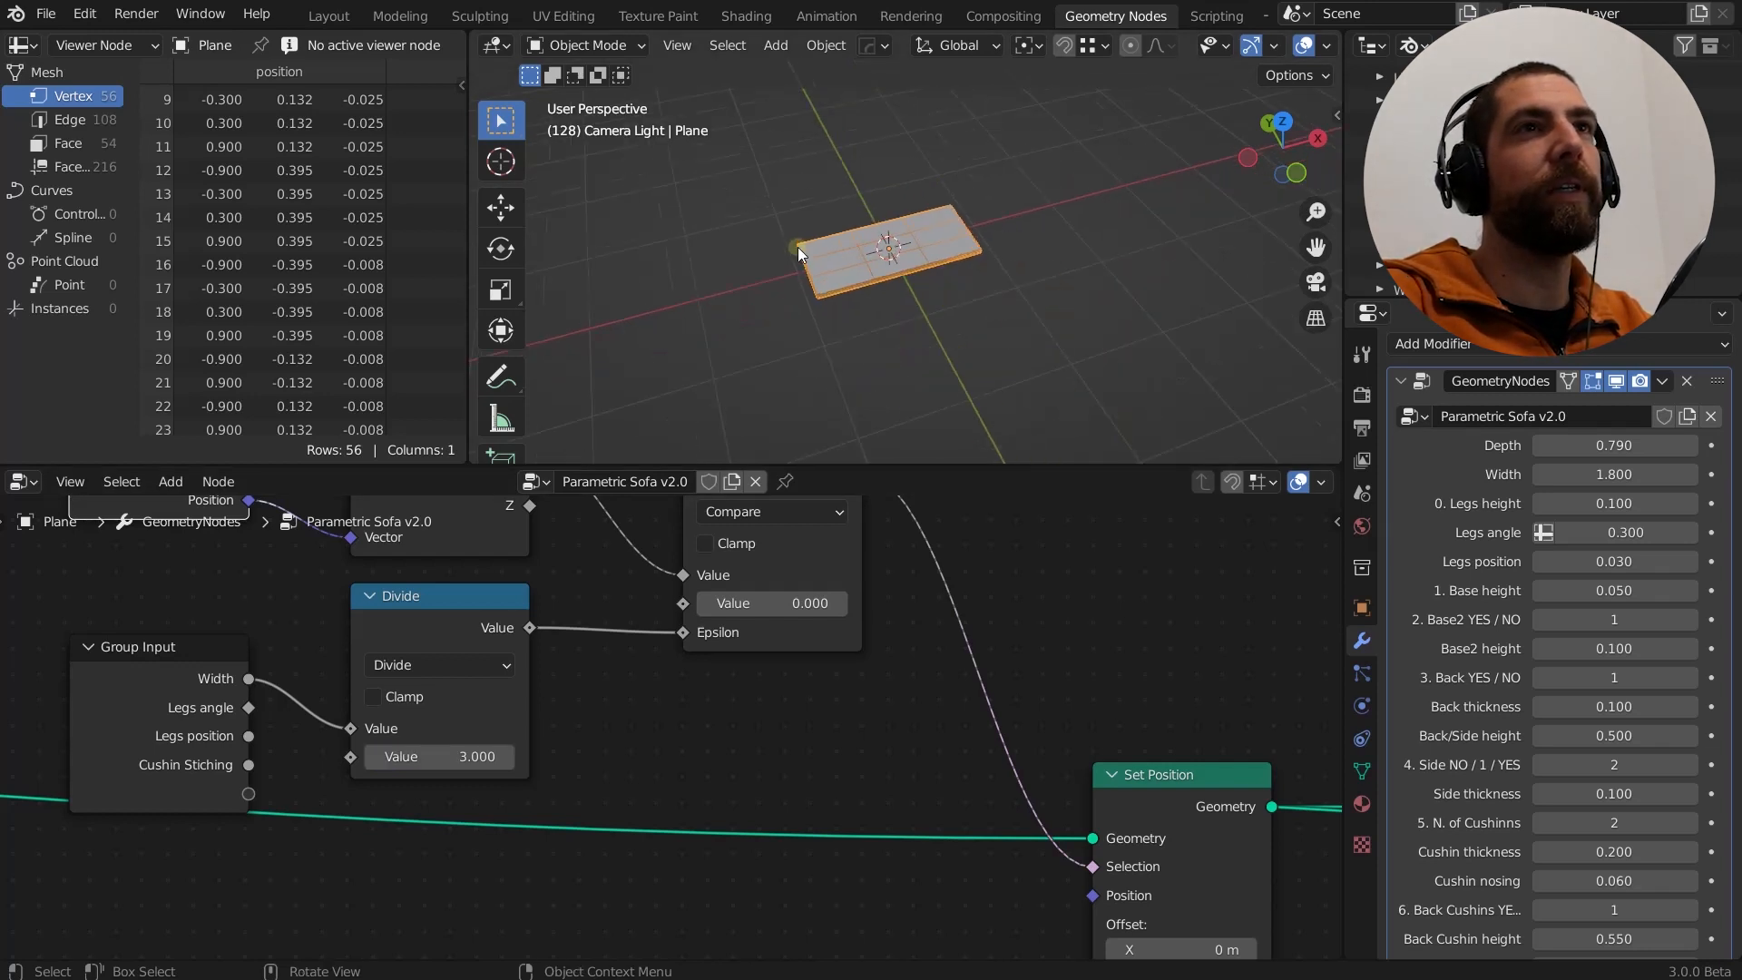
pyautogui.scroll(3, 908, 254)
pyautogui.scroll(2, 798, 193)
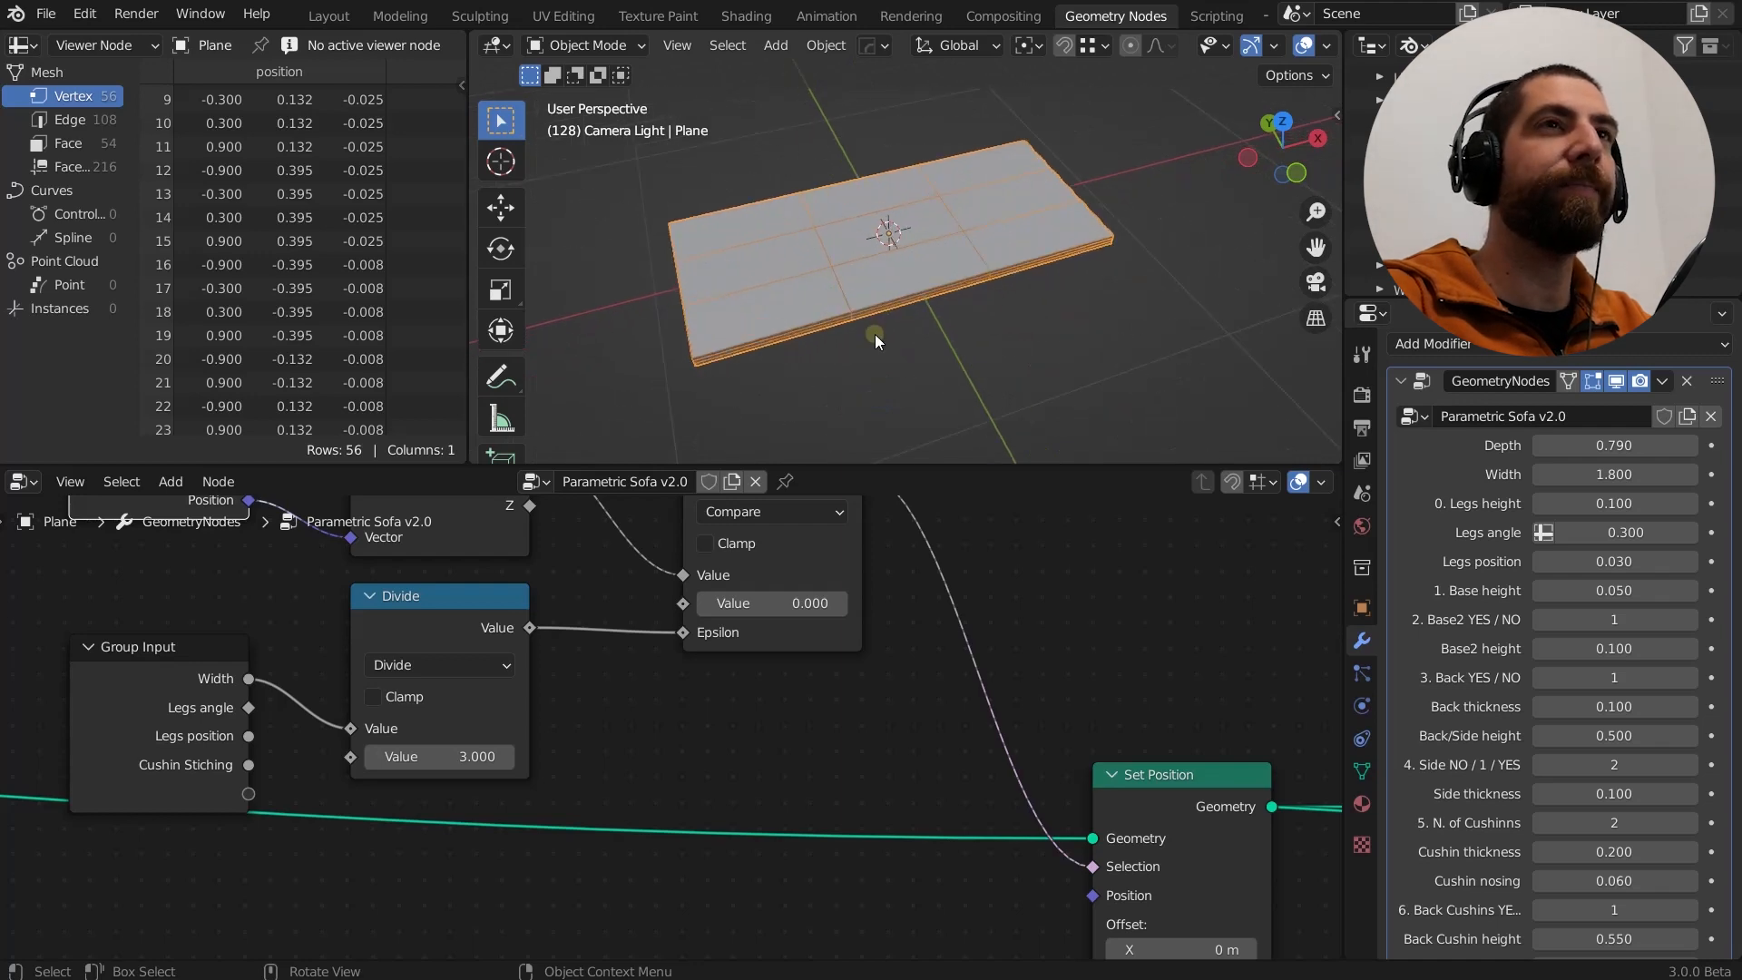
# Reconnect the Combine XYZ vector to the first Set Position node's Position input.
pyautogui.scroll(-3, 832, 719)
pyautogui.moveTo(609, 869); pyautogui.dragTo(463, 625, button='middle')
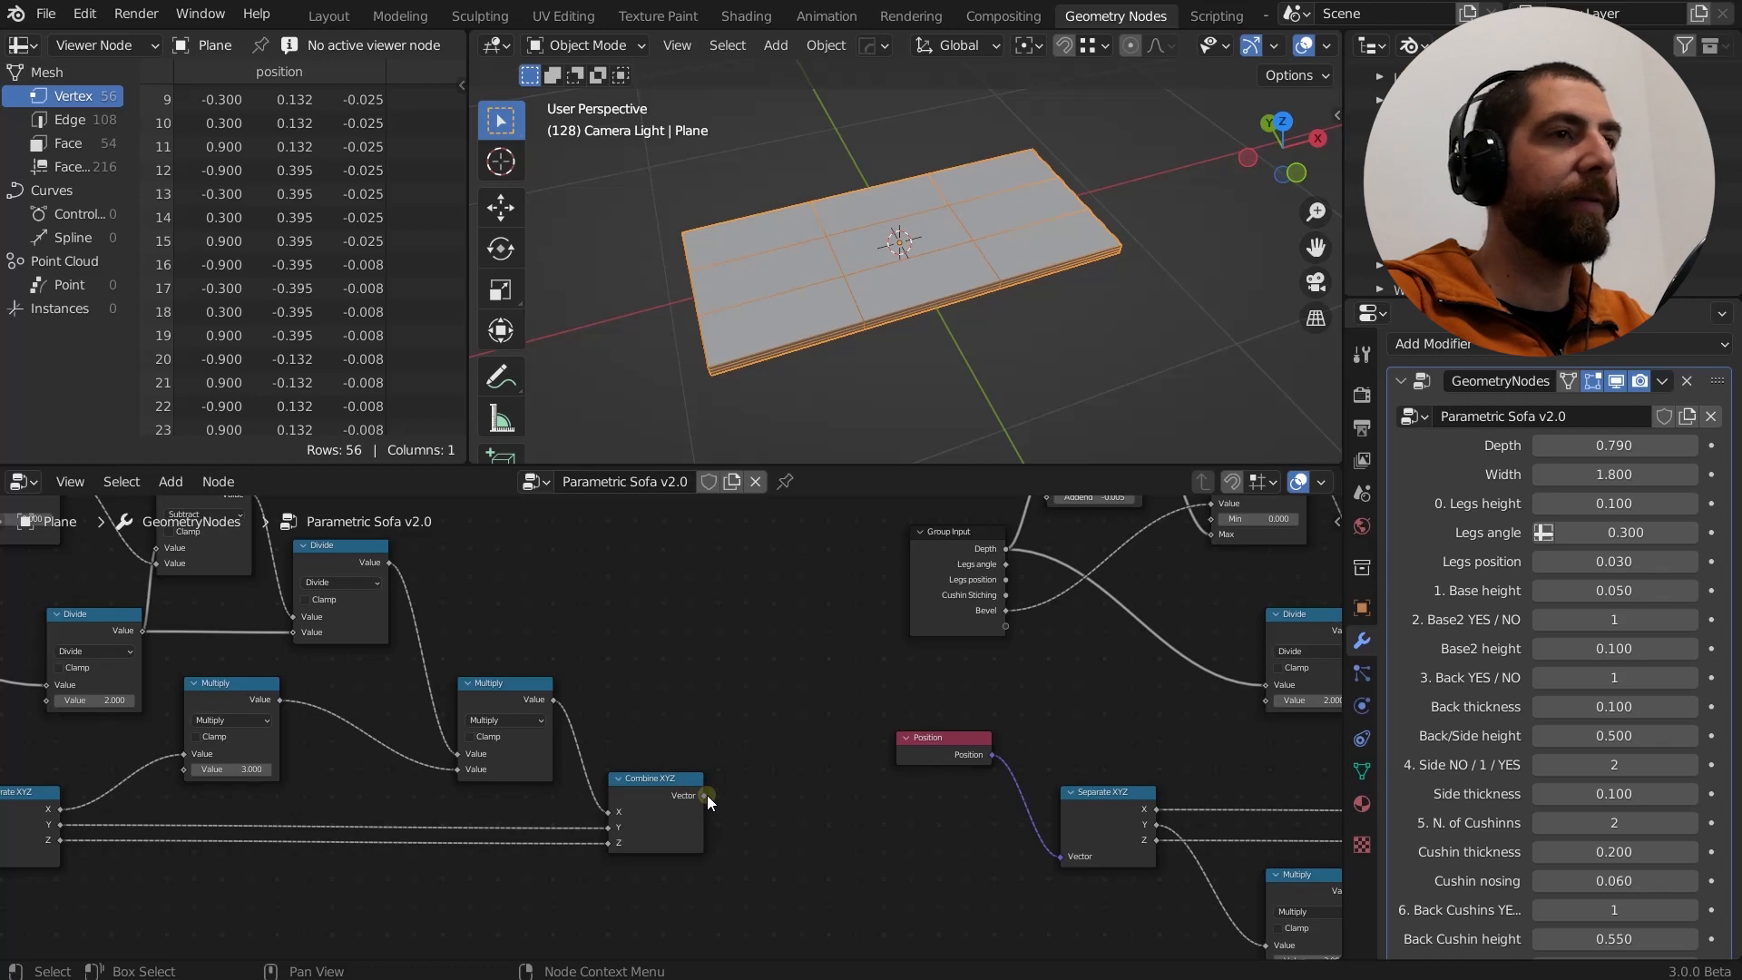
pyautogui.keyDown('alt'); pyautogui.moveTo(653, 800); pyautogui.dragTo(720, 607, button='right'); pyautogui.keyUp('alt')
pyautogui.scroll(-3, 762, 599)
pyautogui.moveTo(759, 606); pyautogui.dragTo(661, 803, button='middle')
pyautogui.keyDown('alt'); pyautogui.moveTo(661, 802); pyautogui.dragTo(717, 590, button='right'); pyautogui.keyUp('alt')
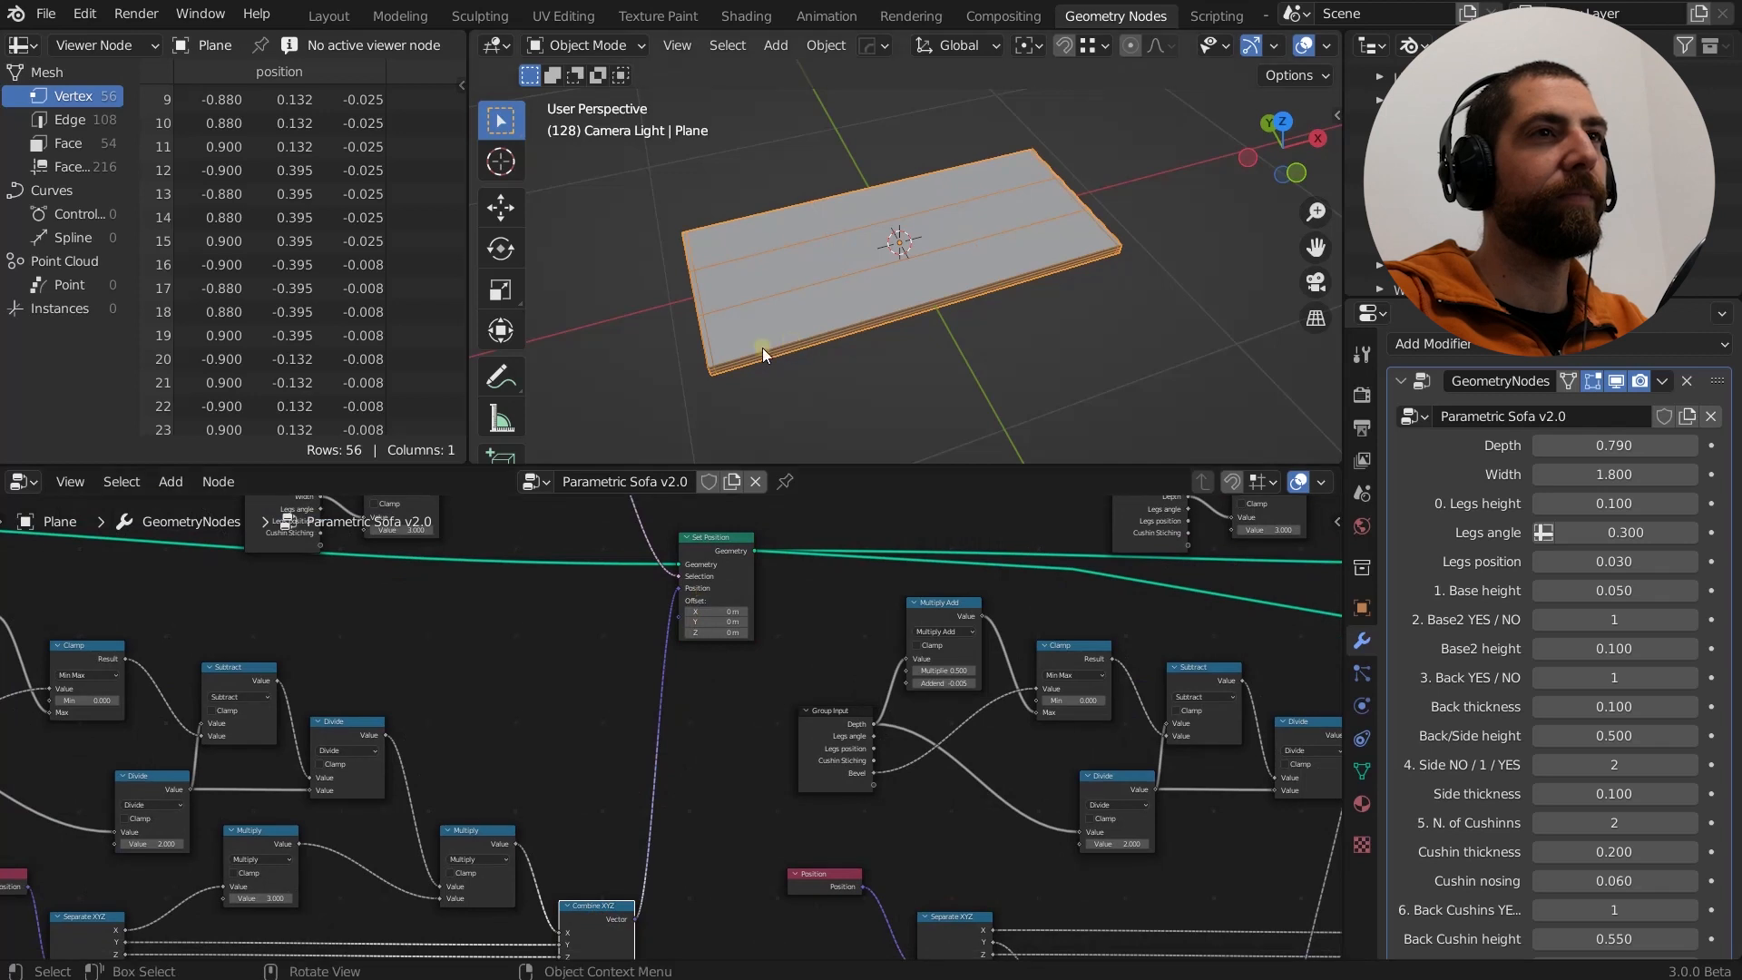
# Mark the narrow gap between the shifted edge loop and the slab's near short end with a freehand bracket and question mark.
pyautogui.scroll(5, 684, 357)
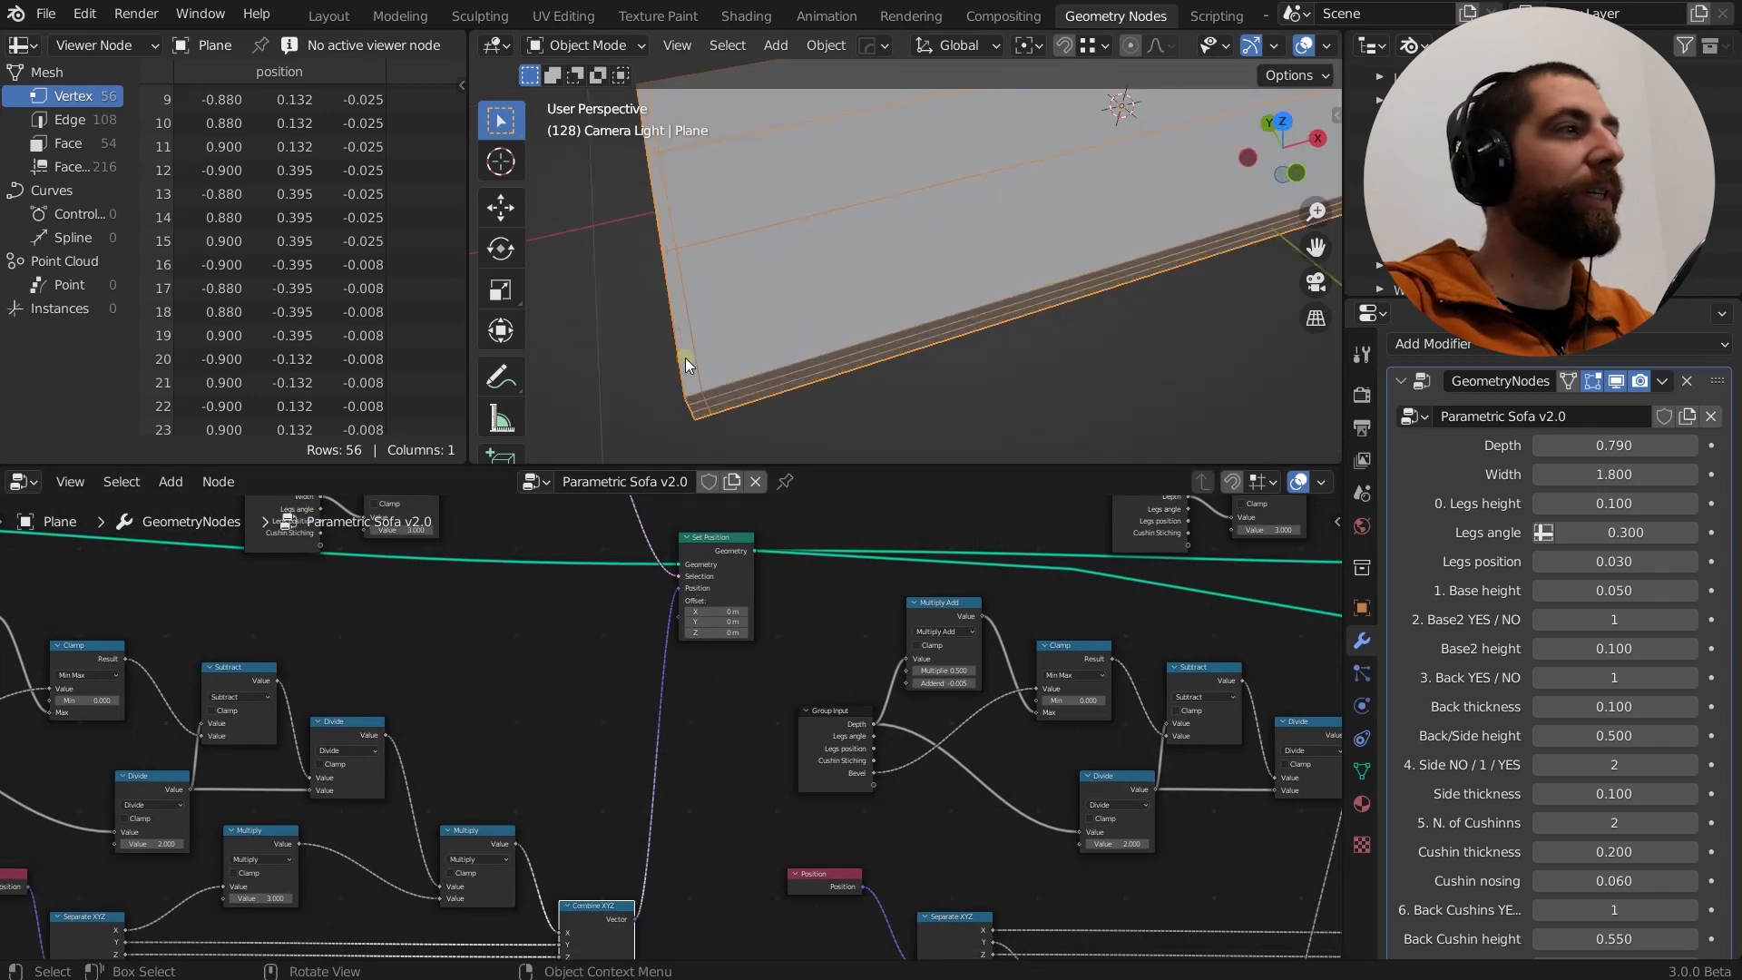
pyautogui.press('d')
pyautogui.rightClick(694, 334)
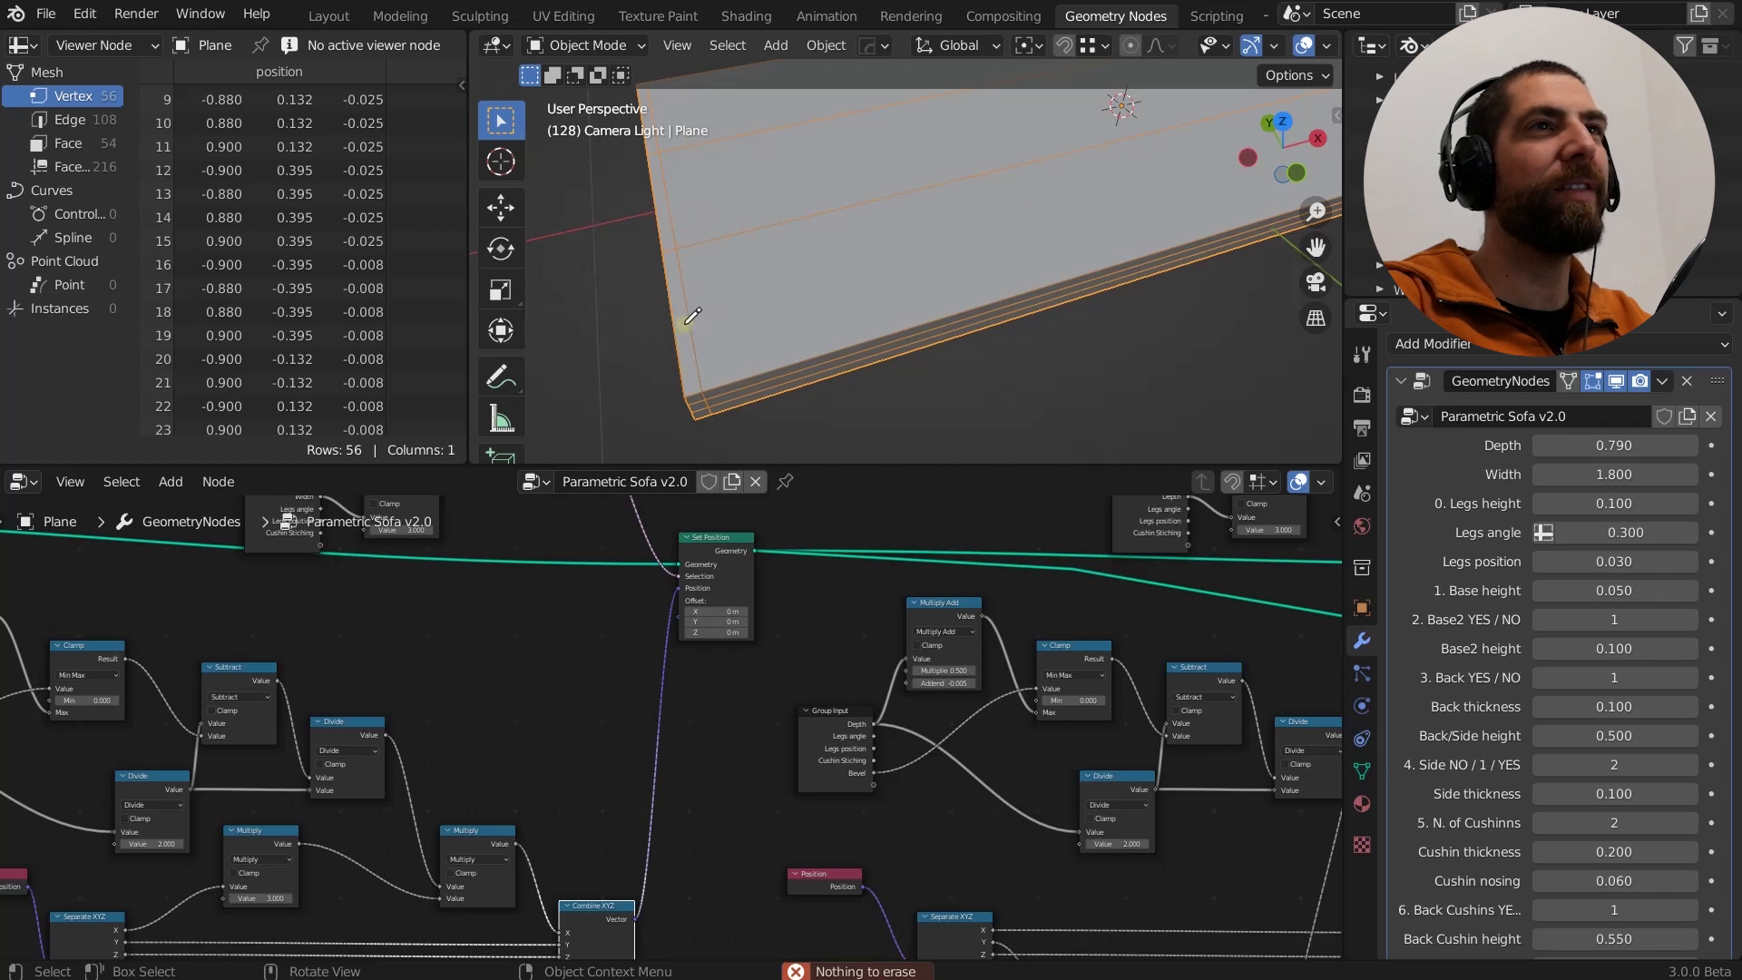
pyautogui.press('d')
pyautogui.moveTo(676, 314)
pyautogui.mouseDown()
pyautogui.moveTo(677, 342)
pyautogui.moveTo(693, 341)
pyautogui.mouseUp()
pyautogui.moveTo(697, 275); pyautogui.dragTo(707, 302)
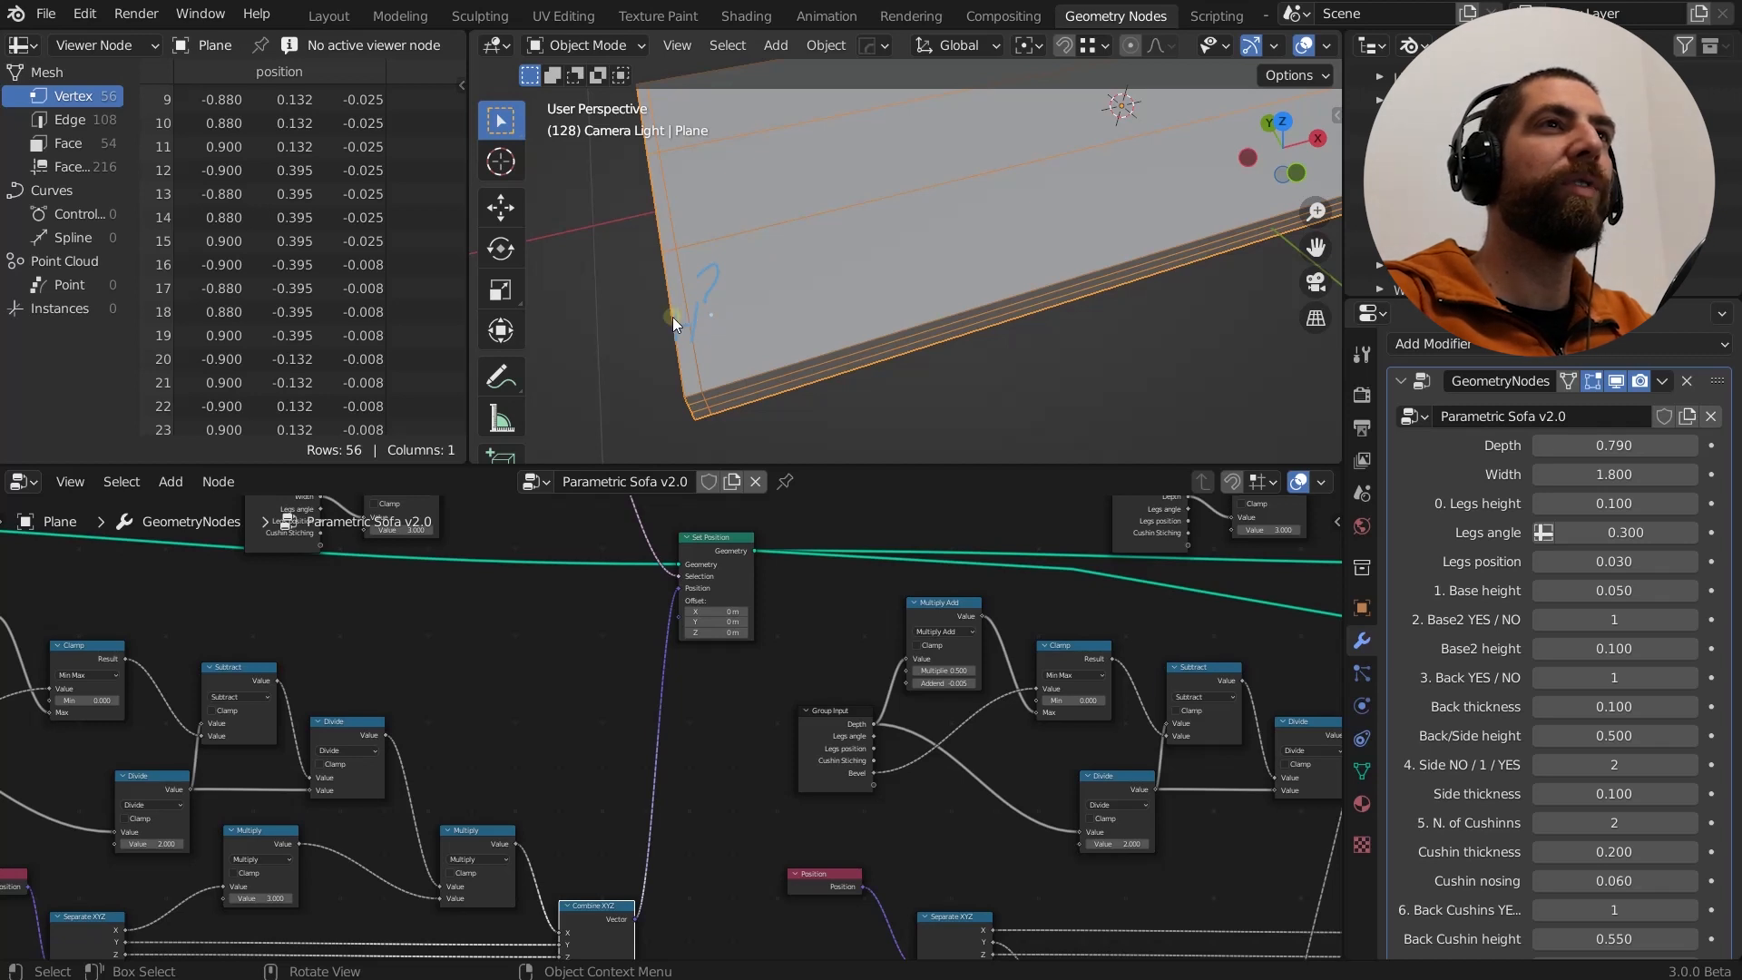
# Examine the math nodes that turn Width, Bevel and the X position into the Combine XYZ vector for the first Set Position node.
pyautogui.scroll(-5, 787, 279)
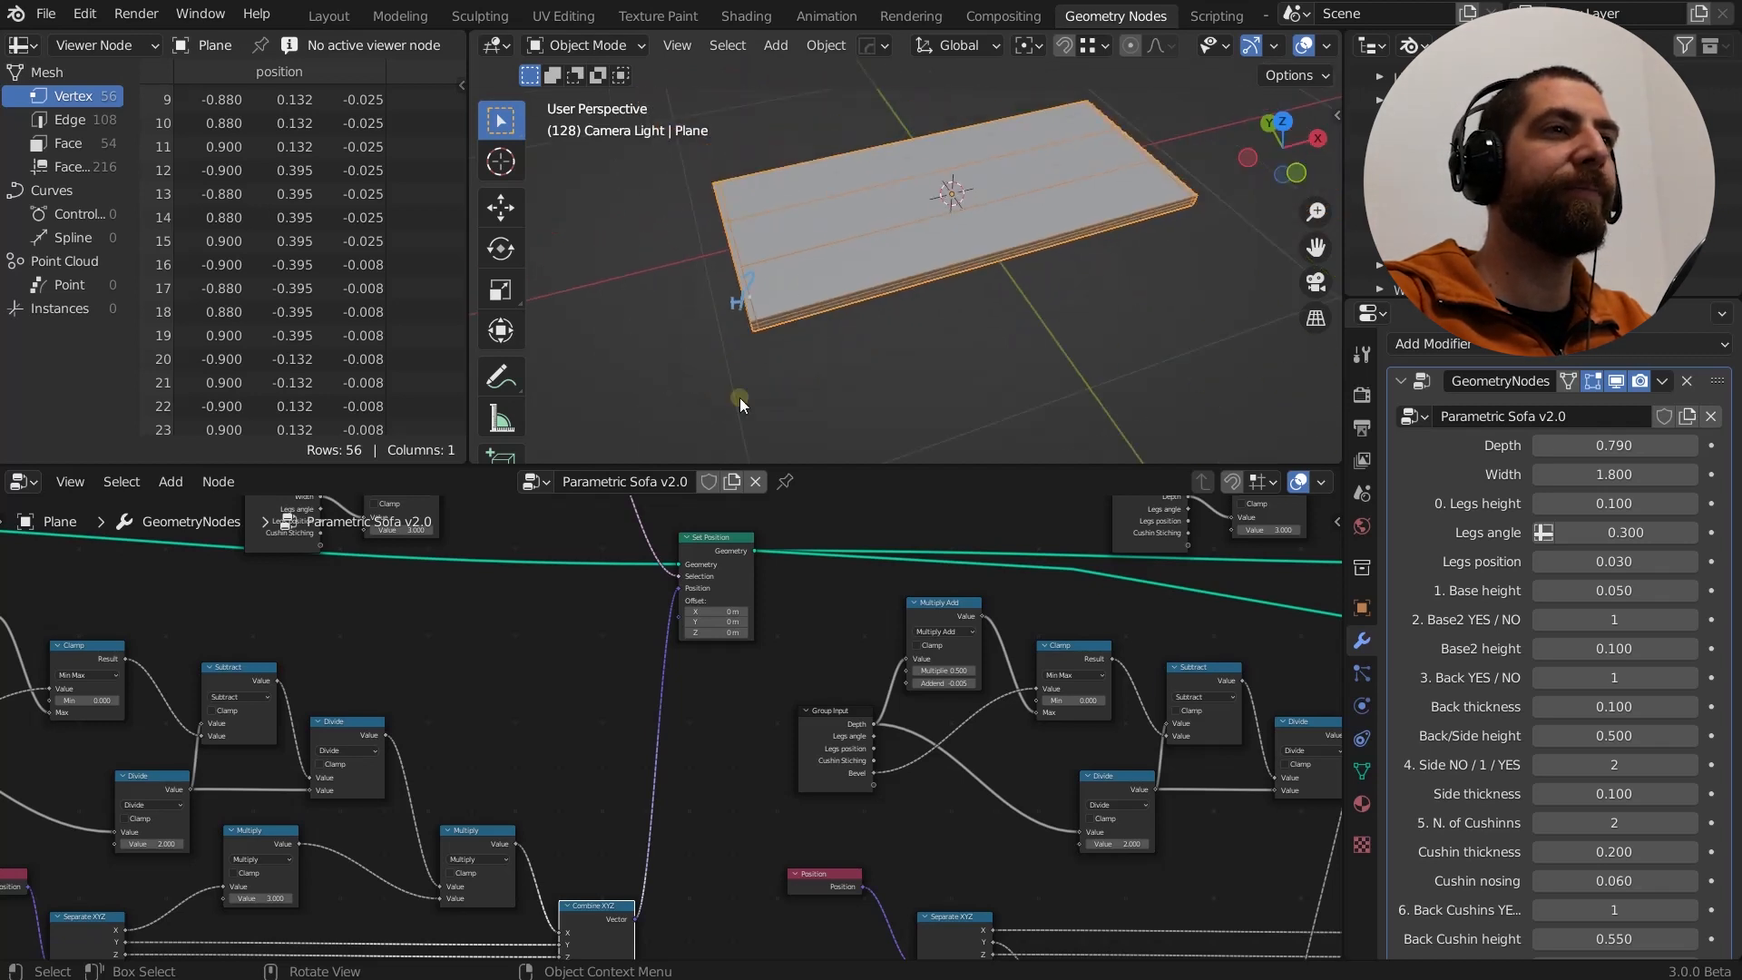
pyautogui.moveTo(501, 713); pyautogui.dragTo(640, 663, button='middle')
pyautogui.scroll(-5, 641, 663)
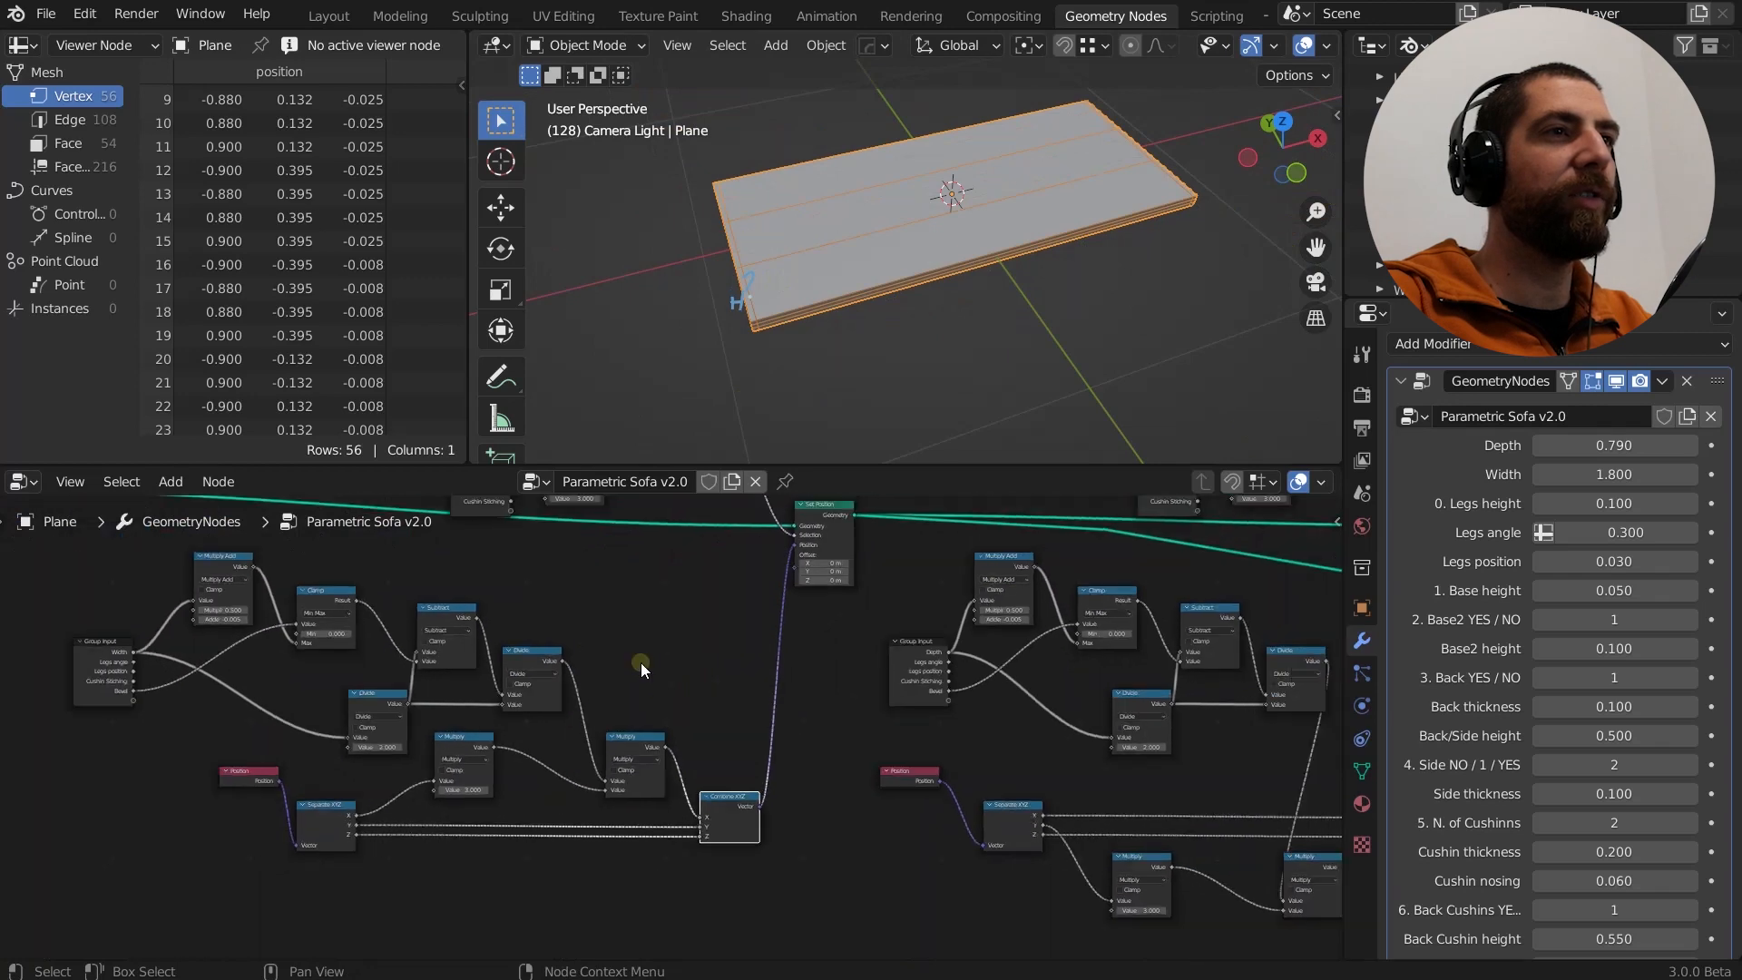
pyautogui.moveTo(429, 700); pyautogui.dragTo(716, 750, button='middle')
pyautogui.scroll(5, 463, 774)
pyautogui.scroll(1, 873, 770)
pyautogui.moveTo(841, 769); pyautogui.dragTo(857, 797, button='middle')
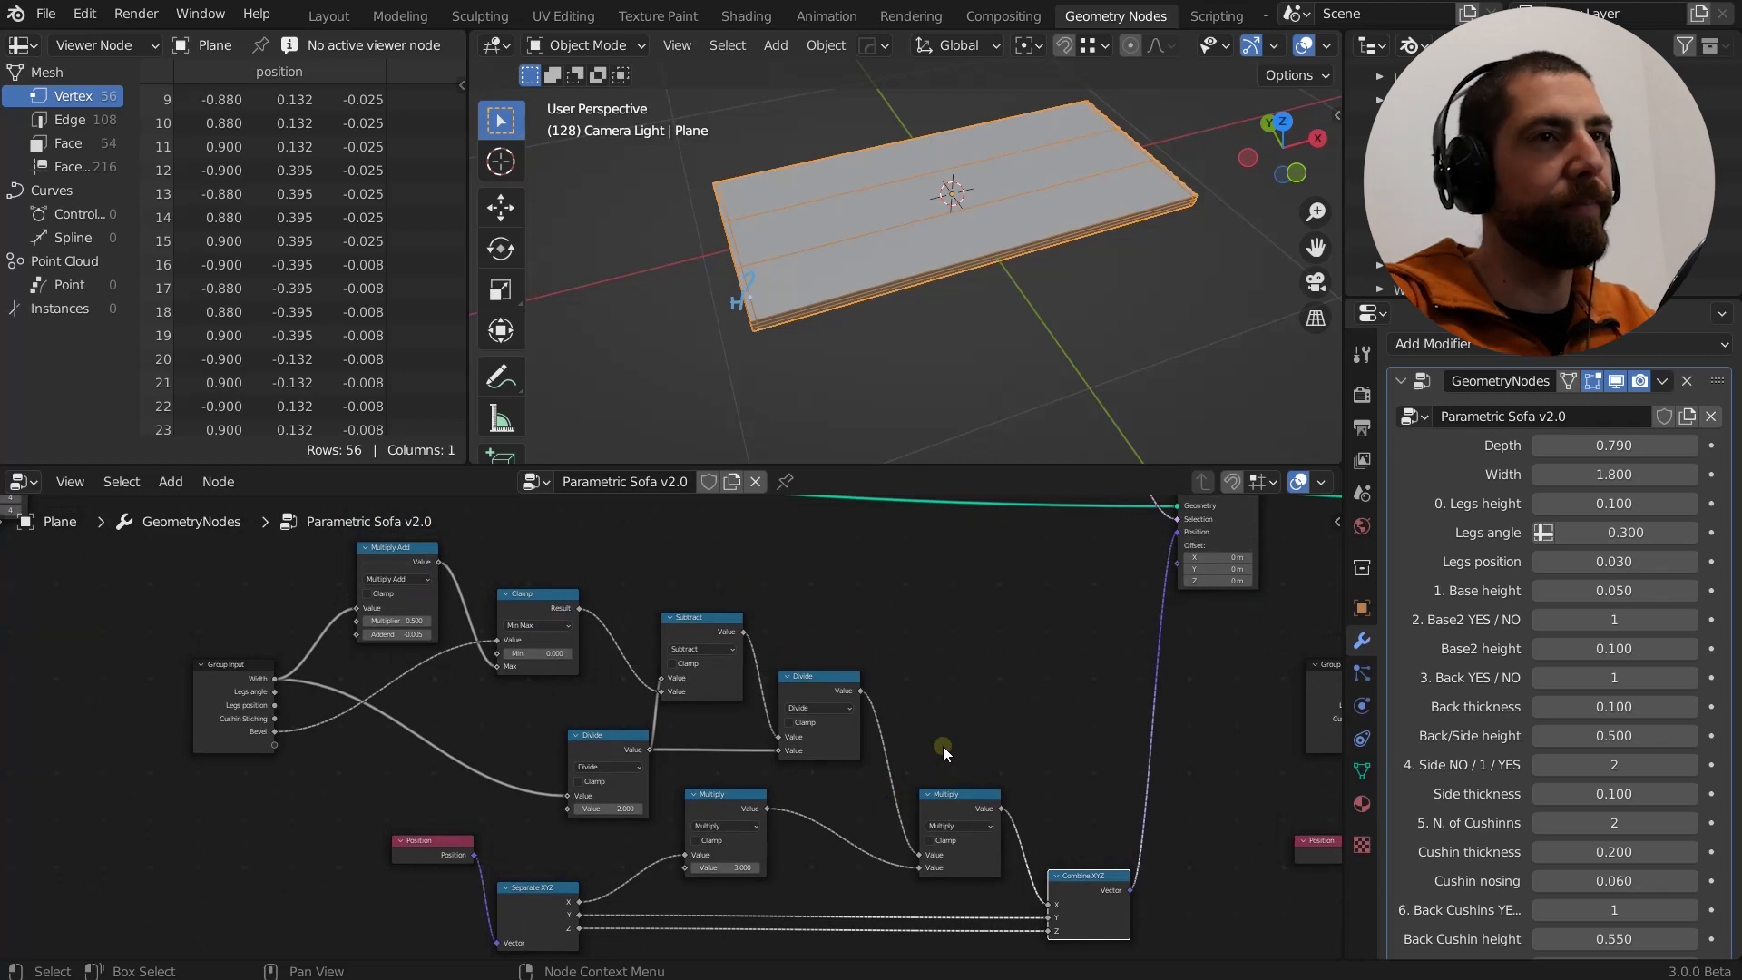
pyautogui.moveTo(943, 746); pyautogui.dragTo(936, 736, button='middle')
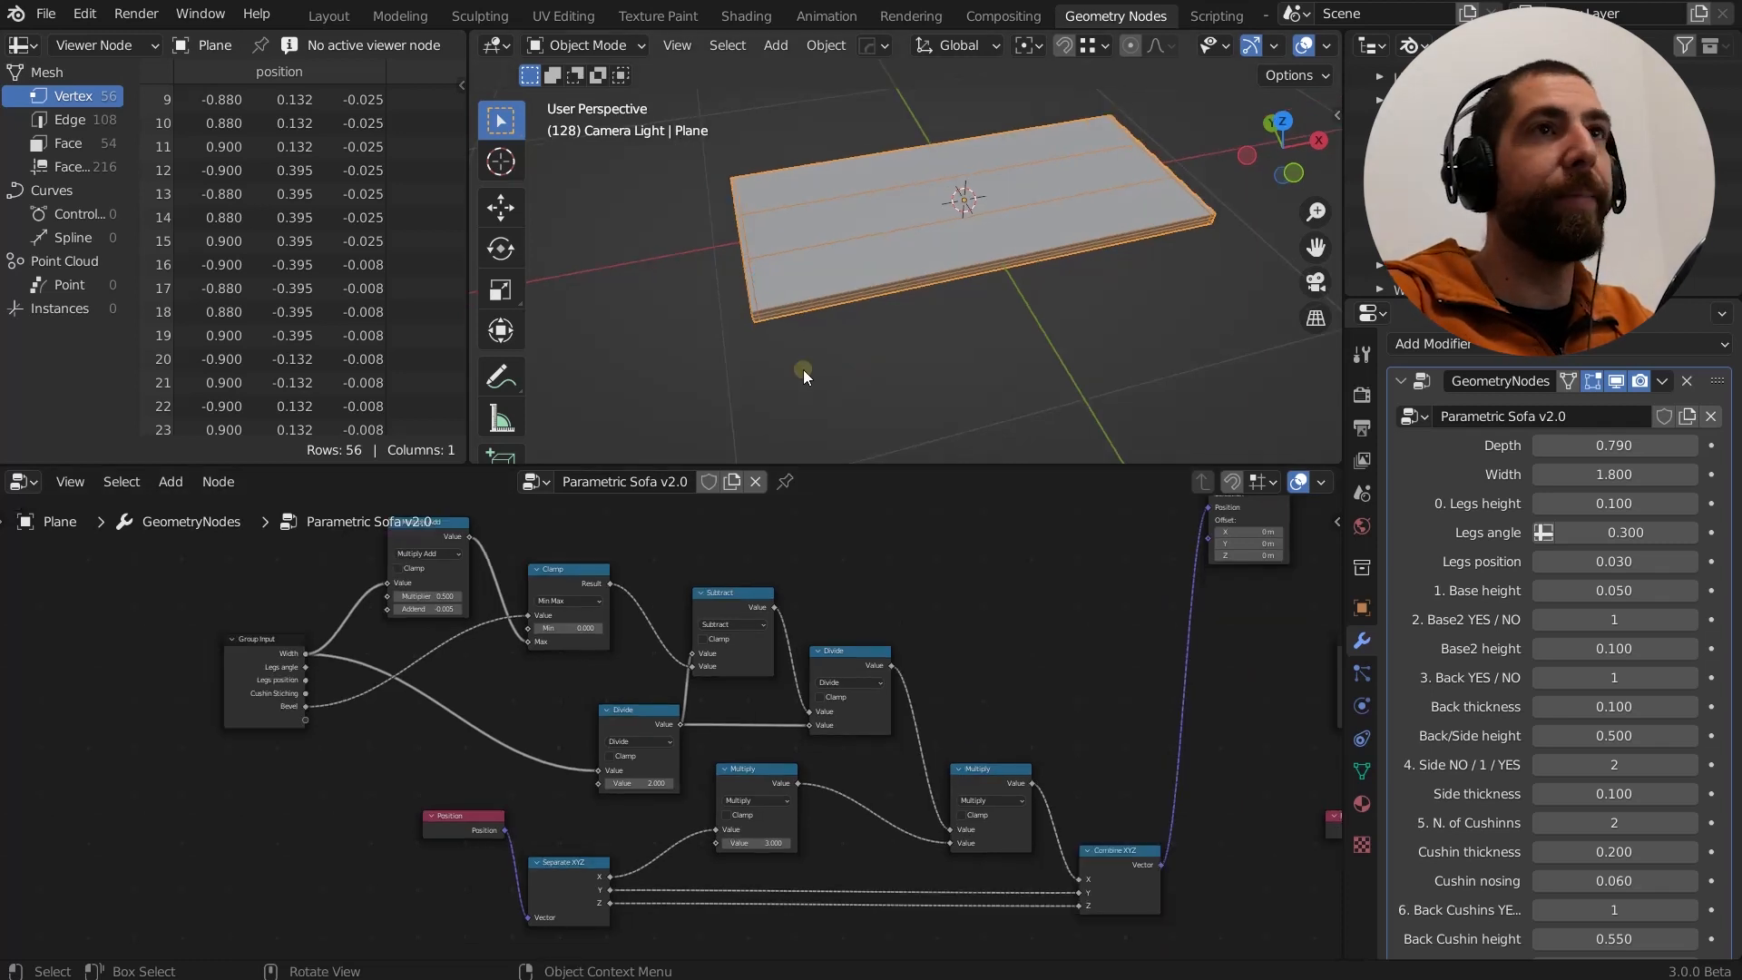
# Sketch a freehand diagram in front of the slab with a horizontal line, a centre line, two close end lines and a question mark.
pyautogui.moveTo(803, 370); pyautogui.dragTo(1057, 362)
pyautogui.moveTo(979, 310); pyautogui.dragTo(996, 435)
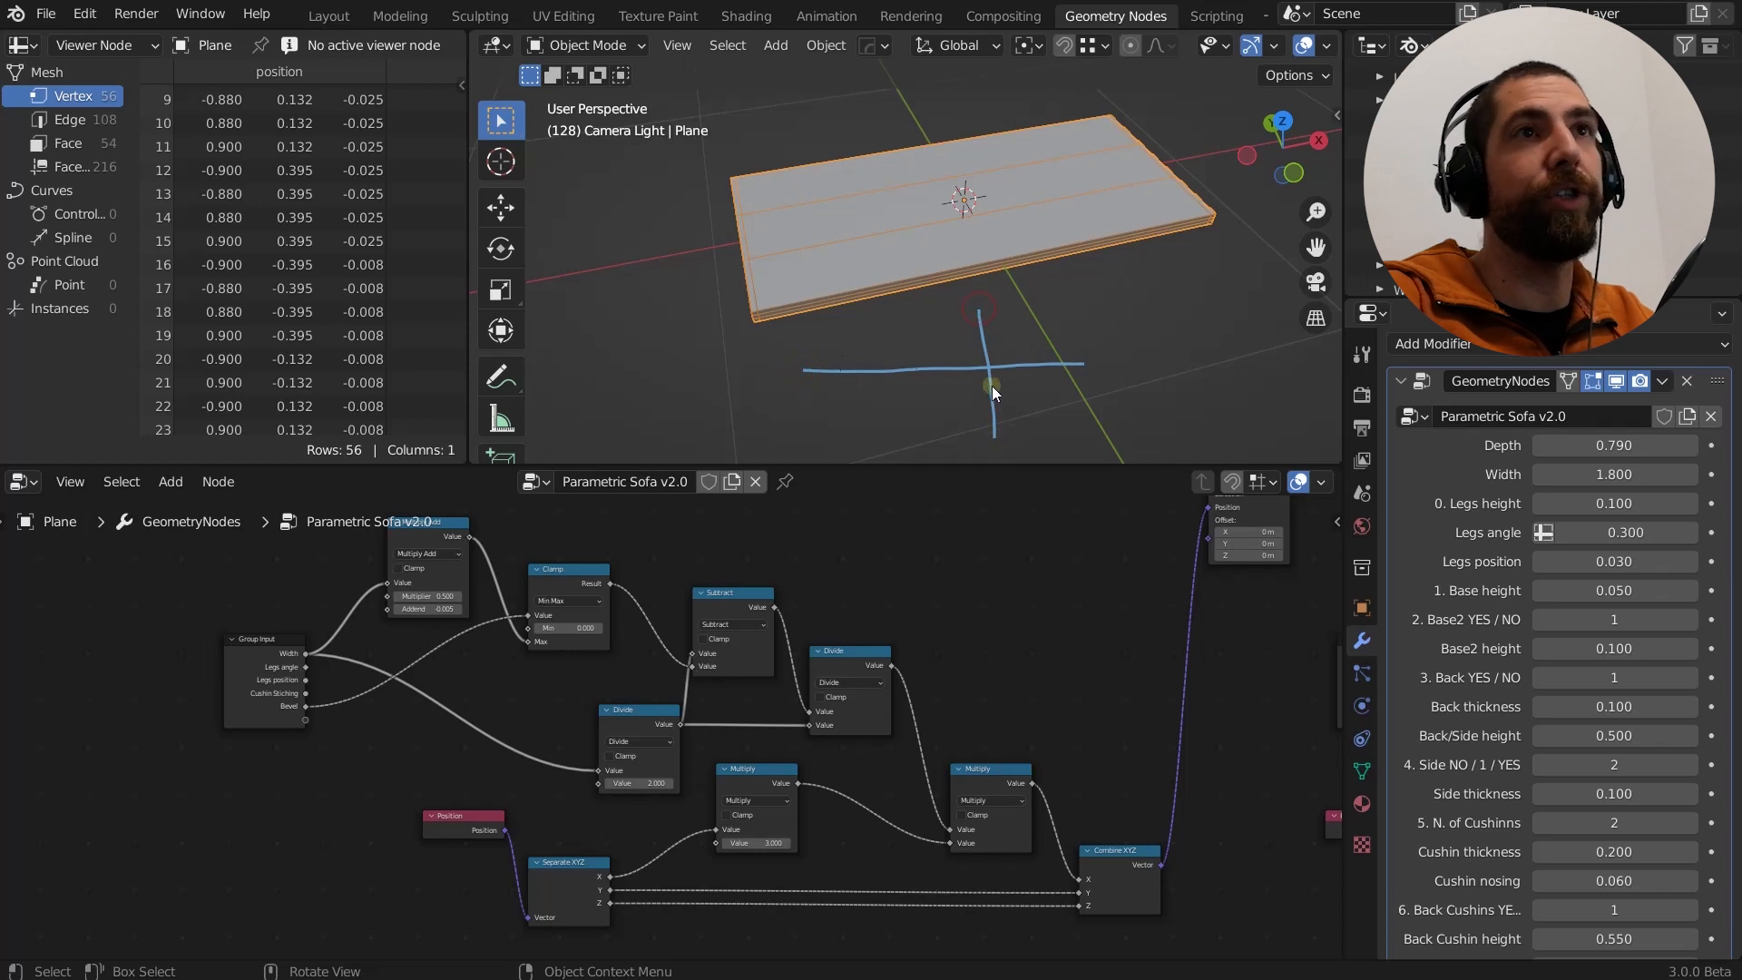
pyautogui.moveTo(840, 371); pyautogui.dragTo(840, 422)
pyautogui.moveTo(856, 319)
pyautogui.mouseDown()
pyautogui.moveTo(858, 408)
pyautogui.moveTo(888, 385)
pyautogui.moveTo(986, 380)
pyautogui.moveTo(980, 362)
pyautogui.moveTo(850, 361)
pyautogui.mouseUp()
# Examine how the Group Input's Width and Bevel values pass through the Clamp, Subtract and Divide nodes.
pyautogui.scroll(-2, 1565, 731)
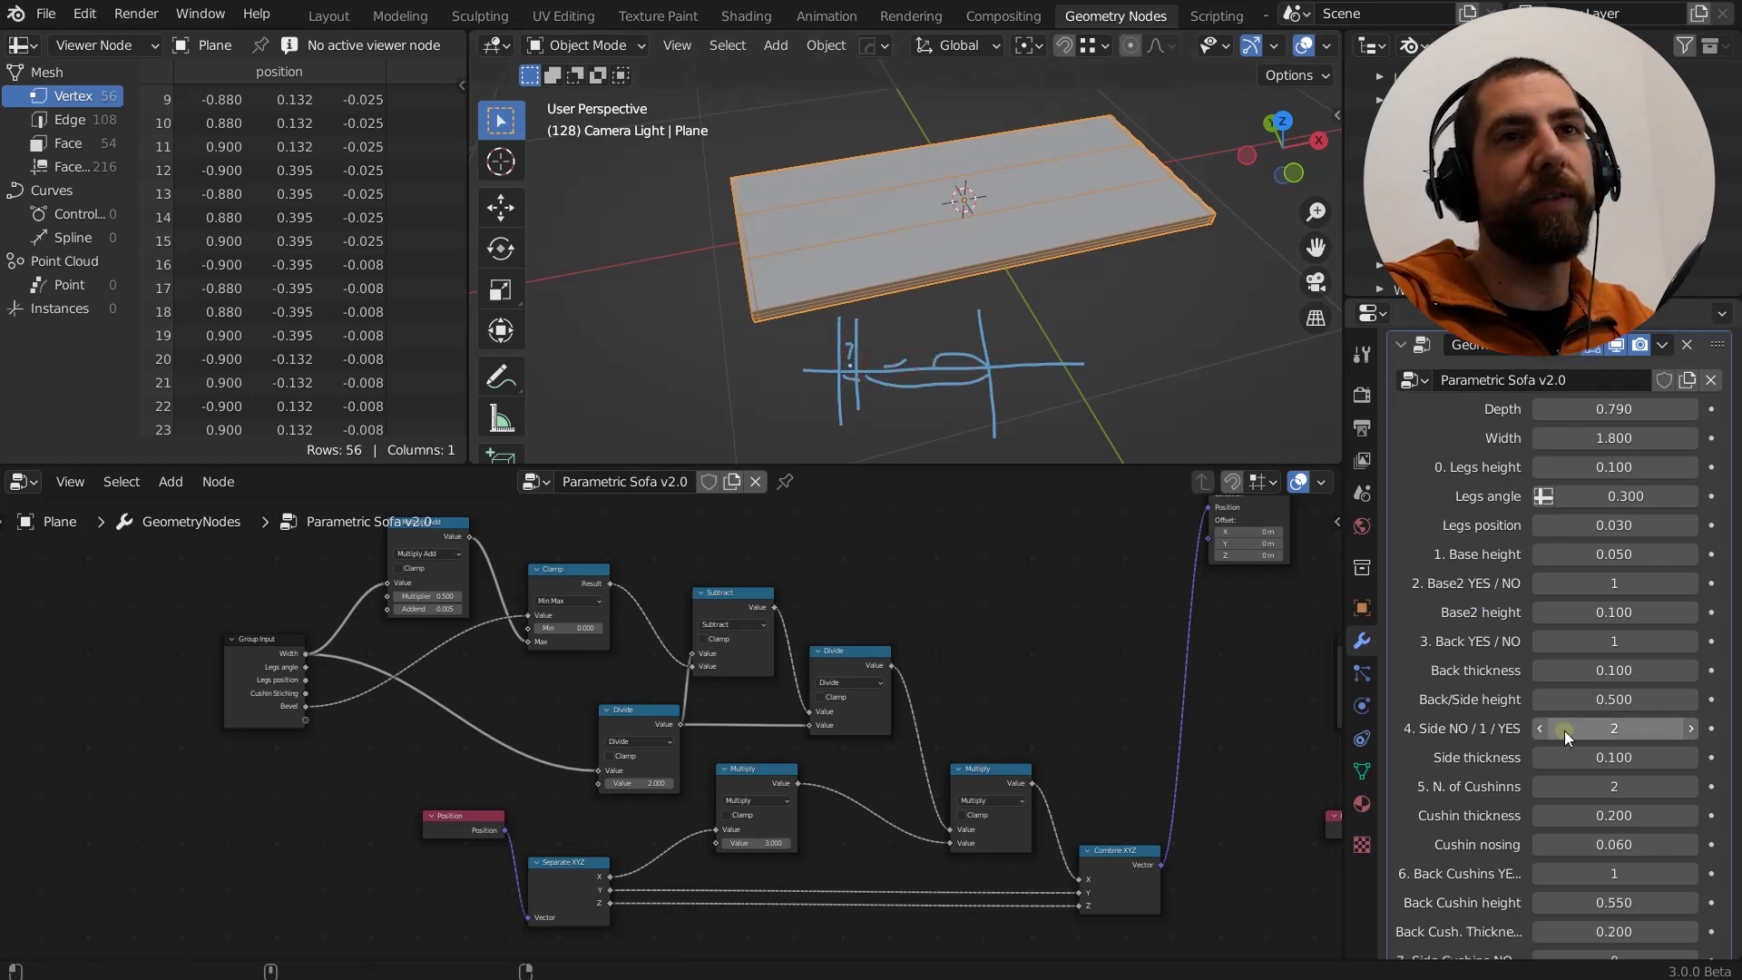
pyautogui.scroll(2, 304, 706)
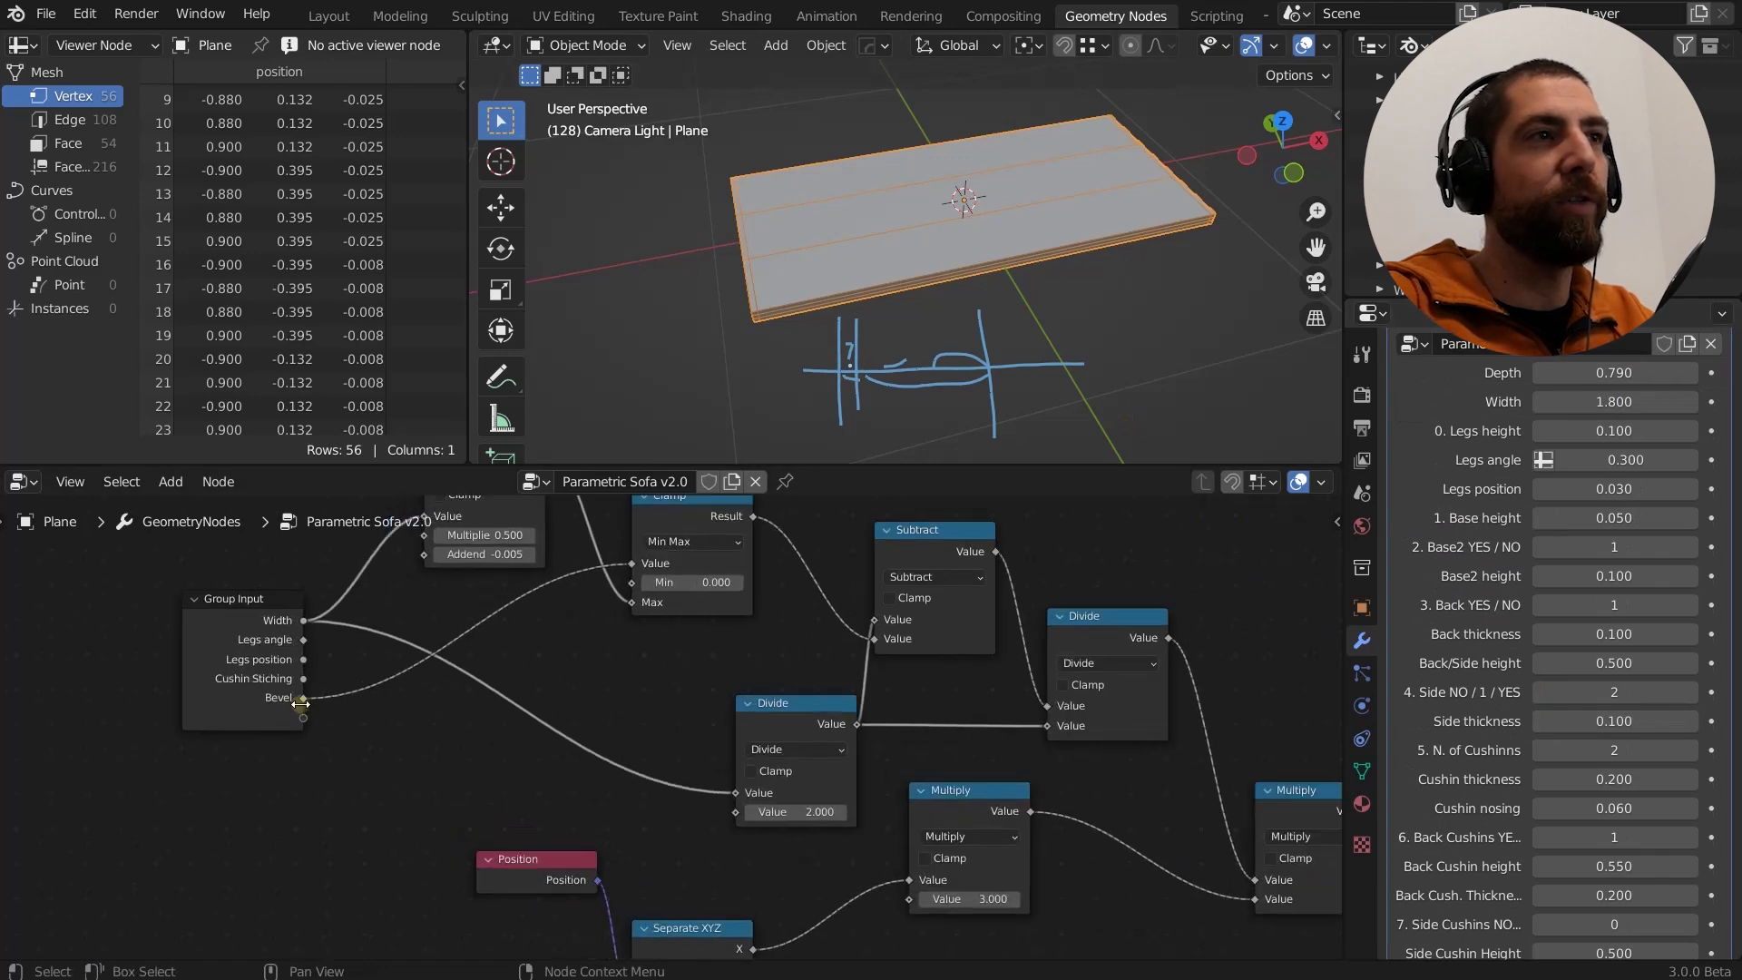
pyautogui.scroll(-3, 497, 691)
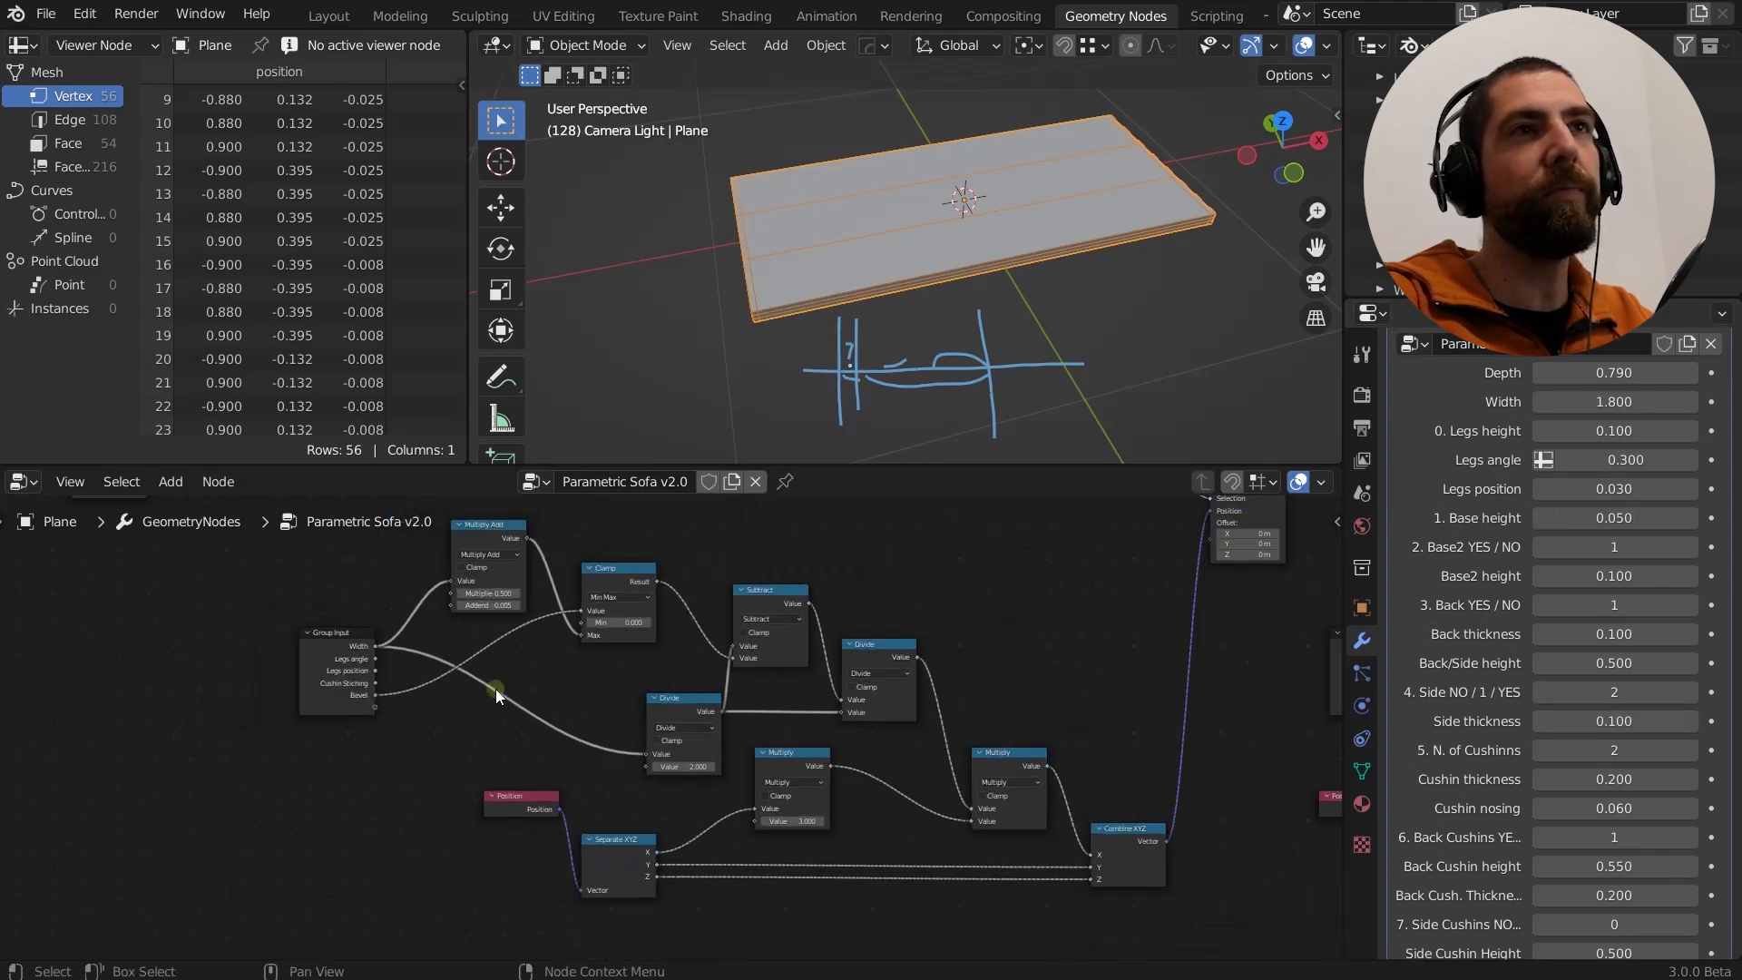
pyautogui.scroll(-1, 918, 368)
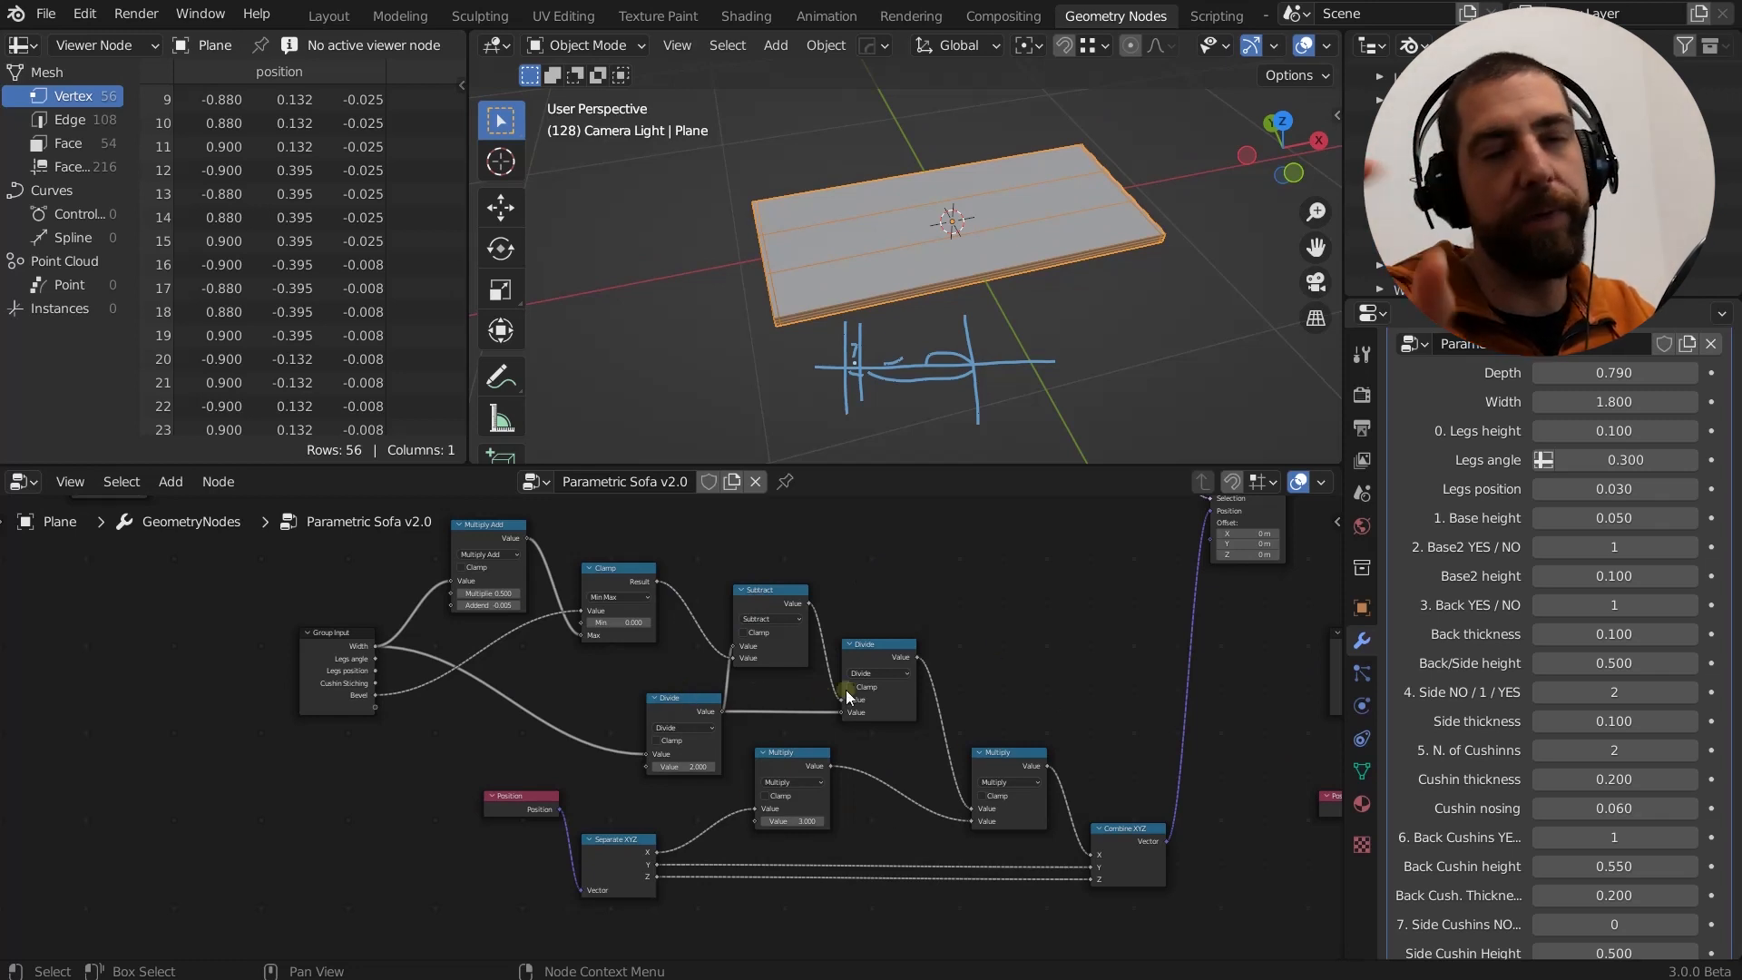
pyautogui.scroll(1, 915, 697)
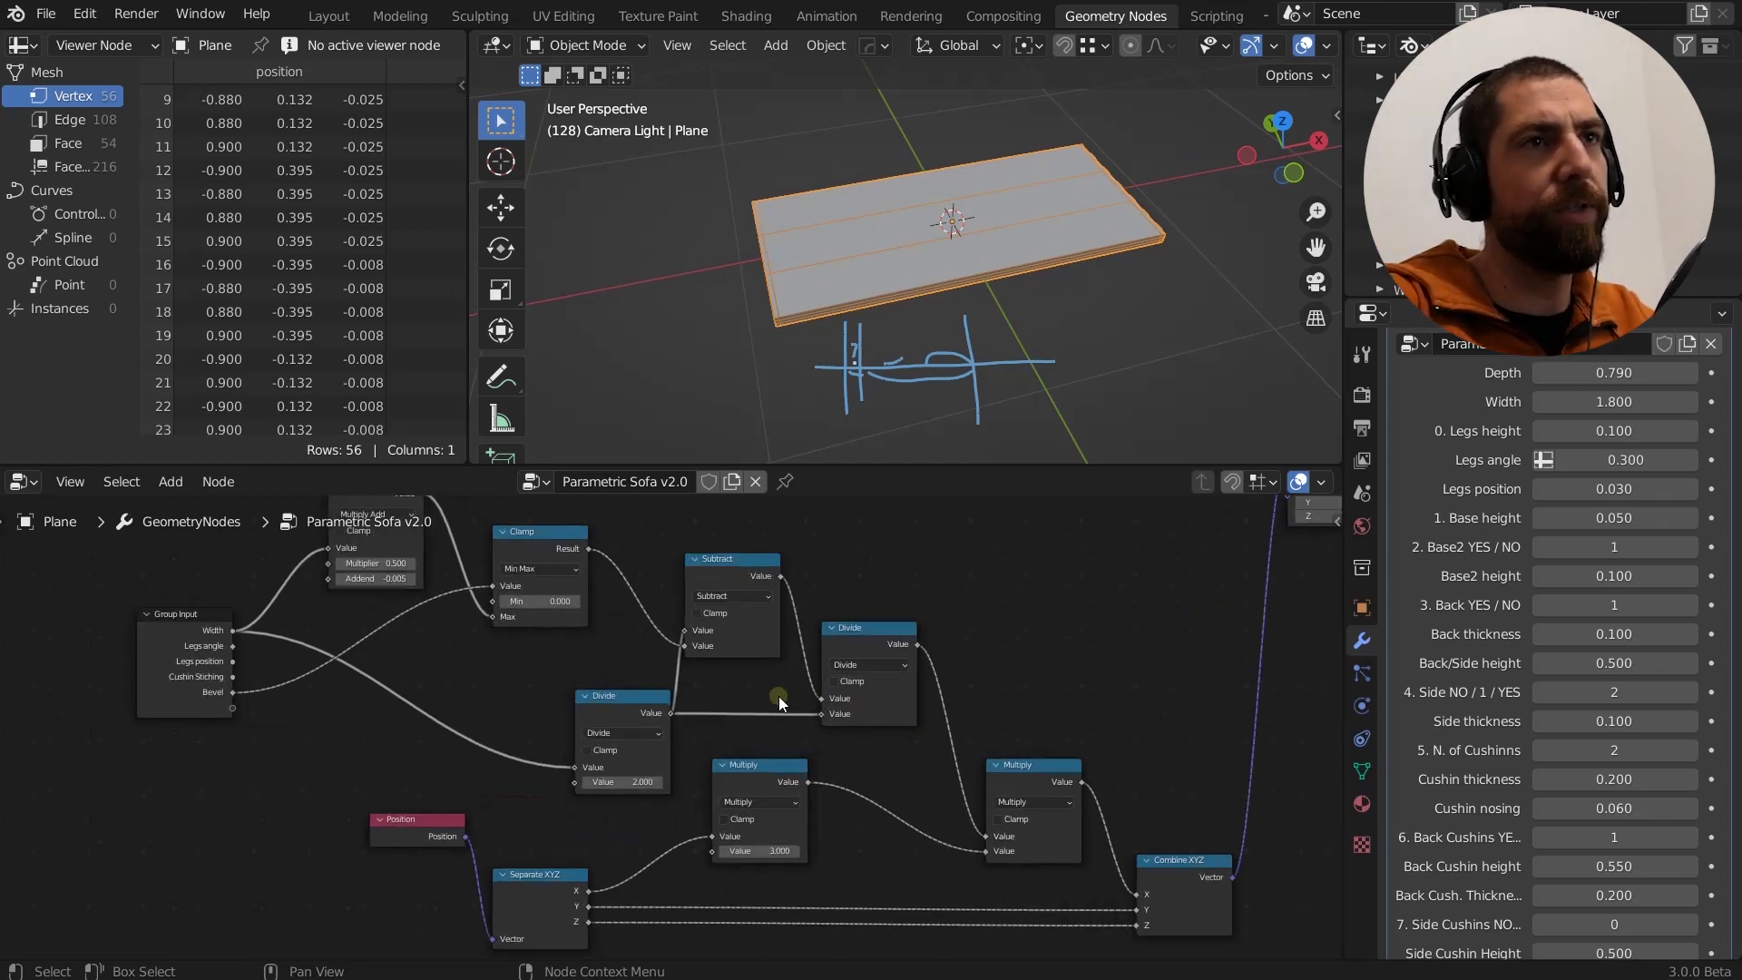
pyautogui.scroll(-1, 779, 700)
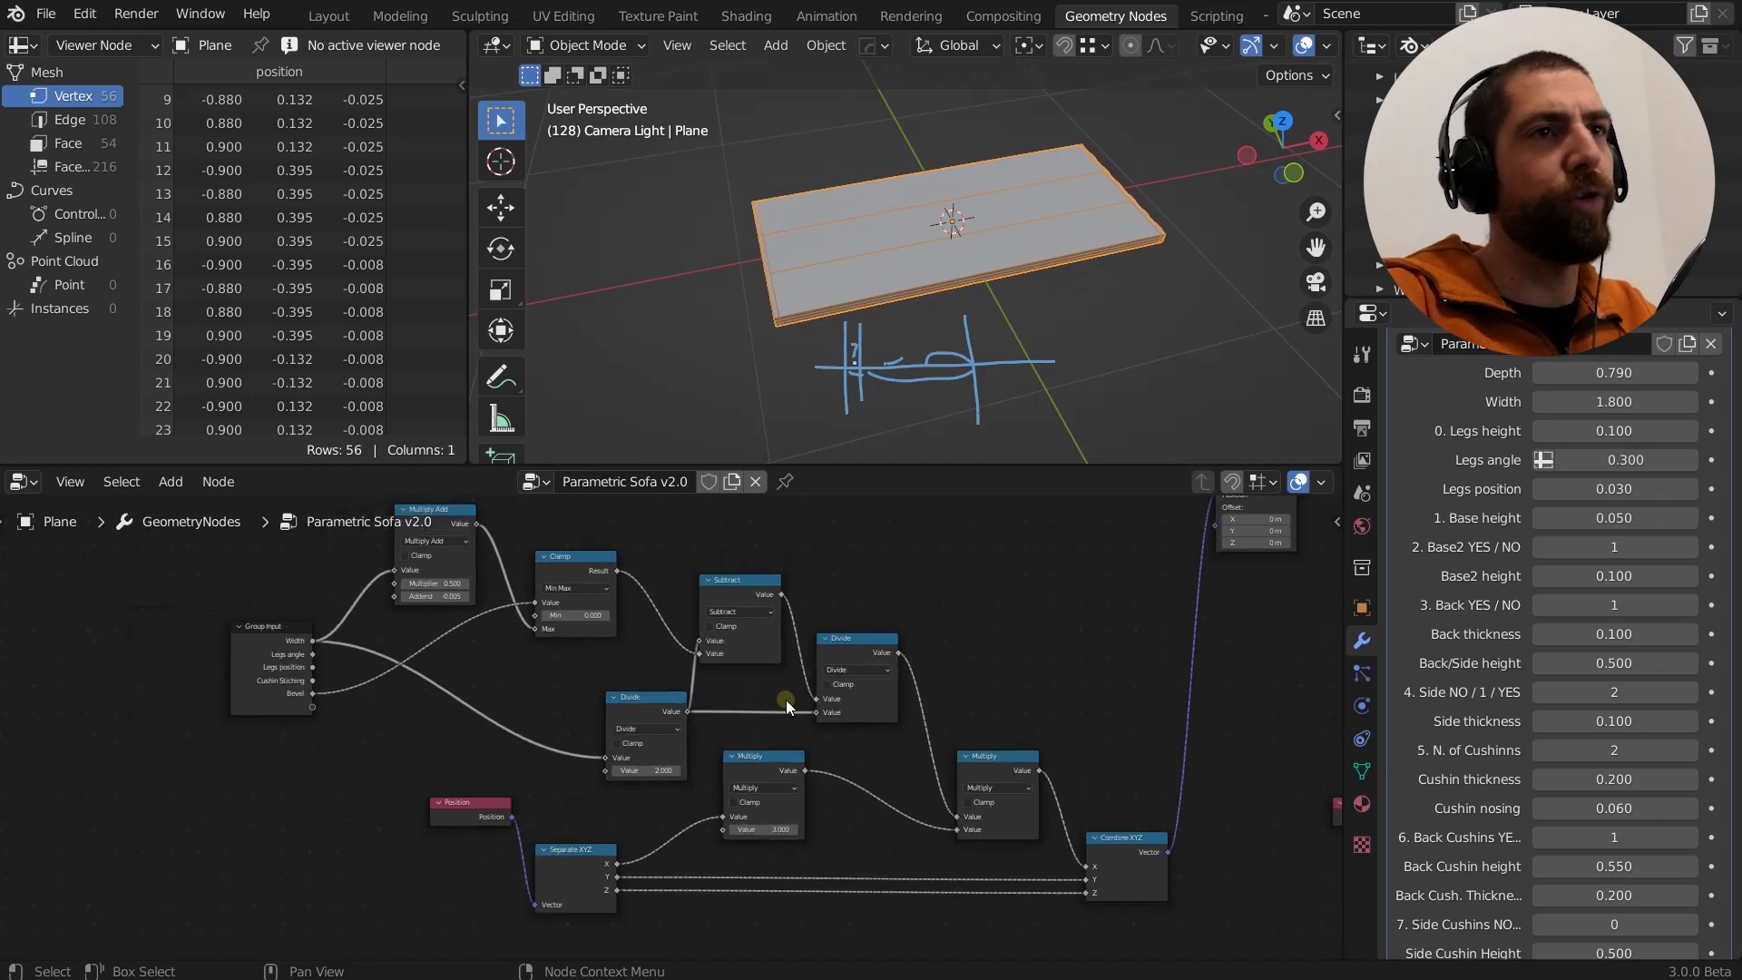
pyautogui.moveTo(785, 699); pyautogui.dragTo(831, 702, button='middle')
pyautogui.scroll(3, 581, 713)
pyautogui.moveTo(454, 727); pyautogui.dragTo(427, 734, button='middle')
pyautogui.scroll(5, 387, 726)
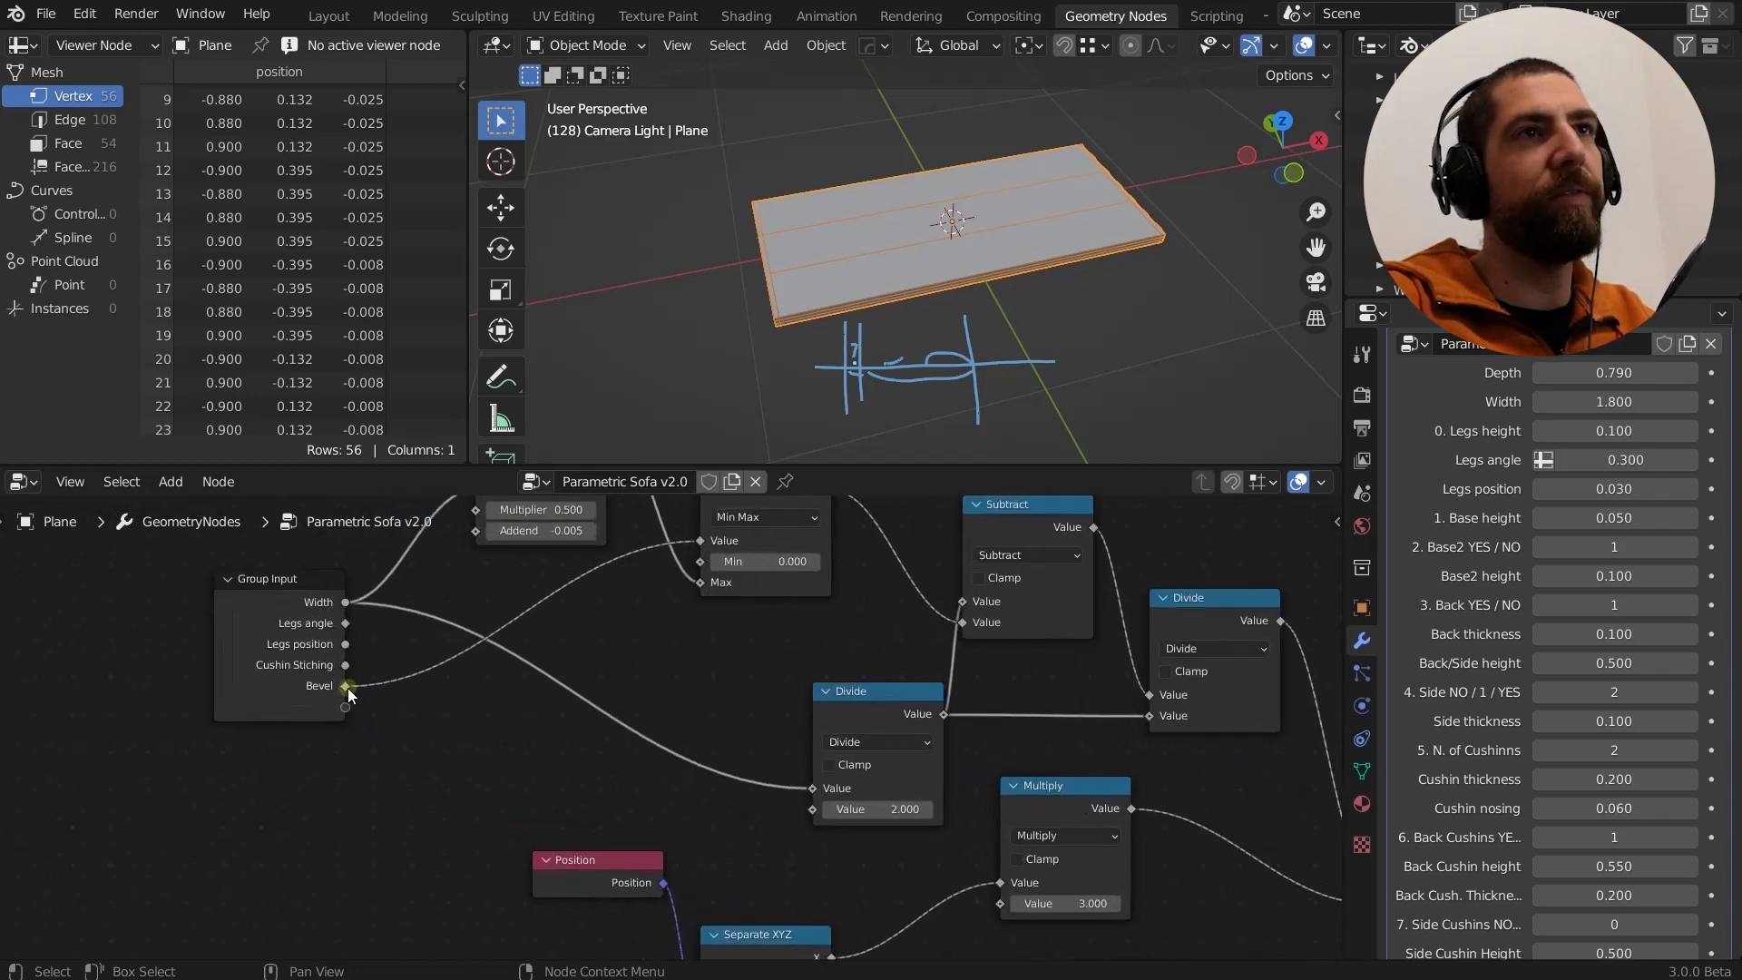
# Set the sofa's Bevel parameter to 0.110 and its Width to 1.230.
pyautogui.scroll(4, 769, 309)
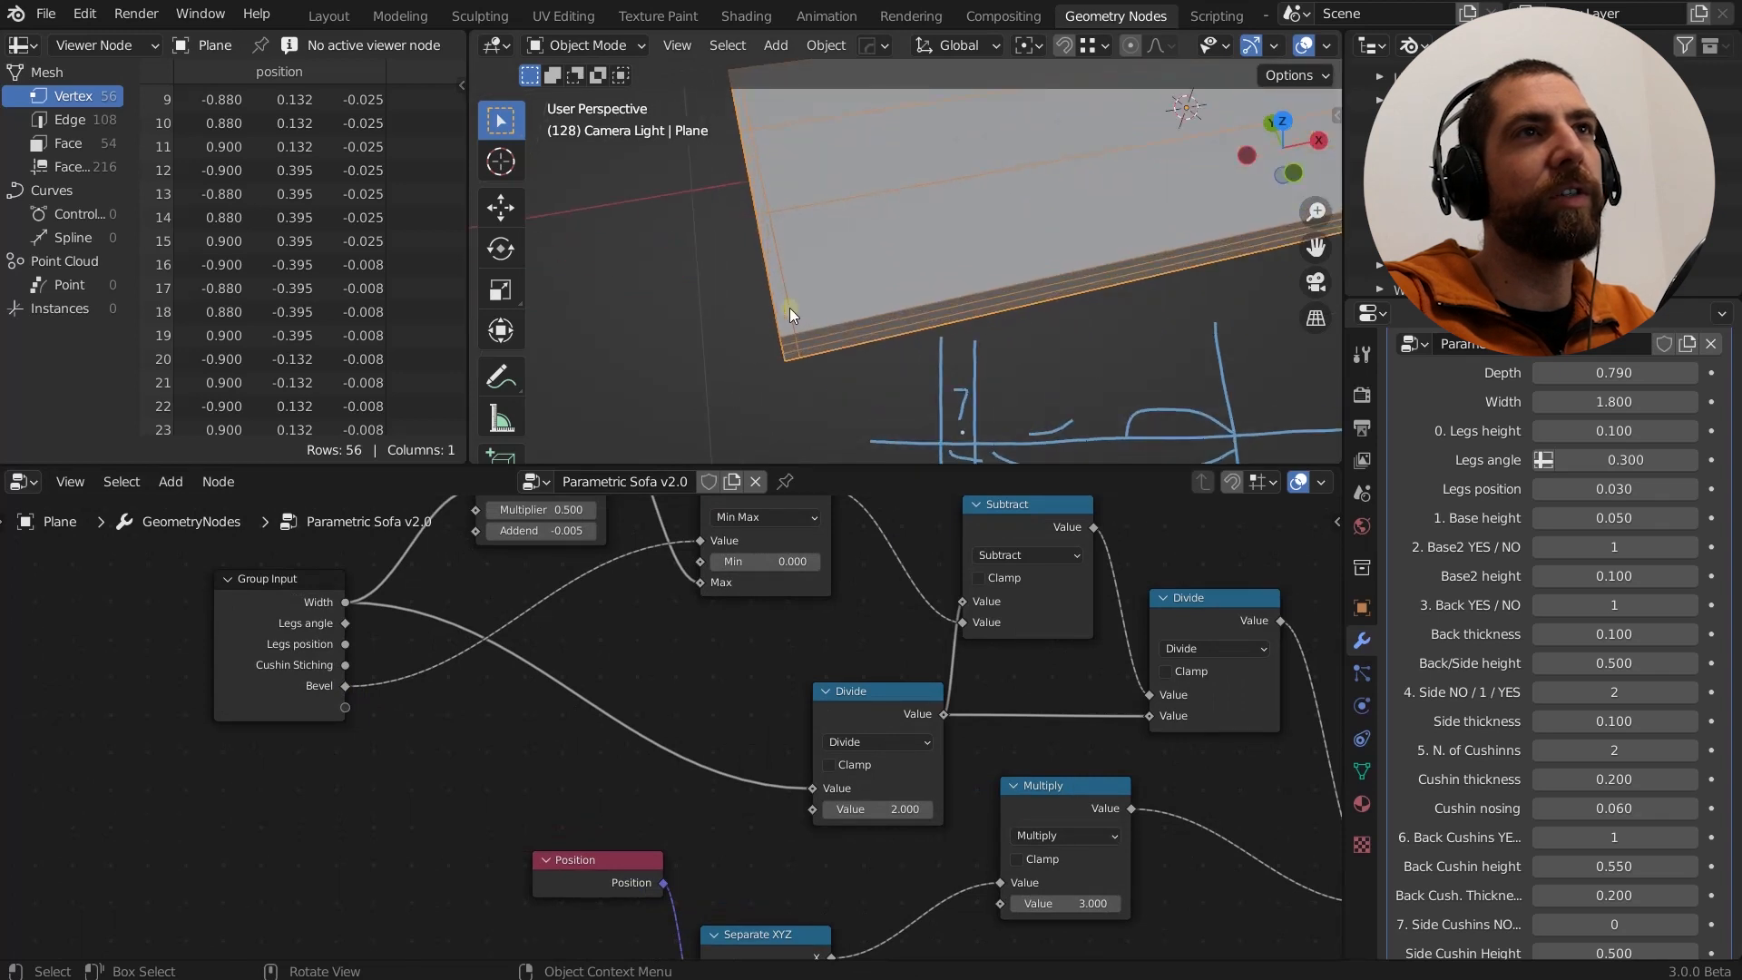
pyautogui.scroll(-6, 1548, 623)
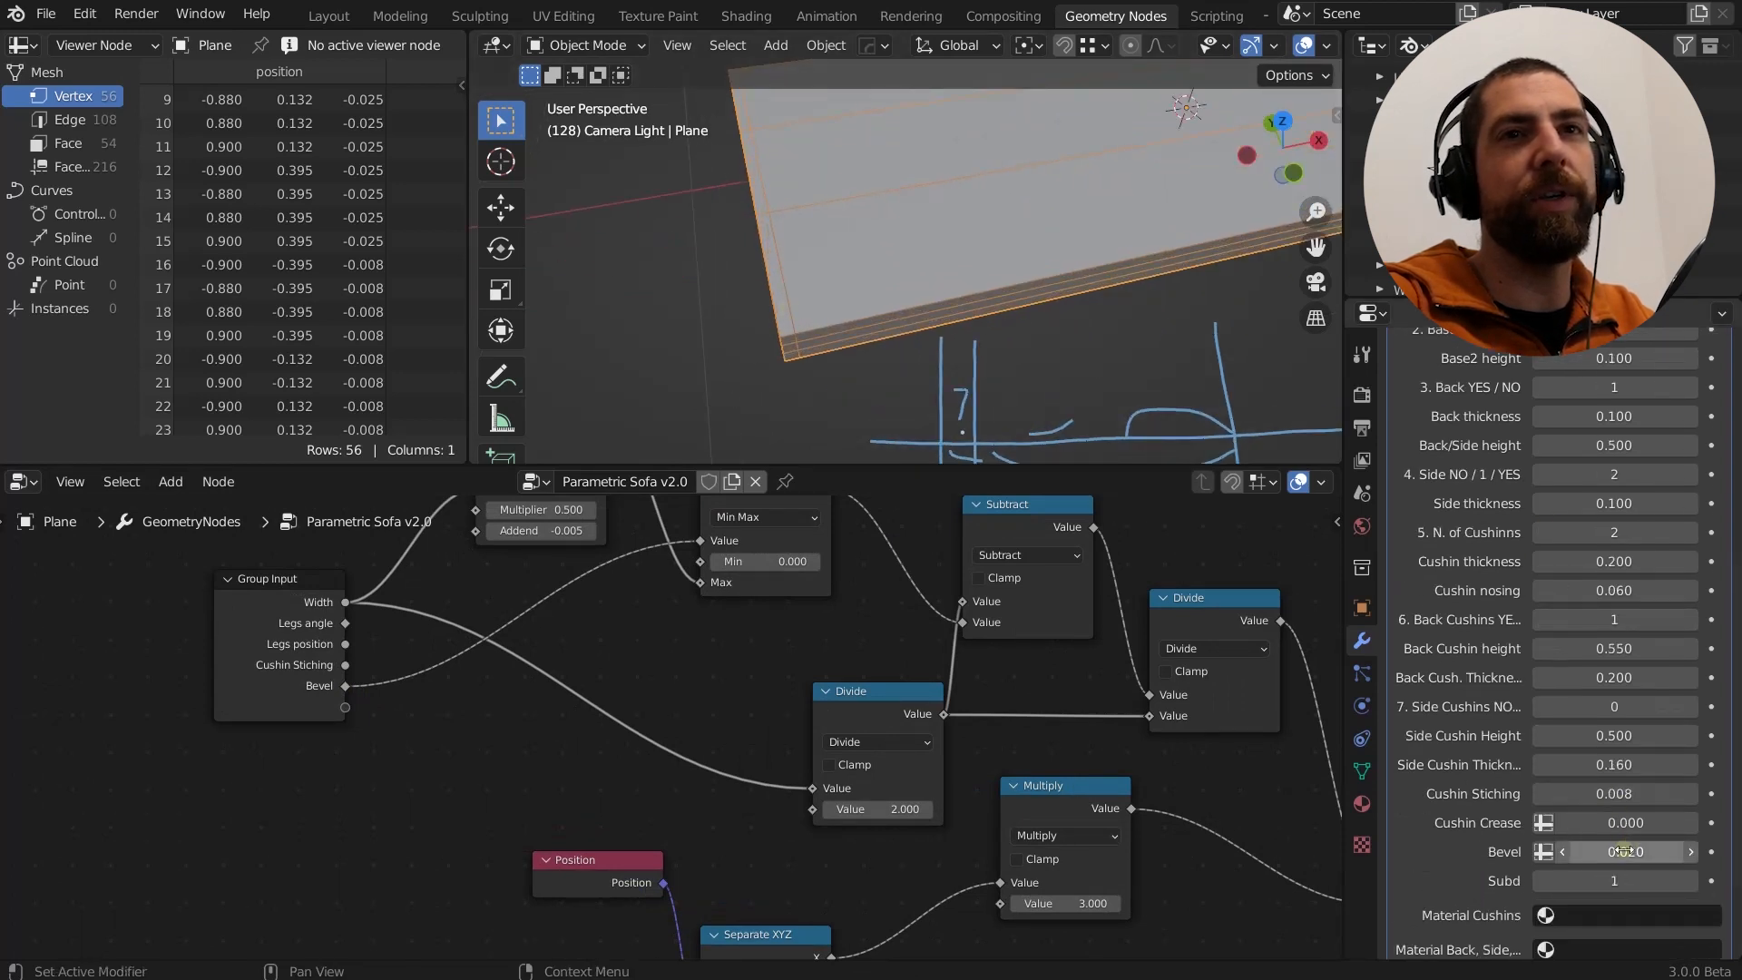
pyautogui.moveTo(1625, 851); pyautogui.dragTo(1636, 851)
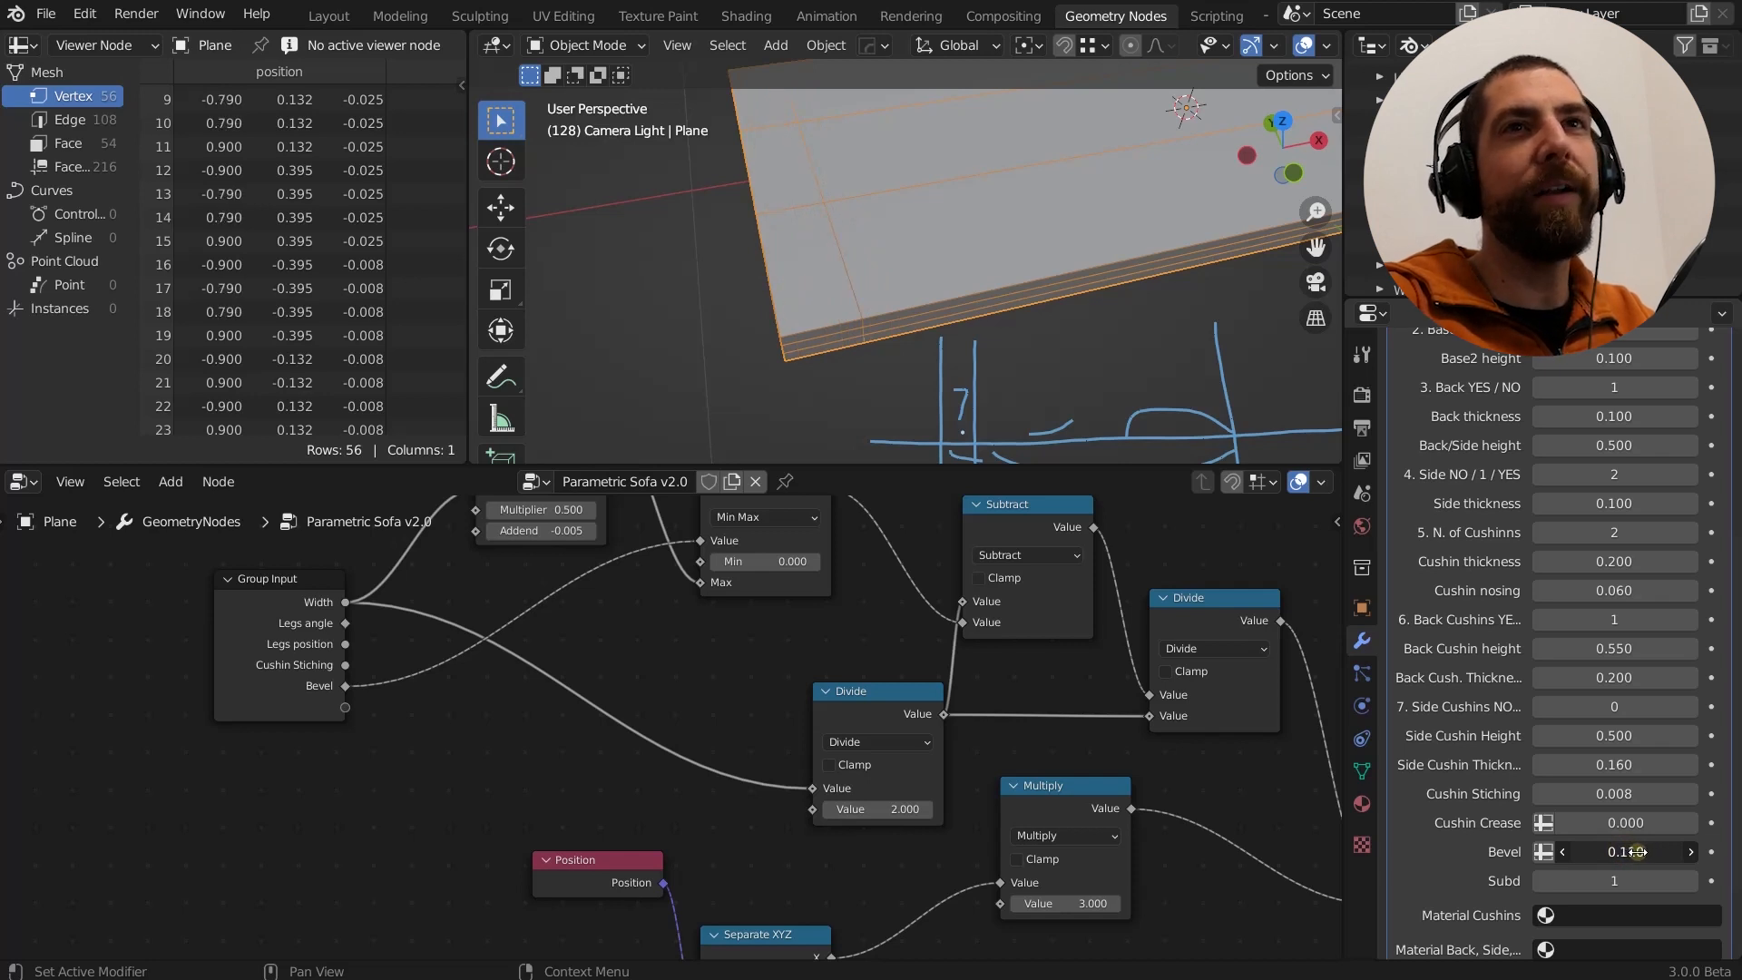
pyautogui.scroll(6, 1665, 563)
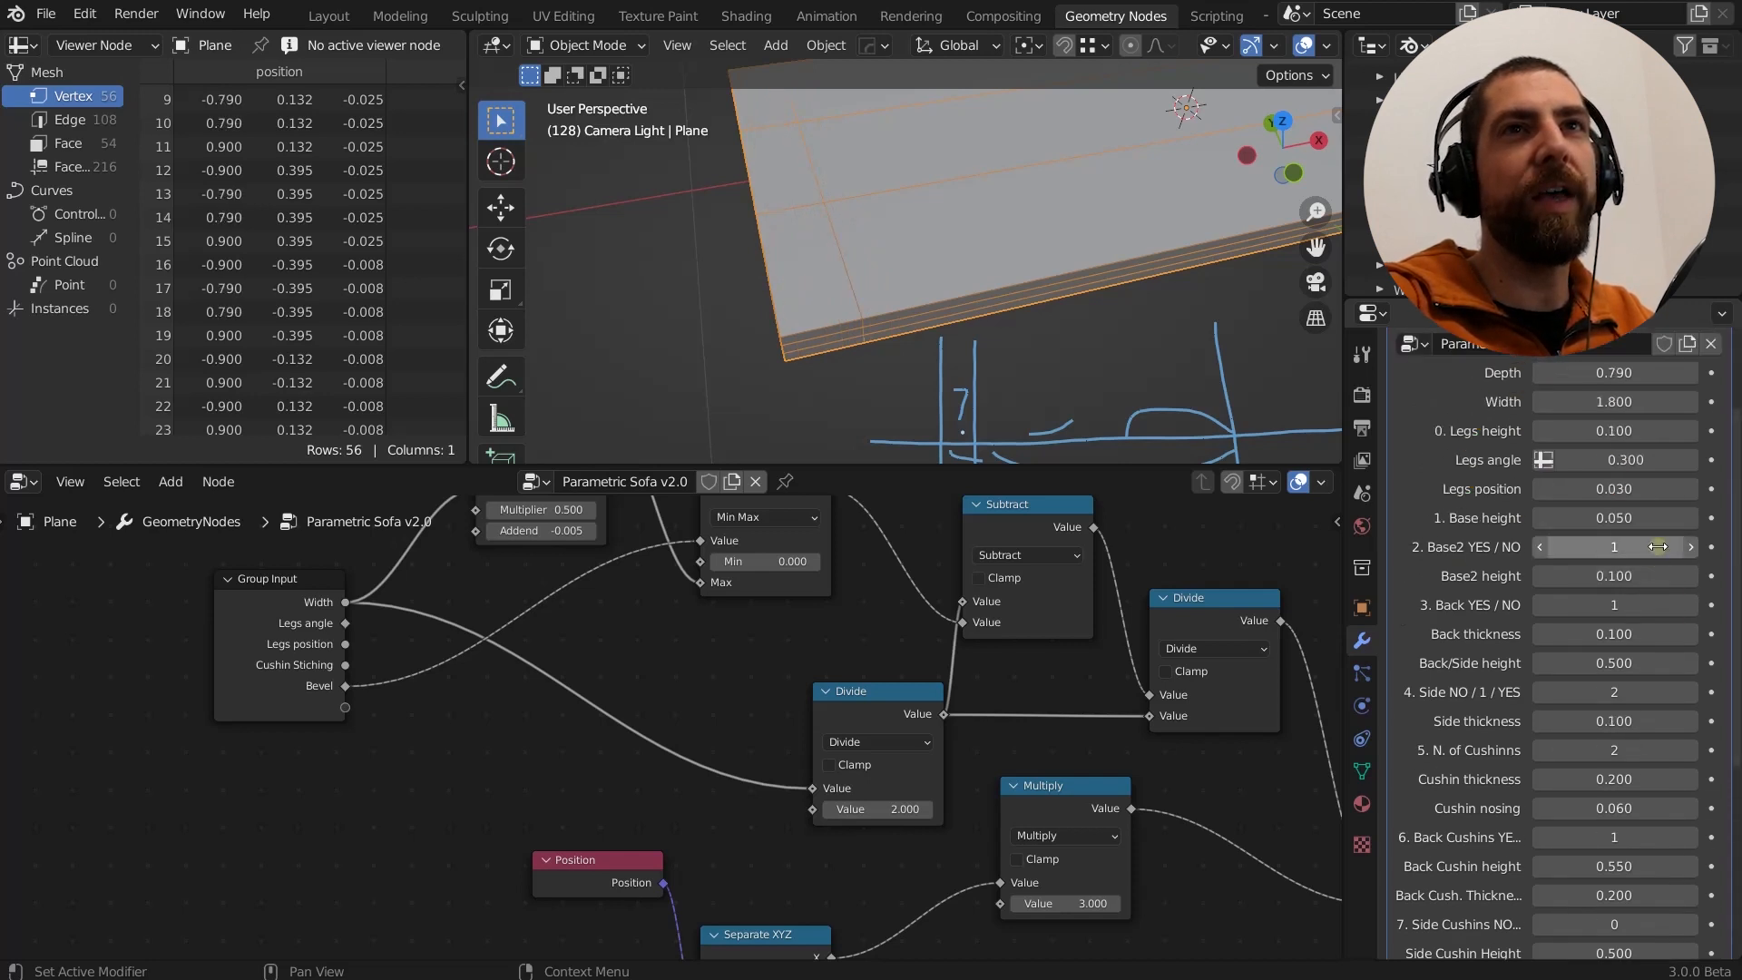
pyautogui.moveTo(1639, 402); pyautogui.dragTo(1561, 414)
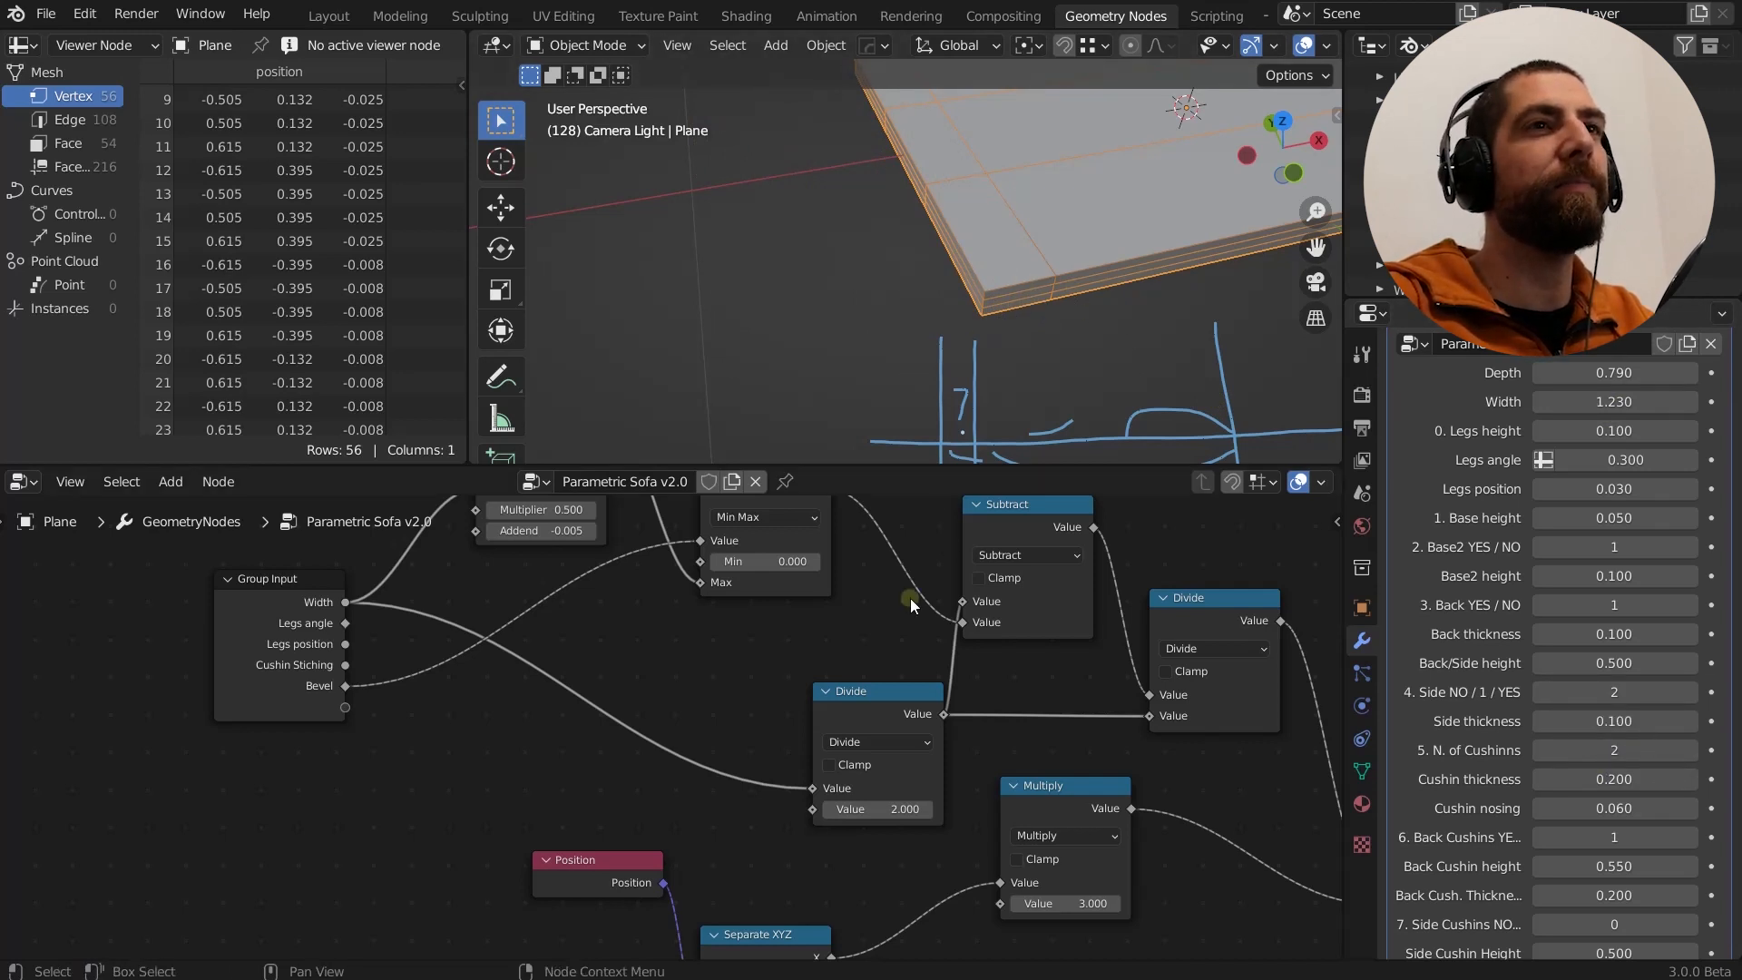
# Examine the X-offset node chain from Group Input to Combine XYZ and inspect the value of the Bevel output.
pyautogui.scroll(-3, 851, 640)
pyautogui.moveTo(1074, 727); pyautogui.dragTo(1020, 726, button='middle')
pyautogui.scroll(2, 1020, 726)
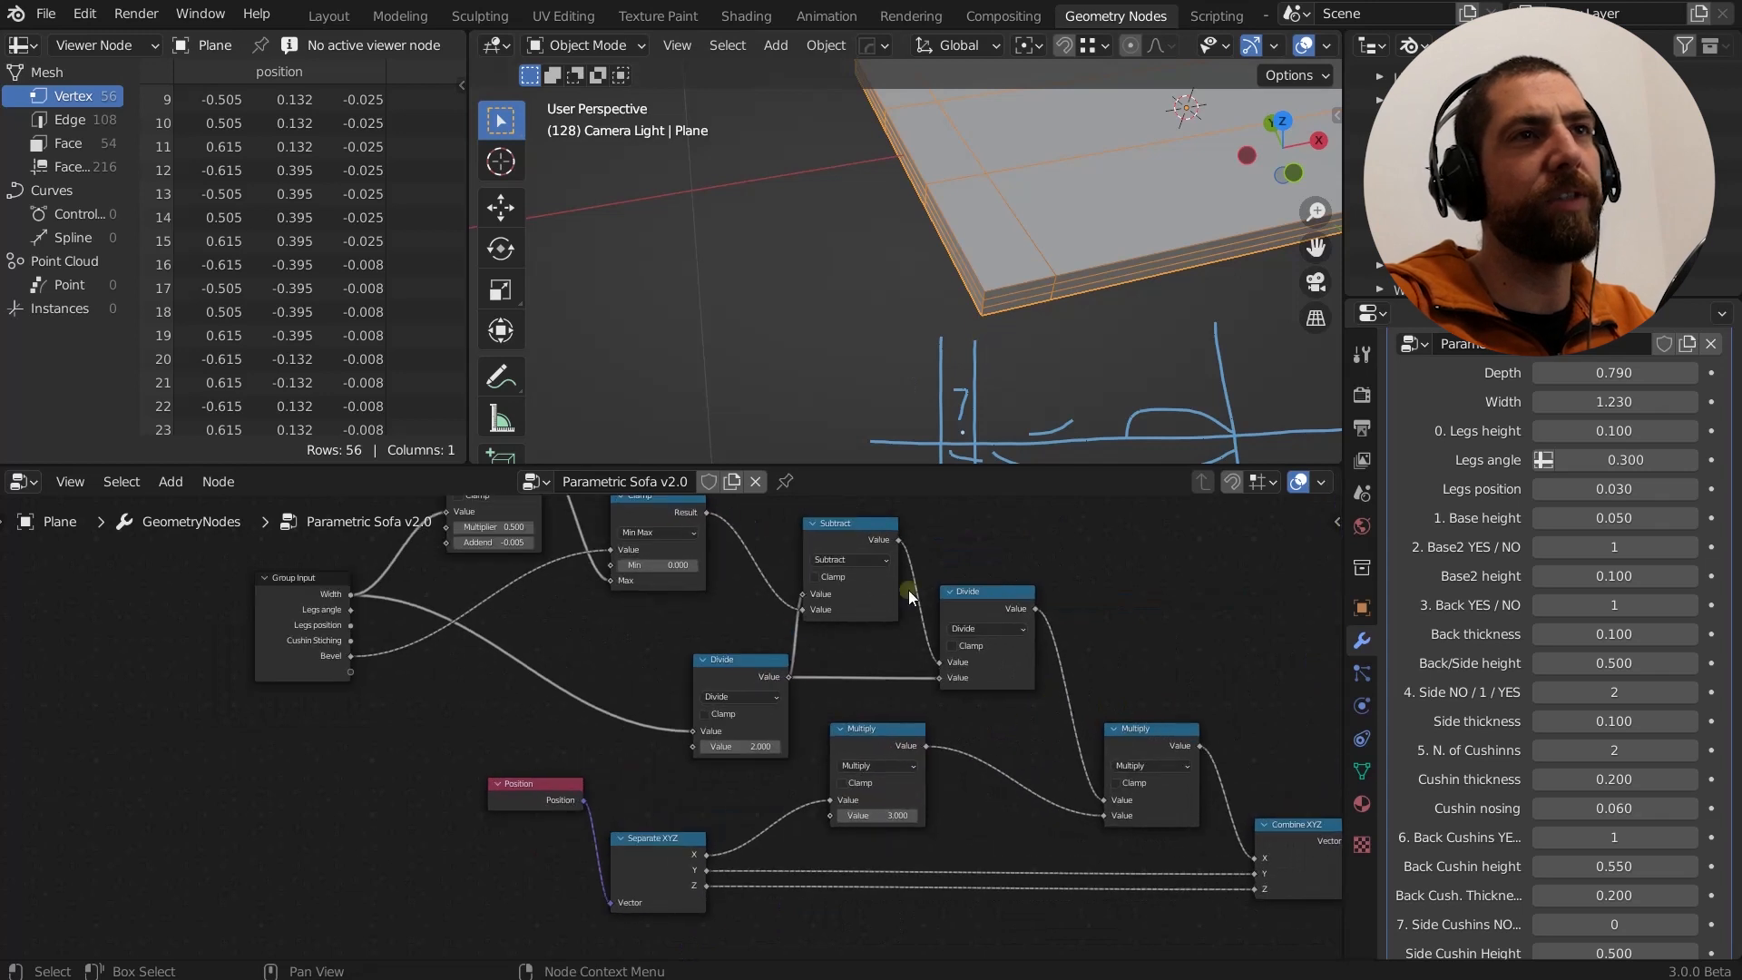
pyautogui.moveTo(821, 633); pyautogui.dragTo(821, 717, button='middle')
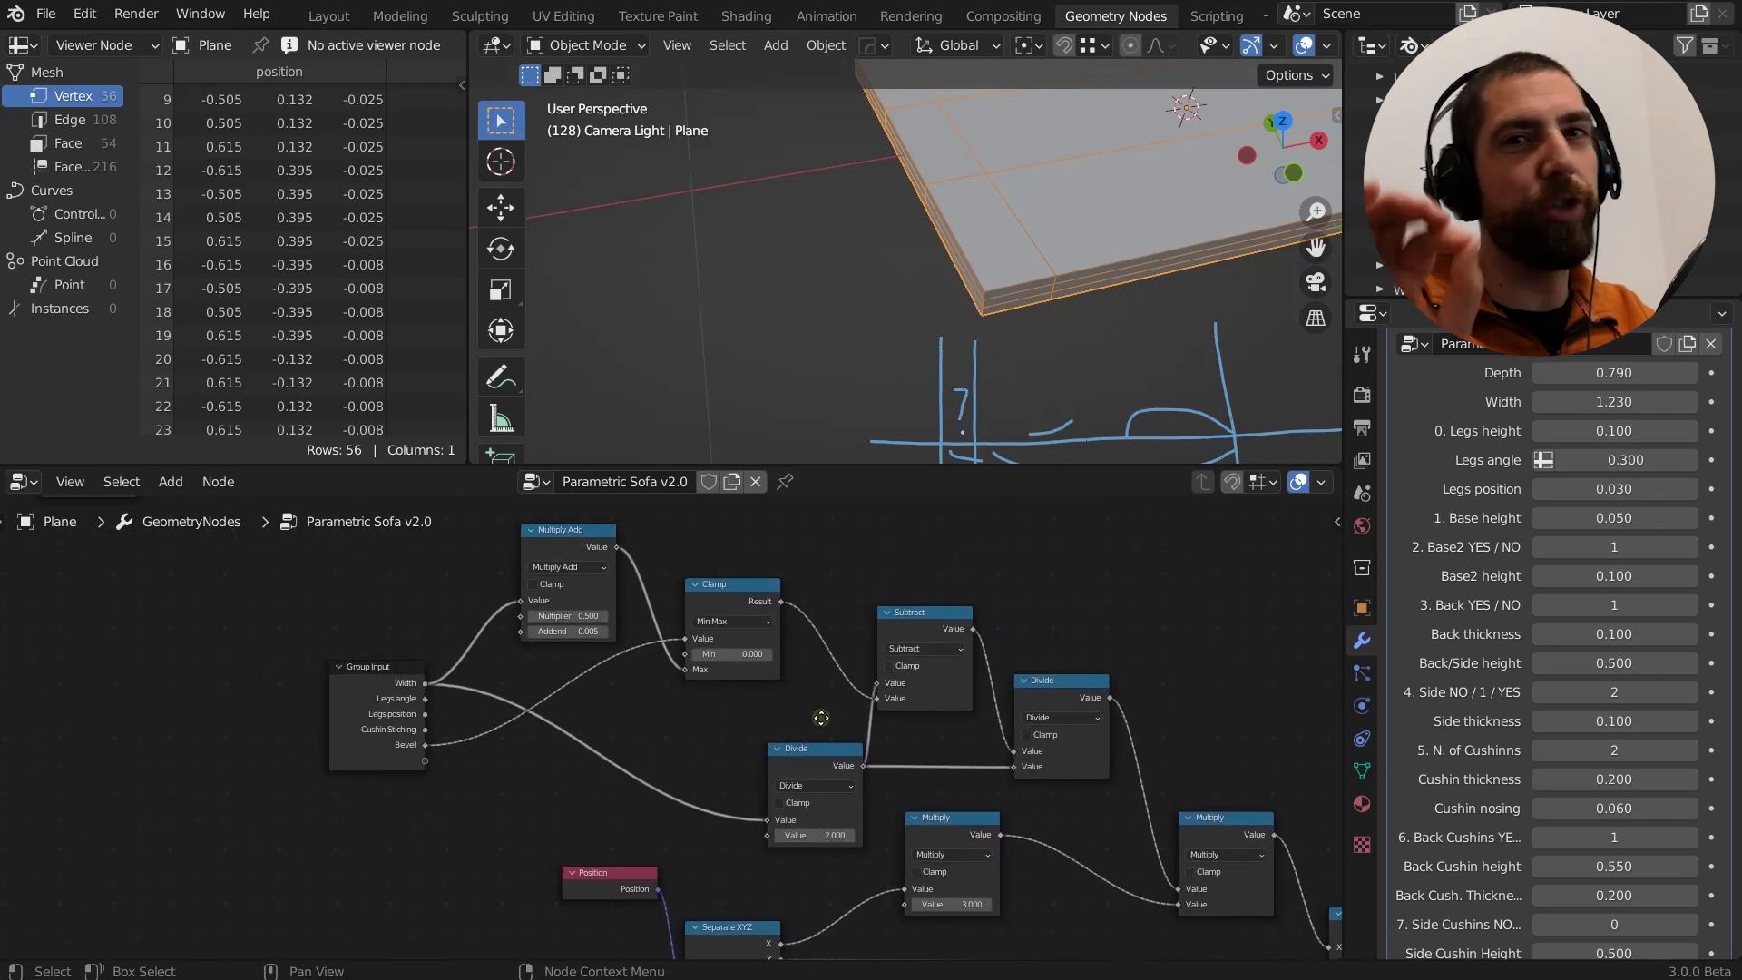
pyautogui.scroll(-2, 707, 712)
pyautogui.moveTo(708, 712); pyautogui.dragTo(601, 706, button='middle')
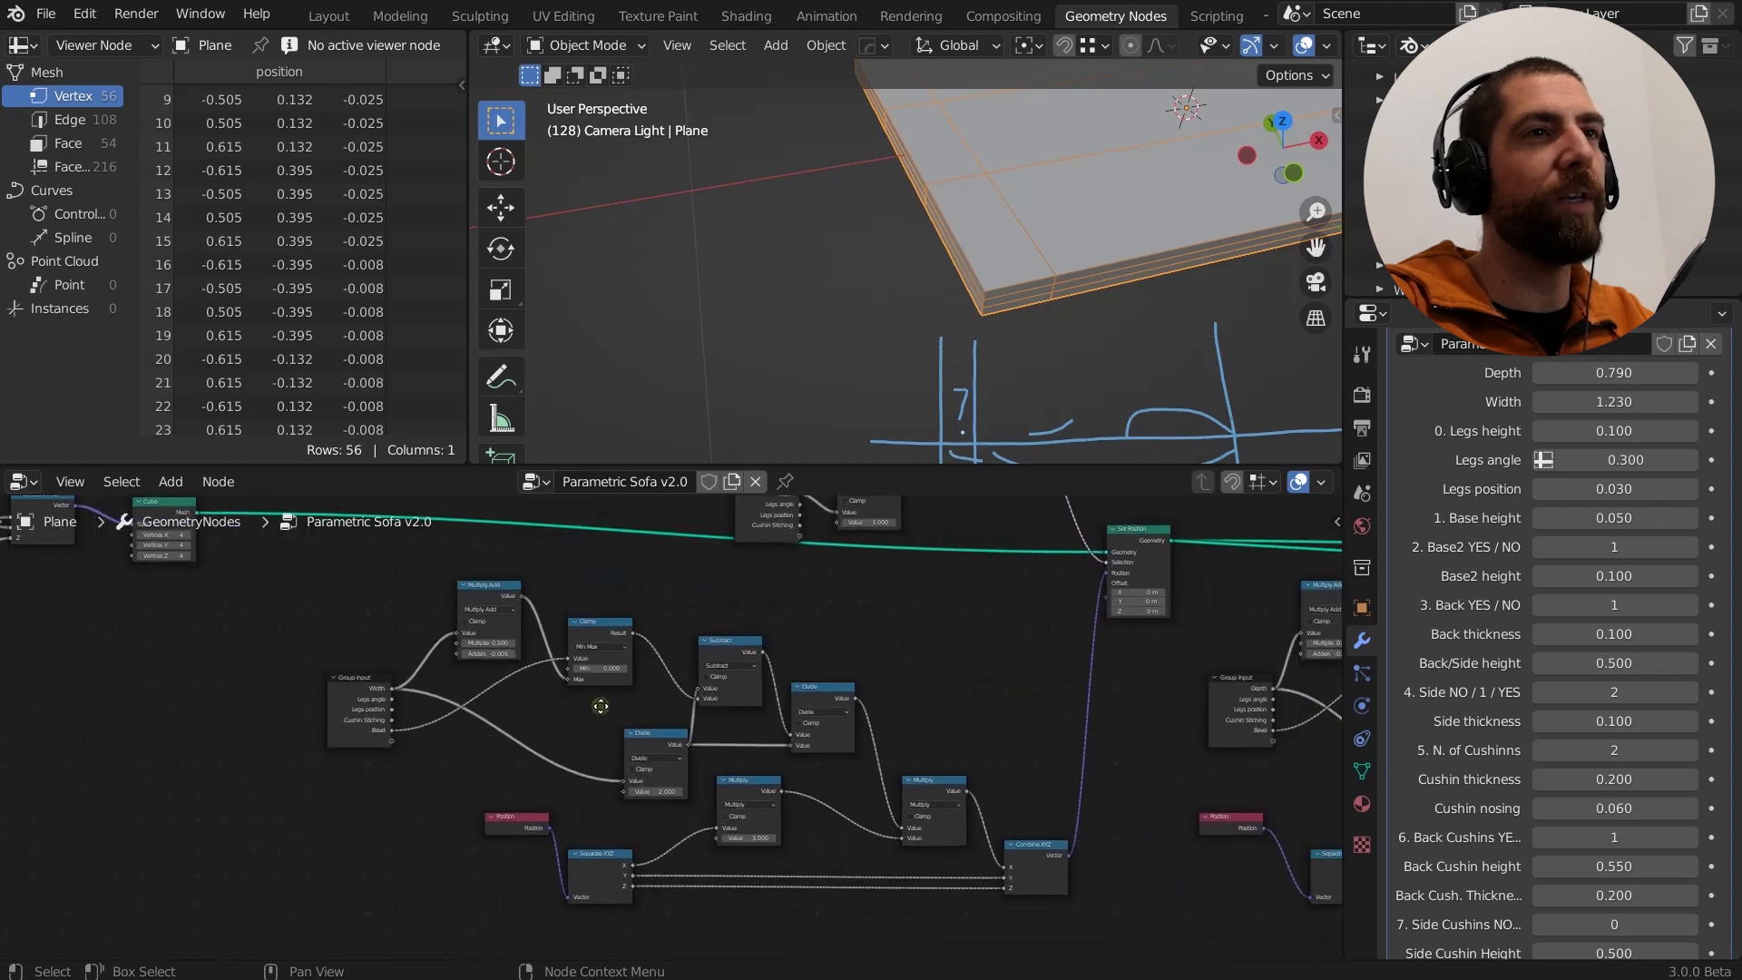
pyautogui.scroll(-4, 953, 272)
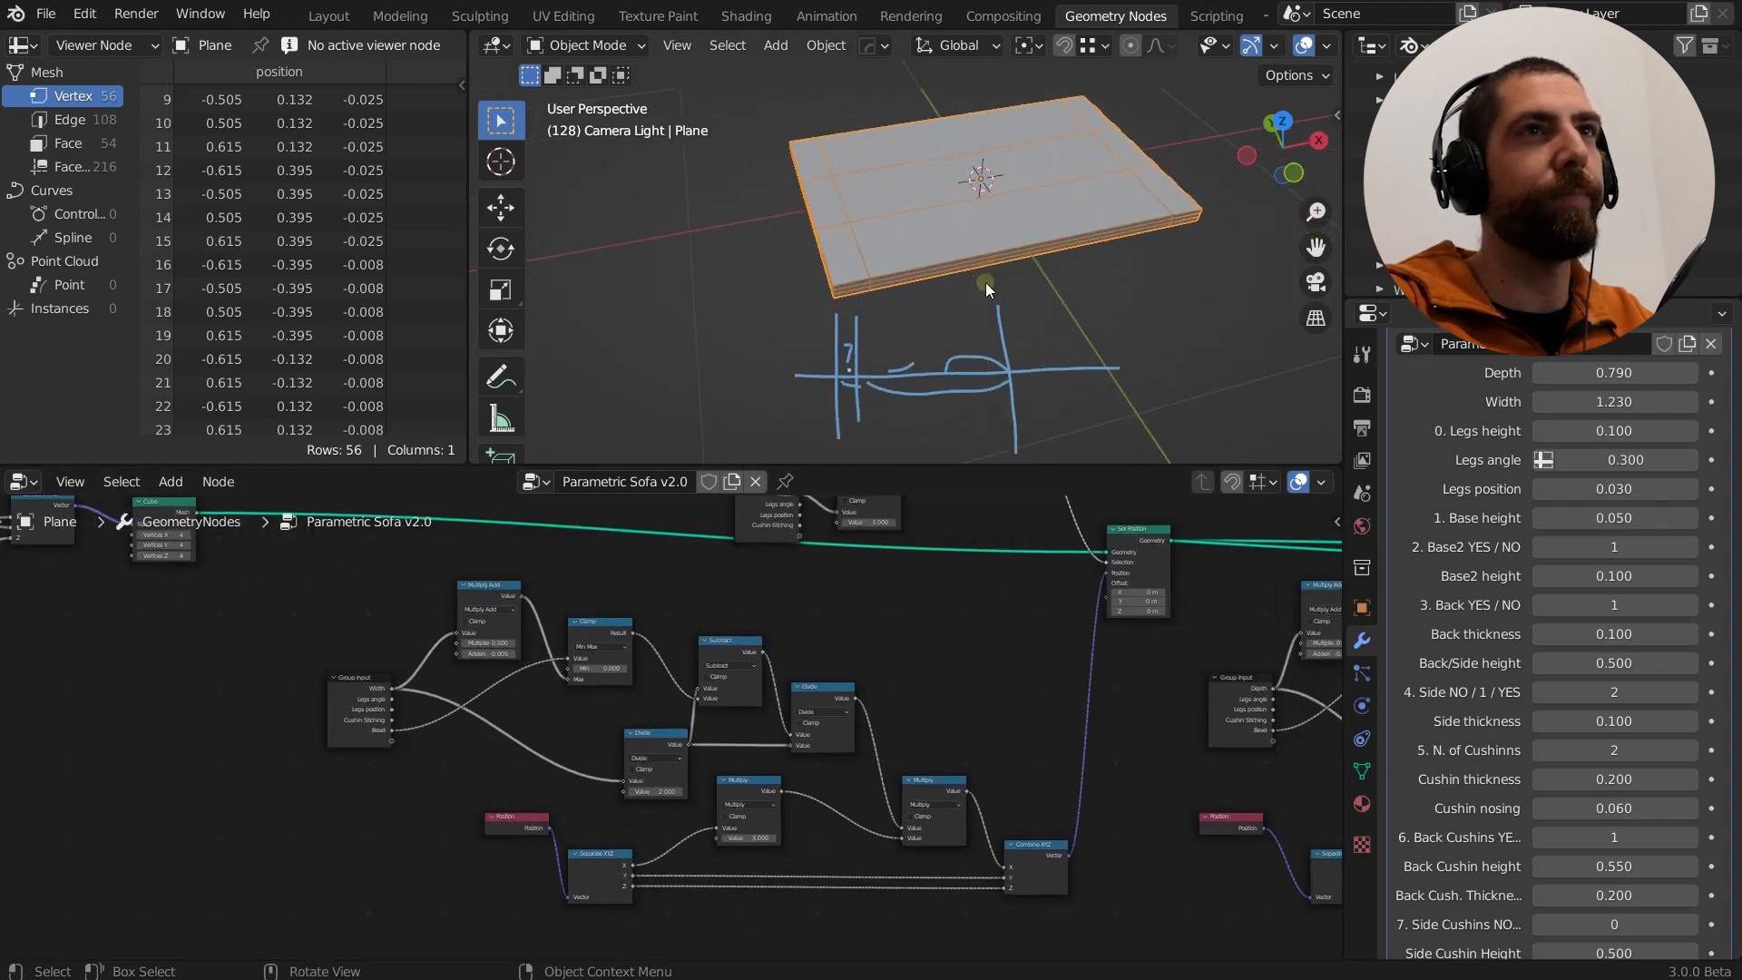
pyautogui.scroll(3, 426, 708)
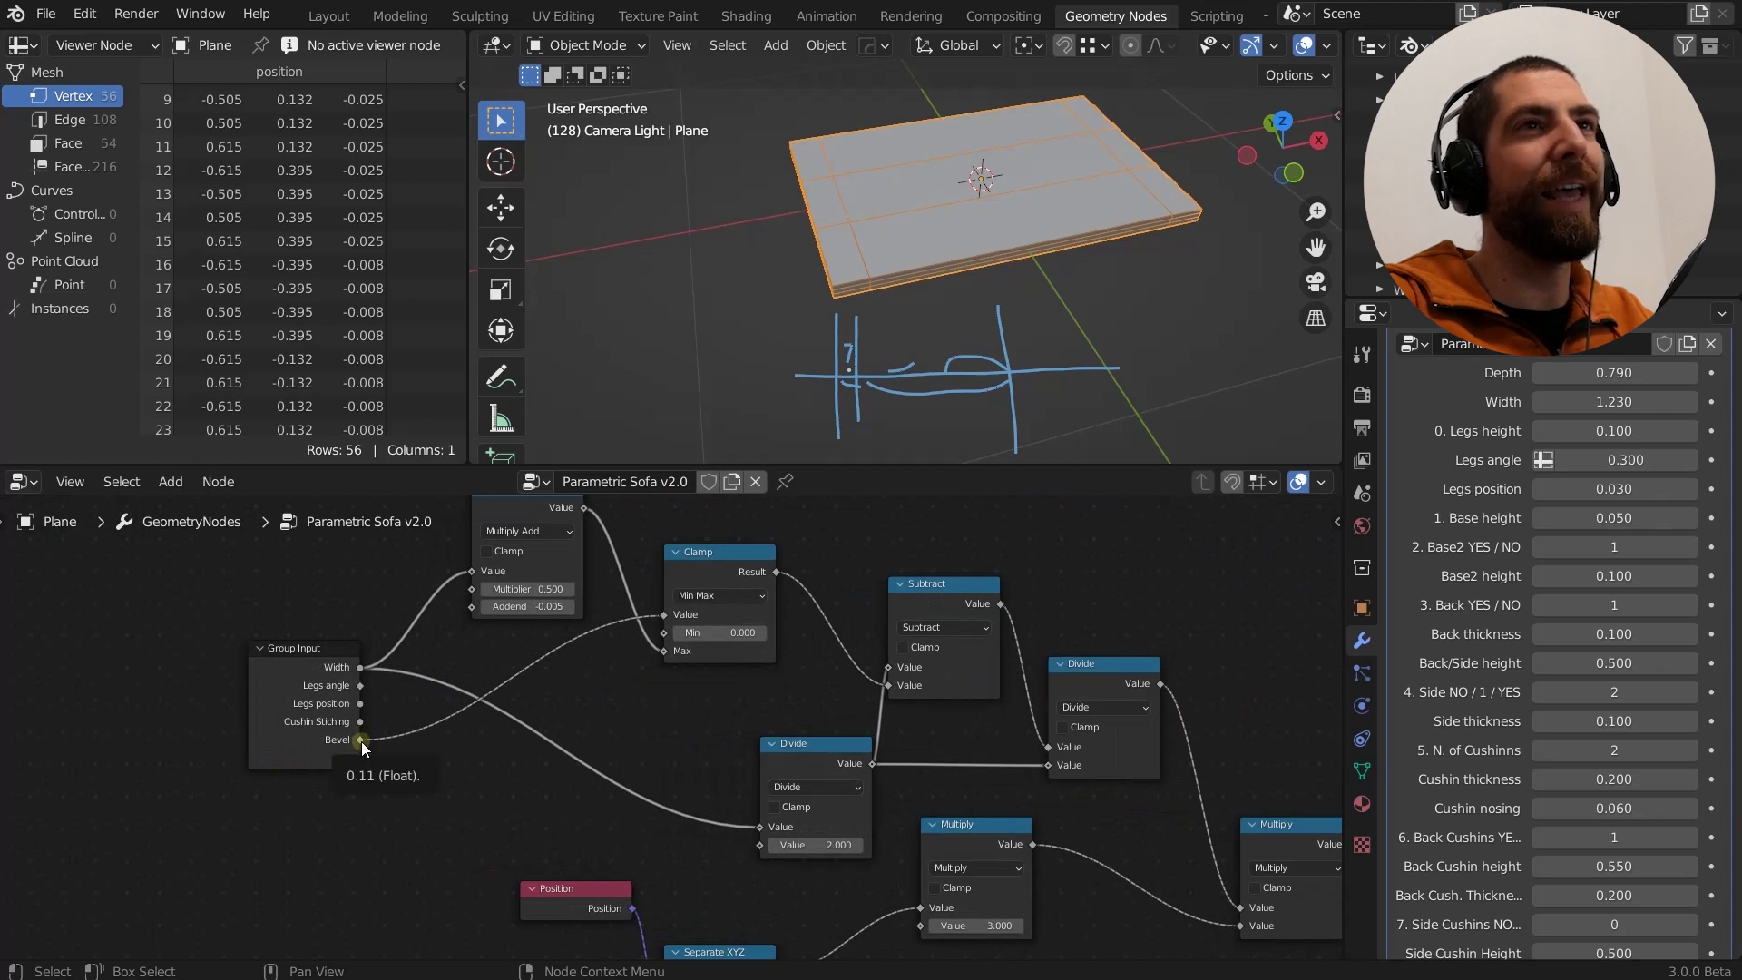
# Set the Bevel parameter to 1.730 to test how far the shifted edge loops can move toward the slab's centre.
pyautogui.scroll(2, 993, 243)
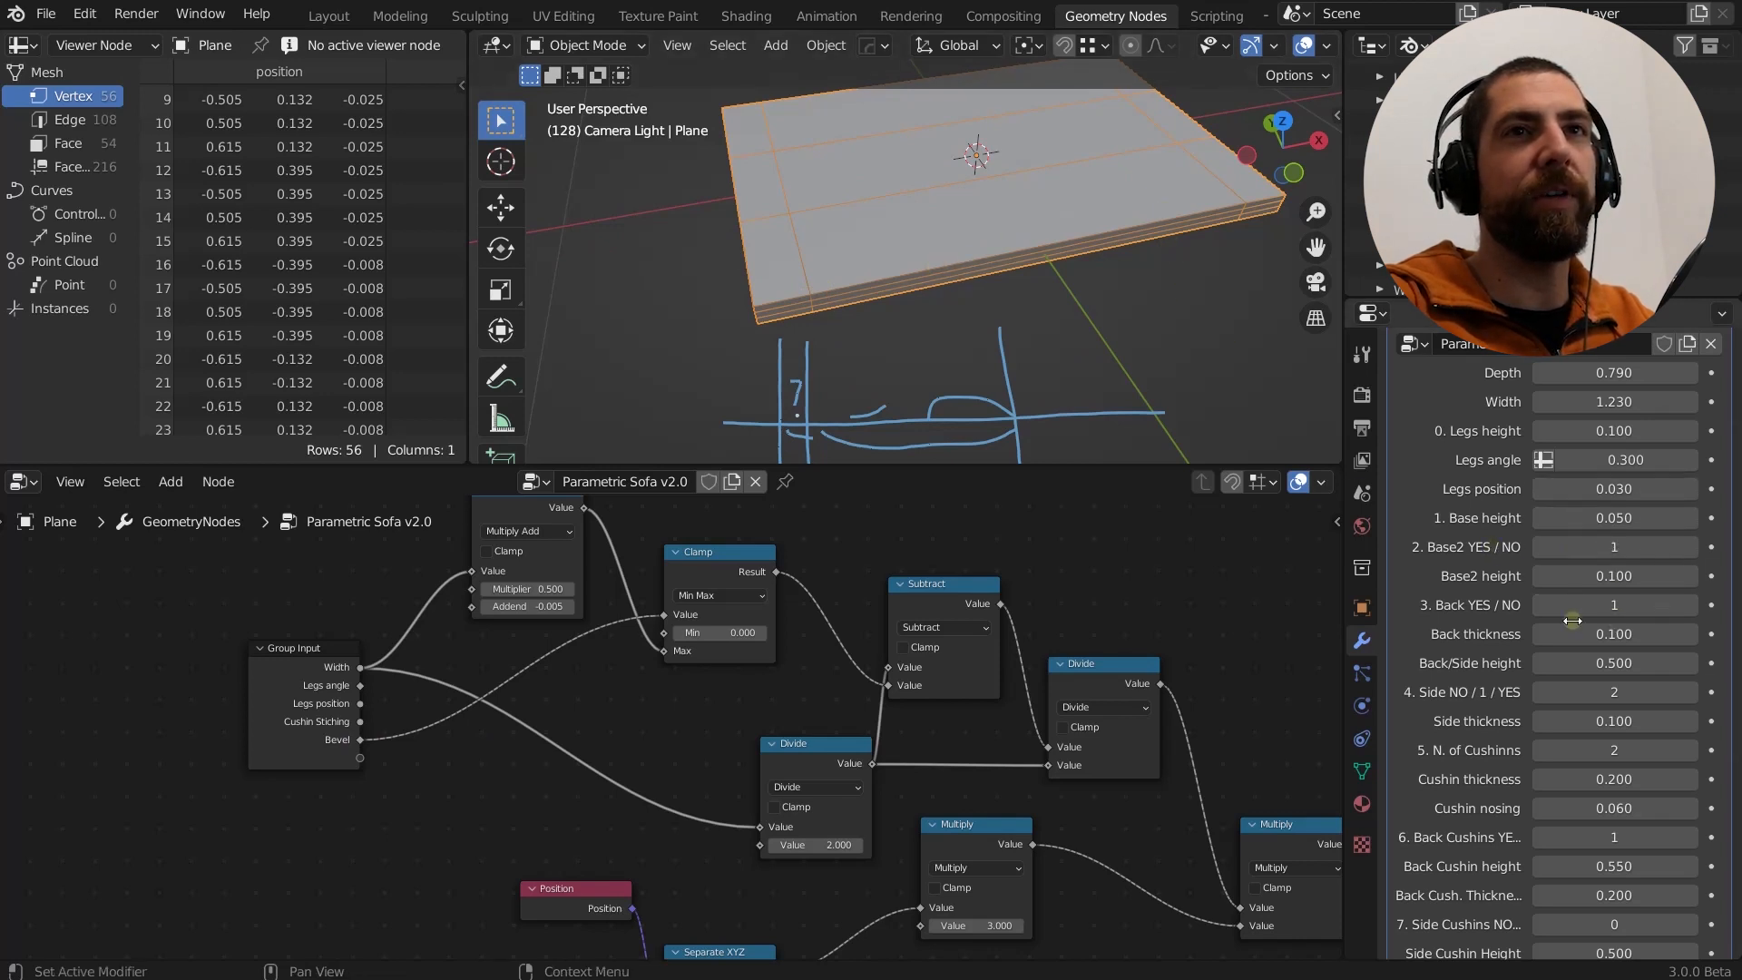
pyautogui.scroll(-3, 1573, 617)
pyautogui.scroll(-2, 1572, 621)
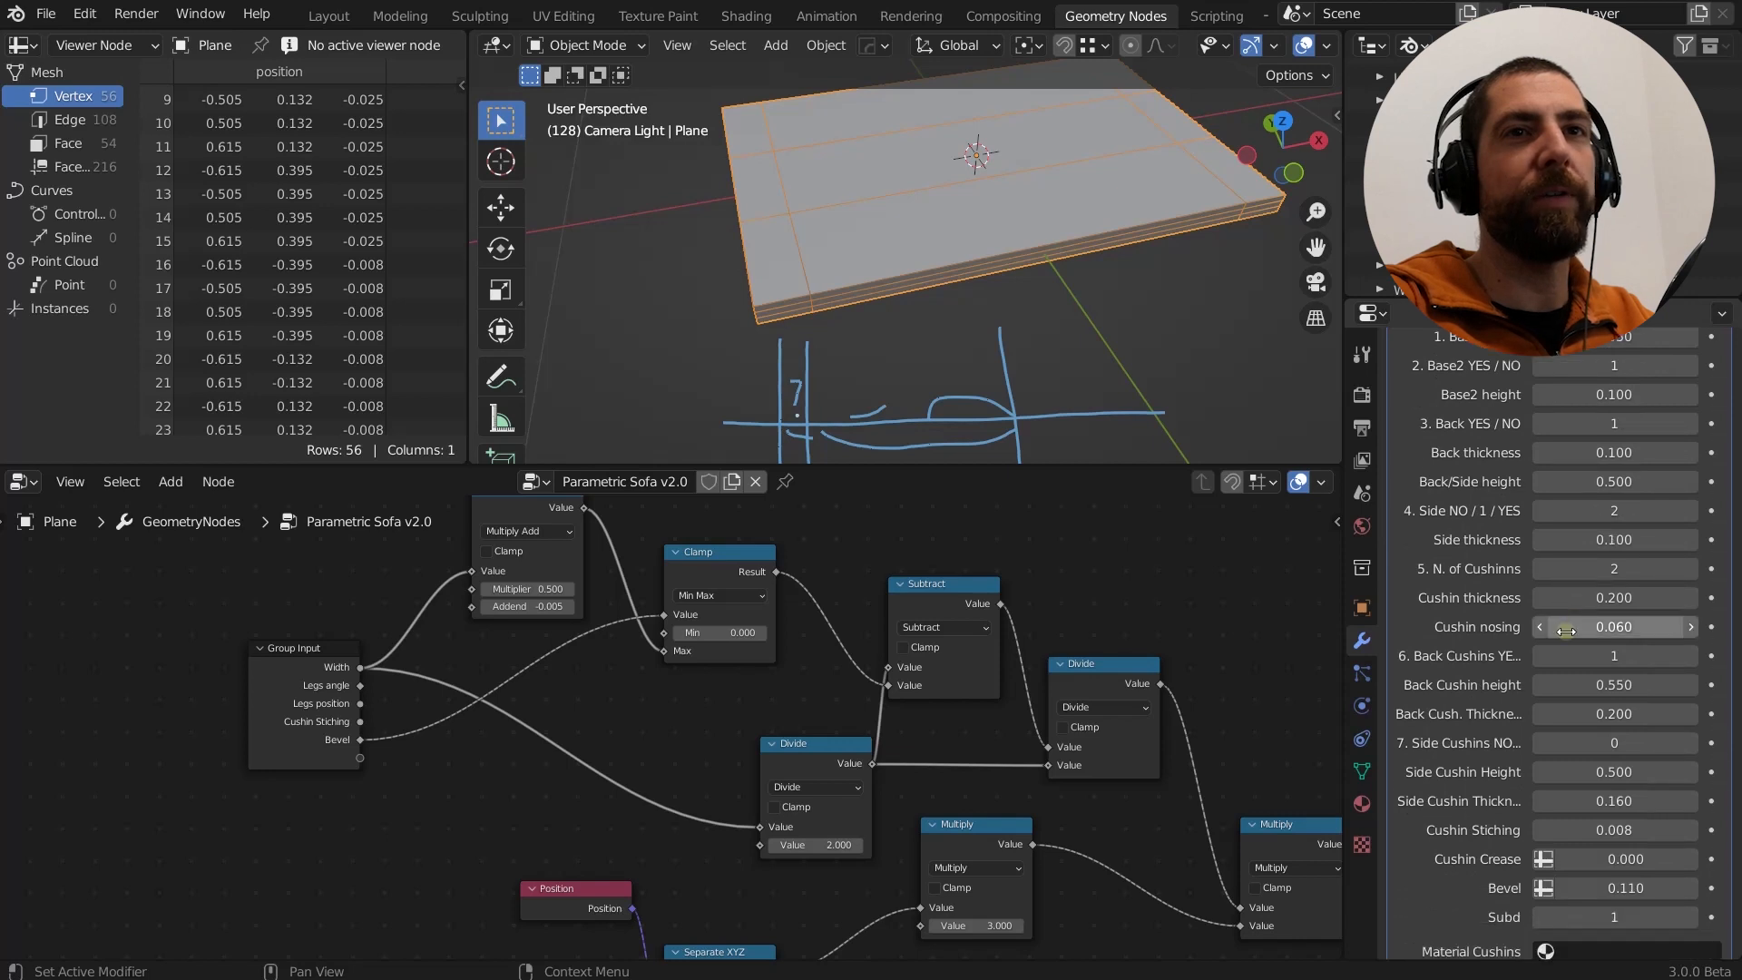
pyautogui.moveTo(1594, 888); pyautogui.dragTo(1647, 888)
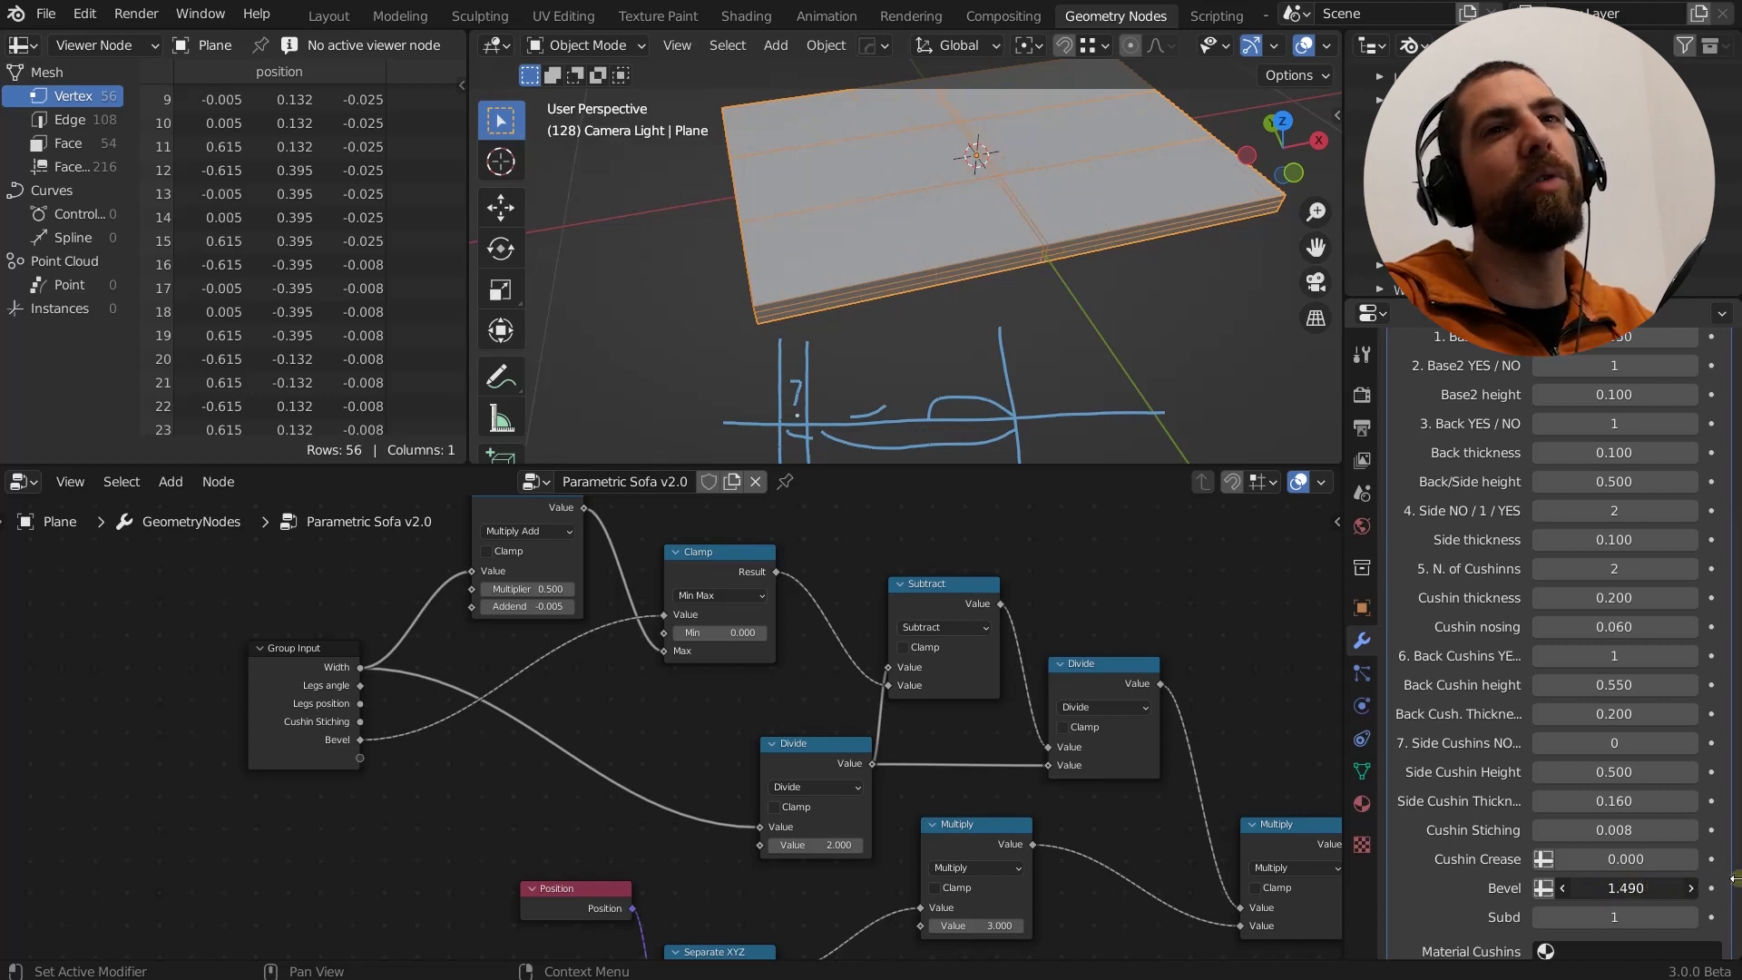
pyautogui.moveTo(1733, 879); pyautogui.dragTo(9, 871)
# Examine the Clamp node's Min Max mode and how Bevel and the Multiply Add result feed its Value and Max inputs.
pyautogui.scroll(-1, 421, 673)
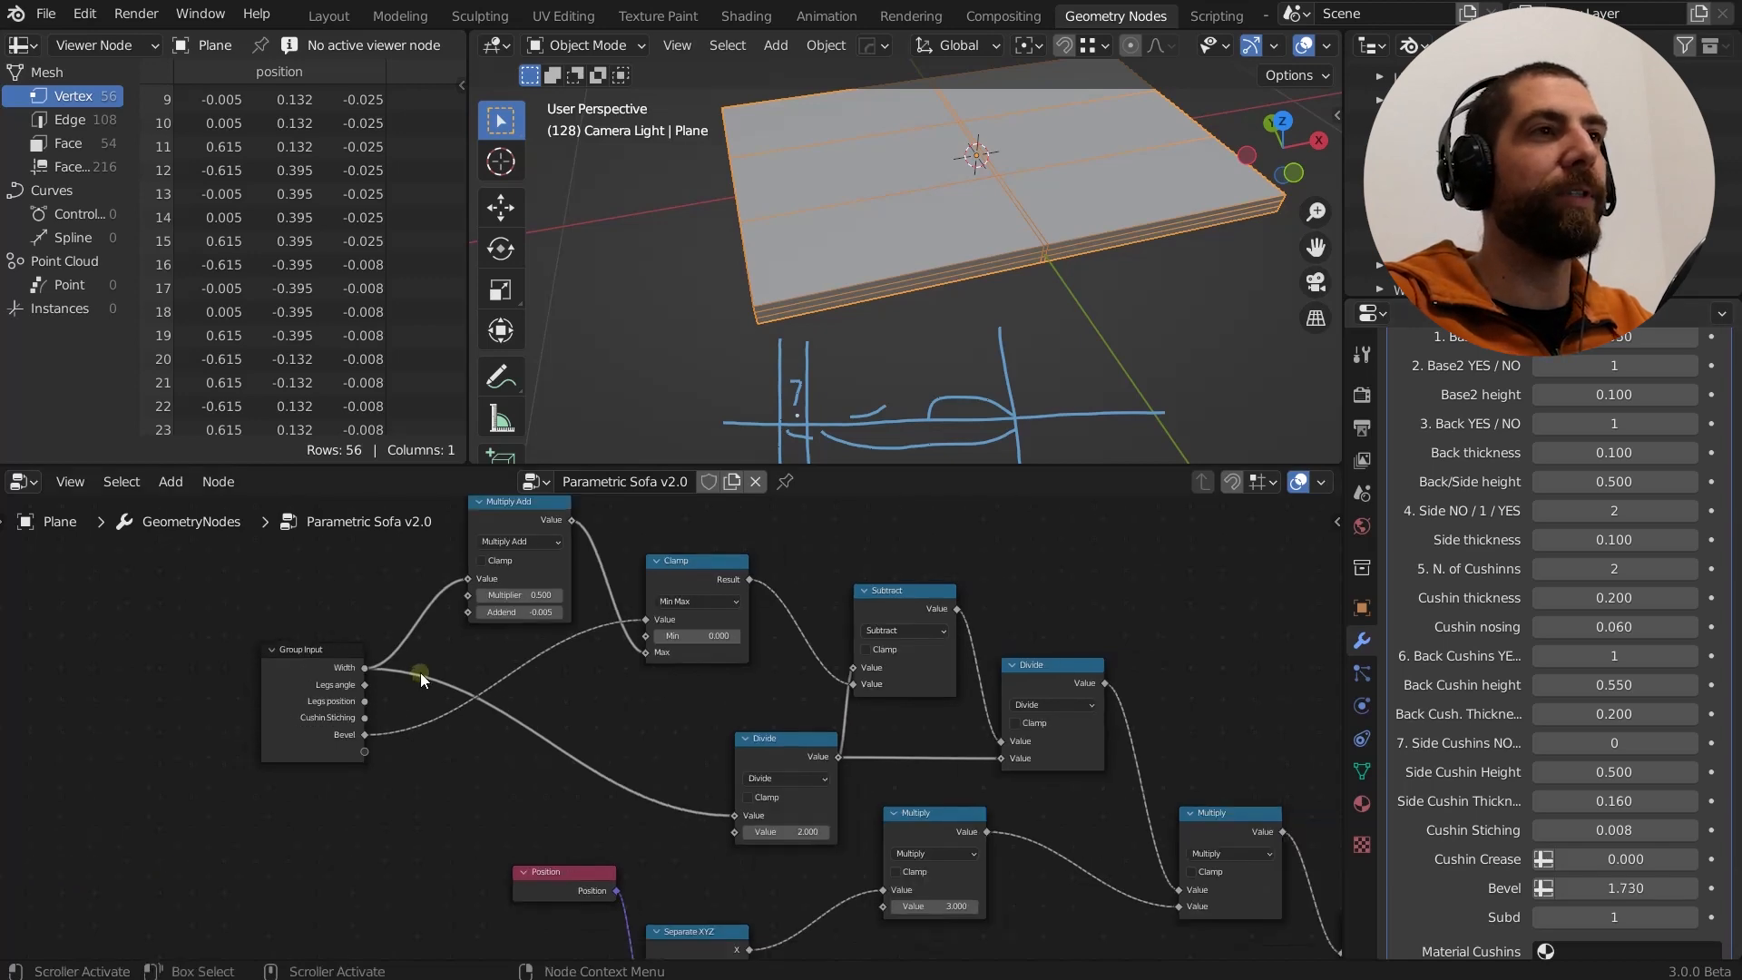
pyautogui.scroll(-3, 421, 673)
pyautogui.moveTo(432, 663); pyautogui.dragTo(354, 659, button='middle')
pyautogui.scroll(2, 421, 657)
pyautogui.moveTo(540, 675); pyautogui.dragTo(468, 761, button='middle')
pyautogui.scroll(2, 481, 732)
pyautogui.scroll(3, 481, 732)
pyautogui.scroll(-2, 469, 760)
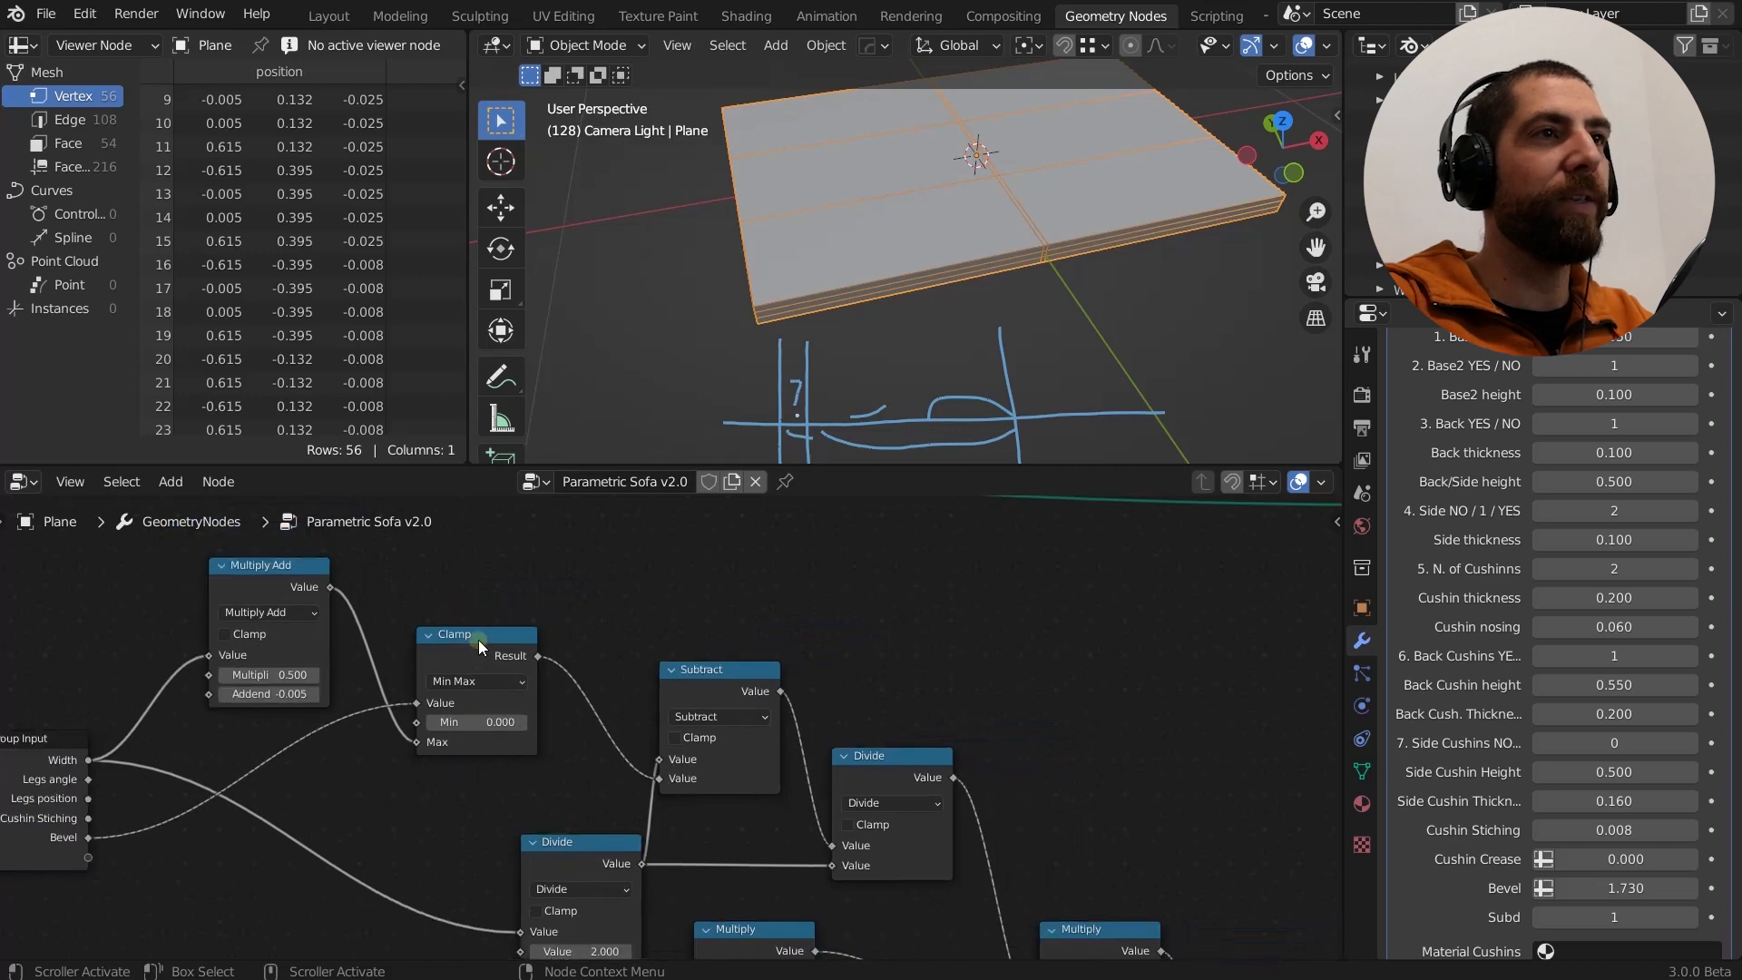
pyautogui.scroll(2, 474, 694)
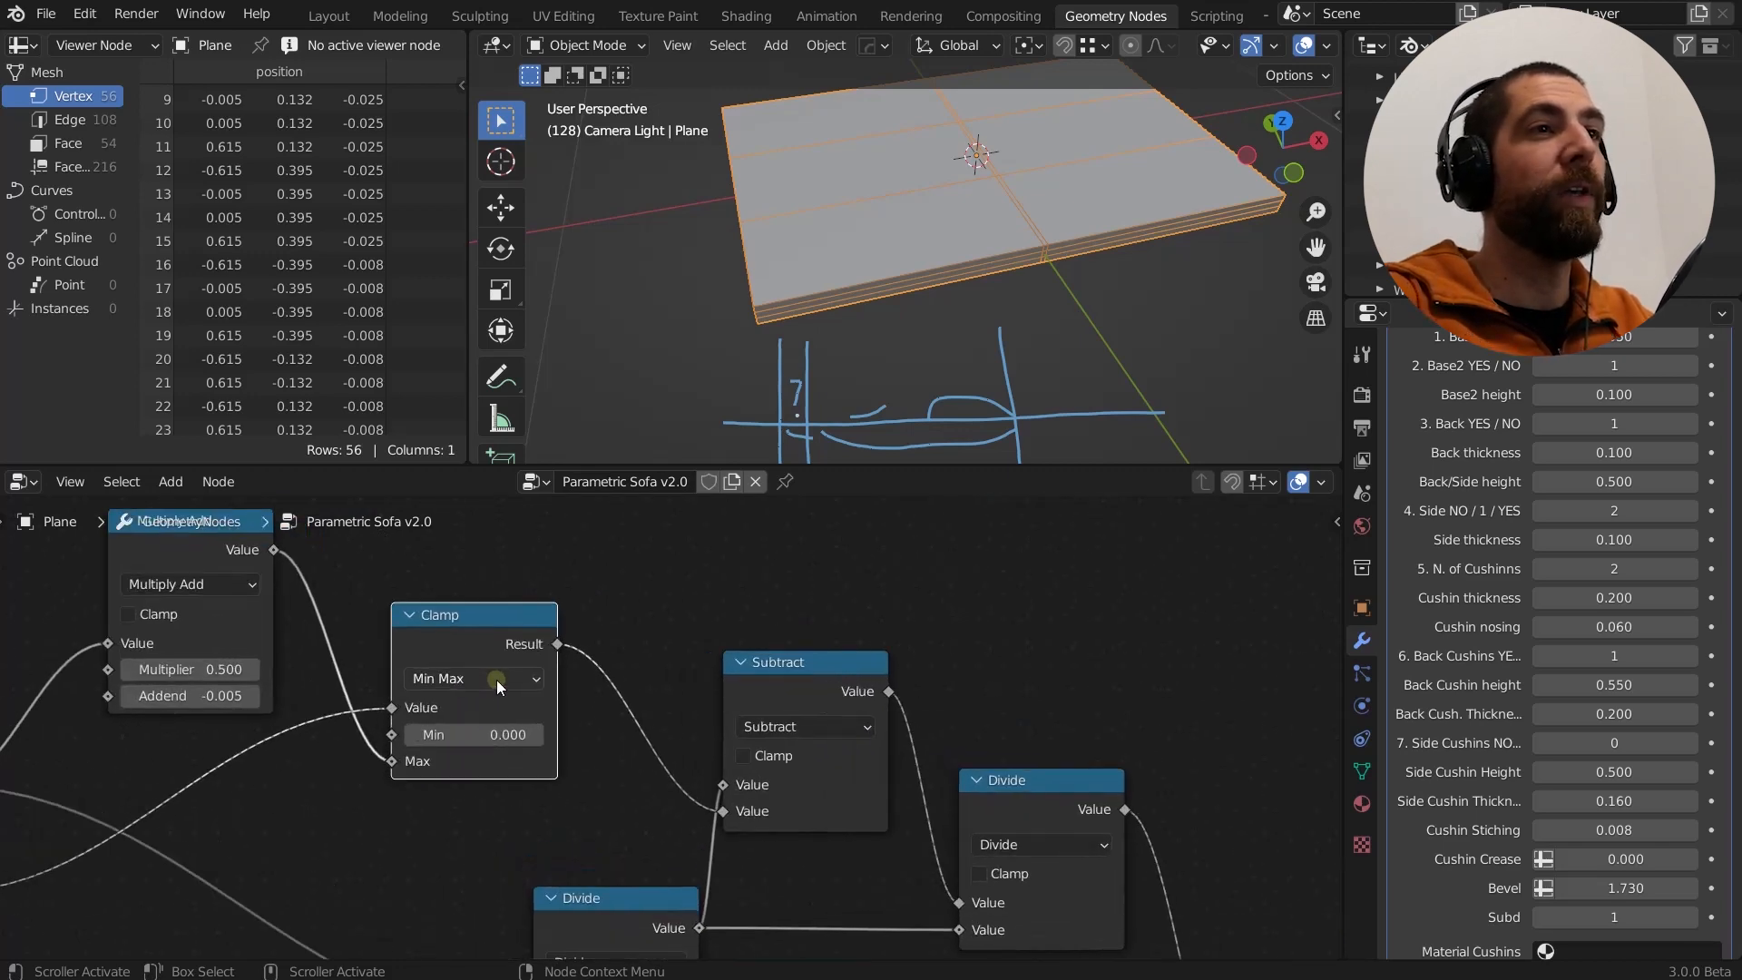
pyautogui.moveTo(486, 705); pyautogui.dragTo(495, 610, button='middle')
pyautogui.scroll(2, 405, 622)
pyautogui.scroll(-1, 406, 619)
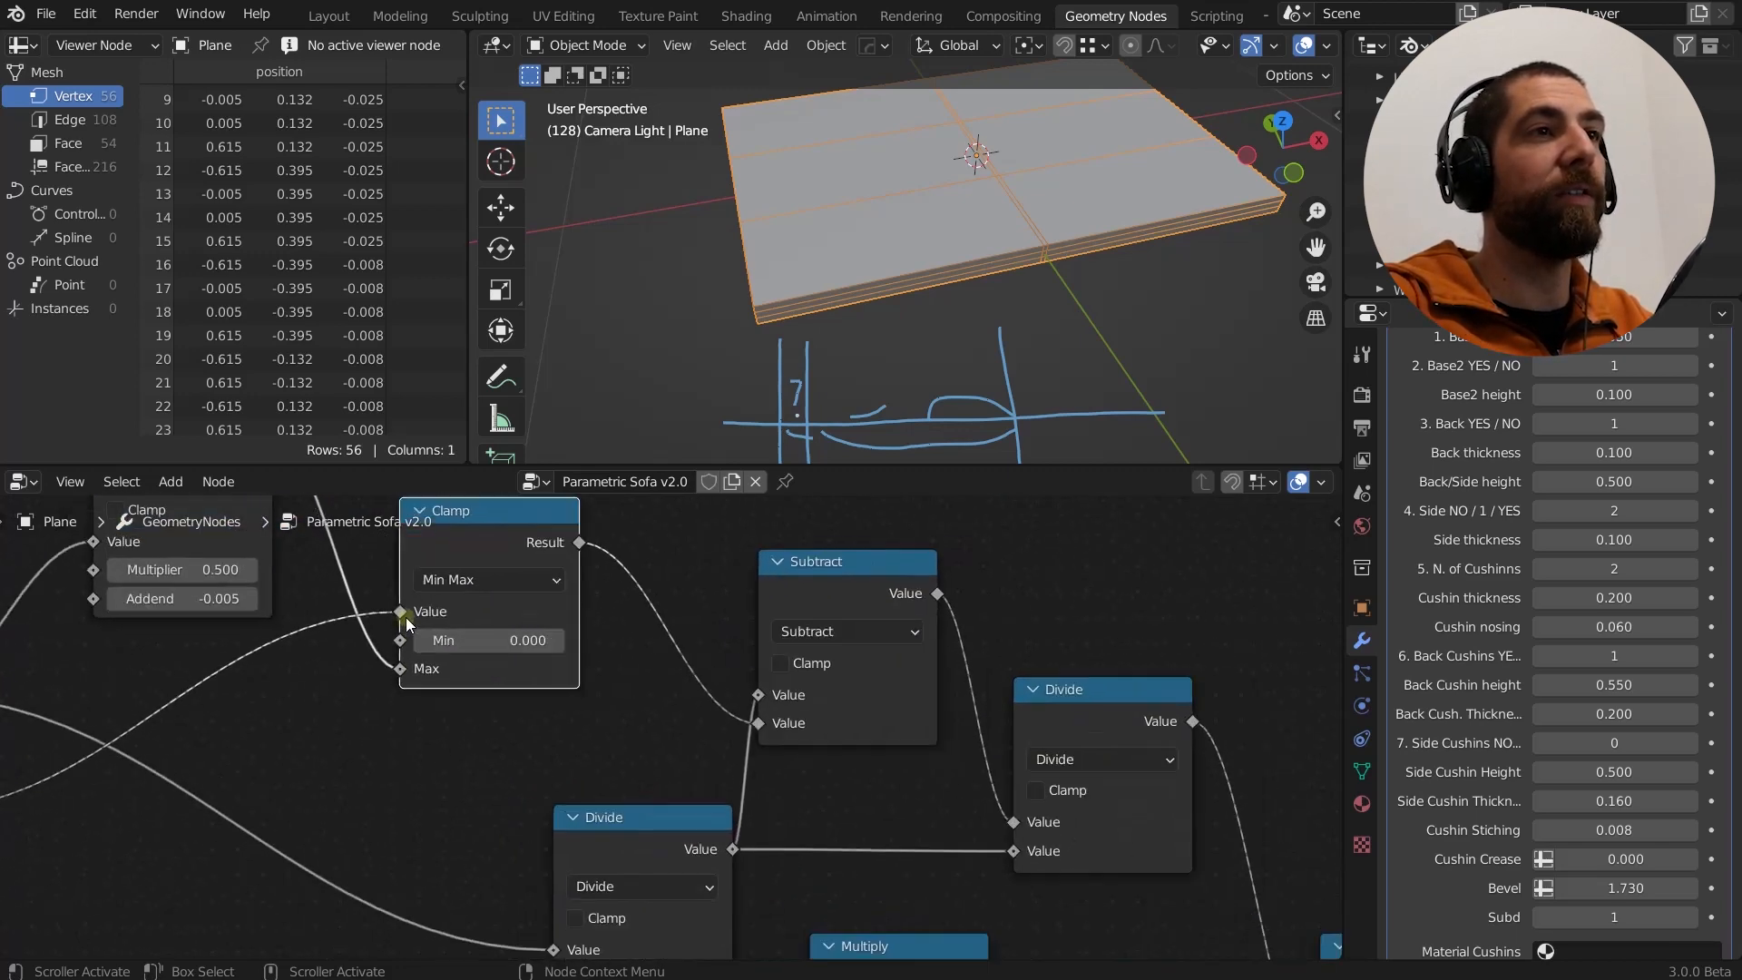
pyautogui.scroll(-1, 406, 617)
pyautogui.scroll(-1, 140, 724)
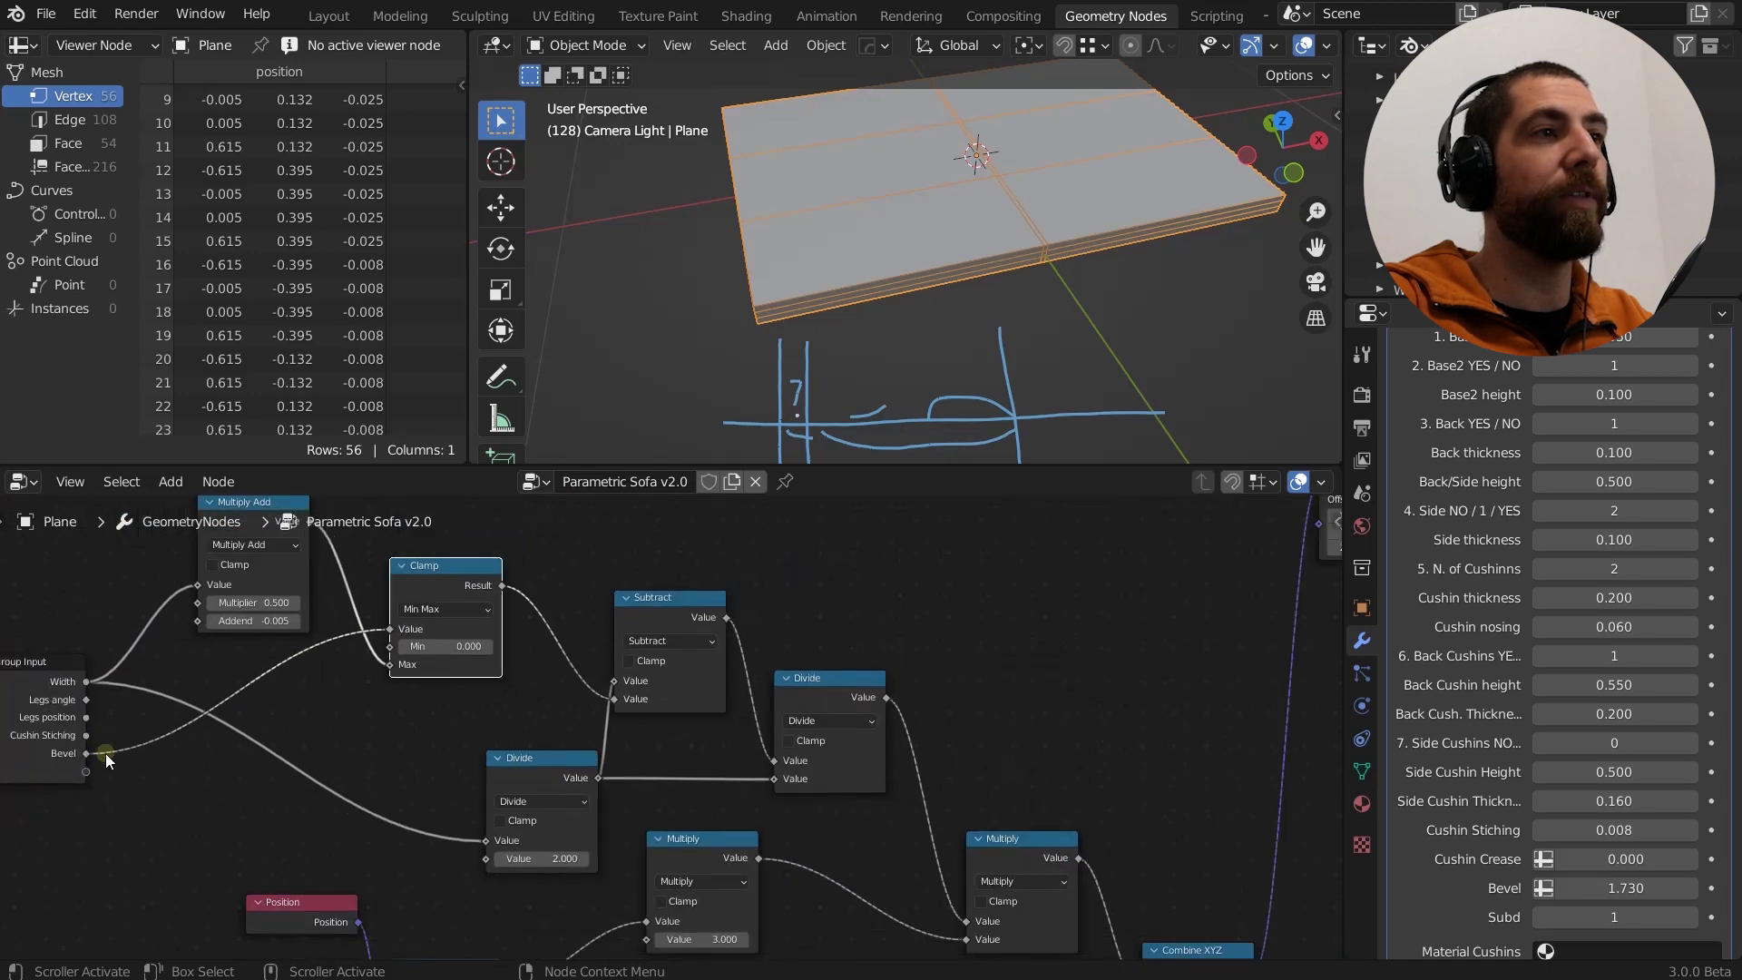
pyautogui.scroll(3, 436, 650)
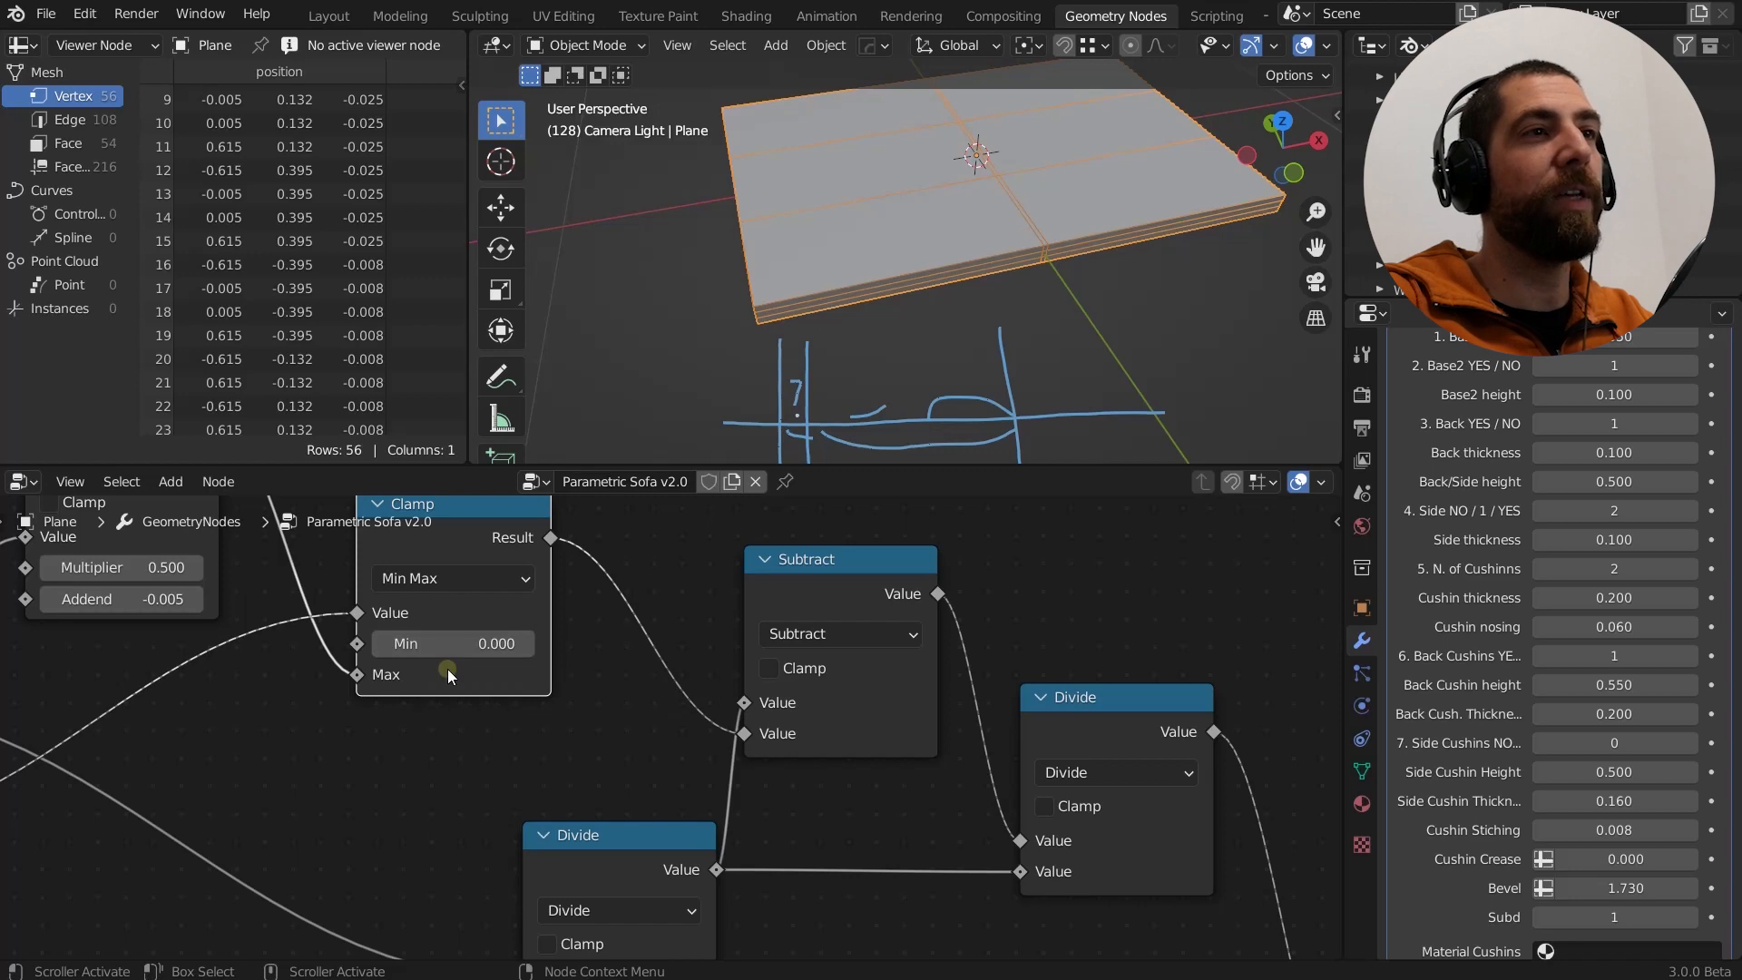
pyautogui.scroll(-2, 465, 690)
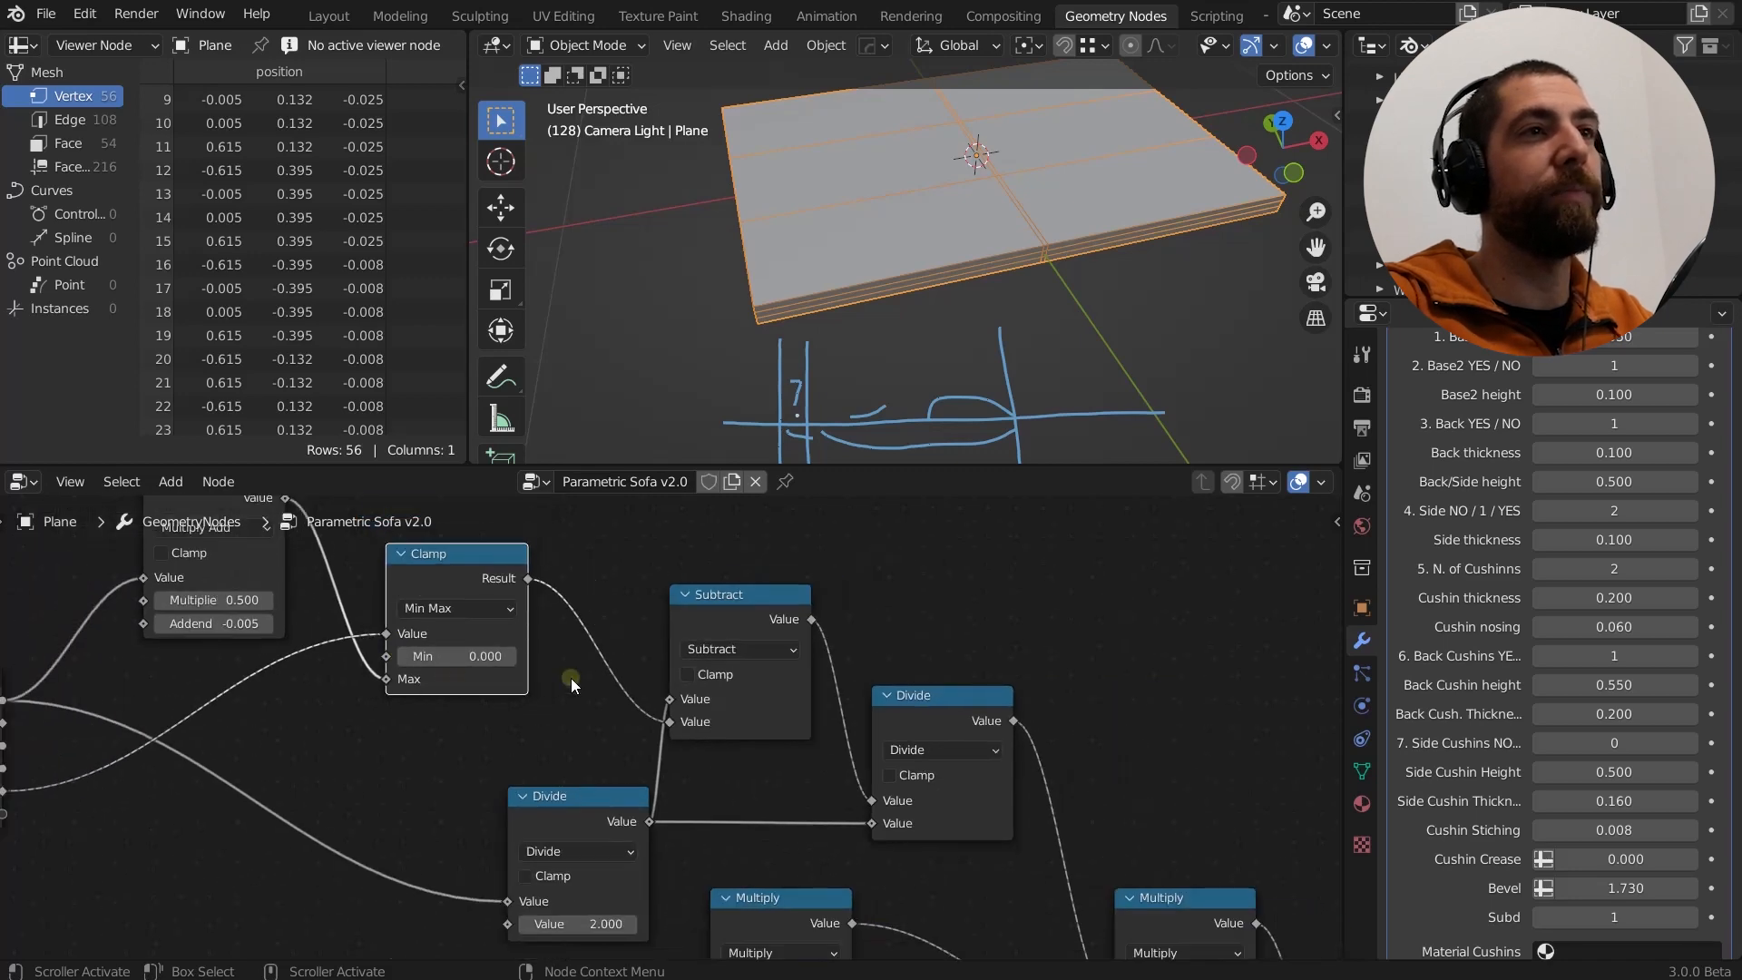
# Select the Multiply Add node and inspect how its Multiplier and Addend turn Width into the Clamp node's maximum.
pyautogui.scroll(-2, 540, 726)
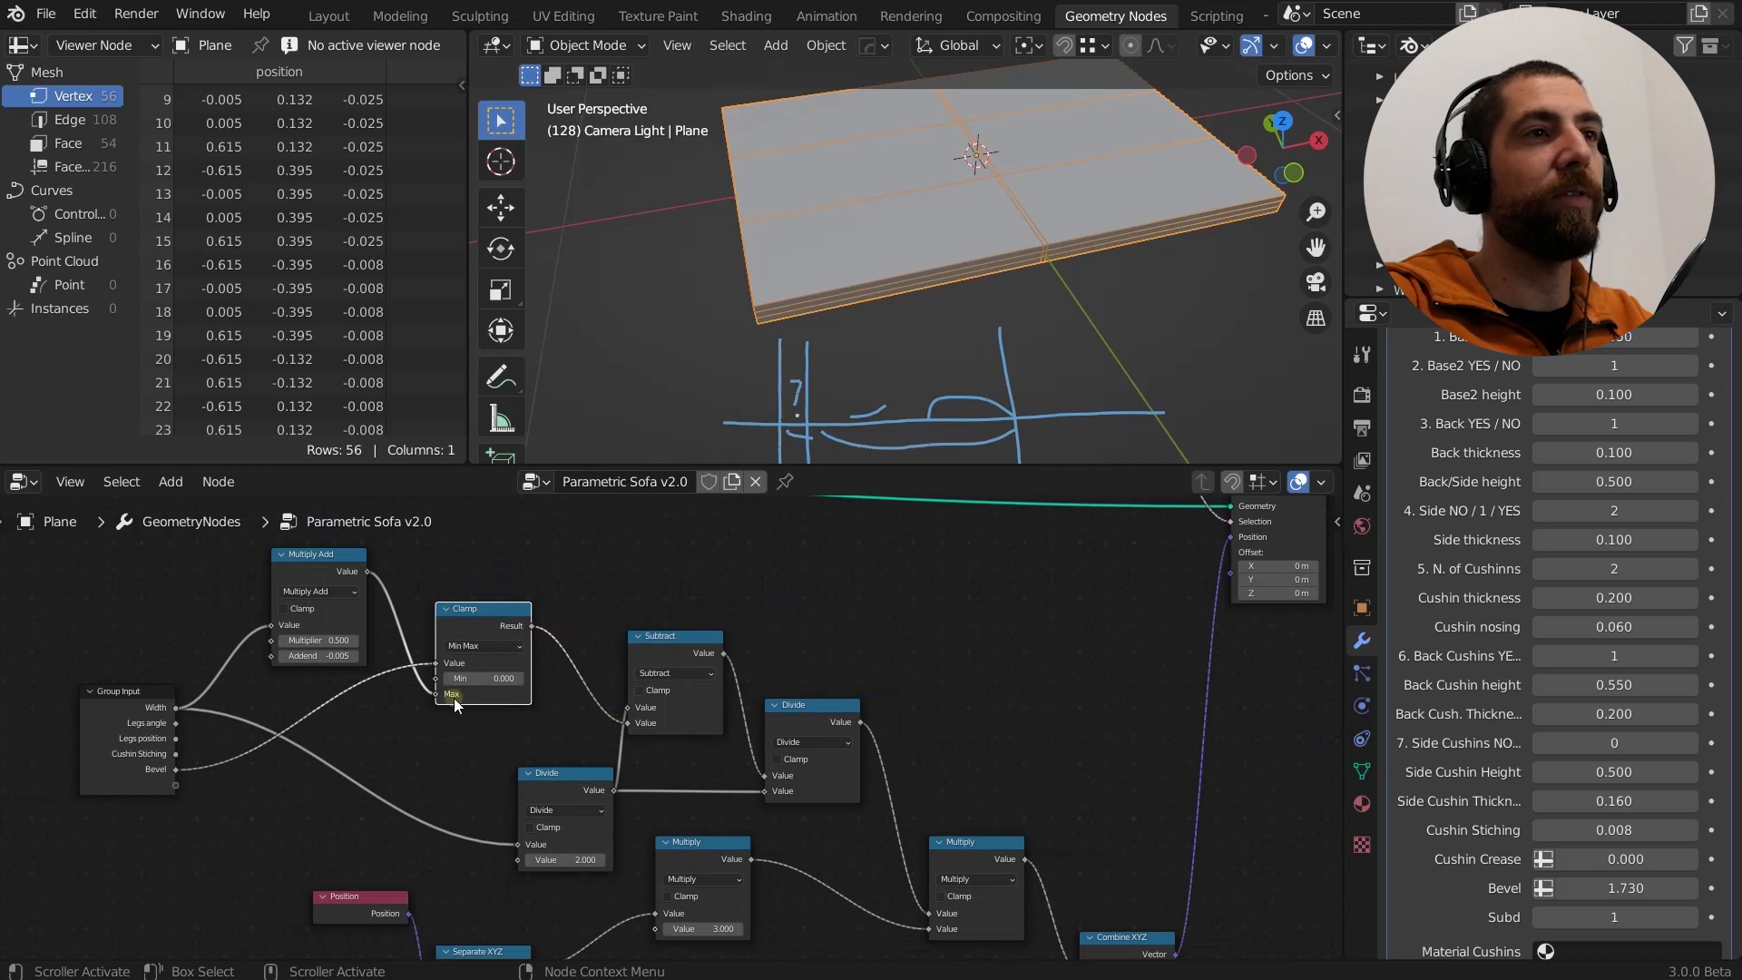
pyautogui.scroll(3, 437, 621)
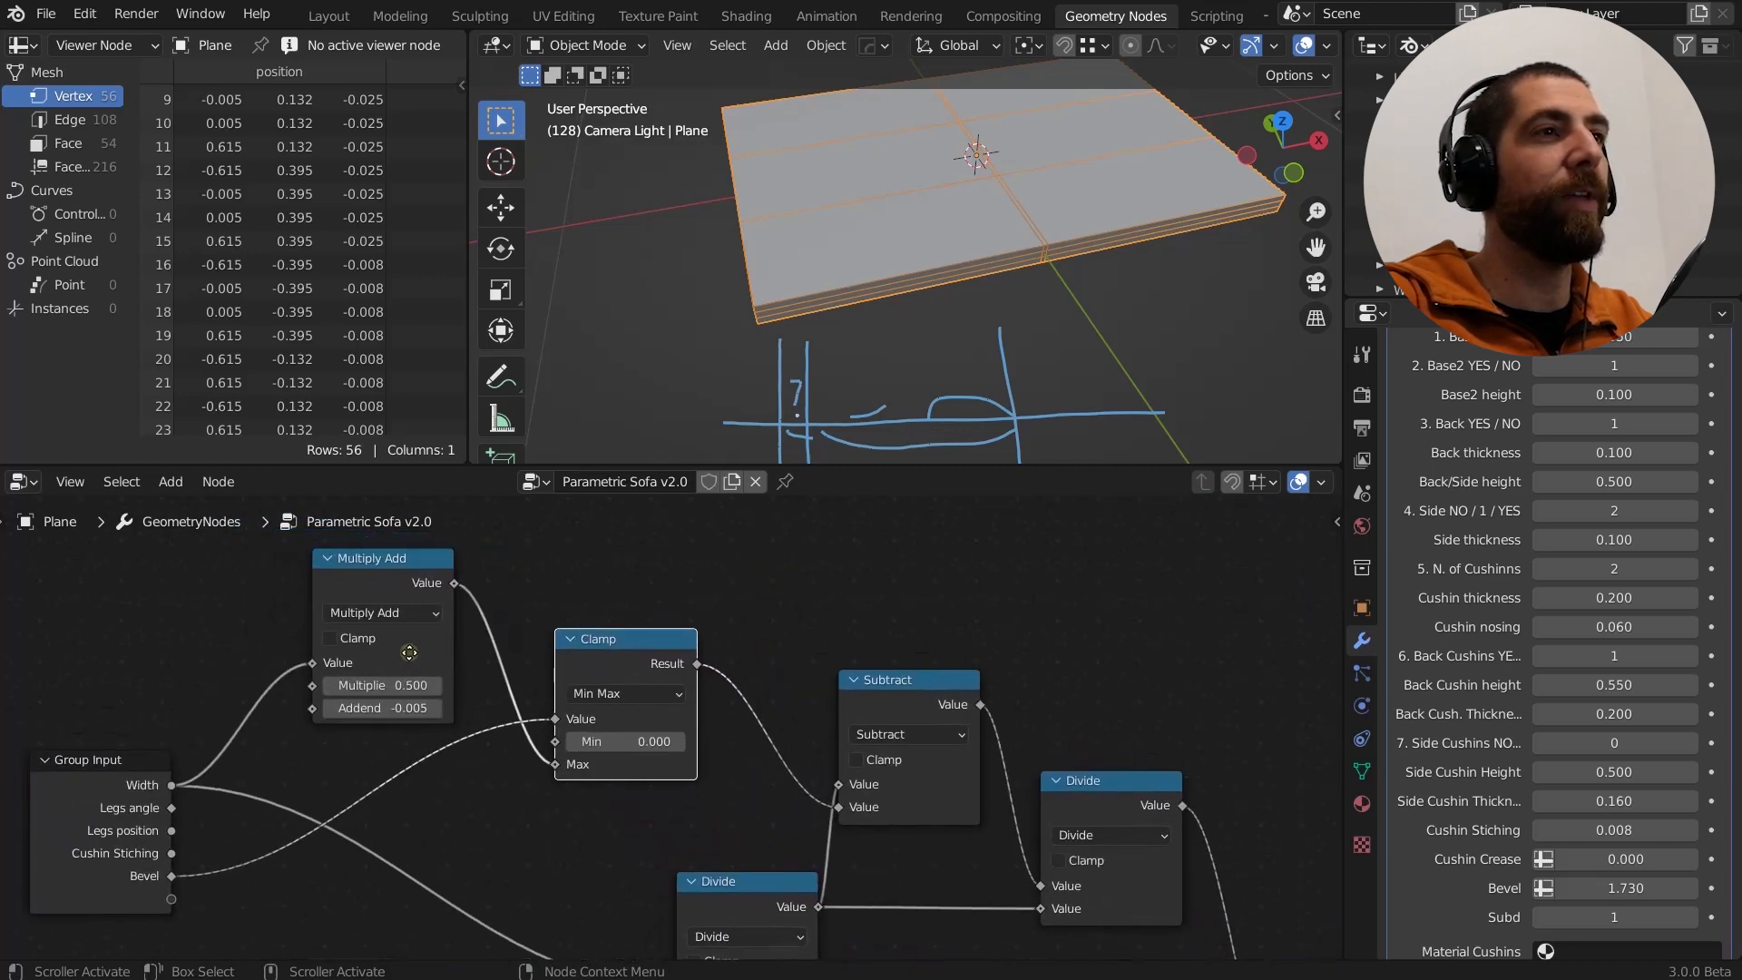
pyautogui.moveTo(410, 658); pyautogui.dragTo(459, 634, button='middle')
pyautogui.scroll(-1, 460, 633)
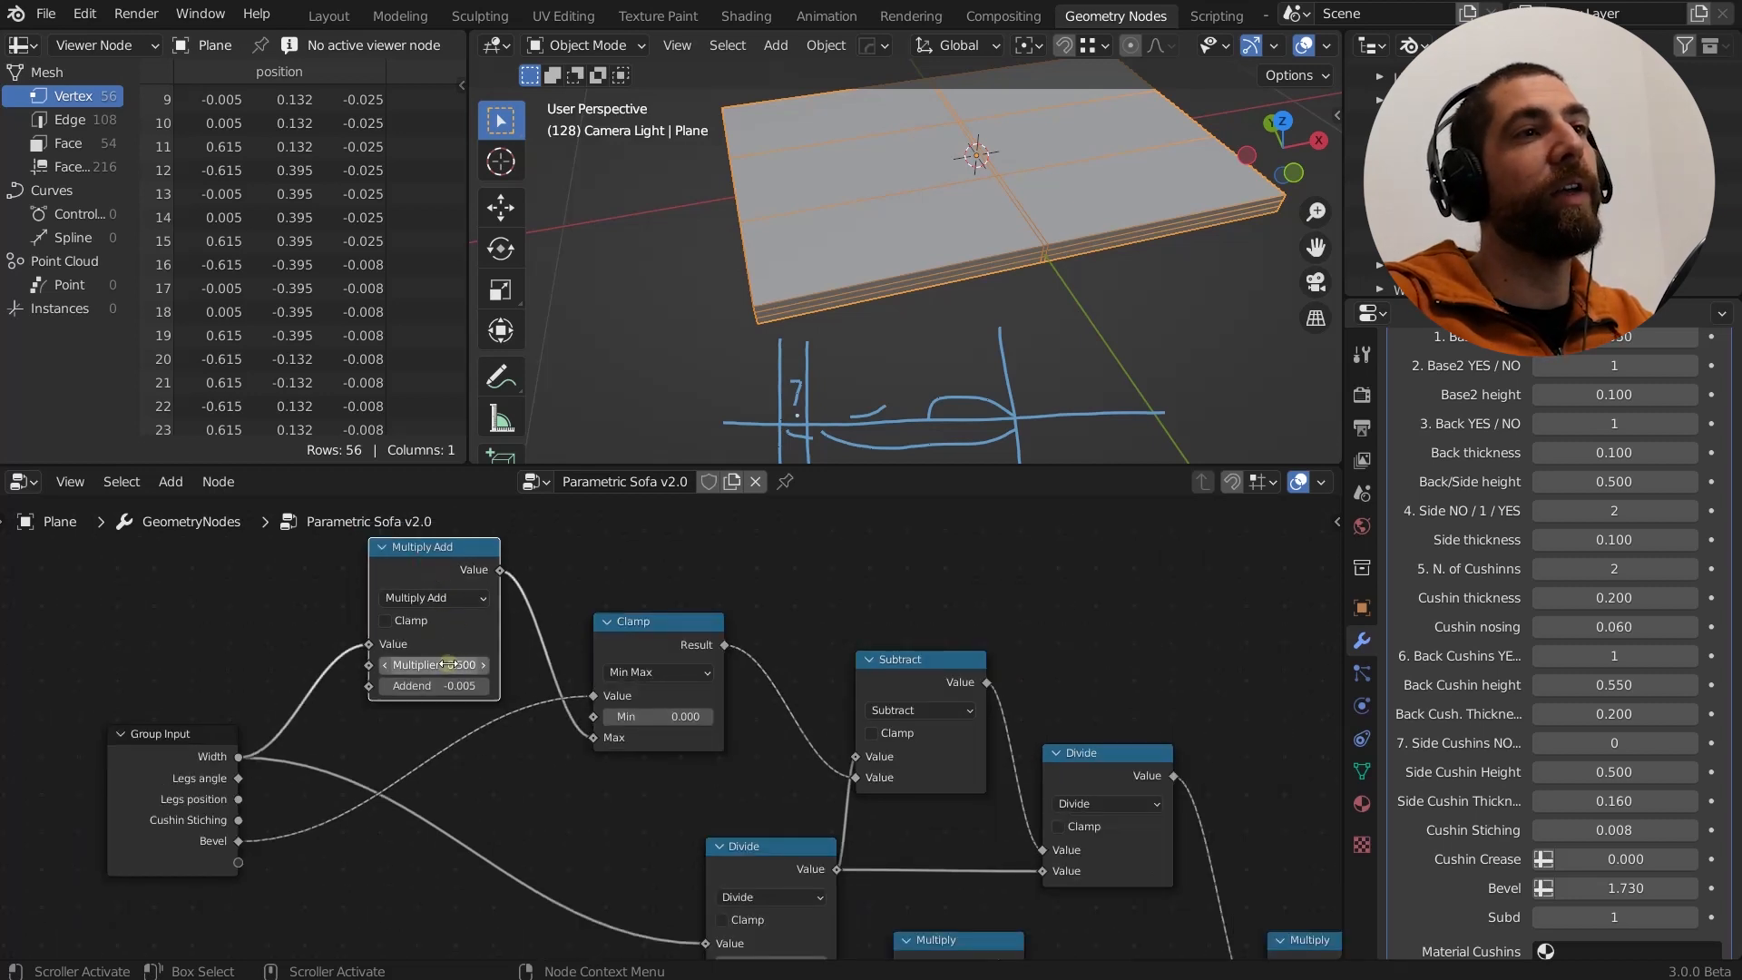
# Examine the Multiply Add node's Addend and how it holds the Clamp maximum just short of half the Width.
pyautogui.scroll(1, 445, 682)
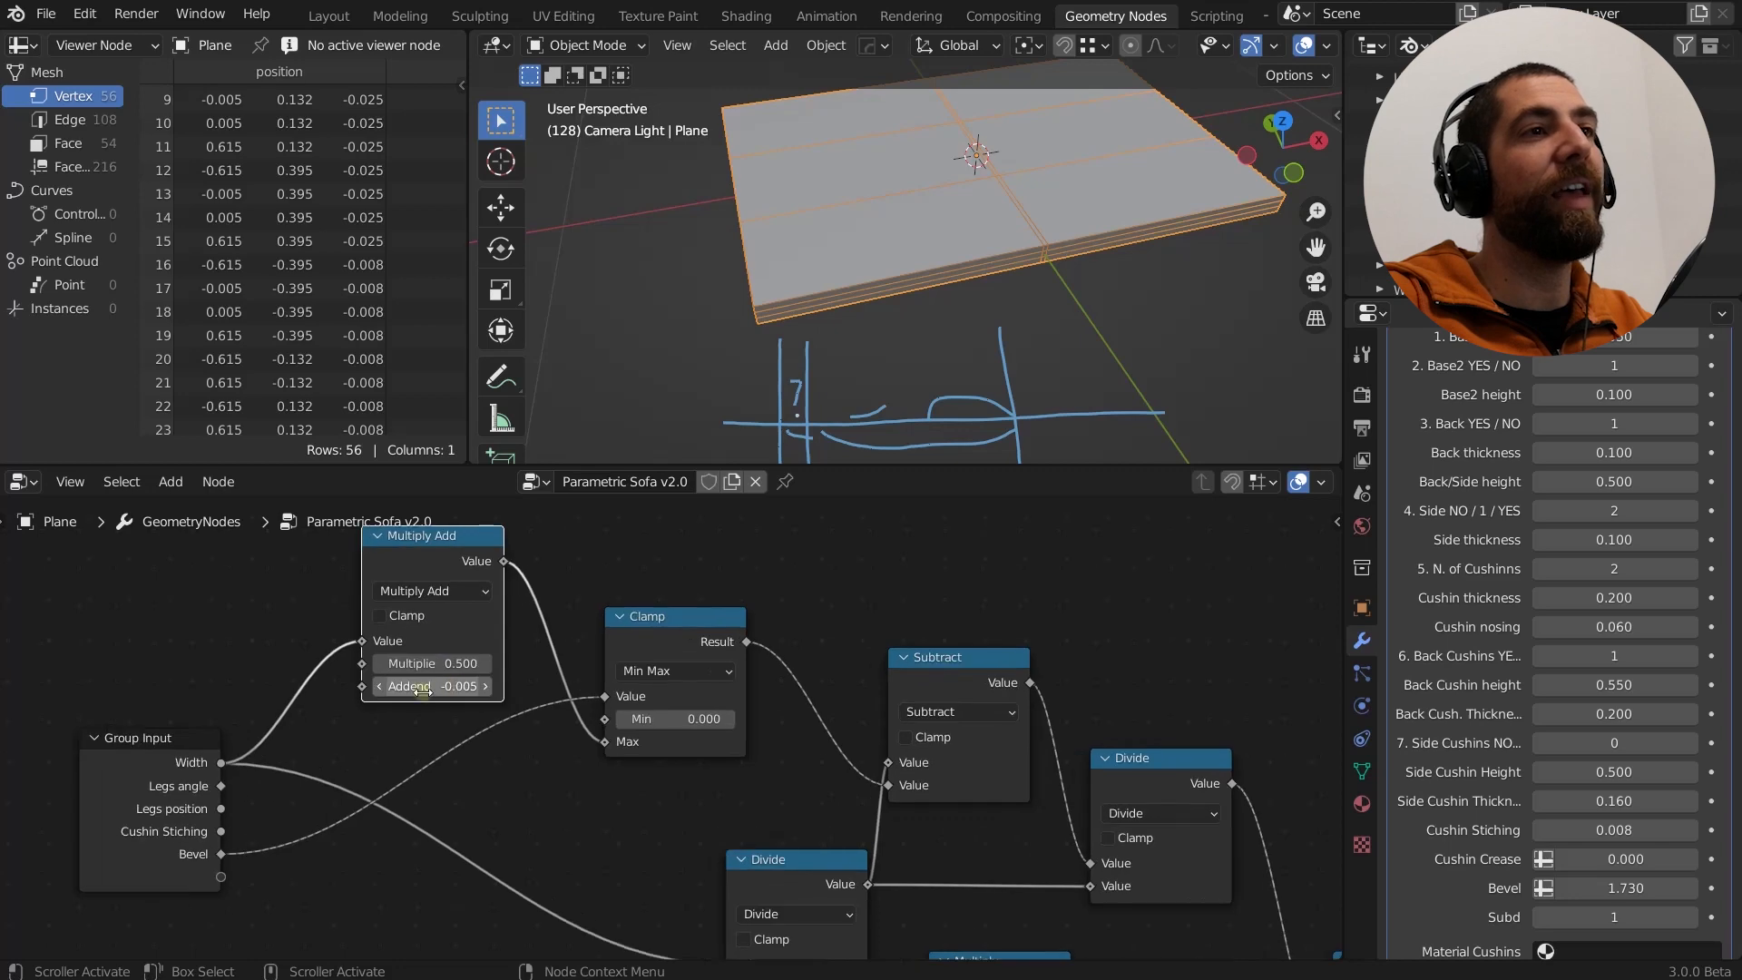
pyautogui.scroll(2, 431, 667)
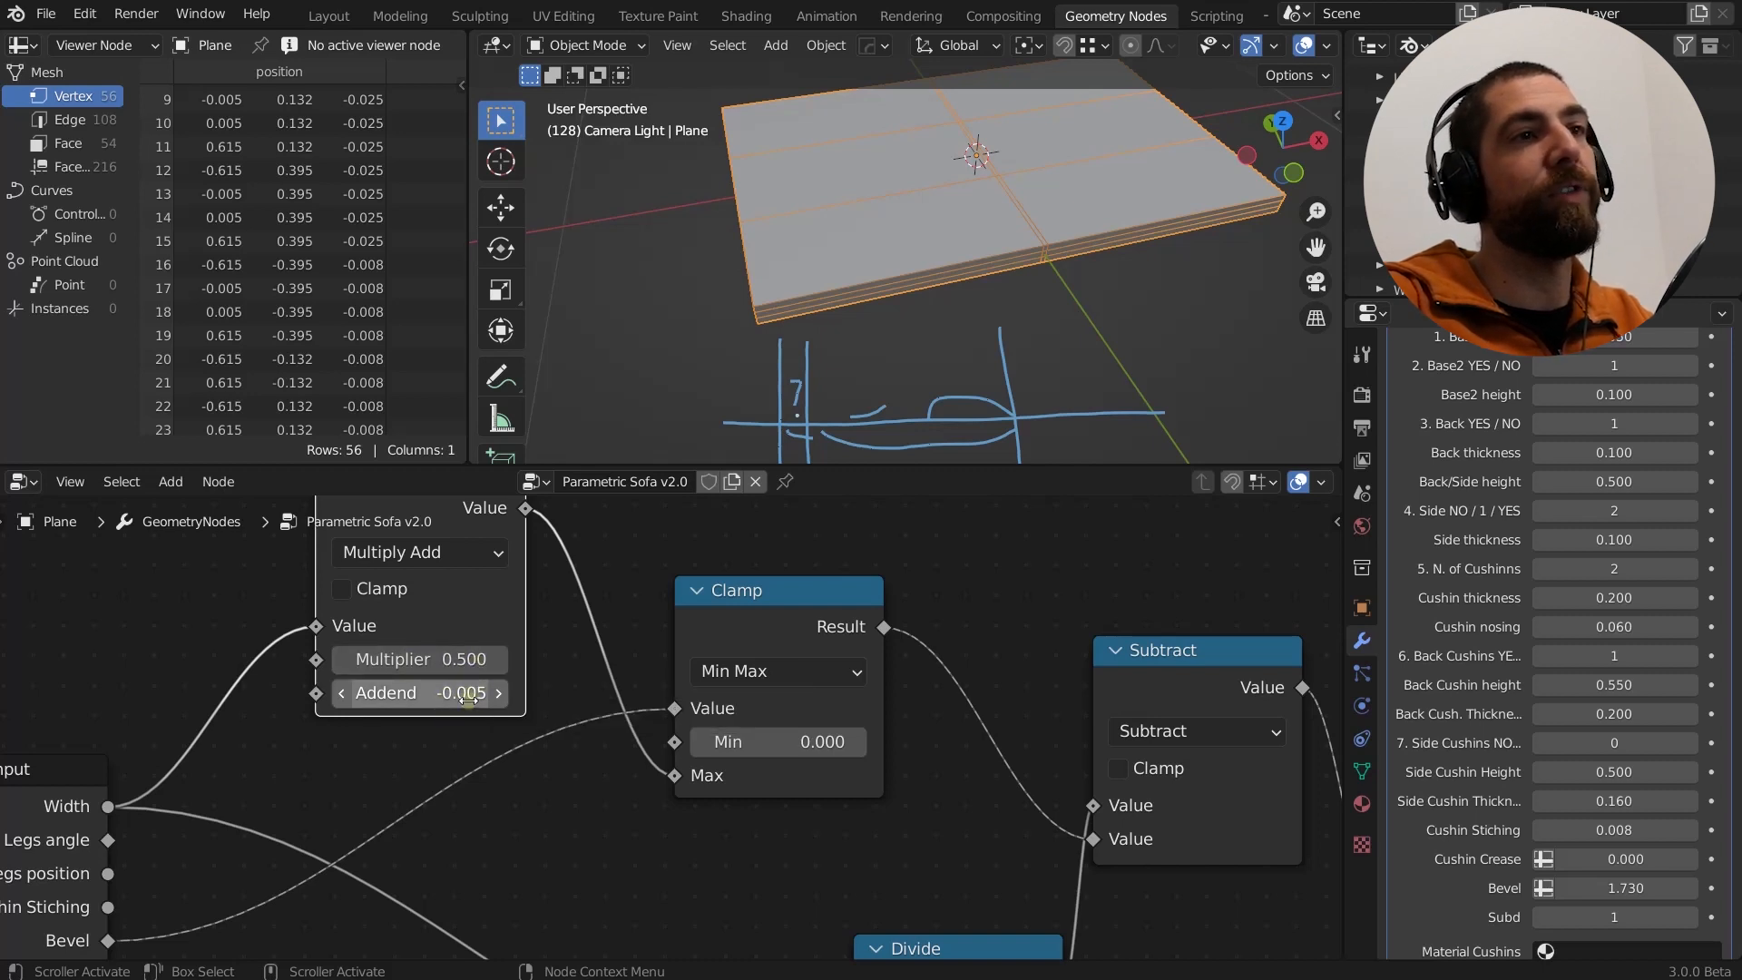
pyautogui.scroll(-2, 792, 300)
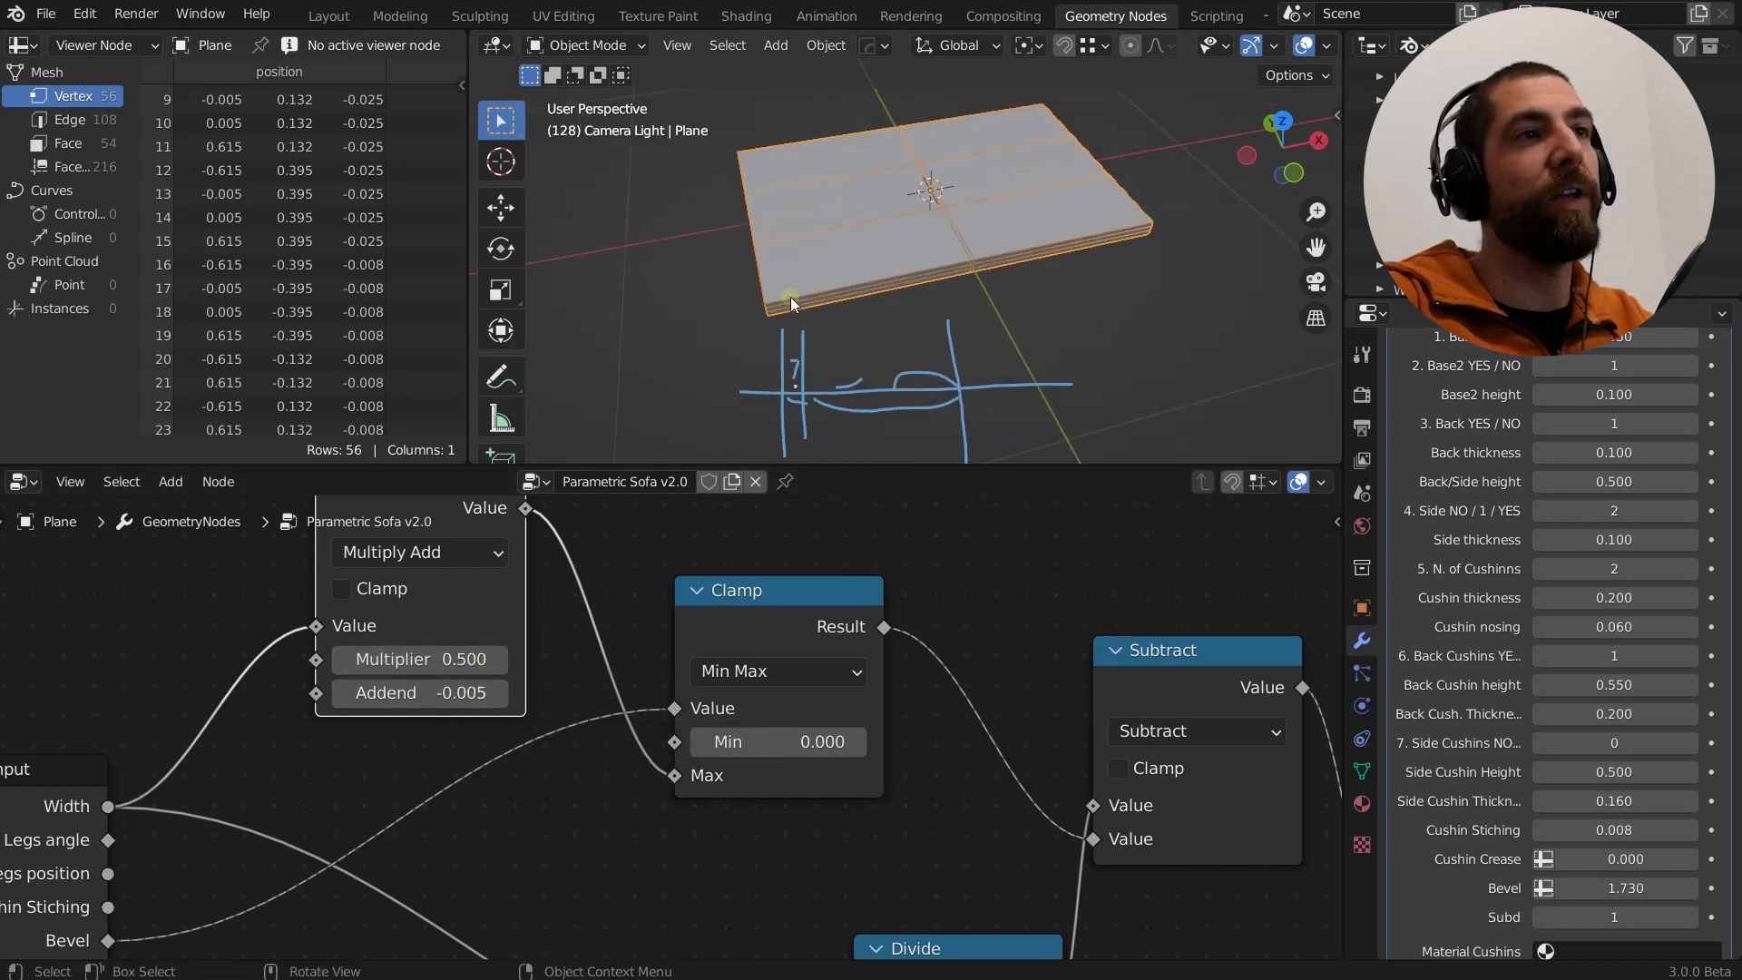
pyautogui.scroll(-2, 381, 635)
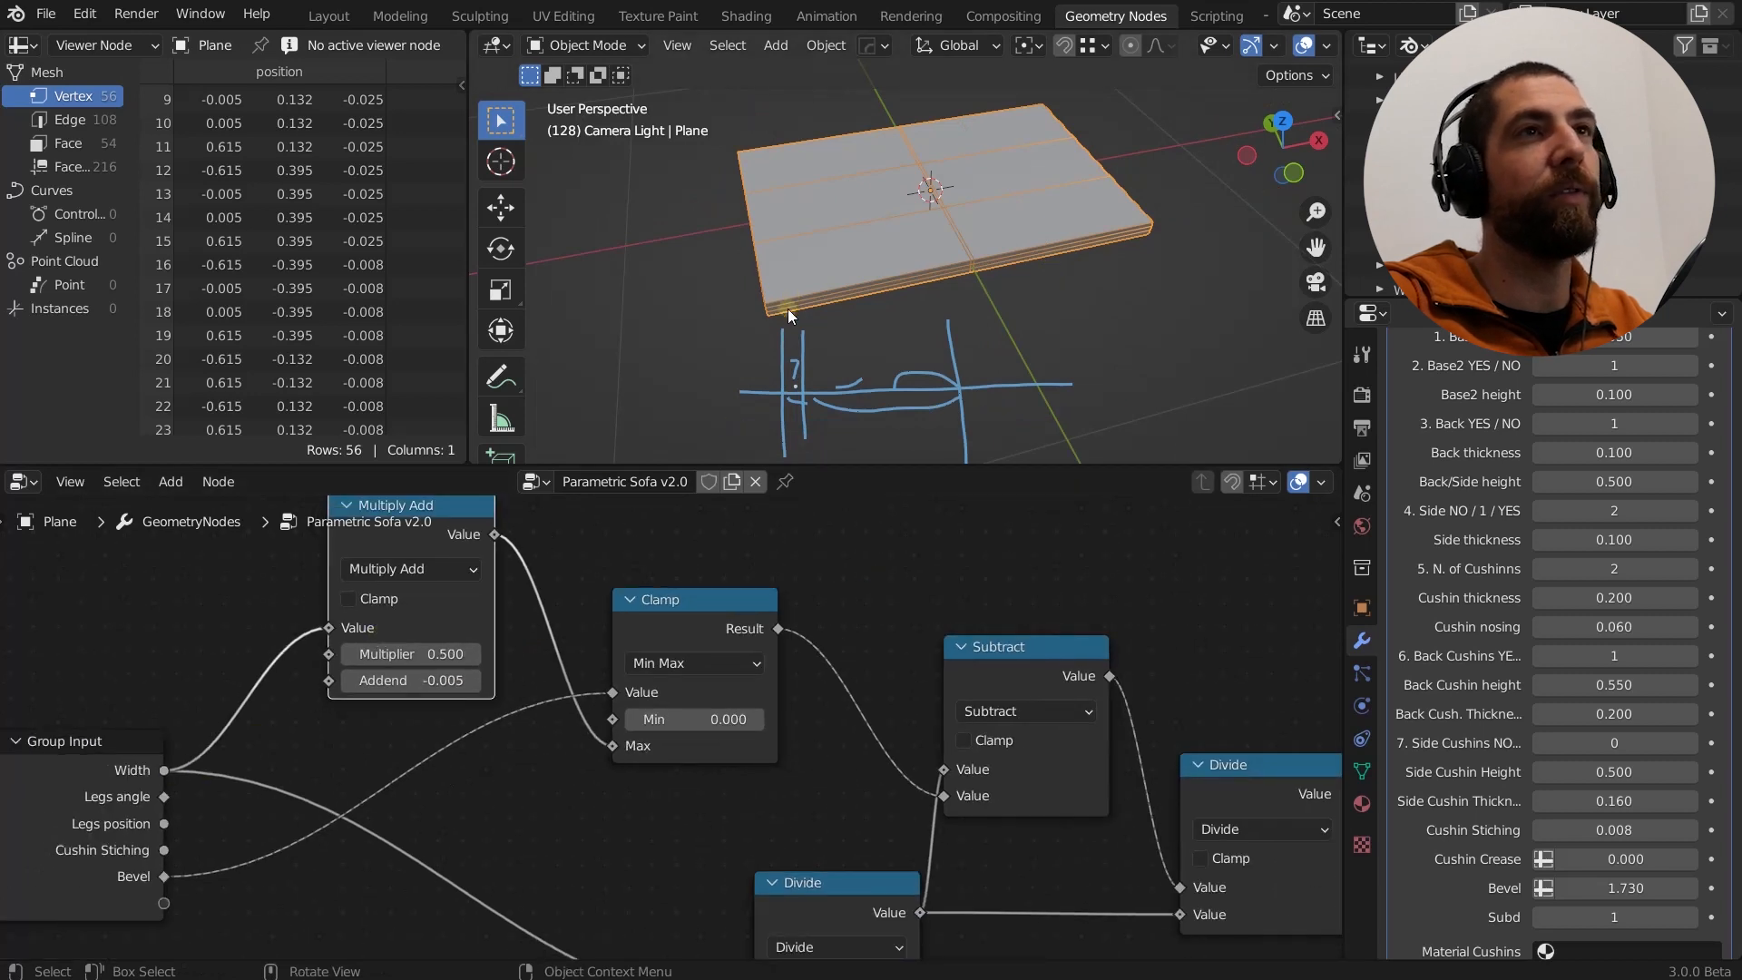
# Annotate the slab with a lengthwise line near its front edge and a short centre mark between the two middle edge loops.
pyautogui.moveTo(844, 254); pyautogui.dragTo(1147, 202)
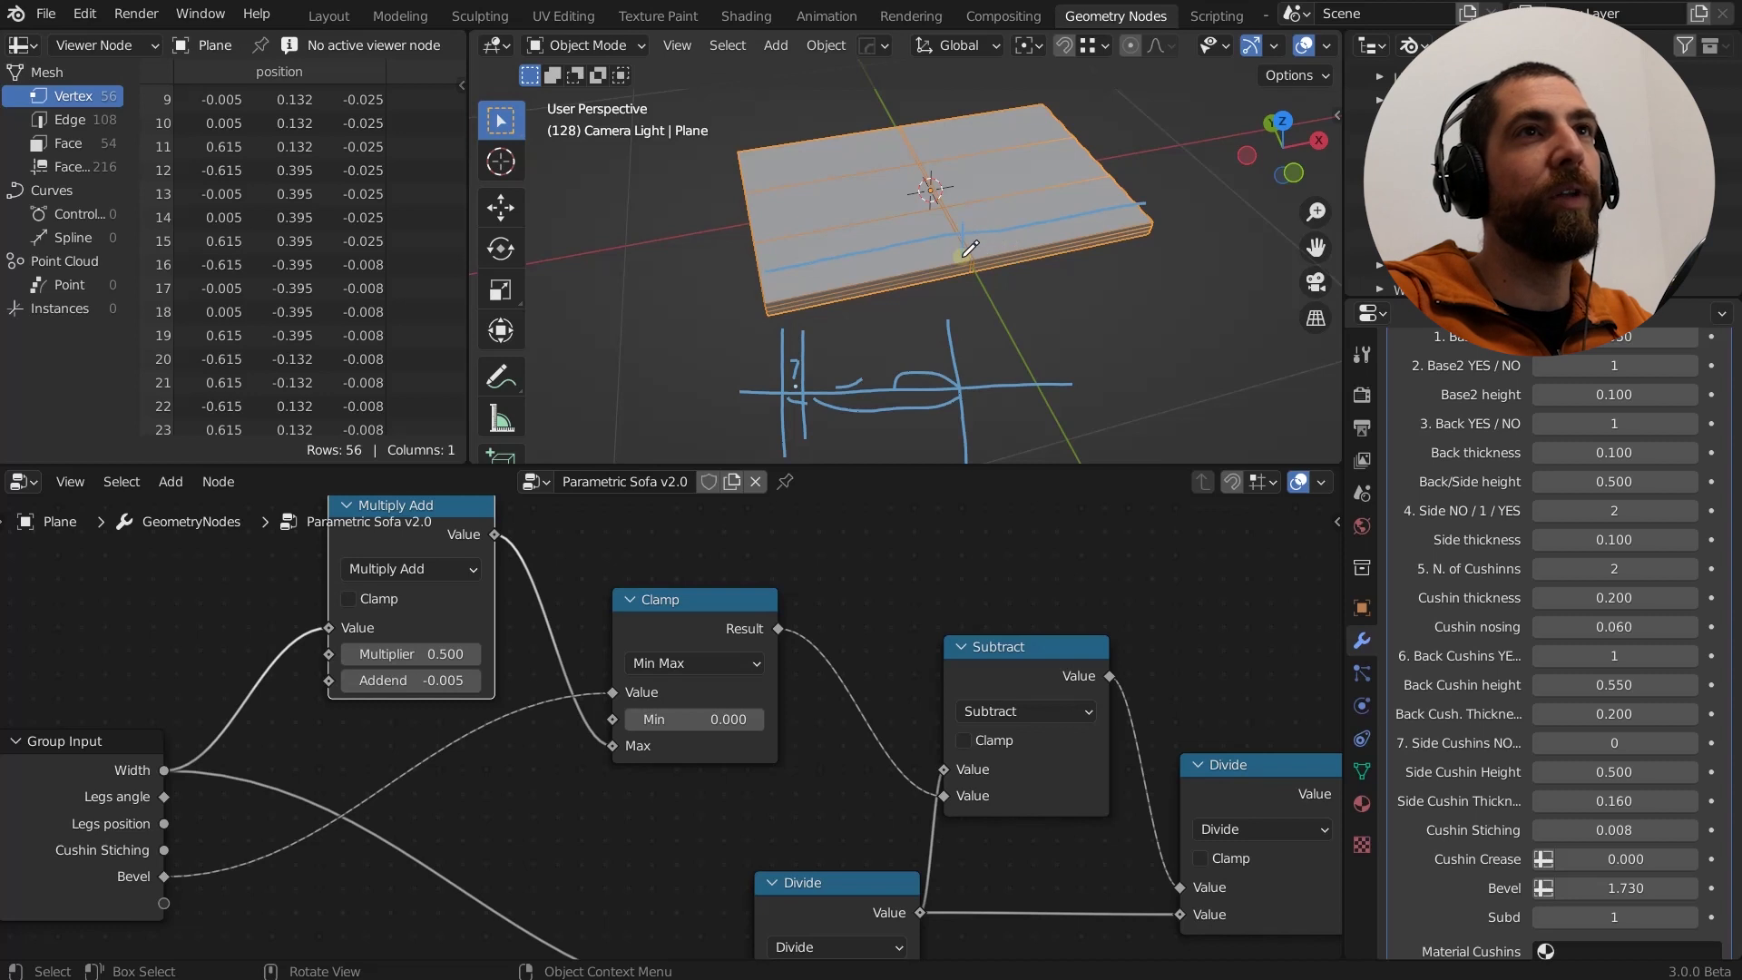
pyautogui.scroll(6, 964, 247)
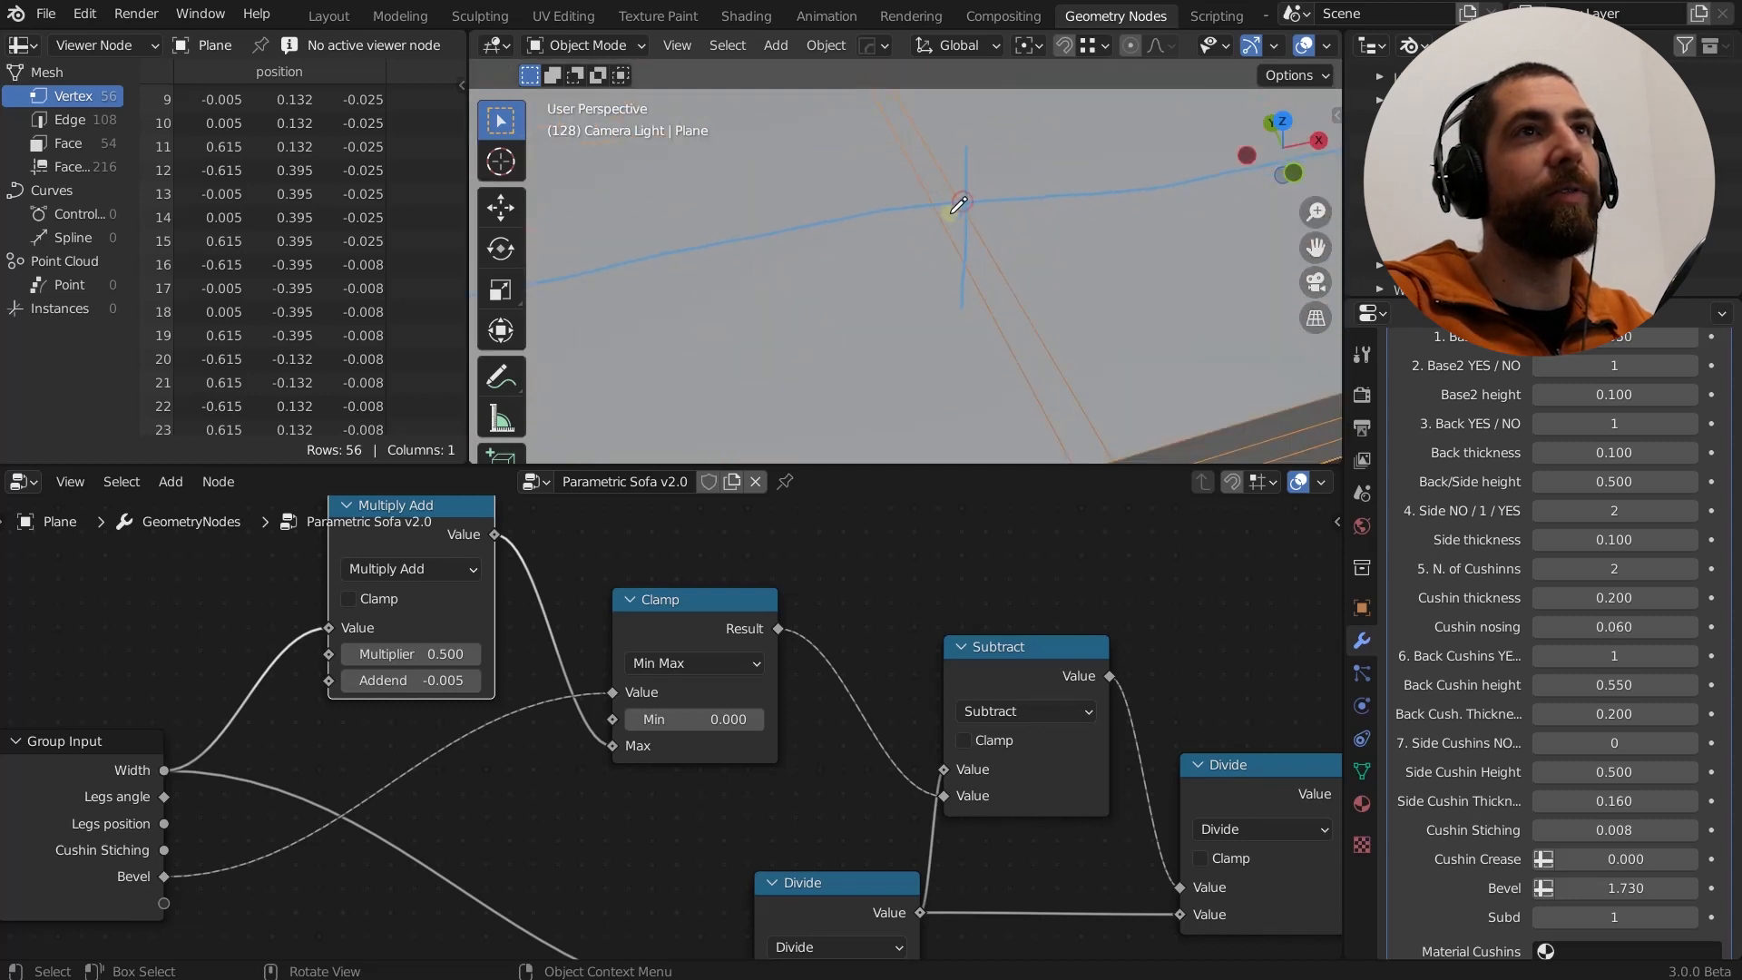
pyautogui.moveTo(950, 214); pyautogui.dragTo(966, 202)
pyautogui.scroll(-5, 956, 229)
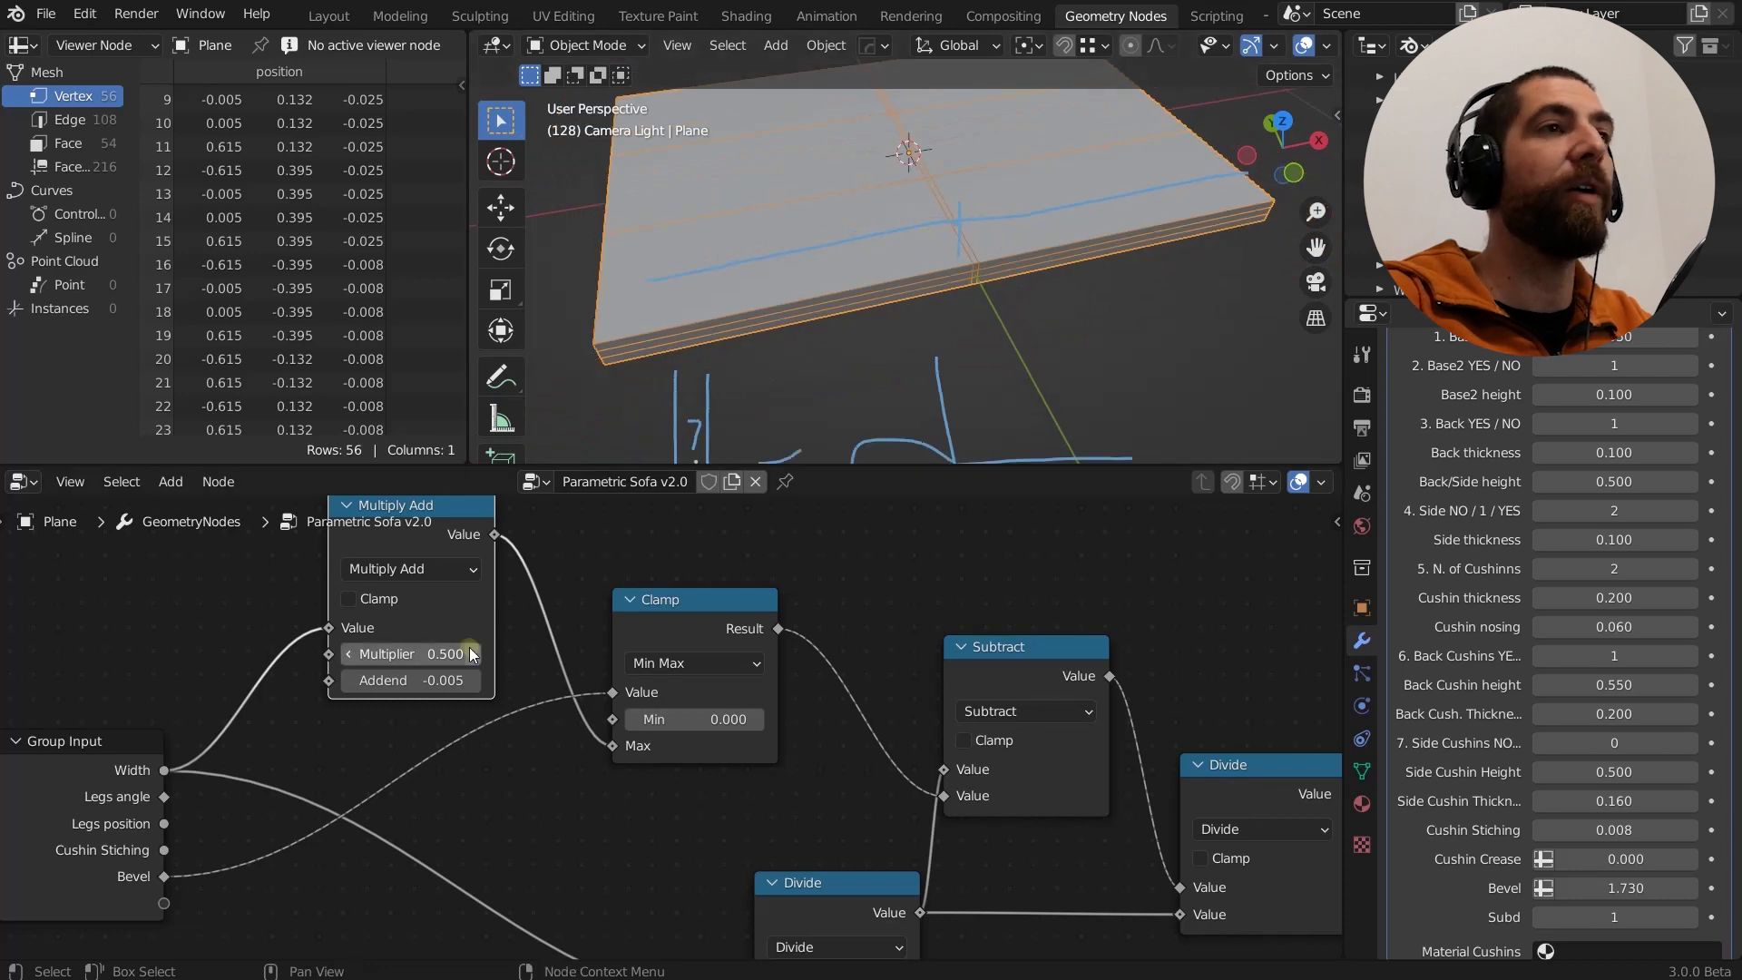
# Examine how the Width chain runs through Separate XYZ, Multiply and Combine XYZ into the Set Position node and its Selection nodes.
pyautogui.scroll(-4, 470, 646)
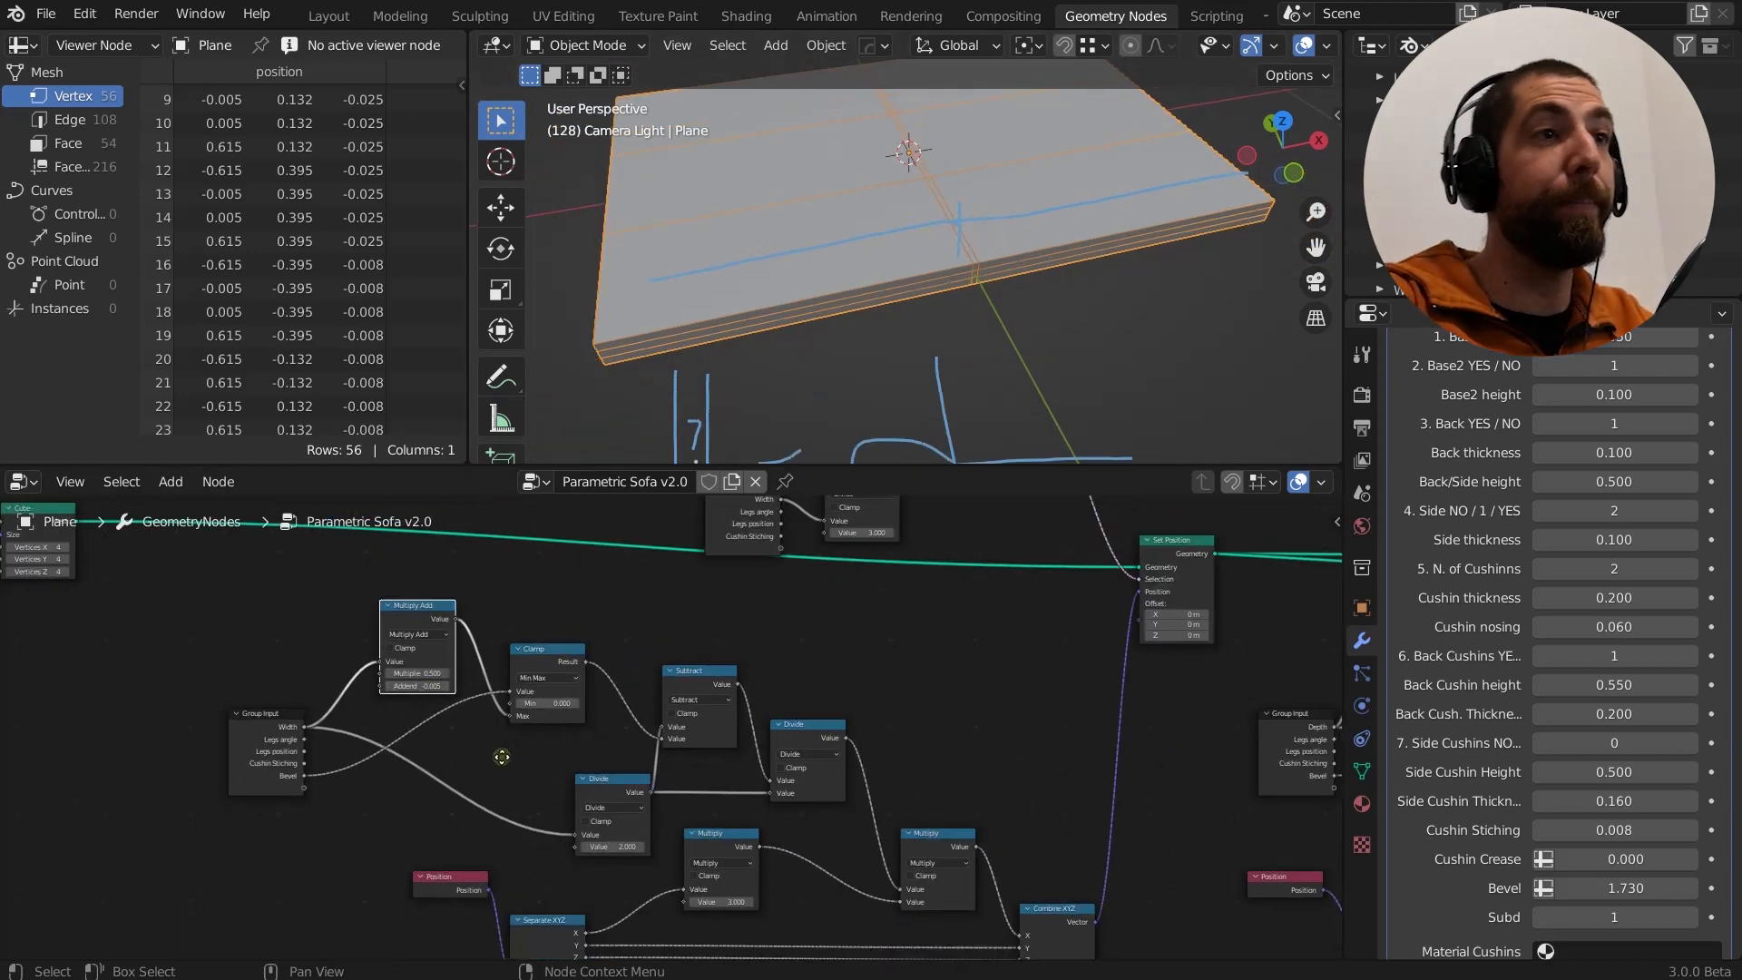
pyautogui.moveTo(514, 757); pyautogui.dragTo(382, 731, button='middle')
pyautogui.moveTo(701, 706); pyautogui.dragTo(642, 611, button='middle')
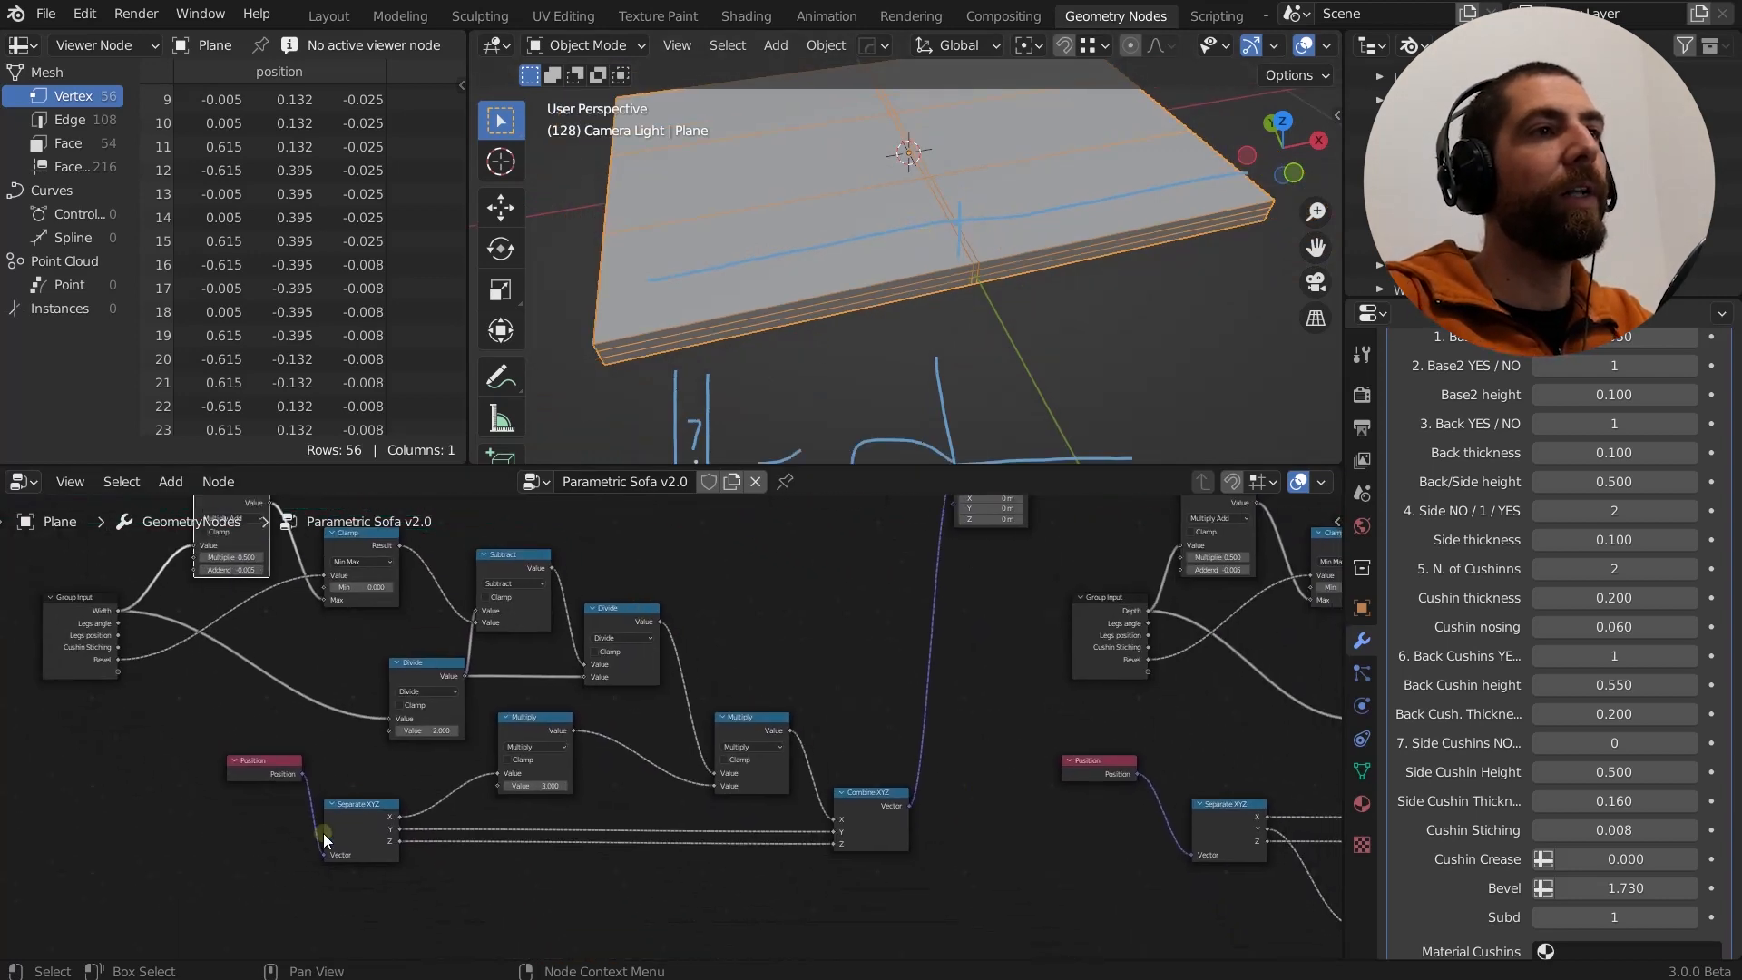
pyautogui.moveTo(868, 710); pyautogui.dragTo(877, 769, button='middle')
pyautogui.scroll(1, 907, 689)
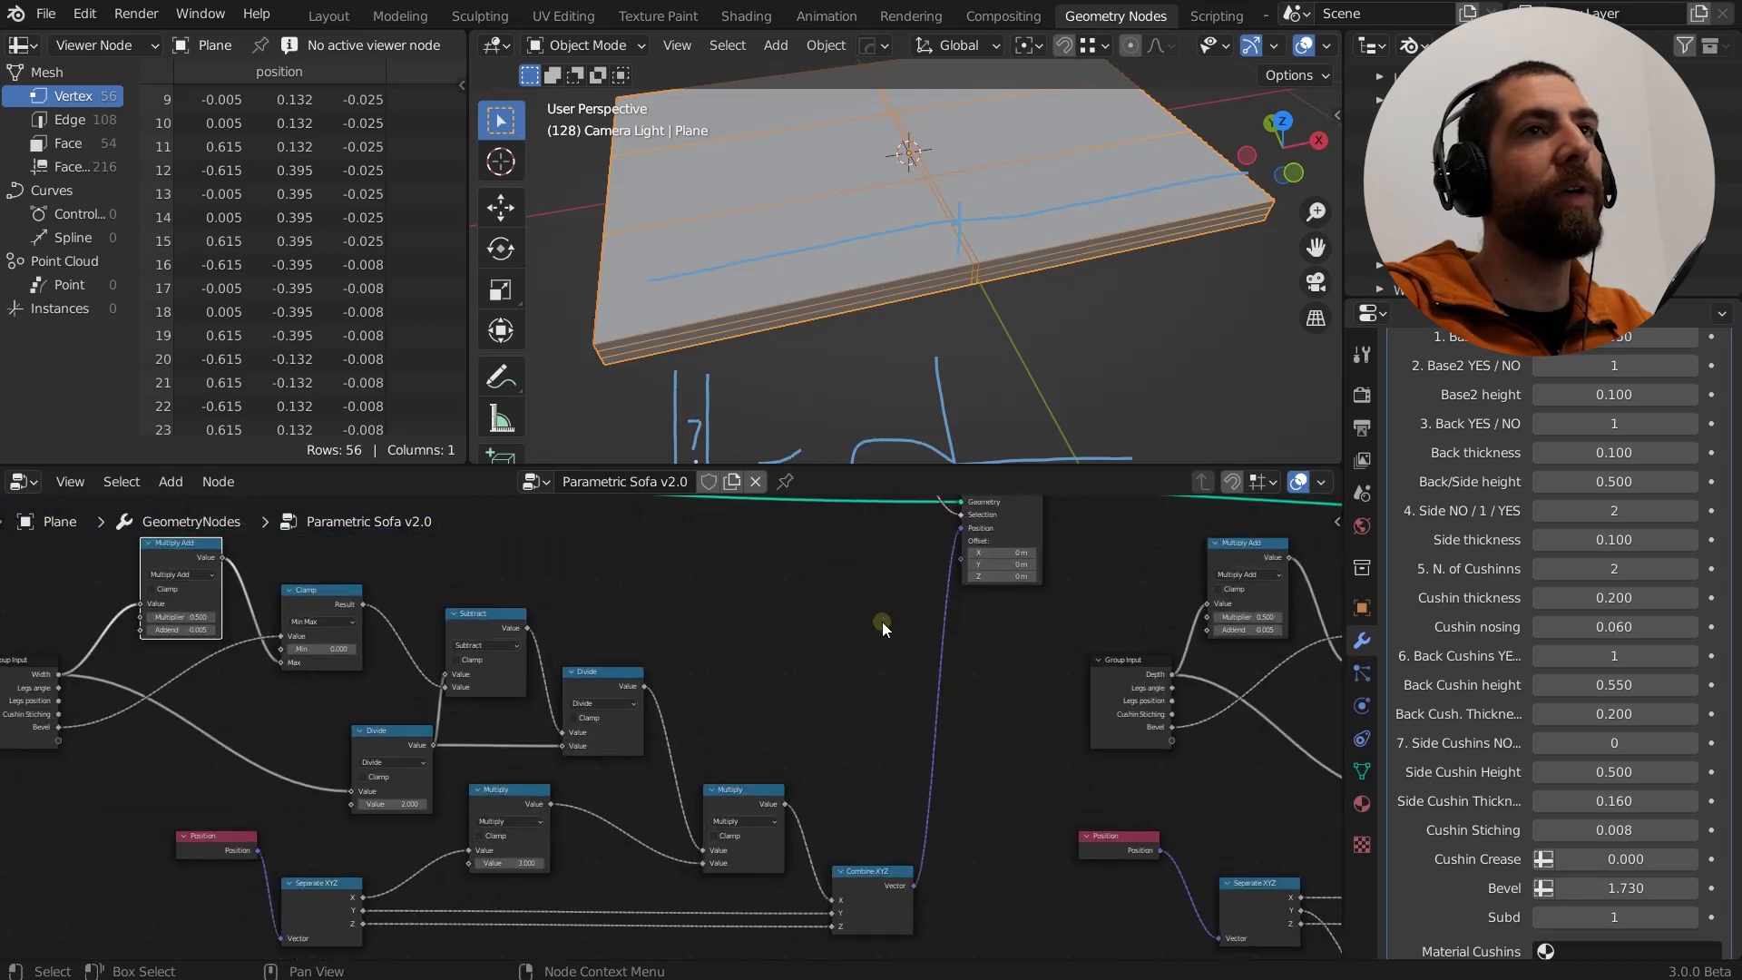
pyautogui.moveTo(854, 624); pyautogui.dragTo(774, 774, button='middle')
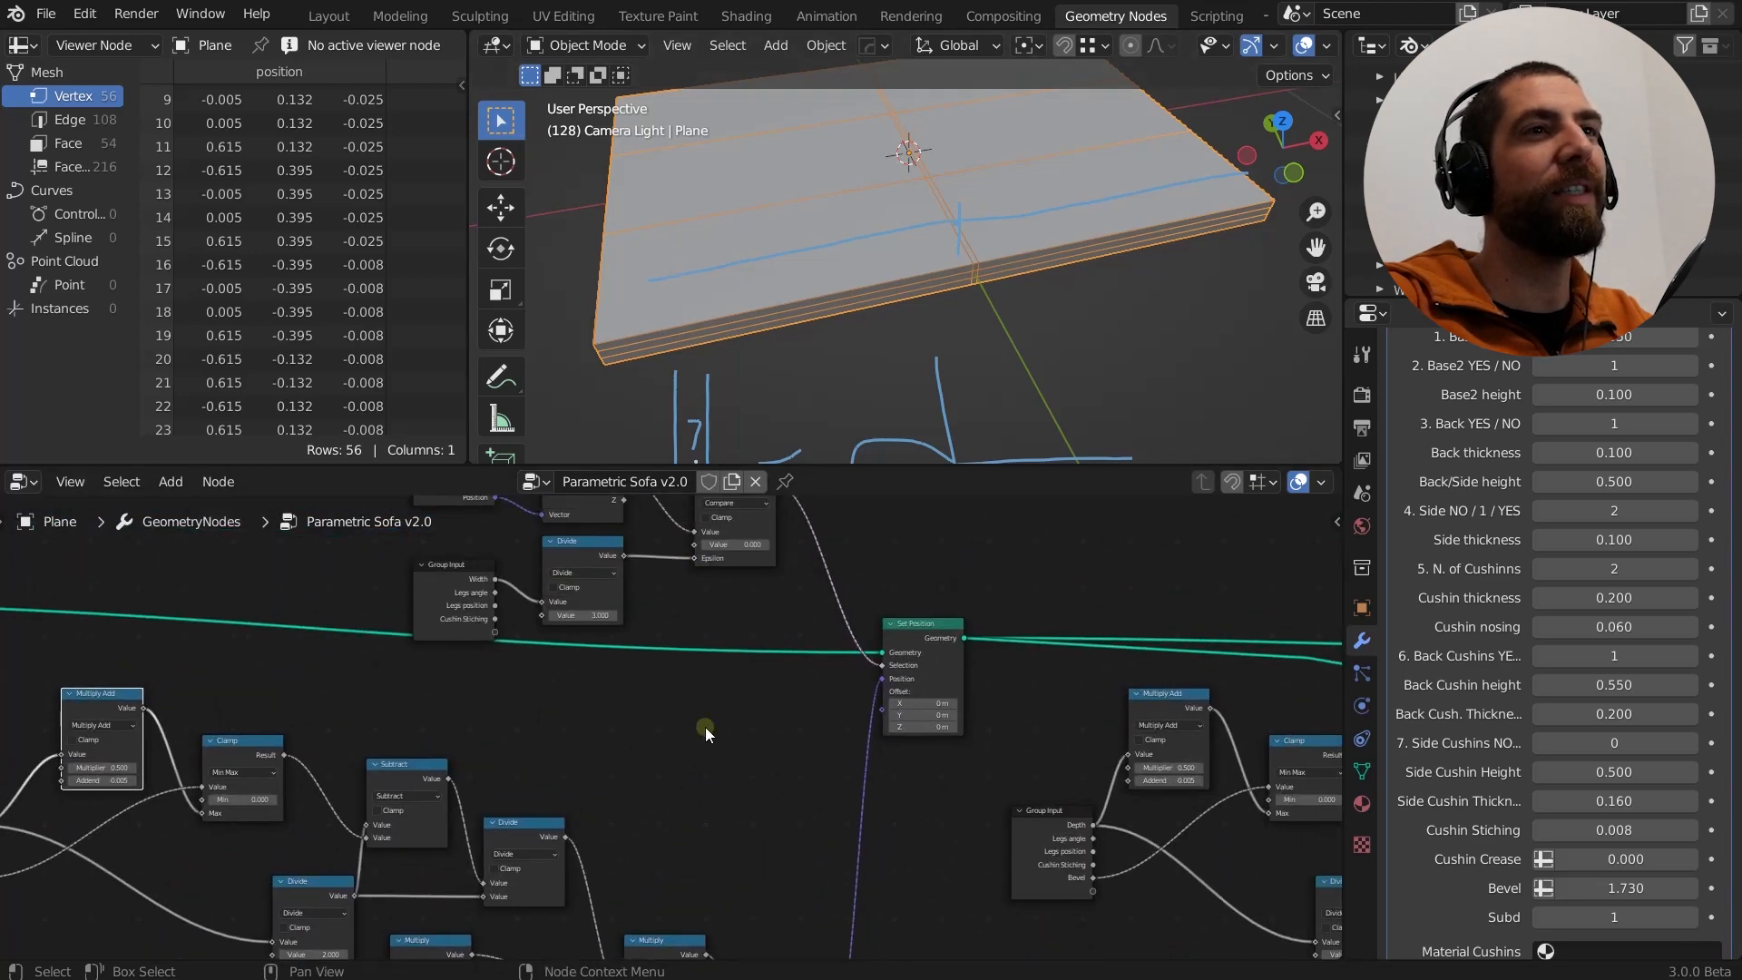
pyautogui.scroll(-3, 705, 727)
pyautogui.moveTo(705, 727); pyautogui.dragTo(508, 753, button='middle')
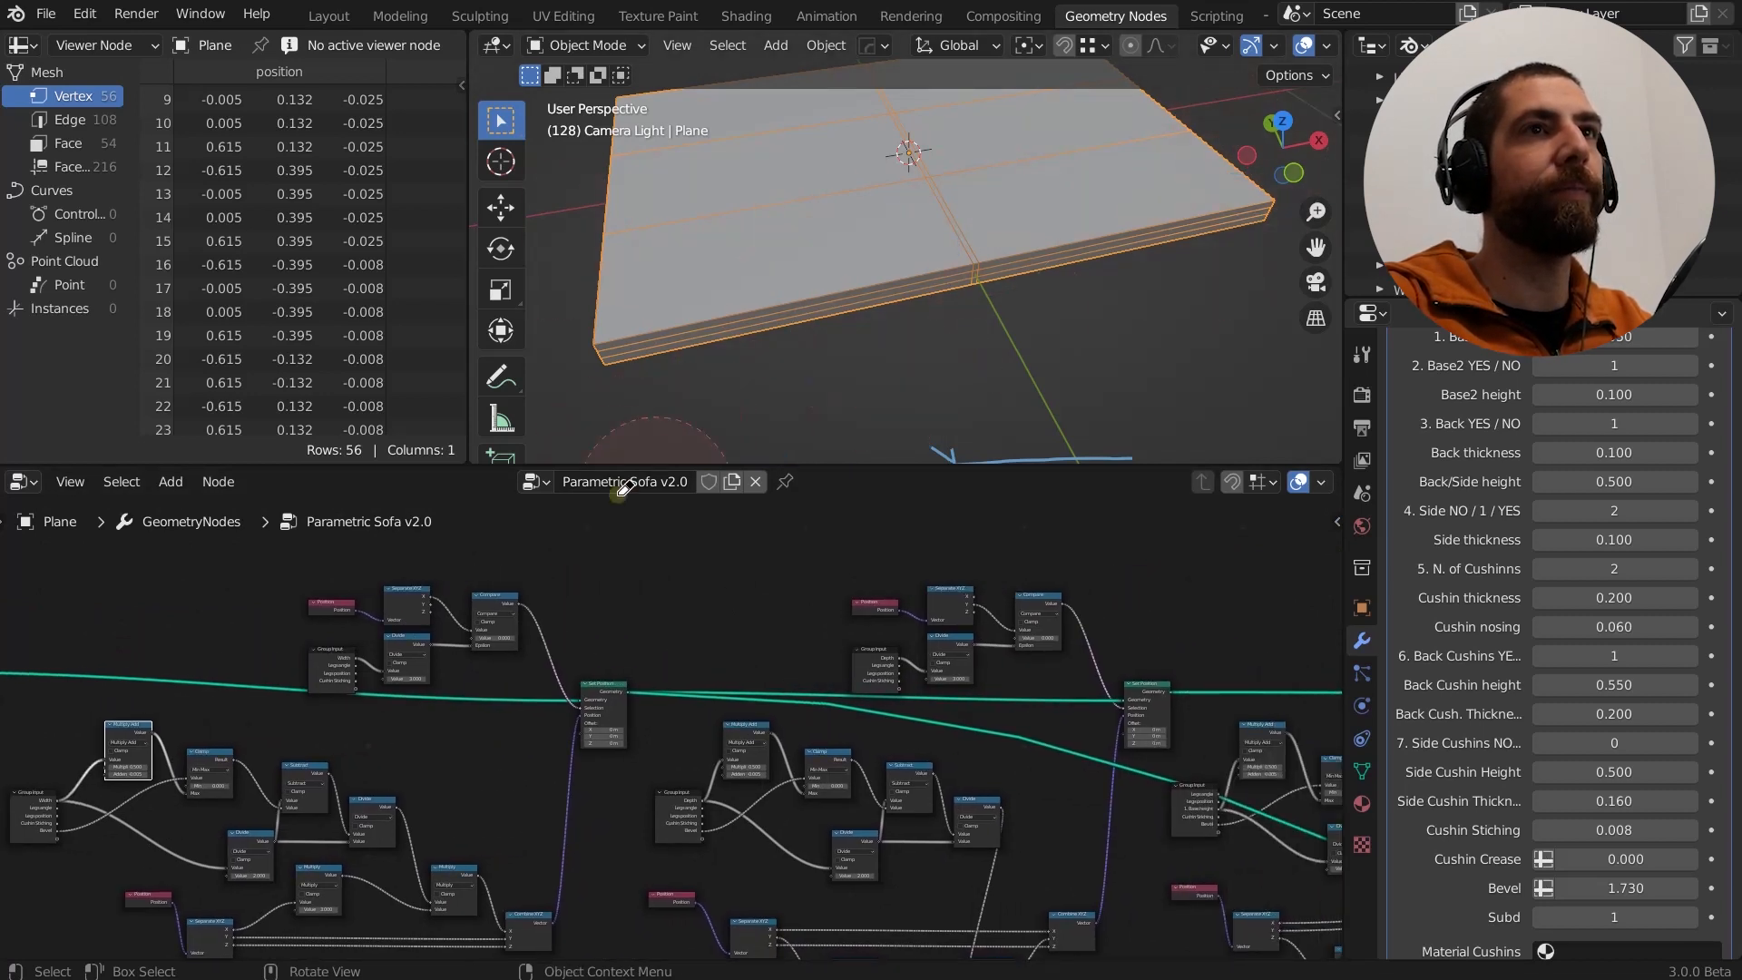
# Erase the annotation strokes around the slab and preview the output of the Depth-driven Set Position node.
pyautogui.scroll(-5, 726, 307)
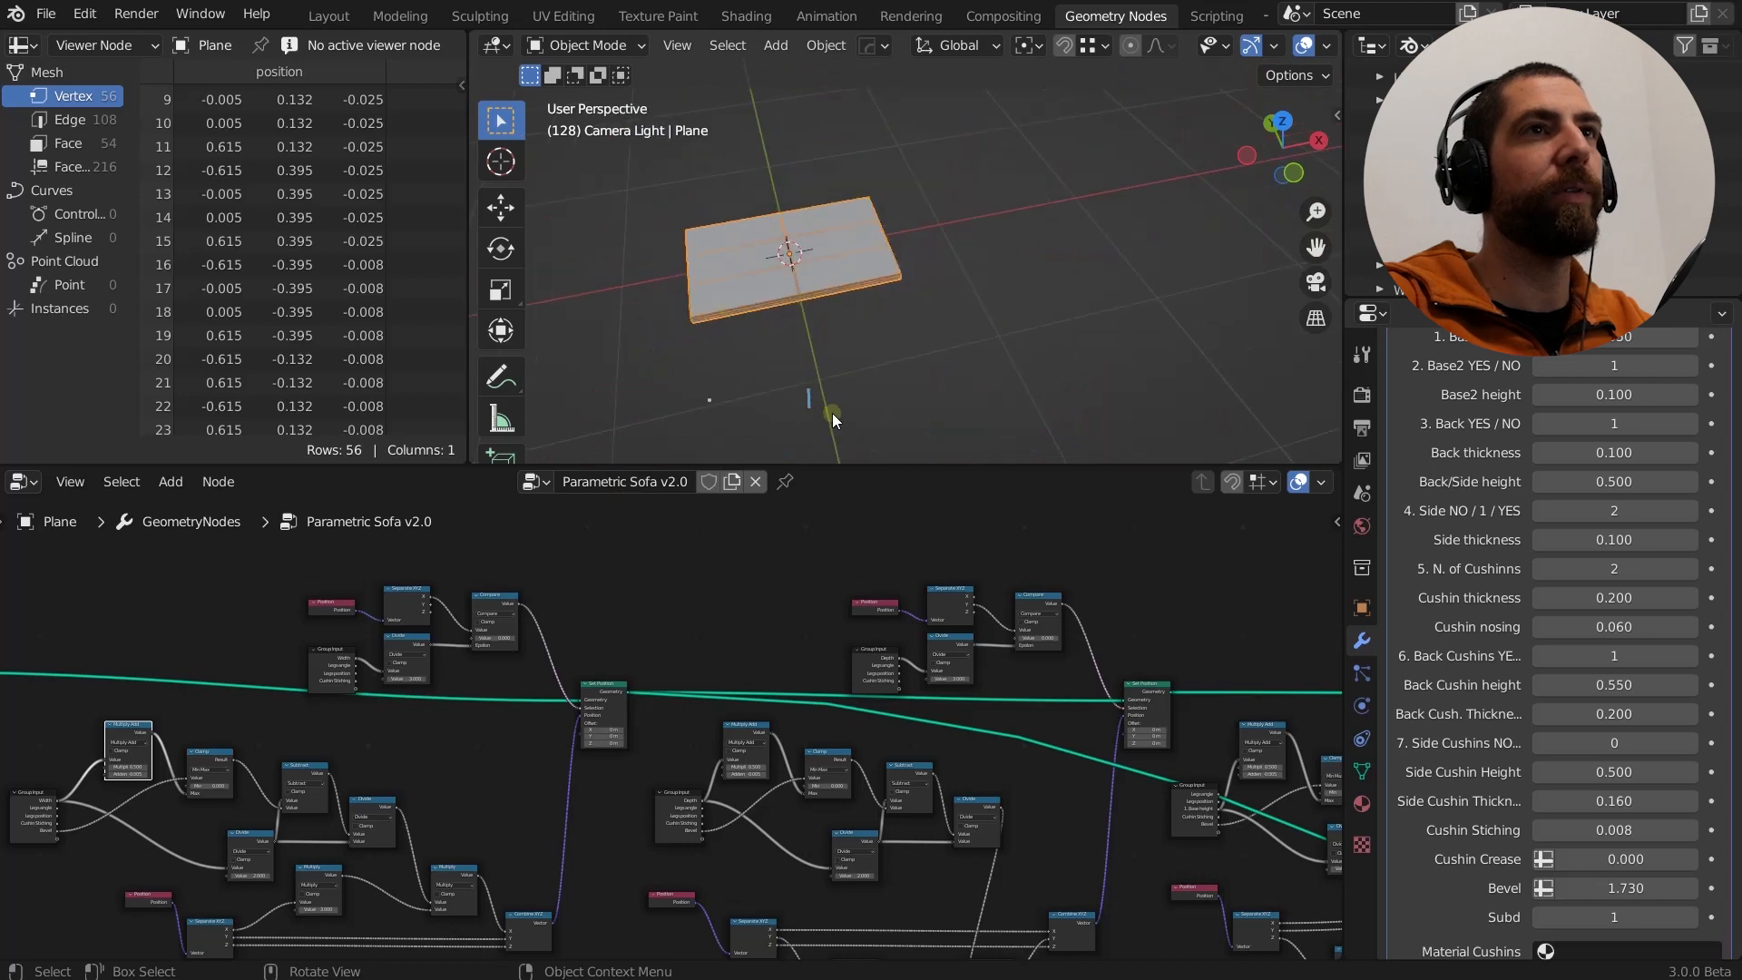
pyautogui.scroll(-6, 669, 404)
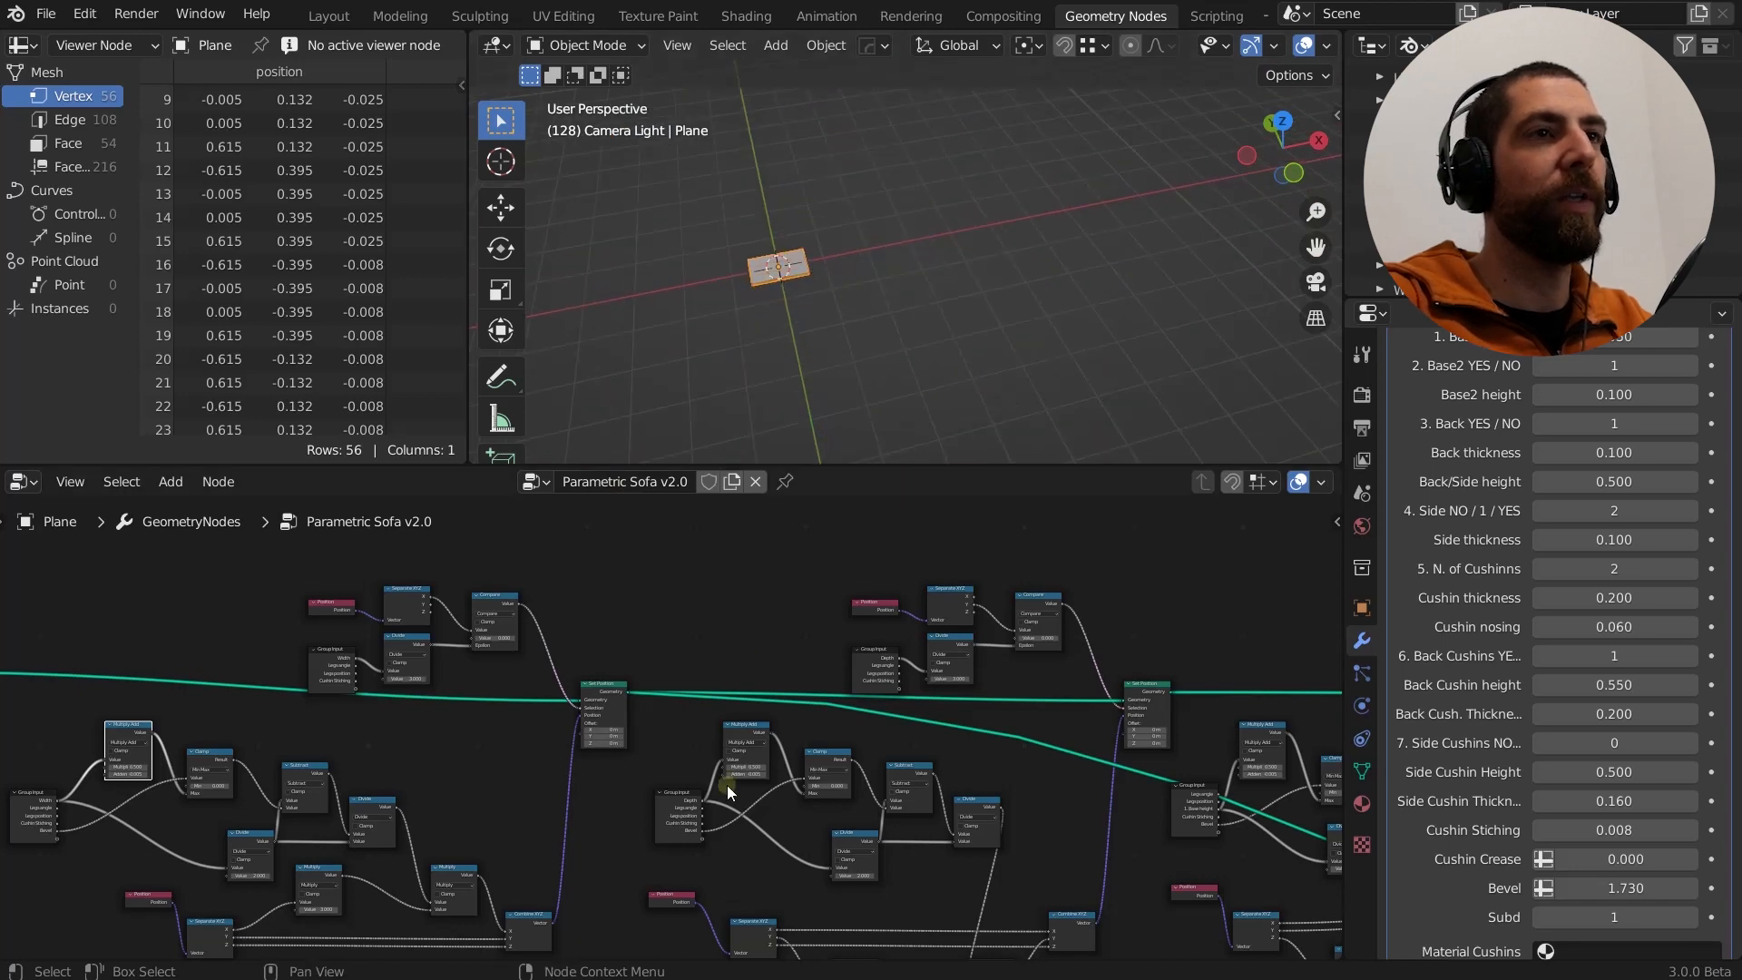
pyautogui.scroll(4, 726, 786)
pyautogui.moveTo(869, 656); pyautogui.dragTo(514, 663, button='middle')
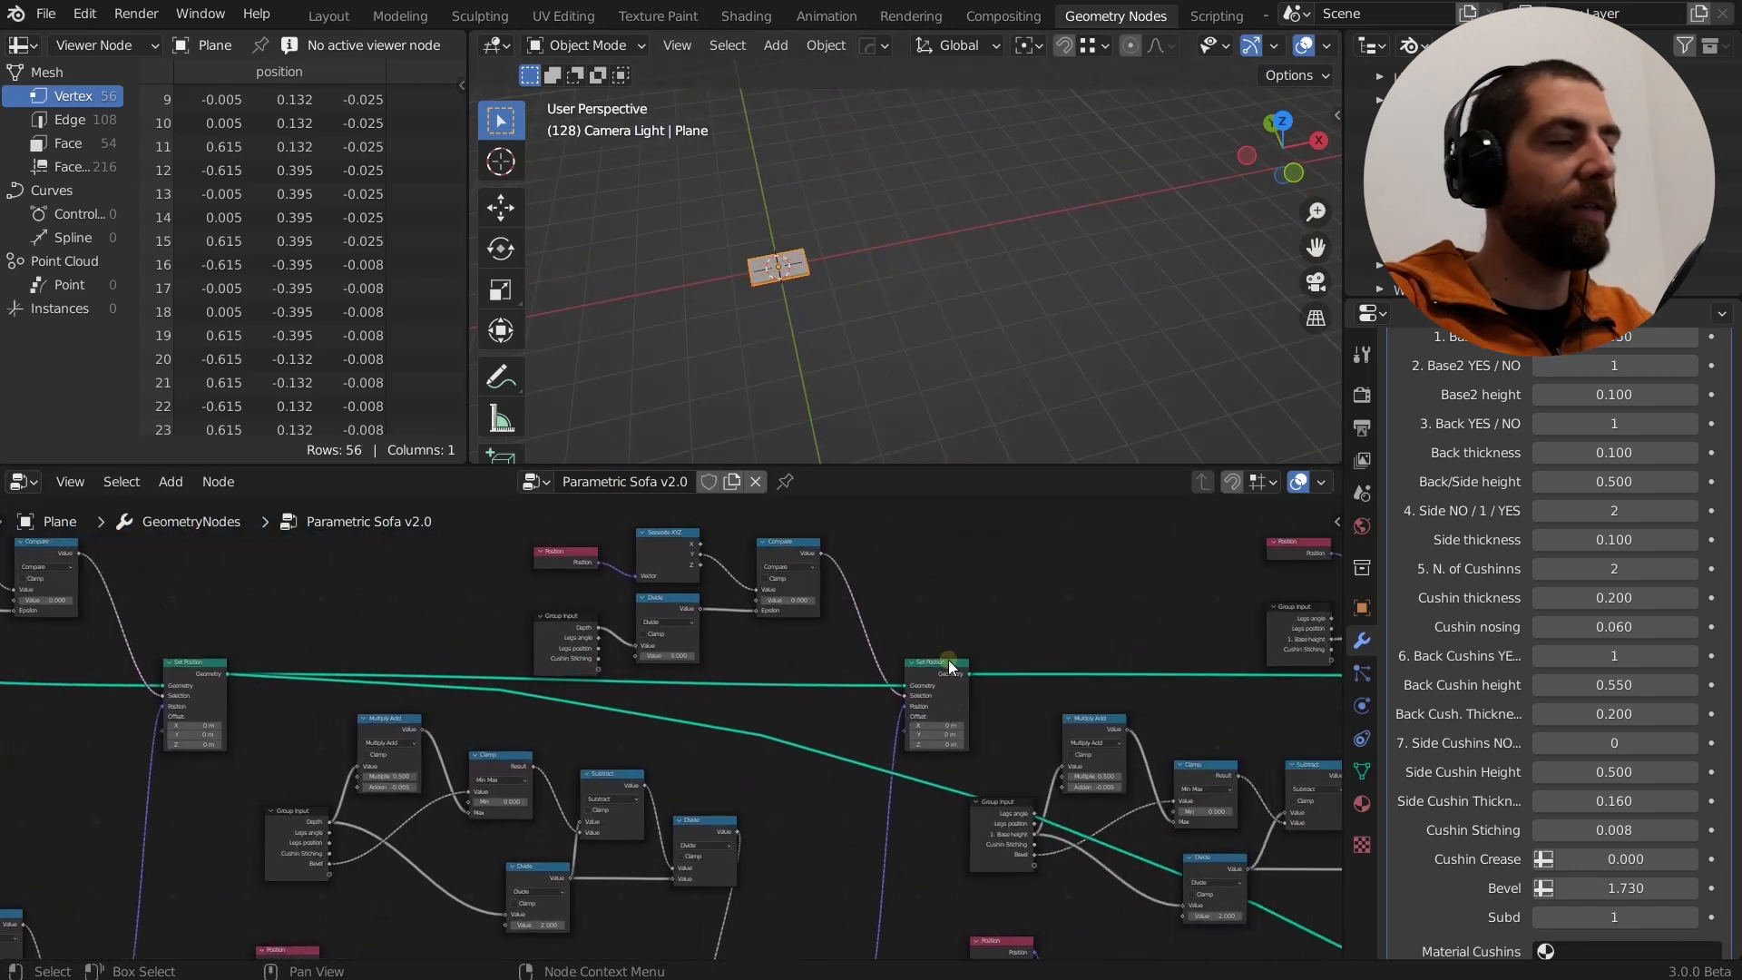
pyautogui.keyDown('alt'); pyautogui.keyDown('shift'); pyautogui.click(948, 664); pyautogui.keyUp('shift'); pyautogui.keyUp('alt')
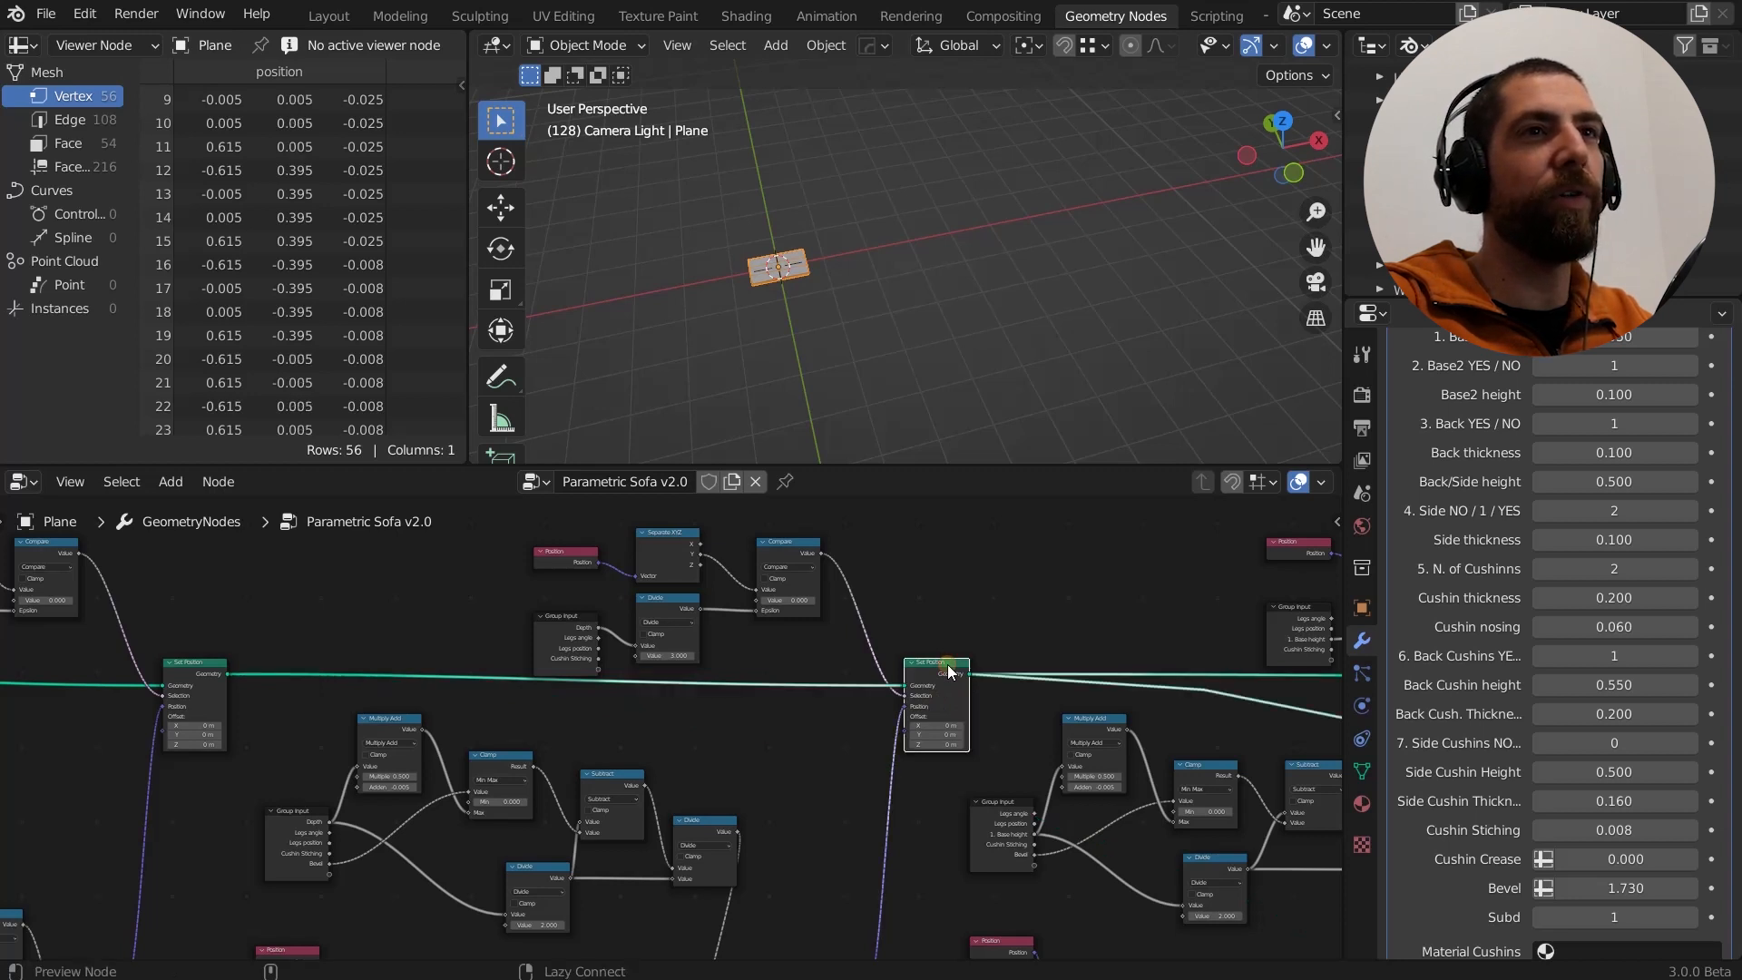
pyautogui.scroll(5, 791, 278)
pyautogui.moveTo(741, 265); pyautogui.dragTo(764, 291, button='middle')
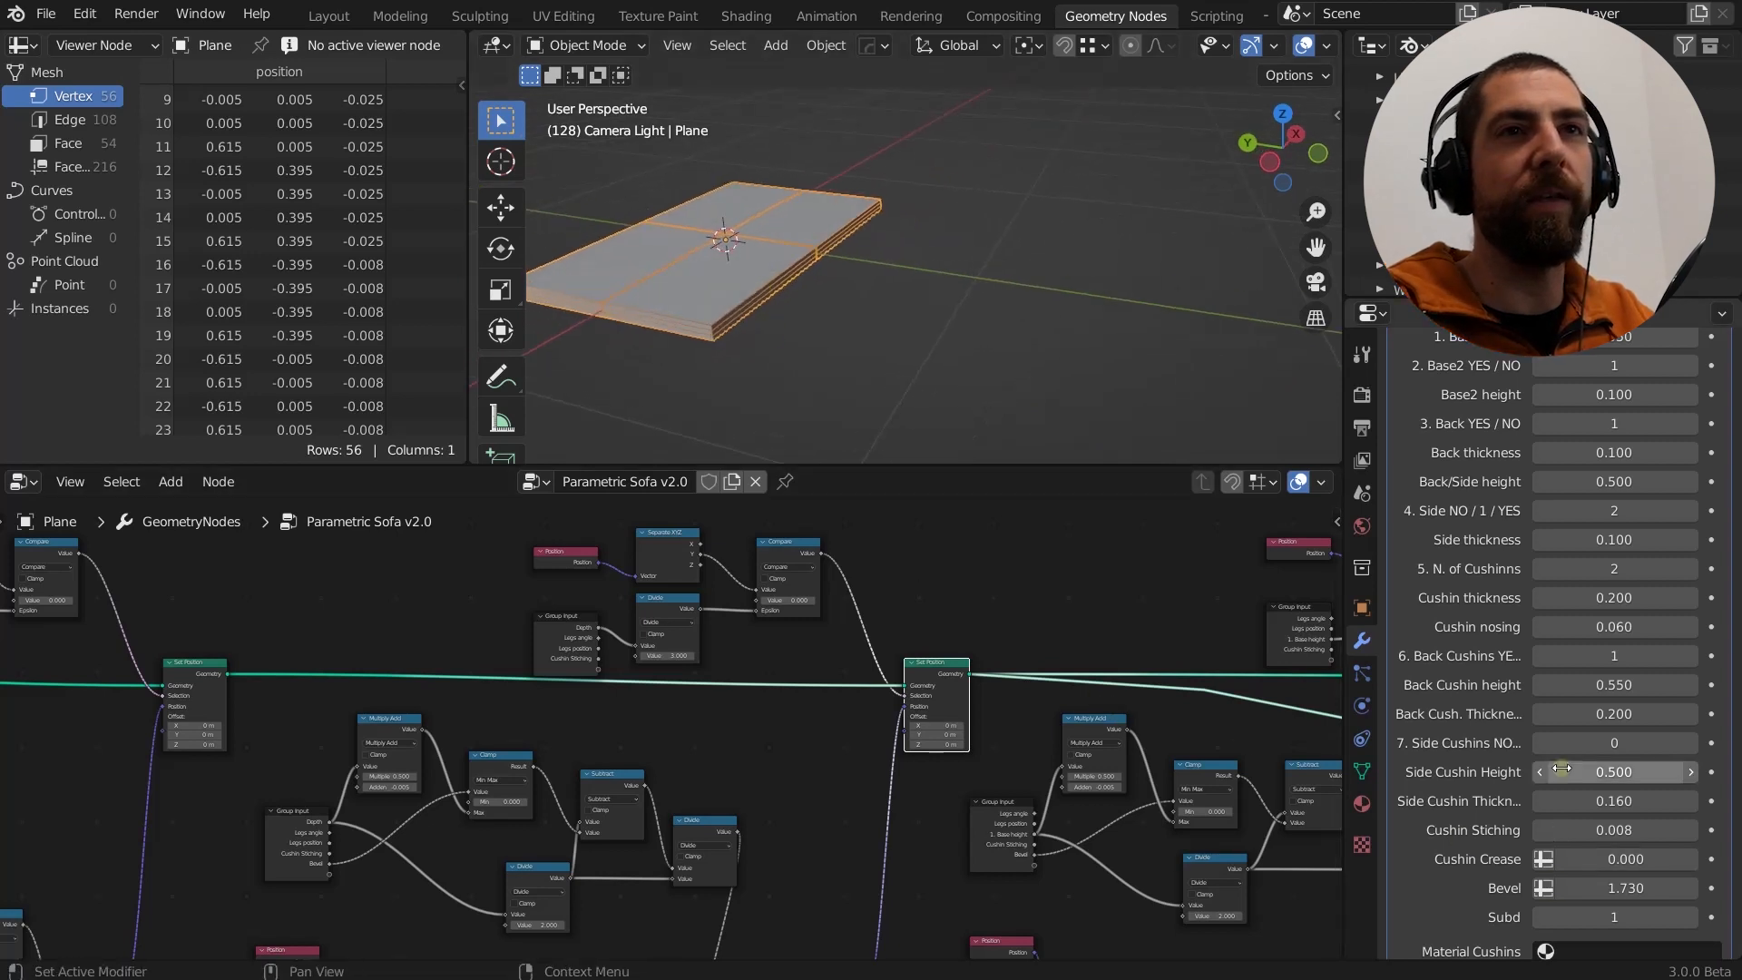
# Examine the Depth chain from Group Input through Clamp, Subtract and Divide to Combine XYZ, and inspect the slab's central edge loops.
pyautogui.moveTo(803, 788); pyautogui.dragTo(787, 558, button='middle')
pyautogui.scroll(2, 788, 808)
pyautogui.scroll(-3, 683, 880)
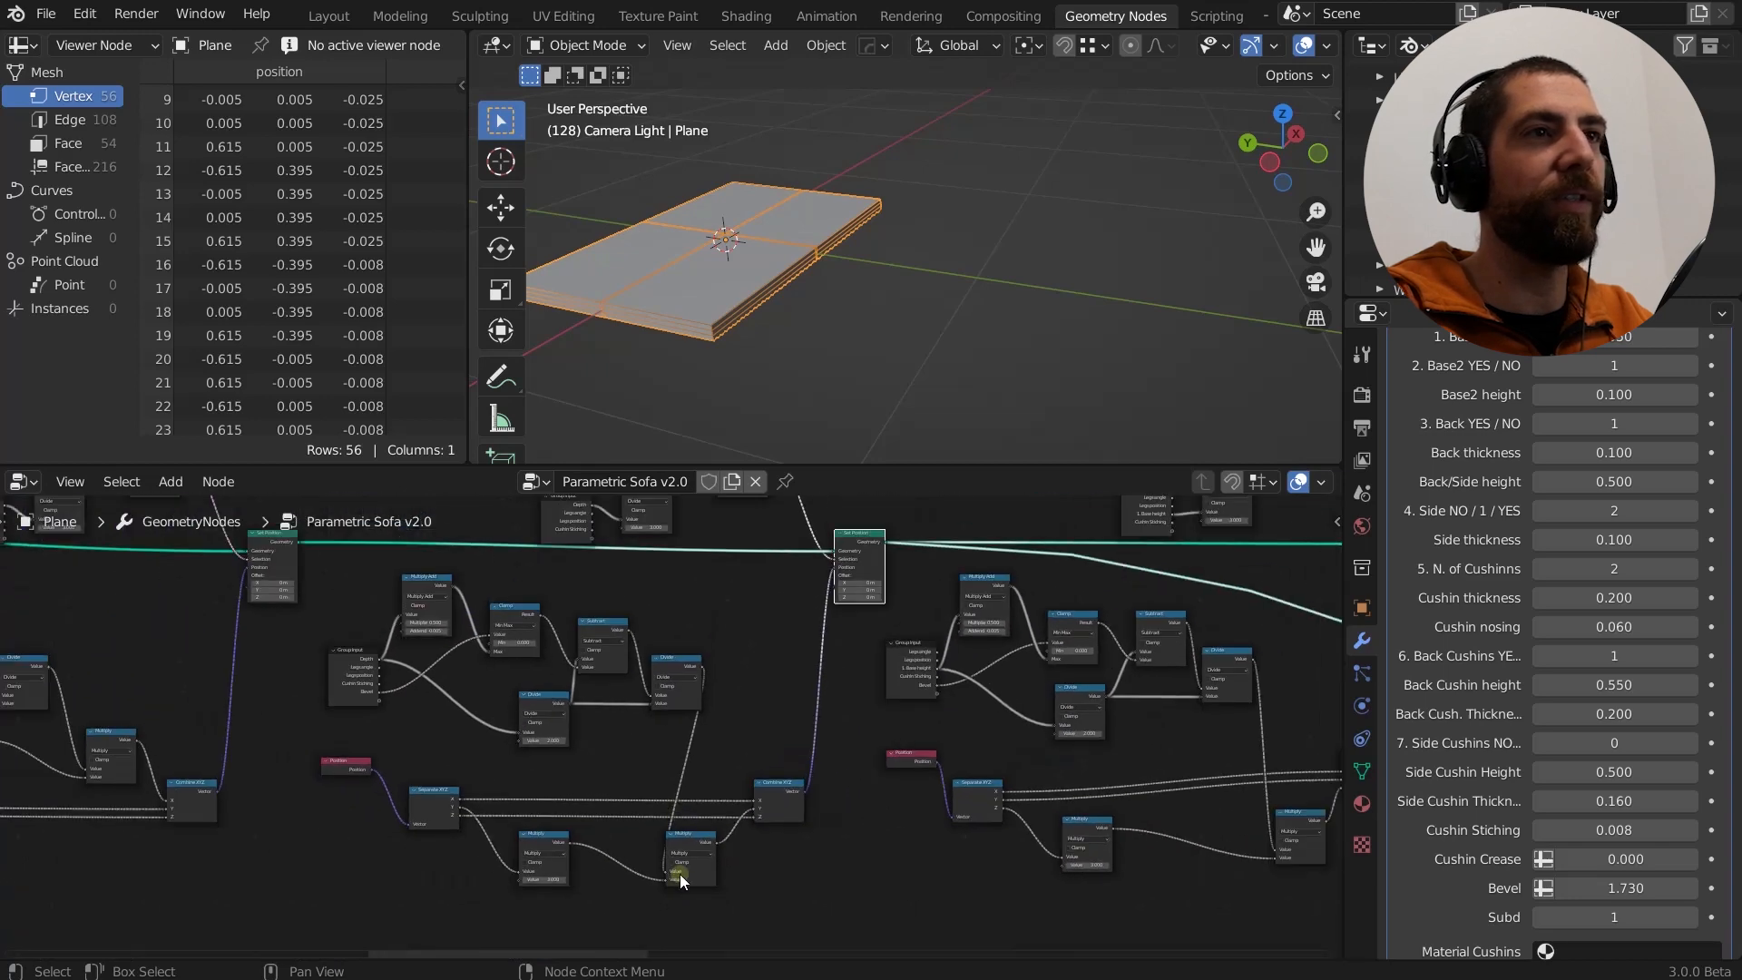
pyautogui.scroll(4, 389, 683)
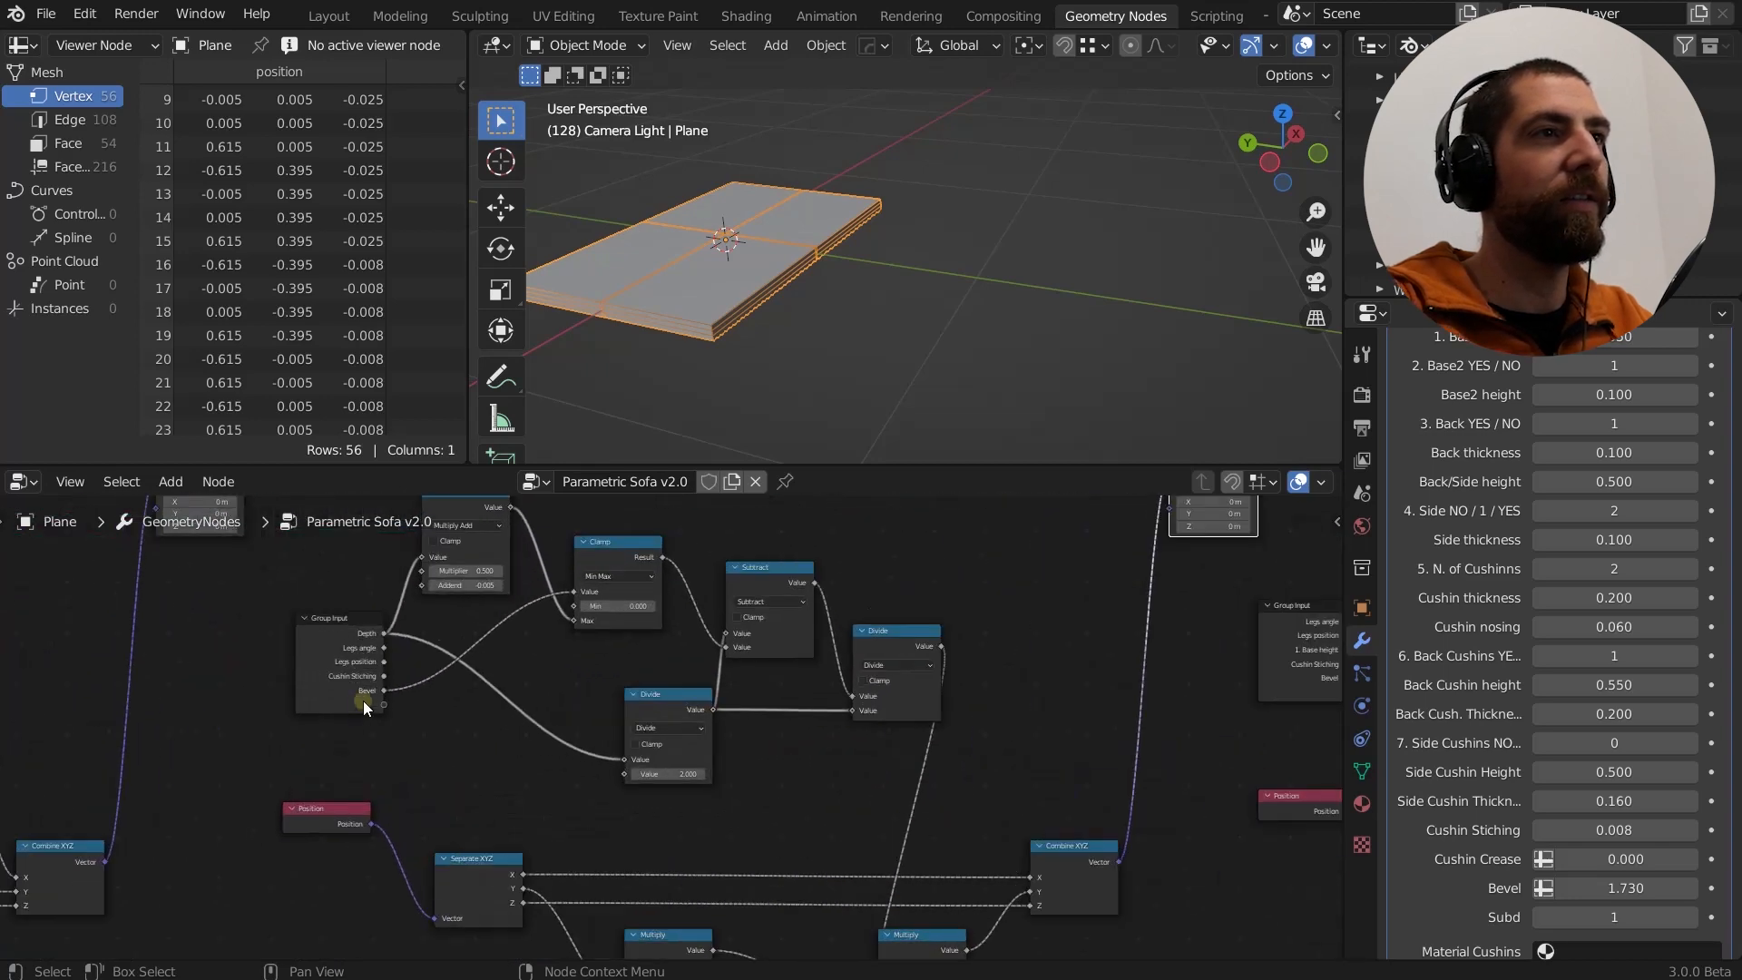
pyautogui.moveTo(421, 650); pyautogui.dragTo(408, 727, button='middle')
pyautogui.scroll(1, 408, 728)
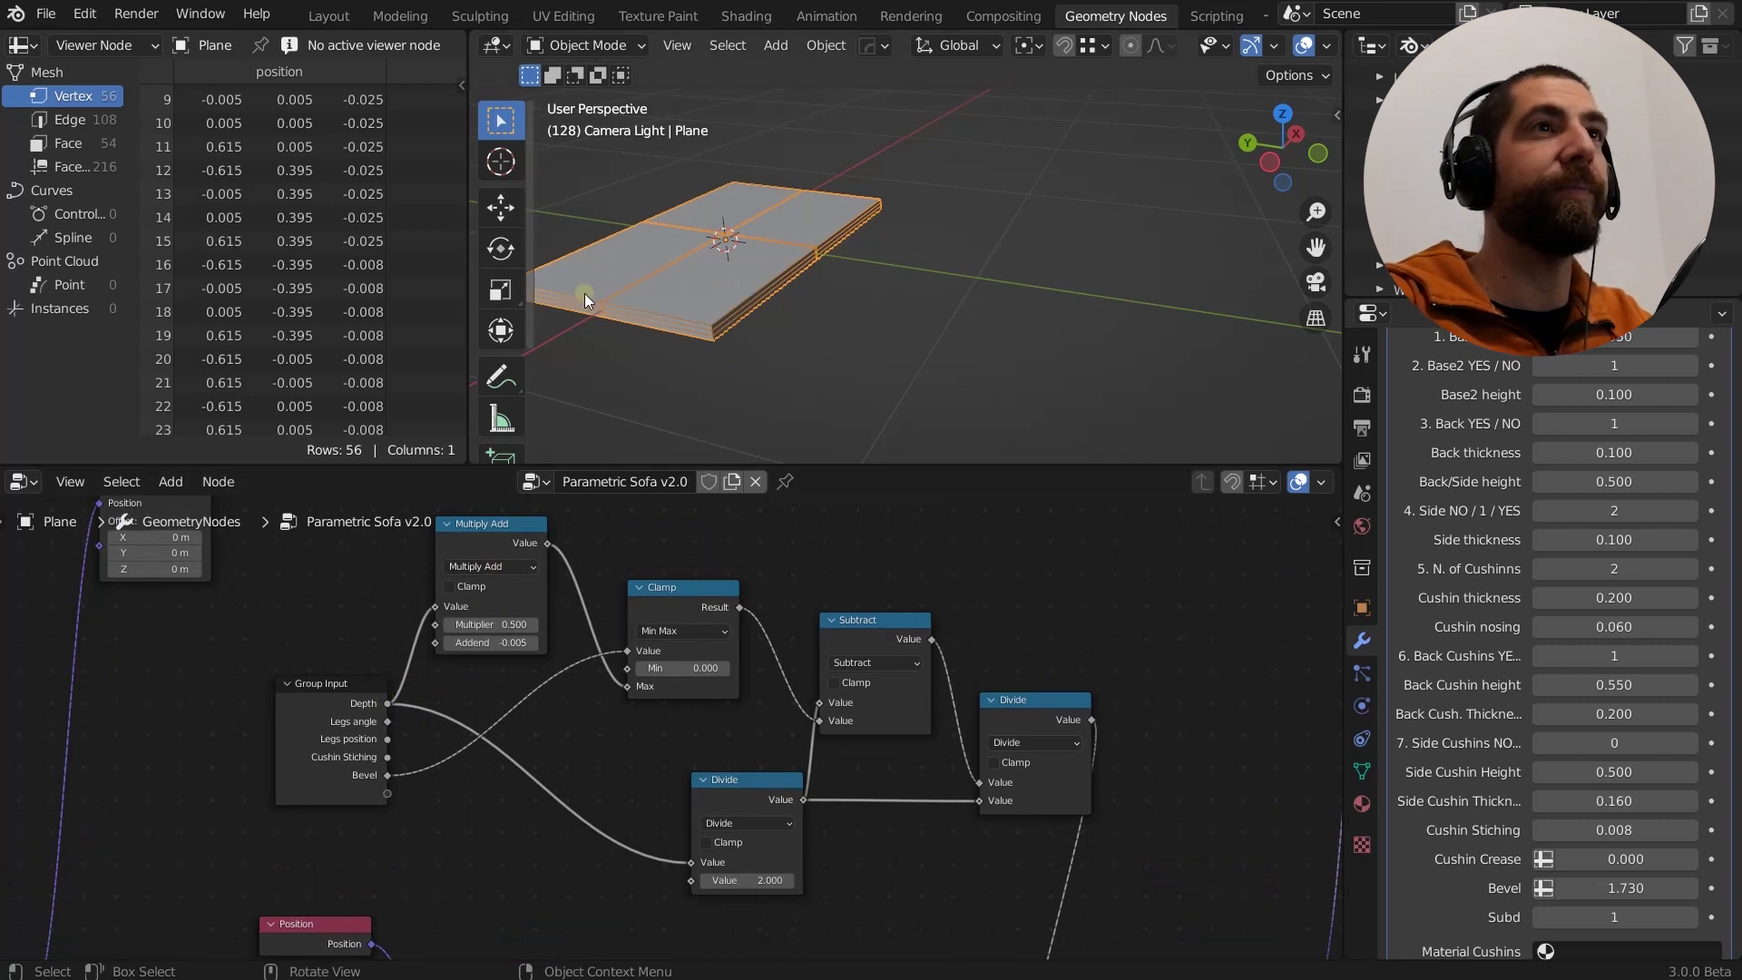
pyautogui.scroll(6, 655, 334)
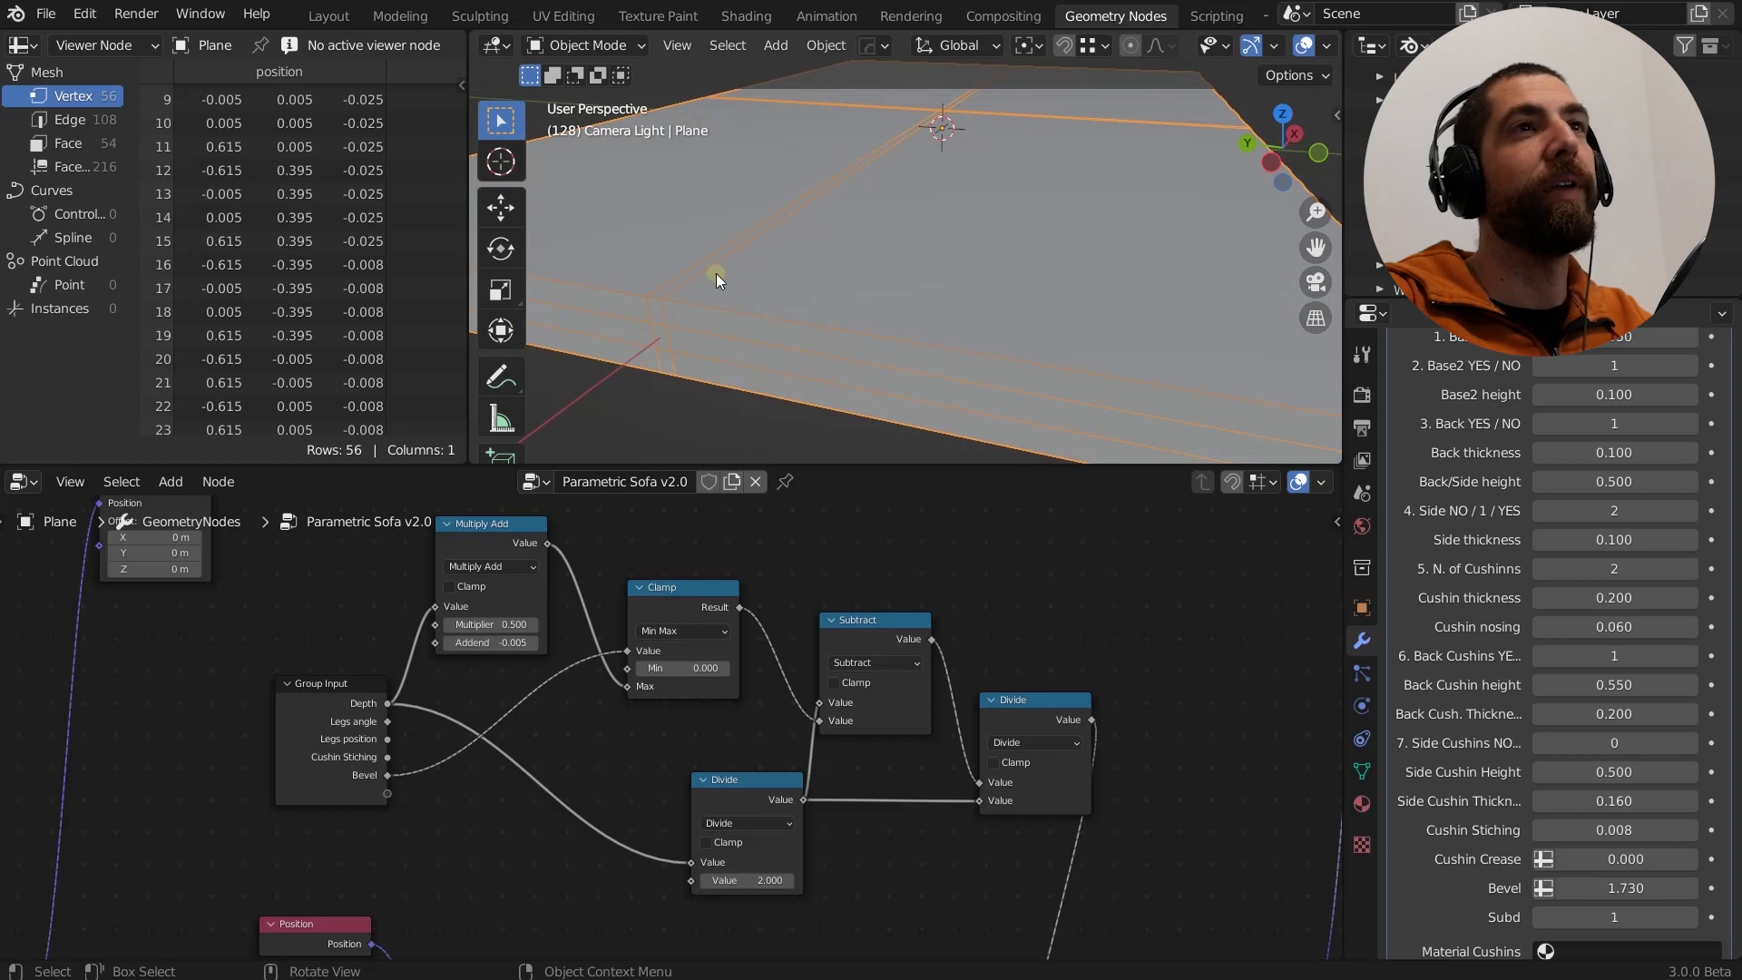
pyautogui.scroll(-5, 716, 274)
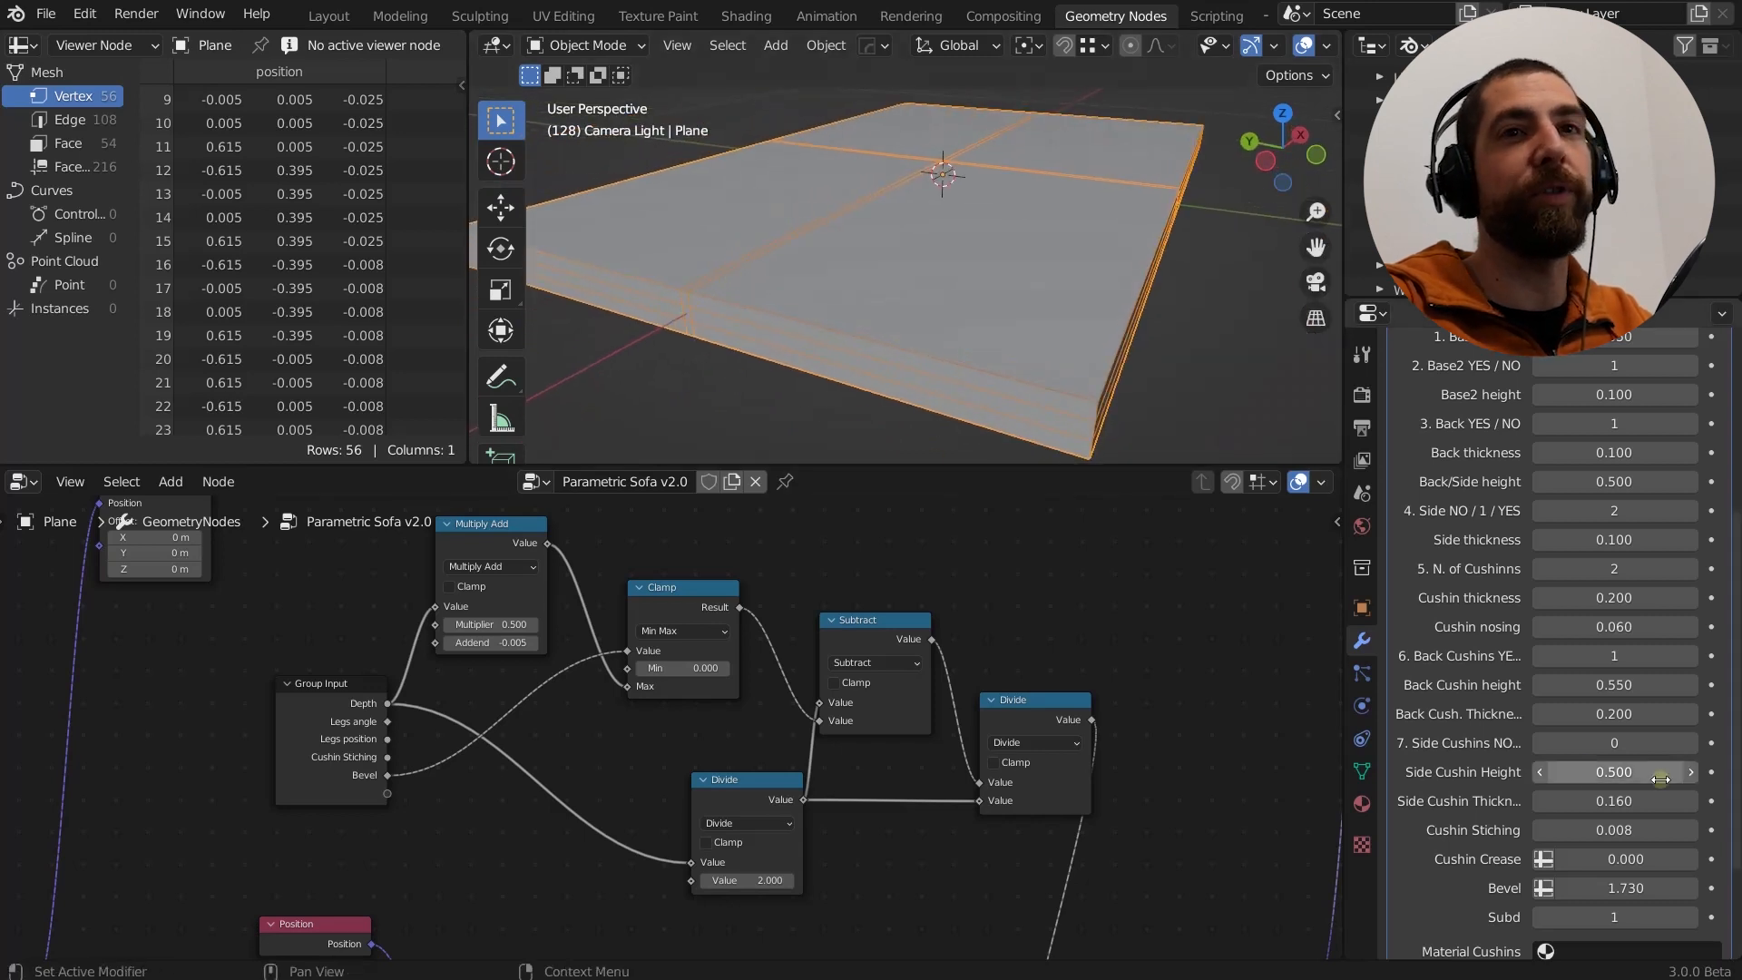
# Vary the Bevel parameter through 0.390 and 0.540 to 0.310 to test the edge loops along both width and depth.
pyautogui.scroll(-4, 1660, 778)
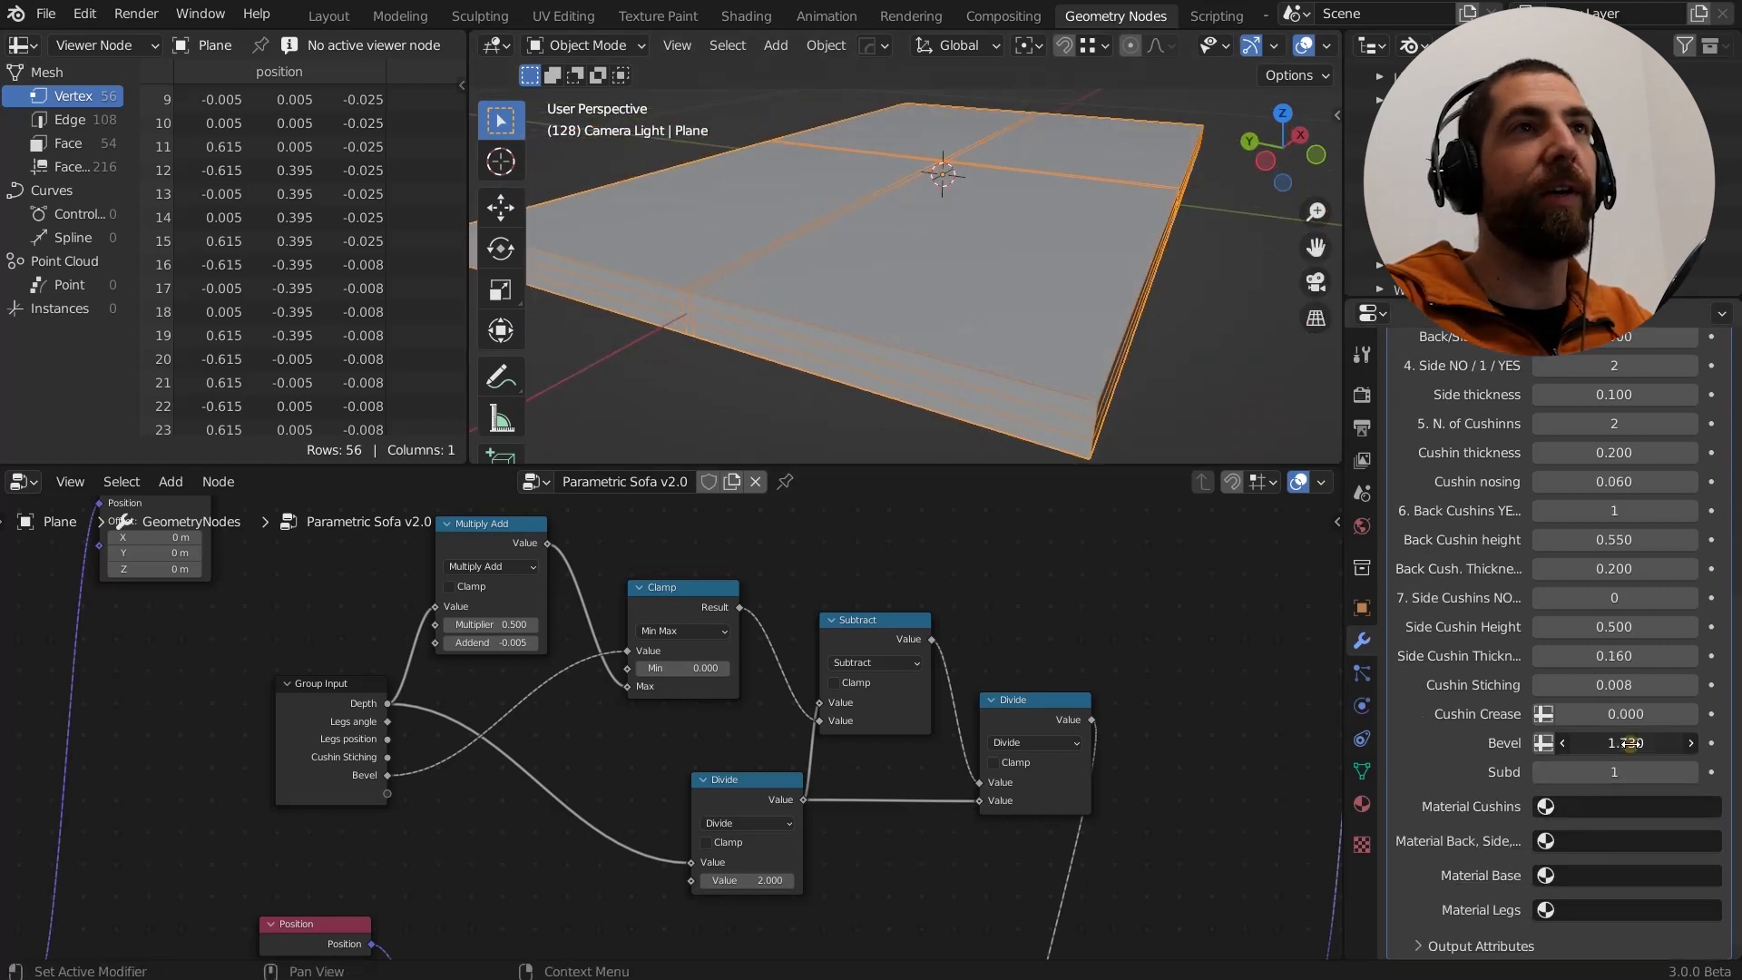
pyautogui.moveTo(1631, 743); pyautogui.dragTo(1425, 774)
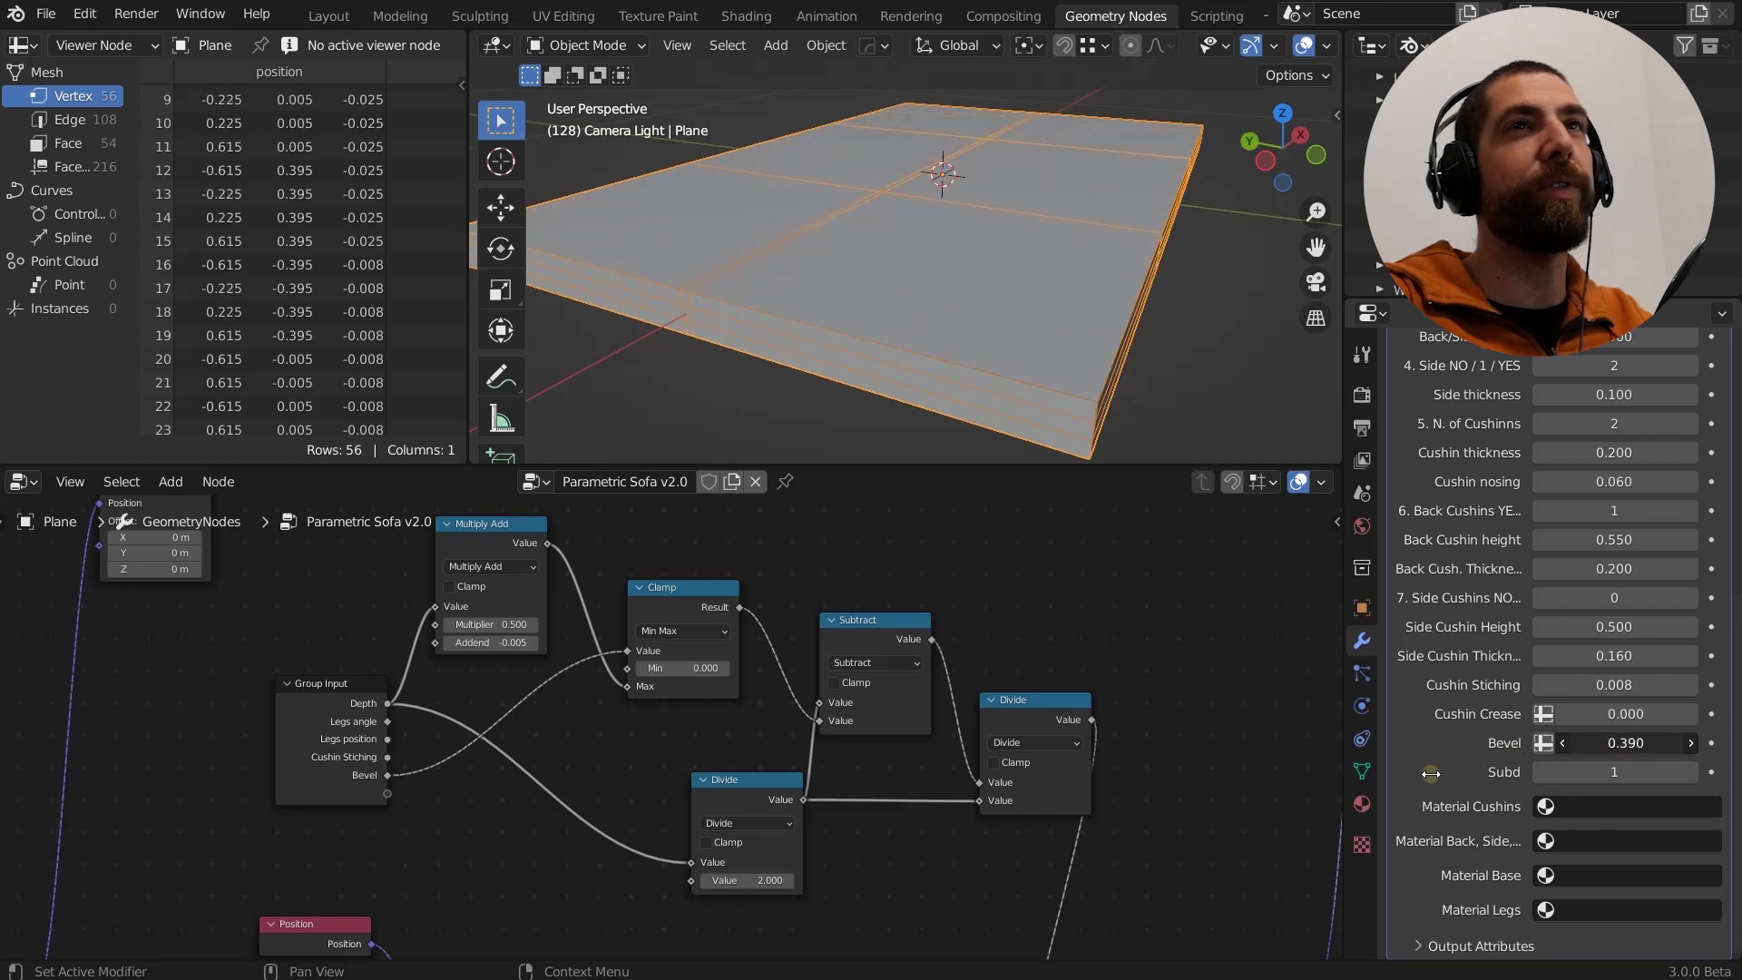
pyautogui.moveTo(1431, 774); pyautogui.dragTo(1449, 772)
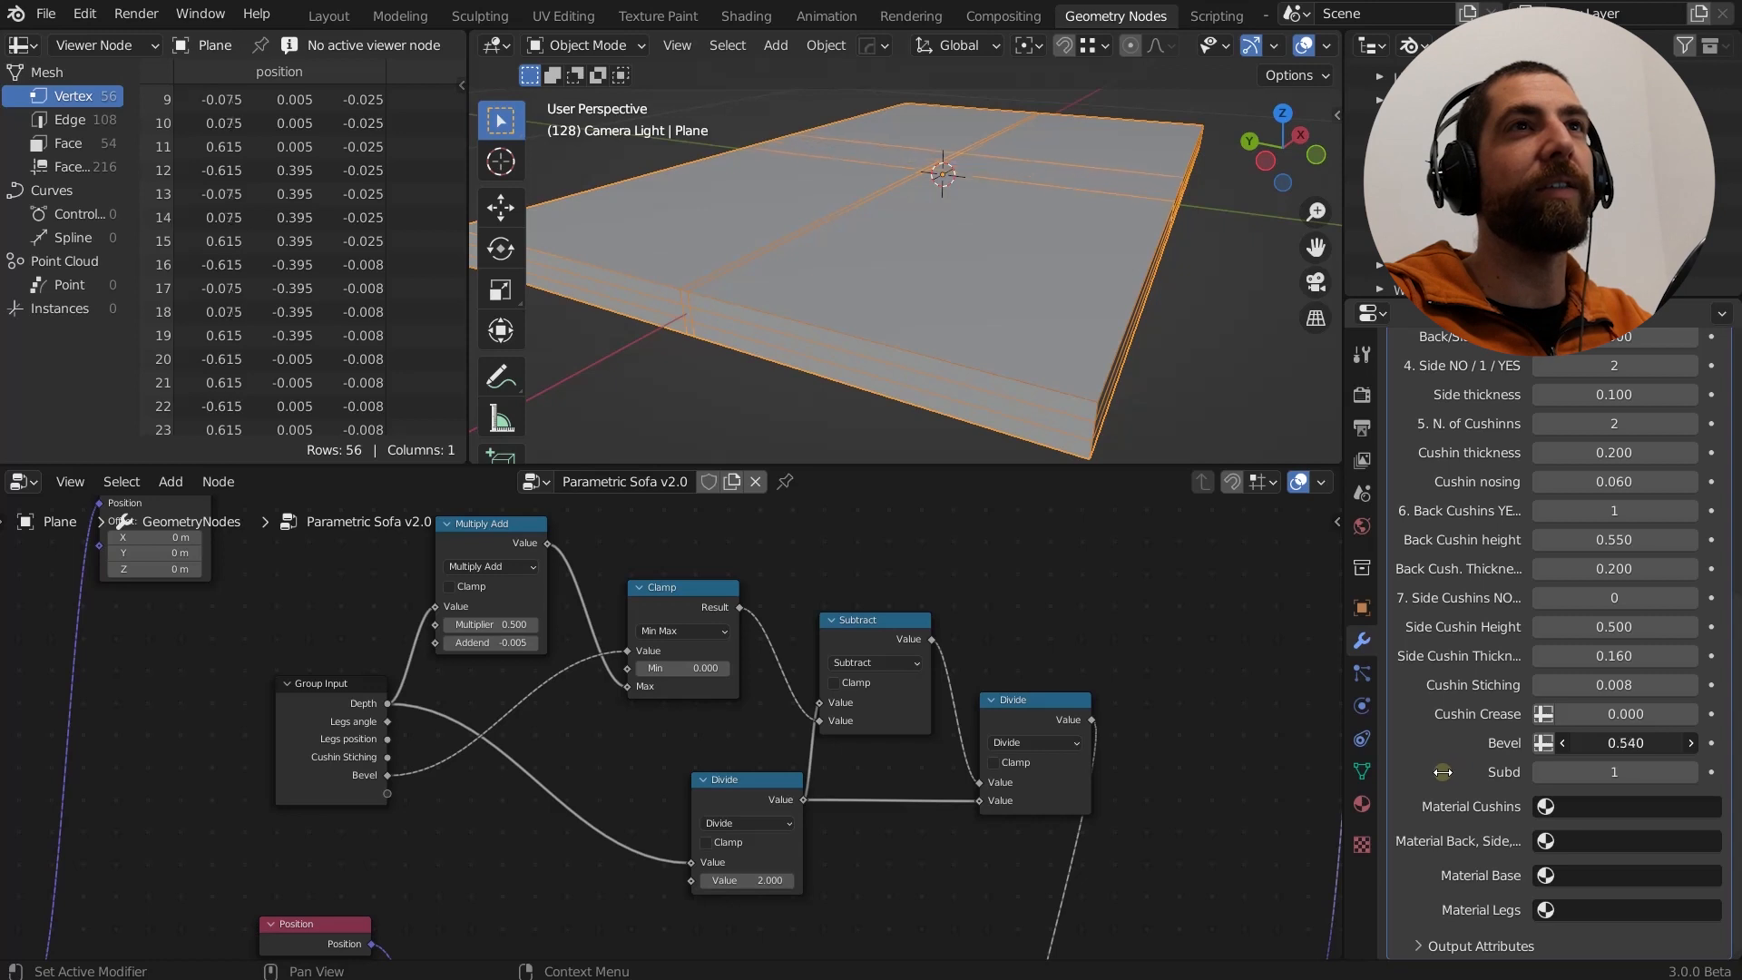
pyautogui.moveTo(1443, 772); pyautogui.dragTo(1419, 773)
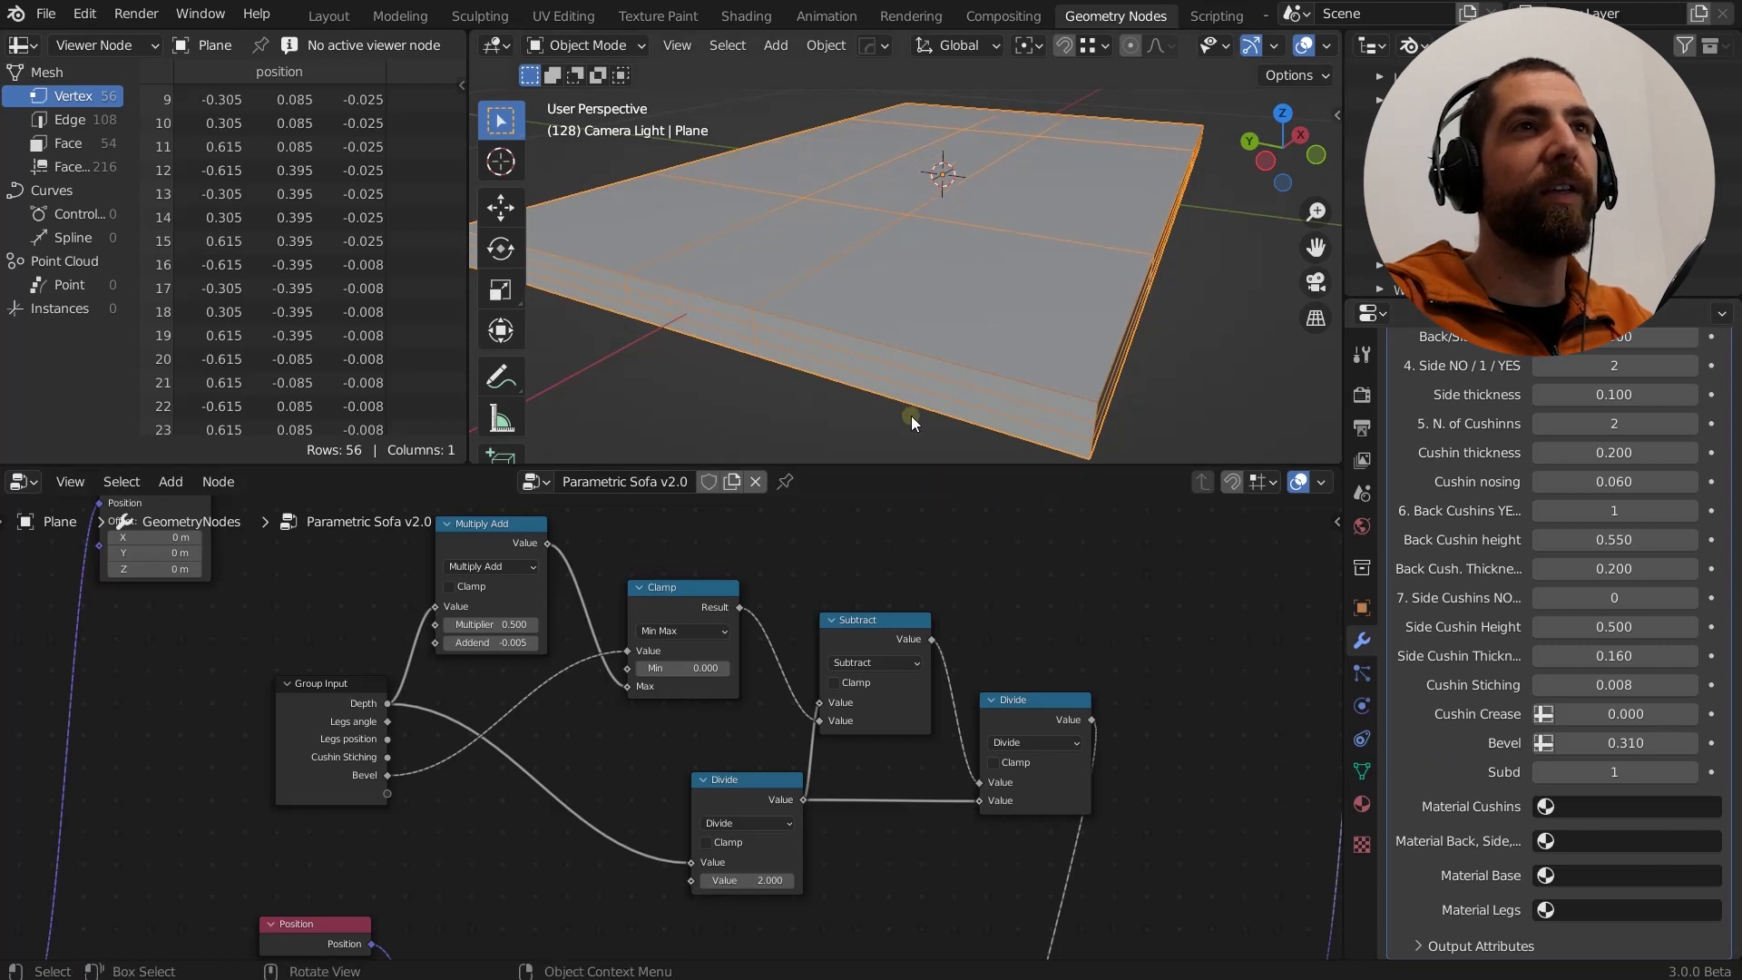
# Preview the output of the next Set Position node, driven by the 1. Base height input.
pyautogui.scroll(-5, 912, 424)
pyautogui.moveTo(857, 671); pyautogui.dragTo(402, 691, button='middle')
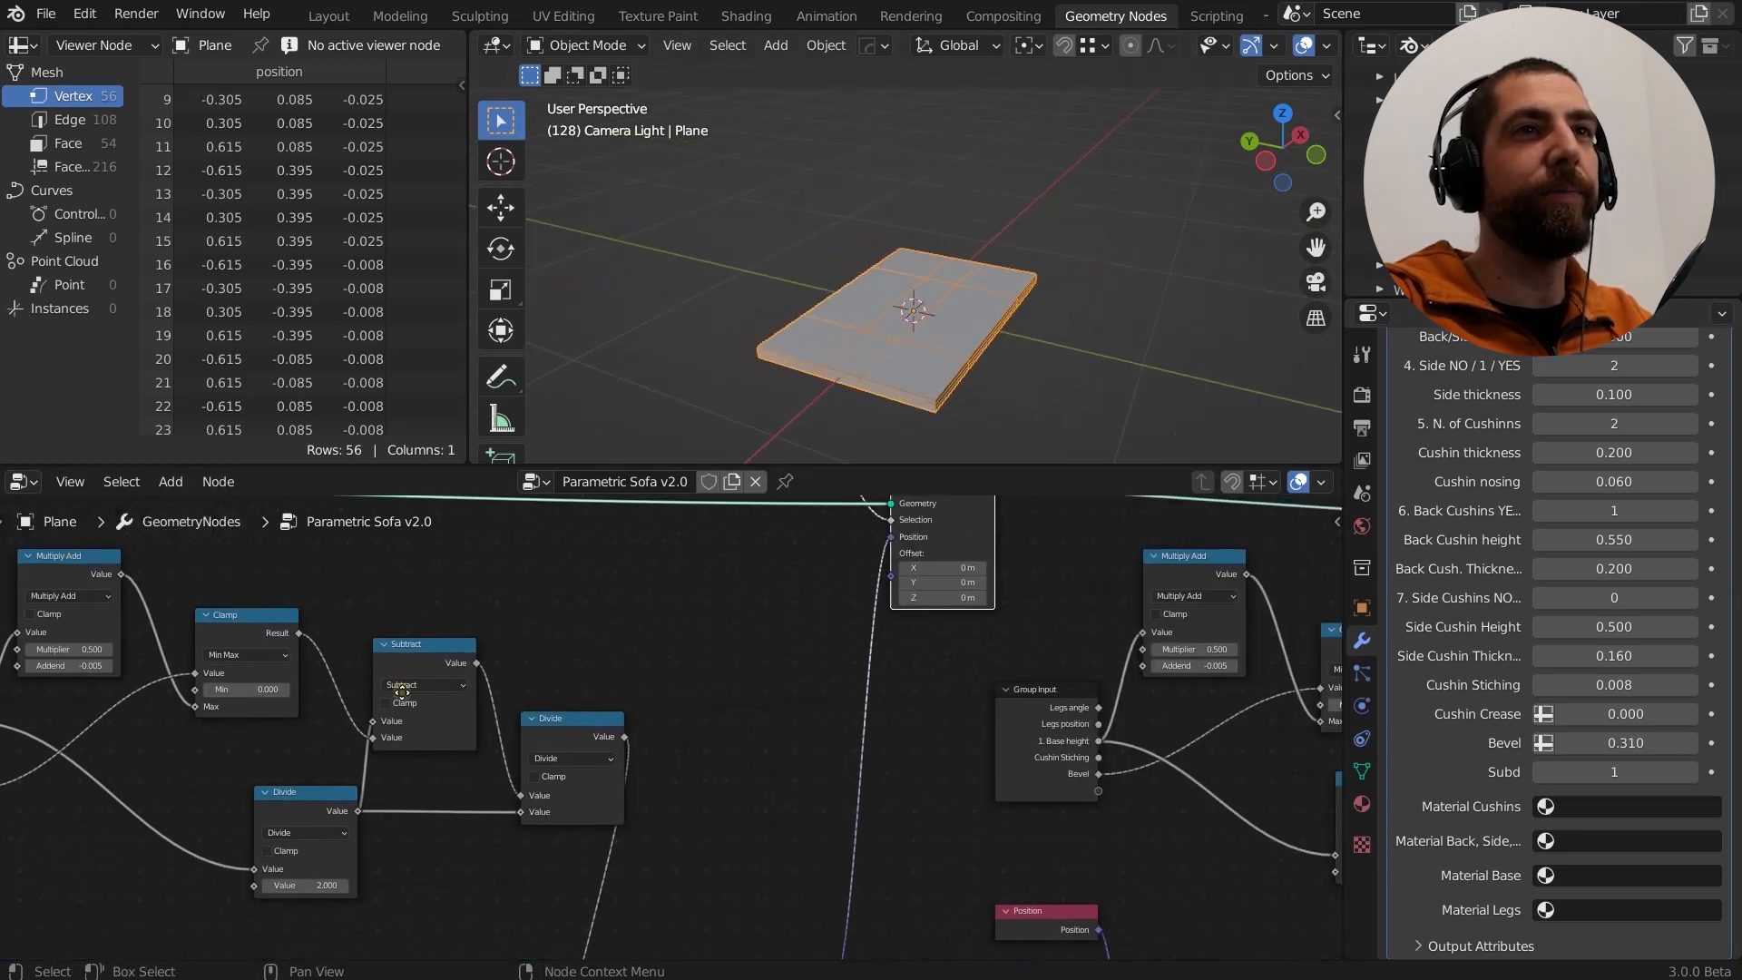
pyautogui.press('KP_Decimal')
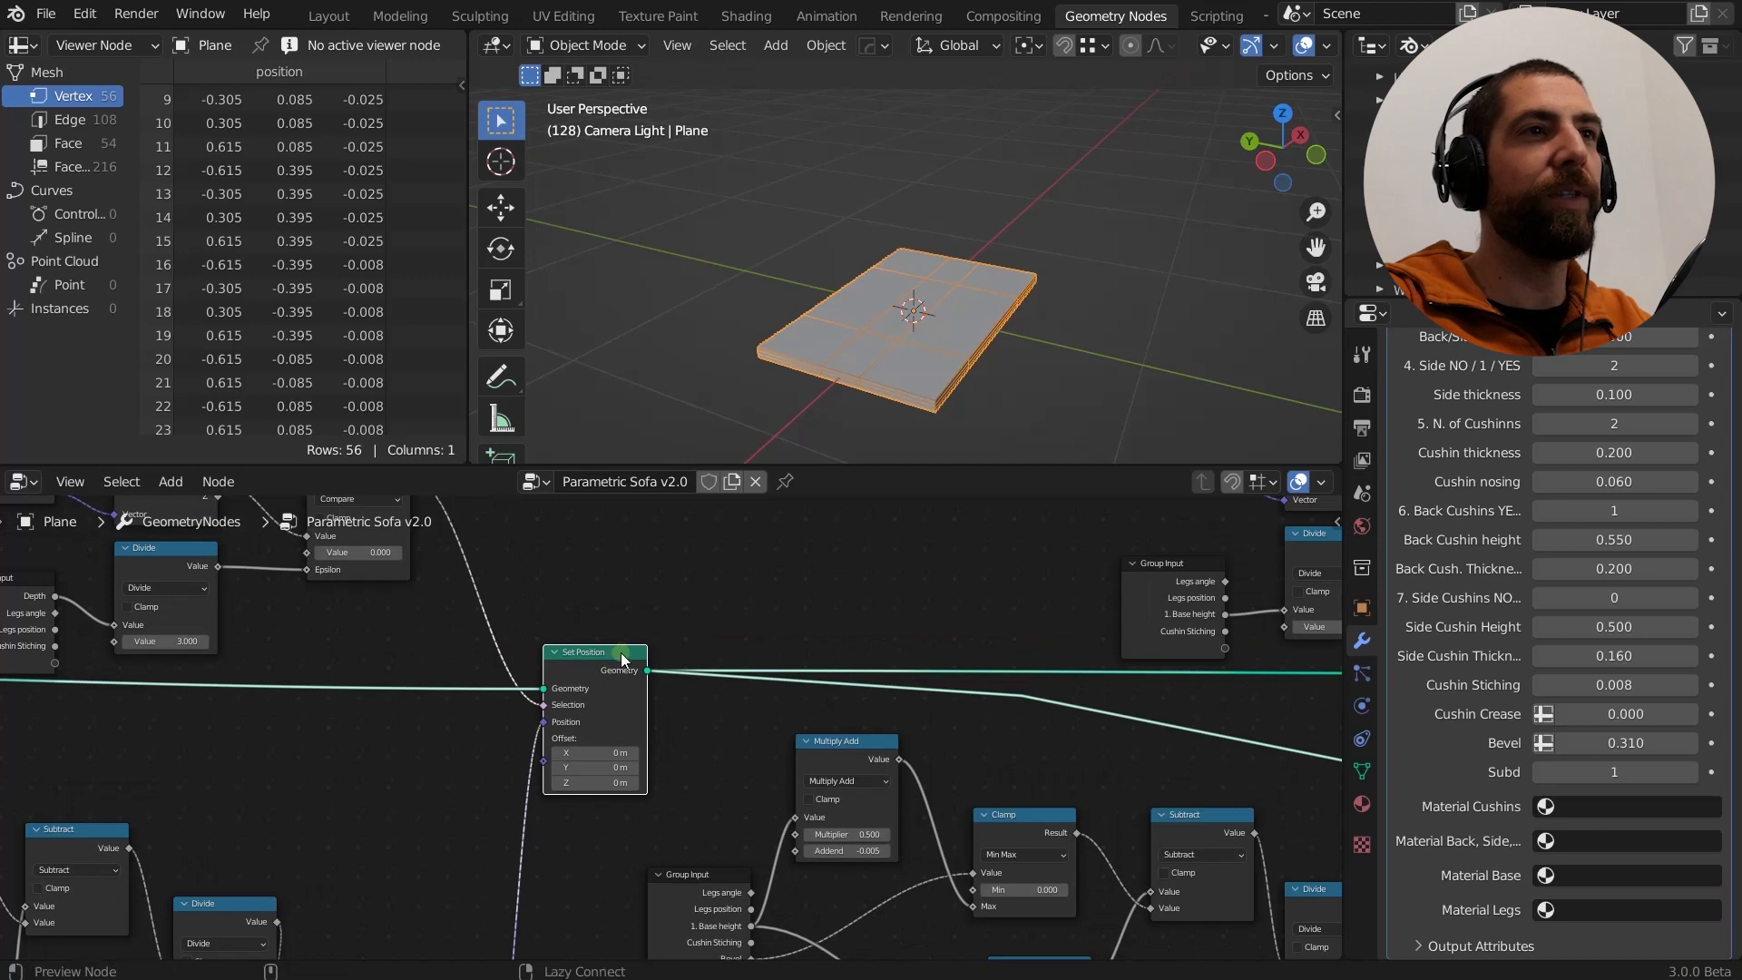
pyautogui.scroll(-2, 551, 651)
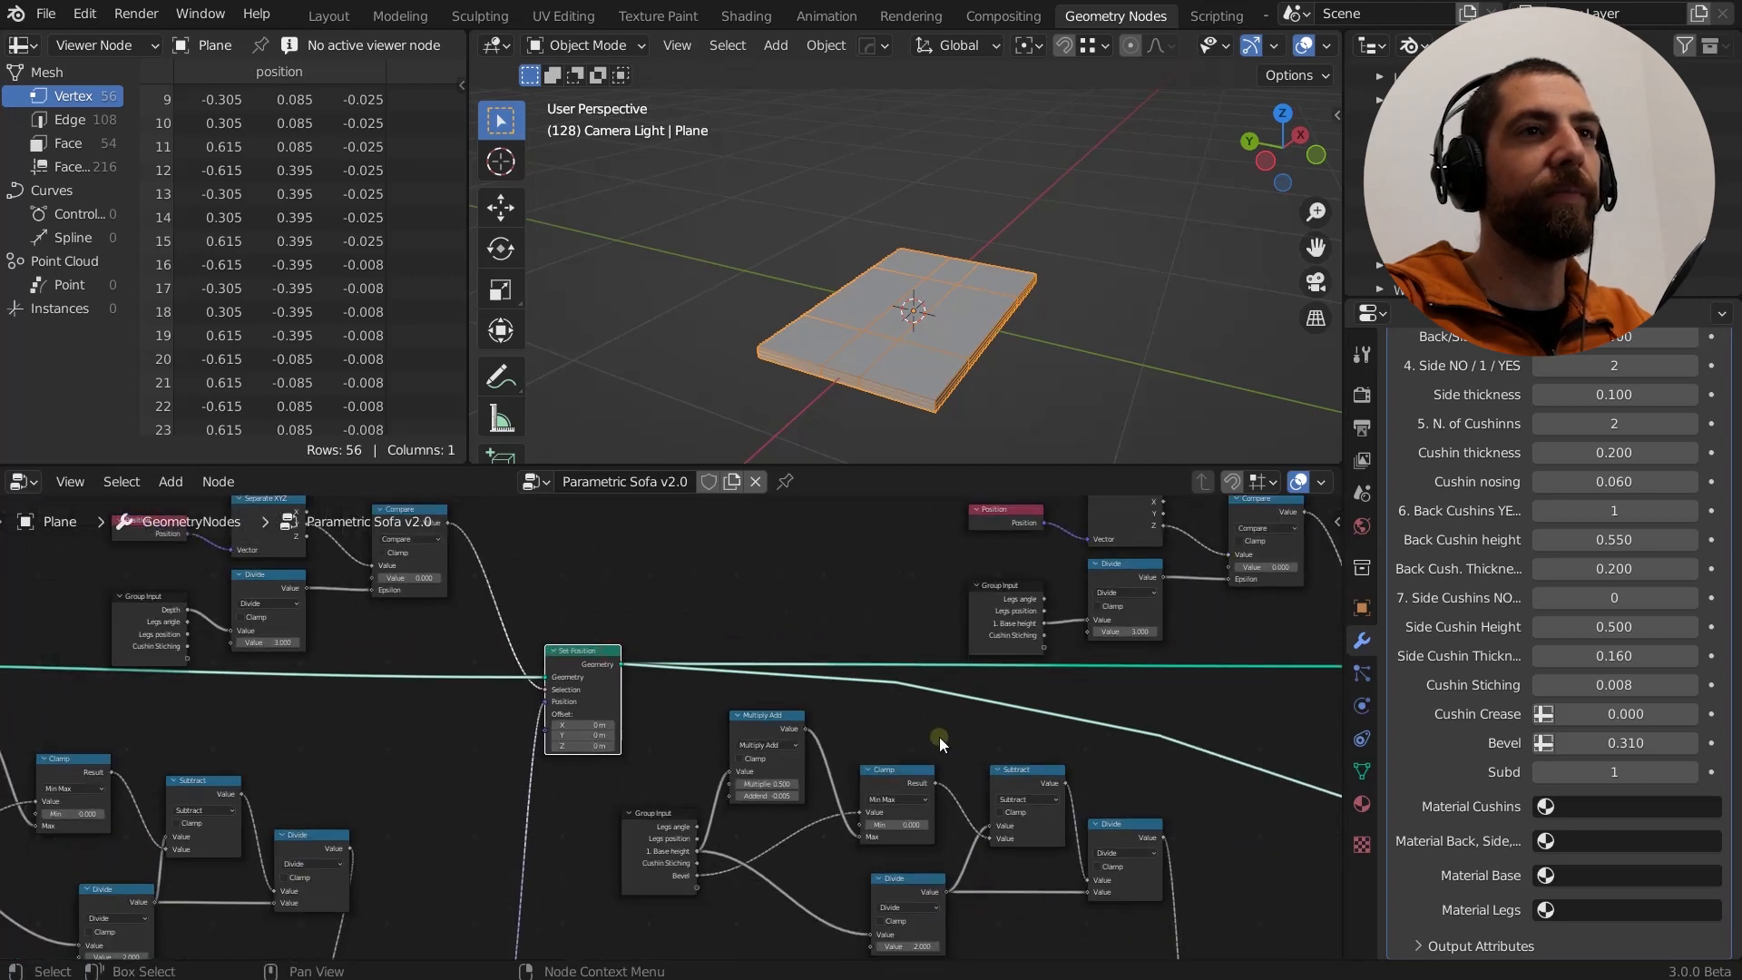
pyautogui.moveTo(1074, 750); pyautogui.dragTo(739, 756, button='middle')
pyautogui.scroll(1, 1107, 662)
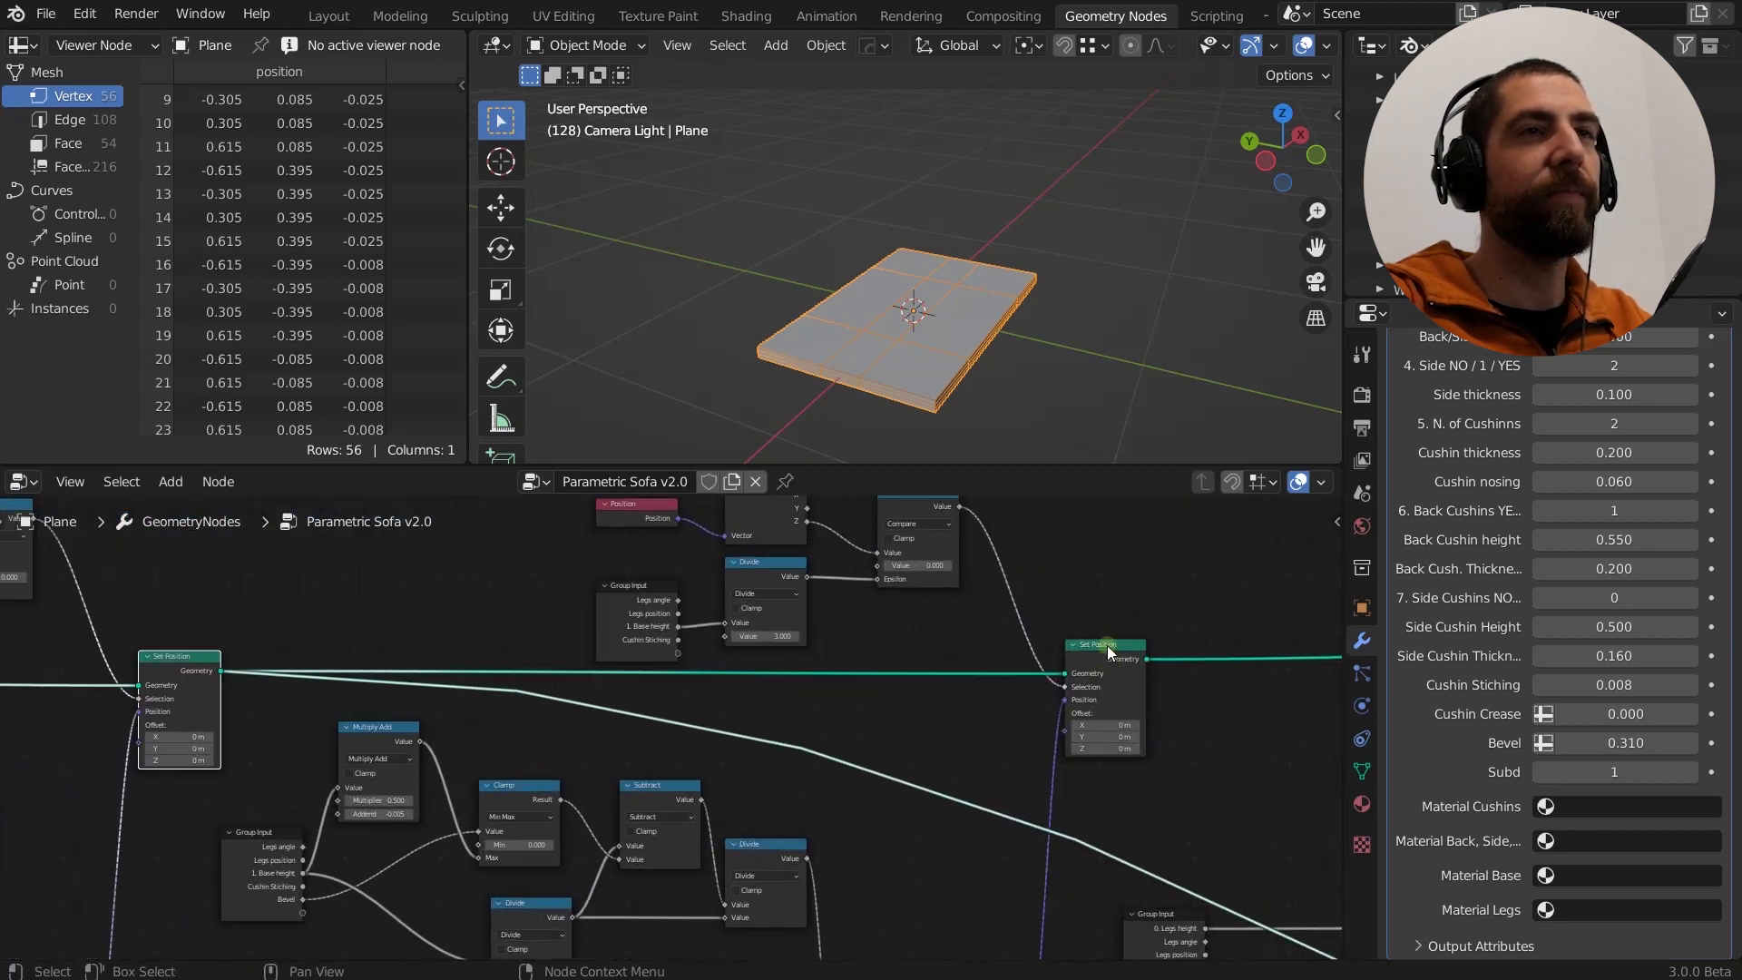
pyautogui.keyDown('ctrl'); pyautogui.keyDown('shift'); pyautogui.click(1109, 652); pyautogui.keyUp('shift'); pyautogui.keyUp('ctrl')
# Lower the Bevel parameter to 0.046 so the edge loops sit close to the slab's outer edges.
pyautogui.scroll(5, 972, 433)
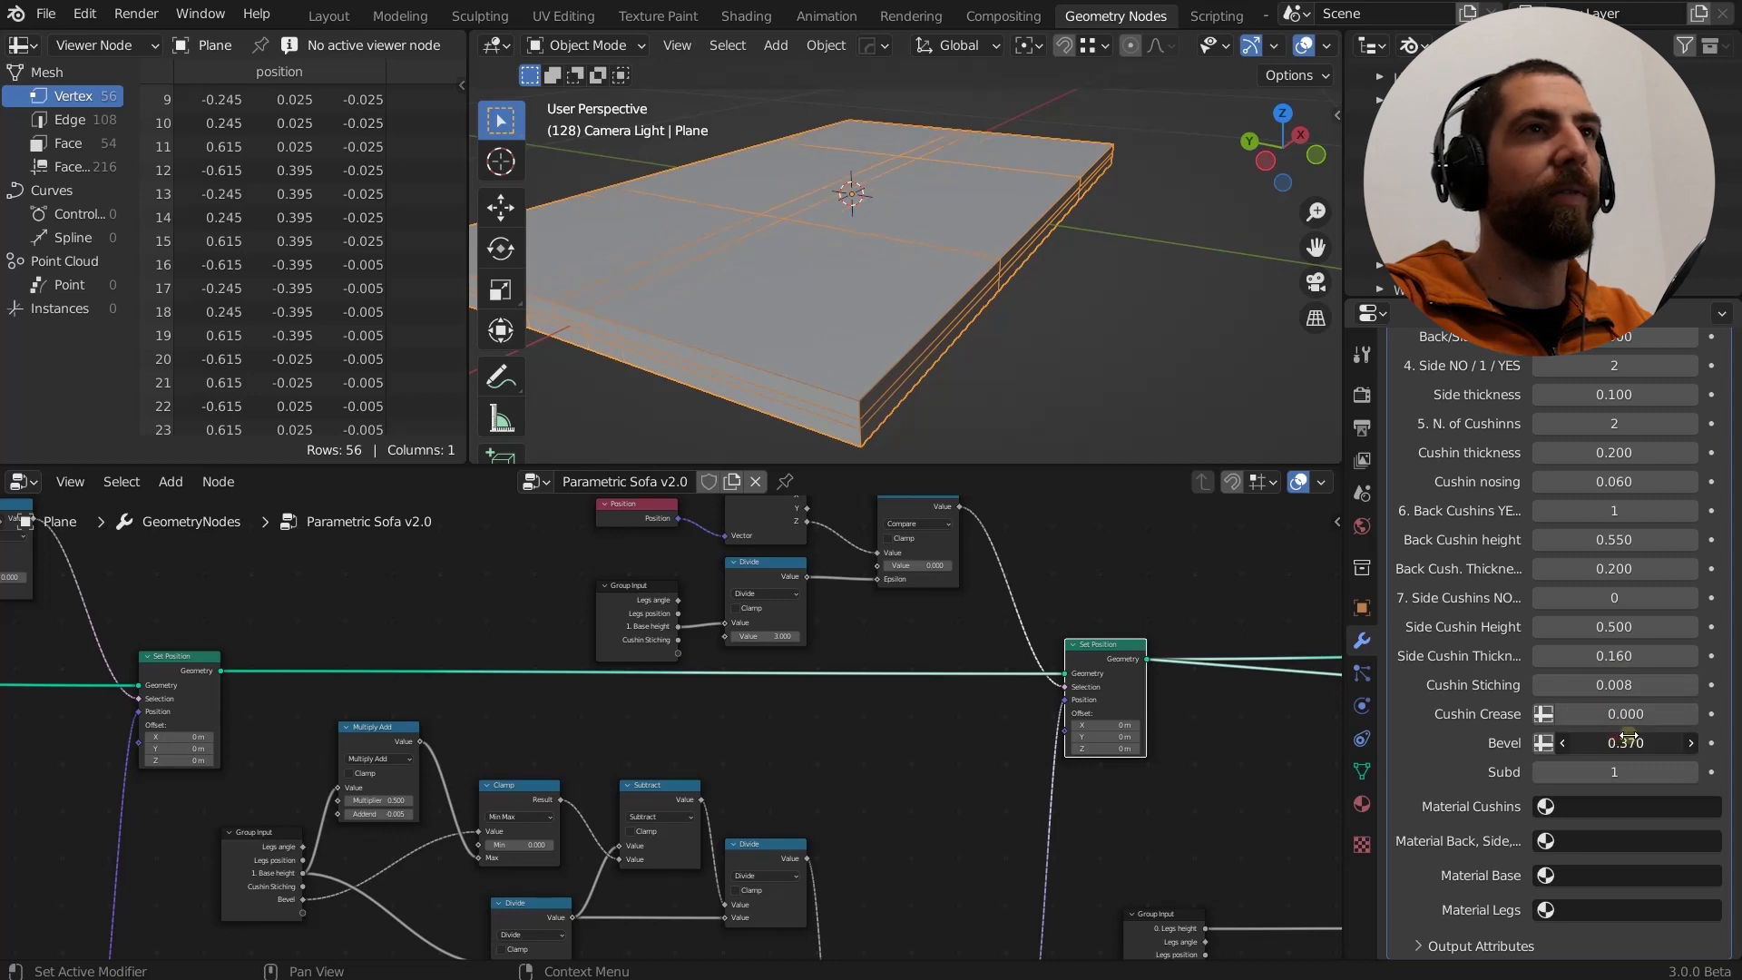
pyautogui.moveTo(1620, 734)
pyautogui.mouseDown()
pyautogui.moveTo(1581, 739)
pyautogui.moveTo(1599, 739)
pyautogui.mouseUp()
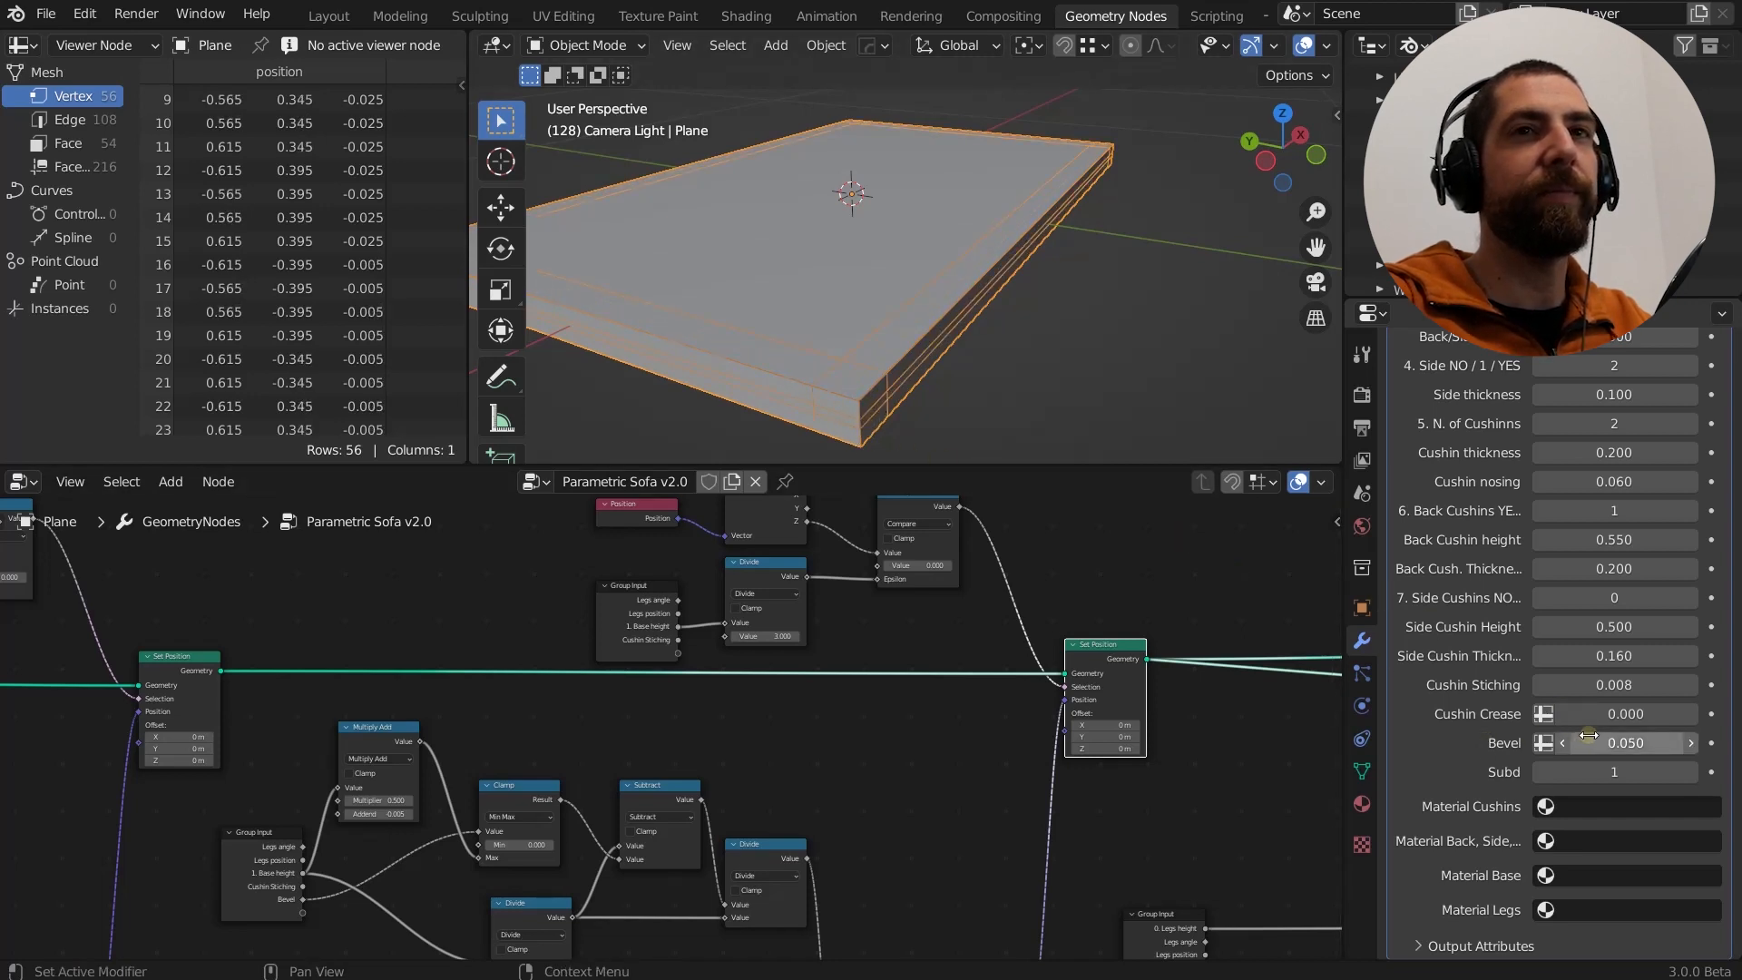
pyautogui.moveTo(1595, 740); pyautogui.dragTo(1591, 740)
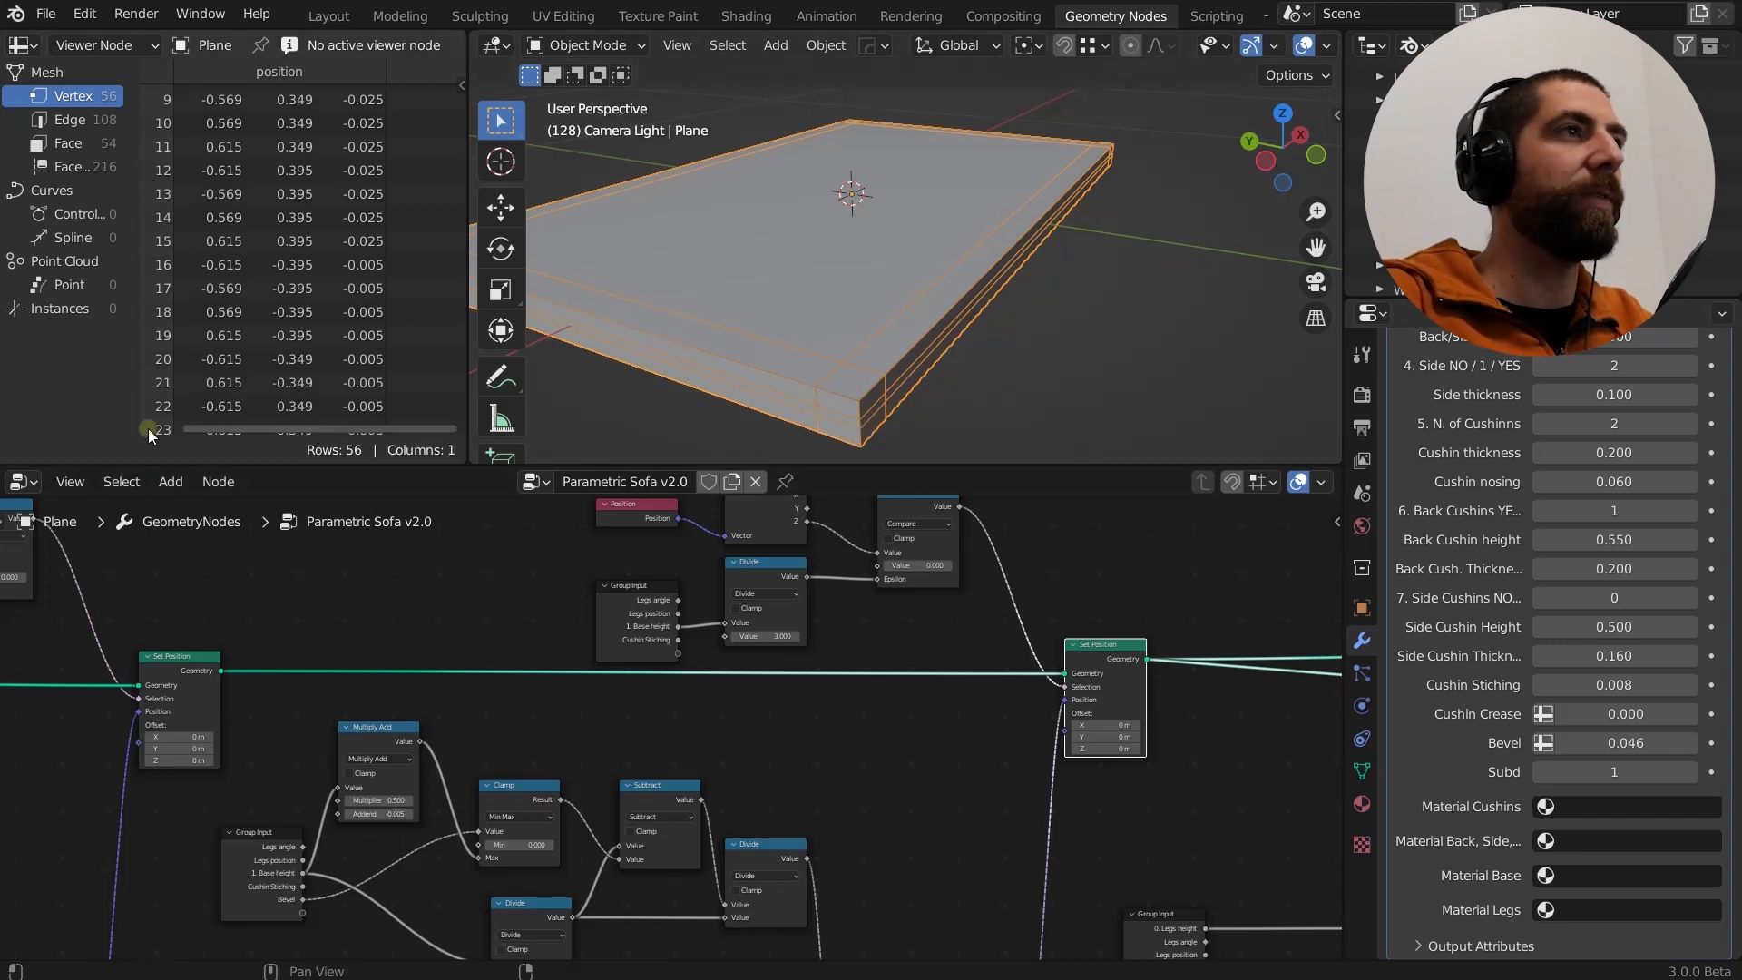
# Set Base2 height to 0.010 and increase the 1. Base height until the slab becomes a tall block.
pyautogui.scroll(4, 1579, 454)
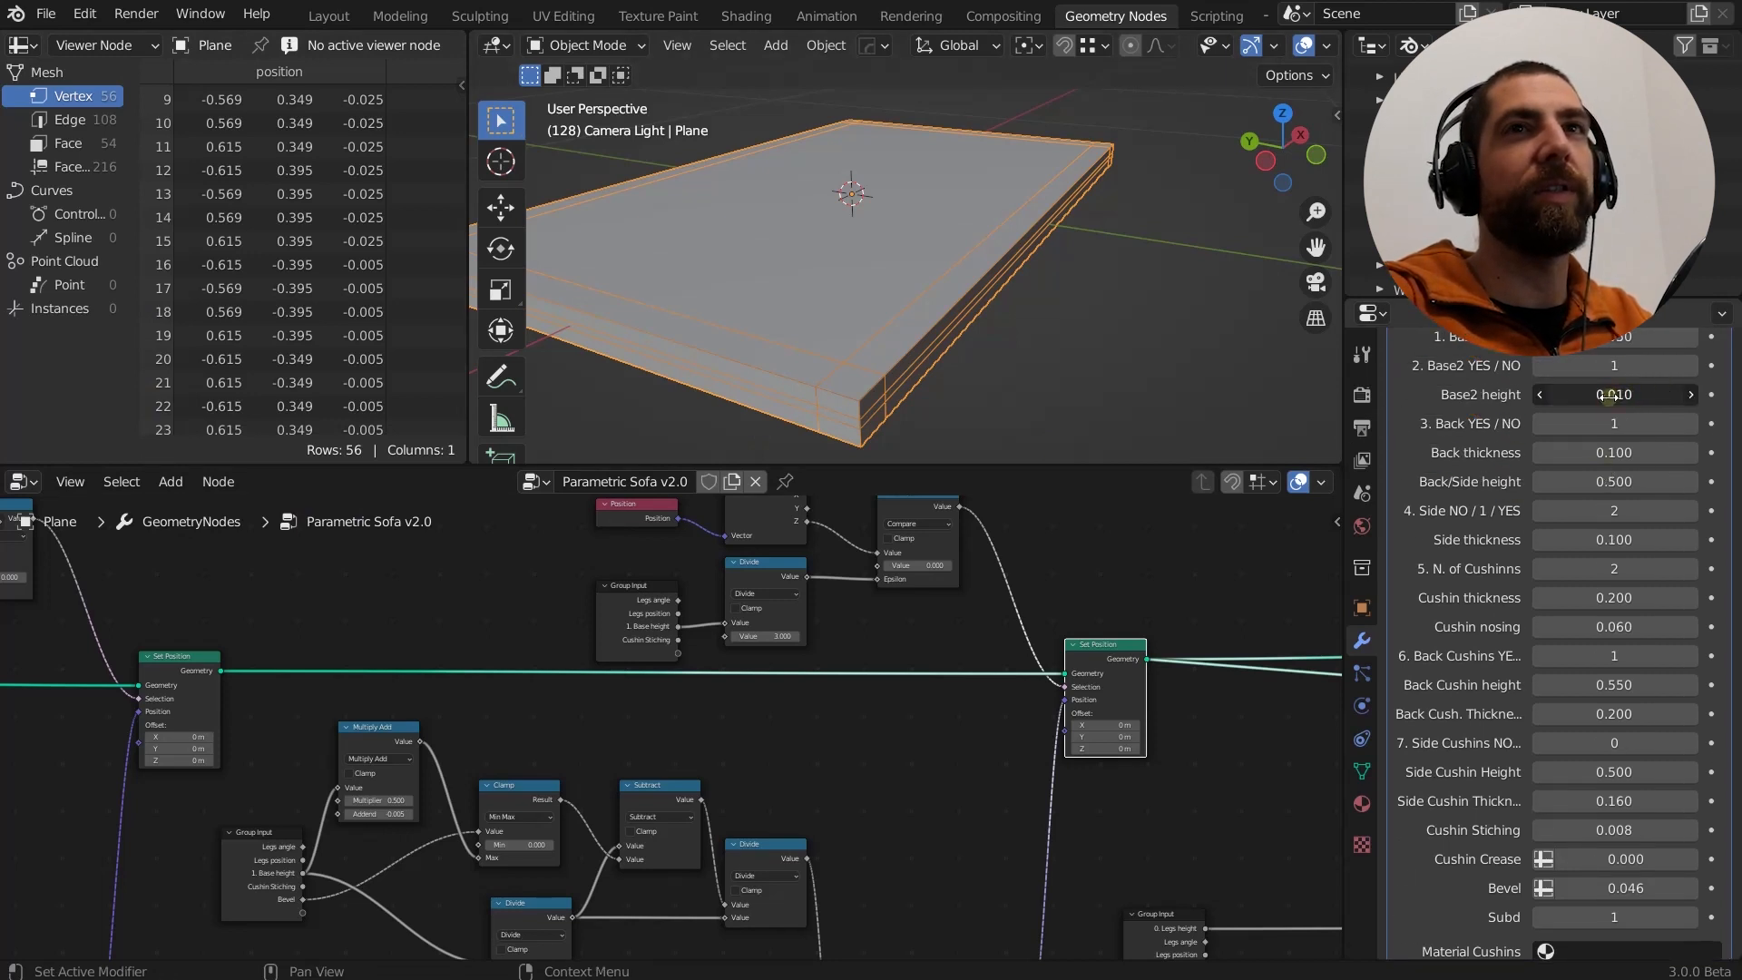
pyautogui.moveTo(1666, 338)
pyautogui.mouseDown()
pyautogui.moveTo(1717, 338)
pyautogui.moveTo(1633, 337)
pyautogui.moveTo(1676, 336)
pyautogui.mouseUp()
pyautogui.scroll(-4, 886, 191)
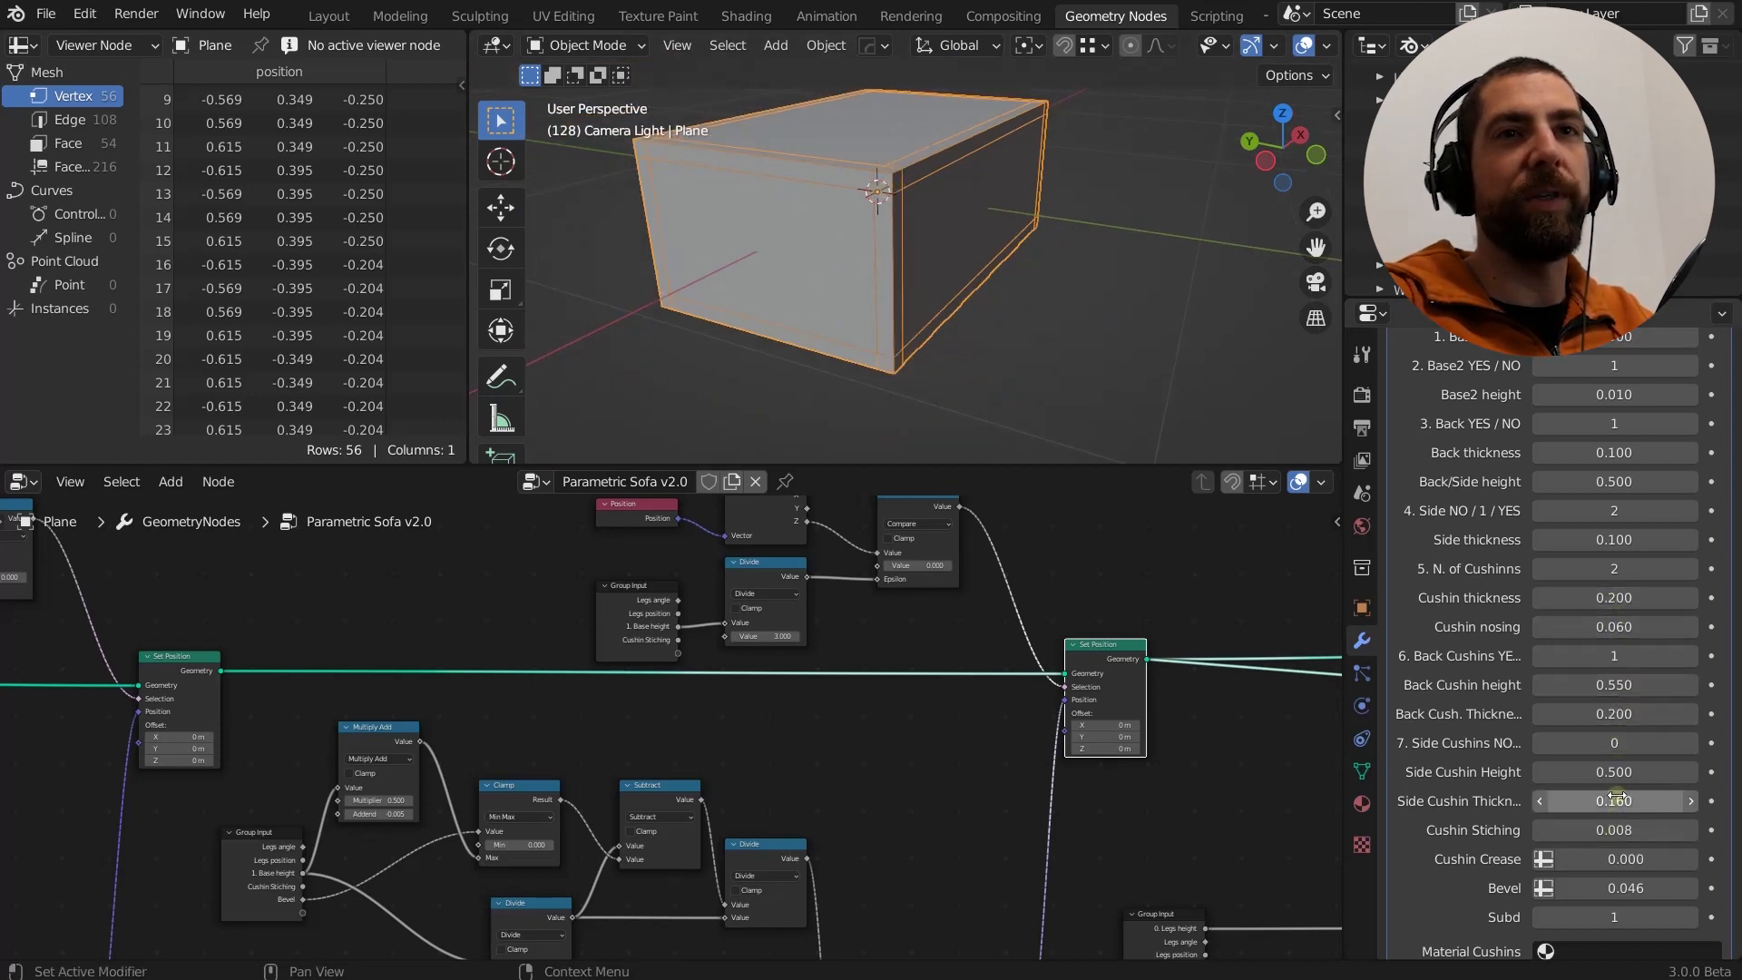
# Raise the Bevel parameter to 0.846 and lower the 1. Base height until the block becomes a thin slab again.
pyautogui.moveTo(1634, 887); pyautogui.dragTo(1704, 873)
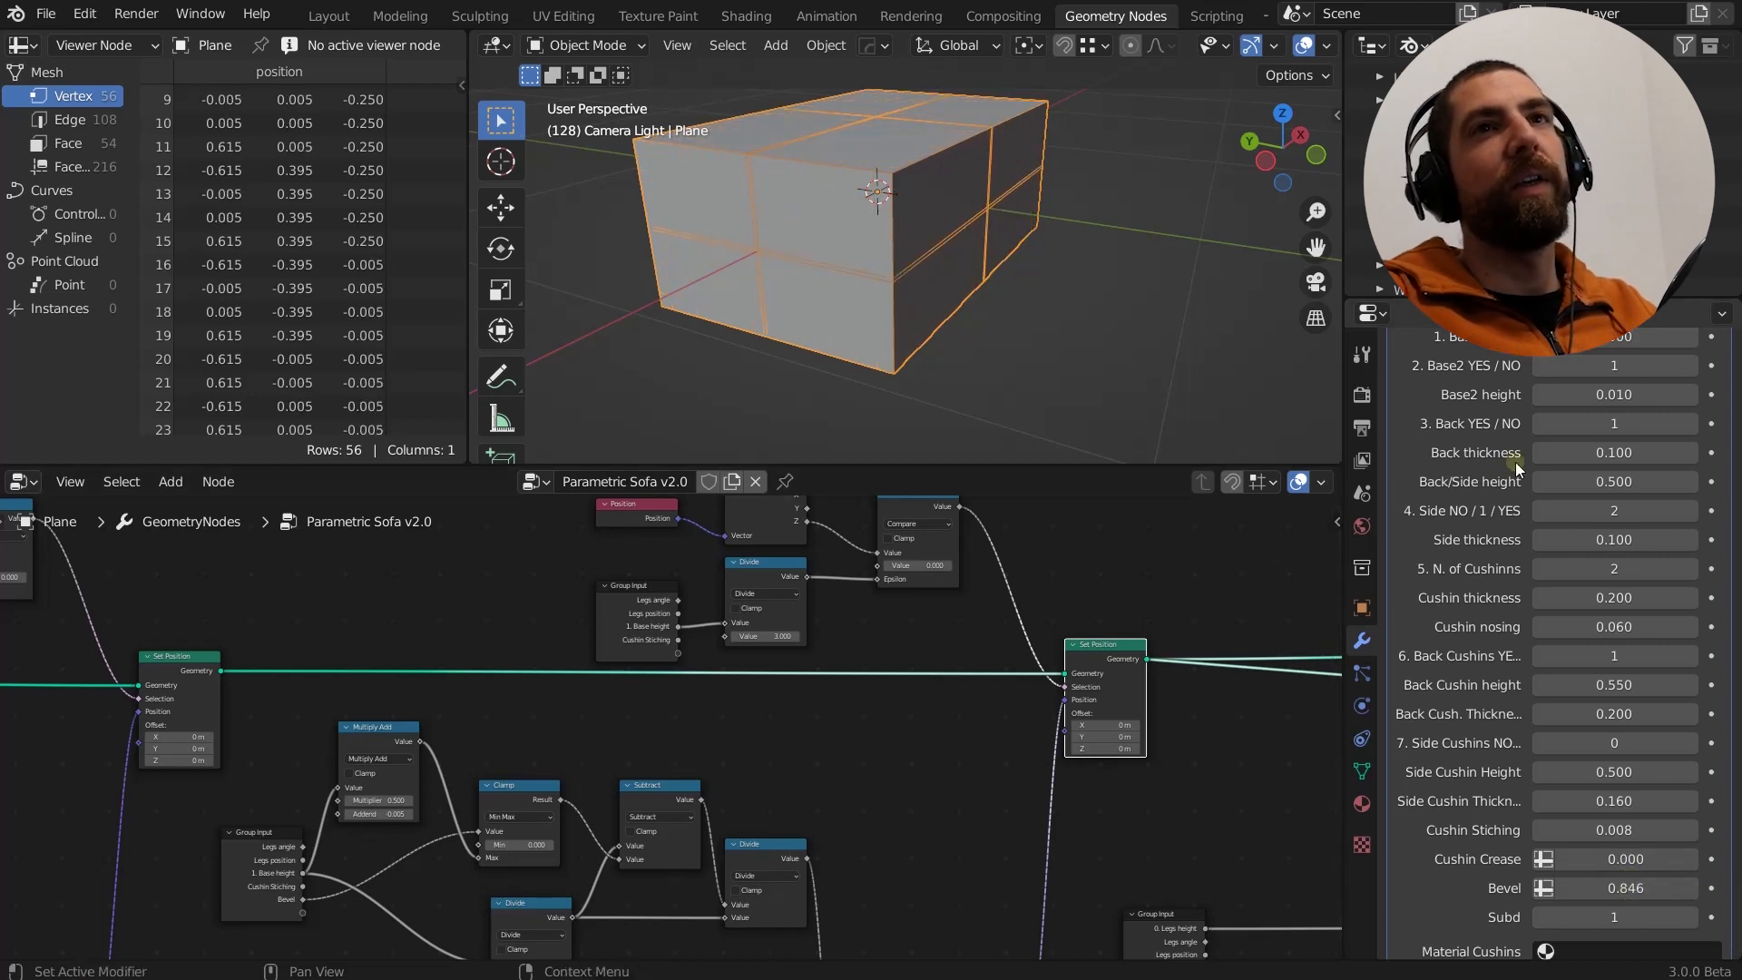
pyautogui.moveTo(1639, 346); pyautogui.dragTo(1588, 346)
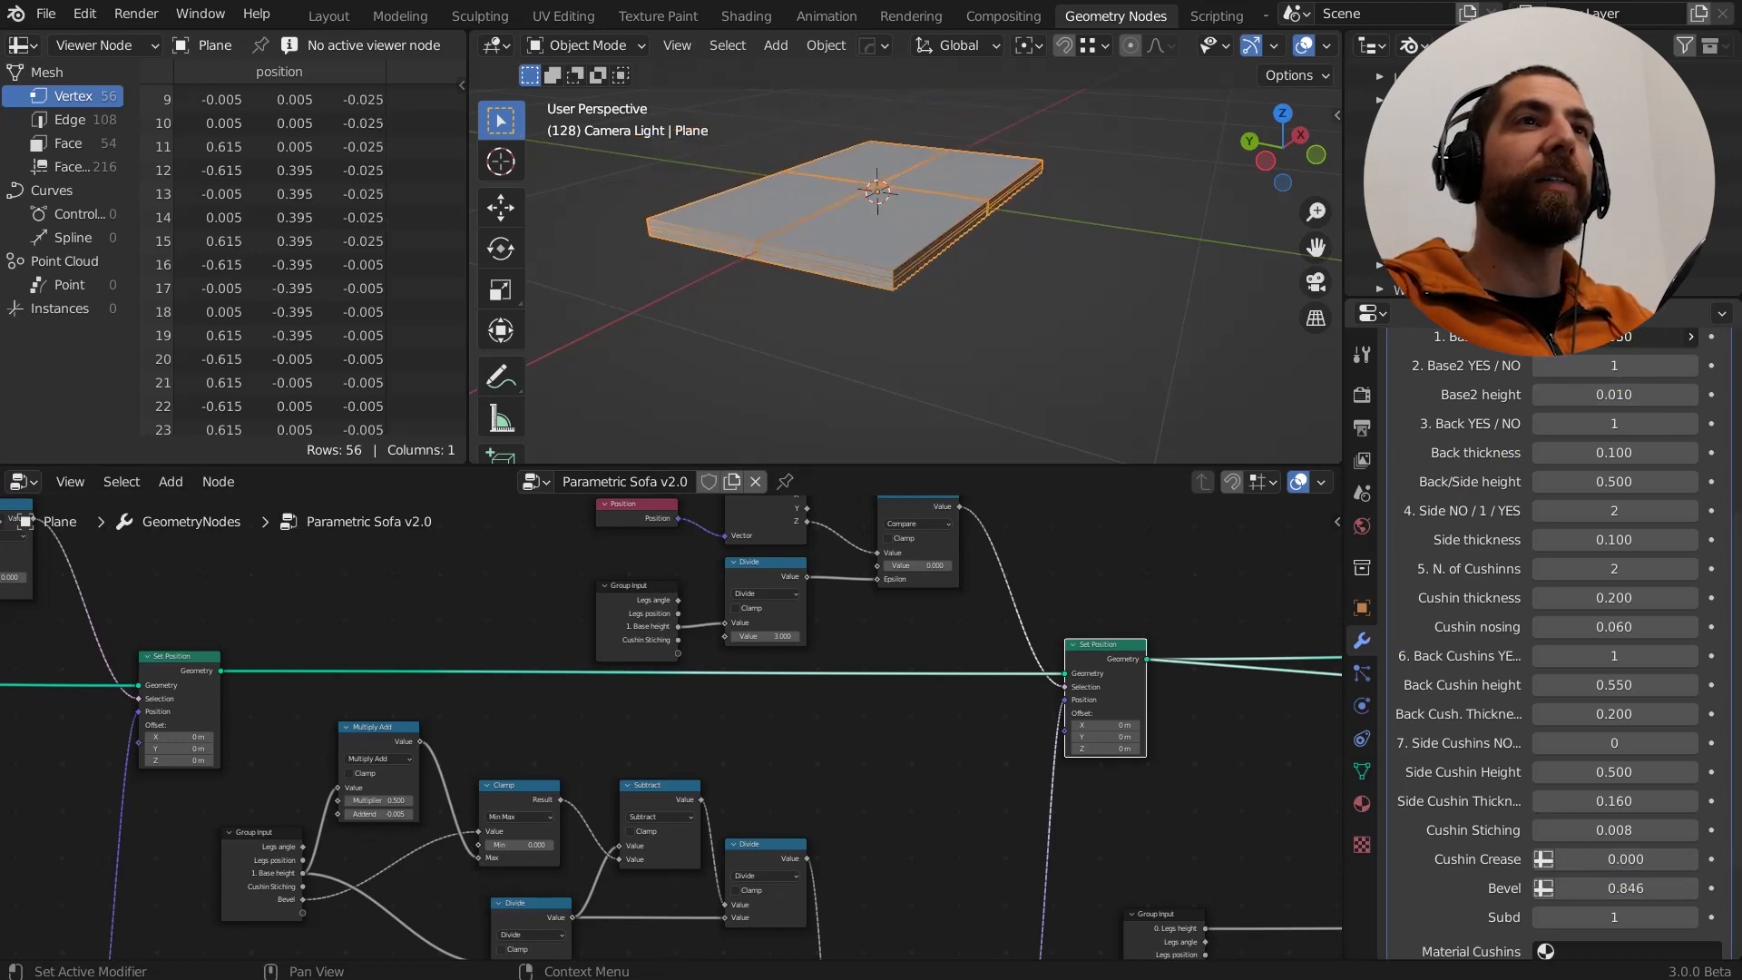
# Find and select the Transform node that follows the last Set Position node in the BASE 1 chain.
pyautogui.scroll(-4, 403, 606)
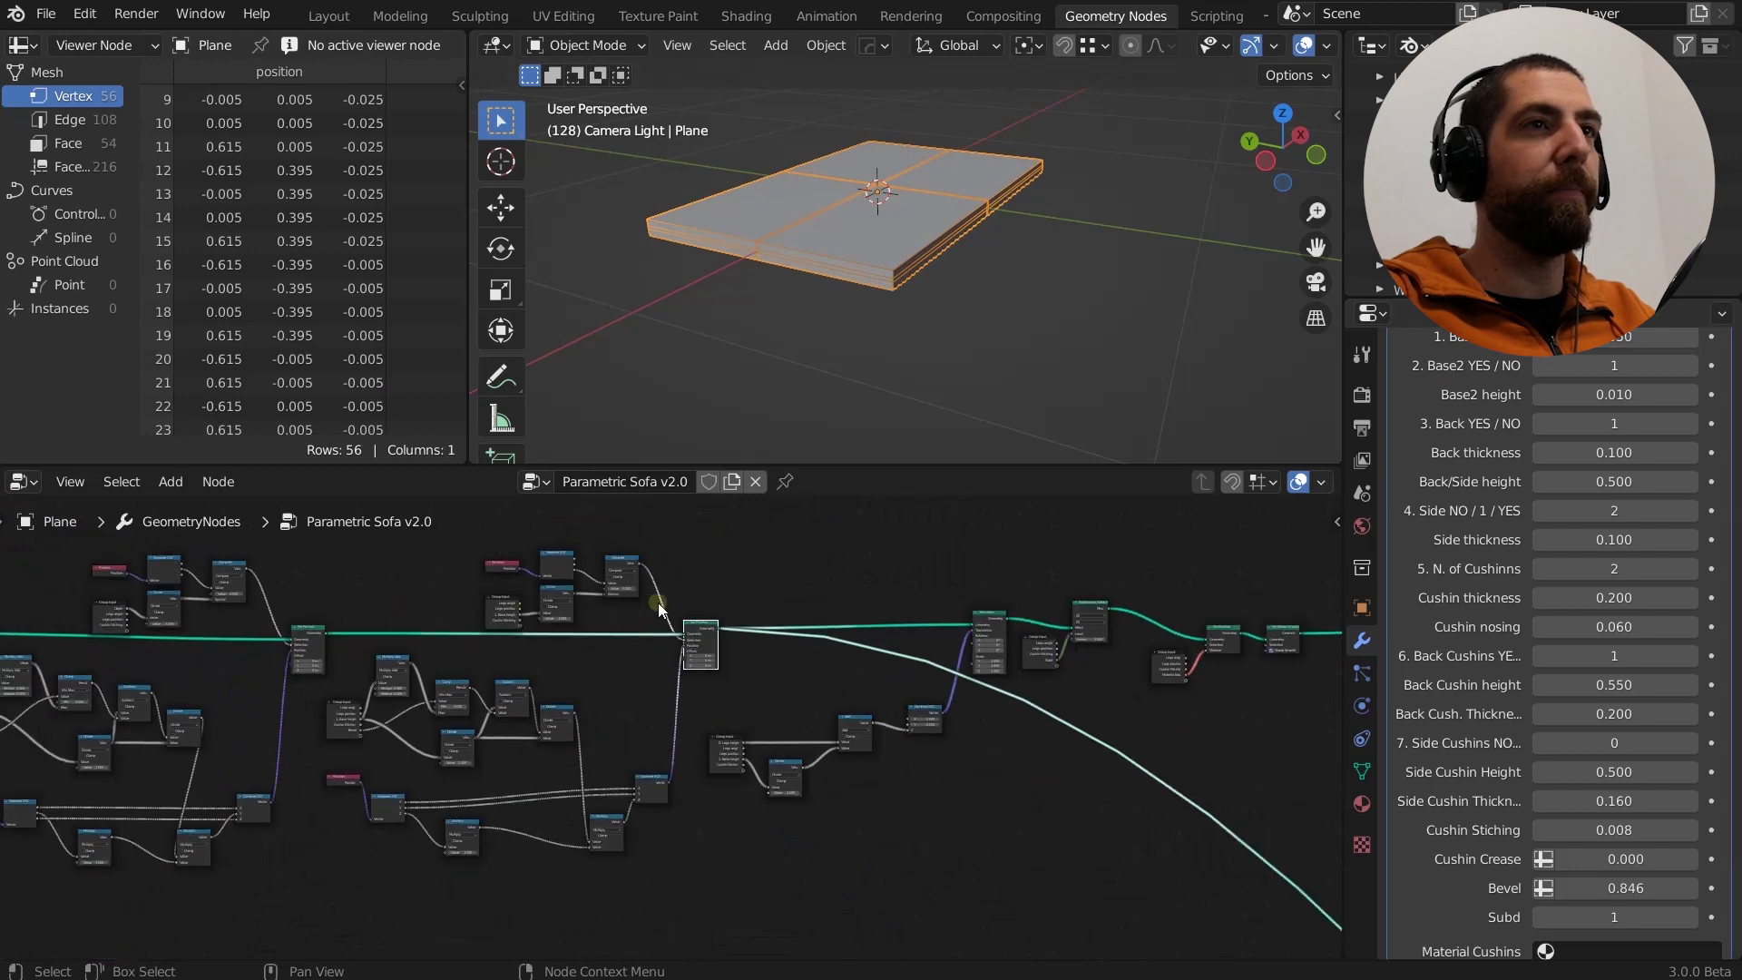
pyautogui.moveTo(868, 182); pyautogui.dragTo(799, 344, button='middle')
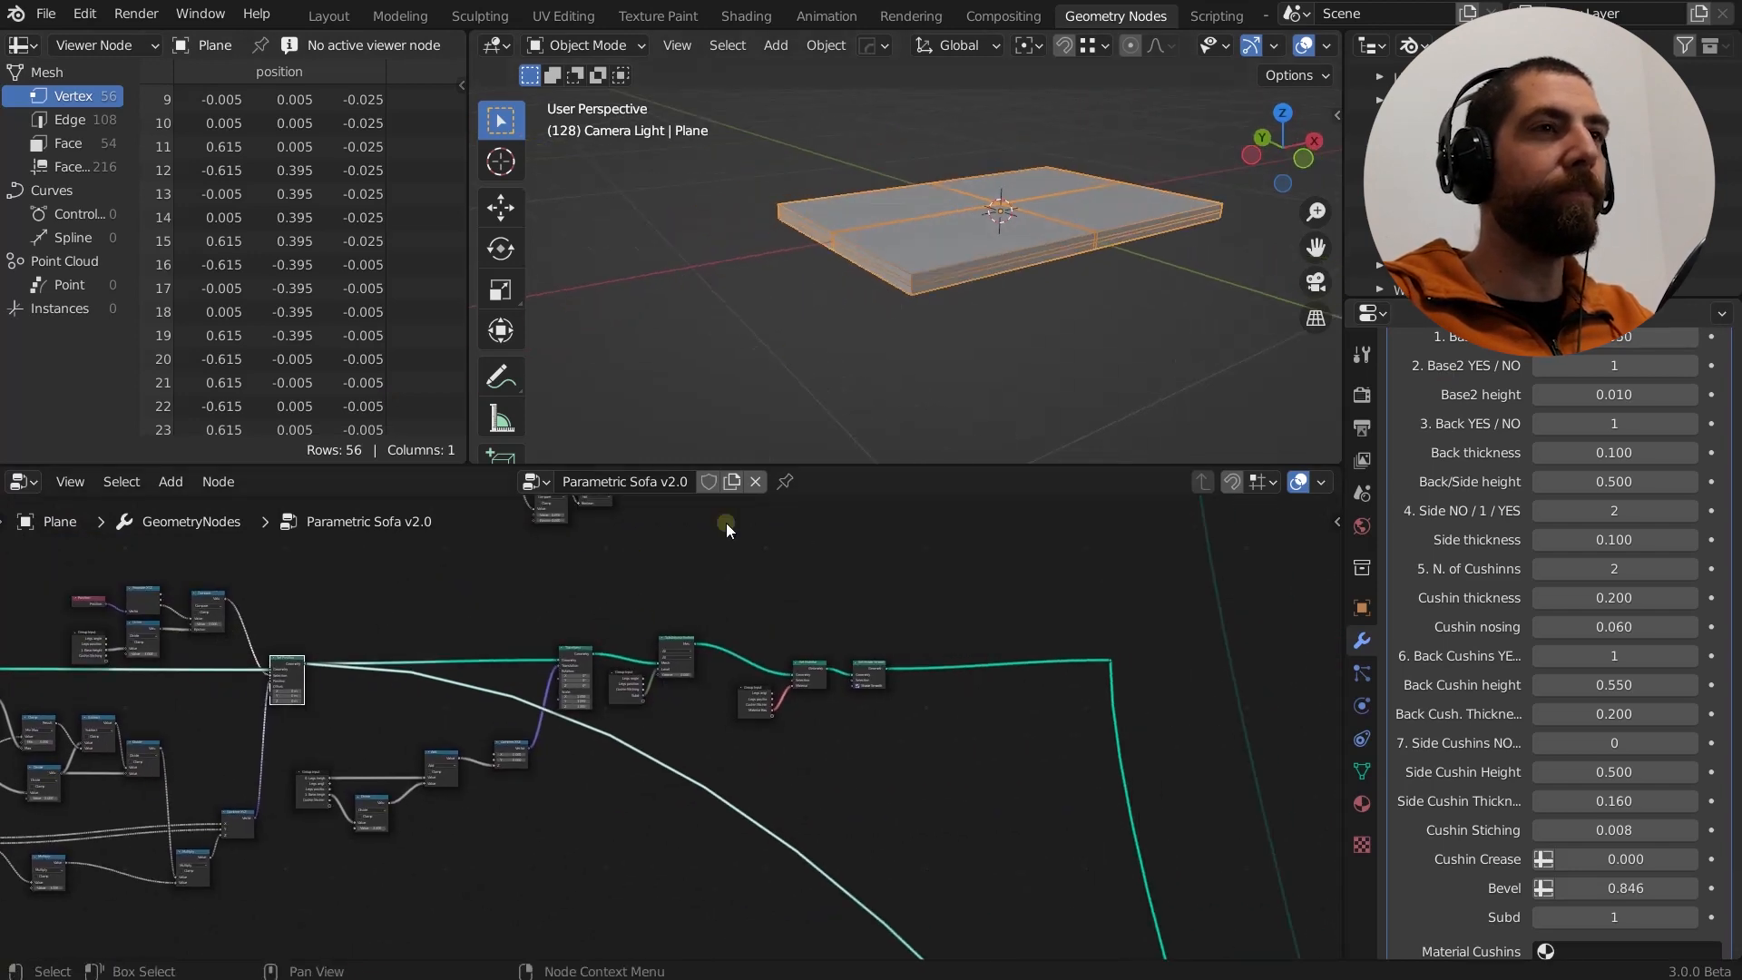
pyautogui.scroll(4, 620, 619)
pyautogui.click(548, 671)
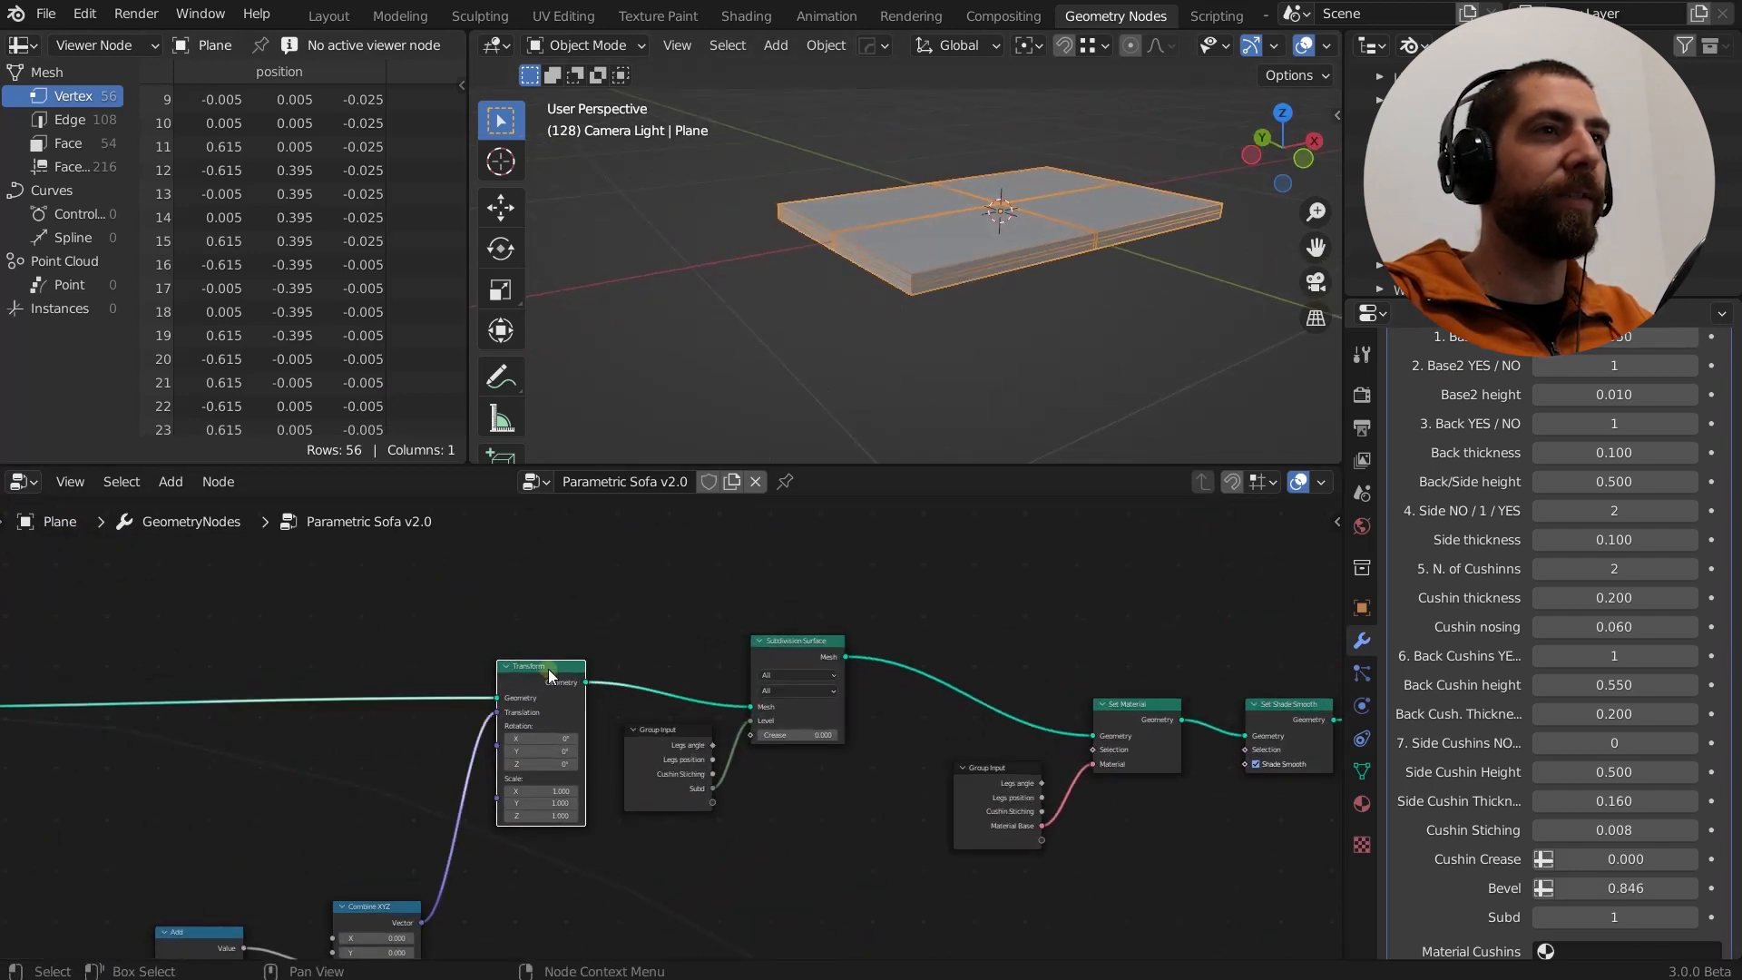
pyautogui.scroll(1, 570, 641)
pyautogui.scroll(-1, 618, 618)
pyautogui.scroll(-2, 618, 618)
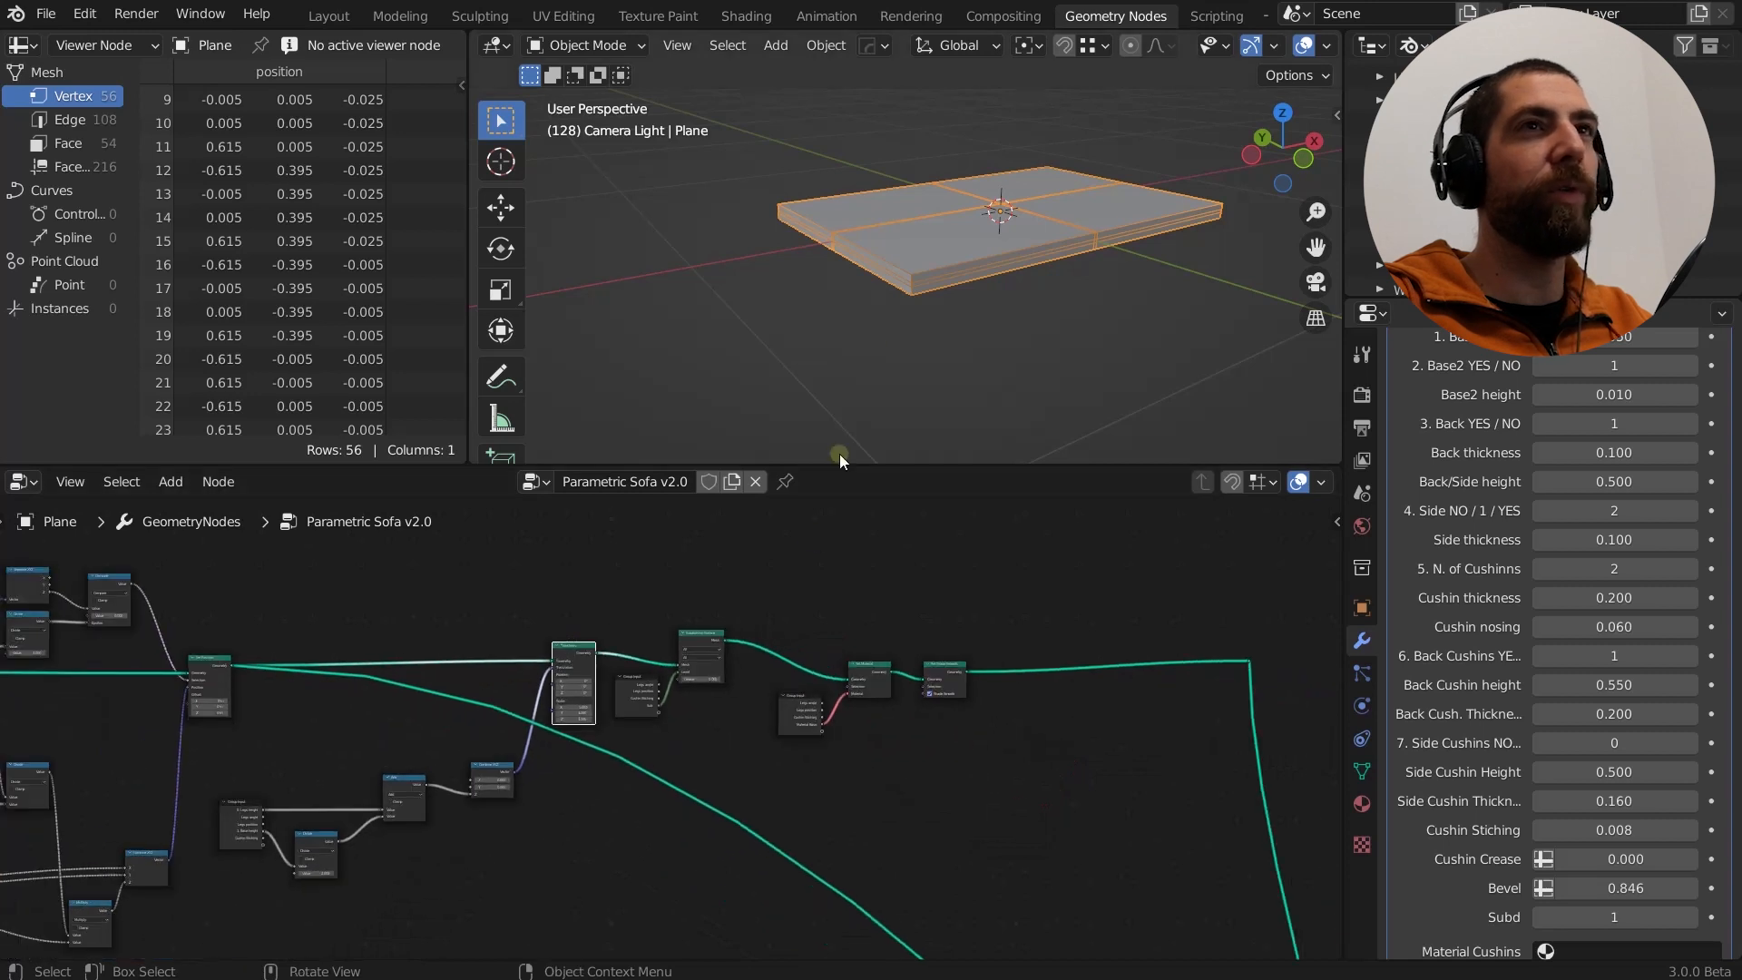
# Examine the Add, Divide and Combine XYZ nodes that feed the Transform node's Translation from the legs height and base height inputs.
pyautogui.moveTo(898, 381); pyautogui.dragTo(993, 232, button='middle')
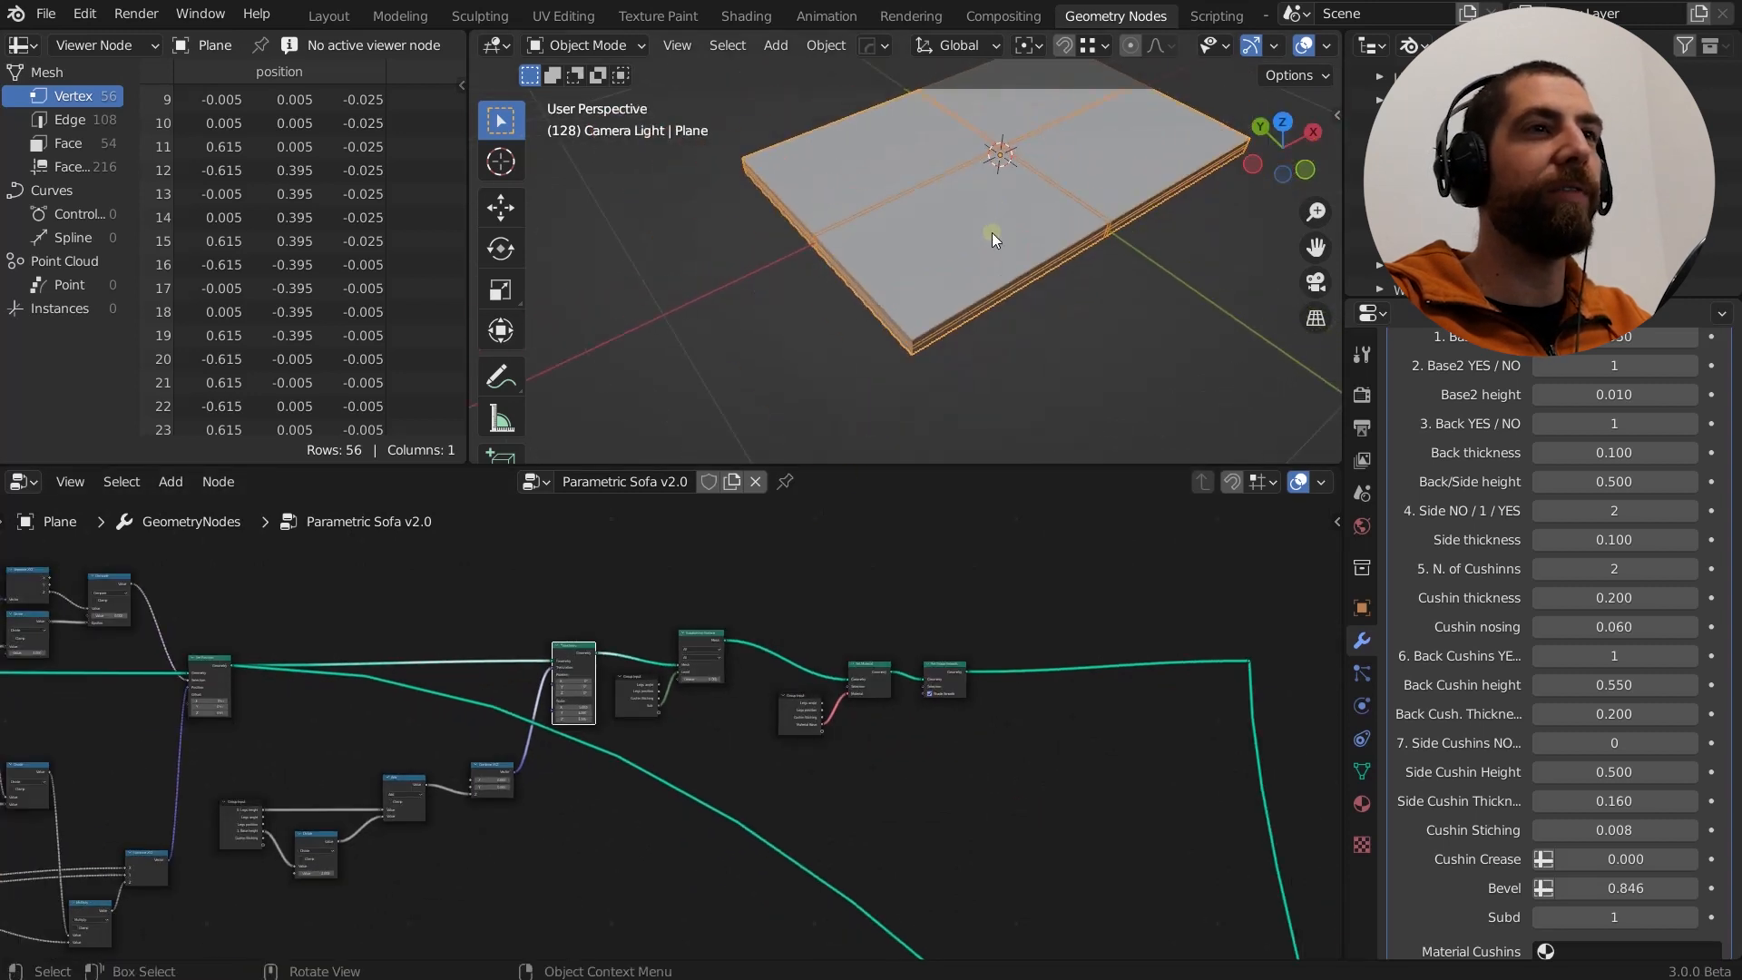
pyautogui.scroll(3, 526, 776)
pyautogui.scroll(3, 522, 817)
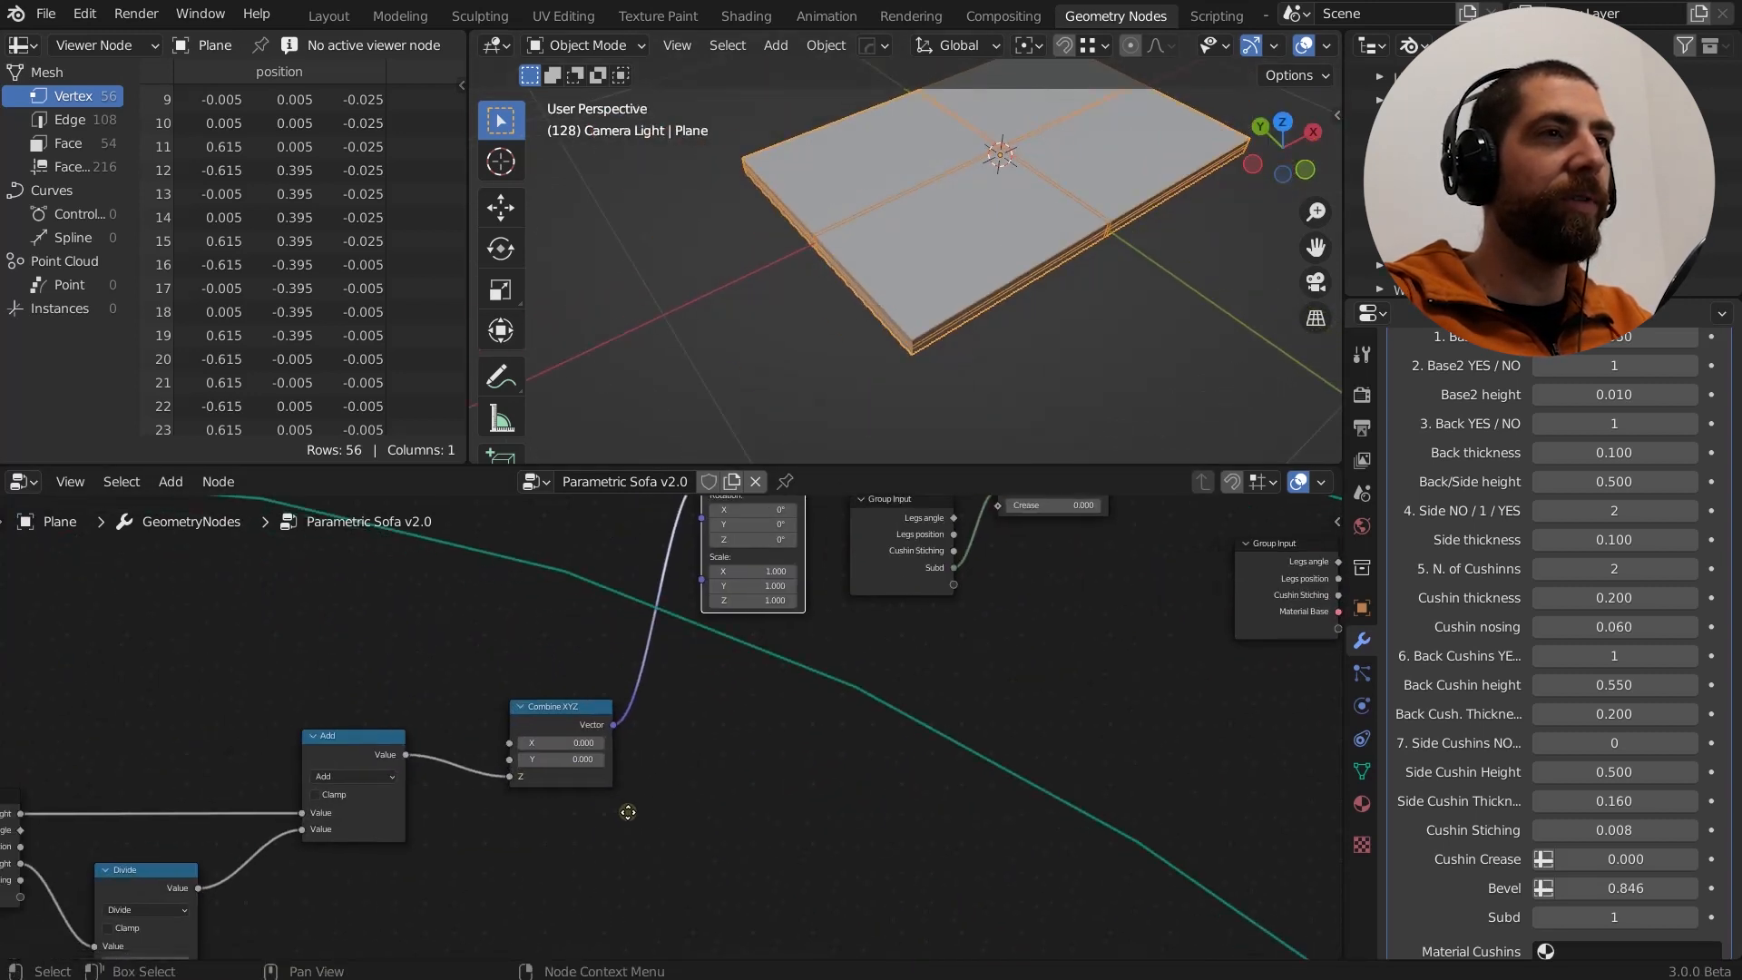
pyautogui.moveTo(599, 817); pyautogui.dragTo(656, 805, button='middle')
pyautogui.scroll(-2, 733, 760)
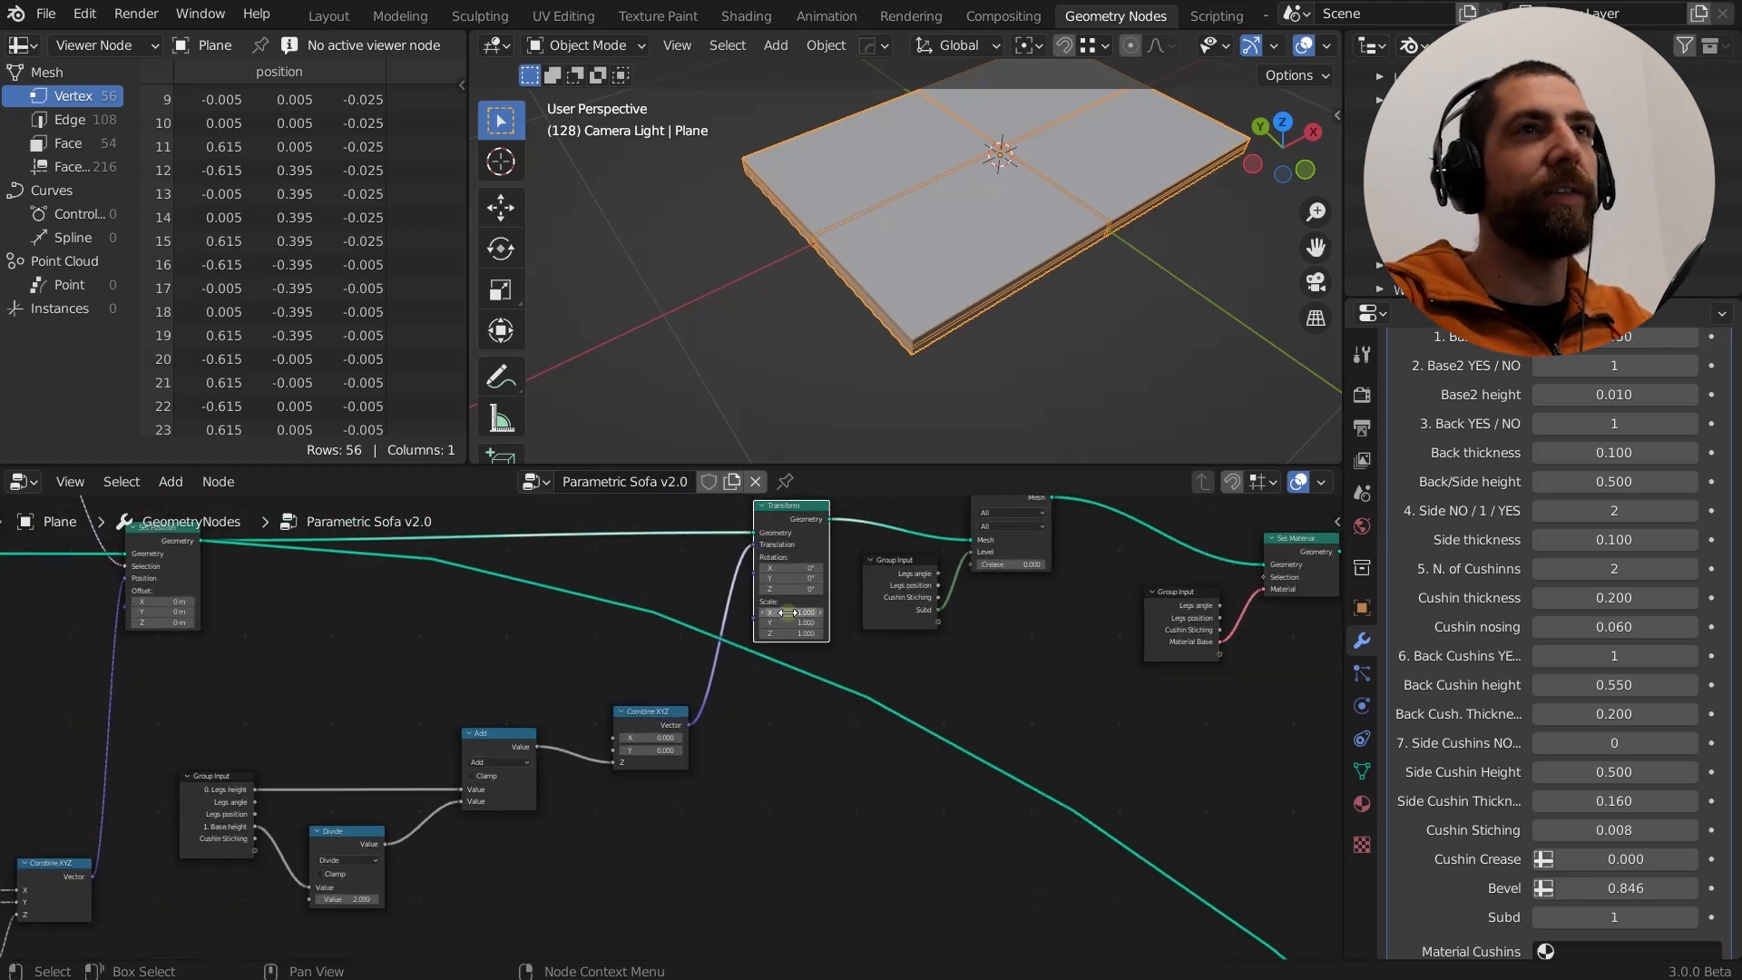
pyautogui.moveTo(942, 296); pyautogui.dragTo(955, 237, button='middle')
pyautogui.scroll(-2, 991, 227)
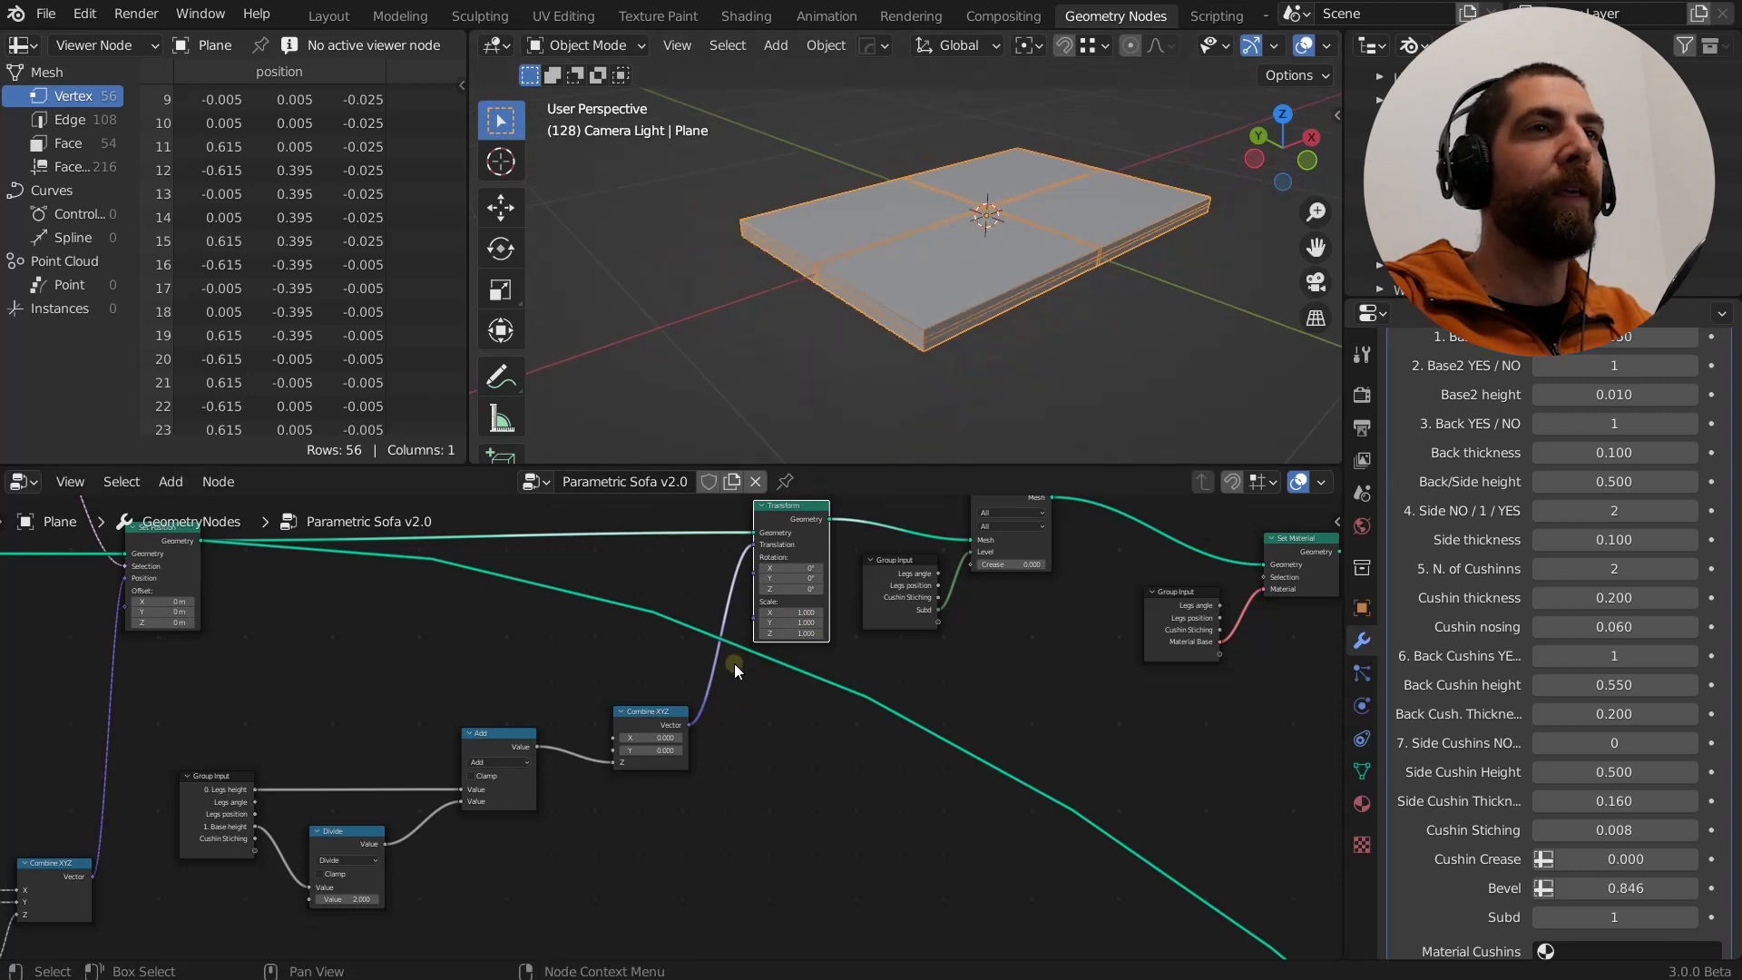
pyautogui.moveTo(715, 779); pyautogui.dragTo(868, 734, button='middle')
pyautogui.scroll(4, 697, 765)
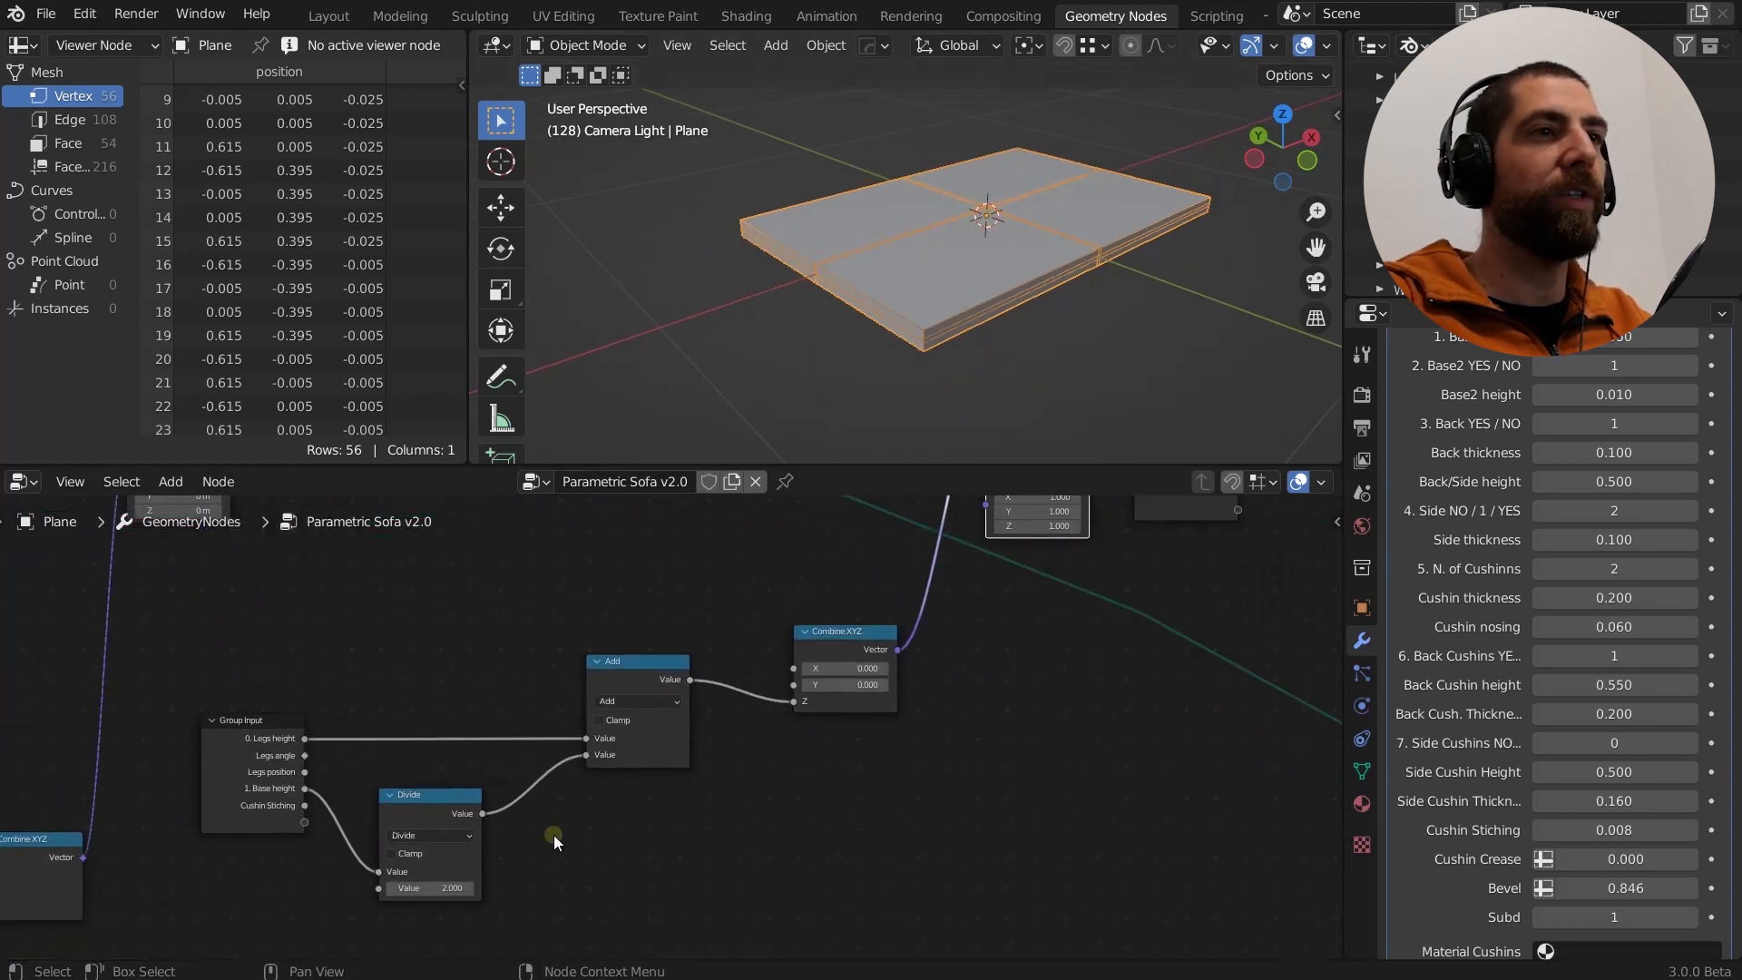
pyautogui.moveTo(552, 835); pyautogui.dragTo(593, 799, button='middle')
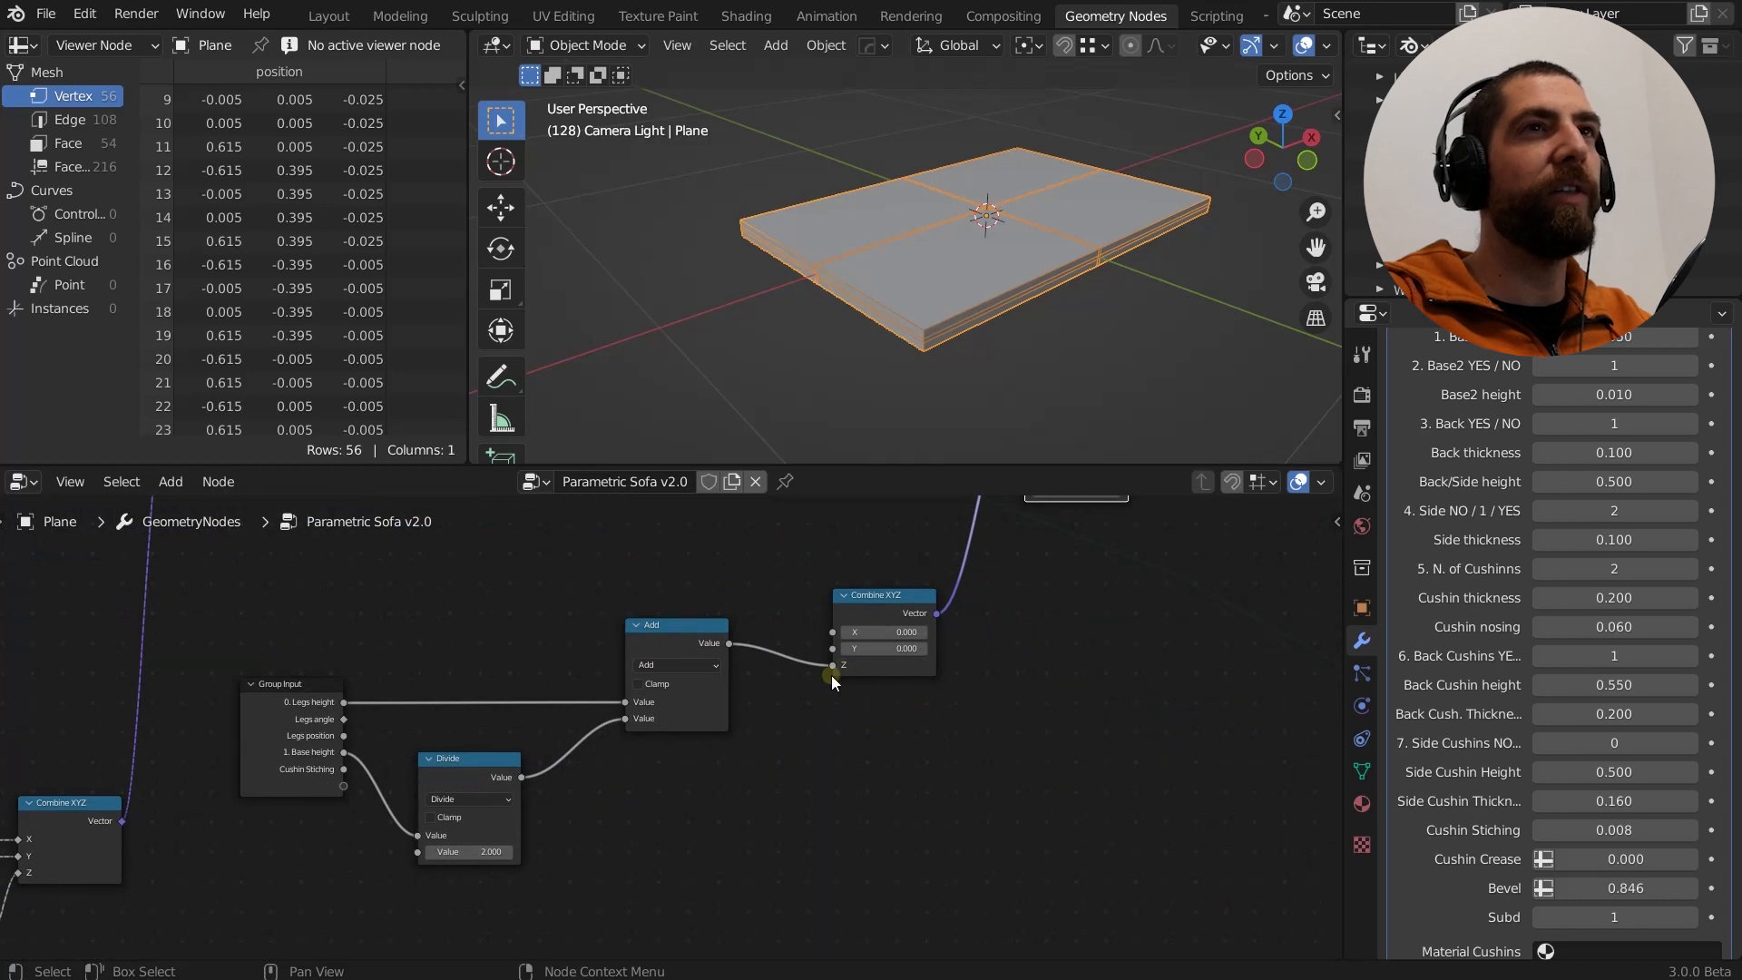
# Inspect the slab's vertical placement relative to the world origin in front orthographic view.
pyautogui.moveTo(935, 426); pyautogui.dragTo(1049, 361, button='middle')
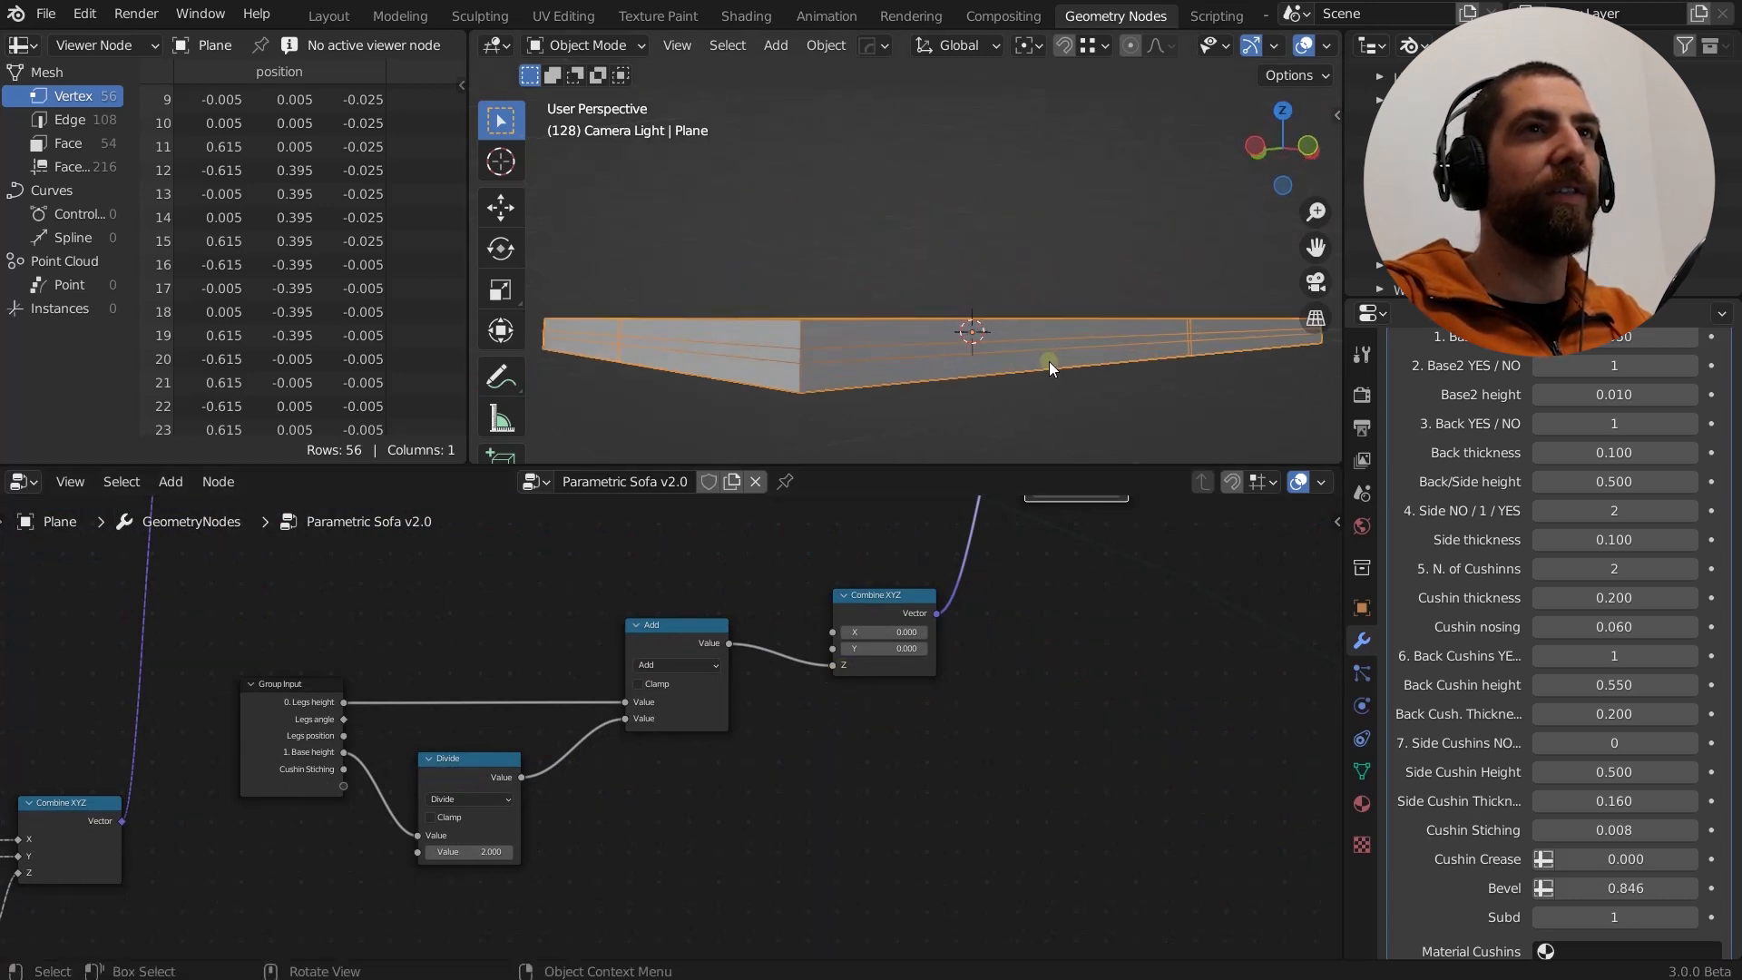
pyautogui.click(1305, 147)
pyautogui.scroll(-5, 665, 380)
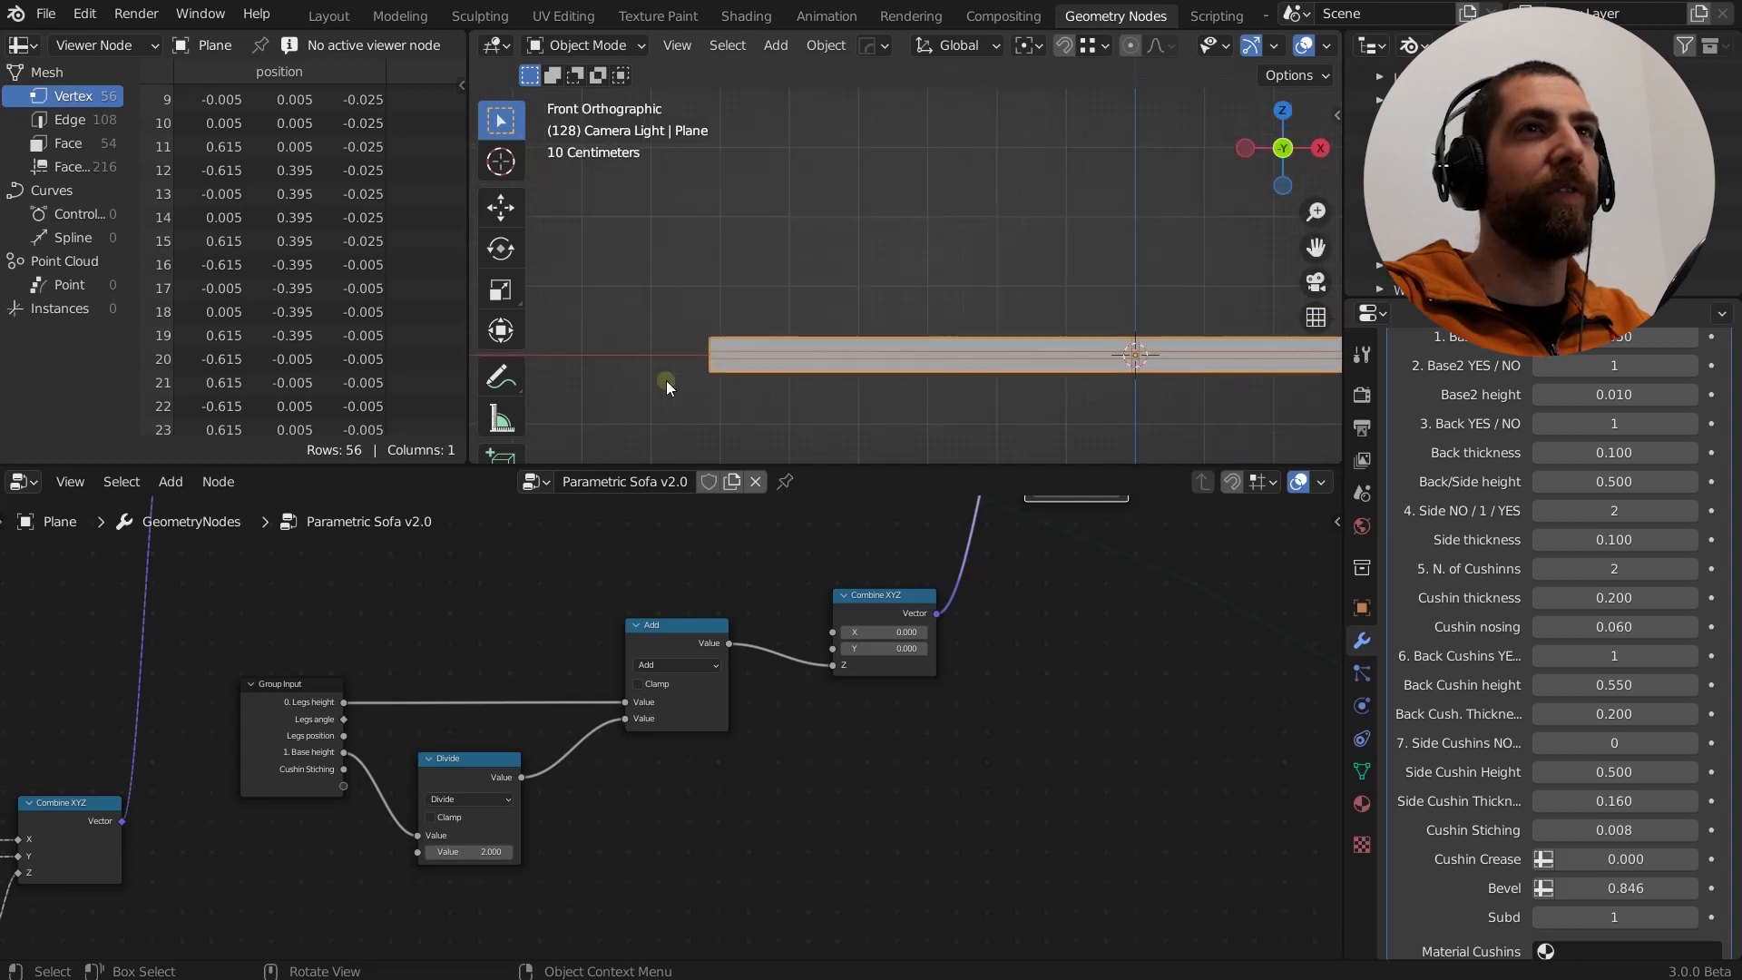
pyautogui.scroll(4, 902, 374)
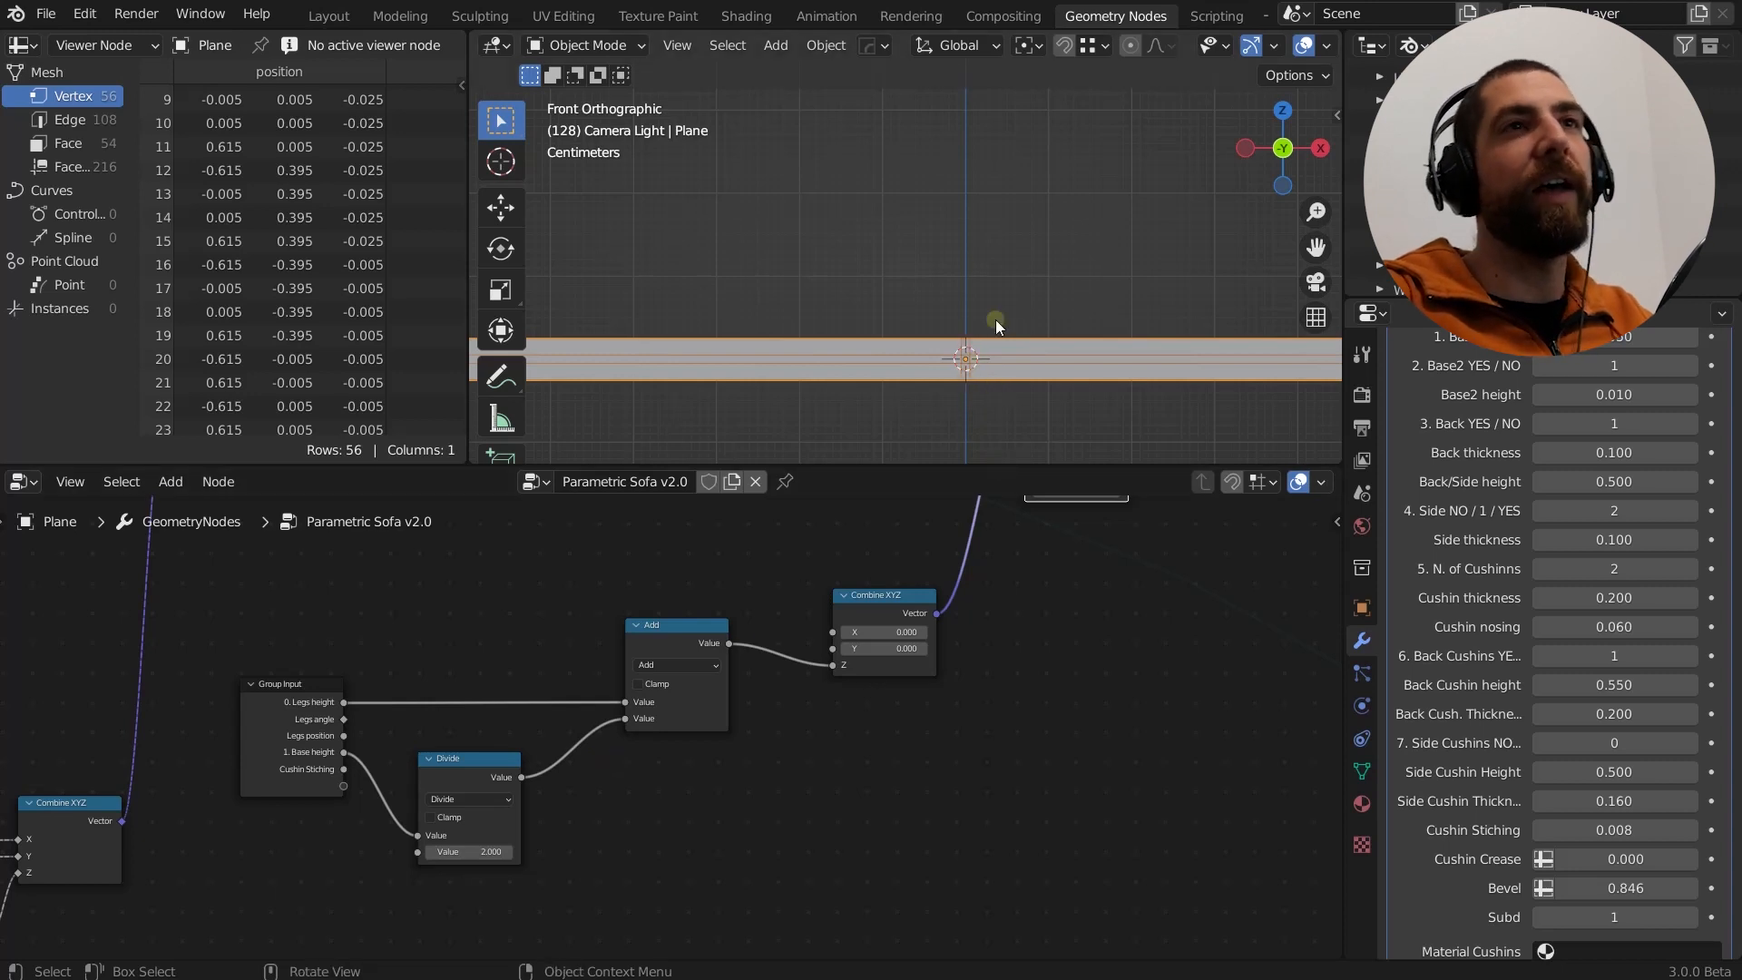
pyautogui.scroll(-3, 799, 330)
pyautogui.scroll(-3, 799, 331)
pyautogui.scroll(-3, 723, 864)
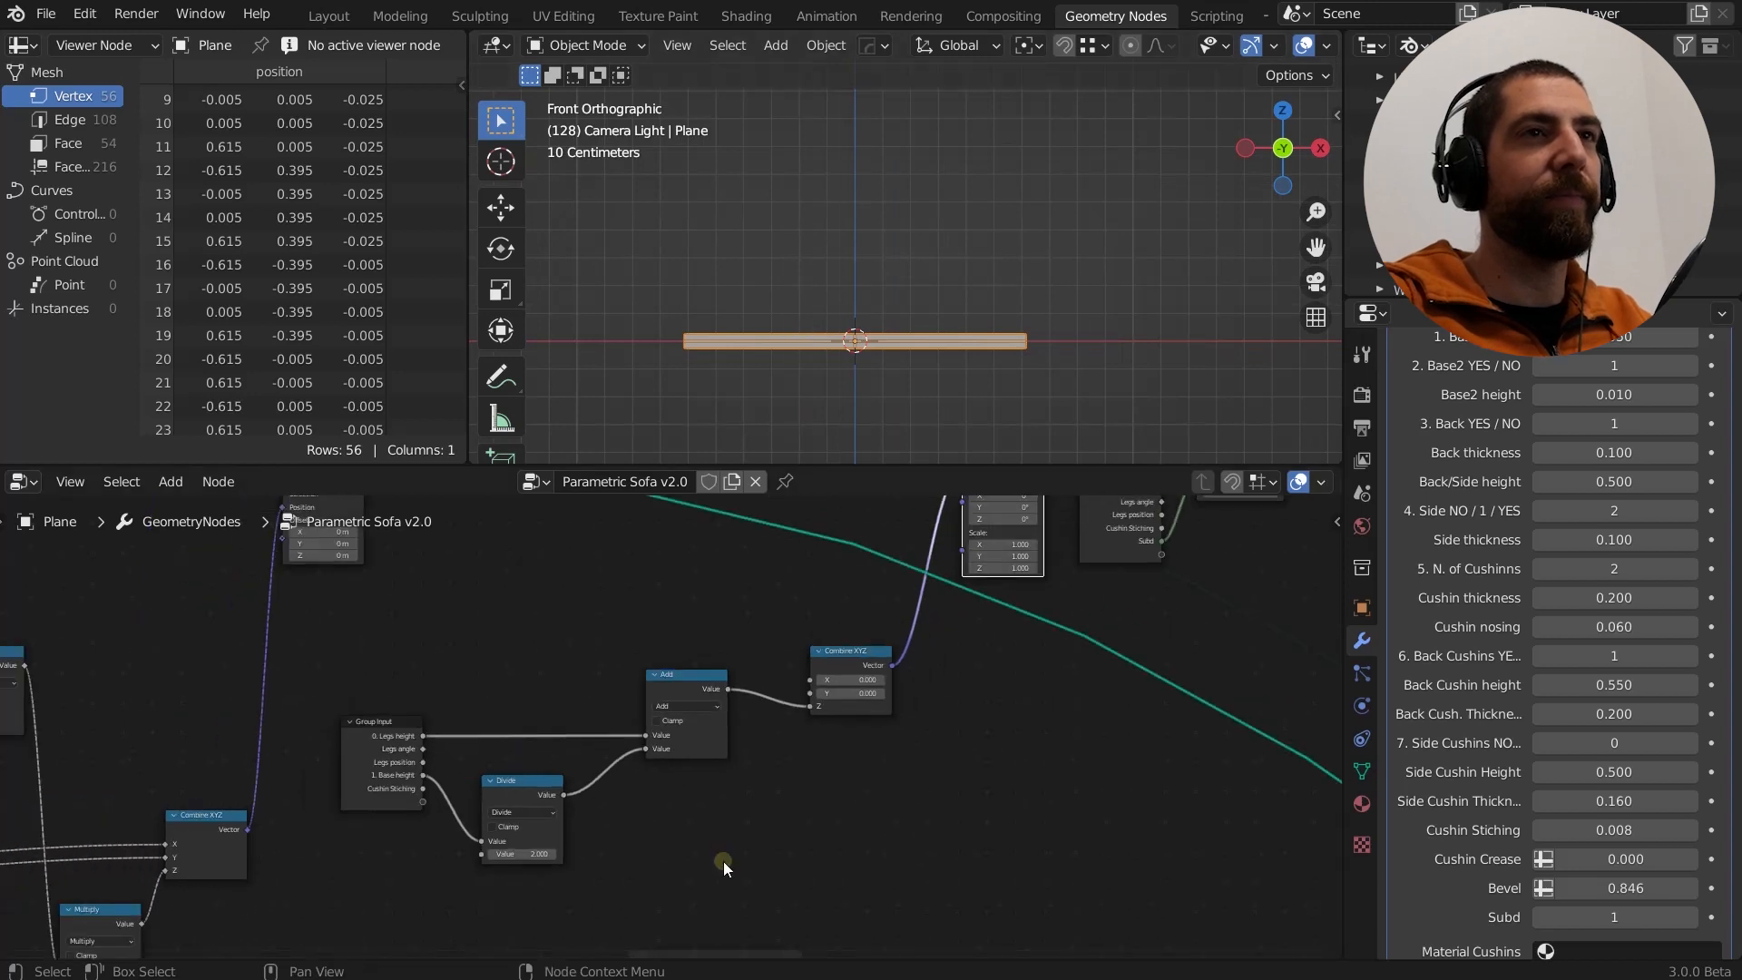
# Trace the legs height plus half the base height into the Transform node and preview that node's output from the front.
pyautogui.moveTo(949, 830); pyautogui.dragTo(643, 961, button='middle')
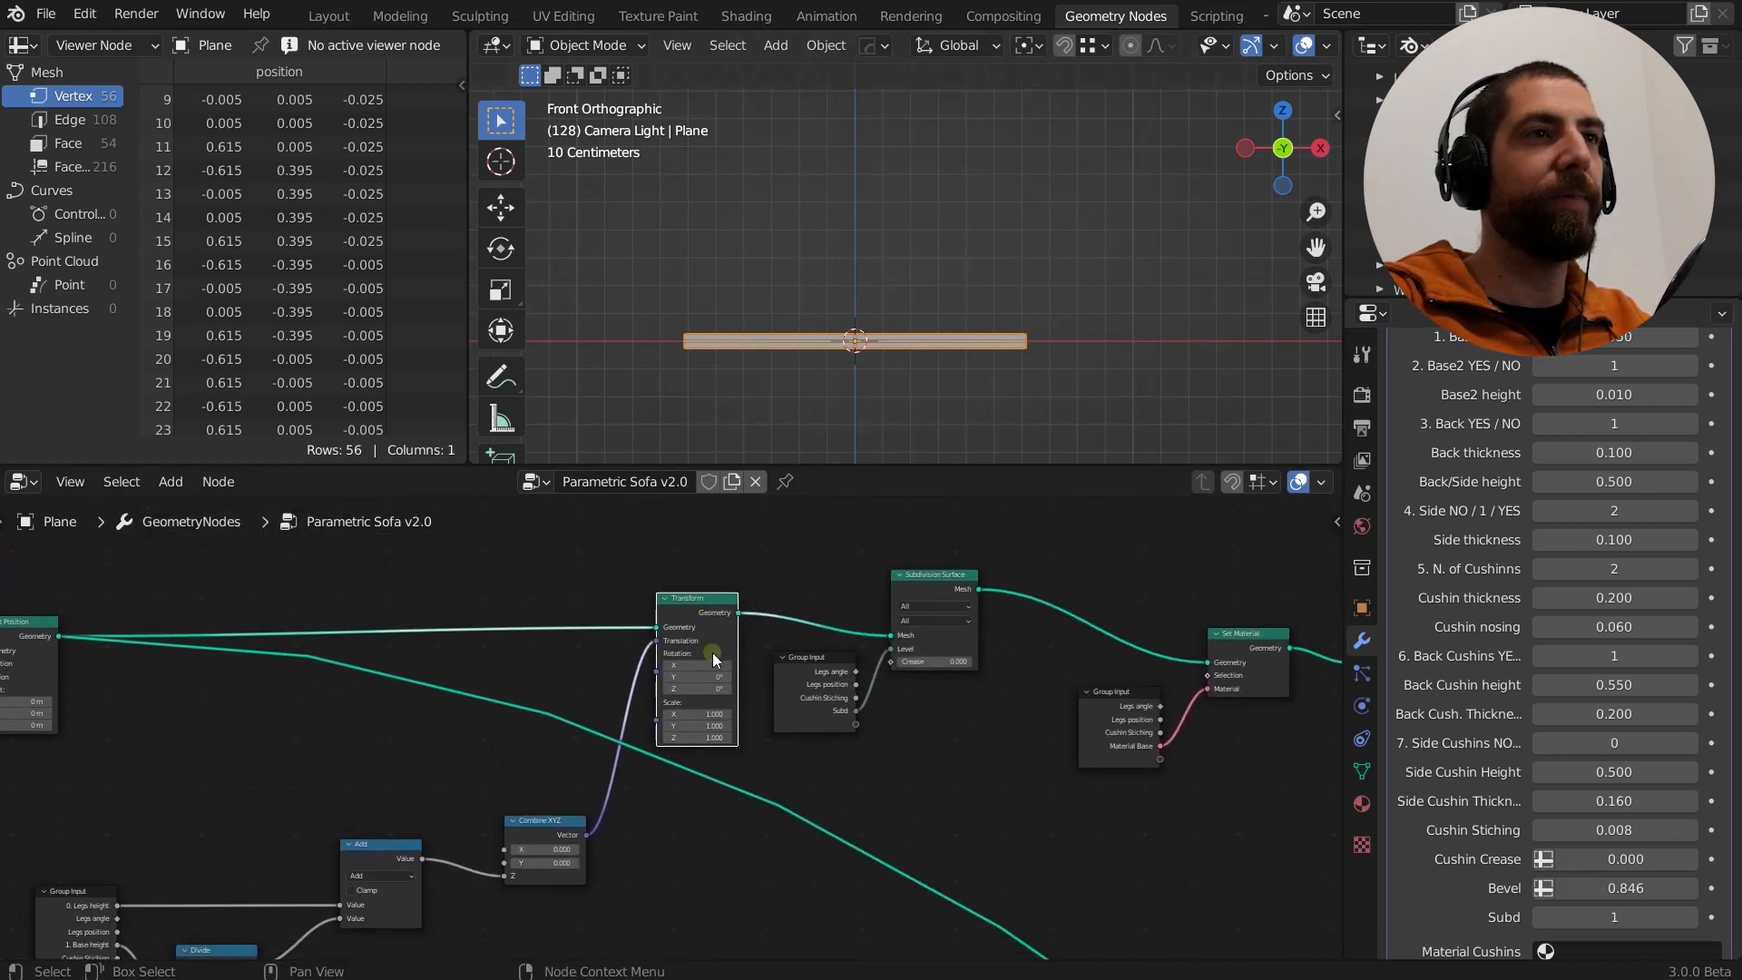
pyautogui.scroll(-3, 712, 659)
pyautogui.moveTo(242, 926); pyautogui.dragTo(434, 779, button='middle')
pyautogui.scroll(9, 434, 779)
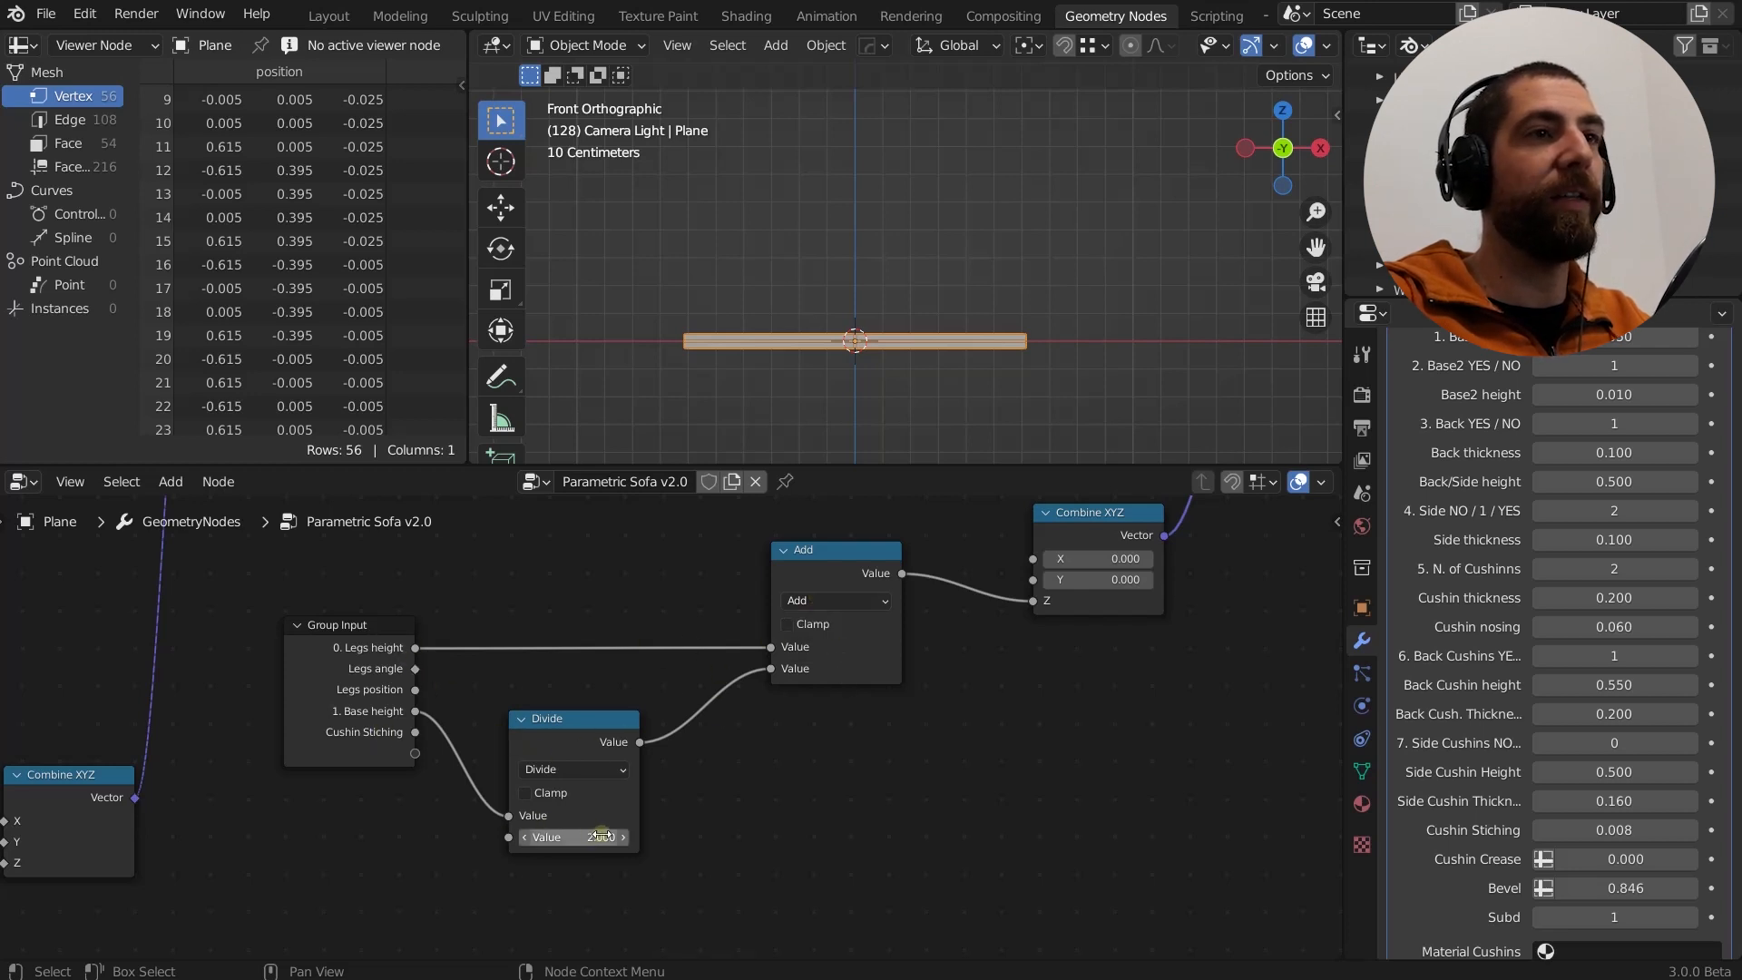
pyautogui.moveTo(955, 733); pyautogui.dragTo(716, 802, button='middle')
pyautogui.moveTo(852, 705); pyautogui.dragTo(688, 780, button='middle')
pyautogui.scroll(-2, 710, 791)
pyautogui.moveTo(856, 756); pyautogui.dragTo(750, 932, button='middle')
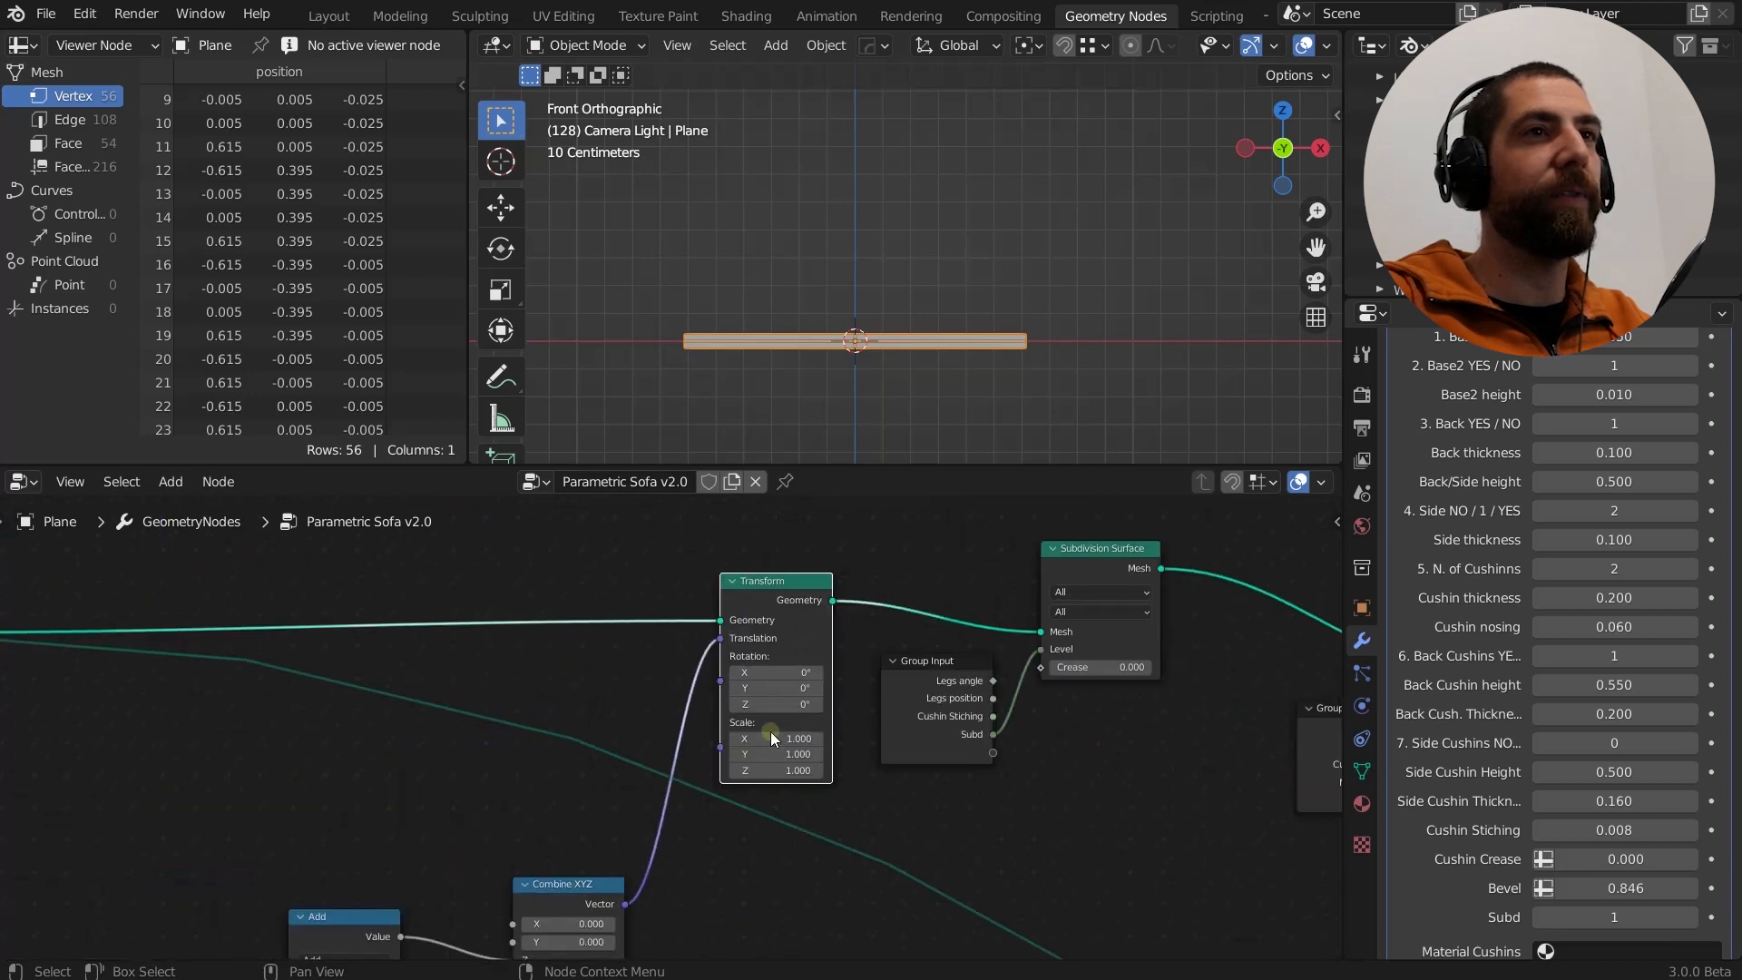
pyautogui.keyDown('ctrl'); pyautogui.keyDown('shift'); pyautogui.click(785, 586); pyautogui.keyUp('shift'); pyautogui.keyUp('ctrl')
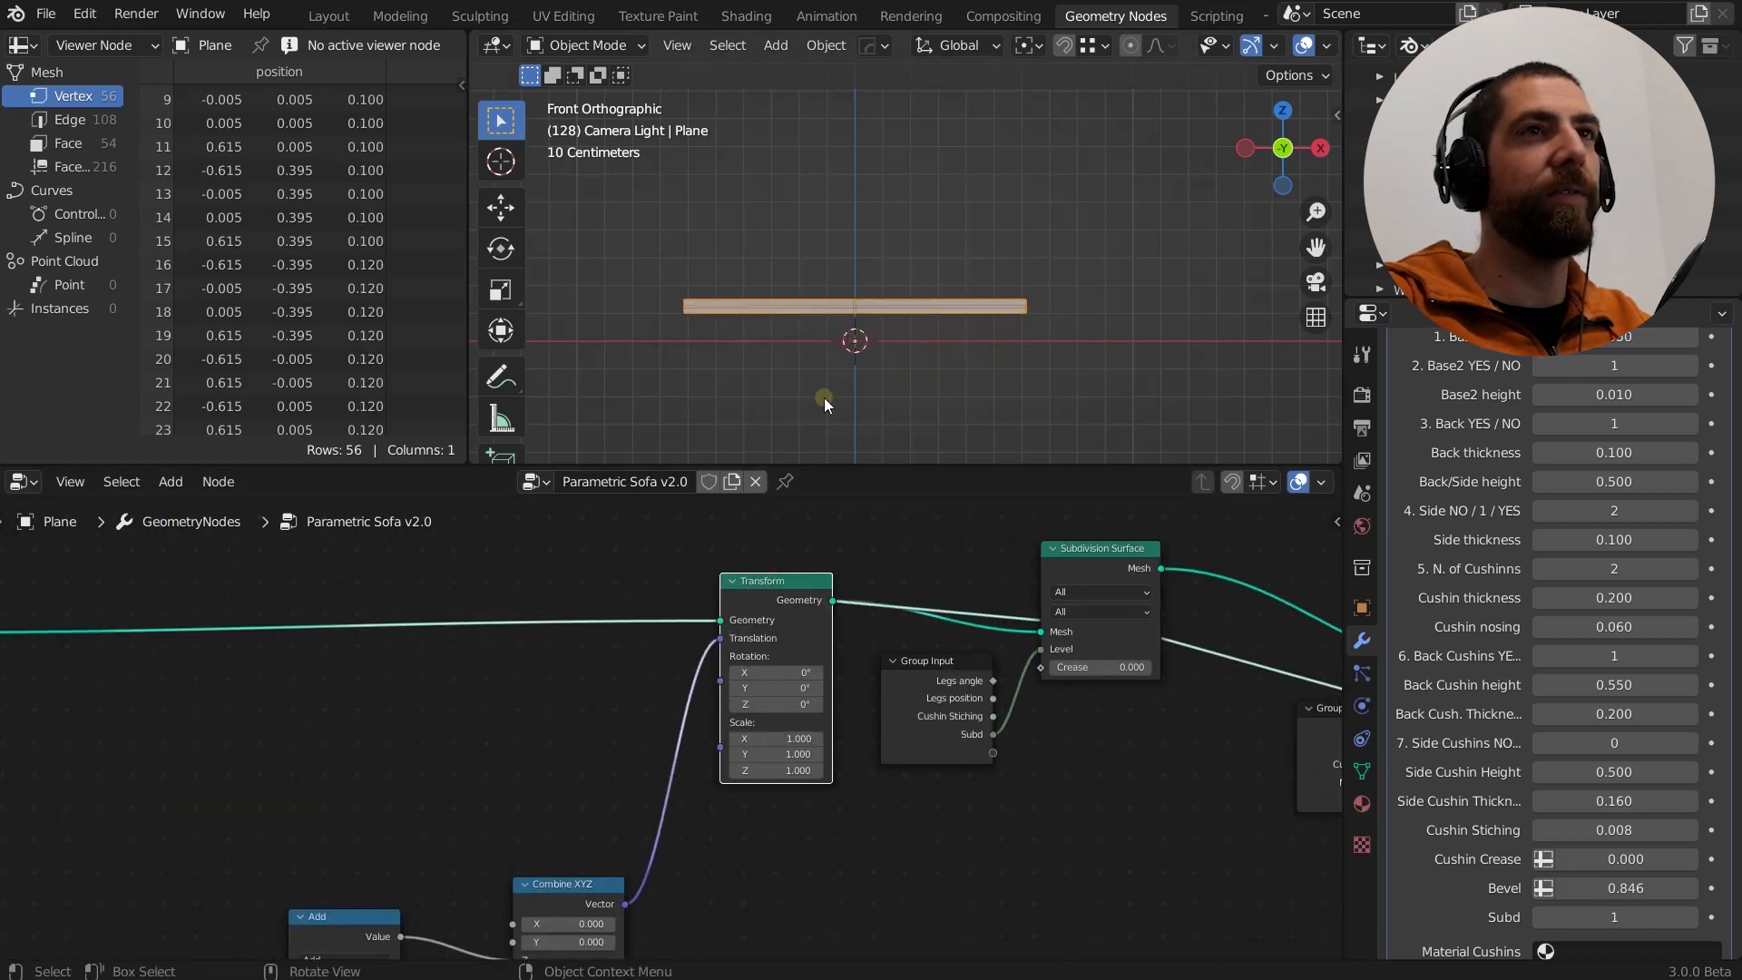
pyautogui.scroll(3, 926, 319)
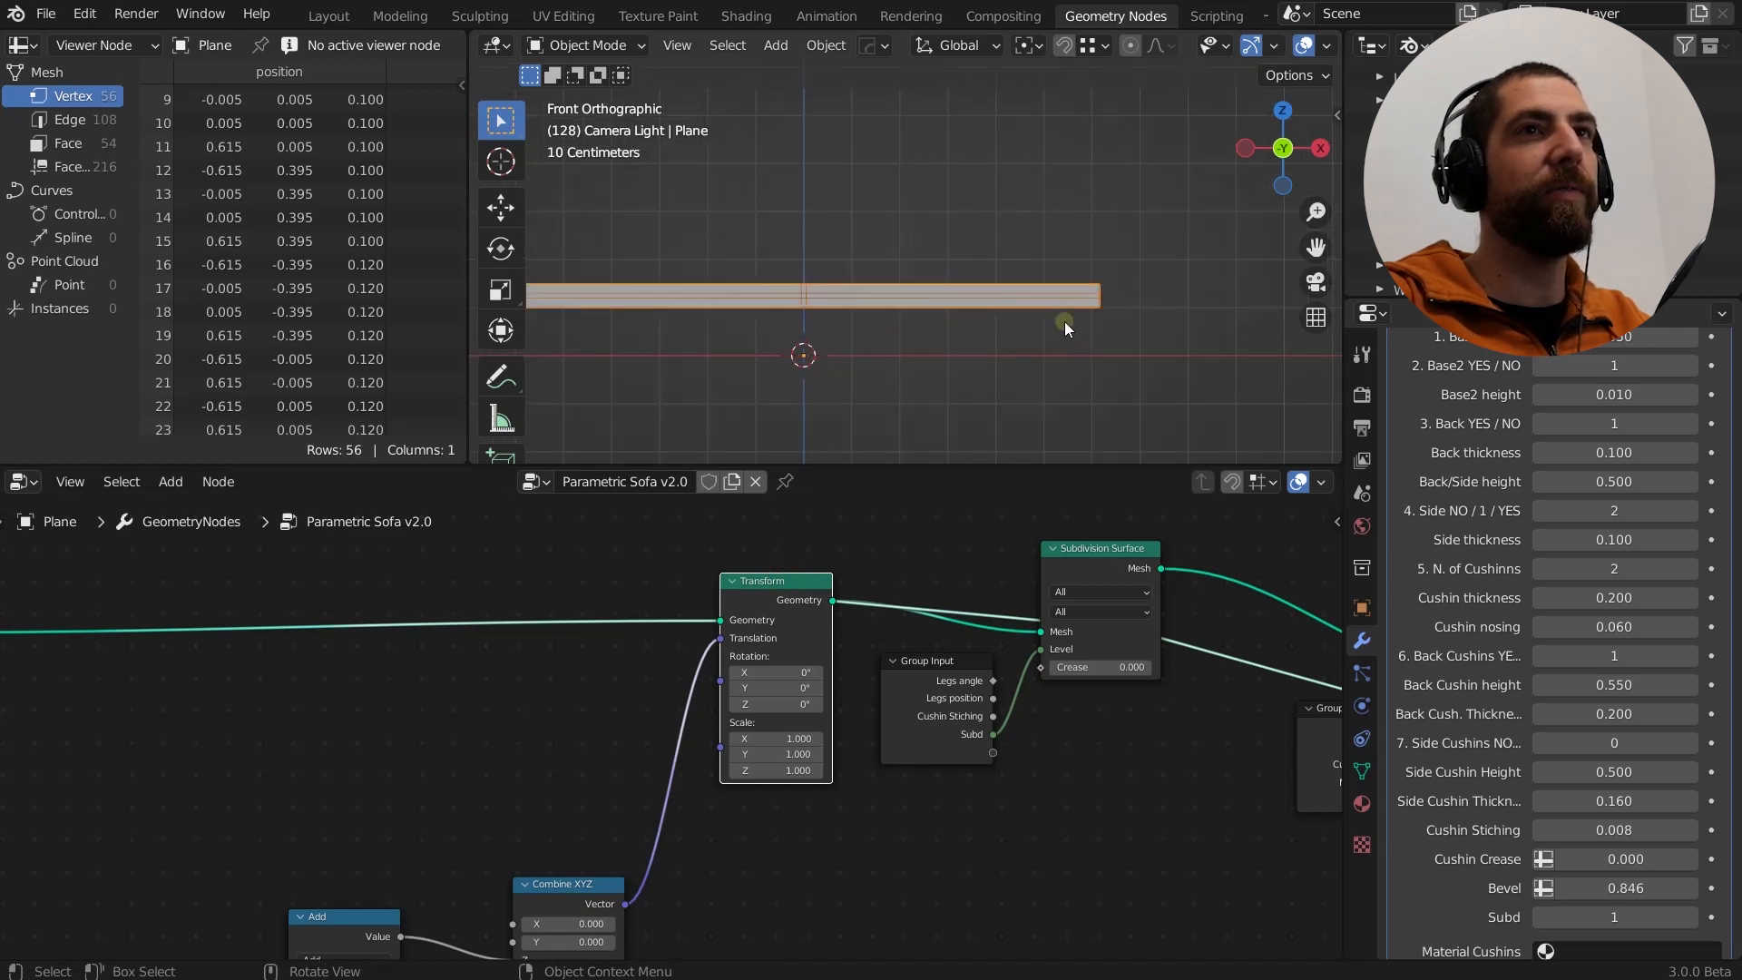
pyautogui.scroll(-3, 942, 617)
# Preview the output of the Subdivision Surface node on the raised slab in perspective view.
pyautogui.moveTo(968, 617); pyautogui.dragTo(578, 679, button='middle')
pyautogui.scroll(1, 641, 794)
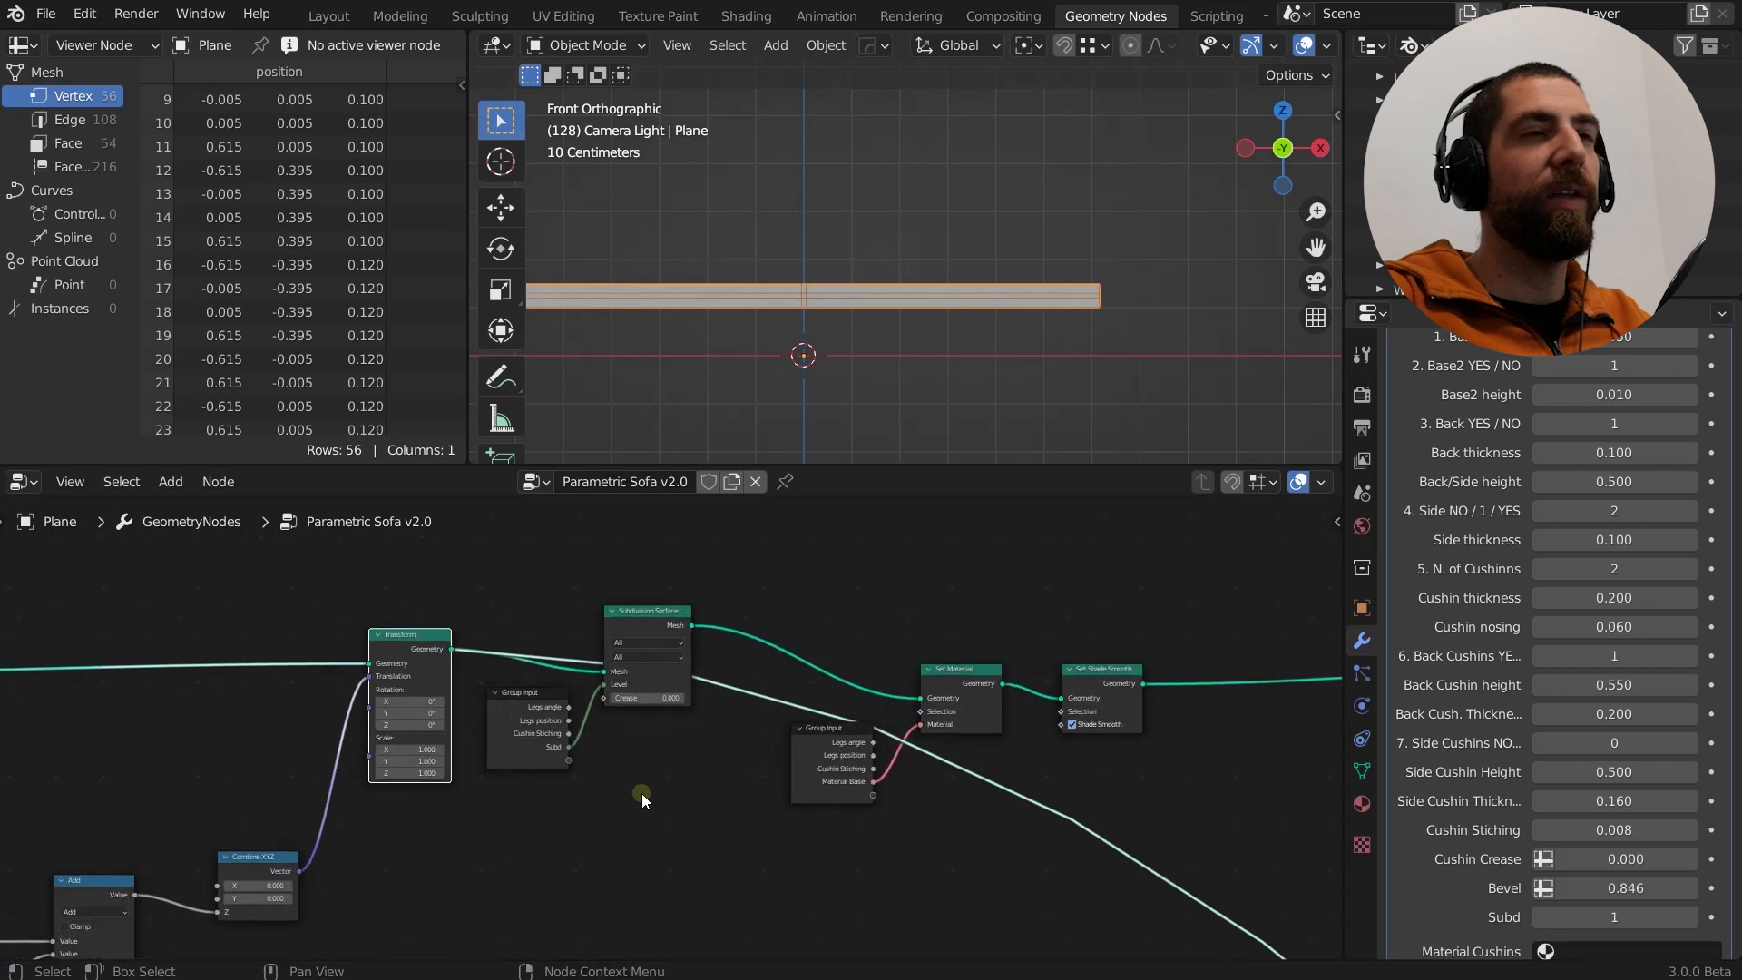
pyautogui.moveTo(857, 367); pyautogui.dragTo(808, 313, button='middle')
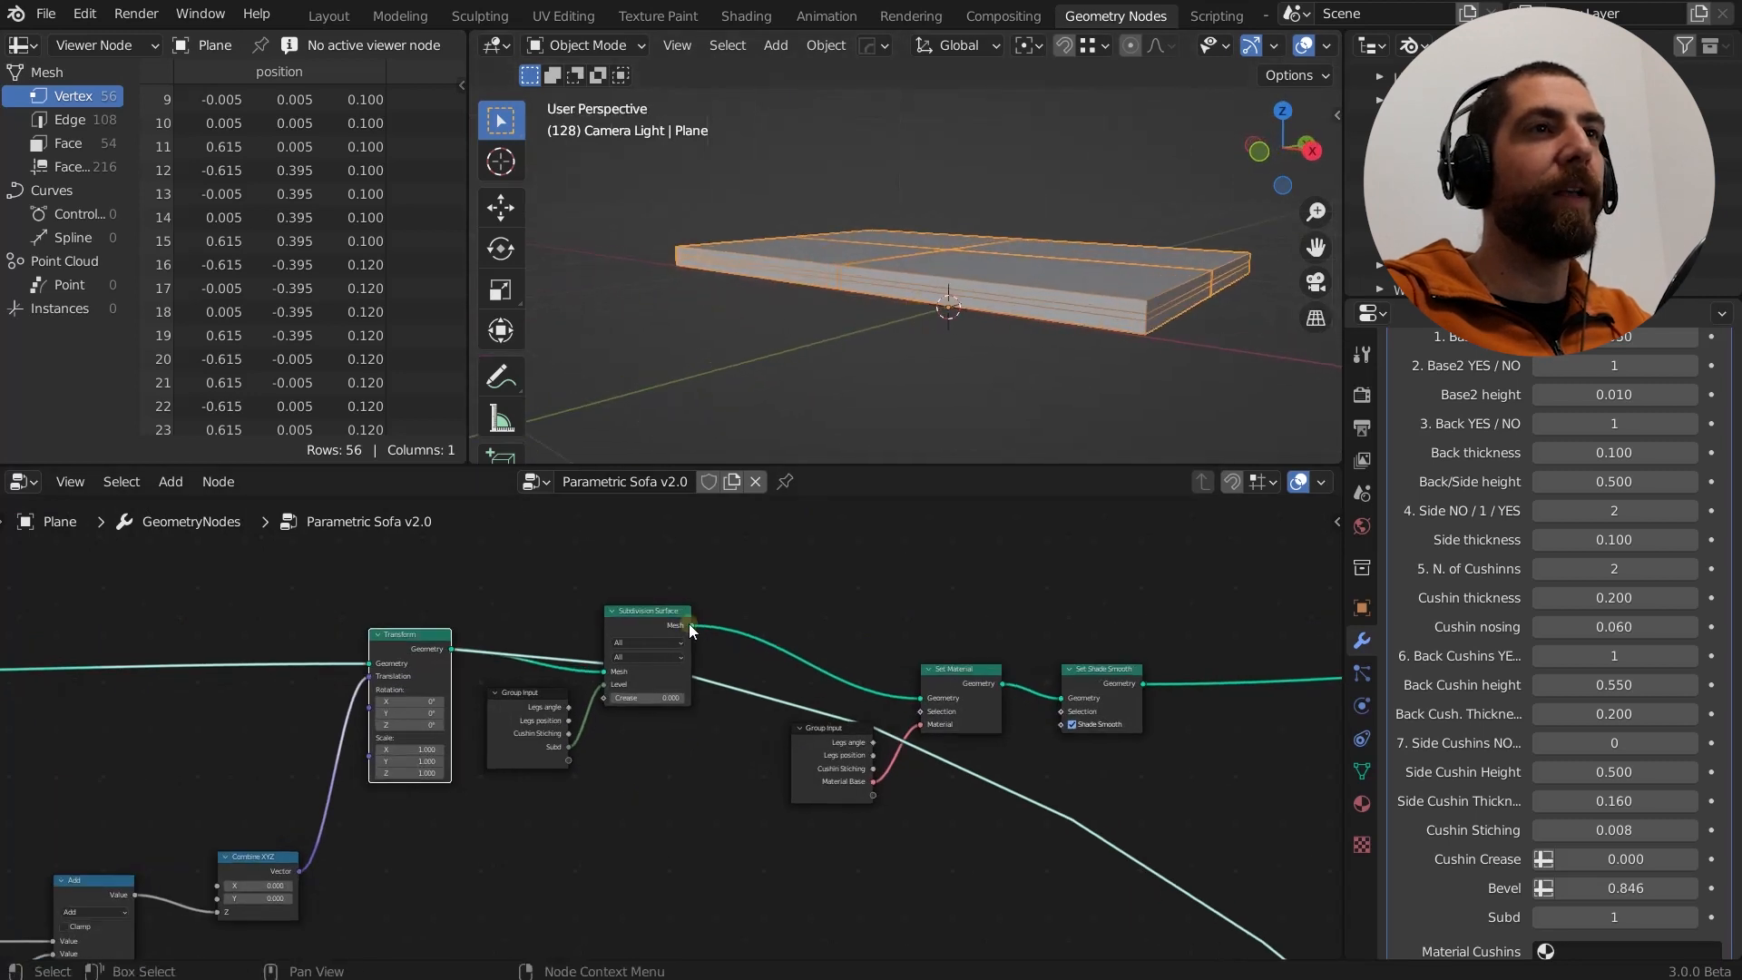
pyautogui.scroll(1, 606, 635)
pyautogui.click(664, 602)
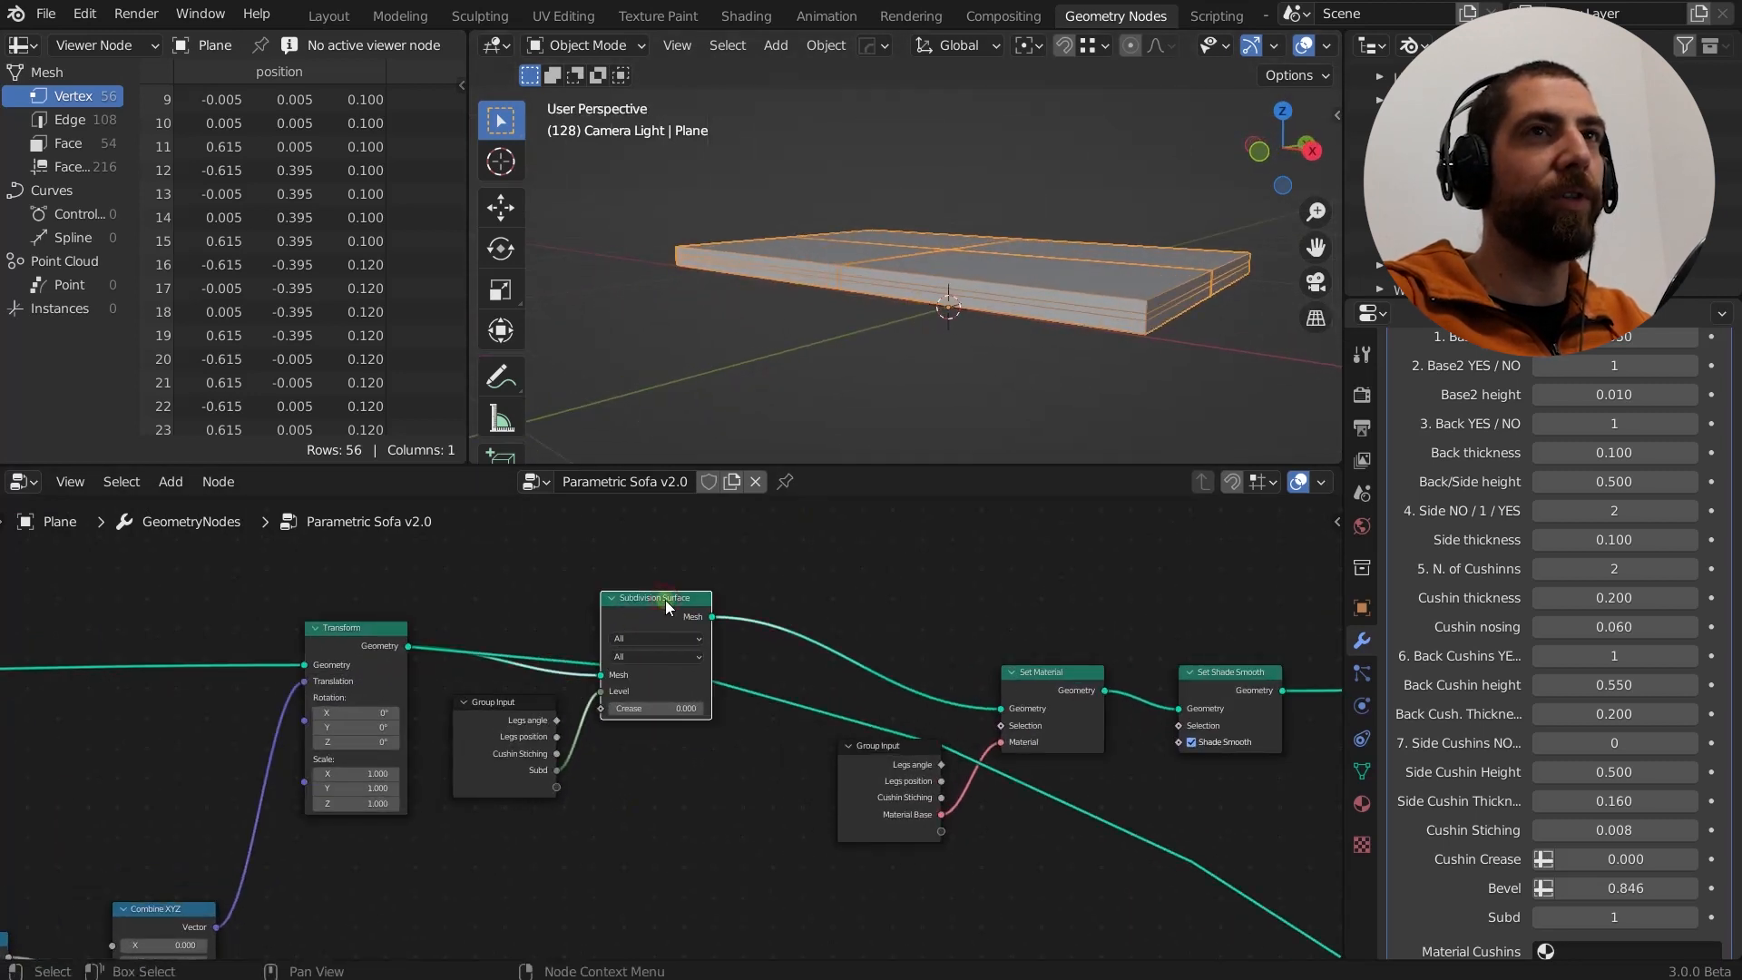
pyautogui.keyDown('ctrl'); pyautogui.keyDown('shift'); pyautogui.click(666, 600); pyautogui.keyUp('shift'); pyautogui.keyUp('ctrl')
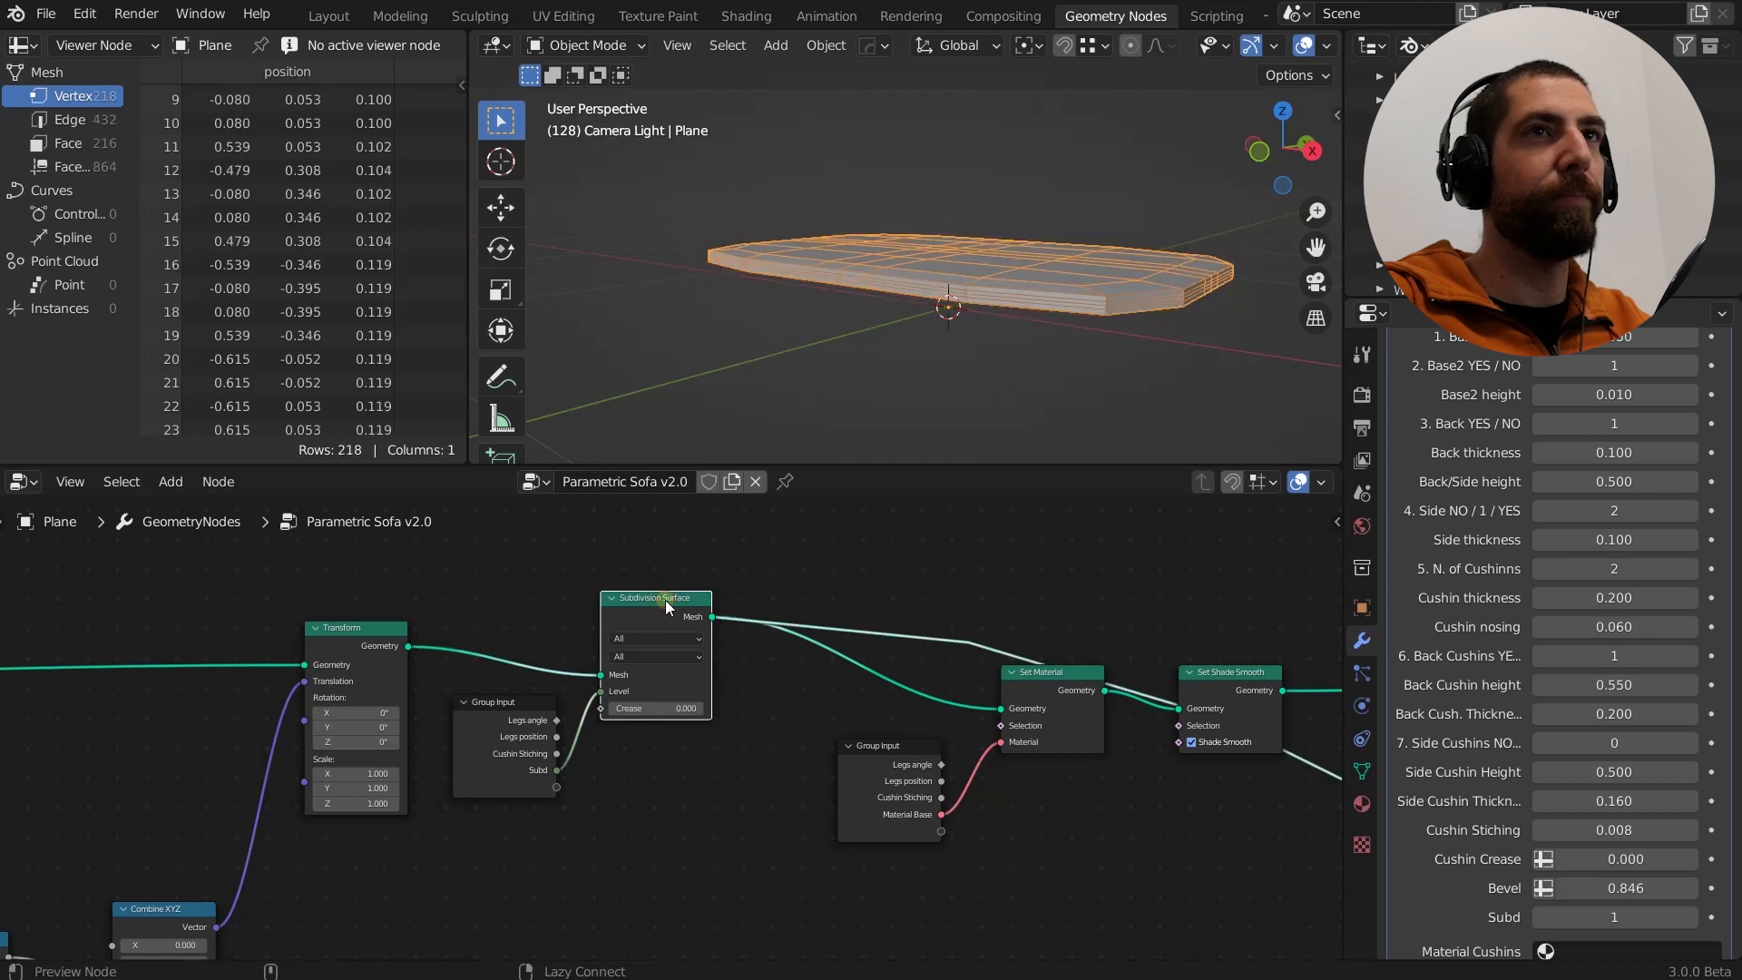
# Disconnect Subd from the Subdivision Surface node's Level, test a Level of 3, and reconnect Subd.
pyautogui.scroll(3, 633, 720)
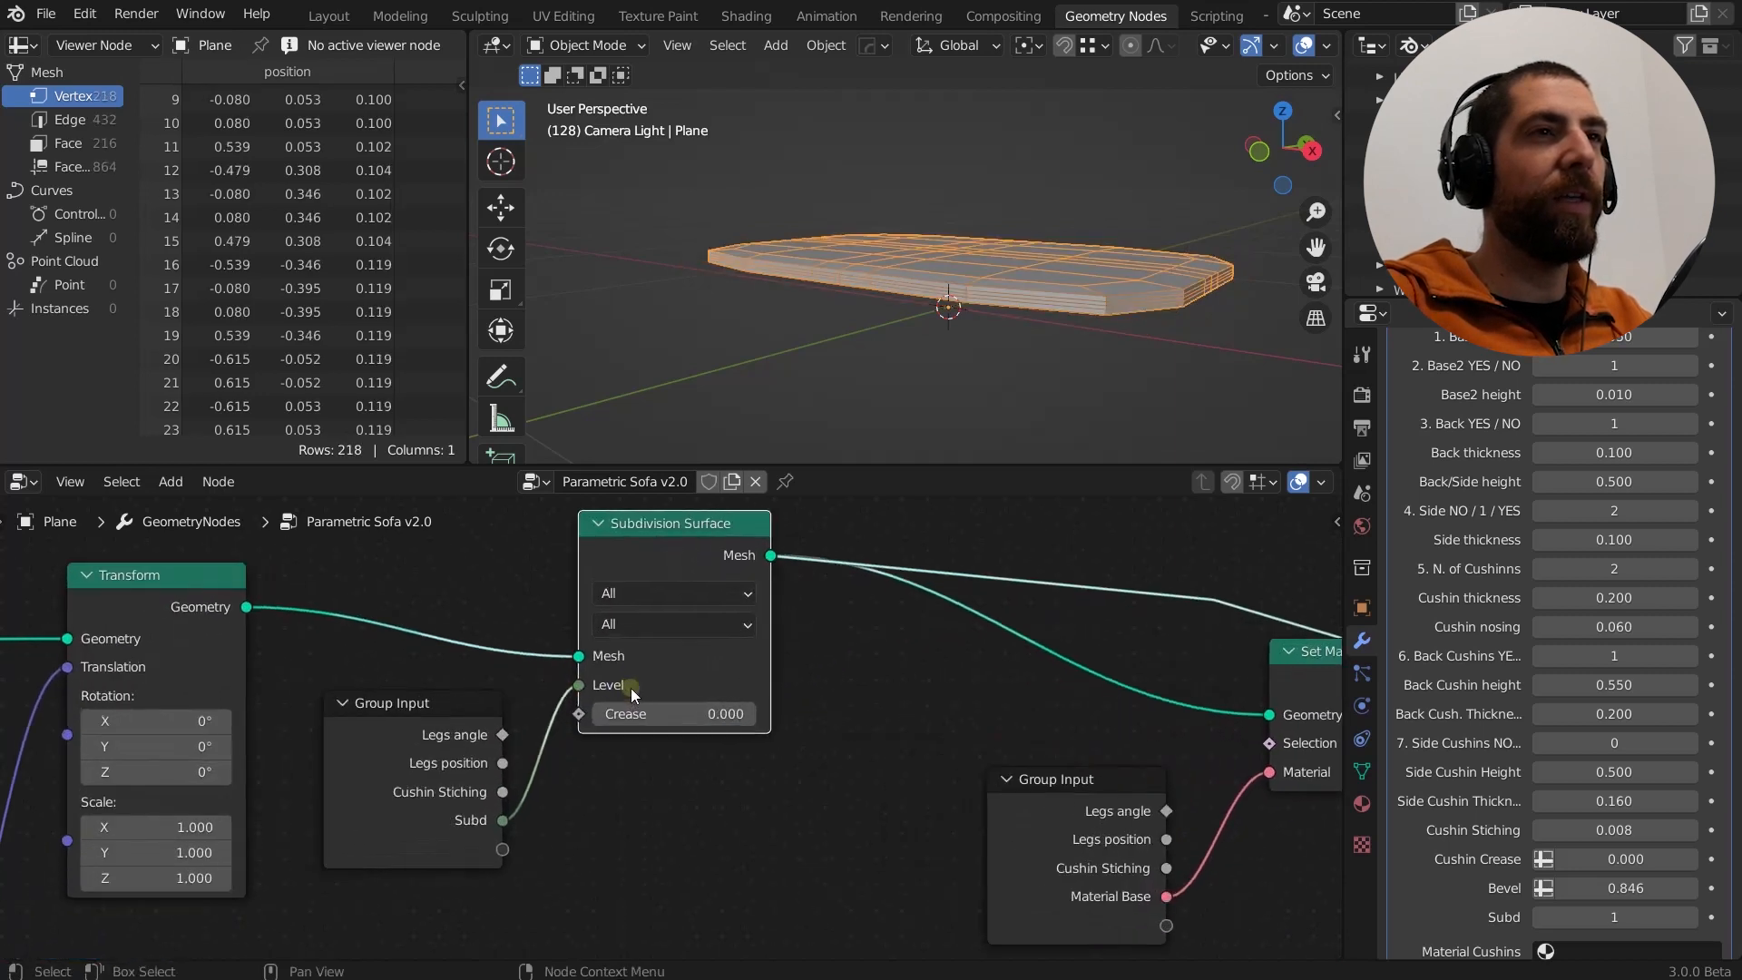
pyautogui.click(426, 706)
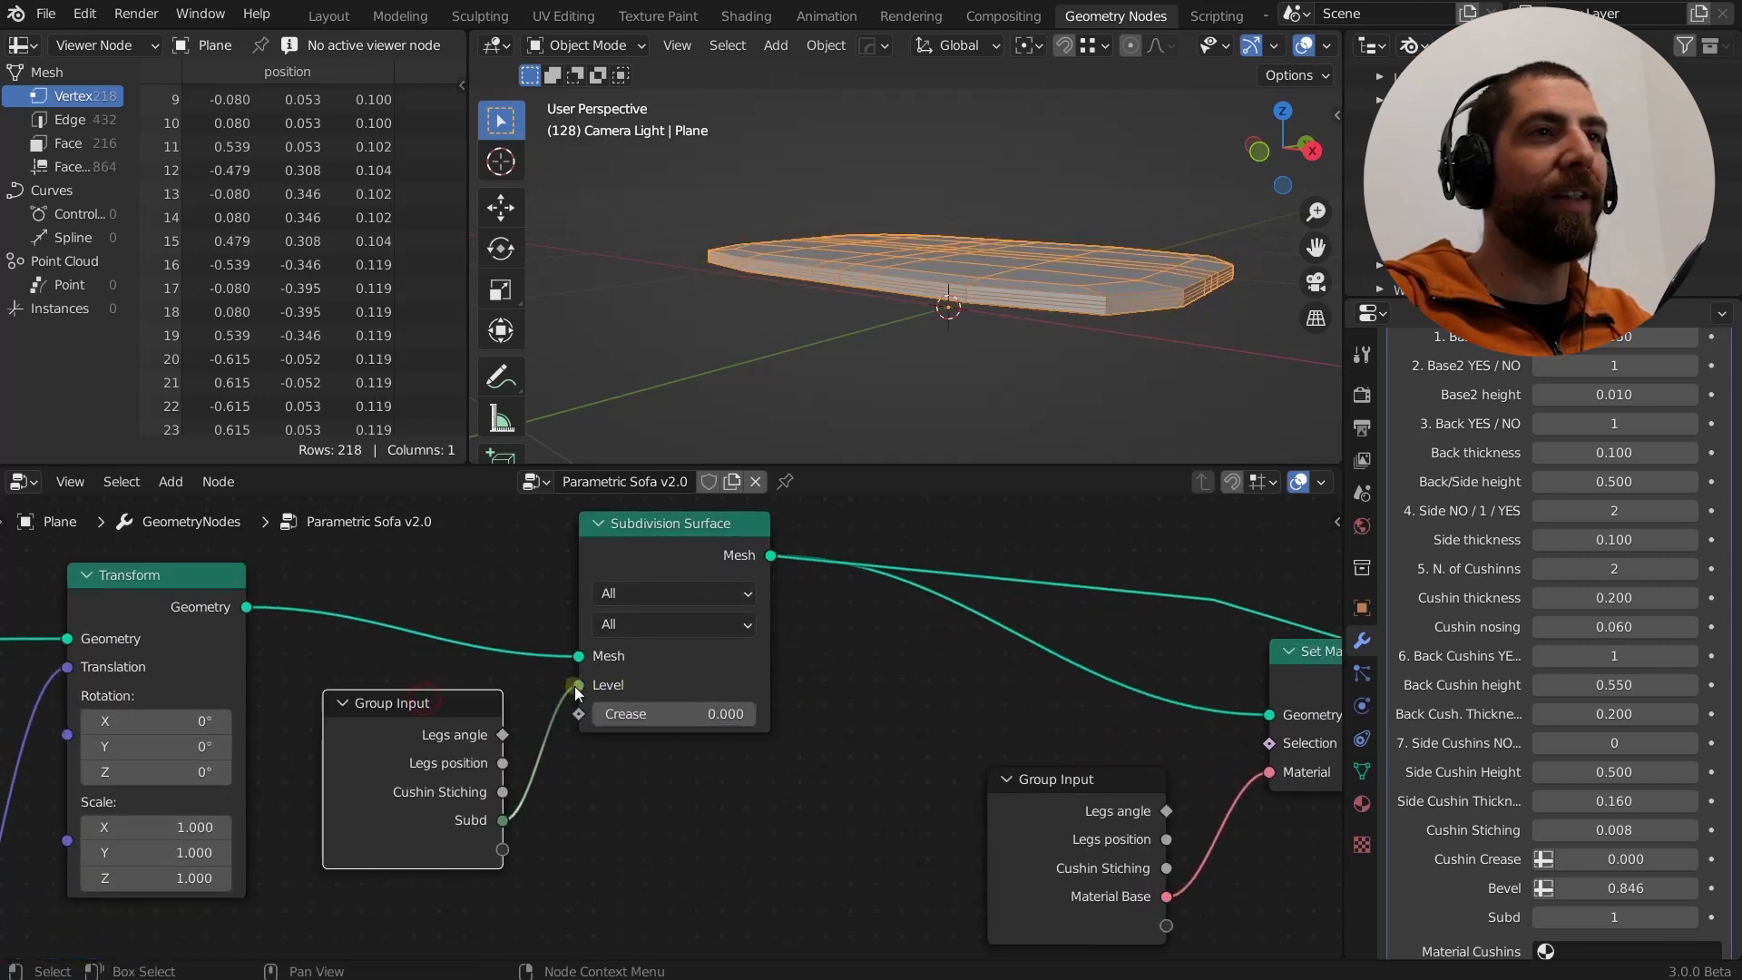
pyautogui.moveTo(577, 692)
pyautogui.mouseDown()
pyautogui.moveTo(540, 726)
pyautogui.moveTo(556, 691)
pyautogui.mouseUp()
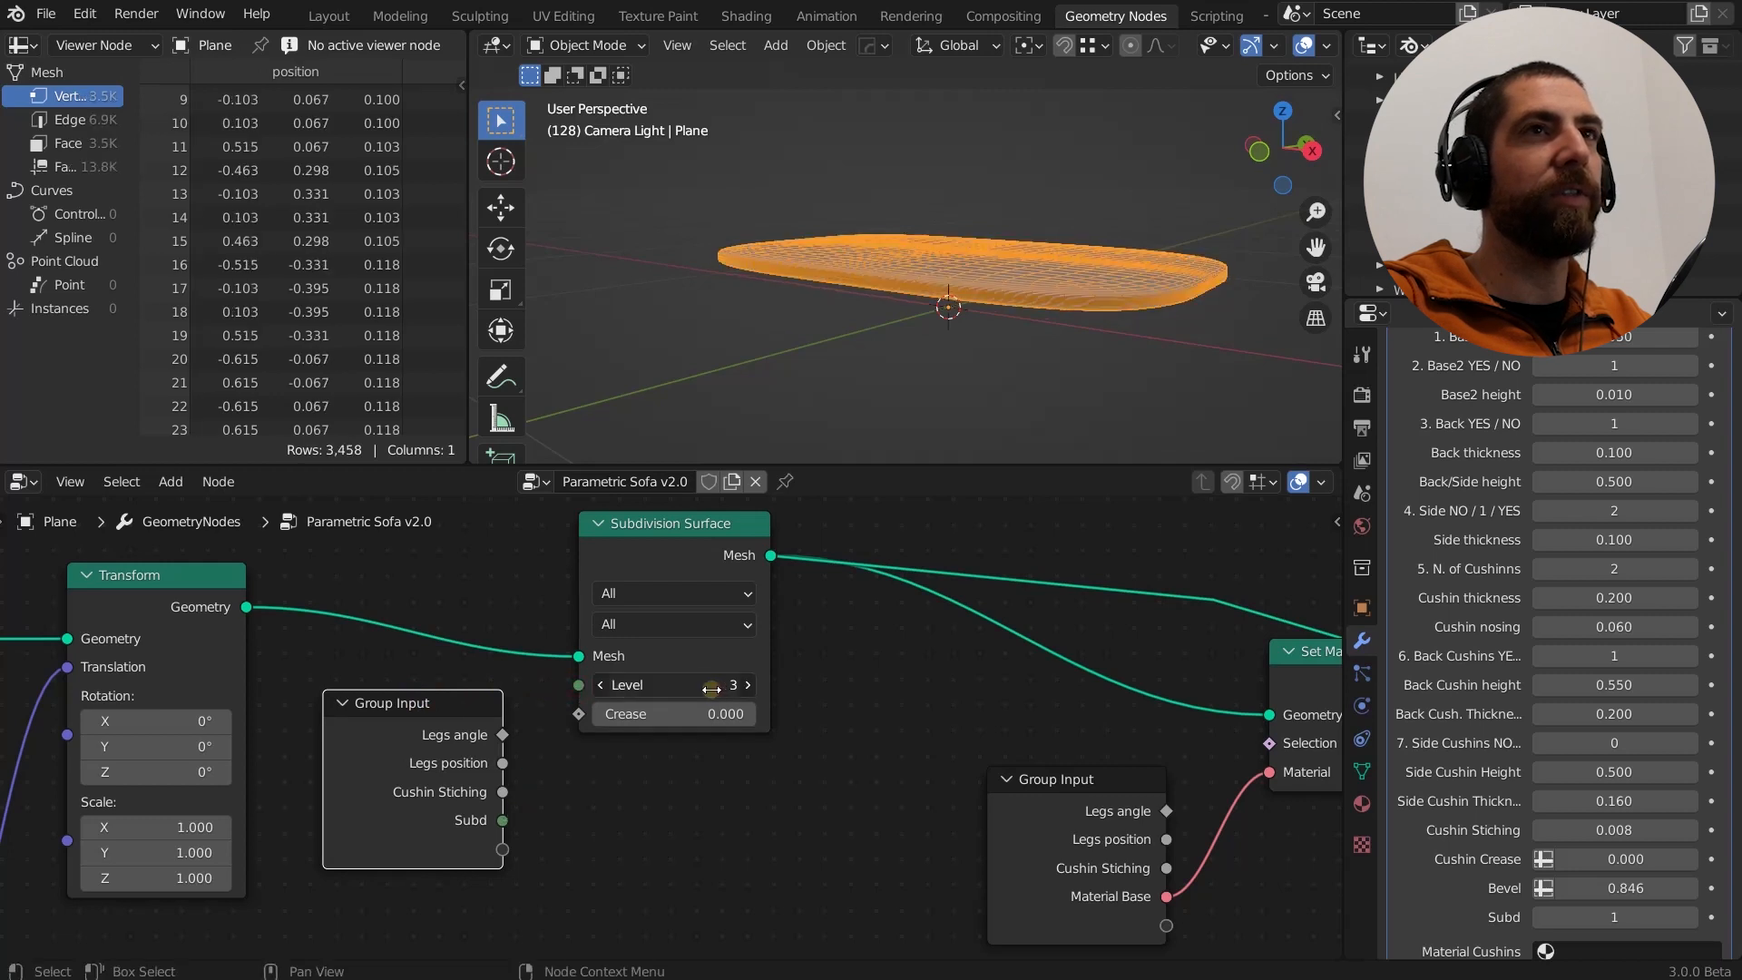
pyautogui.moveTo(711, 689)
pyautogui.mouseDown()
pyautogui.moveTo(695, 689)
pyautogui.moveTo(717, 685)
pyautogui.mouseUp()
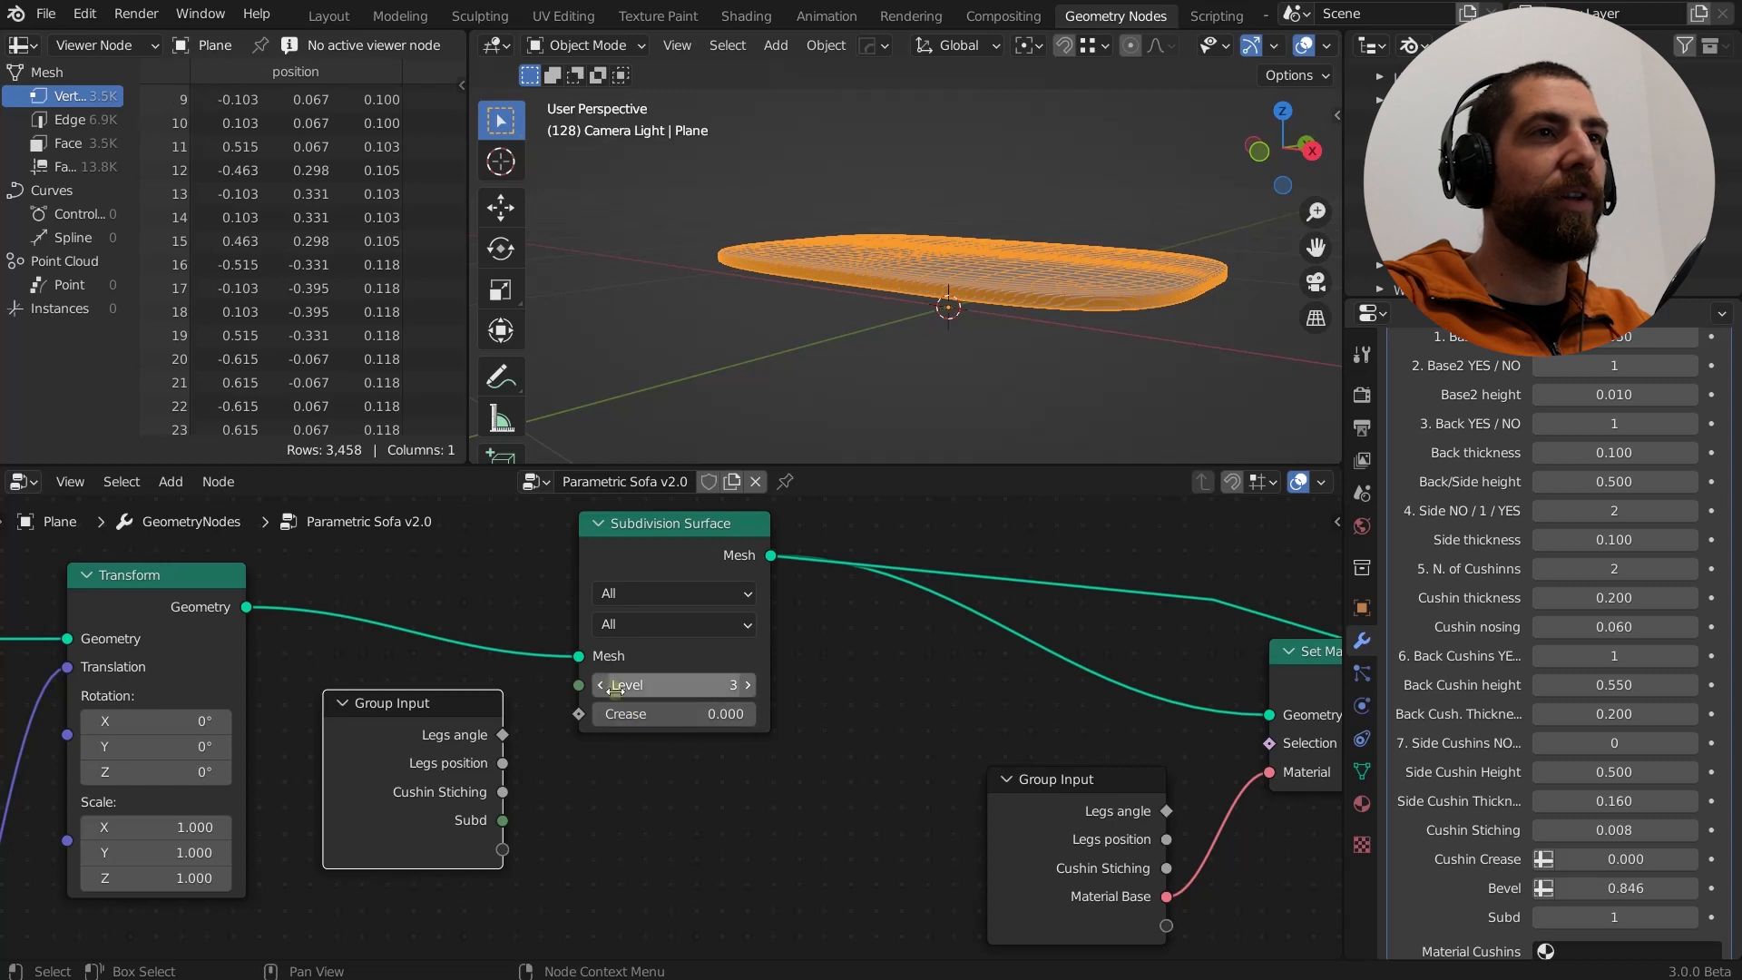
pyautogui.moveTo(579, 684); pyautogui.dragTo(509, 817)
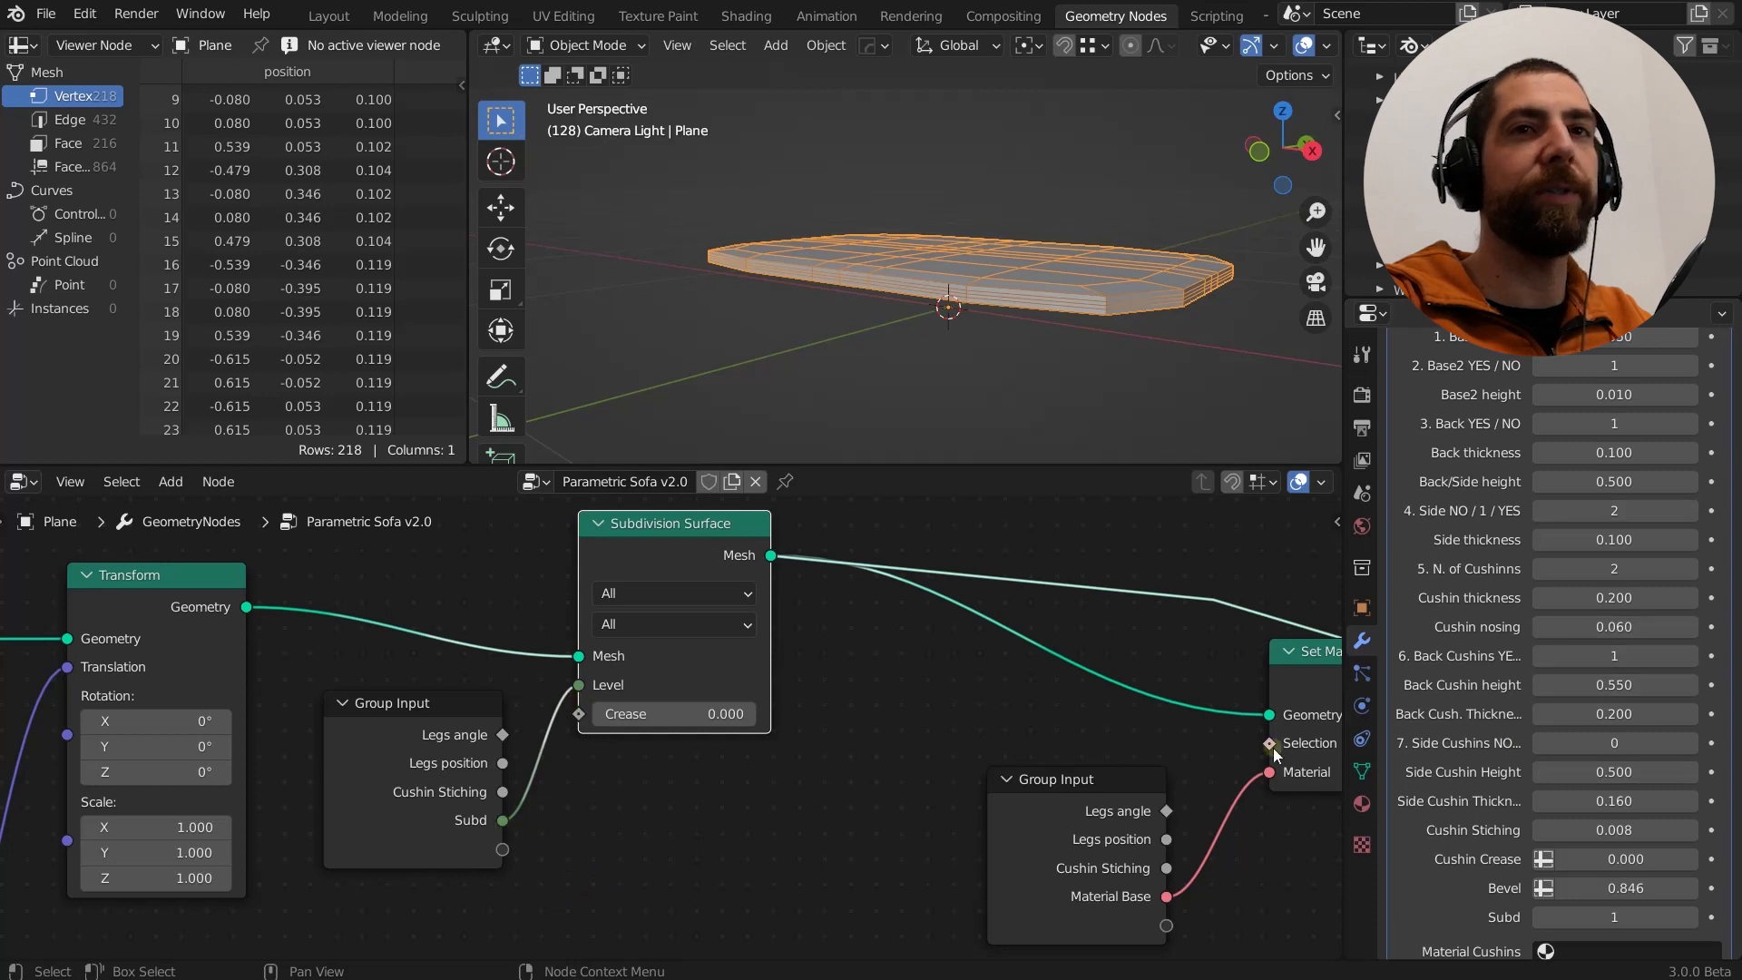
# Test the modifier's Subd parameter at 2 and 3, and return it to 1.
pyautogui.click(1691, 917)
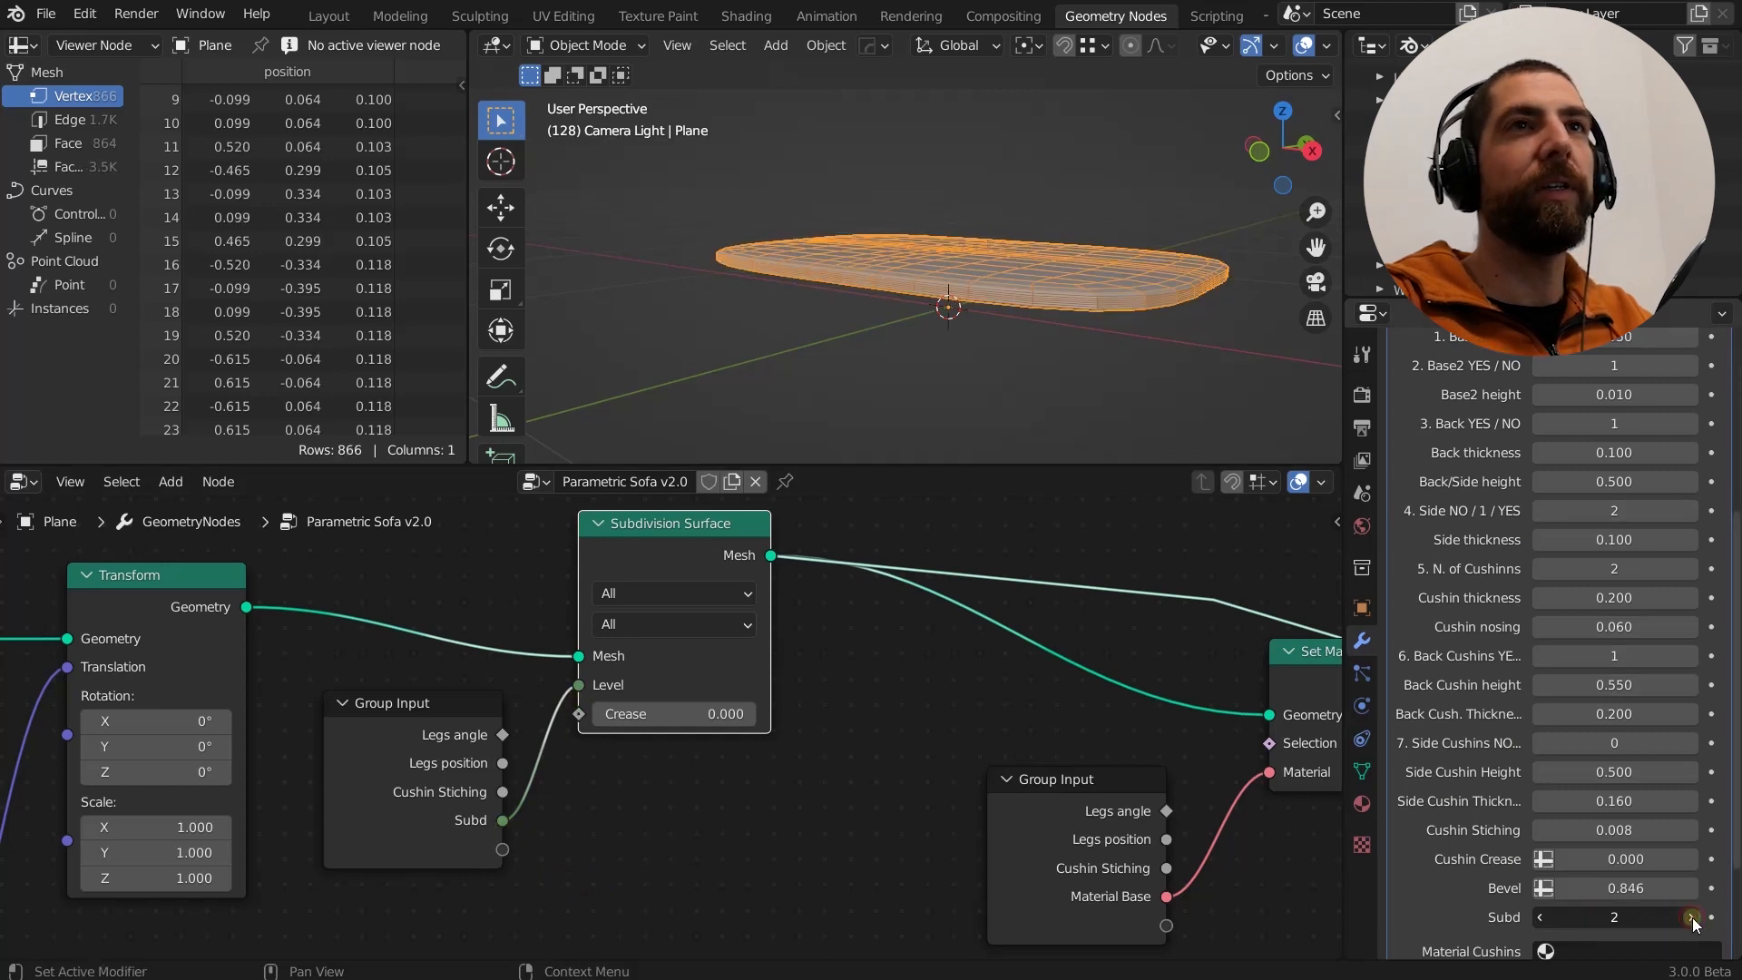
pyautogui.click(1692, 917)
pyautogui.click(1541, 918)
pyautogui.click(1541, 917)
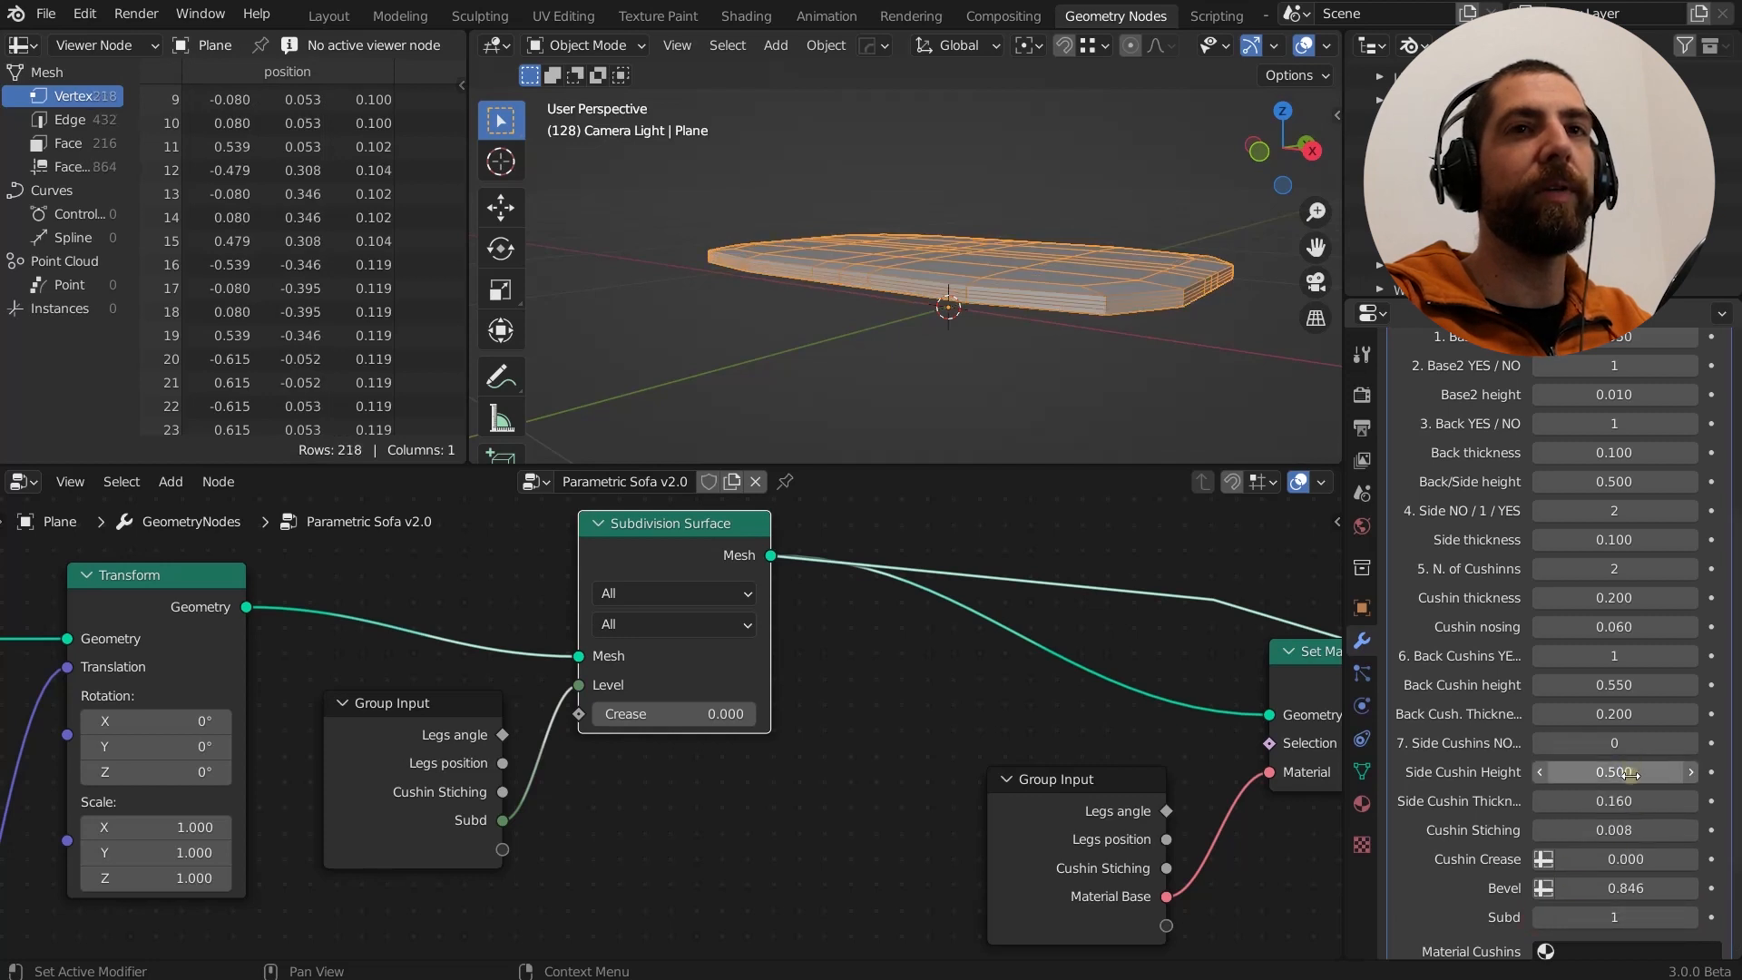
# Lower the Bevel parameter to 0.016 and inspect the slab's edges from above.
pyautogui.moveTo(1626, 876); pyautogui.dragTo(1549, 883)
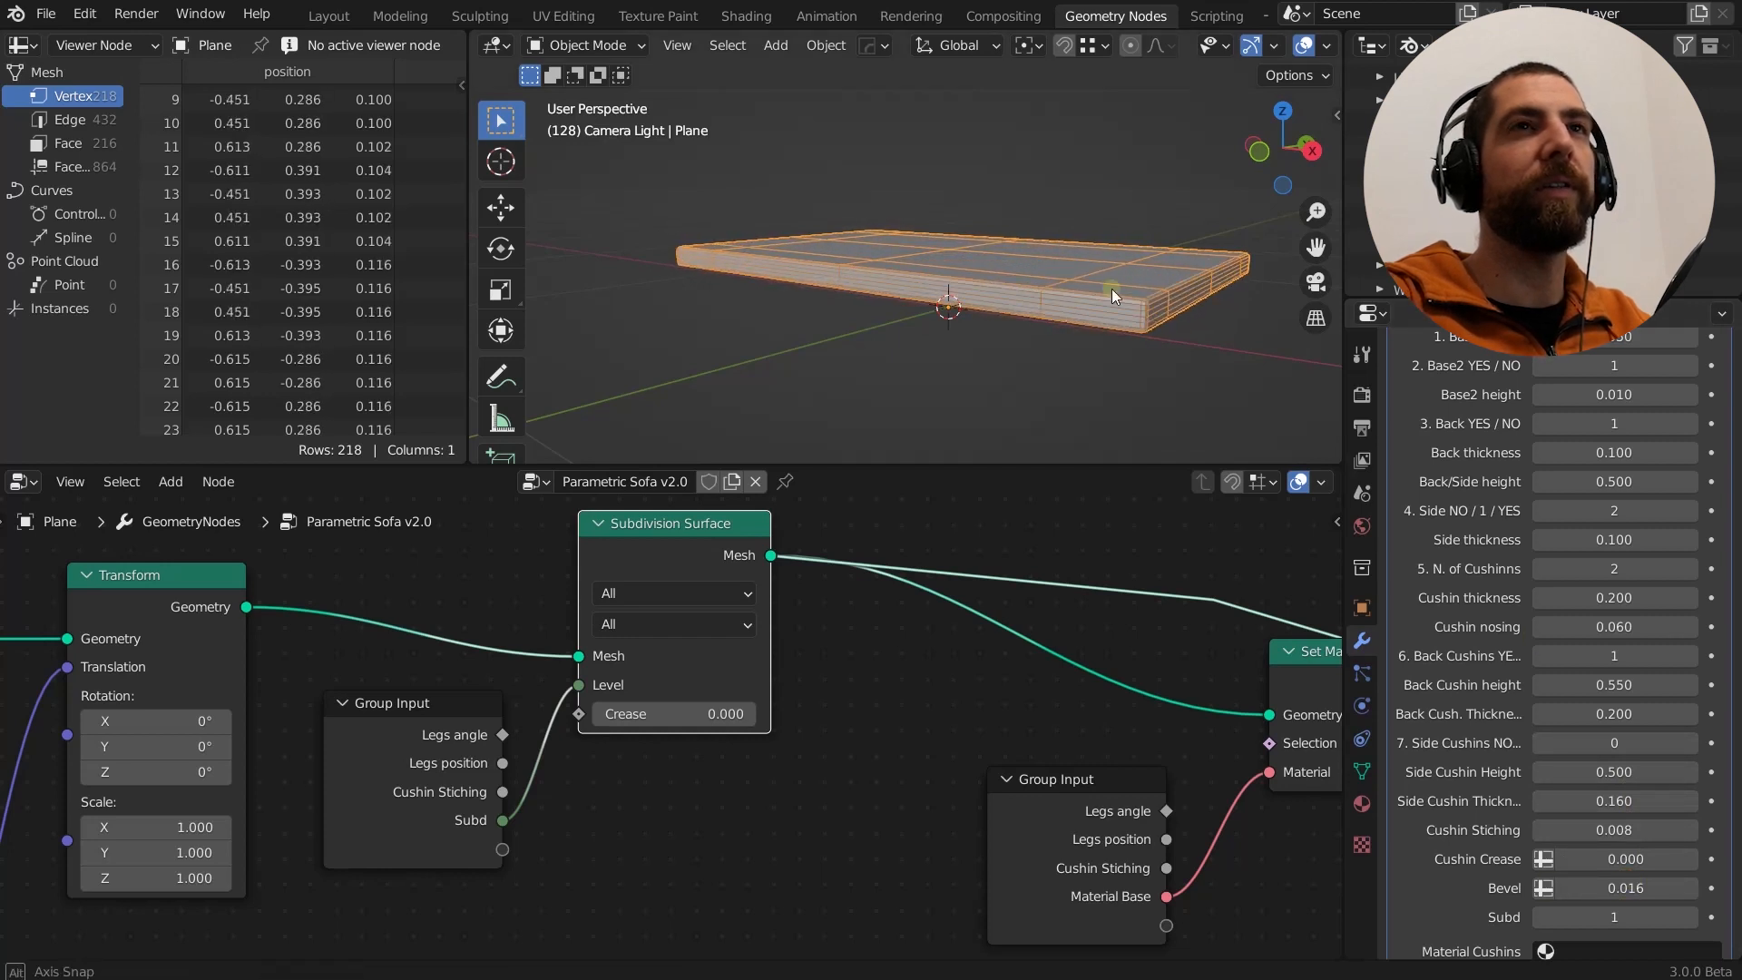
pyautogui.moveTo(1112, 288); pyautogui.dragTo(1049, 323, button='middle')
# Preview the output of the Set Material node on the base slab.
pyautogui.scroll(-1, 1050, 328)
pyautogui.scroll(-6, 797, 734)
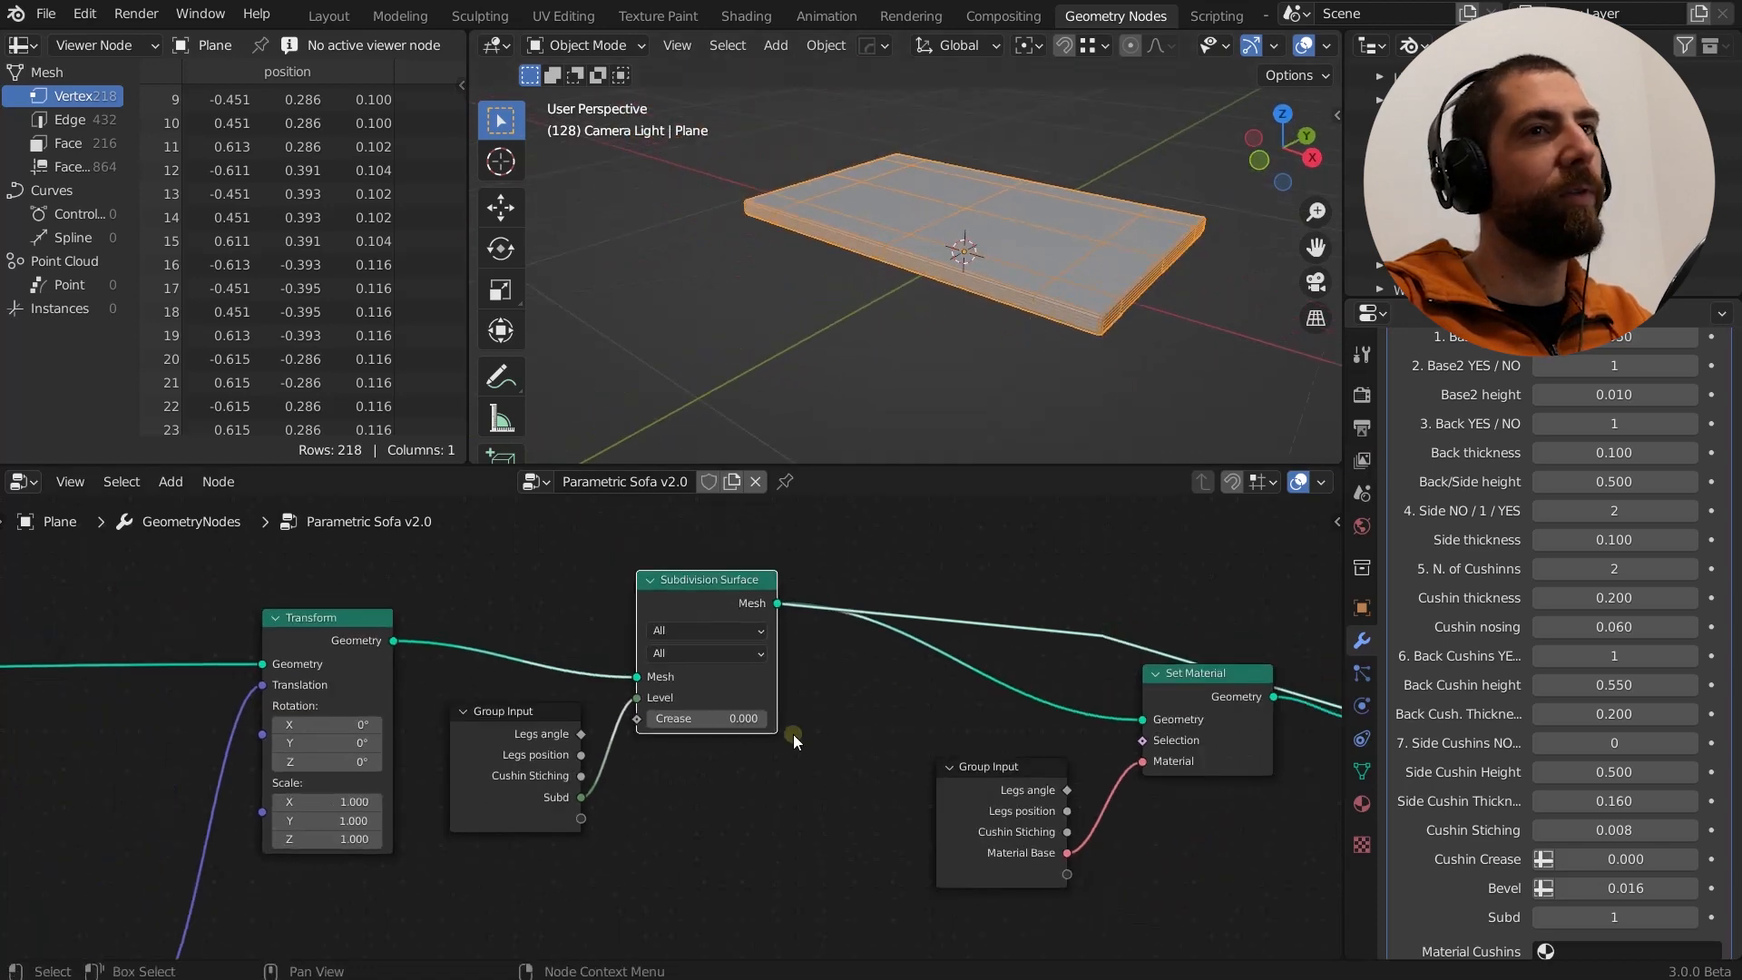
pyautogui.moveTo(1109, 836); pyautogui.dragTo(965, 821, button='middle')
pyautogui.scroll(2, 954, 755)
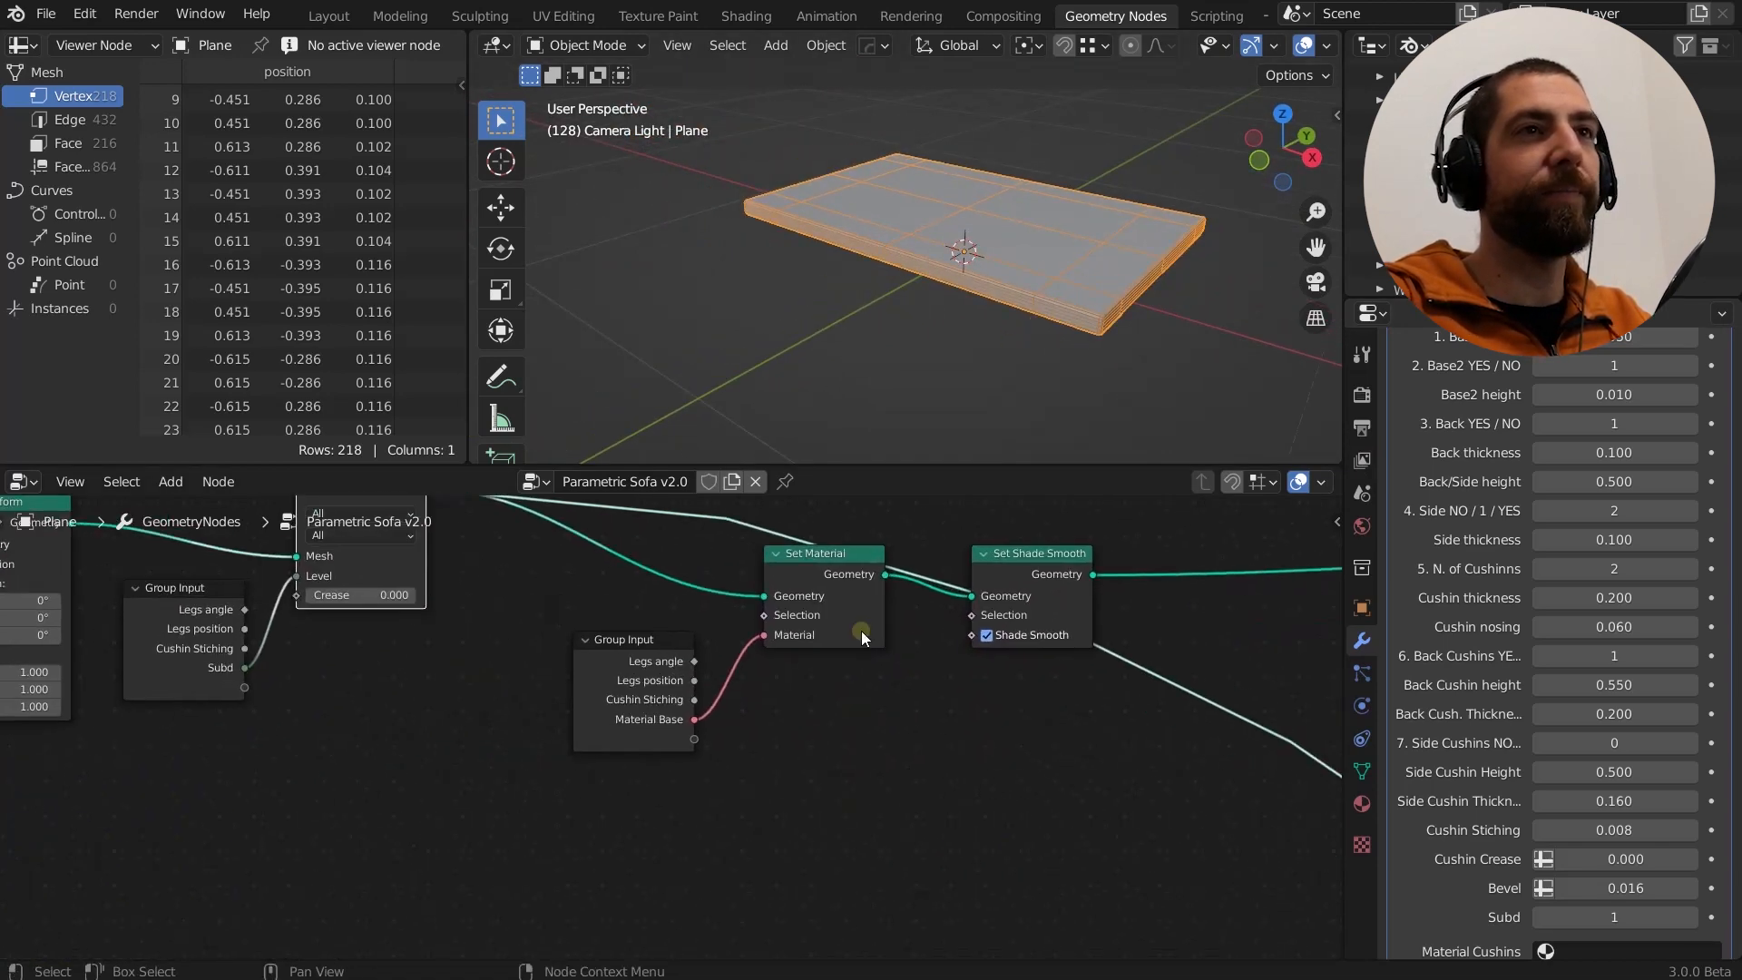
pyautogui.click(829, 555)
pyautogui.scroll(3, 797, 755)
pyautogui.moveTo(771, 783); pyautogui.dragTo(743, 825, button='middle')
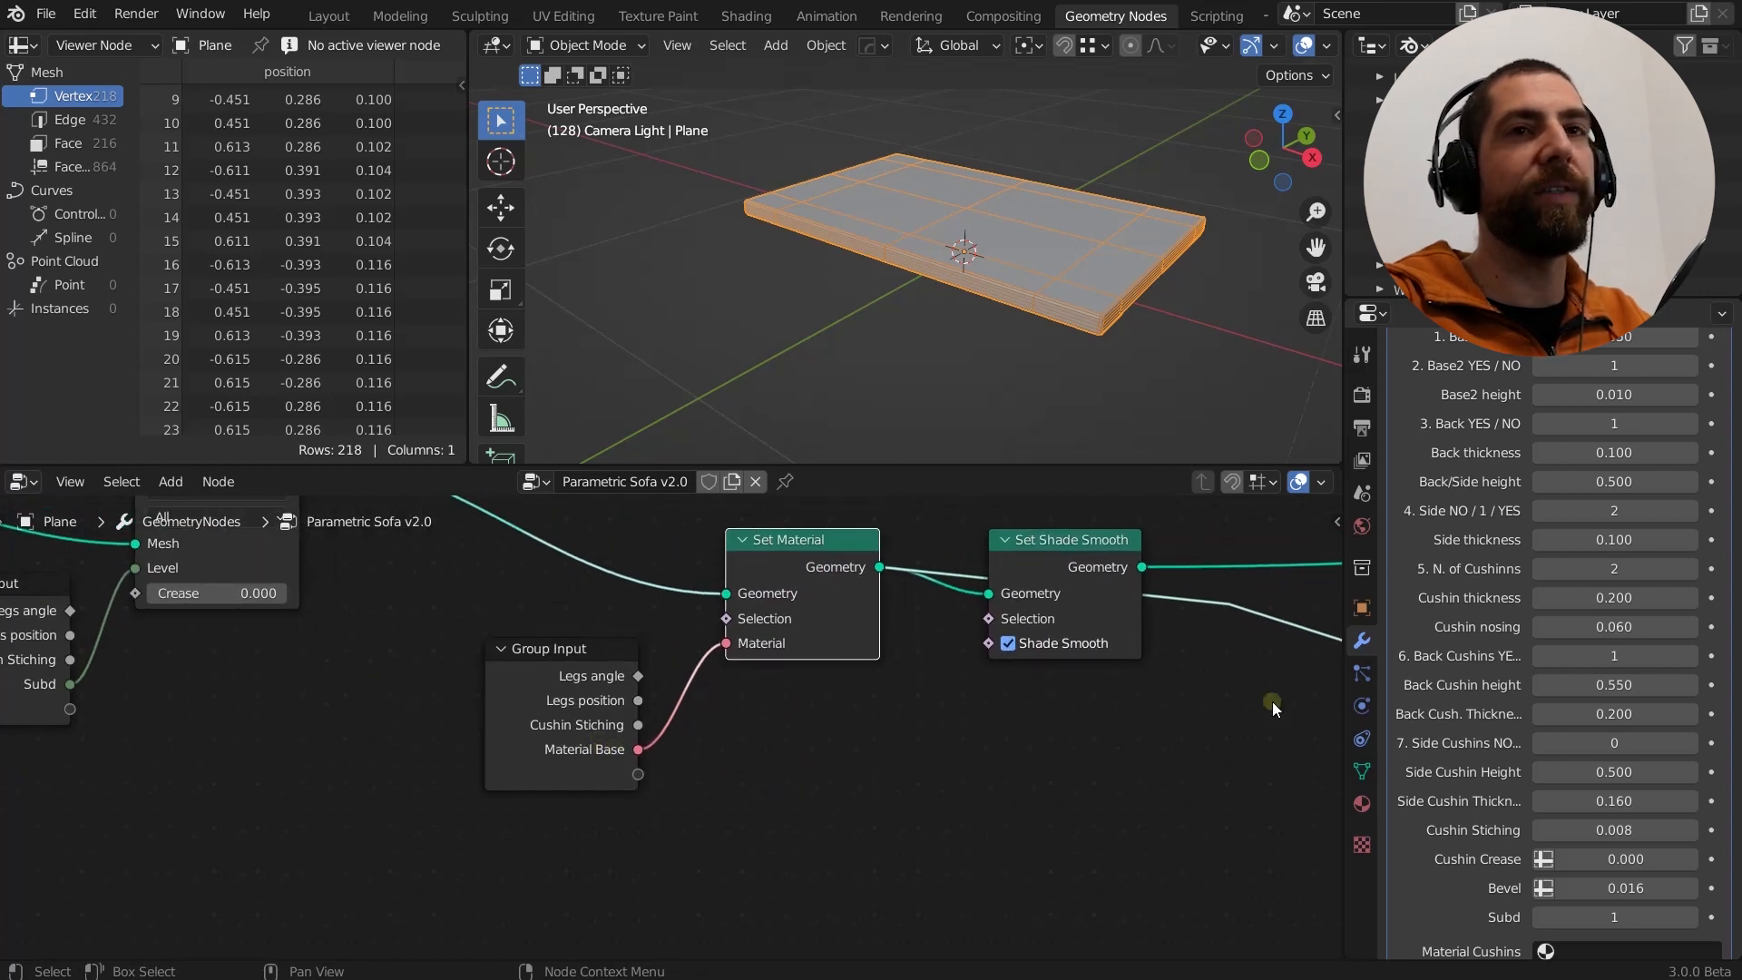
# Check the materials available for the modifier's Material Base input without assigning one, and deselect the slab.
pyautogui.scroll(-4, 1582, 688)
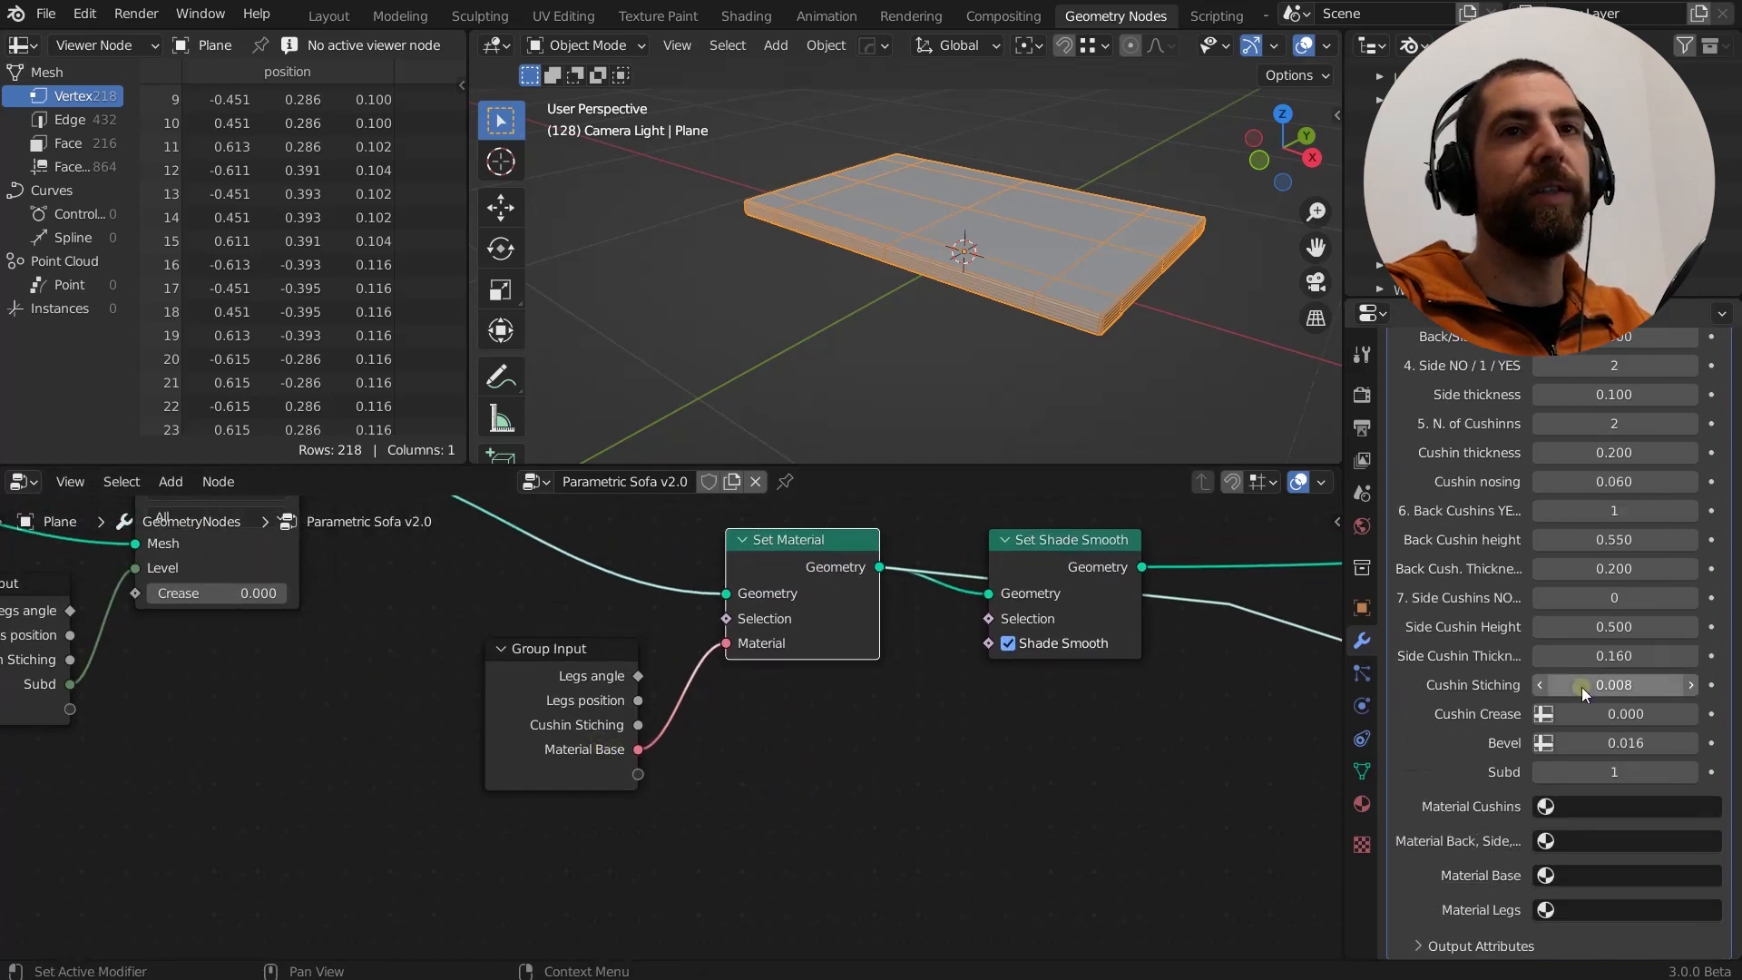
pyautogui.click(1583, 874)
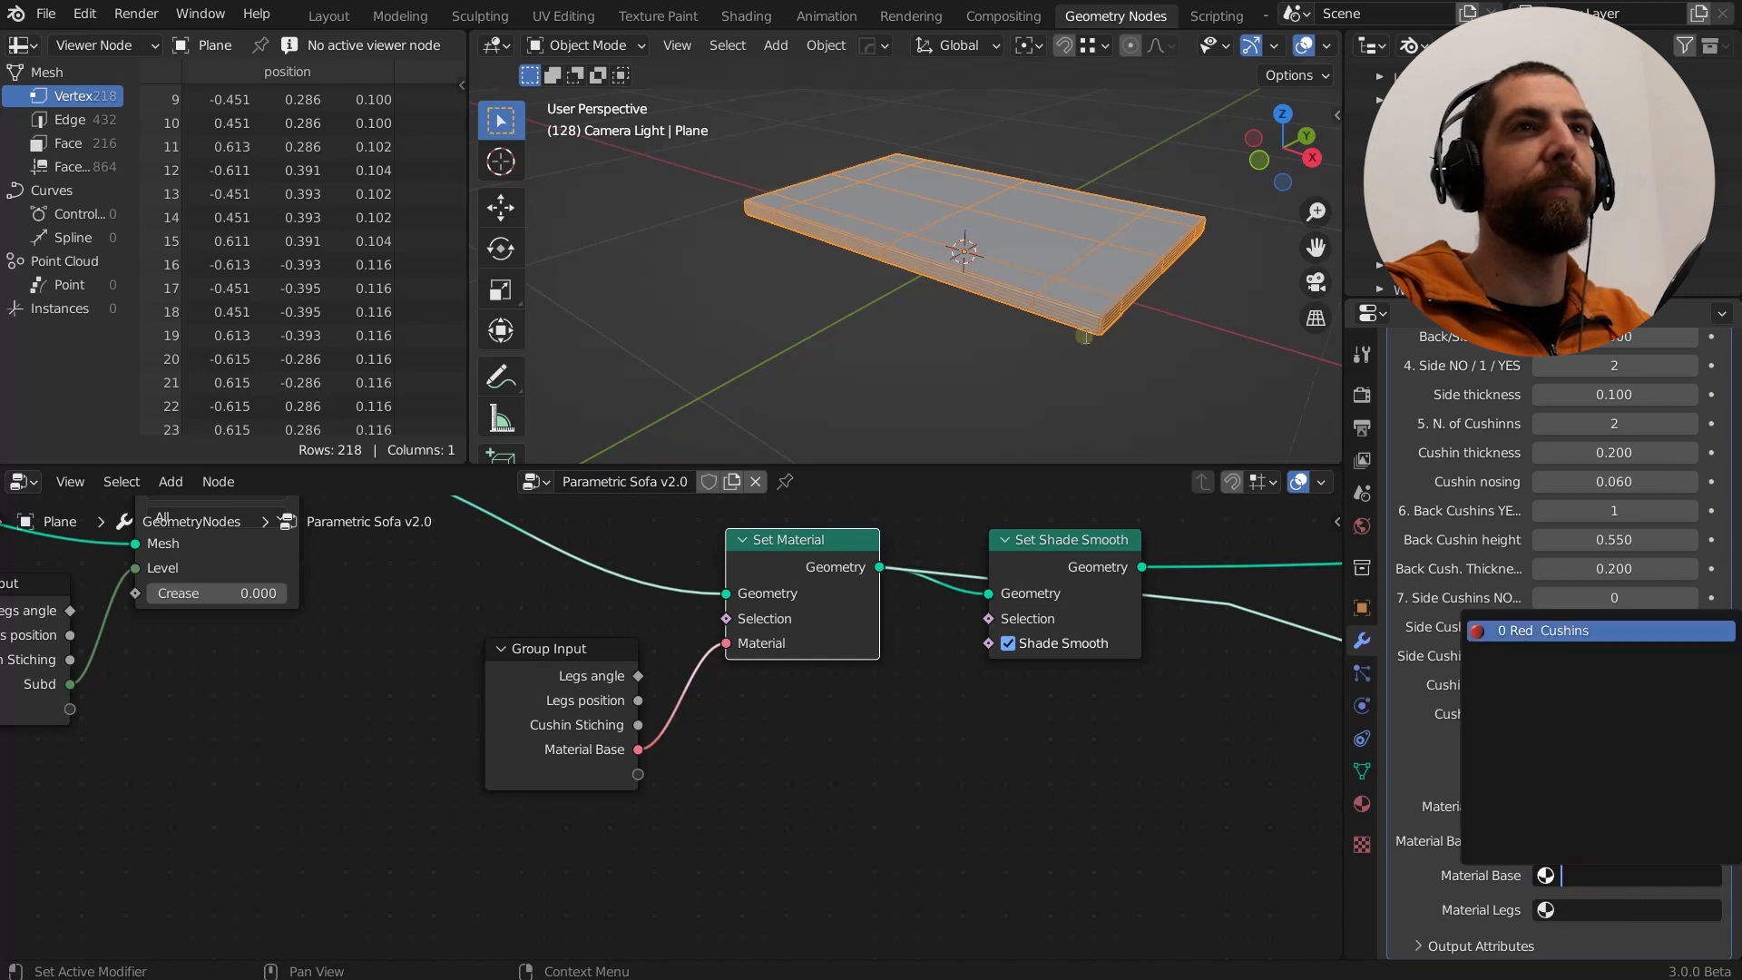
pyautogui.click(996, 345)
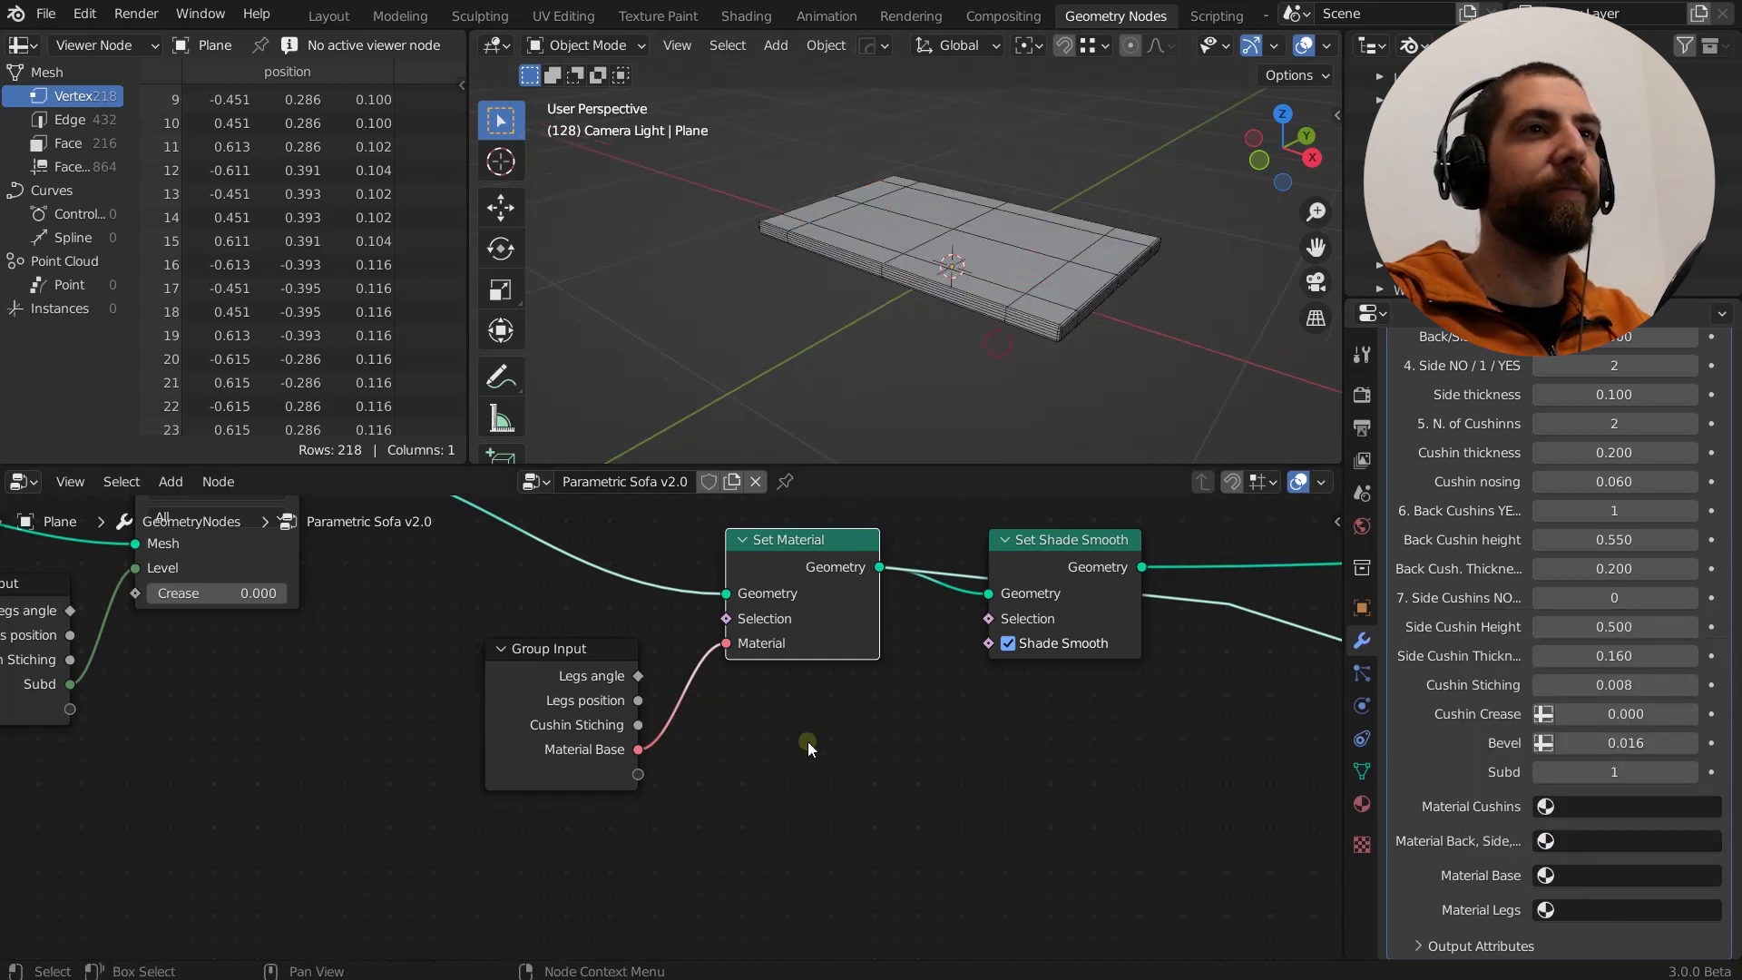
# Preview the output of the Set Shade Smooth node and view the slab's side edges from a low angle.
pyautogui.scroll(-3, 806, 752)
pyautogui.moveTo(1053, 776); pyautogui.dragTo(649, 809, button='middle')
pyautogui.scroll(2, 603, 685)
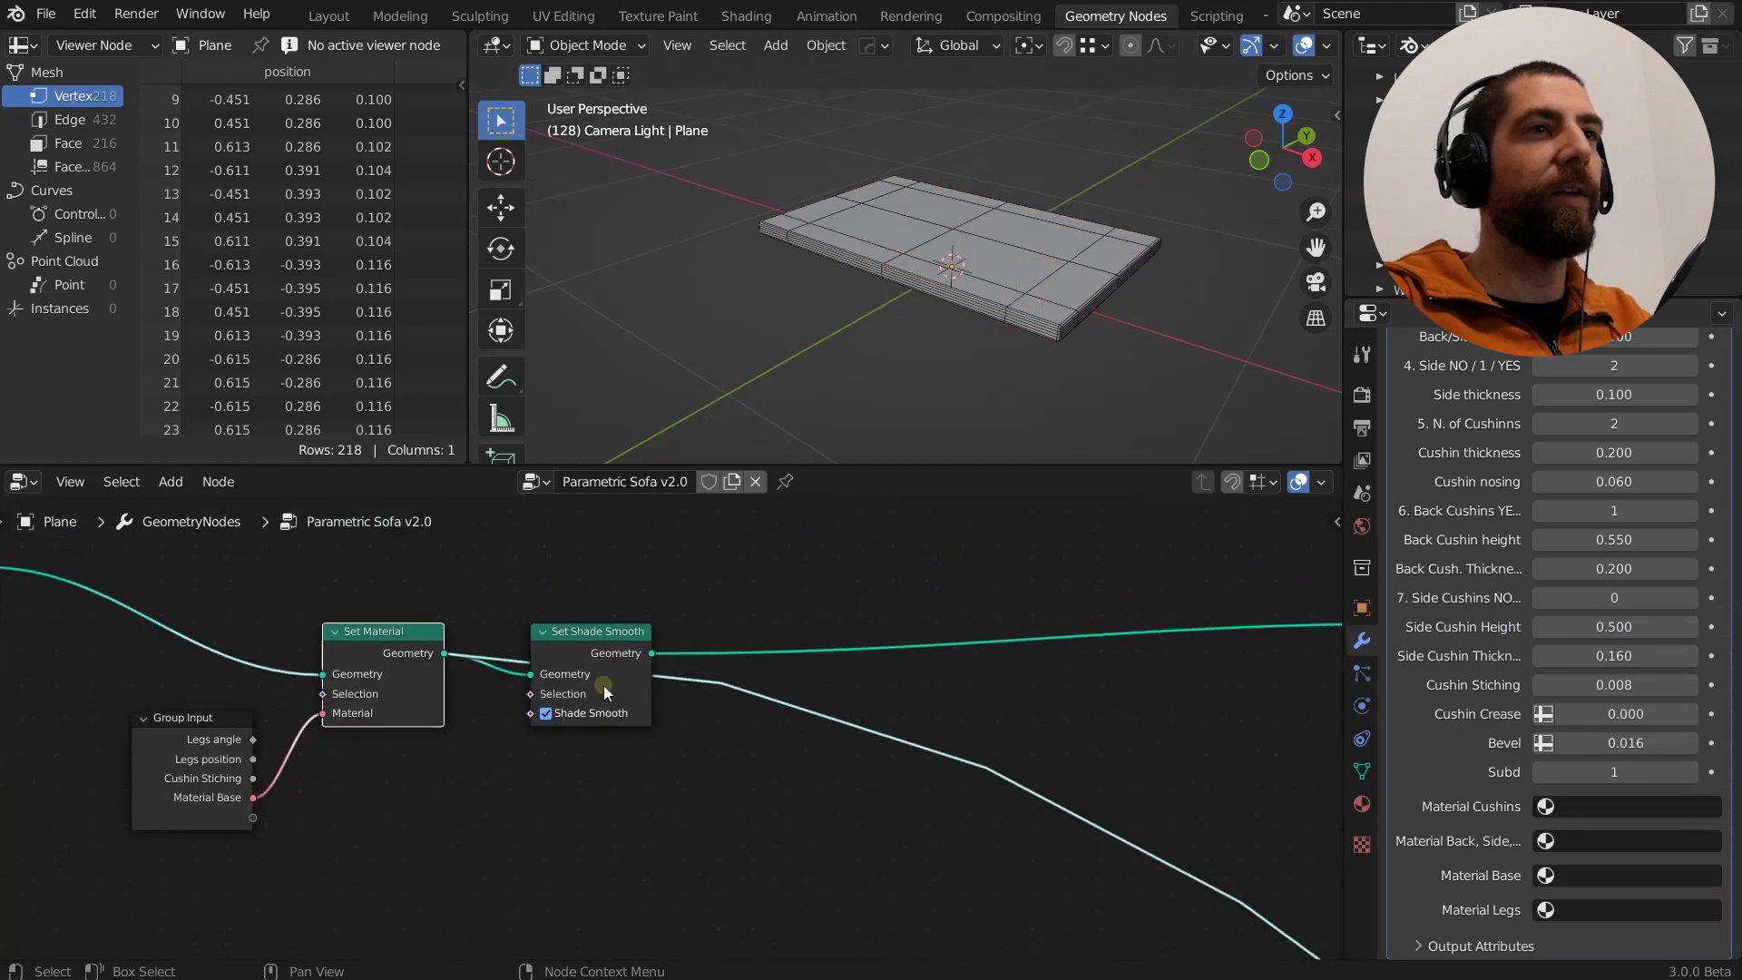
pyautogui.click(598, 624)
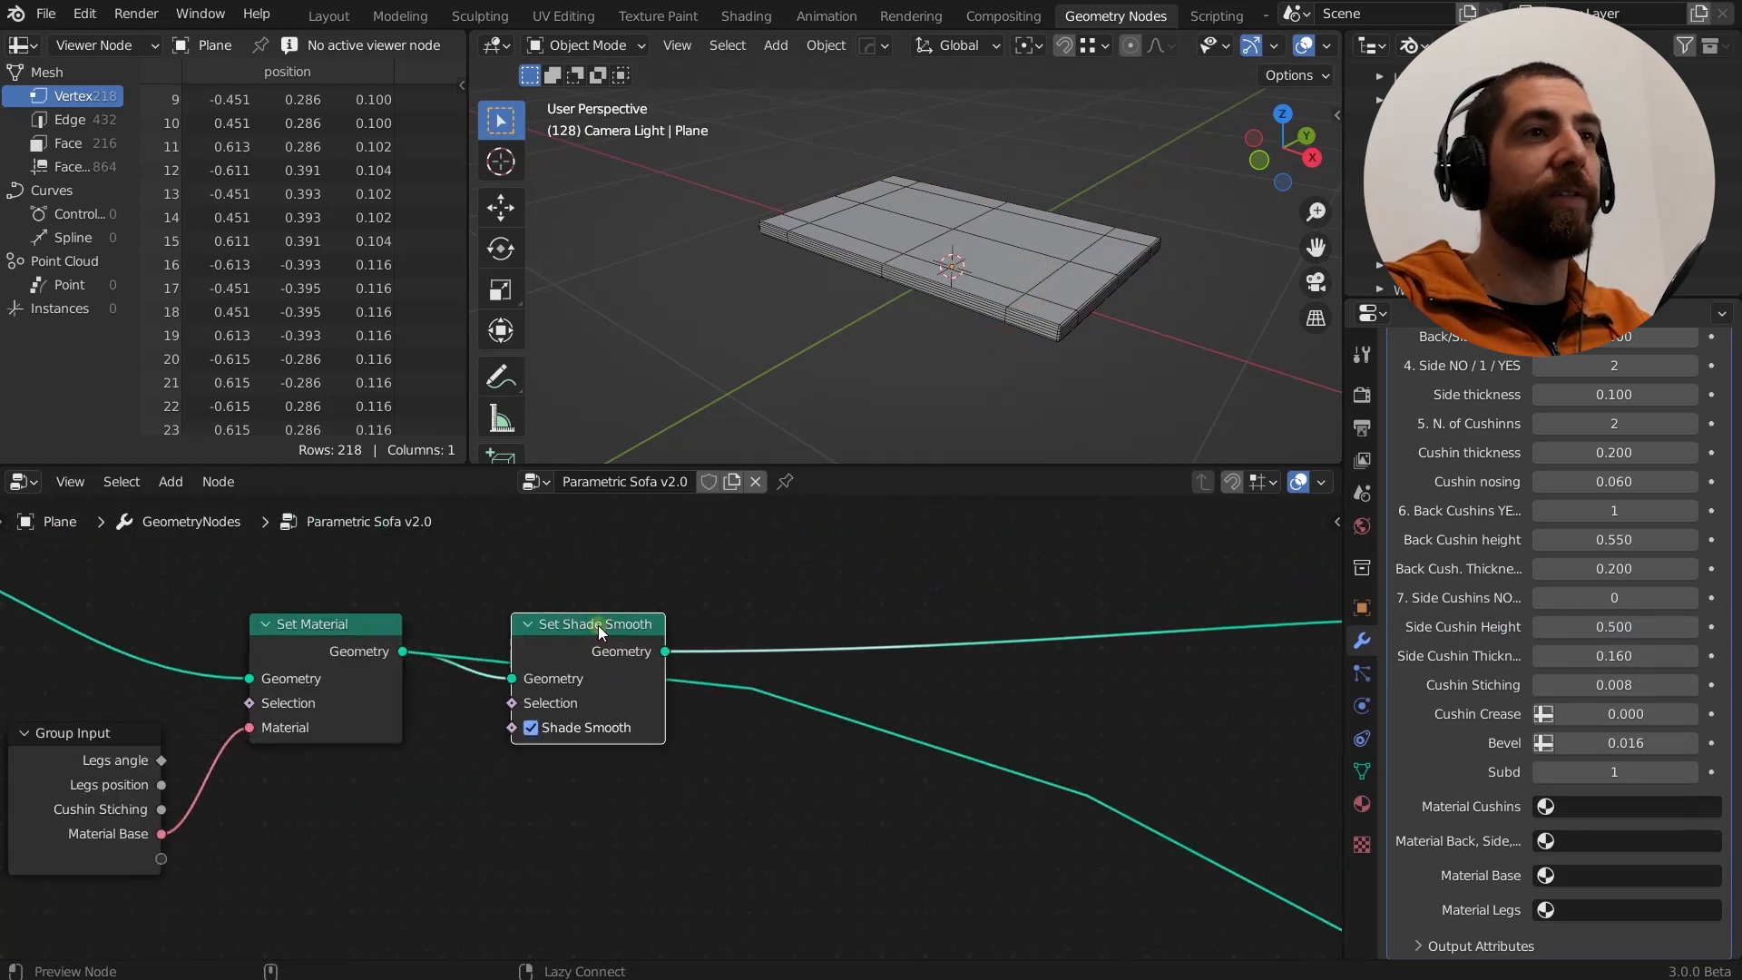
pyautogui.scroll(2, 1059, 274)
pyautogui.moveTo(1059, 274); pyautogui.dragTo(1067, 345, button='middle')
pyautogui.scroll(2, 541, 724)
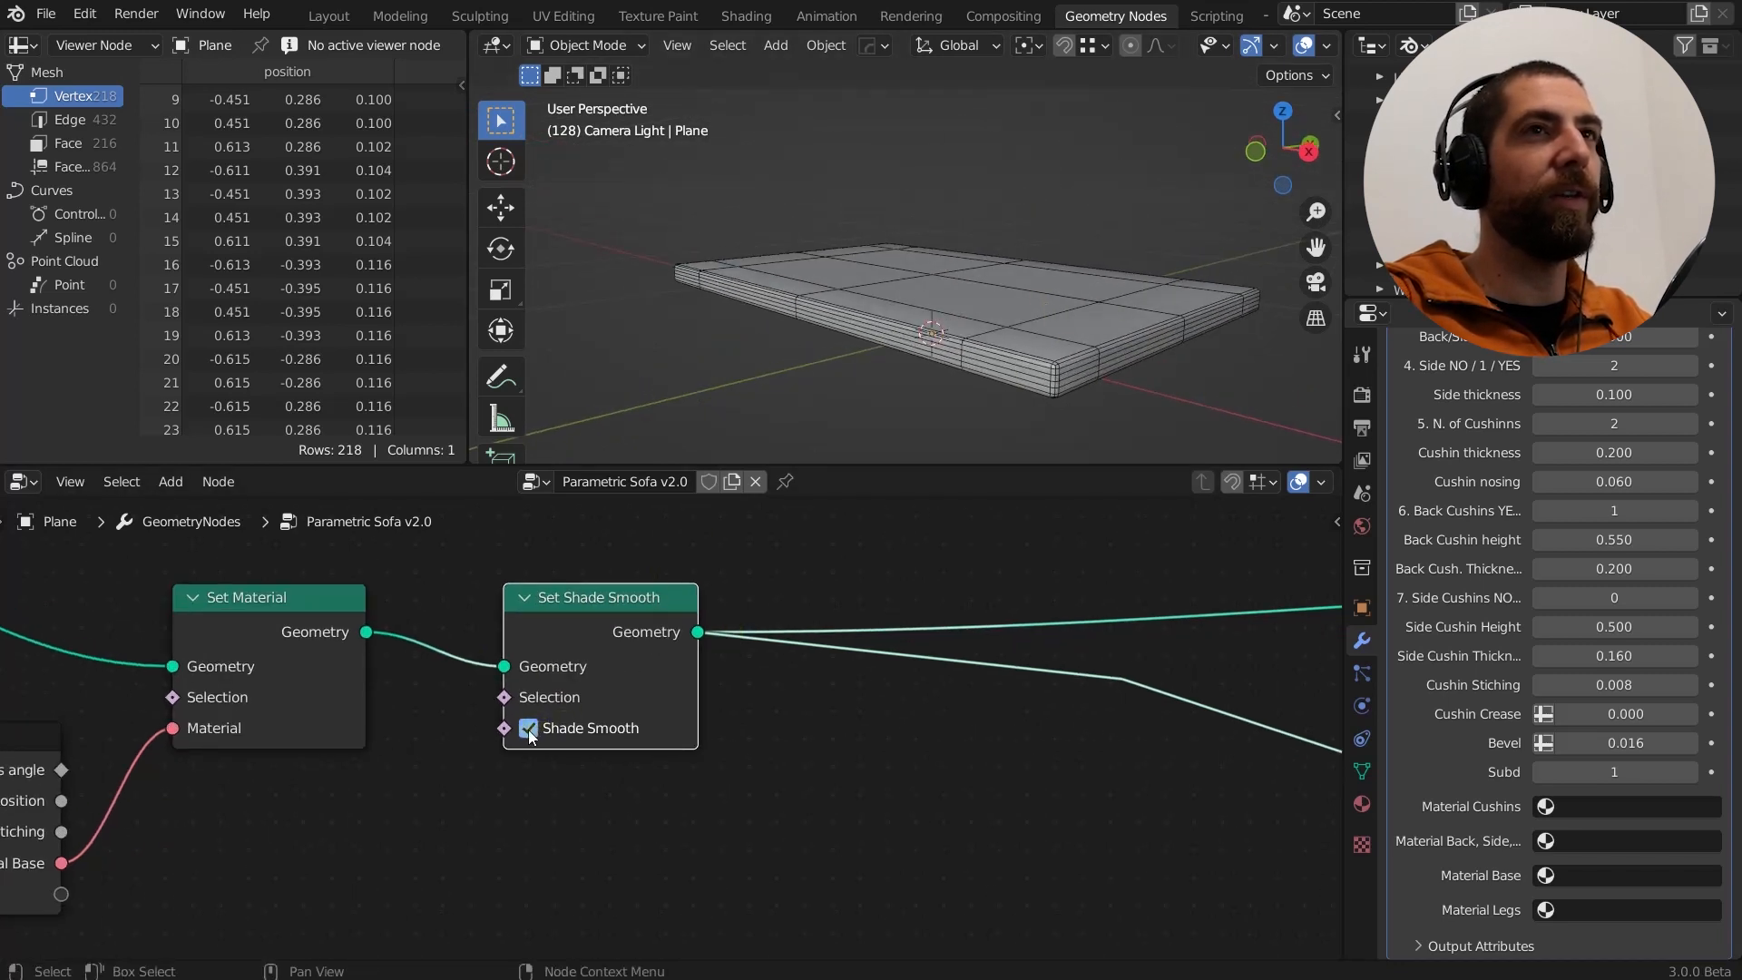
# Toggle the Shade Smooth option off and on twice to compare the slab's shading.
pyautogui.click(530, 731)
pyautogui.click(530, 731)
pyautogui.click(530, 732)
pyautogui.click(530, 732)
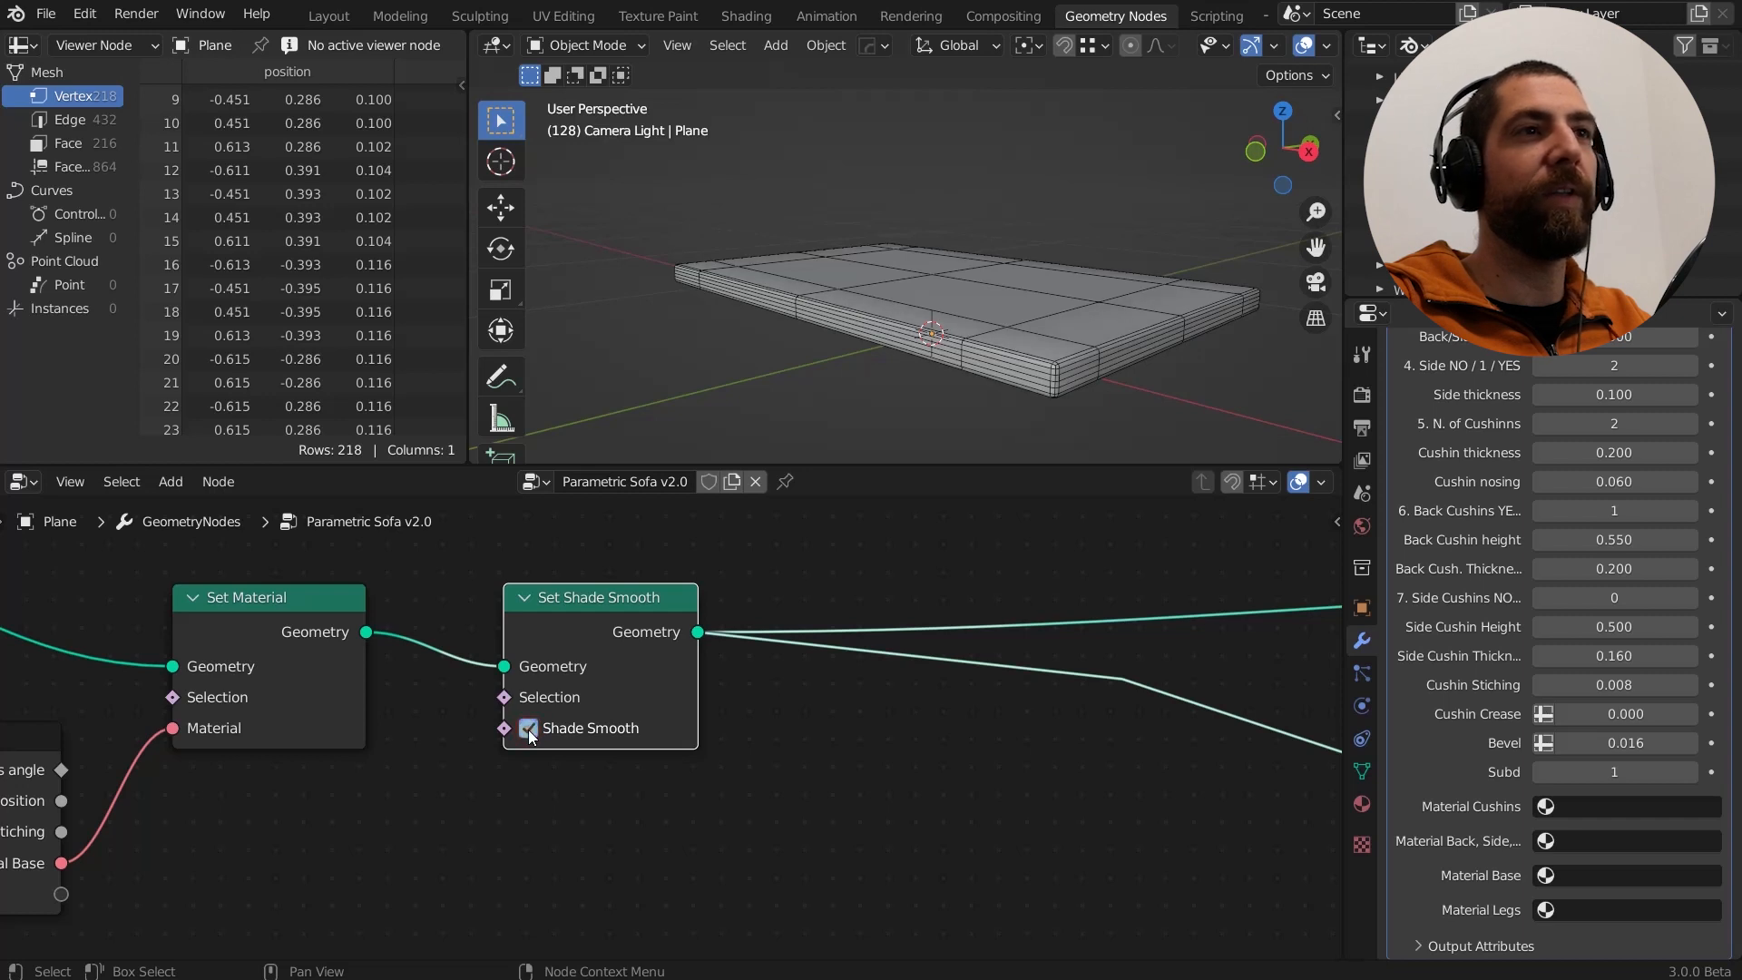
# Preview the end node of the legs branch, and return the preview to the base branch's Set Shade Smooth node.
pyautogui.scroll(-4, 530, 734)
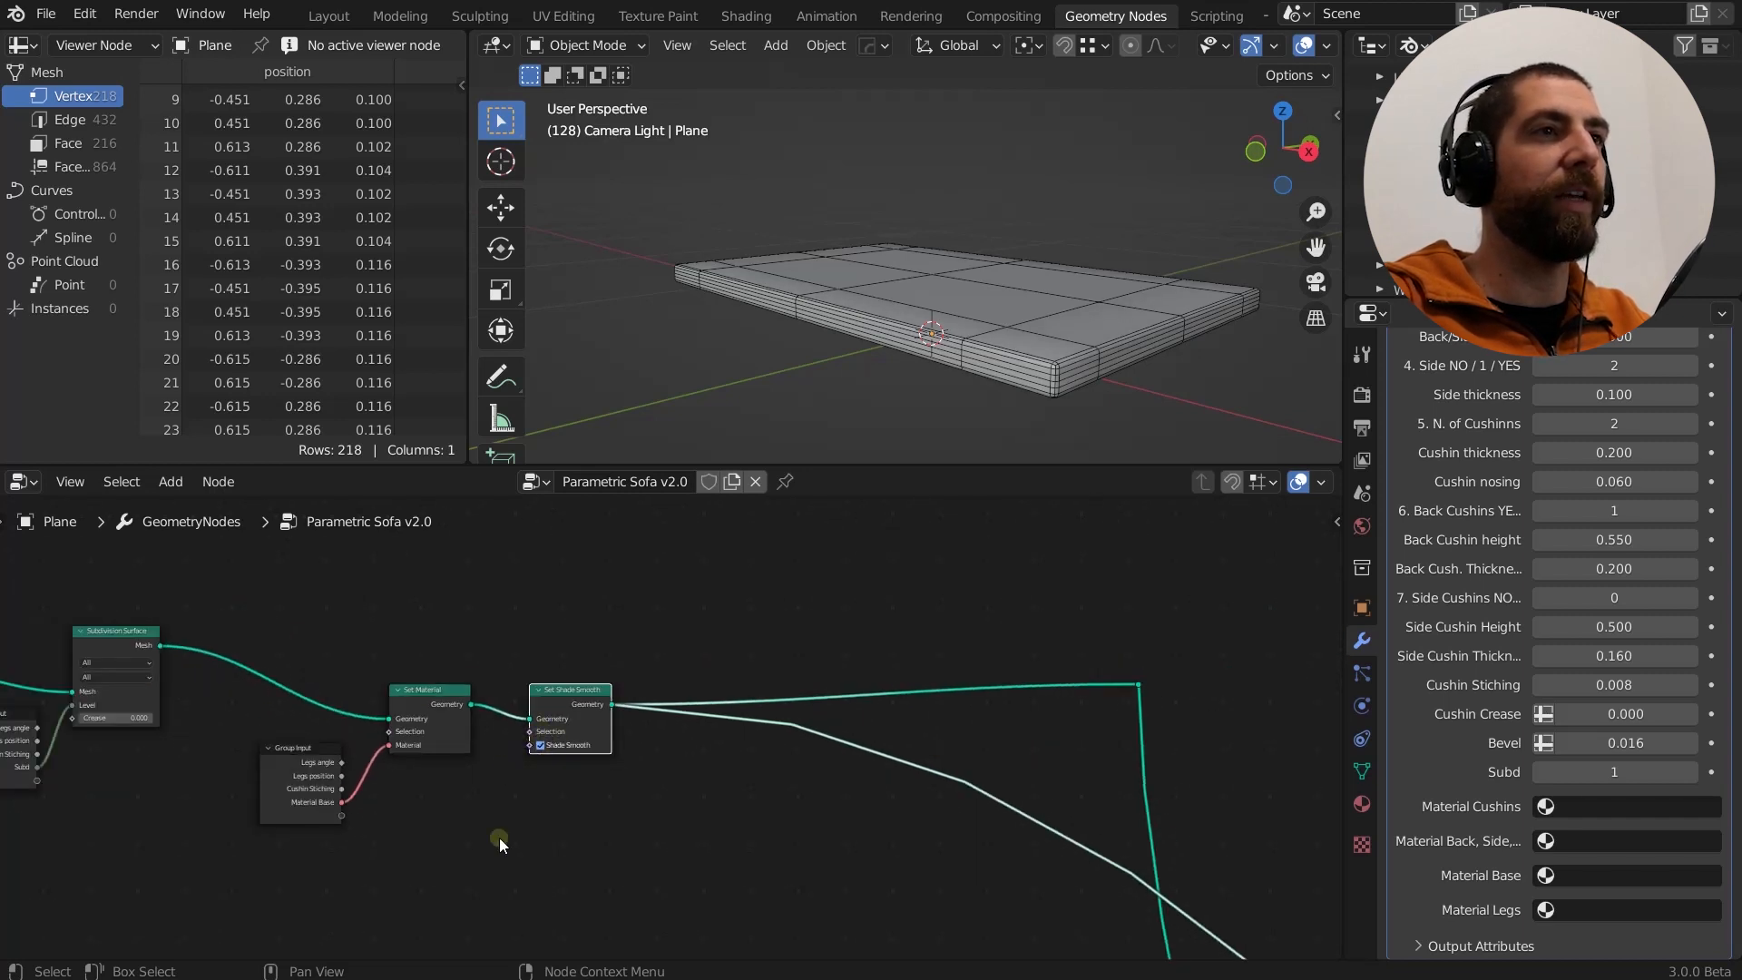
pyautogui.scroll(-3, 563, 829)
pyautogui.moveTo(738, 859); pyautogui.dragTo(663, 852, button='middle')
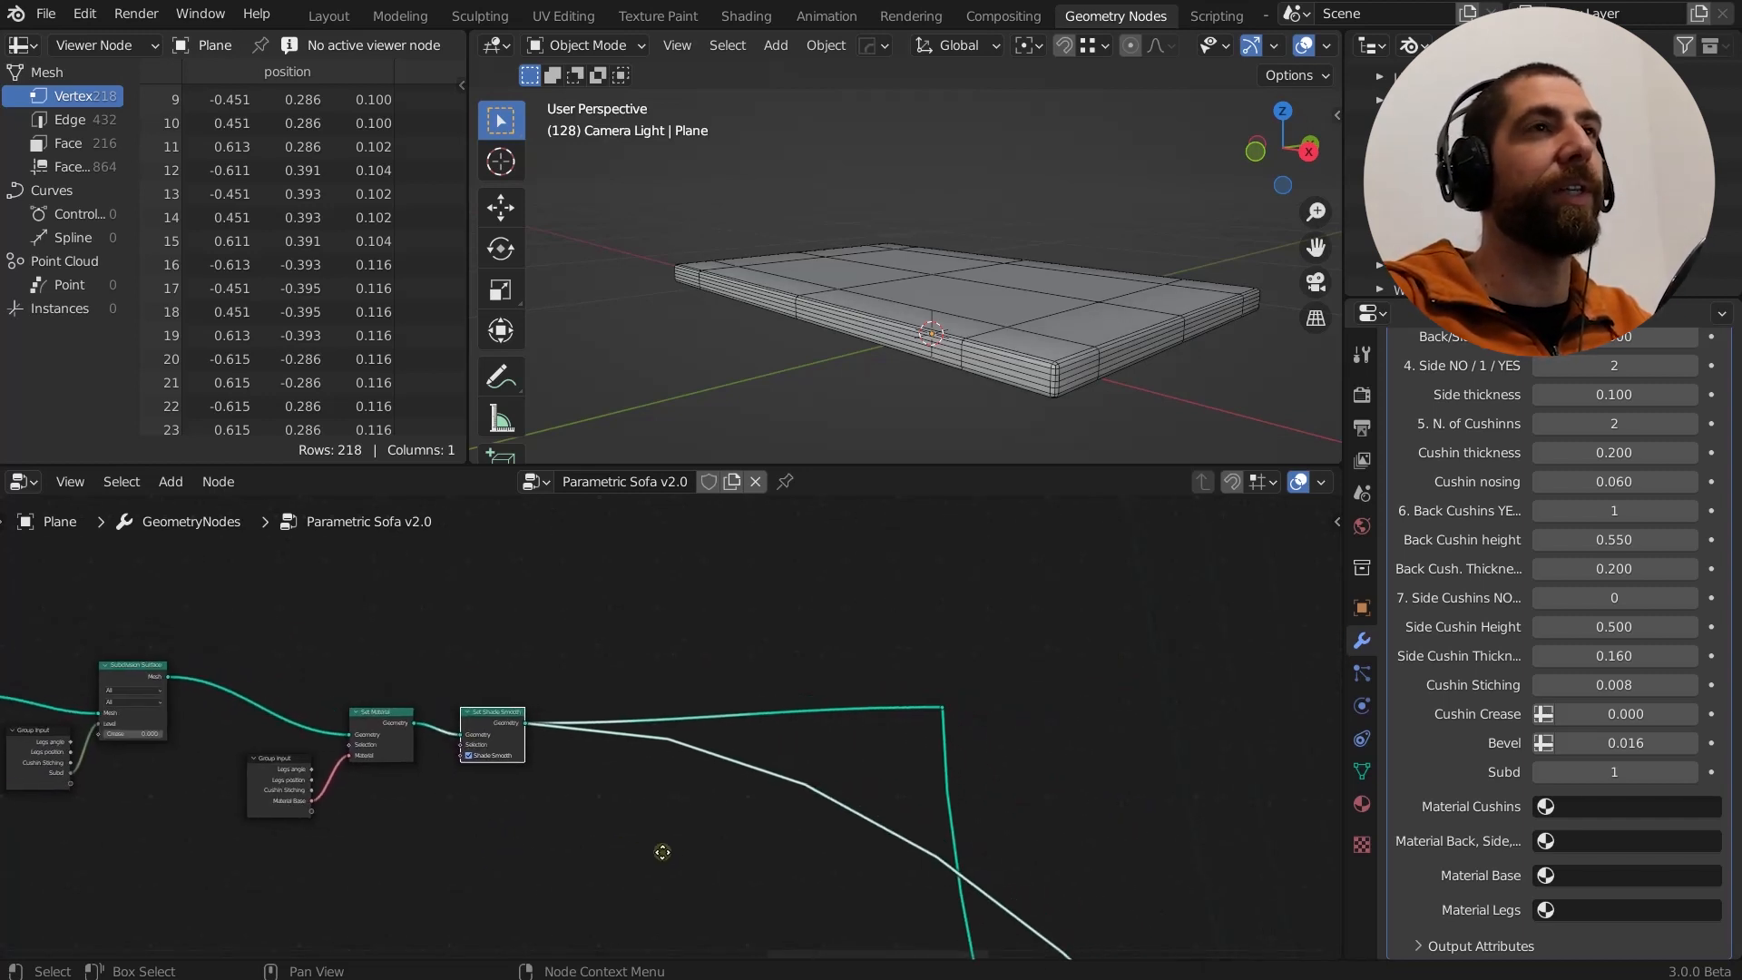
pyautogui.scroll(-1, 706, 655)
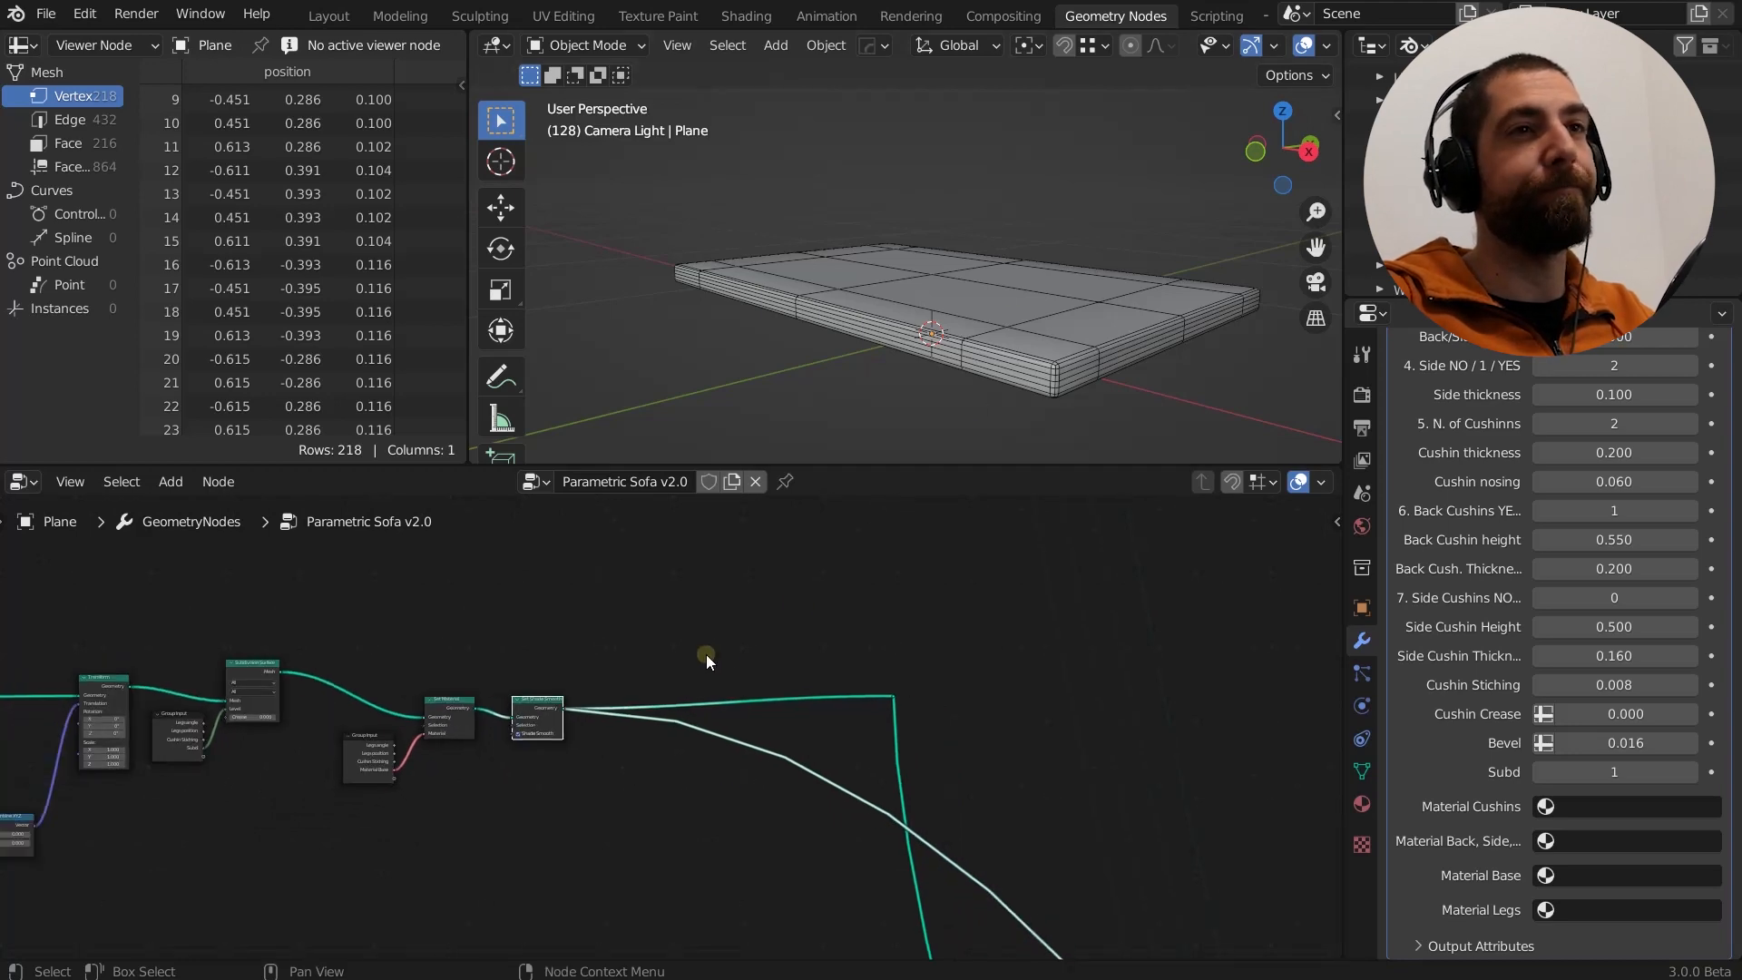
pyautogui.scroll(-6, 706, 656)
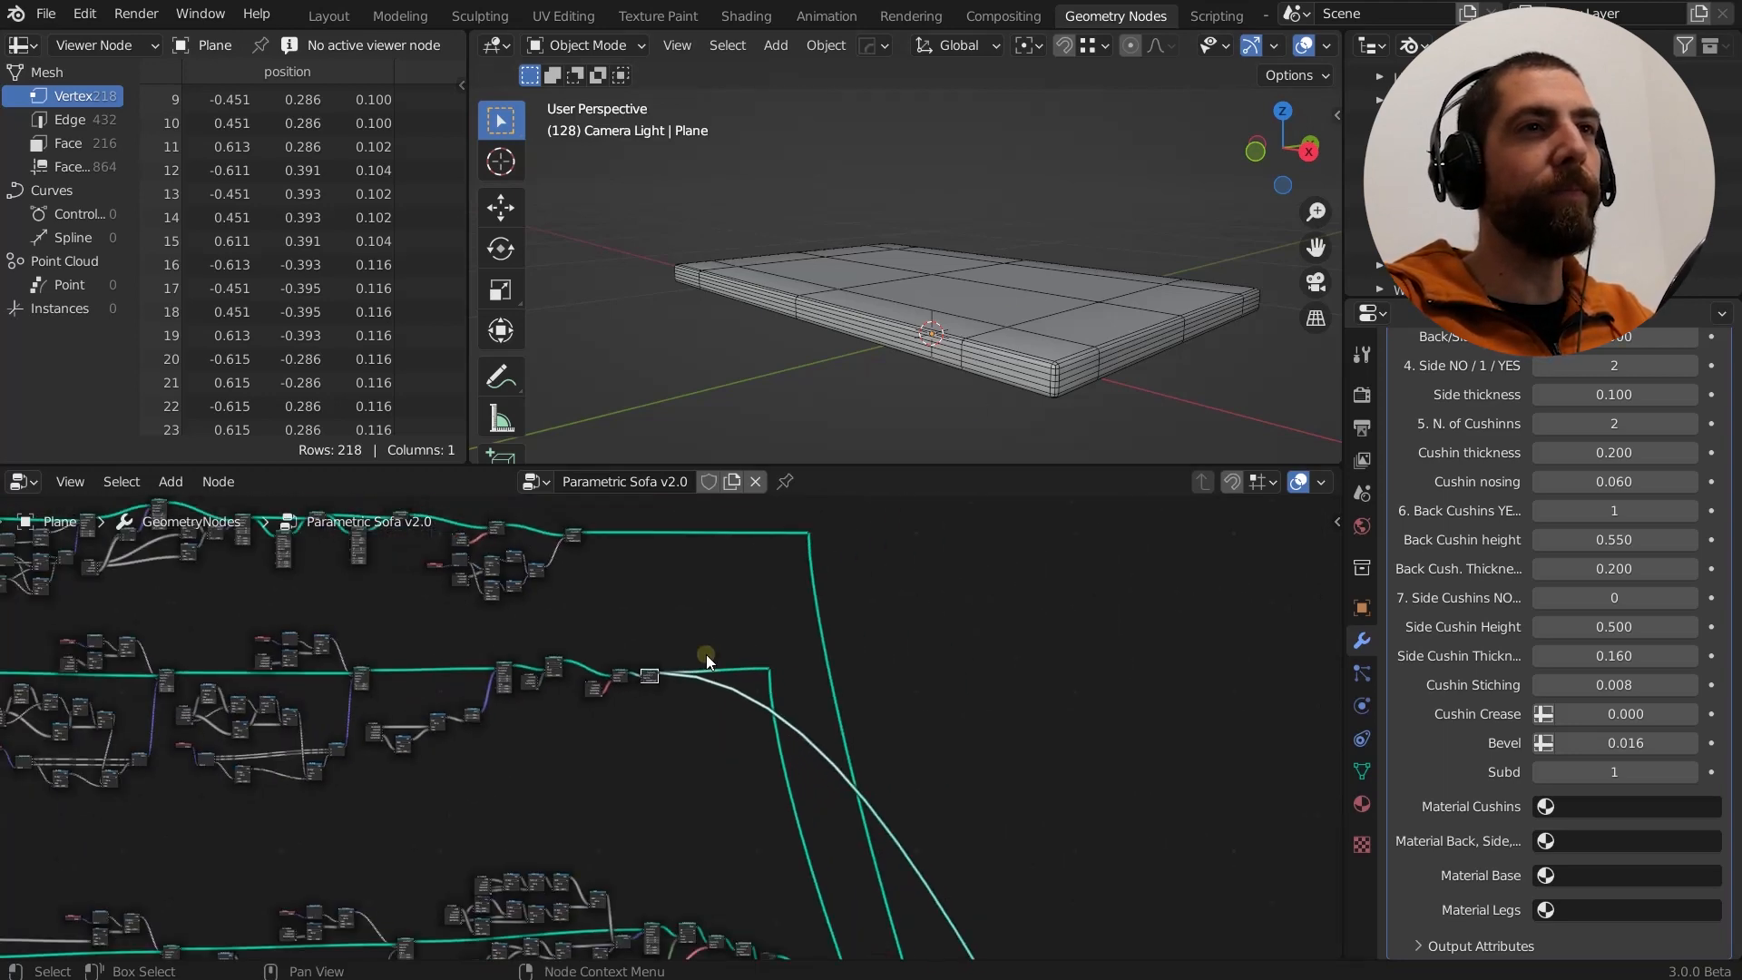
pyautogui.moveTo(750, 729); pyautogui.dragTo(736, 833, button='middle')
pyautogui.scroll(3, 617, 655)
pyautogui.keyDown('ctrl'); pyautogui.keyDown('shift'); pyautogui.click(572, 643); pyautogui.keyUp('shift'); pyautogui.keyUp('ctrl')
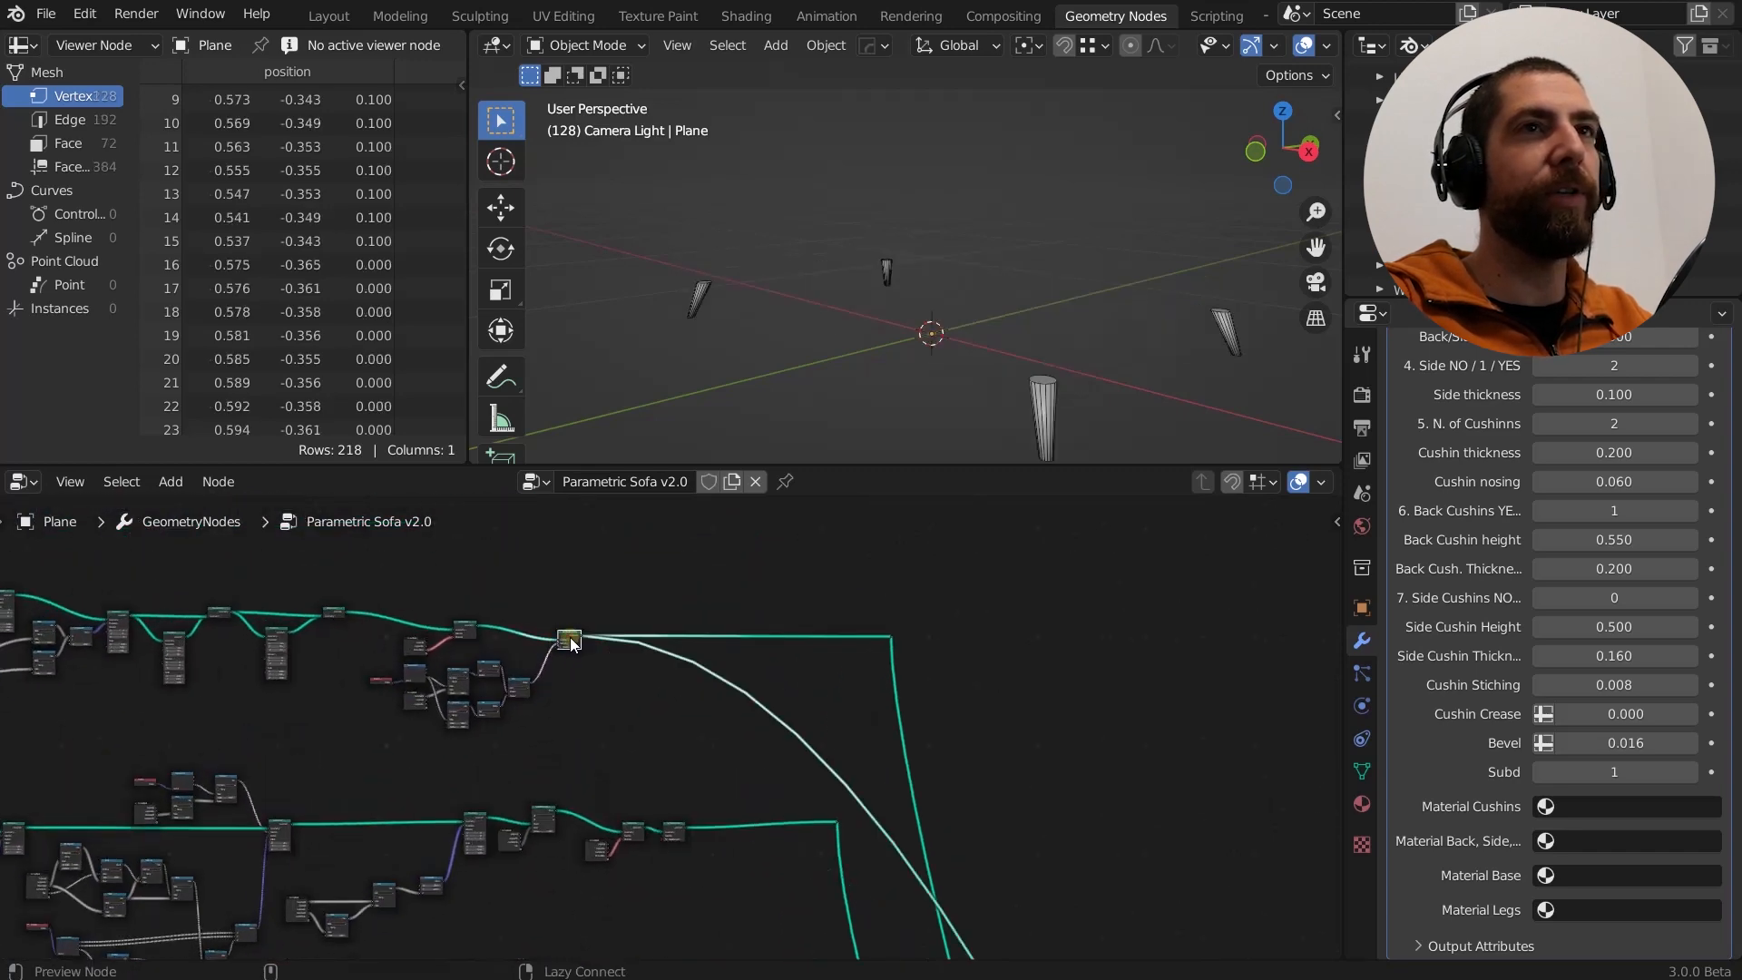
pyautogui.keyDown('ctrl'); pyautogui.keyDown('shift'); pyautogui.click(677, 833); pyautogui.keyUp('shift'); pyautogui.keyUp('ctrl')
# Follow the branch outputs to the Join Geometry node where they merge, and select that node.
pyautogui.scroll(-3, 677, 646)
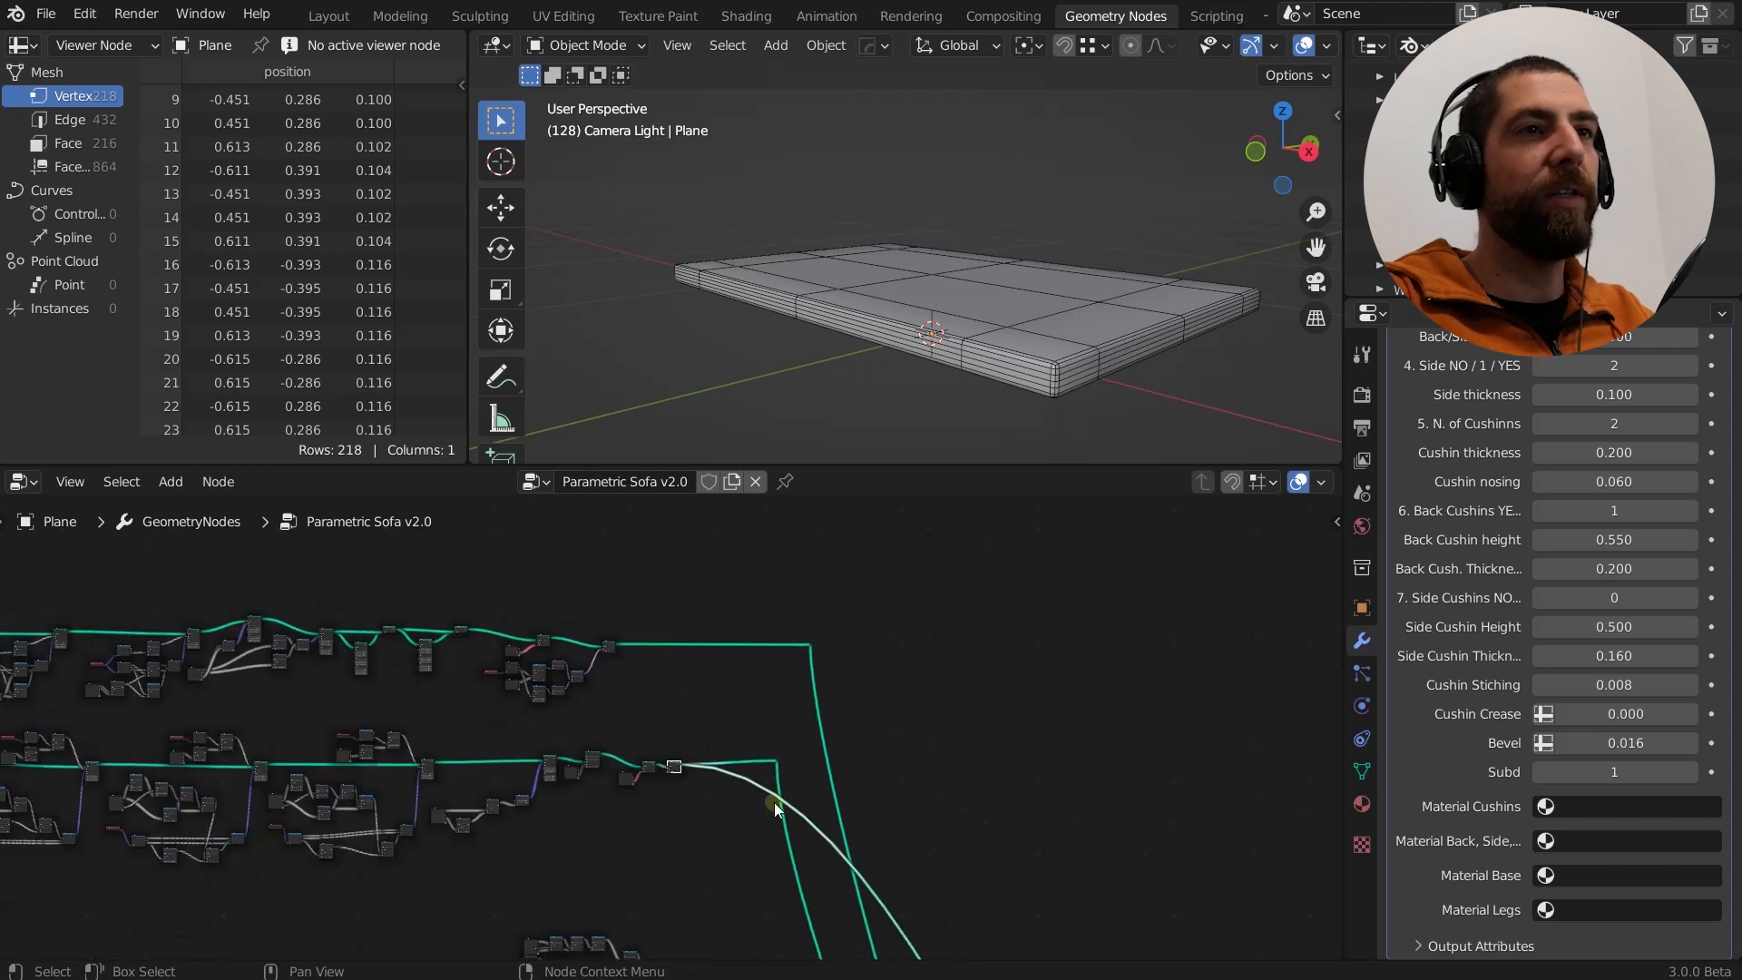
pyautogui.moveTo(776, 807); pyautogui.dragTo(649, 548, button='middle')
pyautogui.moveTo(762, 811); pyautogui.dragTo(667, 526, button='middle')
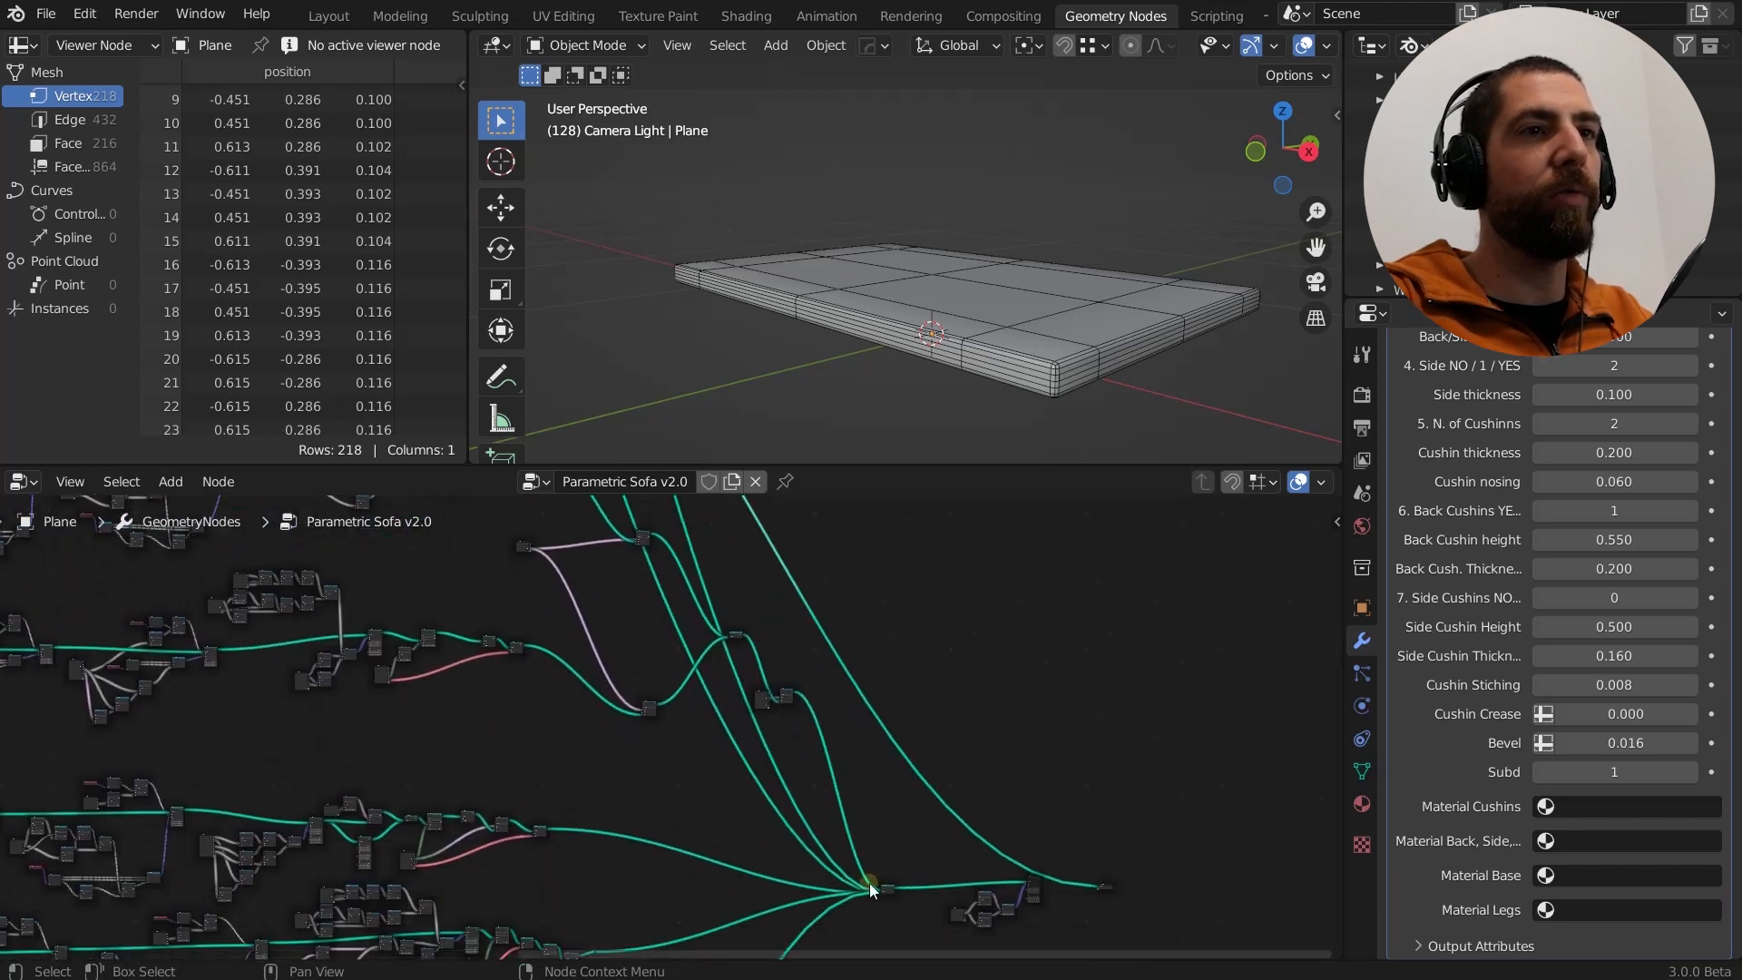
pyautogui.scroll(8, 873, 885)
pyautogui.scroll(6, 885, 884)
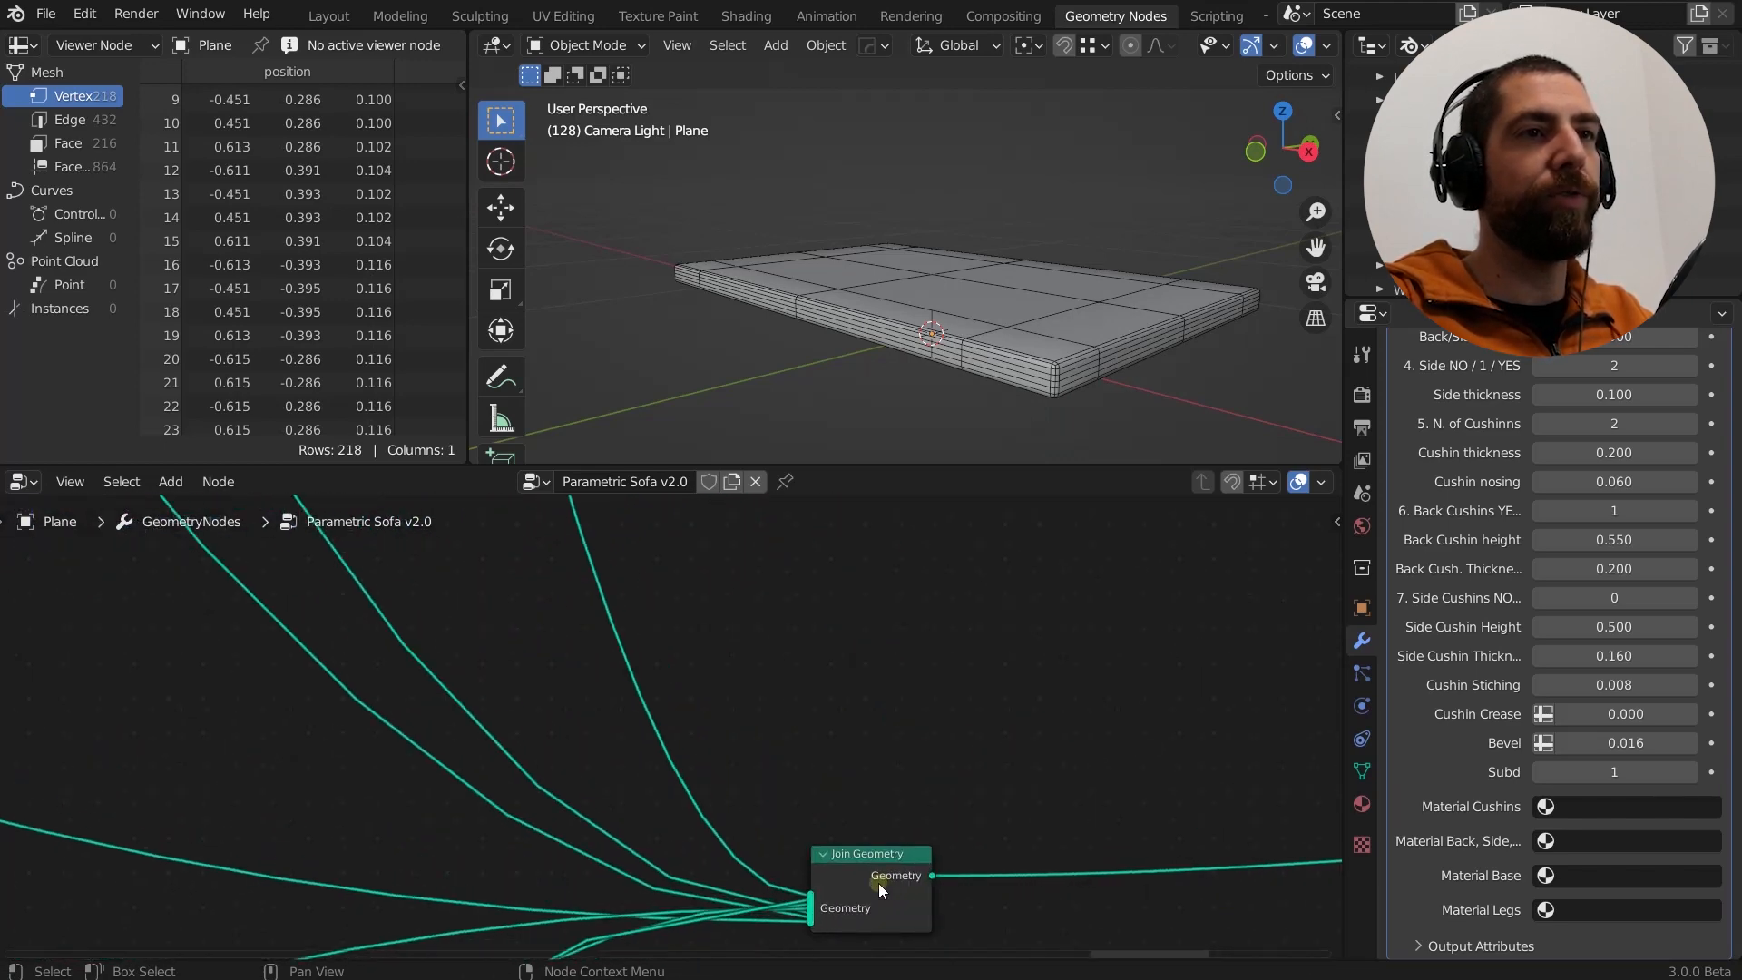
pyautogui.moveTo(879, 884); pyautogui.dragTo(869, 733, button='middle')
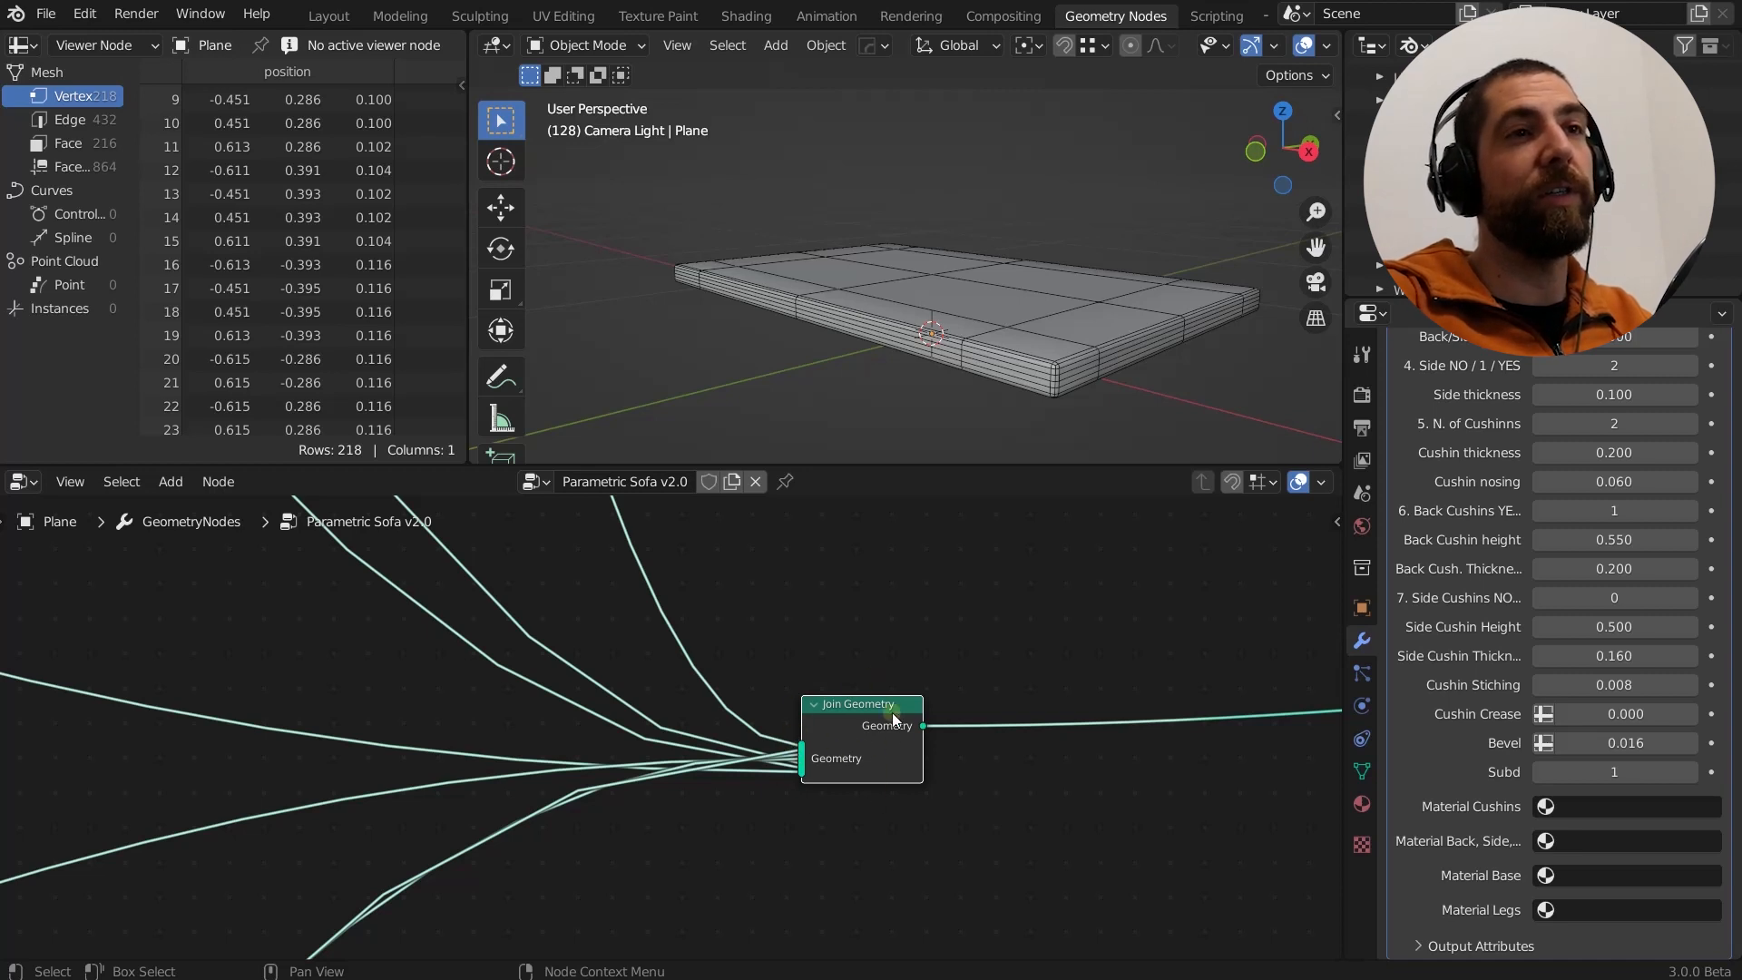
# Preview the last node after Join Geometry and zoom out to view the complete sofa.
pyautogui.scroll(-7, 840, 726)
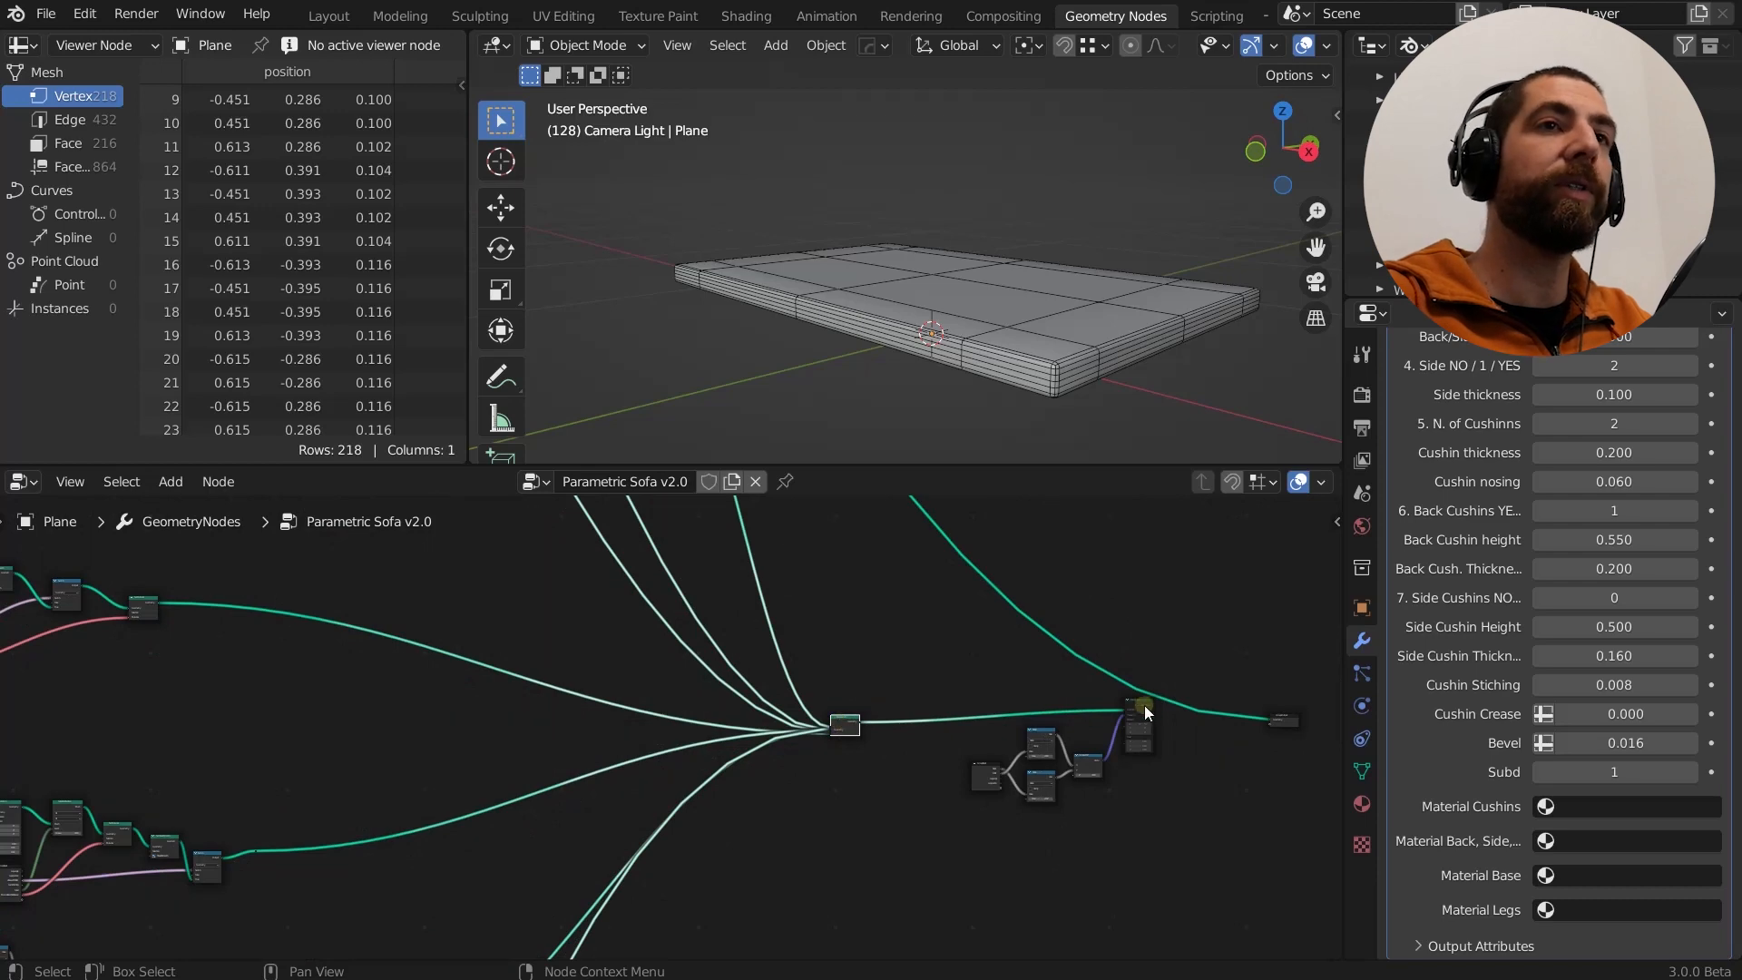
pyautogui.keyDown('ctrl'); pyautogui.keyDown('shift'); pyautogui.click(1146, 713); pyautogui.keyUp('shift'); pyautogui.keyUp('ctrl')
pyautogui.moveTo(950, 358); pyautogui.dragTo(1056, 375, button='middle')
pyautogui.scroll(-2, 1055, 376)
pyautogui.scroll(-5, 1055, 376)
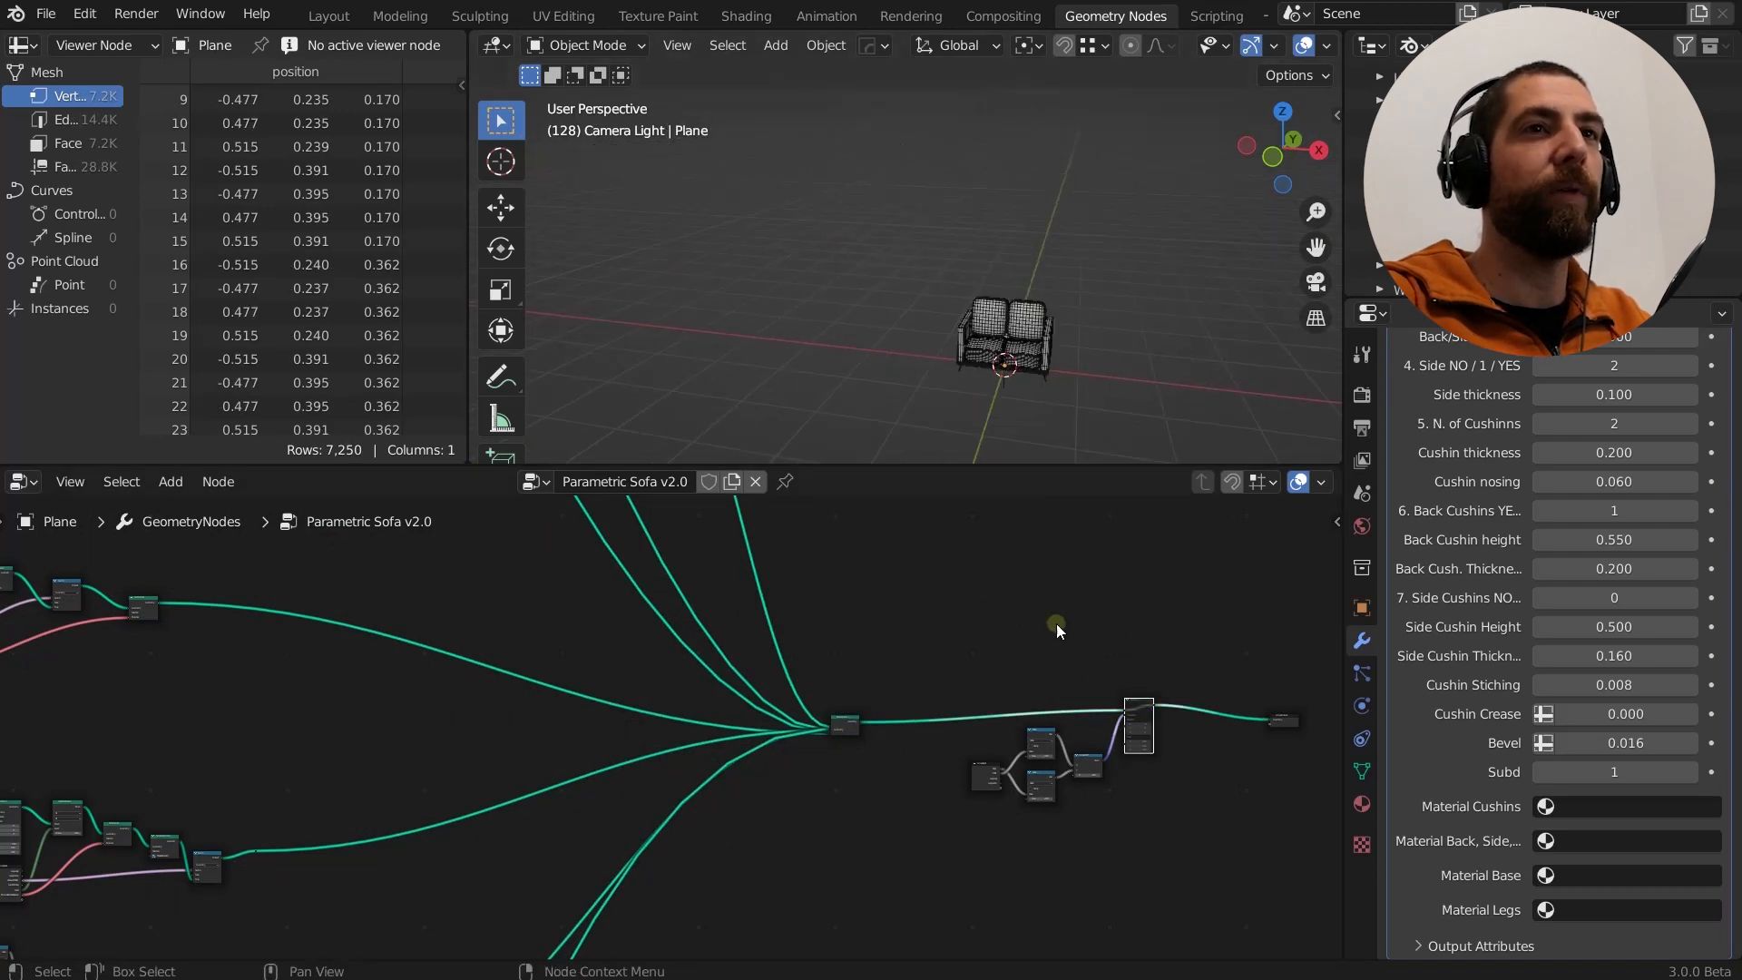
# Locate the start of the BACK 1 node branch and examine the sofa's backrest from behind.
pyautogui.scroll(-4, 1070, 736)
pyautogui.moveTo(984, 663); pyautogui.dragTo(1142, 793, button='middle')
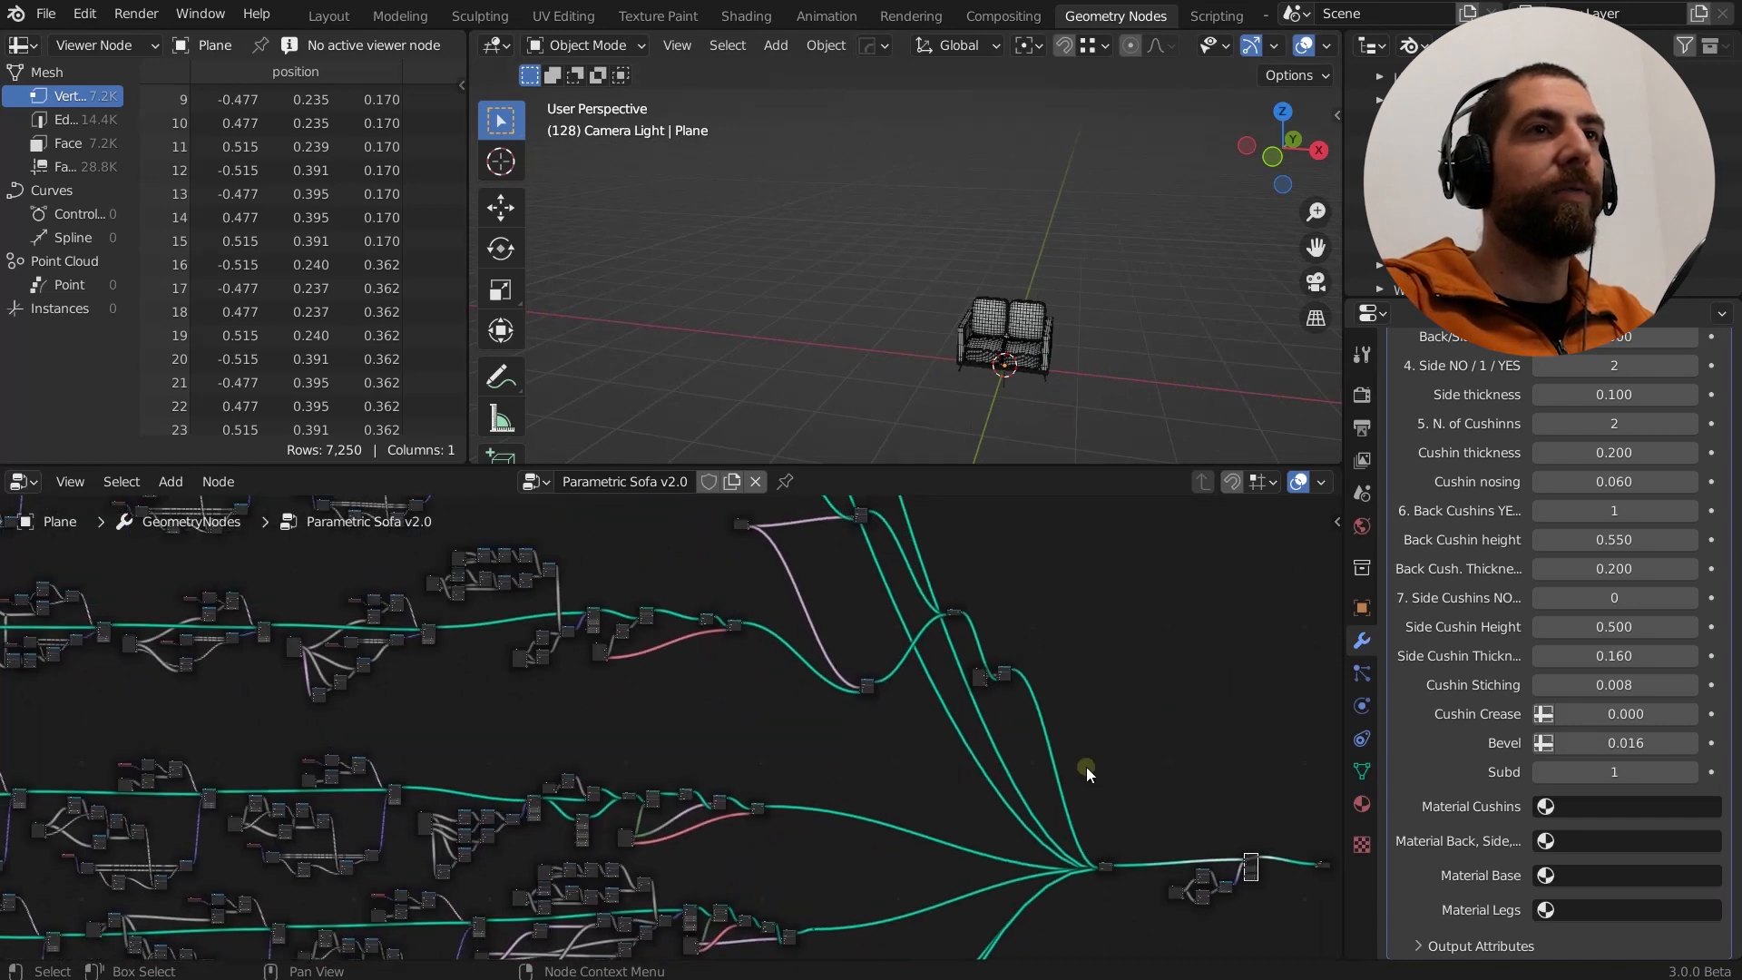
pyautogui.moveTo(717, 758); pyautogui.dragTo(1123, 882, button='middle')
pyautogui.moveTo(585, 712); pyautogui.dragTo(914, 760, button='middle')
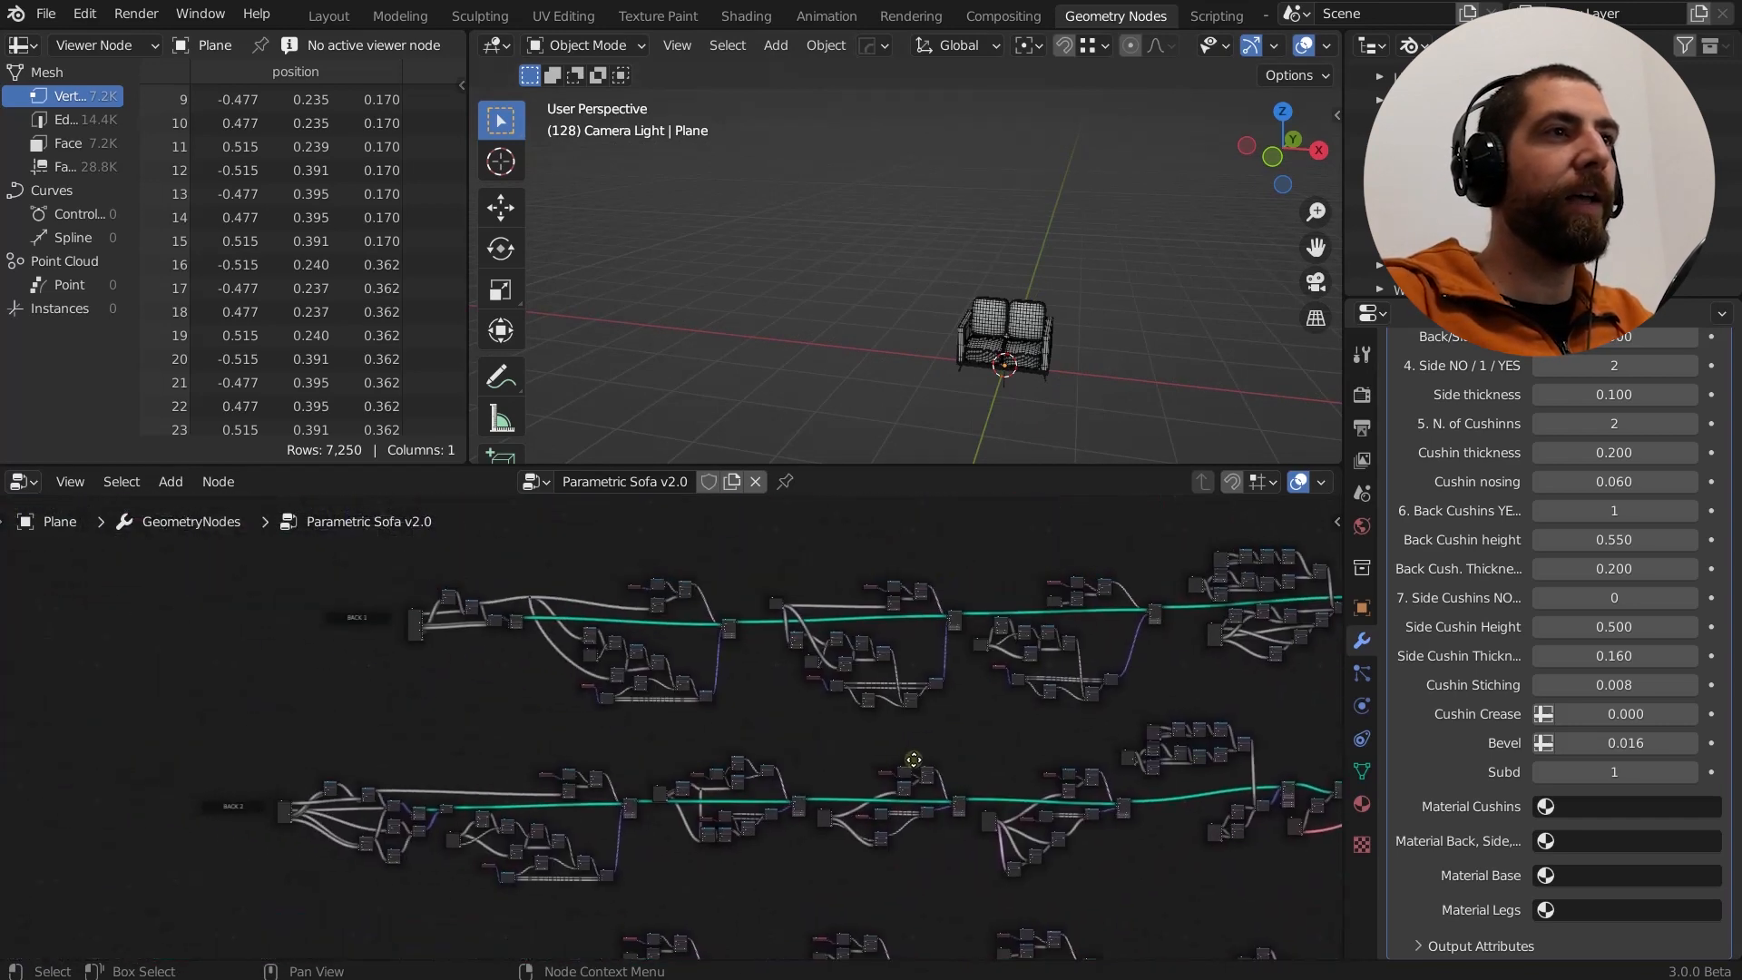
pyautogui.scroll(4, 377, 714)
pyautogui.moveTo(382, 748); pyautogui.dragTo(533, 968, button='middle')
pyautogui.moveTo(525, 808); pyautogui.dragTo(487, 581, button='middle')
pyautogui.scroll(5, 318, 899)
pyautogui.scroll(2, 455, 907)
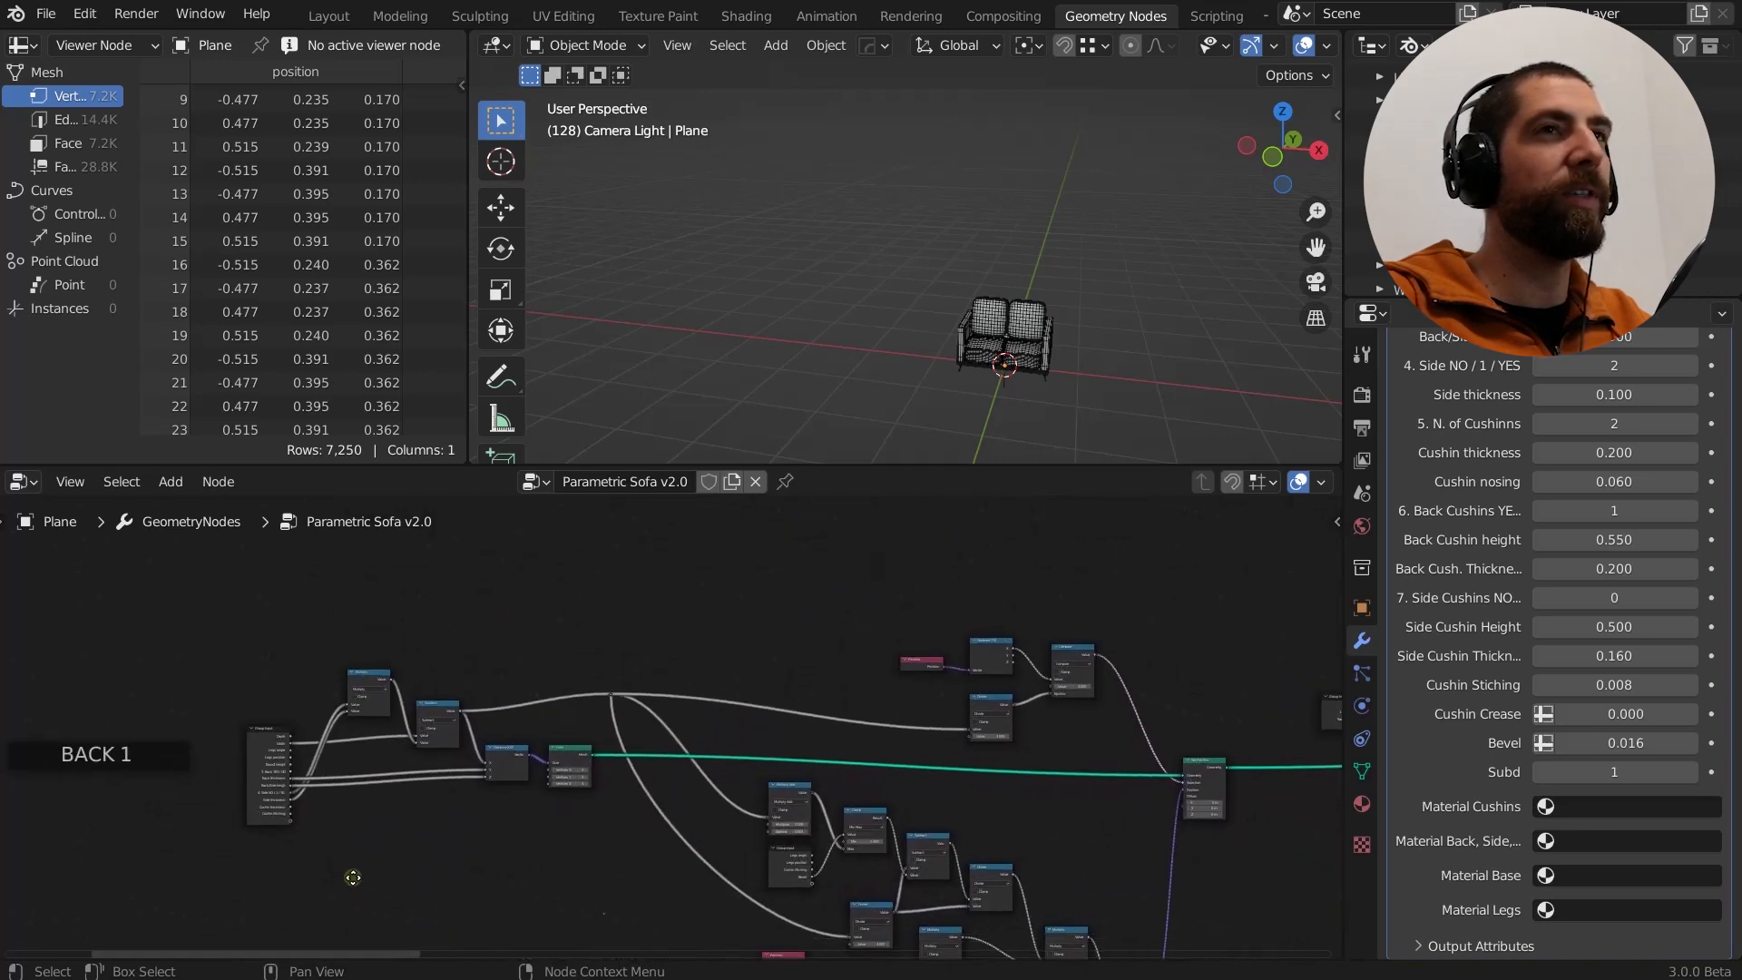
pyautogui.scroll(3, 1053, 339)
pyautogui.moveTo(1053, 338); pyautogui.dragTo(1101, 308, button='middle')
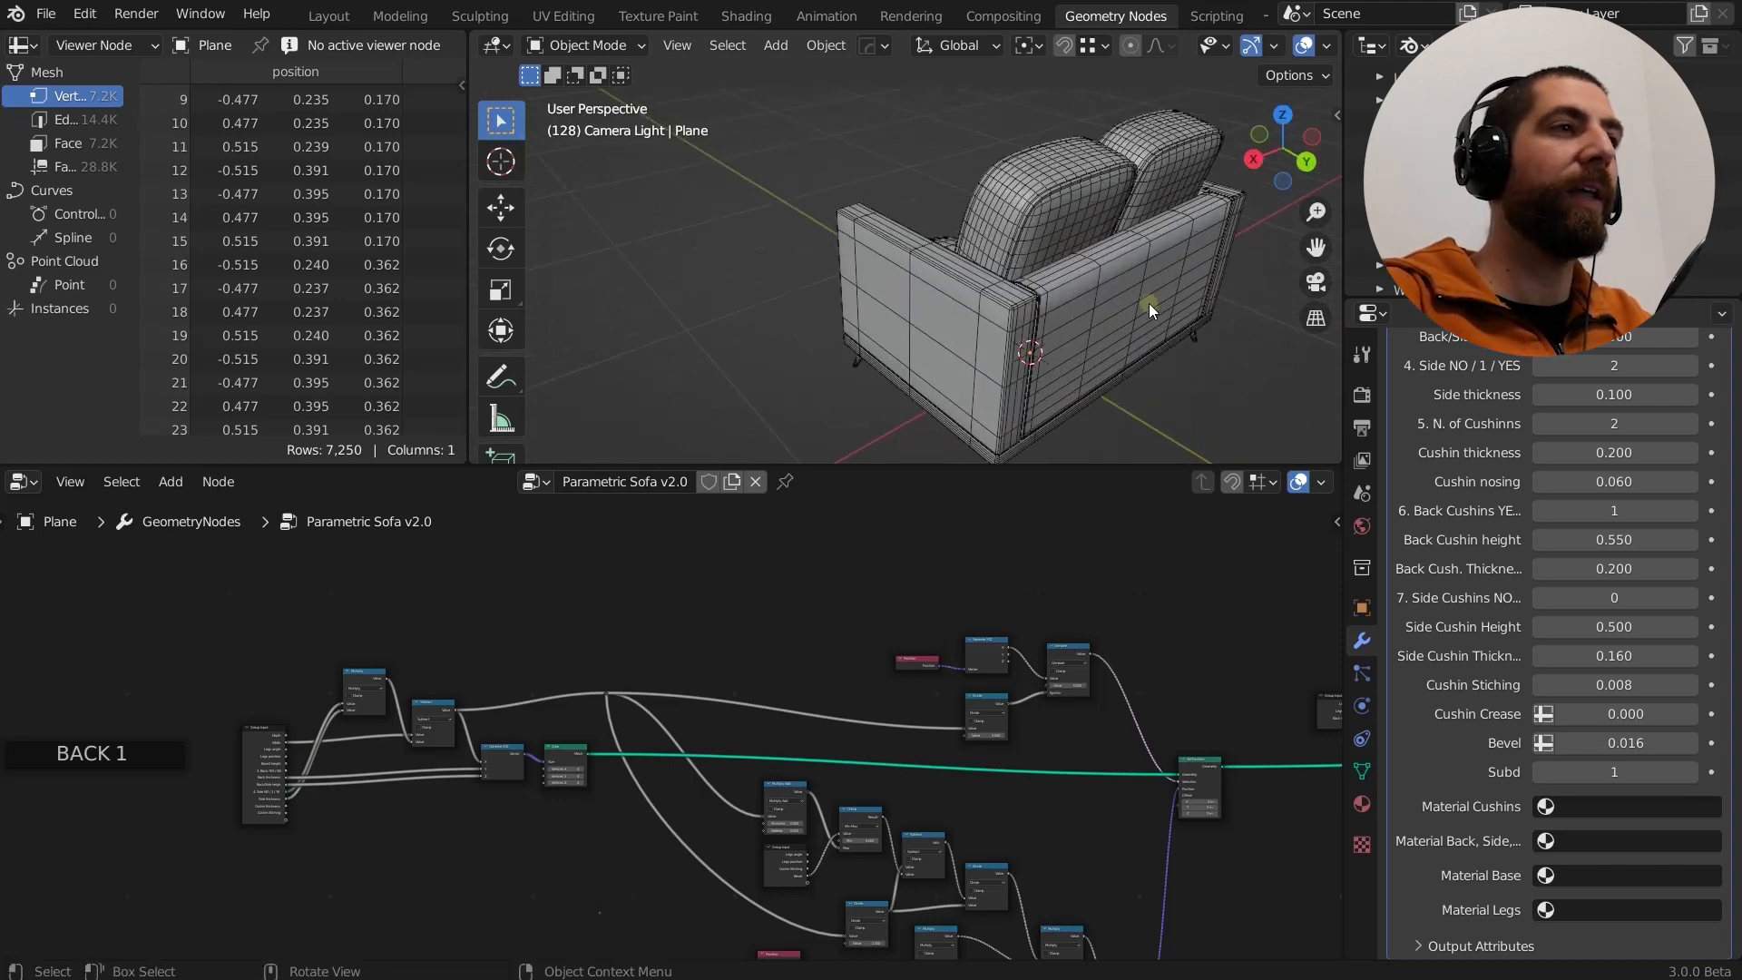
# Compare the BACK 1 and BACK 2 node branches, and examine the selected sofa's backrest and cushions from the side.
pyautogui.scroll(-1, 468, 590)
pyautogui.scroll(-6, 468, 590)
pyautogui.moveTo(569, 598); pyautogui.dragTo(492, 594, button='middle')
pyautogui.scroll(-3, 492, 593)
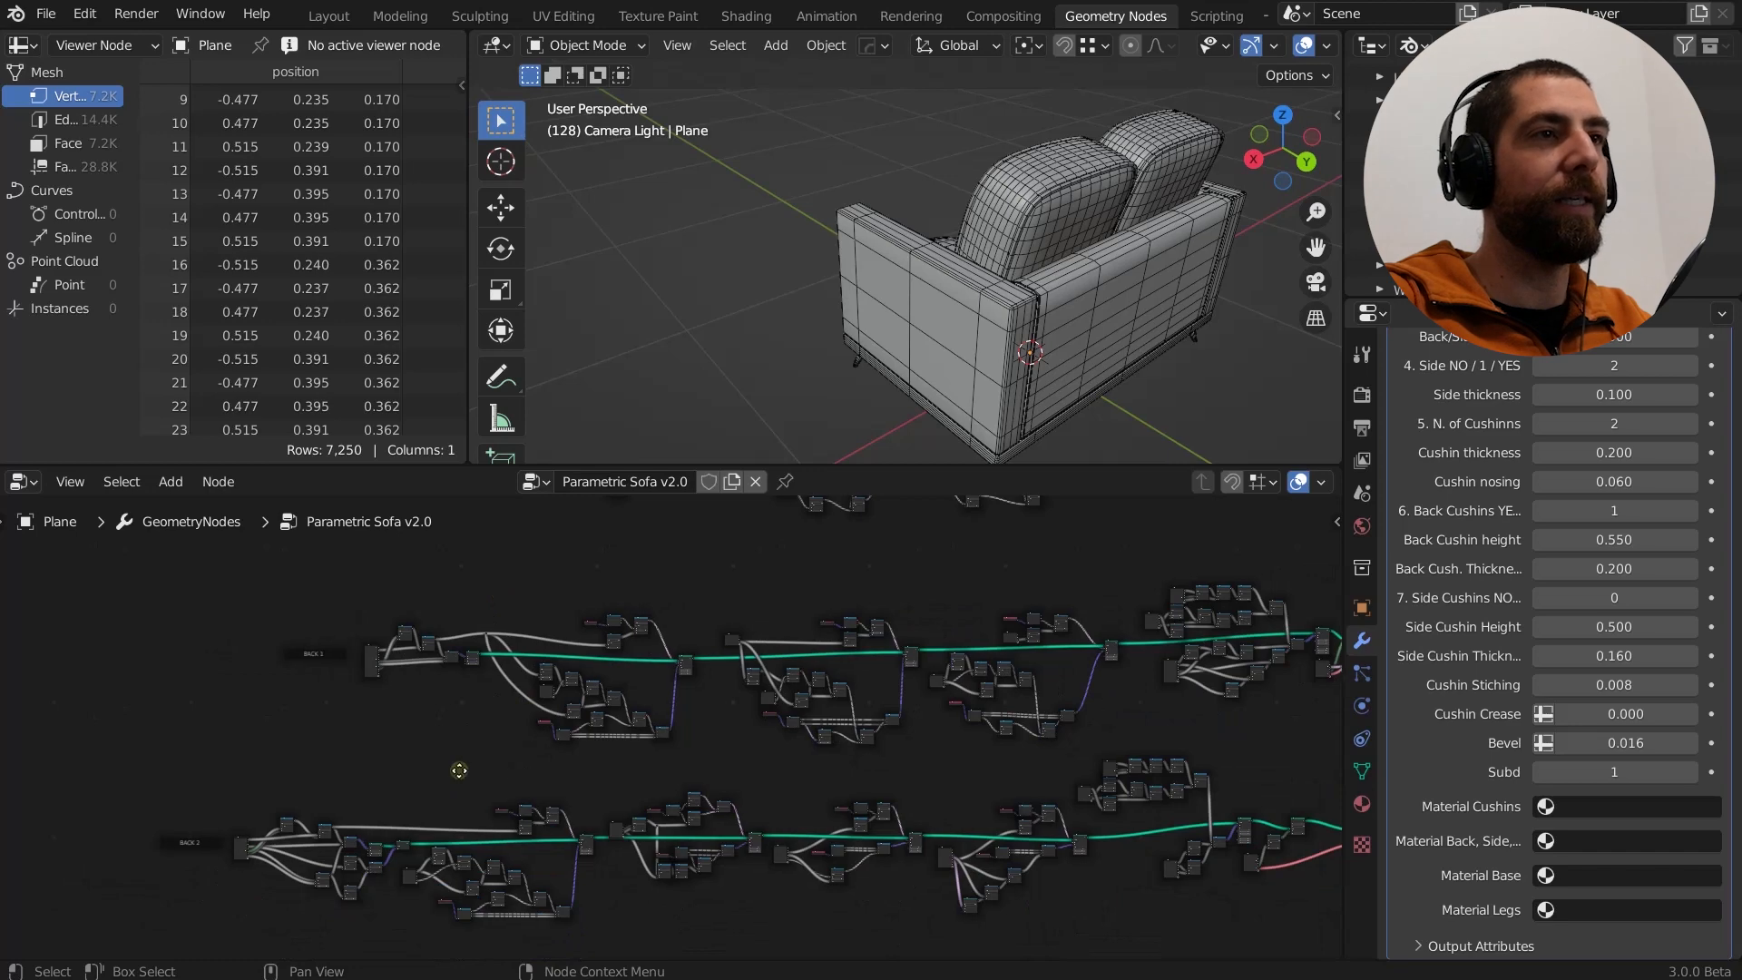
pyautogui.moveTo(461, 770); pyautogui.dragTo(406, 787, button='middle')
pyautogui.scroll(1, 408, 764)
pyautogui.scroll(1, 350, 685)
pyautogui.moveTo(292, 782); pyautogui.dragTo(334, 755, button='middle')
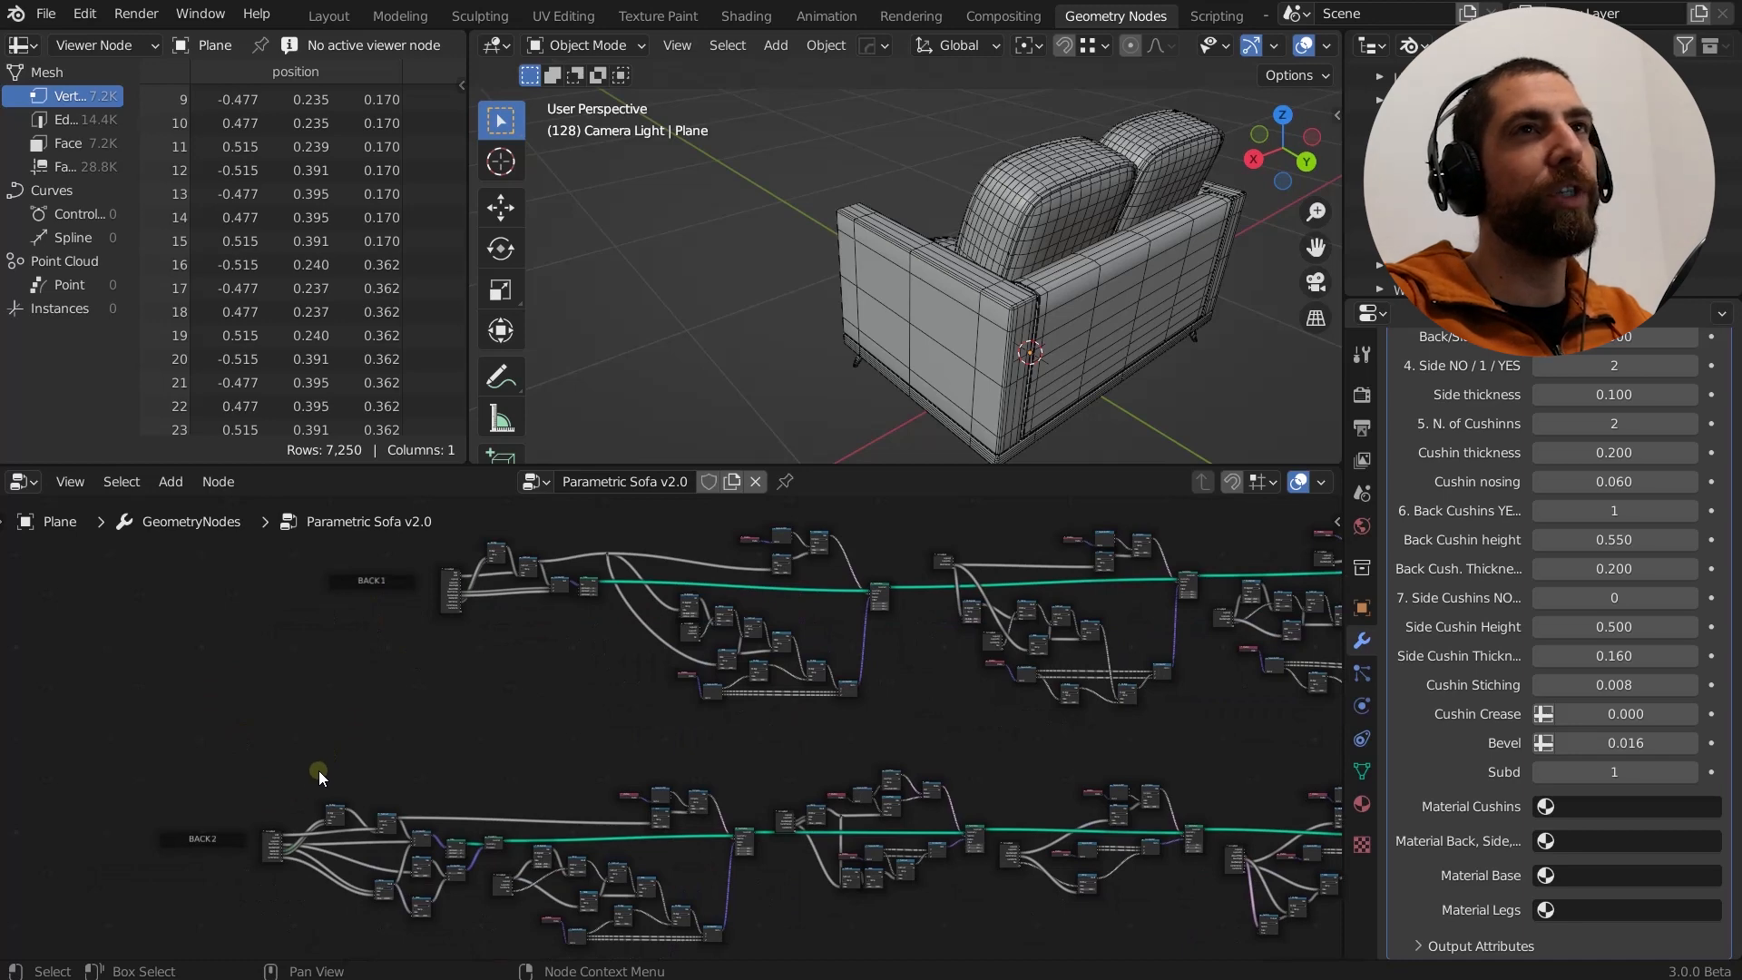
pyautogui.moveTo(1071, 308); pyautogui.dragTo(1133, 283, button='middle')
pyautogui.click(1090, 269)
pyautogui.moveTo(1075, 224); pyautogui.dragTo(1001, 160, button='middle')
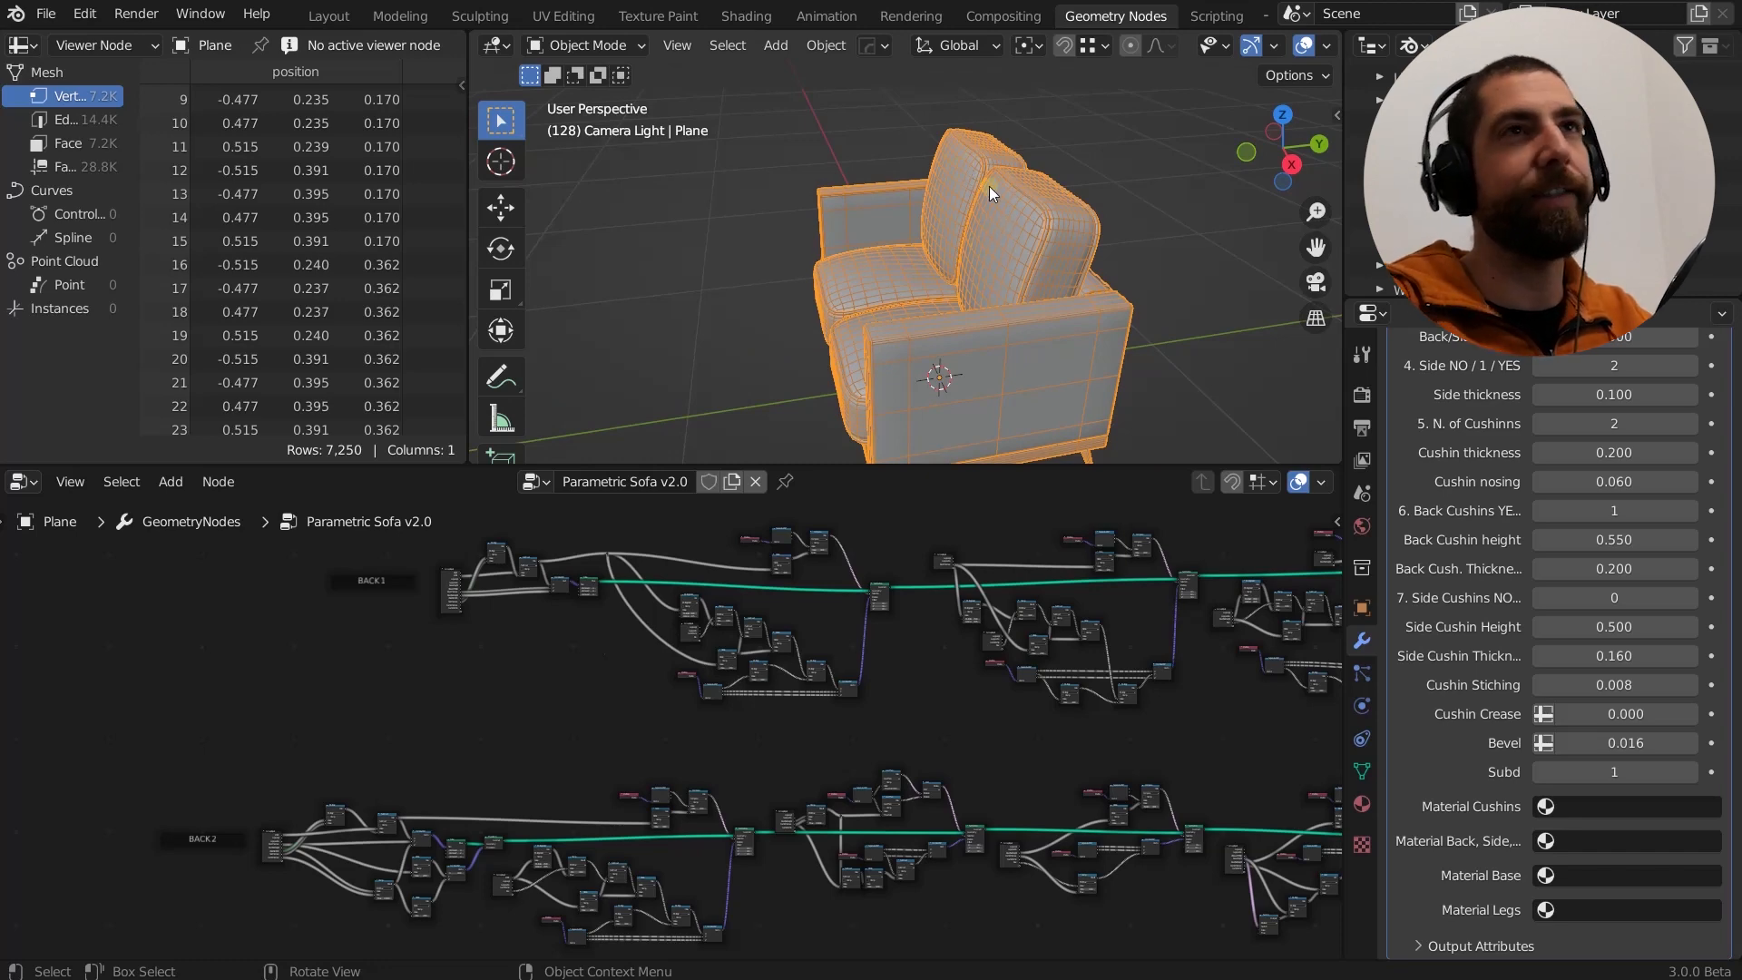
# Follow the BACK 2 branch to its last node before the switch and preview the sloped backrest.
pyautogui.moveTo(571, 699); pyautogui.dragTo(399, 708, button='middle')
pyautogui.scroll(-3, 504, 695)
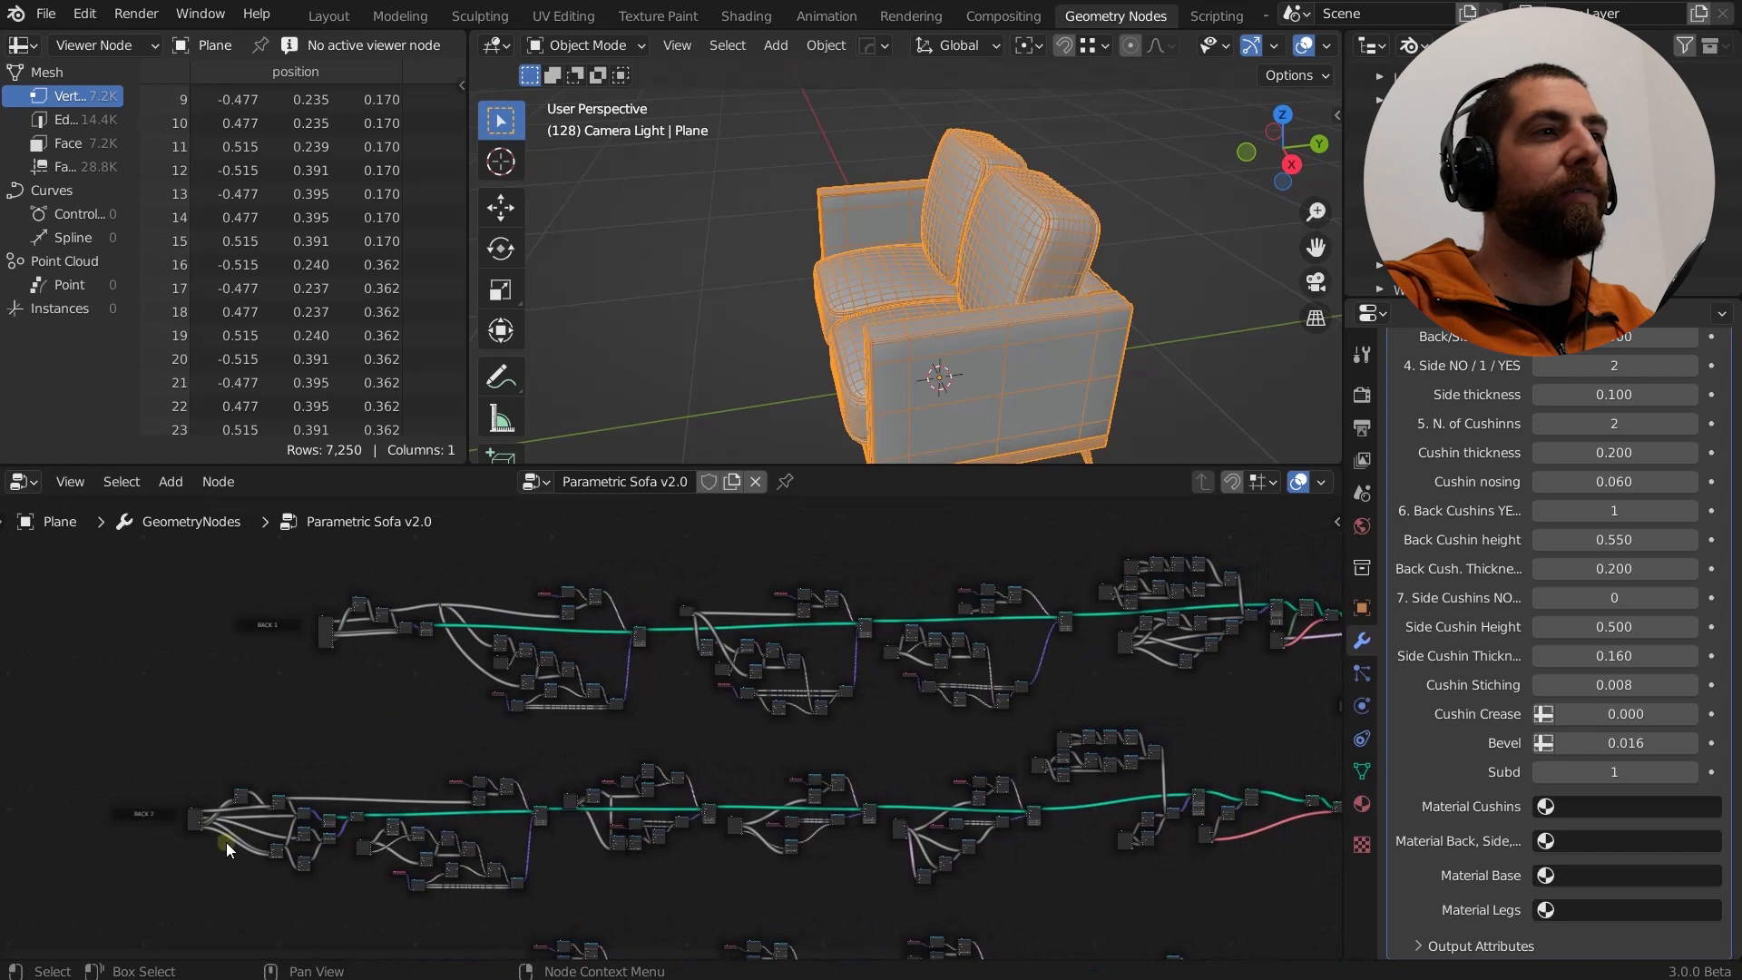
pyautogui.moveTo(227, 848); pyautogui.dragTo(178, 846, button='middle')
pyautogui.scroll(3, 142, 814)
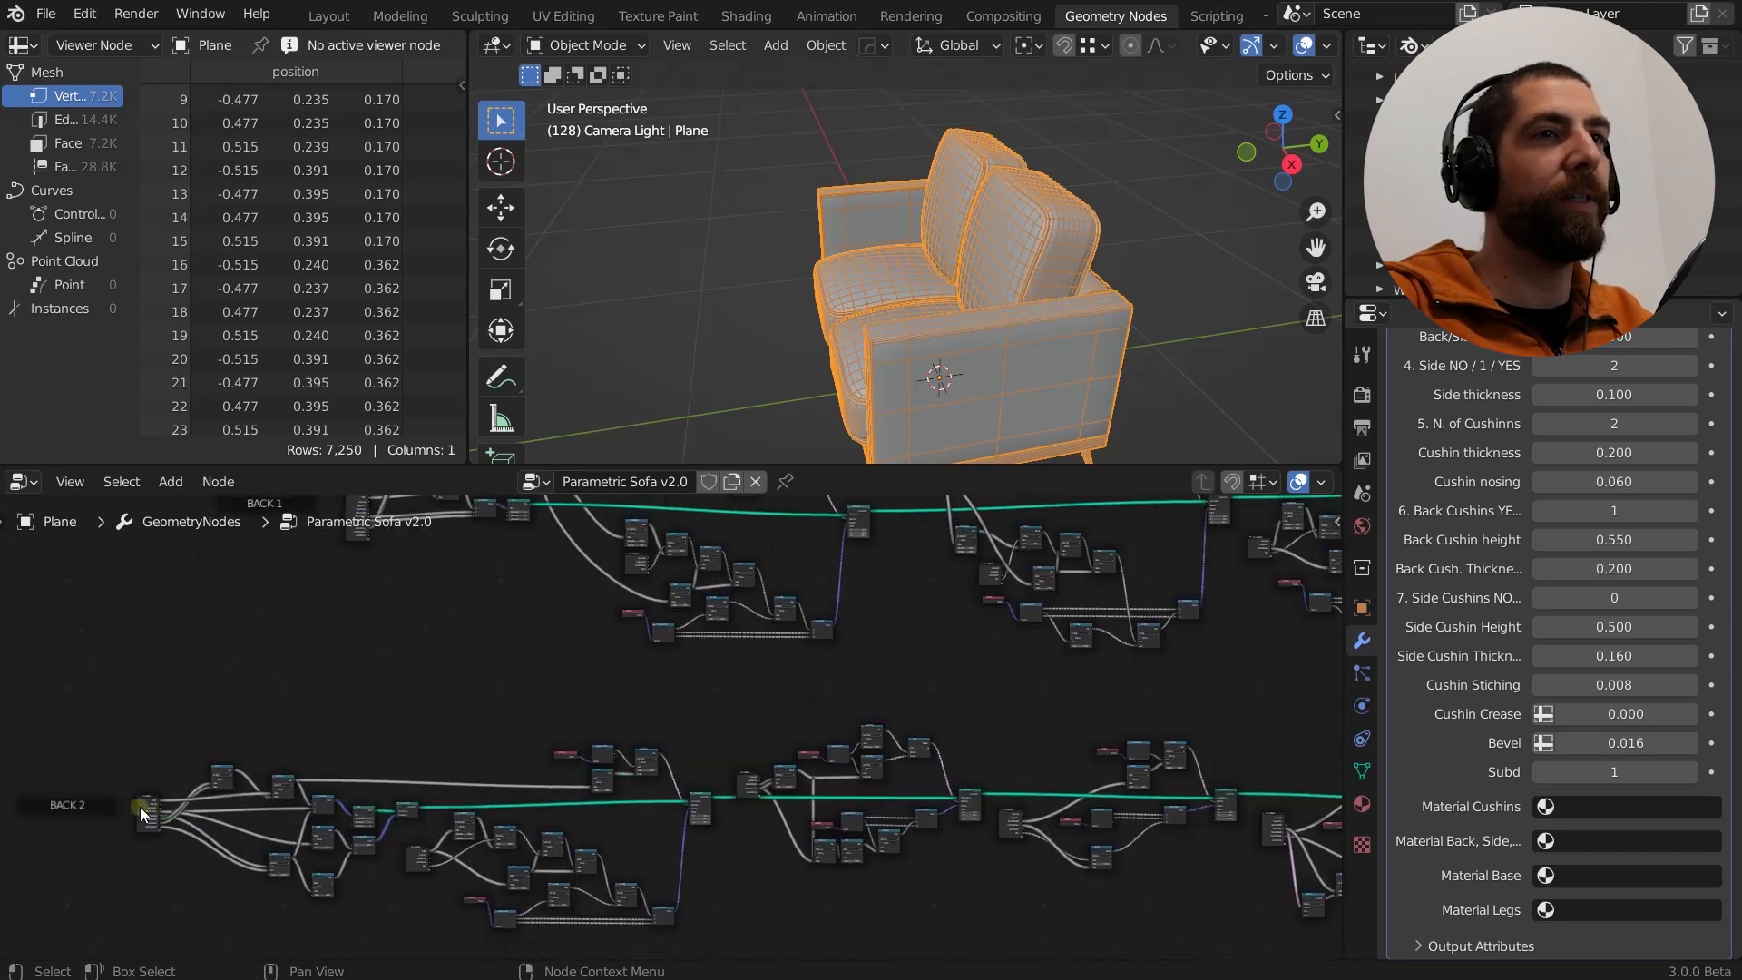
pyautogui.scroll(-5, 141, 808)
pyautogui.moveTo(1240, 725); pyautogui.dragTo(695, 744, button='middle')
pyautogui.scroll(6, 809, 775)
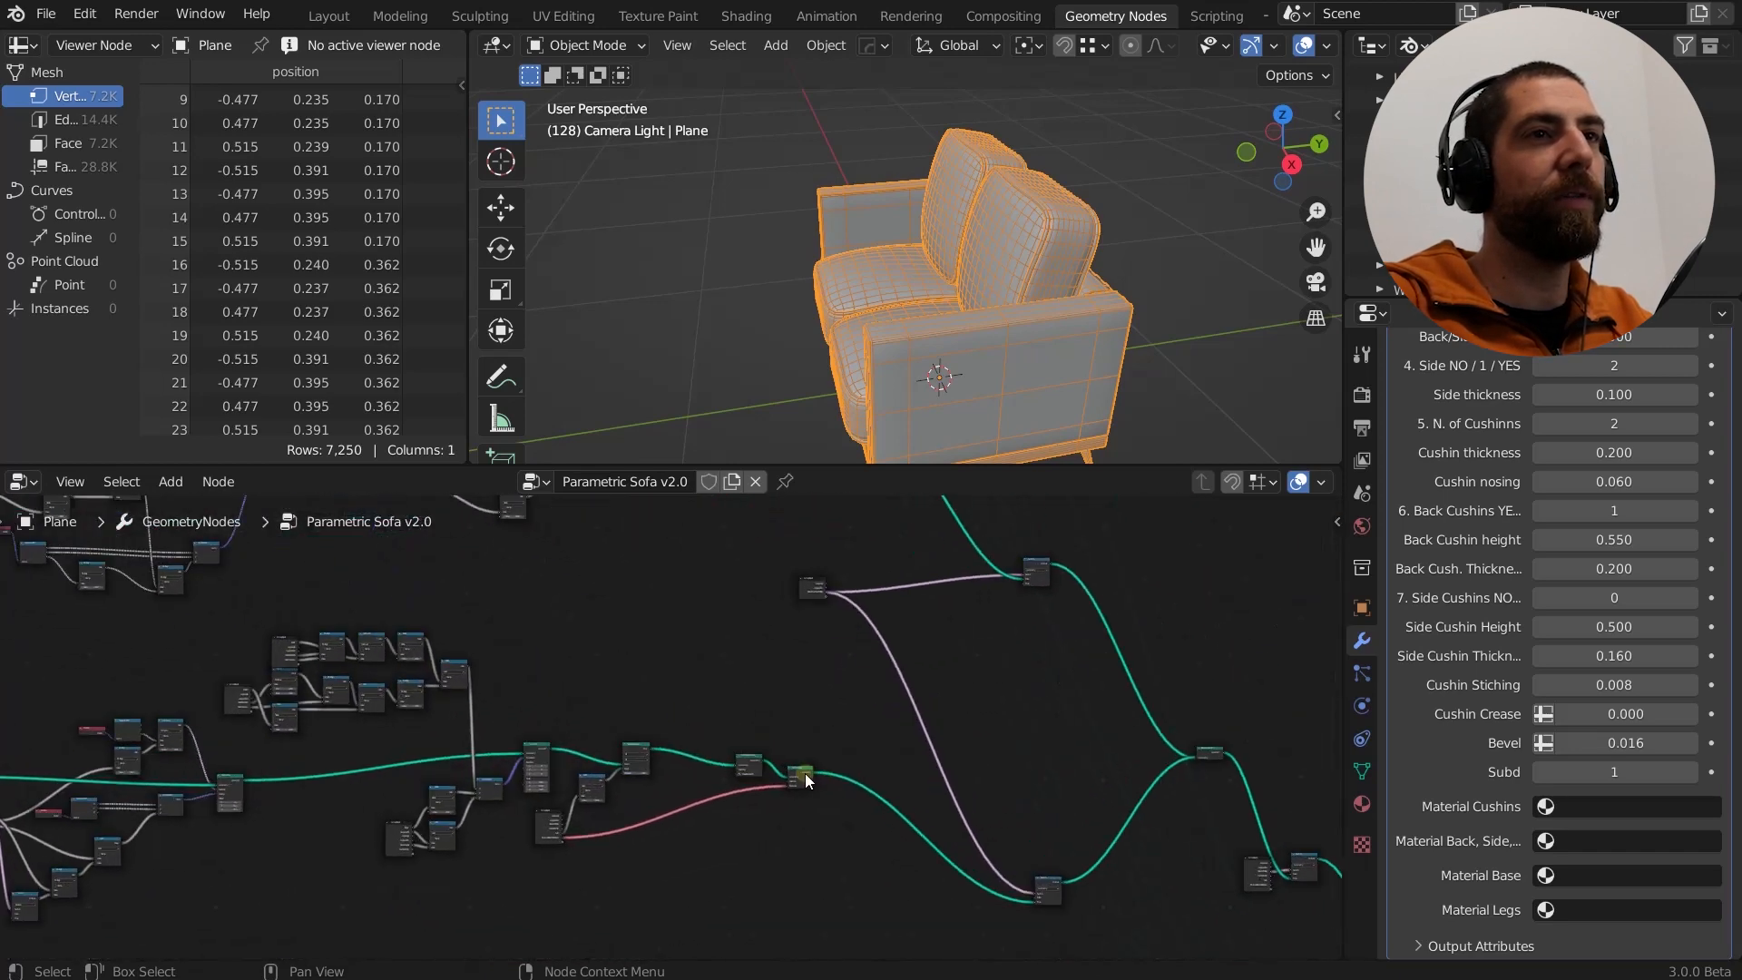
pyautogui.keyDown('ctrl'); pyautogui.keyDown('shift'); pyautogui.click(805, 778); pyautogui.keyUp('shift'); pyautogui.keyUp('ctrl')
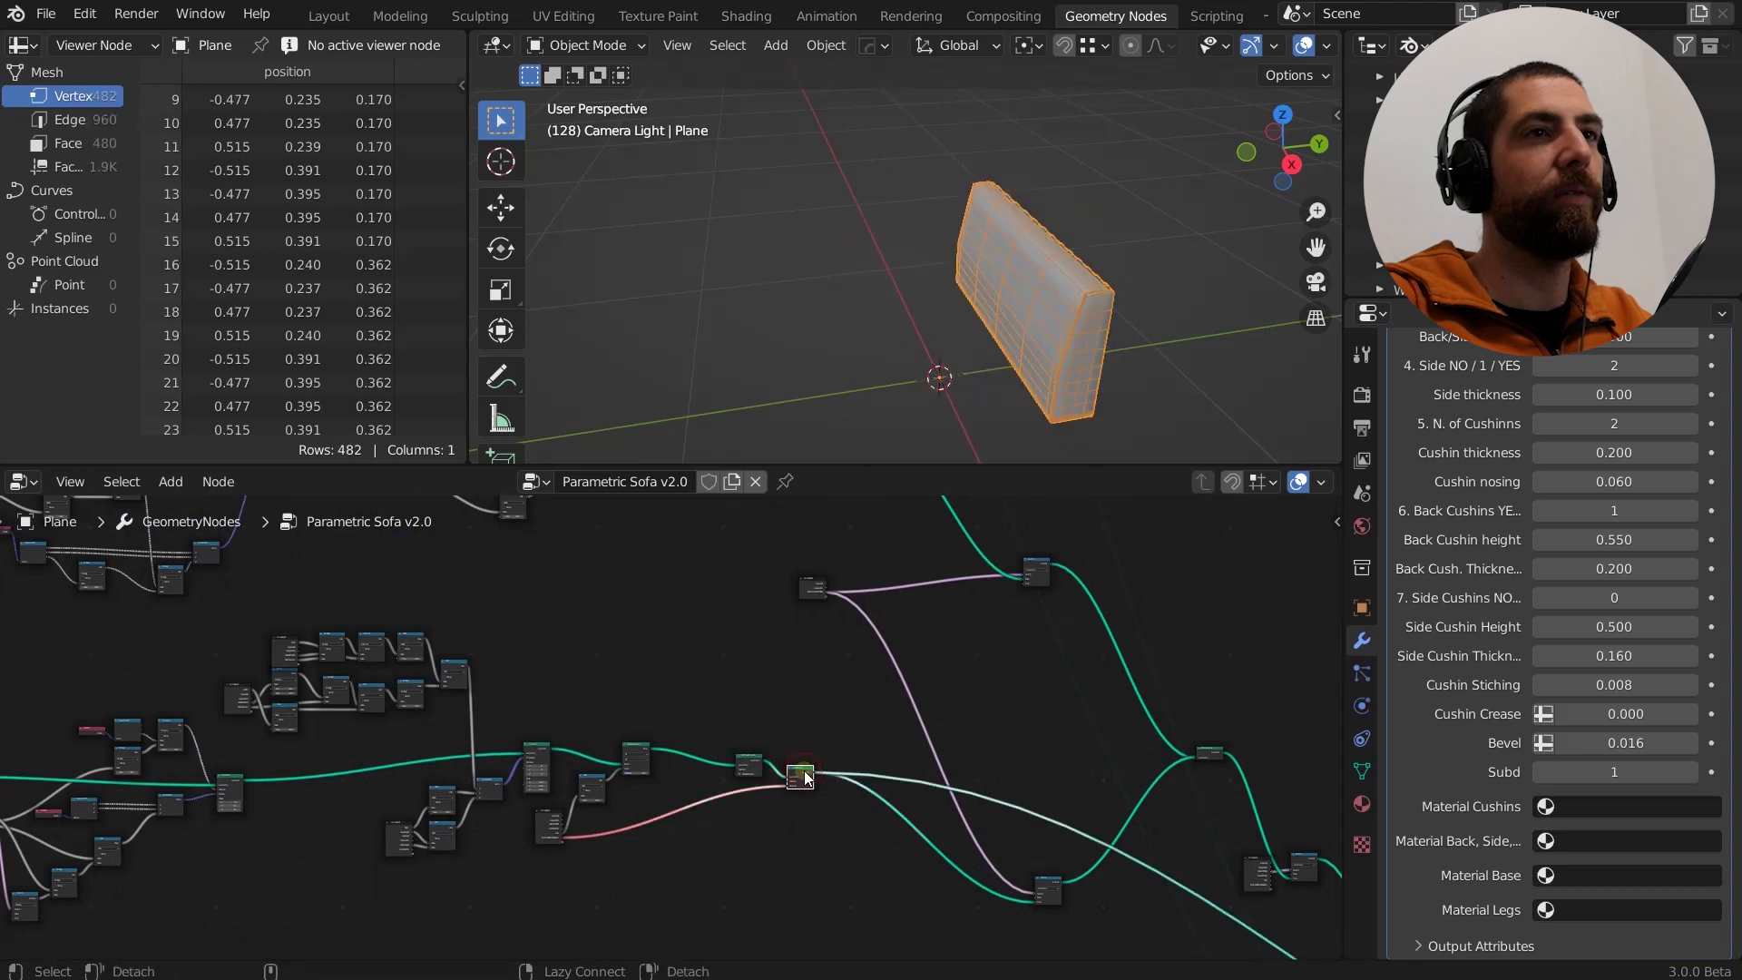
# Preview the end node of the BACK 1 branch and view the straight backrest from the front.
pyautogui.scroll(-2, 805, 771)
pyautogui.moveTo(805, 771); pyautogui.dragTo(811, 859, button='middle')
pyautogui.scroll(1, 667, 633)
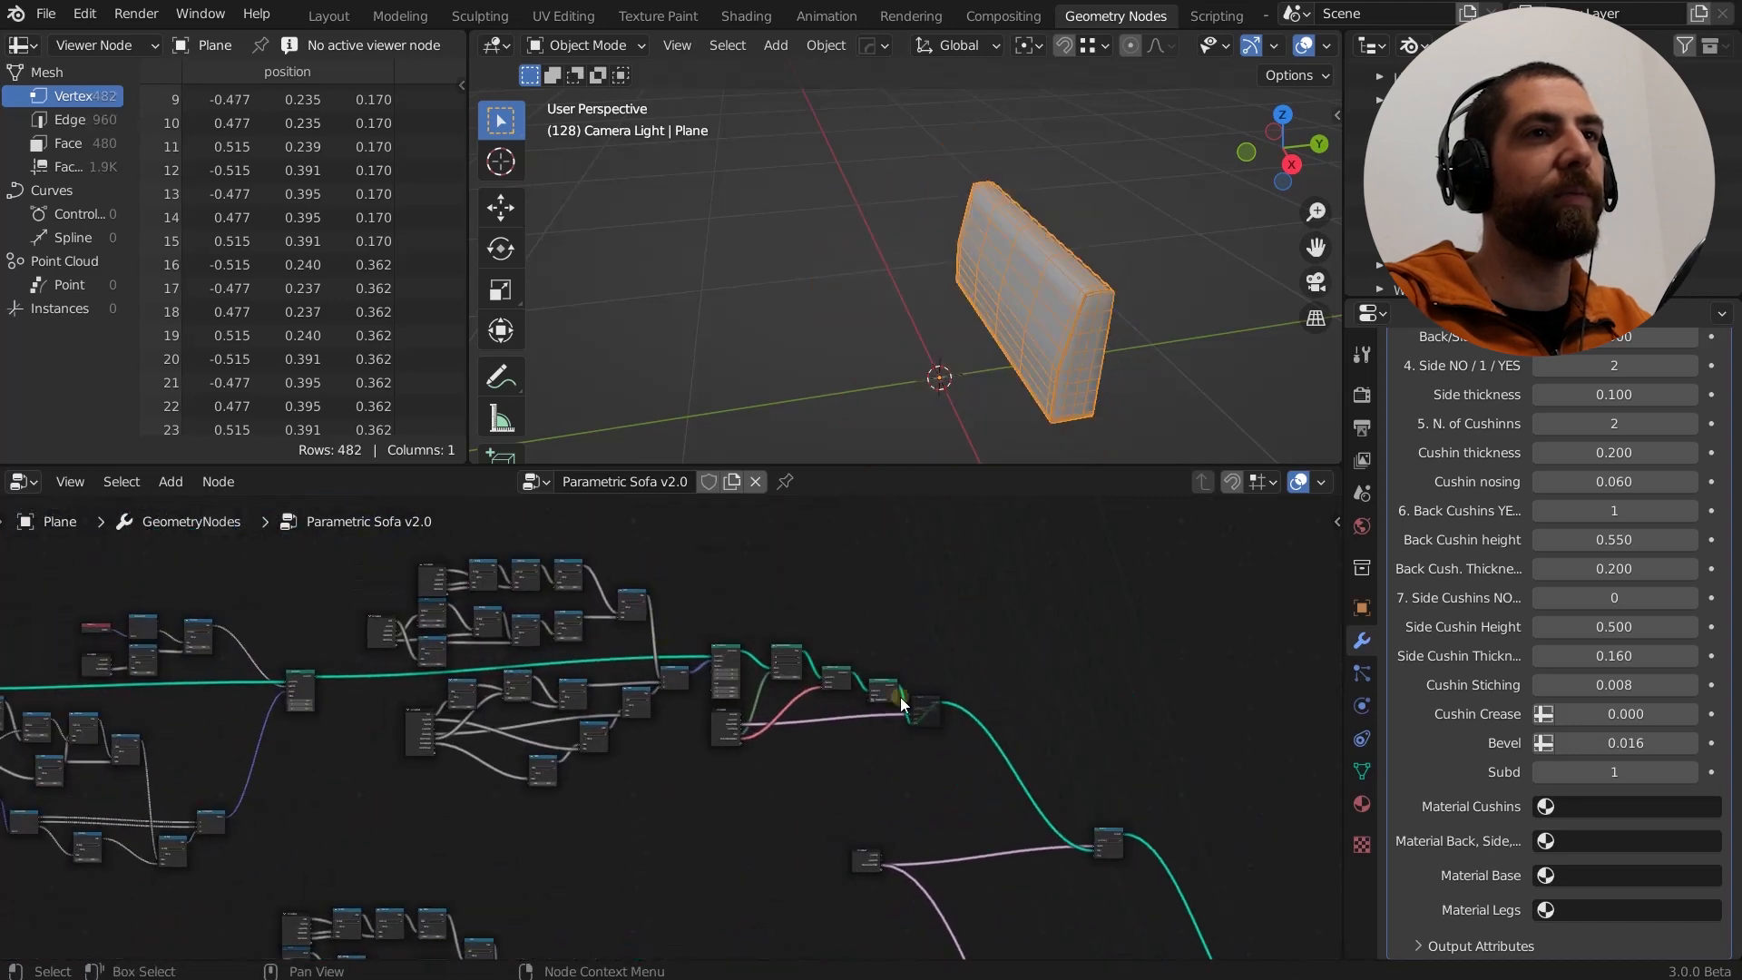
pyautogui.keyDown('ctrl'); pyautogui.keyDown('shift'); pyautogui.click(929, 701); pyautogui.keyUp('shift'); pyautogui.keyUp('ctrl')
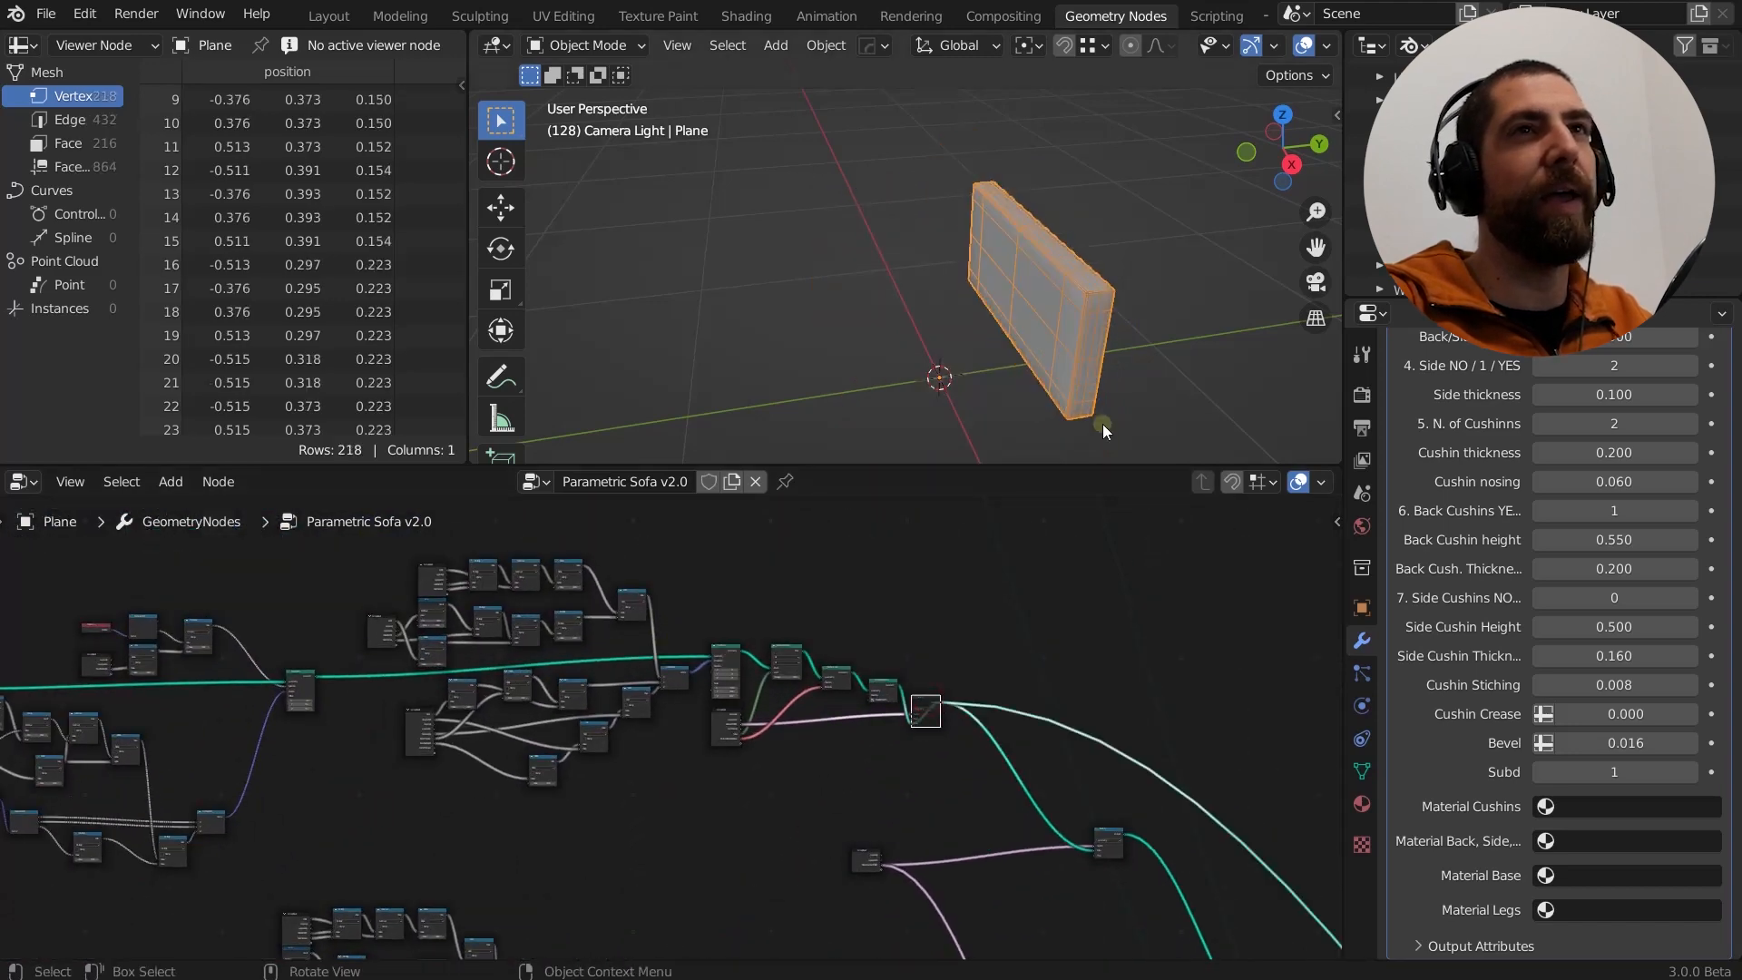
pyautogui.moveTo(1102, 423); pyautogui.dragTo(1138, 318, button='middle')
pyautogui.scroll(-6, 1138, 317)
pyautogui.scroll(-9, 927, 610)
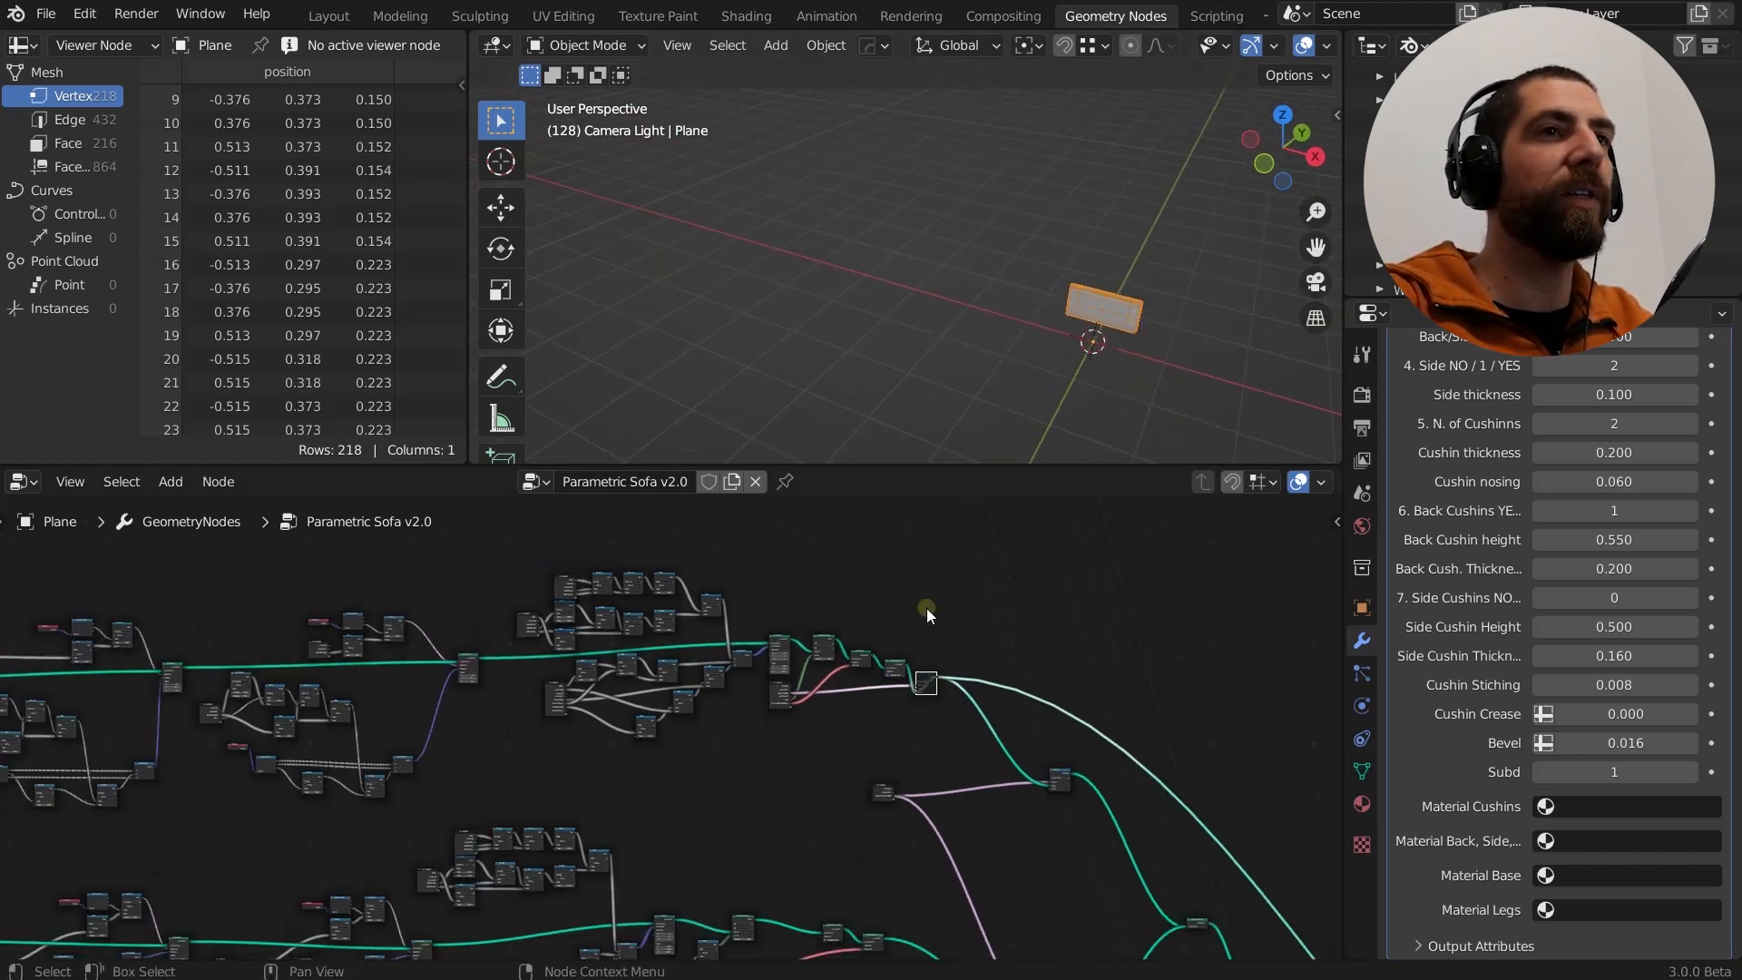
# Locate the start of the BACK 1 branch and examine how the Group Input values feed the Cube's size.
pyautogui.moveTo(817, 638); pyautogui.dragTo(1160, 636, button='middle')
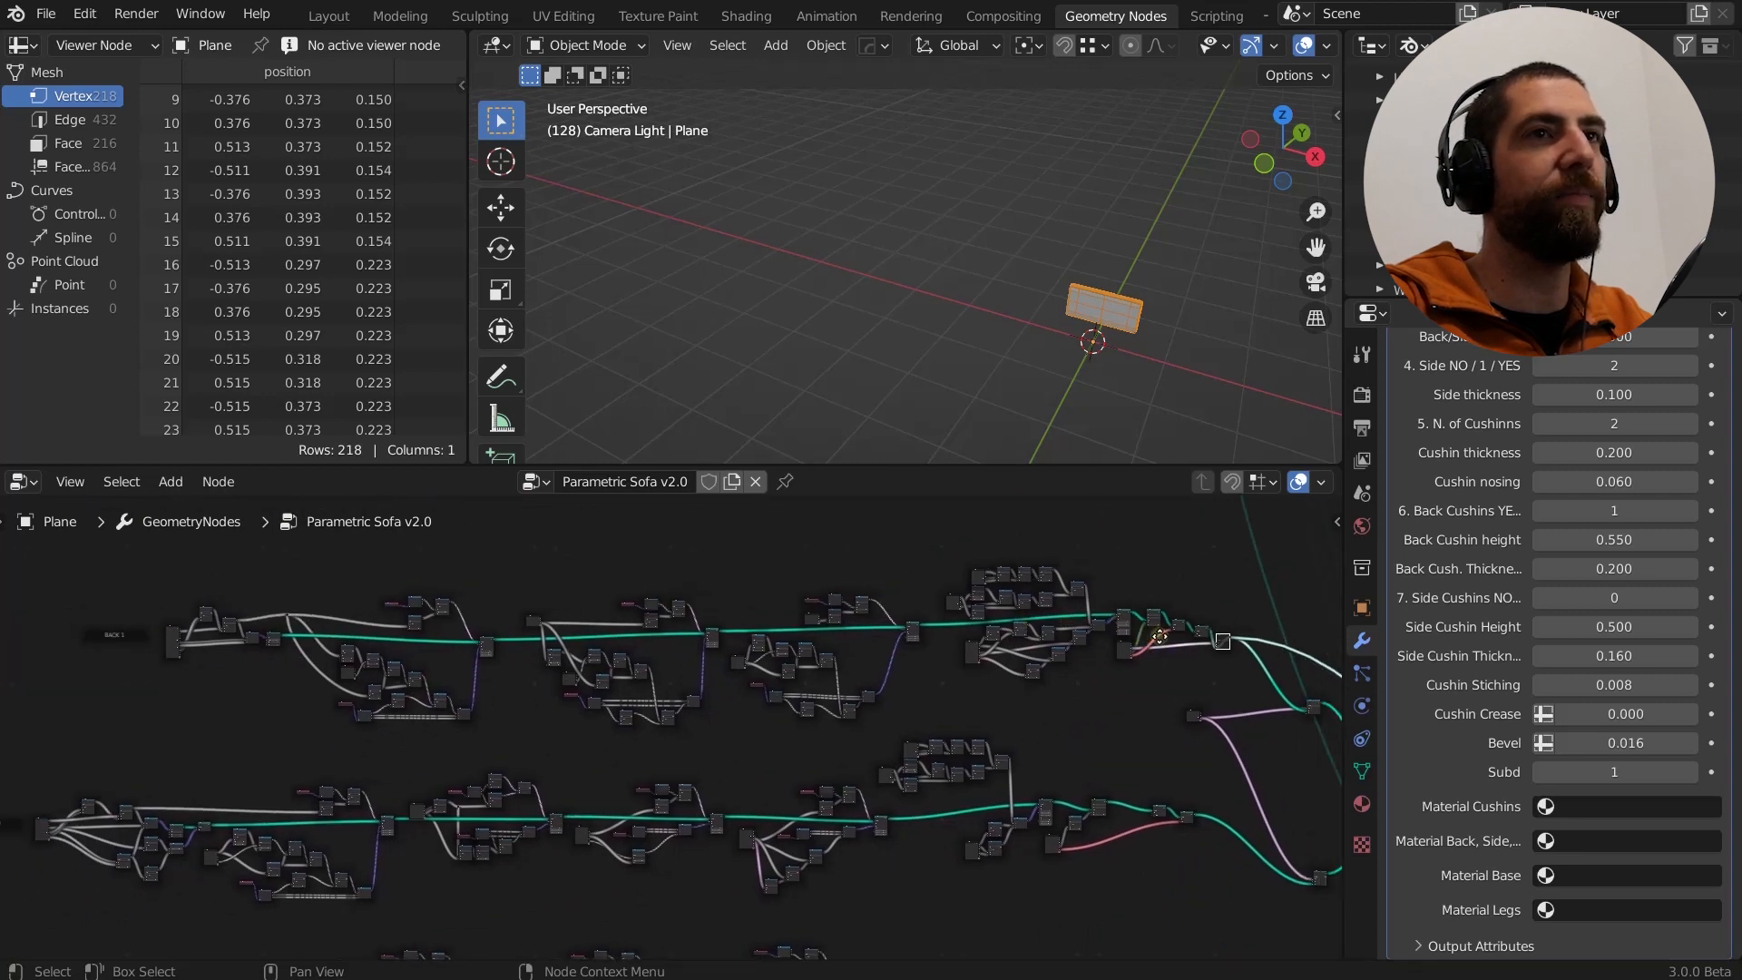
pyautogui.moveTo(661, 524); pyautogui.dragTo(747, 723, button='middle')
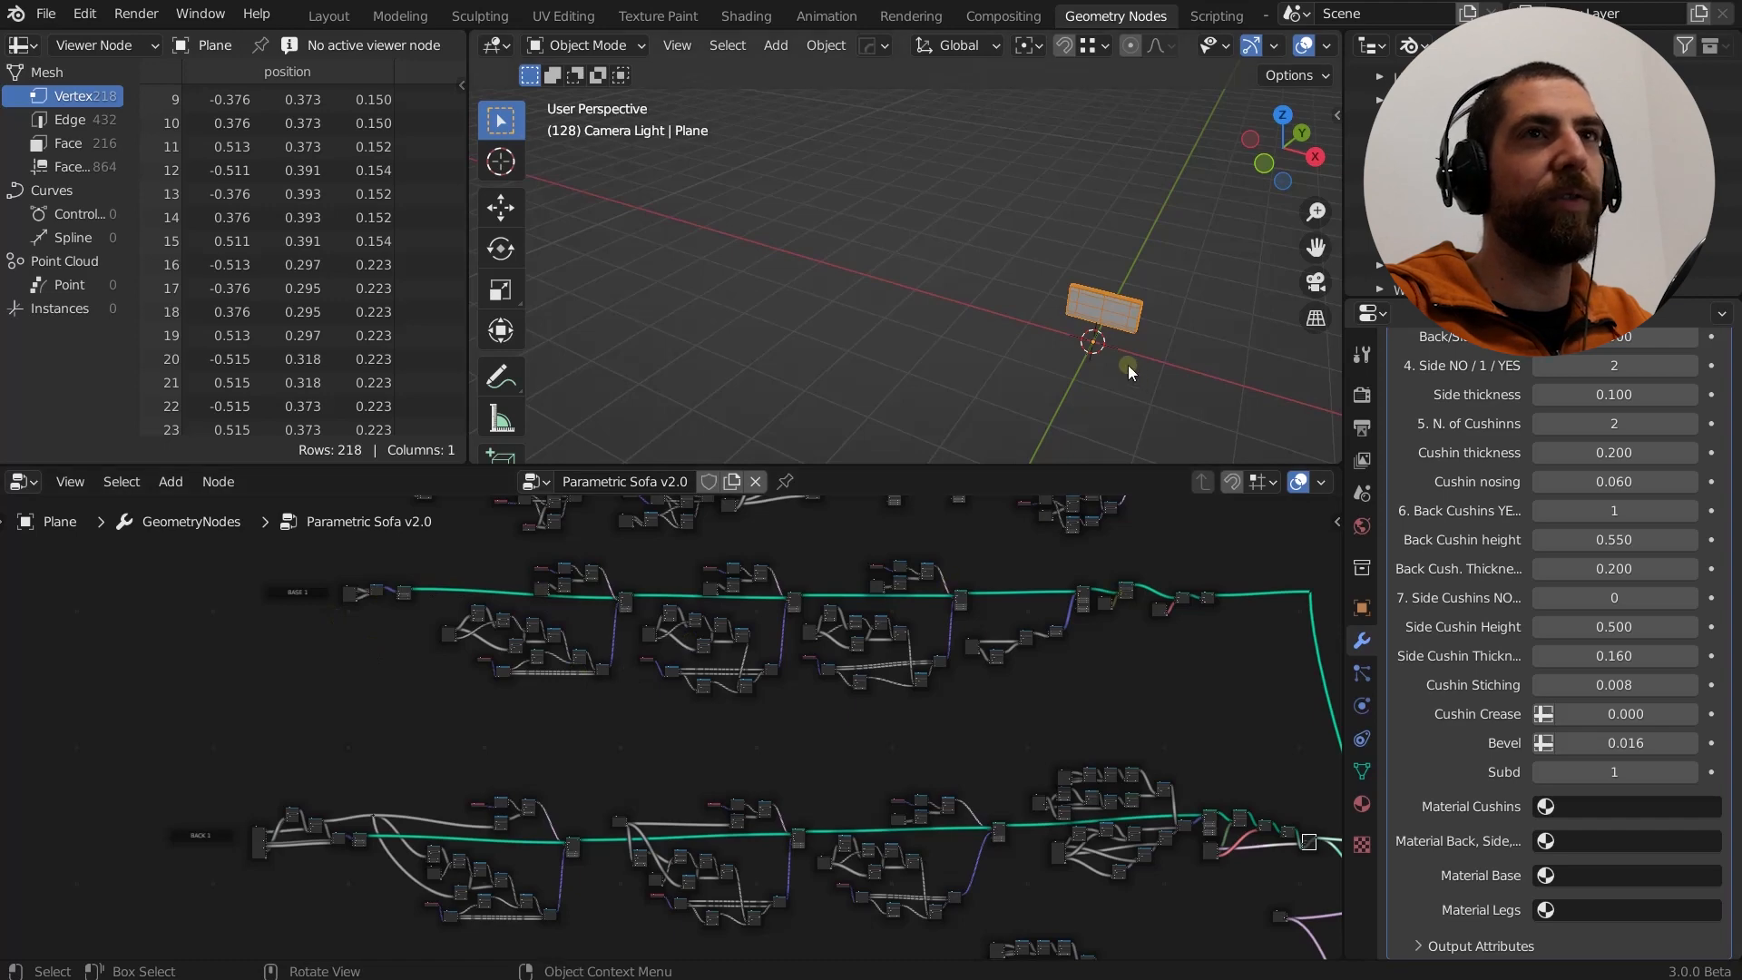
pyautogui.scroll(6, 1138, 313)
pyautogui.scroll(8, 436, 692)
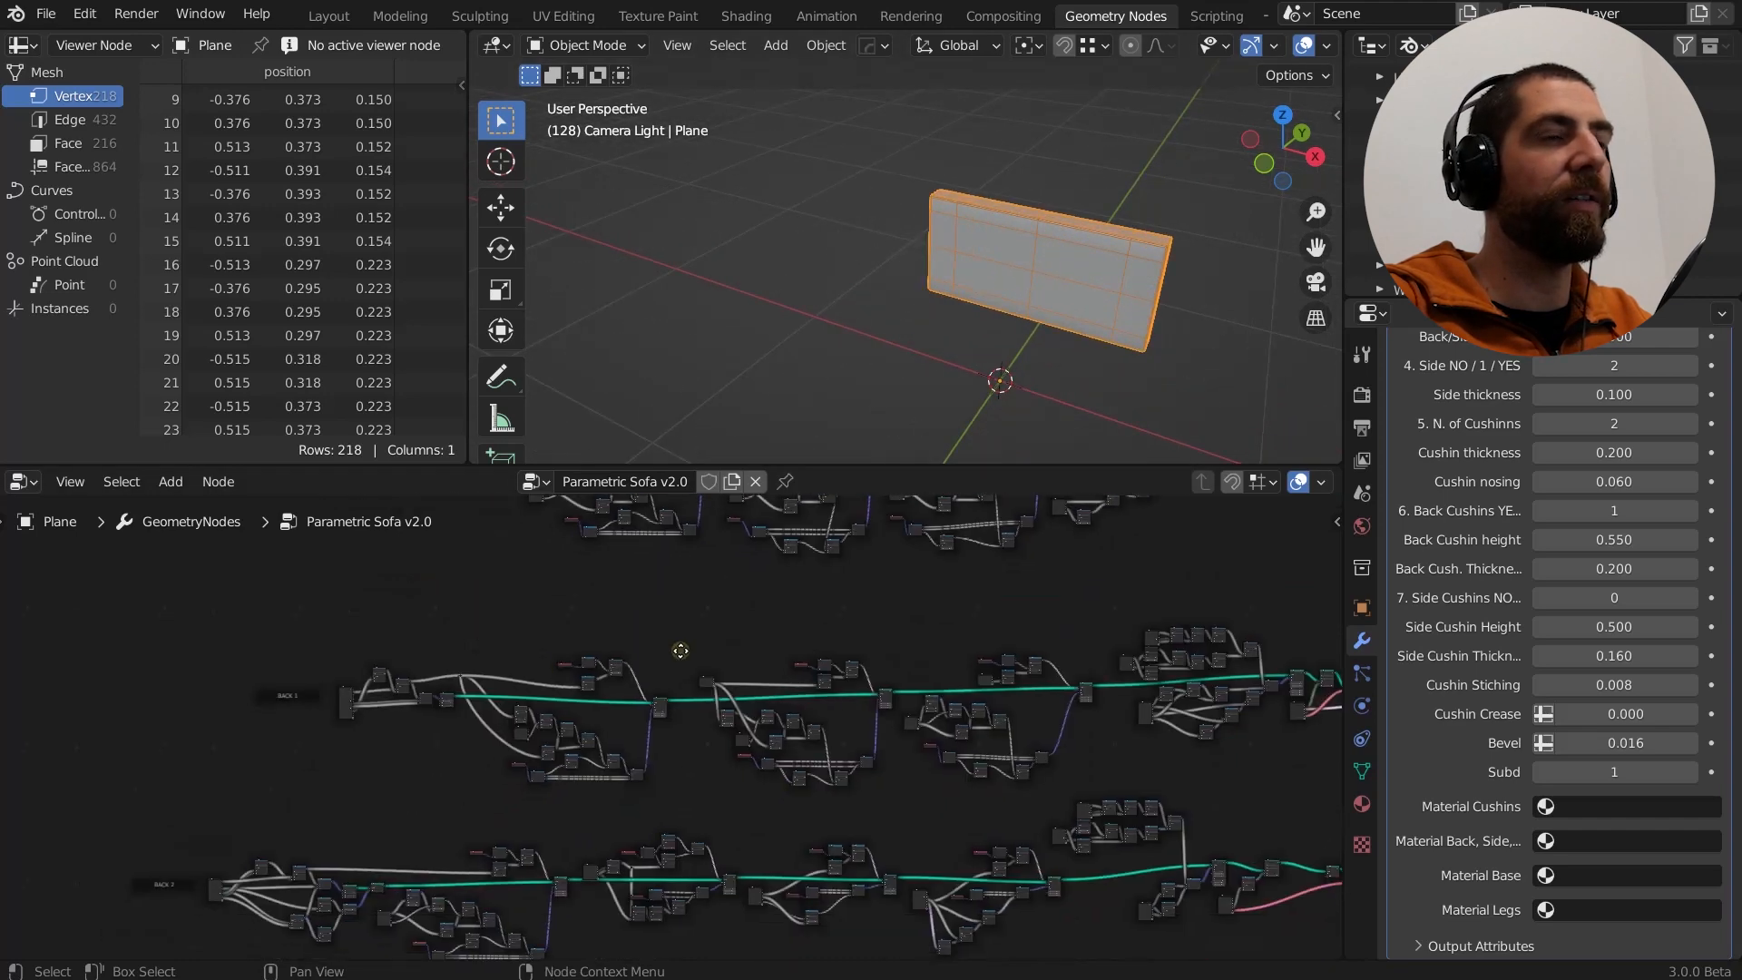
pyautogui.scroll(3, 556, 706)
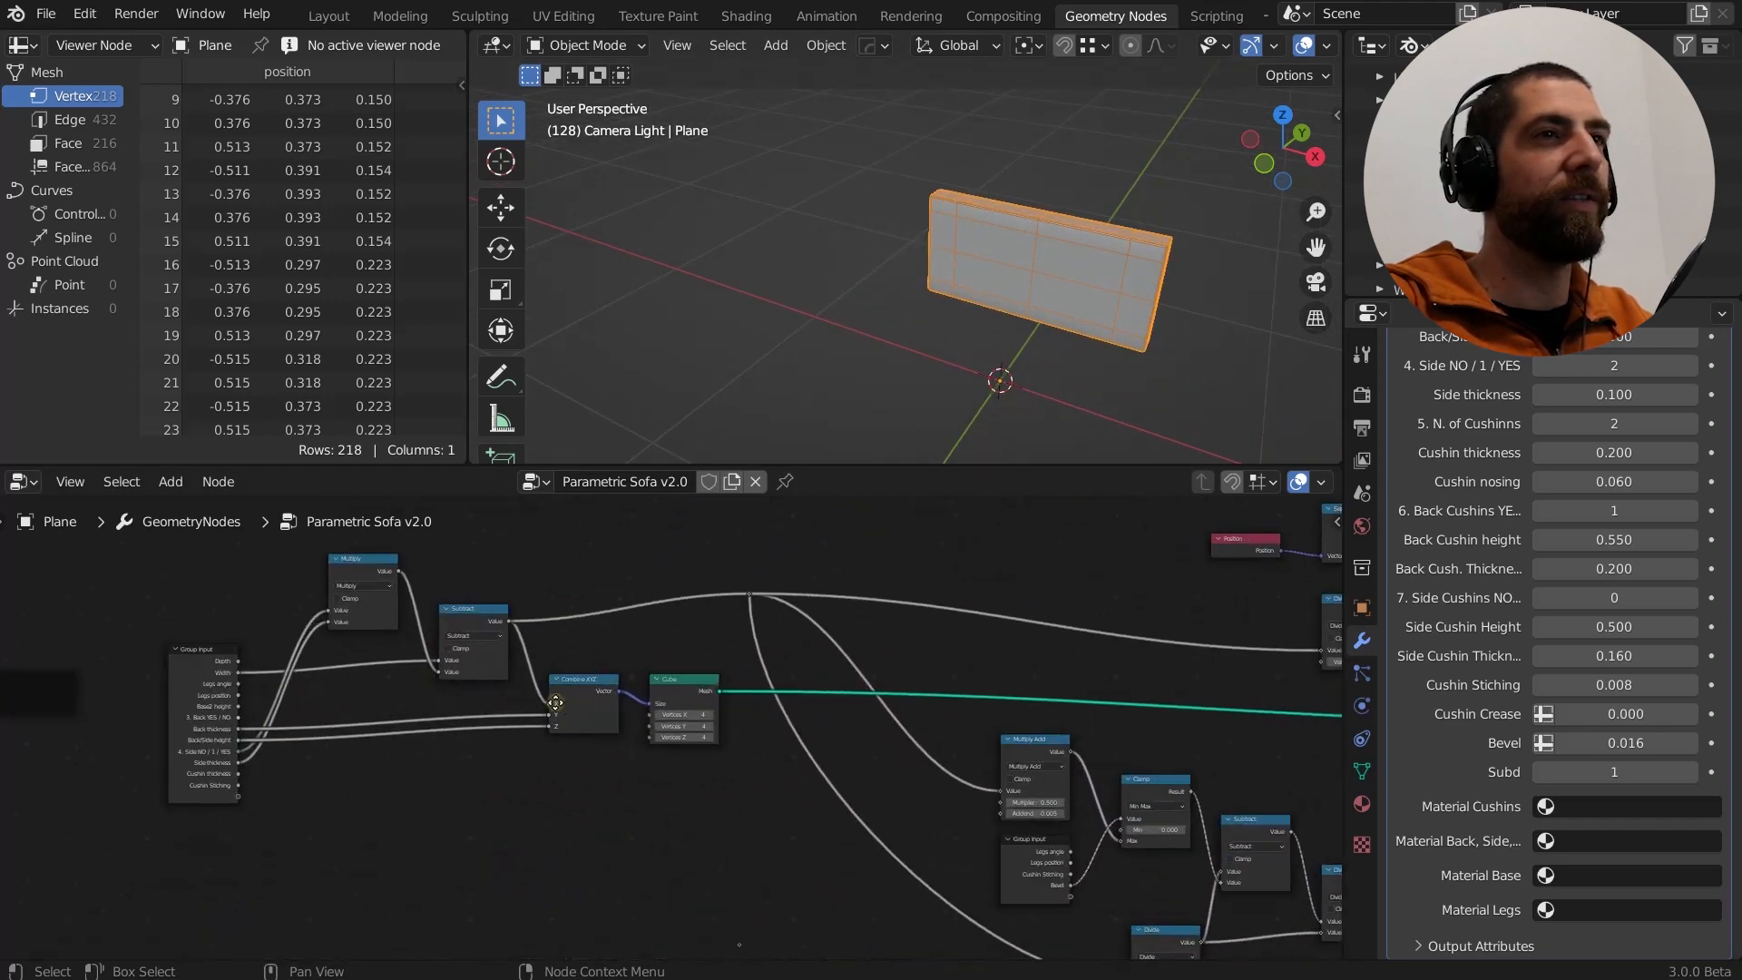
pyautogui.moveTo(427, 767); pyautogui.dragTo(529, 769, button='middle')
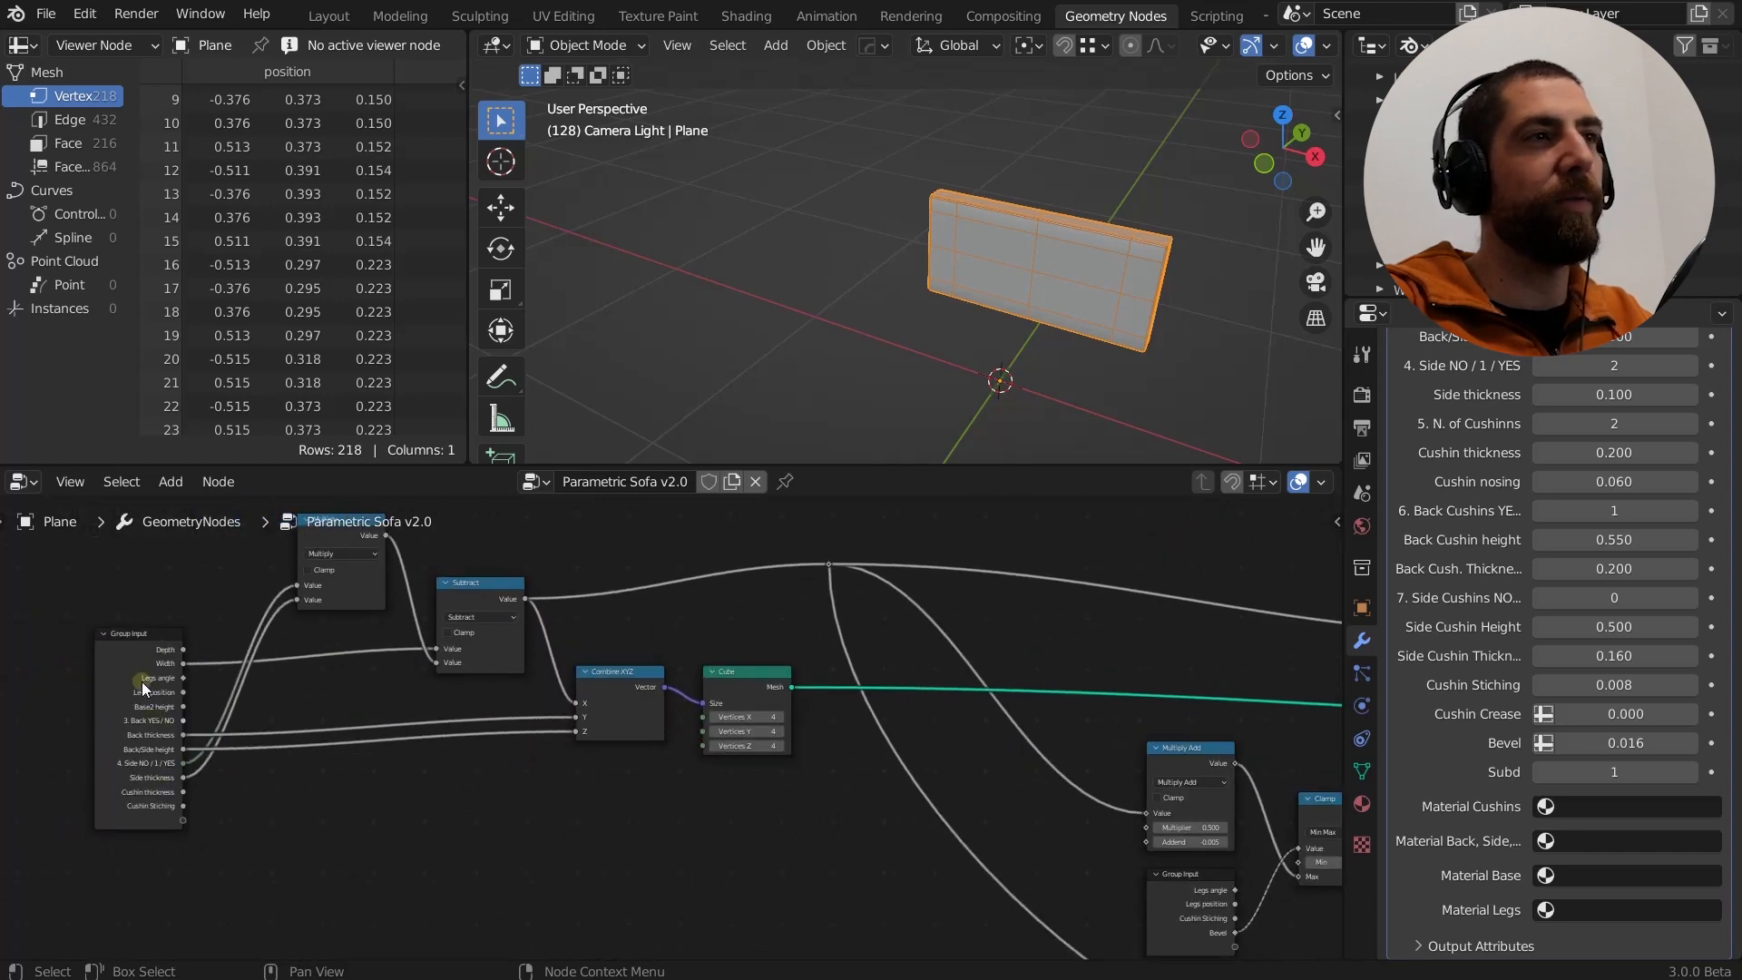
pyautogui.moveTo(367, 675); pyautogui.dragTo(327, 704, button='middle')
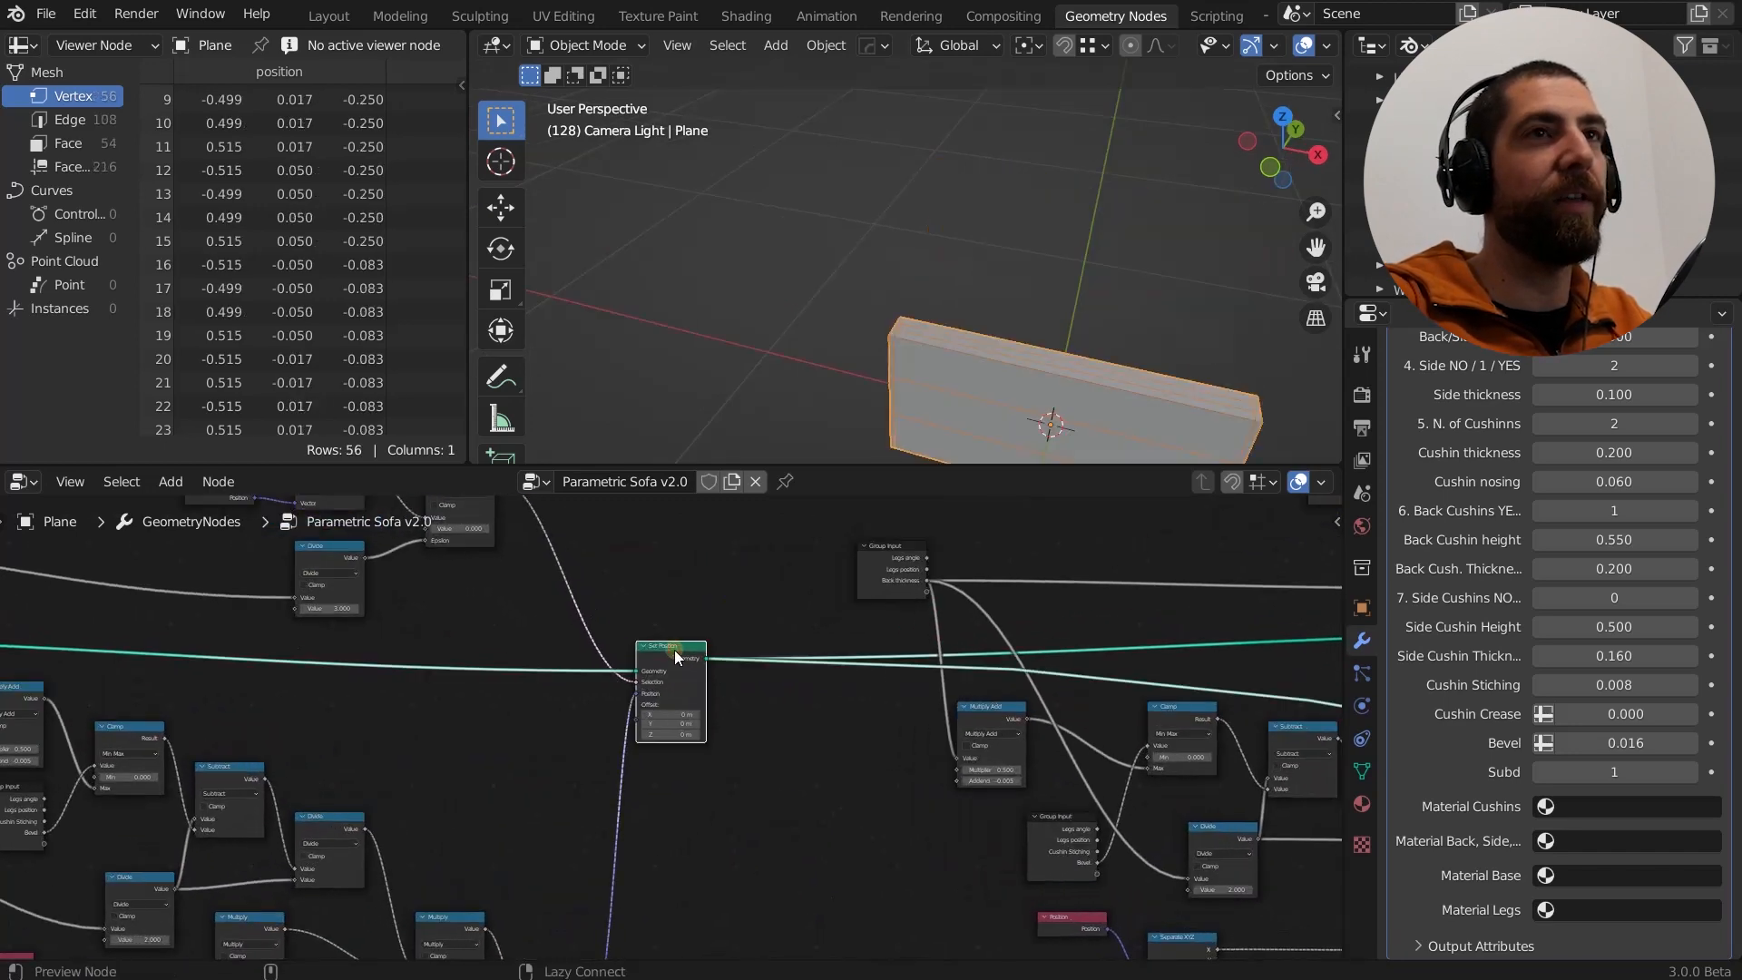
# View the panel produced by BACK 1's first Set Position node from behind, and preview the second Set Position node.
pyautogui.moveTo(988, 409); pyautogui.dragTo(817, 508, button='middle')
pyautogui.scroll(-5, 672, 679)
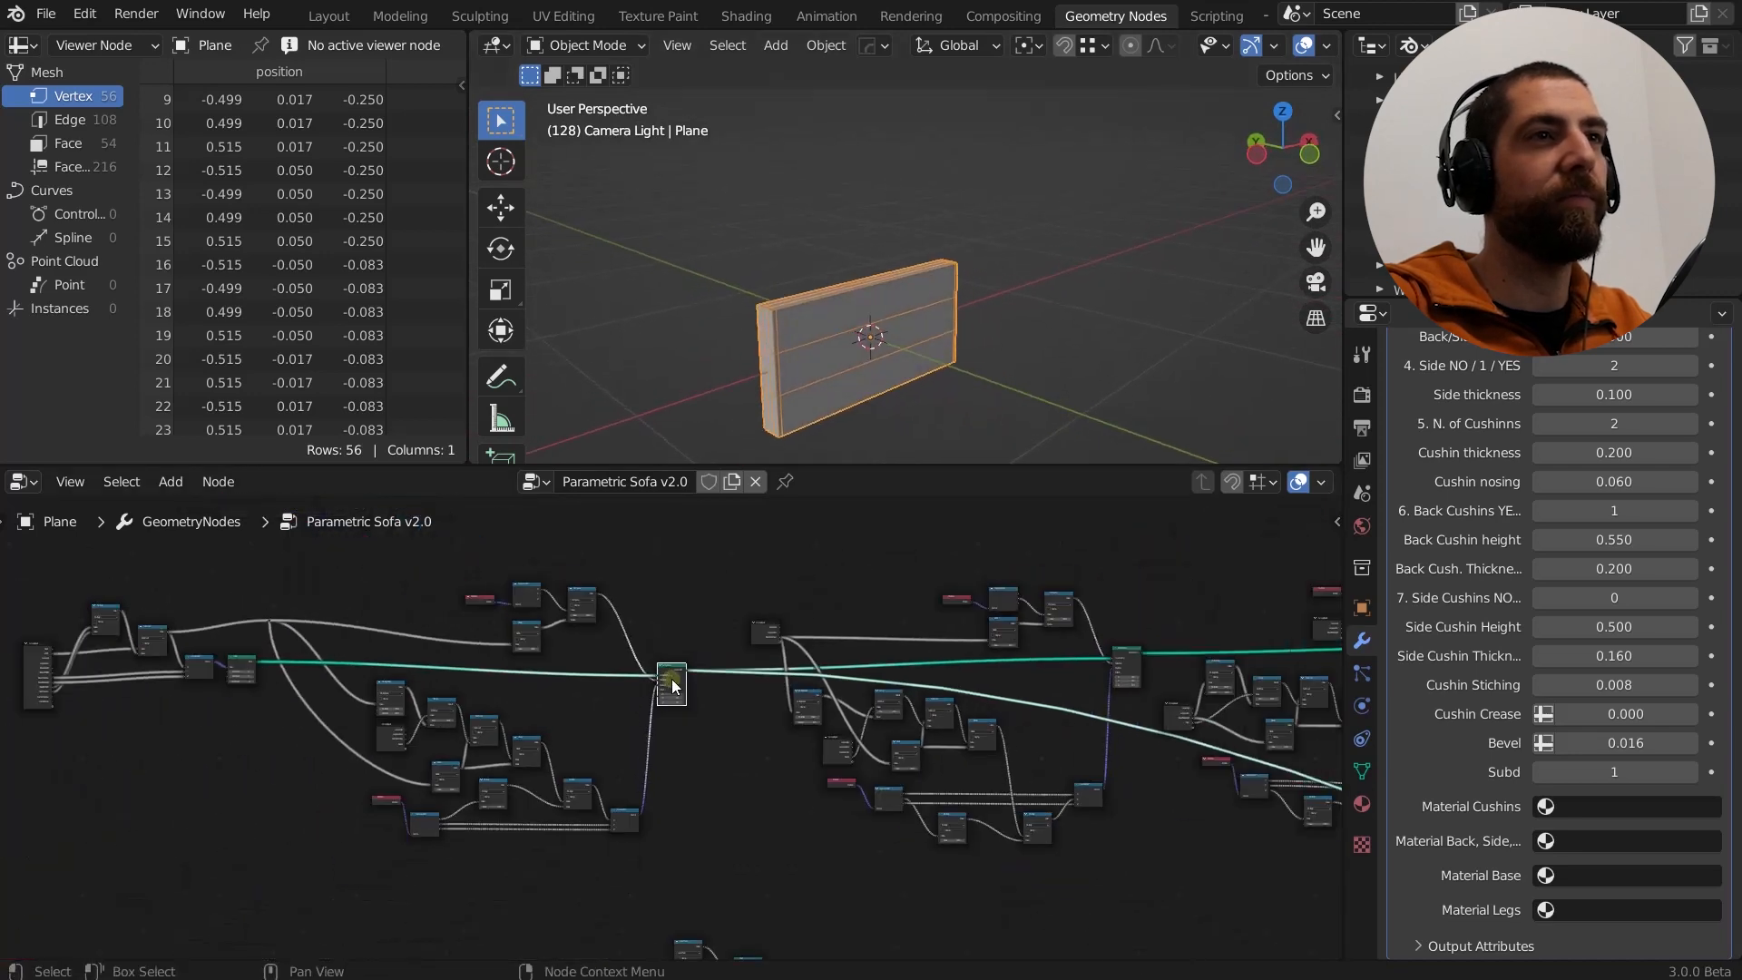
pyautogui.moveTo(672, 679); pyautogui.dragTo(535, 744, button='middle')
pyautogui.scroll(2, 930, 673)
pyautogui.keyDown('ctrl'); pyautogui.keyDown('shift'); pyautogui.click(947, 661); pyautogui.keyUp('shift'); pyautogui.keyUp('ctrl')
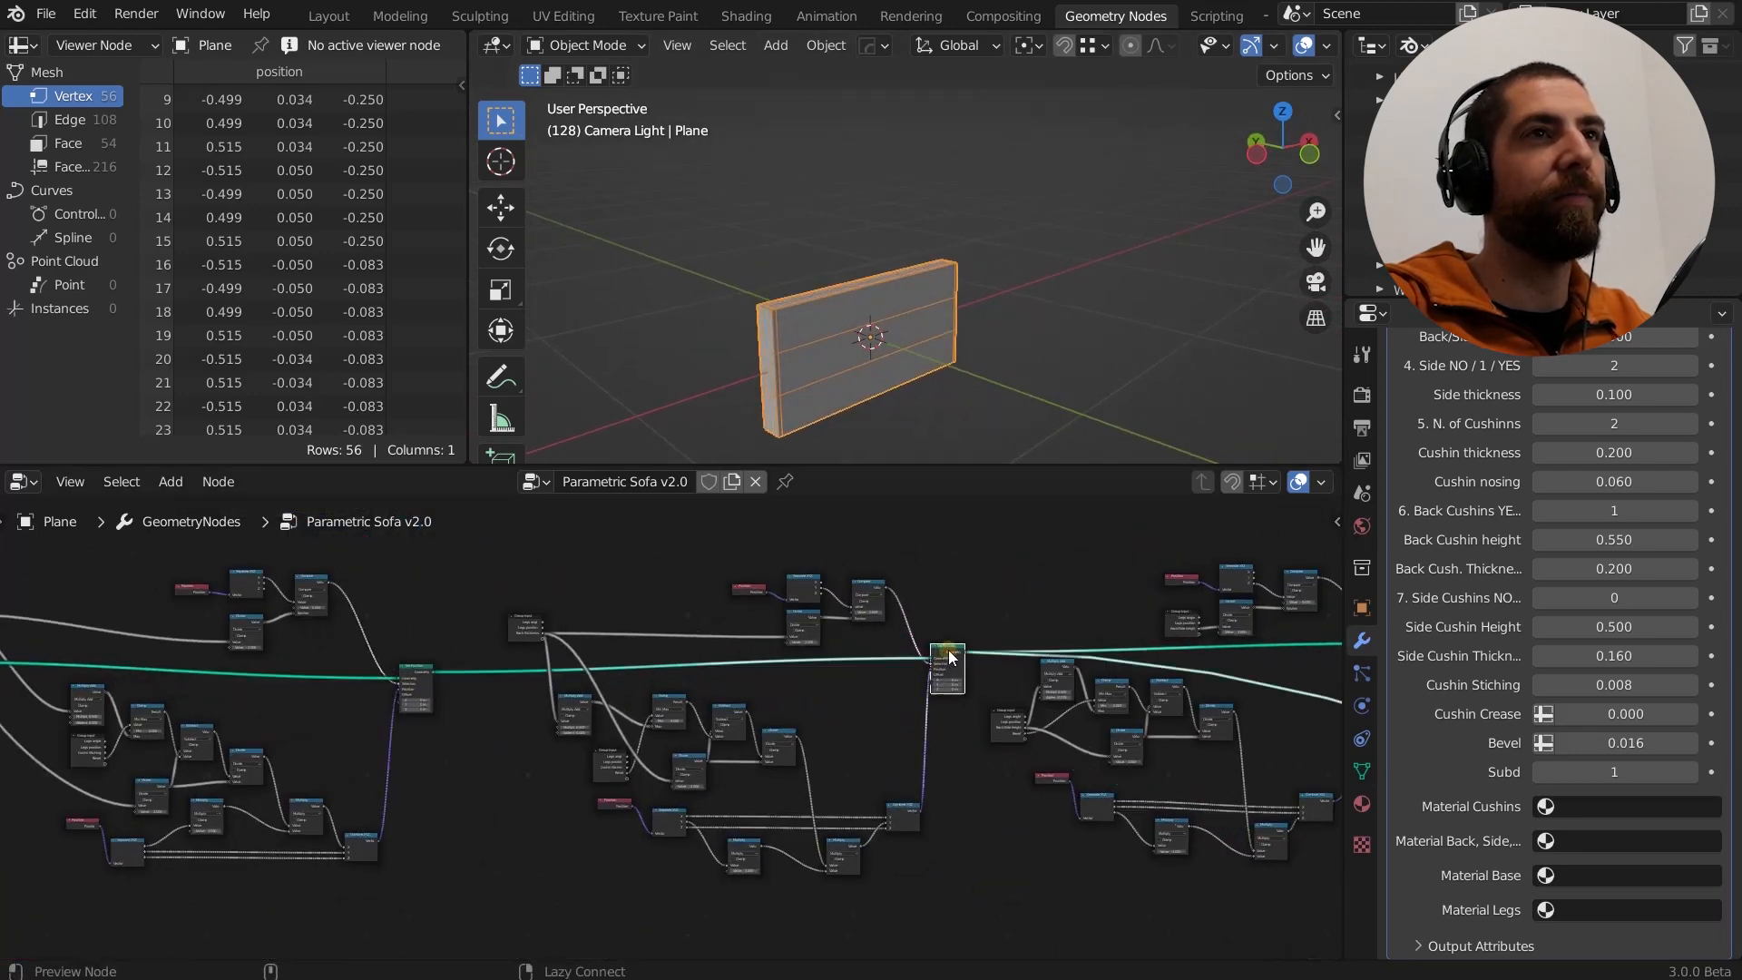
# Preview the third Set Position node of the BACK 1 branch and inspect the panel's edge loops.
pyautogui.scroll(1, 1224, 670)
pyautogui.moveTo(1224, 671); pyautogui.dragTo(851, 655, button='middle')
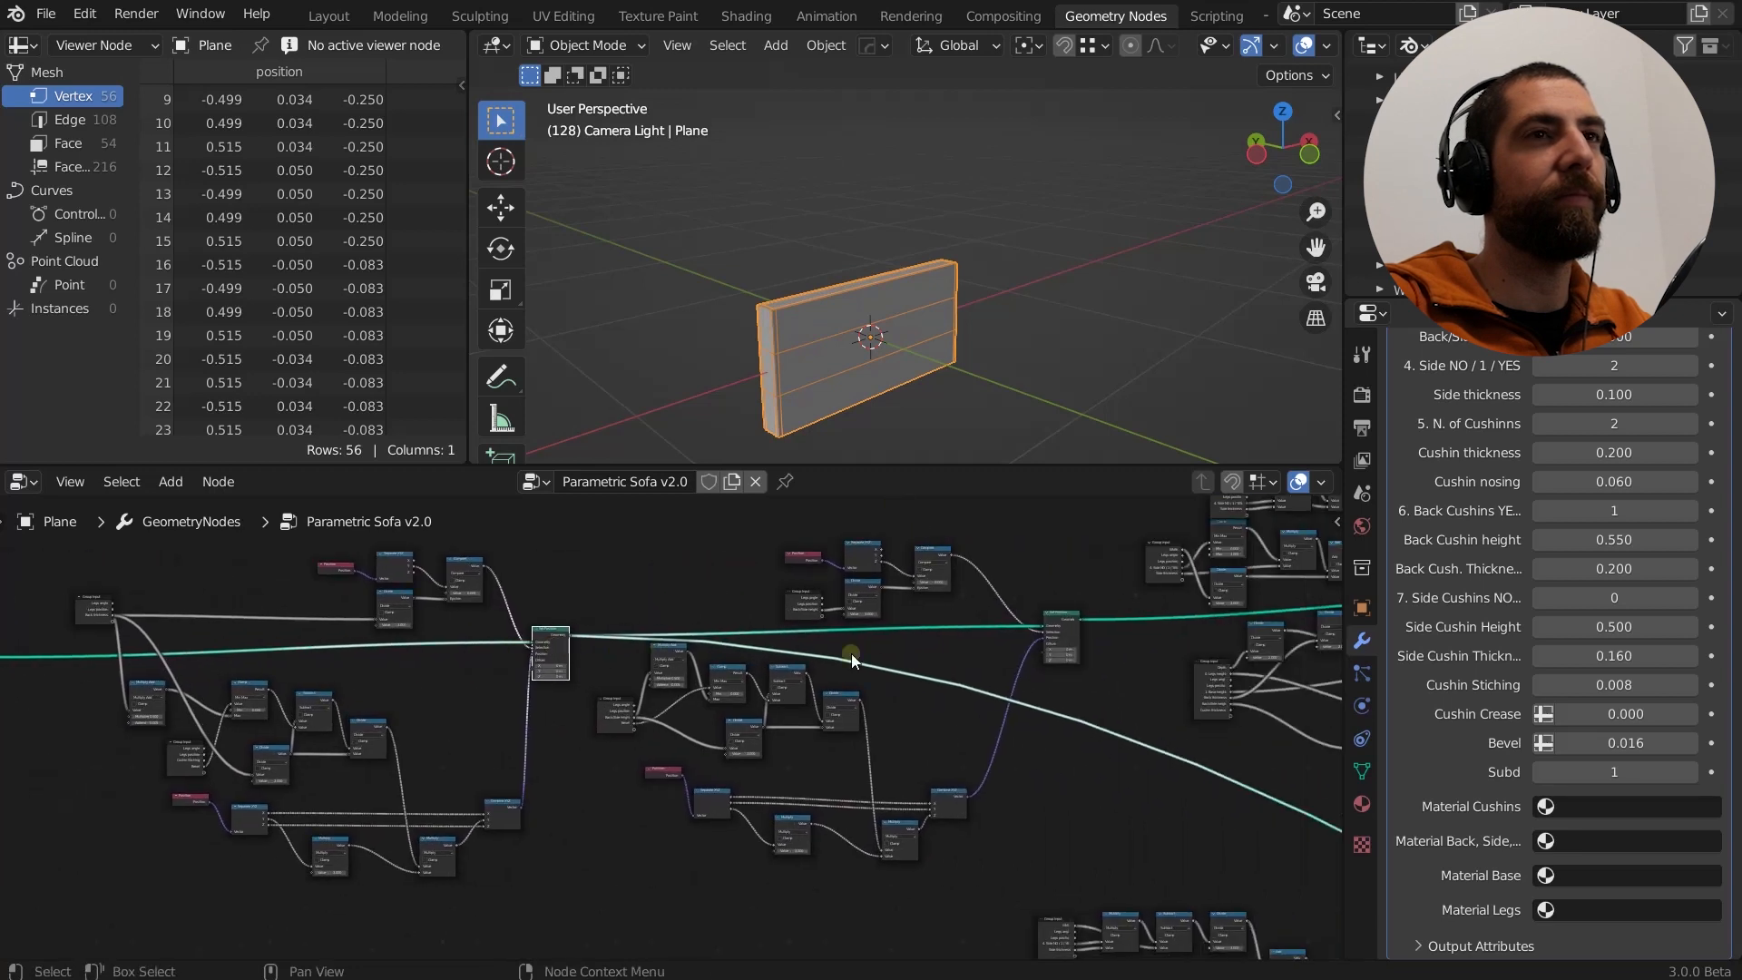
pyautogui.keyDown('ctrl'); pyautogui.keyDown('shift'); pyautogui.click(1053, 627); pyautogui.keyUp('shift'); pyautogui.keyUp('ctrl')
pyautogui.moveTo(798, 289); pyautogui.dragTo(739, 321, button='middle')
pyautogui.scroll(-2, 937, 710)
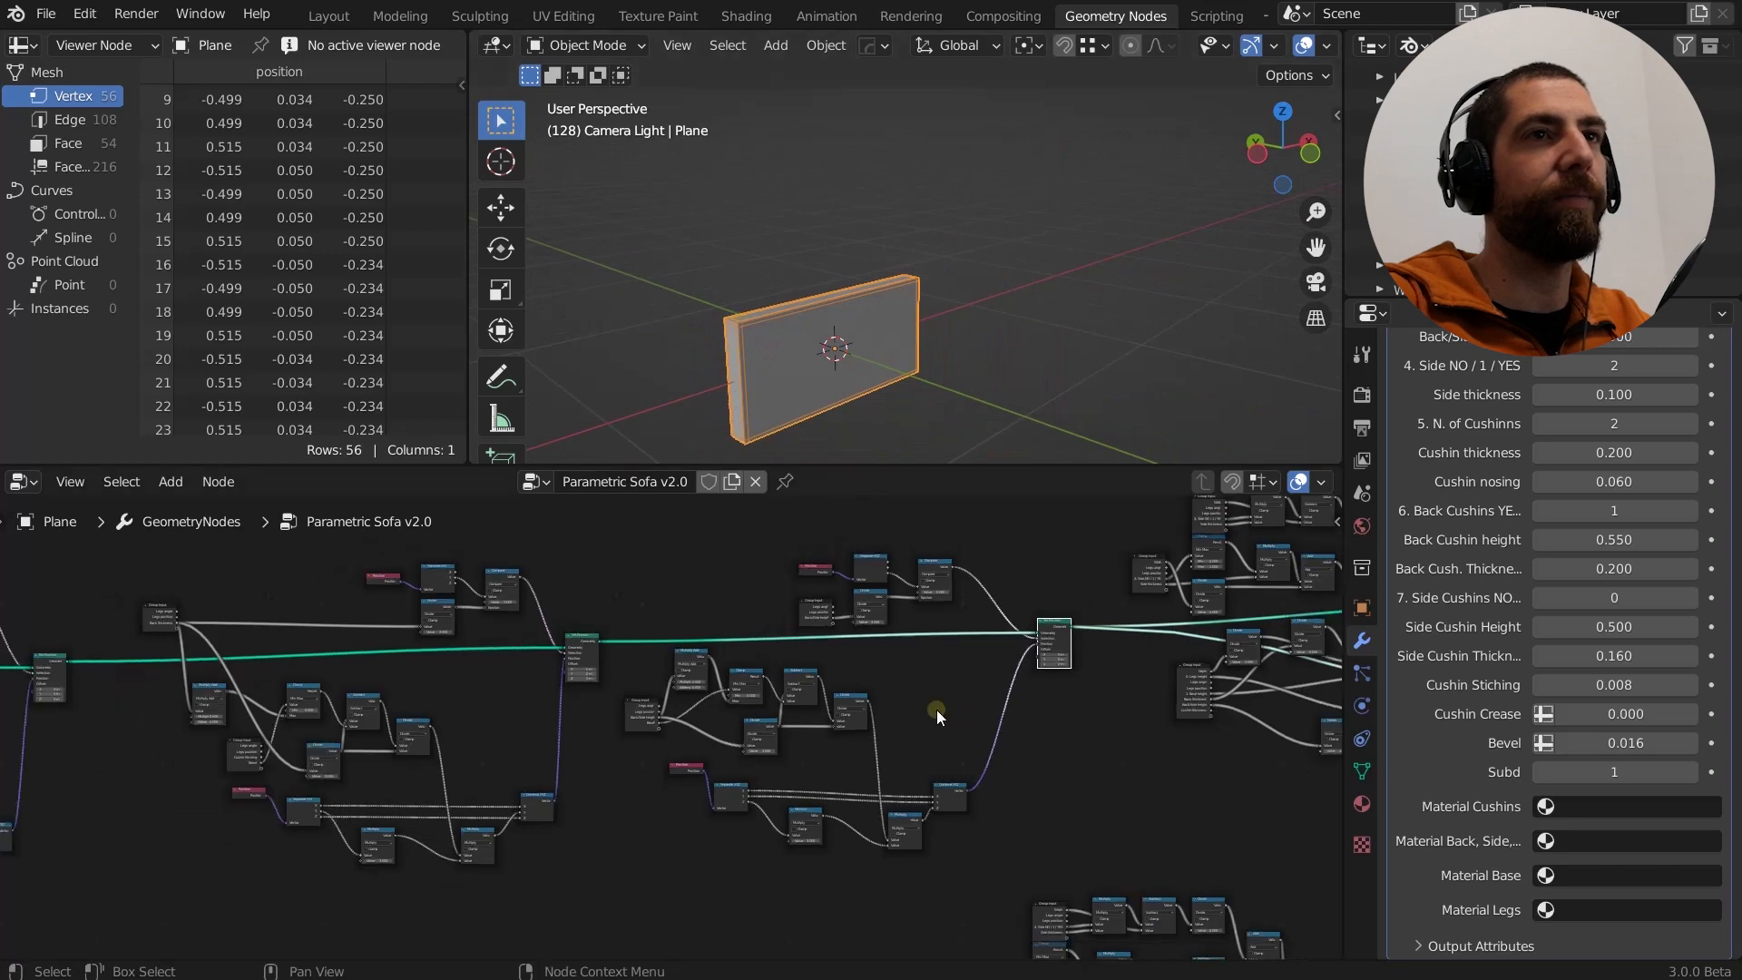
# Preview BACK 1's Transform node, view the positioned backrest from the side, and examine the math nodes feeding its translation.
pyautogui.moveTo(937, 710); pyautogui.dragTo(713, 663, button='middle')
pyautogui.scroll(5, 907, 608)
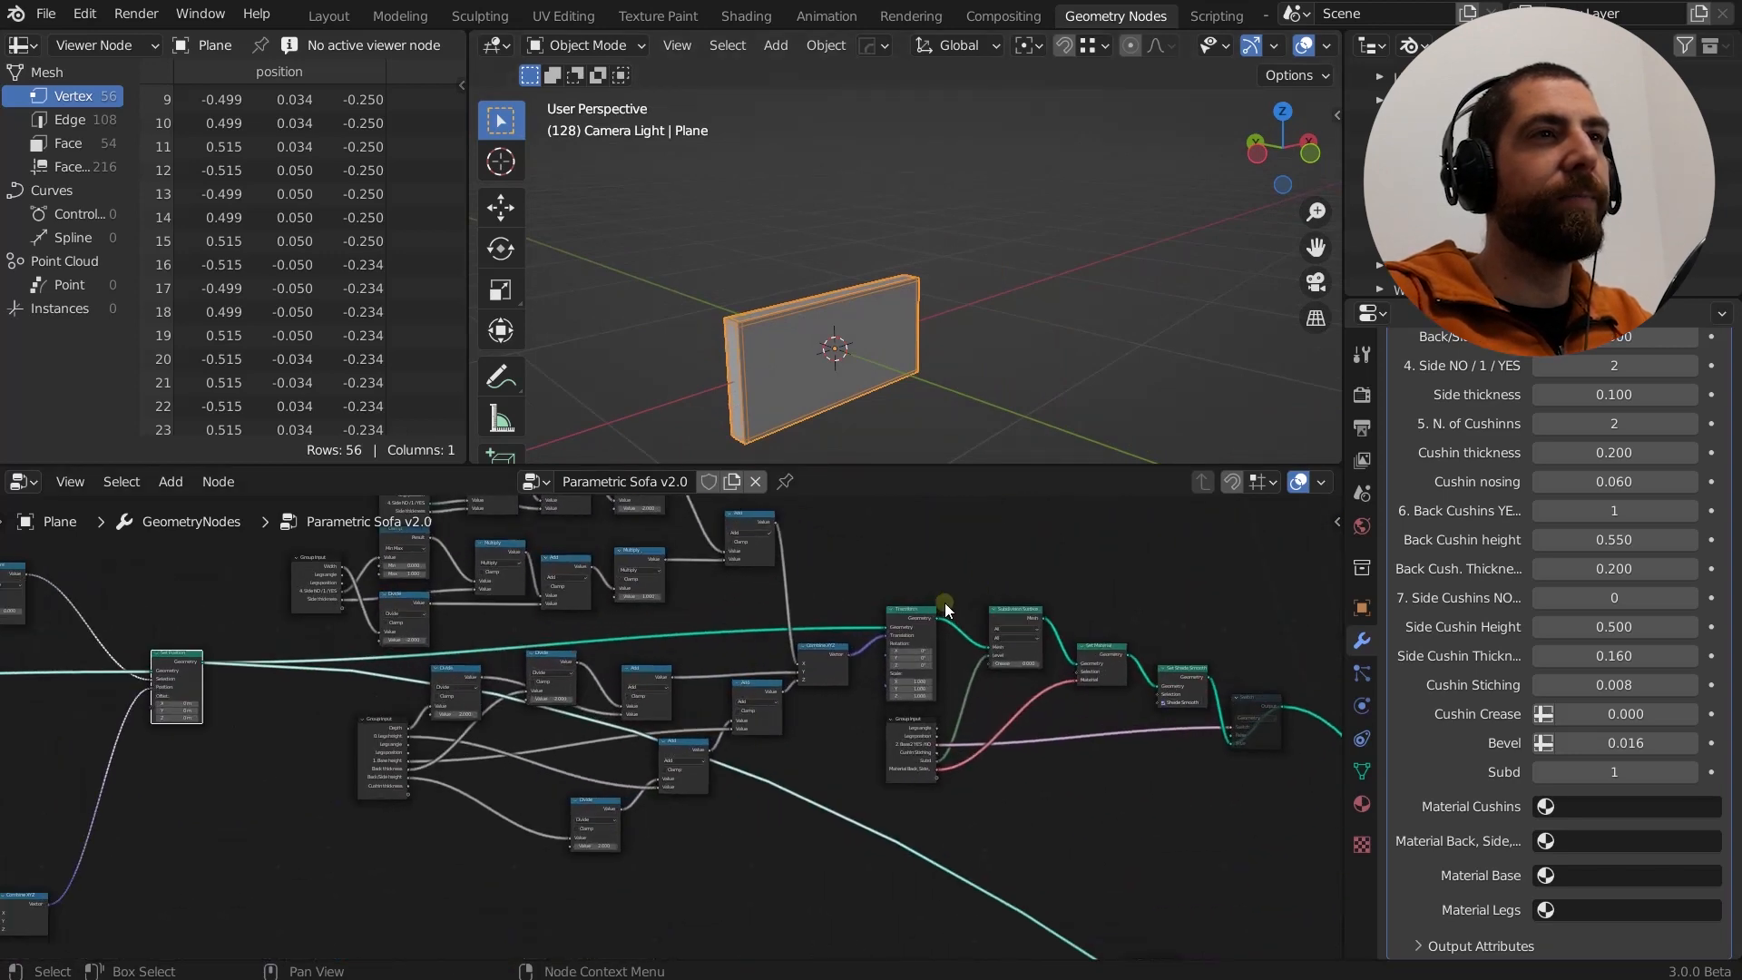
pyautogui.moveTo(910, 617); pyautogui.dragTo(965, 631, button='middle')
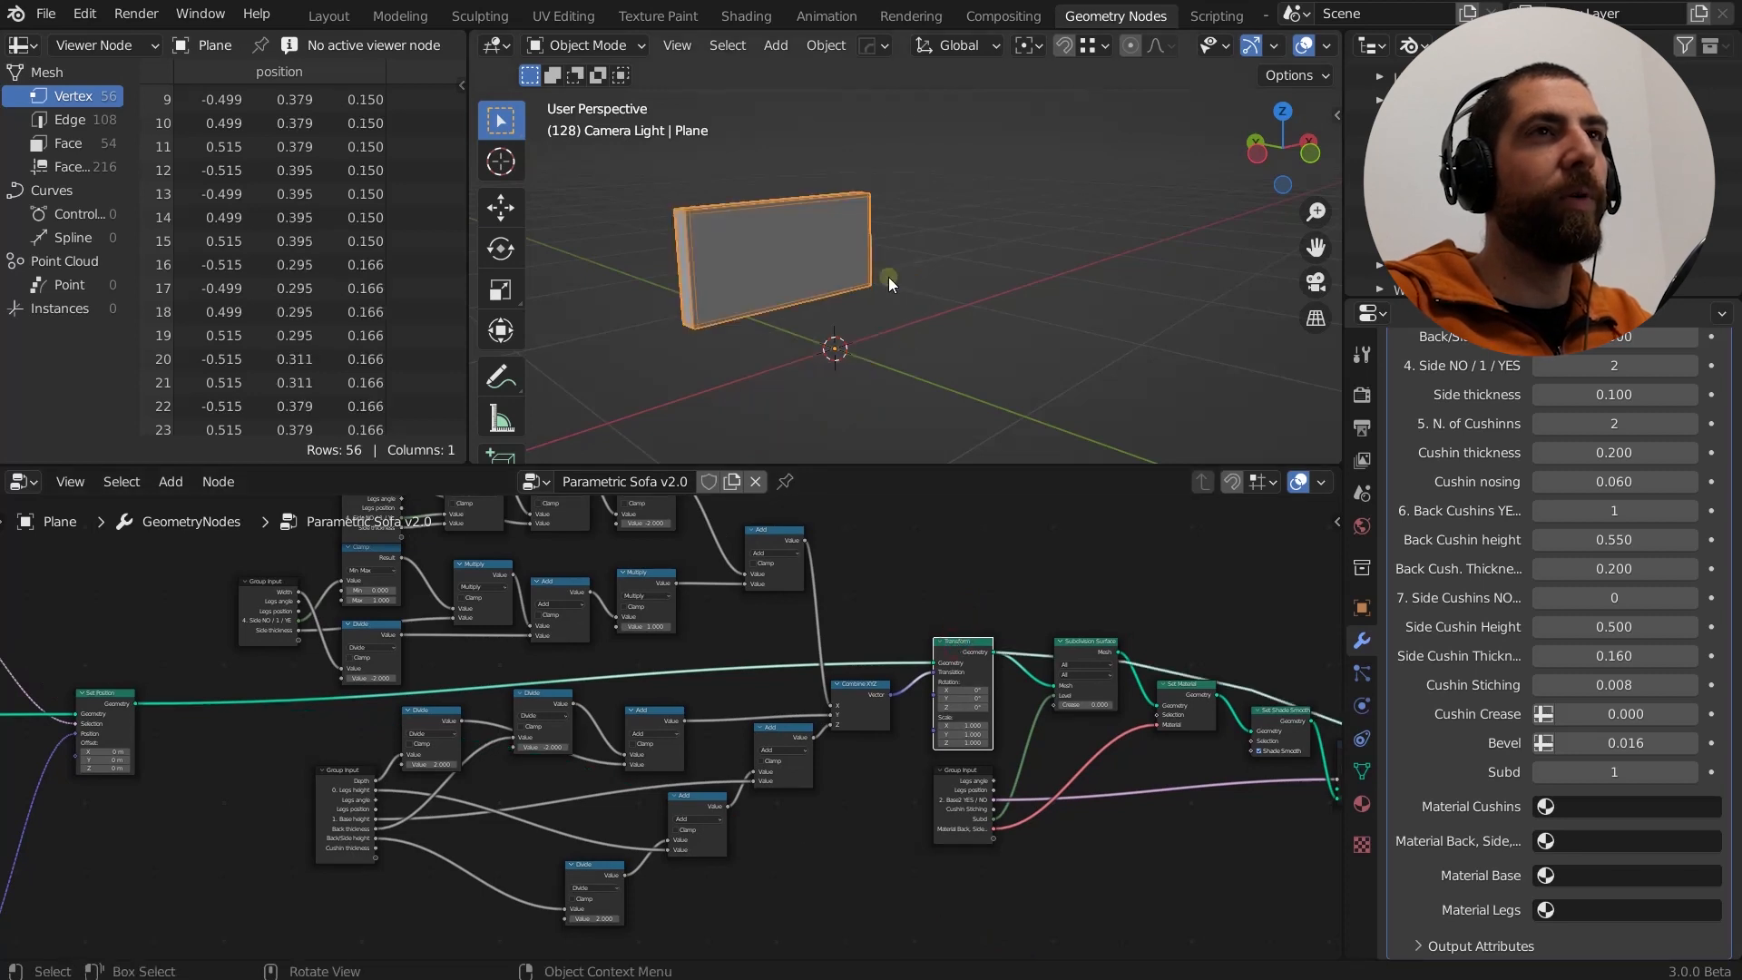
pyautogui.moveTo(889, 275); pyautogui.dragTo(800, 327, button='middle')
pyautogui.scroll(5, 824, 728)
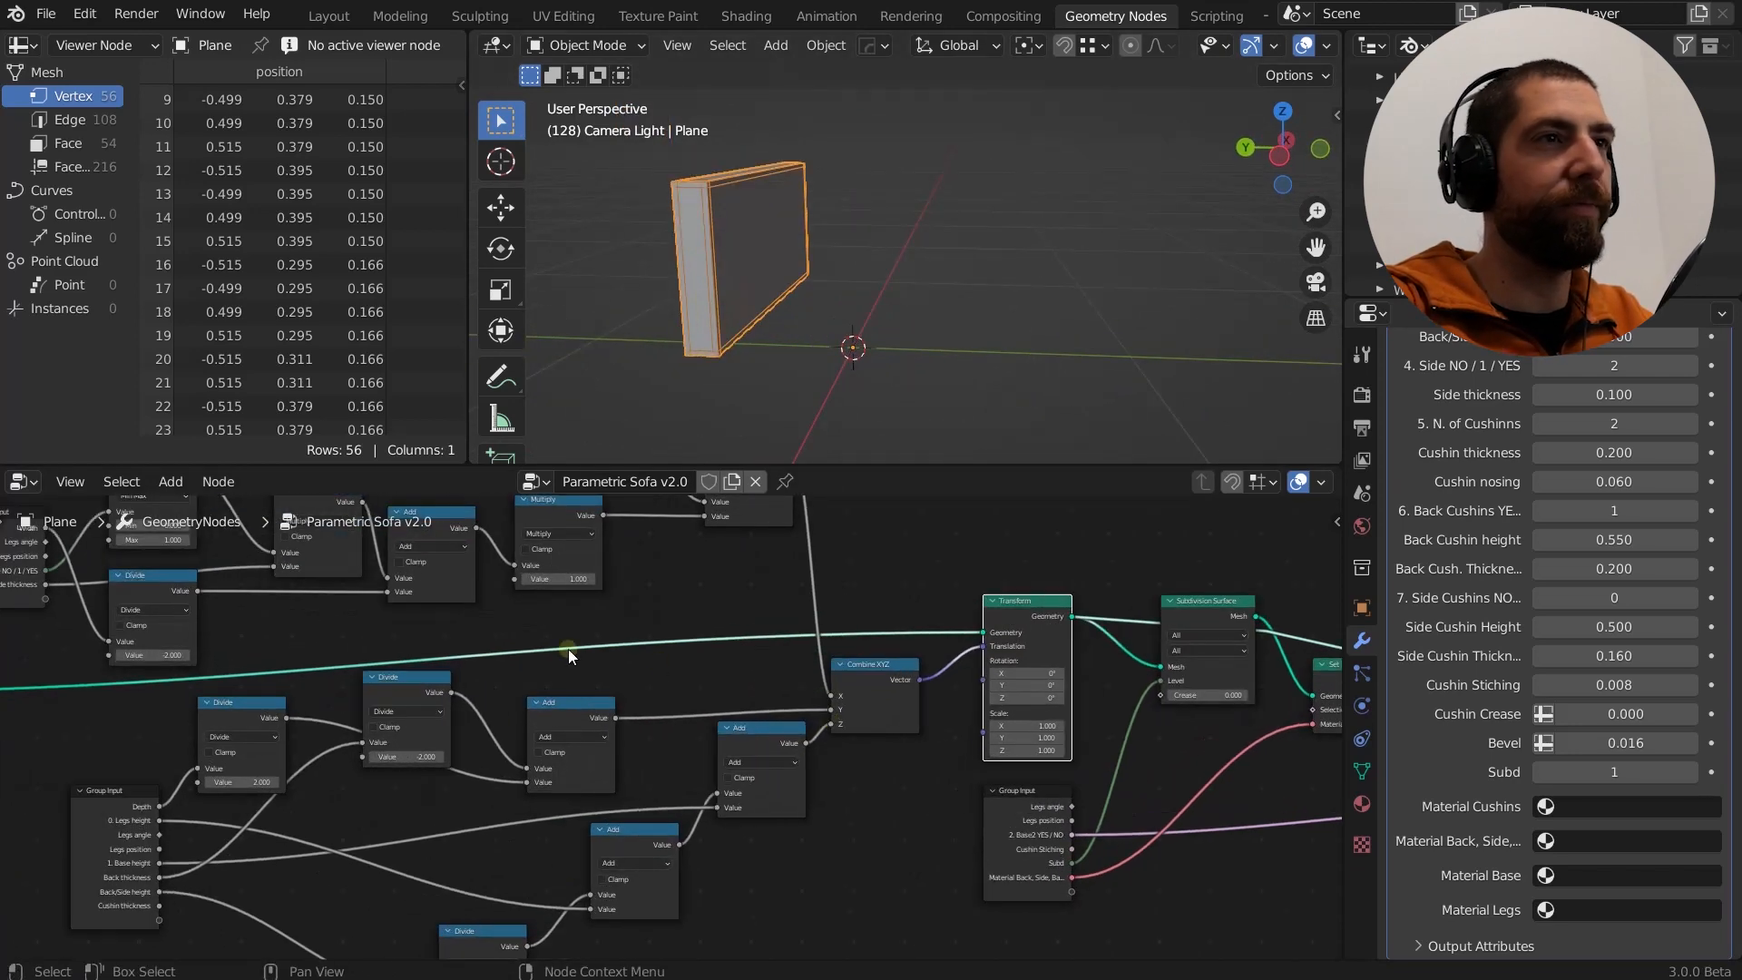
pyautogui.moveTo(612, 763); pyautogui.dragTo(706, 735, button='middle')
pyautogui.scroll(-2, 771, 627)
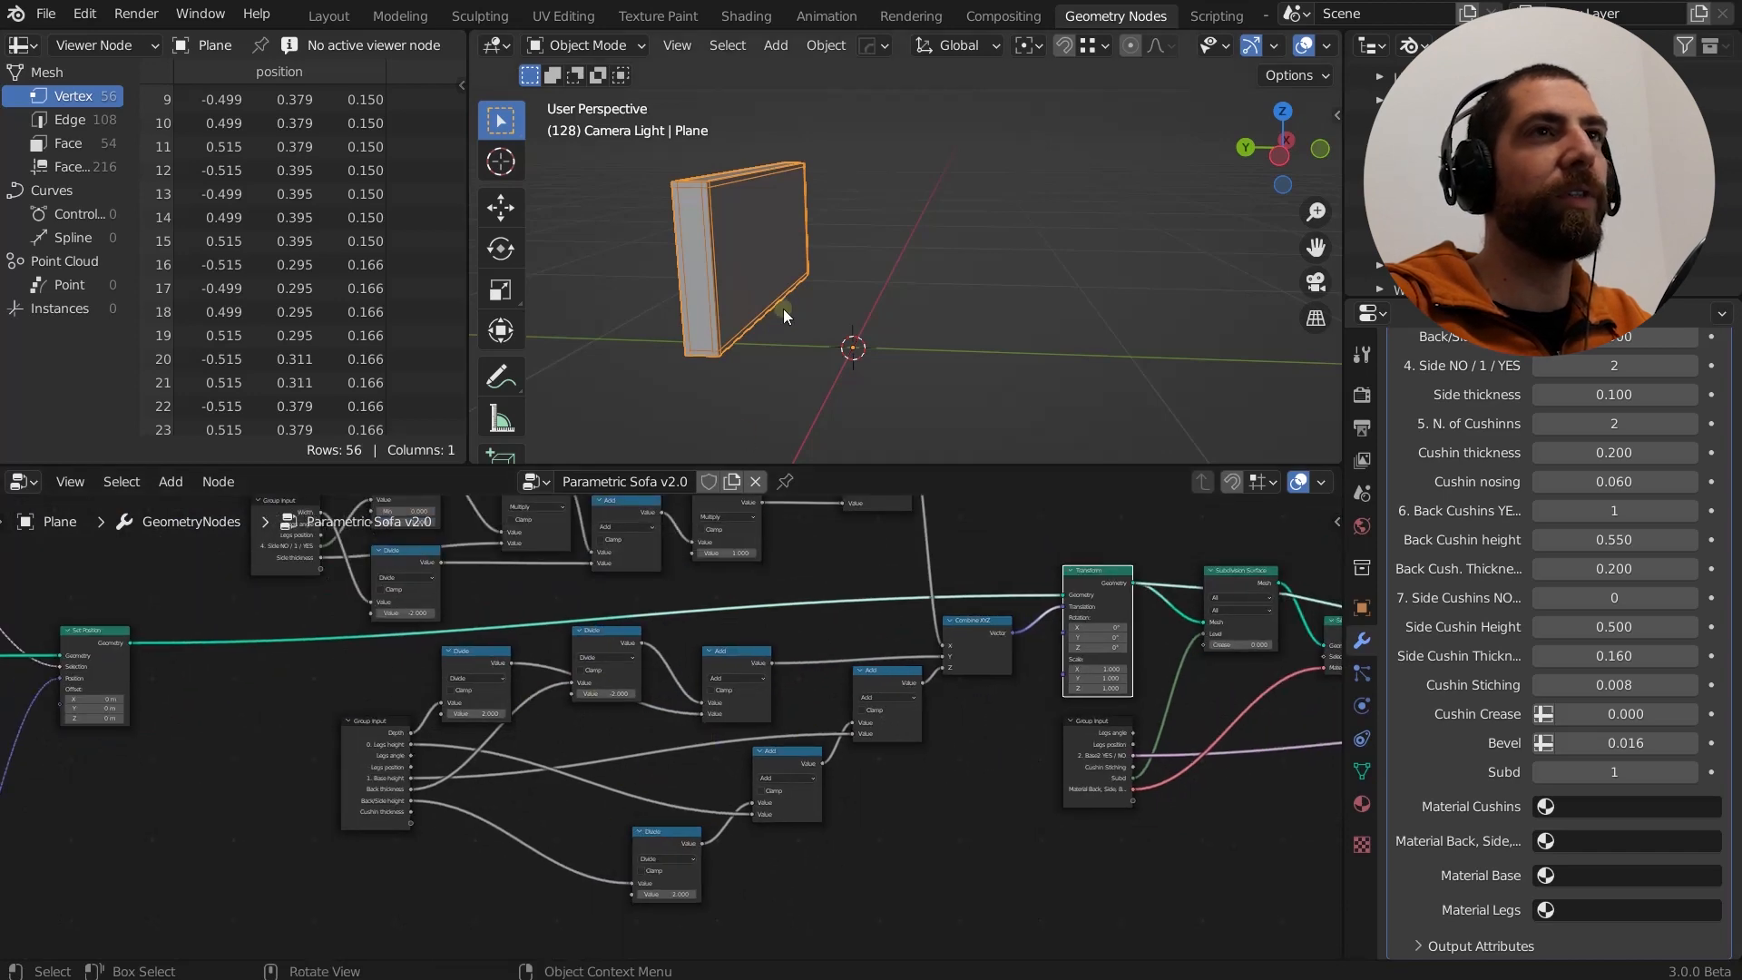
# Follow the branches to the last node before the Group Output and preview the complete sofa.
pyautogui.scroll(-3, 572, 699)
pyautogui.scroll(-3, 573, 700)
pyautogui.moveTo(804, 776); pyautogui.dragTo(518, 677, button='middle')
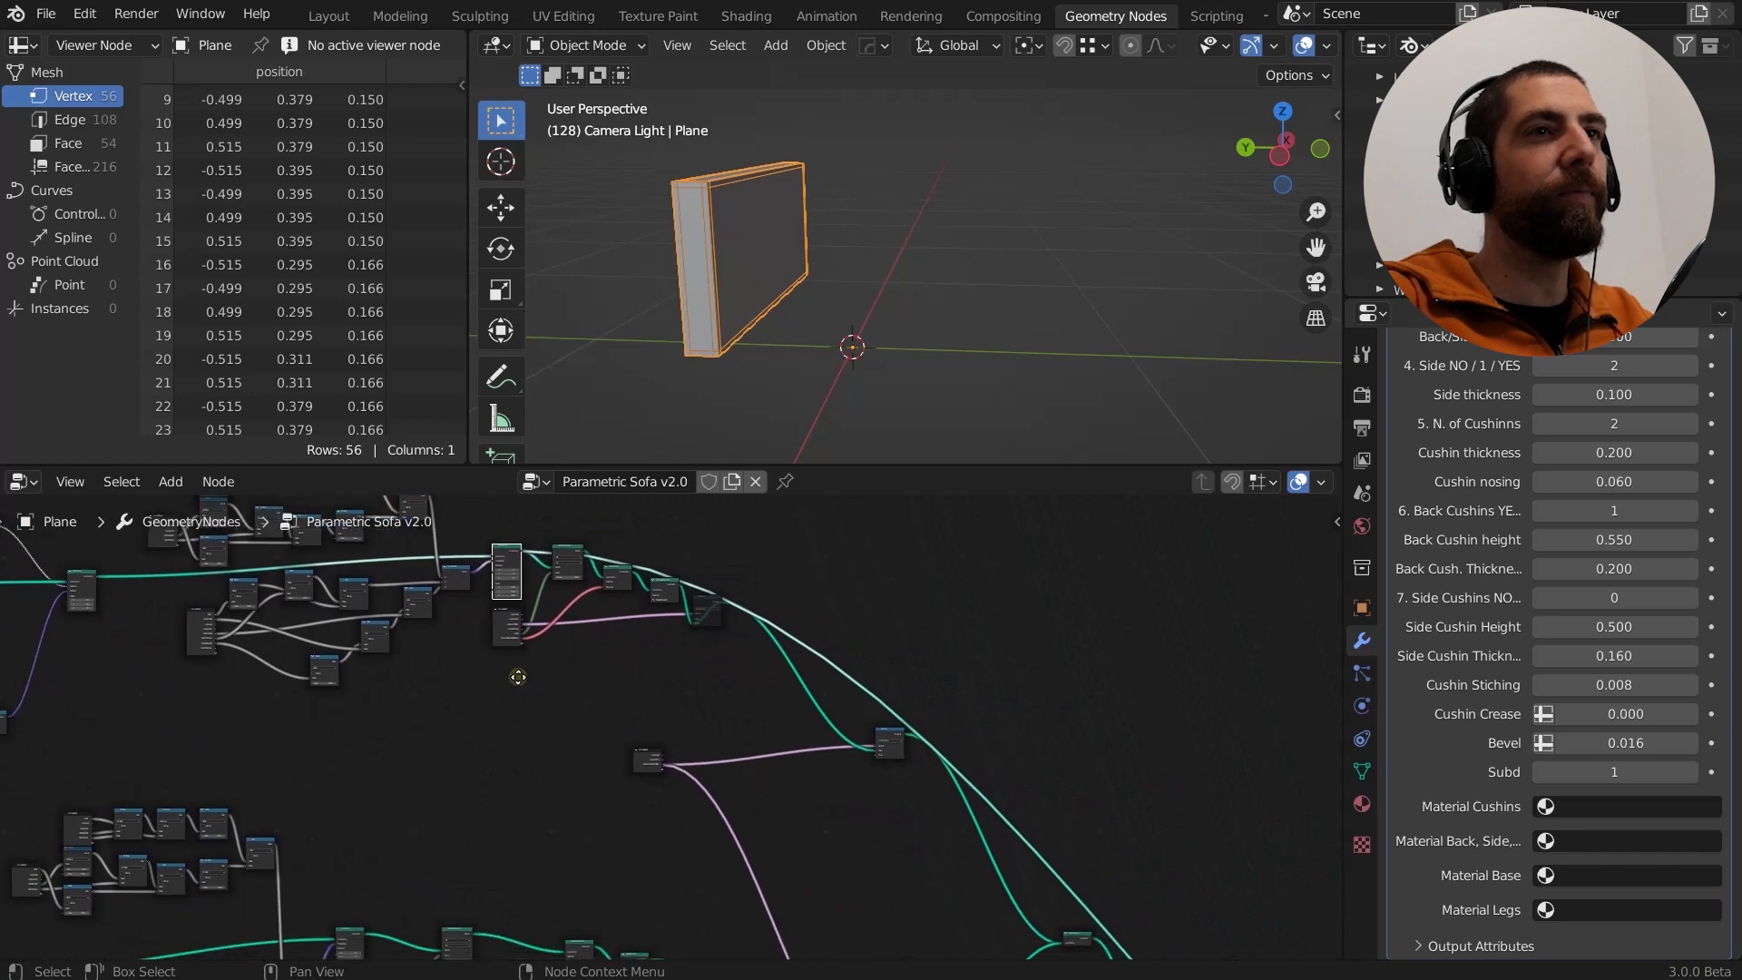
pyautogui.scroll(-5, 518, 678)
pyautogui.moveTo(807, 821); pyautogui.dragTo(724, 520, button='middle')
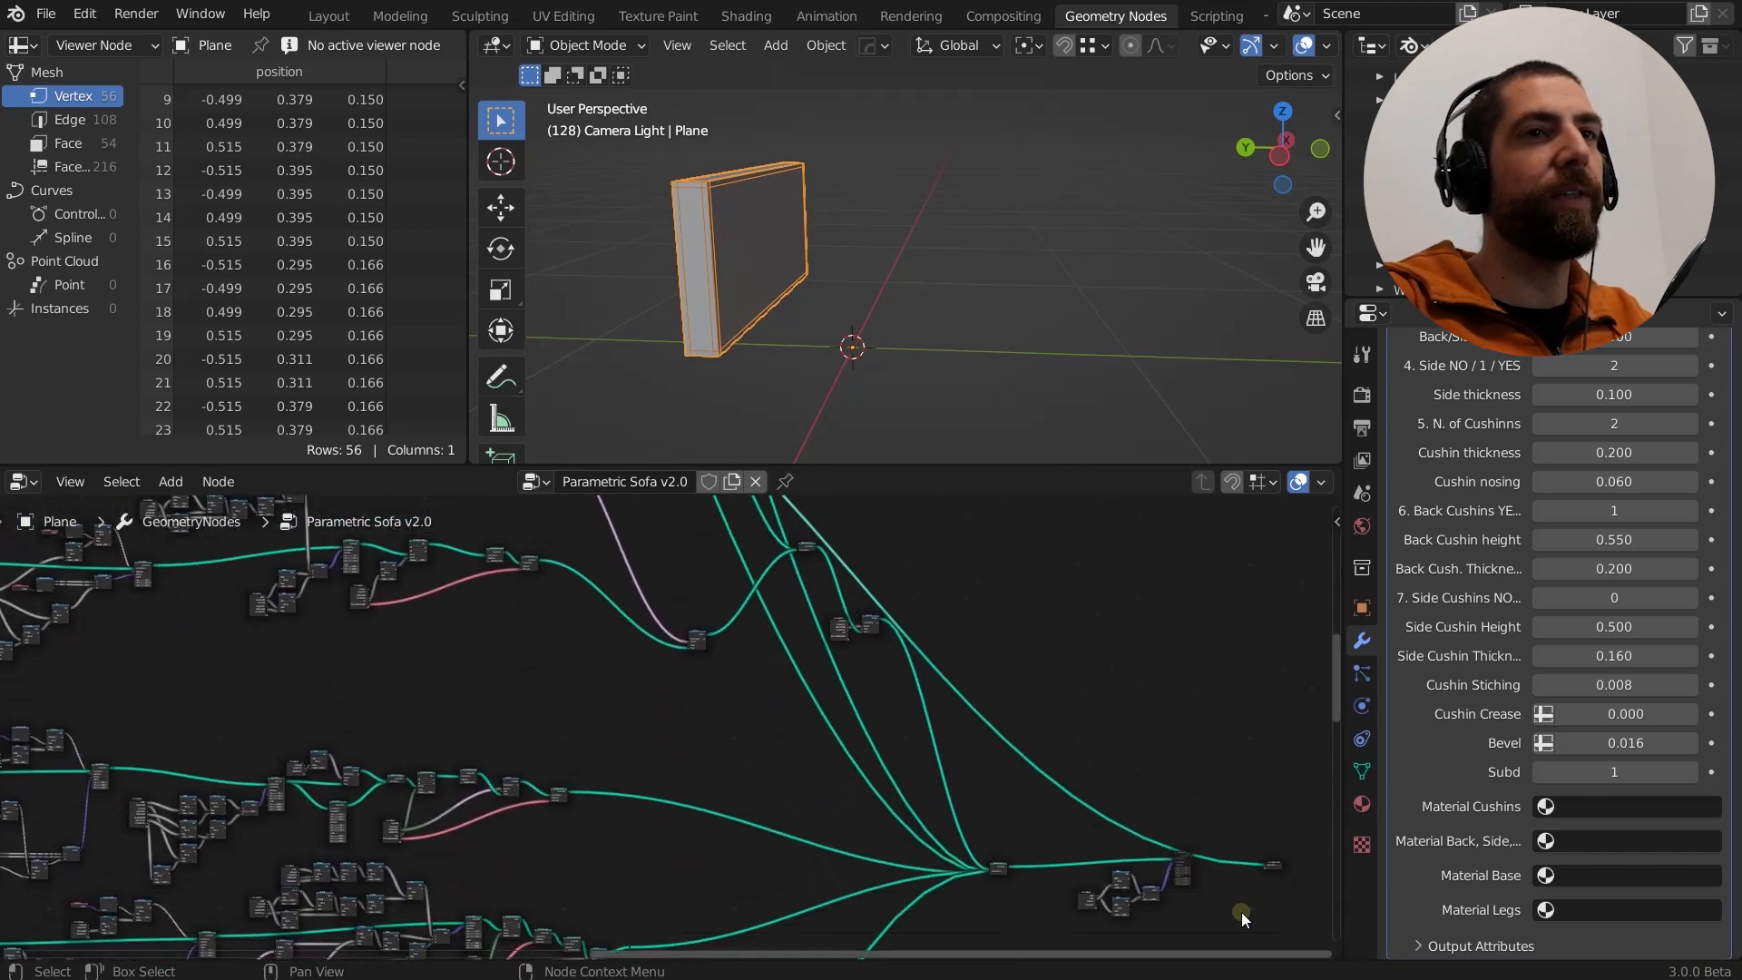
pyautogui.keyDown('ctrl'); pyautogui.keyDown('shift'); pyautogui.click(1183, 868); pyautogui.keyUp('shift'); pyautogui.keyUp('ctrl')
# Examine the rear corner of the sofa where the backrest meets the side panel.
pyautogui.moveTo(848, 243); pyautogui.dragTo(851, 325, button='middle')
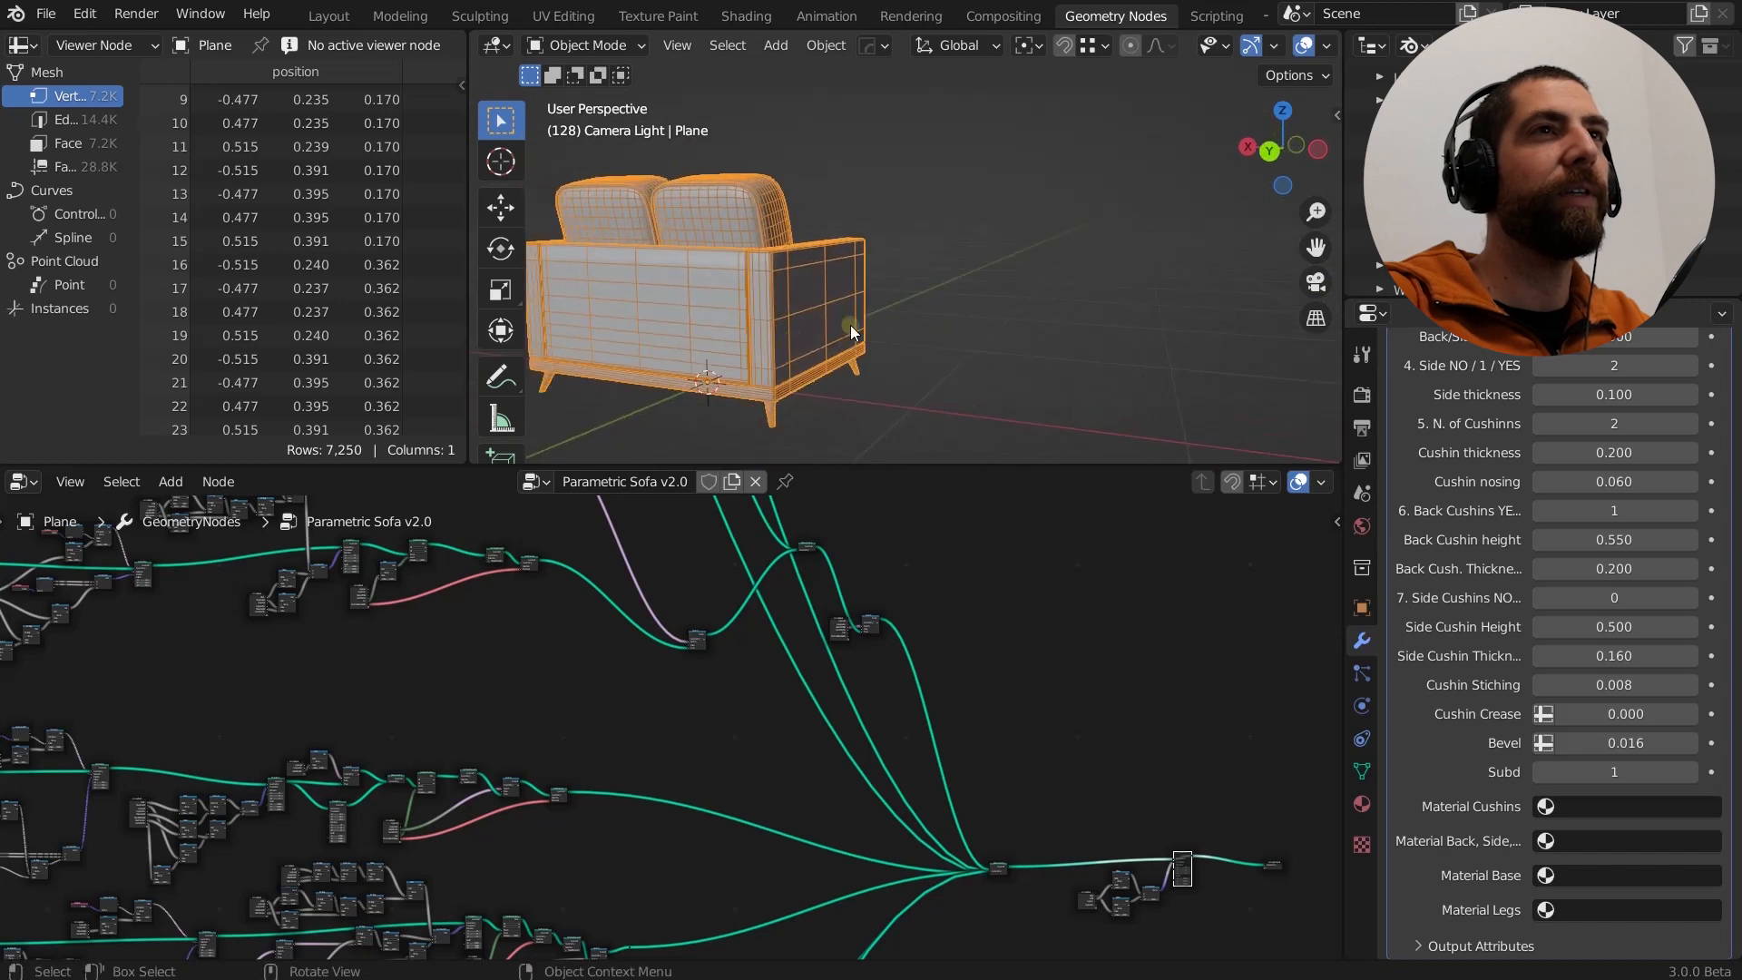
pyautogui.scroll(4, 782, 340)
pyautogui.scroll(-1, 814, 330)
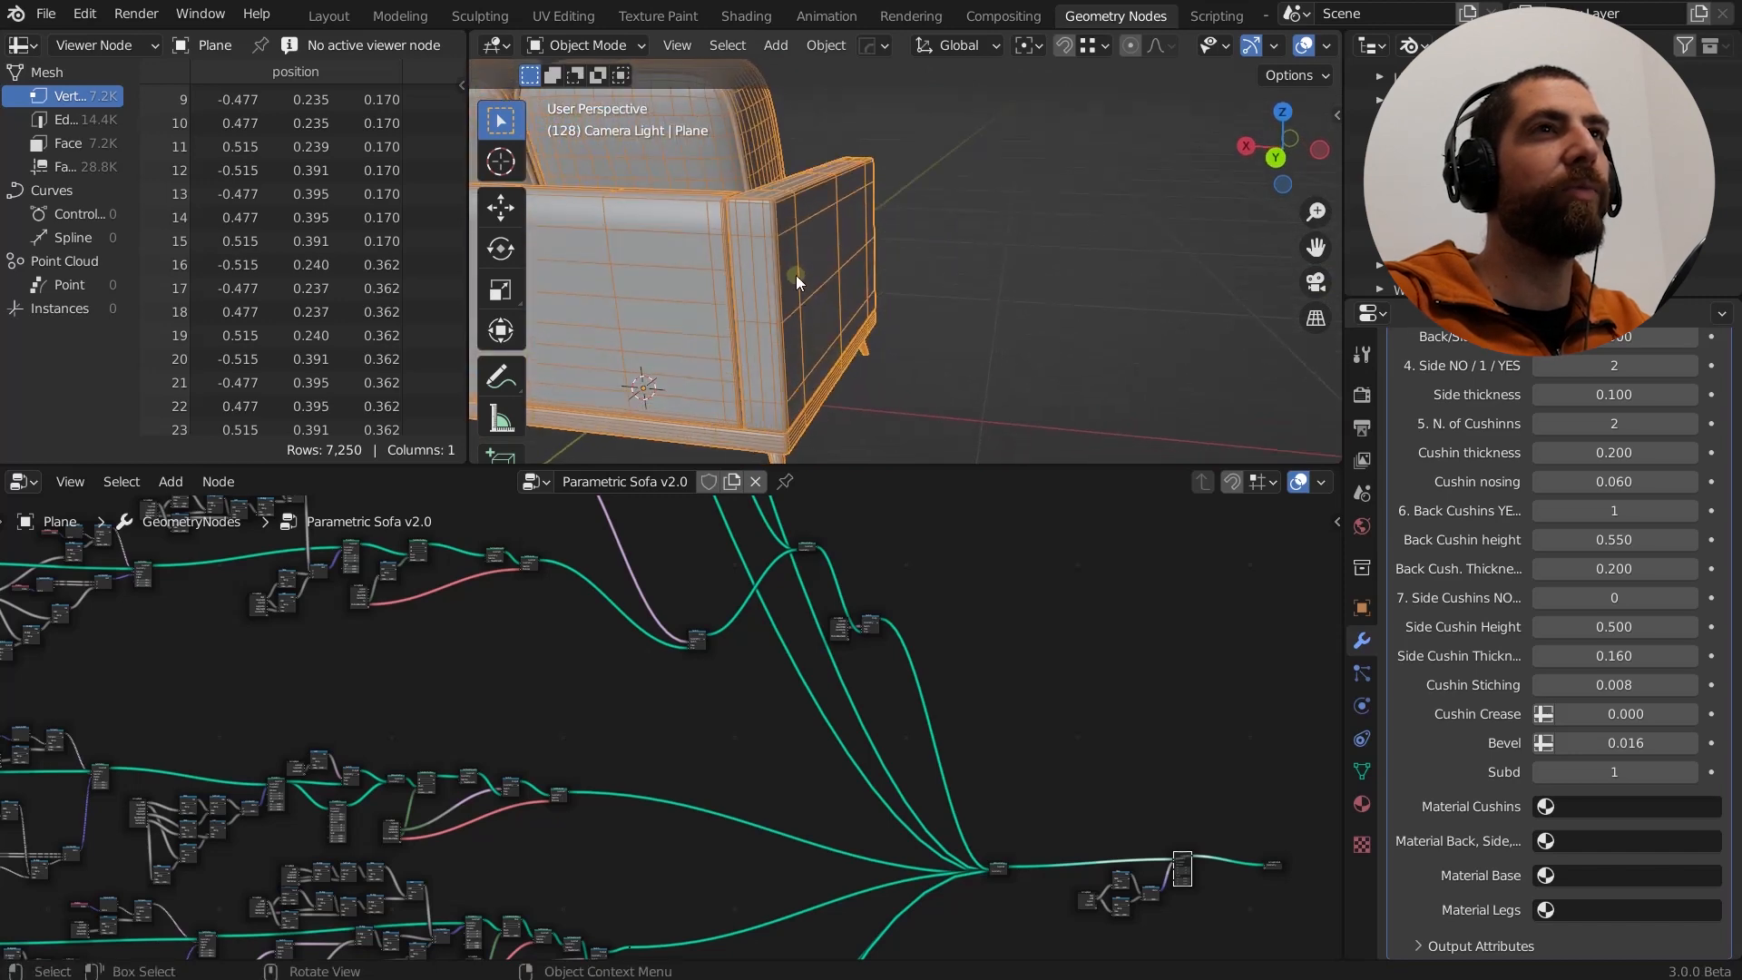
pyautogui.scroll(-3, 835, 264)
pyautogui.moveTo(835, 264); pyautogui.dragTo(815, 263, button='middle')
pyautogui.scroll(4, 815, 264)
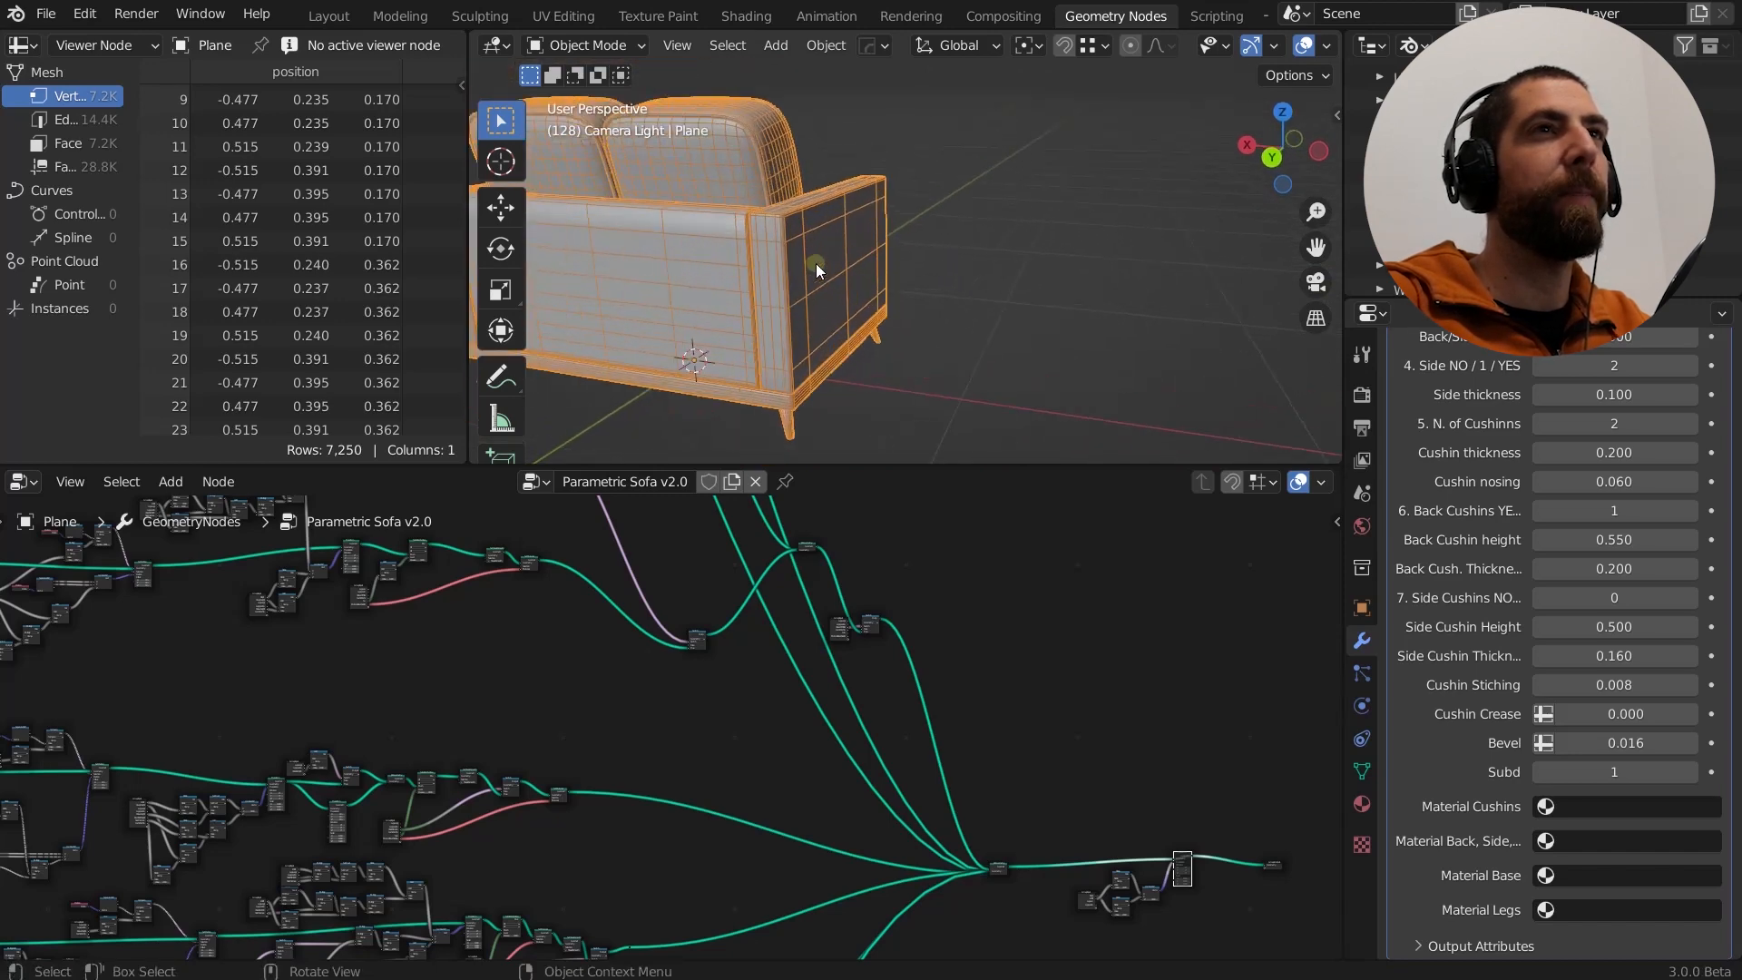
pyautogui.scroll(-4, 815, 264)
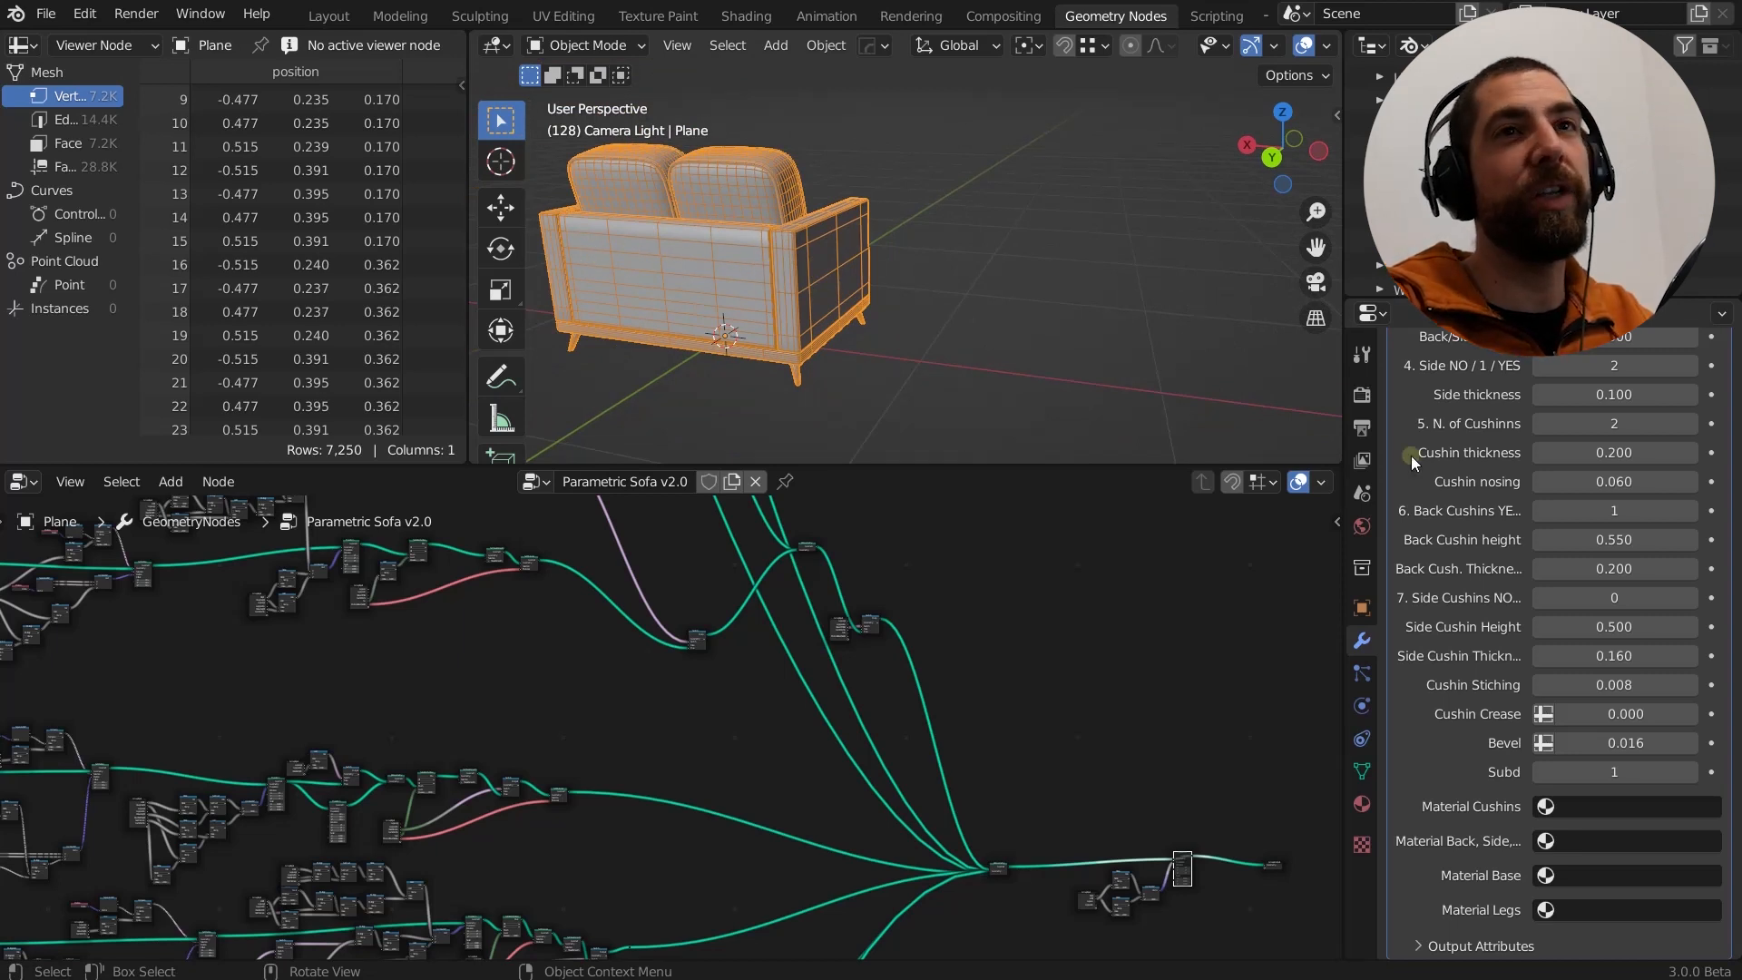
# Set 4. Side NO / 1 / YES to 0 and preview the end node of the BACK 1 branch.
pyautogui.click(1542, 367)
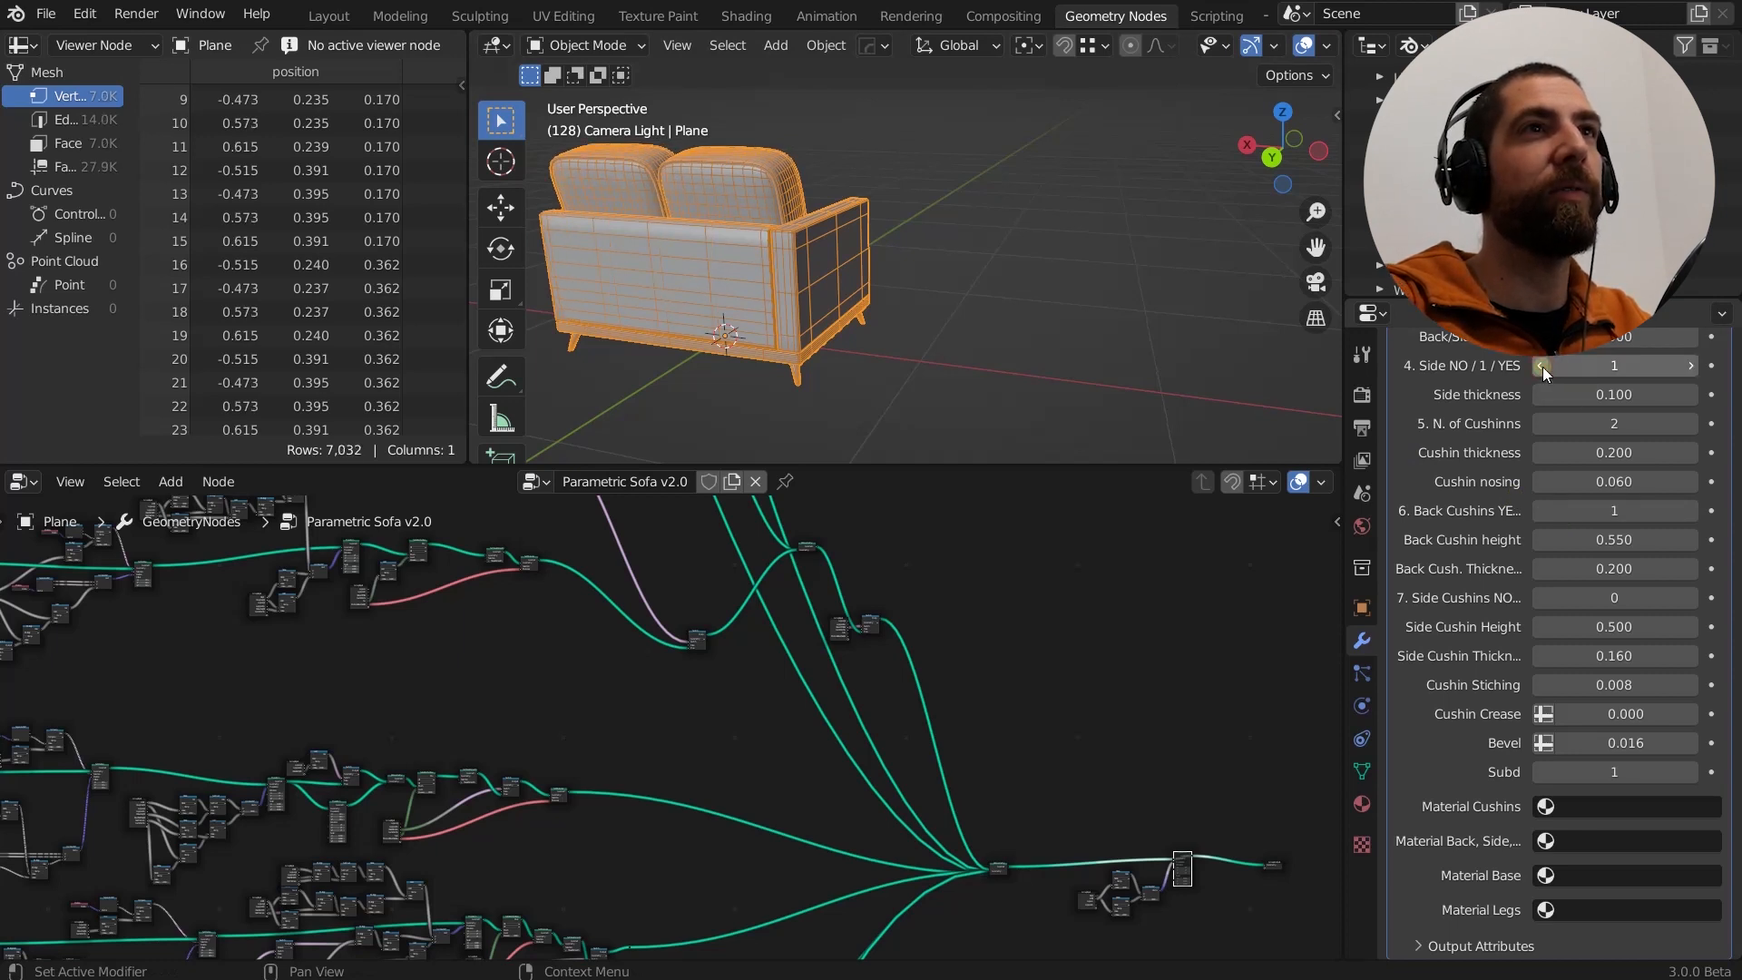
pyautogui.click(1543, 367)
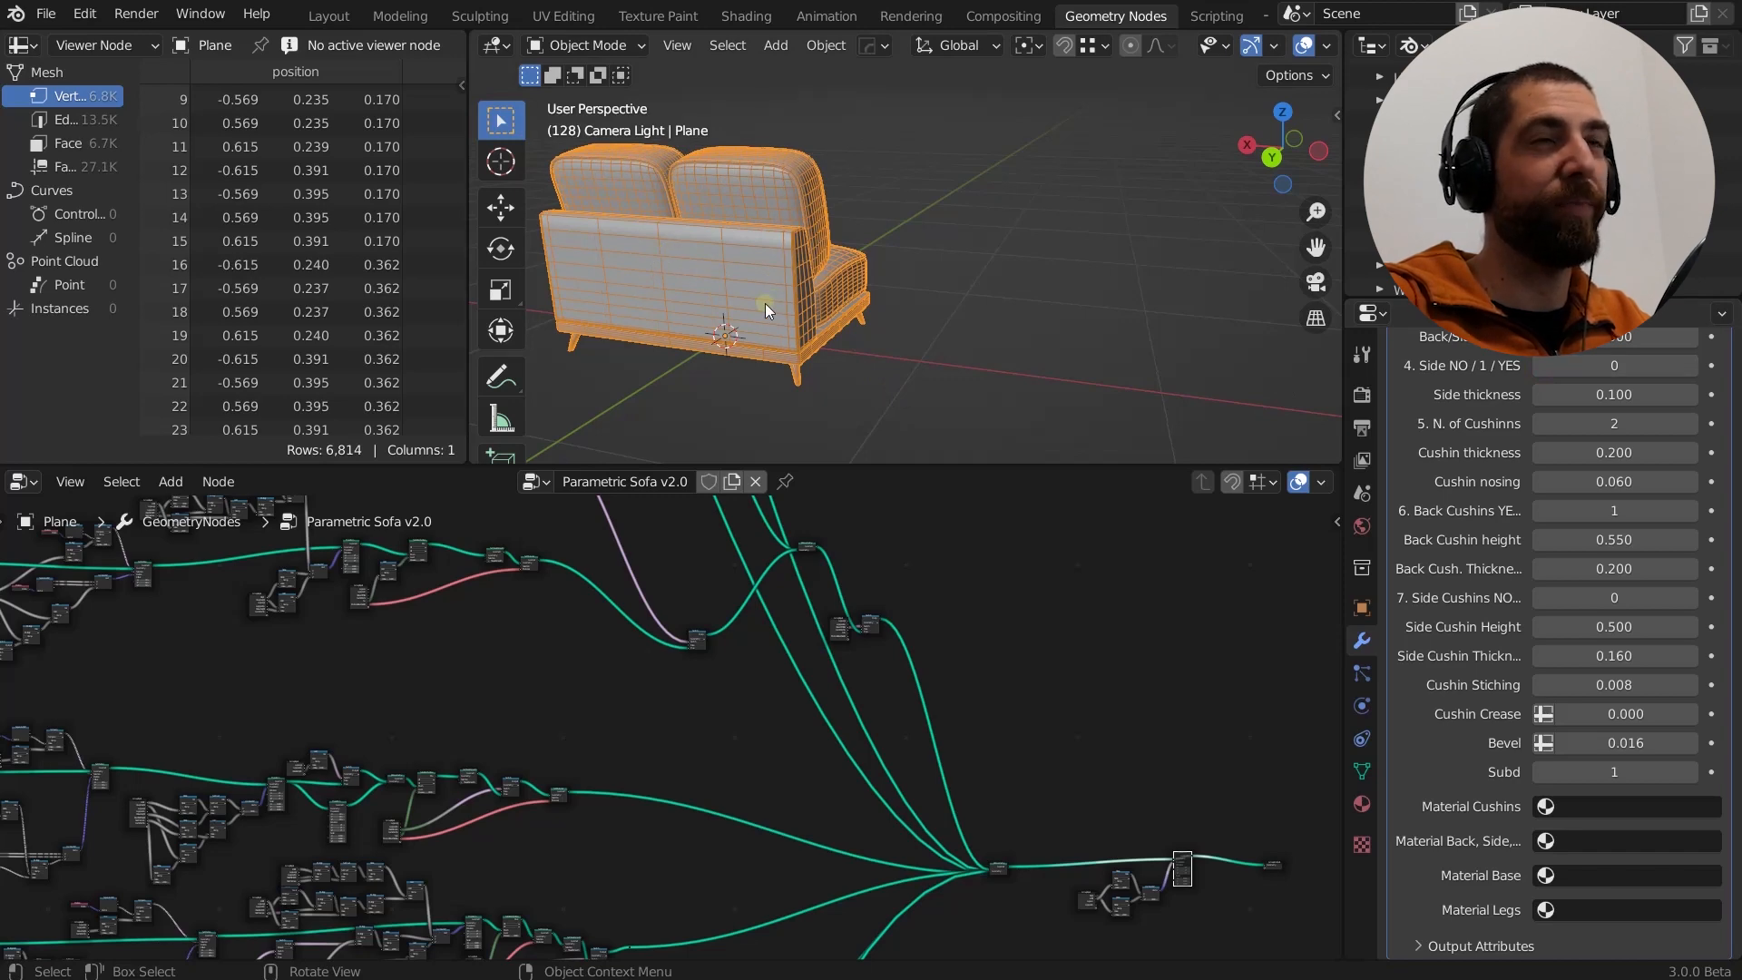
pyautogui.scroll(-2, 1030, 776)
pyautogui.moveTo(1037, 751); pyautogui.dragTo(1203, 953, button='middle')
pyautogui.scroll(-1, 1008, 807)
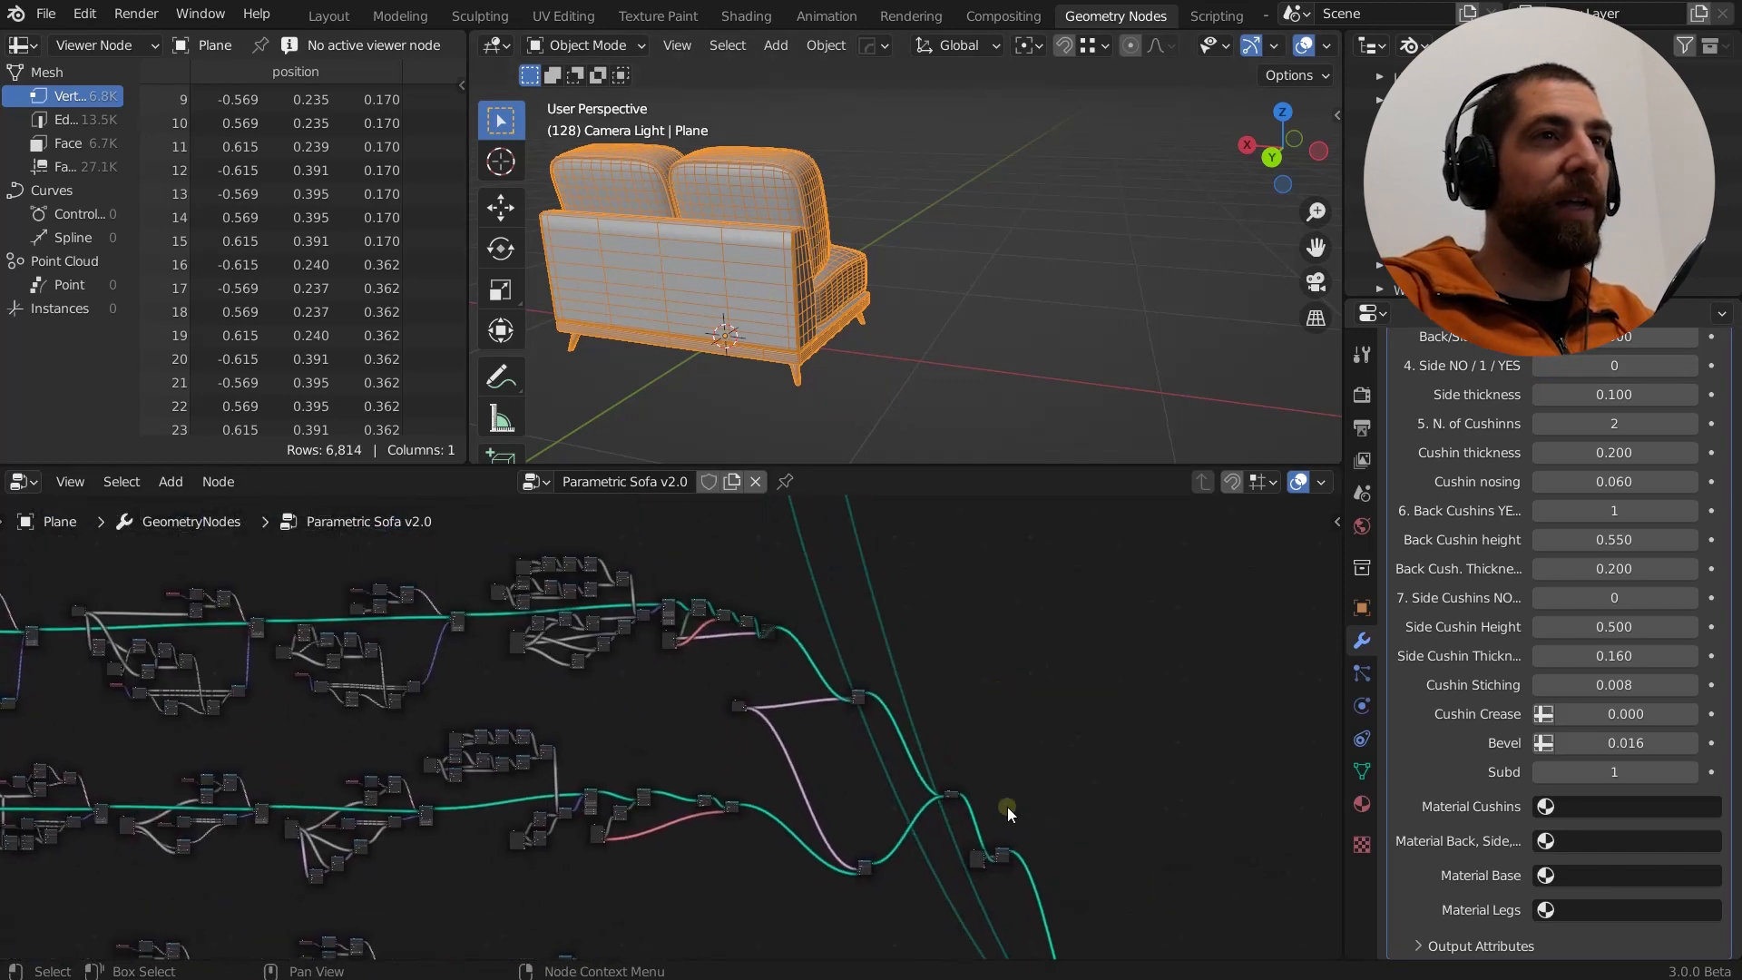
pyautogui.moveTo(875, 828); pyautogui.dragTo(929, 957, button='middle')
pyautogui.moveTo(799, 706); pyautogui.dragTo(858, 561, button='middle')
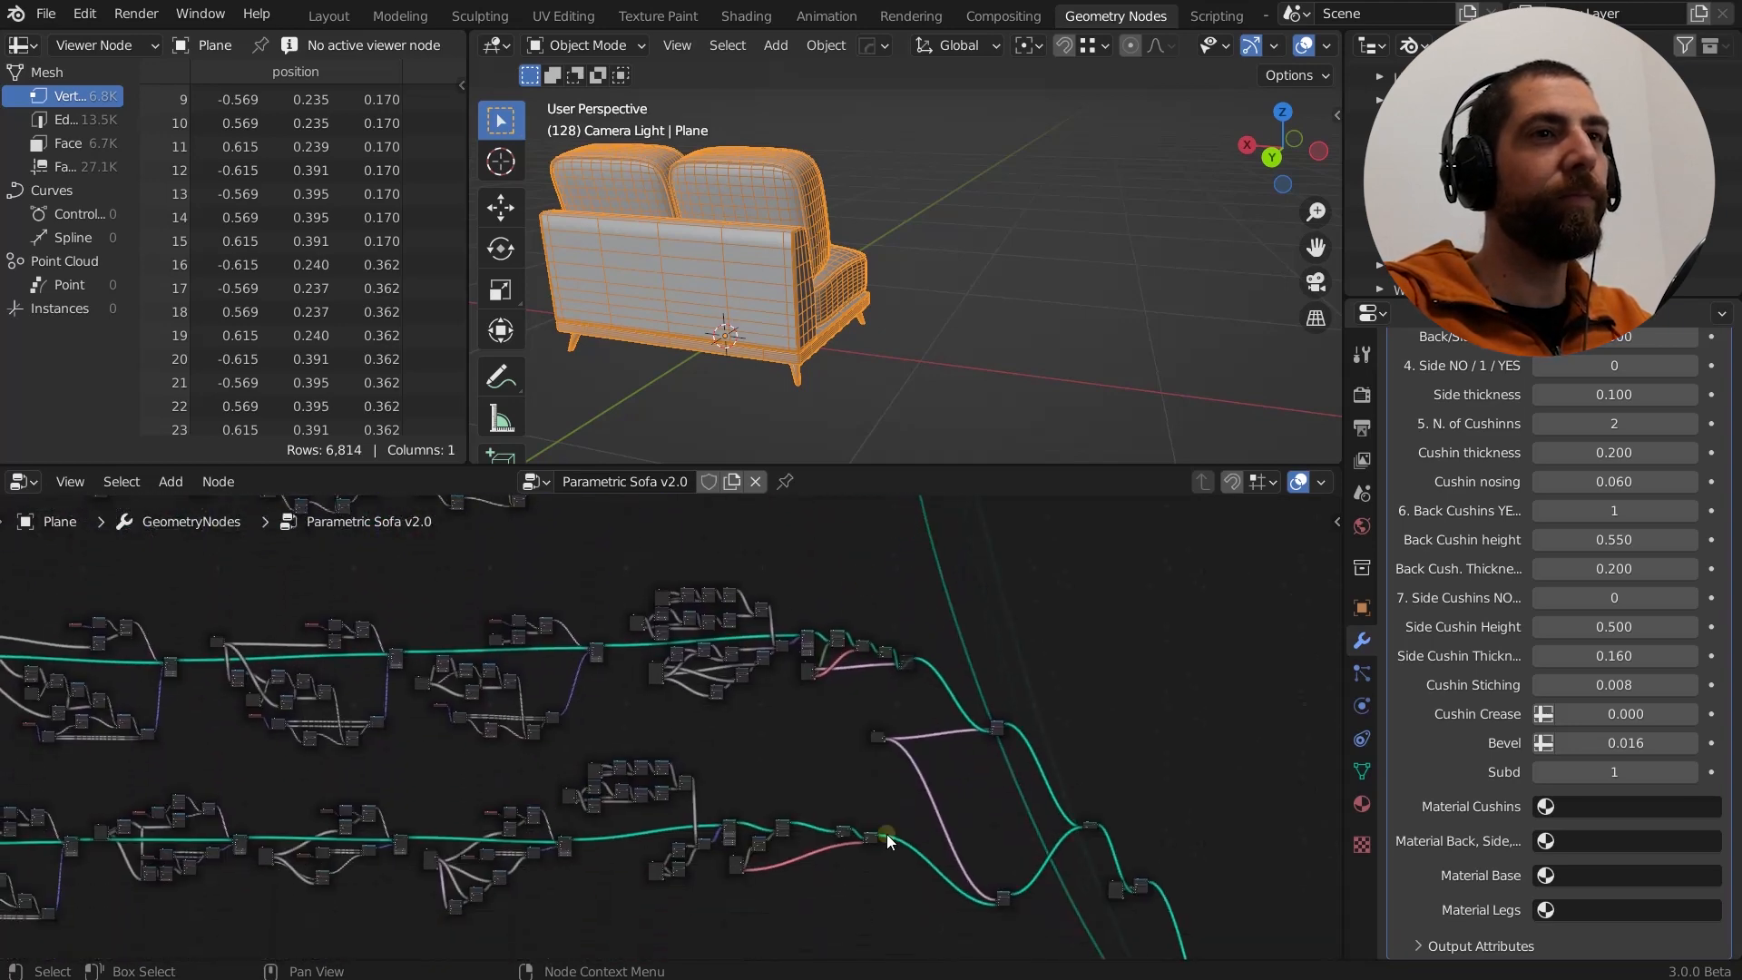
pyautogui.keyDown('ctrl'); pyautogui.keyDown('shift'); pyautogui.click(908, 662); pyautogui.keyUp('shift'); pyautogui.keyUp('ctrl')
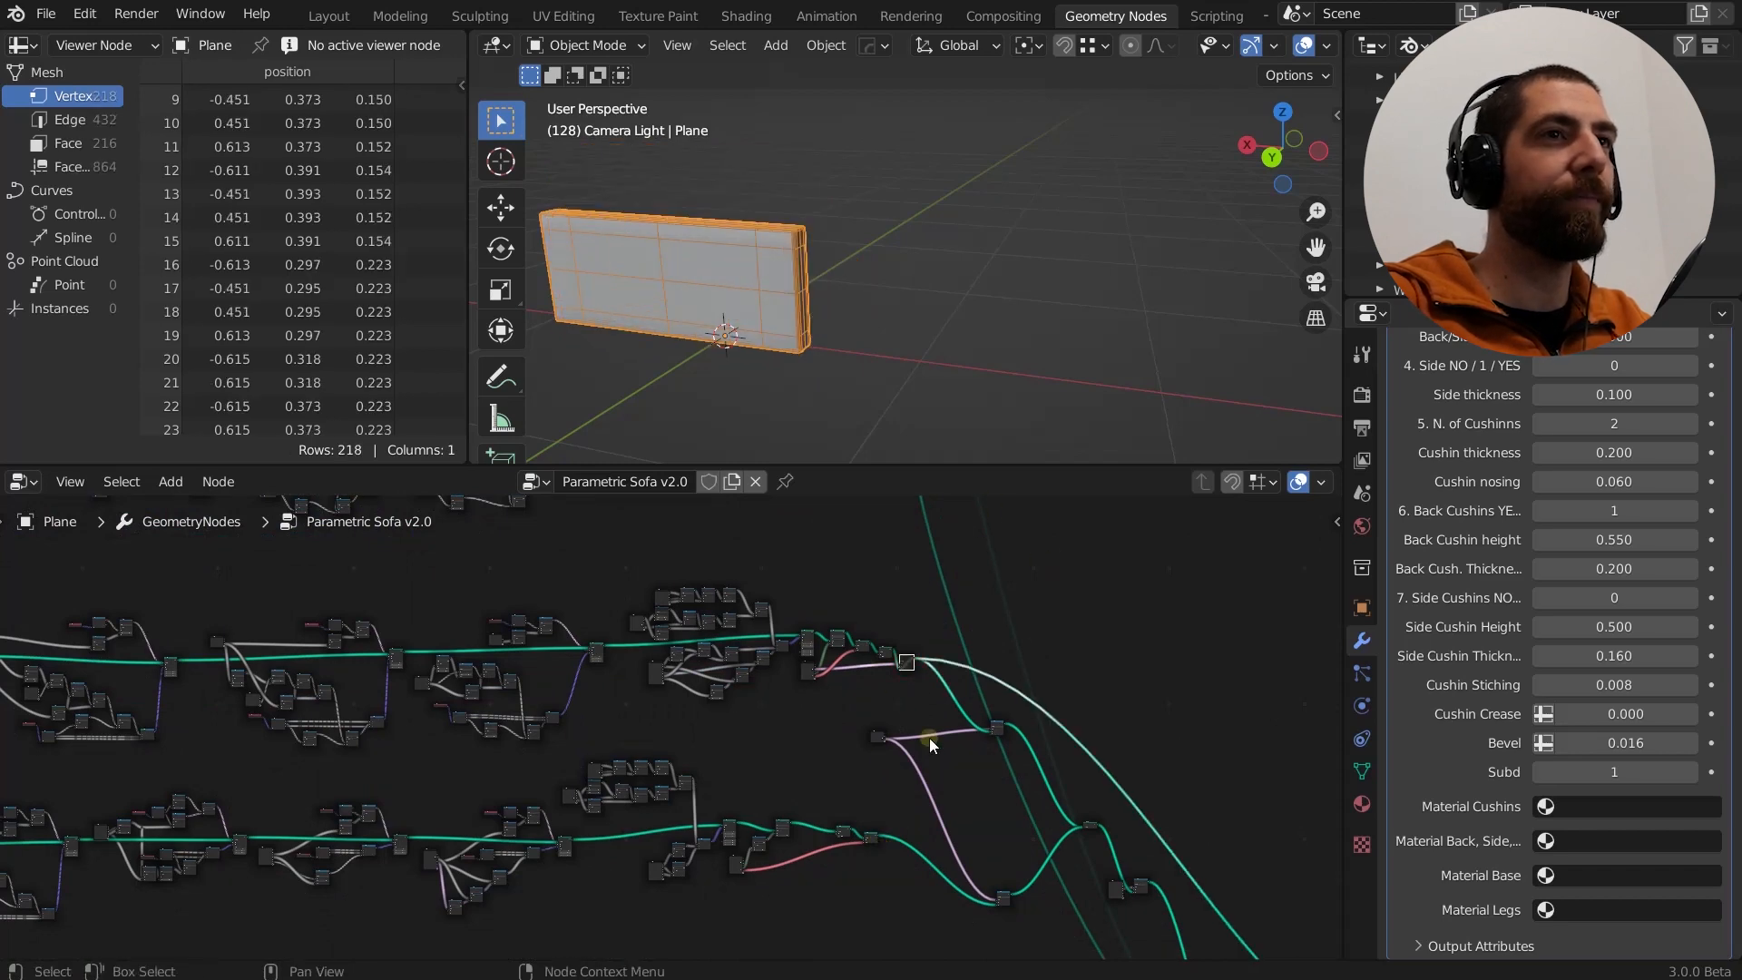
# Examine how width, back thickness and back/side height reach the Combine XYZ node at the start of BACK 1.
pyautogui.moveTo(540, 735); pyautogui.dragTo(1080, 710, button='middle')
pyautogui.scroll(6, 341, 633)
pyautogui.scroll(5, 451, 652)
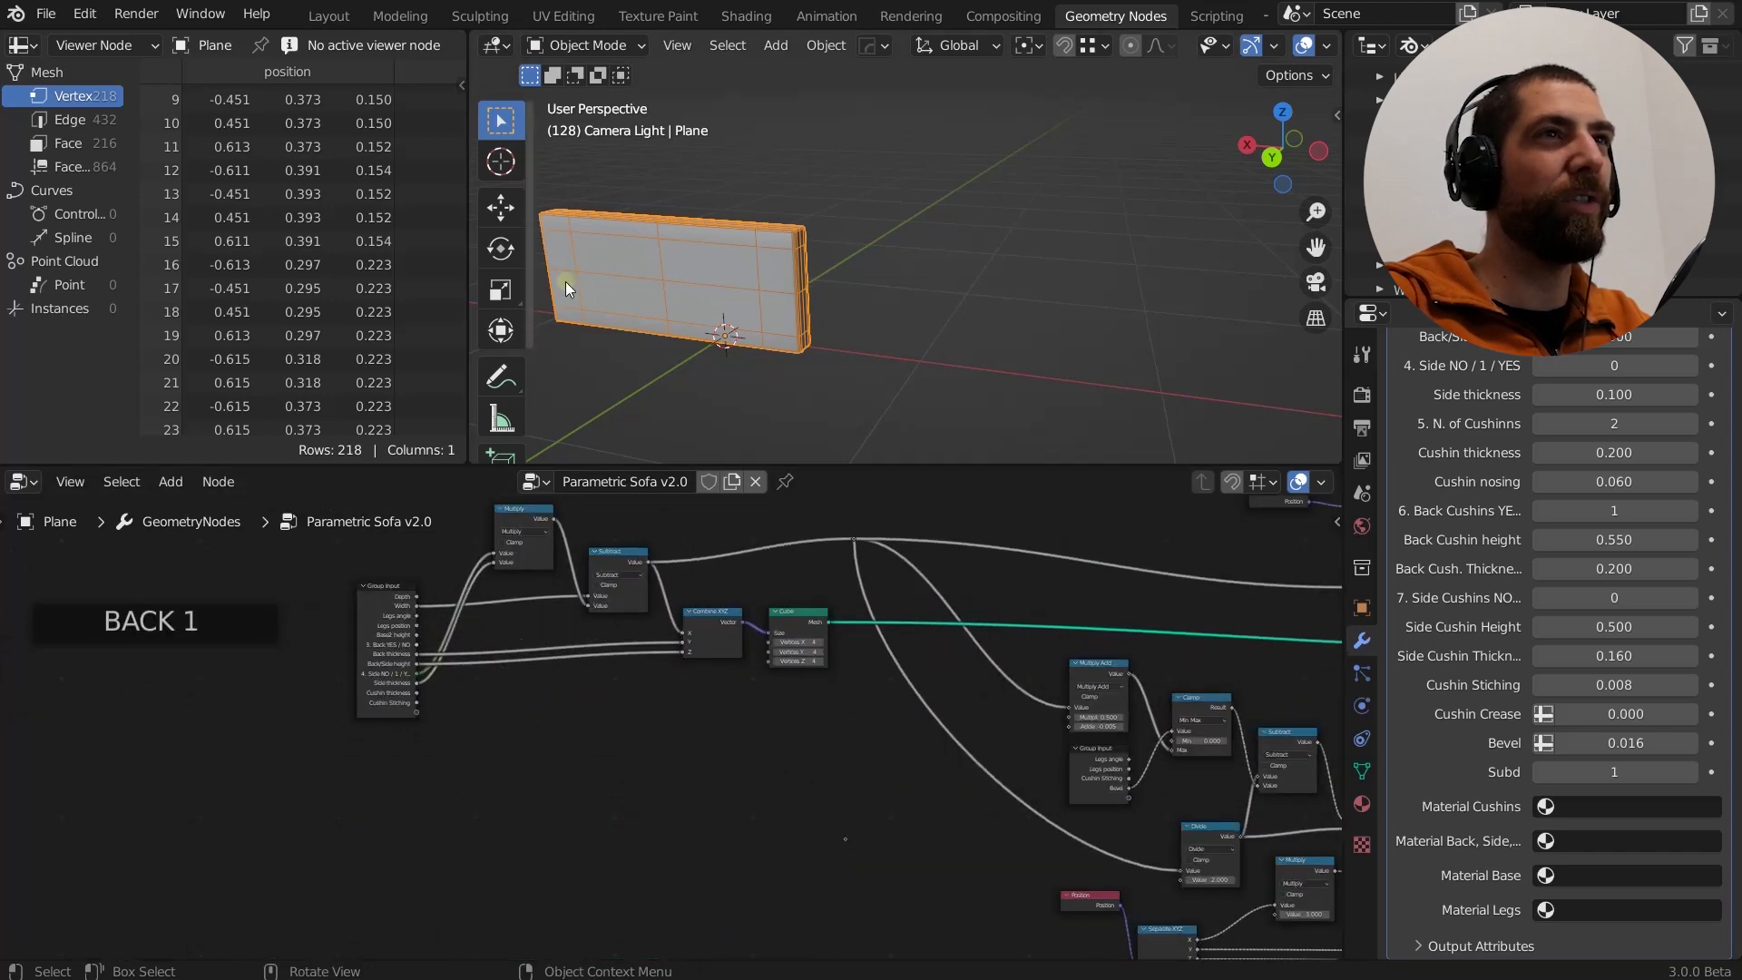
pyautogui.scroll(4, 481, 632)
pyautogui.moveTo(481, 633); pyautogui.dragTo(376, 772, button='middle')
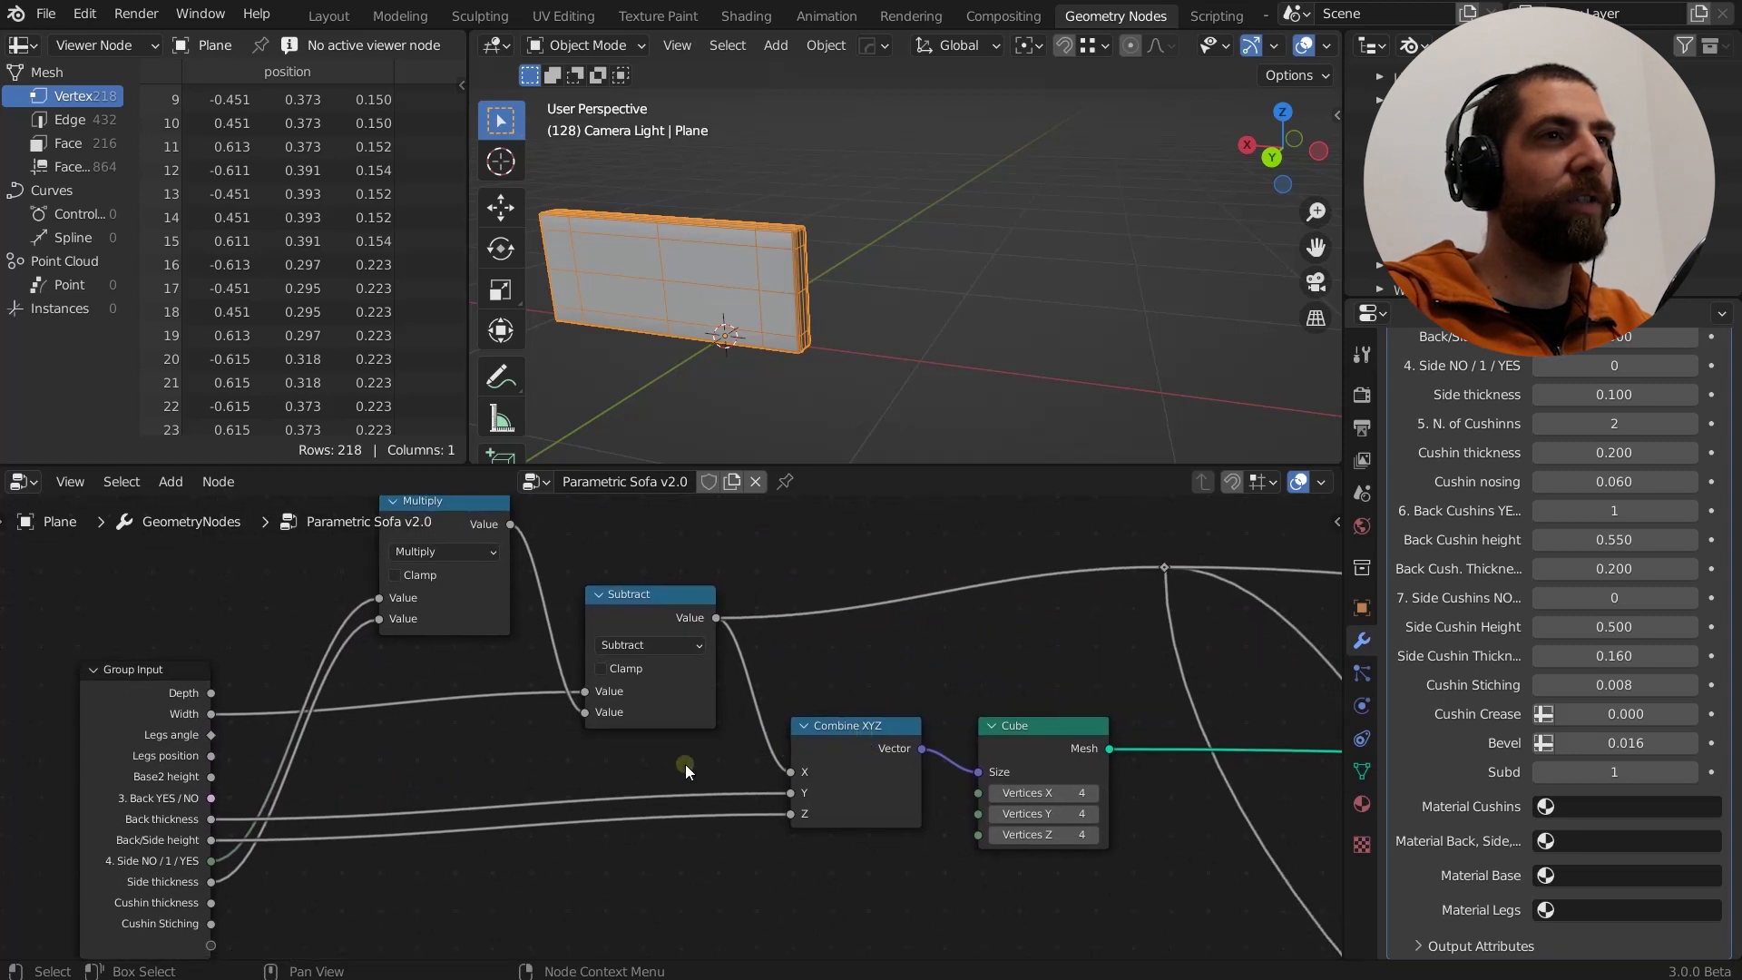
pyautogui.moveTo(684, 764); pyautogui.dragTo(638, 754, button='middle')
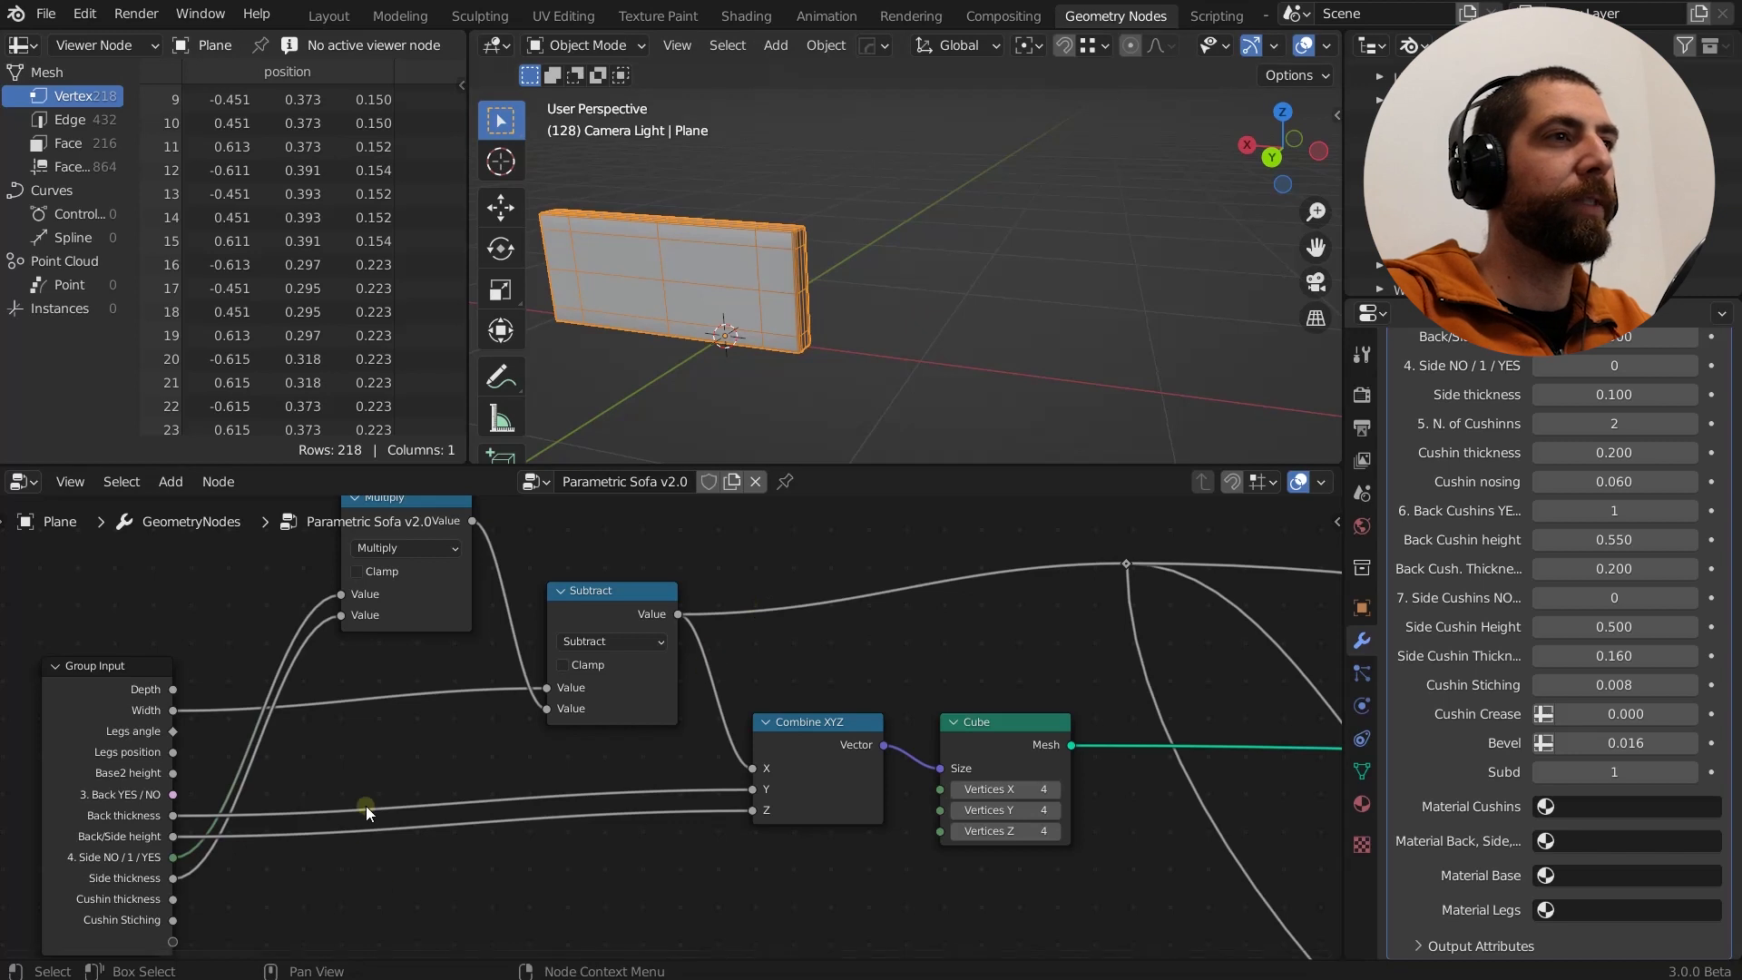
pyautogui.moveTo(359, 797); pyautogui.dragTo(351, 781, button='middle')
pyautogui.moveTo(479, 712); pyautogui.dragTo(498, 752, button='middle')
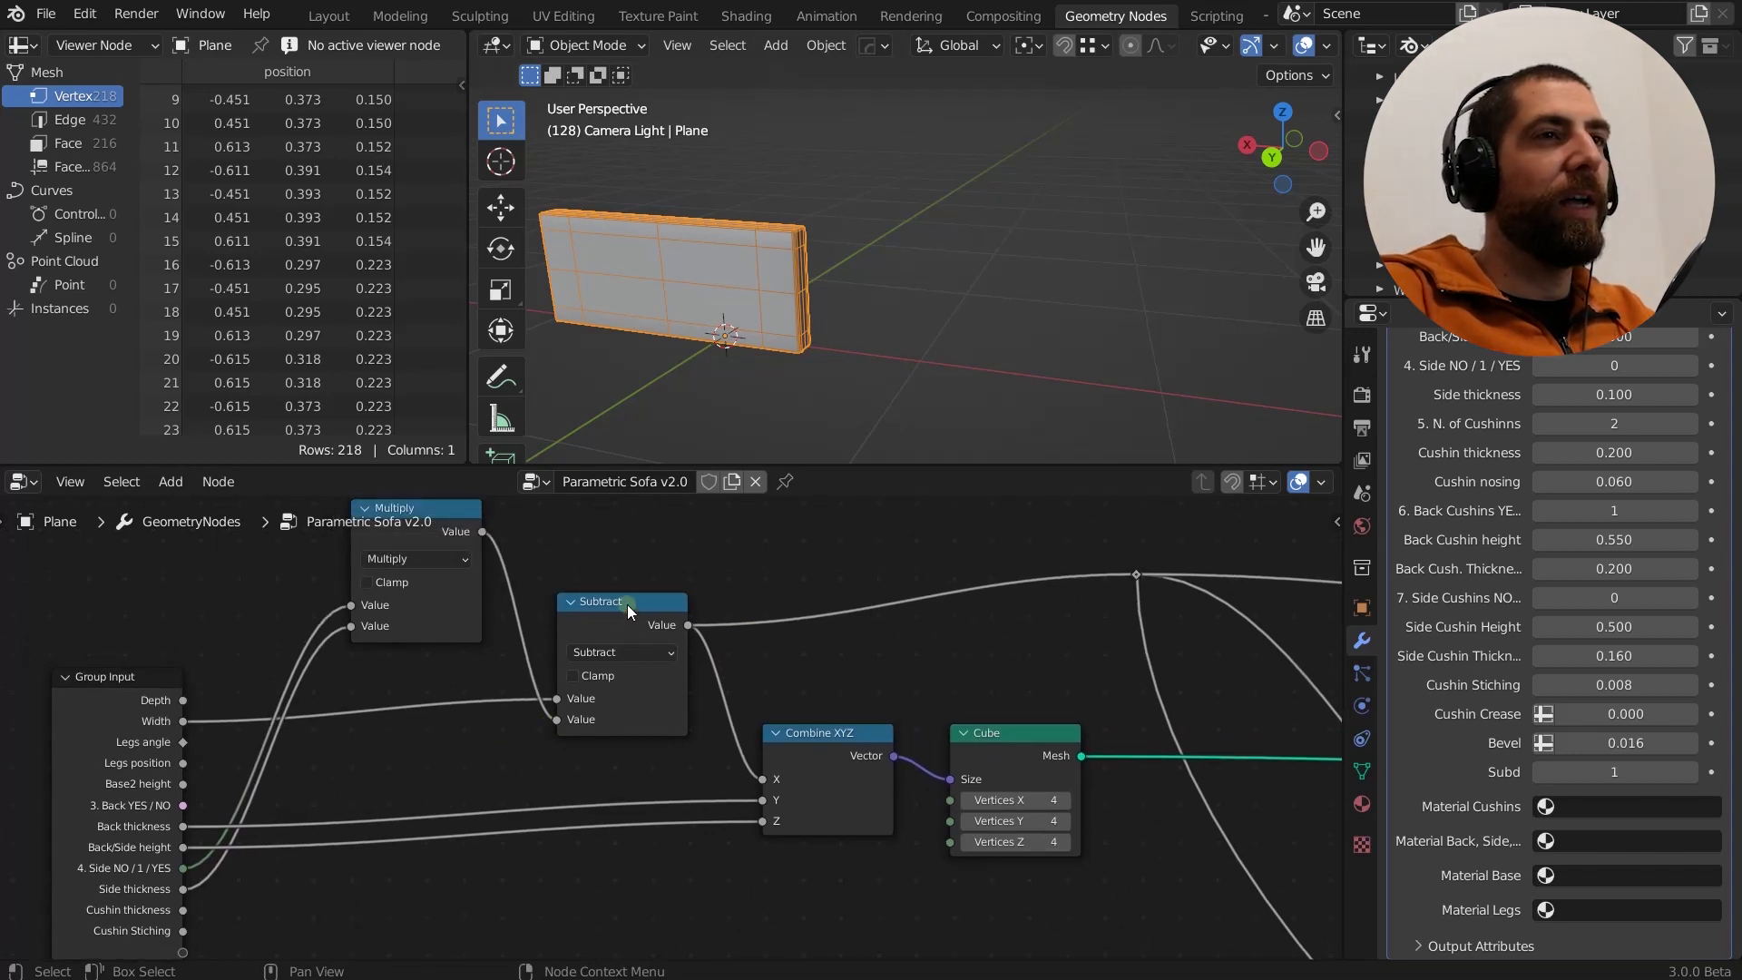
# Select BACK 1's first Subtract node and trace the width and multiplied side thickness links entering it.
pyautogui.scroll(-2, 617, 731)
pyautogui.moveTo(644, 770); pyautogui.dragTo(493, 780, button='middle')
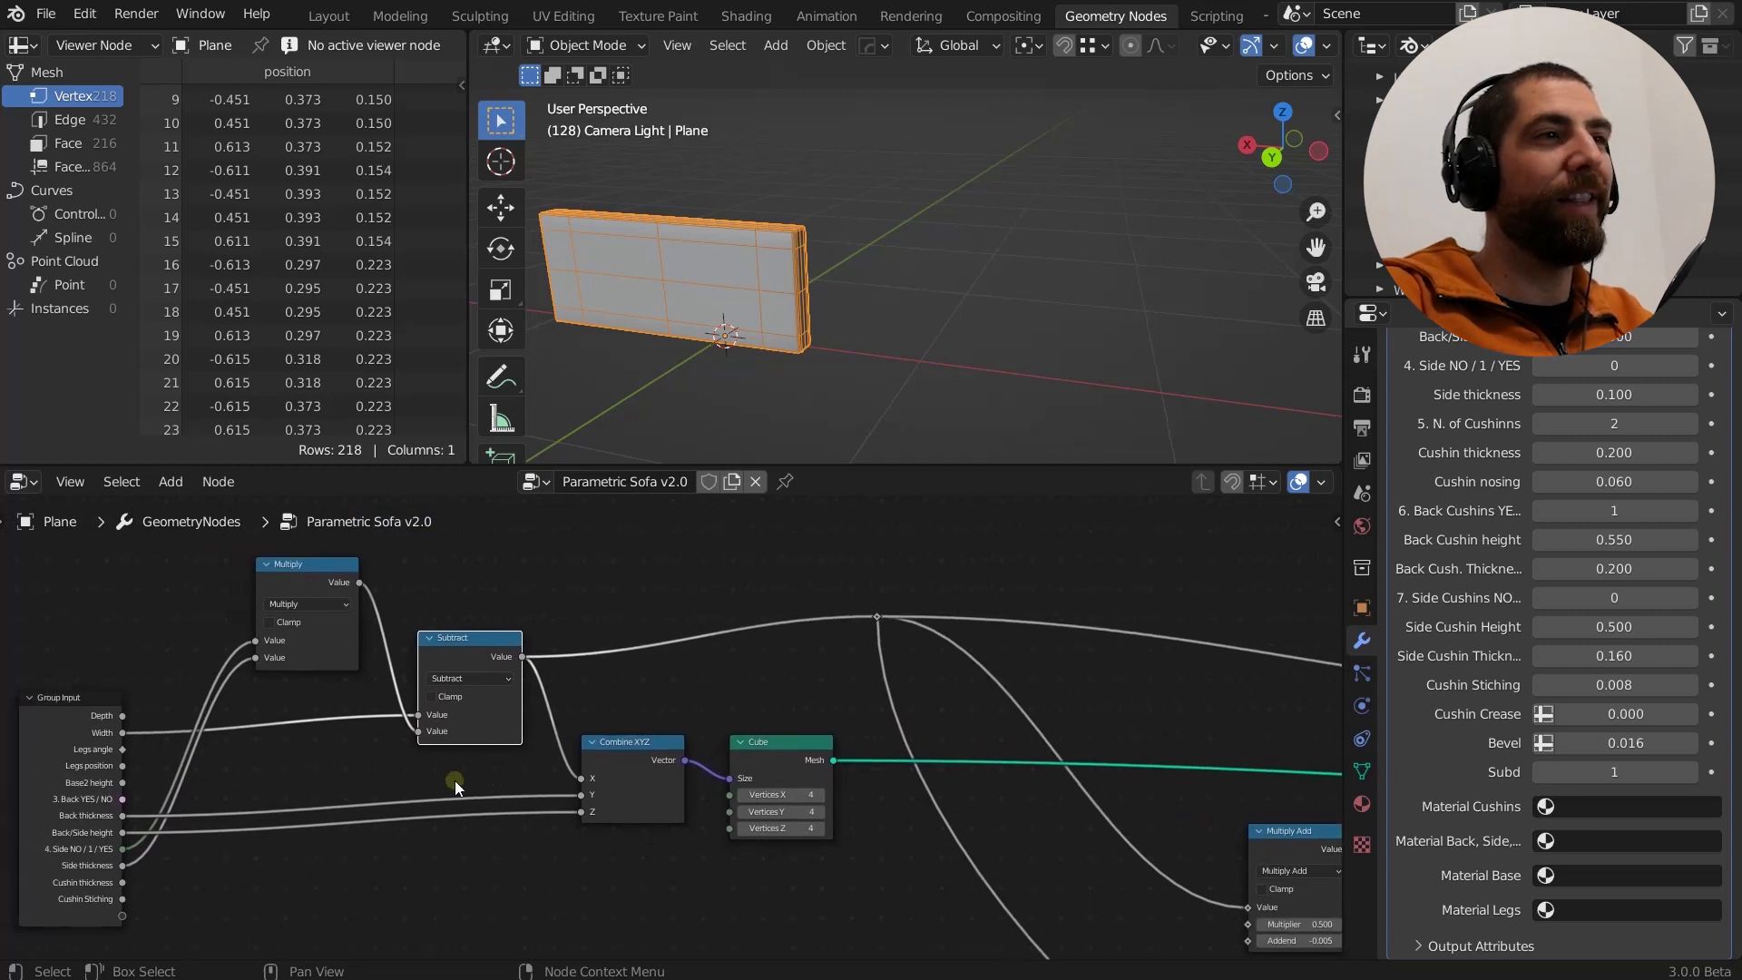
pyautogui.scroll(2, 137, 855)
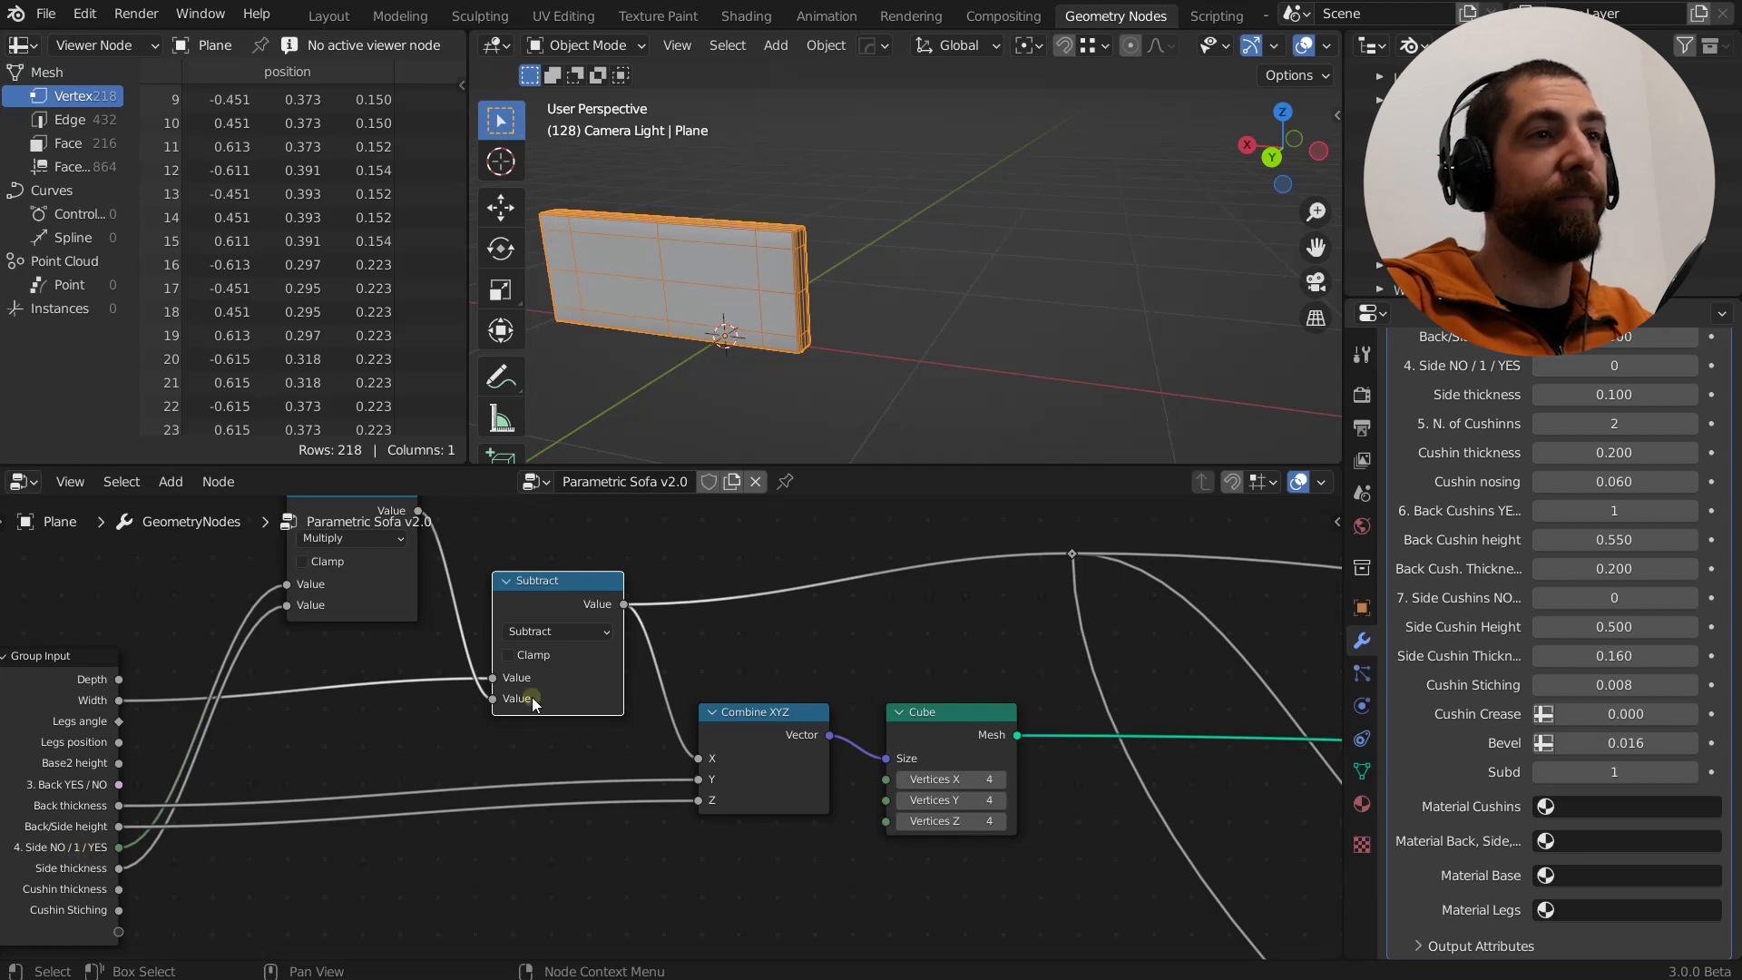
pyautogui.moveTo(557, 686); pyautogui.dragTo(624, 722, button='middle')
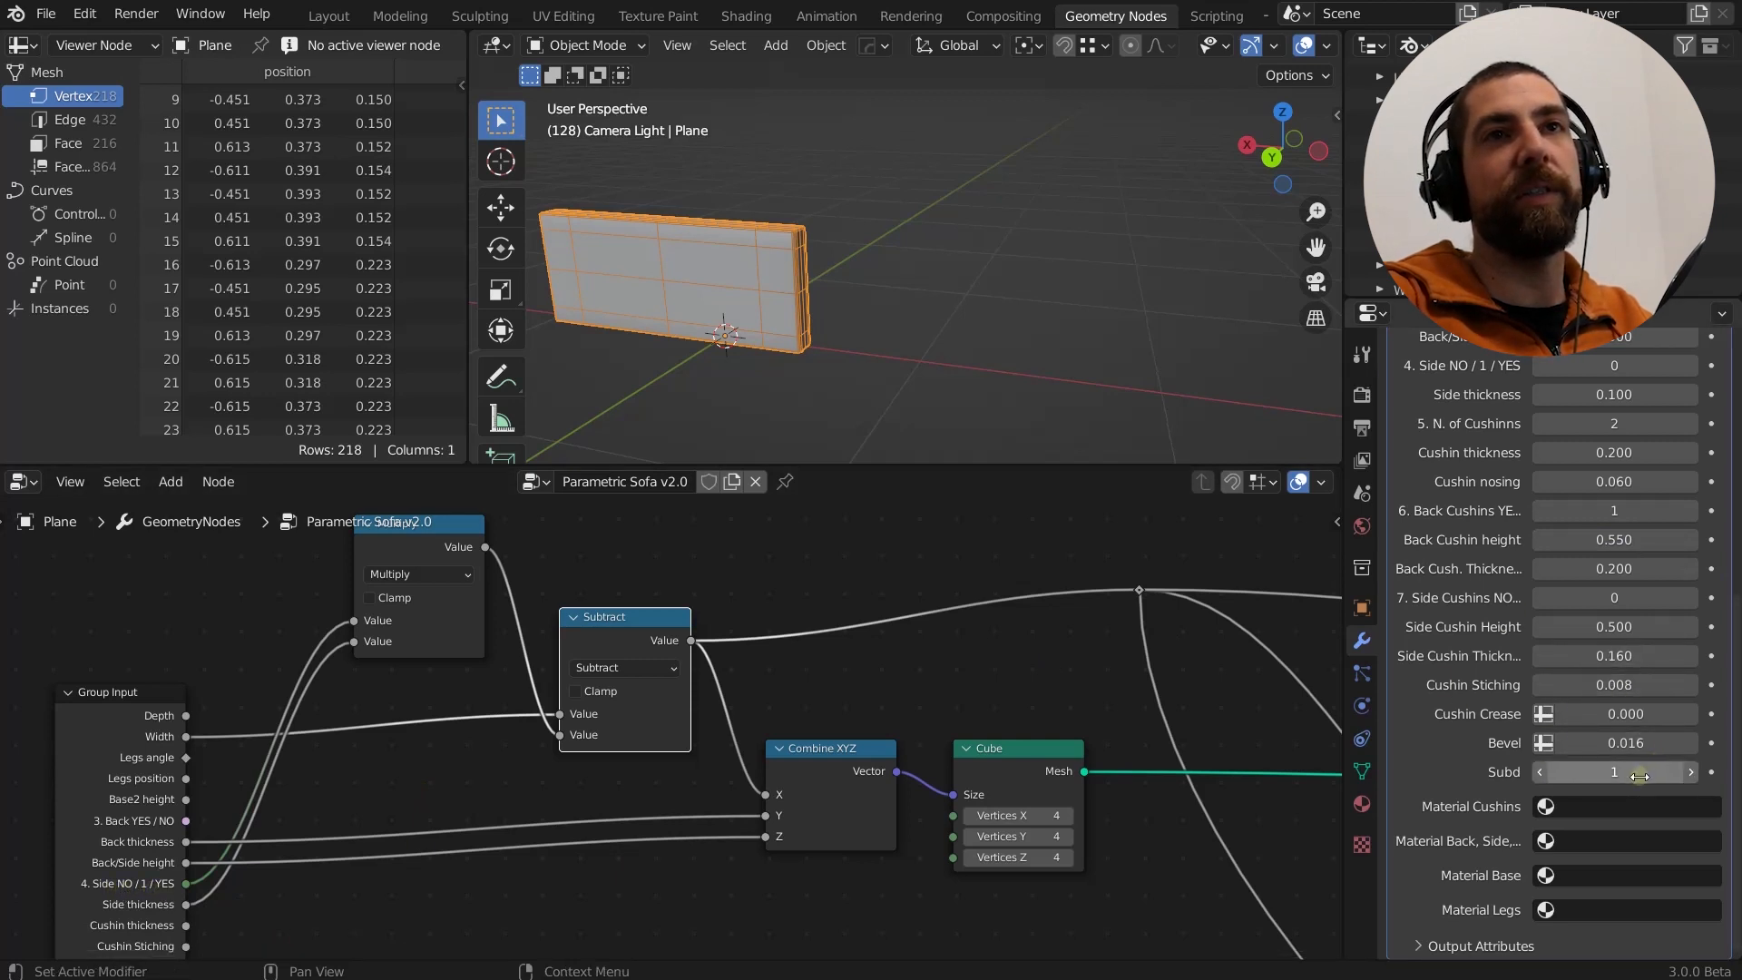
# Switch 4. Side NO / 1 / YES to 1, 2 and back to 0 to compare the backrest width against the Multiply and Subtract nodes.
pyautogui.scroll(2, 1640, 550)
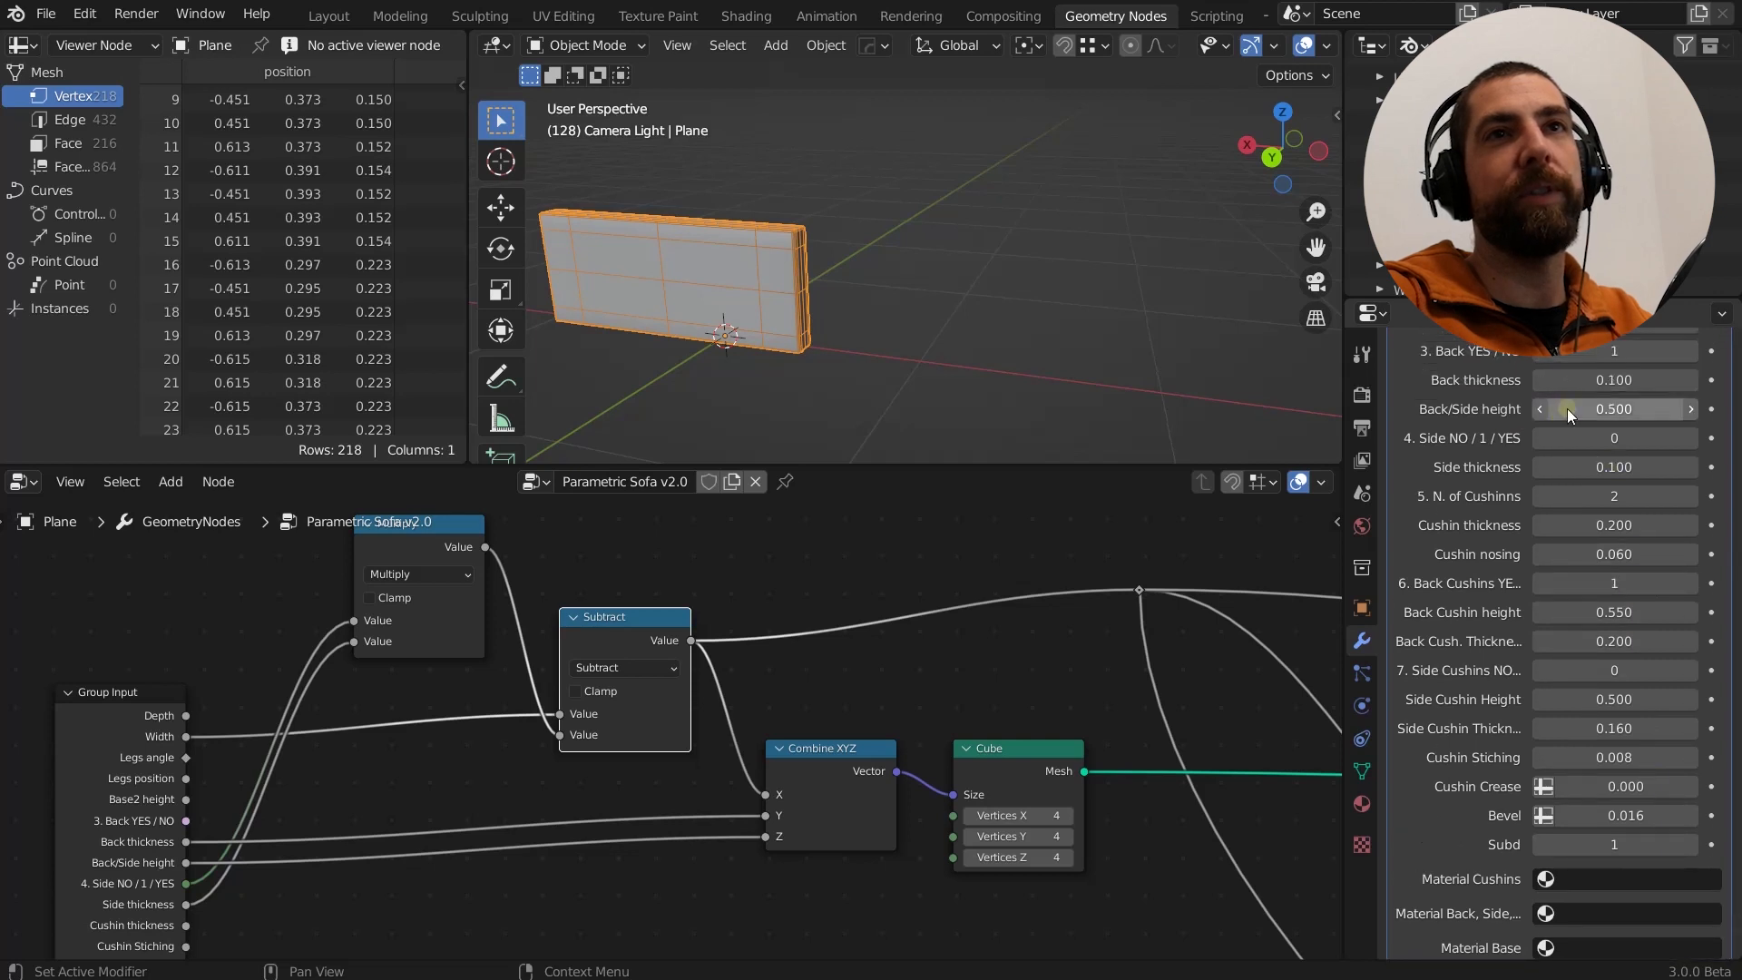
pyautogui.click(1693, 439)
pyautogui.click(1693, 438)
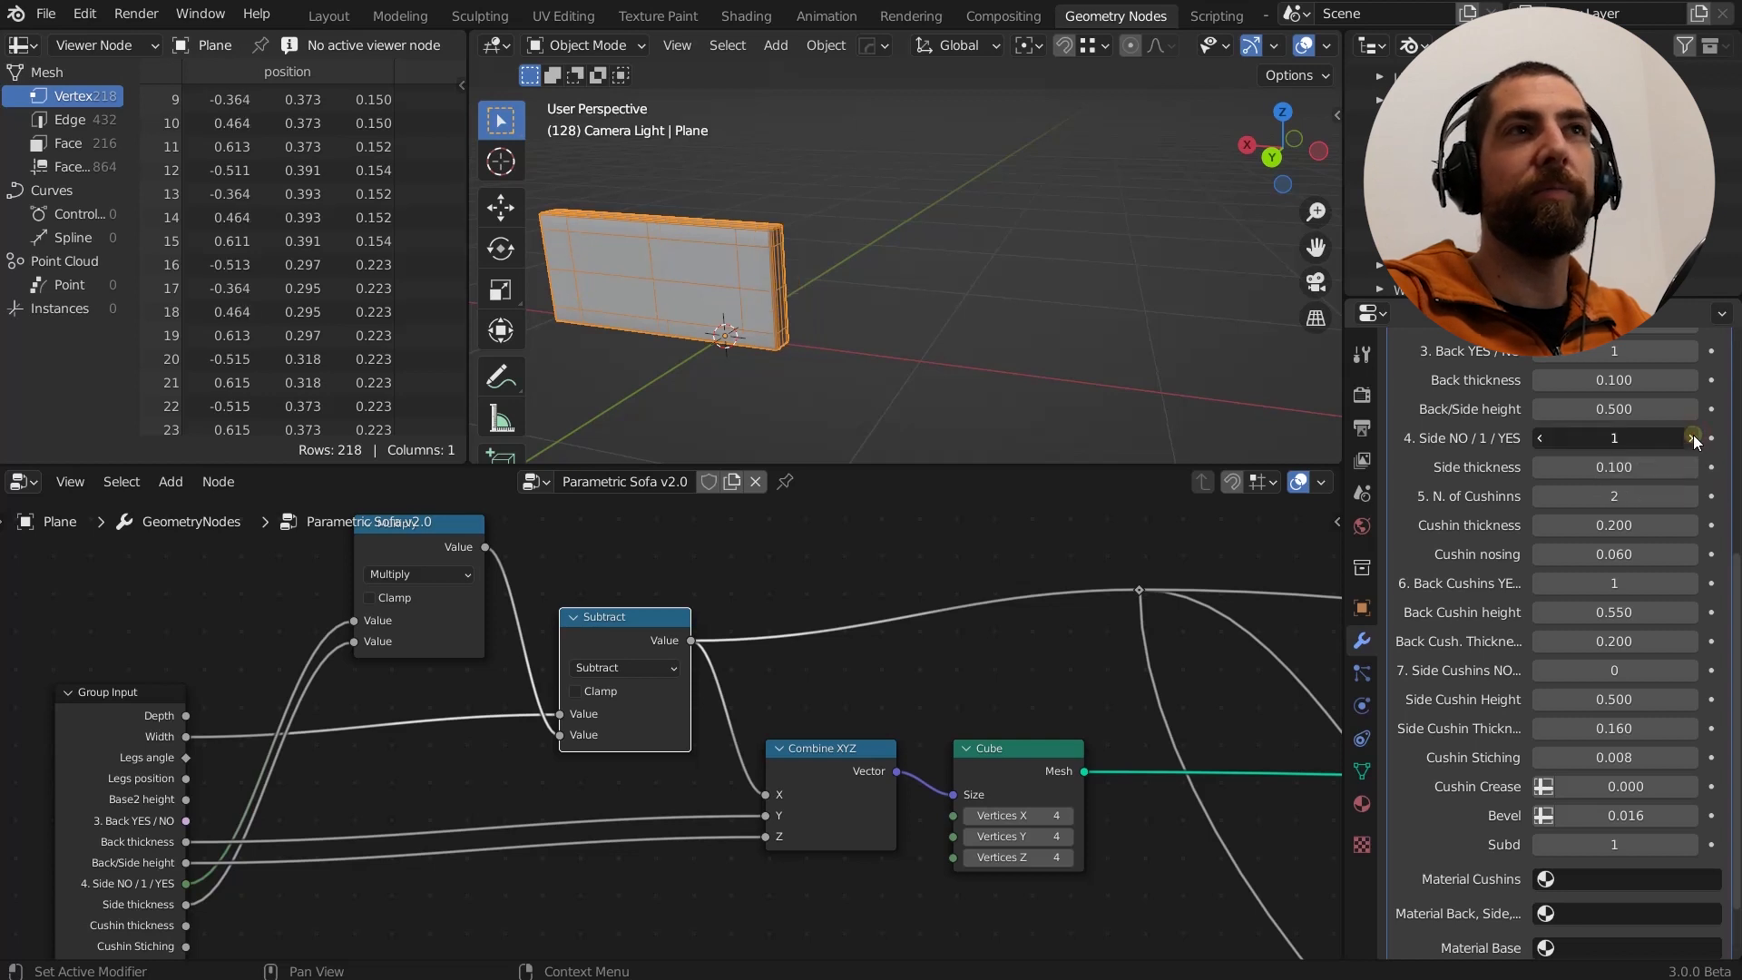
pyautogui.click(1543, 438)
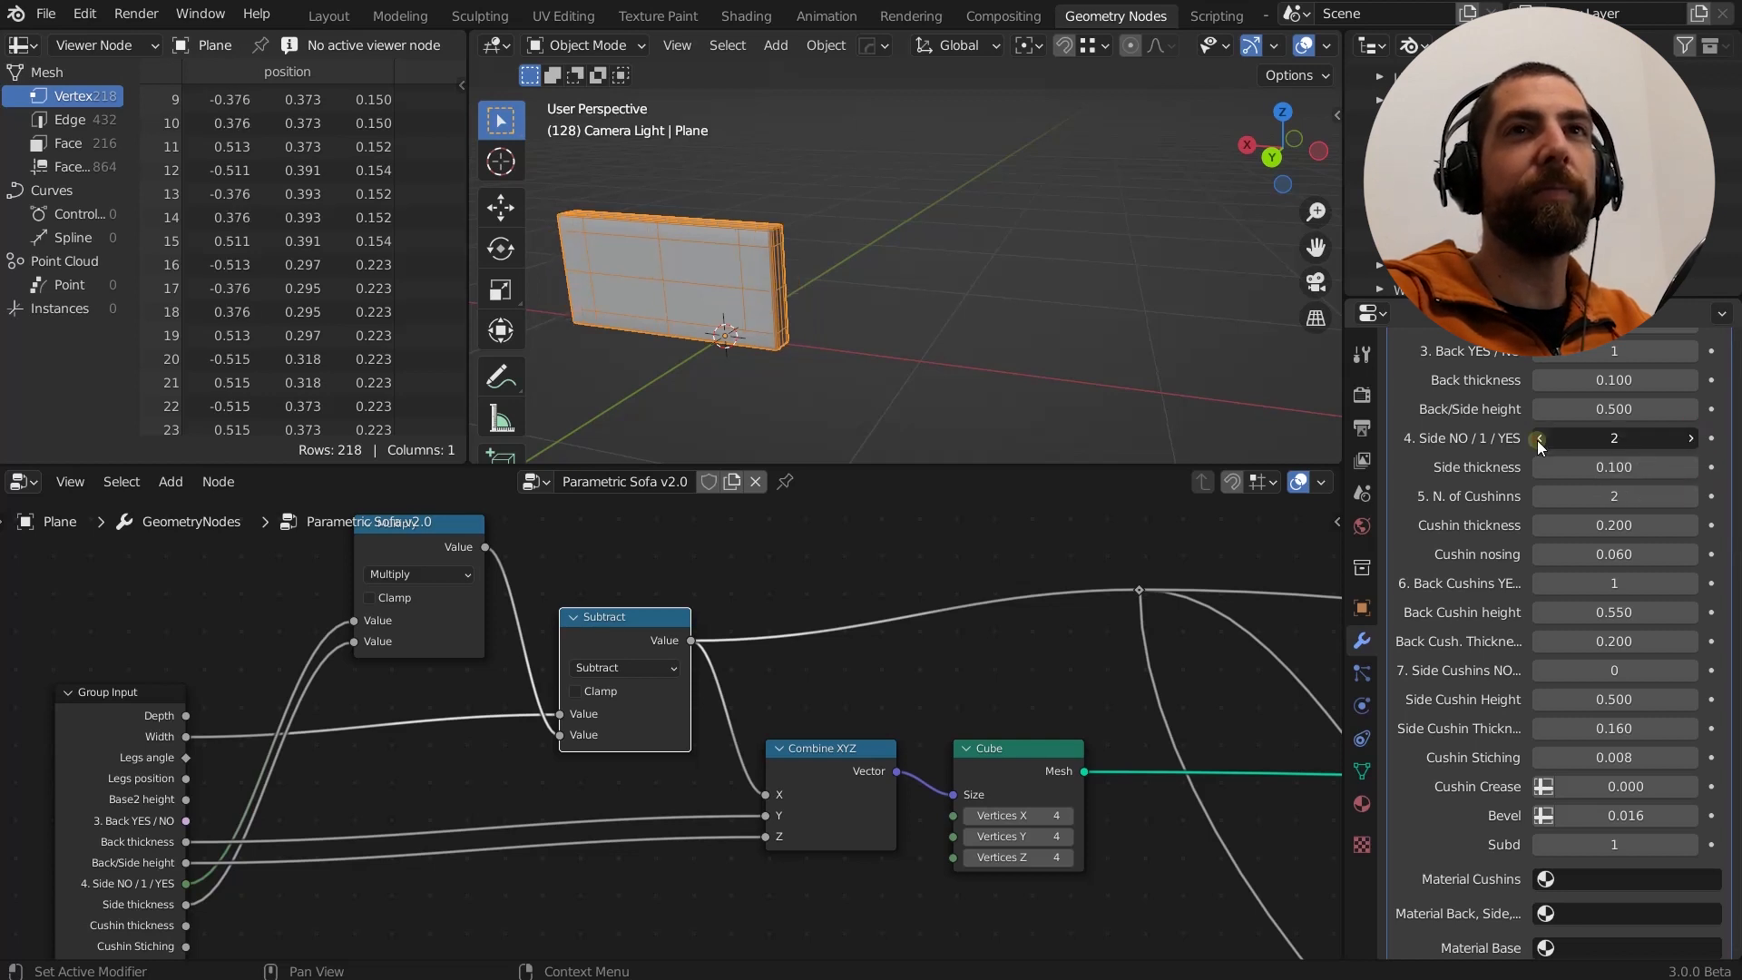
pyautogui.click(1543, 438)
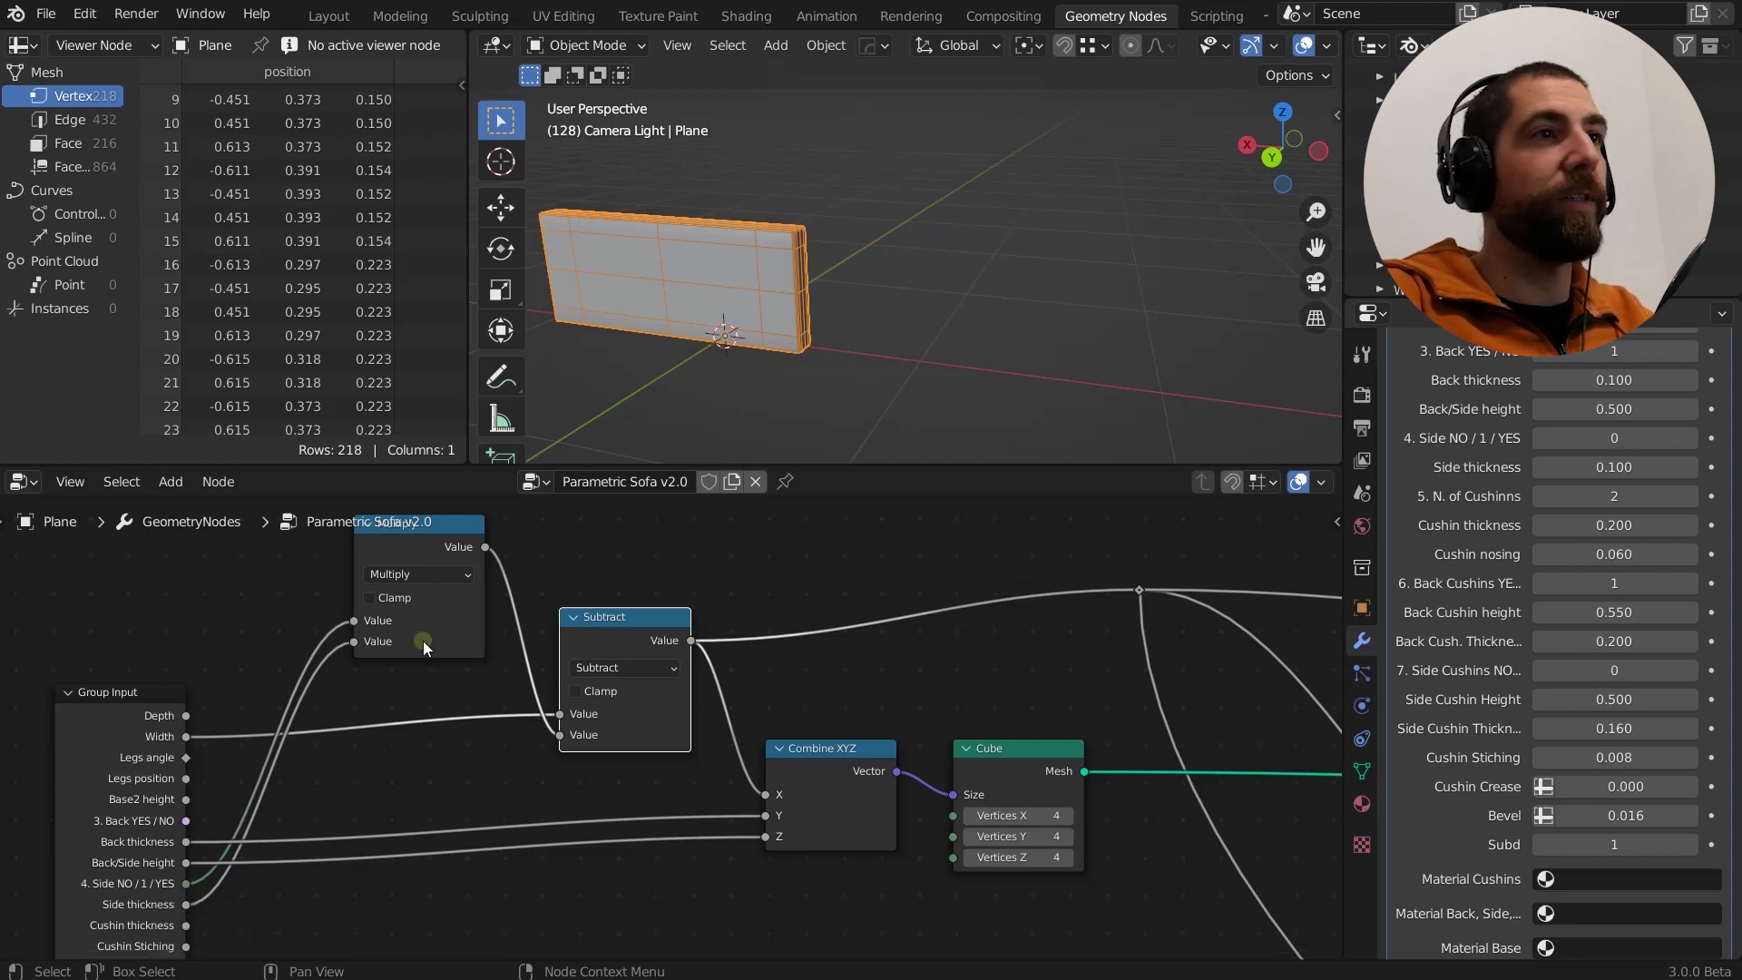
pyautogui.scroll(1, 423, 641)
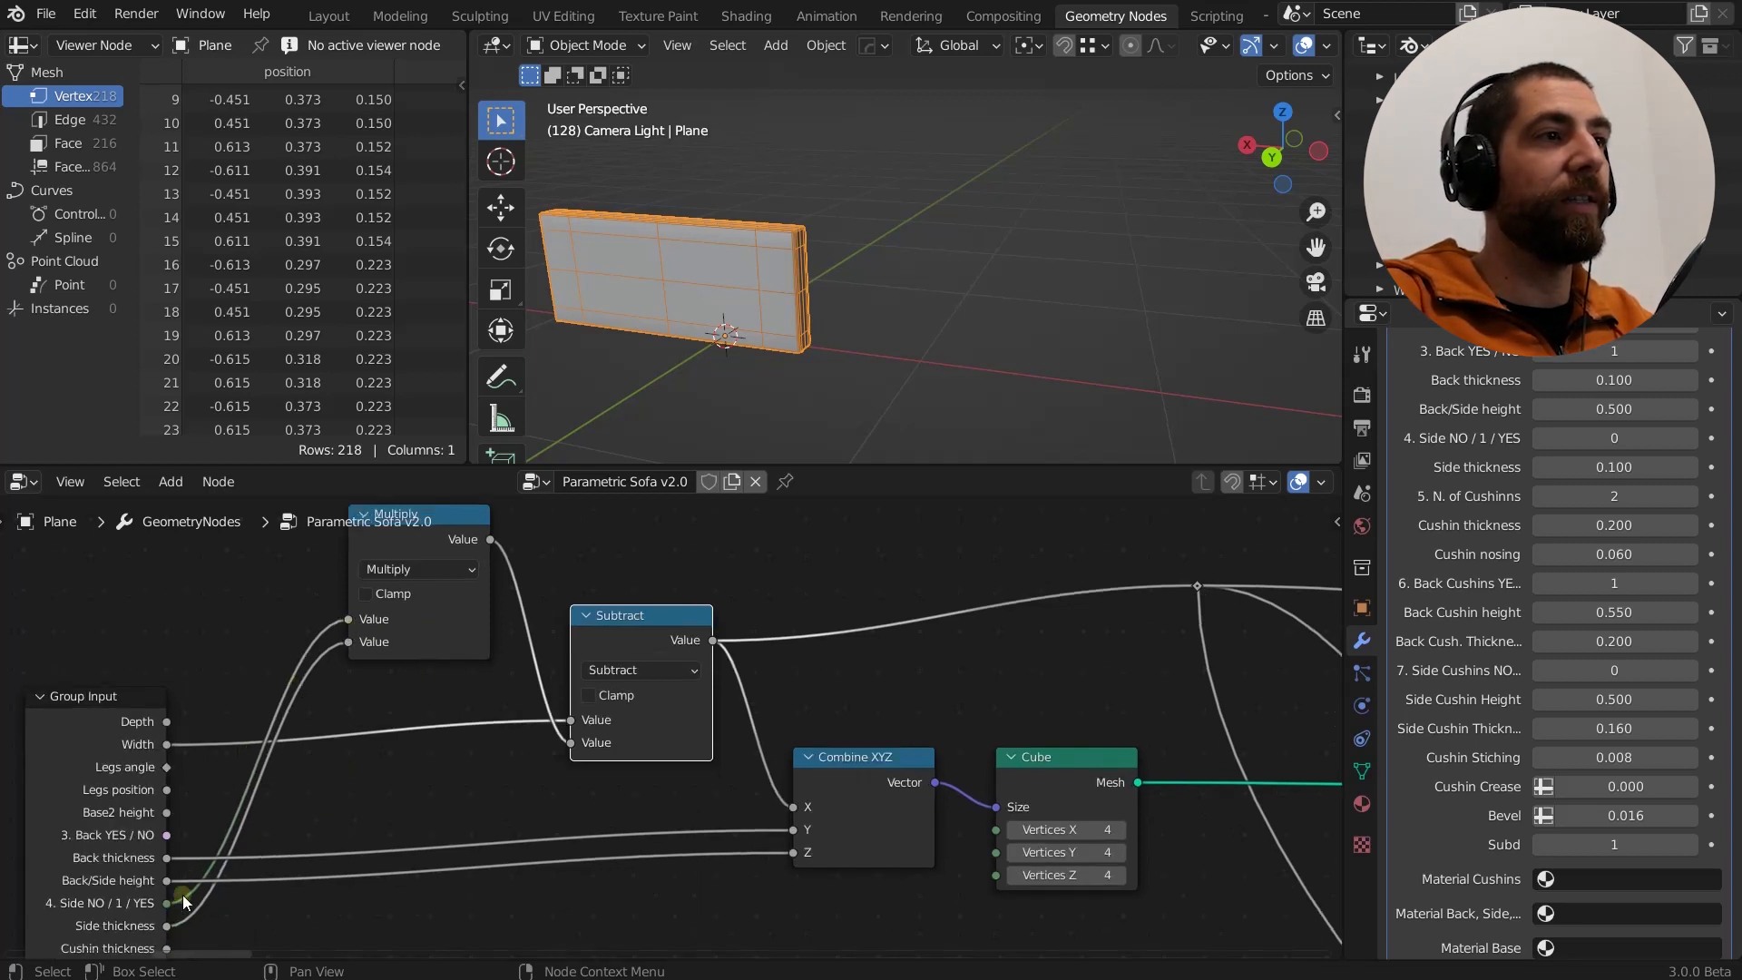
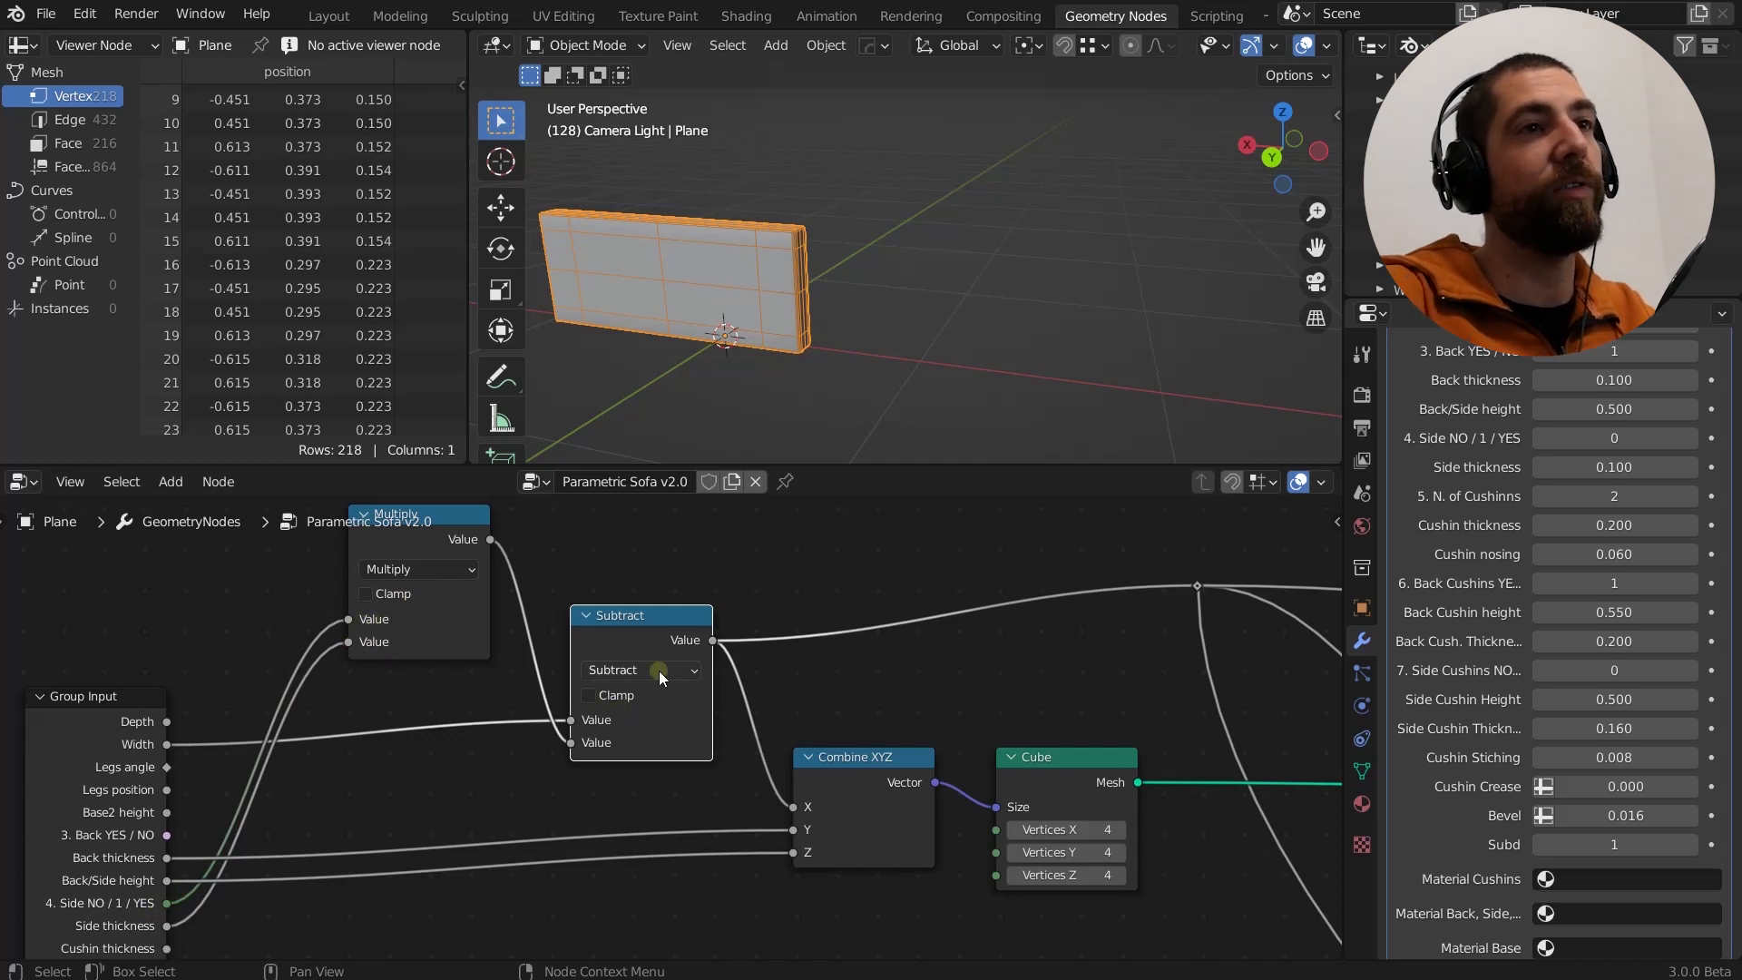
pyautogui.scroll(-3, 652, 650)
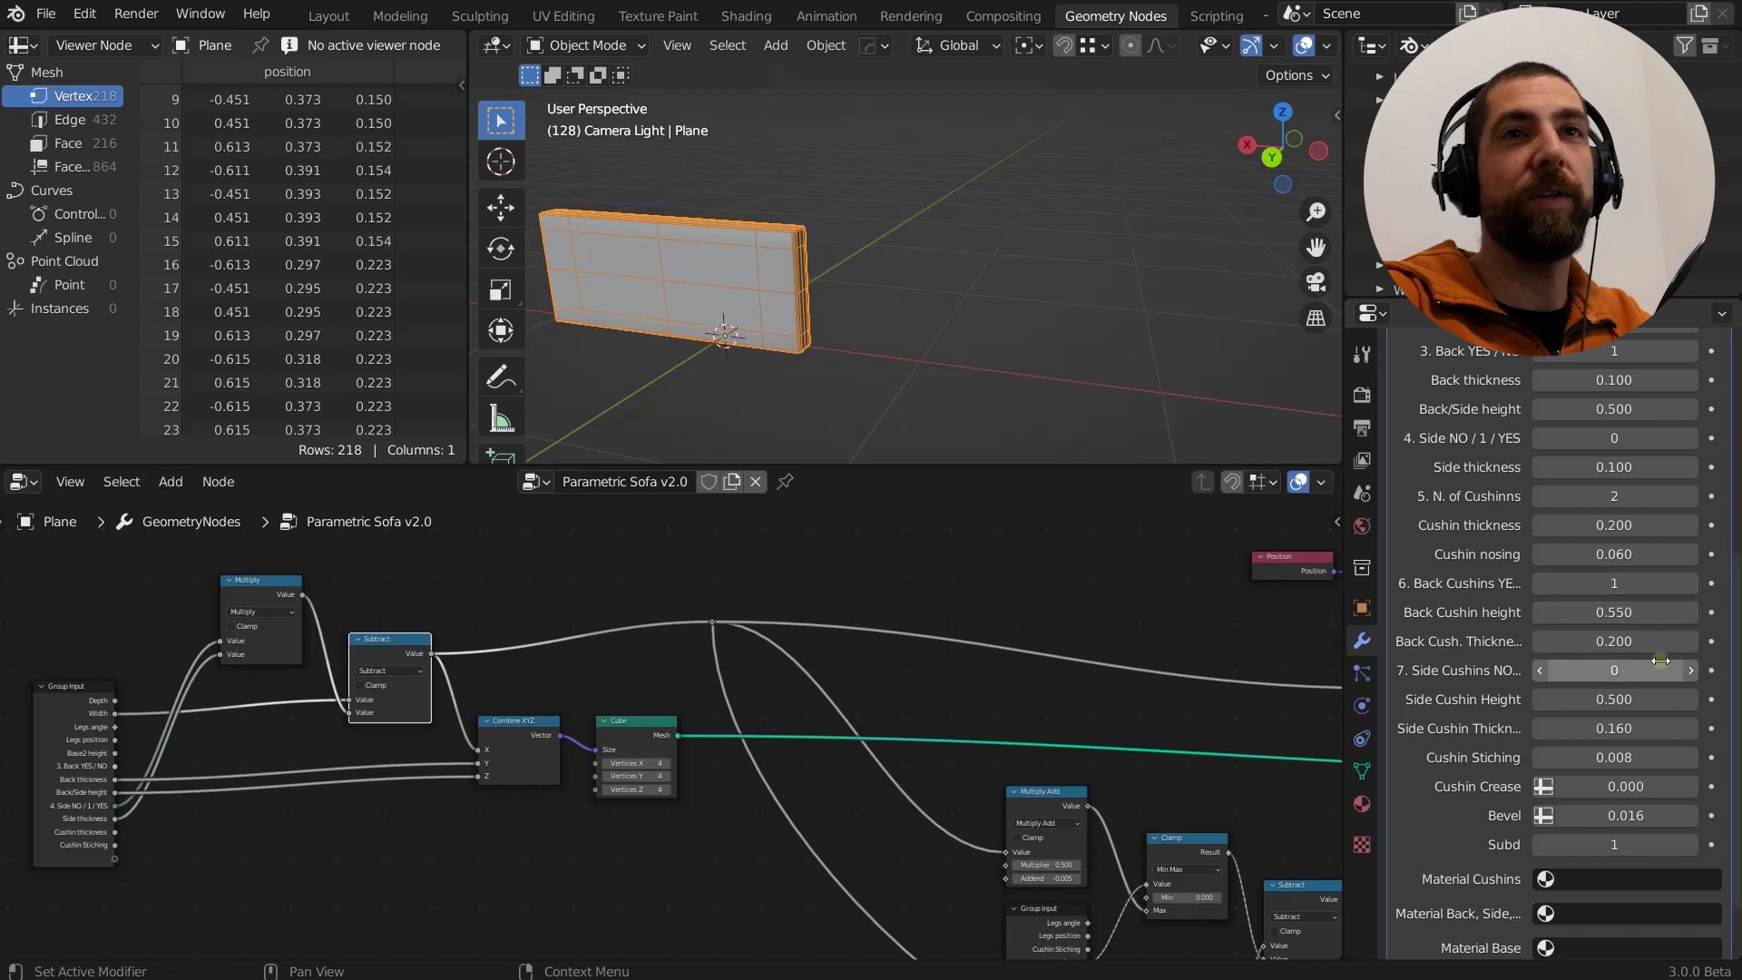
pyautogui.click(1691, 670)
pyautogui.click(1691, 670)
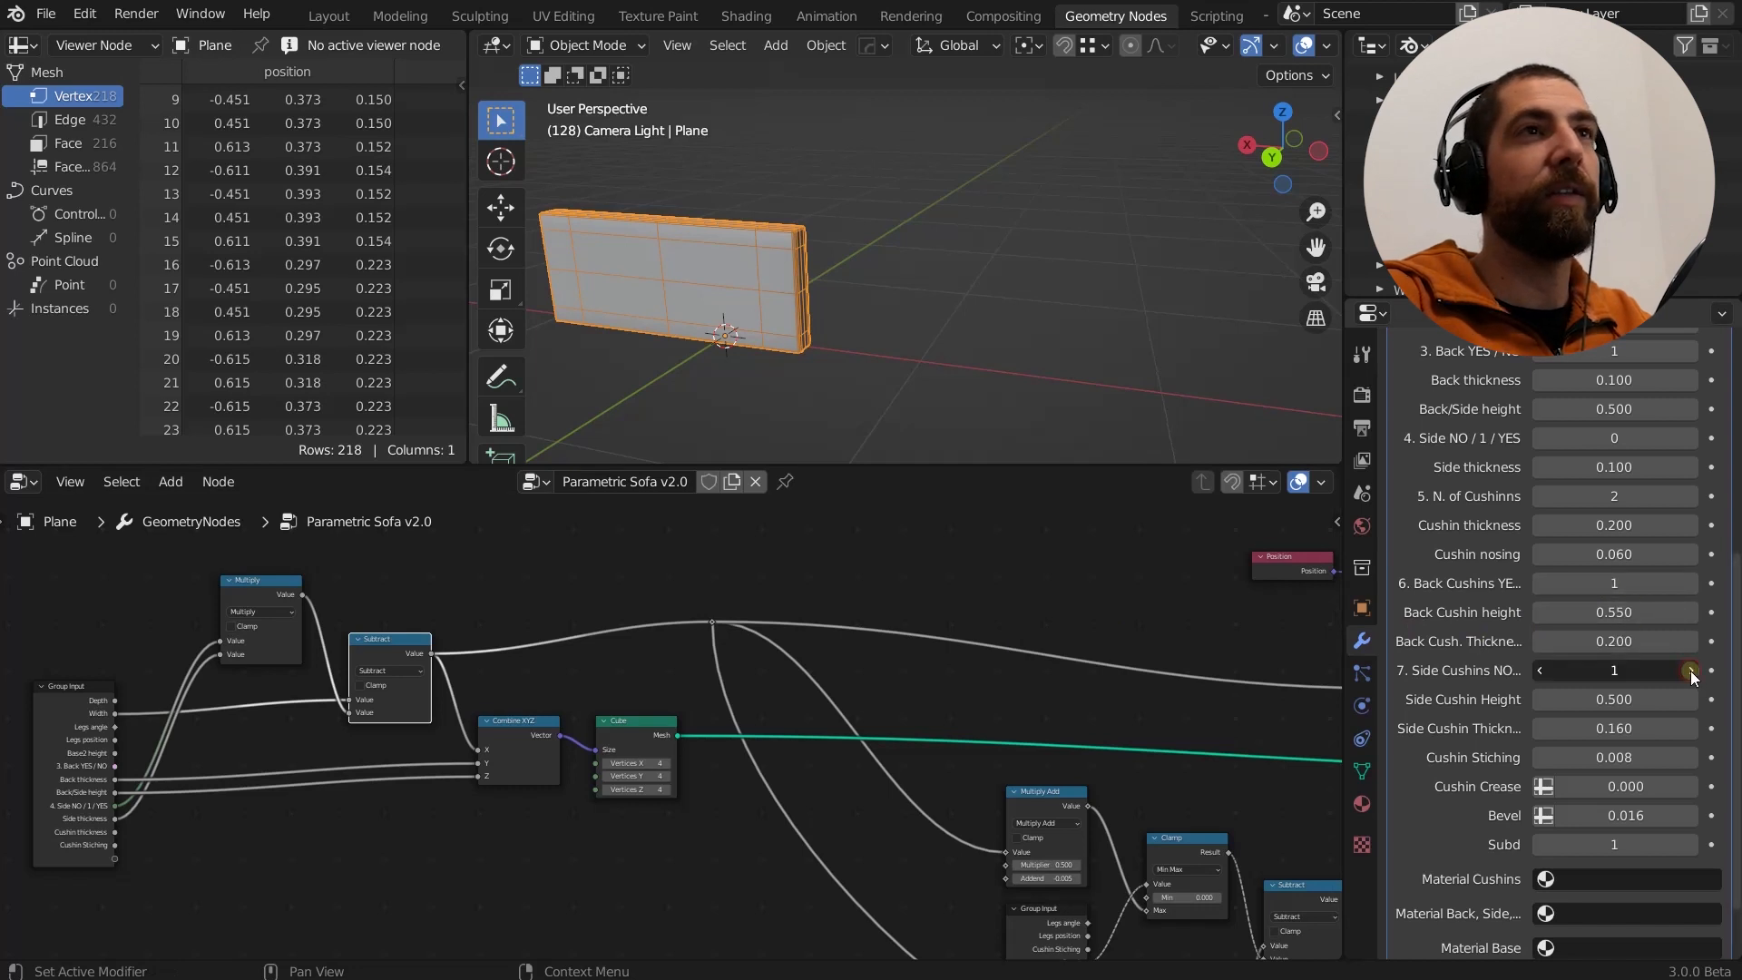
pyautogui.click(1540, 671)
pyautogui.click(1540, 672)
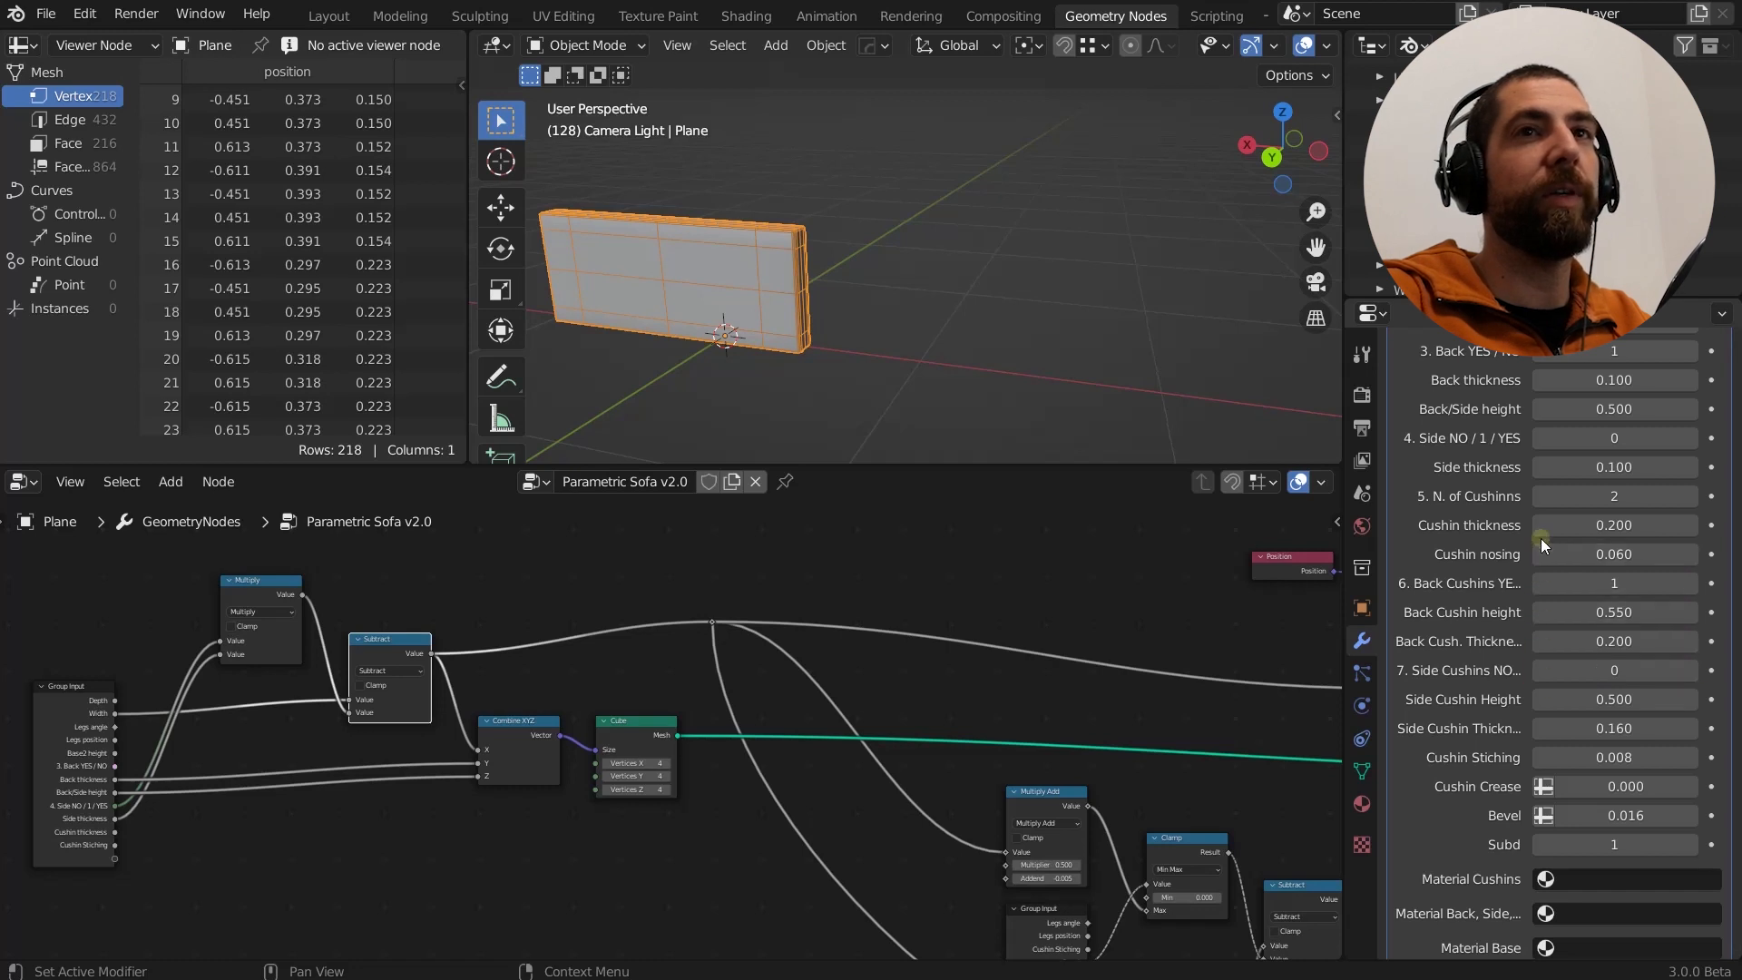
# Set 4. Side NO / 1 / YES to 2 and bring the Transform node near the end of the BACK 1 branch into view.
pyautogui.click(1691, 438)
pyautogui.click(1692, 438)
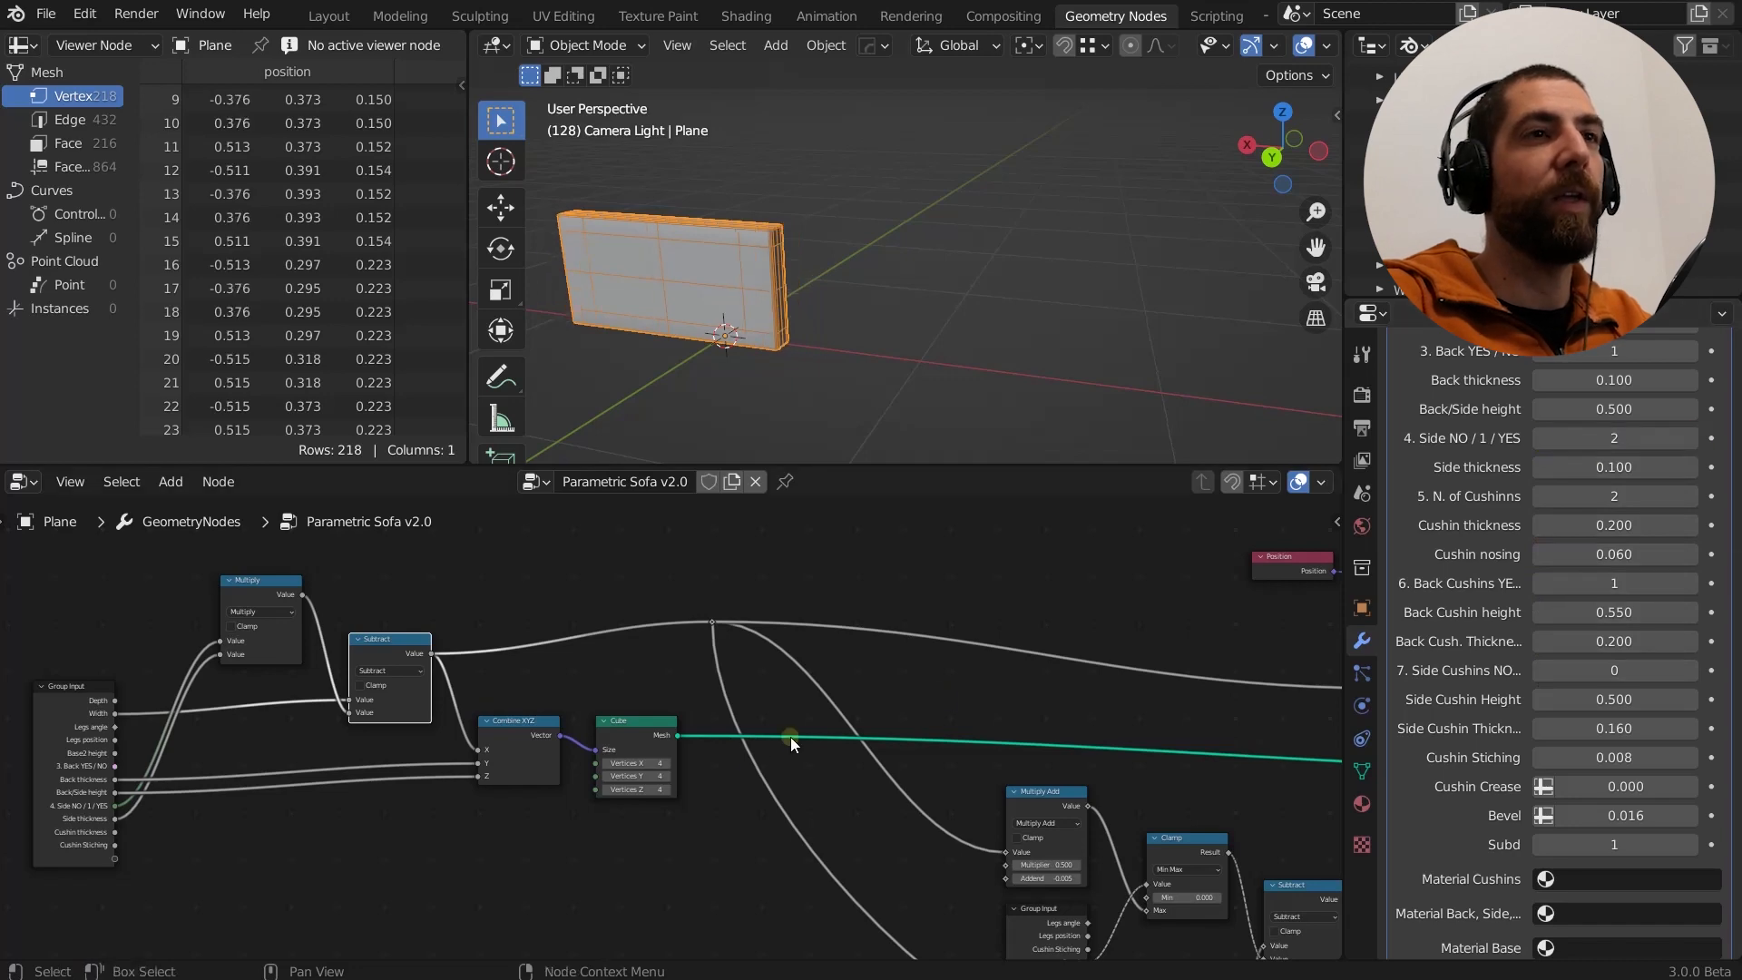
pyautogui.scroll(-10, 596, 755)
pyautogui.scroll(8, 602, 758)
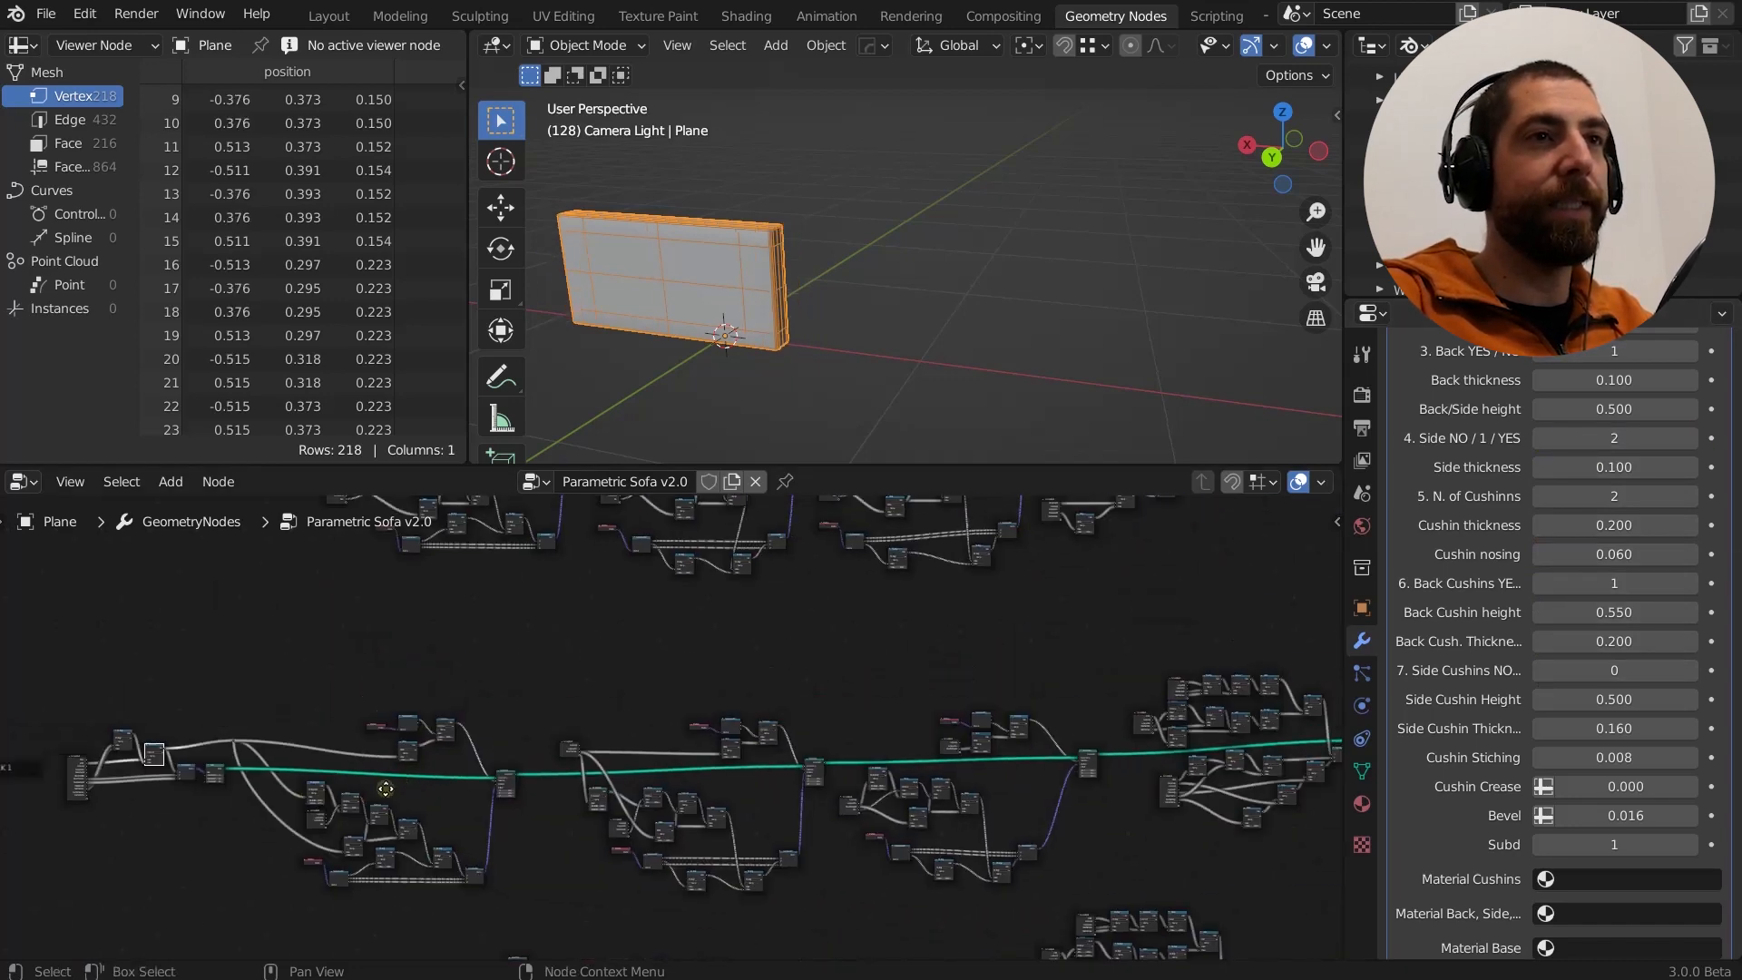
pyautogui.scroll(5, 602, 759)
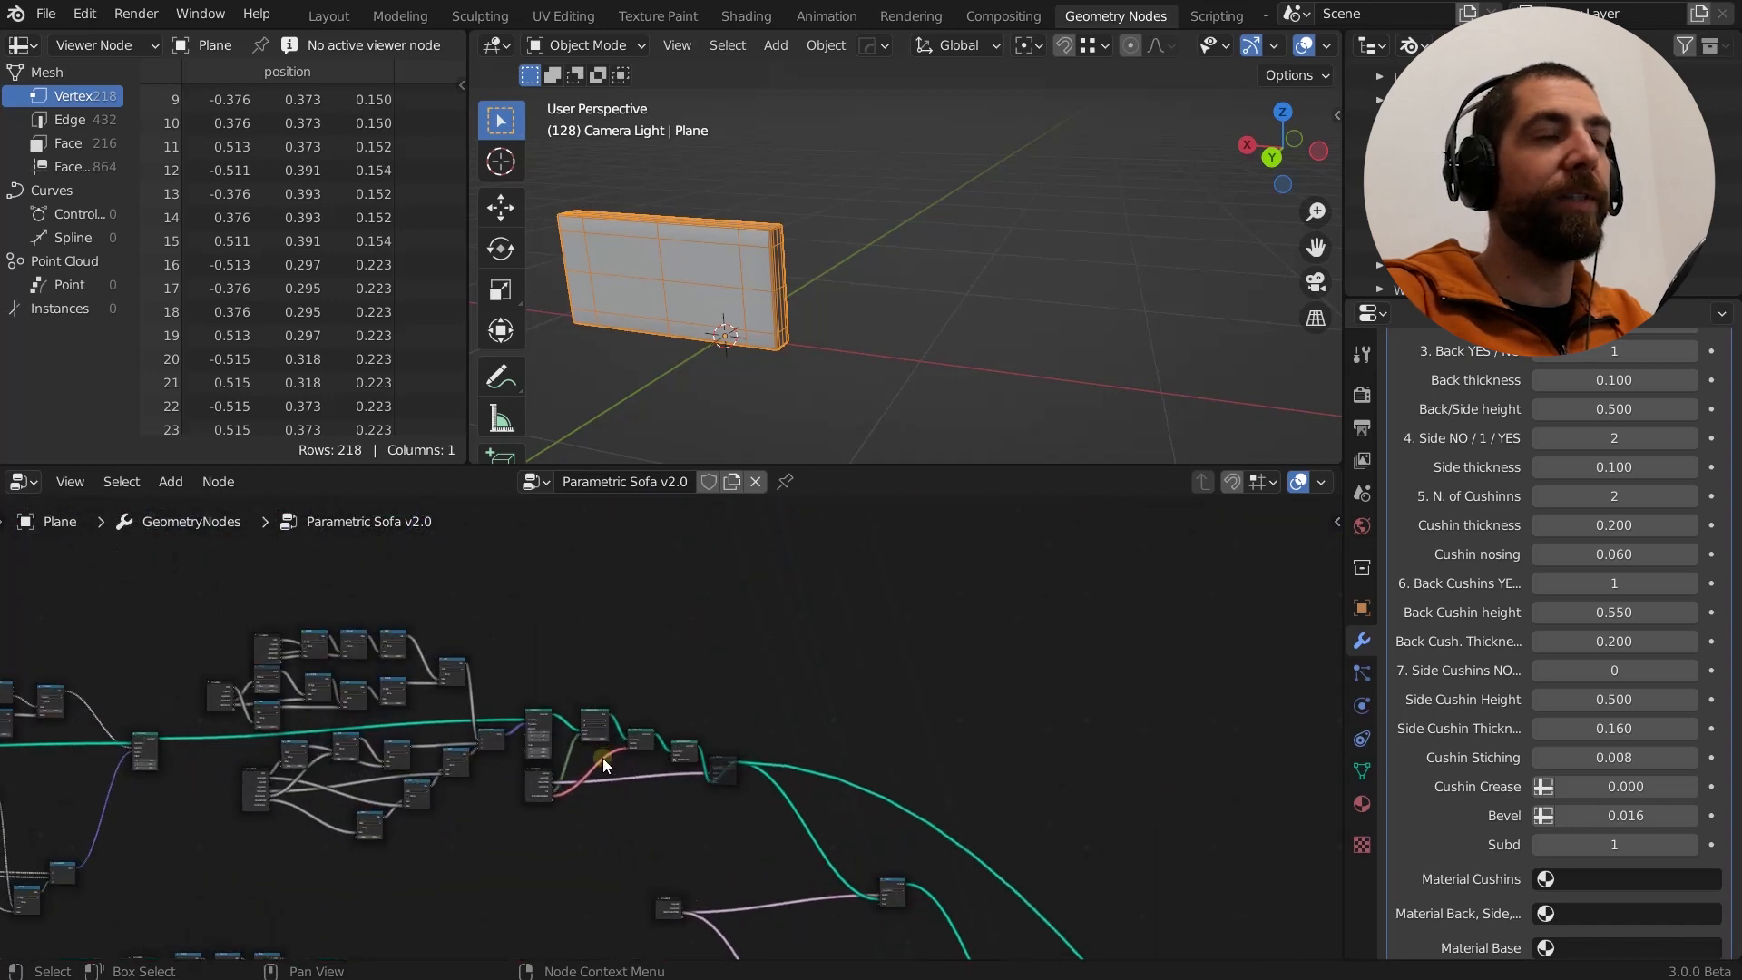
pyautogui.scroll(4, 762, 711)
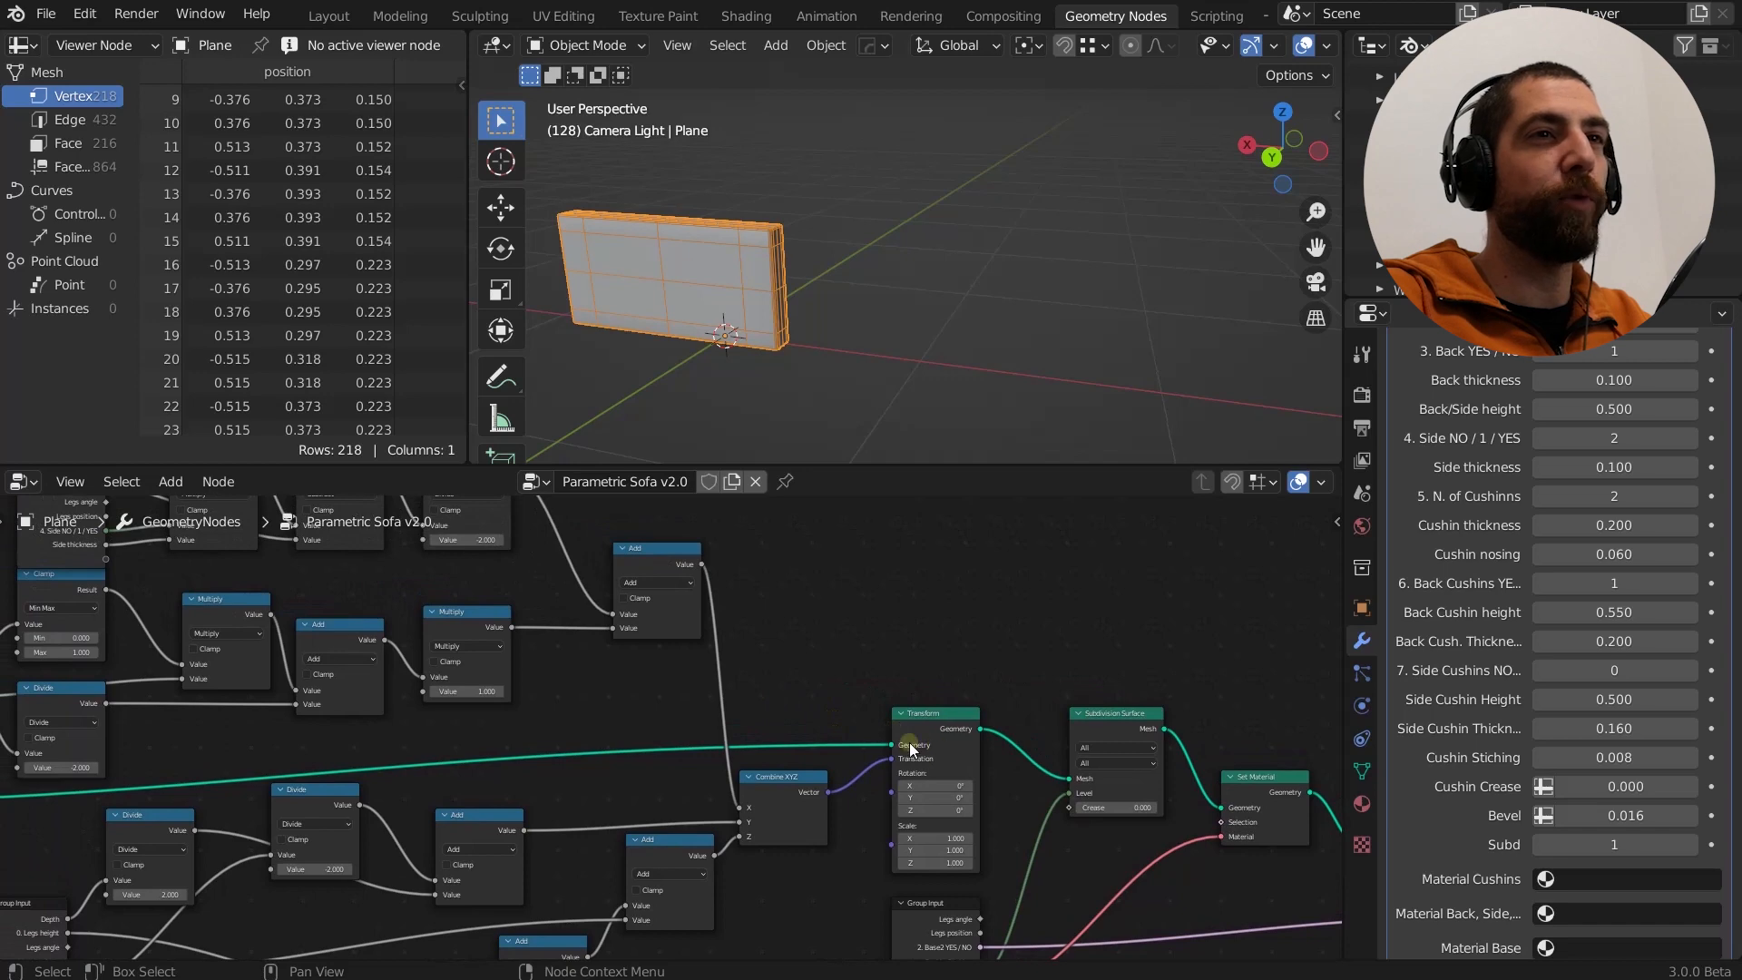
# Move the upper Group Input node up so it no longer overlaps the Clamp node in the translation math.
pyautogui.scroll(-1, 902, 775)
pyautogui.moveTo(829, 726); pyautogui.dragTo(1071, 819, button='middle')
pyautogui.moveTo(650, 328); pyautogui.dragTo(775, 332, button='middle')
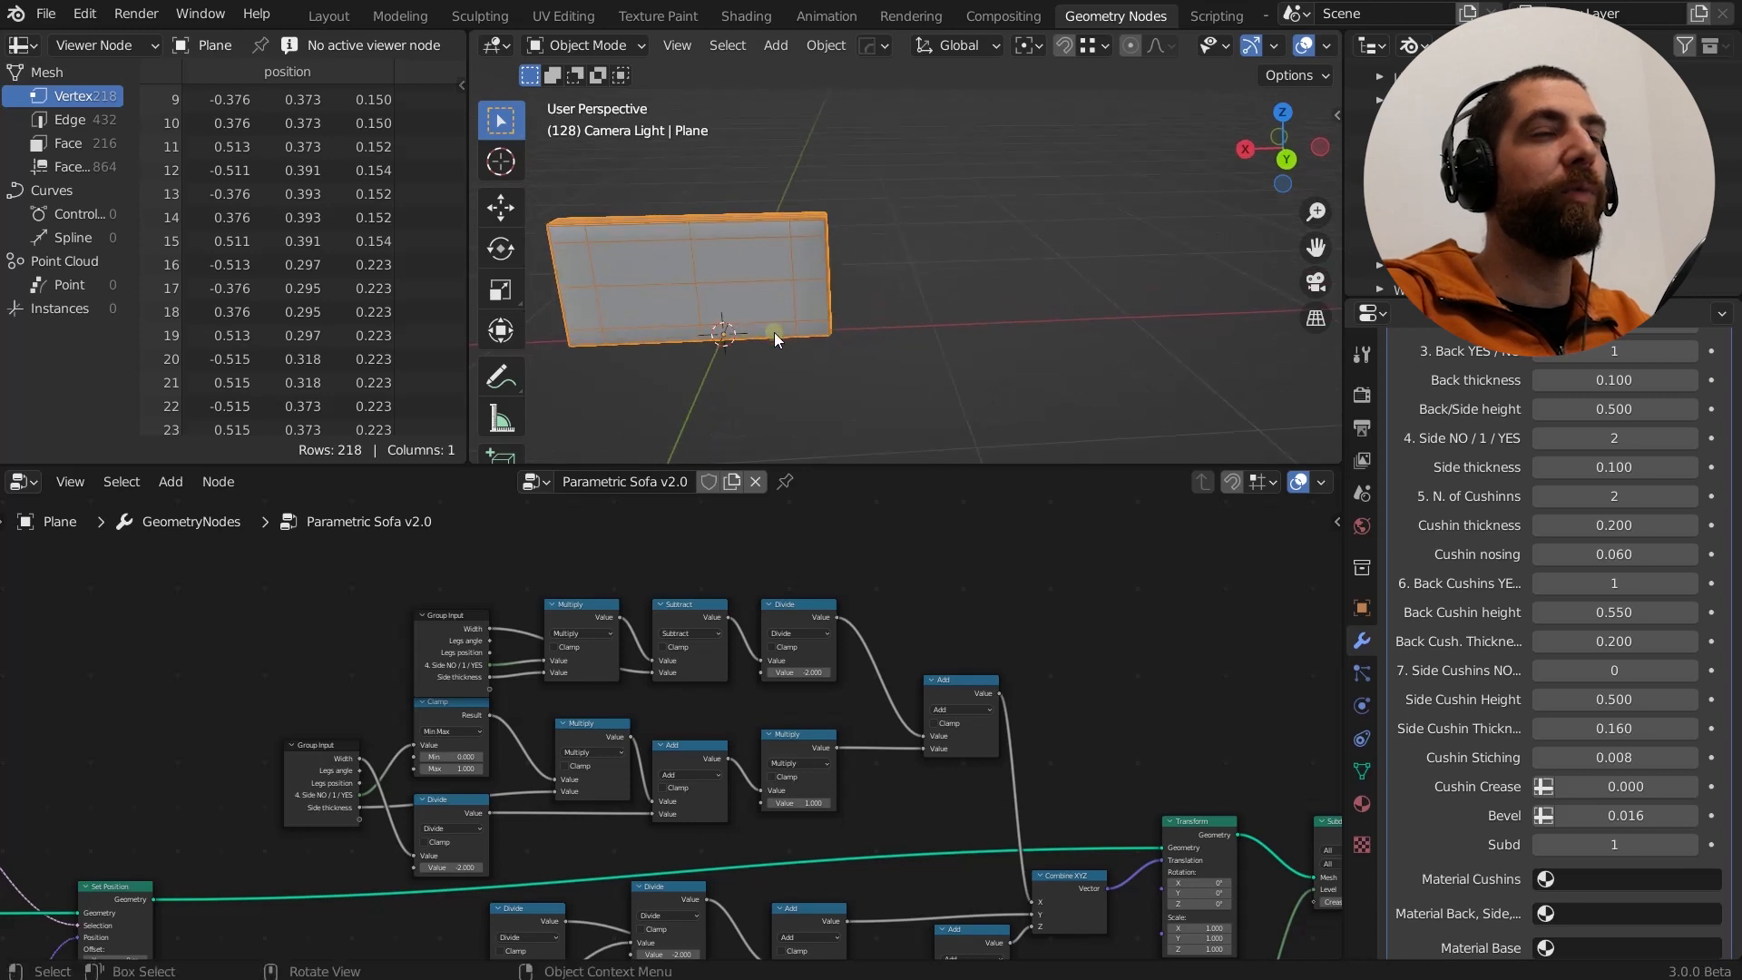
pyautogui.scroll(1, 720, 336)
pyautogui.scroll(-1, 721, 336)
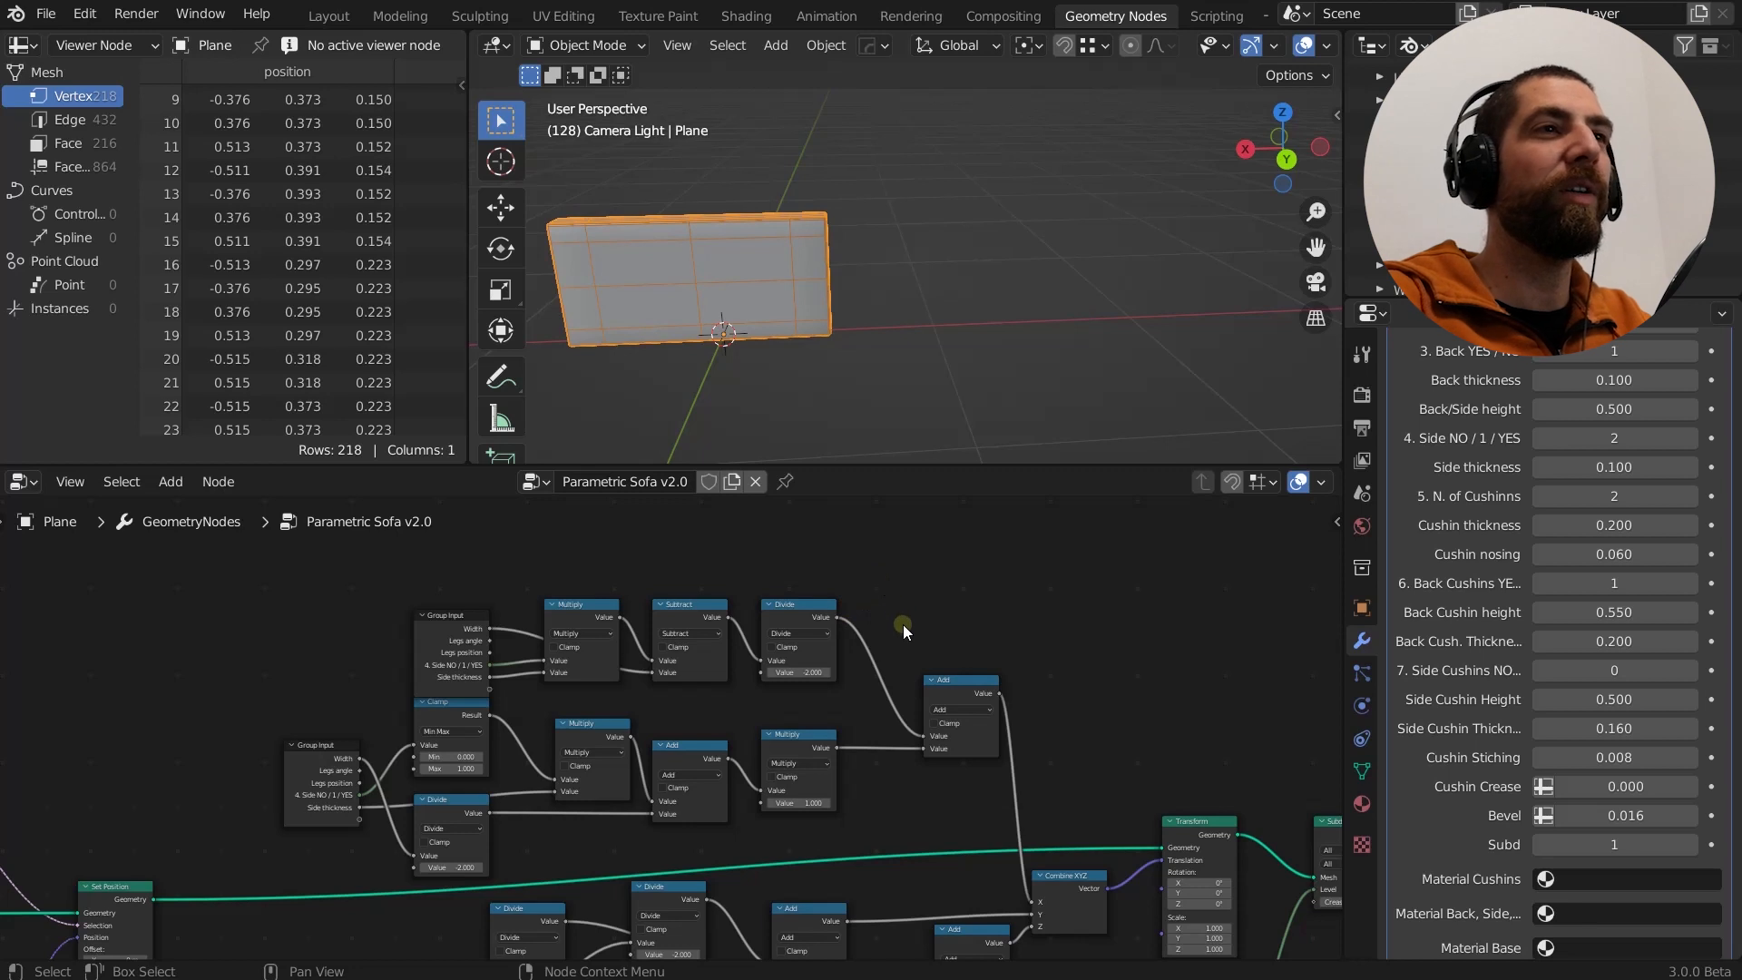
pyautogui.moveTo(903, 625); pyautogui.dragTo(899, 585, button='middle')
pyautogui.moveTo(459, 586); pyautogui.dragTo(456, 560)
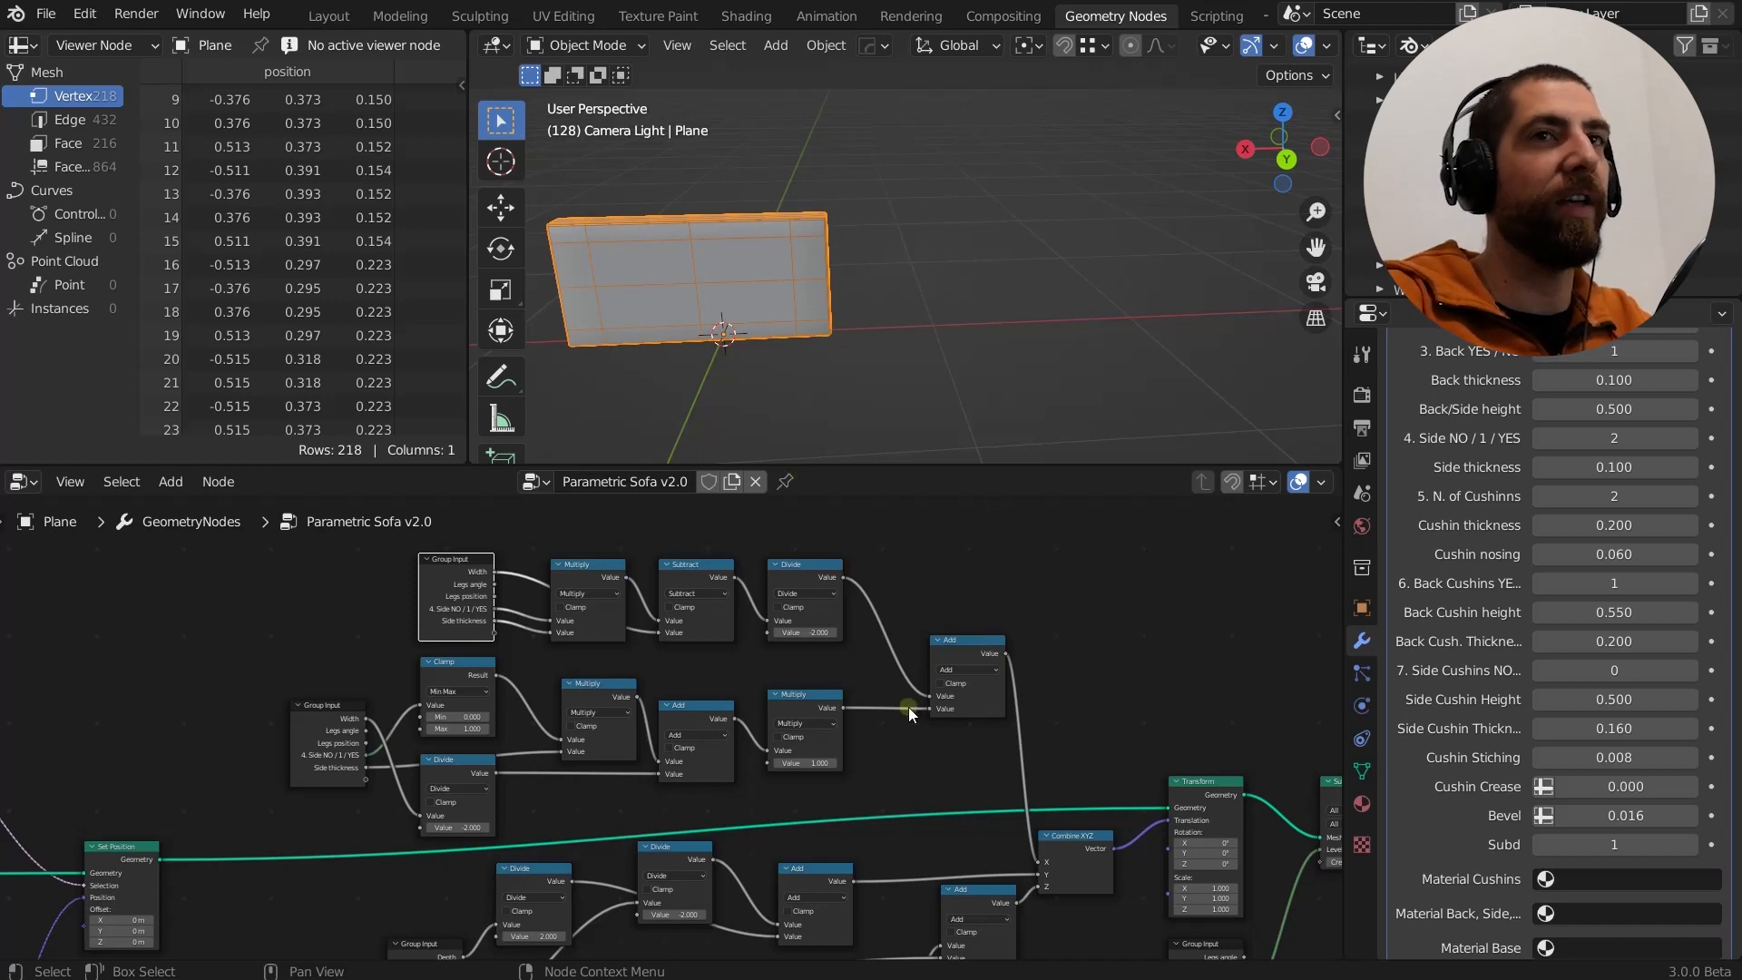
# Examine the Width, Side NO / 1 / YES and Side thickness math chains that feed the X value of the Combine XYZ node.
pyautogui.scroll(-1, 910, 709)
pyautogui.moveTo(901, 756); pyautogui.dragTo(891, 757, button='middle')
pyautogui.scroll(2, 488, 713)
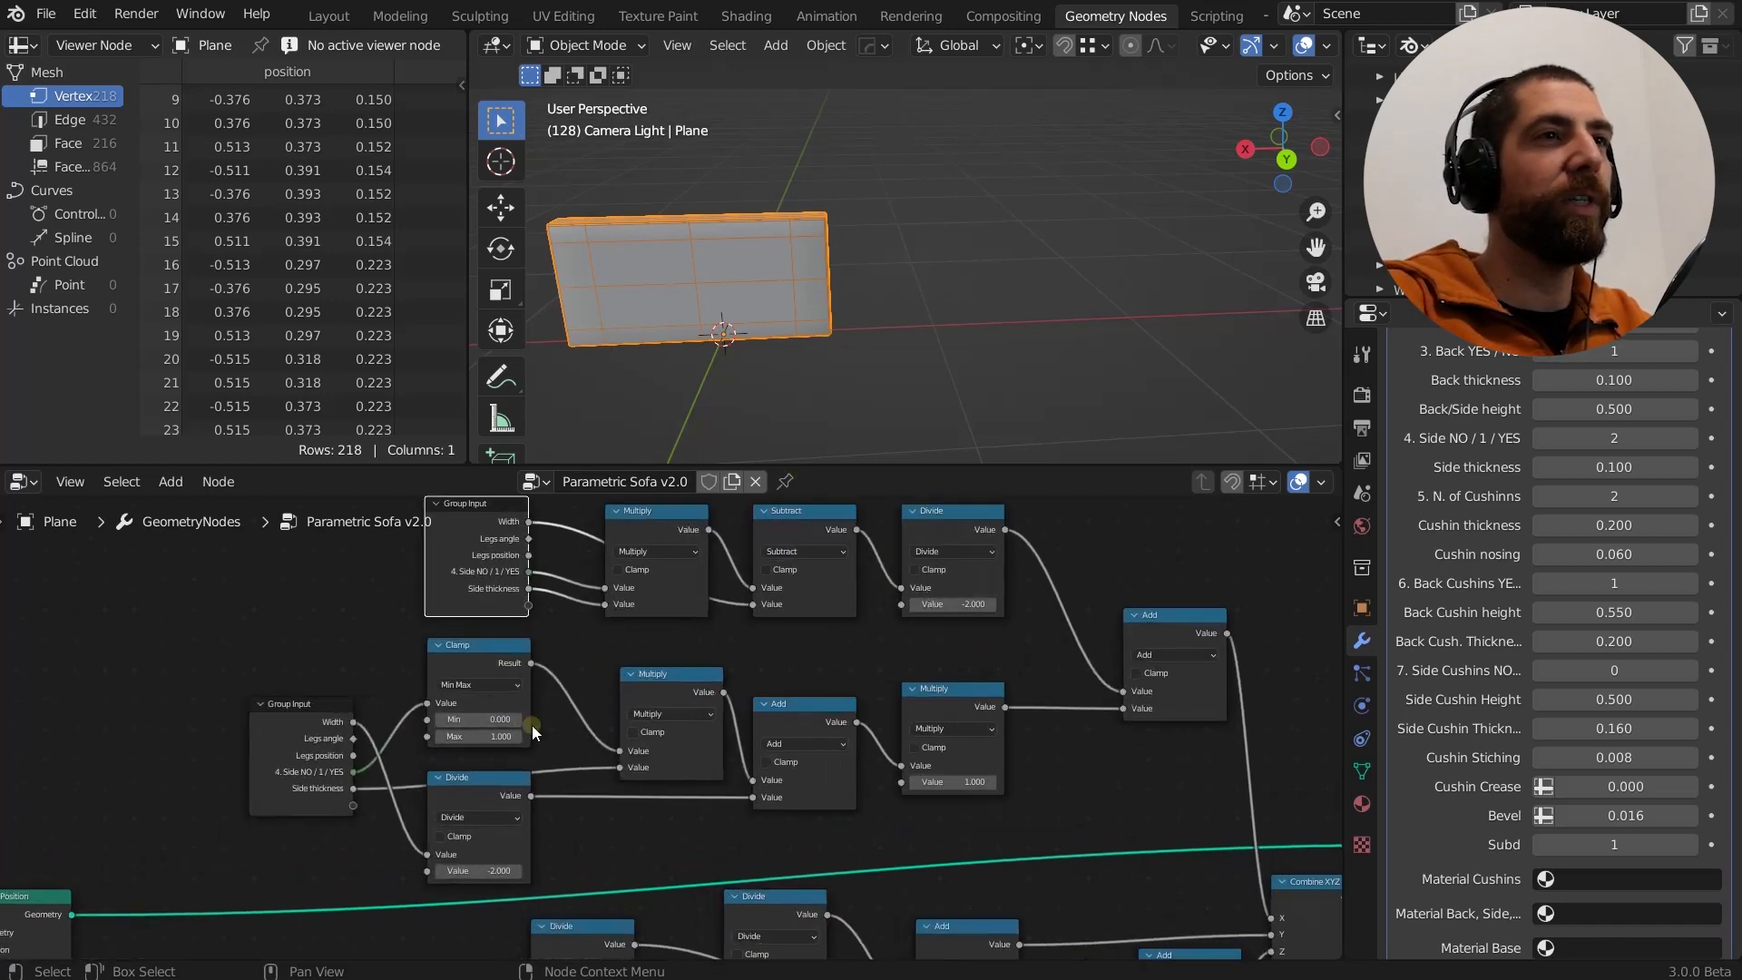
pyautogui.scroll(2, 547, 733)
pyautogui.scroll(-3, 569, 739)
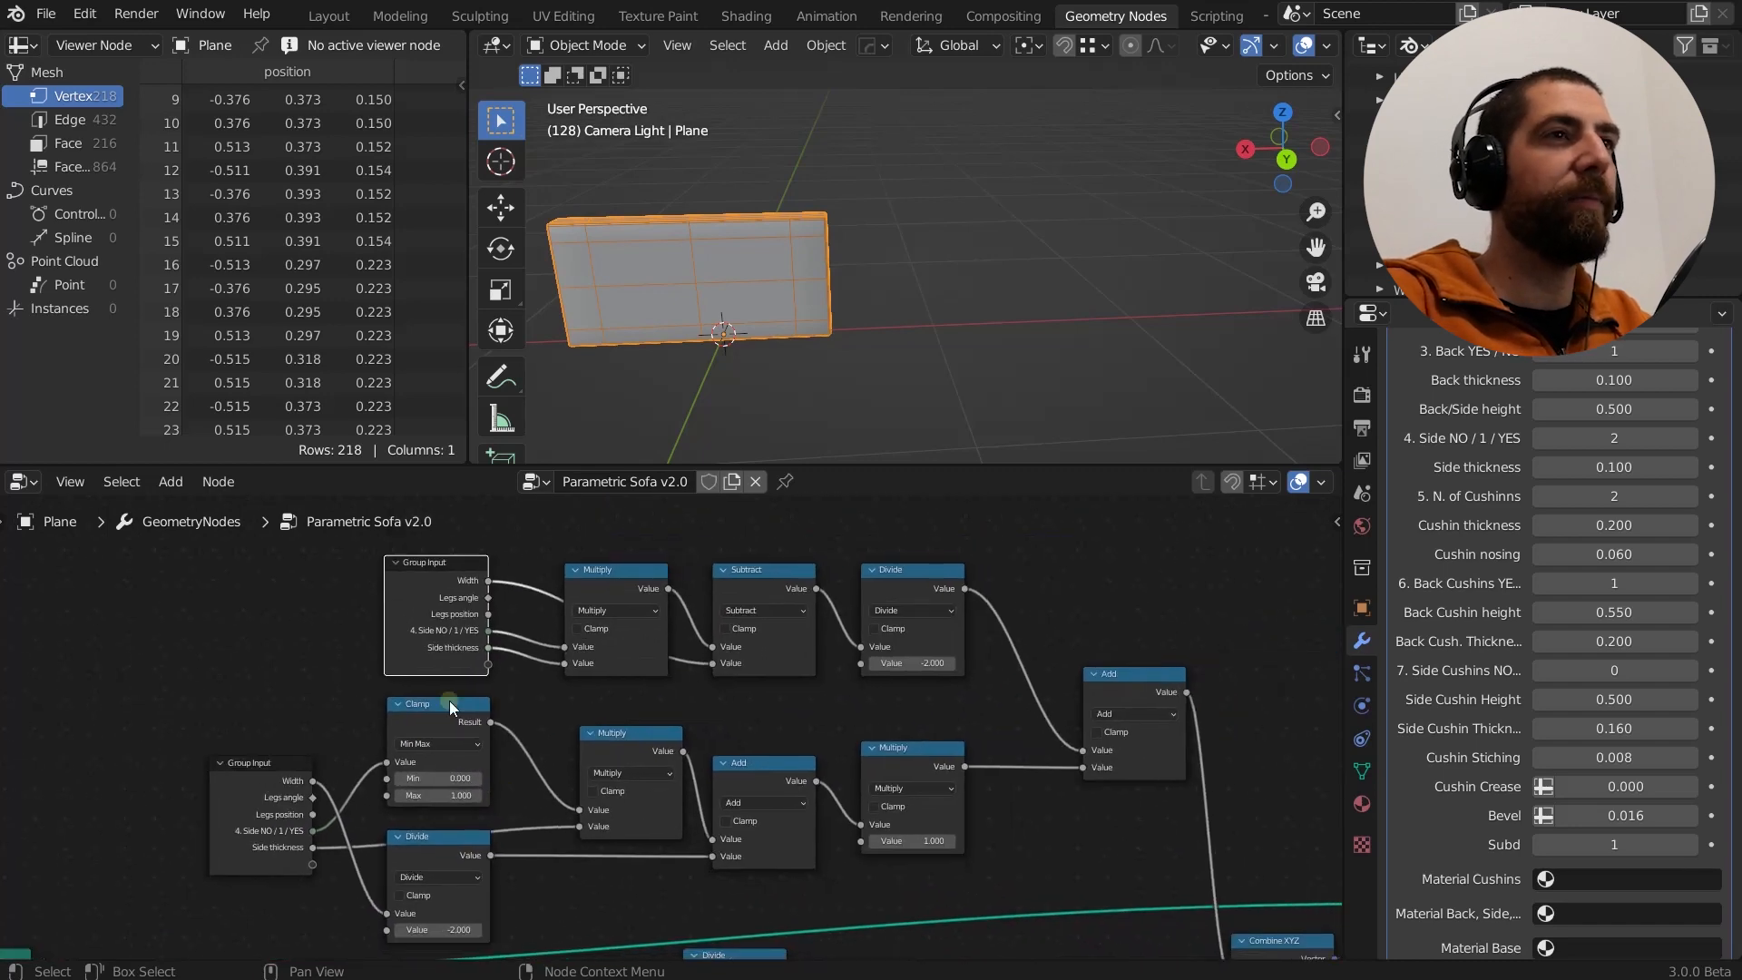
pyautogui.moveTo(549, 742); pyautogui.dragTo(536, 685, button='middle')
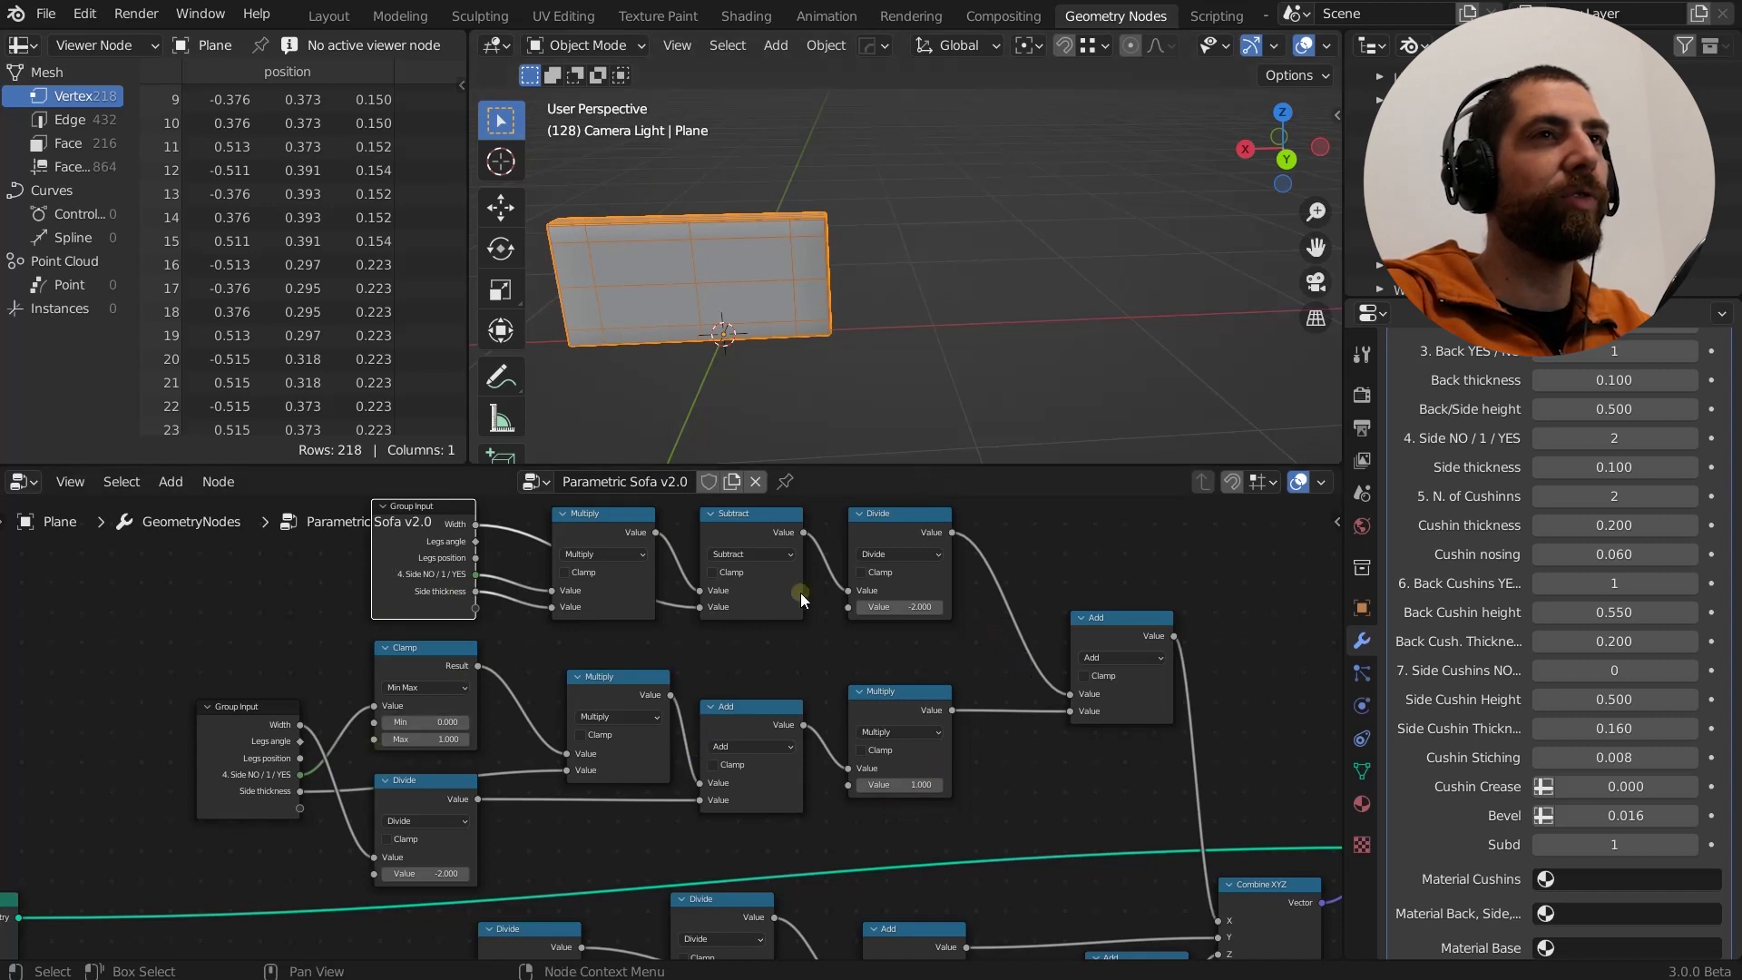
pyautogui.scroll(-1, 830, 728)
pyautogui.moveTo(925, 794)
pyautogui.mouseDown(button='middle')
pyautogui.moveTo(901, 767)
pyautogui.moveTo(944, 777)
pyautogui.mouseUp(button='middle')
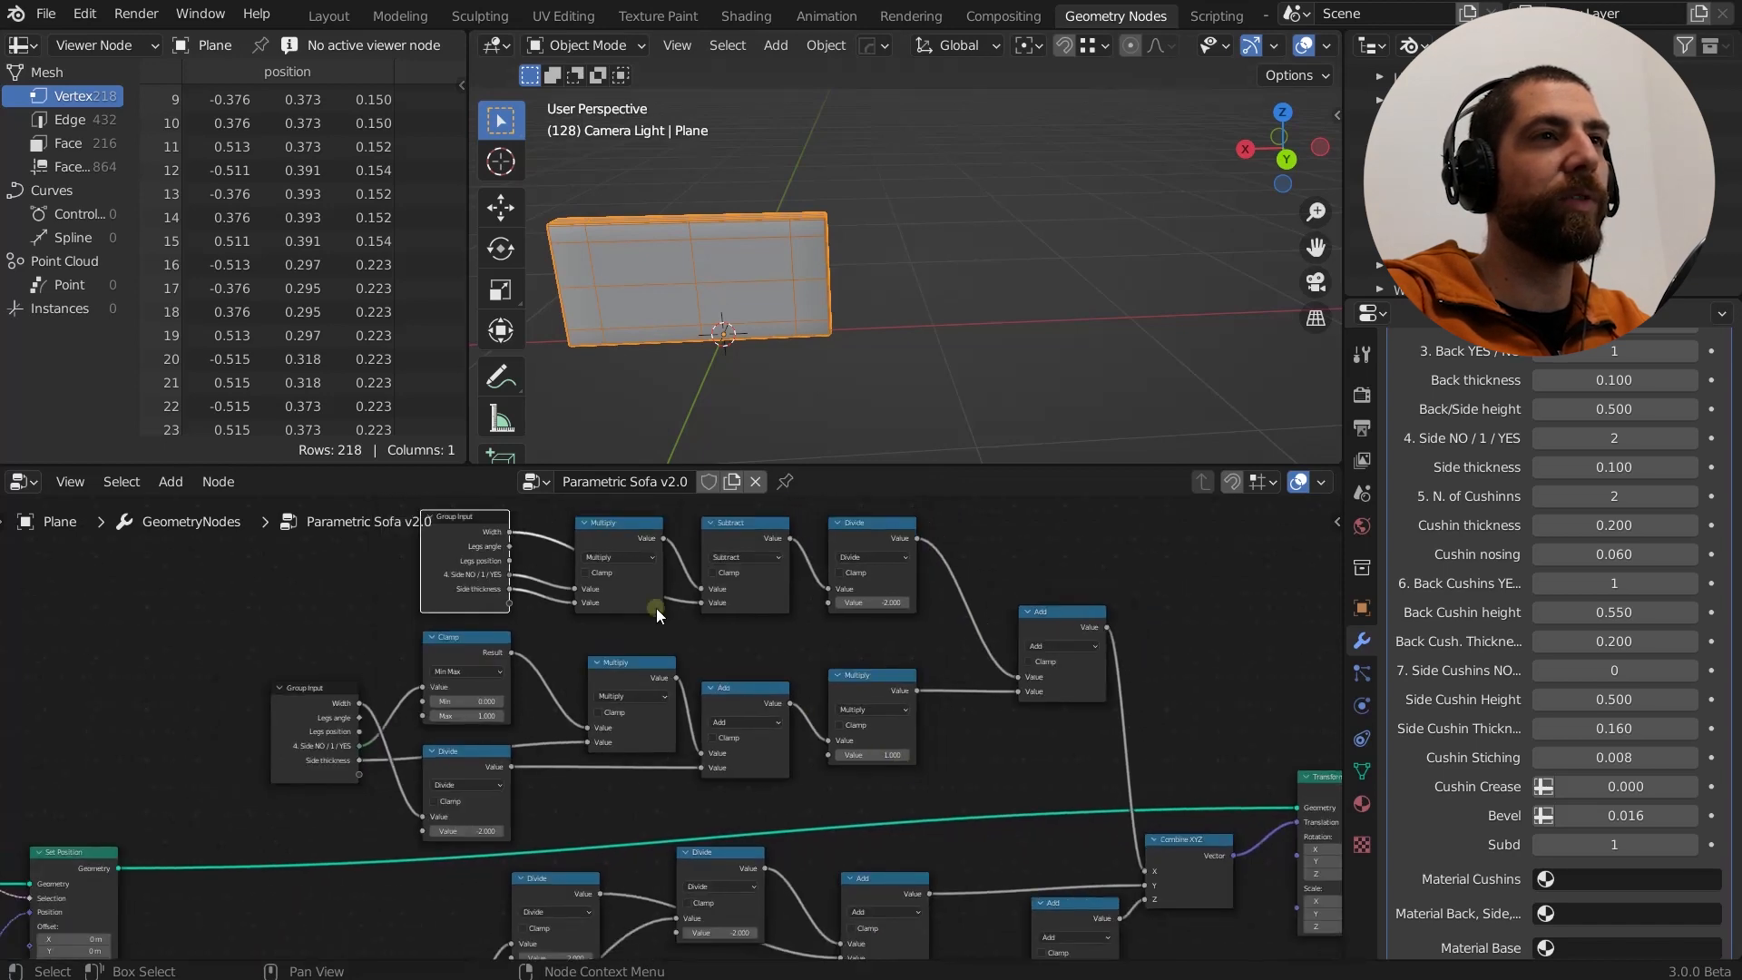
pyautogui.scroll(3, 401, 769)
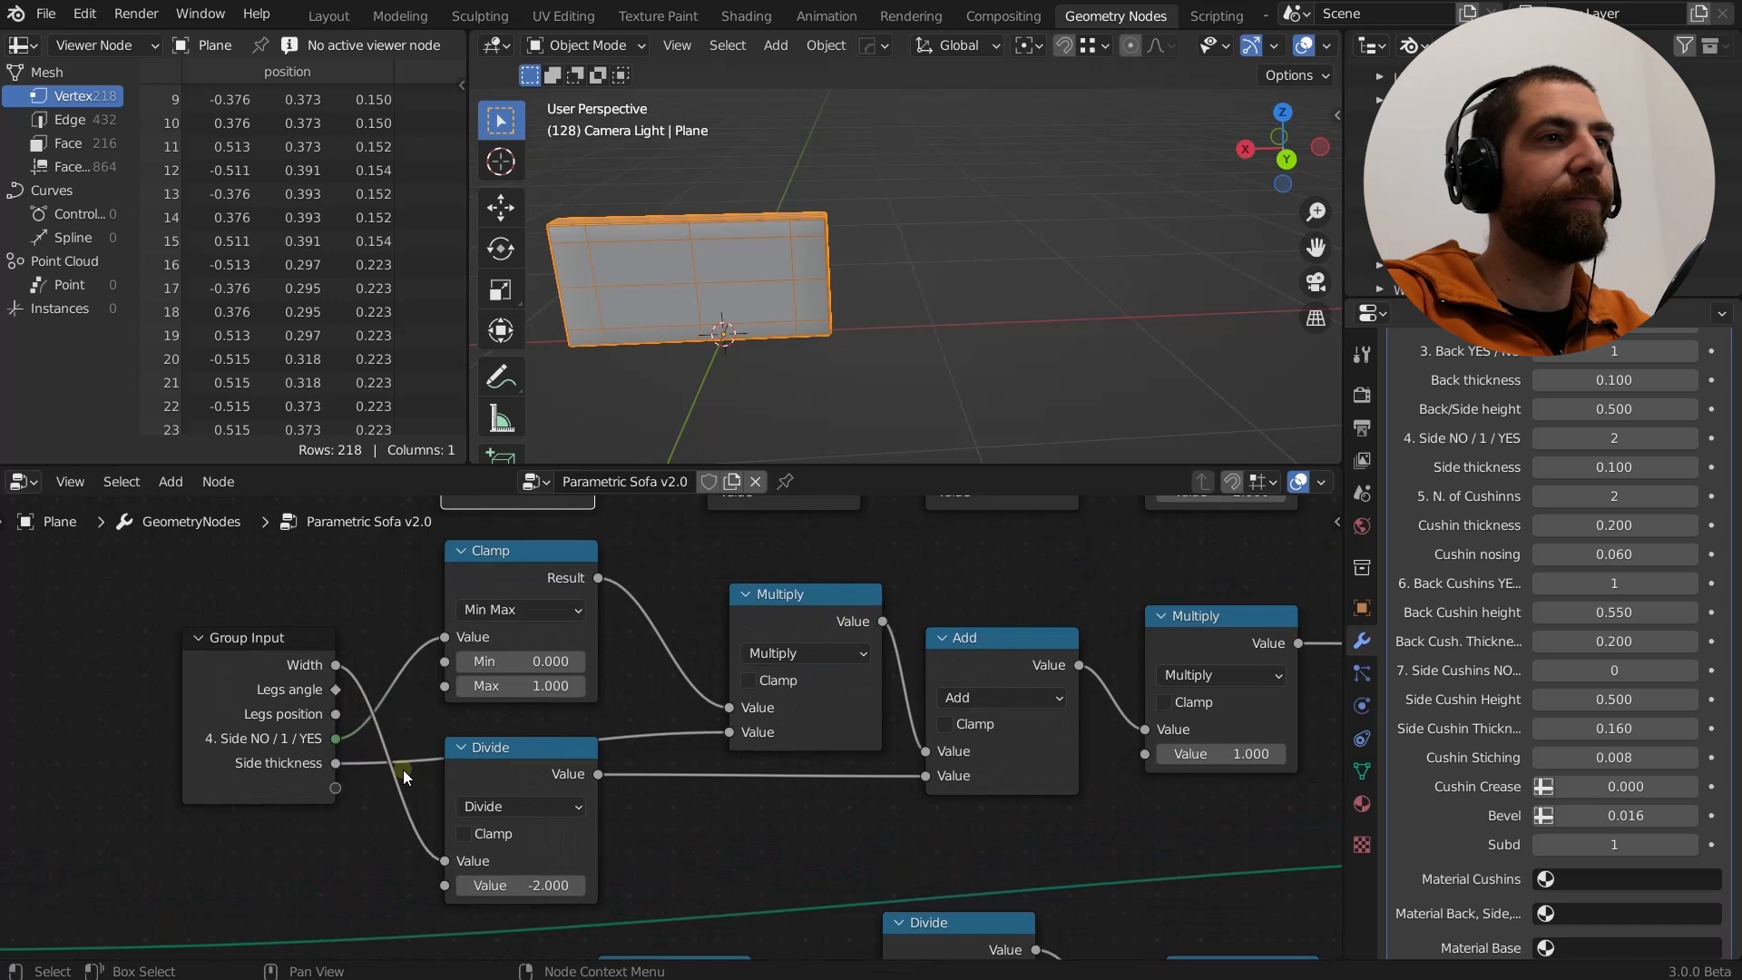
pyautogui.scroll(-3, 403, 770)
pyautogui.moveTo(580, 717); pyautogui.dragTo(605, 748, button='middle')
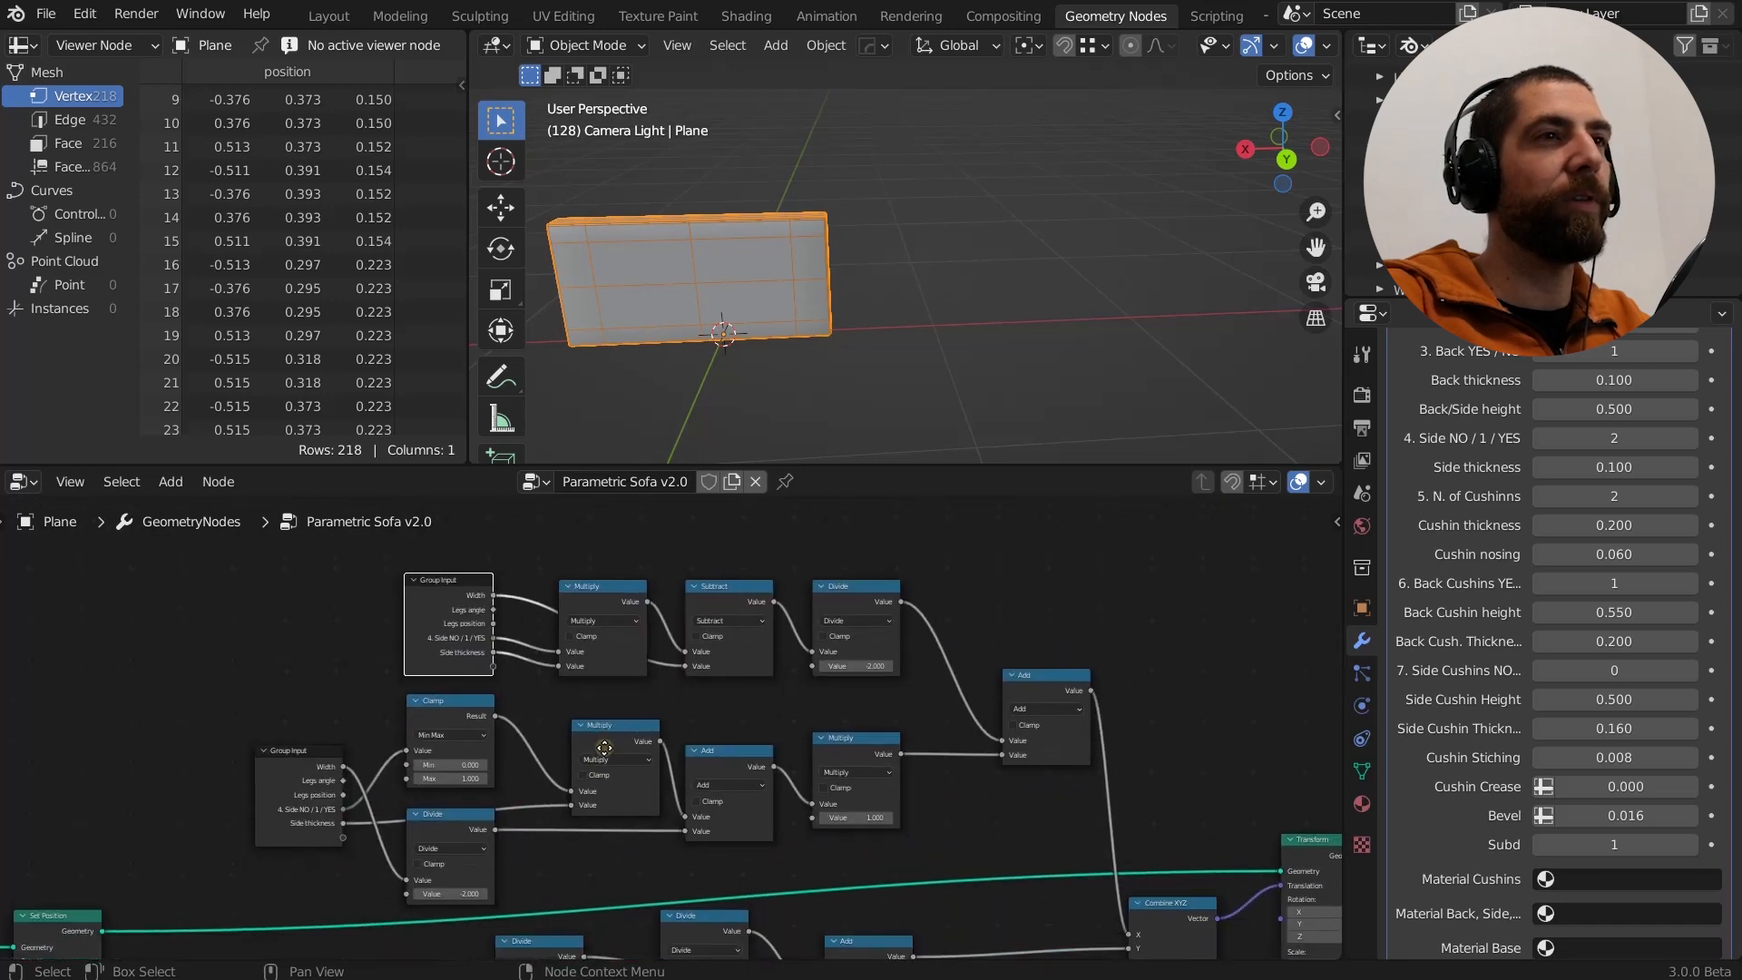
pyautogui.scroll(2, 635, 681)
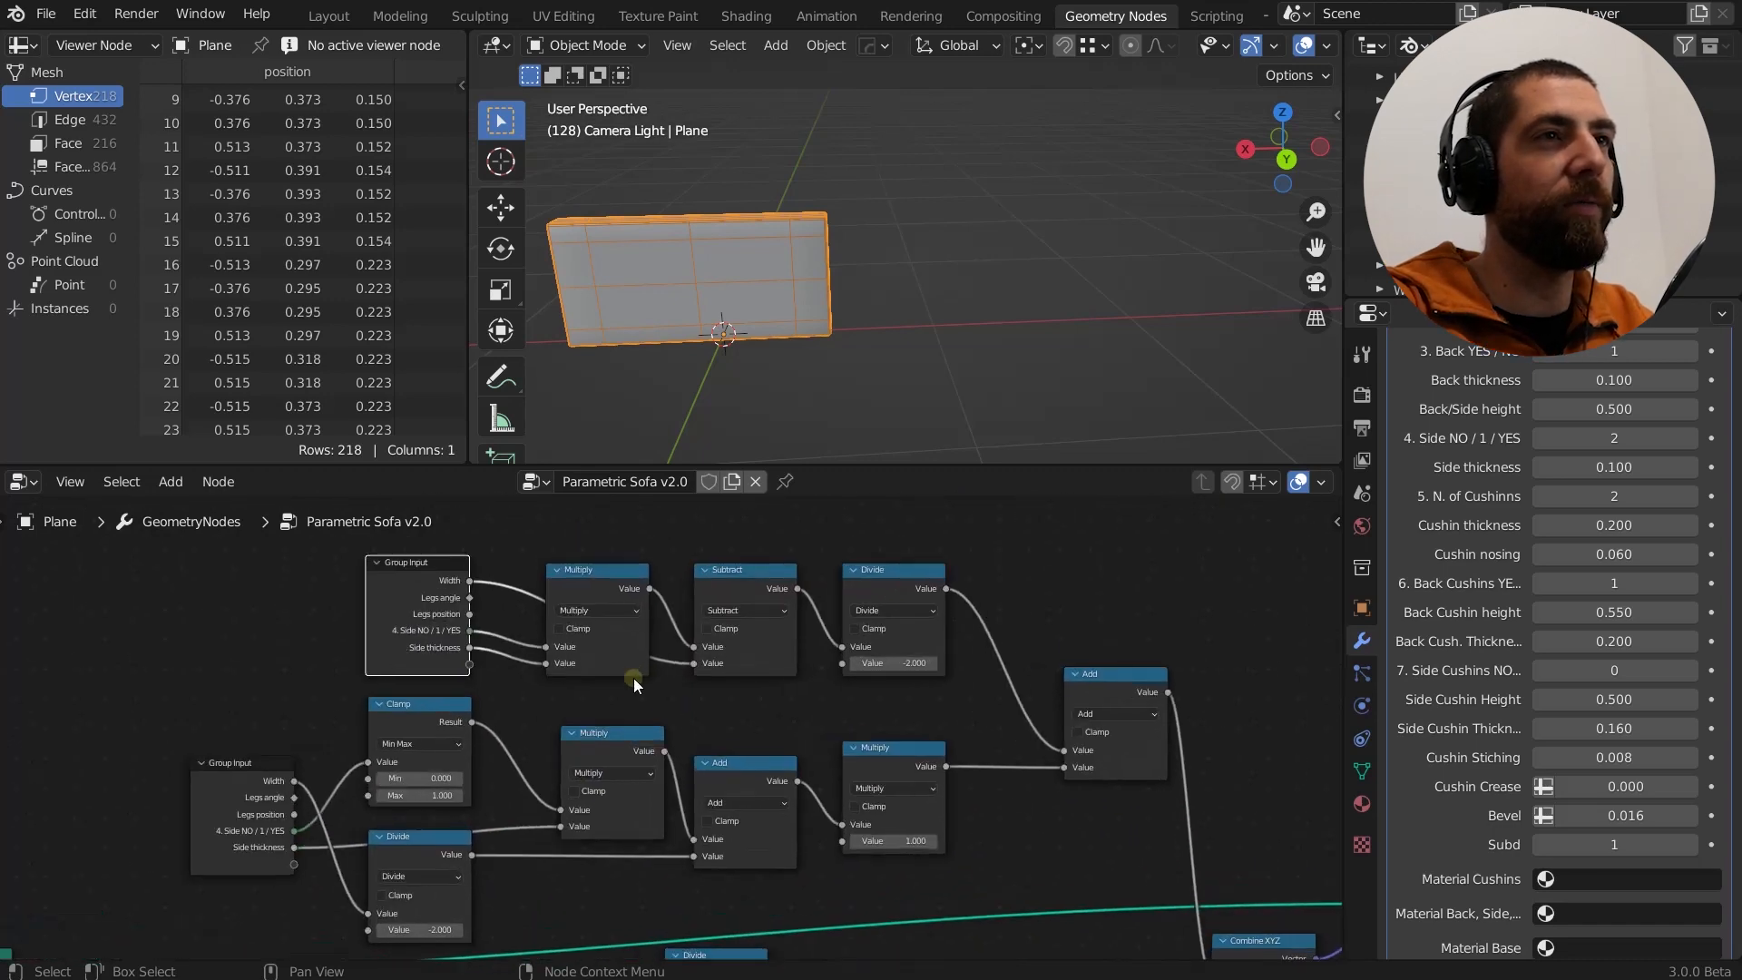
pyautogui.moveTo(646, 691); pyautogui.dragTo(605, 680, button='middle')
pyautogui.scroll(-4, 604, 679)
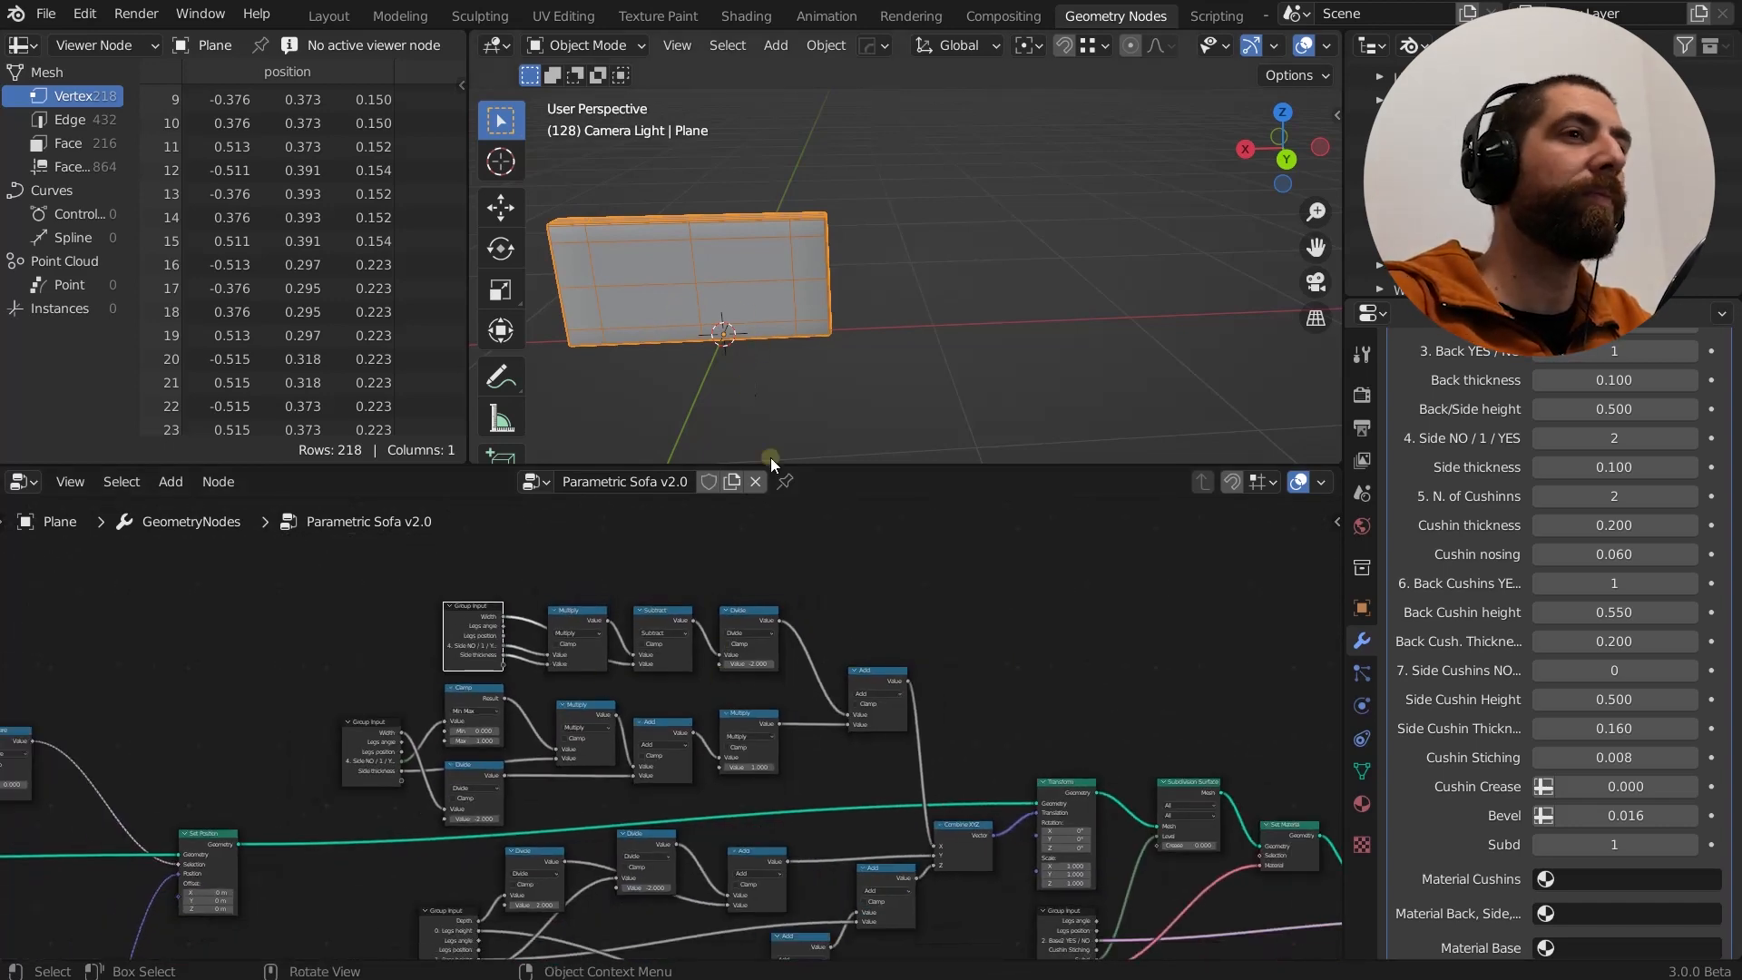
# Preview the geometry from the last node of the lower branch, just before that branch splits toward its Switch.
pyautogui.scroll(-1, 747, 734)
pyautogui.scroll(-3, 748, 733)
pyautogui.moveTo(809, 863); pyautogui.dragTo(727, 754, button='middle')
pyautogui.scroll(8, 810, 706)
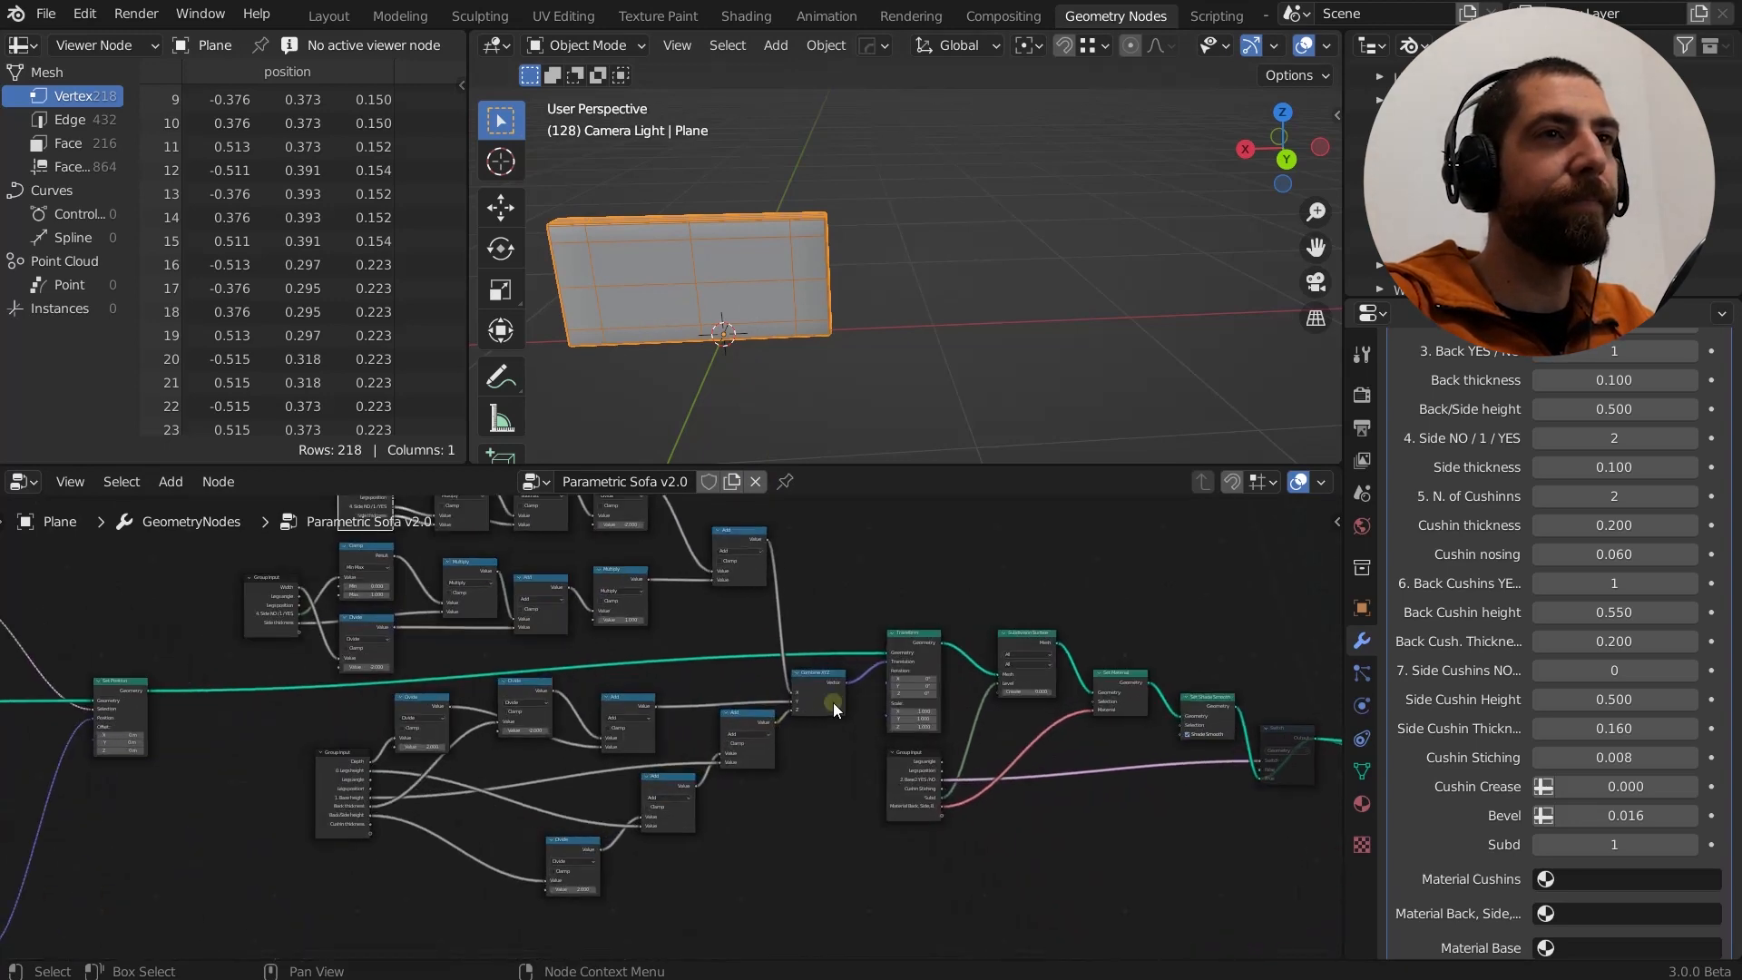
pyautogui.scroll(-10, 803, 706)
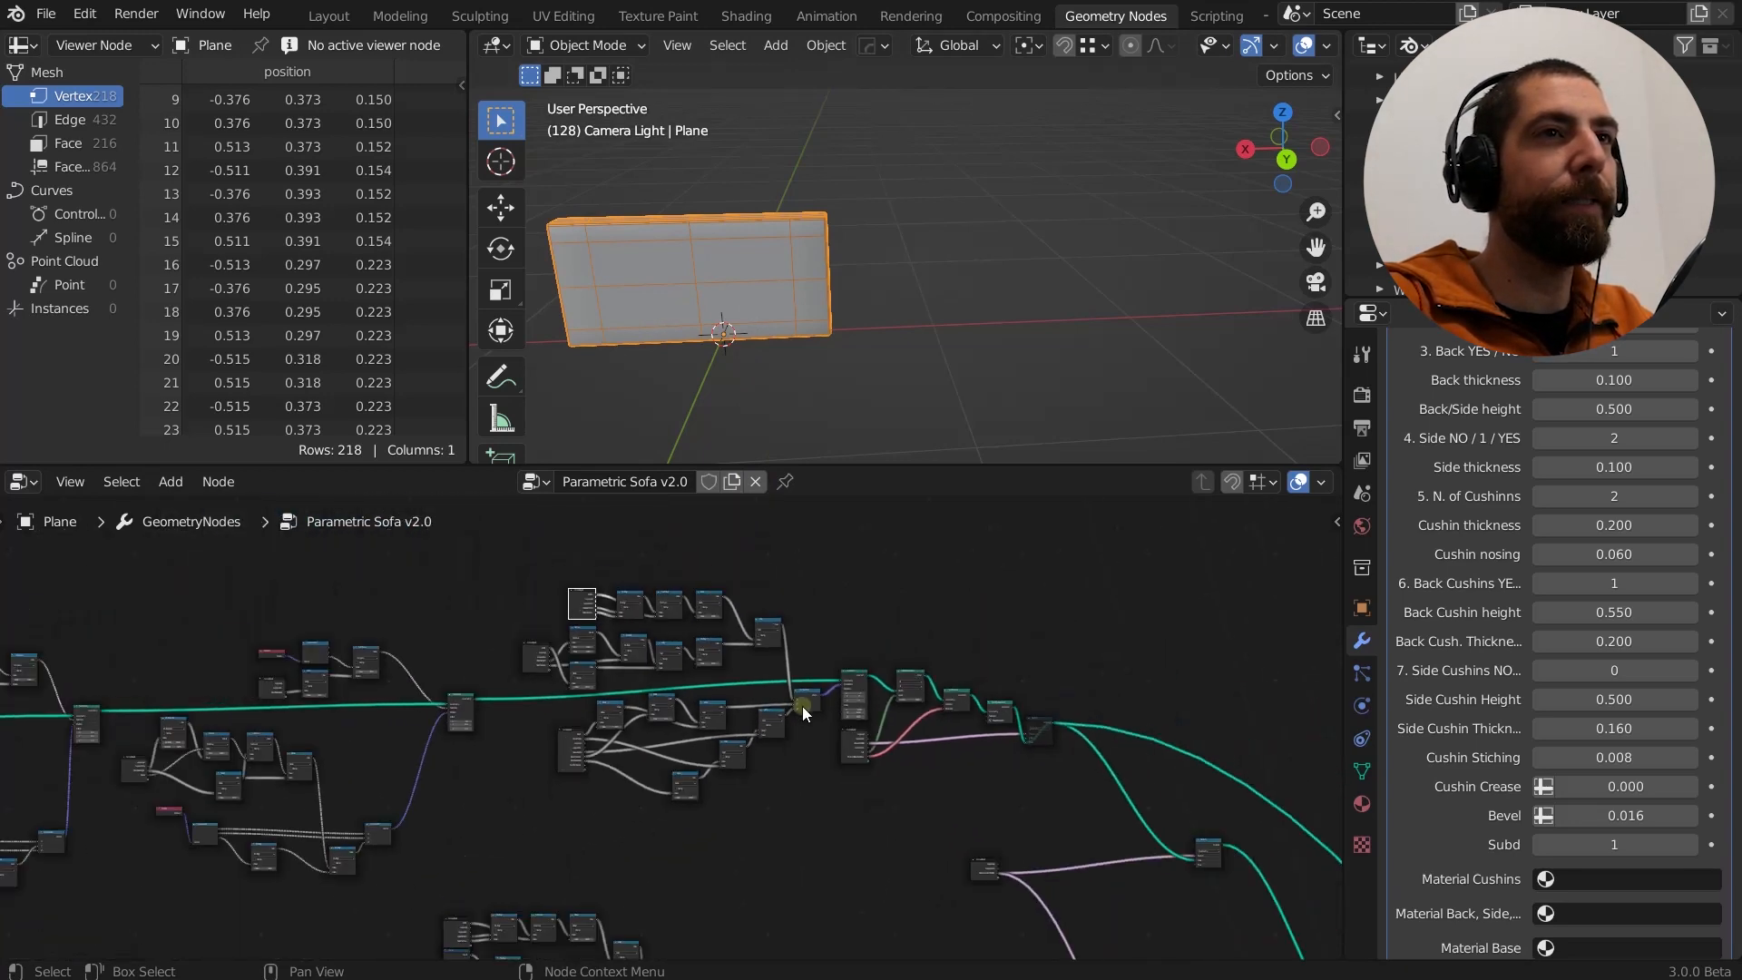
pyautogui.moveTo(802, 706); pyautogui.dragTo(831, 867, button='middle')
pyautogui.moveTo(837, 641); pyautogui.dragTo(895, 630, button='middle')
pyautogui.scroll(1, 960, 810)
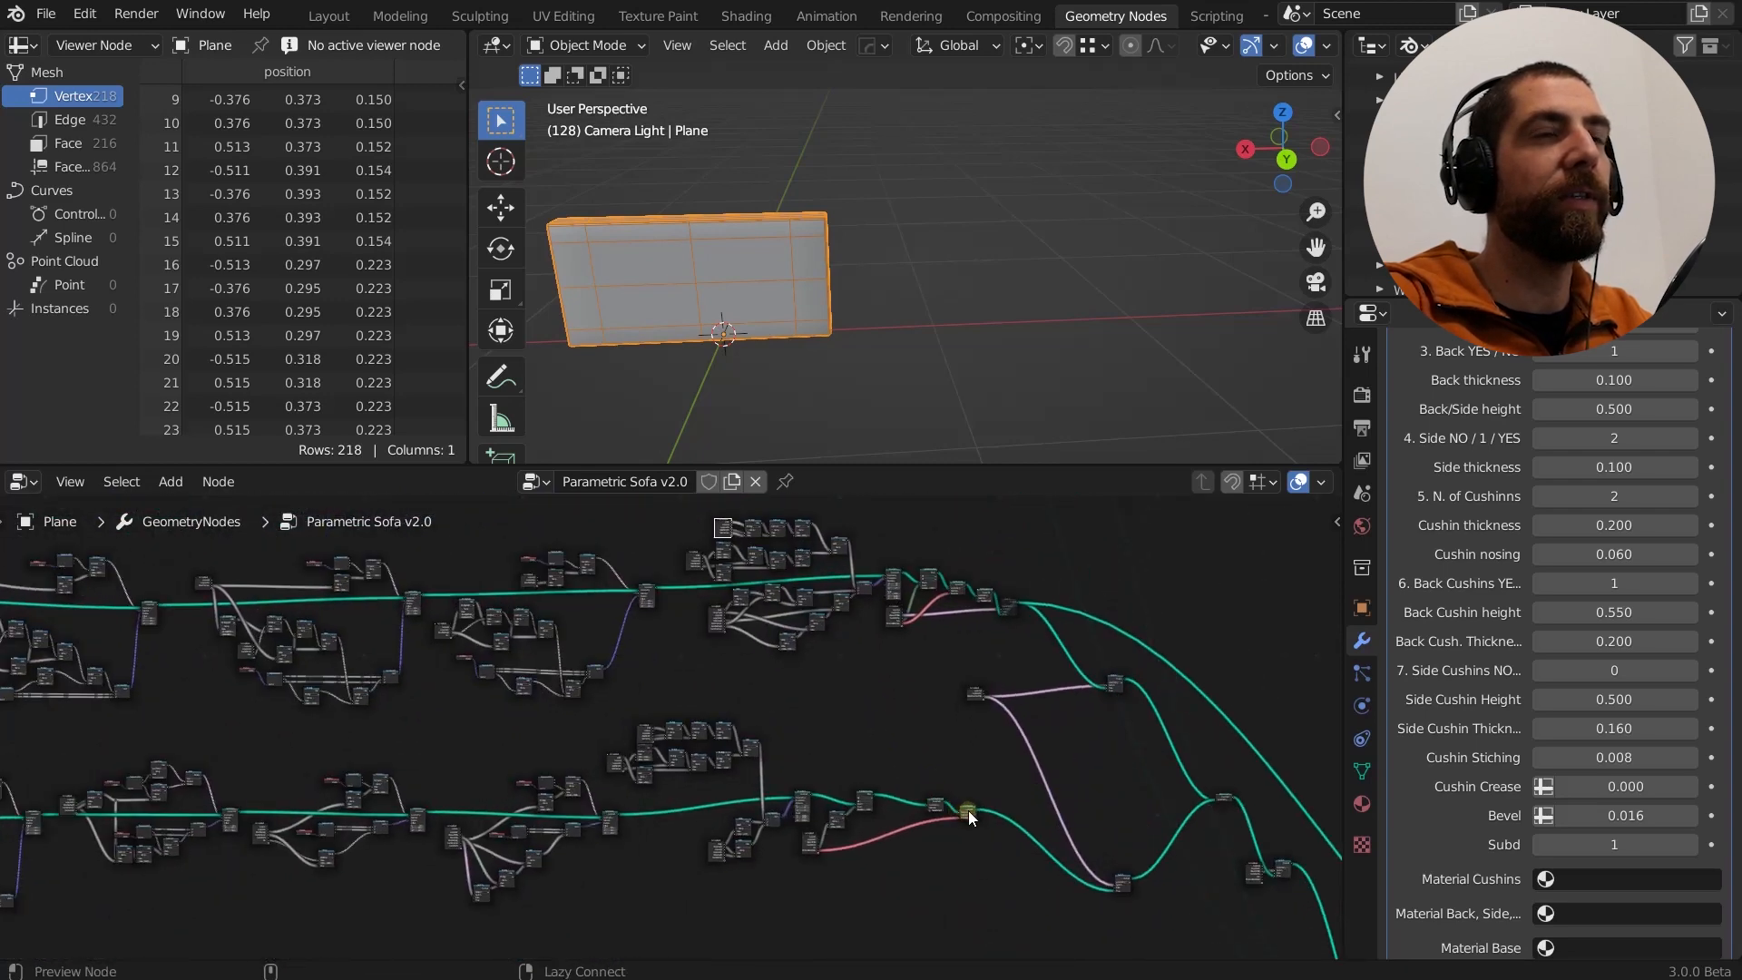
pyautogui.keyDown('ctrl'); pyautogui.keyDown('shift'); pyautogui.click(969, 810); pyautogui.keyUp('shift'); pyautogui.keyUp('ctrl')
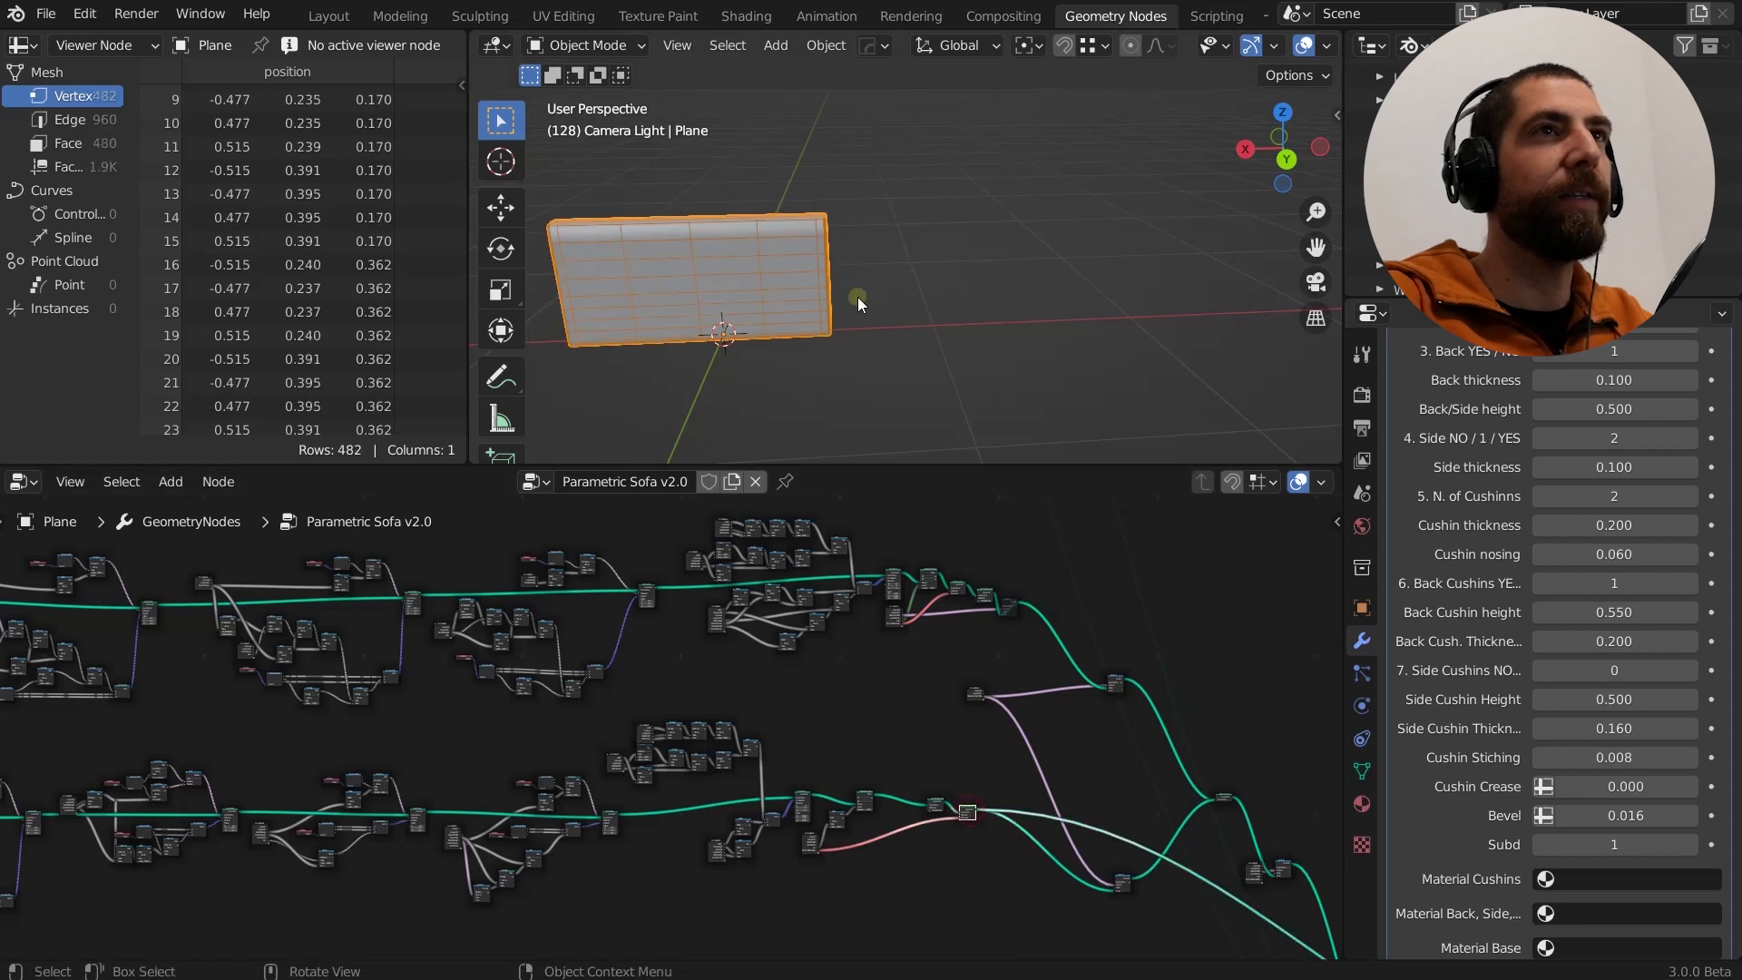
# Inspect the previewed back's tapered profile from the side and at an angle in the 3D view.
pyautogui.moveTo(858, 296); pyautogui.dragTo(934, 248, button='middle')
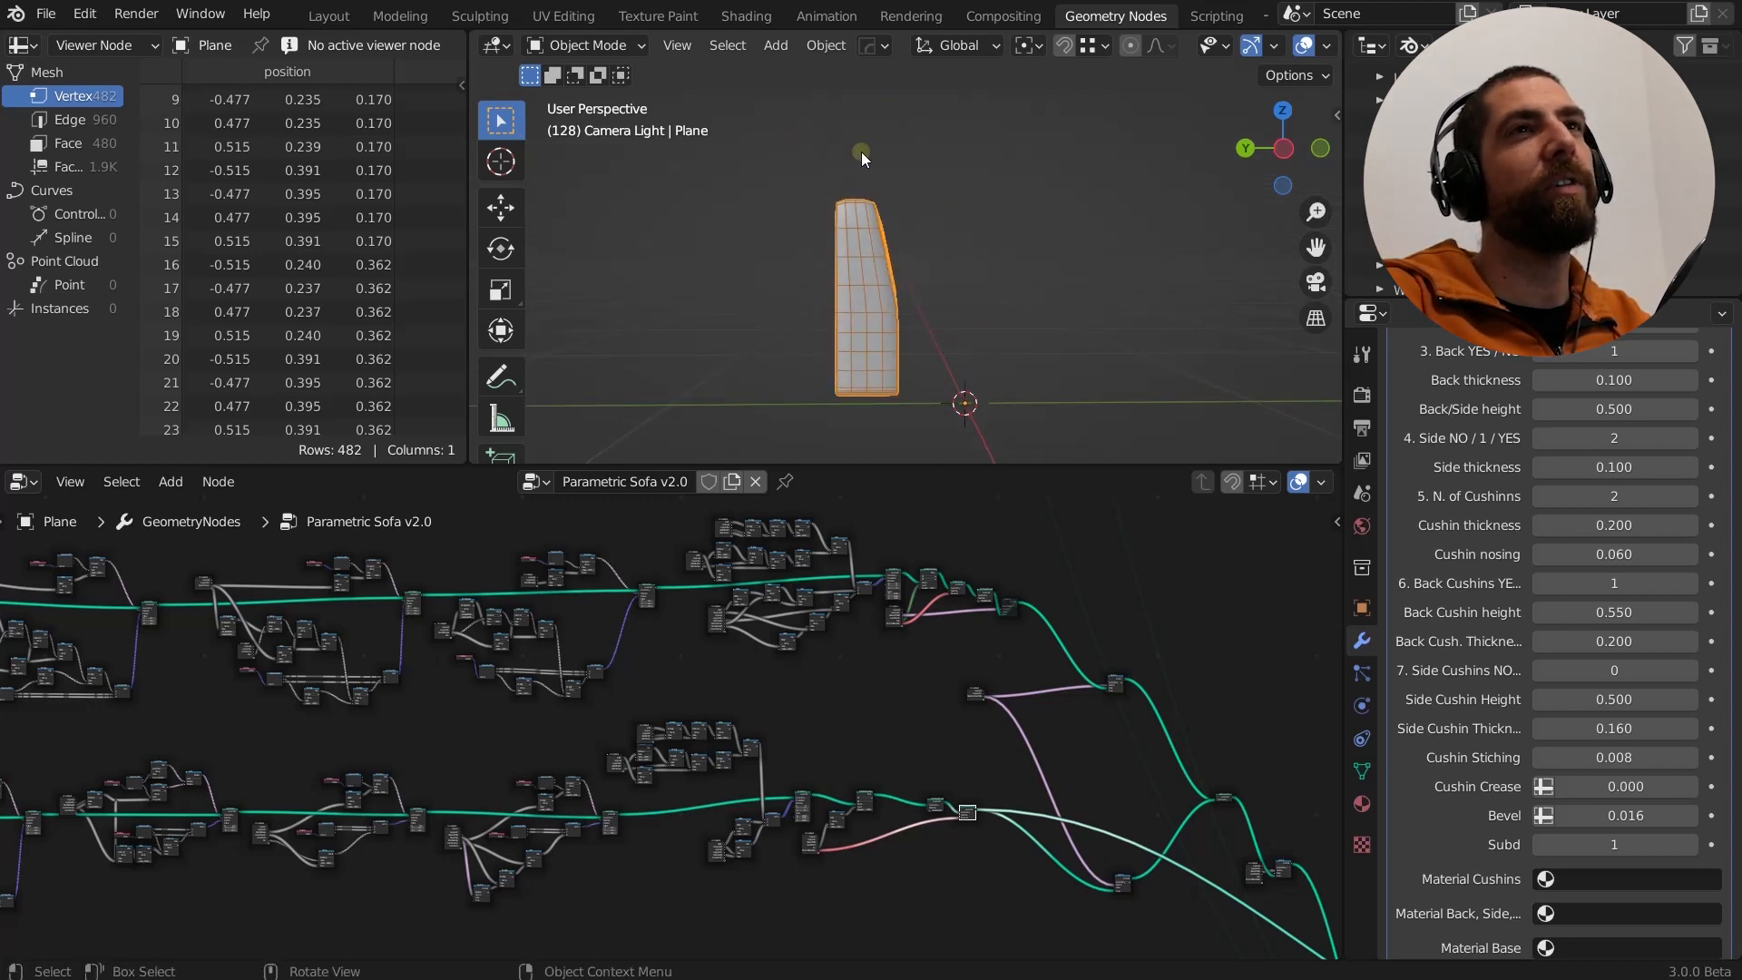
pyautogui.moveTo(862, 150); pyautogui.dragTo(925, 289, button='middle')
pyautogui.scroll(-4, 934, 267)
pyautogui.moveTo(929, 708); pyautogui.dragTo(807, 715, button='middle')
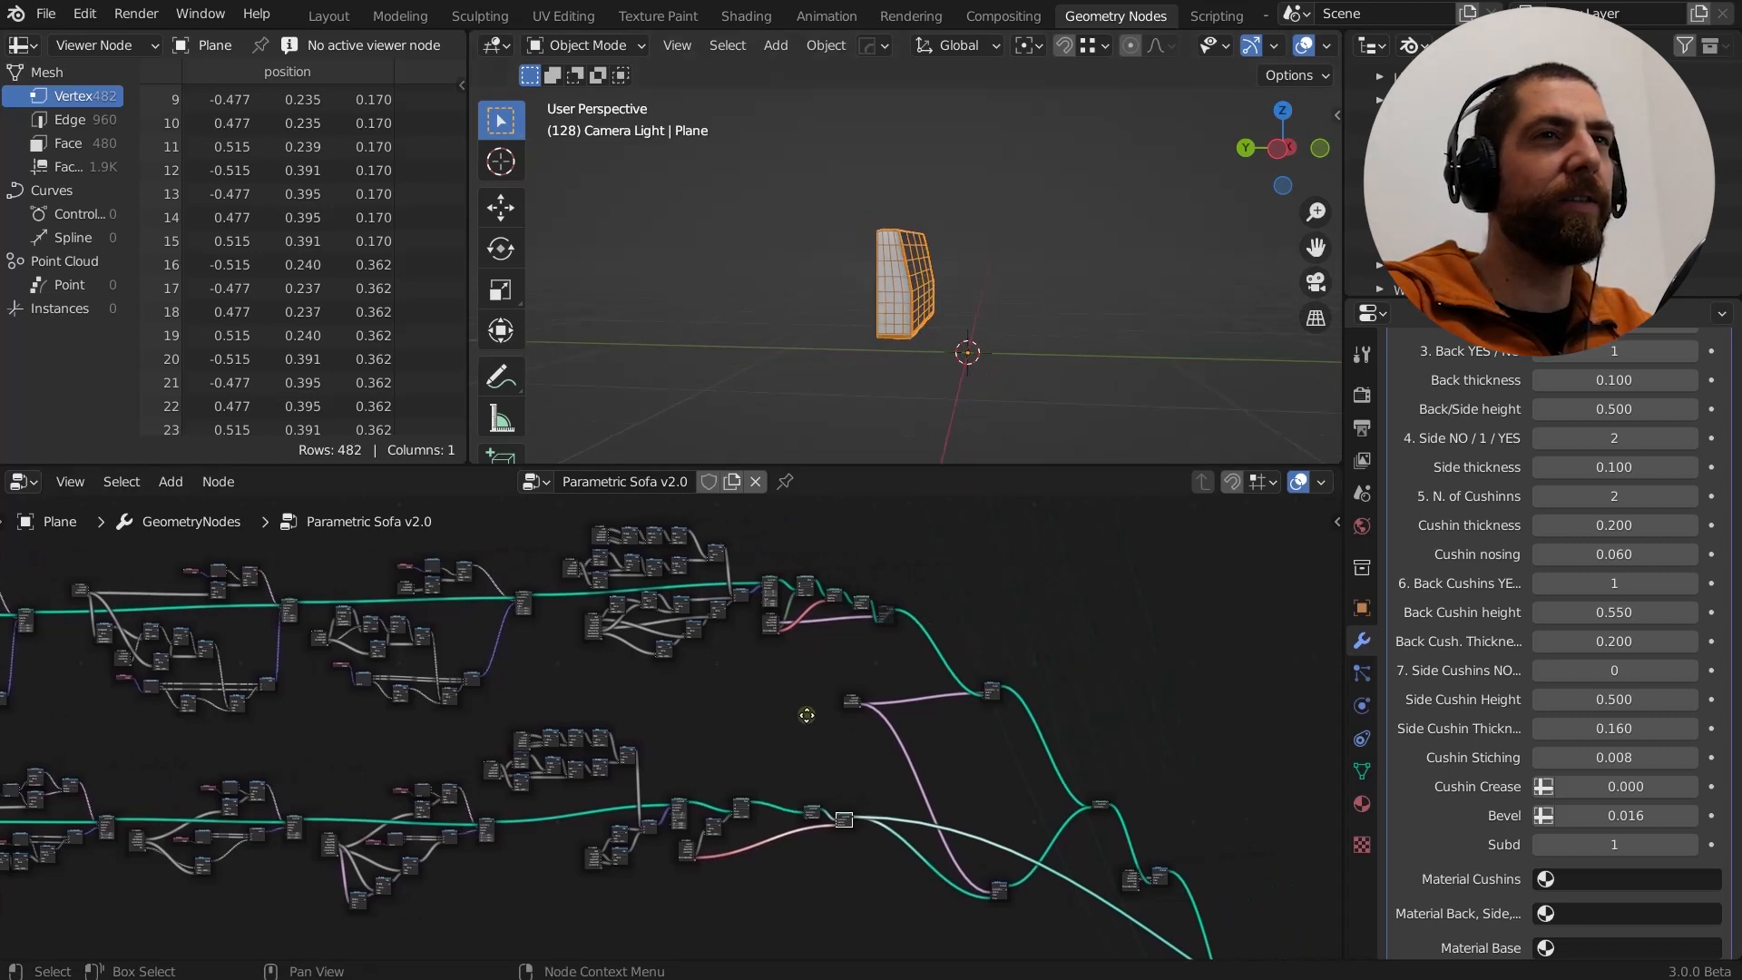
pyautogui.moveTo(924, 731); pyautogui.dragTo(912, 738, button='middle')
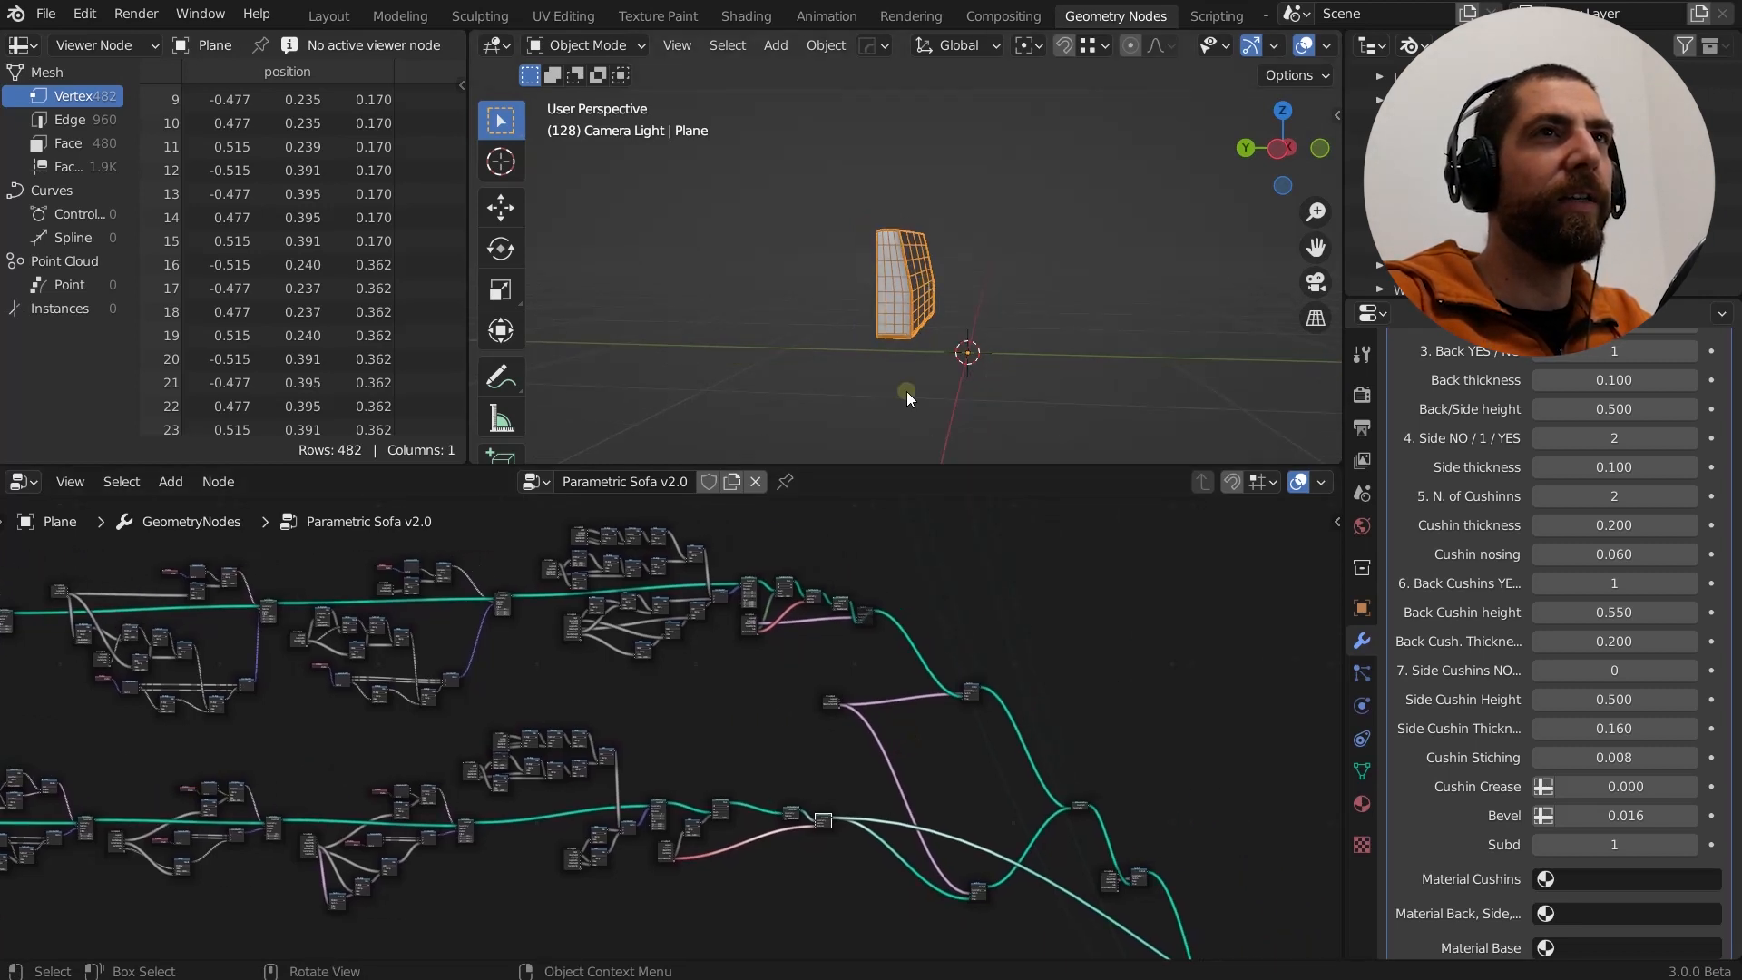
pyautogui.scroll(3, 902, 327)
pyautogui.moveTo(902, 327)
pyautogui.mouseDown(button='middle')
pyautogui.moveTo(929, 296)
pyautogui.moveTo(917, 316)
pyautogui.mouseUp(button='middle')
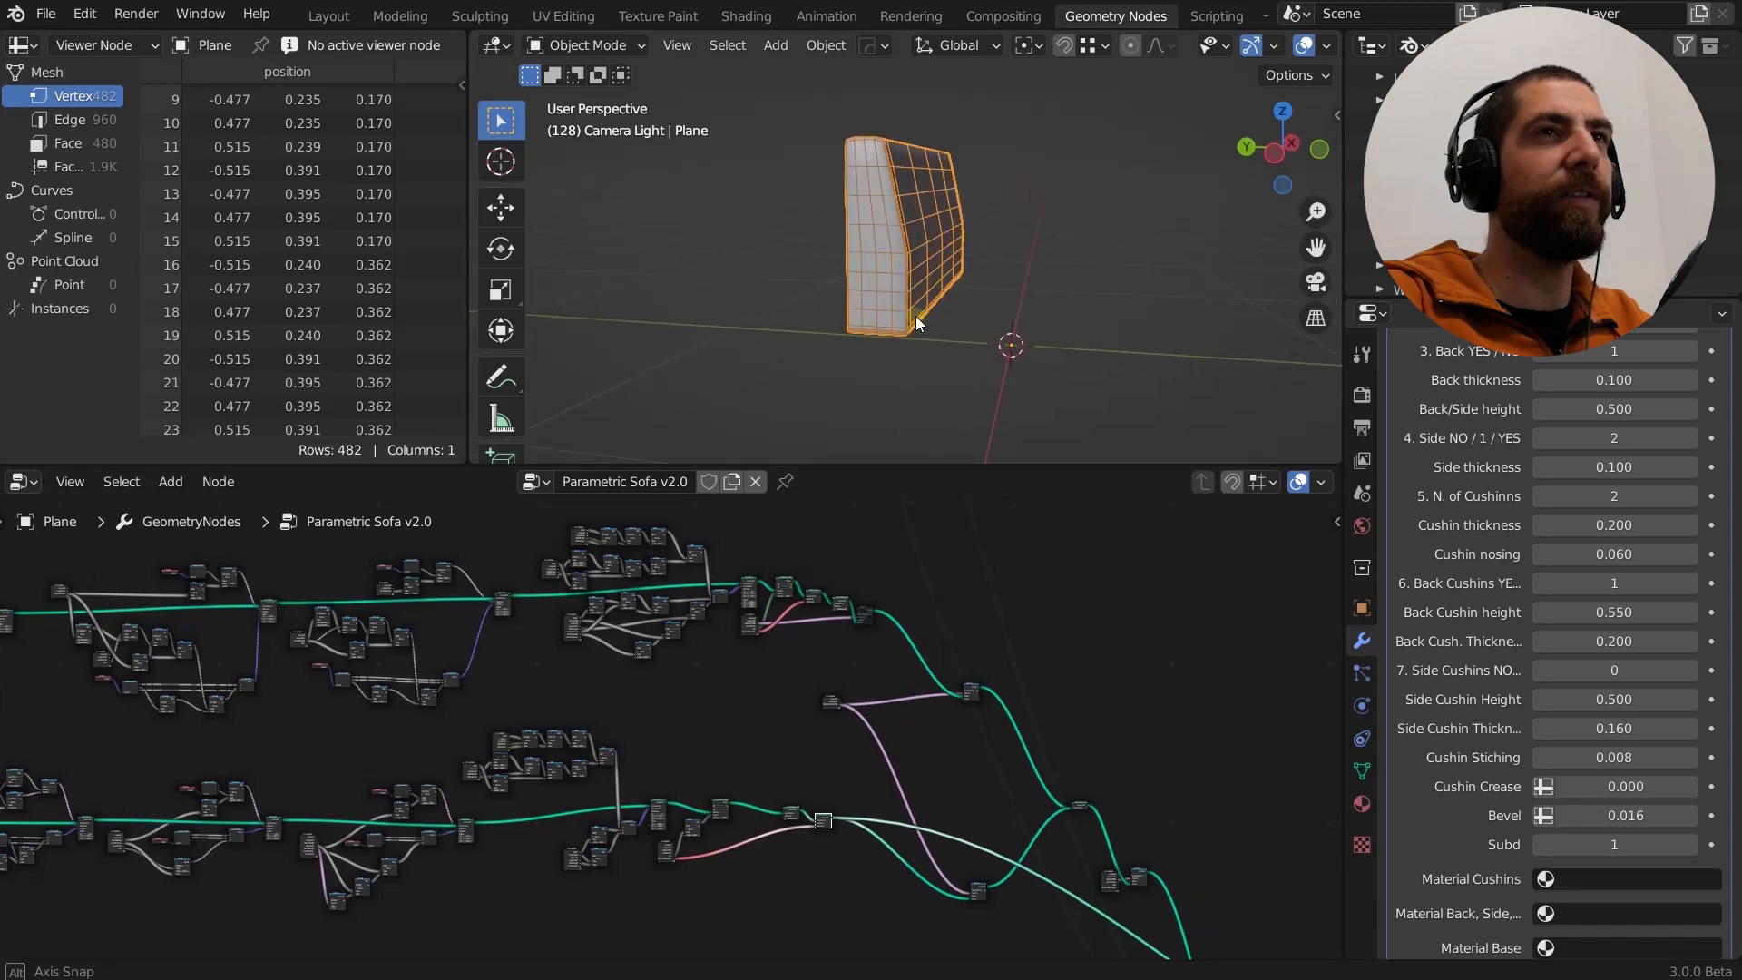
pyautogui.scroll(5, 955, 727)
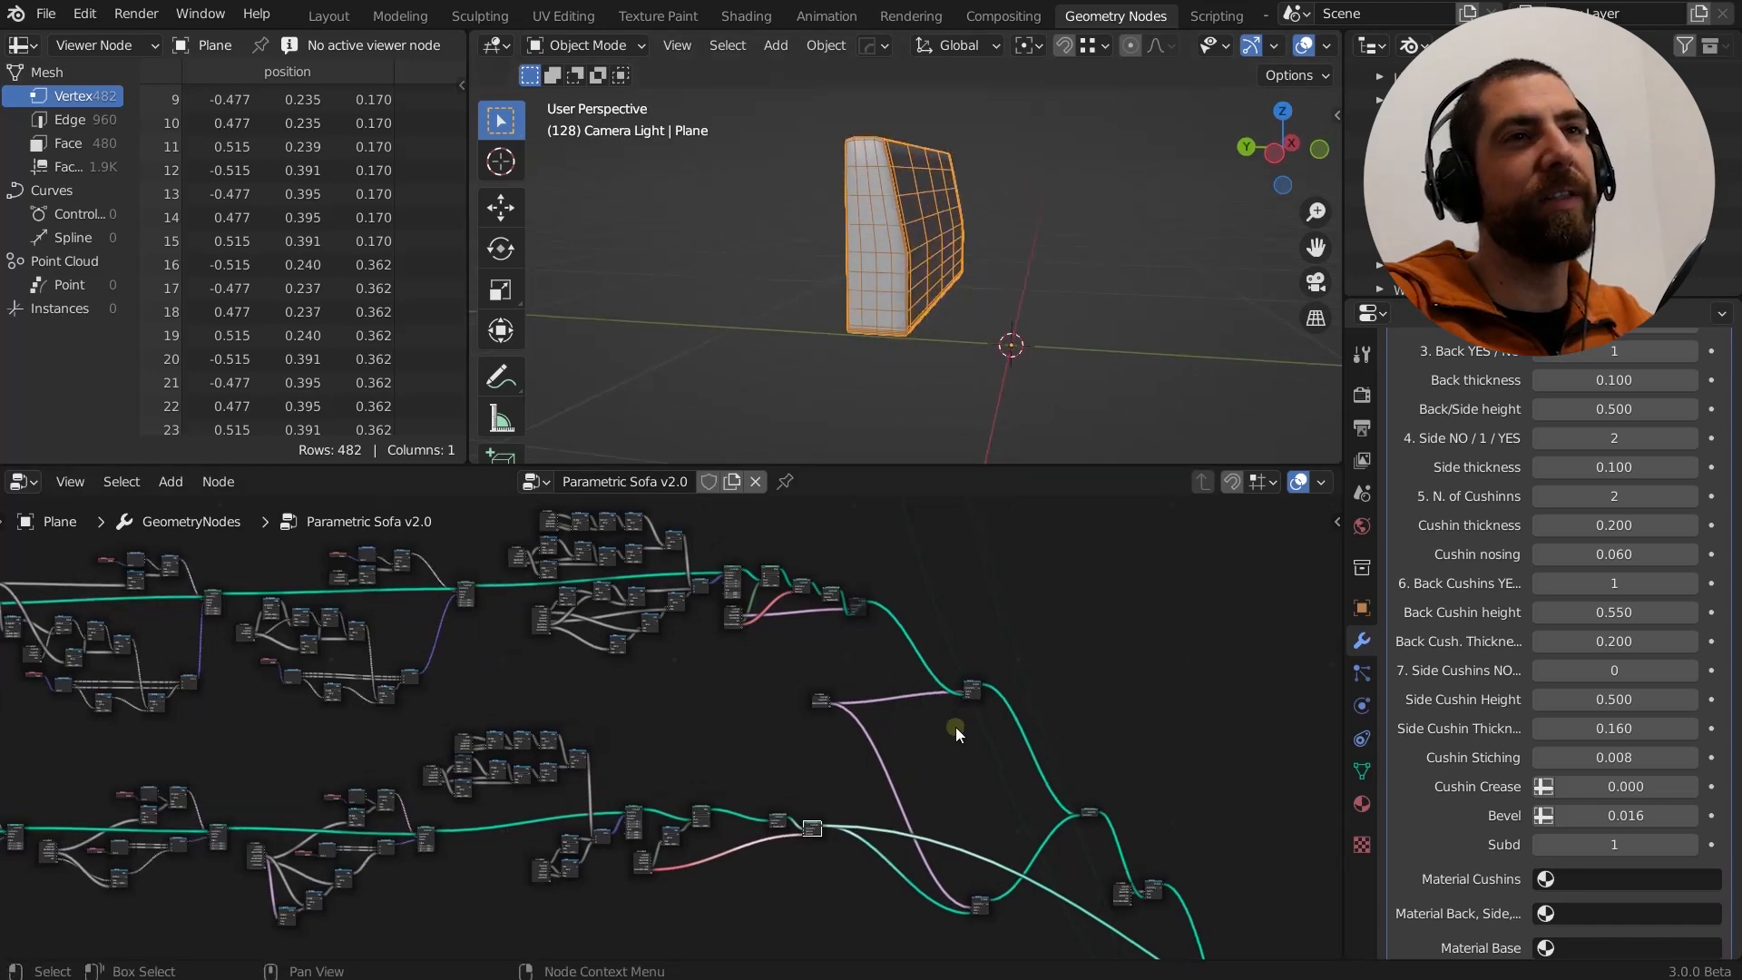
# Examine the upper branch's Geometry Switch, its False input and its link from the 6. Back Cushins YES group input.
pyautogui.moveTo(955, 727); pyautogui.dragTo(872, 733, button='middle')
pyautogui.scroll(6, 940, 668)
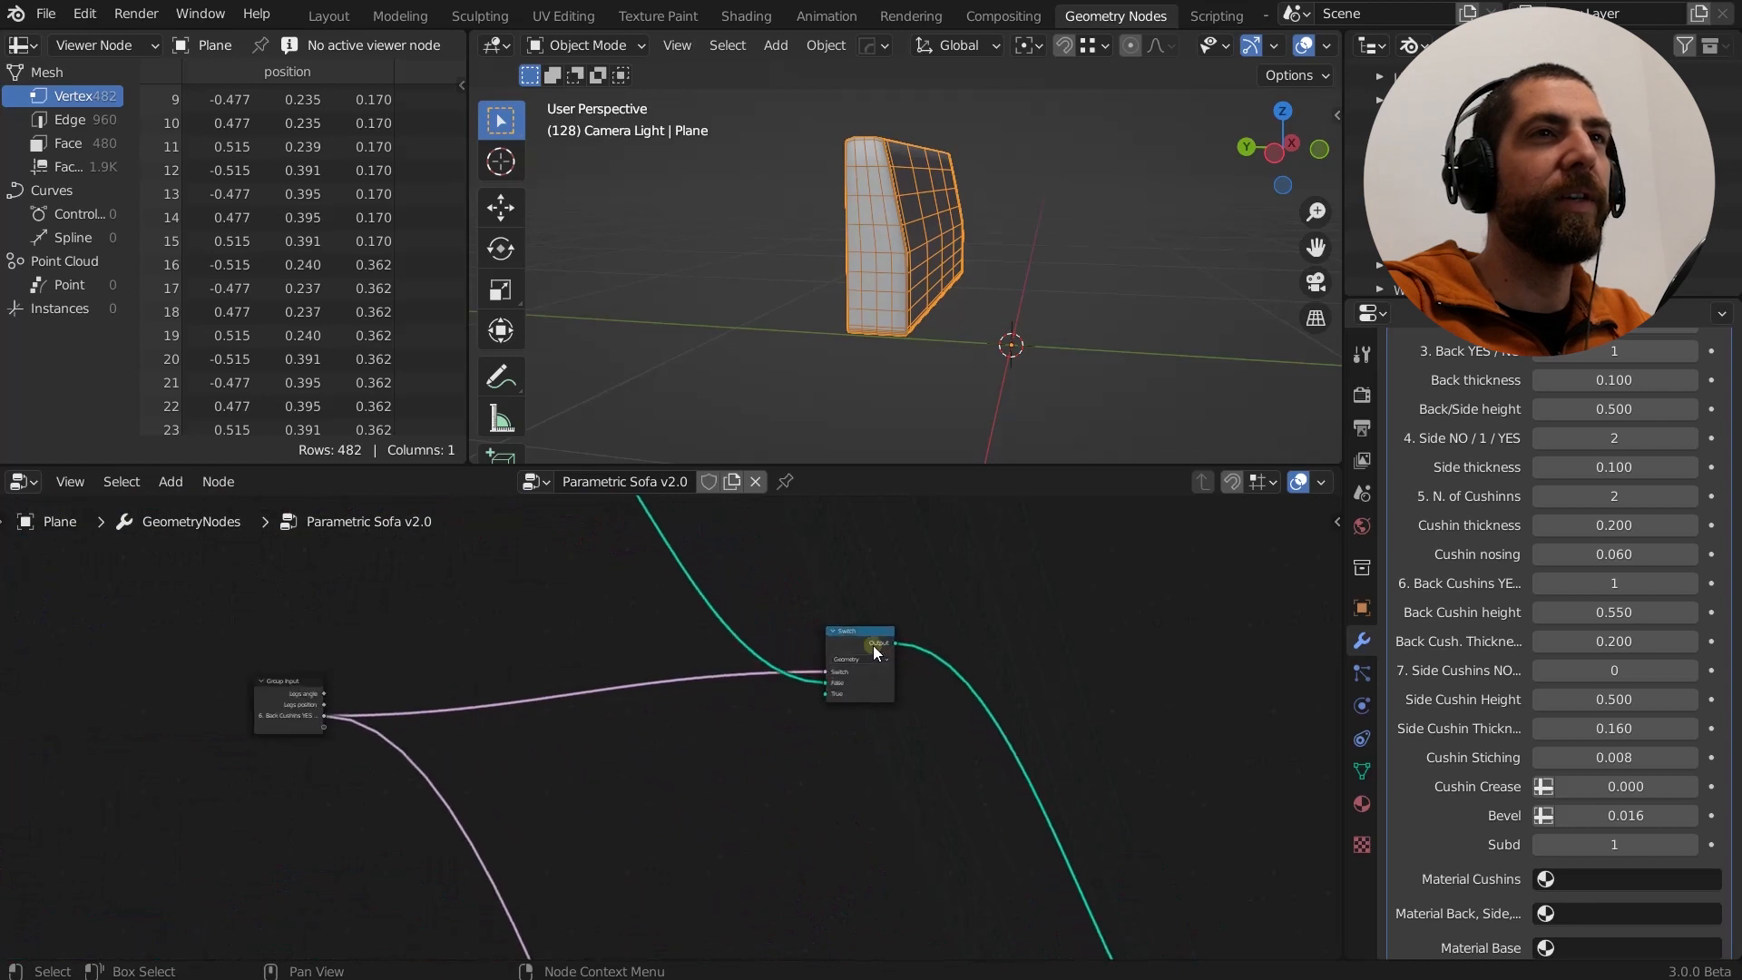
pyautogui.scroll(3, 852, 654)
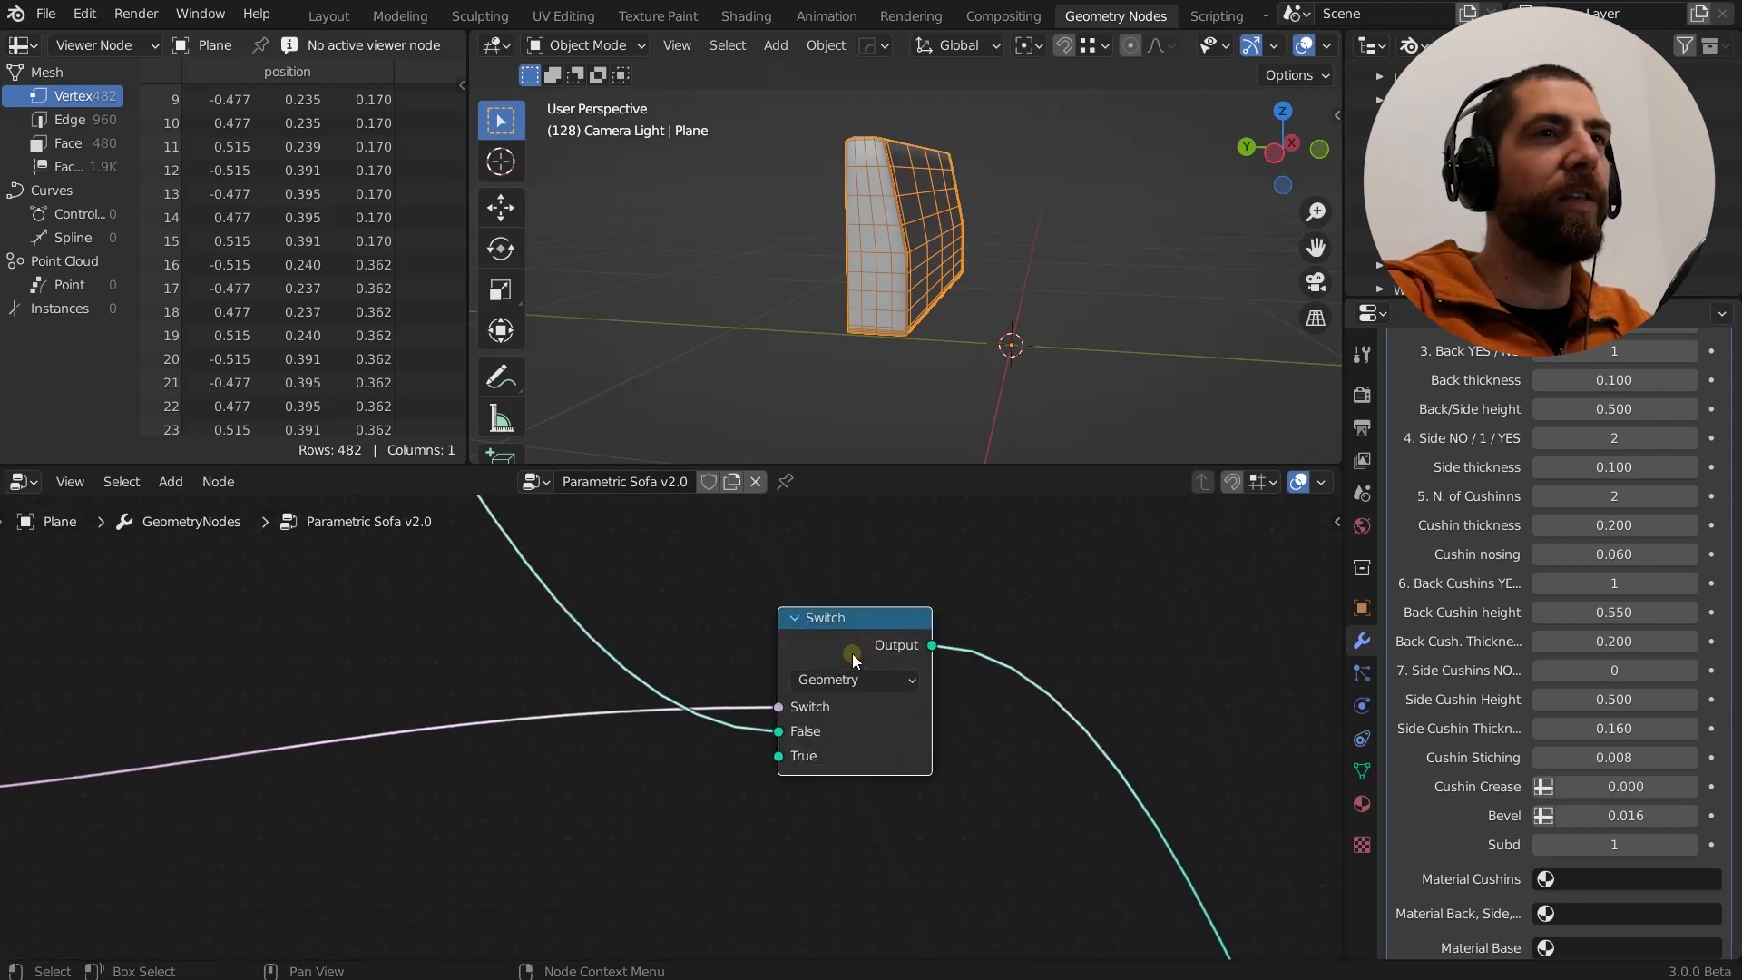
pyautogui.moveTo(840, 649); pyautogui.dragTo(809, 591, button='middle')
pyautogui.scroll(-6, 809, 590)
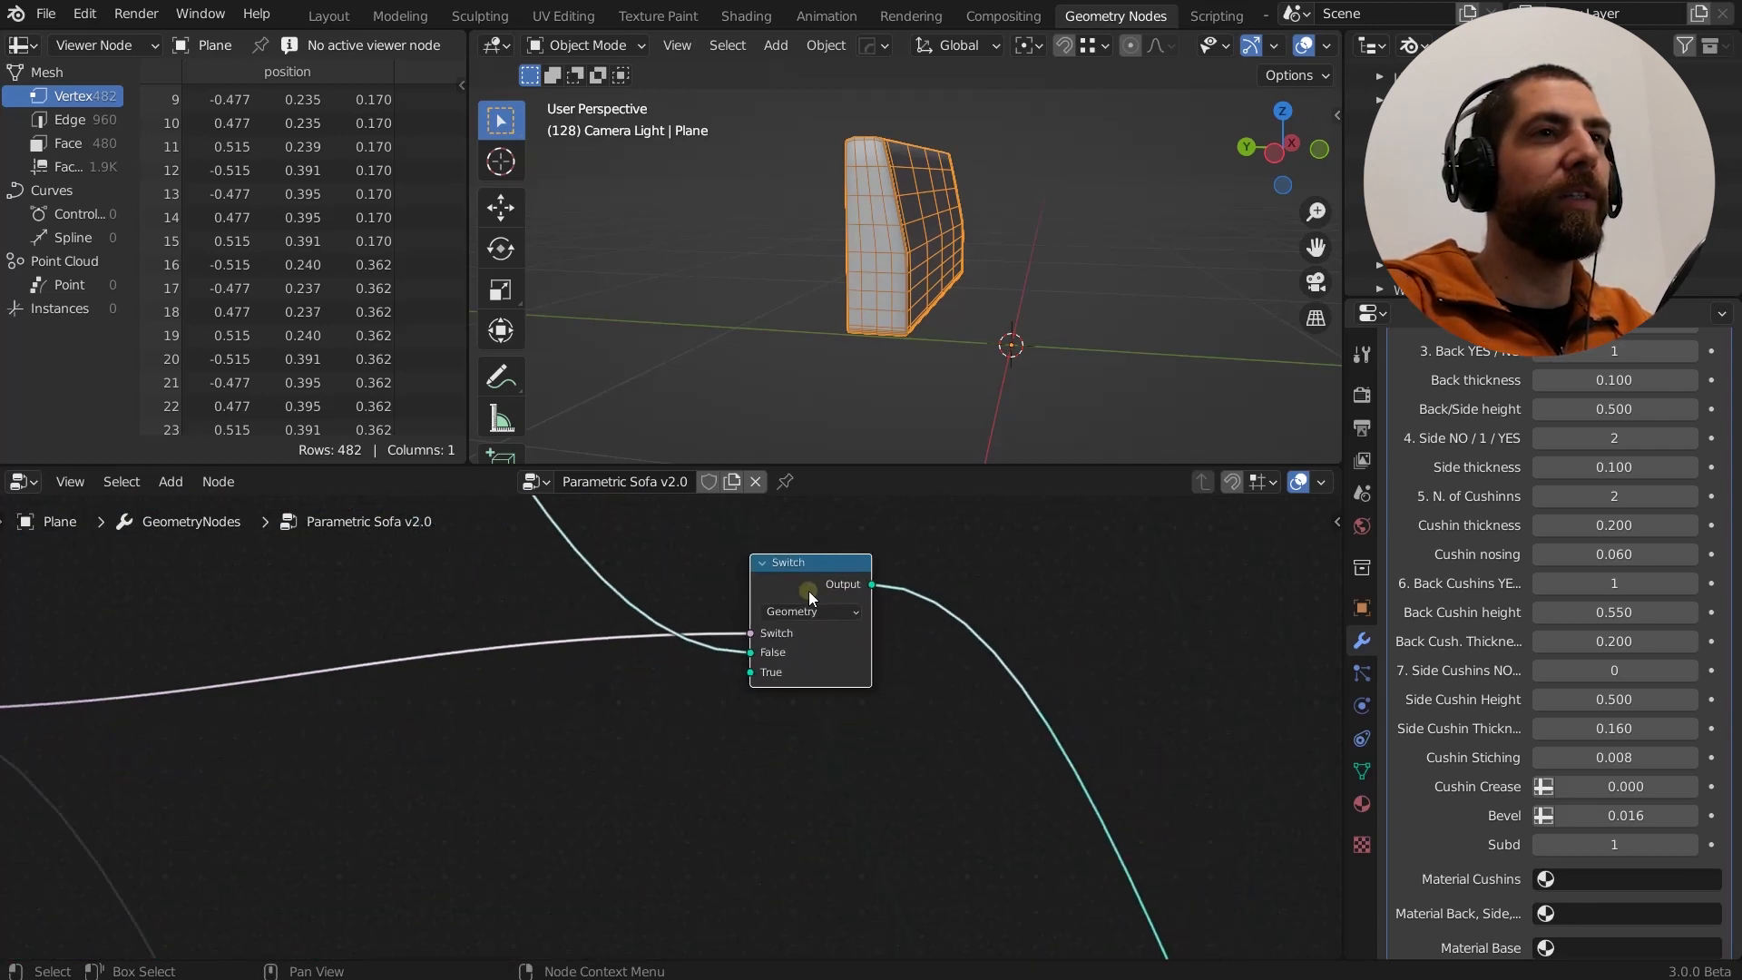
pyautogui.scroll(3, 427, 733)
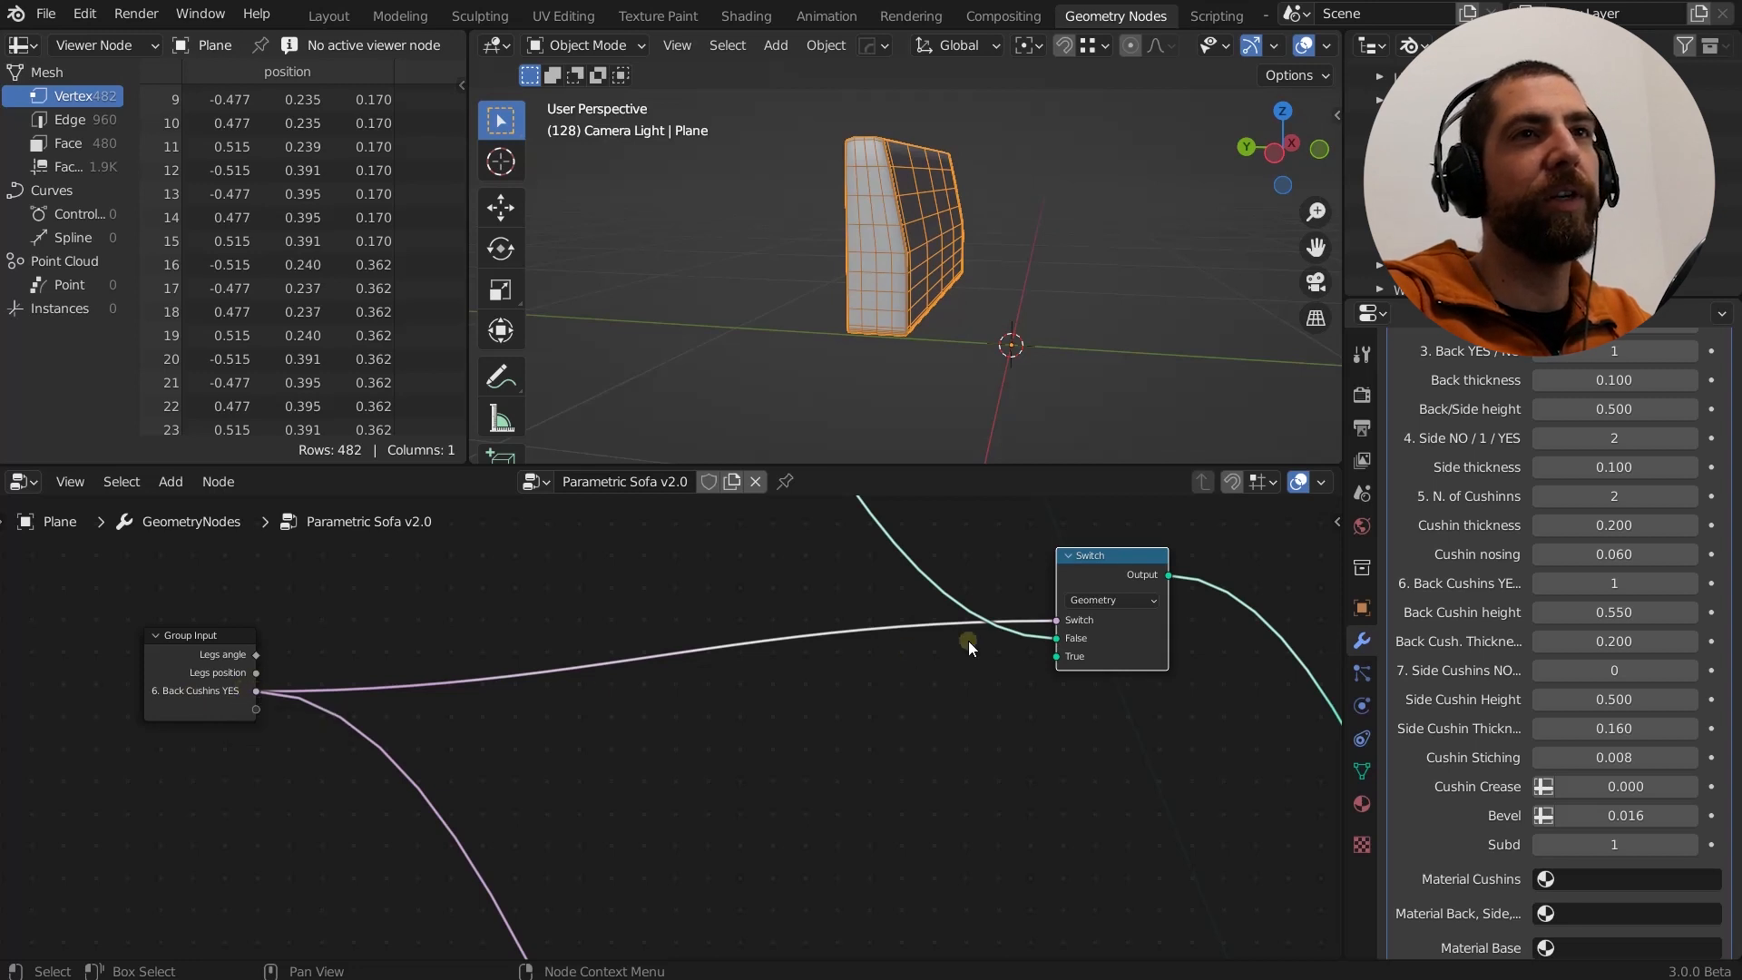
pyautogui.scroll(-3, 1003, 723)
pyautogui.moveTo(995, 726); pyautogui.dragTo(876, 892, button='middle')
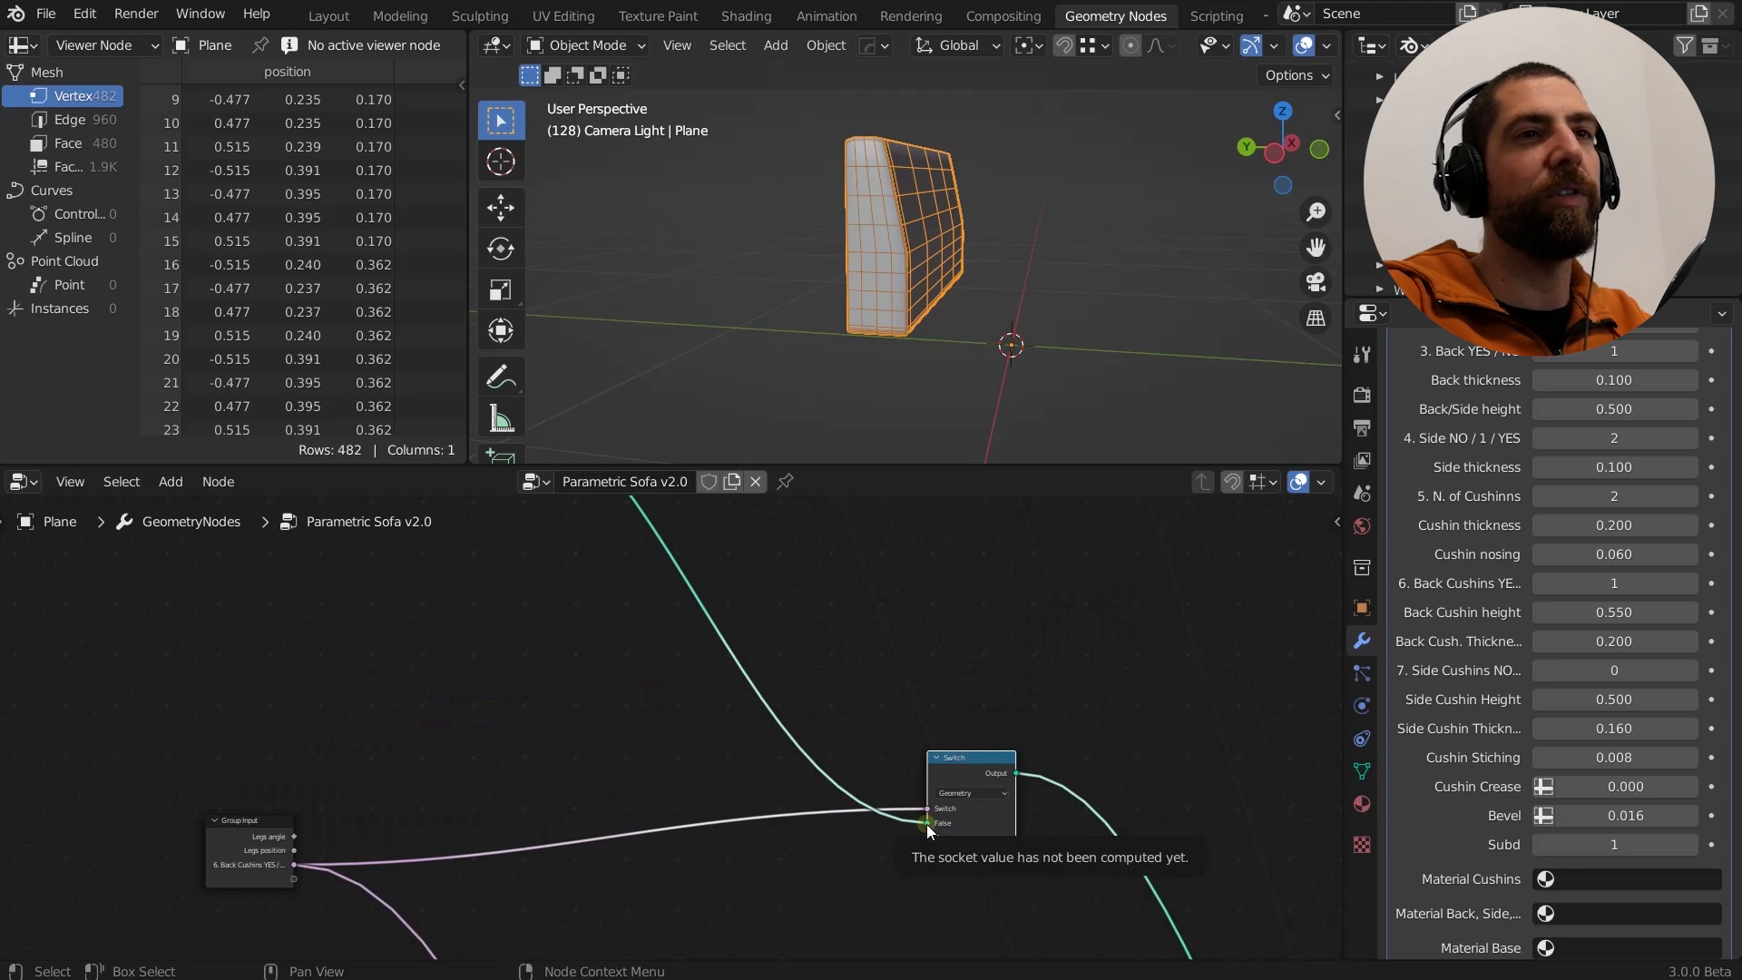
pyautogui.scroll(-5, 940, 671)
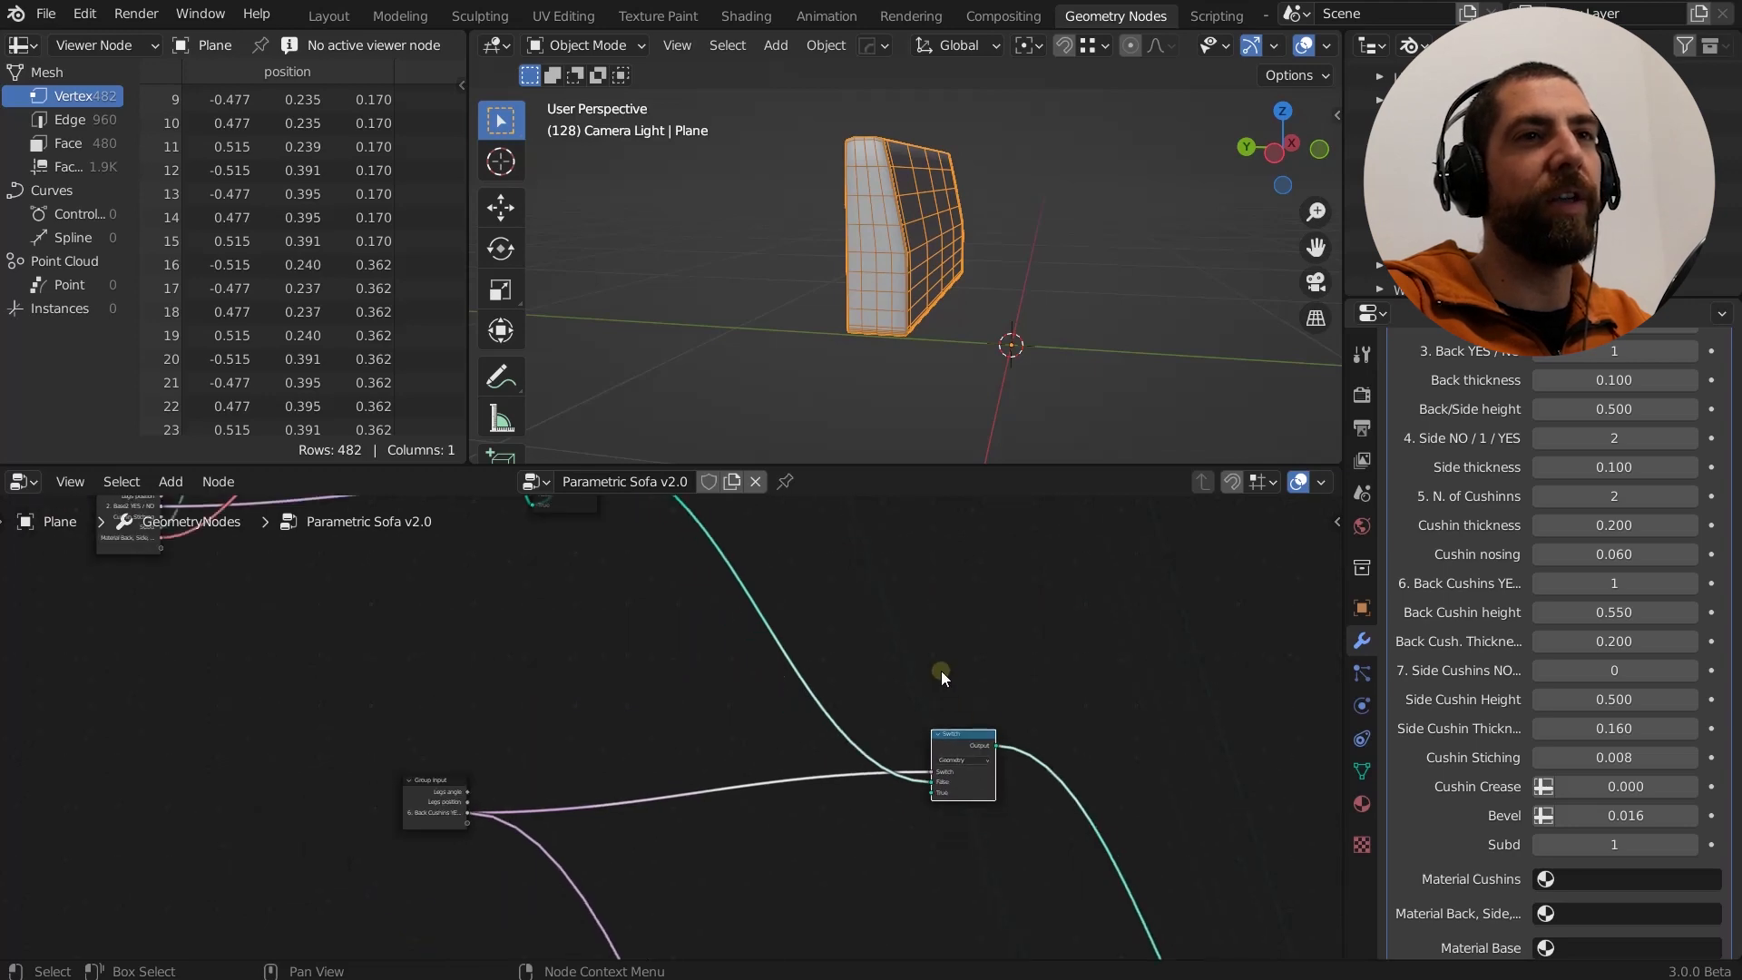
pyautogui.moveTo(940, 671); pyautogui.dragTo(832, 614, button='middle')
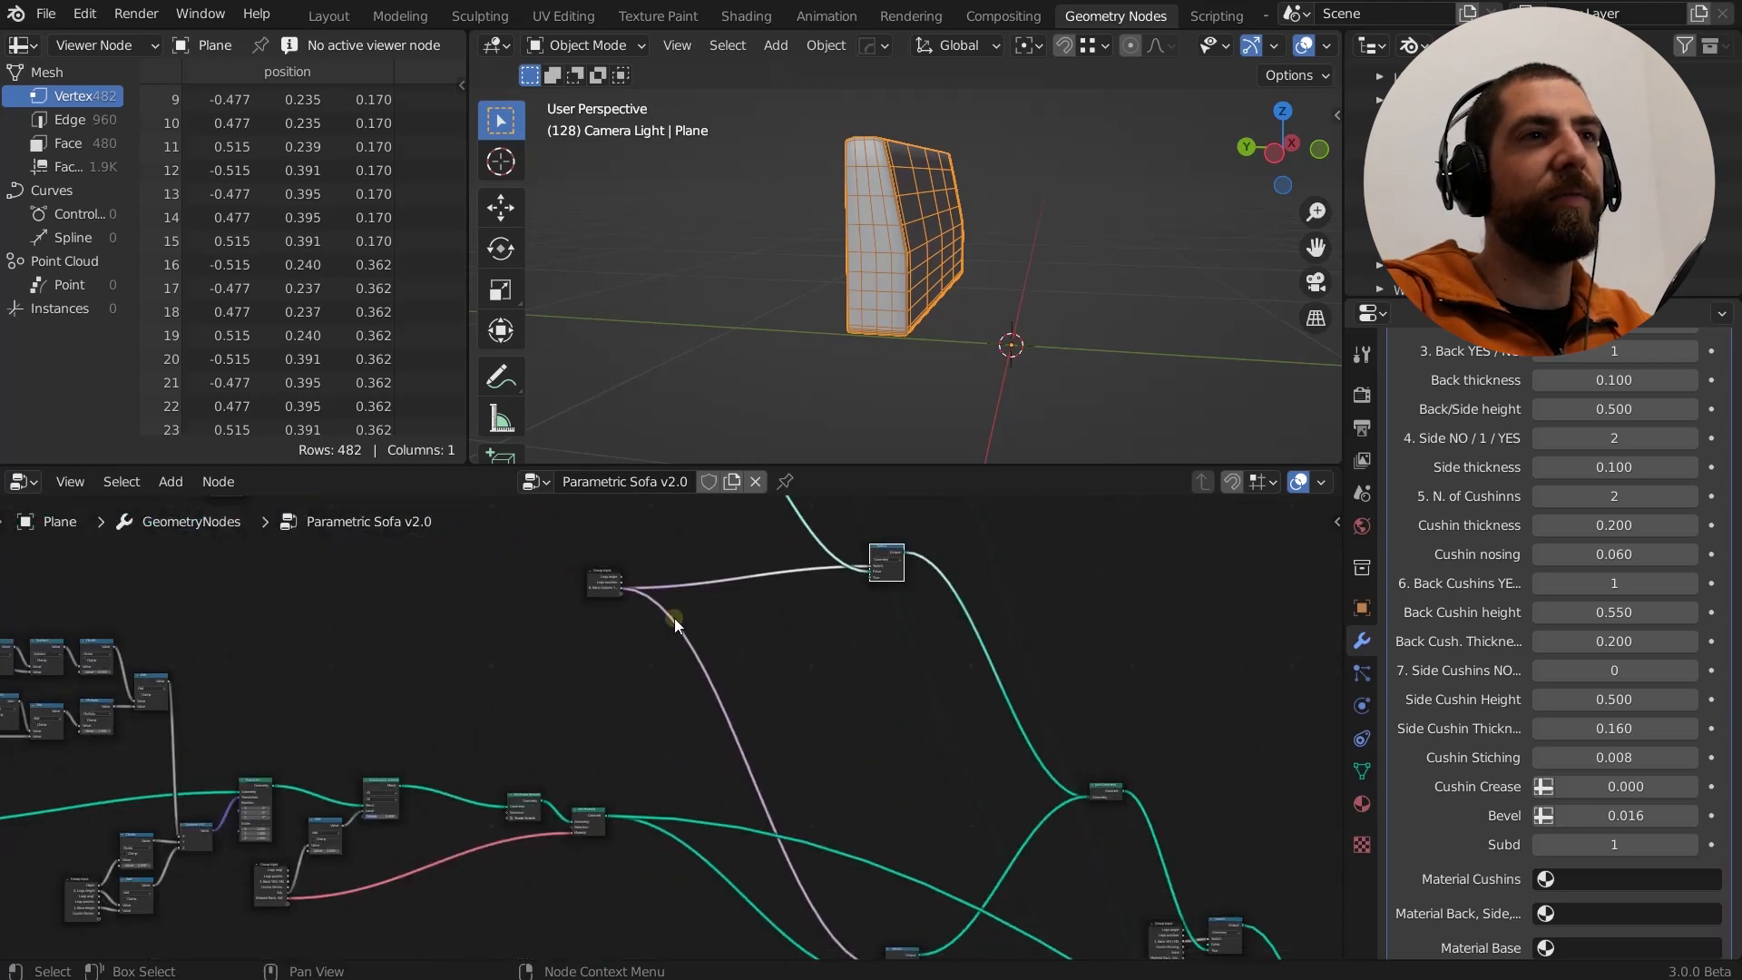
# Examine the lower branch's Geometry Switch and trace its True input and its output link.
pyautogui.moveTo(893, 864); pyautogui.dragTo(777, 610, button='middle')
pyautogui.scroll(9, 777, 707)
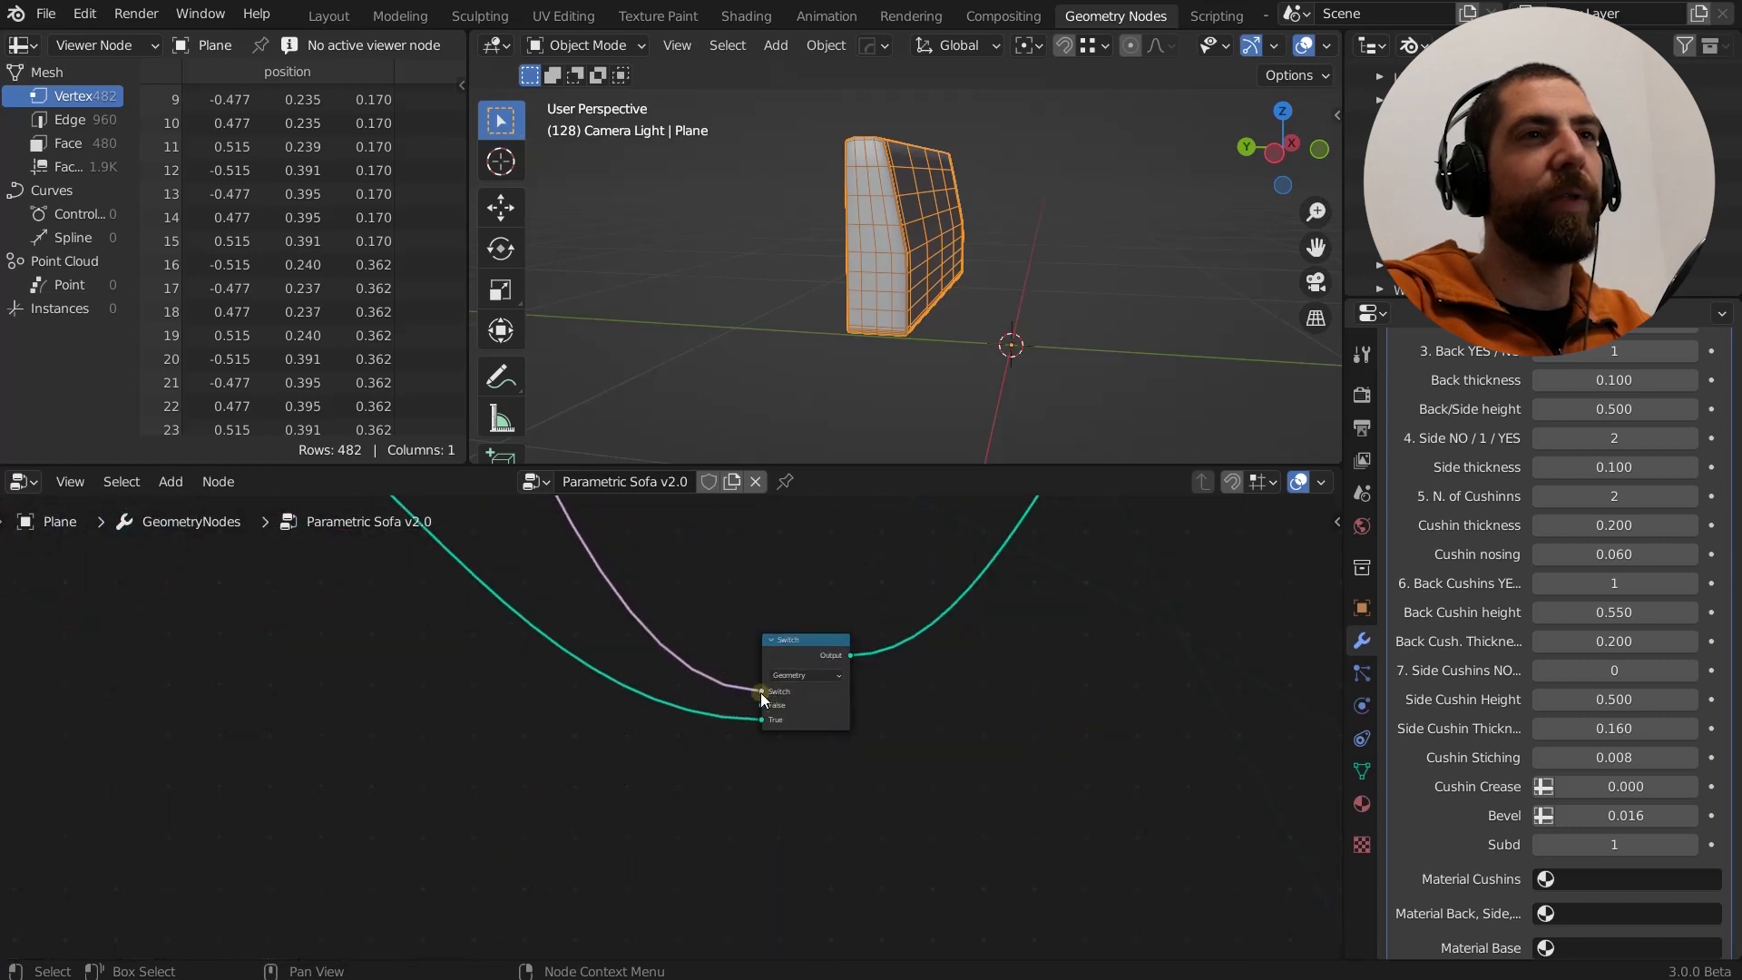
pyautogui.scroll(-2, 766, 699)
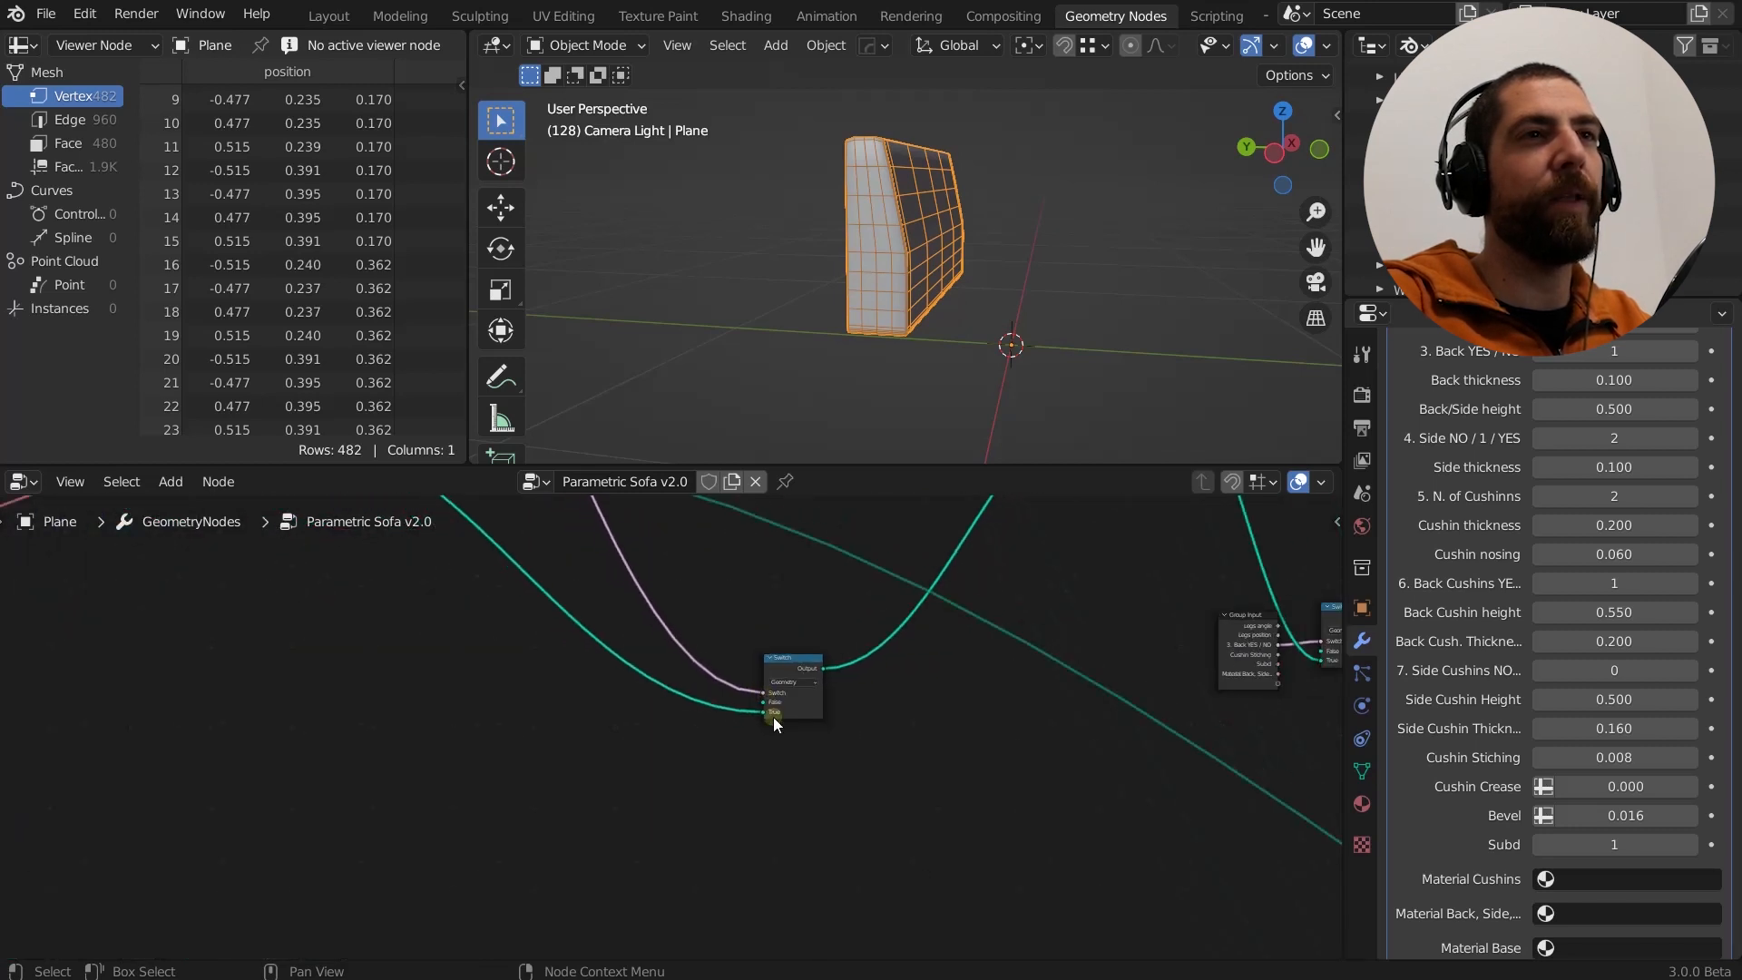
pyautogui.moveTo(773, 717); pyautogui.dragTo(781, 903, button='middle')
pyautogui.scroll(-6, 782, 897)
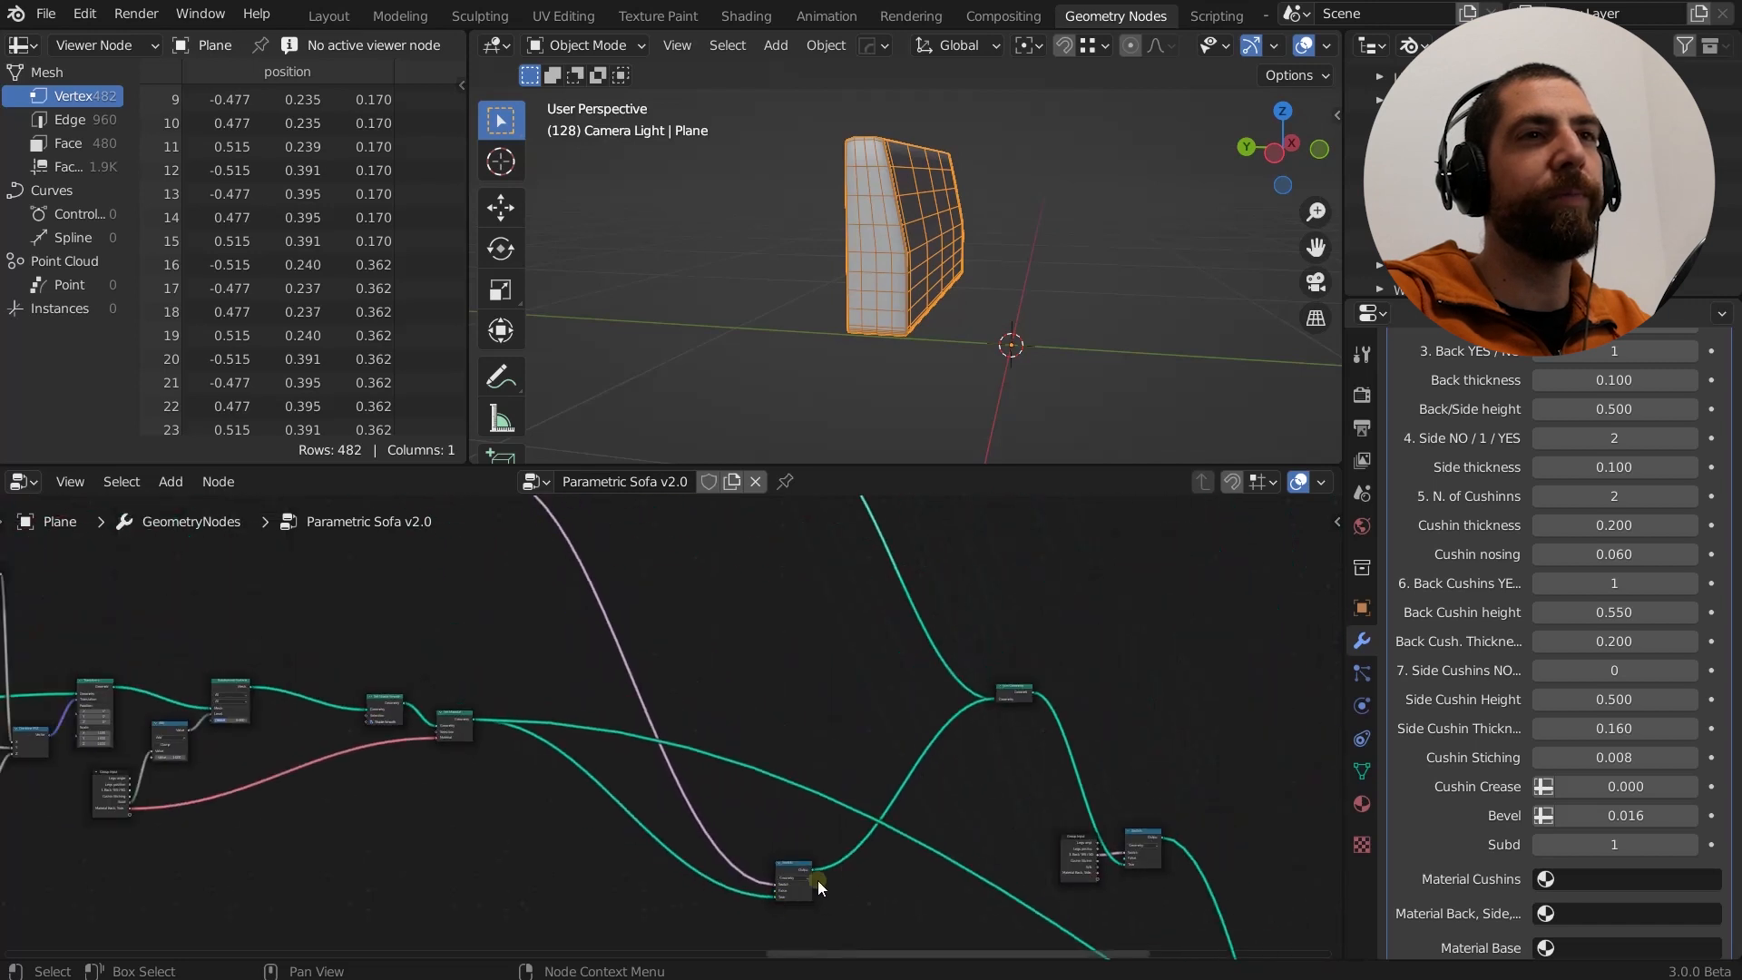
pyautogui.moveTo(862, 857); pyautogui.dragTo(825, 895, button='middle')
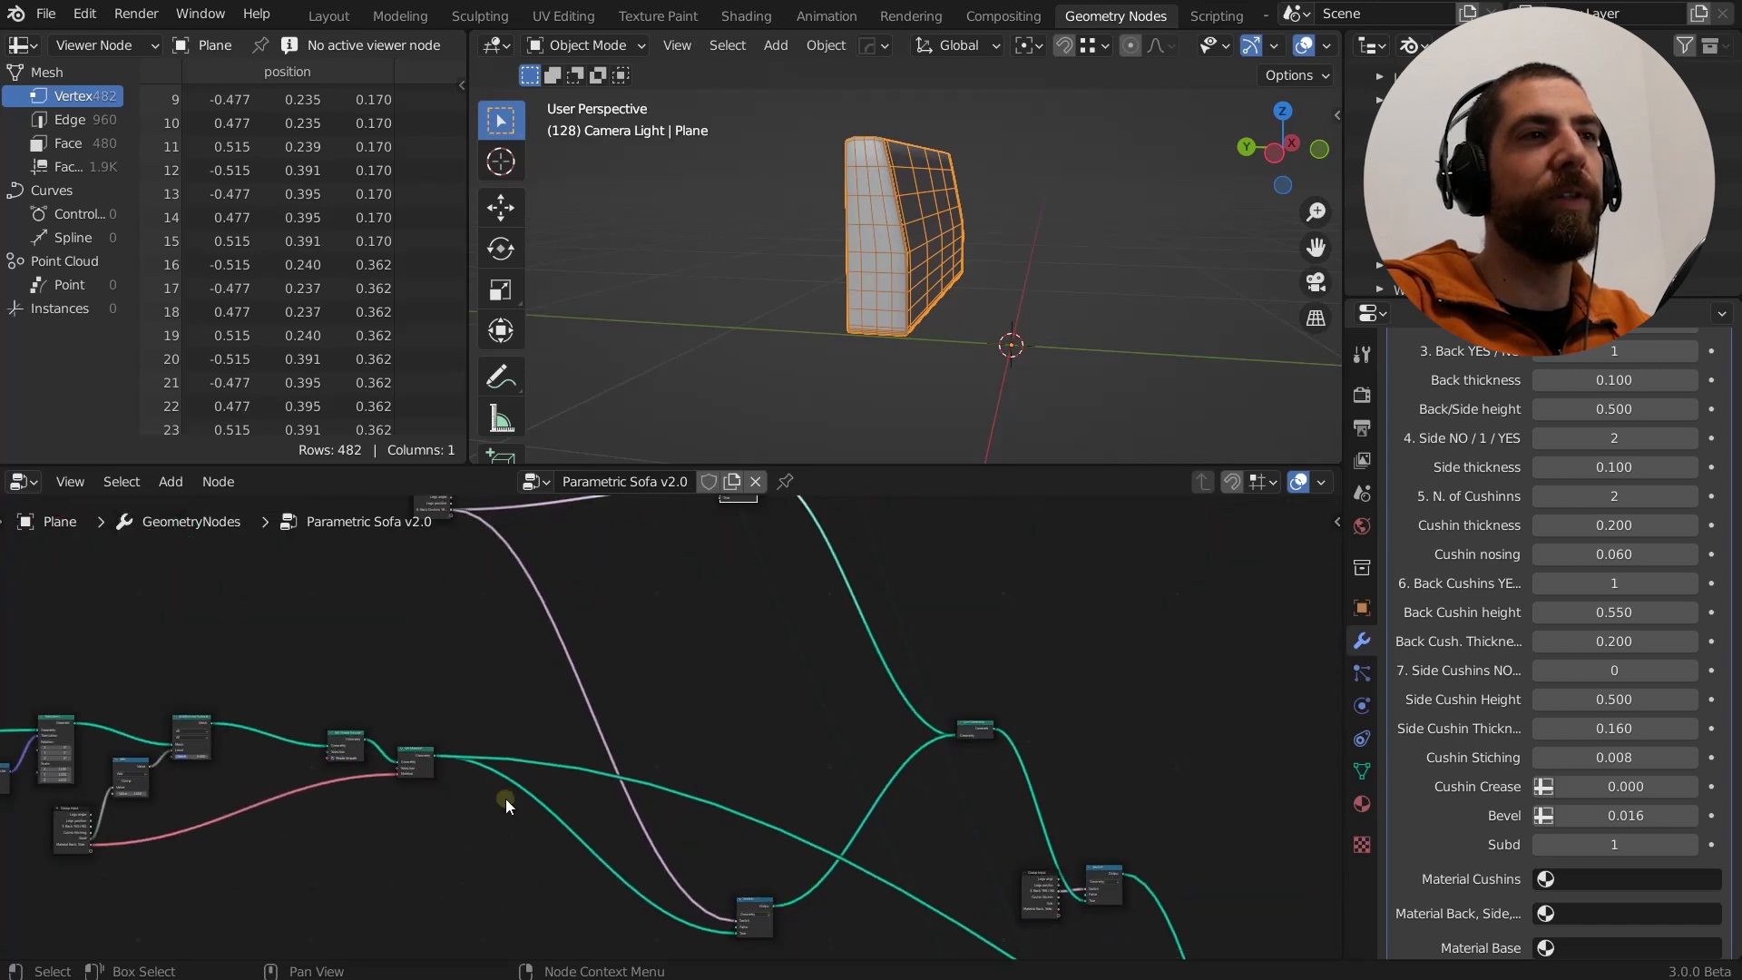
# Compare the False and True connections of the upper and lower Switch nodes driven by the shared back cushions input.
pyautogui.moveTo(727, 739); pyautogui.dragTo(653, 735, button='middle')
pyautogui.scroll(1, 617, 720)
pyautogui.scroll(-3, 654, 737)
pyautogui.scroll(4, 667, 608)
pyautogui.scroll(3, 643, 673)
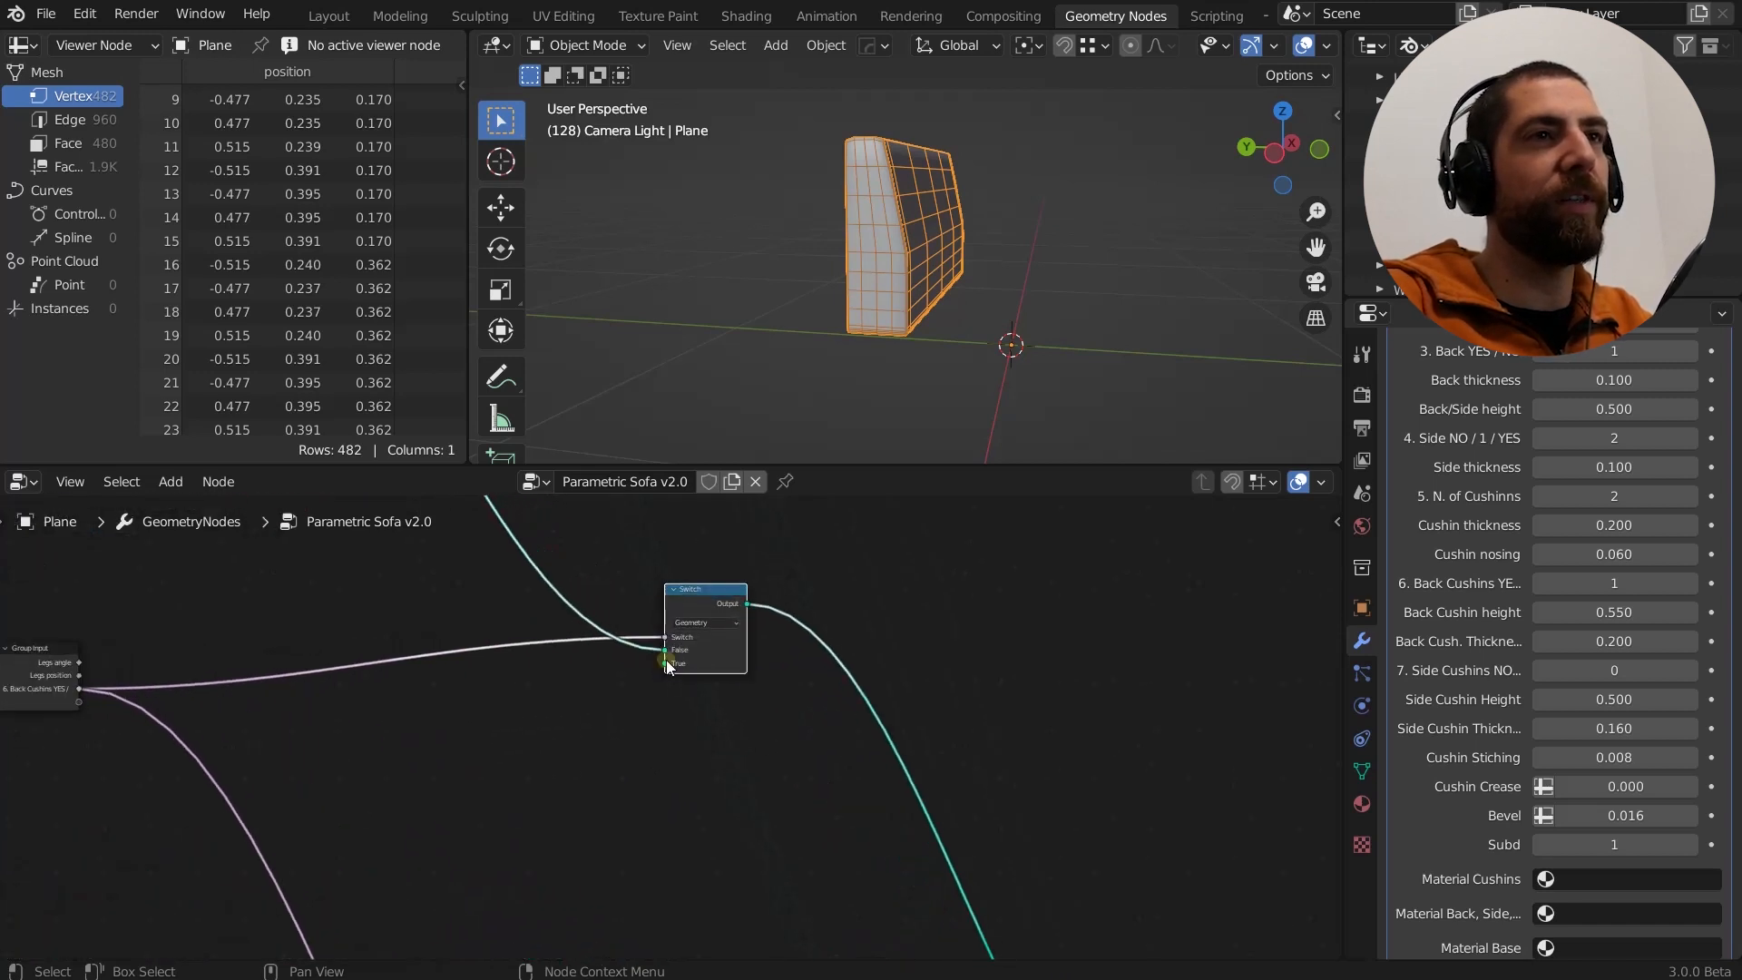
pyautogui.scroll(-10, 683, 607)
pyautogui.moveTo(699, 805); pyautogui.dragTo(690, 607, button='middle')
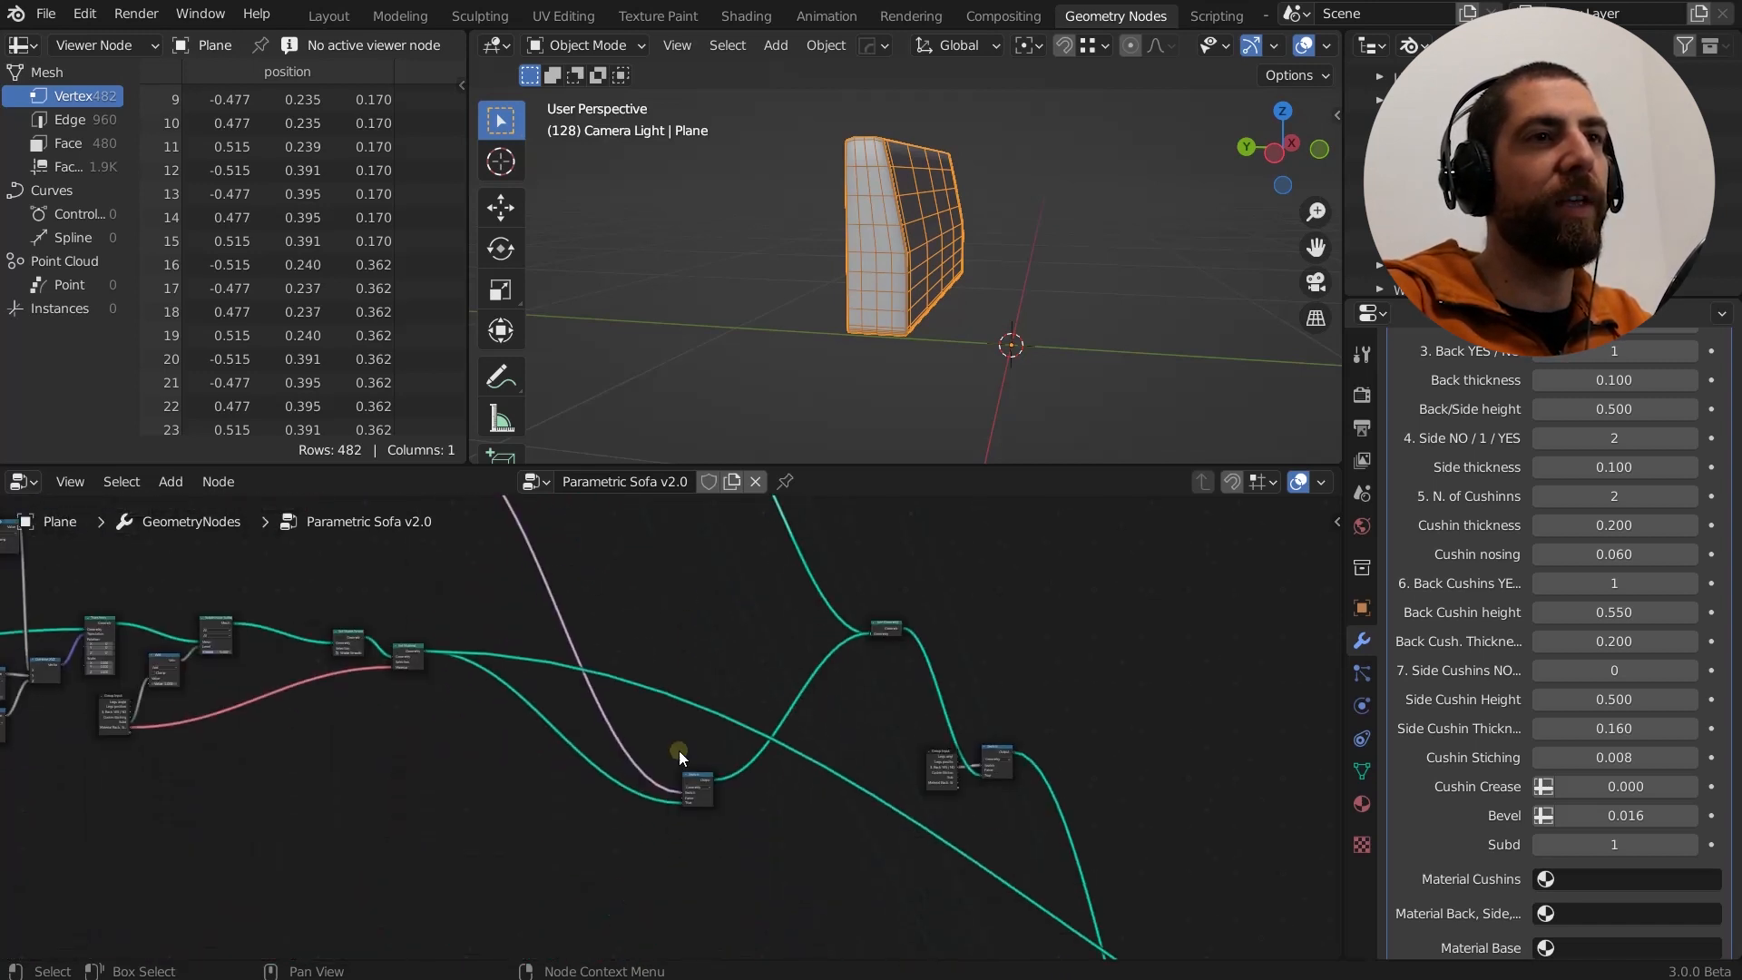
pyautogui.scroll(5, 680, 797)
pyautogui.scroll(-3, 687, 803)
pyautogui.moveTo(711, 667); pyautogui.dragTo(703, 886, button='middle')
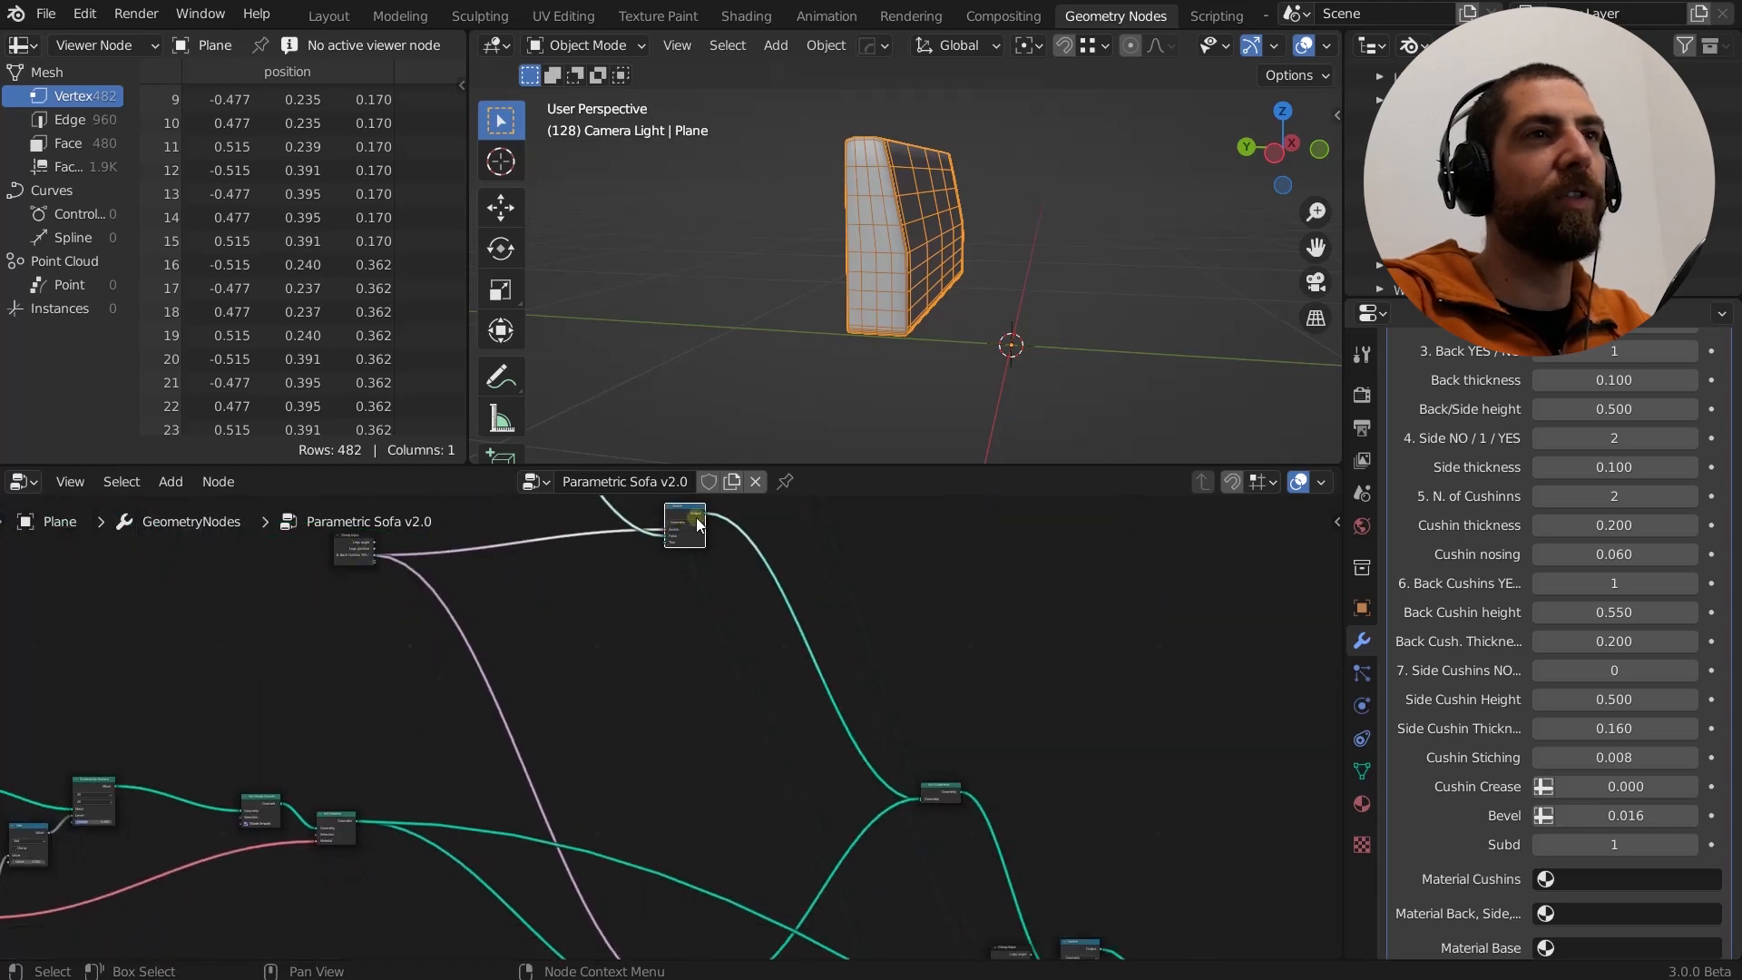
pyautogui.moveTo(746, 822); pyautogui.dragTo(692, 525, button='middle')
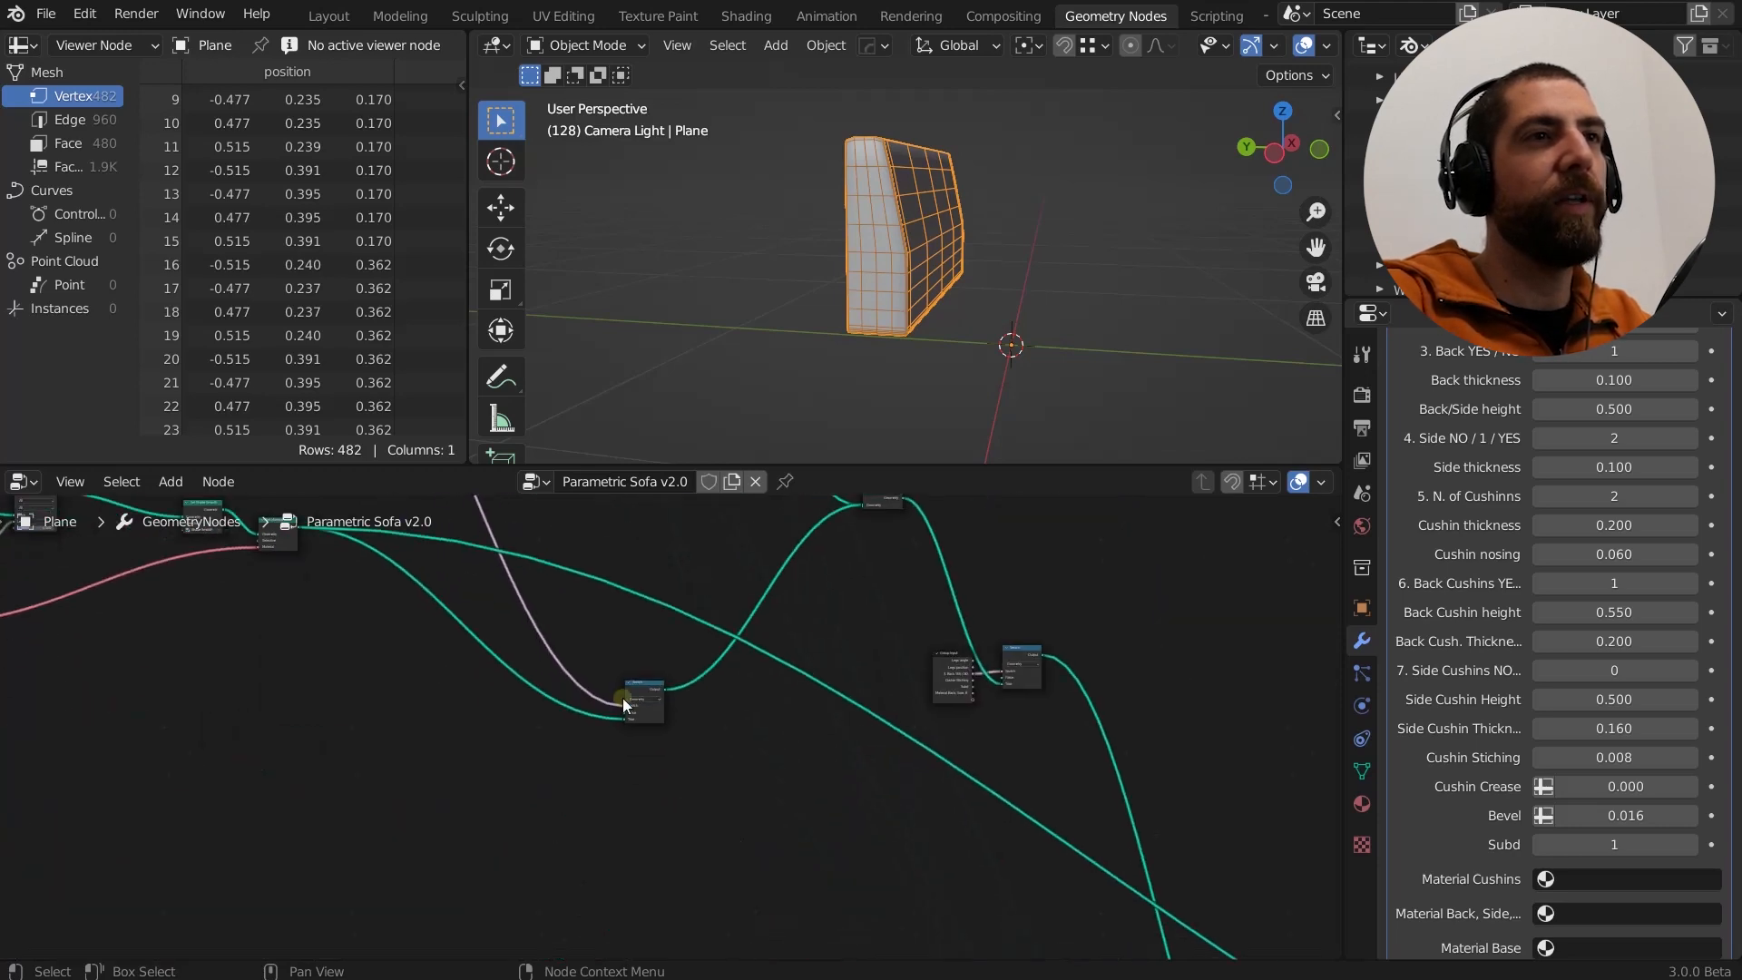
# Examine the lower Geometry Switch and trace its Switch and True links back to their source nodes.
pyautogui.scroll(10, 620, 718)
pyautogui.scroll(-1, 626, 702)
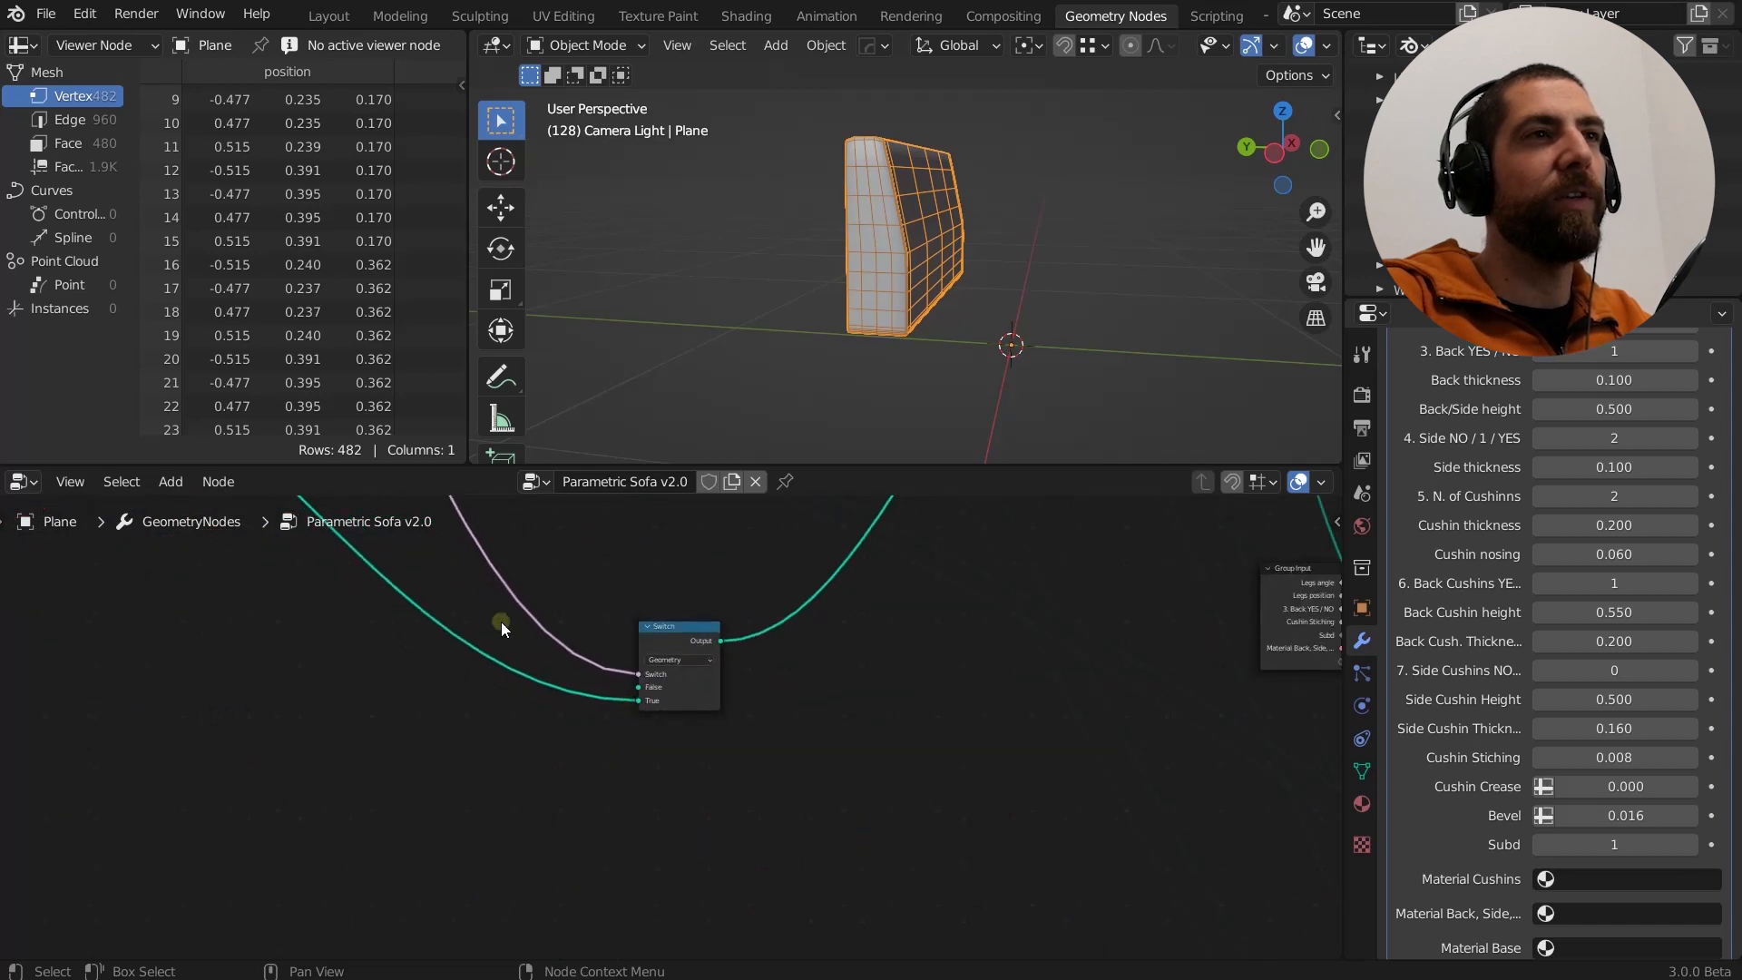
pyautogui.scroll(-5, 501, 622)
pyautogui.moveTo(589, 790); pyautogui.dragTo(763, 773, button='middle')
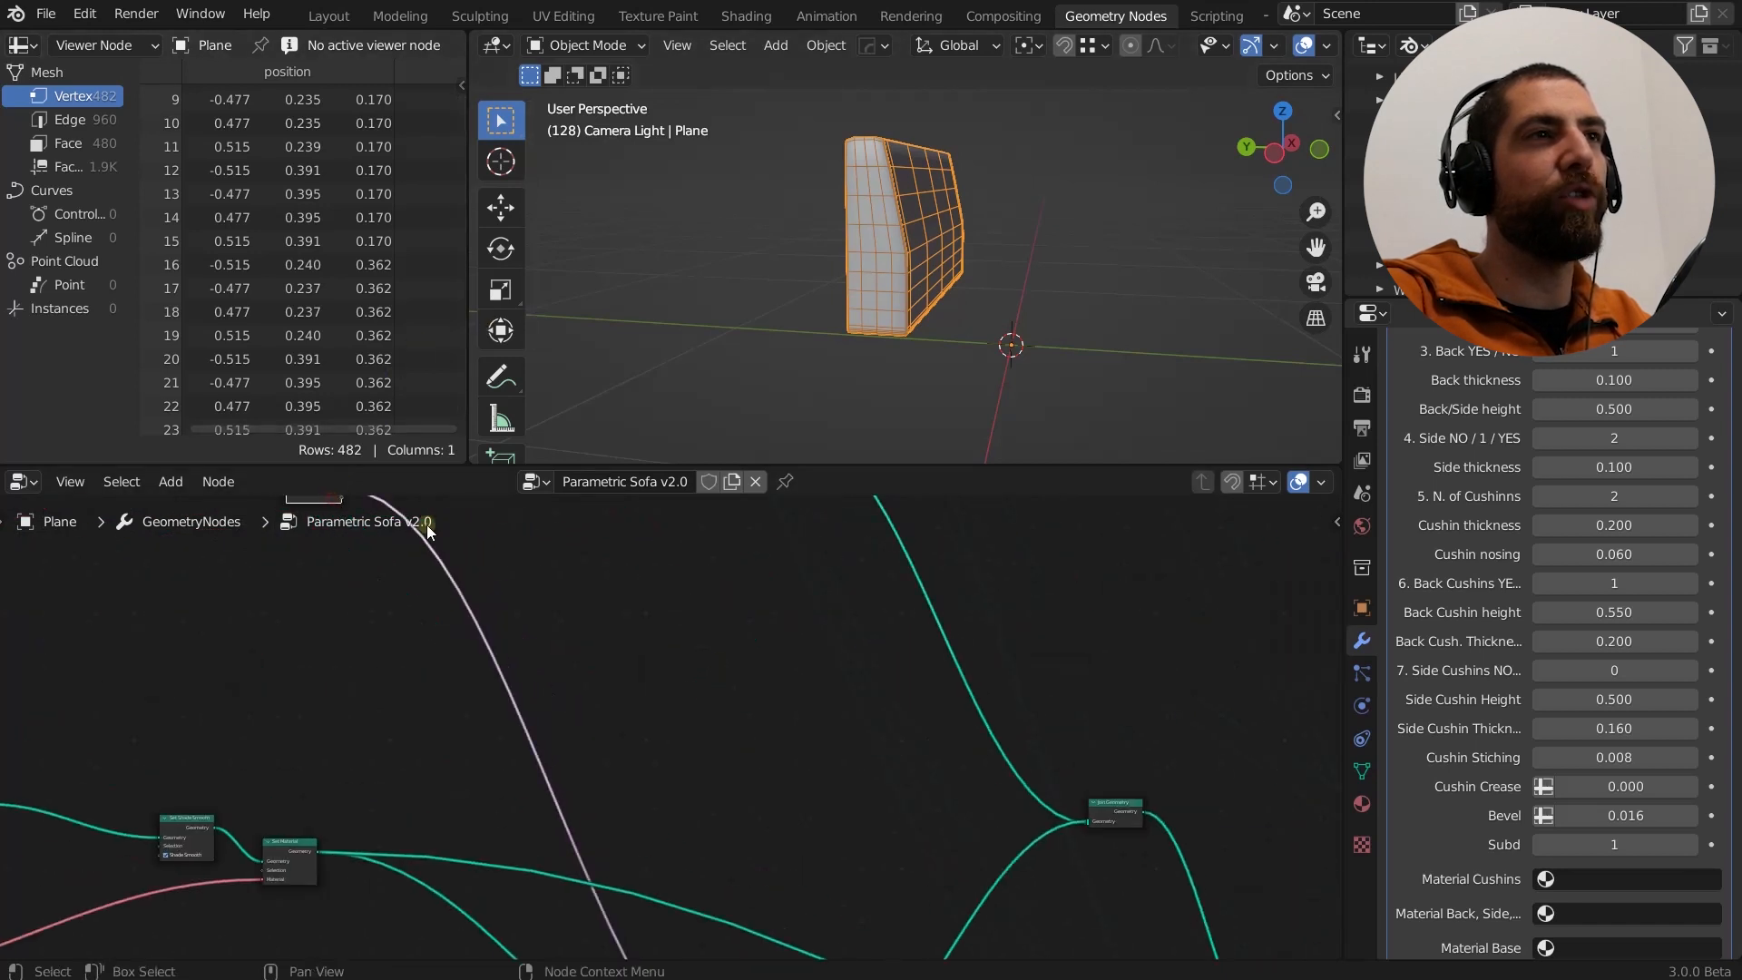
pyautogui.scroll(-3, 611, 572)
pyautogui.moveTo(610, 572); pyautogui.dragTo(598, 621, button='middle')
pyautogui.scroll(5, 635, 753)
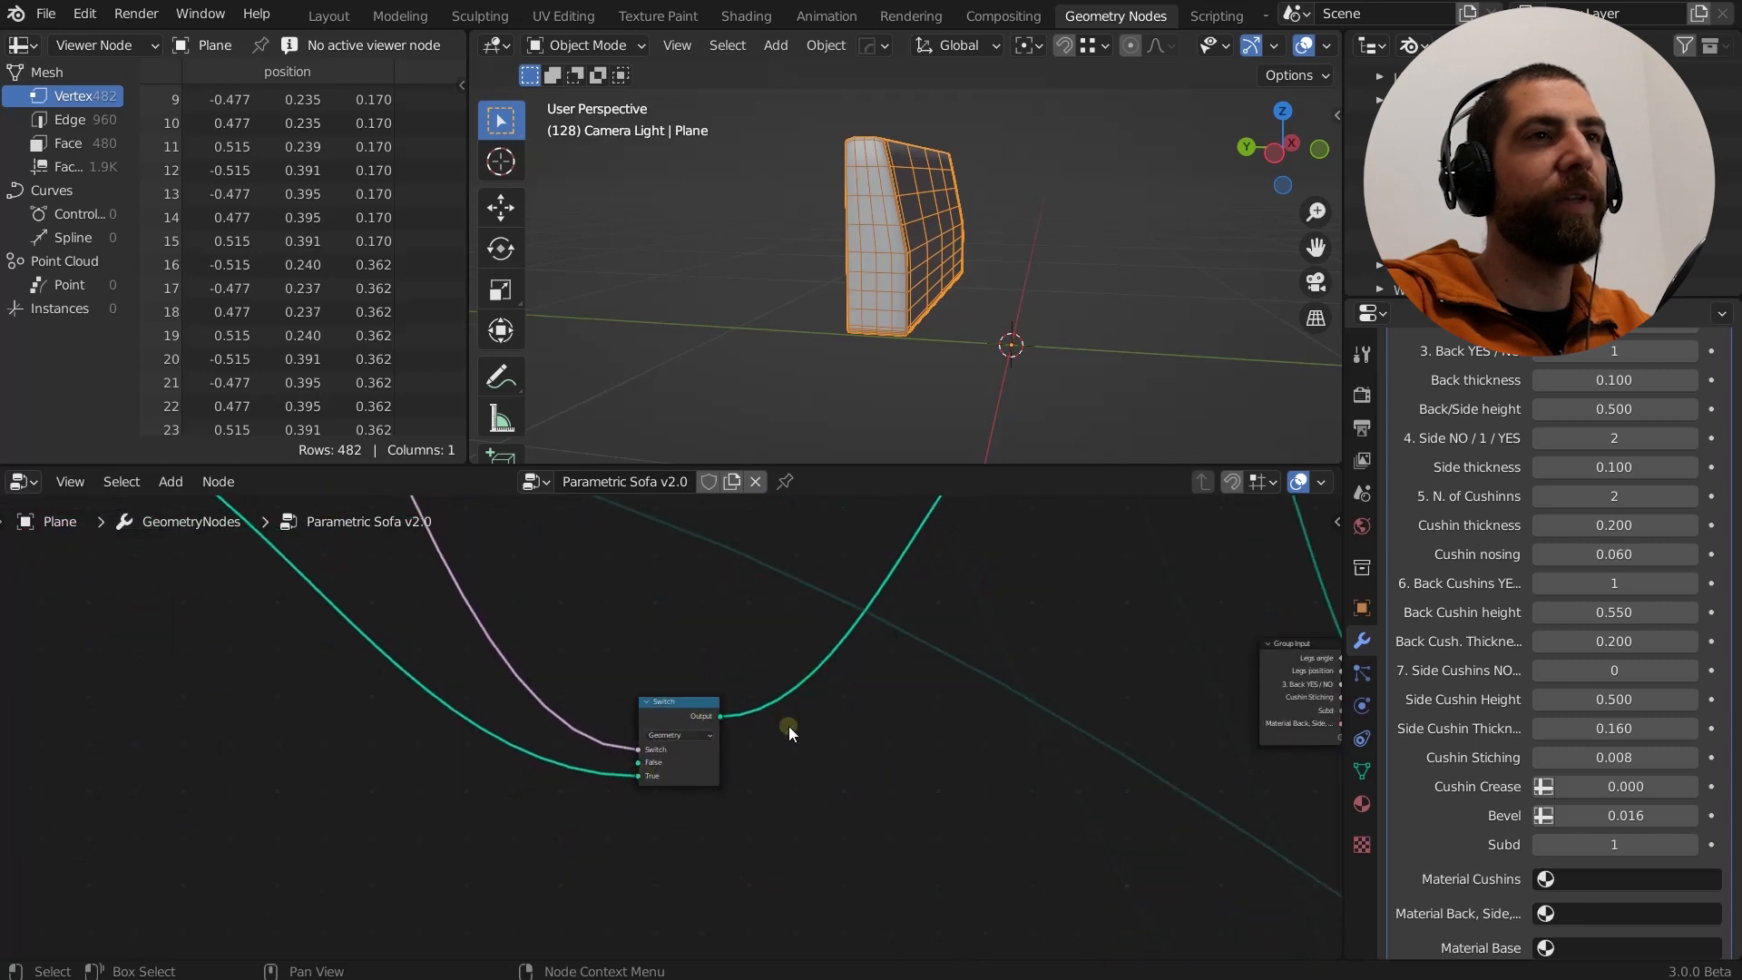
# Examine the upper Geometry Switch fed by the back cushions group input and trace its output to the Join Geometry node.
pyautogui.scroll(-8, 788, 726)
pyautogui.moveTo(787, 656); pyautogui.dragTo(782, 885, button='middle')
pyautogui.scroll(3, 701, 583)
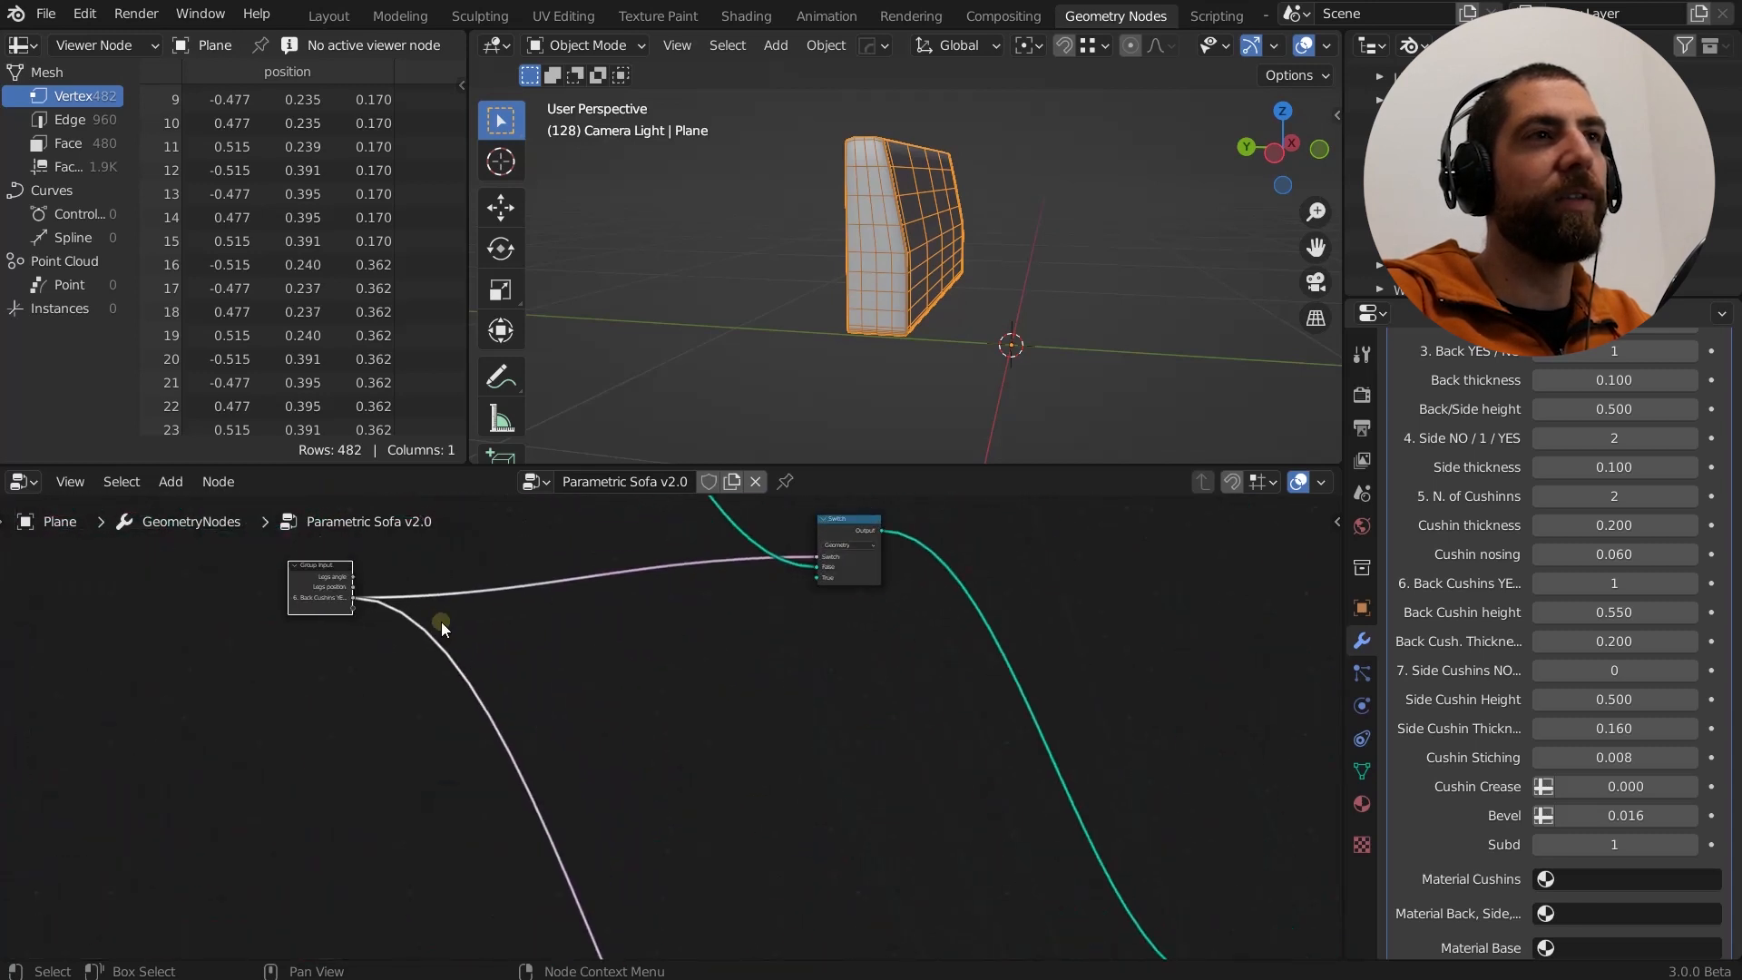
pyautogui.scroll(1, 956, 589)
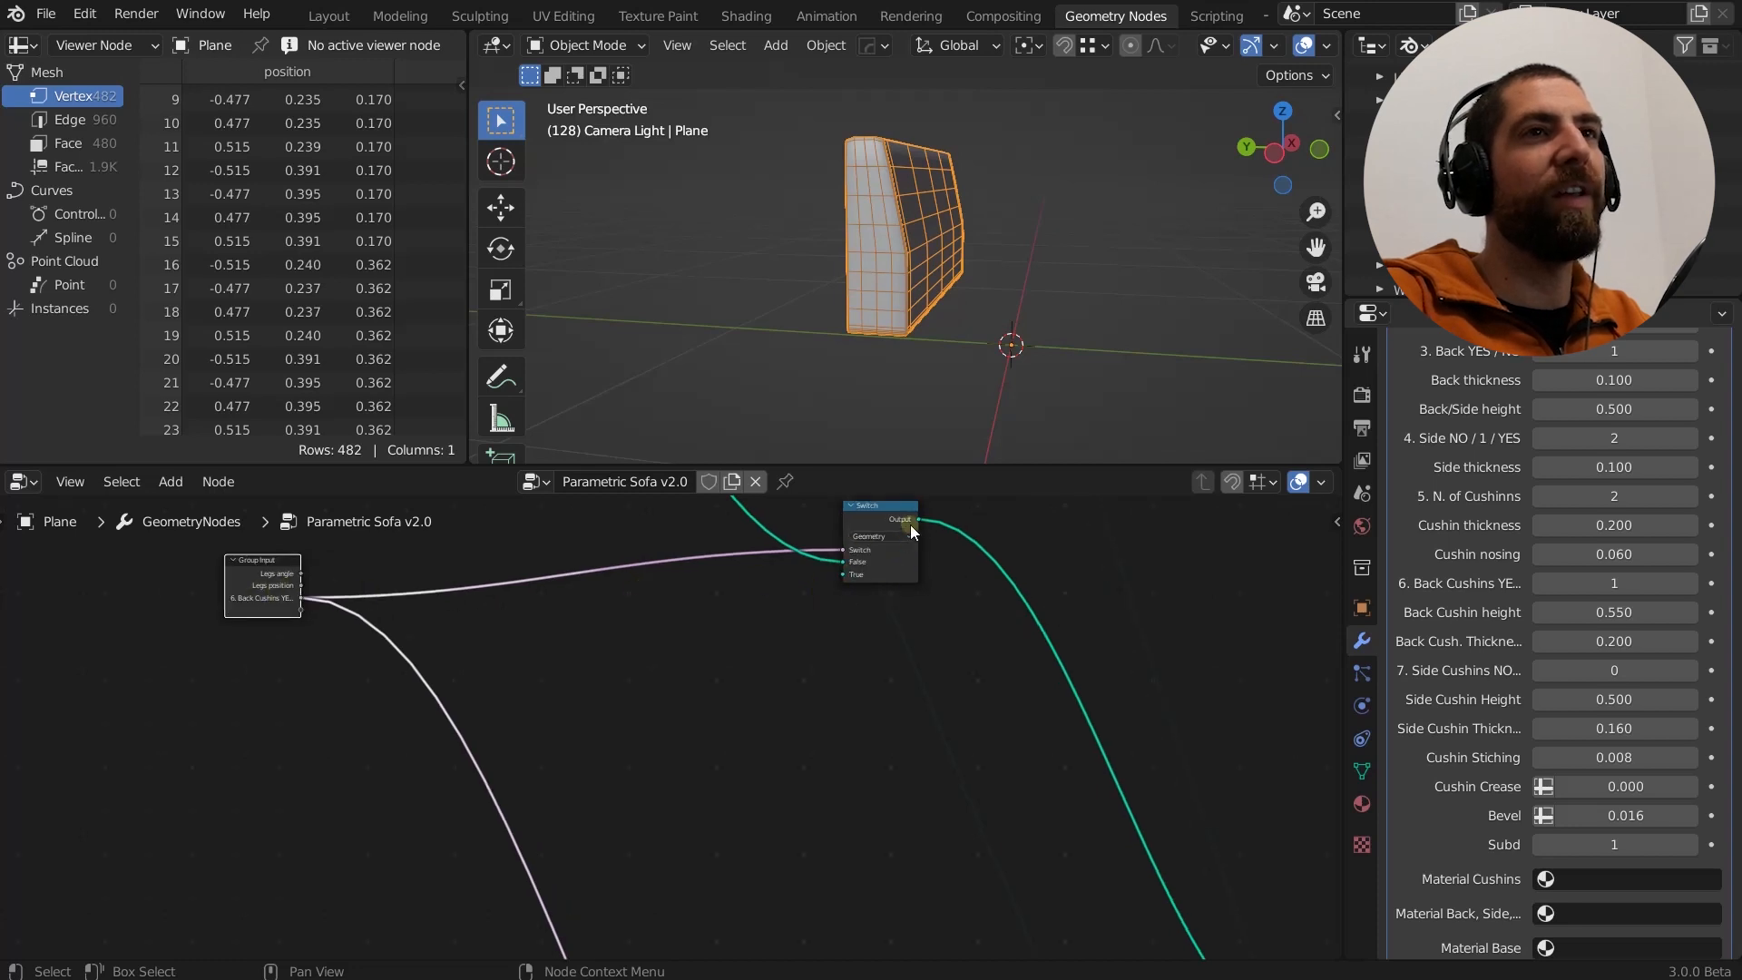
pyautogui.scroll(-5, 938, 601)
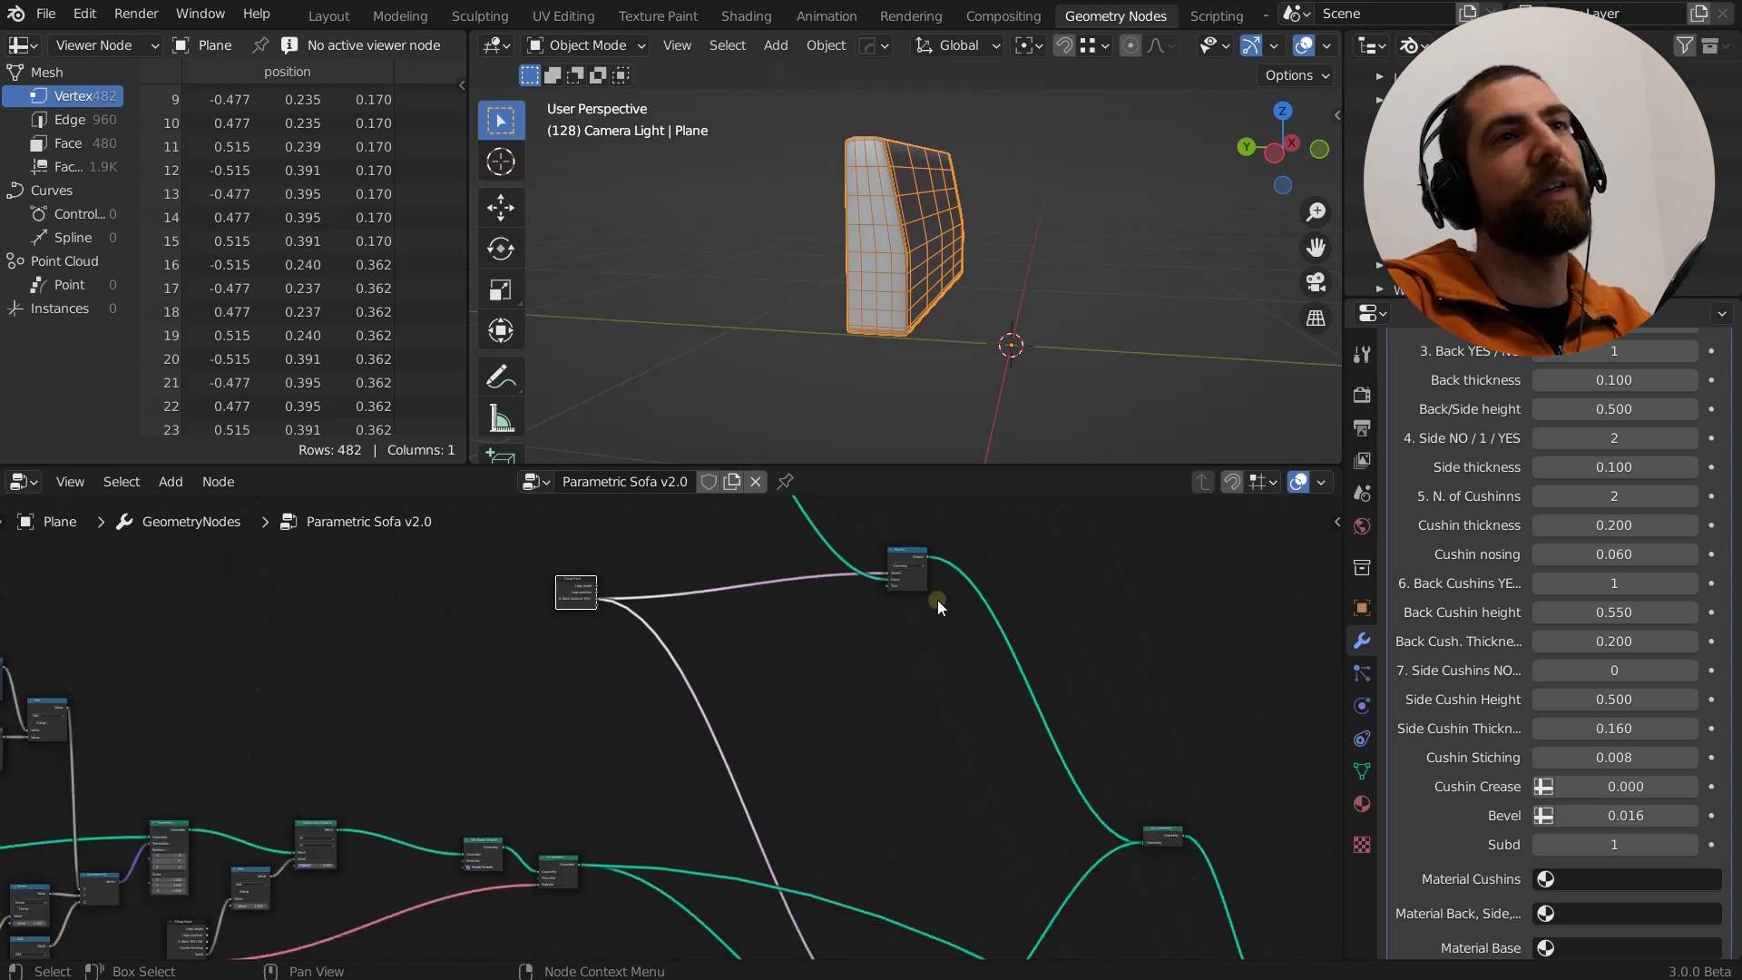
pyautogui.moveTo(929, 684); pyautogui.dragTo(871, 748, button='middle')
pyautogui.scroll(-2, 822, 680)
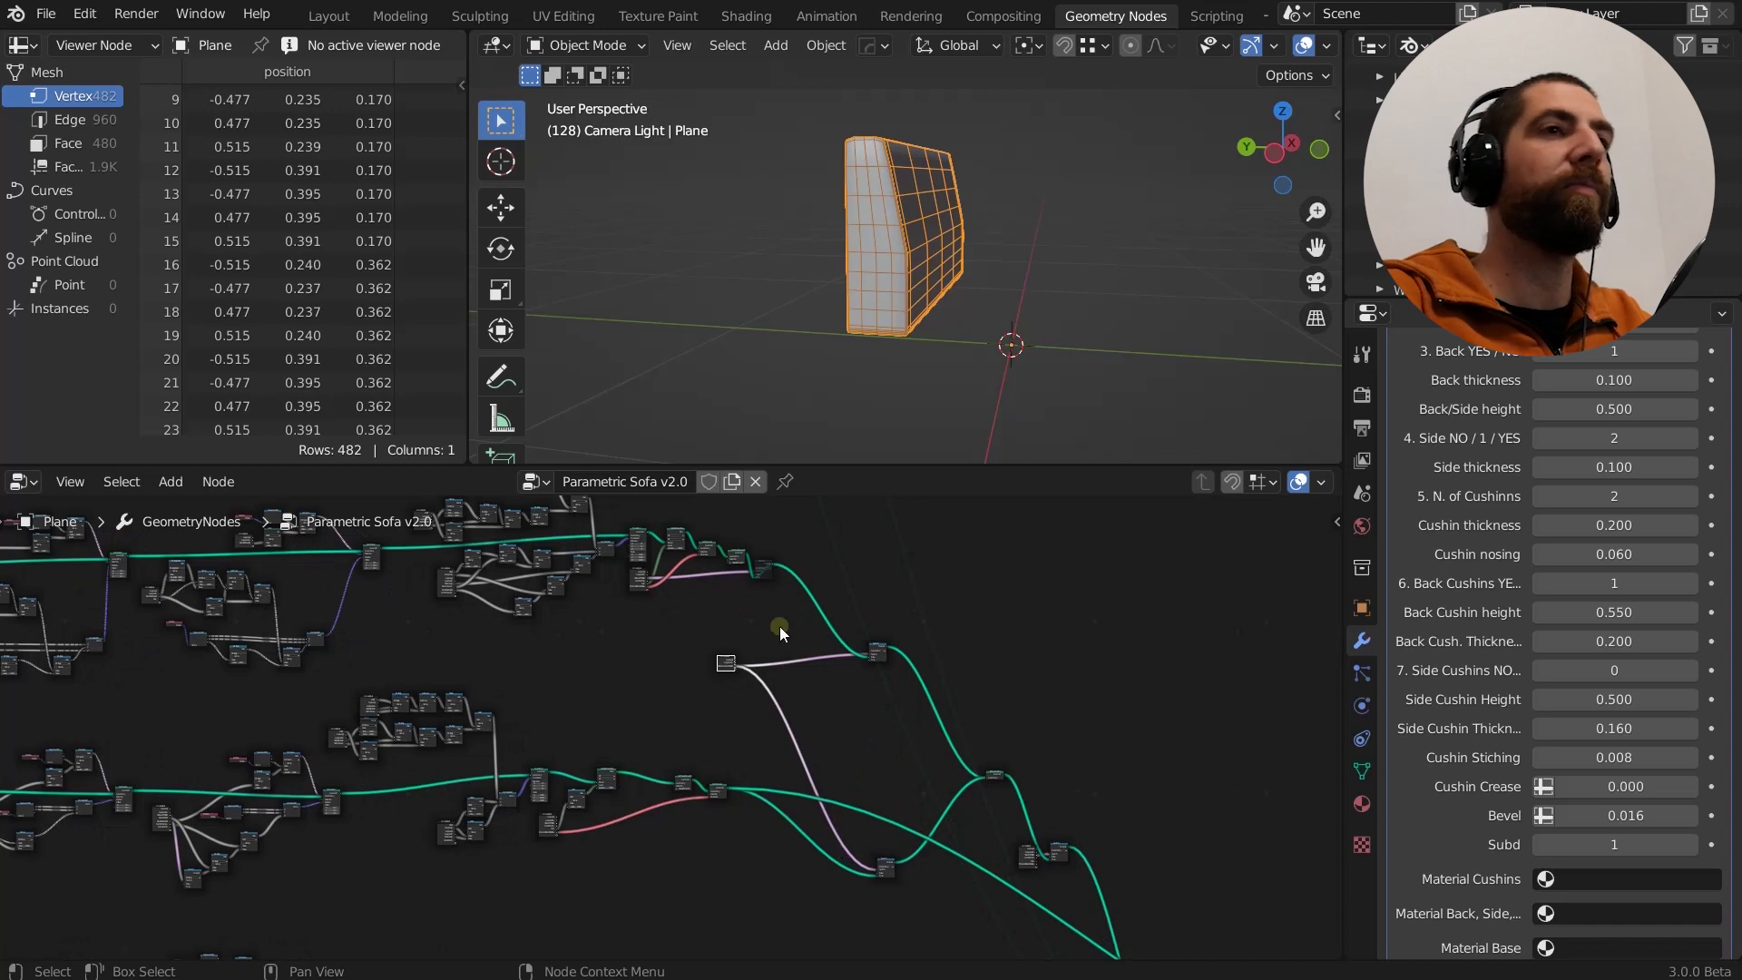
pyautogui.scroll(4, 847, 726)
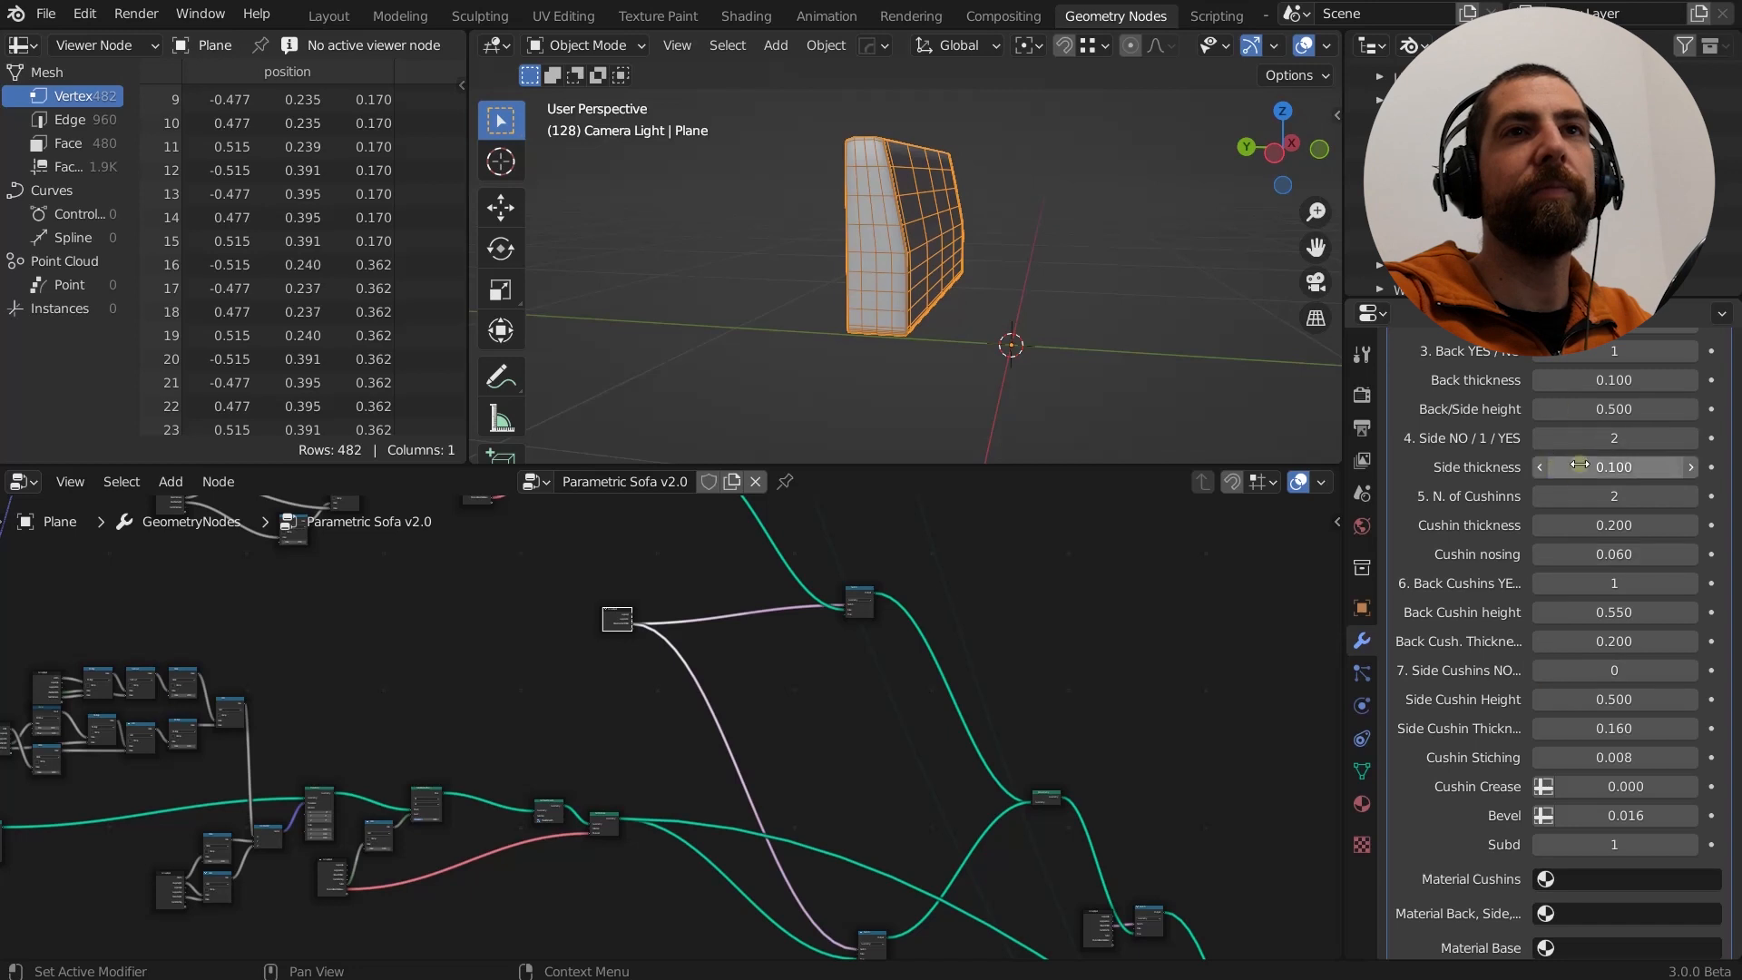
# Preview the Join Geometry node merging both back switches, and toggle the 6. Back Cushins value between 1 and 0, ending at 0.
pyautogui.click(1541, 583)
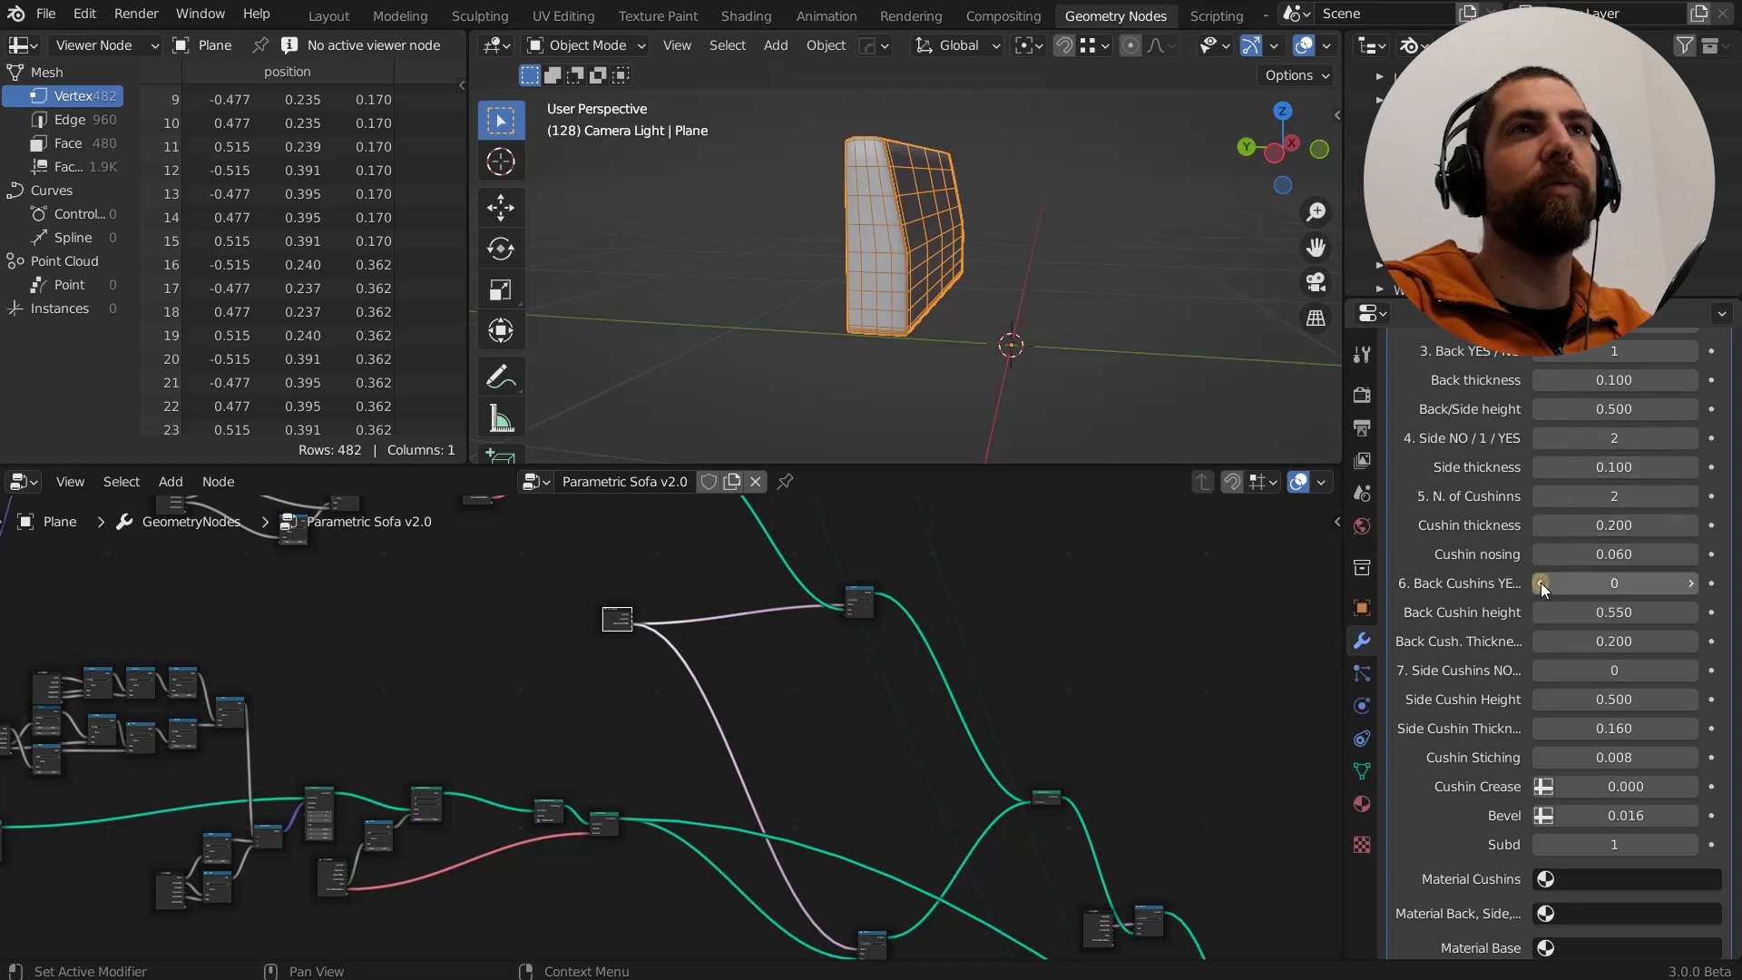
pyautogui.click(1690, 583)
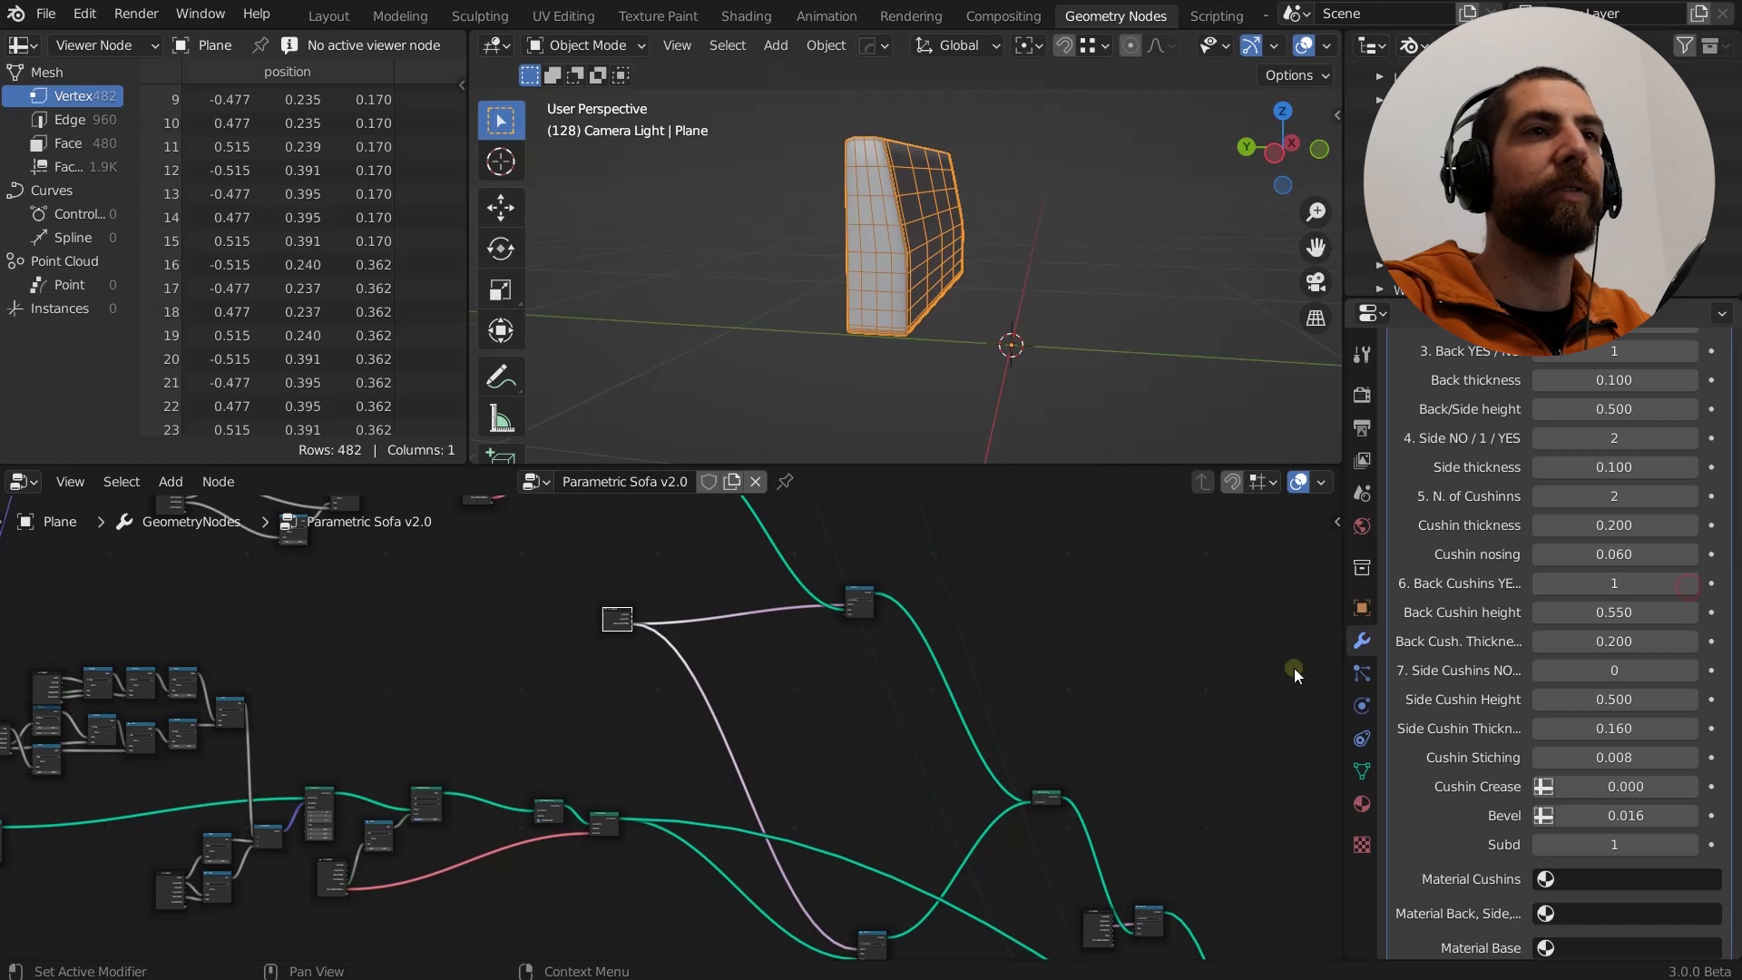
pyautogui.keyDown('ctrl'); pyautogui.keyDown('shift'); pyautogui.click(1048, 800); pyautogui.keyUp('shift'); pyautogui.keyUp('ctrl')
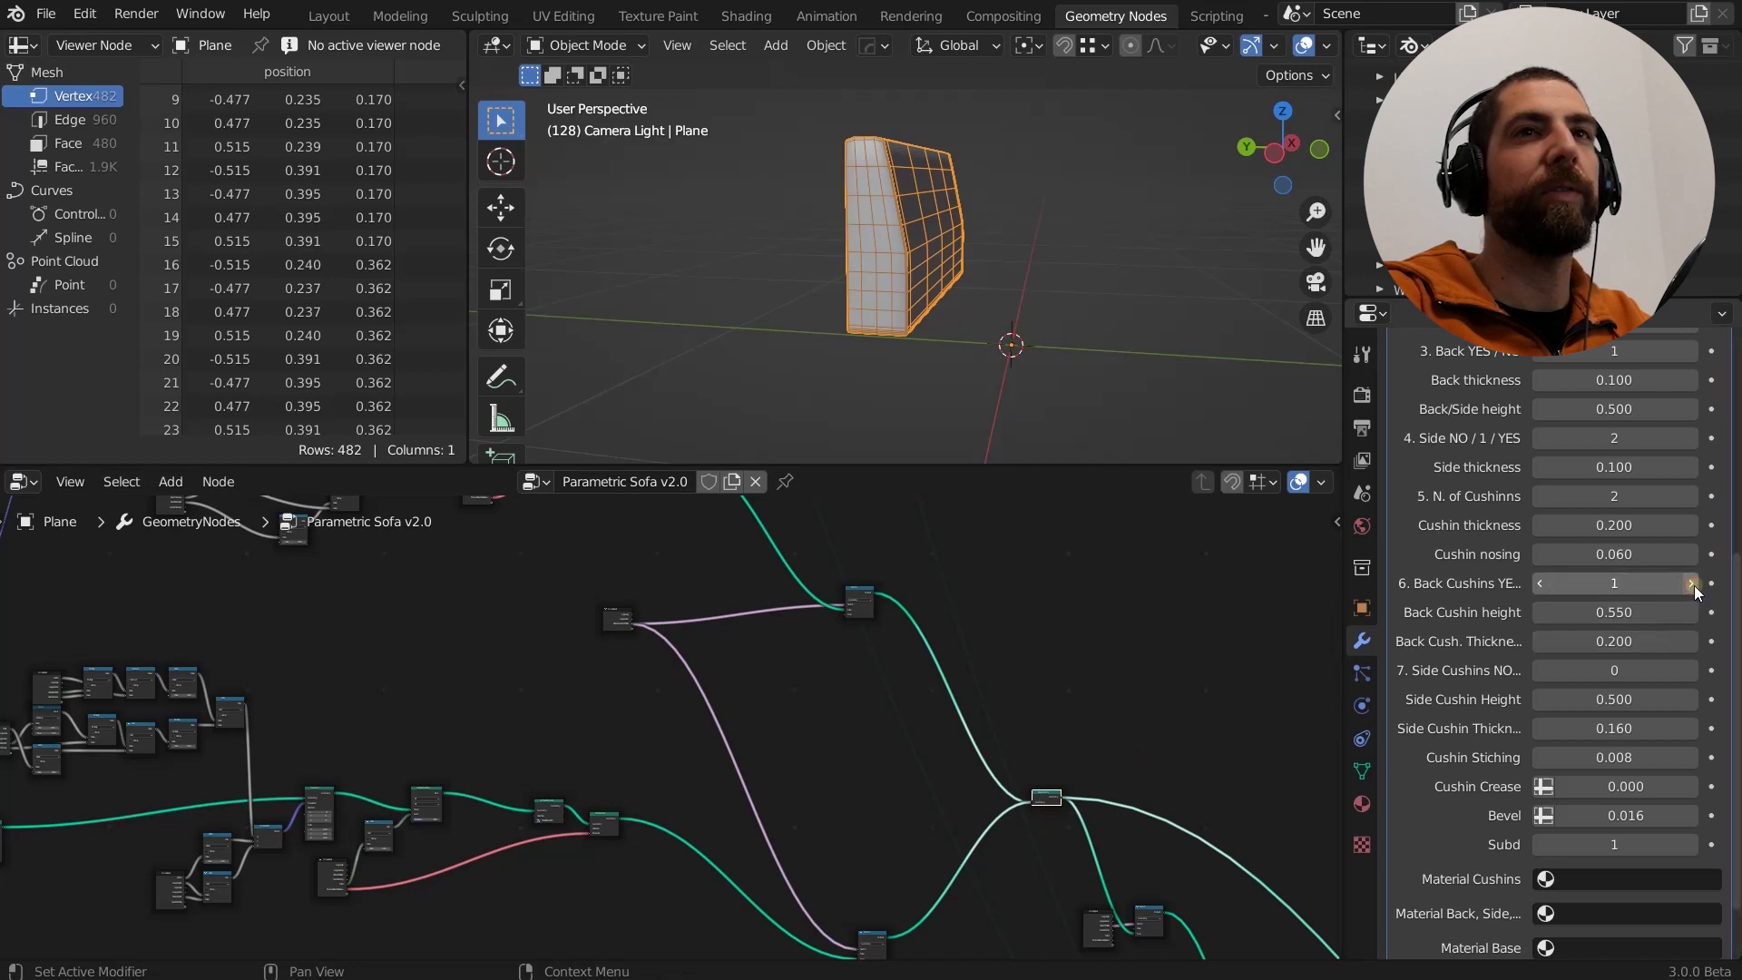
pyautogui.click(1541, 583)
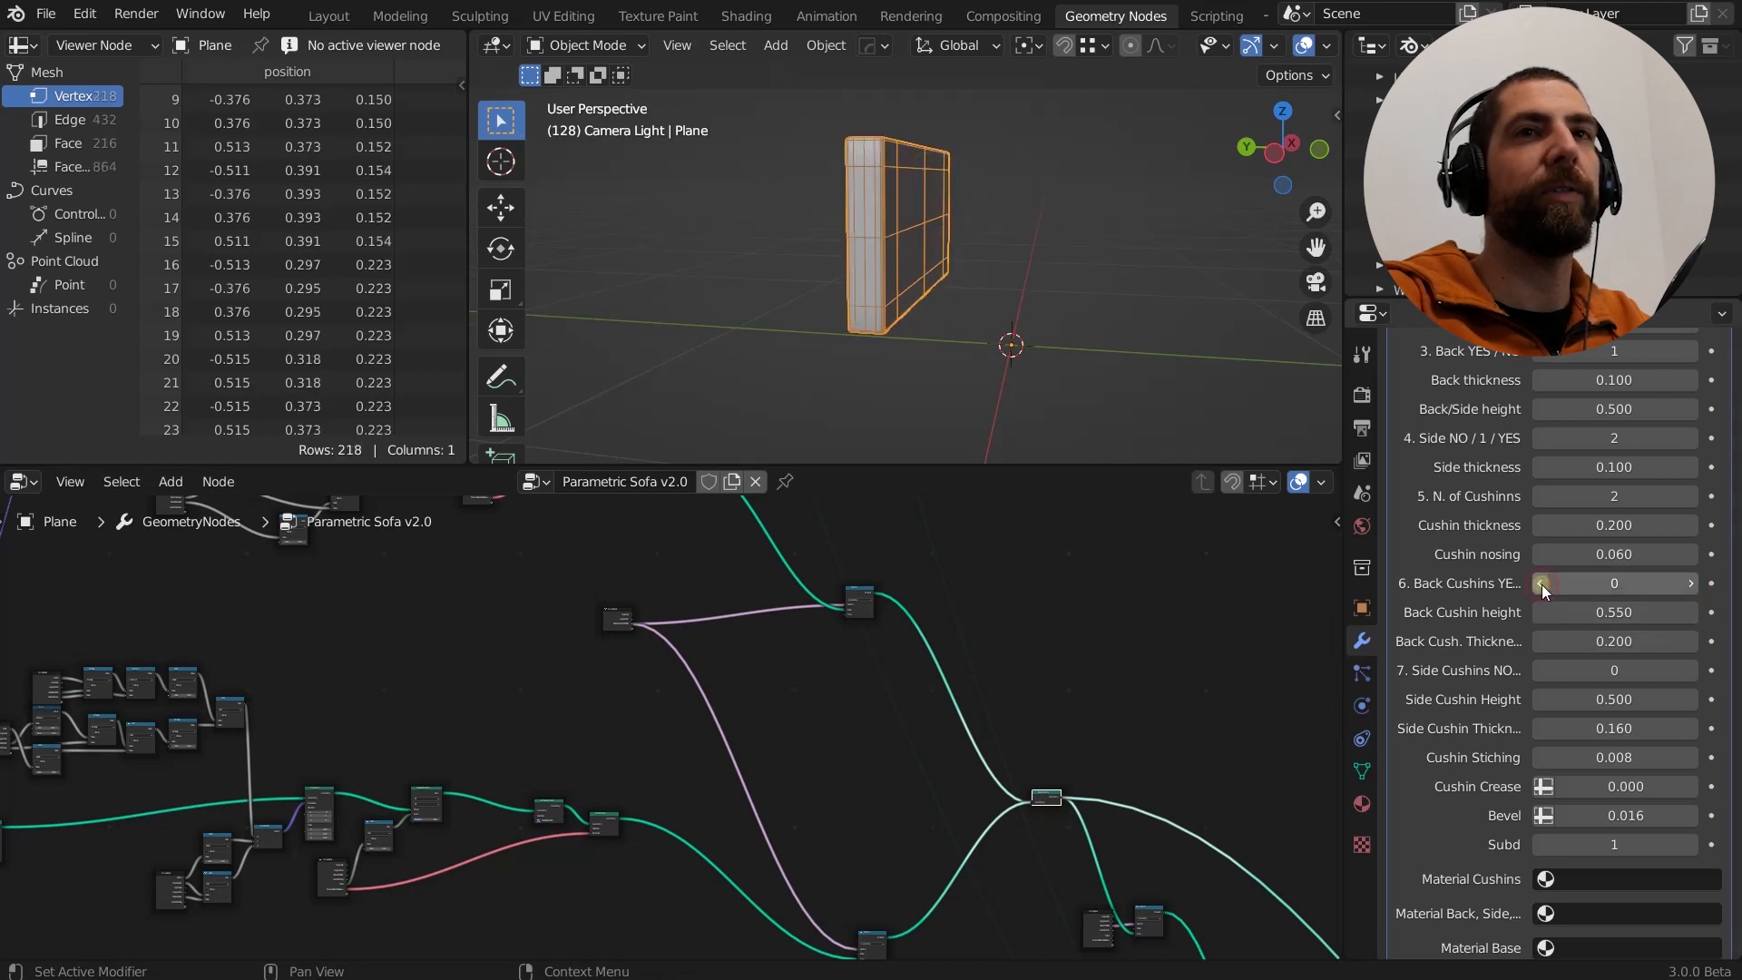
pyautogui.click(1691, 584)
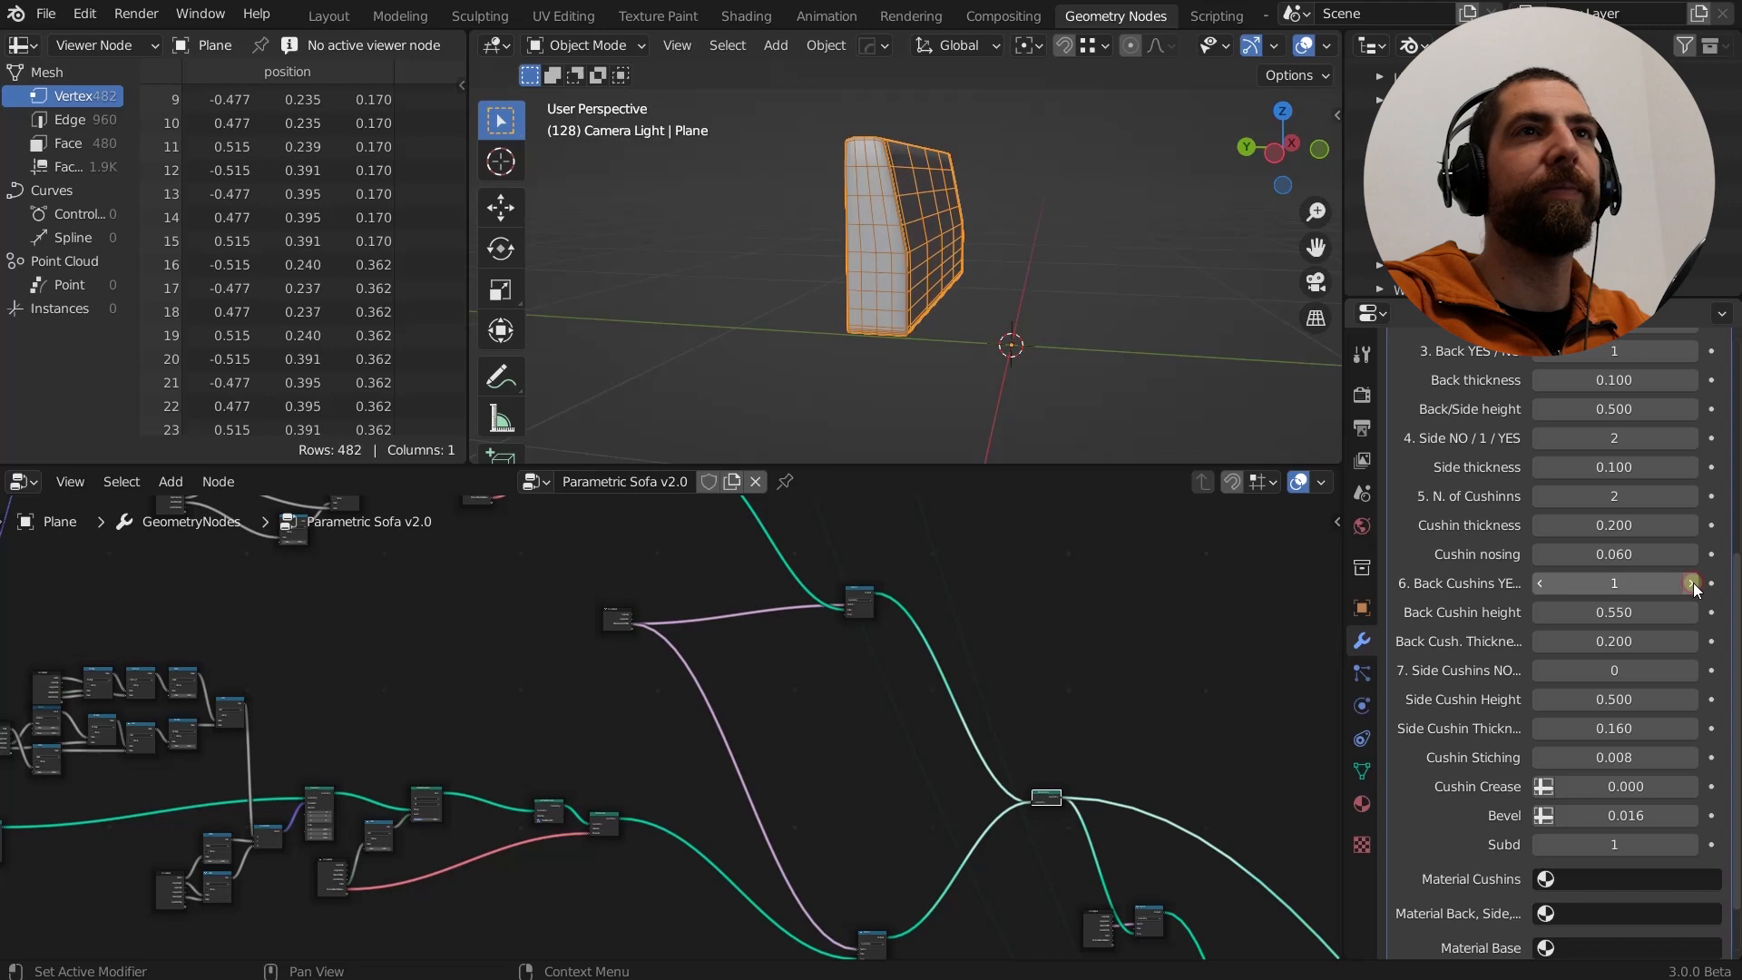
pyautogui.click(1542, 583)
# Examine how the upper and lower back branches pass through their Switch nodes into the Join Geometry node.
pyautogui.scroll(-3, 935, 652)
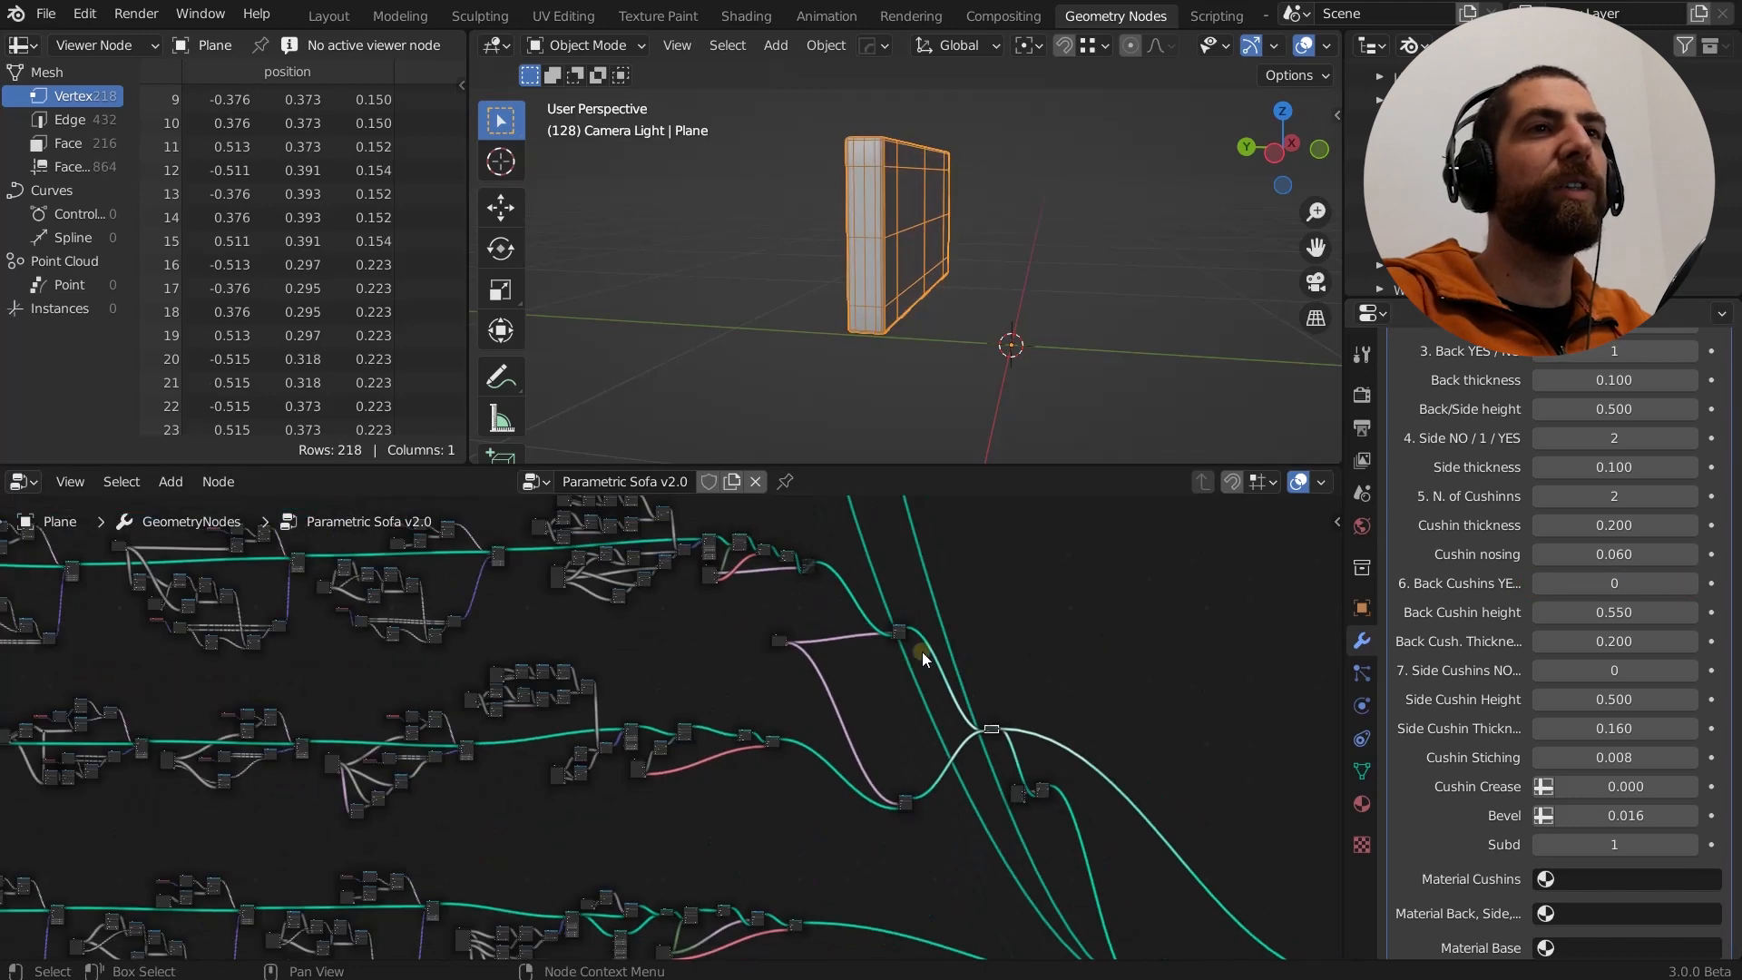
pyautogui.moveTo(922, 651); pyautogui.dragTo(982, 733, button='middle')
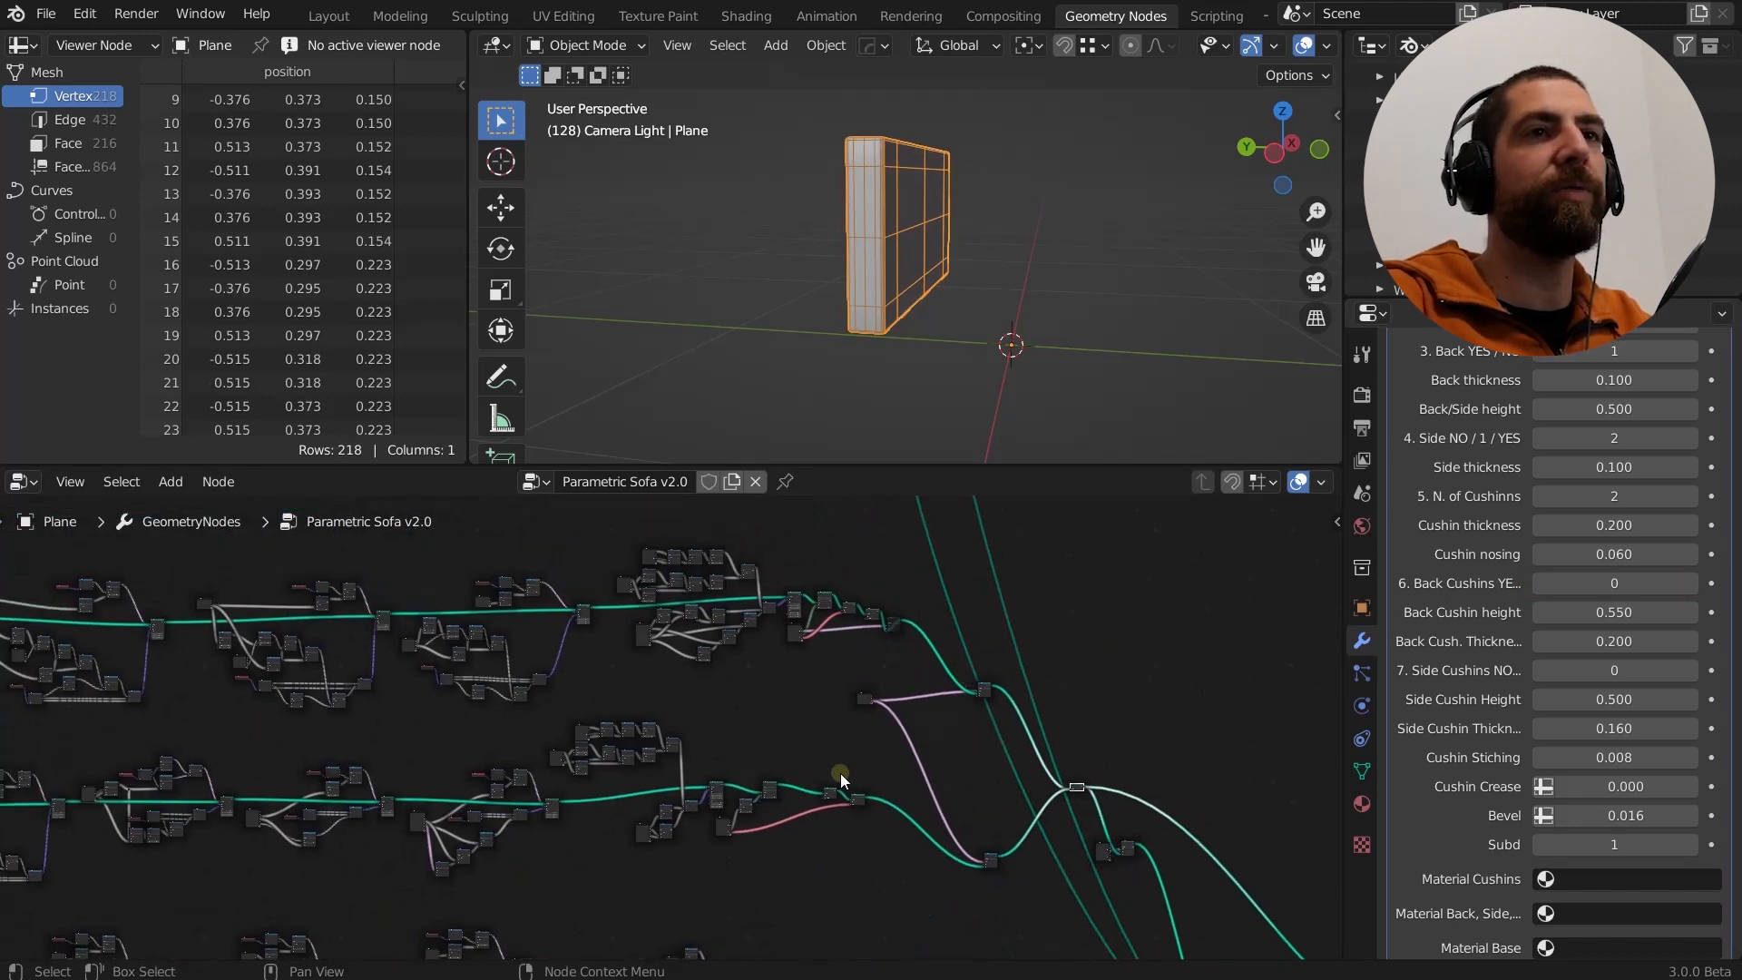
pyautogui.scroll(3, 985, 809)
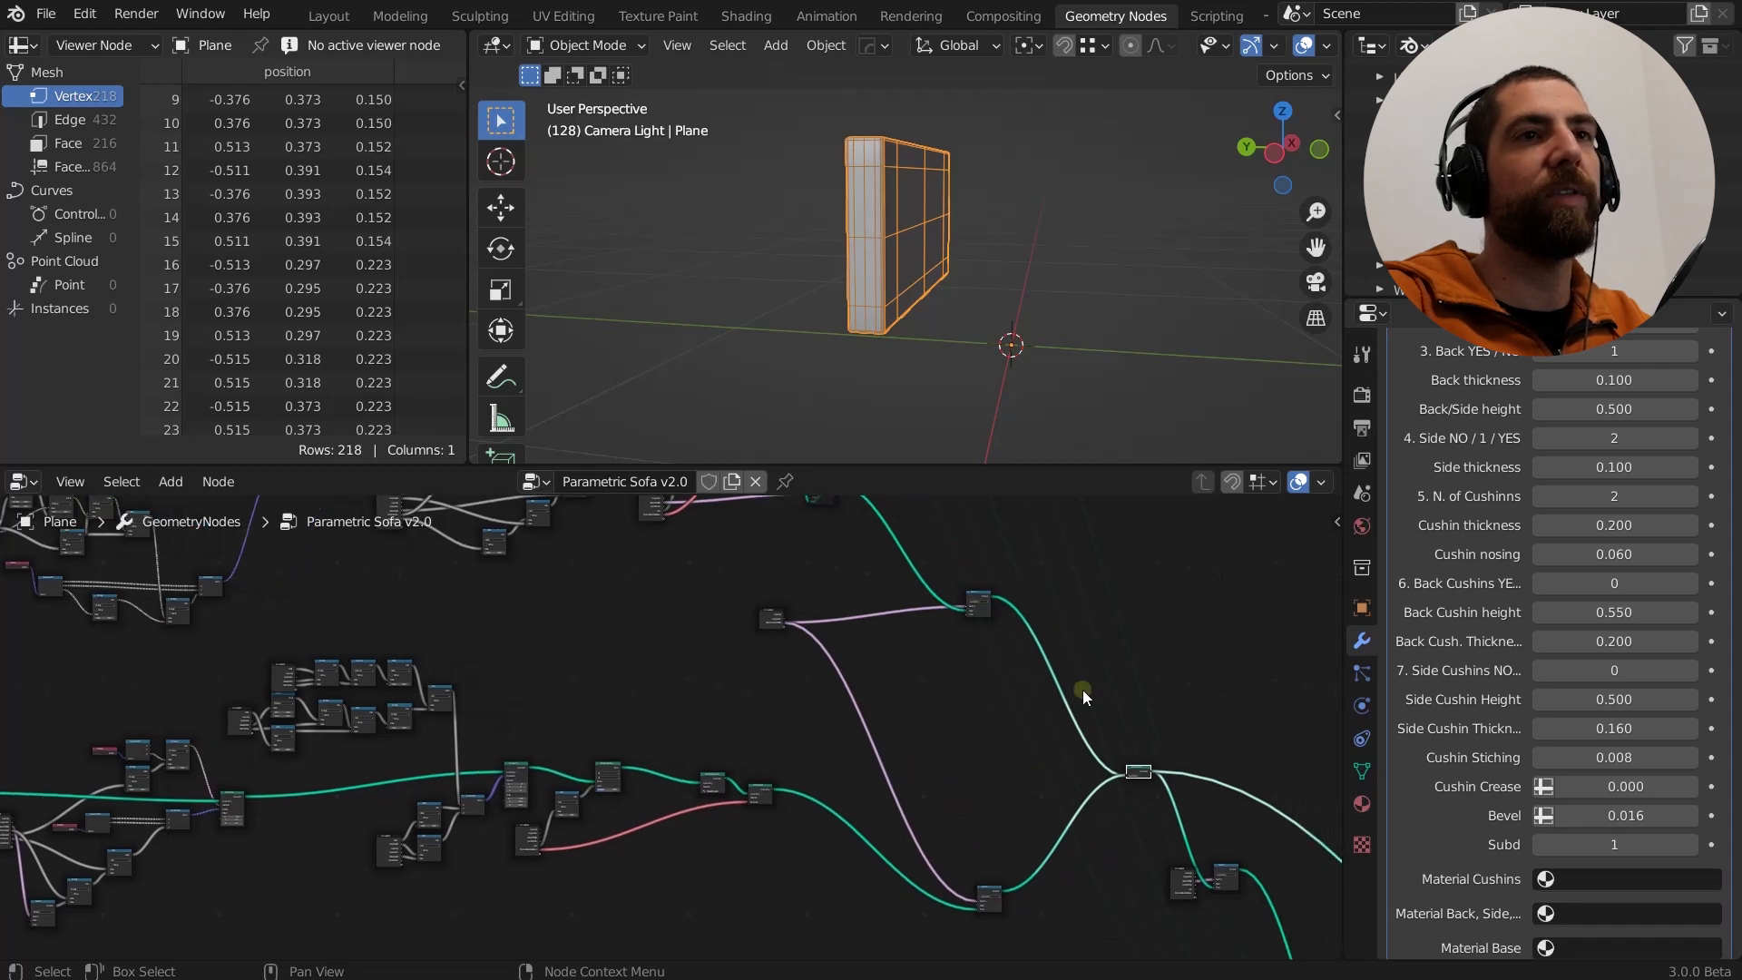
pyautogui.scroll(-2, 1040, 645)
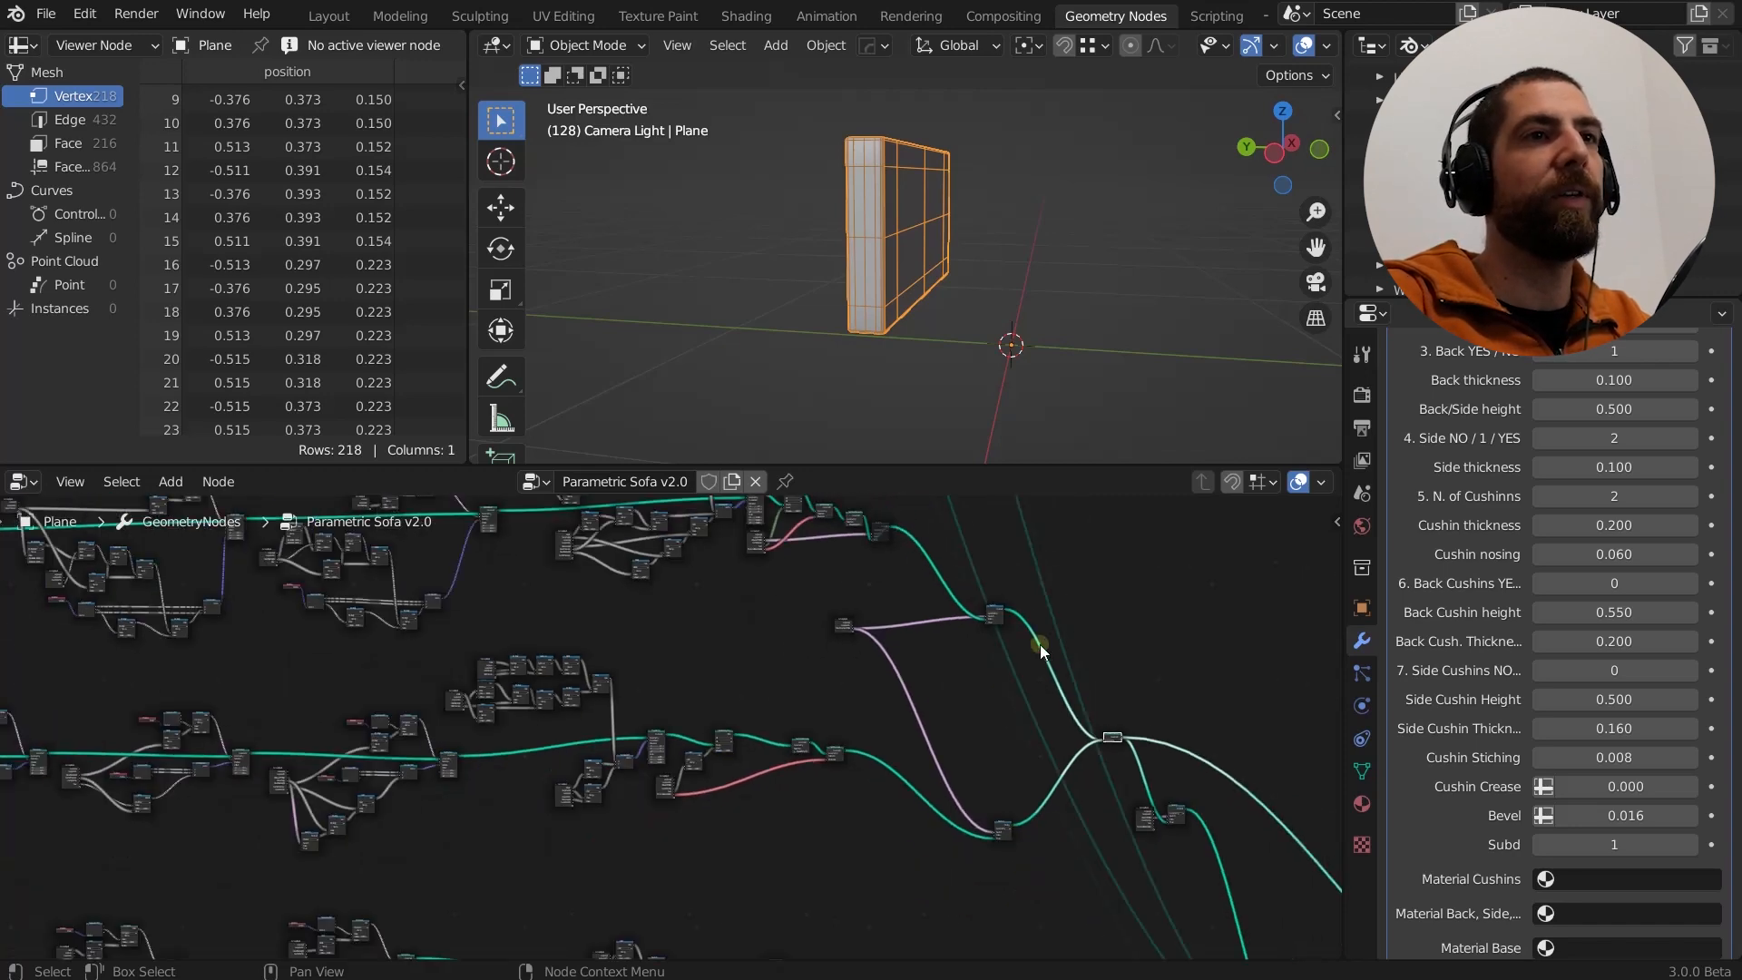
# Preview the Transform node at the start of the lower back branch and inspect the subdivided cube in the 3D view.
pyautogui.scroll(-5, 1040, 644)
pyautogui.moveTo(1040, 645); pyautogui.dragTo(780, 708, button='middle')
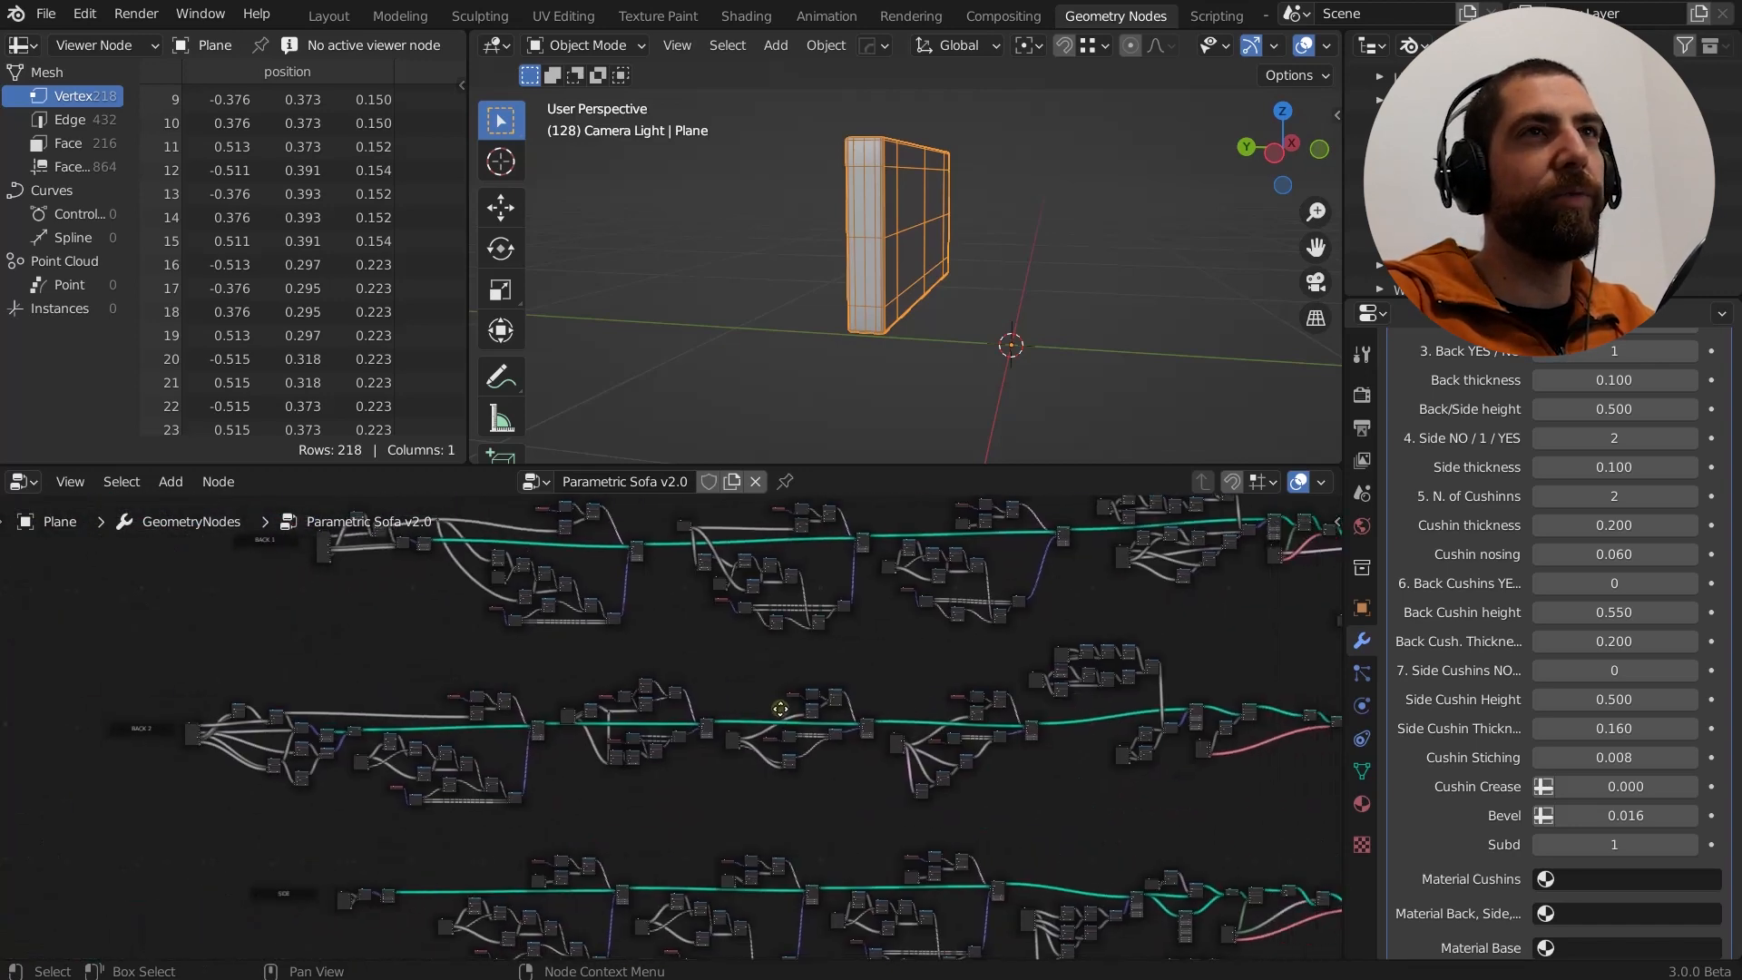
pyautogui.scroll(6, 170, 770)
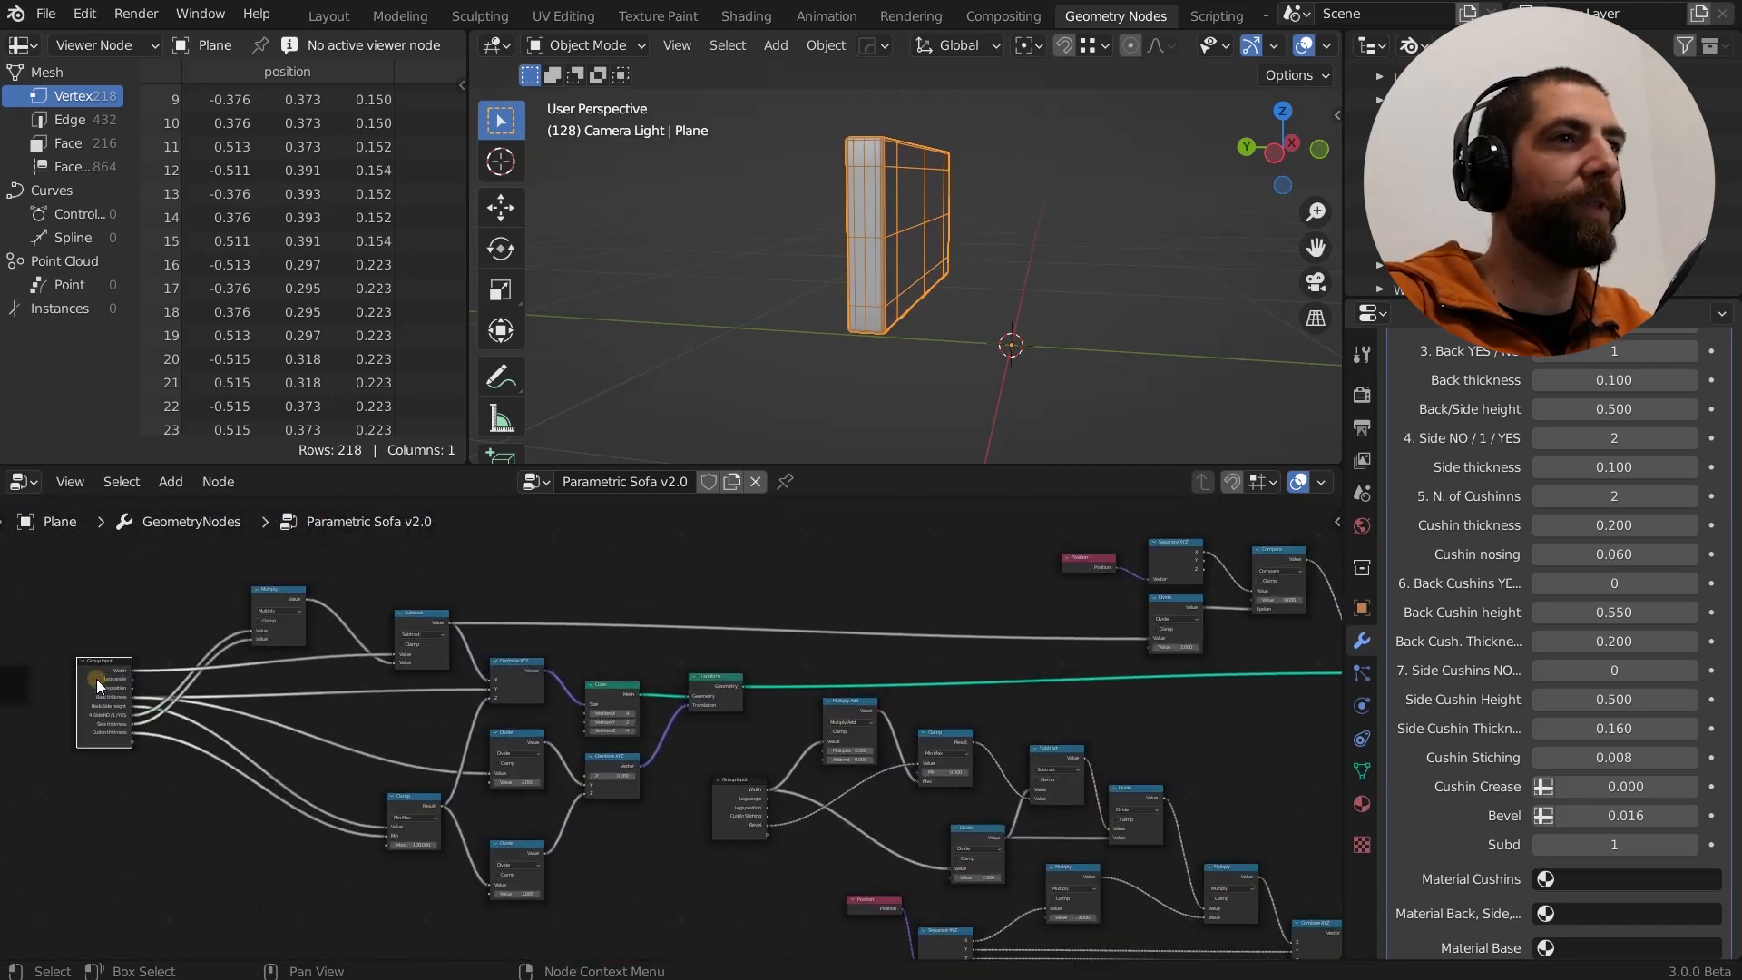
pyautogui.scroll(2, 613, 699)
pyautogui.keyDown('ctrl'); pyautogui.keyDown('shift'); pyautogui.click(648, 674); pyautogui.keyUp('shift'); pyautogui.keyUp('ctrl')
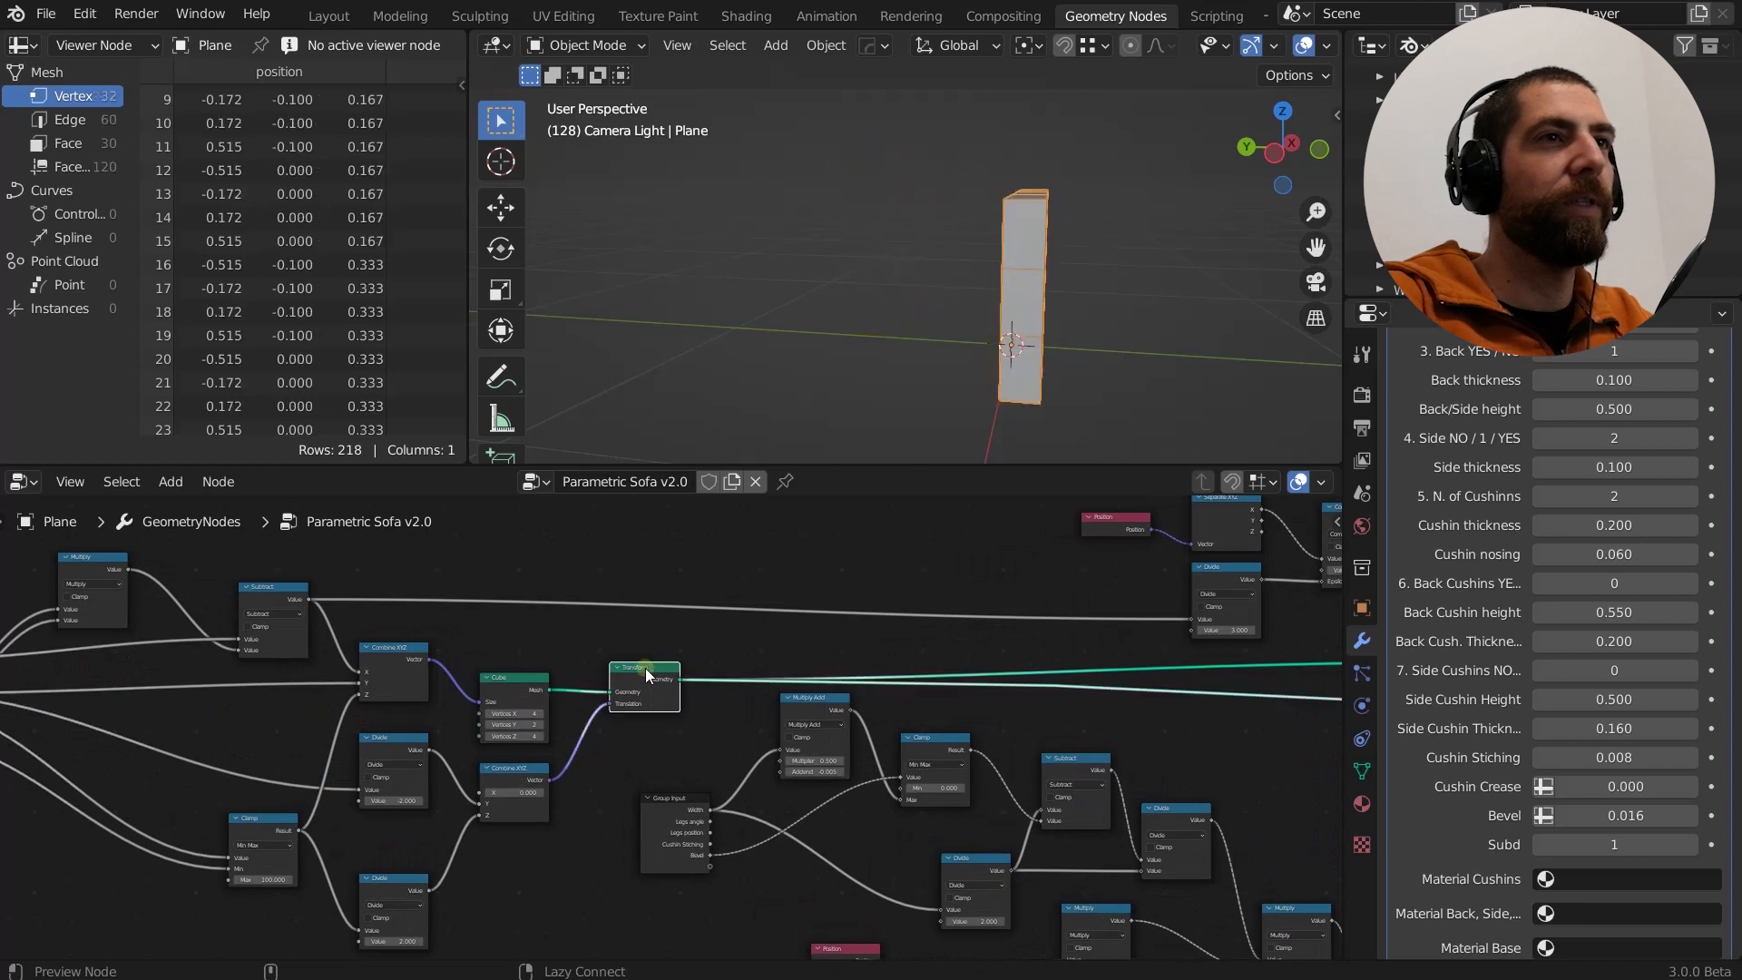
pyautogui.moveTo(944, 254); pyautogui.dragTo(1027, 292, button='middle')
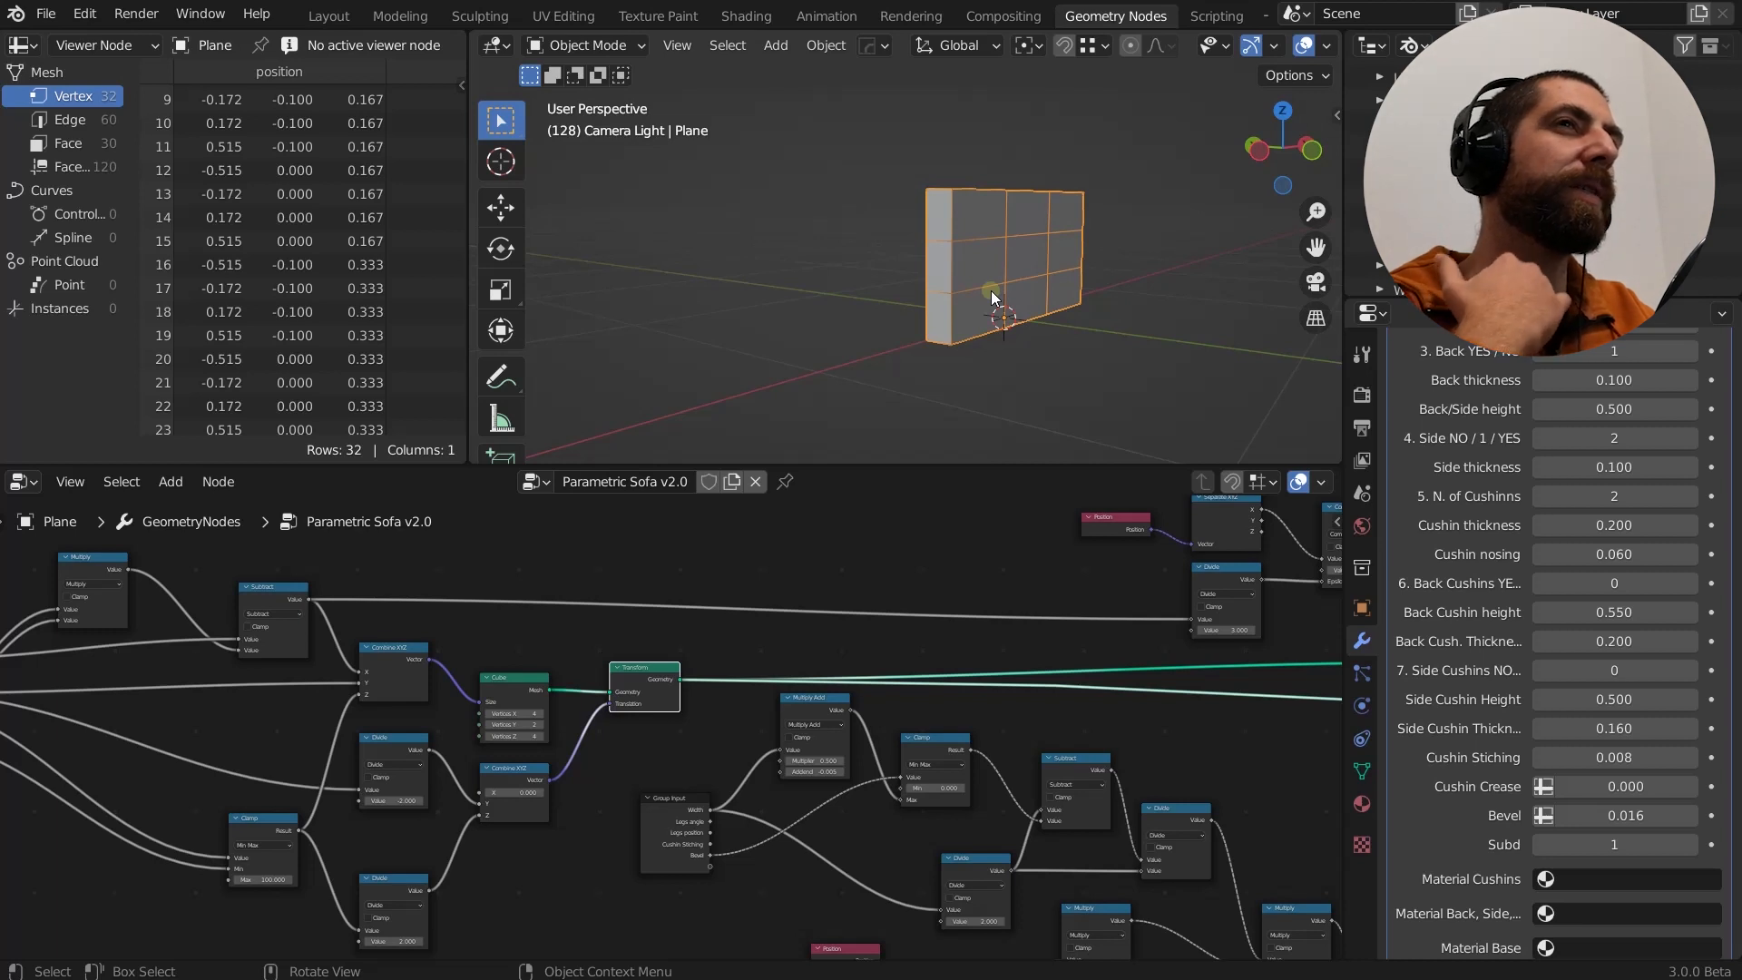
pyautogui.moveTo(1026, 250); pyautogui.dragTo(1049, 253, button='middle')
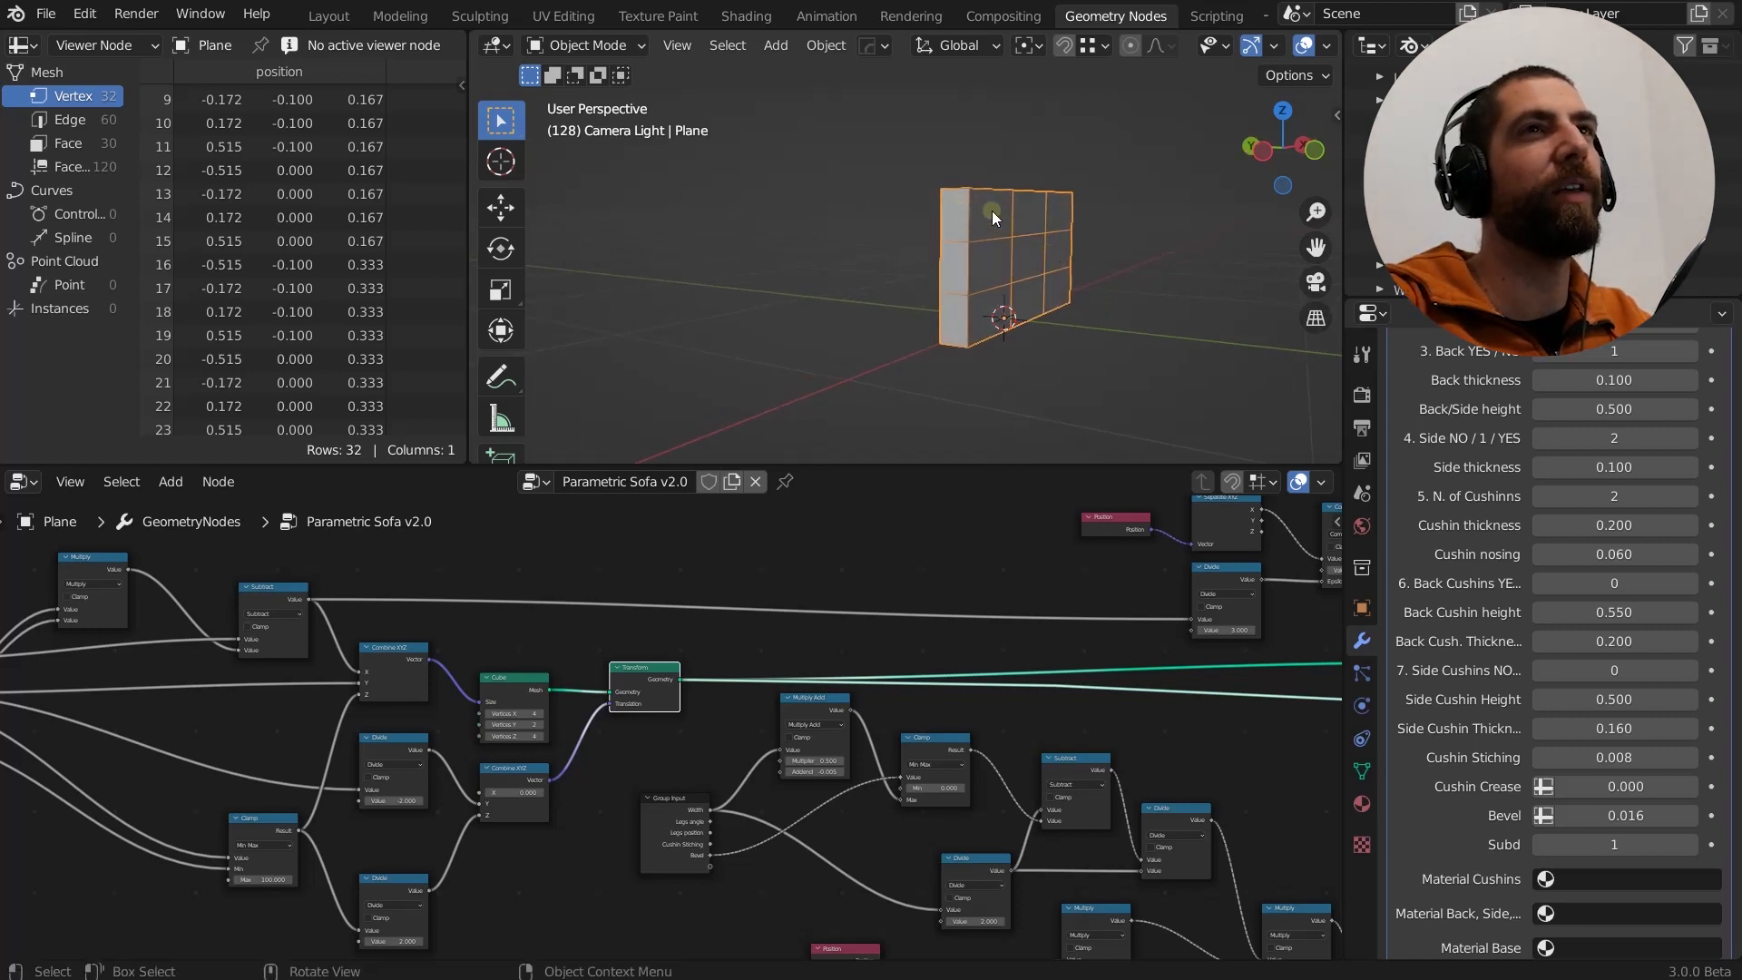
# Preview the first Set Position node after the Transform in the lower back branch.
pyautogui.scroll(-3, 638, 669)
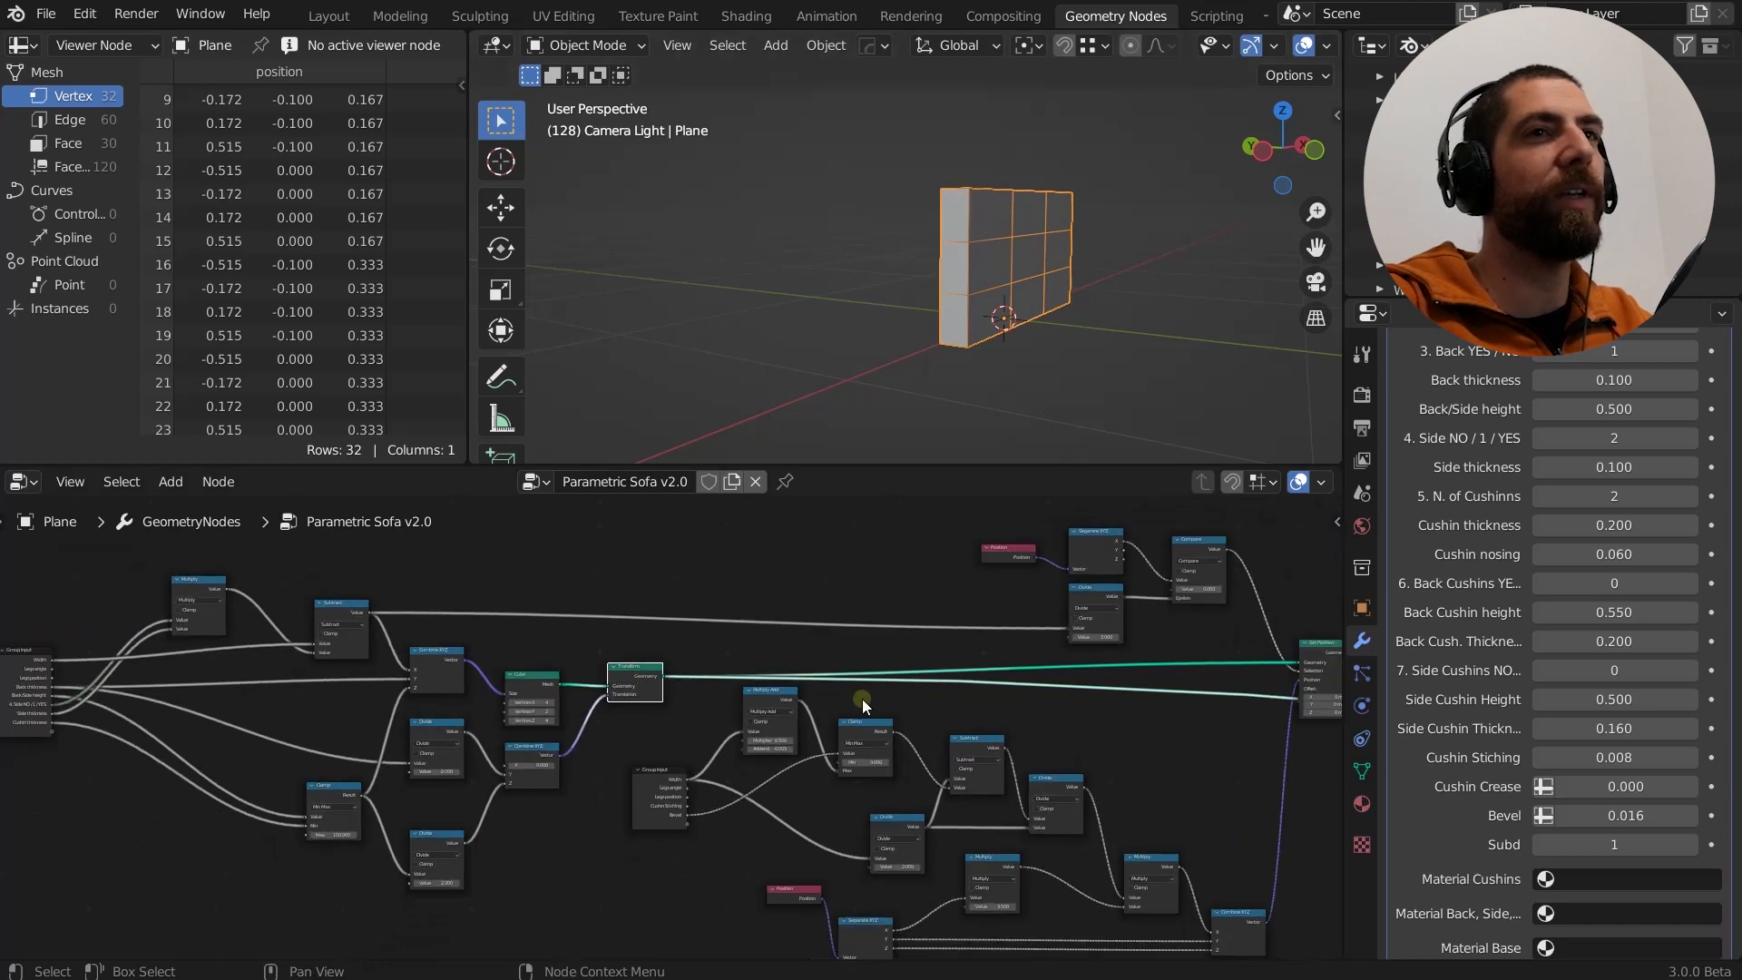
pyautogui.moveTo(875, 700); pyautogui.dragTo(606, 686, button='middle')
pyautogui.keyDown('ctrl'); pyautogui.keyDown('shift'); pyautogui.click(1063, 634); pyautogui.keyUp('shift'); pyautogui.keyUp('ctrl')
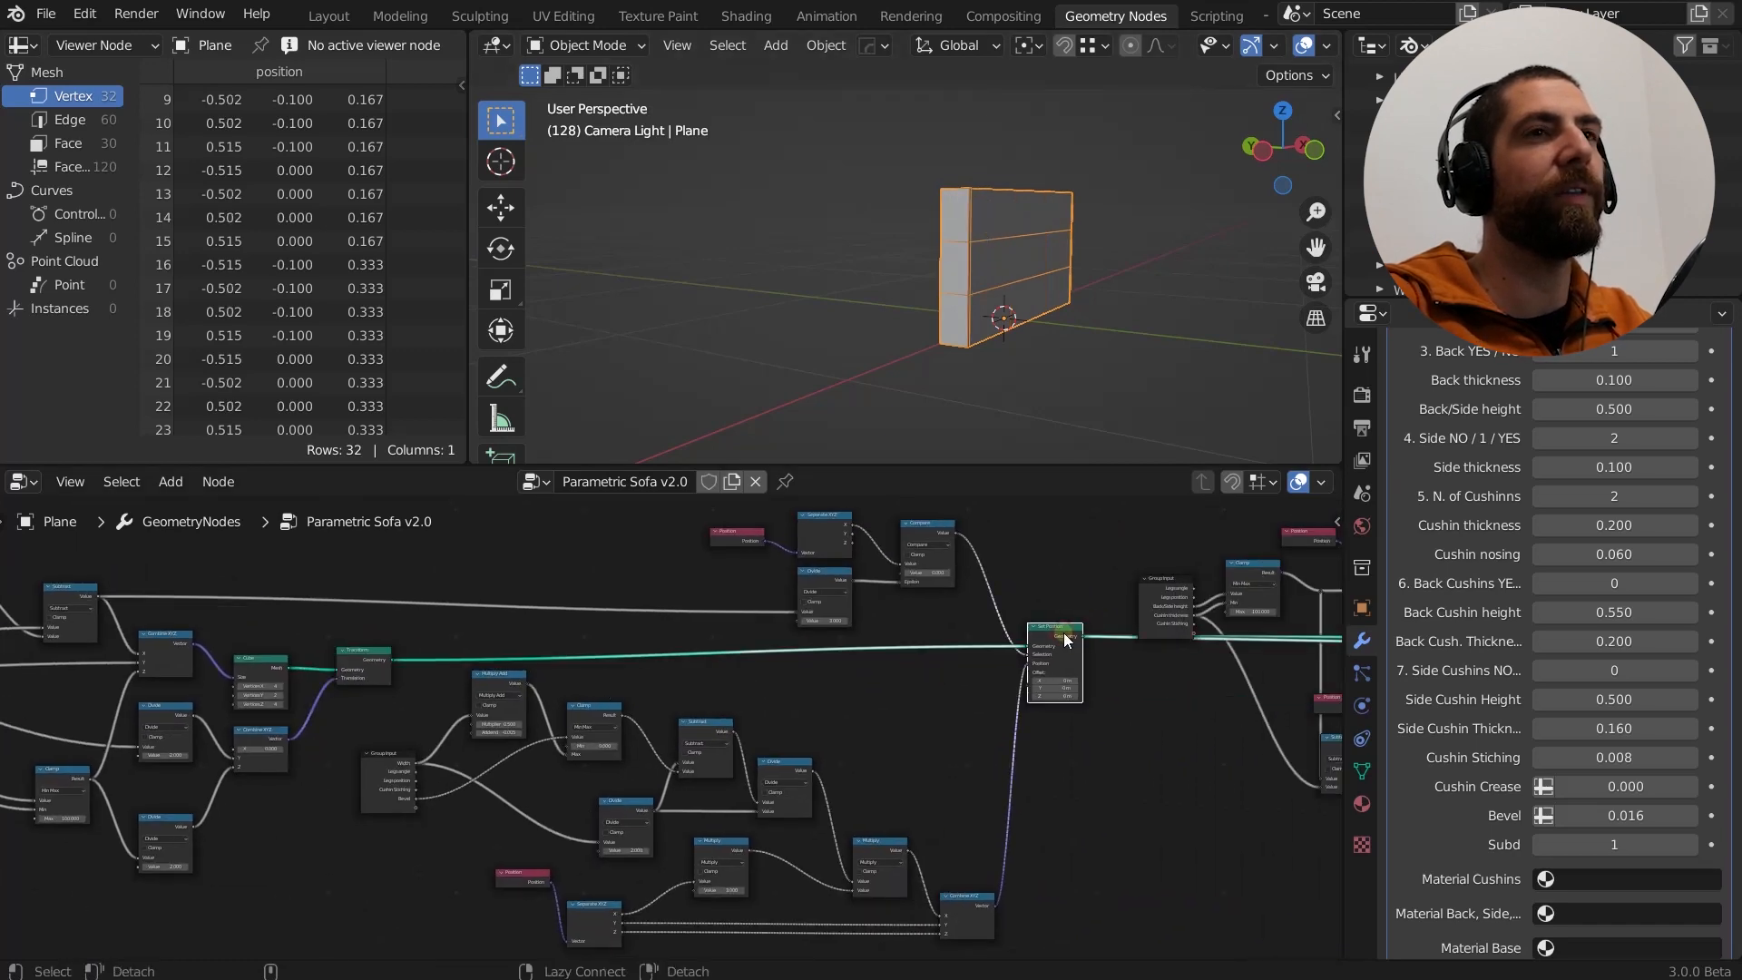
# Preview the second Set Position node in the lower back branch and inspect the back's thickness and sloped top in 3D.
pyautogui.scroll(-4, 771, 650)
pyautogui.moveTo(965, 700); pyautogui.dragTo(851, 693, button='middle')
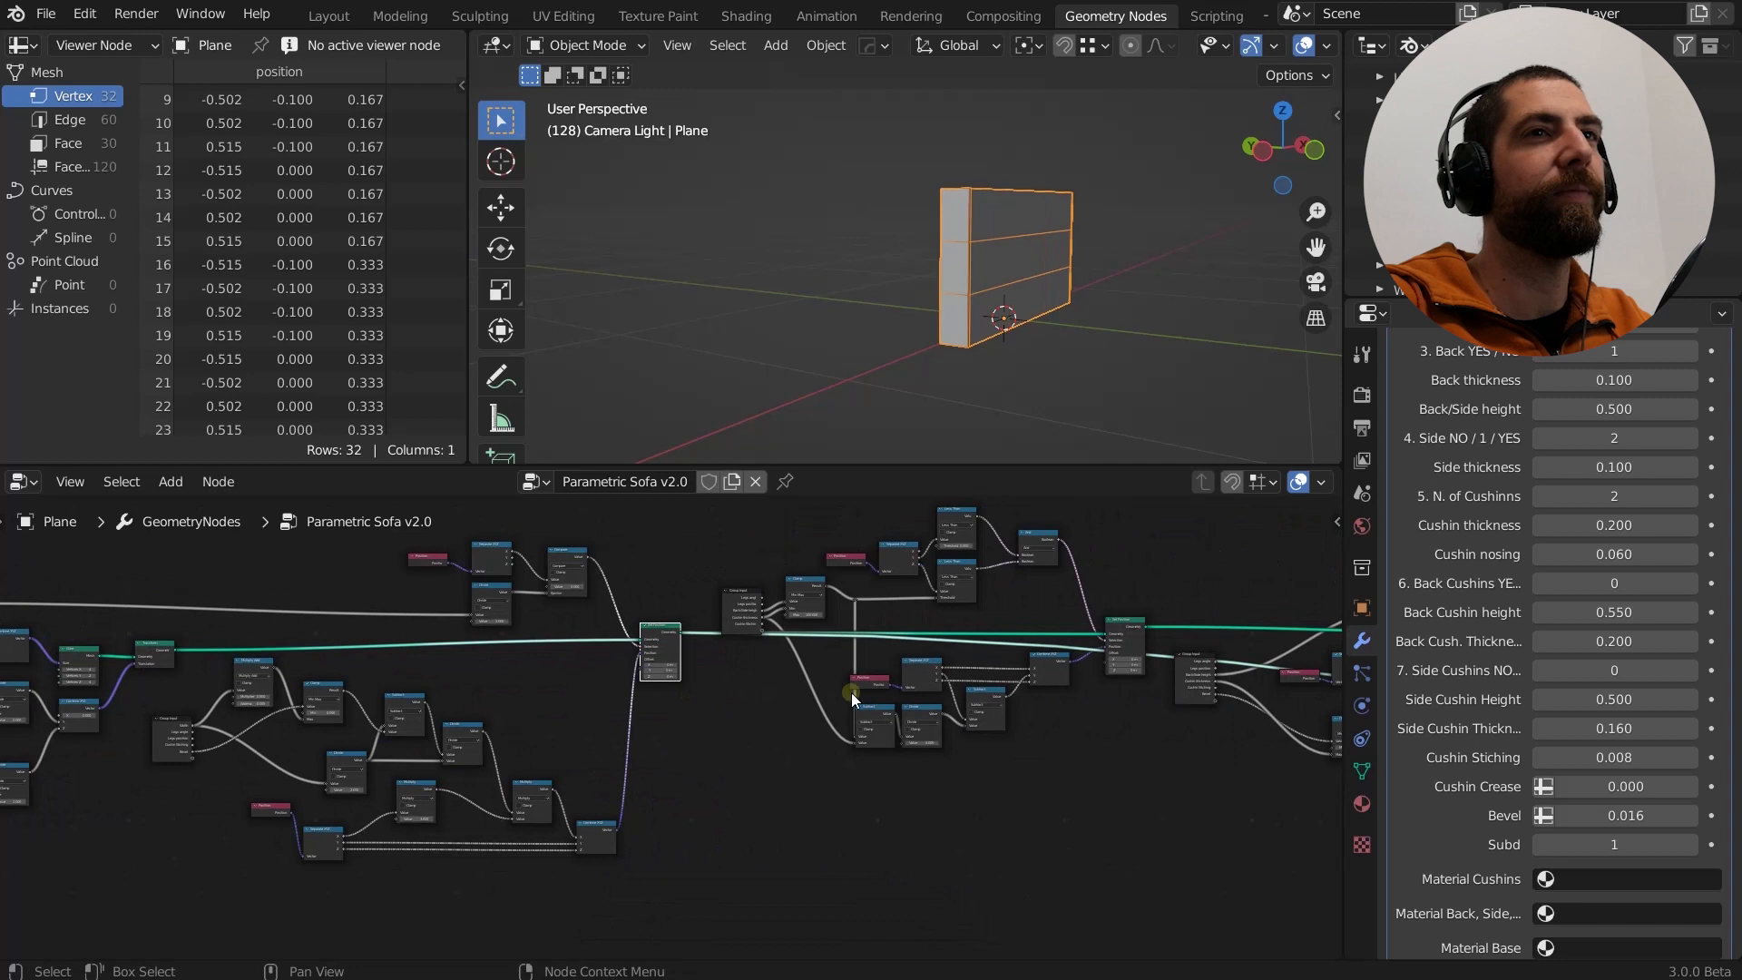
pyautogui.keyDown('ctrl'); pyautogui.keyDown('shift'); pyautogui.click(1129, 621); pyautogui.keyUp('shift'); pyautogui.keyUp('ctrl')
pyautogui.scroll(4, 982, 242)
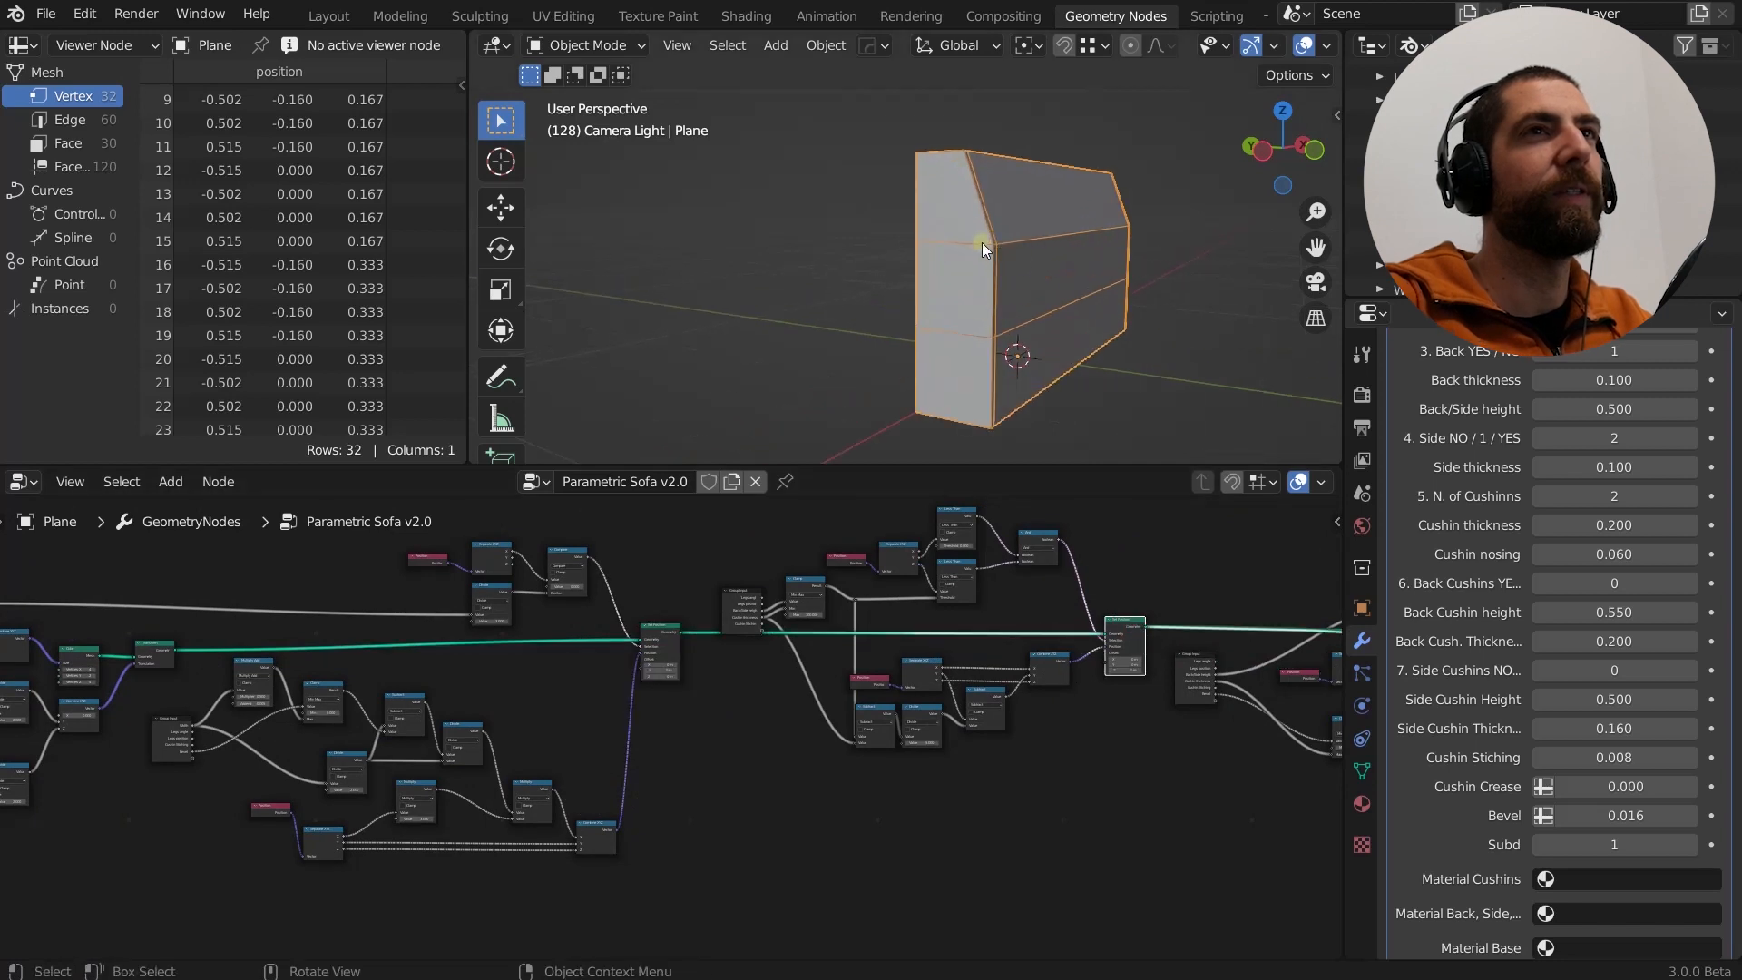
pyautogui.moveTo(982, 242); pyautogui.dragTo(928, 144, button='middle')
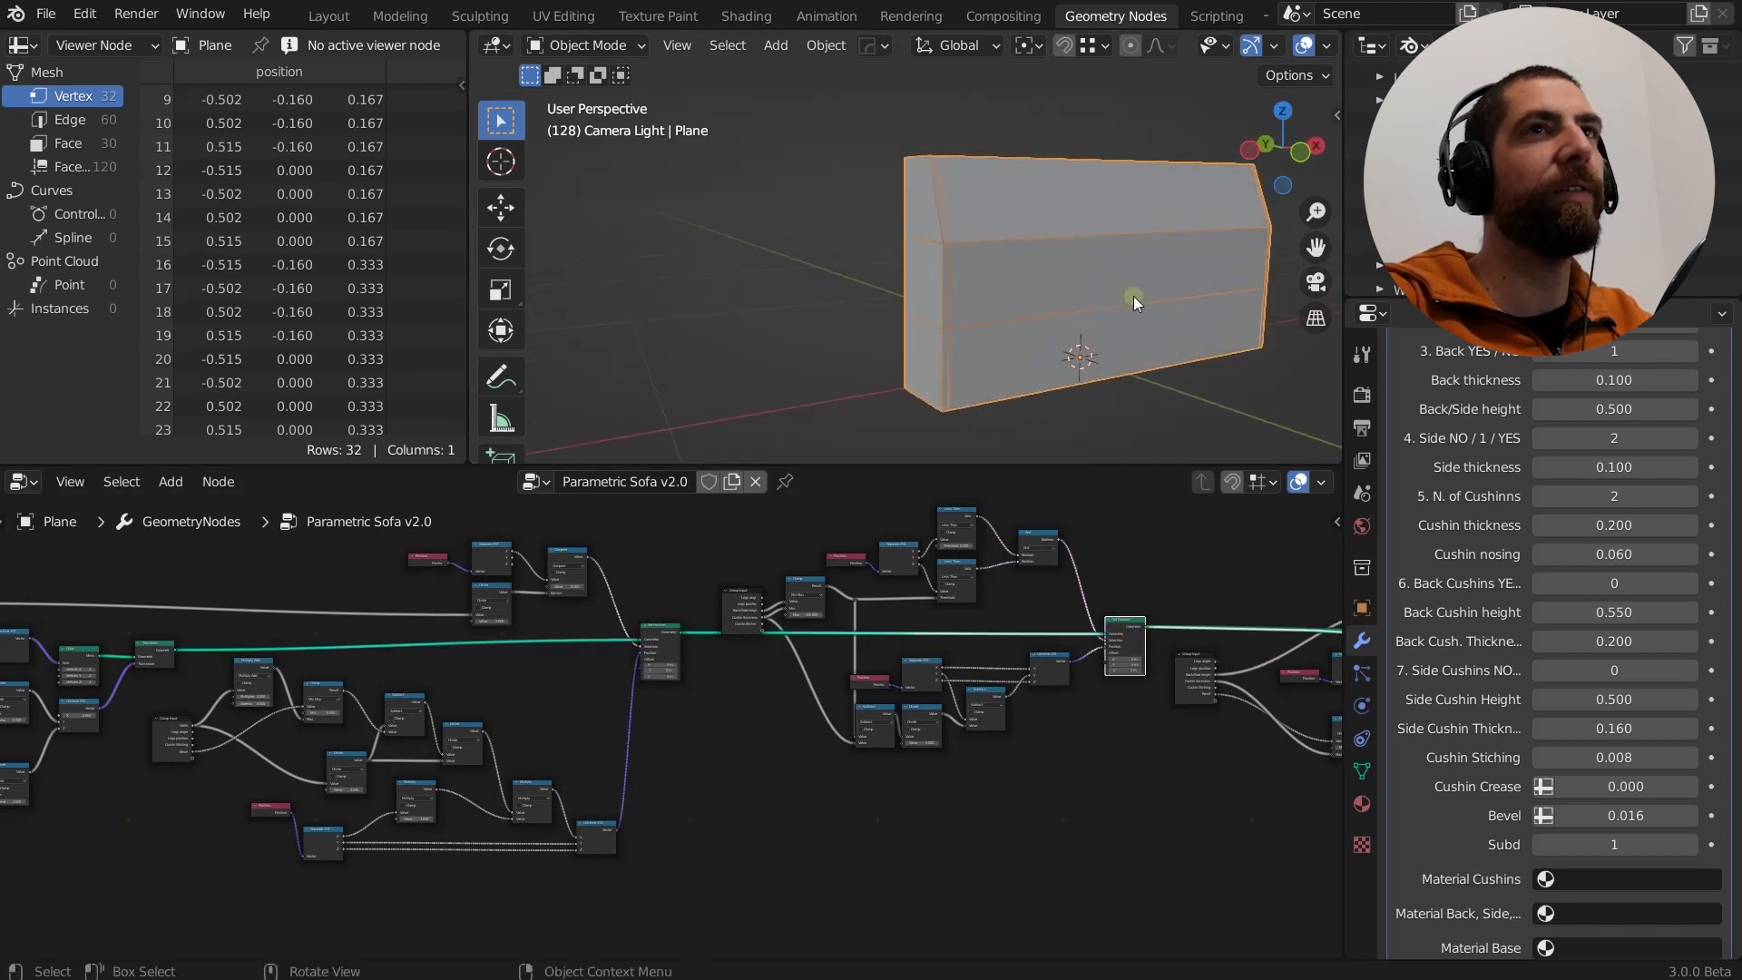
pyautogui.moveTo(1134, 296); pyautogui.dragTo(1064, 319, button='middle')
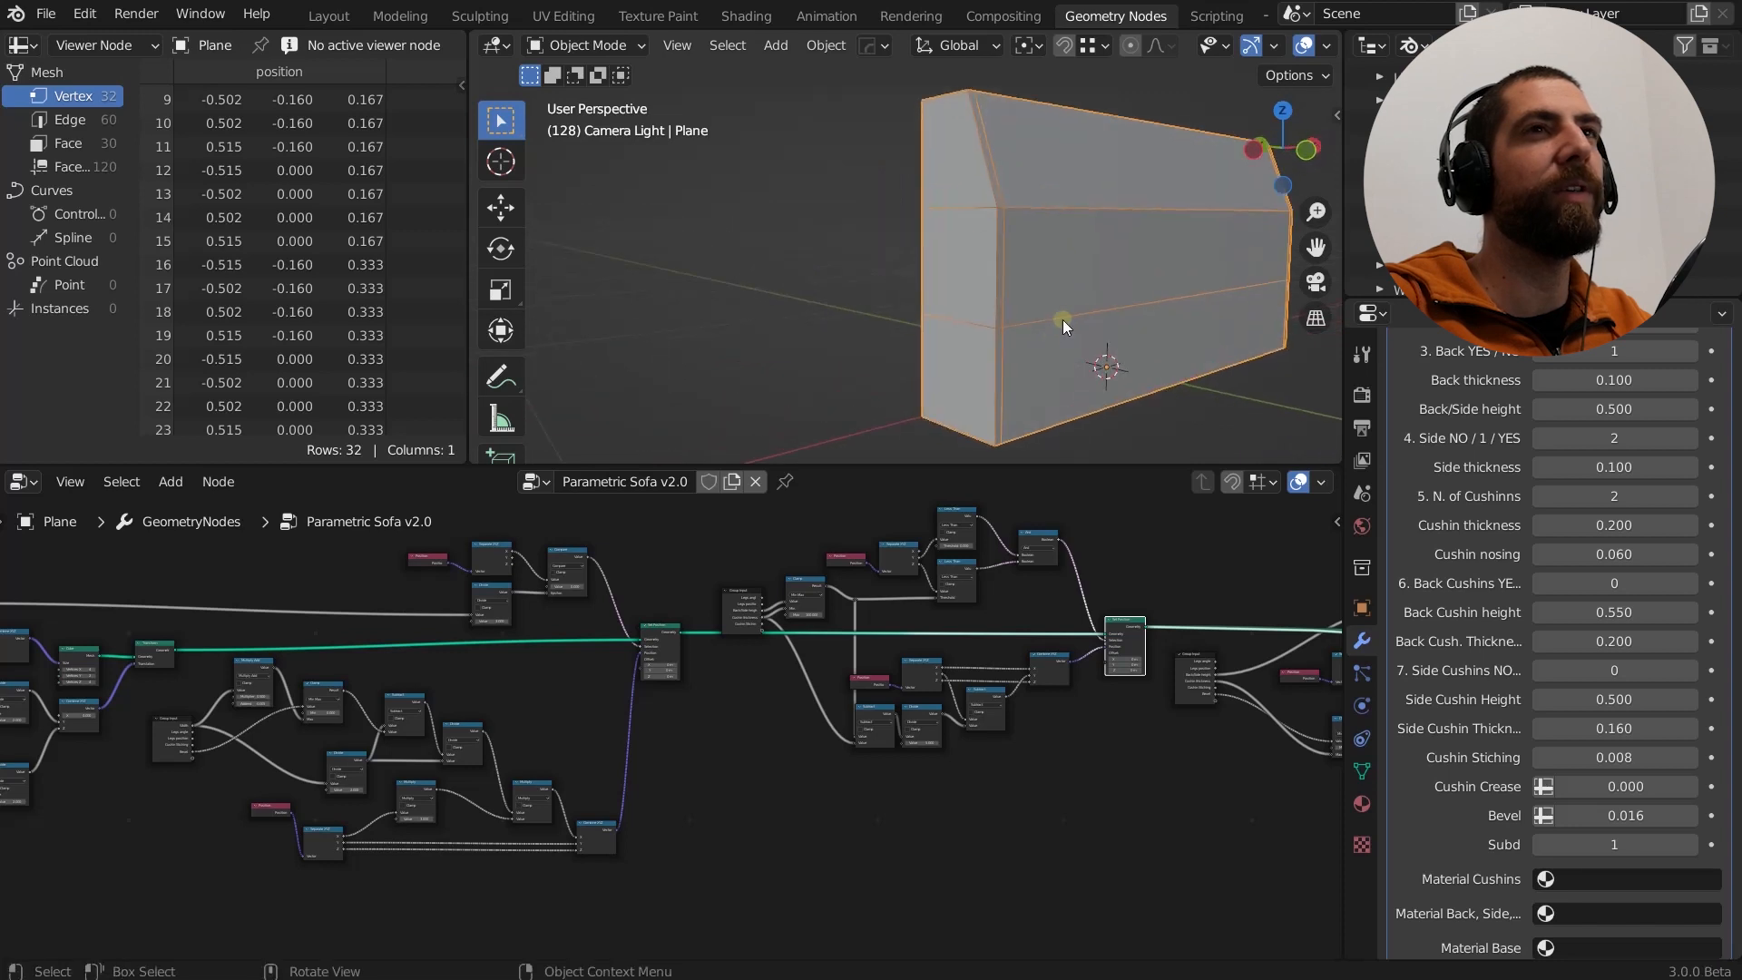
pyautogui.scroll(-4, 1011, 263)
pyautogui.moveTo(1011, 263); pyautogui.dragTo(1064, 254, button='middle')
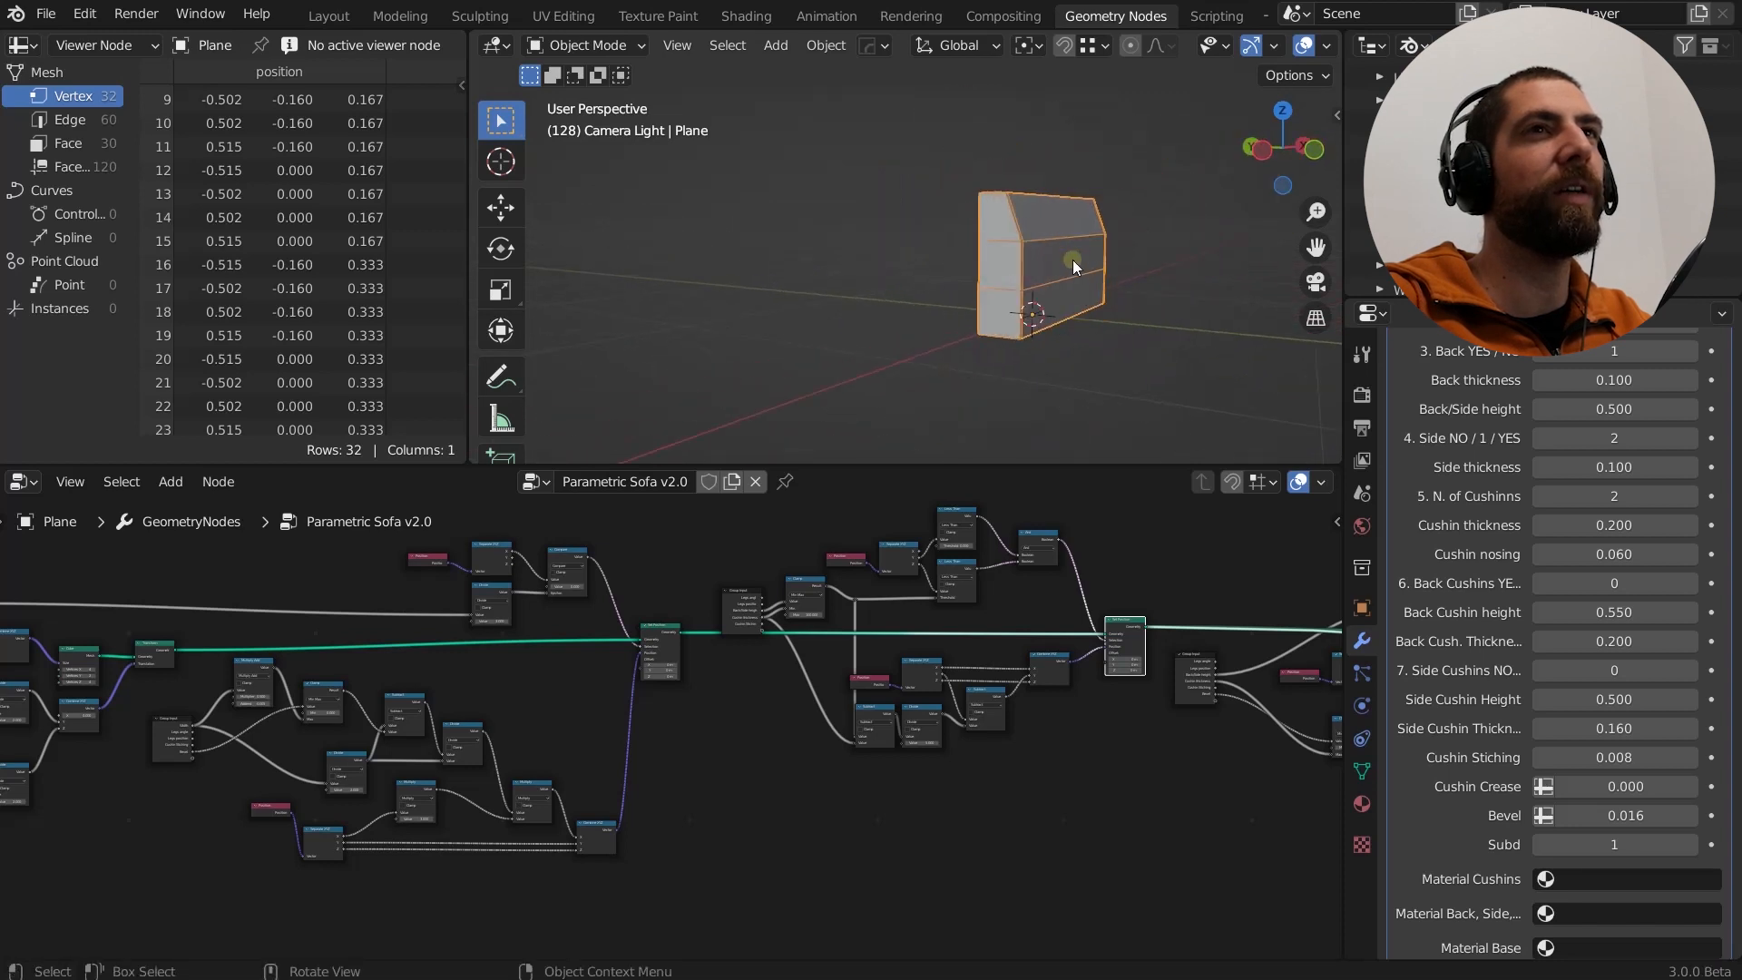
# Preview the third Set Position node in the lower back branch and inspect the back's bottom edge loop from several angles.
pyautogui.scroll(-3, 691, 596)
pyautogui.moveTo(1318, 641); pyautogui.dragTo(1047, 637, button='middle')
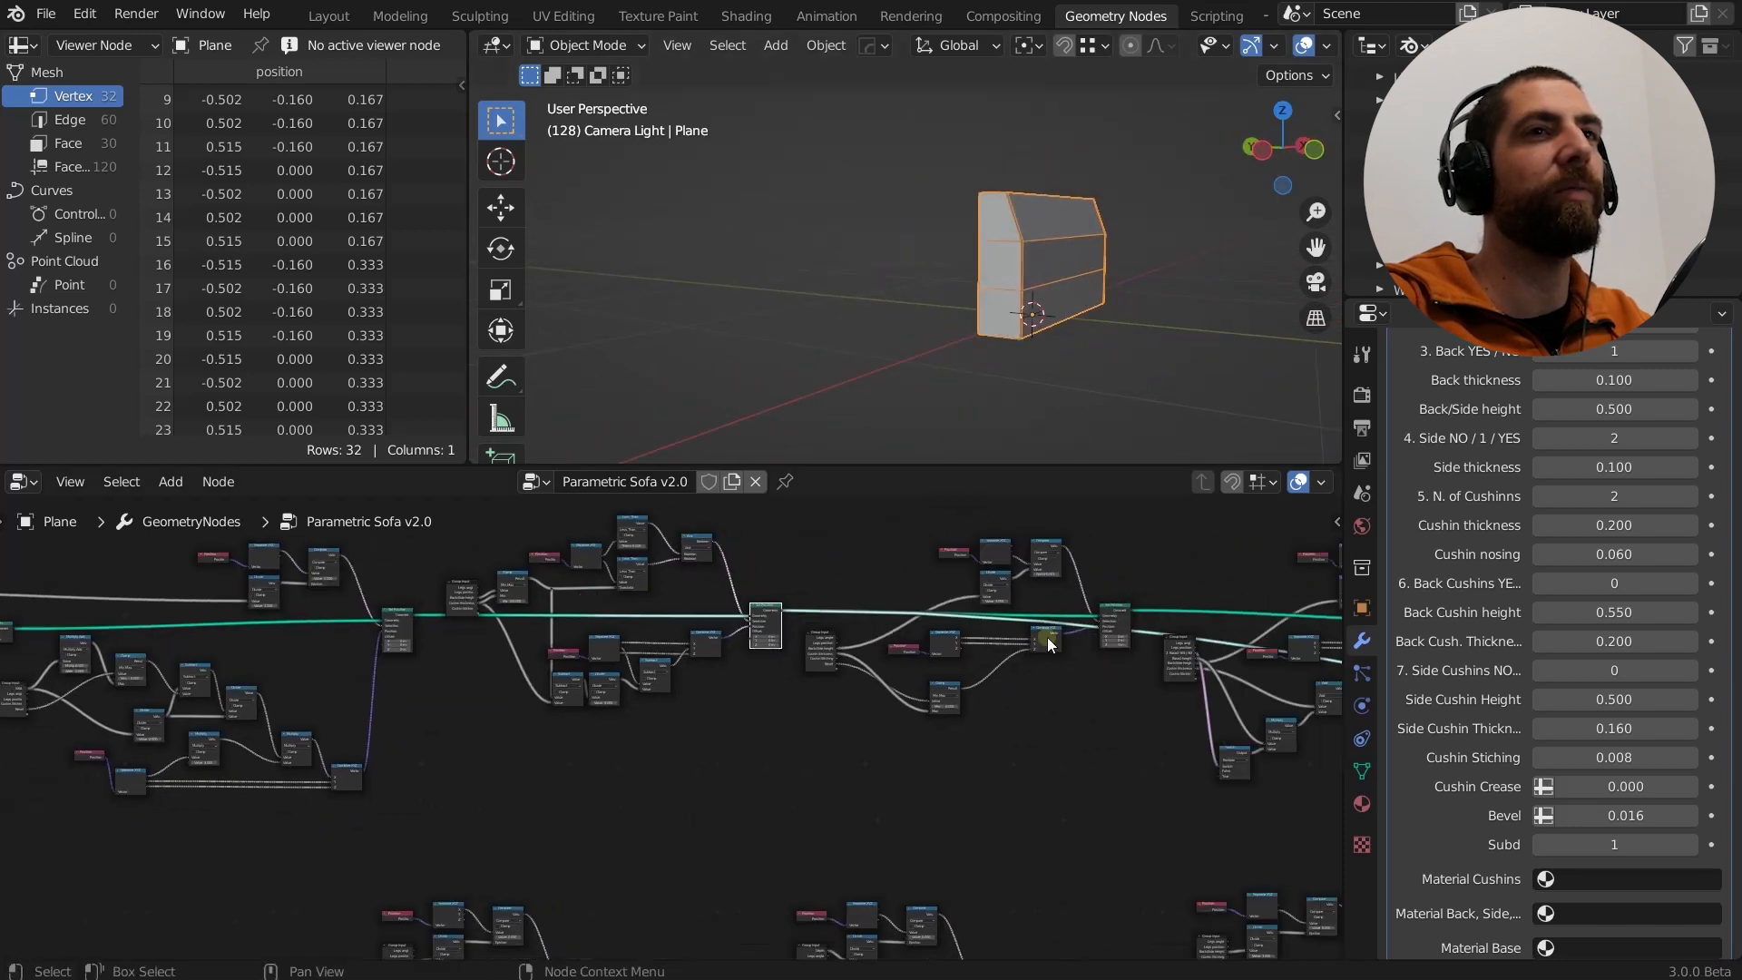
pyautogui.keyDown('ctrl'); pyautogui.keyDown('shift'); pyautogui.click(1120, 617); pyautogui.keyUp('shift'); pyautogui.keyUp('ctrl')
pyautogui.scroll(3, 1075, 296)
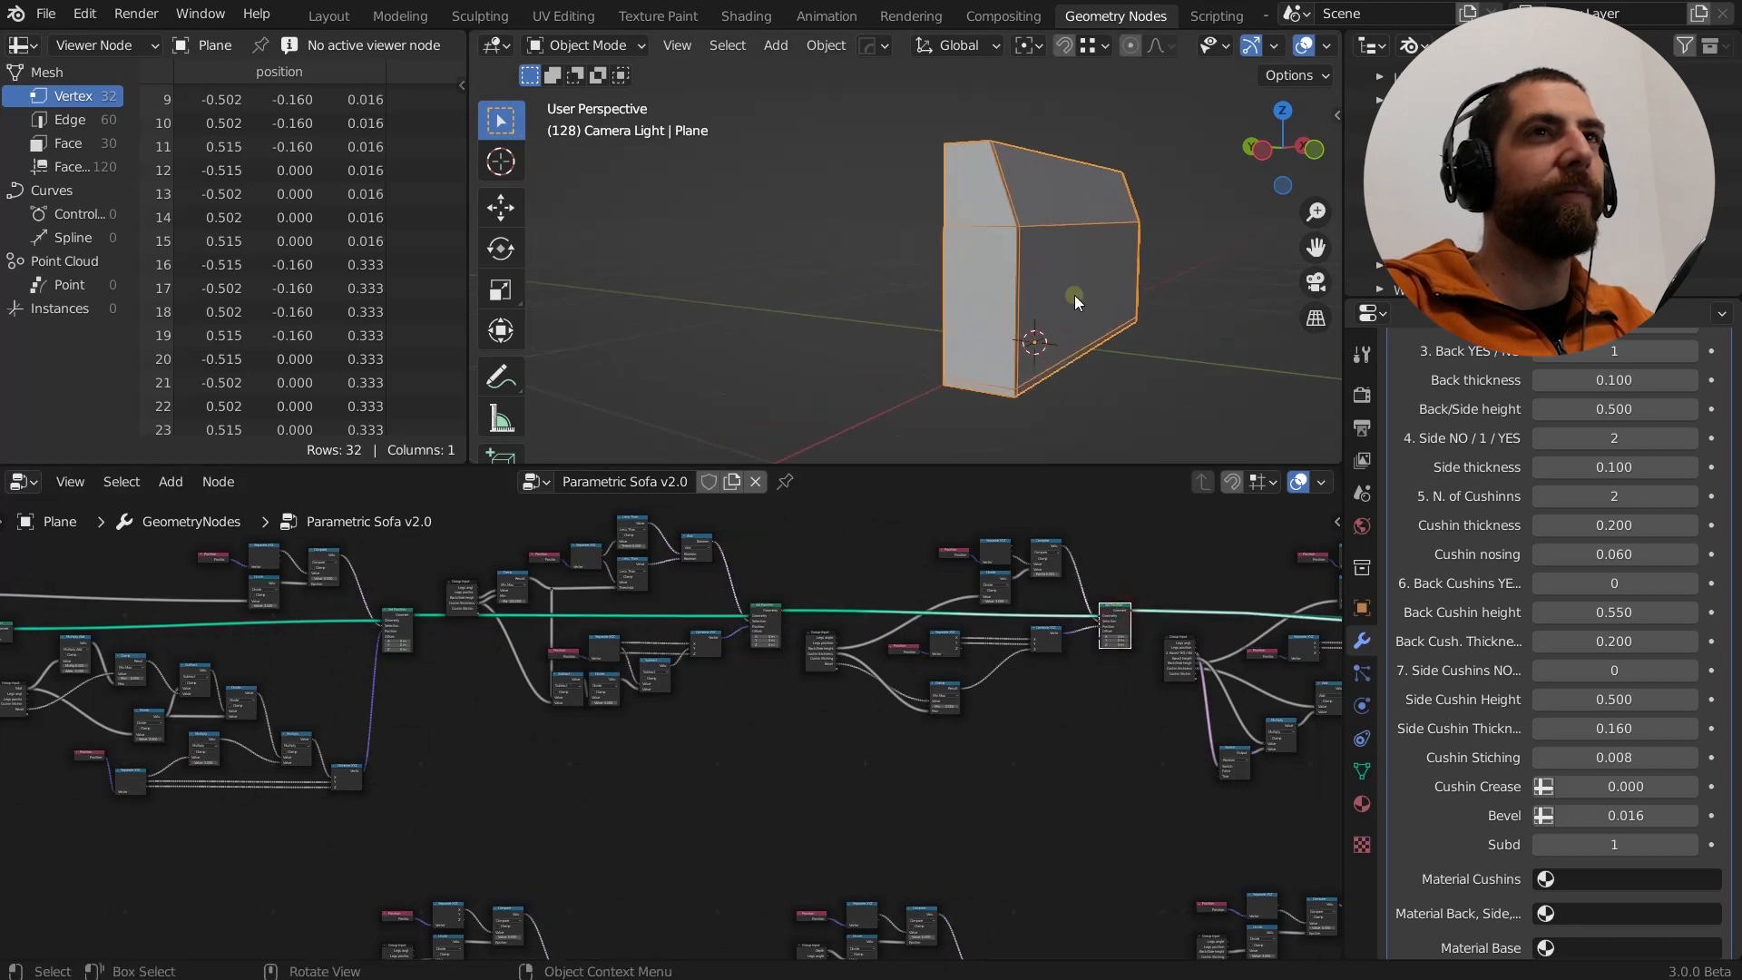
pyautogui.moveTo(1074, 296); pyautogui.dragTo(1044, 291, button='middle')
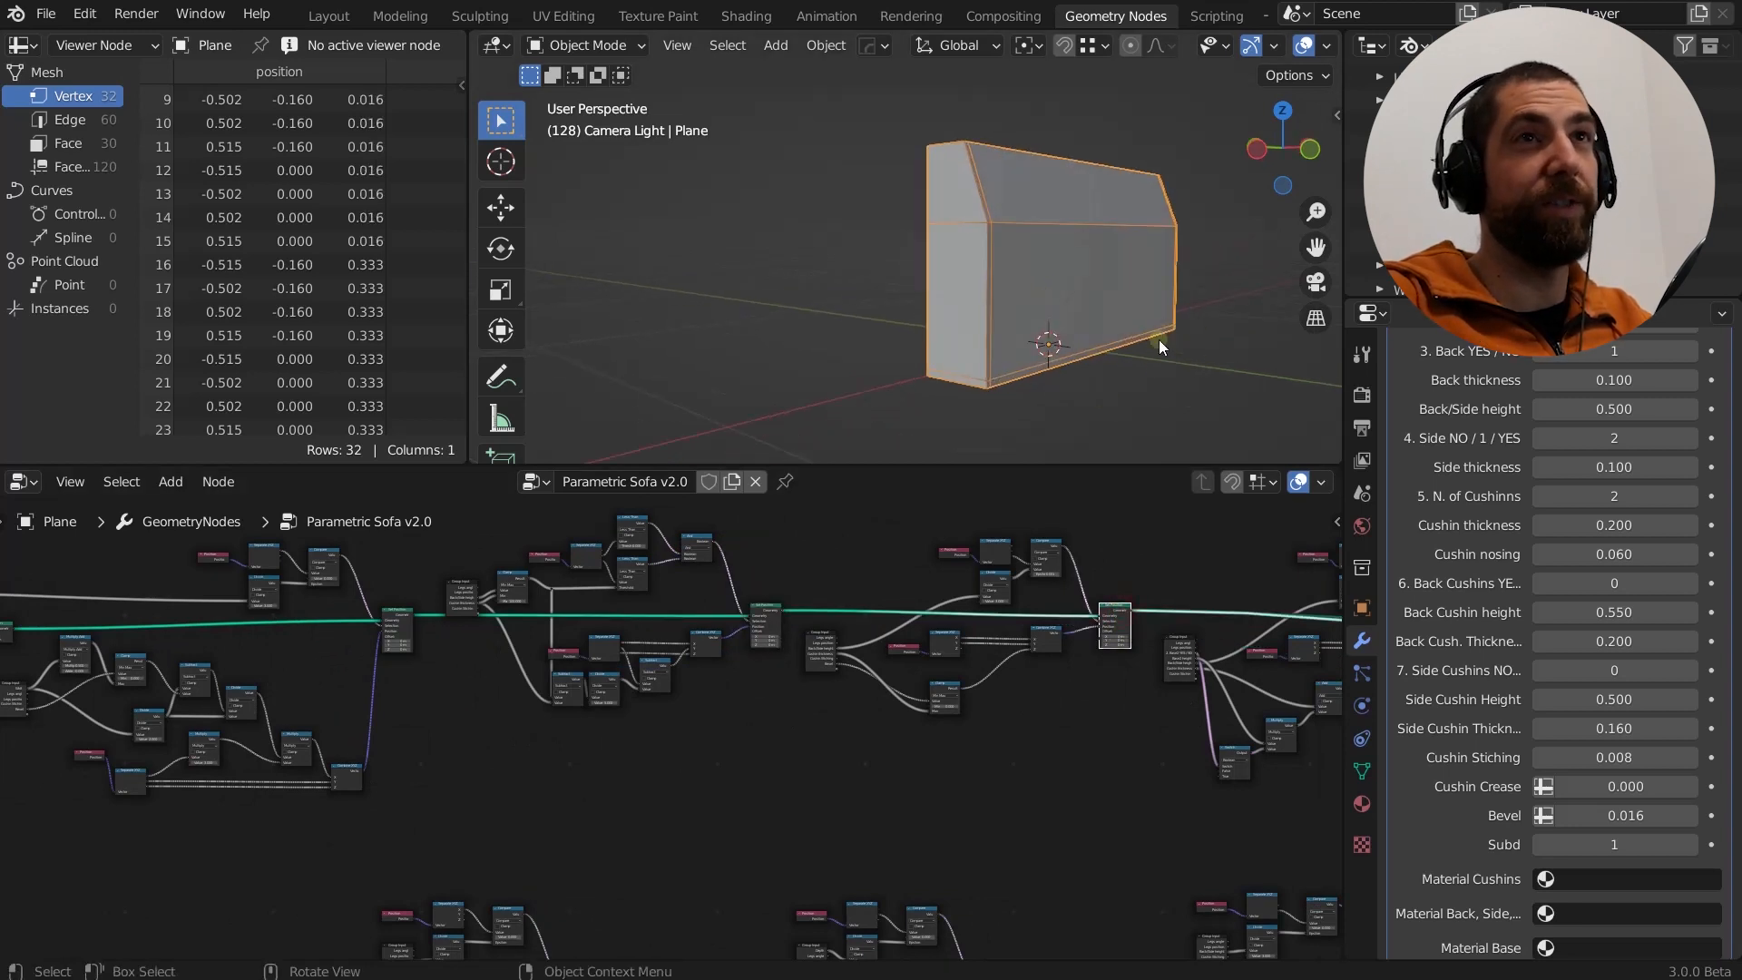
pyautogui.scroll(-3, 868, 373)
pyautogui.scroll(2, 1026, 289)
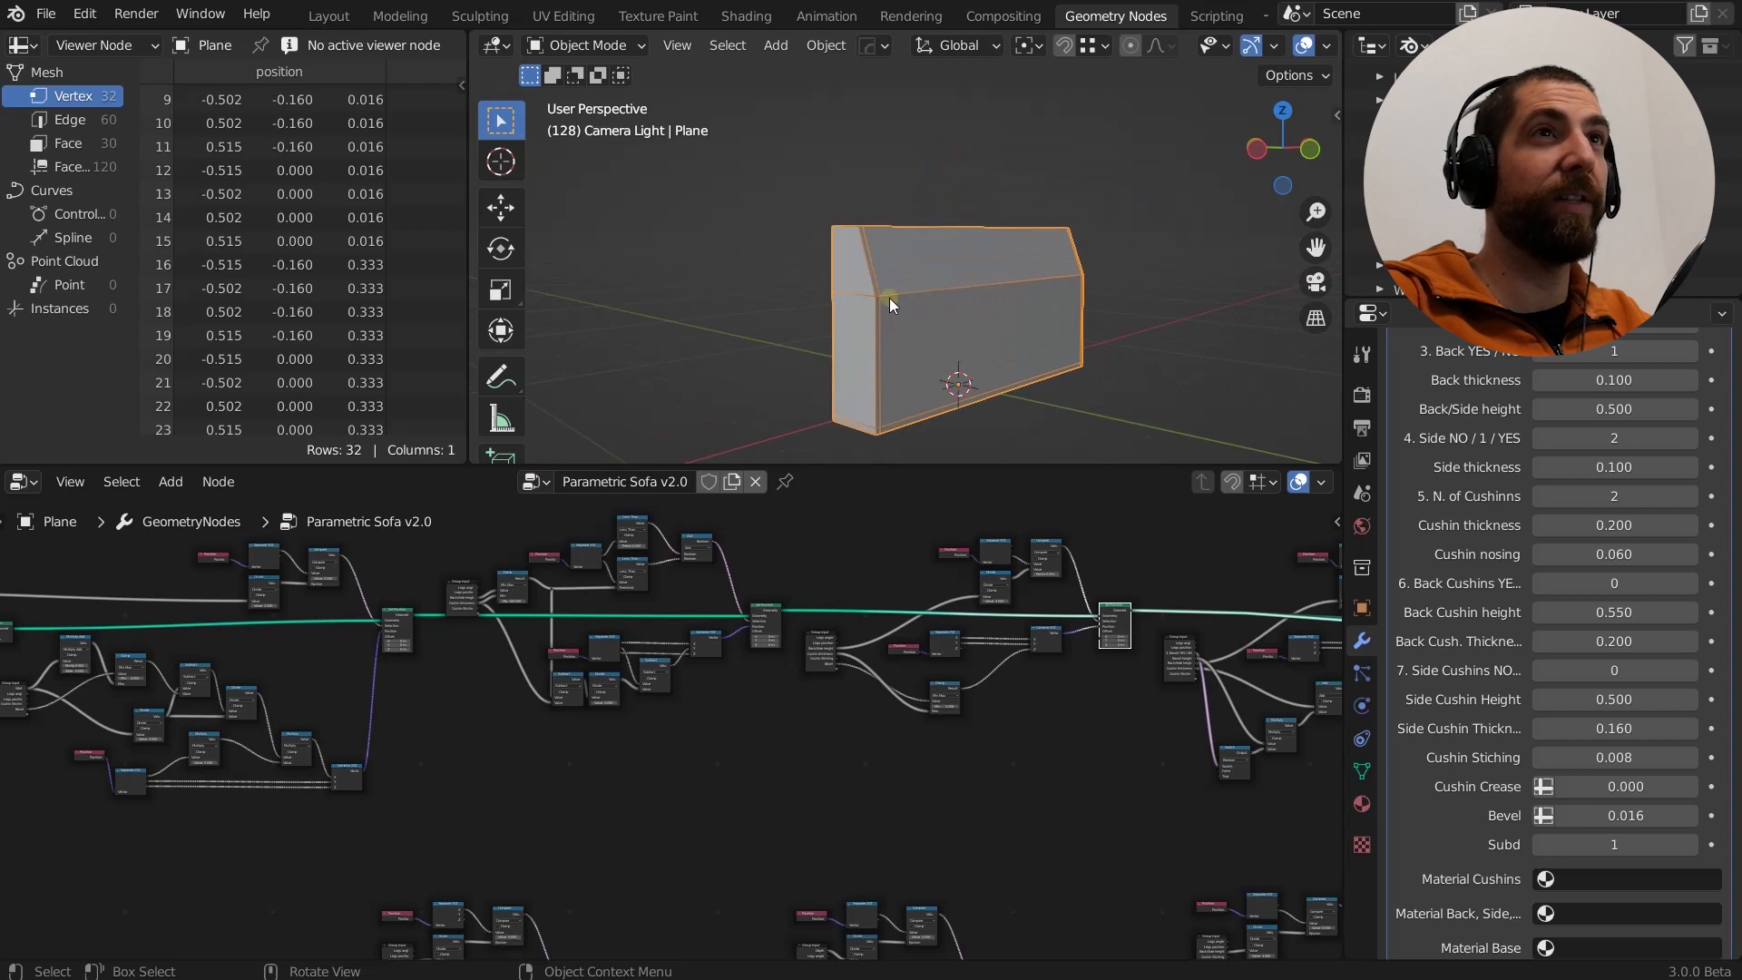
pyautogui.moveTo(911, 317)
pyautogui.mouseDown(button='middle')
pyautogui.moveTo(1031, 298)
pyautogui.moveTo(882, 299)
pyautogui.mouseUp(button='middle')
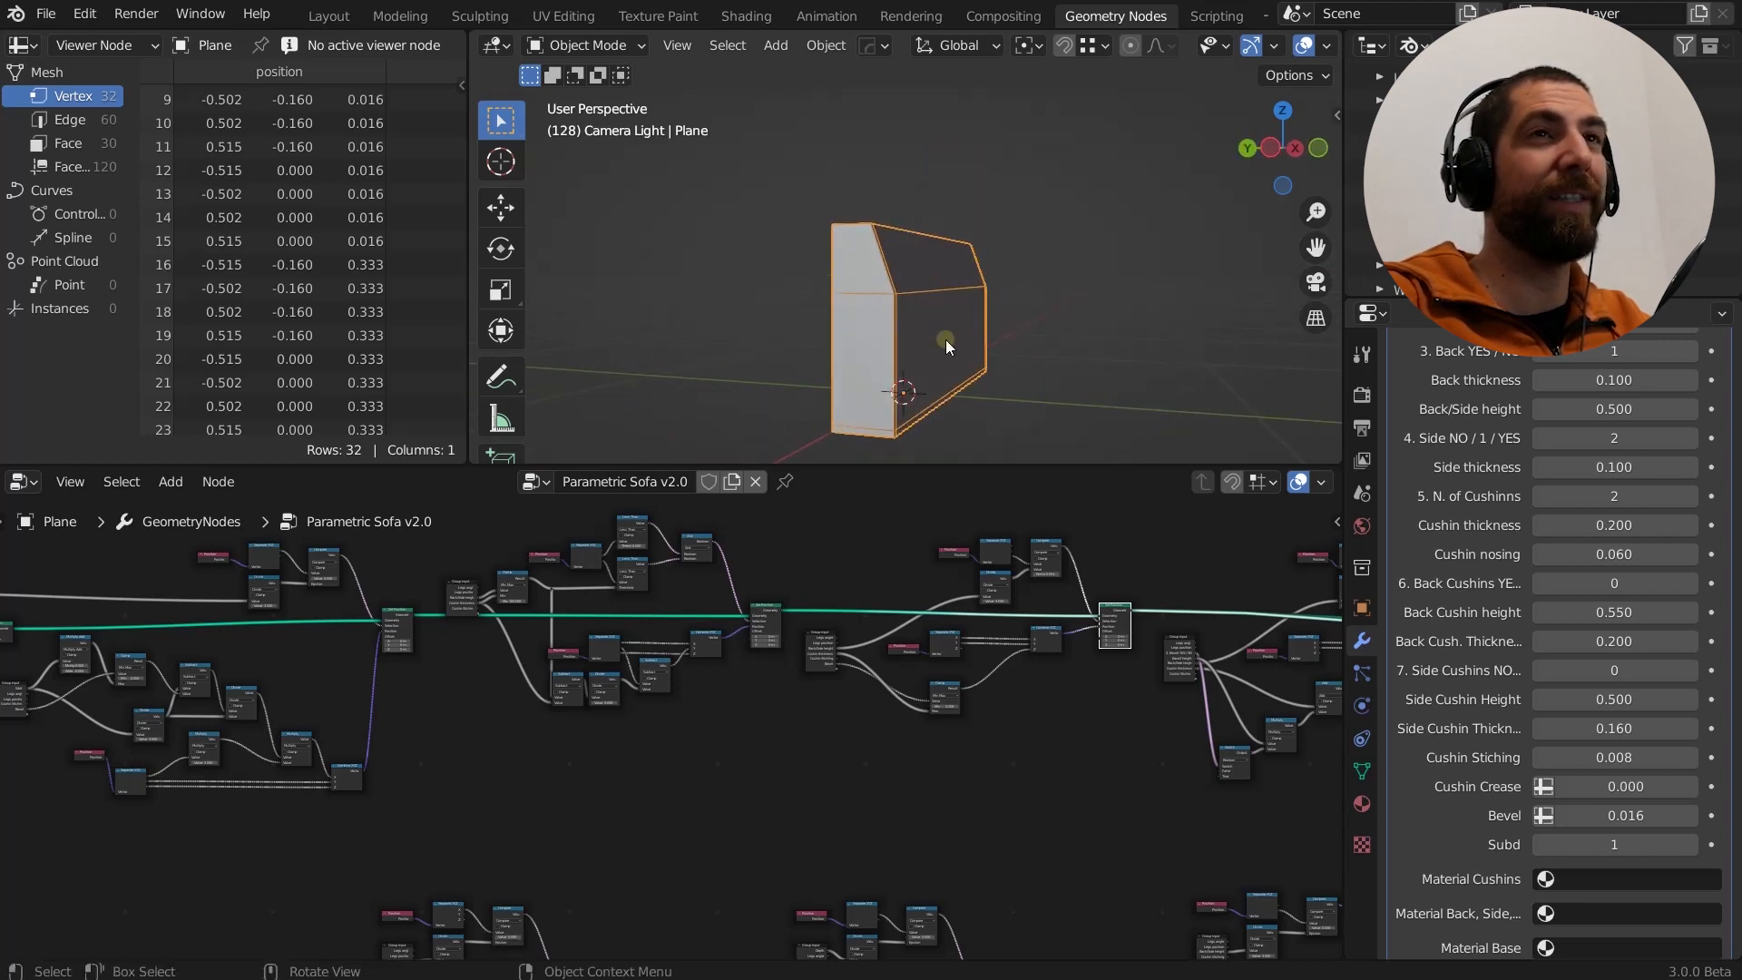
pyautogui.moveTo(946, 339); pyautogui.dragTo(908, 410, button='middle')
pyautogui.moveTo(1095, 707); pyautogui.dragTo(561, 728, button='middle')
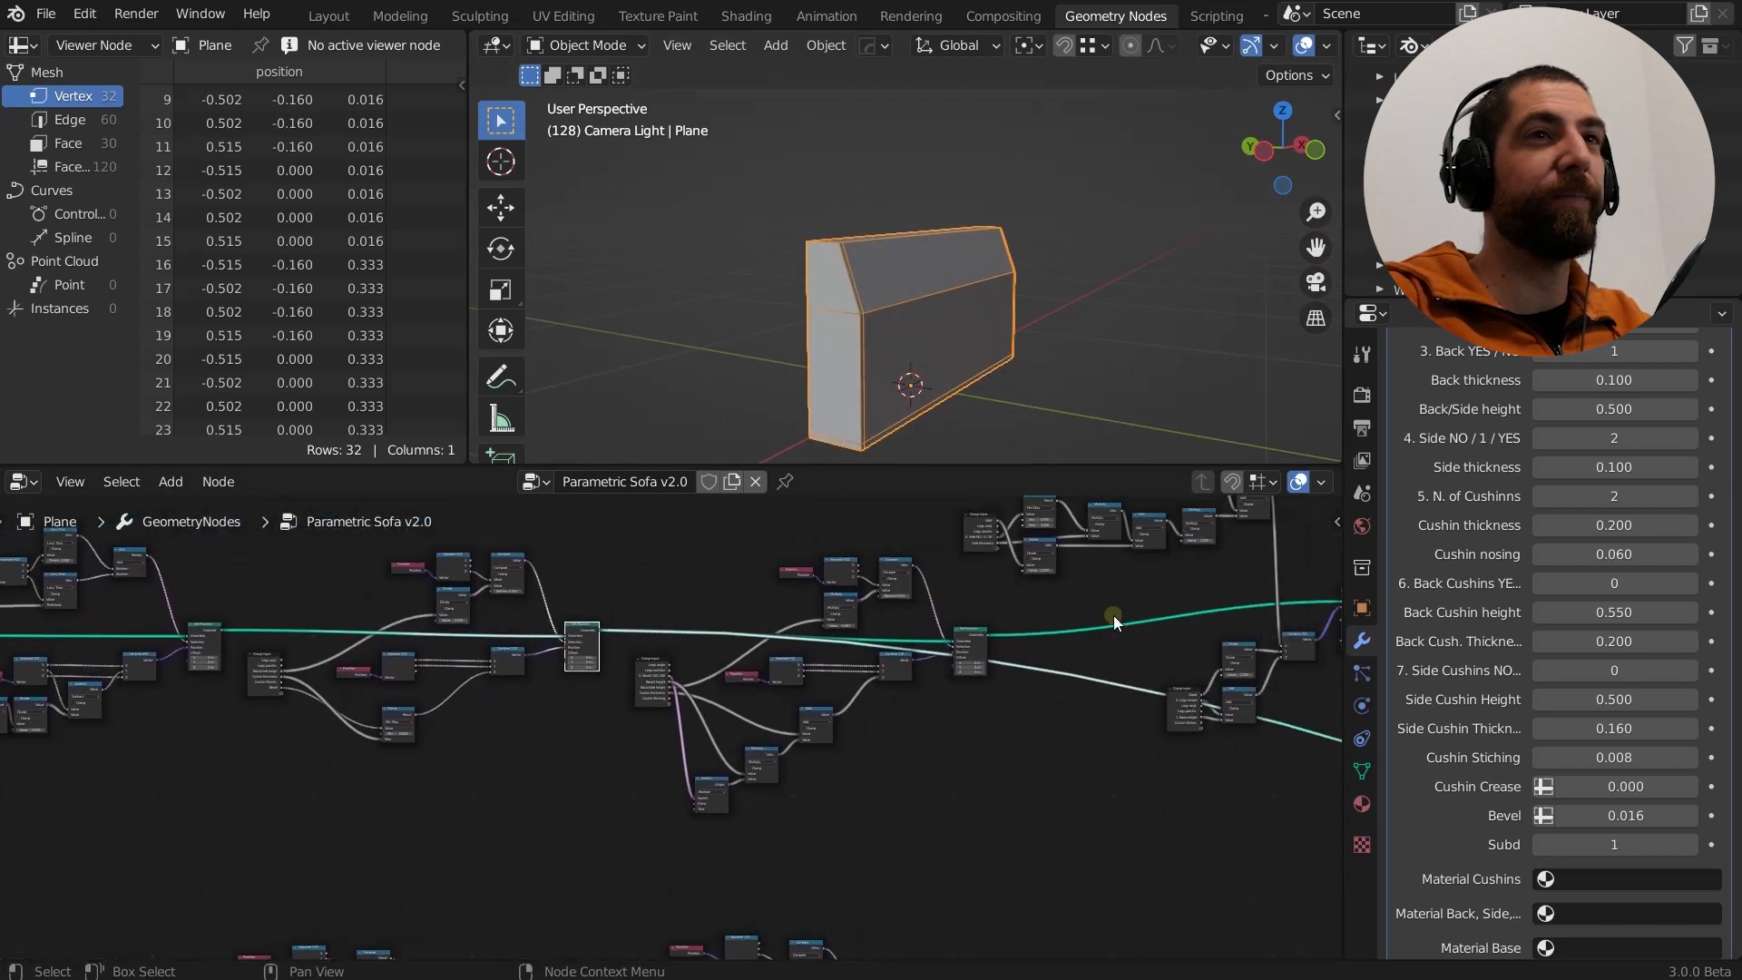
# Preview the last Set Position node before the Transform in the lower back branch and inspect the back's middle edge loop at cushion height.
pyautogui.keyDown('ctrl'); pyautogui.keyDown('shift'); pyautogui.click(968, 629); pyautogui.keyUp('shift'); pyautogui.keyUp('ctrl')
pyautogui.scroll(2, 928, 380)
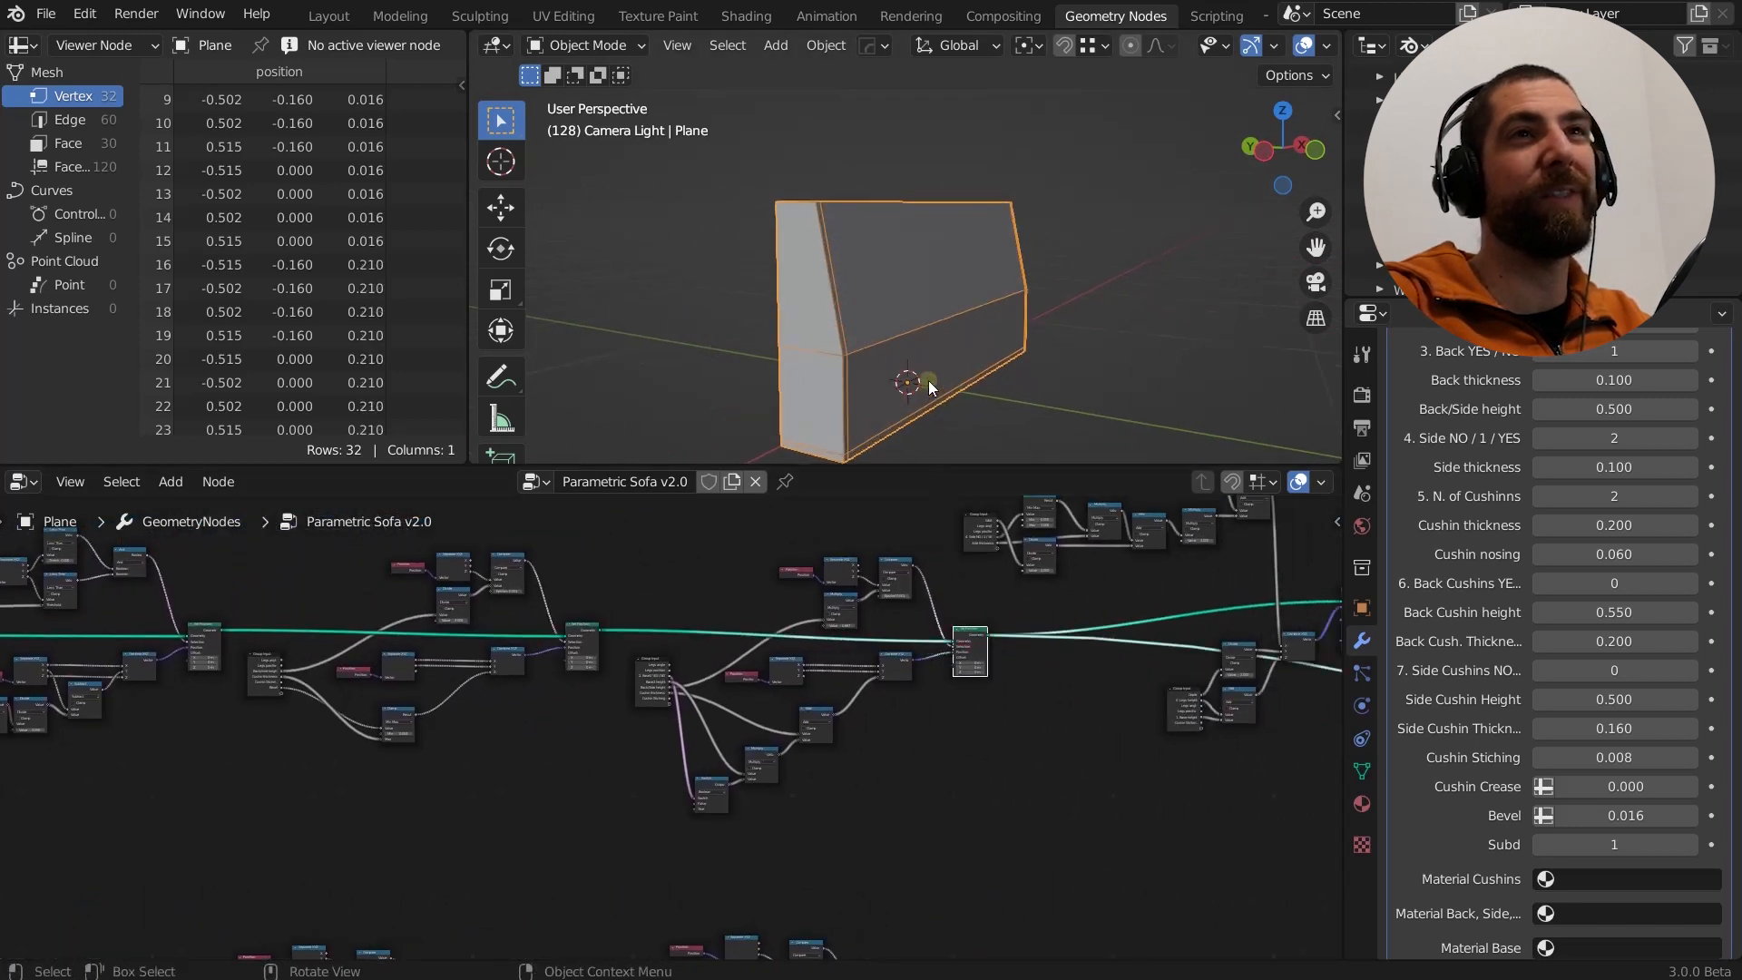
pyautogui.moveTo(931, 378); pyautogui.dragTo(913, 357, button='middle')
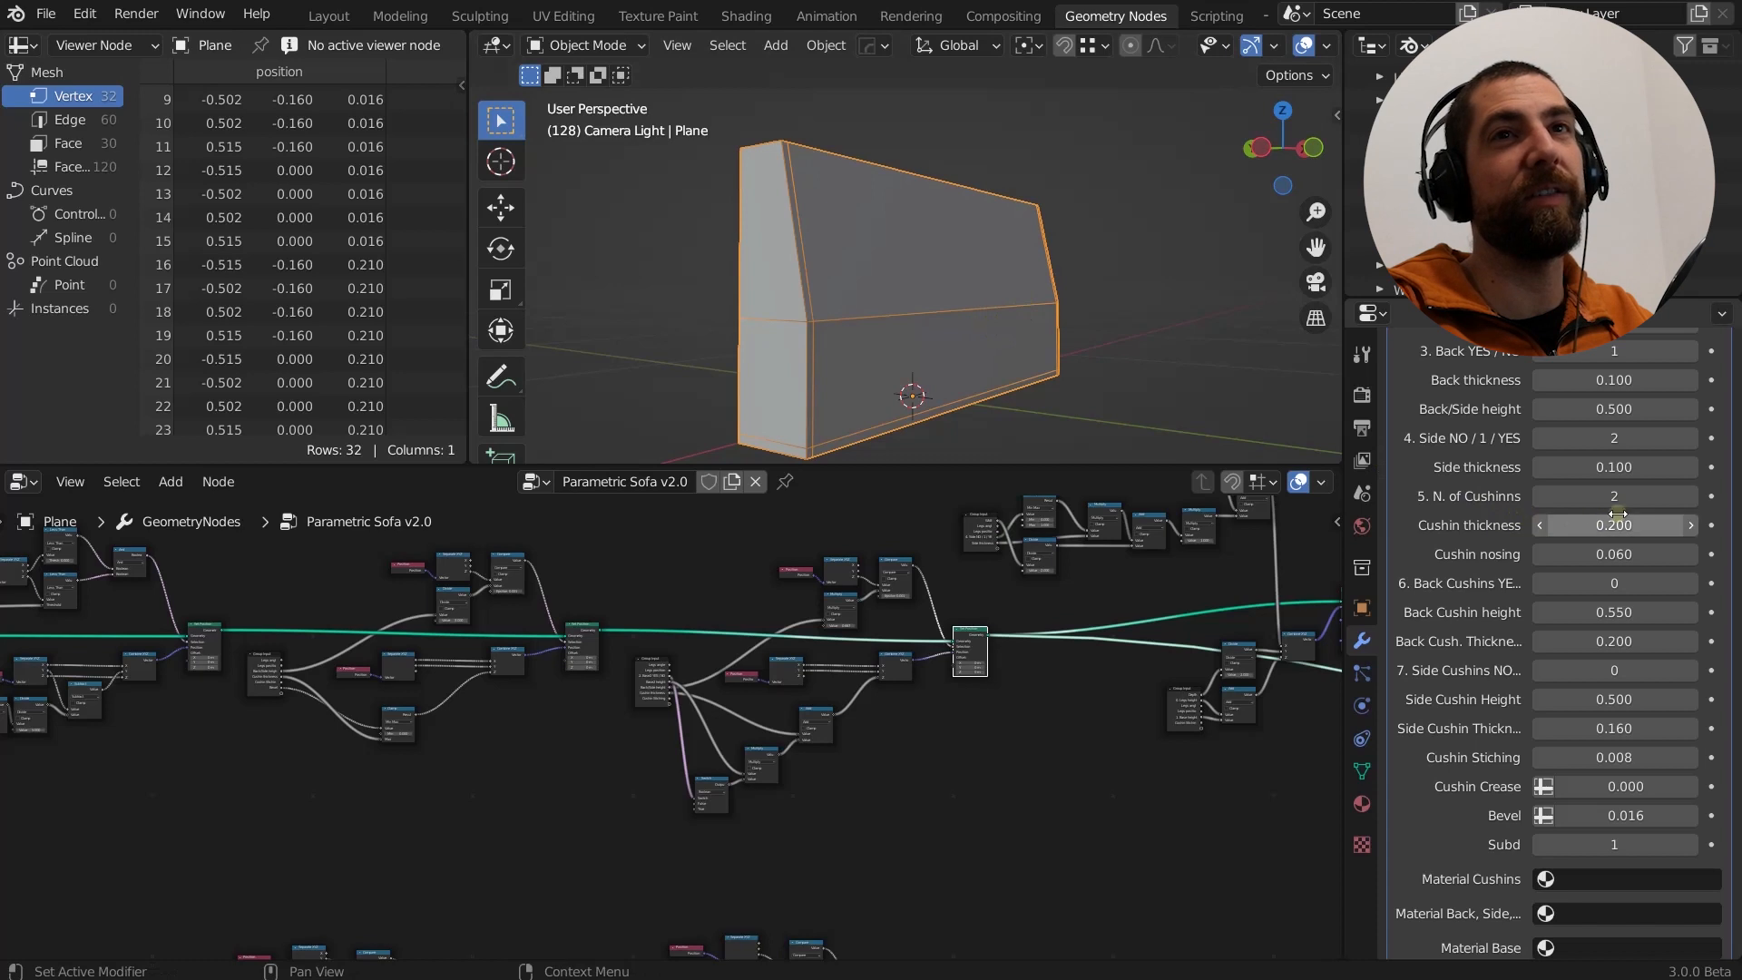
pyautogui.moveTo(1622, 525); pyautogui.dragTo(1629, 525)
pyautogui.moveTo(1162, 426); pyautogui.dragTo(1029, 377, button='middle')
pyautogui.scroll(-3, 885, 279)
pyautogui.moveTo(885, 279); pyautogui.dragTo(809, 216, button='middle')
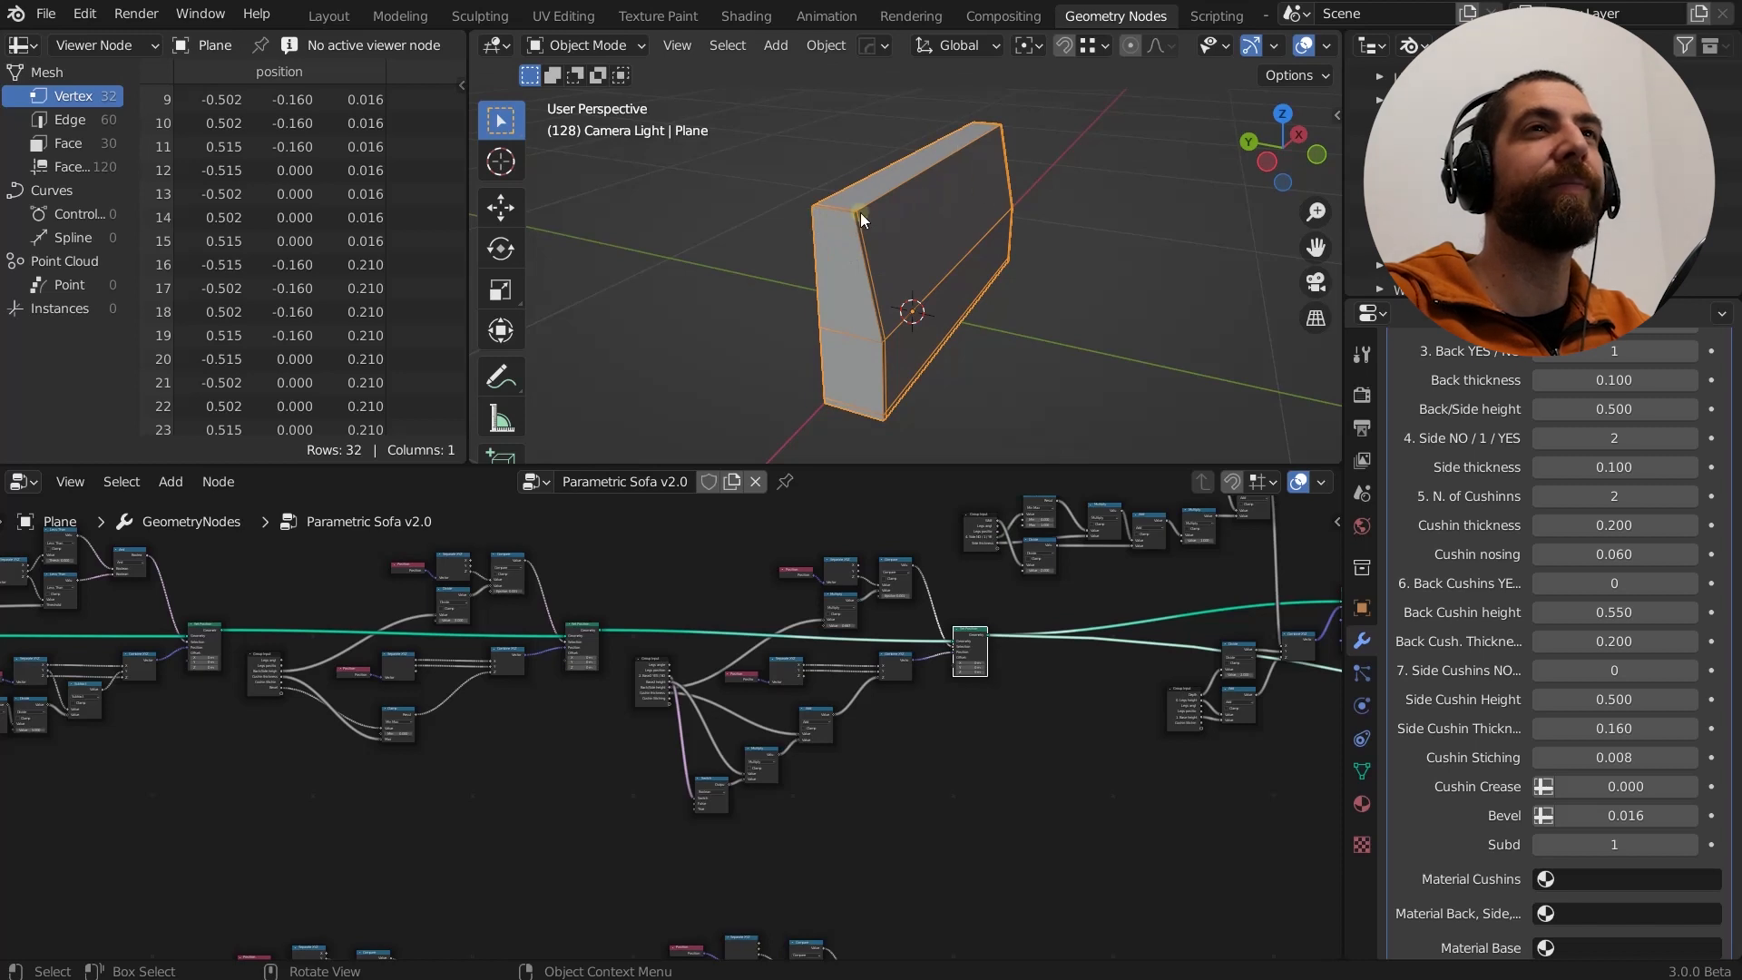
# Inspect the back's profile and sloped front face in the 3D view from several angles and distances.
pyautogui.moveTo(890, 323); pyautogui.dragTo(864, 283, button='middle')
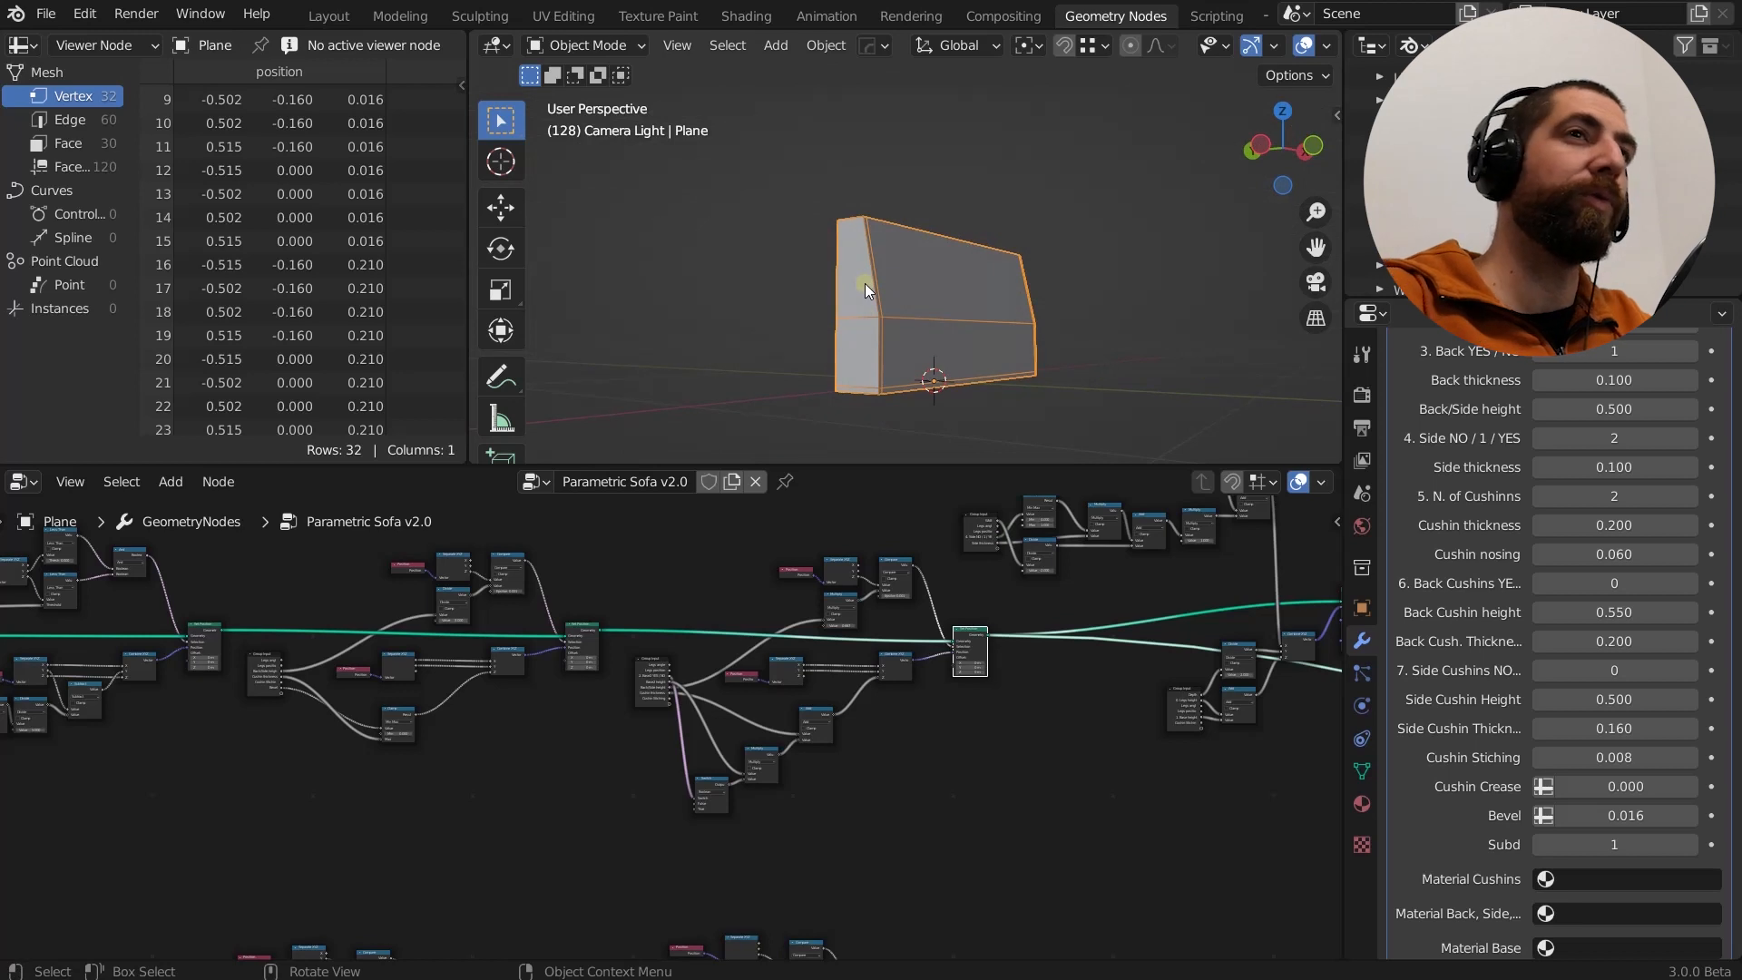
pyautogui.moveTo(946, 323)
pyautogui.mouseDown(button='middle')
pyautogui.moveTo(1015, 330)
pyautogui.moveTo(911, 321)
pyautogui.moveTo(1004, 338)
pyautogui.moveTo(960, 328)
pyautogui.moveTo(927, 294)
pyautogui.mouseUp(button='middle')
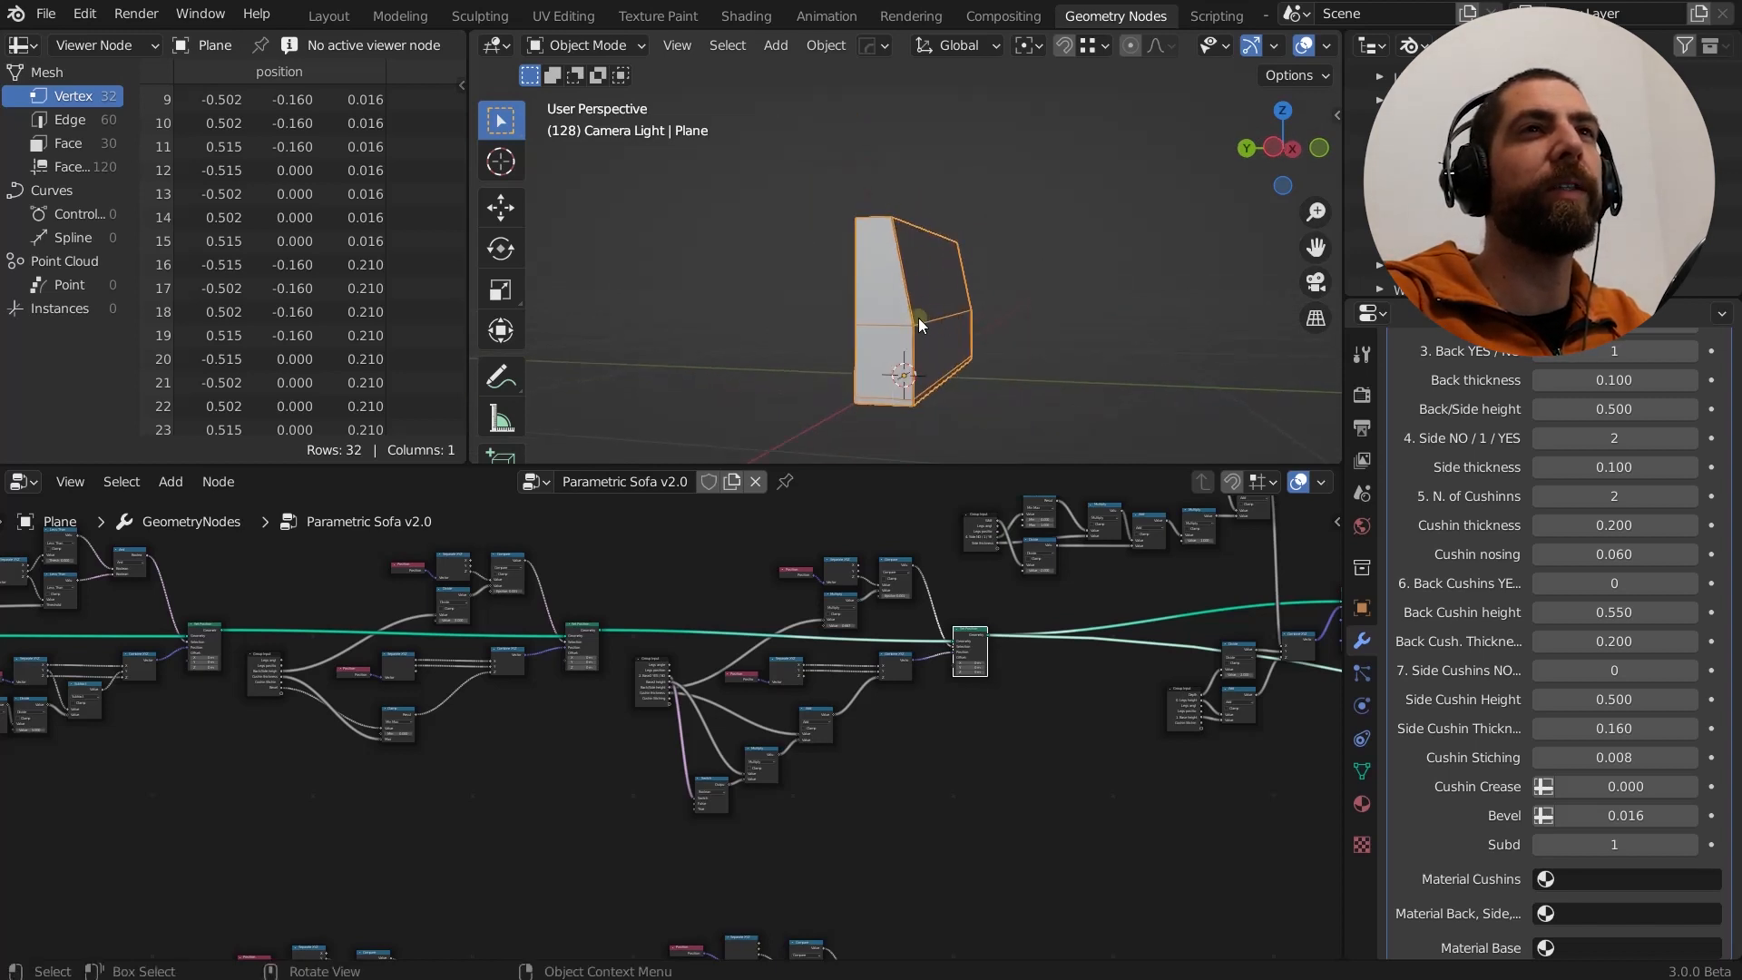
pyautogui.scroll(-3, 918, 318)
pyautogui.scroll(1, 919, 319)
pyautogui.scroll(5, 918, 319)
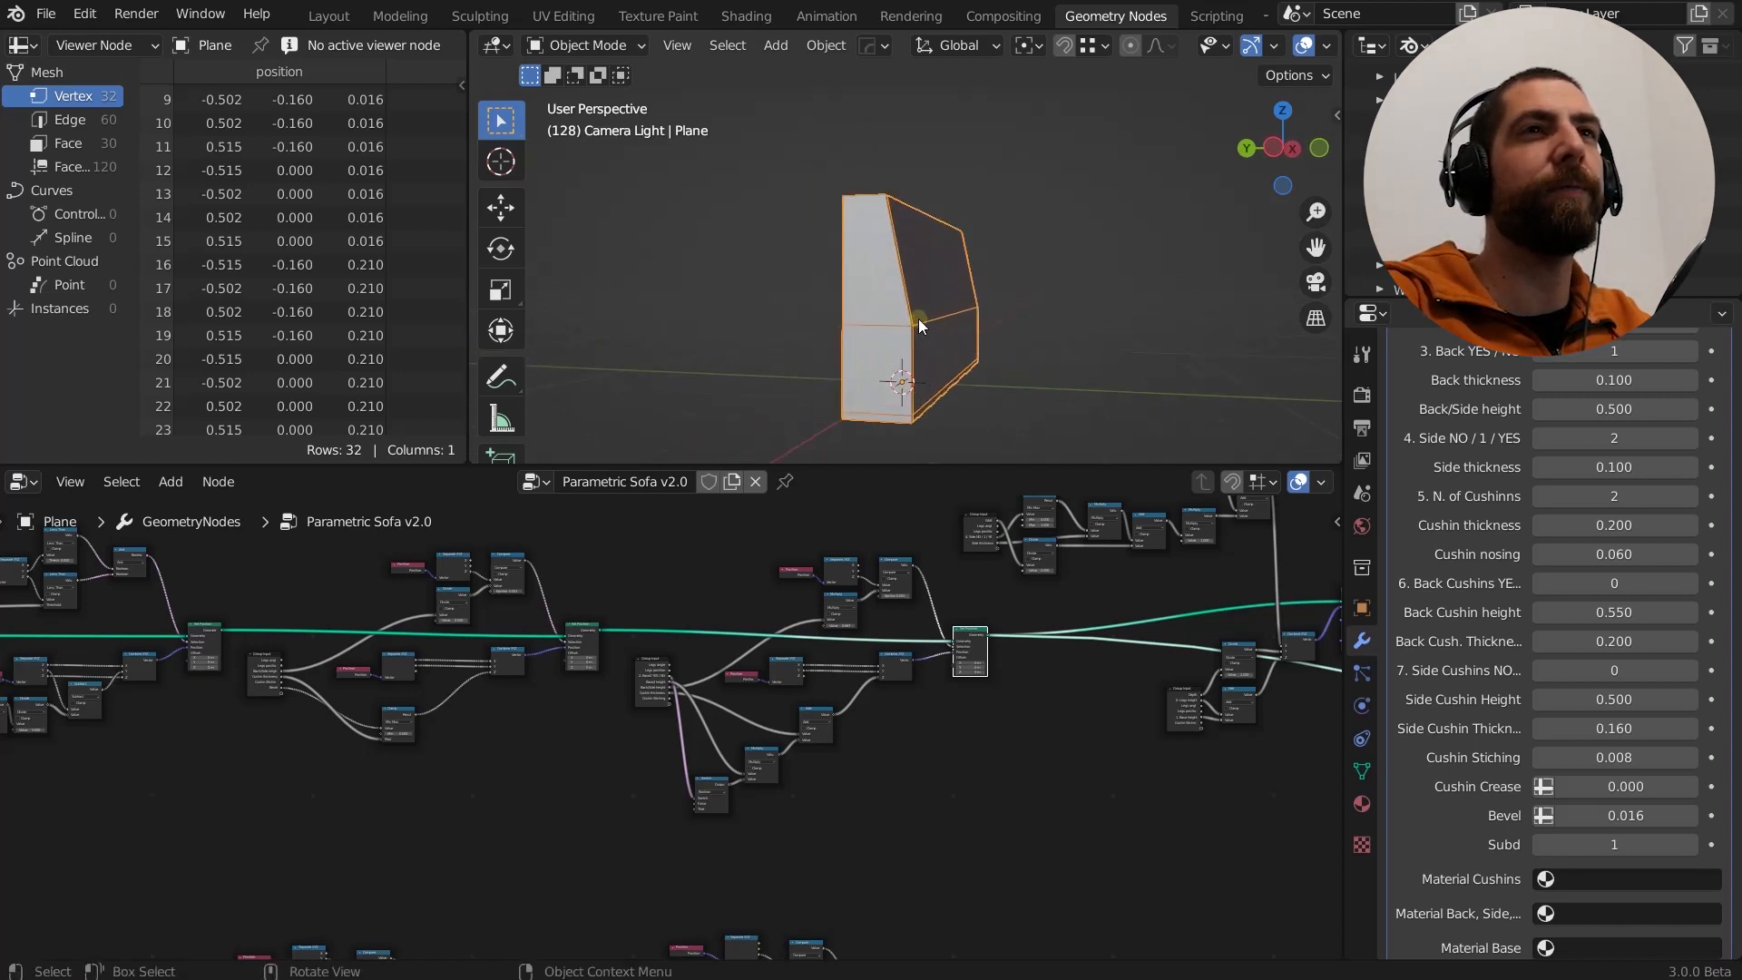
pyautogui.scroll(-3, 902, 292)
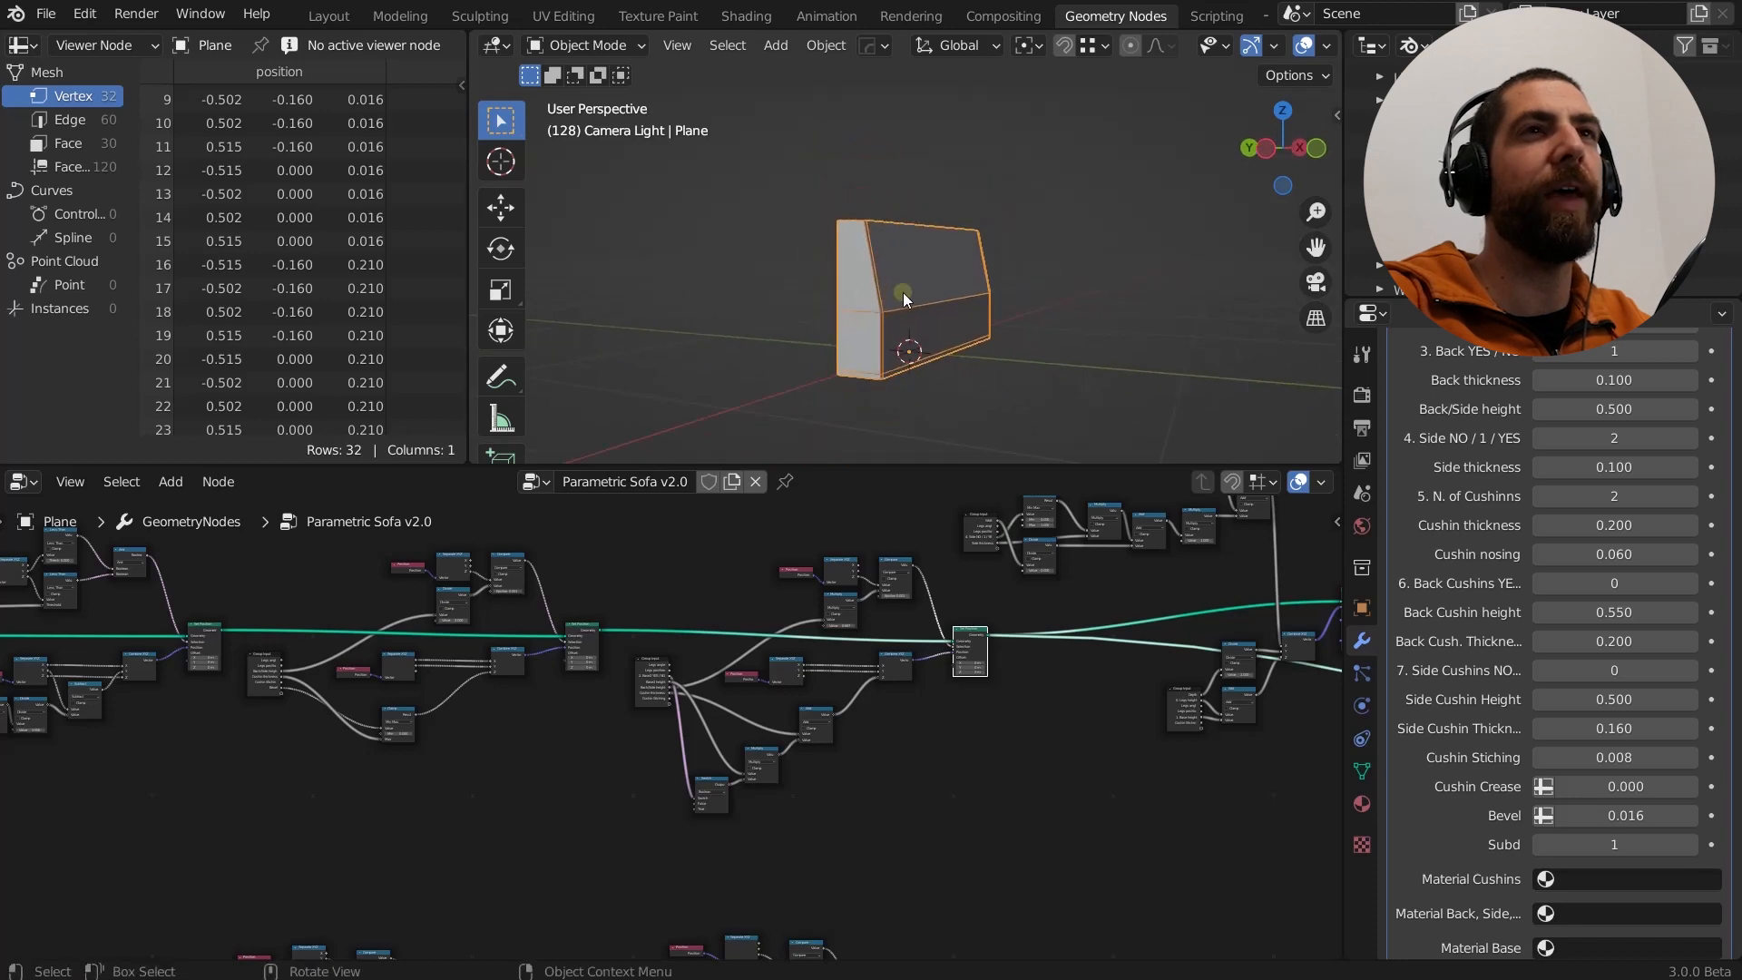
pyautogui.scroll(3, 946, 673)
# Examine the Less Than and And nodes that feed the selection of the second Set Position node in the BACK 2 branch.
pyautogui.scroll(-5, 946, 672)
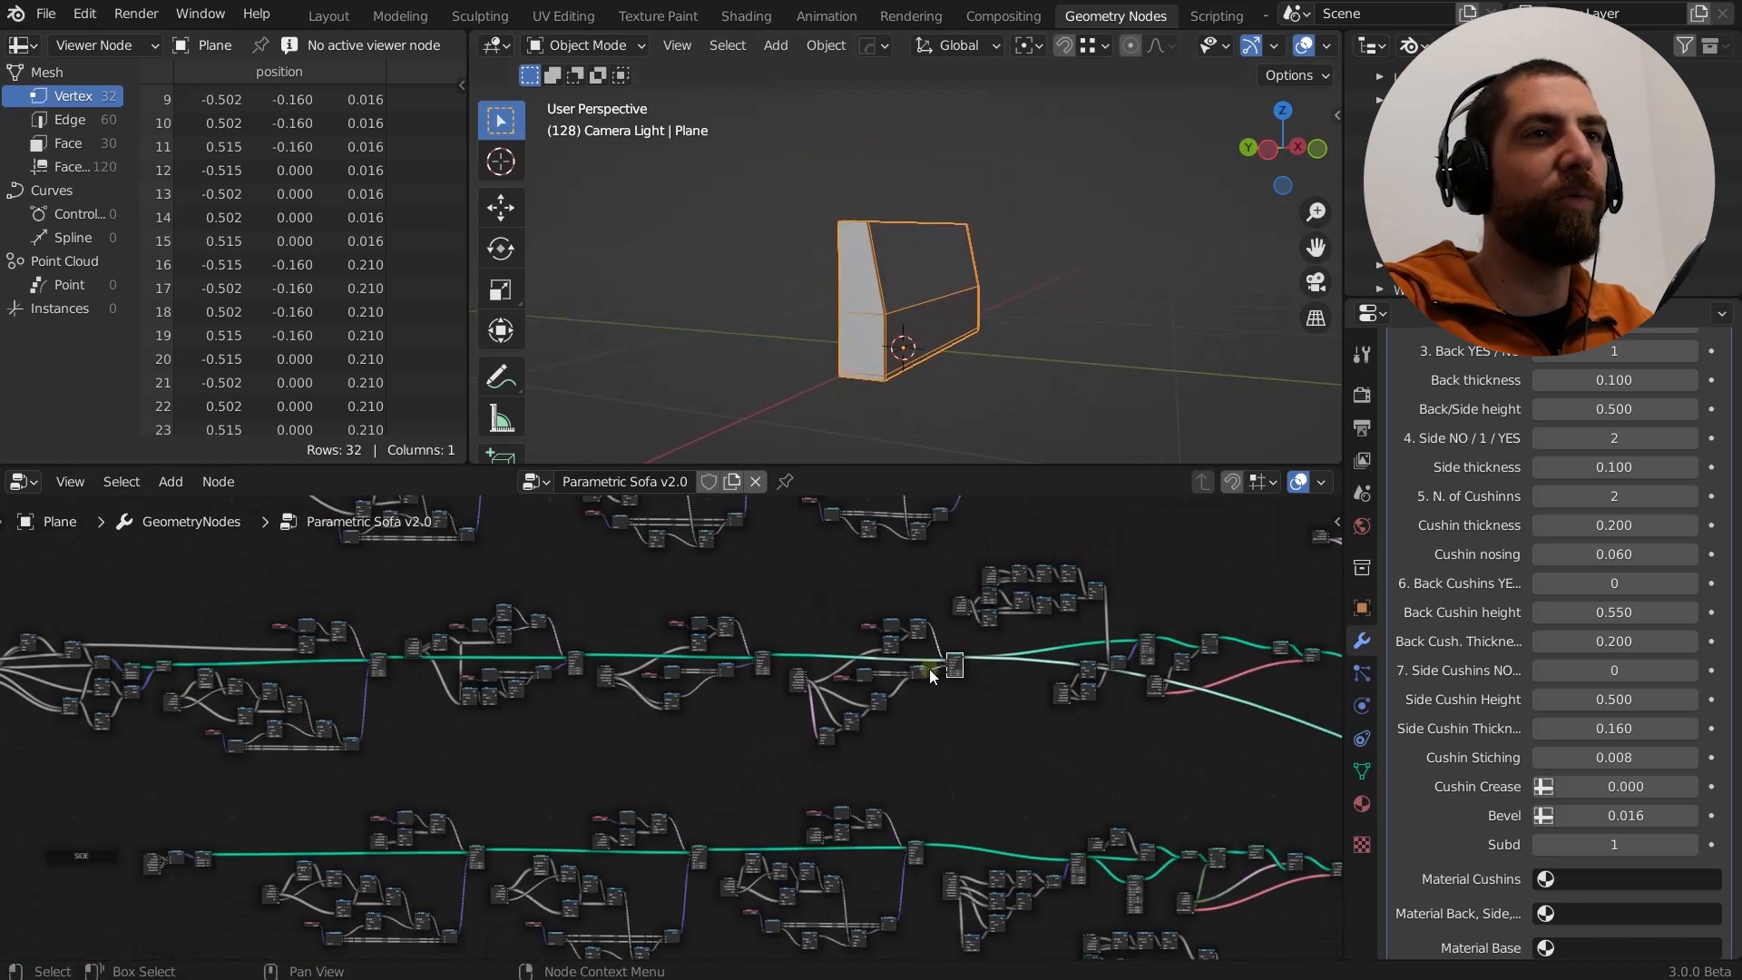
pyautogui.moveTo(555, 691); pyautogui.dragTo(637, 699, button='middle')
pyautogui.scroll(1, 637, 700)
pyautogui.scroll(8, 632, 647)
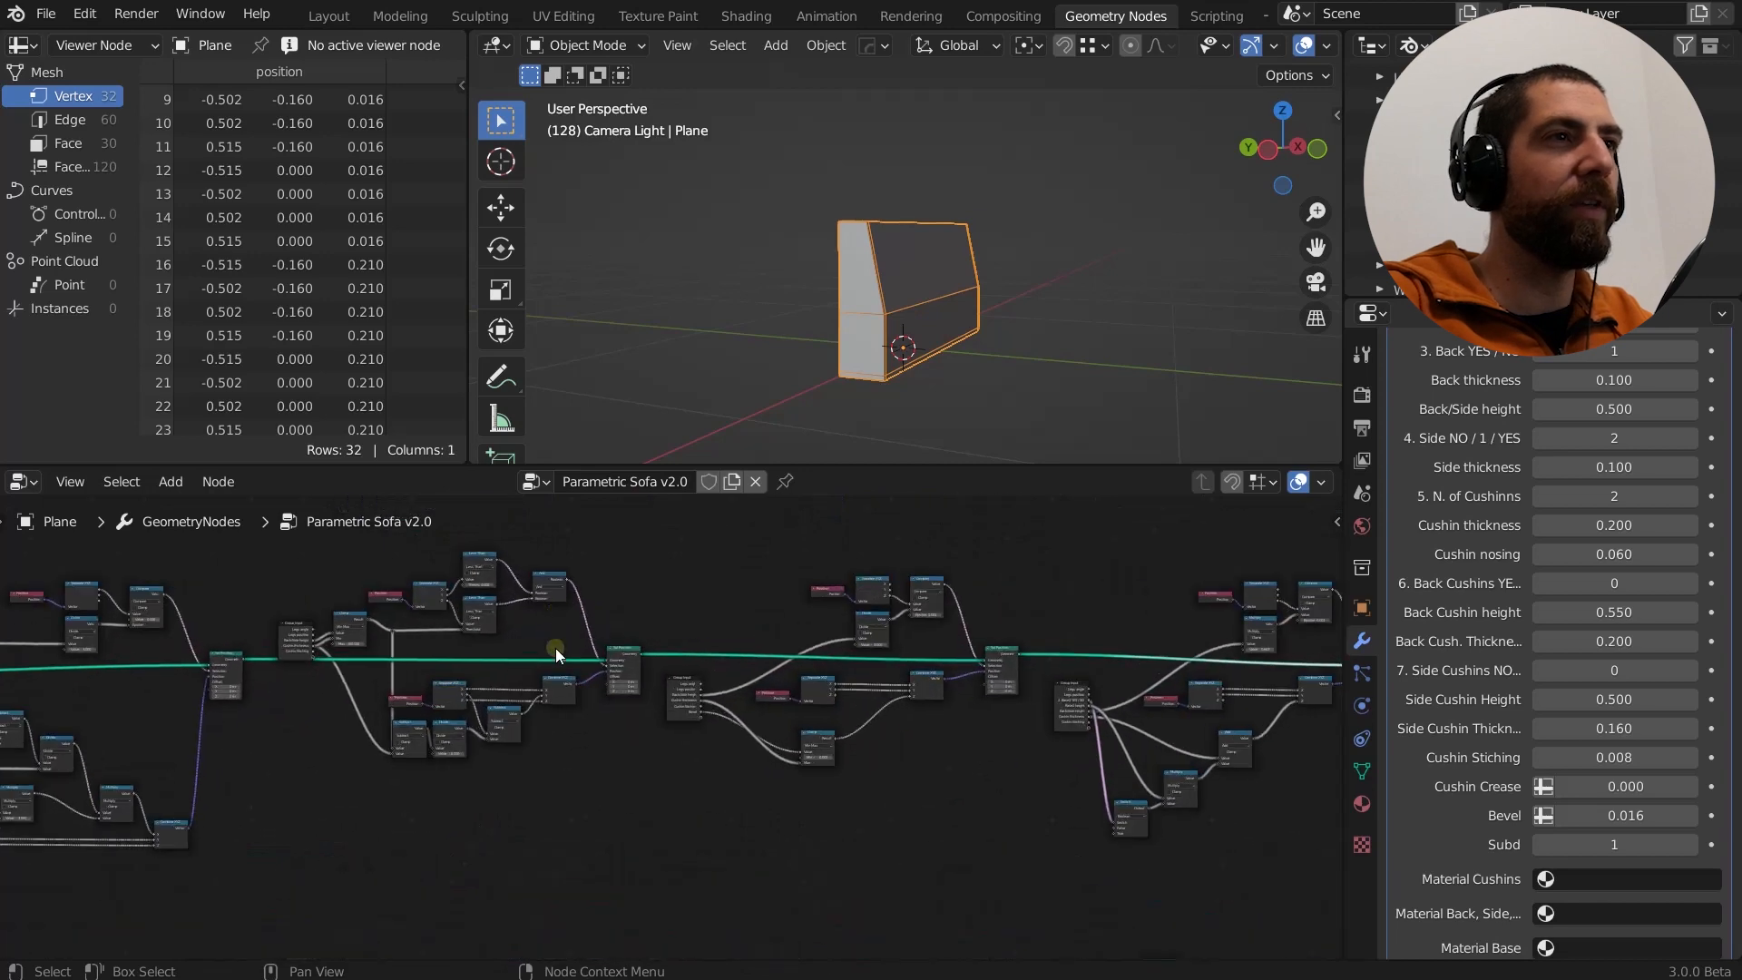
pyautogui.scroll(-4, 696, 646)
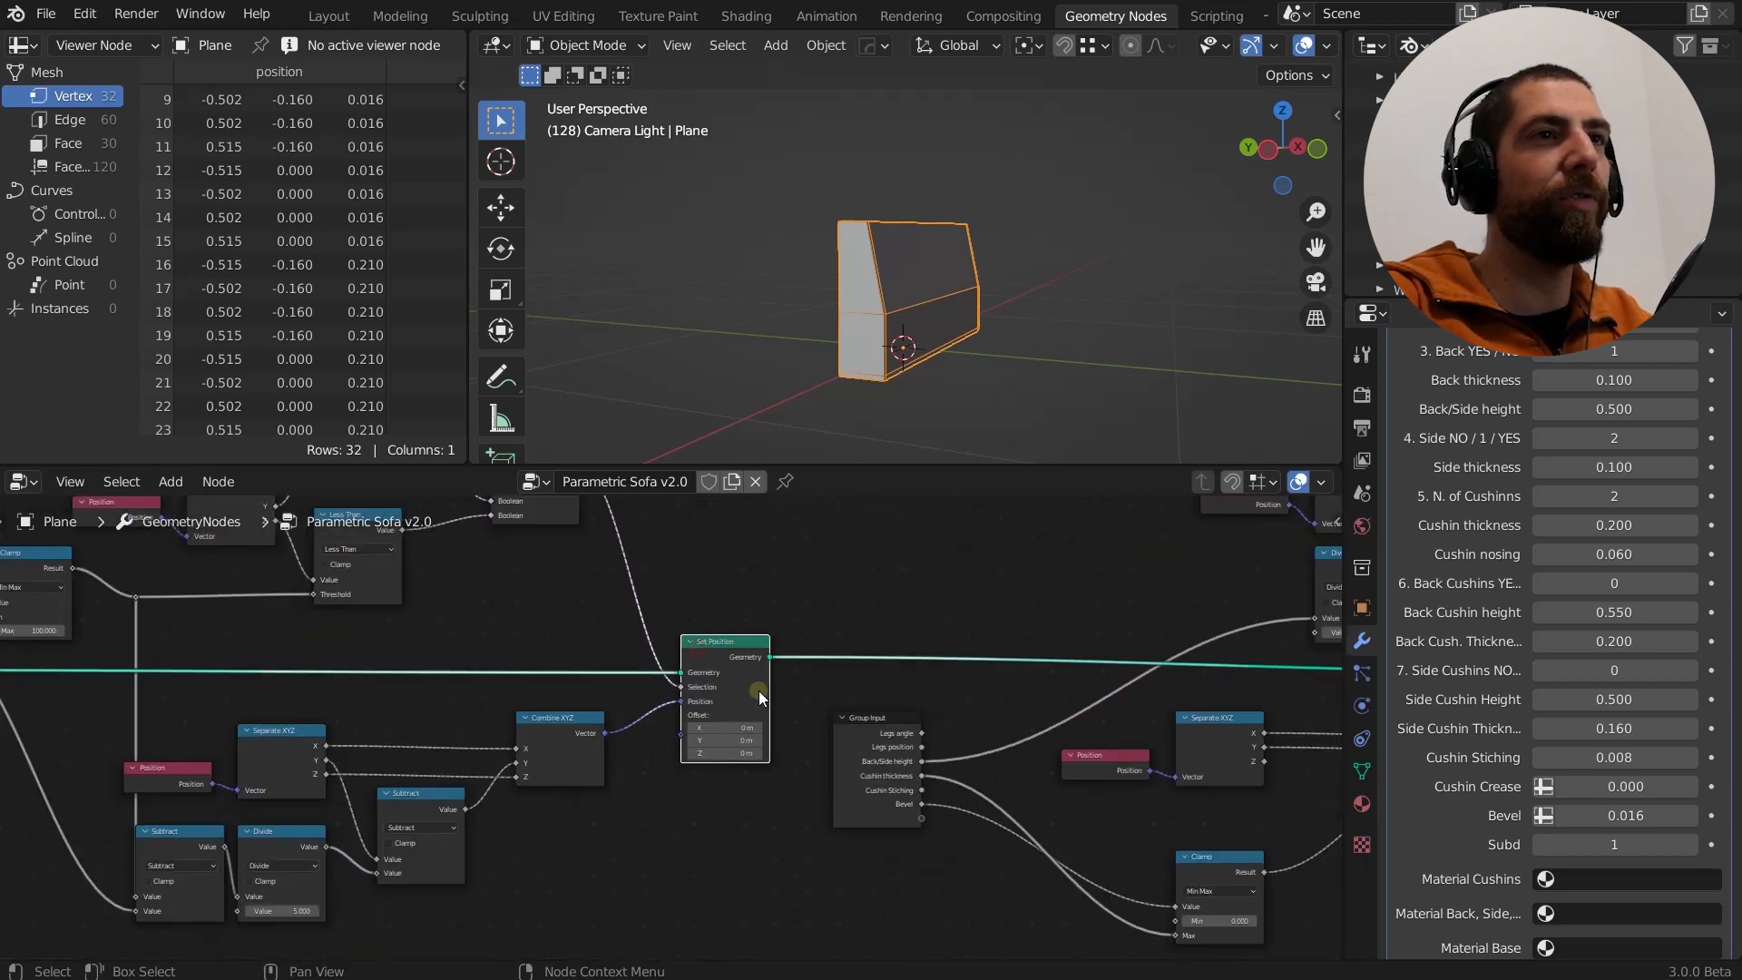
pyautogui.scroll(2, 699, 688)
pyautogui.moveTo(693, 615); pyautogui.dragTo(849, 725, button='middle')
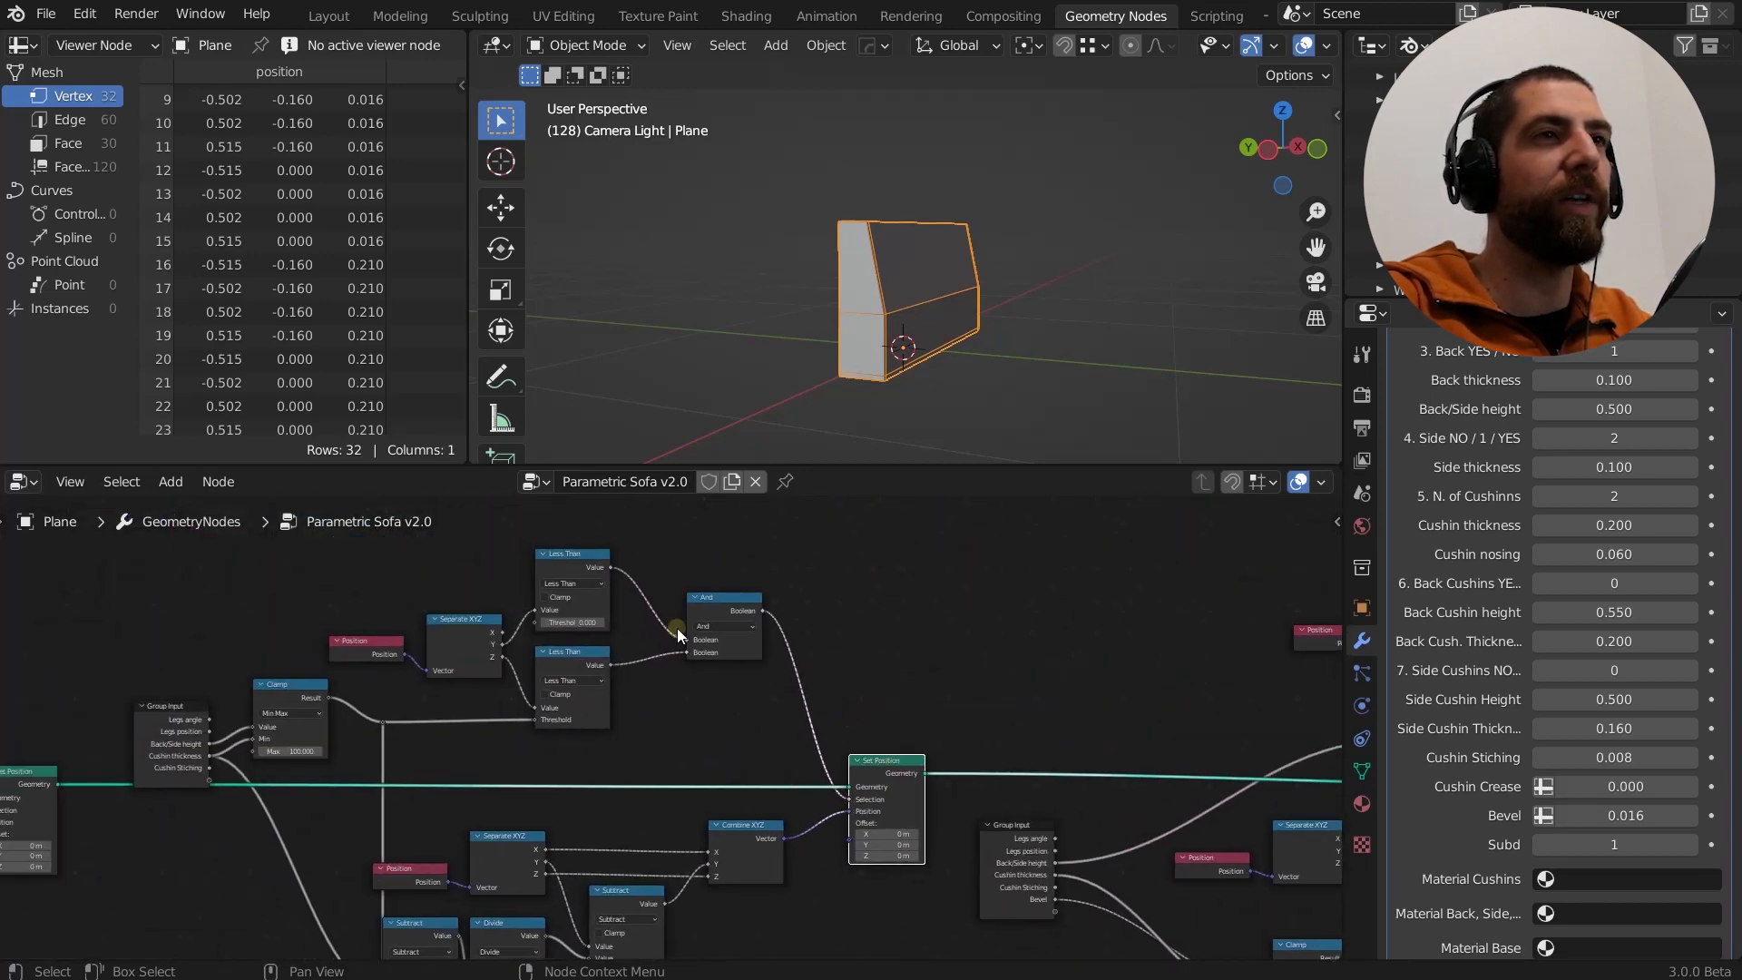
# Preview the first Set Position node of the BACK 2 branch and examine the Divide and Compare nodes driving its selection.
pyautogui.scroll(-8, 888, 638)
pyautogui.scroll(3, 436, 712)
pyautogui.keyDown('ctrl'); pyautogui.keyDown('shift'); pyautogui.click(424, 714); pyautogui.keyUp('shift'); pyautogui.keyUp('ctrl')
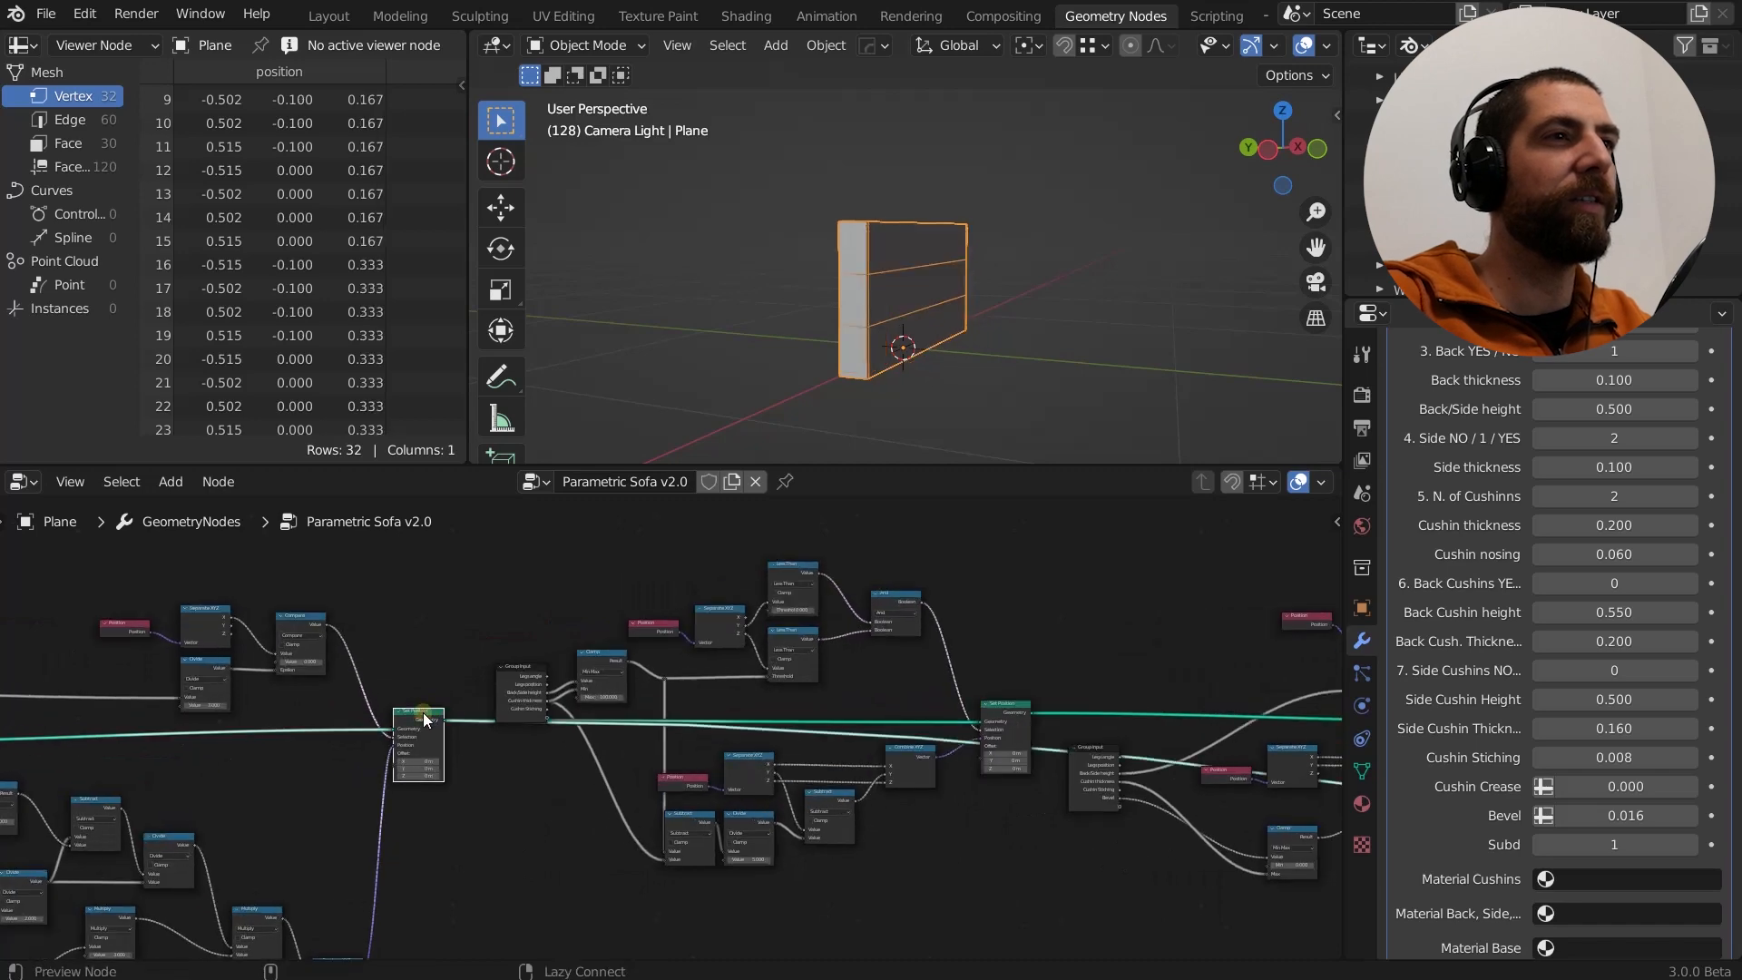
pyautogui.scroll(7, 274, 717)
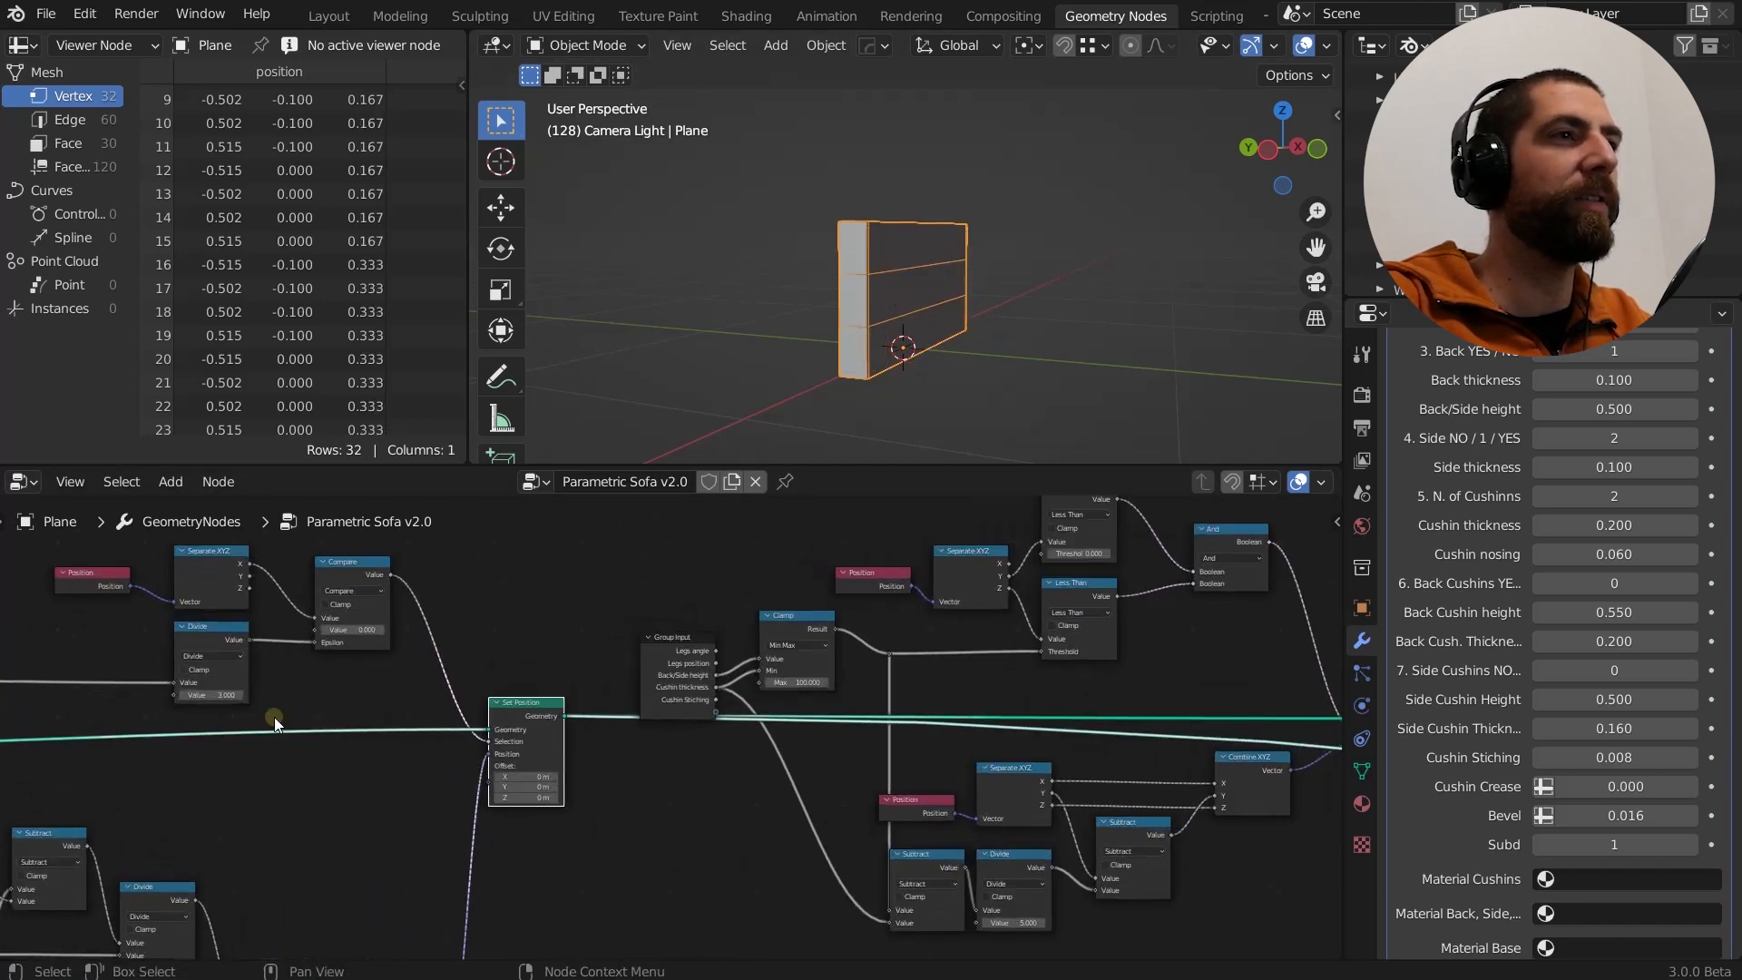
pyautogui.moveTo(313, 709); pyautogui.dragTo(373, 716, button='middle')
pyautogui.scroll(-3, 424, 704)
pyautogui.scroll(-1, 424, 705)
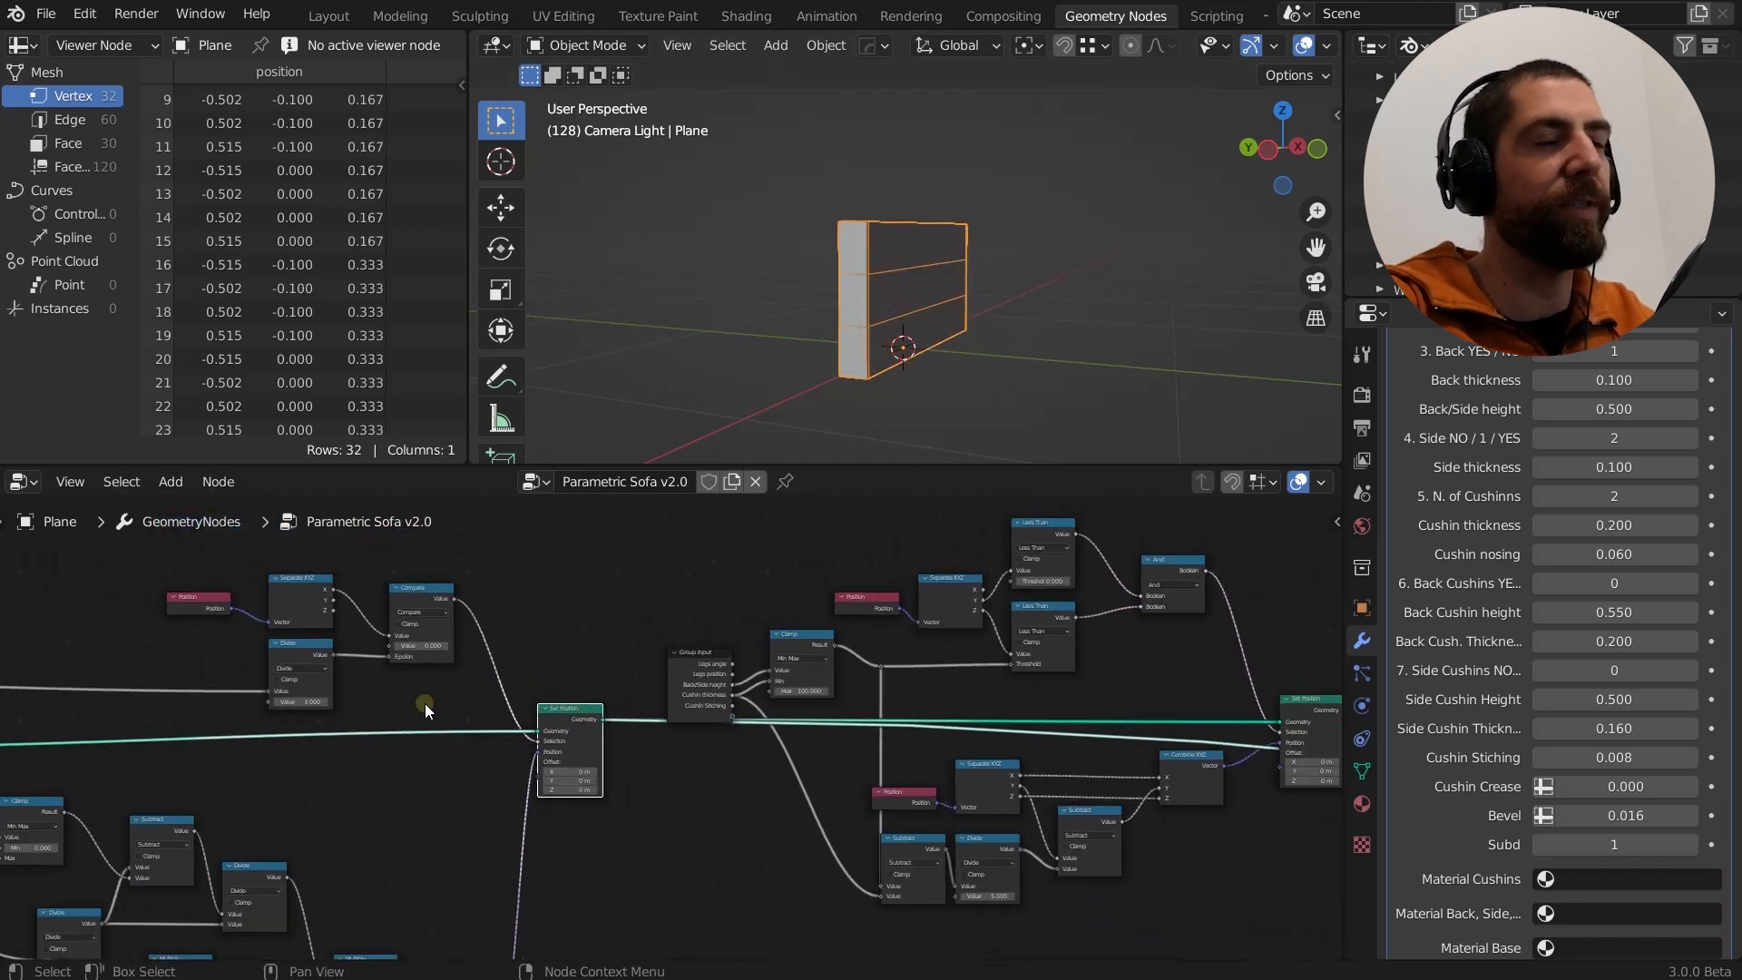
pyautogui.scroll(2, 424, 704)
pyautogui.scroll(1, 414, 663)
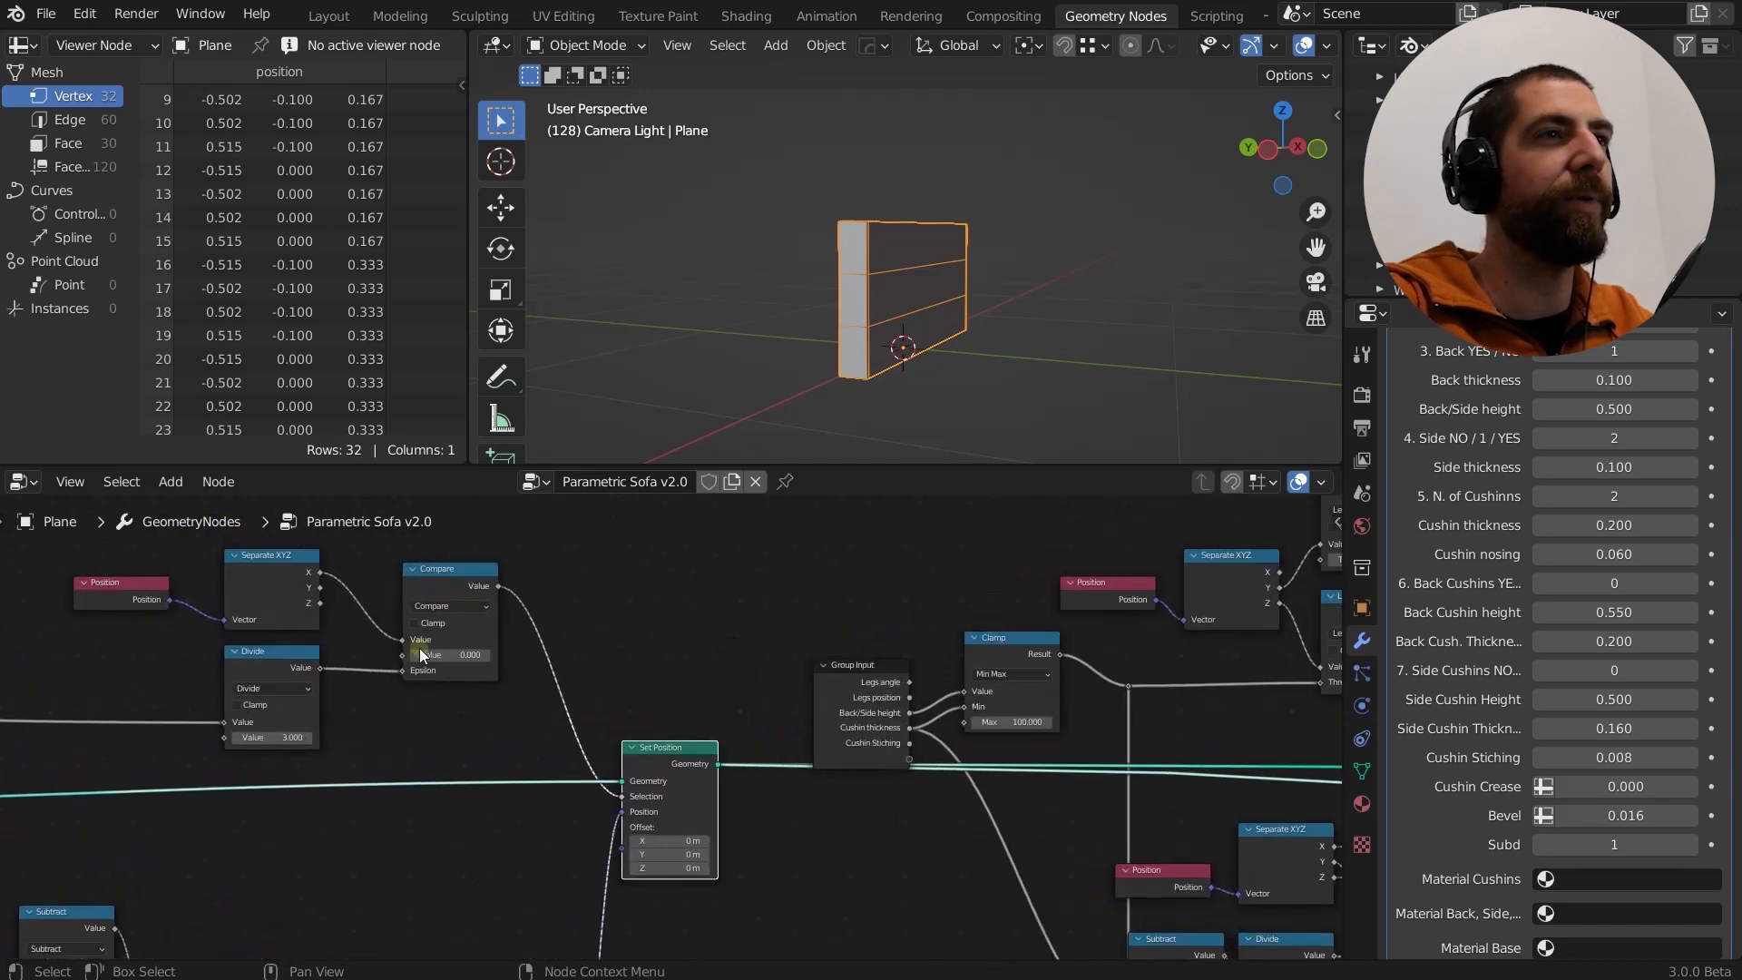
pyautogui.scroll(2, 376, 672)
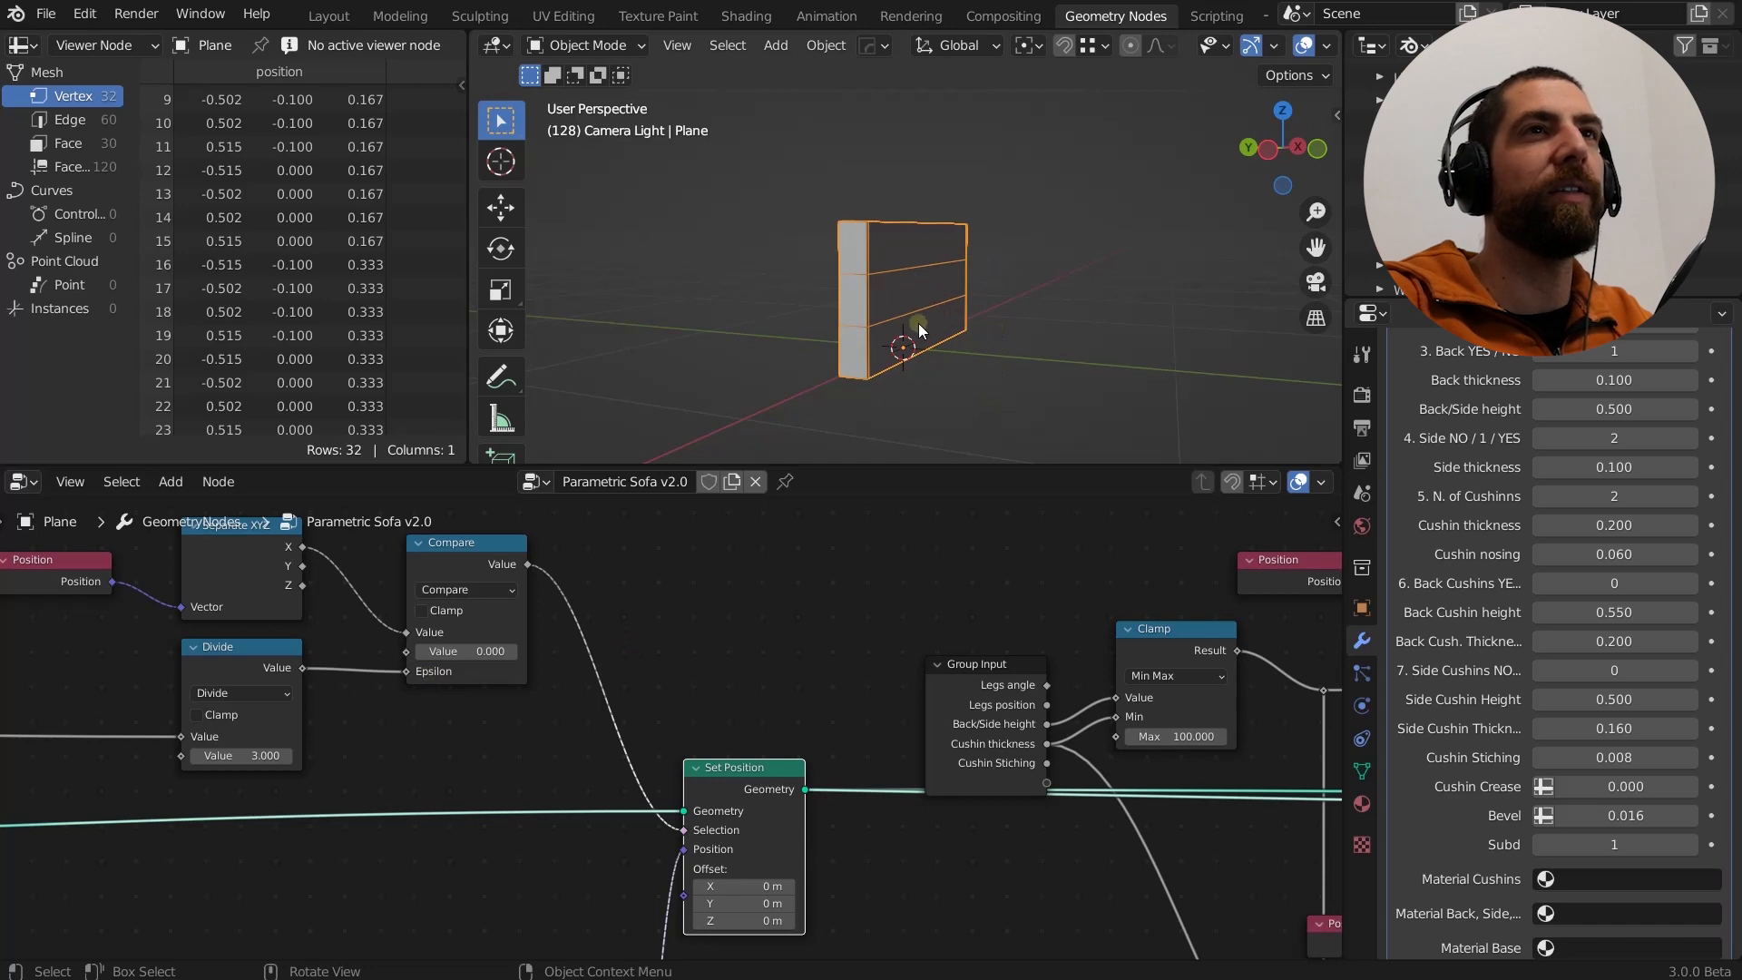
# Examine the Subtract, Divide and Multiply nodes feeding the X value of the first Set Position node, and compare them with the 3D back.
pyautogui.scroll(-4, 671, 570)
pyautogui.moveTo(718, 733); pyautogui.dragTo(668, 635, button='middle')
pyautogui.moveTo(572, 948); pyautogui.dragTo(808, 680, button='middle')
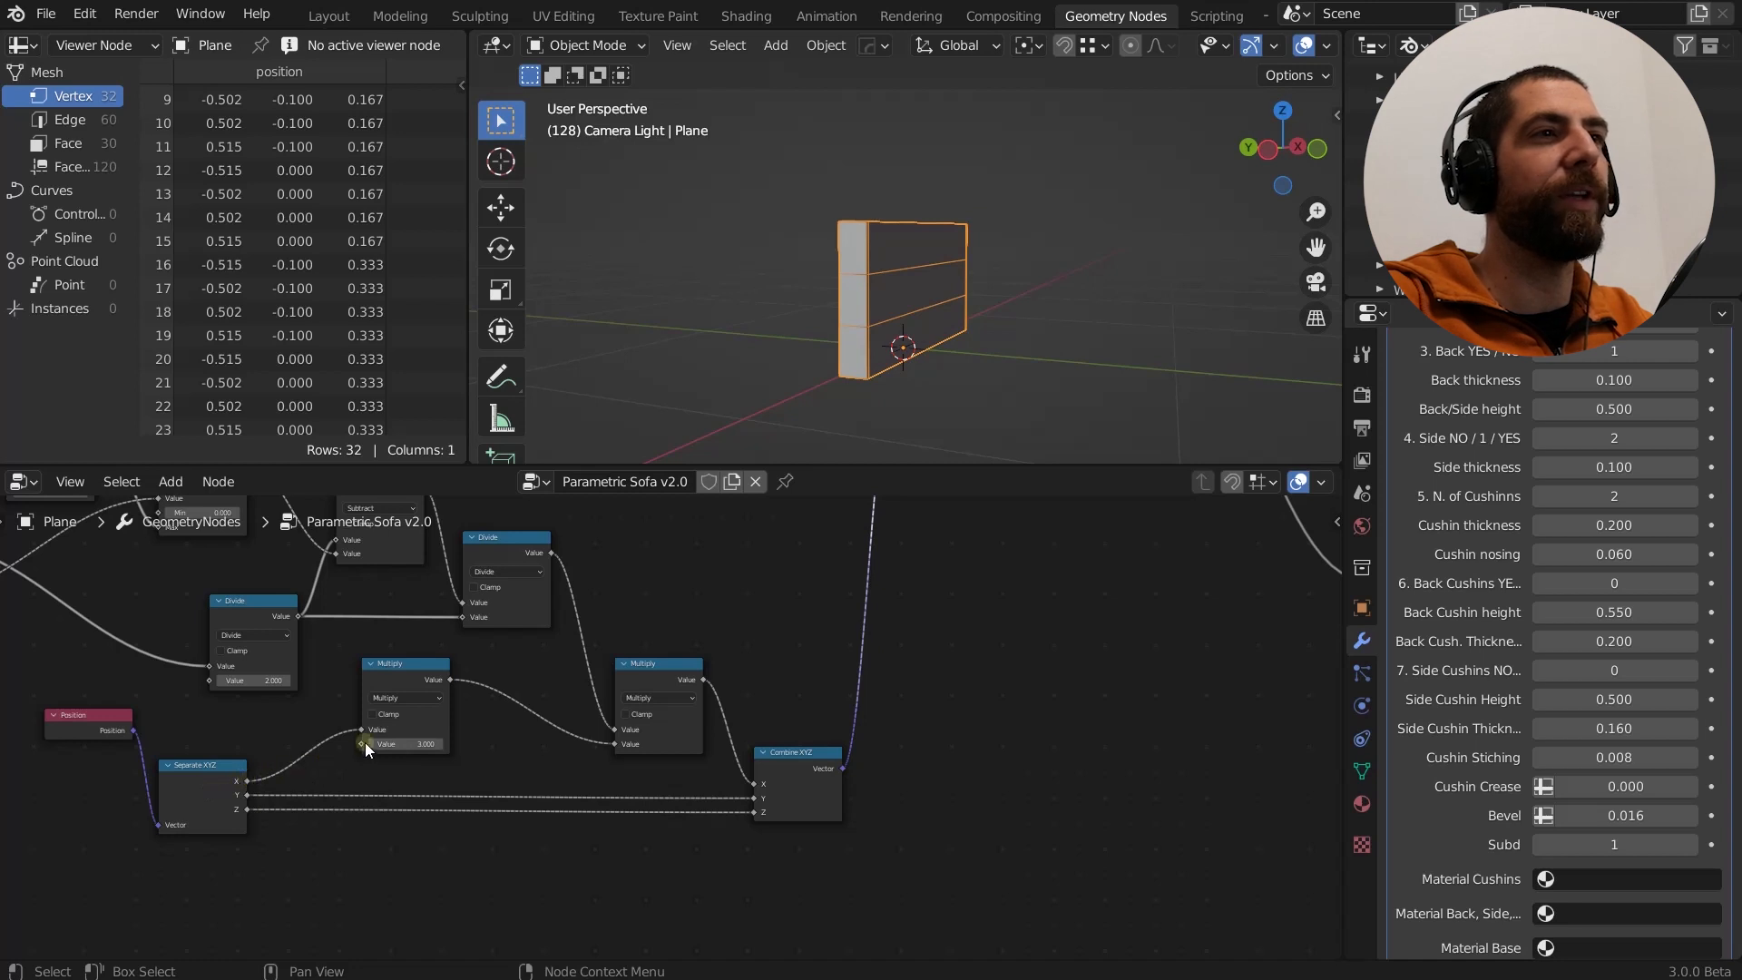
pyautogui.moveTo(649, 699); pyautogui.dragTo(729, 803, button='middle')
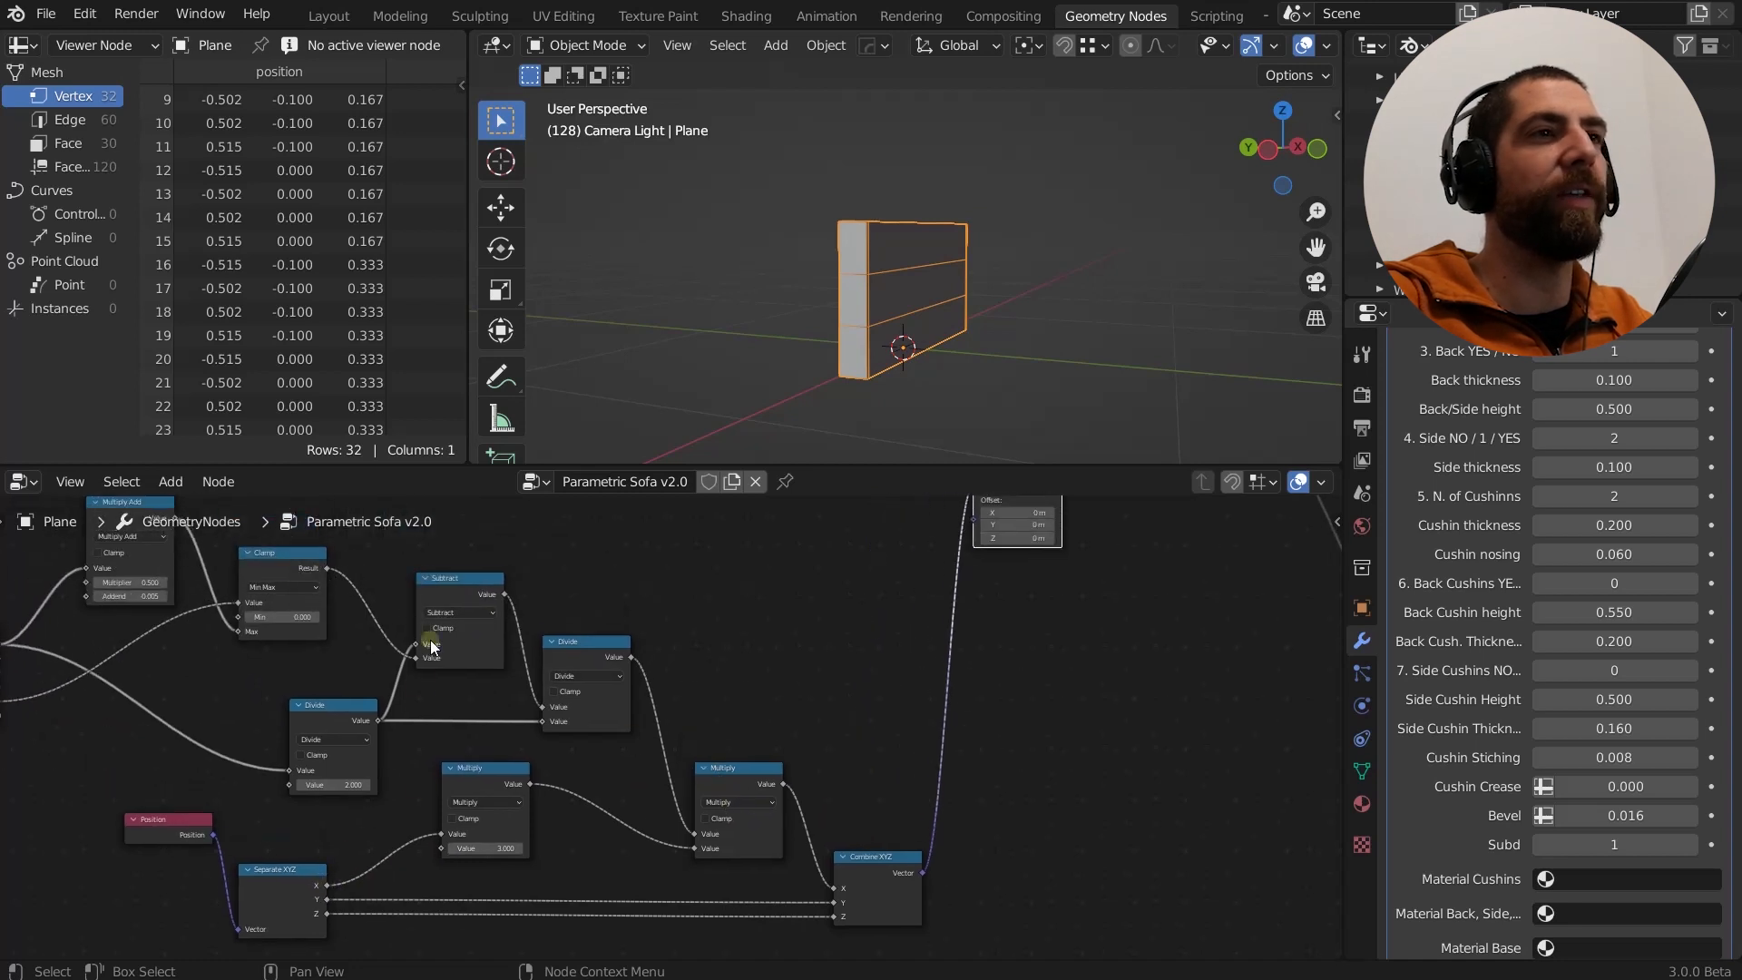
pyautogui.scroll(1, 496, 862)
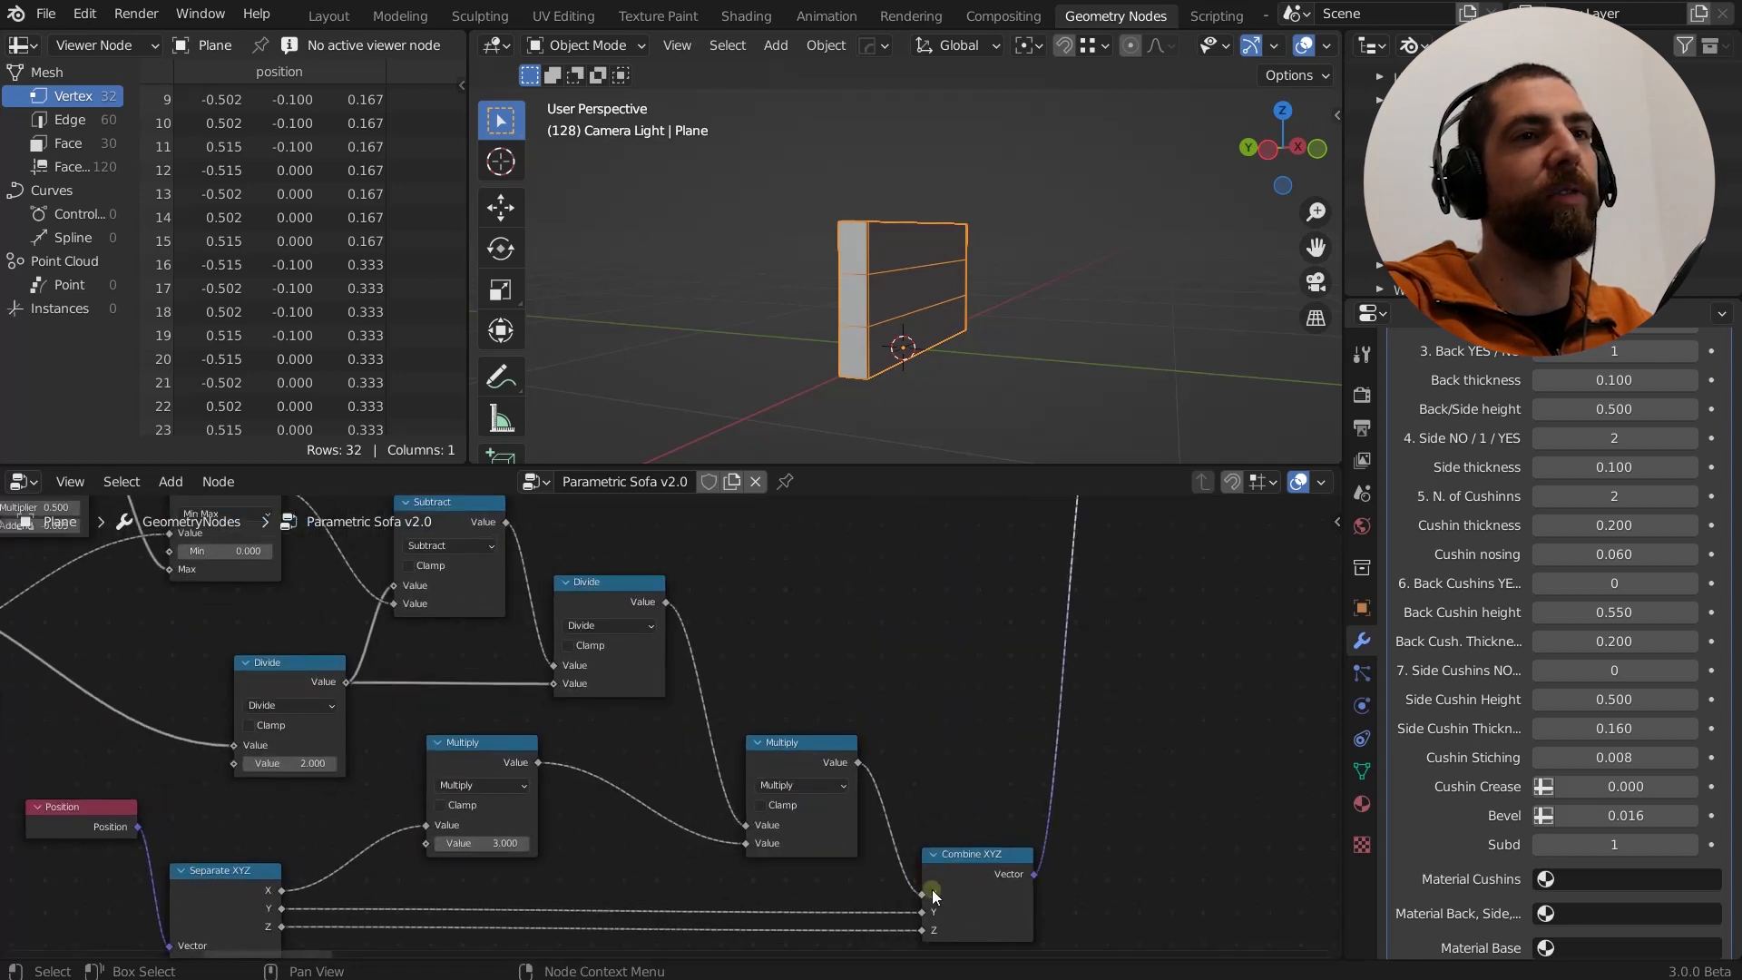
pyautogui.moveTo(789, 304); pyautogui.dragTo(728, 287, button='middle')
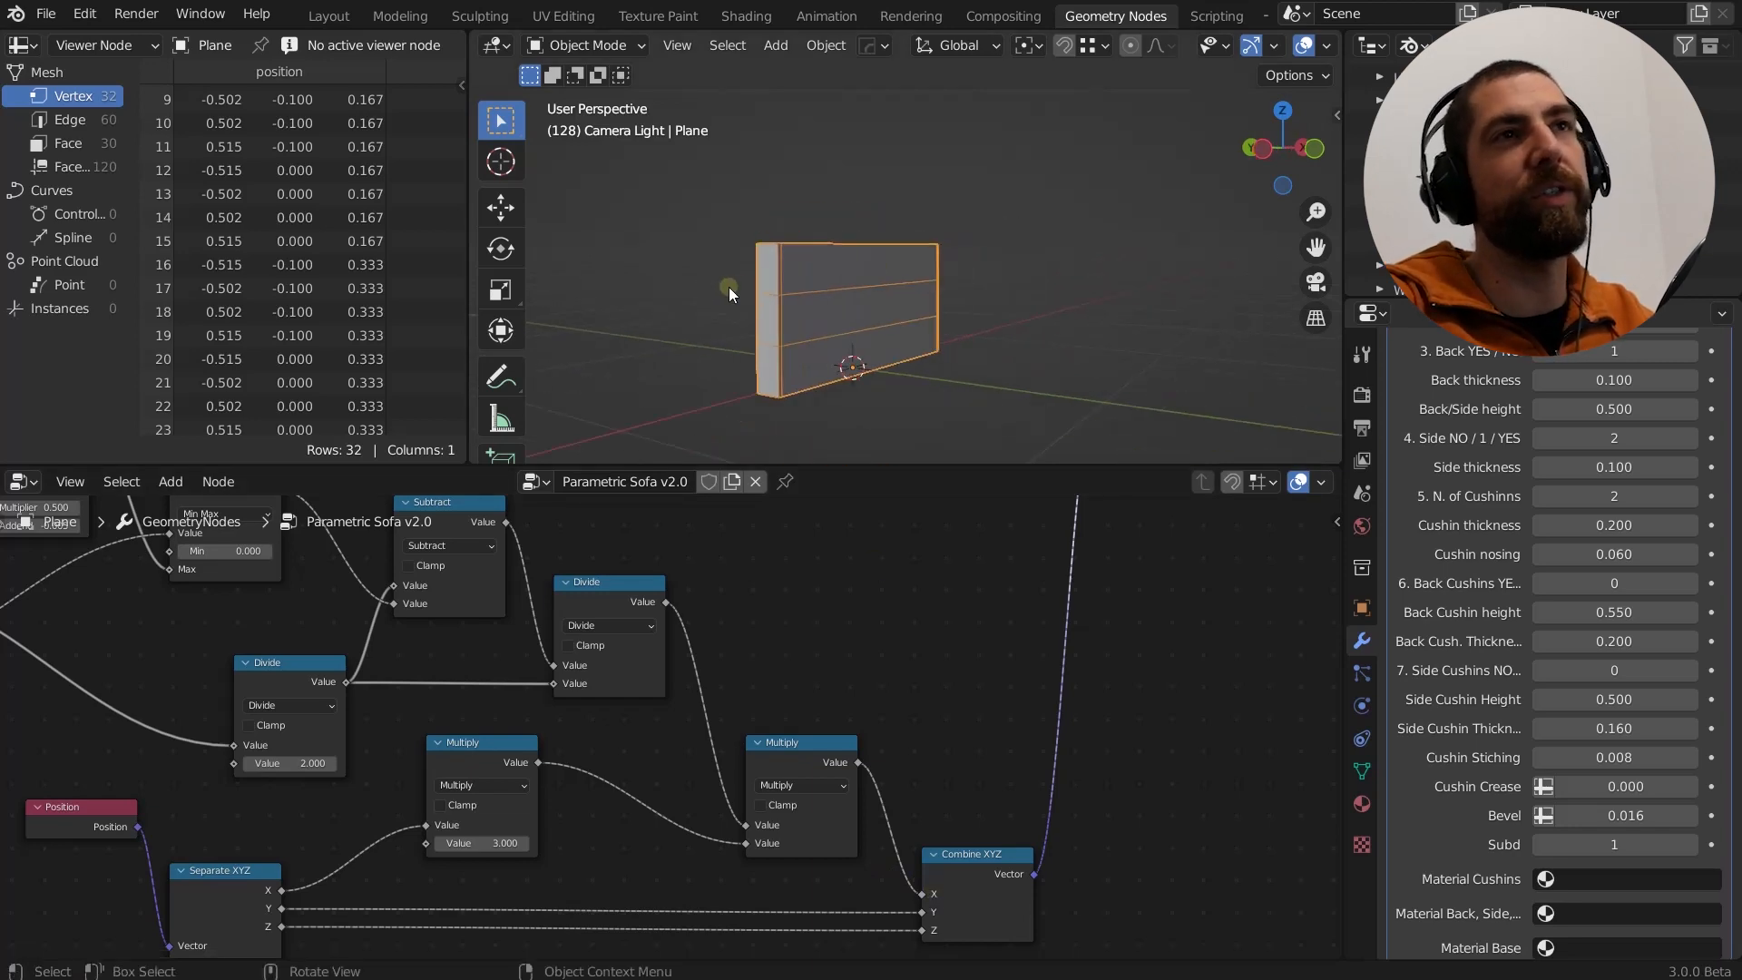
# Preview the Subdivision Surface node at the end of the BACK 2 branch and inspect the subdivided back in 3D.
pyautogui.scroll(-6, 728, 287)
pyautogui.scroll(-1, 764, 624)
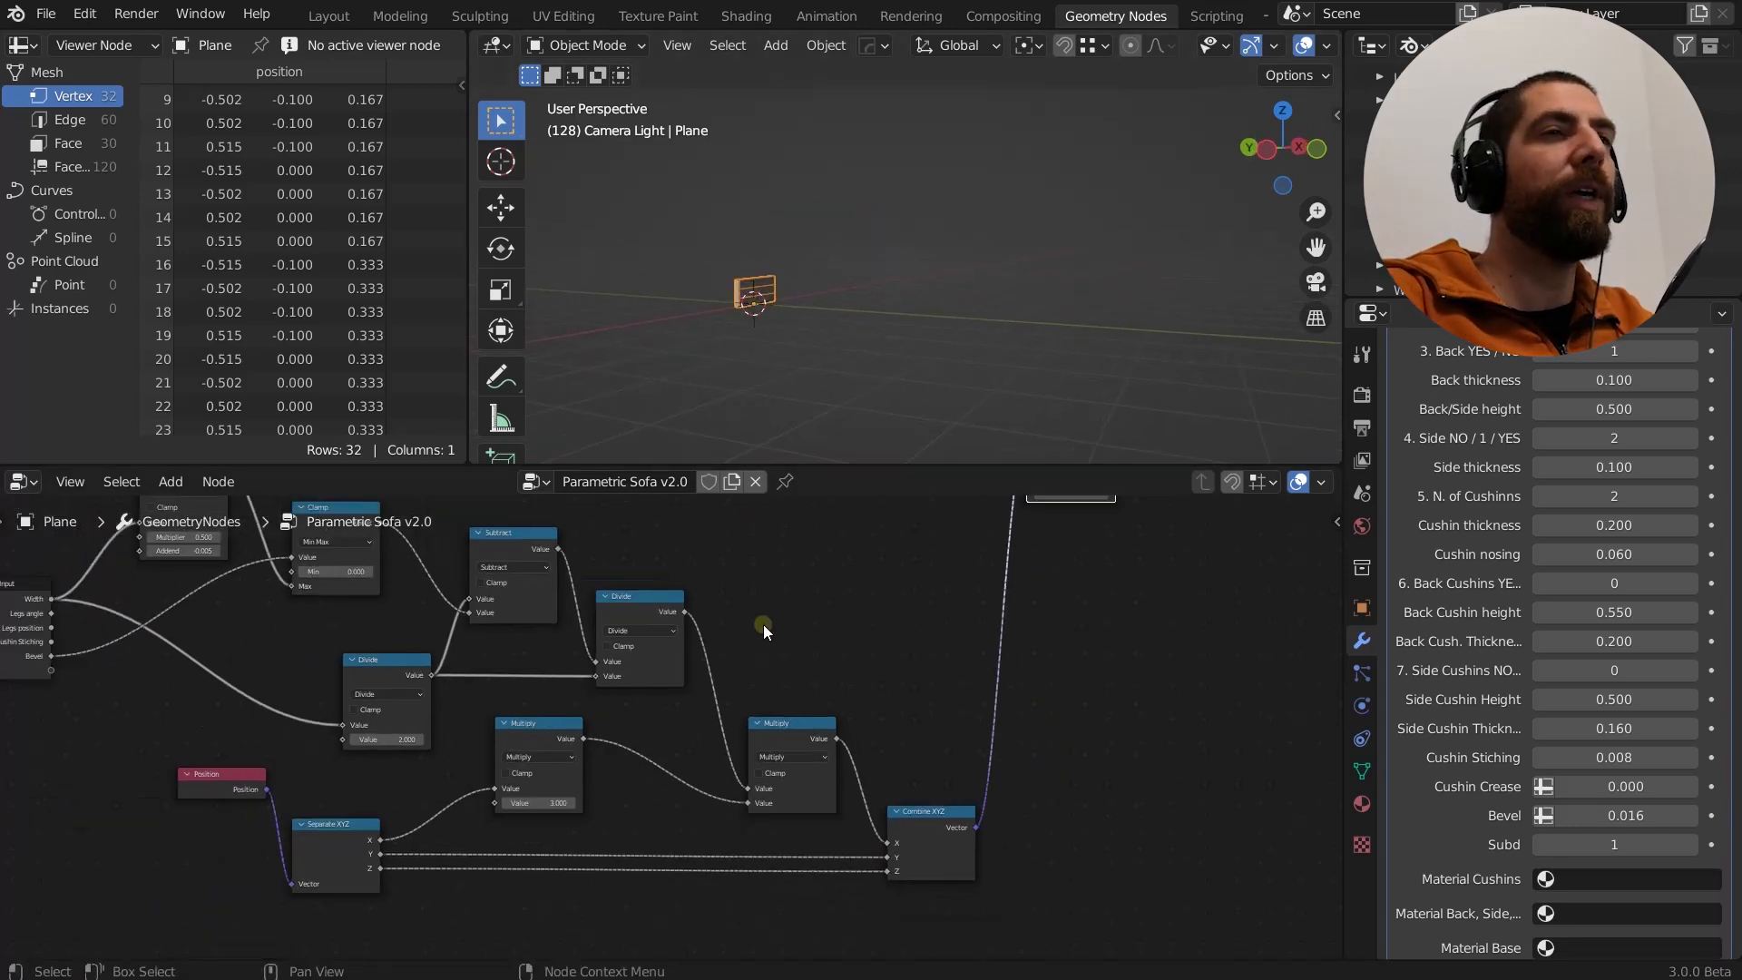
pyautogui.scroll(-7, 764, 624)
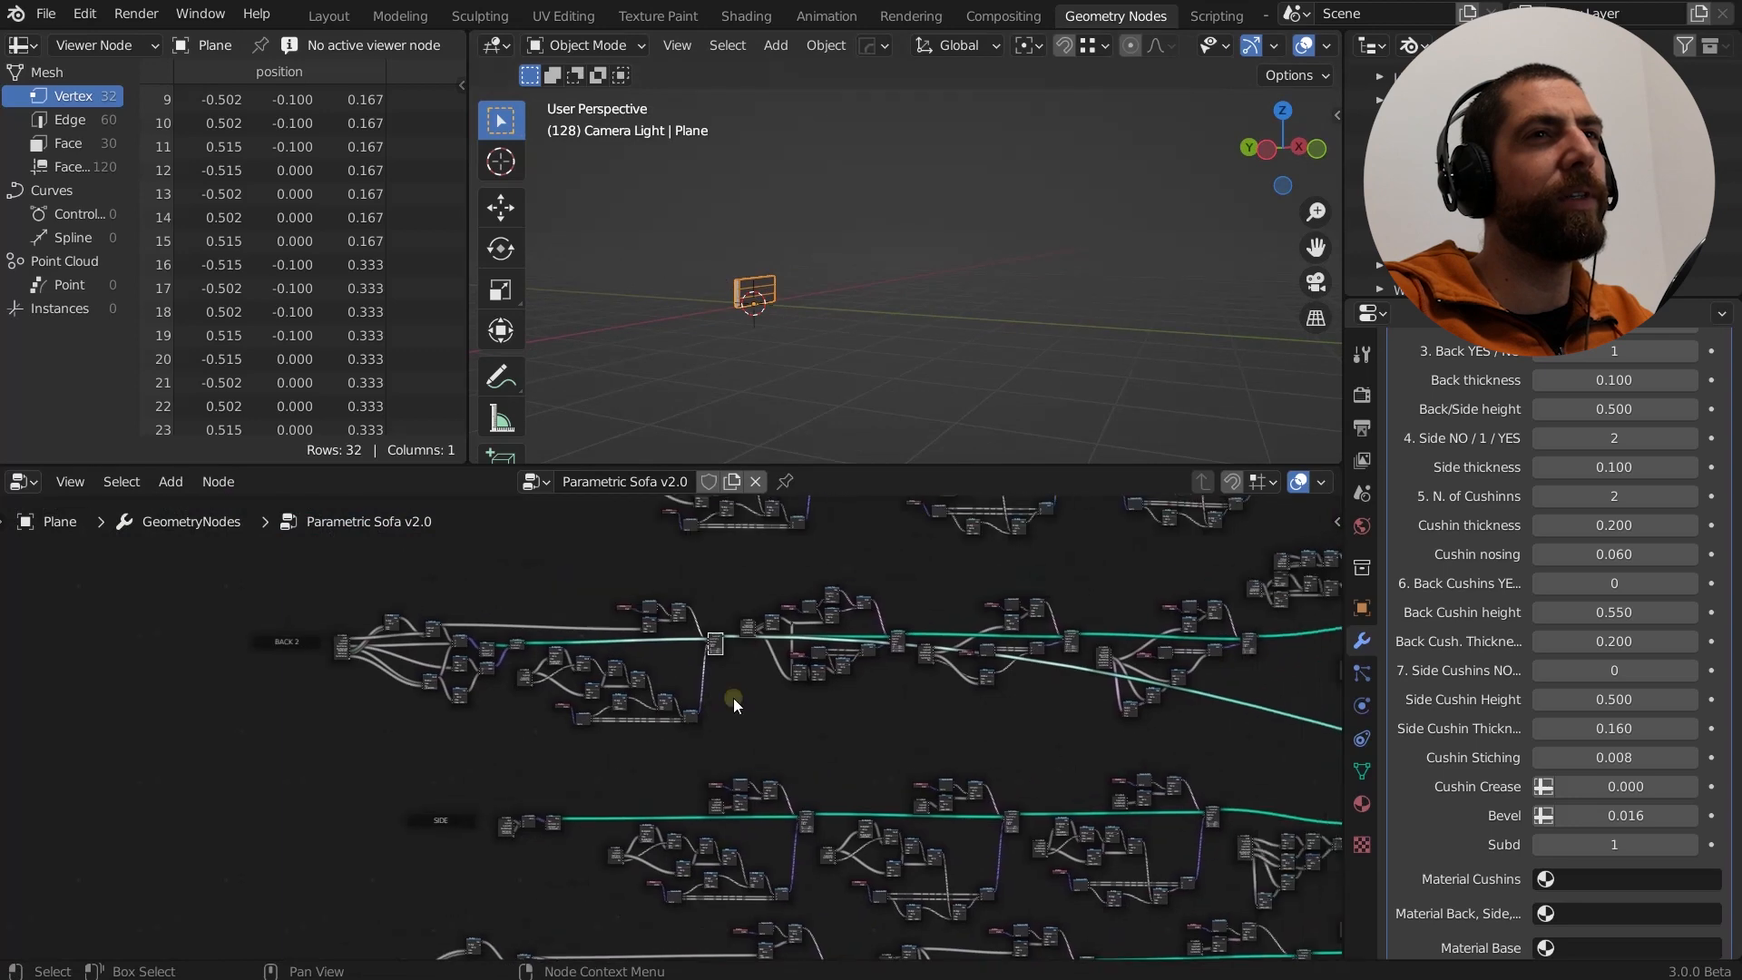
pyautogui.scroll(6, 733, 699)
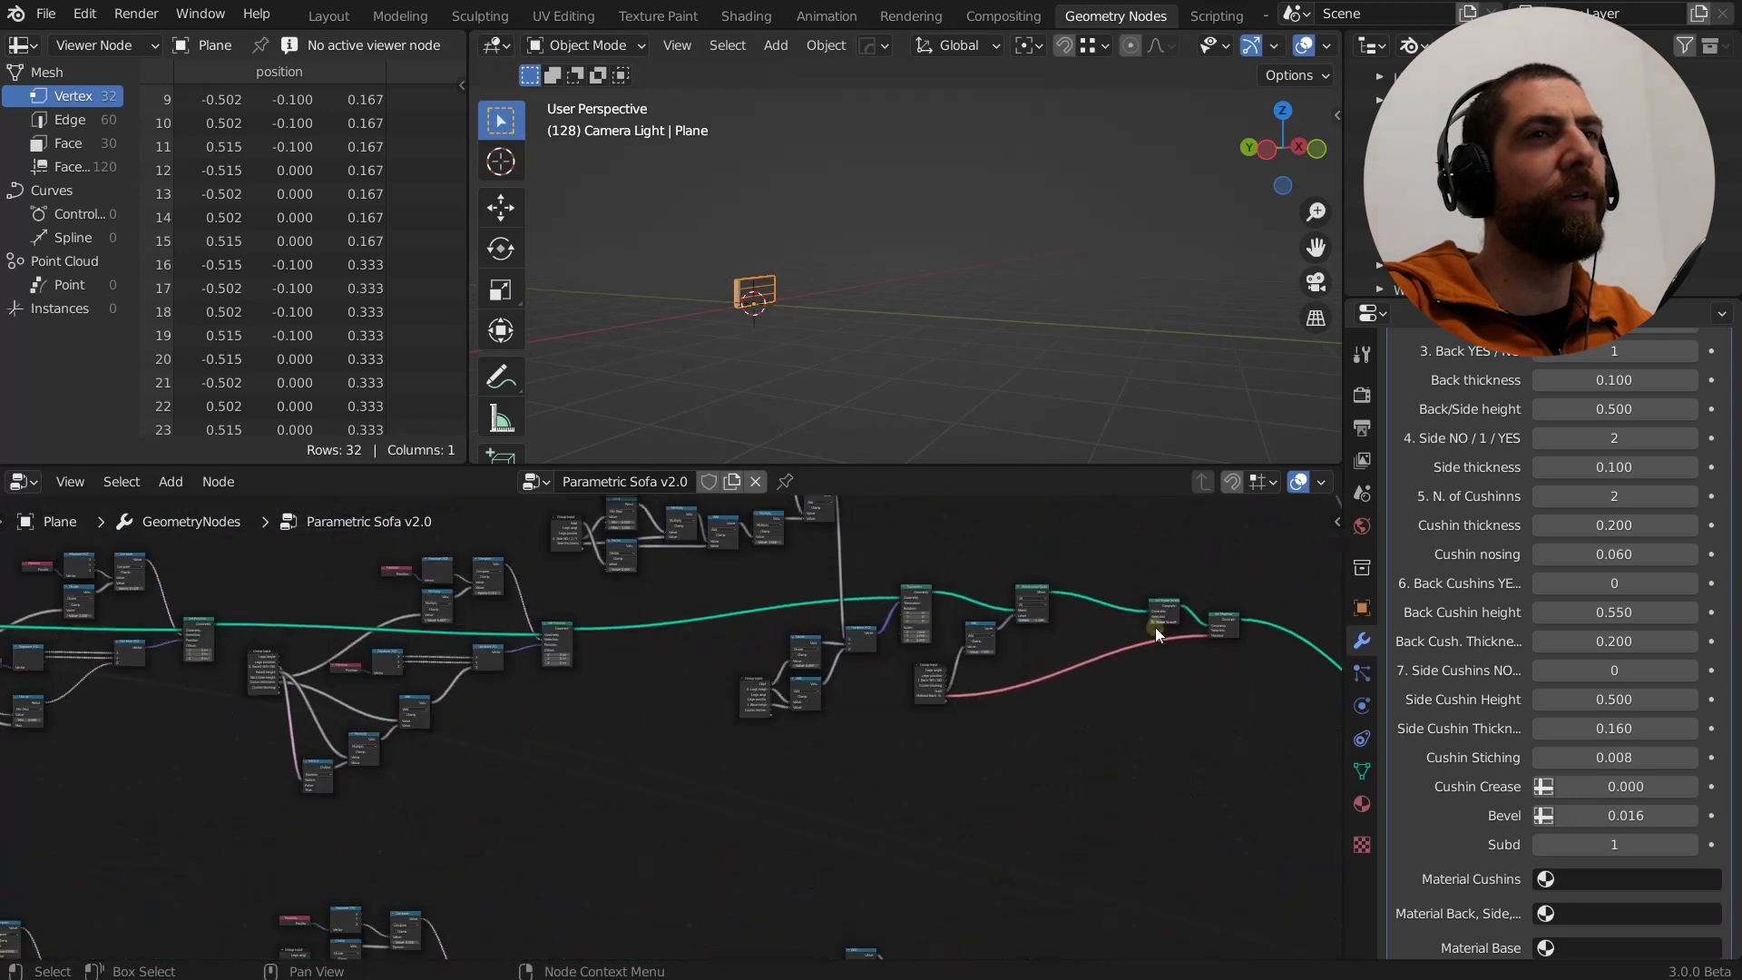
pyautogui.scroll(6, 1156, 628)
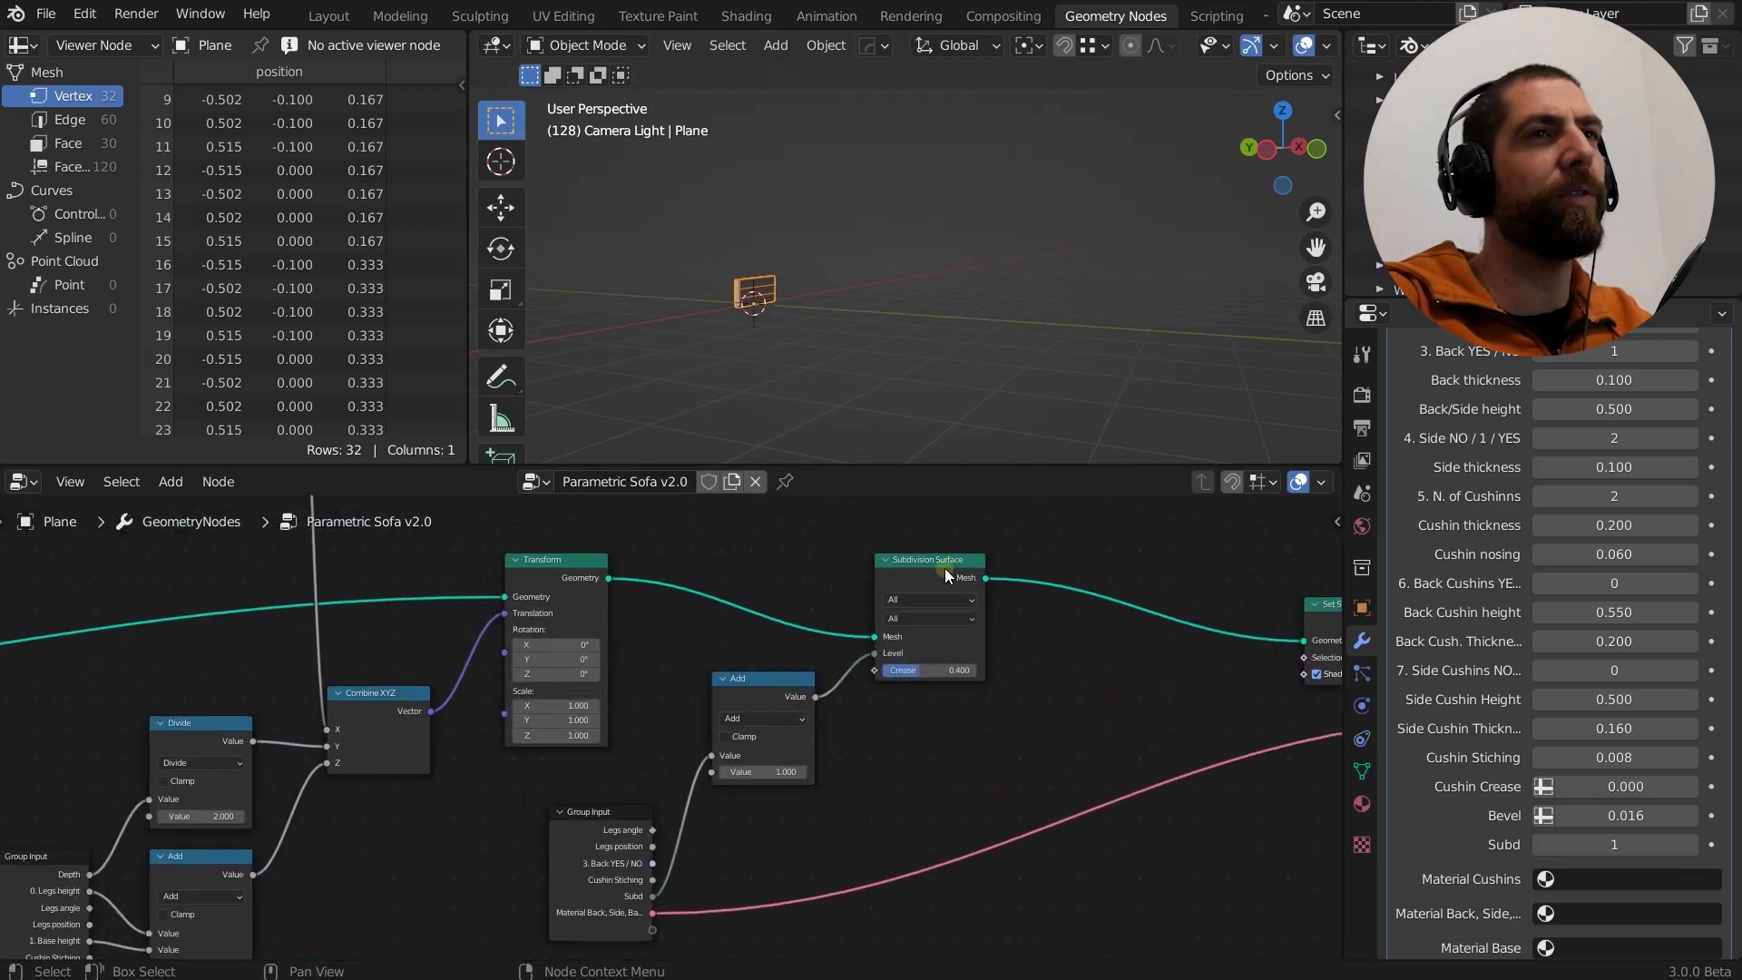
pyautogui.keyDown('ctrl'); pyautogui.keyDown('shift'); pyautogui.click(929, 567); pyautogui.keyUp('shift'); pyautogui.keyUp('ctrl')
pyautogui.scroll(3, 748, 346)
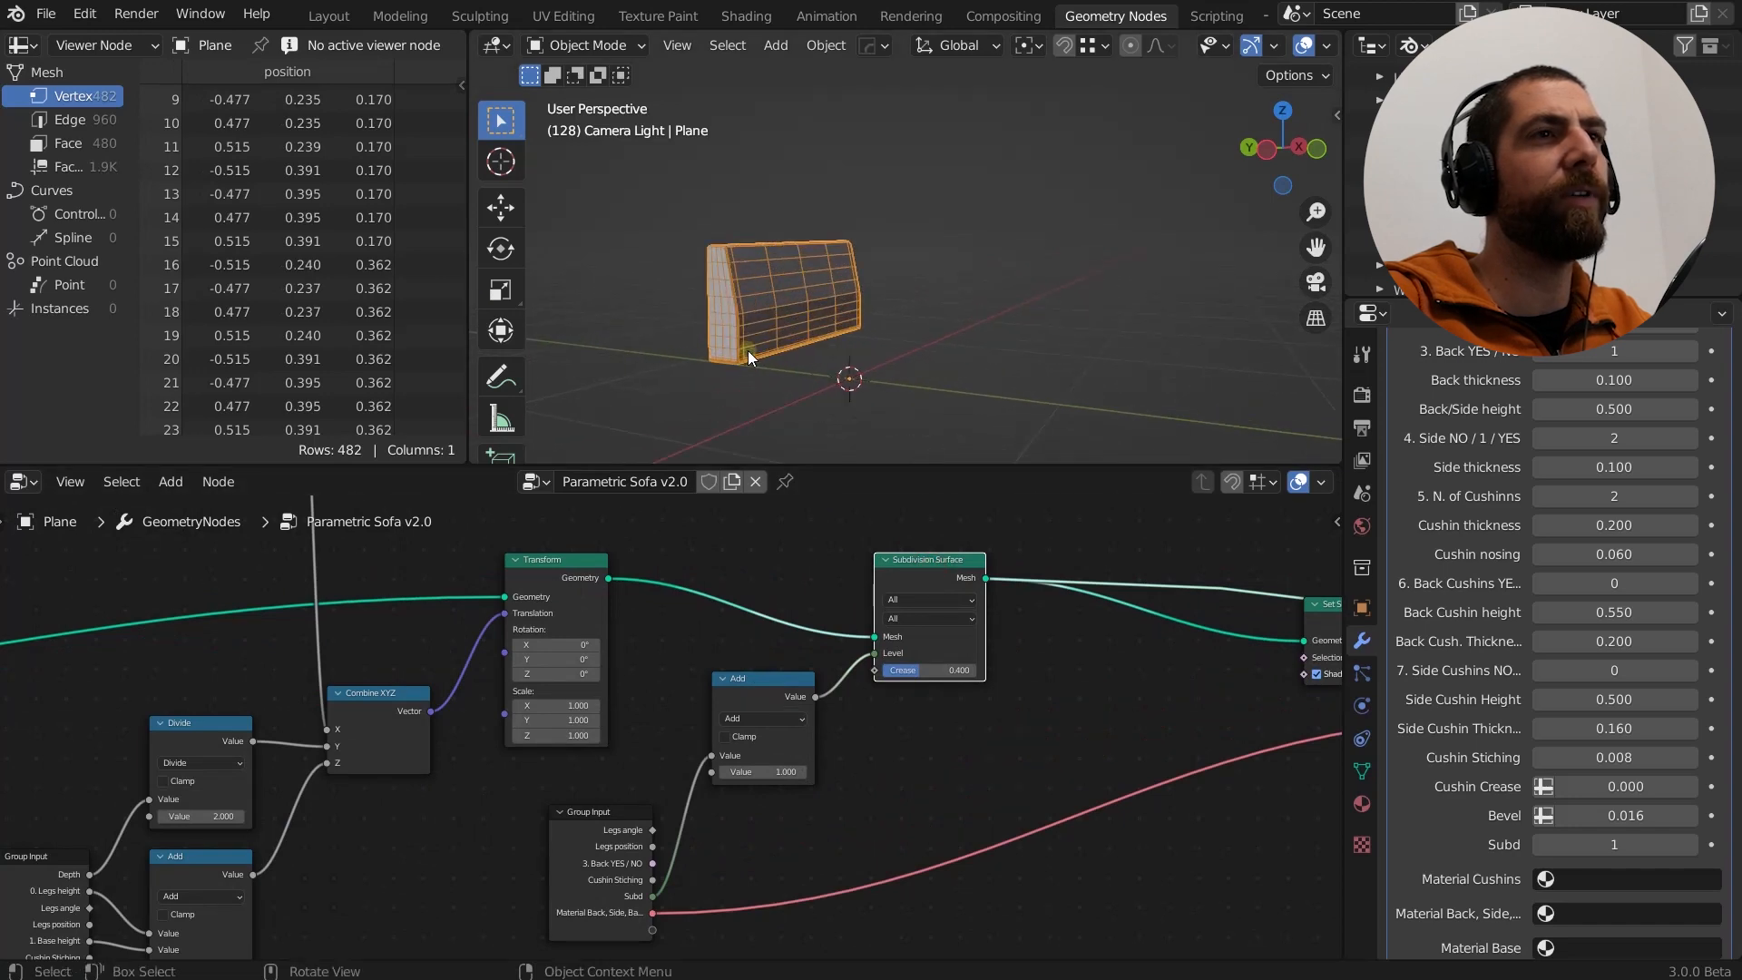
pyautogui.scroll(3, 650, 852)
# Examine the Group Input's Subd and material links, and select the Set Material and Set Shade Smooth nodes in turn.
pyautogui.moveTo(803, 805); pyautogui.dragTo(797, 642, button='middle')
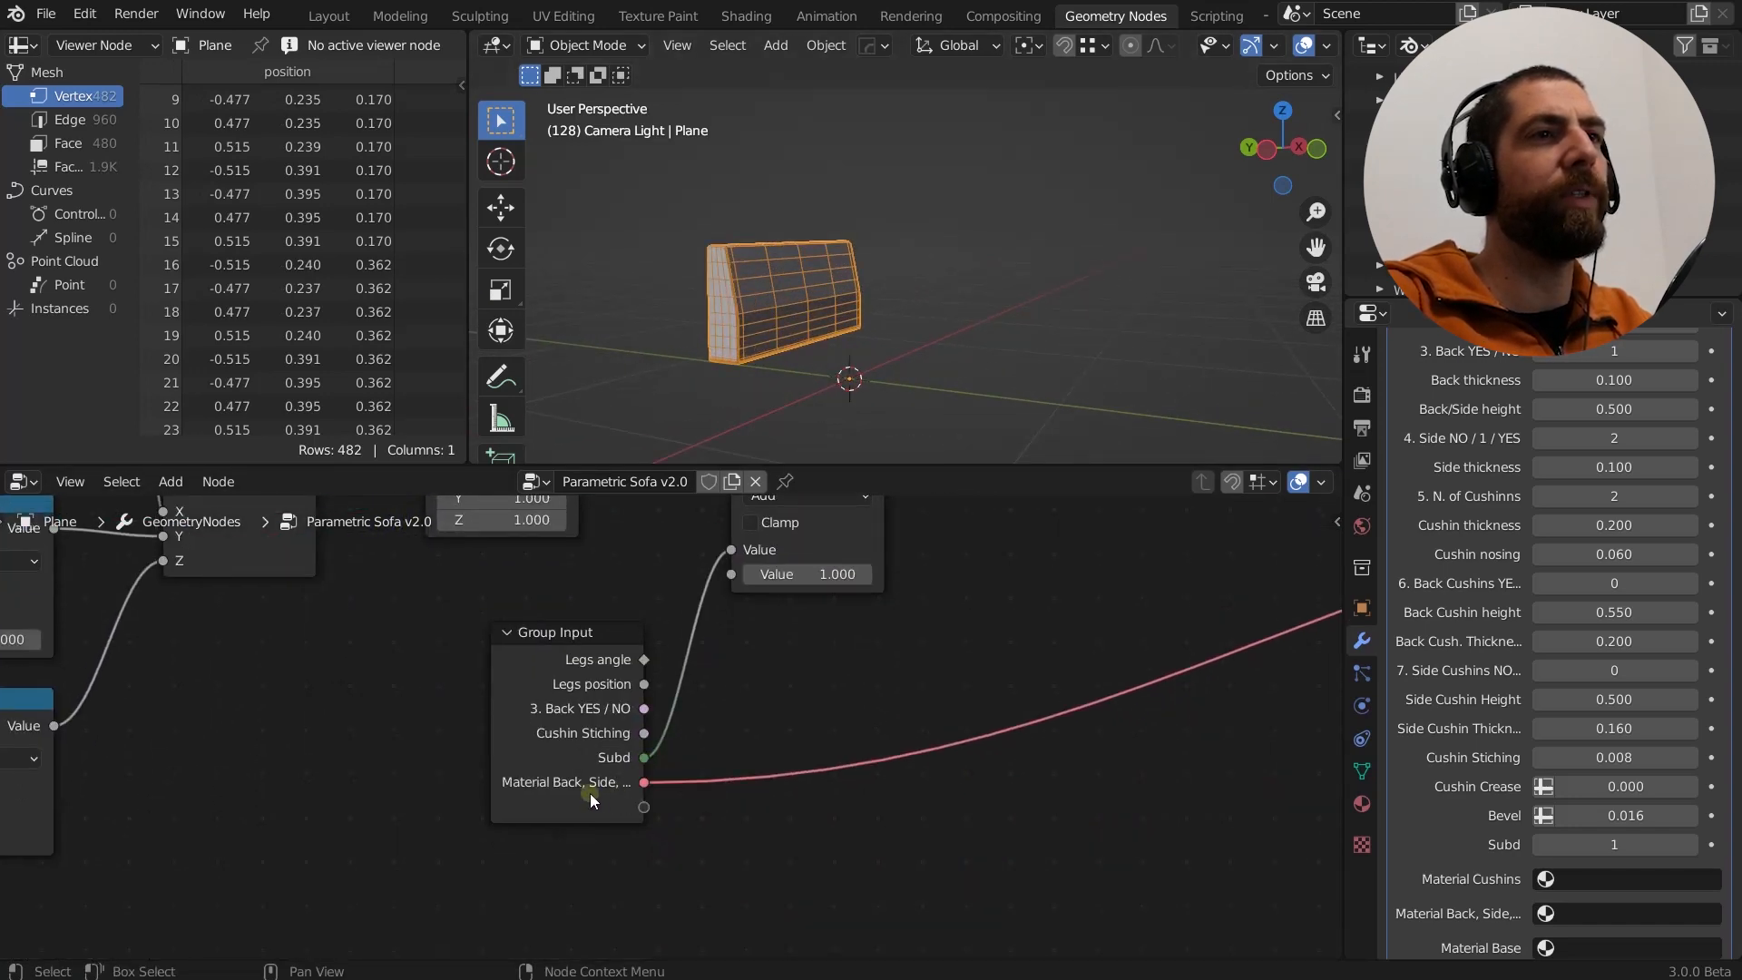
pyautogui.scroll(-3, 590, 794)
pyautogui.moveTo(725, 808); pyautogui.dragTo(277, 878, button='middle')
pyautogui.scroll(4, 916, 689)
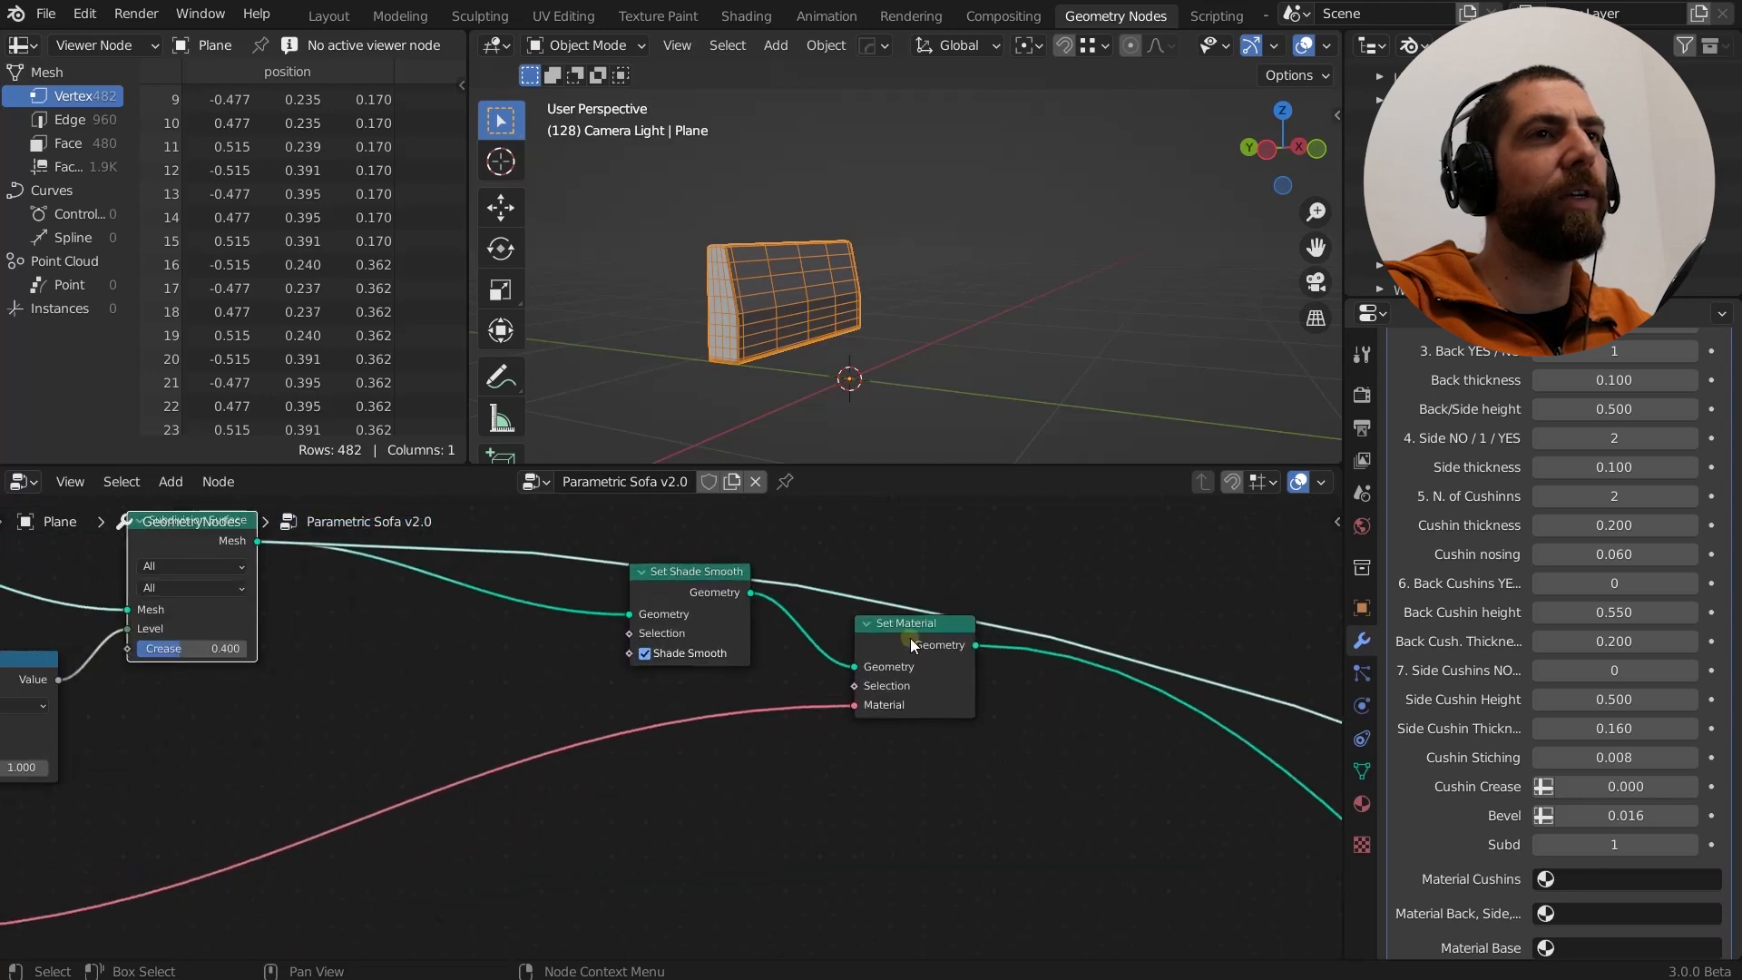
pyautogui.click(911, 639)
pyautogui.scroll(3, 752, 612)
pyautogui.click(702, 595)
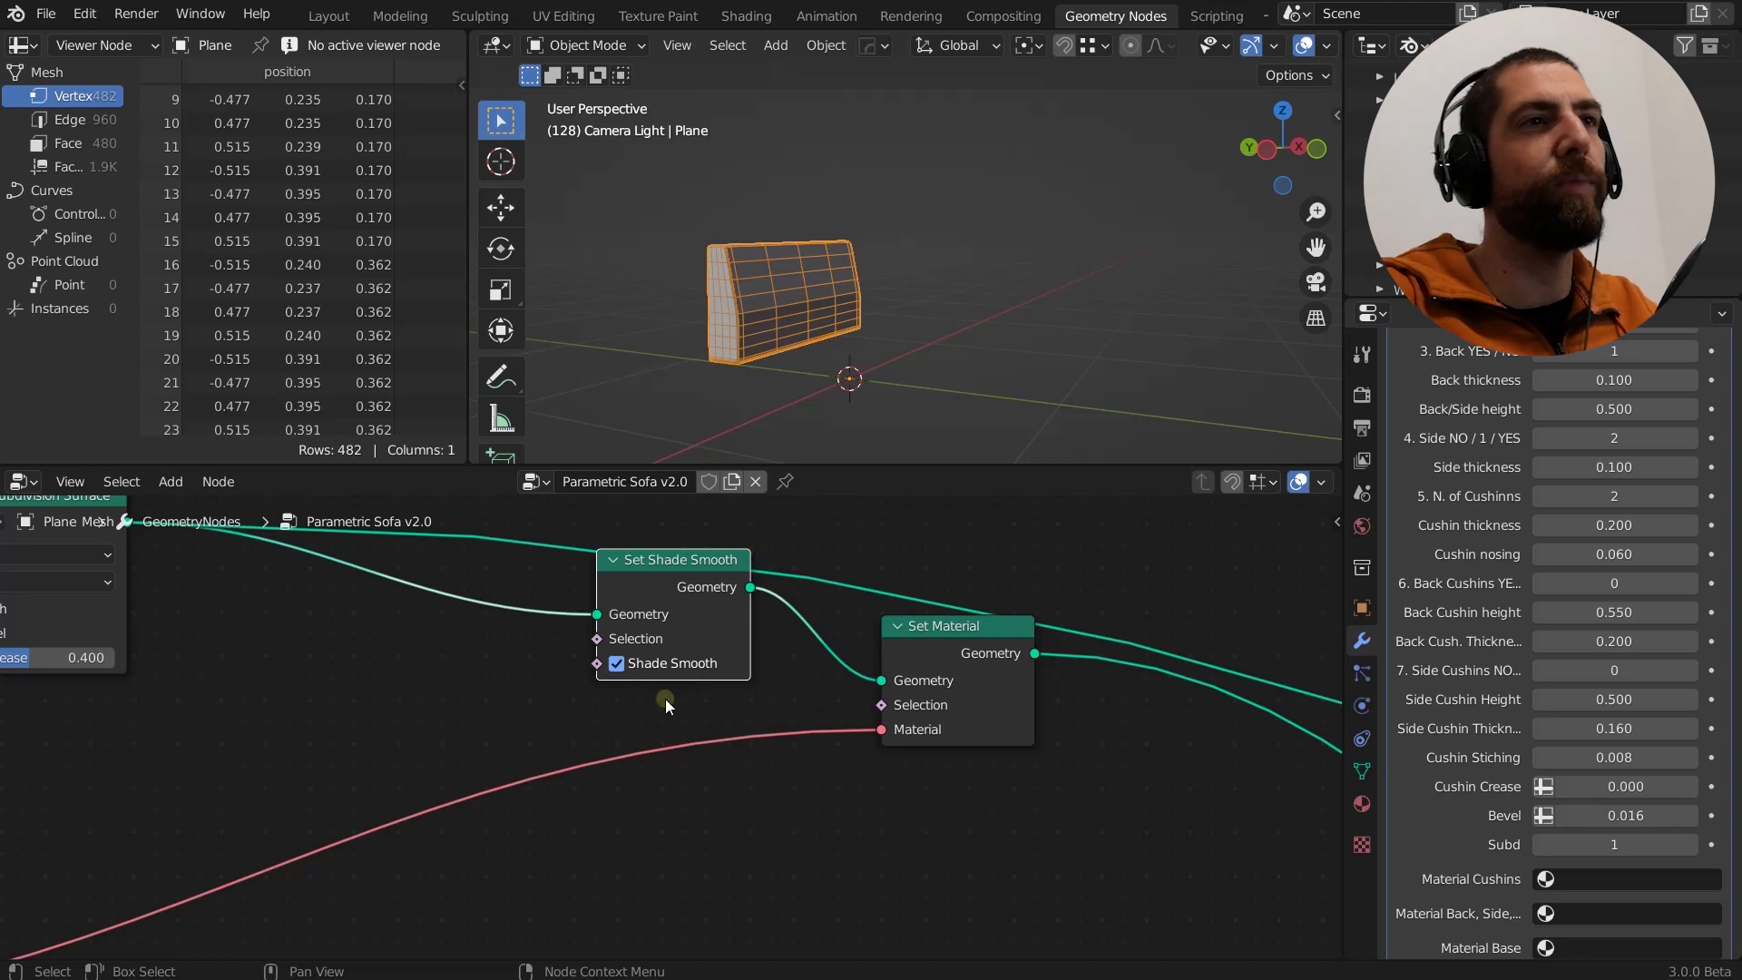
# Locate the SIDE branch, select its Cube node and examine the Group Input and Combine XYZ nodes that define the cube's size.
pyautogui.scroll(-4, 650, 722)
pyautogui.scroll(-6, 649, 722)
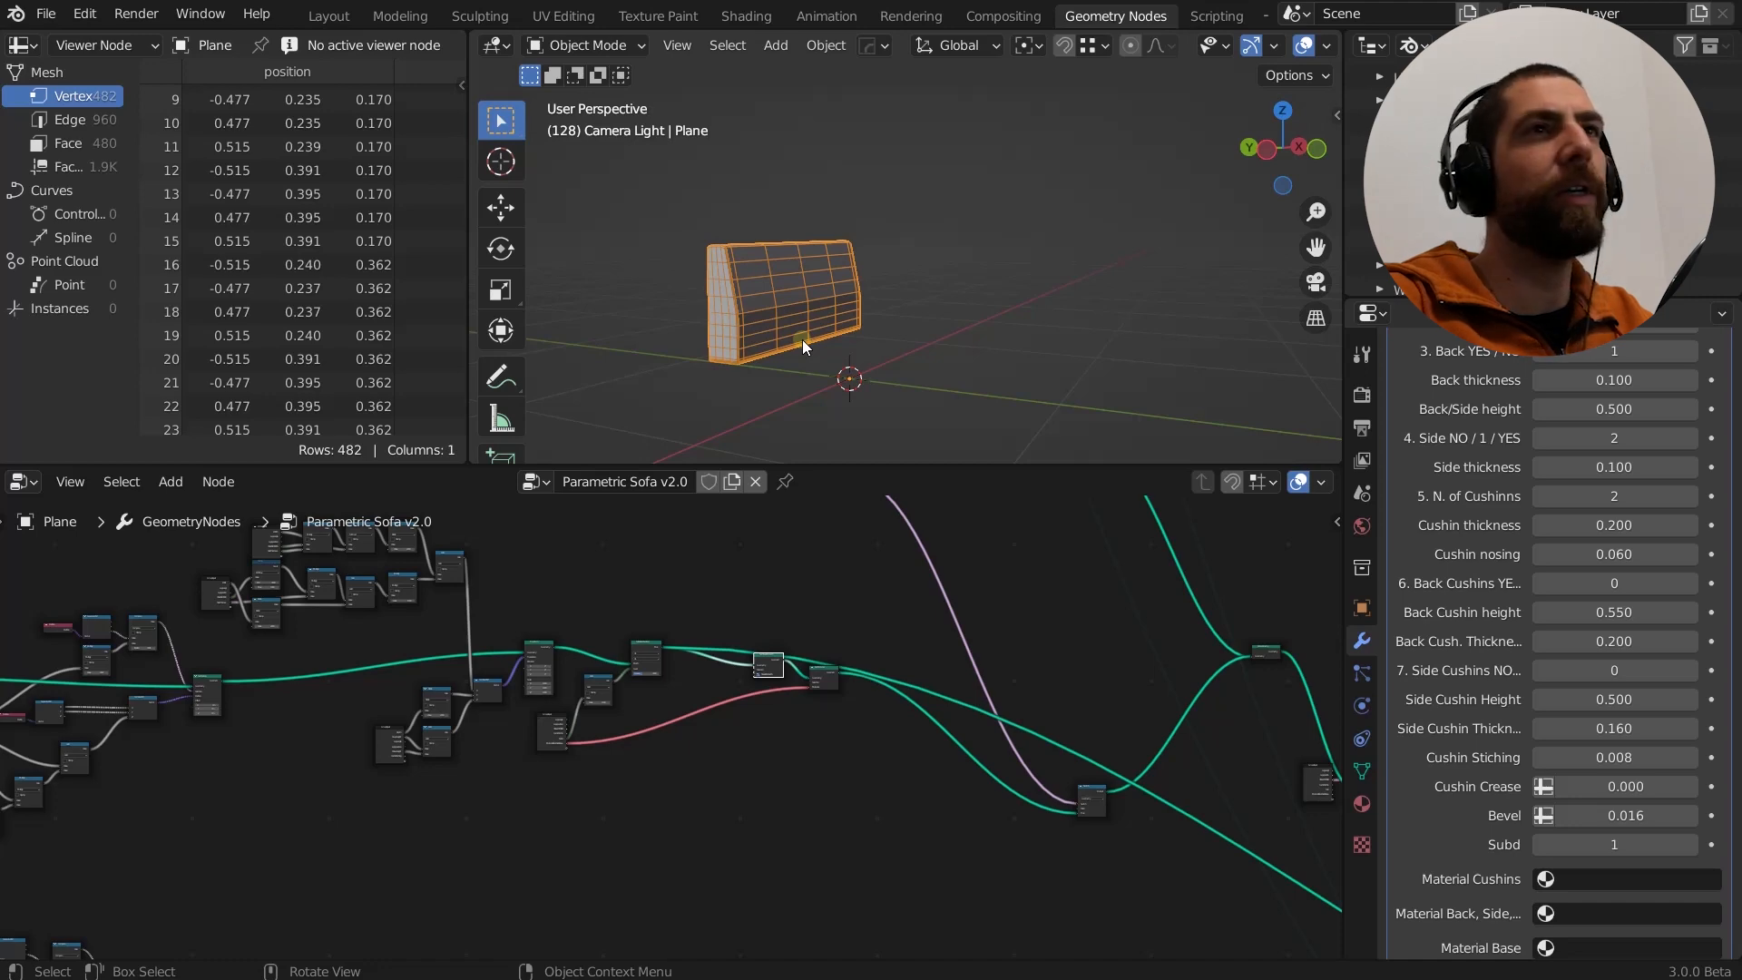
pyautogui.scroll(-1, 1029, 655)
pyautogui.scroll(-4, 1043, 658)
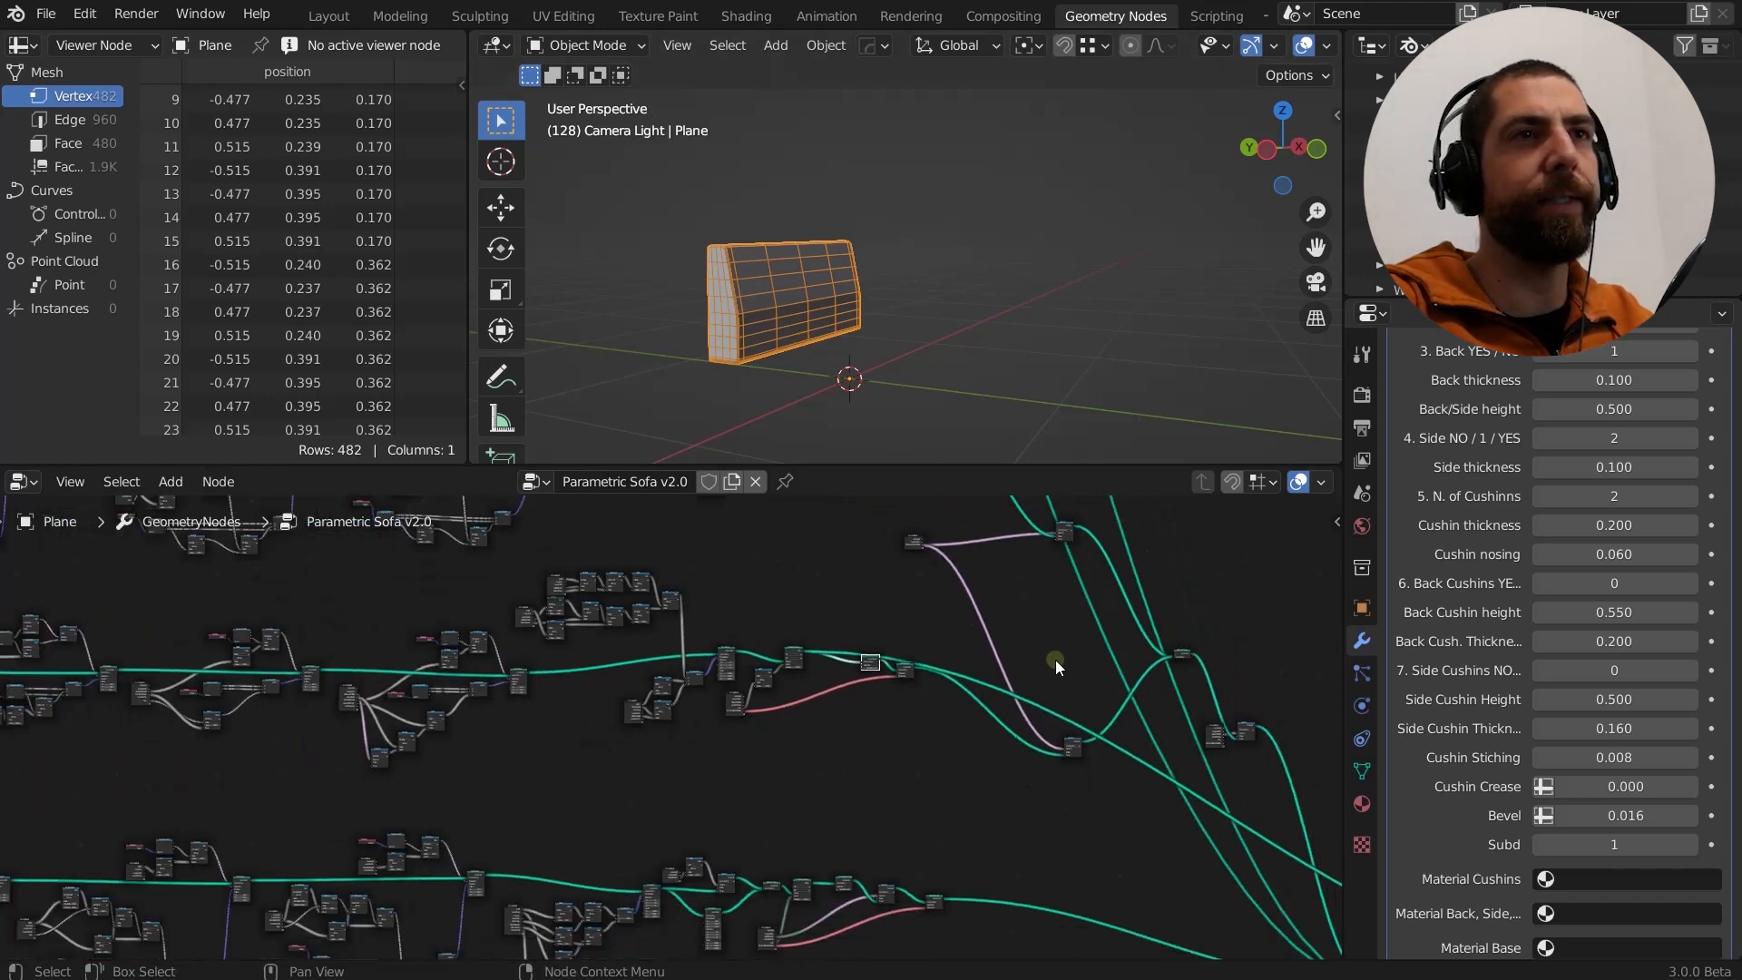
pyautogui.moveTo(1195, 662); pyautogui.dragTo(1275, 637, button='middle')
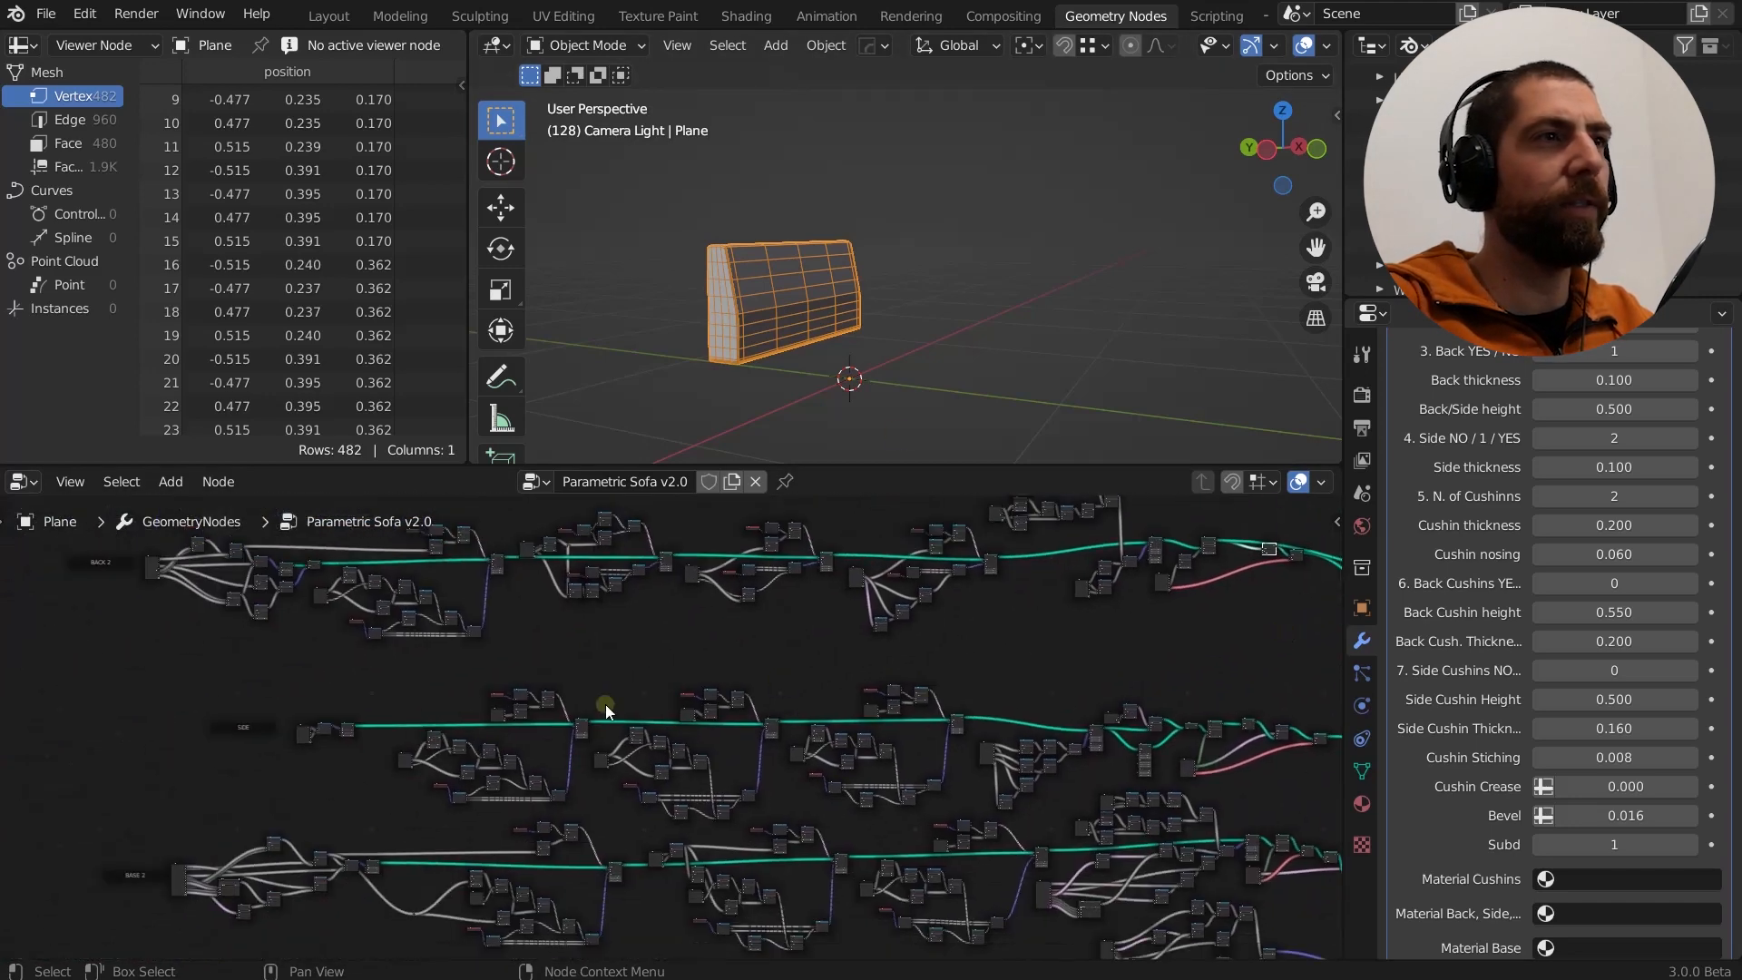
pyautogui.scroll(3, 236, 738)
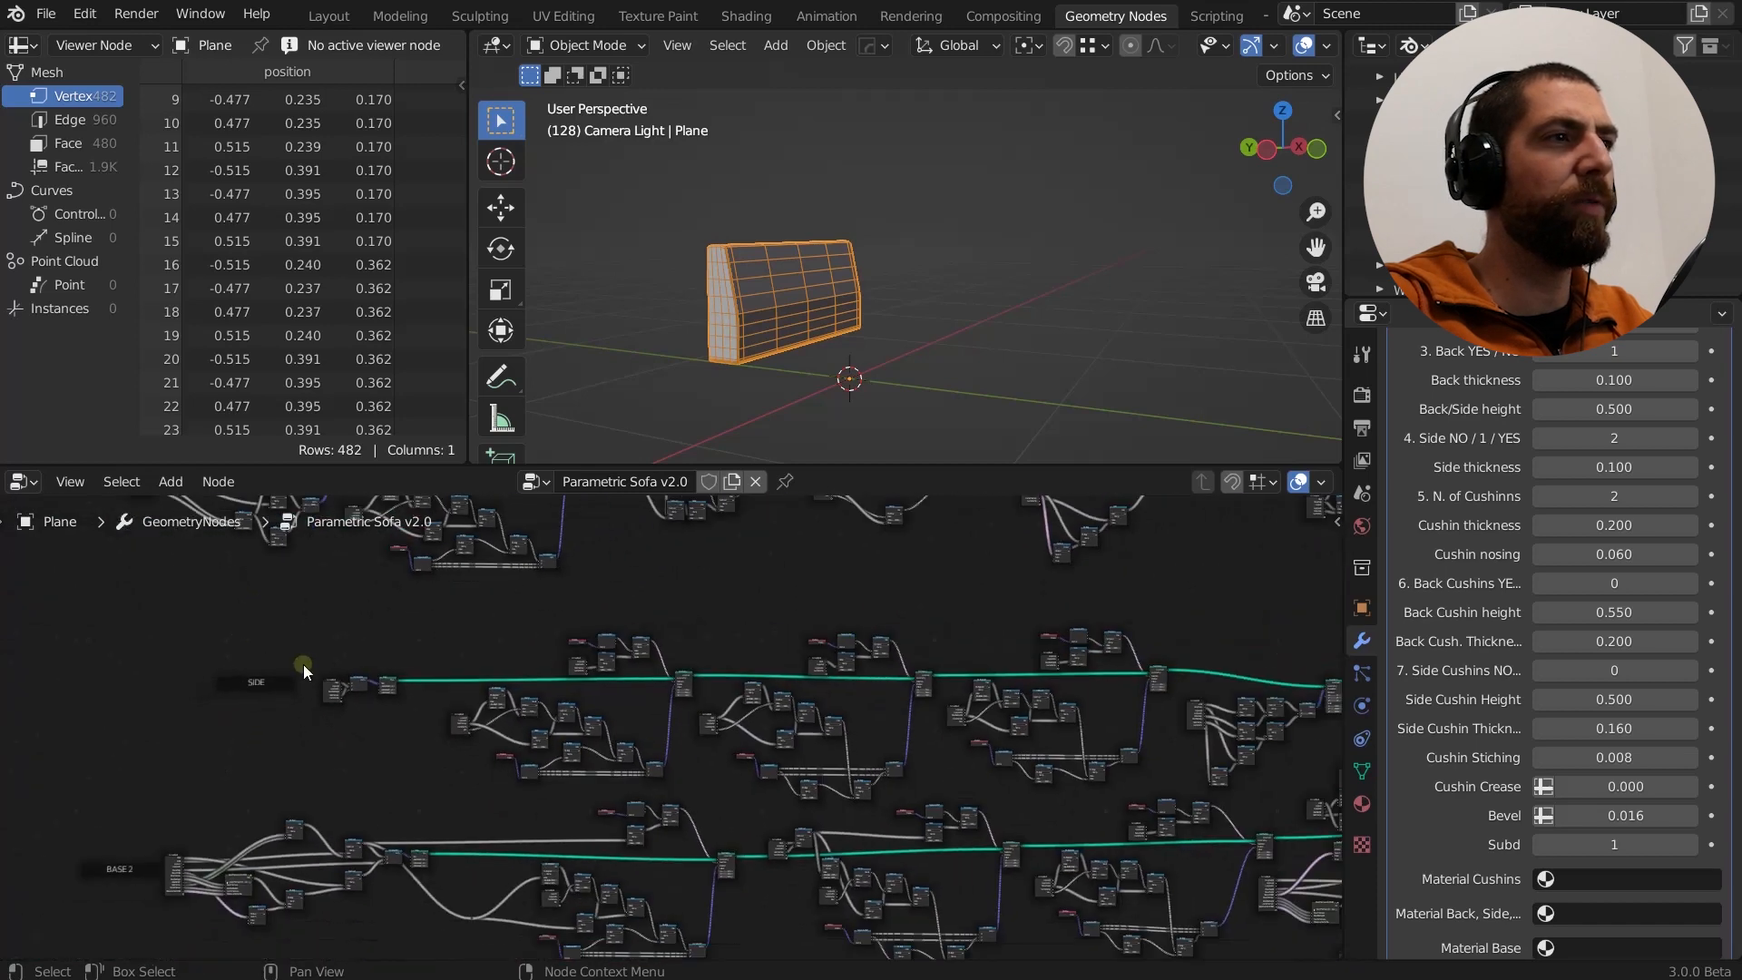
pyautogui.scroll(3, 303, 664)
pyautogui.scroll(6, 273, 751)
pyautogui.moveTo(334, 700); pyautogui.dragTo(373, 837, button='middle')
pyautogui.scroll(2, 294, 793)
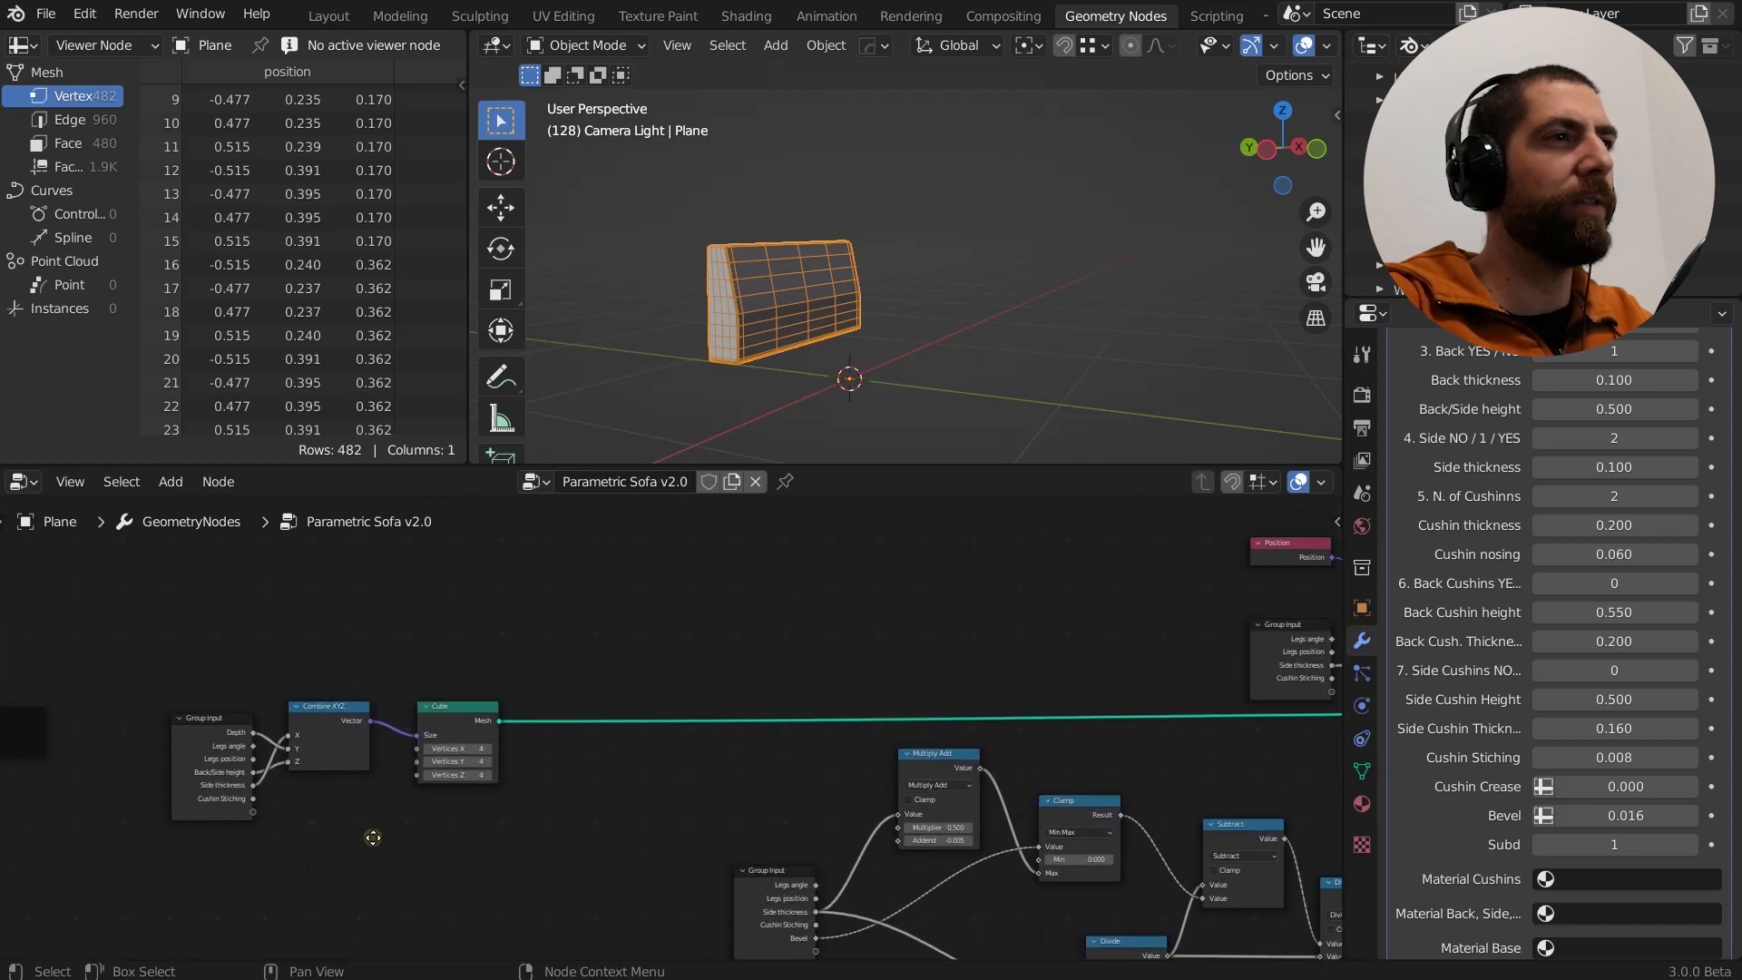
pyautogui.click(450, 720)
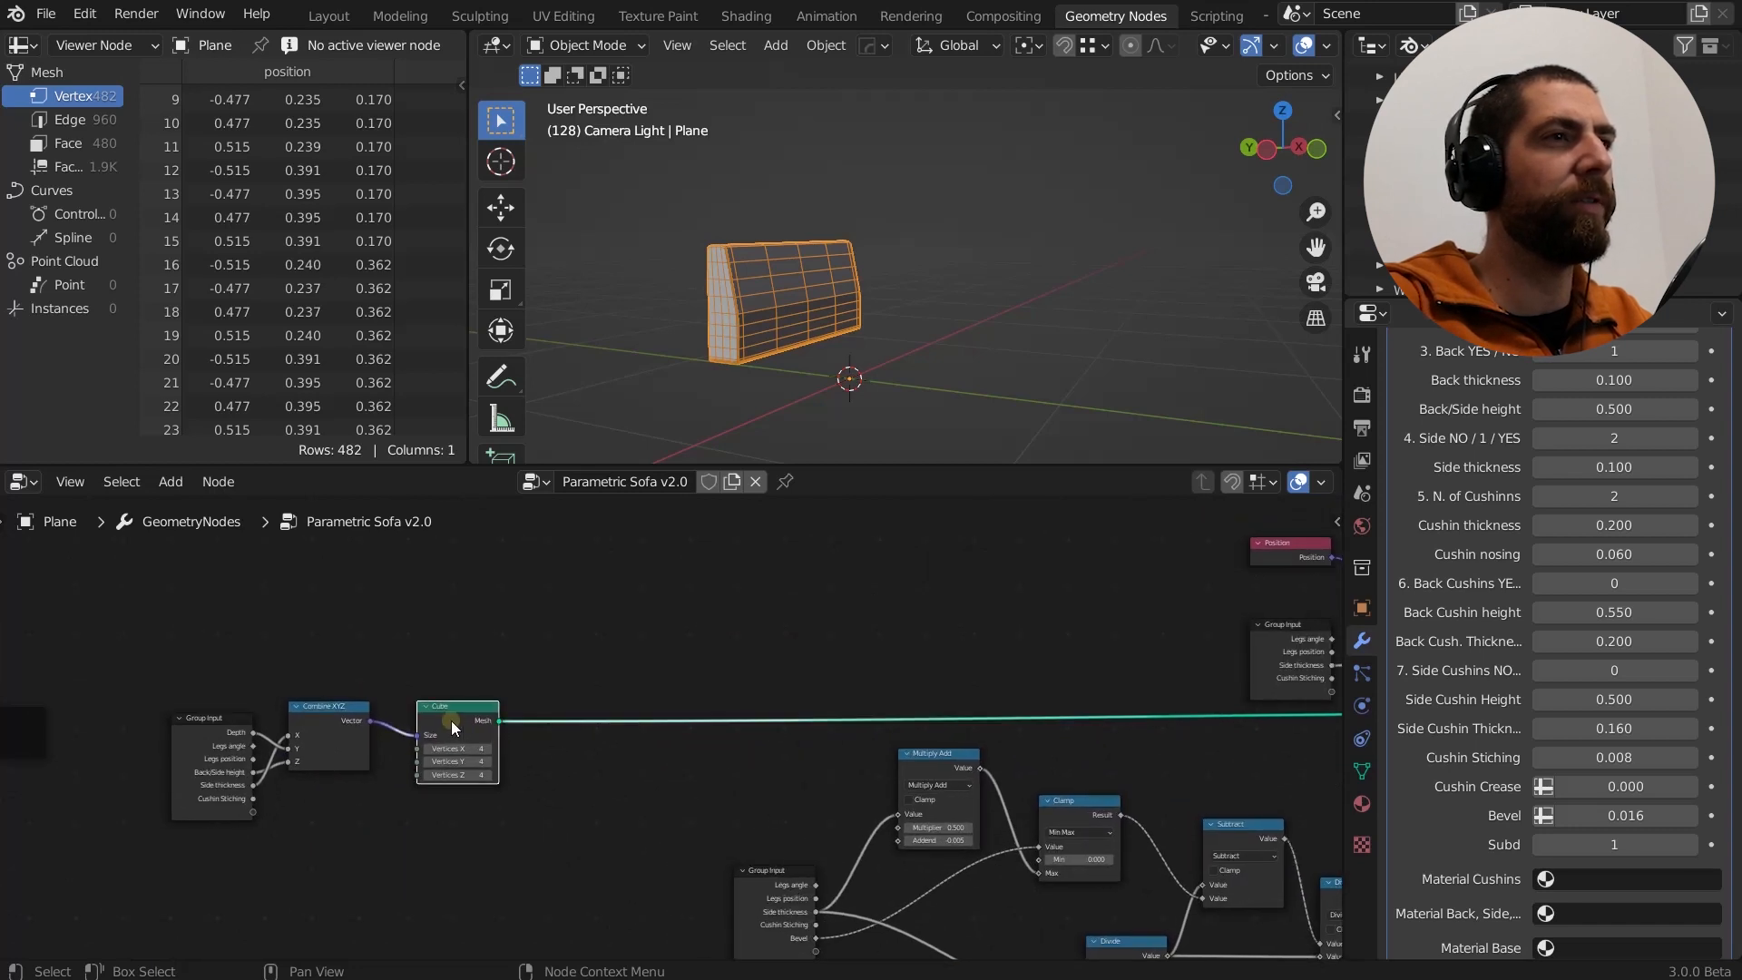
pyautogui.scroll(1, 320, 728)
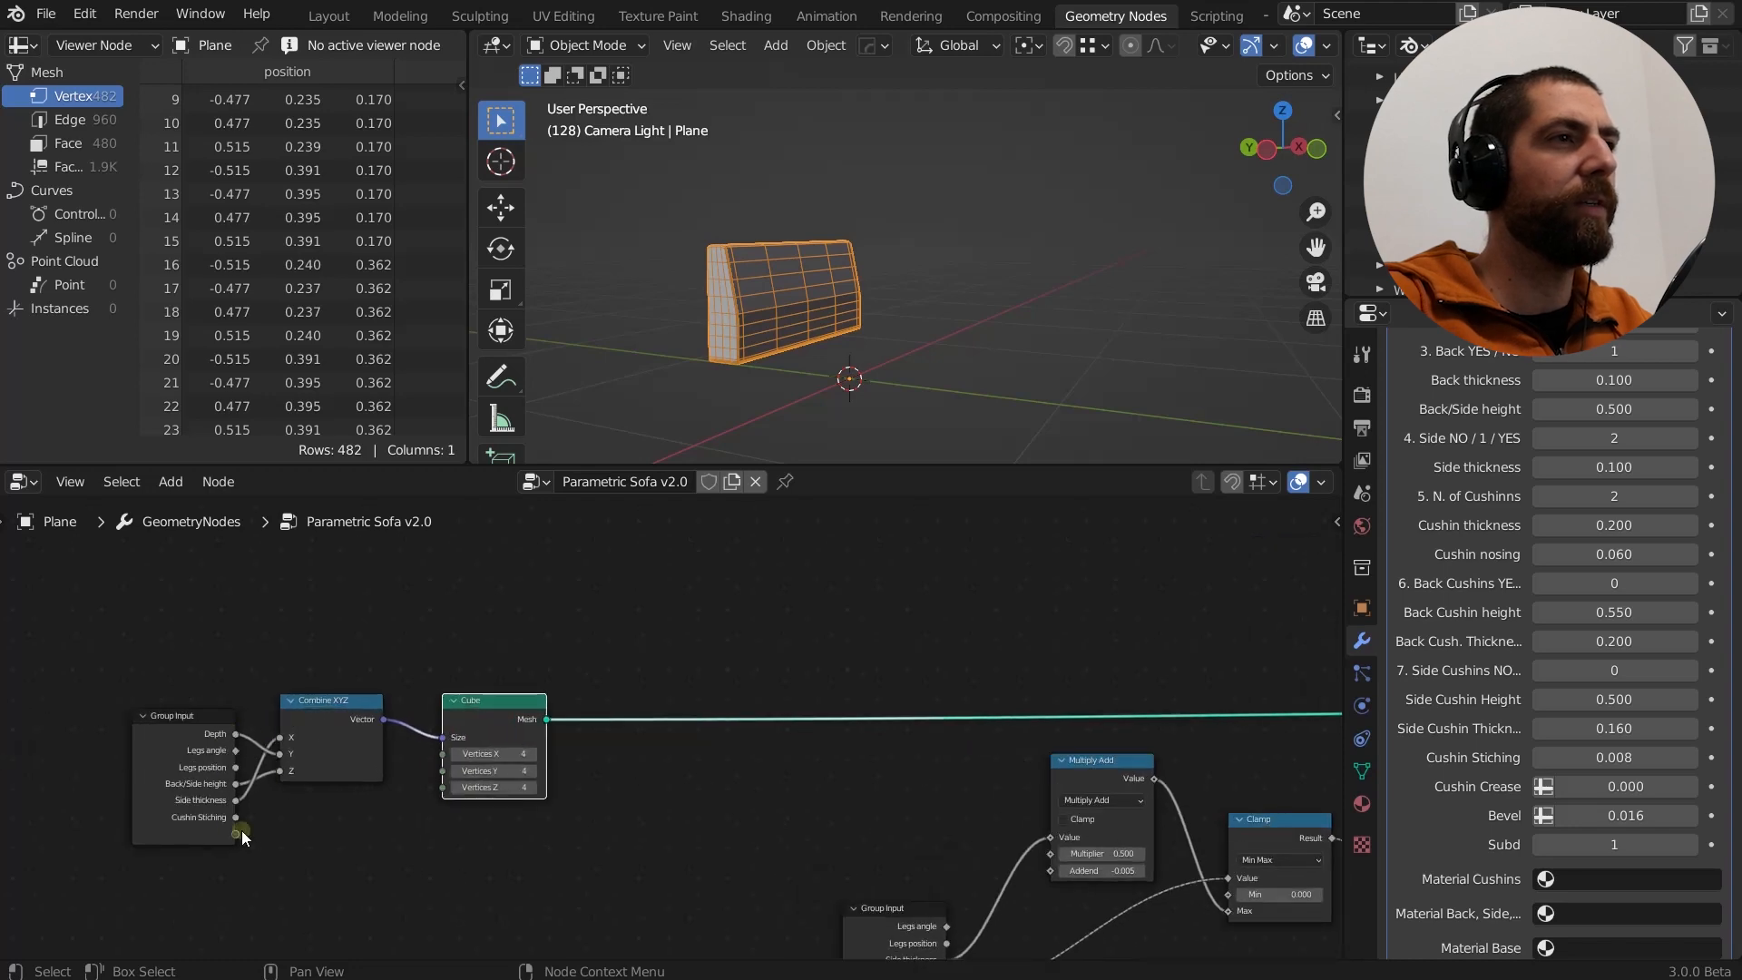
# Examine the cube's size inputs and preview the first Set Position node of the SIDE branch.
pyautogui.scroll(5, 206, 802)
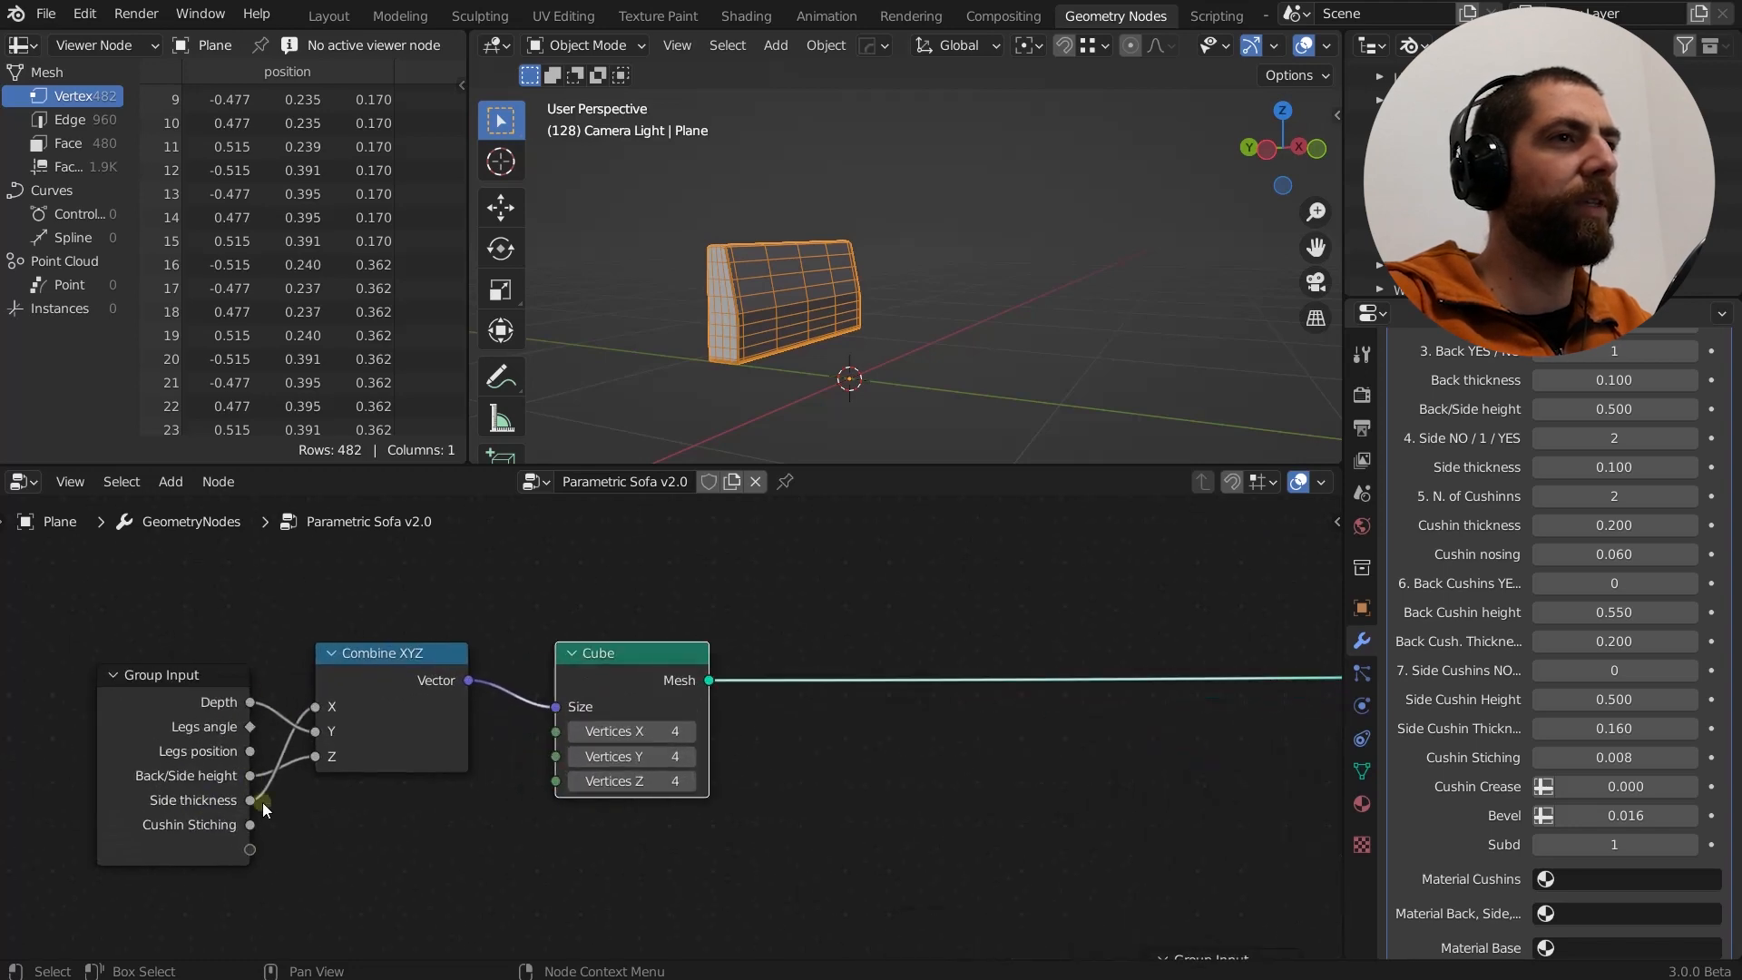
pyautogui.scroll(-6, 370, 744)
pyautogui.moveTo(725, 728); pyautogui.dragTo(387, 702, button='middle')
pyautogui.scroll(-6, 386, 702)
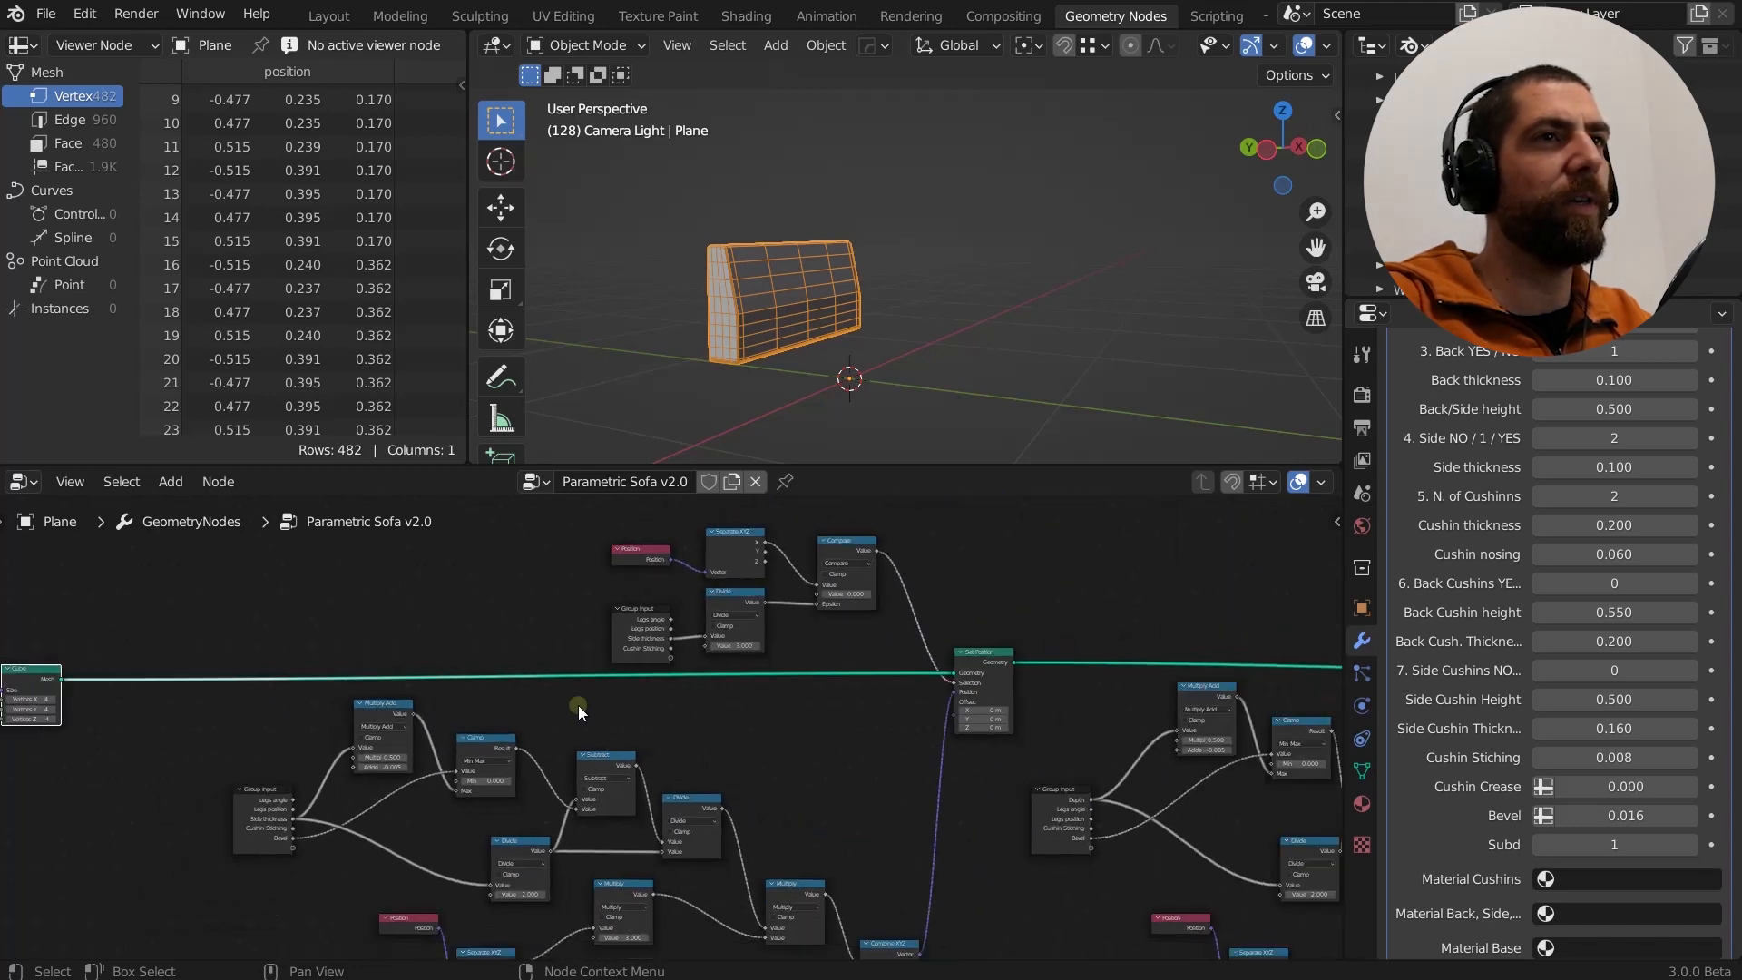
pyautogui.scroll(-2, 634, 706)
pyautogui.moveTo(713, 722); pyautogui.dragTo(669, 716, button='middle')
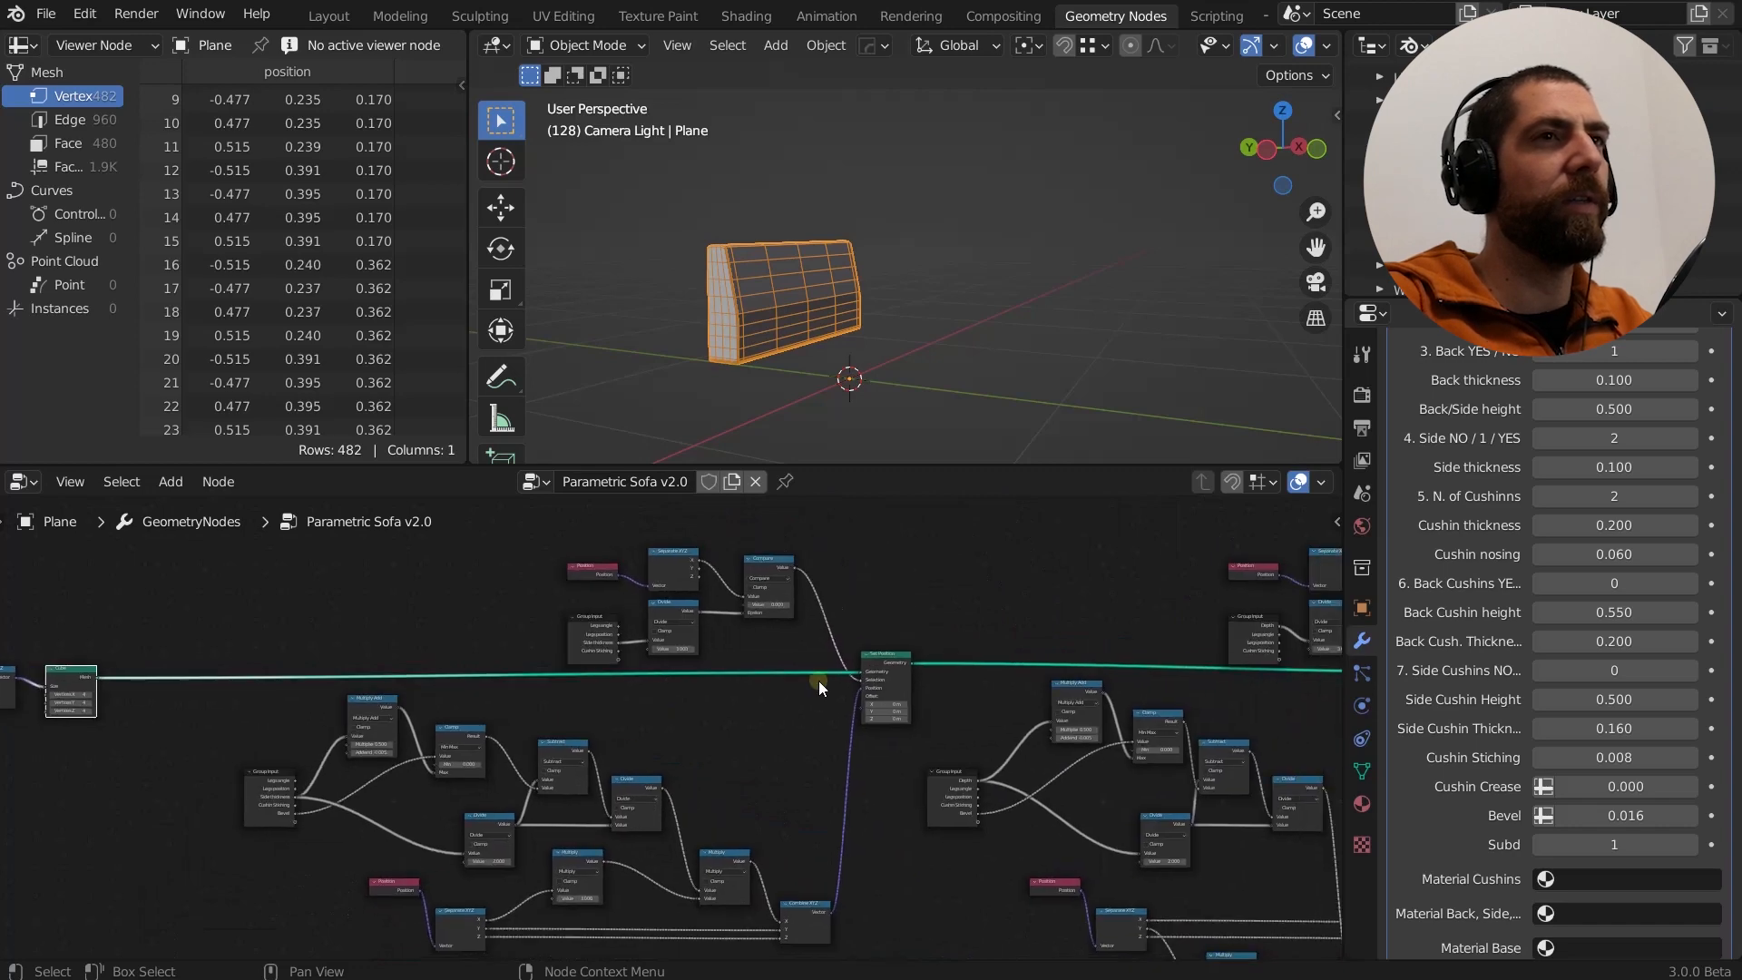
pyautogui.click(884, 661)
pyautogui.keyDown('ctrl'); pyautogui.keyDown('shift'); pyautogui.click(884, 660); pyautogui.keyUp('shift'); pyautogui.keyUp('ctrl')
pyautogui.scroll(1, 900, 400)
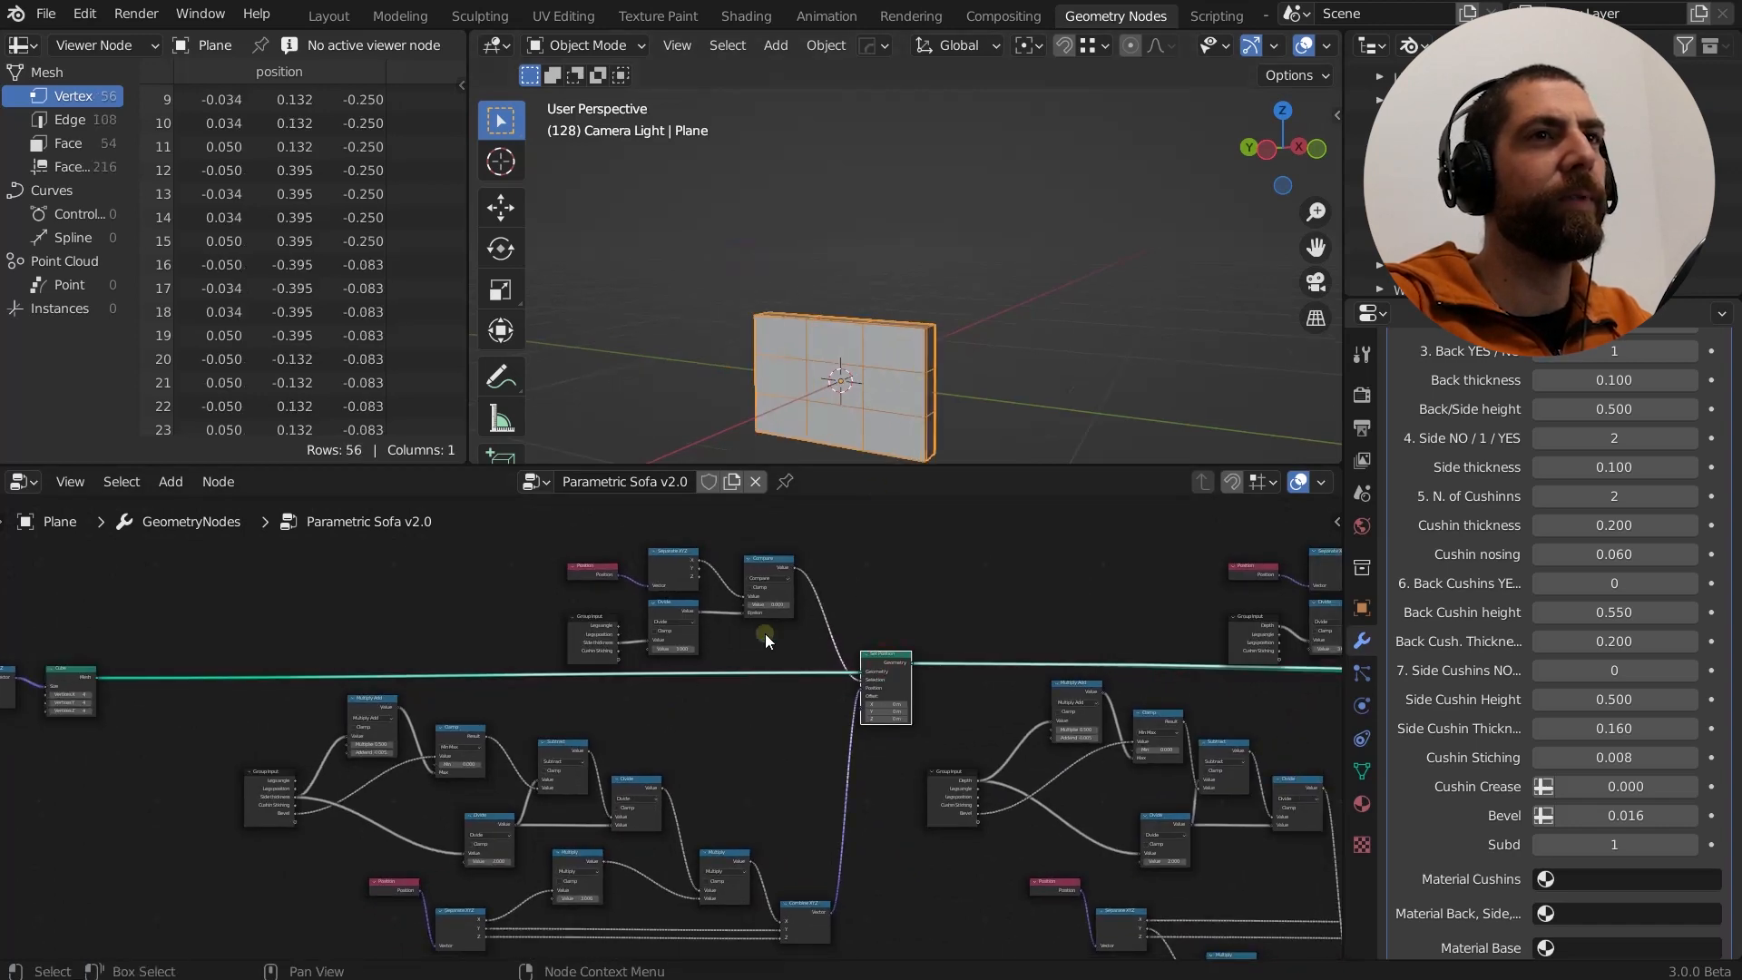
# Preview the second and third Set Position nodes of the SIDE branch and inspect the side panel from another angle.
pyautogui.scroll(-6, 766, 634)
pyautogui.moveTo(836, 665); pyautogui.dragTo(534, 653, button='middle')
pyautogui.keyDown('ctrl'); pyautogui.keyDown('shift'); pyautogui.click(909, 655); pyautogui.keyUp('shift'); pyautogui.keyUp('ctrl')
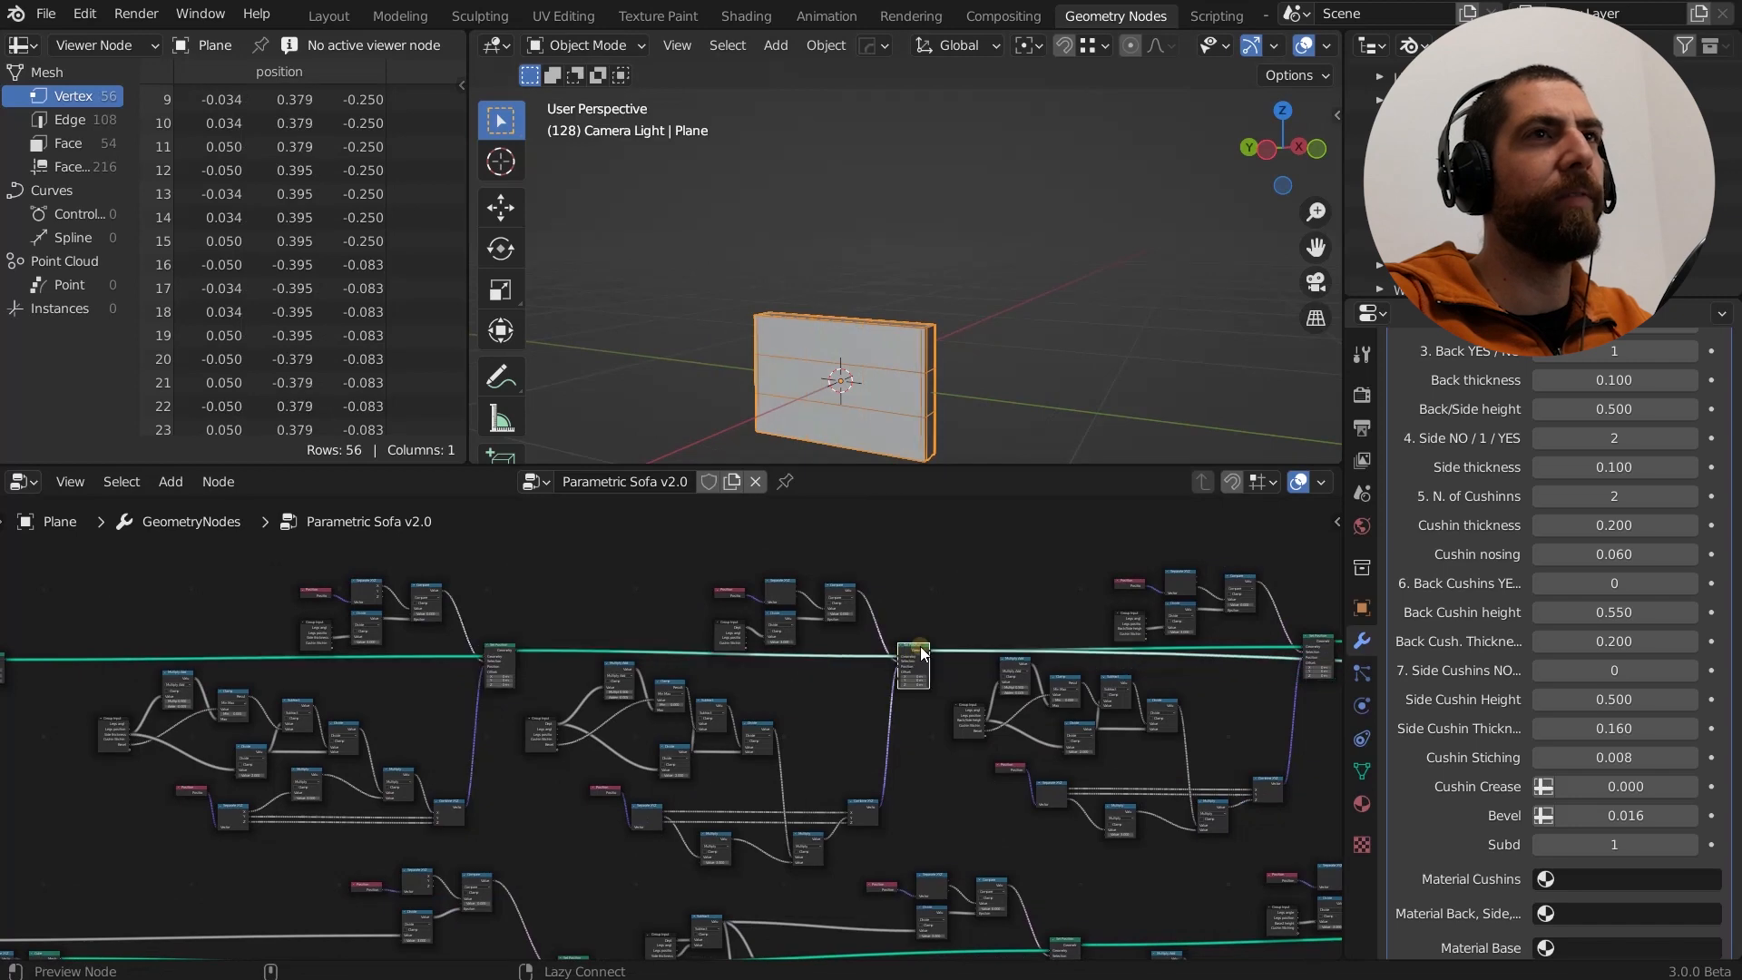
pyautogui.moveTo(1317, 643); pyautogui.dragTo(746, 621, button='middle')
pyautogui.keyDown('ctrl'); pyautogui.keyDown('shift'); pyautogui.click(746, 621); pyautogui.keyUp('shift'); pyautogui.keyUp('ctrl')
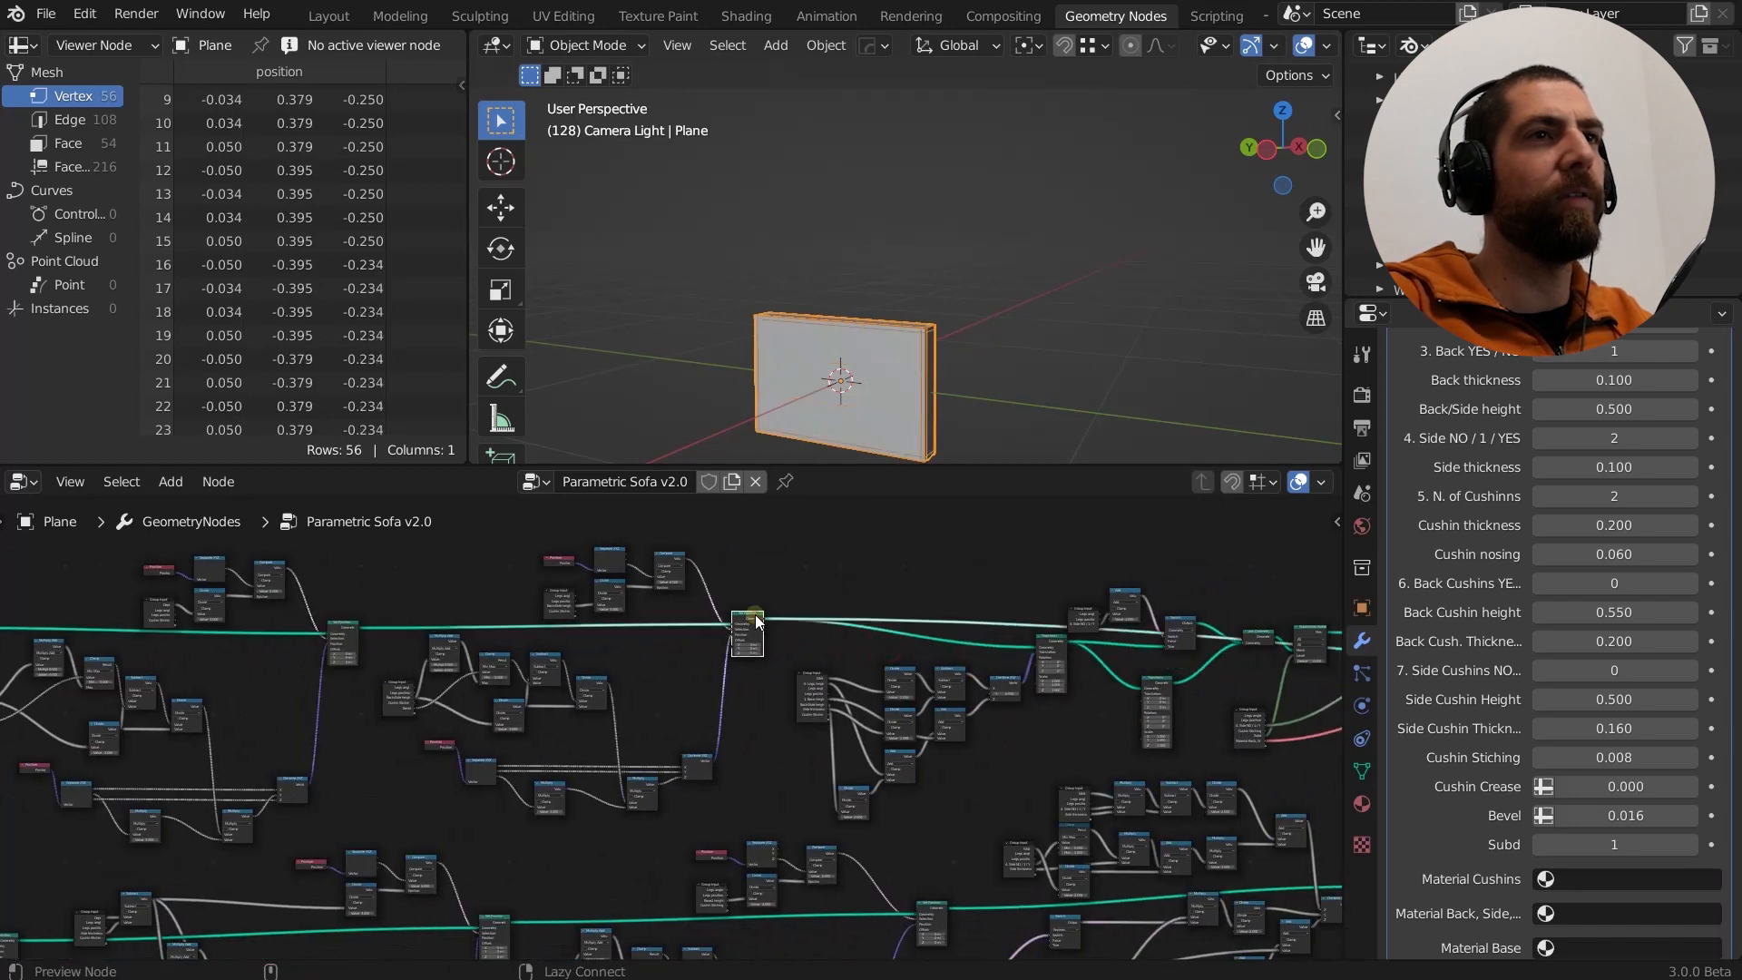
pyautogui.moveTo(914, 358); pyautogui.dragTo(762, 408, button='middle')
pyautogui.scroll(-2, 662, 594)
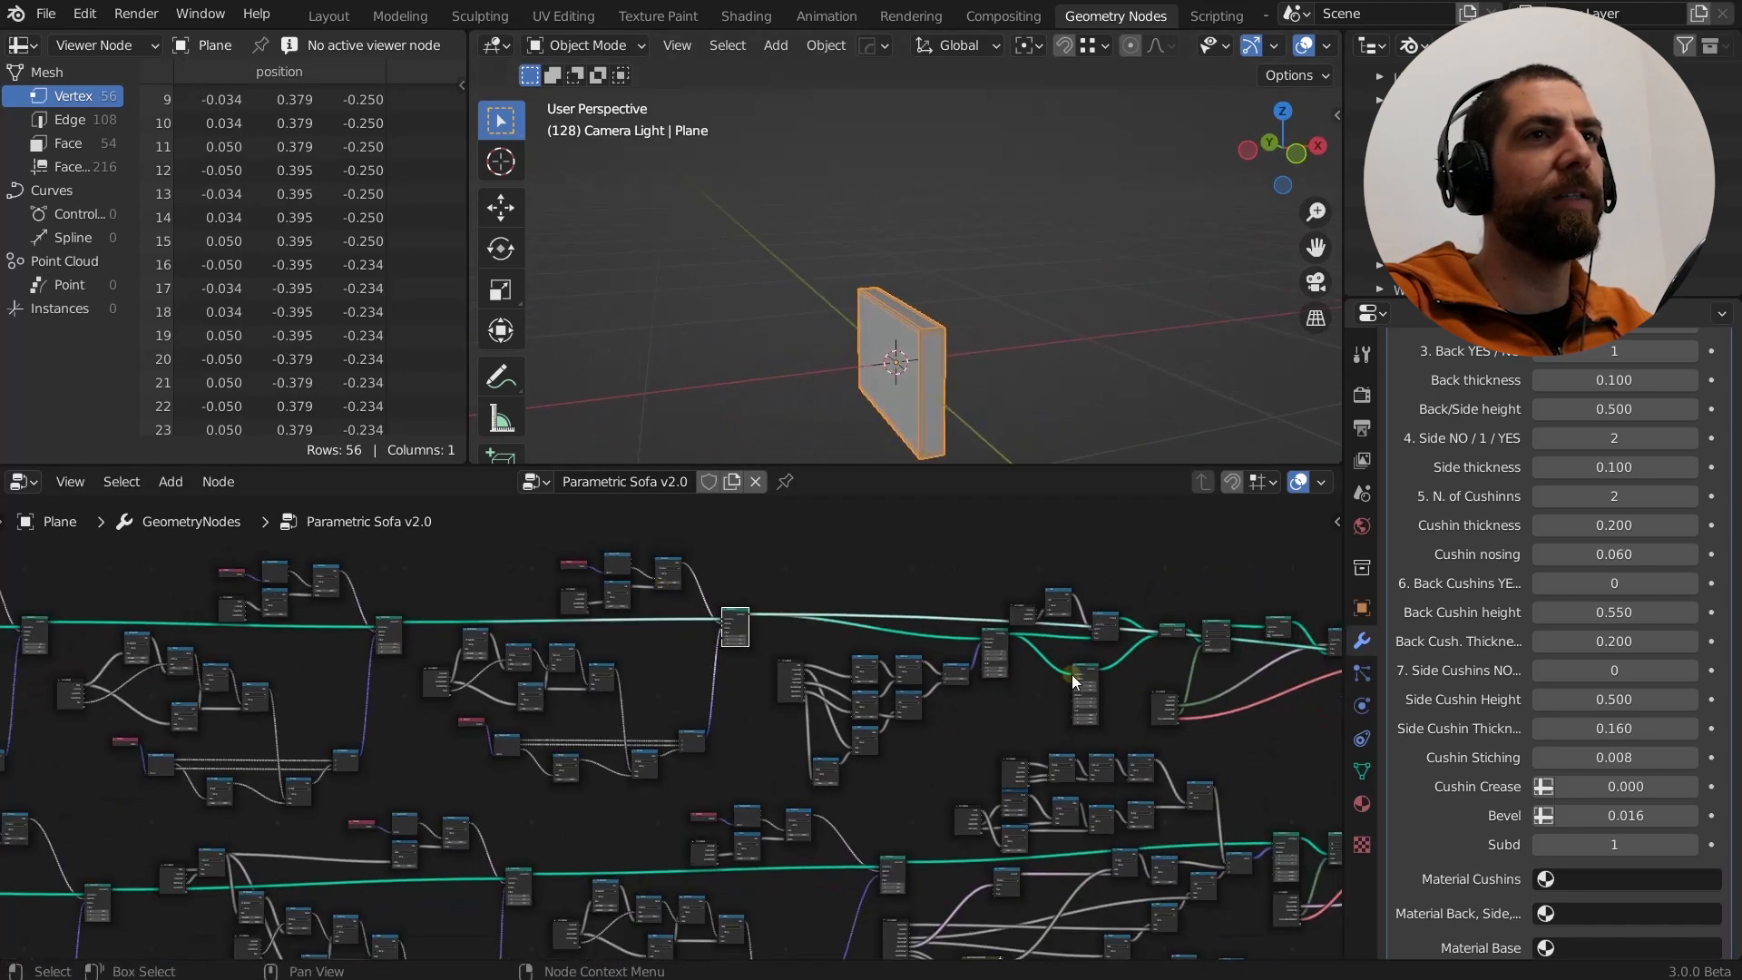
# Preview the first Transform node after the last Set Position node of the SIDE branch.
pyautogui.moveTo(1074, 678); pyautogui.dragTo(581, 651, button='middle')
pyautogui.scroll(7, 529, 639)
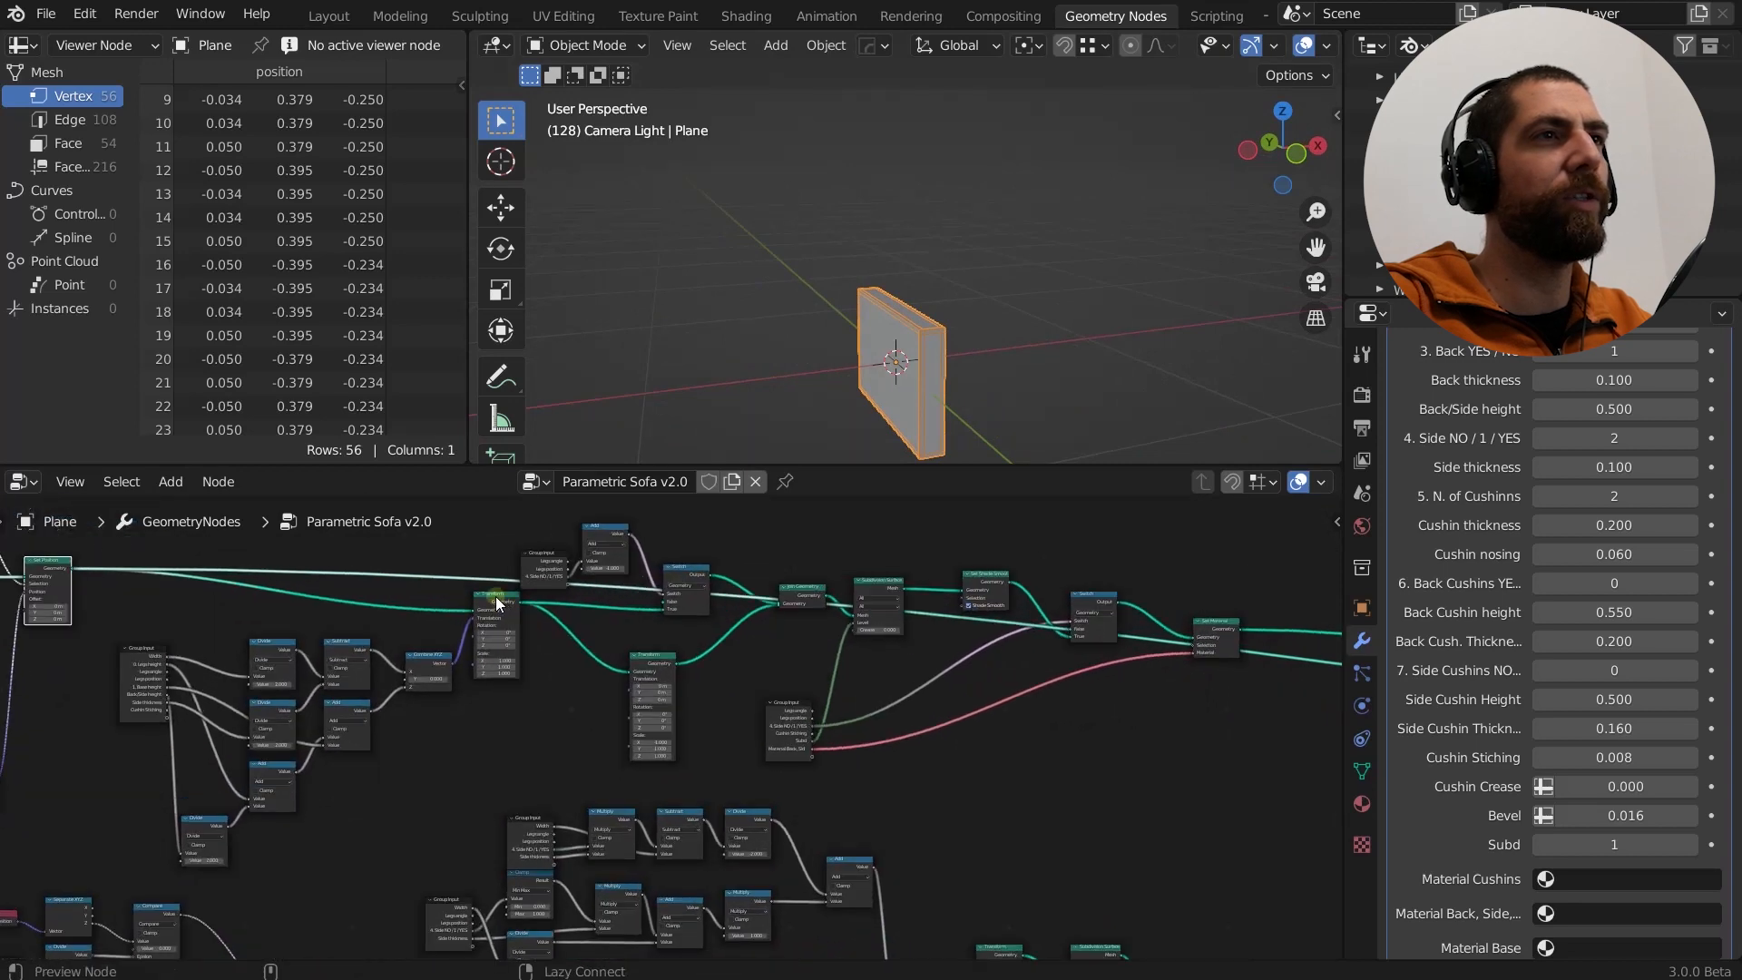
pyautogui.keyDown('ctrl'); pyautogui.keyDown('shift'); pyautogui.click(499, 604); pyautogui.keyUp('shift'); pyautogui.keyUp('ctrl')
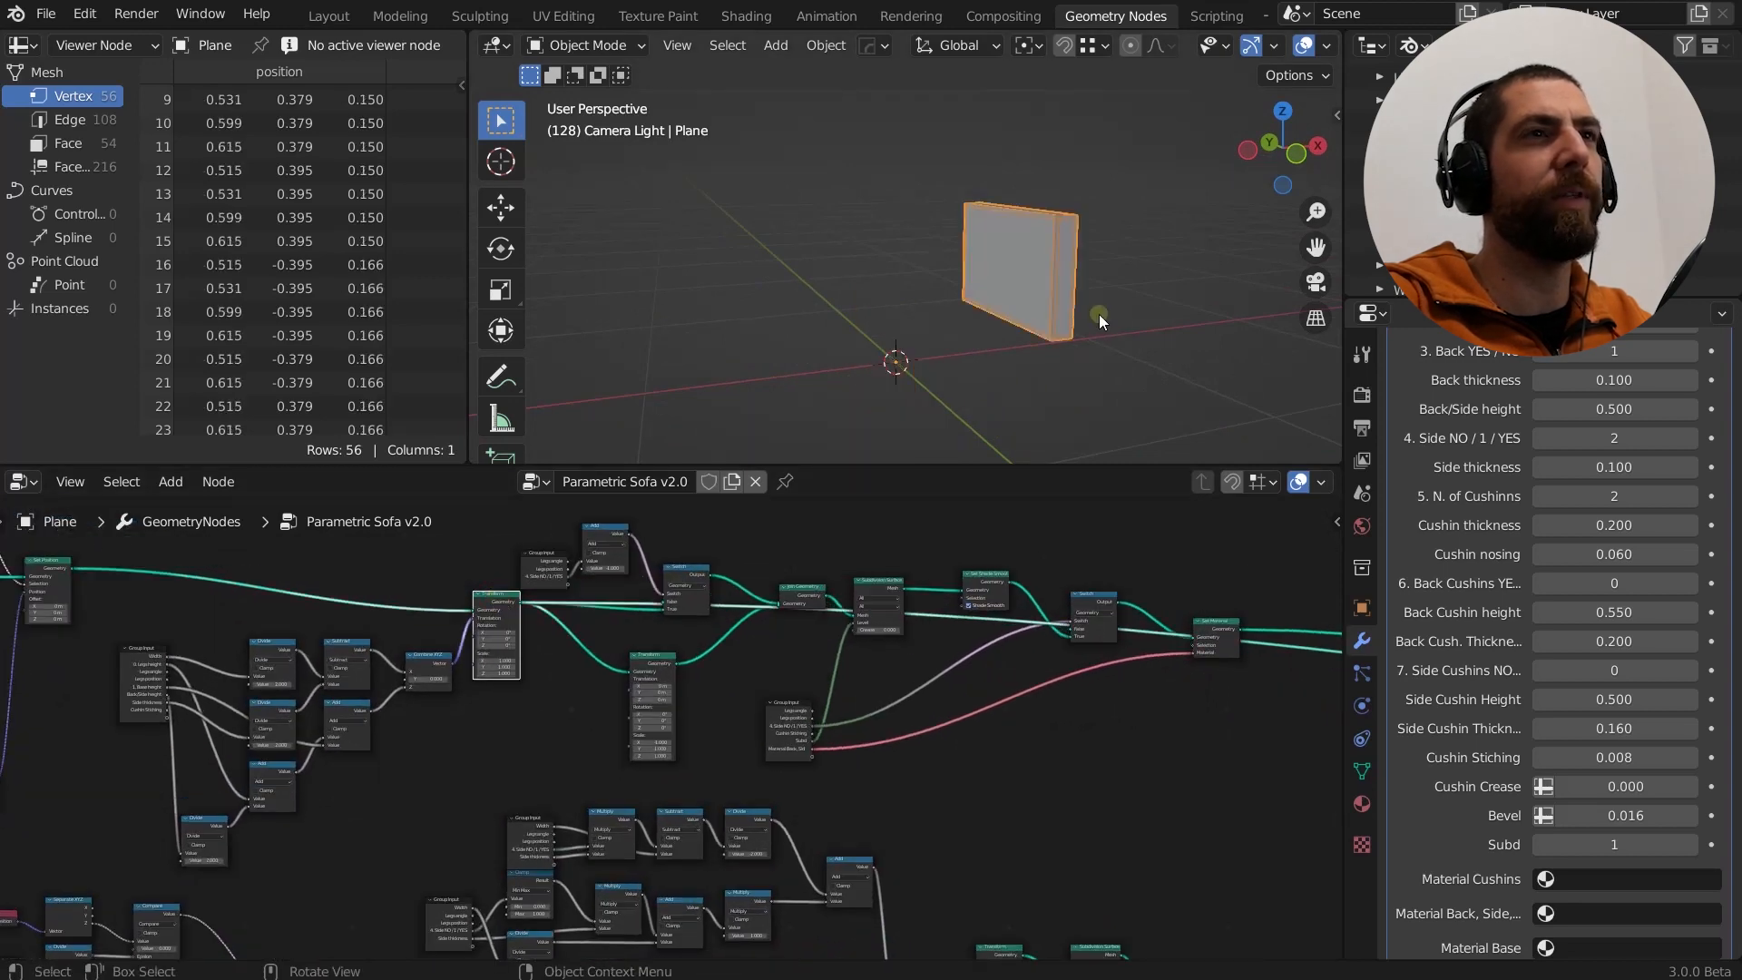
# Select the Join Geometry and mirroring Transform nodes, and move the Switch, Add and Group Input nodes above them higher, clear of the links.
pyautogui.scroll(3, 784, 633)
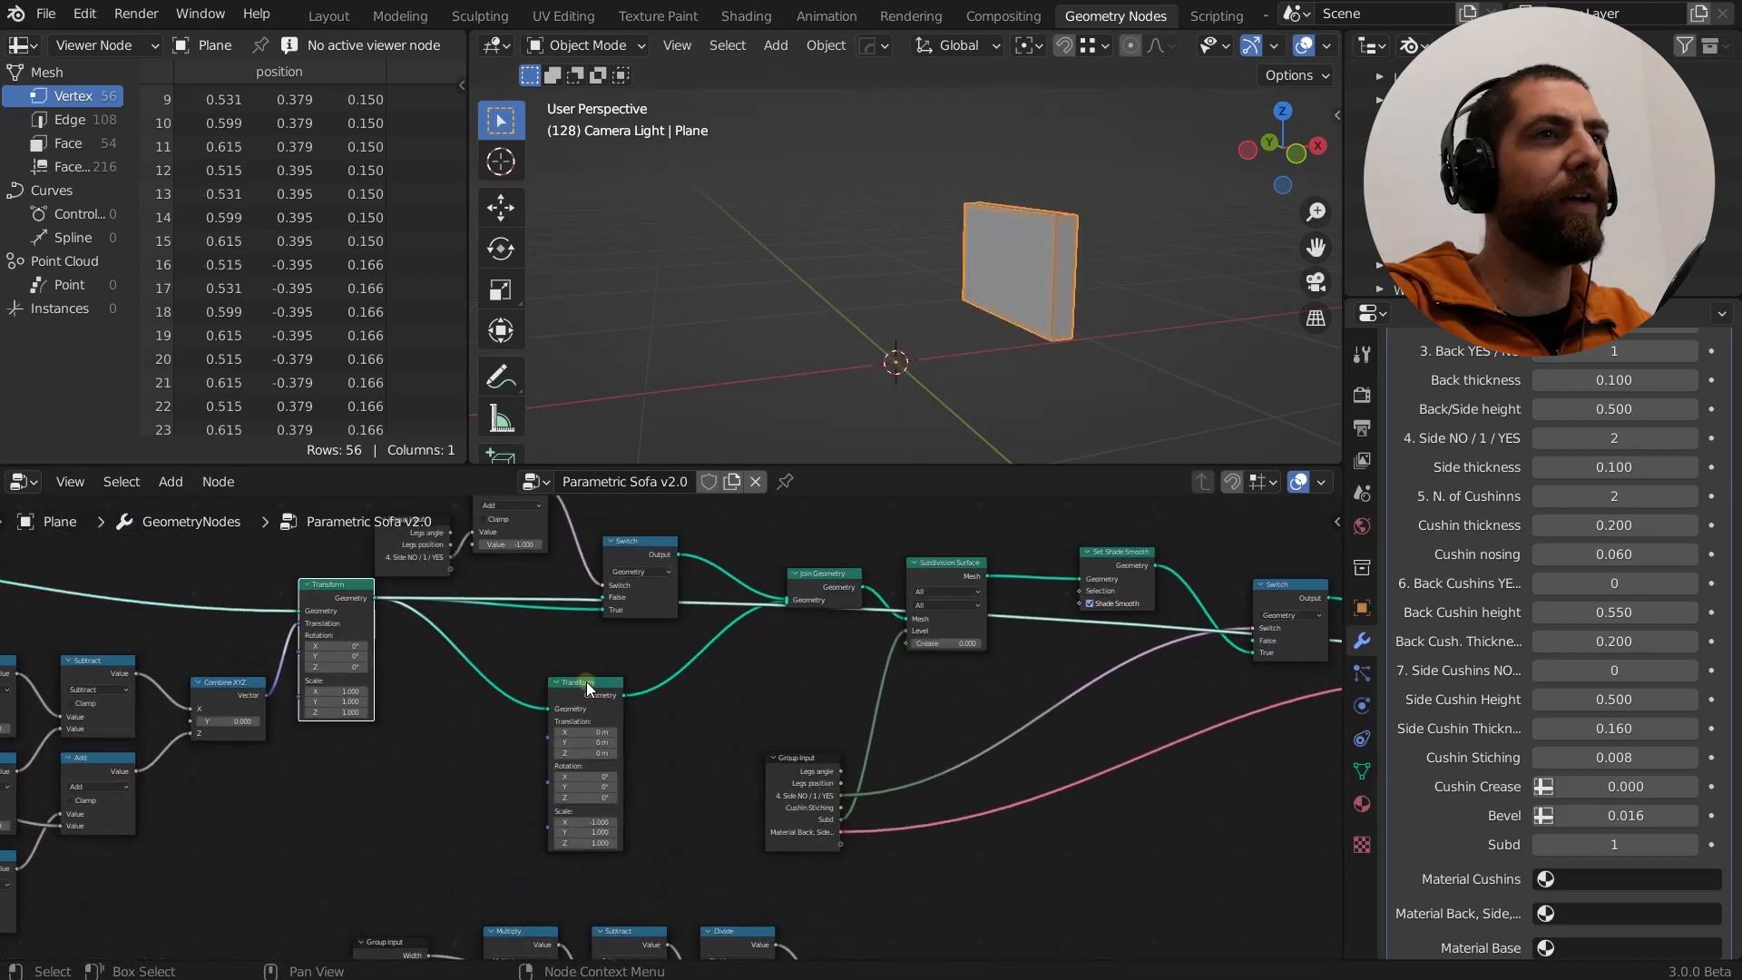
pyautogui.click(814, 585)
pyautogui.moveTo(658, 686); pyautogui.dragTo(582, 712, button='middle')
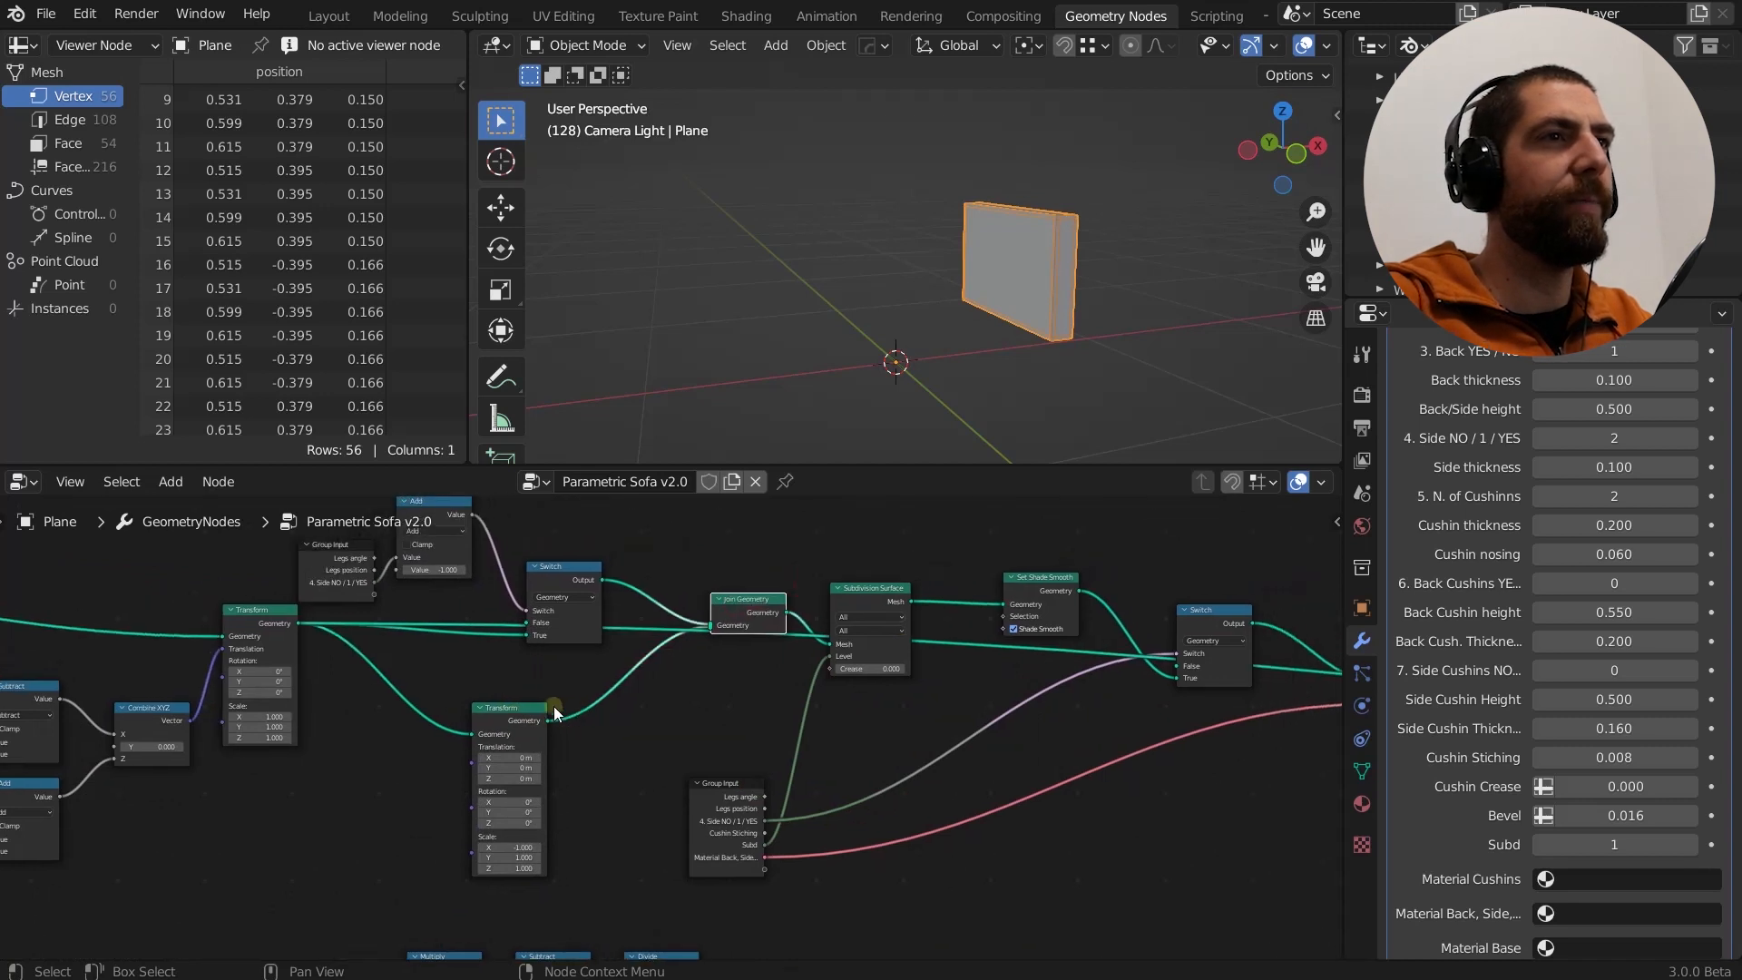
pyautogui.moveTo(523, 710); pyautogui.dragTo(523, 714)
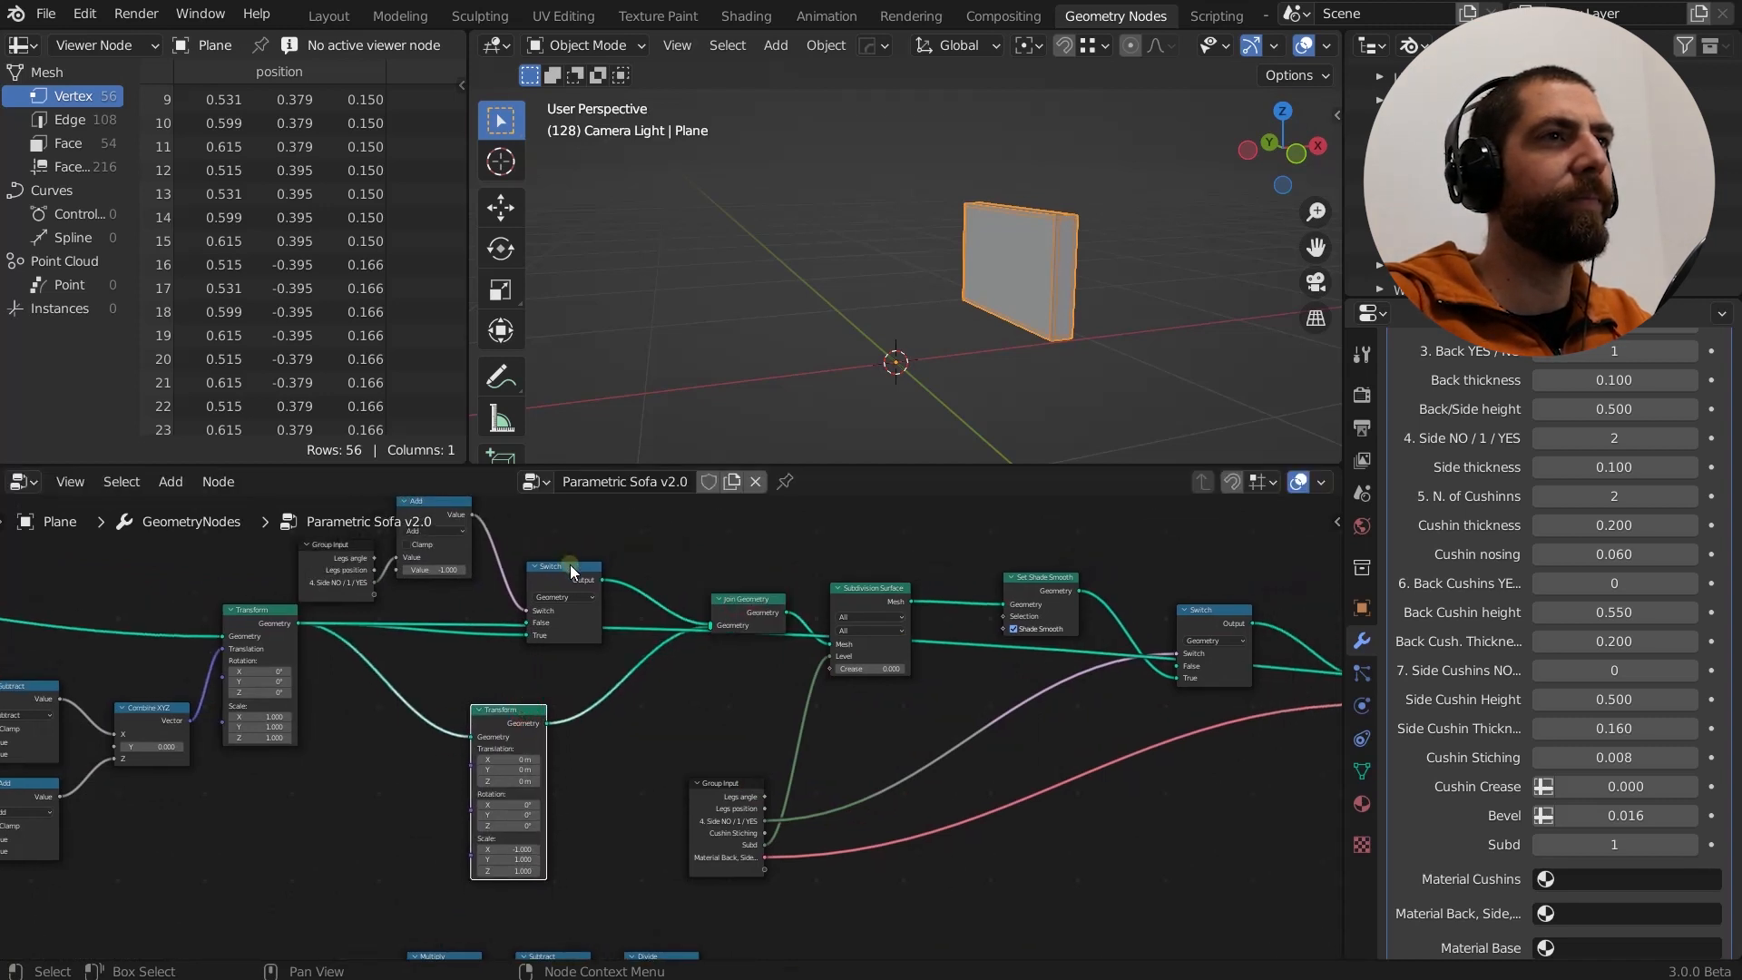
pyautogui.moveTo(572, 572)
pyautogui.mouseDown()
pyautogui.moveTo(571, 522)
pyautogui.moveTo(576, 605)
pyautogui.mouseUp()
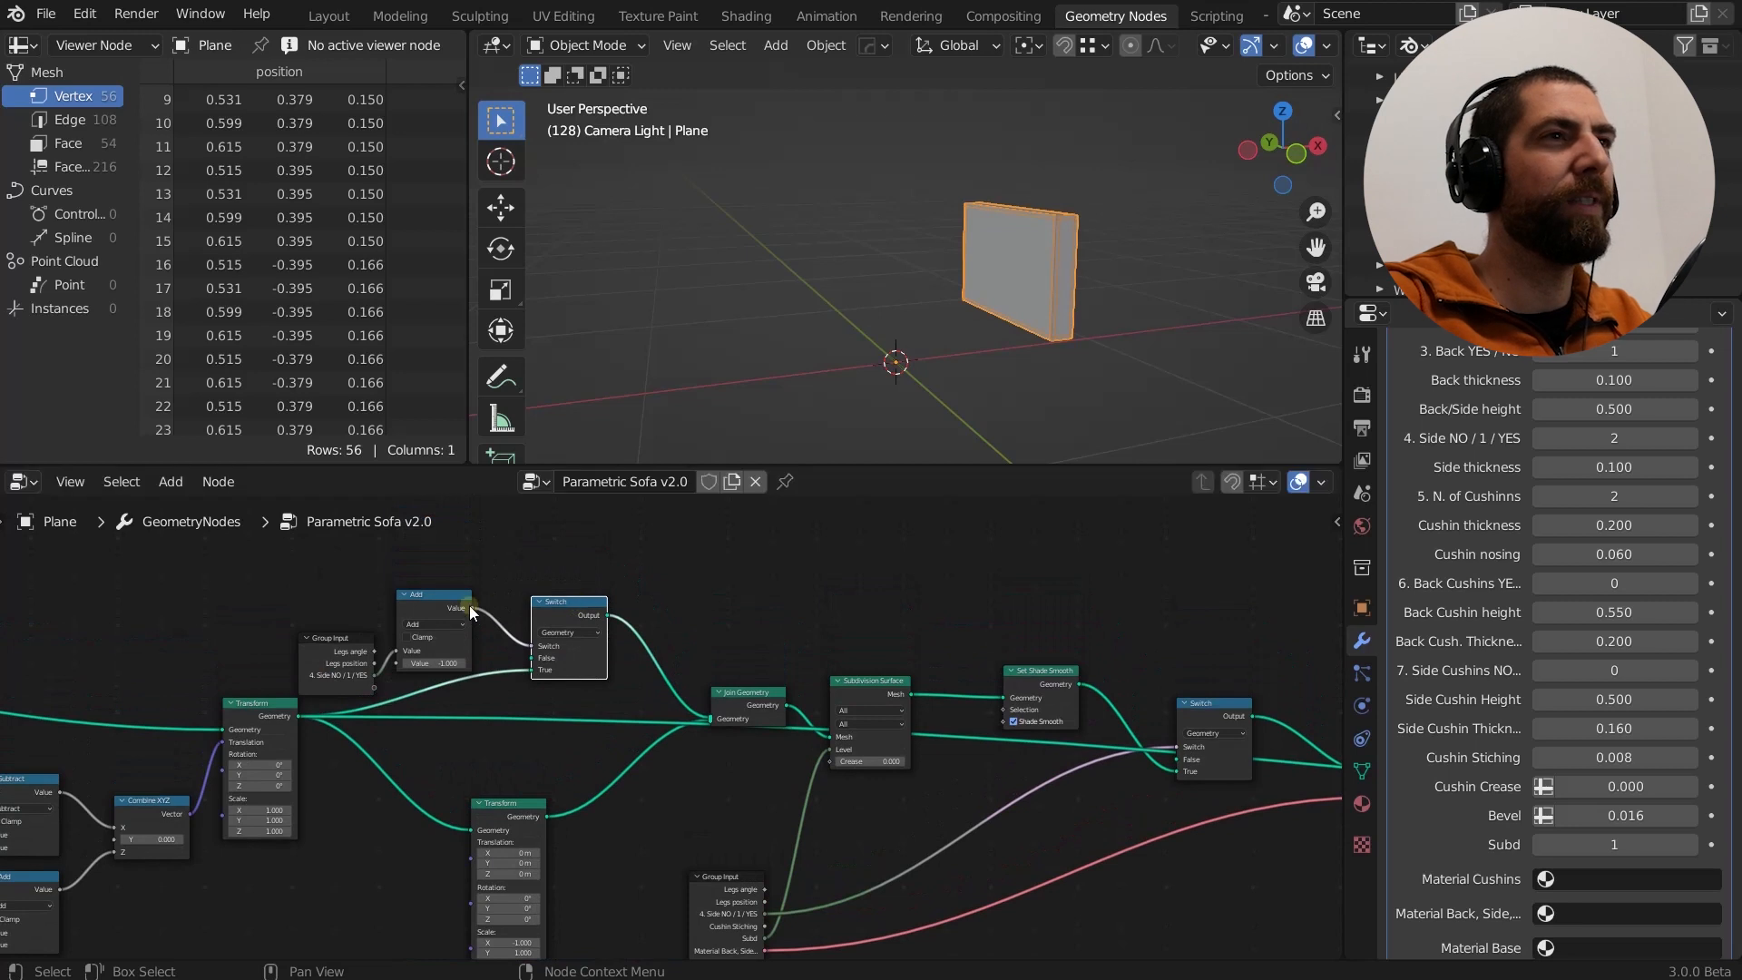
pyautogui.moveTo(446, 599); pyautogui.dragTo(448, 578)
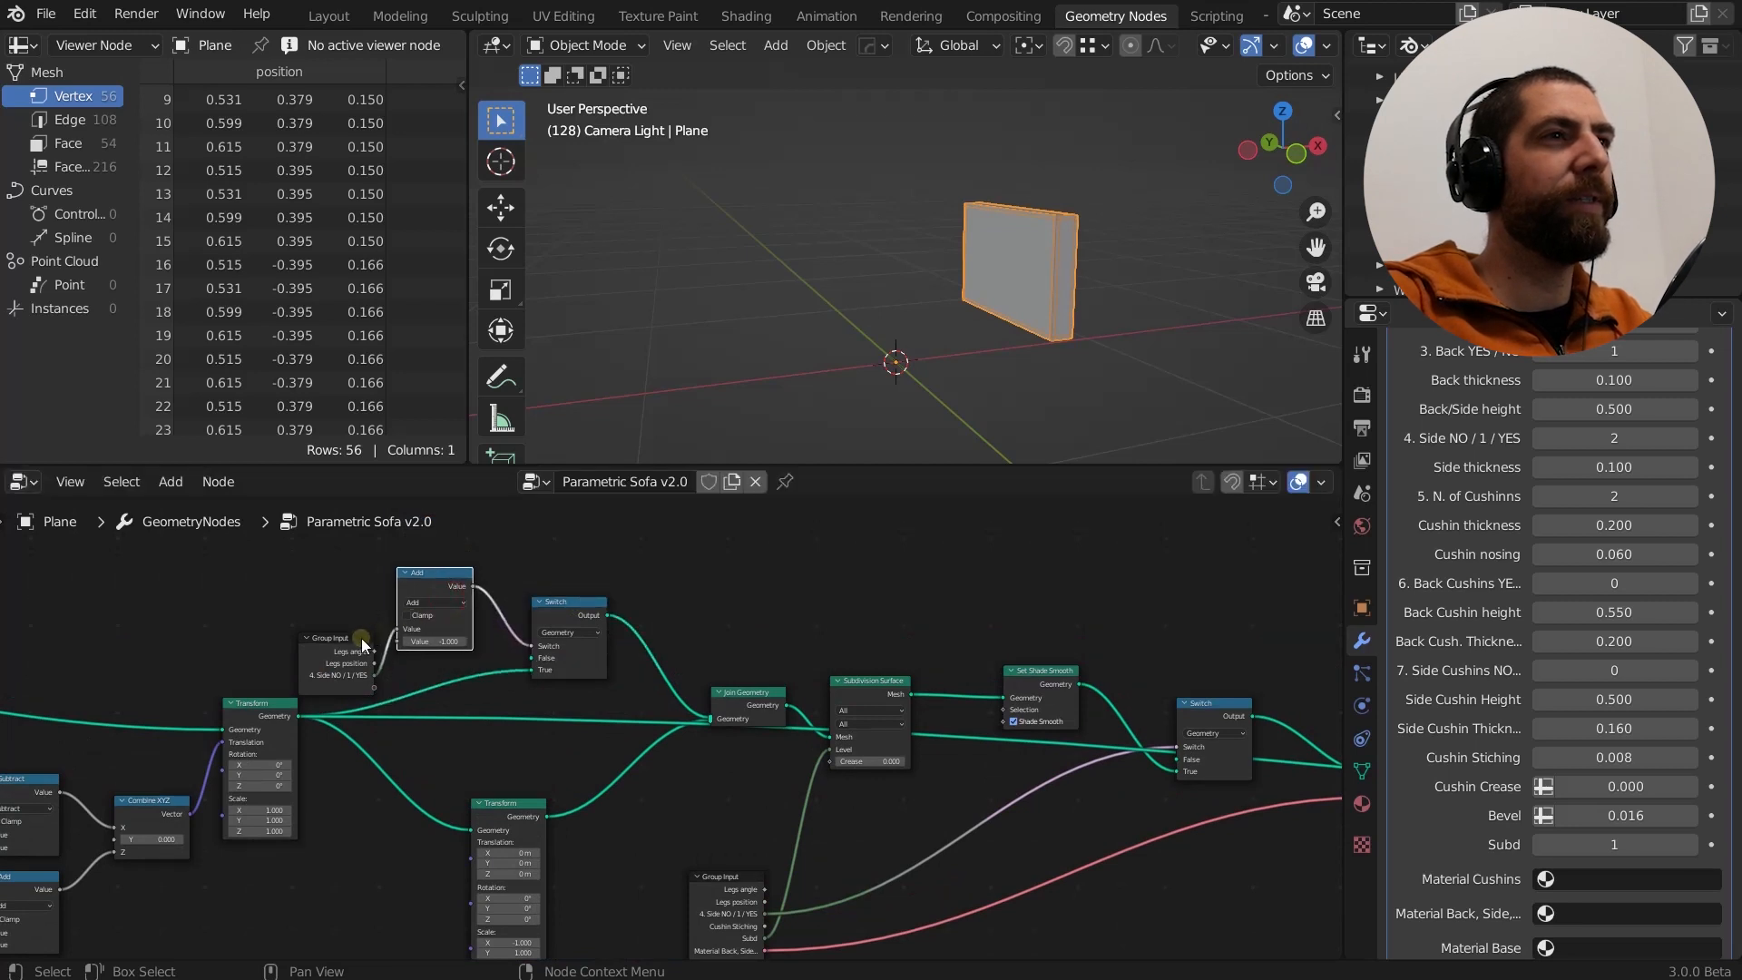
pyautogui.moveTo(363, 645); pyautogui.dragTo(361, 606)
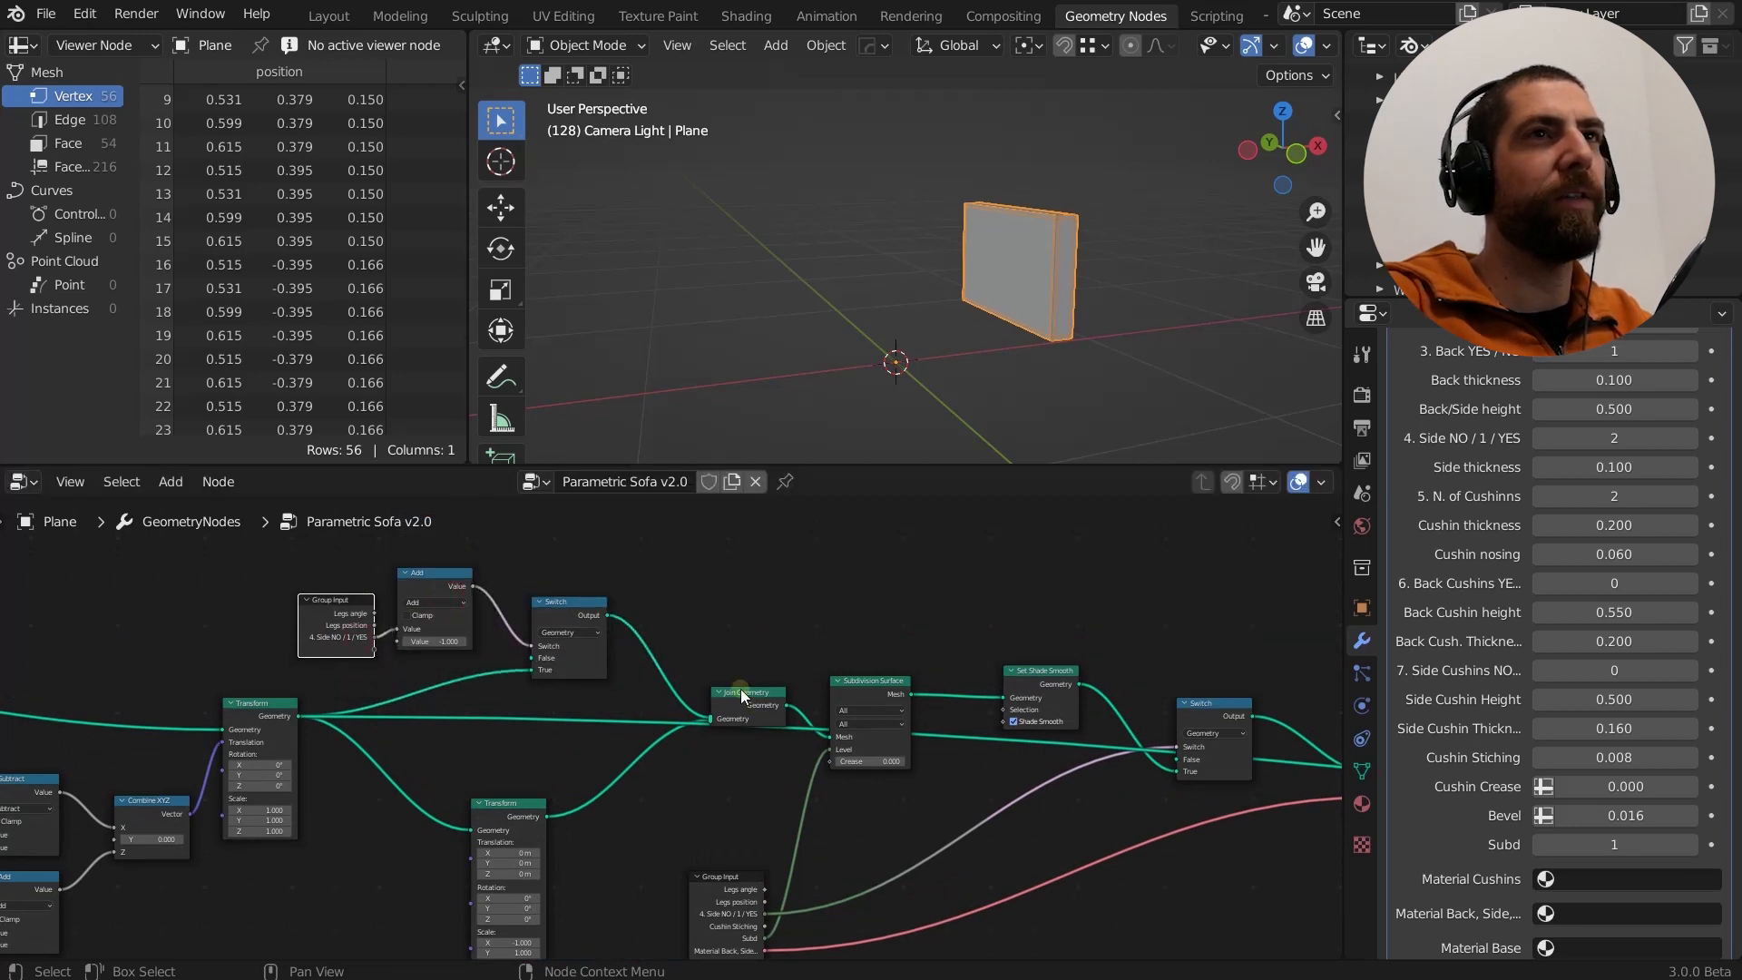
# Preview the SIDE branch's Join Geometry node and inspect the mirrored side panels in 3D.
pyautogui.click(741, 690)
pyautogui.keyDown('ctrl'); pyautogui.keyDown('shift'); pyautogui.click(742, 691); pyautogui.keyUp('shift'); pyautogui.keyUp('ctrl')
pyautogui.scroll(-2, 824, 376)
pyautogui.moveTo(824, 377); pyautogui.dragTo(885, 388, button='middle')
pyautogui.scroll(4, 675, 682)
pyautogui.moveTo(695, 654); pyautogui.dragTo(759, 662, button='middle')
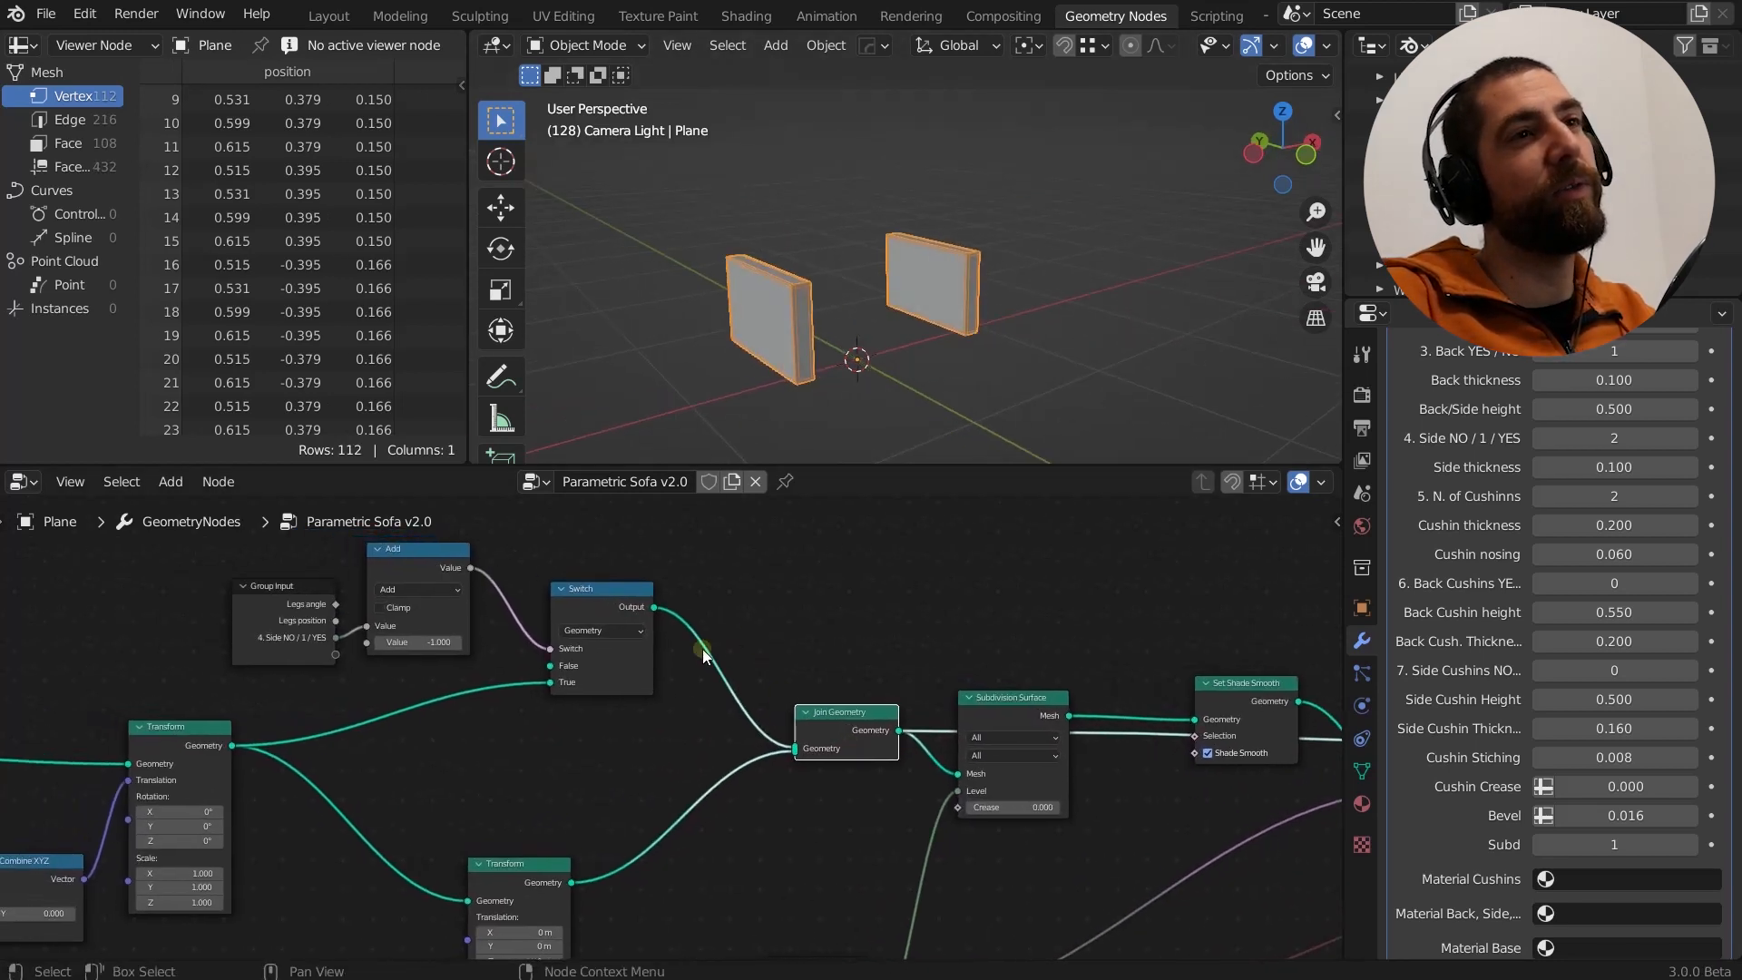
# Examine the Group Input, Add and Switch chain, and lower the 4. Side NO / 1 / YES value to 1 and finally 0.
pyautogui.moveTo(667, 715); pyautogui.dragTo(684, 801, button='middle')
pyautogui.scroll(1, 677, 736)
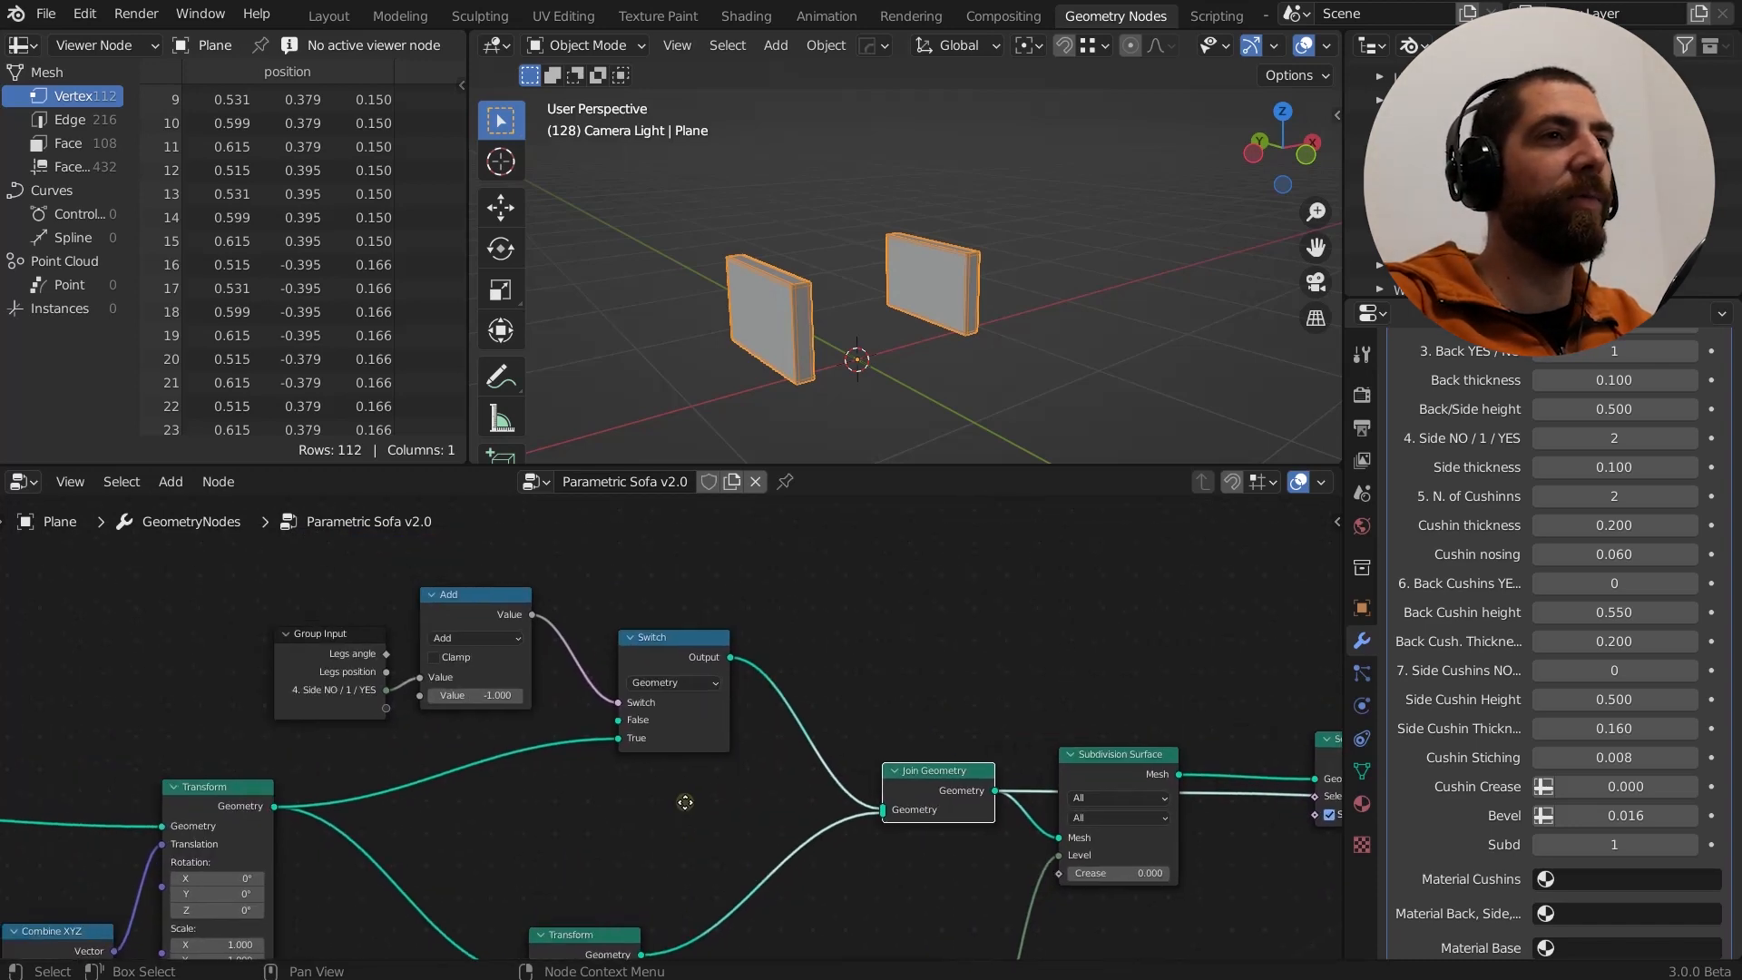
pyautogui.scroll(-1, 684, 801)
pyautogui.scroll(2, 563, 737)
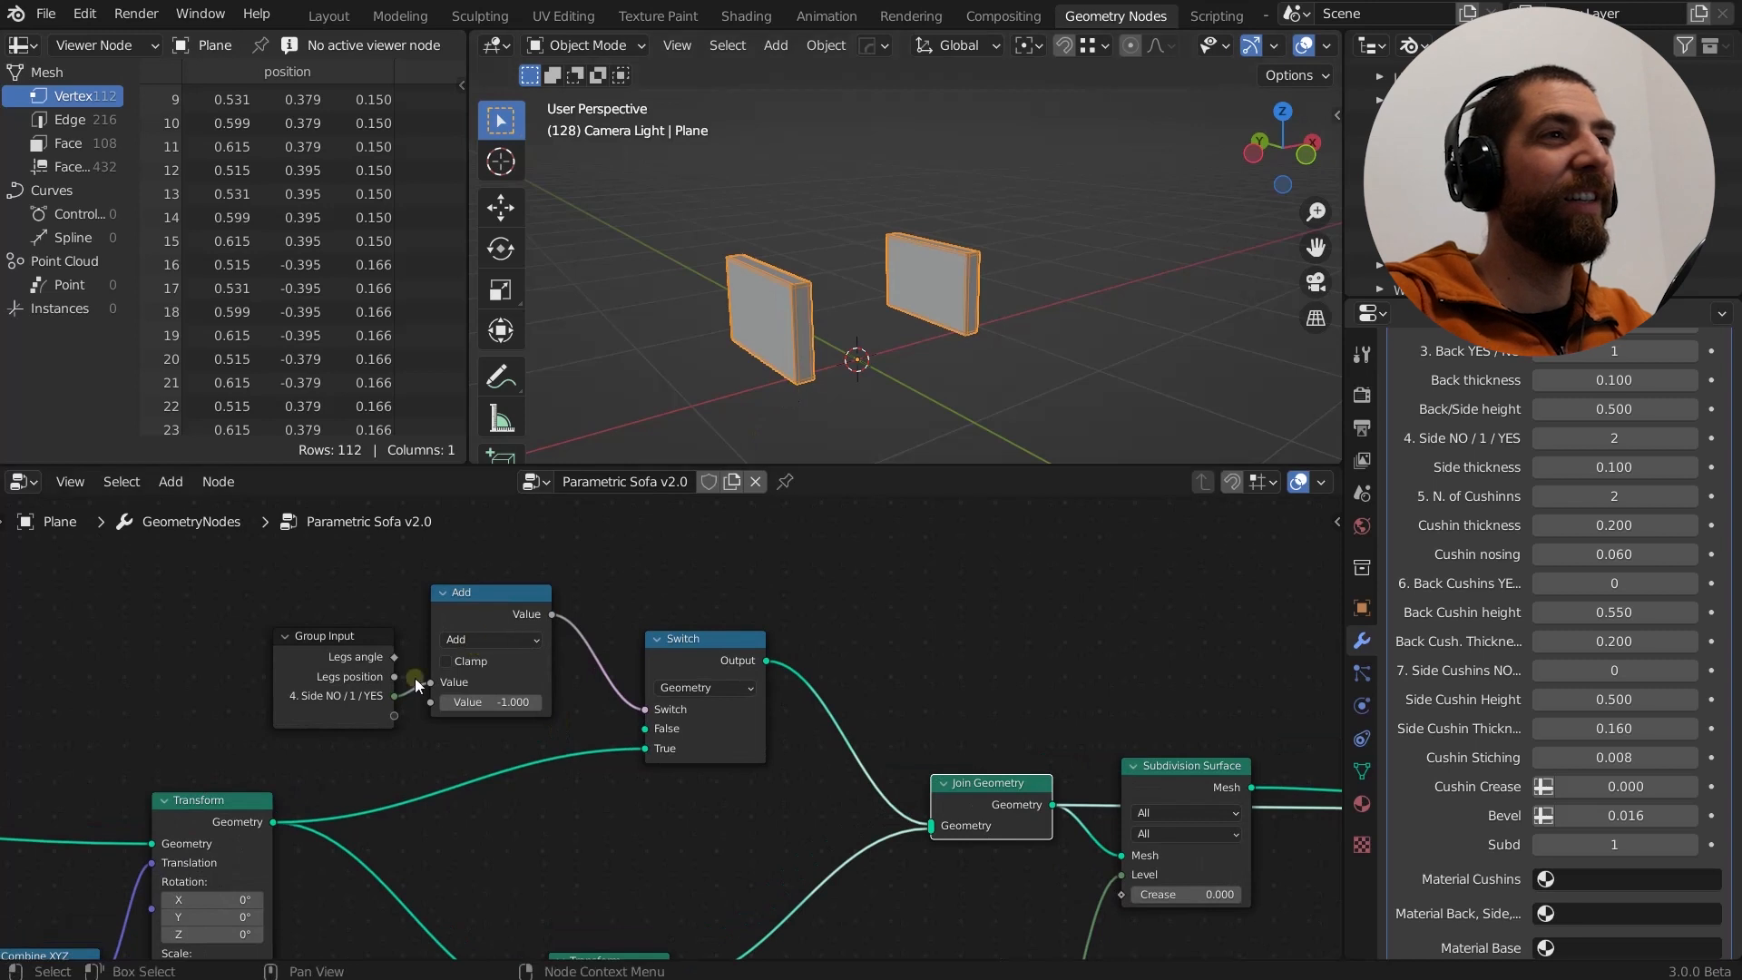
pyautogui.scroll(2, 363, 699)
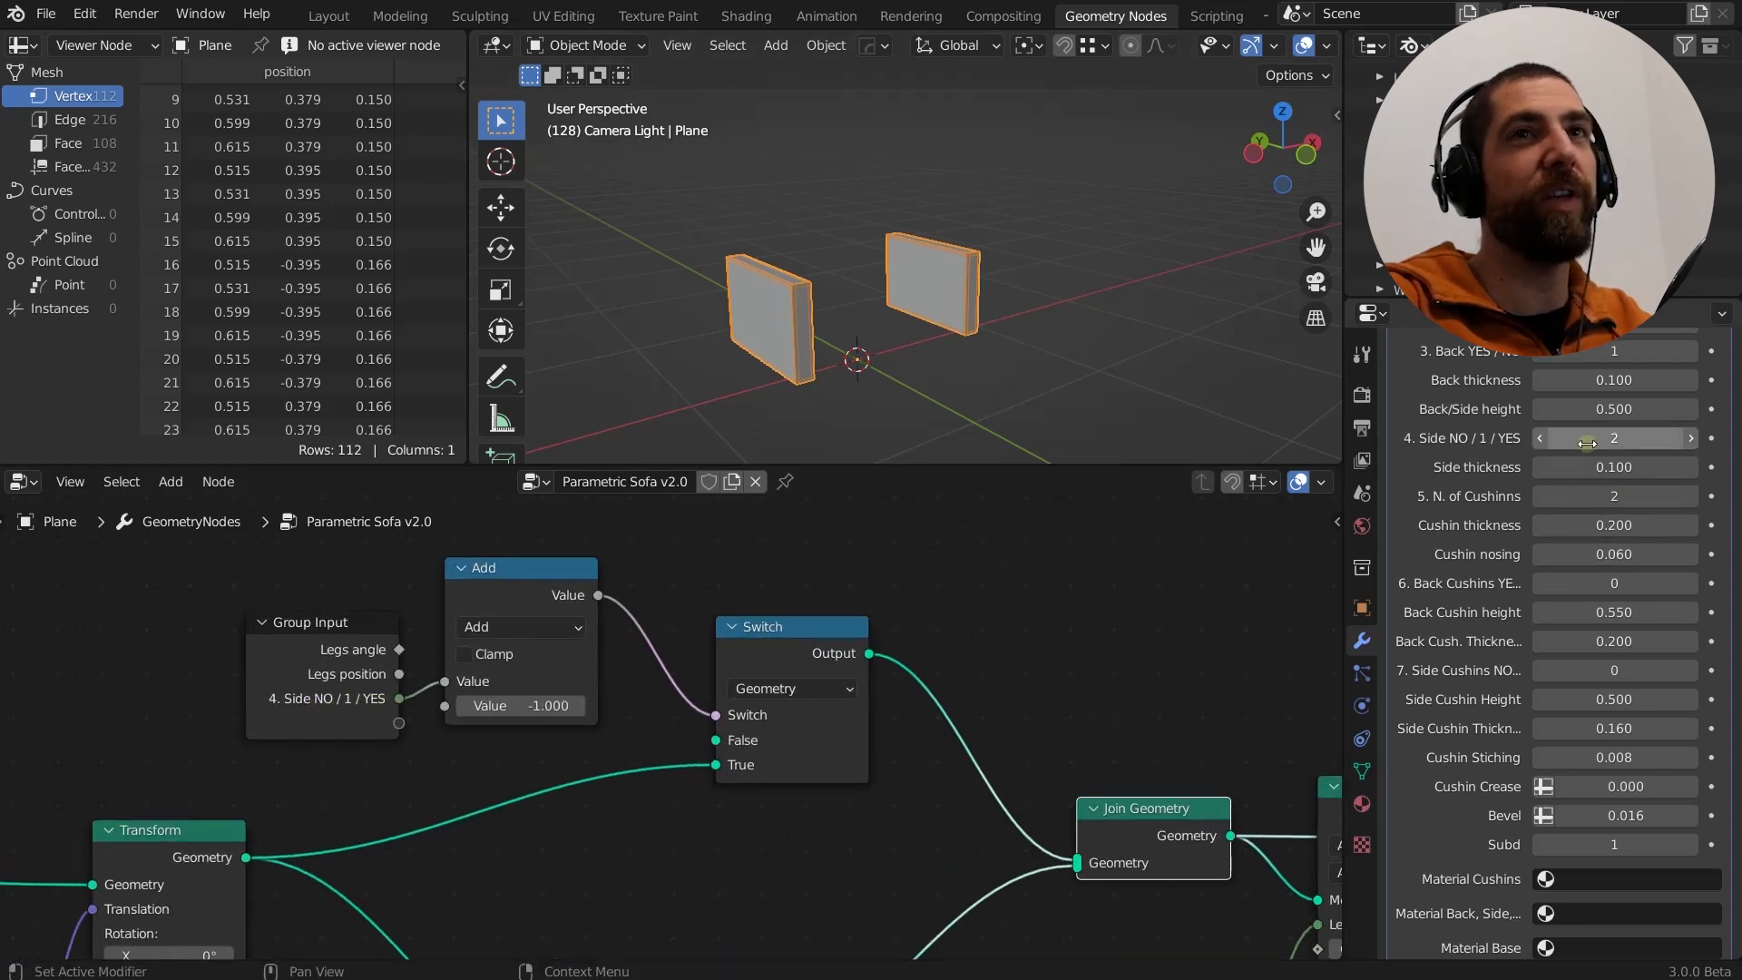
pyautogui.click(1540, 438)
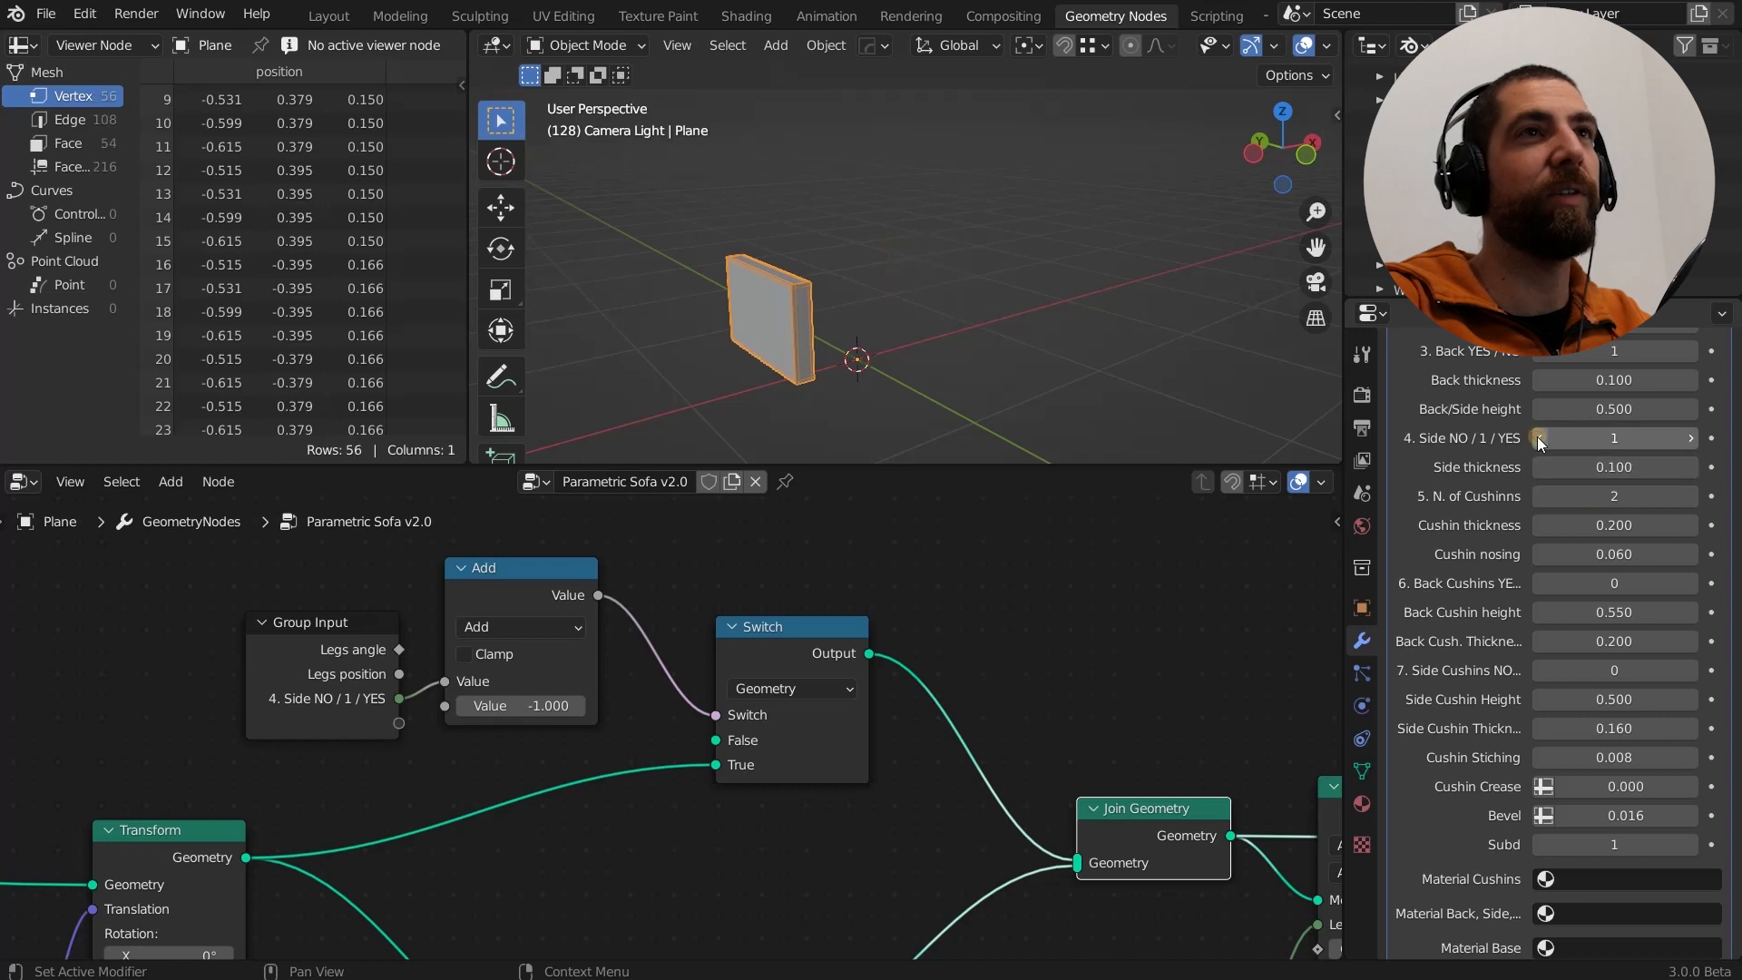
pyautogui.click(1540, 438)
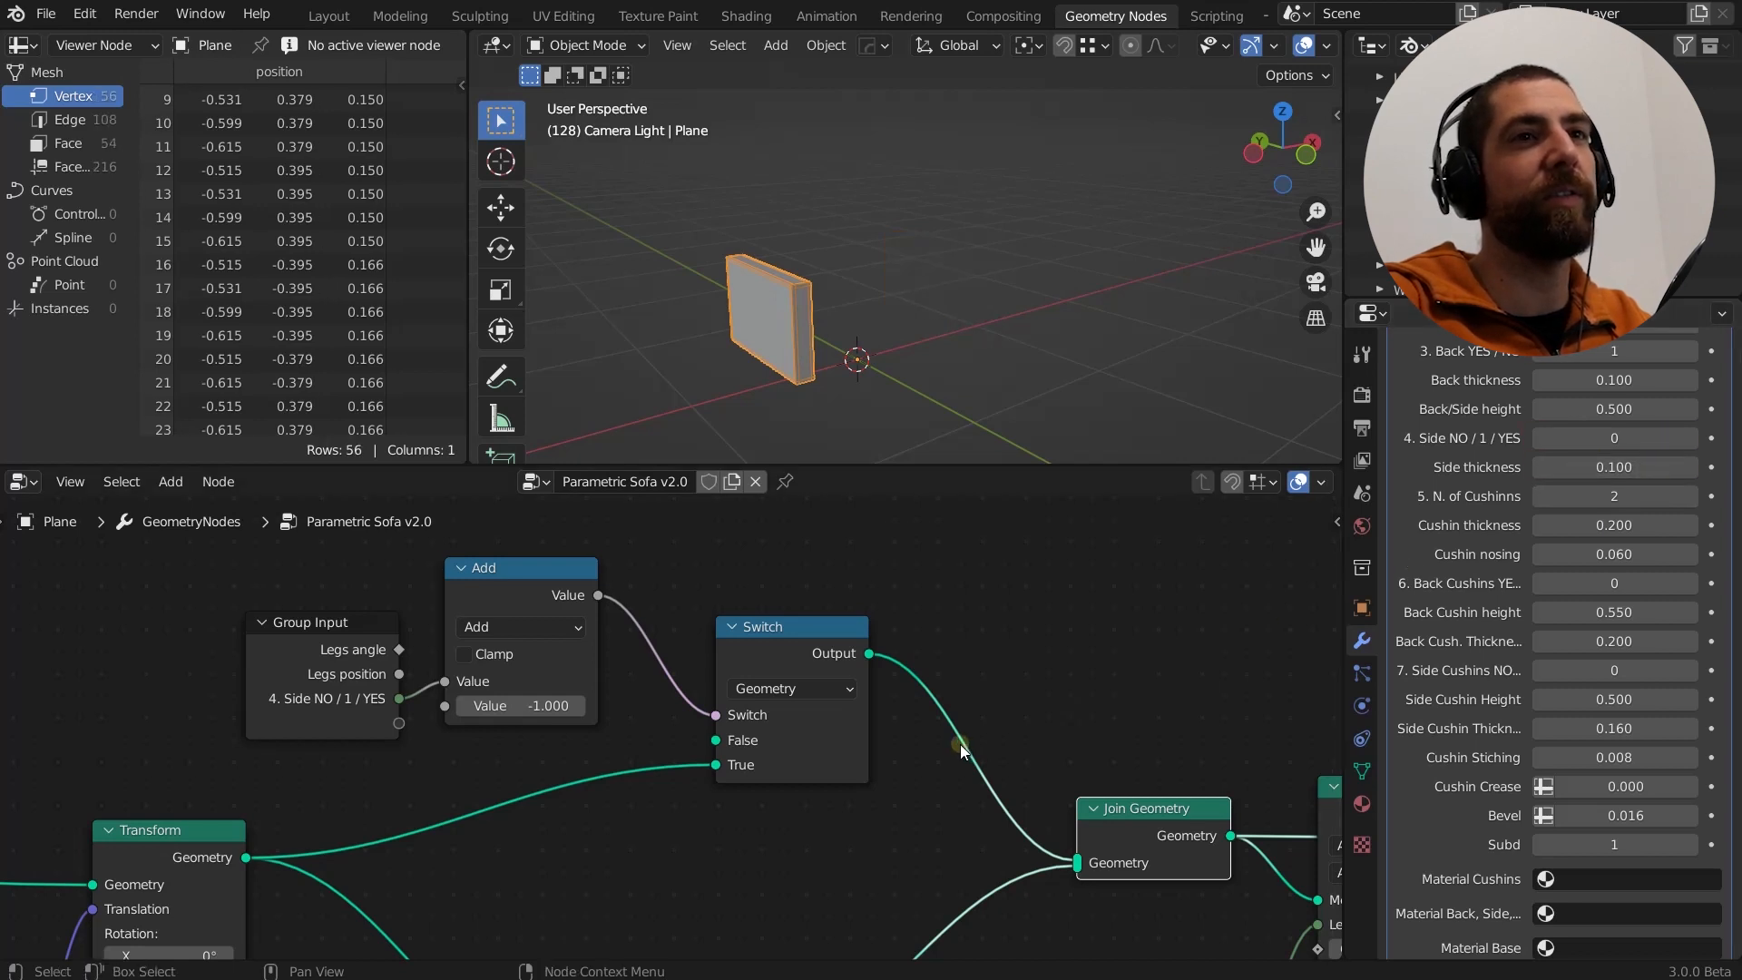
# Preview the last Switch node of the SIDE branch, located before Set Material.
pyautogui.moveTo(961, 745); pyautogui.dragTo(534, 640, button='middle')
pyautogui.scroll(-4, 738, 699)
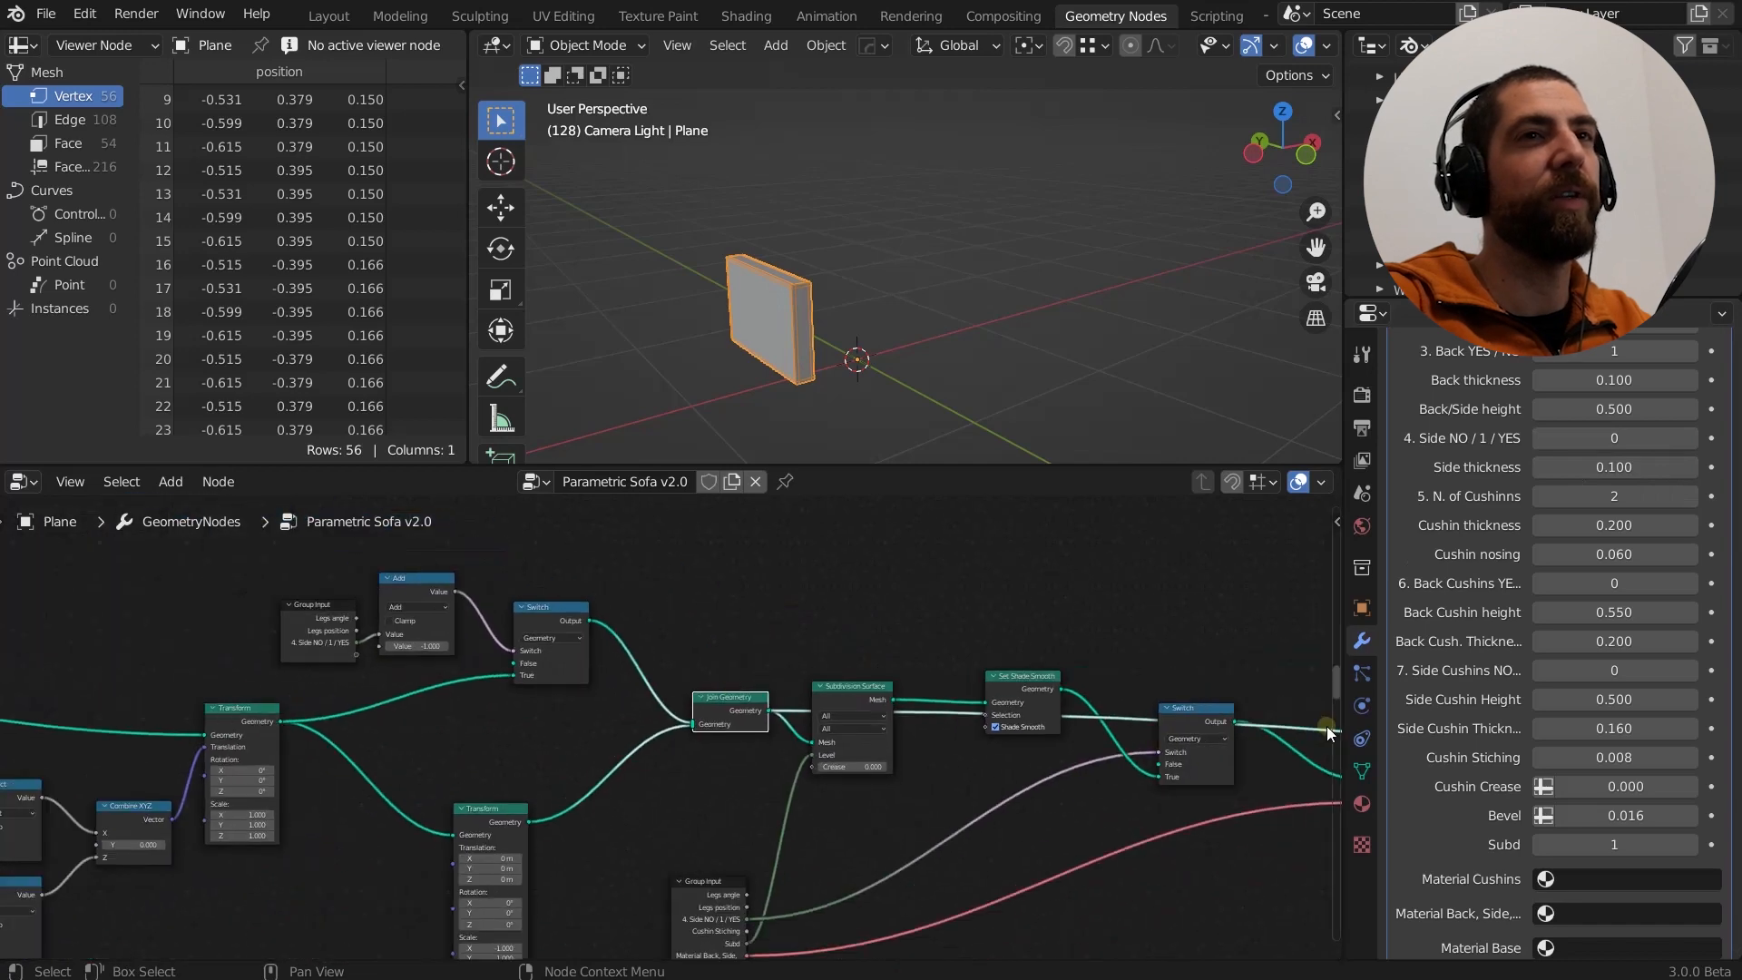
pyautogui.moveTo(1204, 712); pyautogui.dragTo(1210, 714)
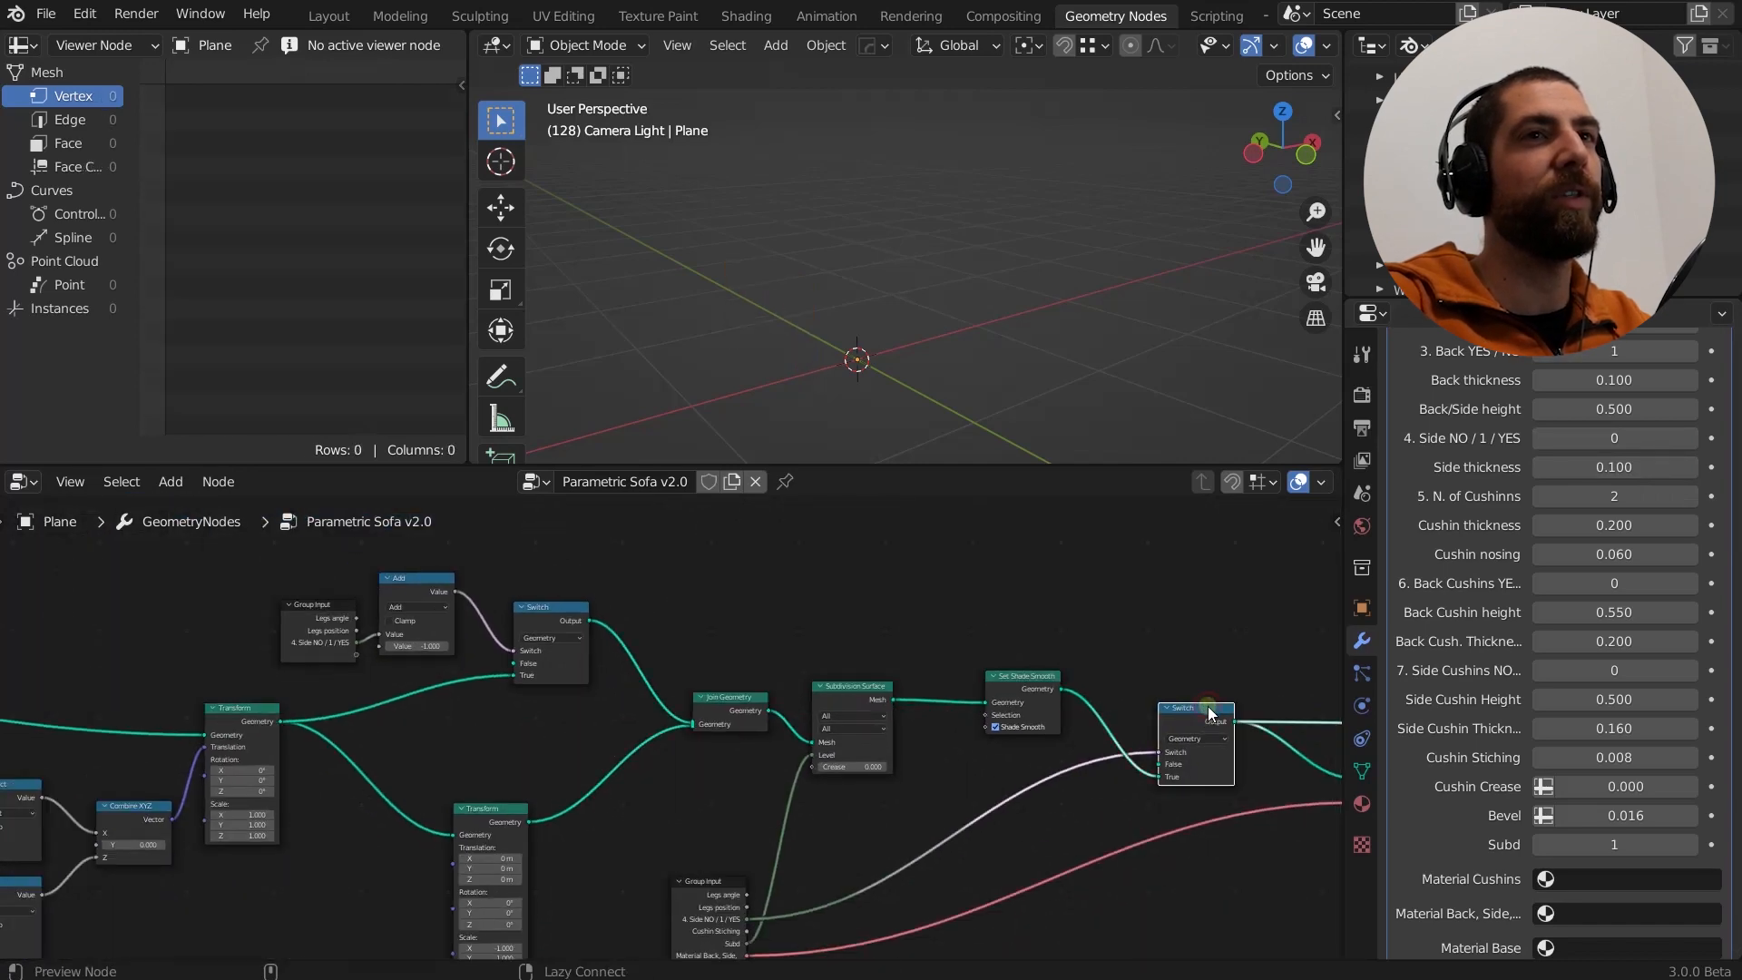
# Lower the number of cushions to 1 and raise it to 3.
pyautogui.click(1538, 499)
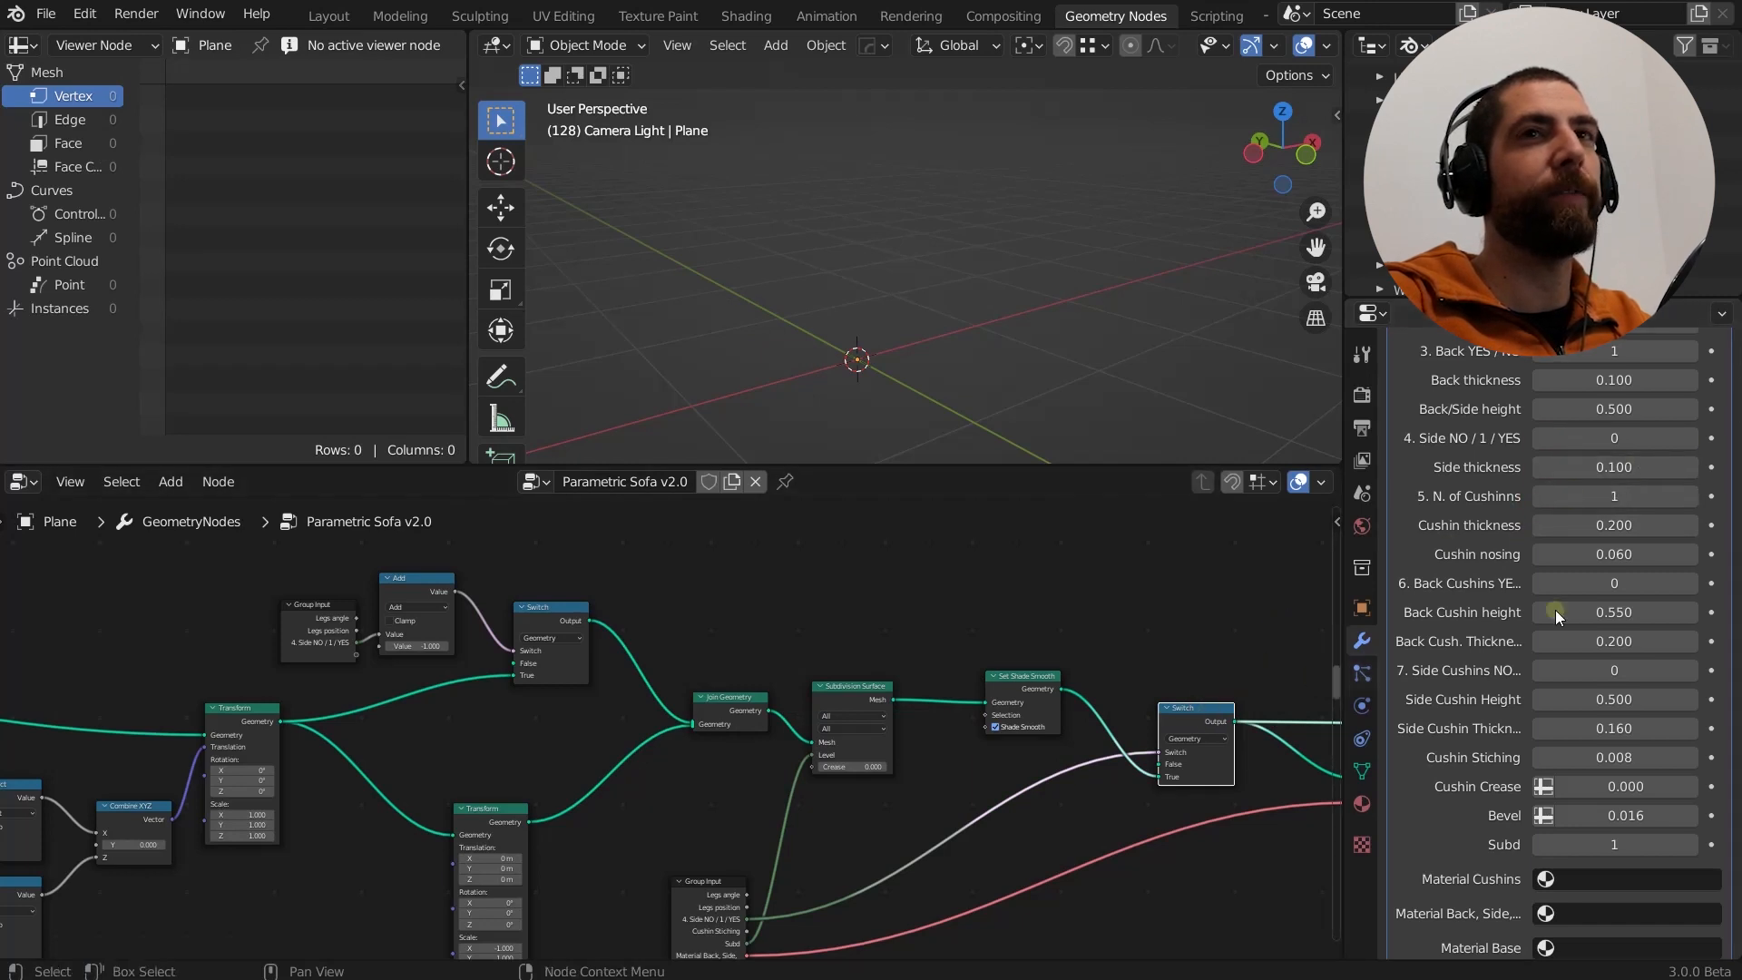
pyautogui.click(1694, 496)
pyautogui.click(1693, 497)
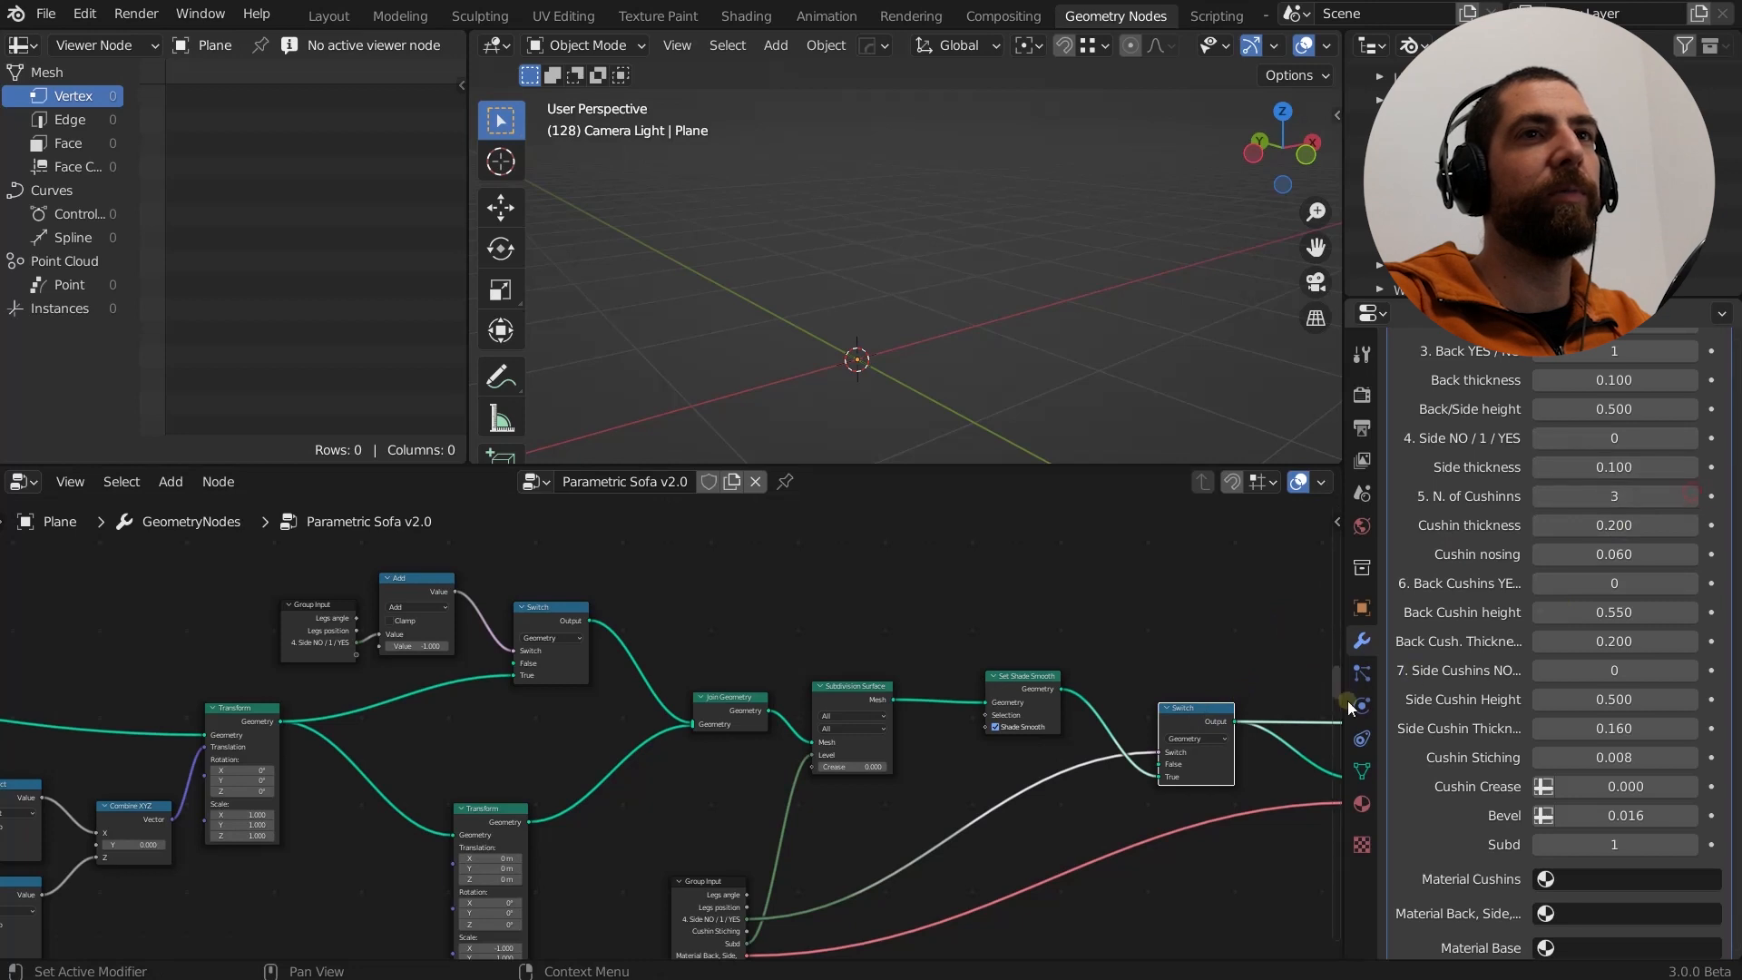
# Preview the upper Switch and Join Geometry nodes in turn, and compare the two Switch nodes of the SIDE branch.
pyautogui.keyDown('ctrl'); pyautogui.keyDown('shift'); pyautogui.click(555, 614); pyautogui.keyUp('shift'); pyautogui.keyUp('ctrl')
pyautogui.keyDown('ctrl'); pyautogui.keyDown('shift'); pyautogui.click(740, 701); pyautogui.keyUp('shift'); pyautogui.keyUp('ctrl')
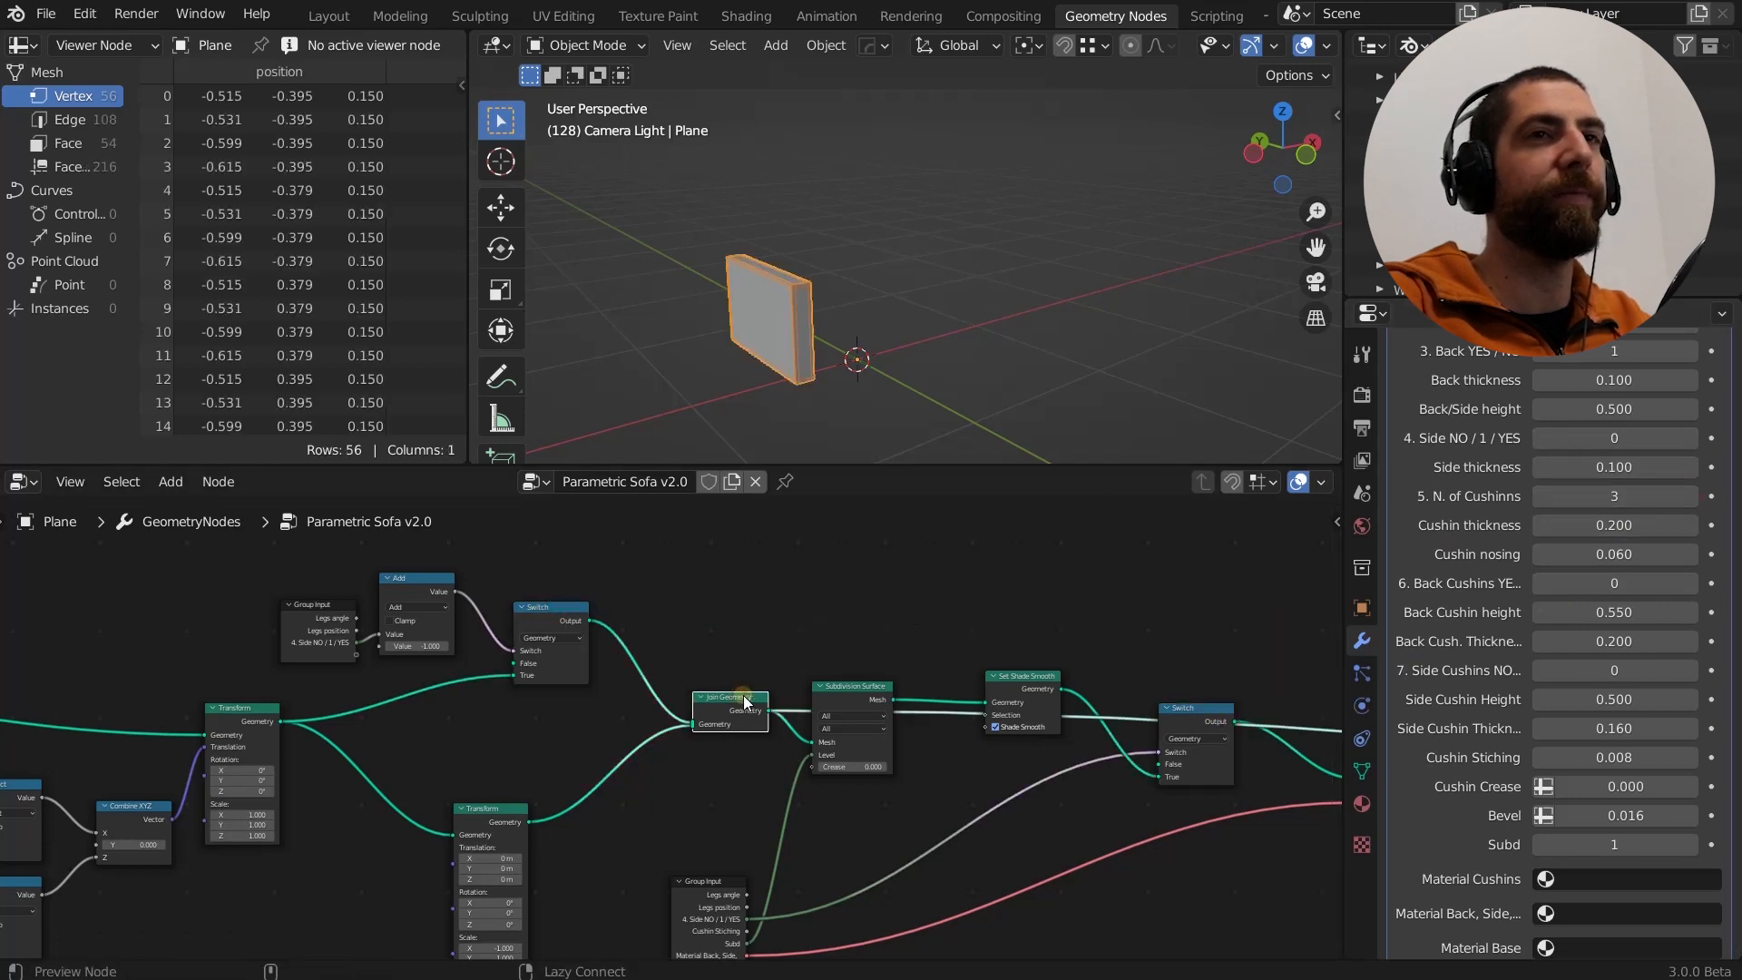
pyautogui.scroll(-3, 918, 638)
pyautogui.moveTo(918, 632); pyautogui.dragTo(855, 590, button='middle')
pyautogui.scroll(1, 837, 630)
pyautogui.scroll(1, 853, 594)
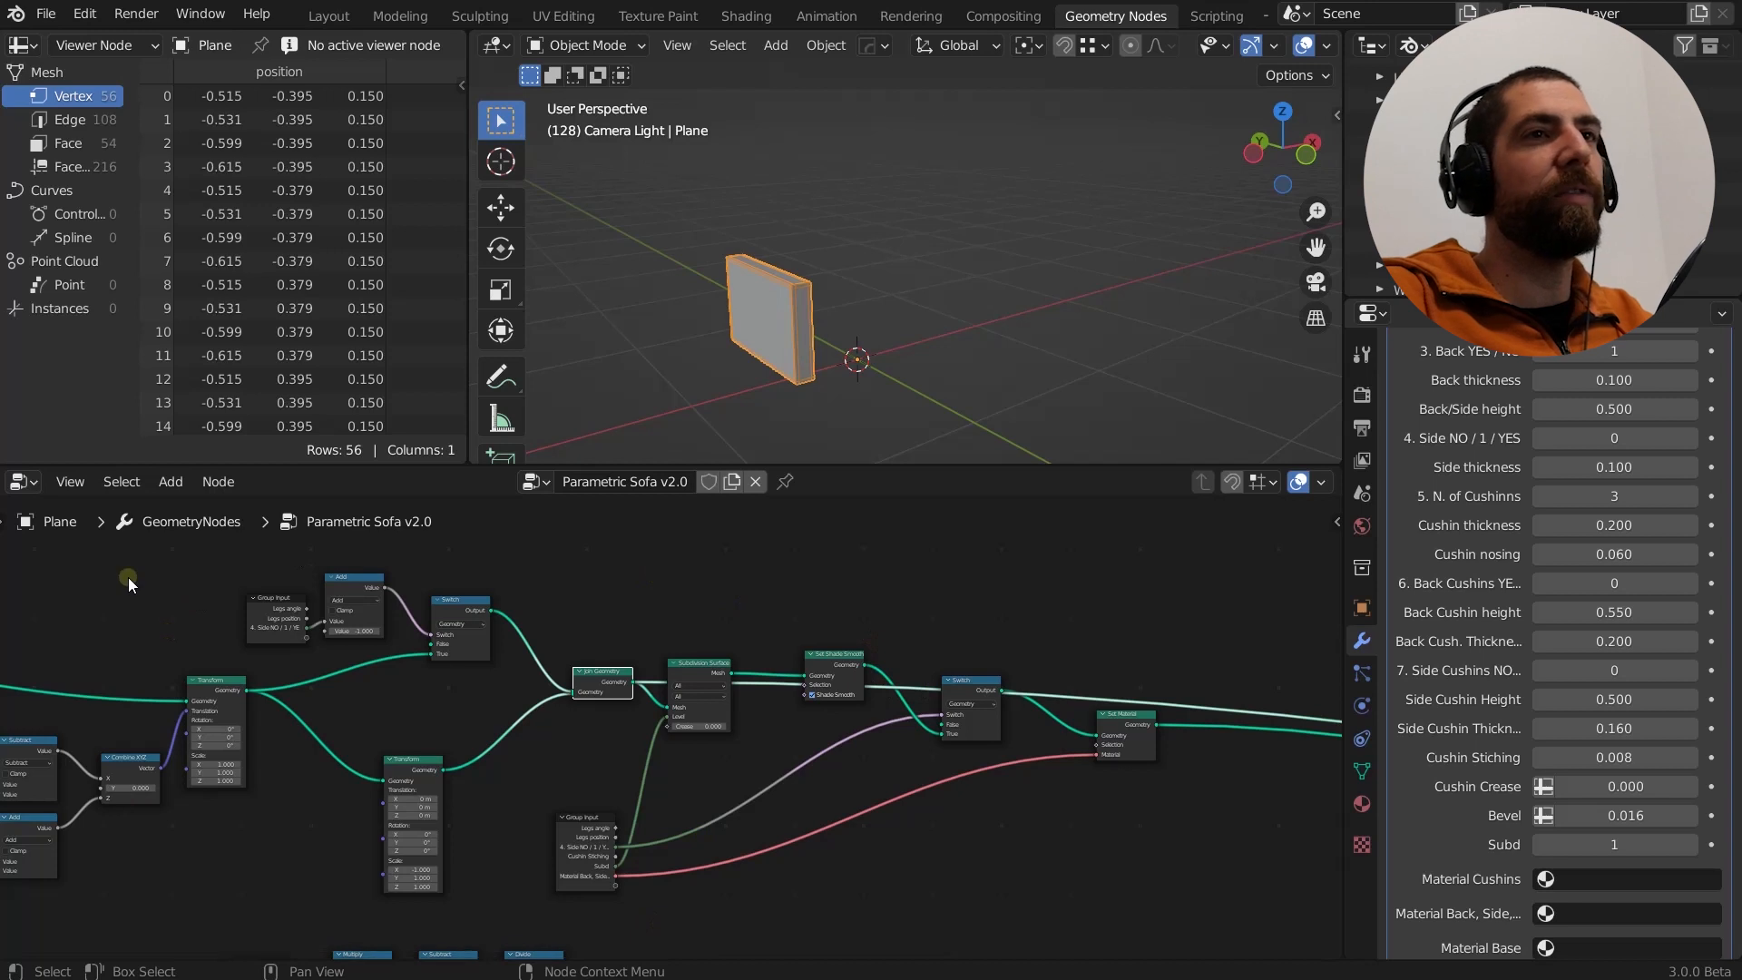
pyautogui.scroll(1, 908, 676)
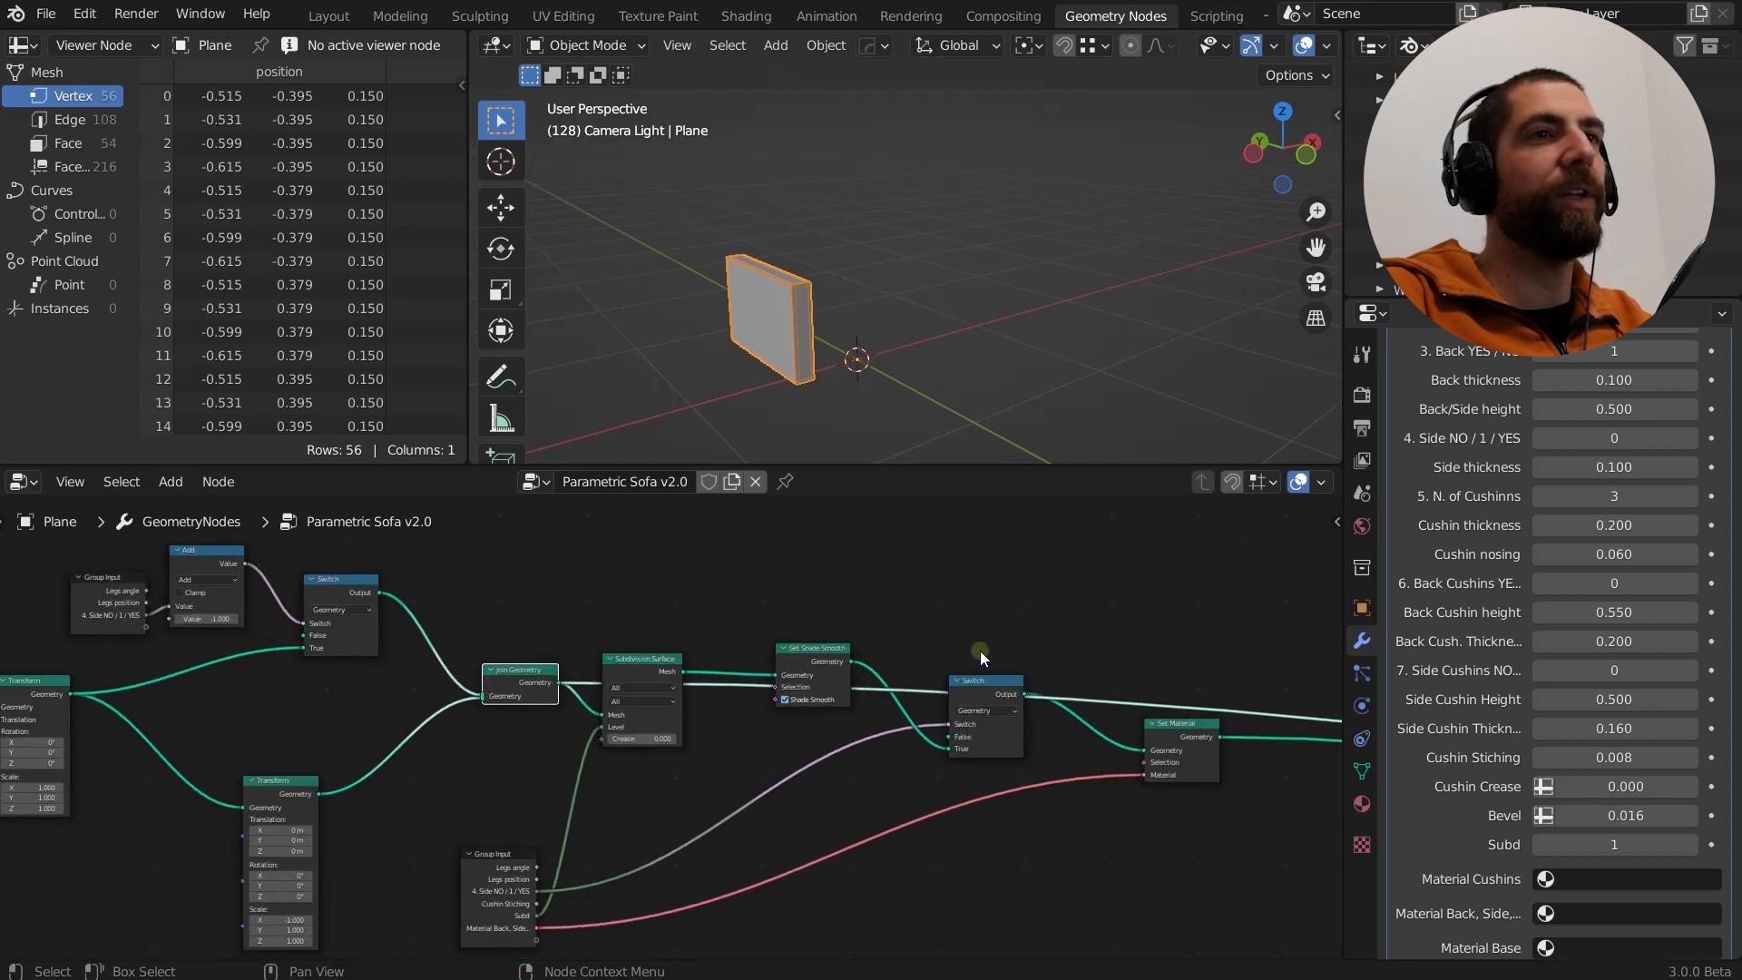
pyautogui.moveTo(980, 657); pyautogui.dragTo(1050, 655, button='middle')
pyautogui.click(423, 588)
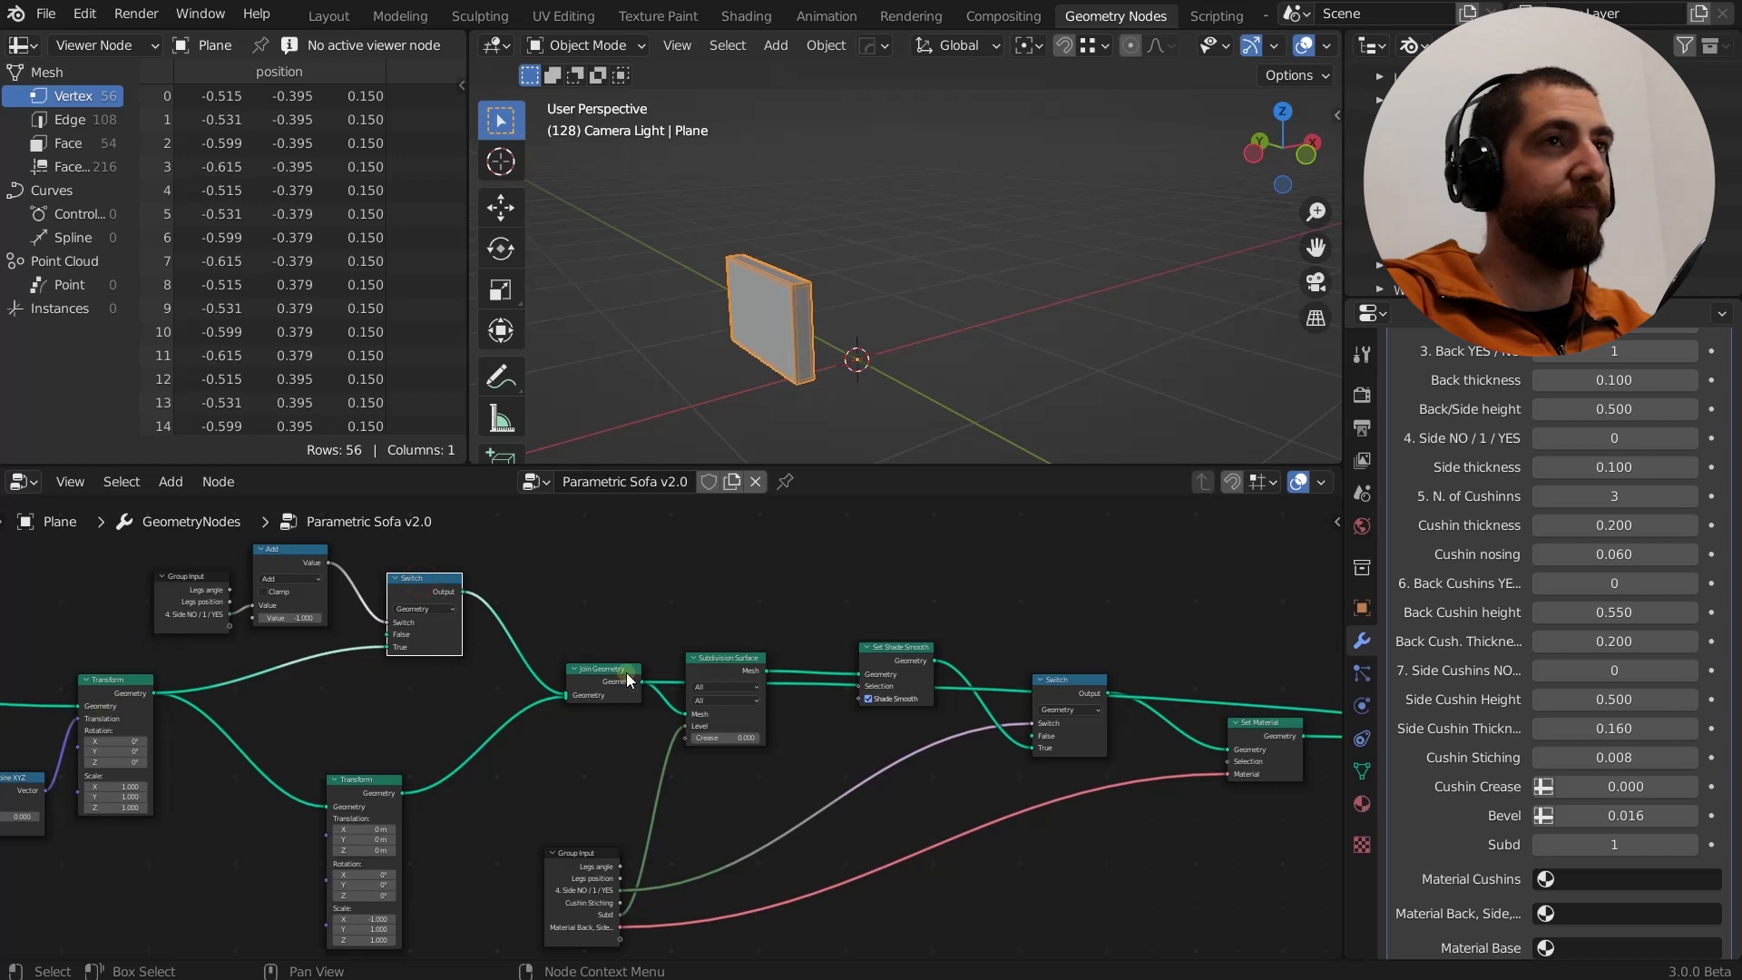
# Preview the Subdivision Surface and Set Shade Smooth nodes in turn and inspect the subdivided side panel up close.
pyautogui.moveTo(774, 641); pyautogui.dragTo(651, 621, button='middle')
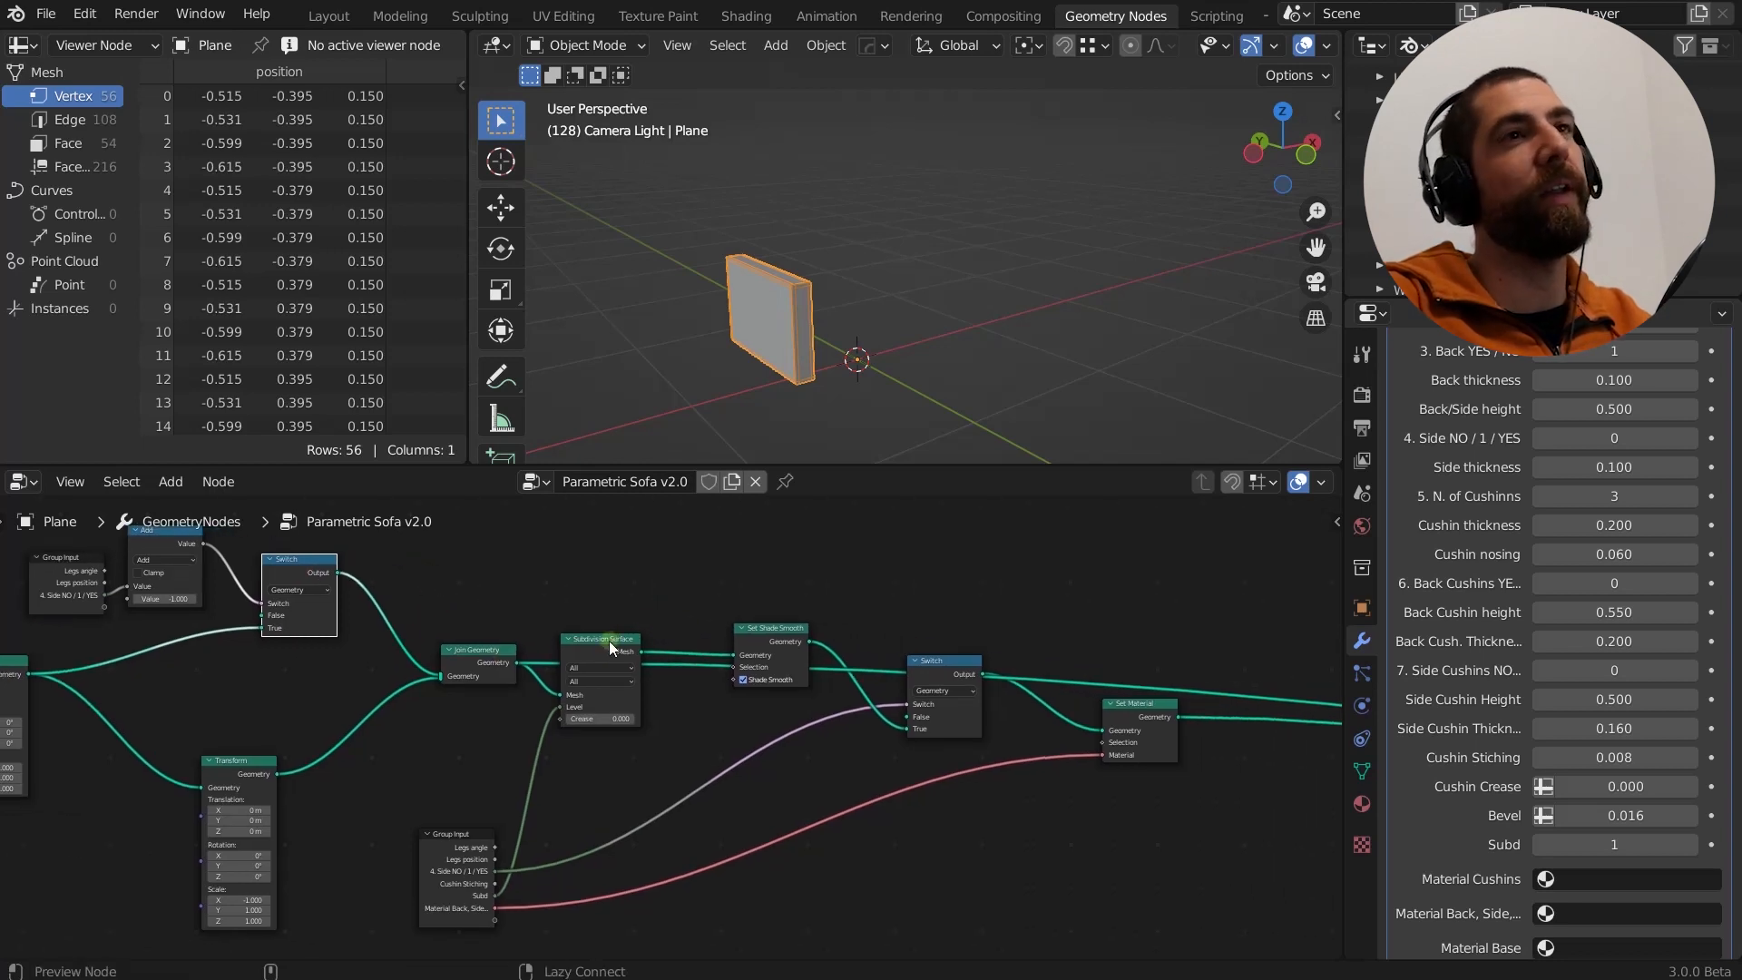
pyautogui.click(585, 671)
pyautogui.scroll(-1, 792, 605)
pyautogui.scroll(5, 767, 308)
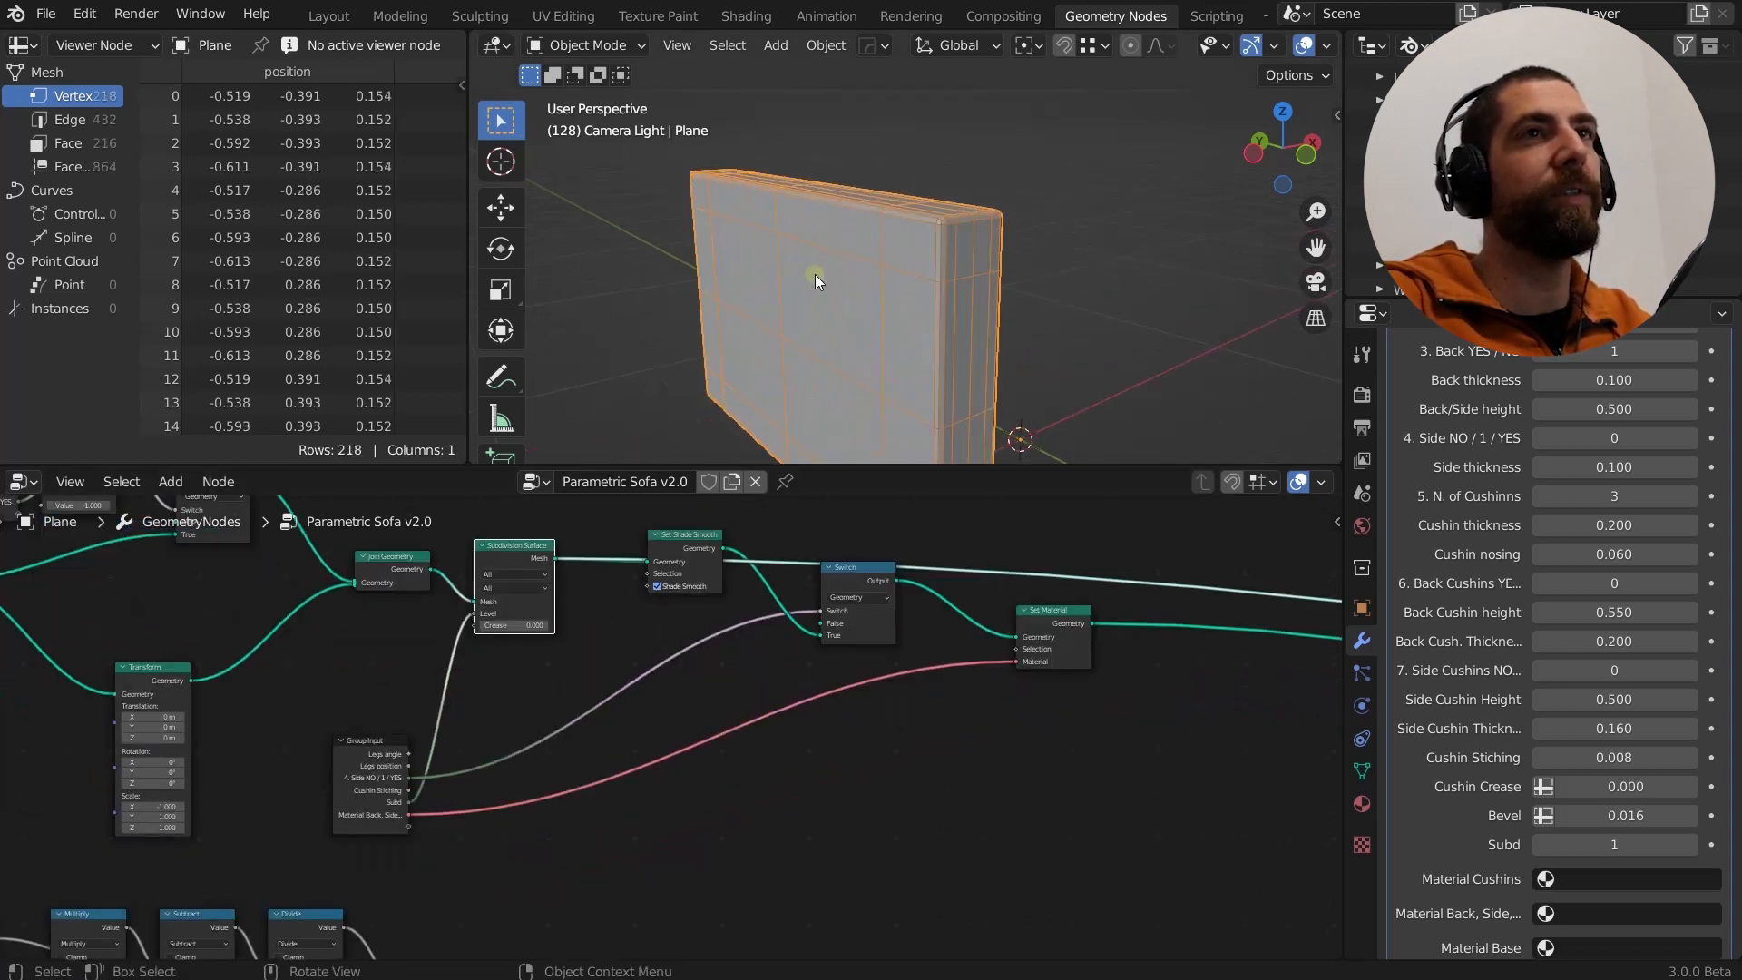
pyautogui.scroll(-1, 768, 308)
pyautogui.moveTo(772, 632); pyautogui.dragTo(687, 542, button='middle')
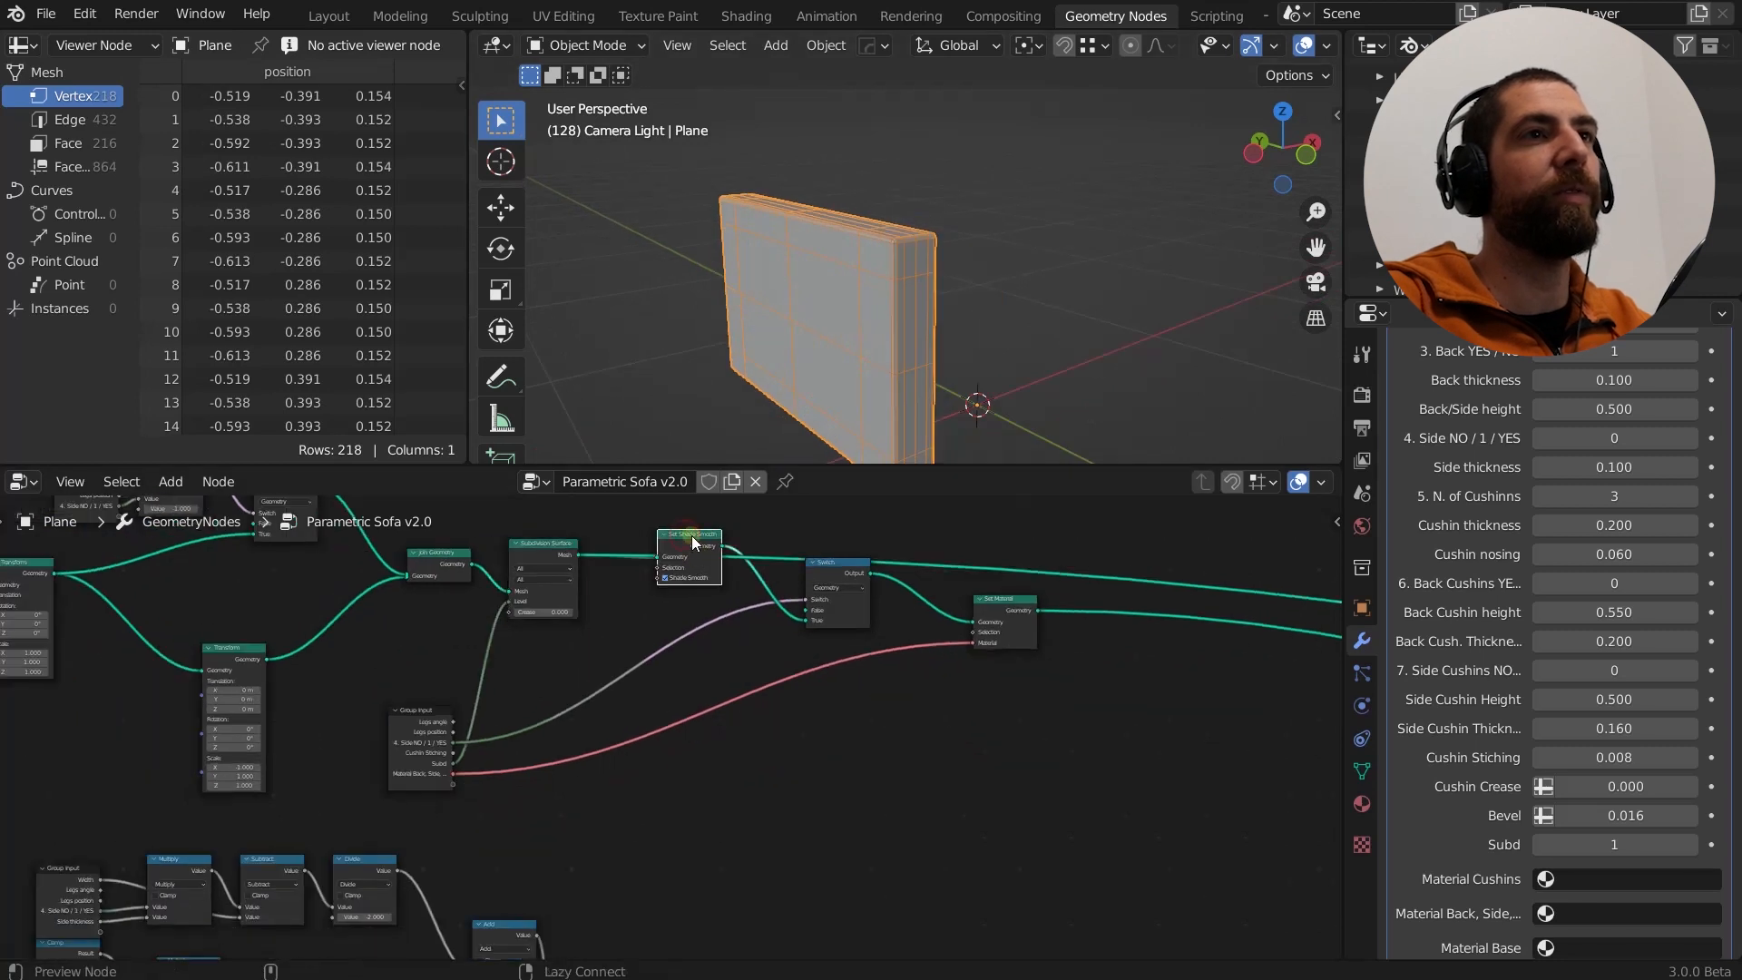
pyautogui.click(687, 542)
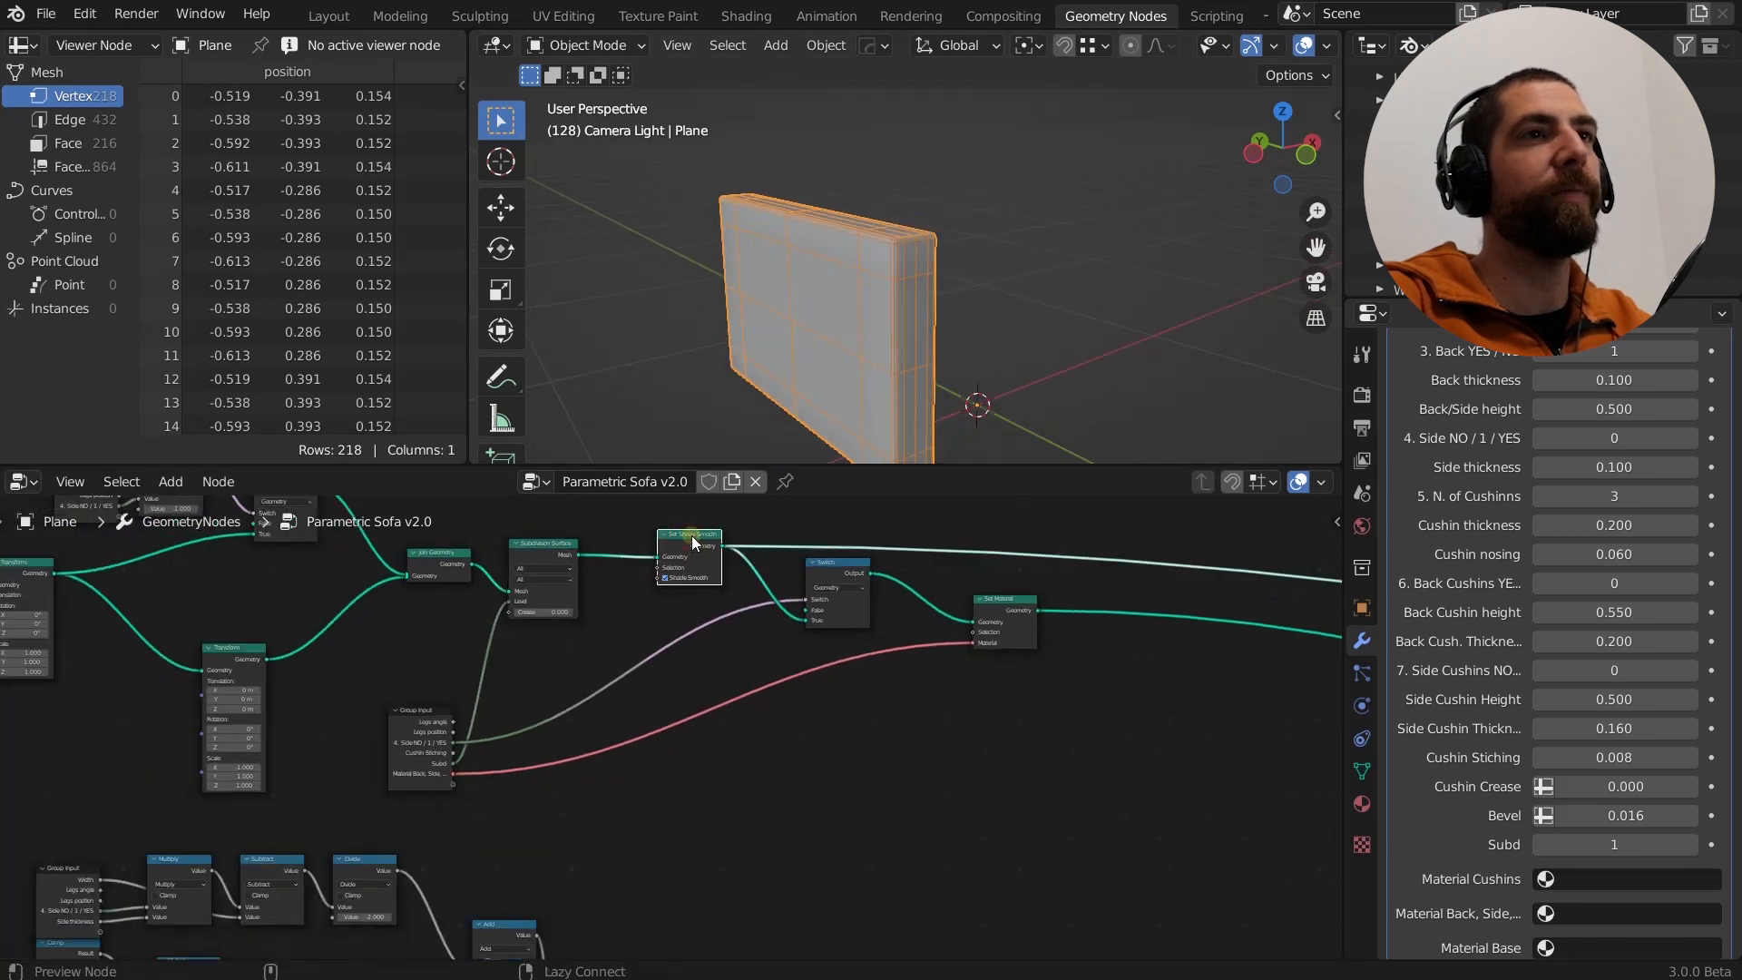
# Preview the SIDE branch's Set Material node and follow its output link to where all the branches join.
pyautogui.click(1024, 605)
pyautogui.keyDown('ctrl'); pyautogui.keyDown('shift'); pyautogui.click(1023, 607); pyautogui.keyUp('shift'); pyautogui.keyUp('ctrl')
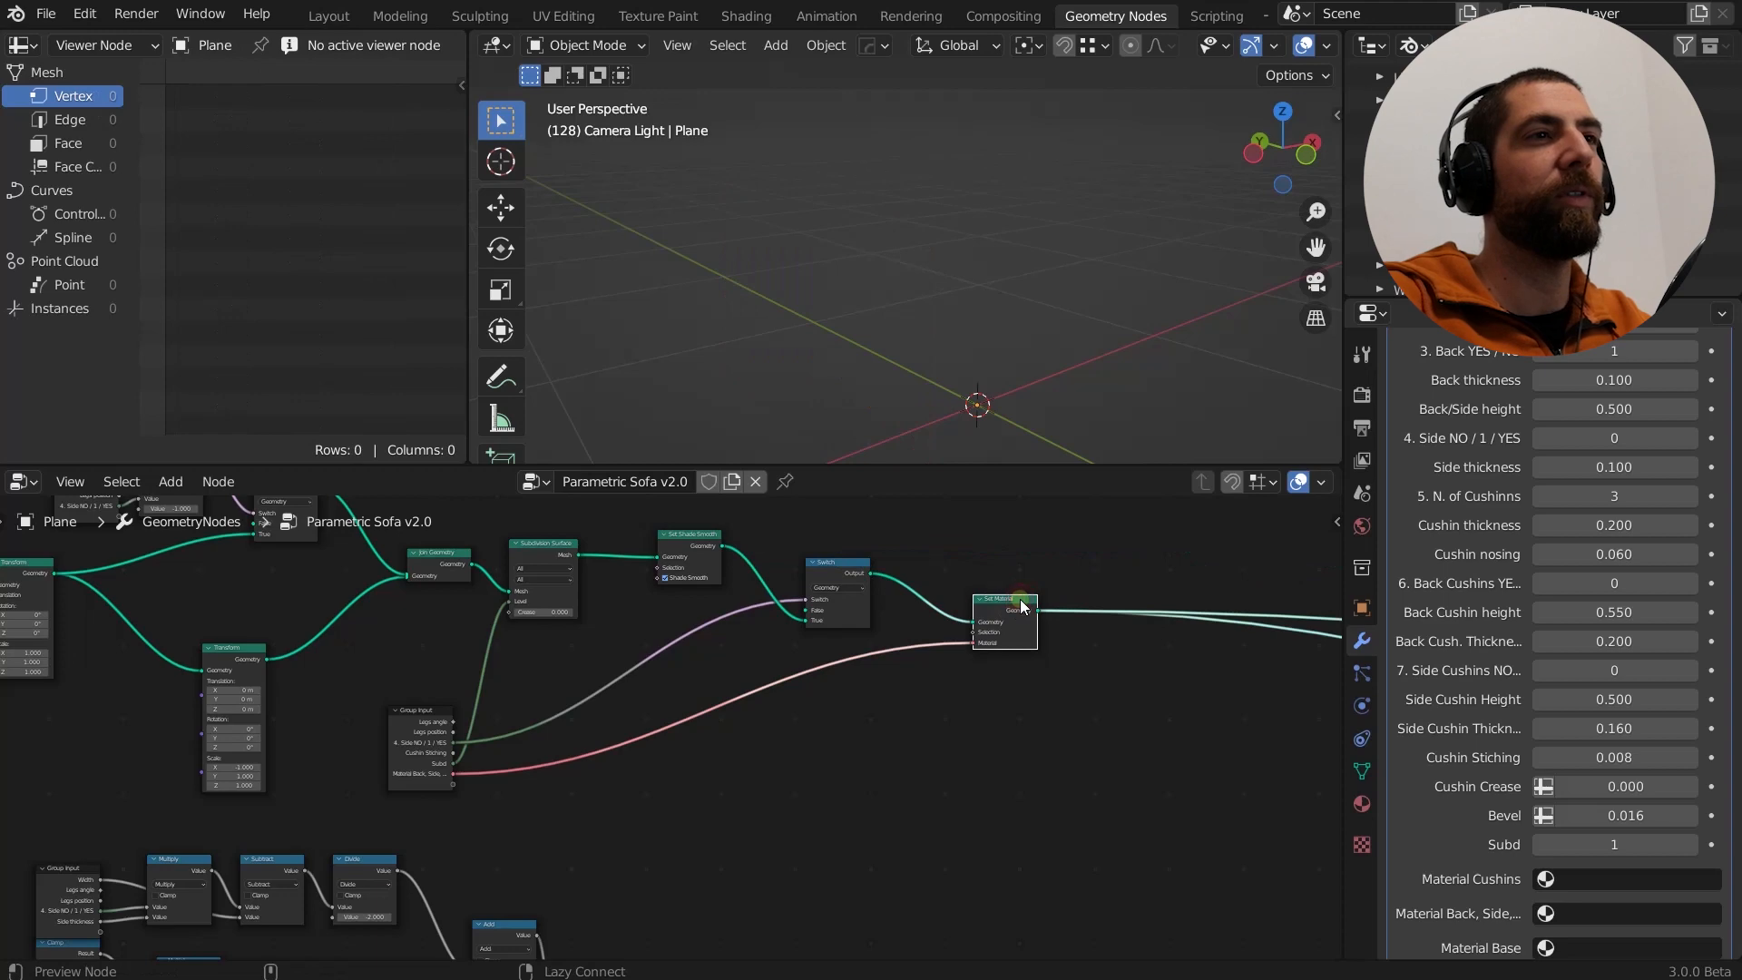
pyautogui.scroll(-3, 964, 613)
pyautogui.moveTo(980, 646); pyautogui.dragTo(579, 688, button='middle')
pyautogui.scroll(-5, 651, 652)
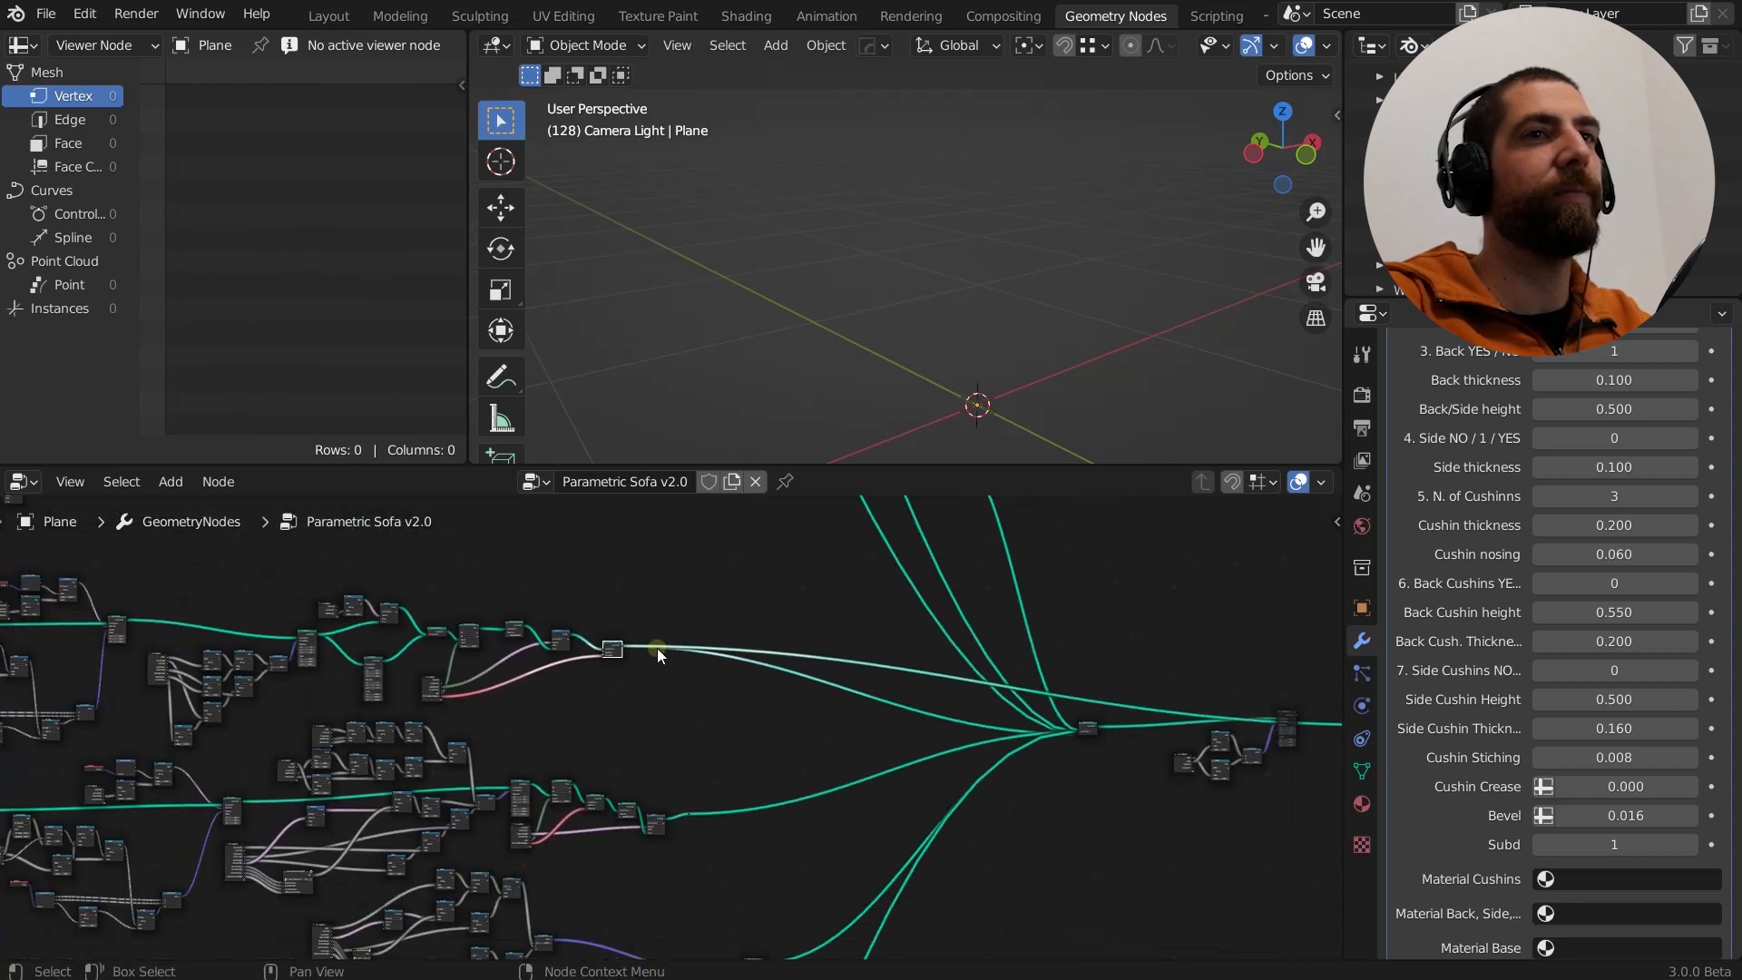
# Find the BASE 2 branch and preview its Cube node, checking the slab in the 3D view.
pyautogui.moveTo(656, 750); pyautogui.dragTo(1190, 694, button='middle')
pyautogui.moveTo(395, 749); pyautogui.dragTo(1180, 720, button='middle')
pyautogui.scroll(6, 699, 678)
pyautogui.scroll(3, 436, 723)
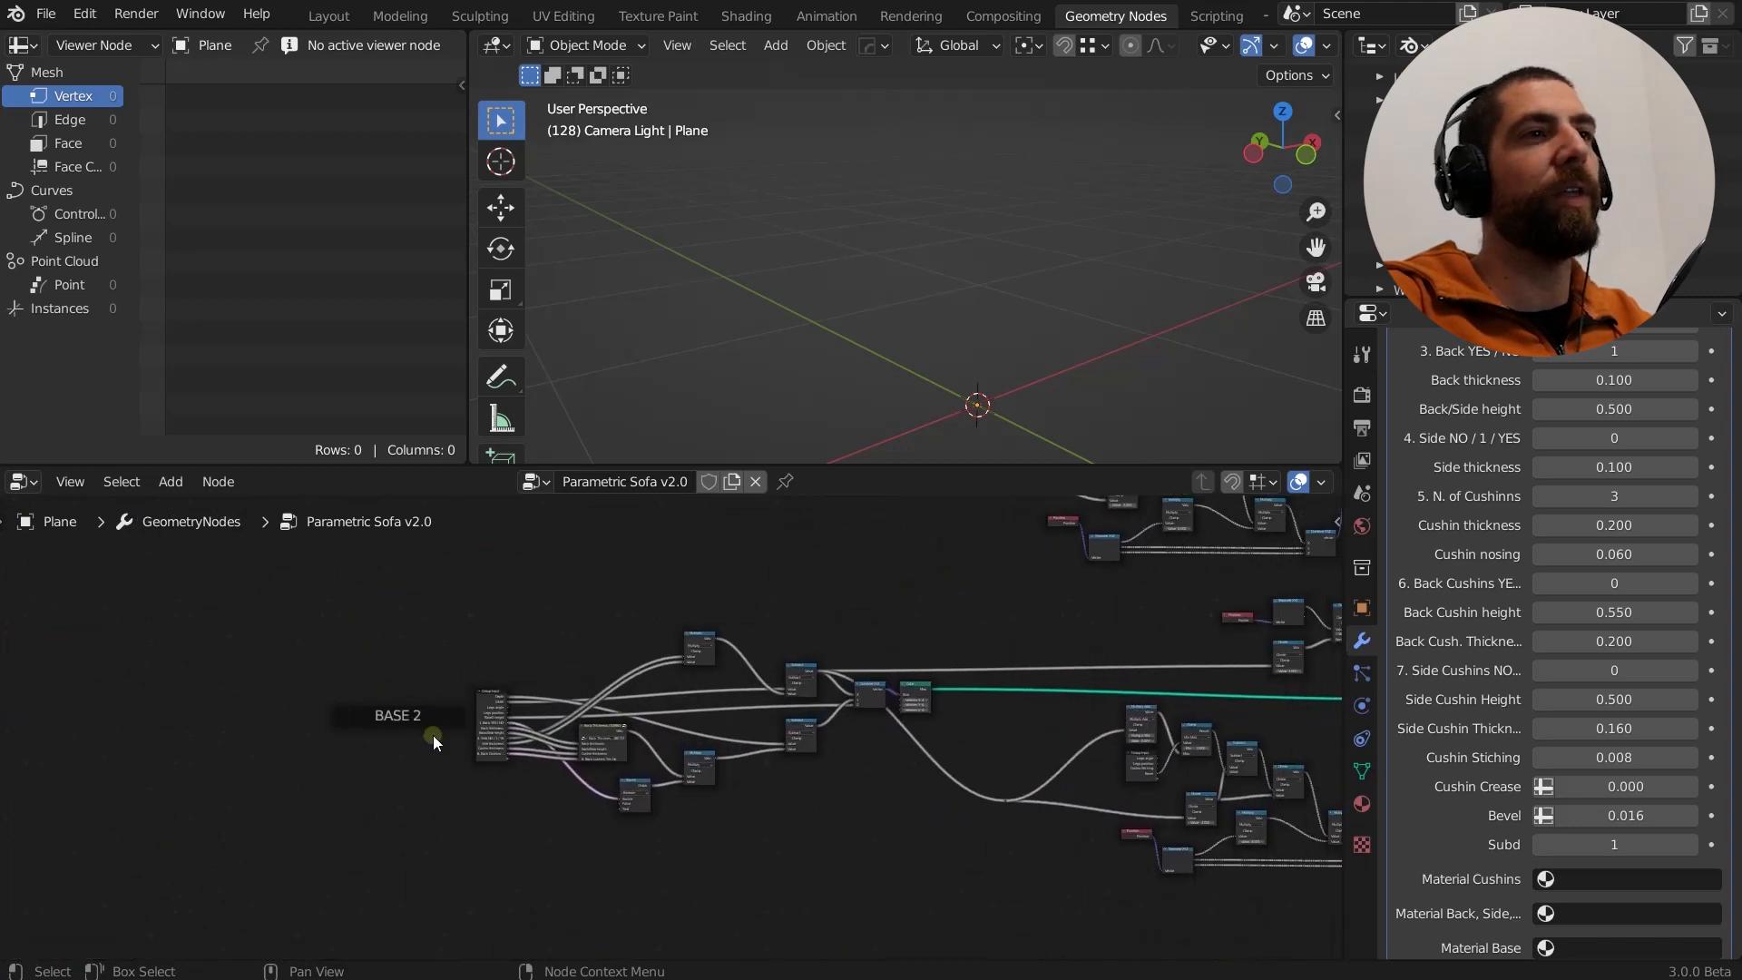
pyautogui.click(497, 706)
pyautogui.scroll(-3, 741, 393)
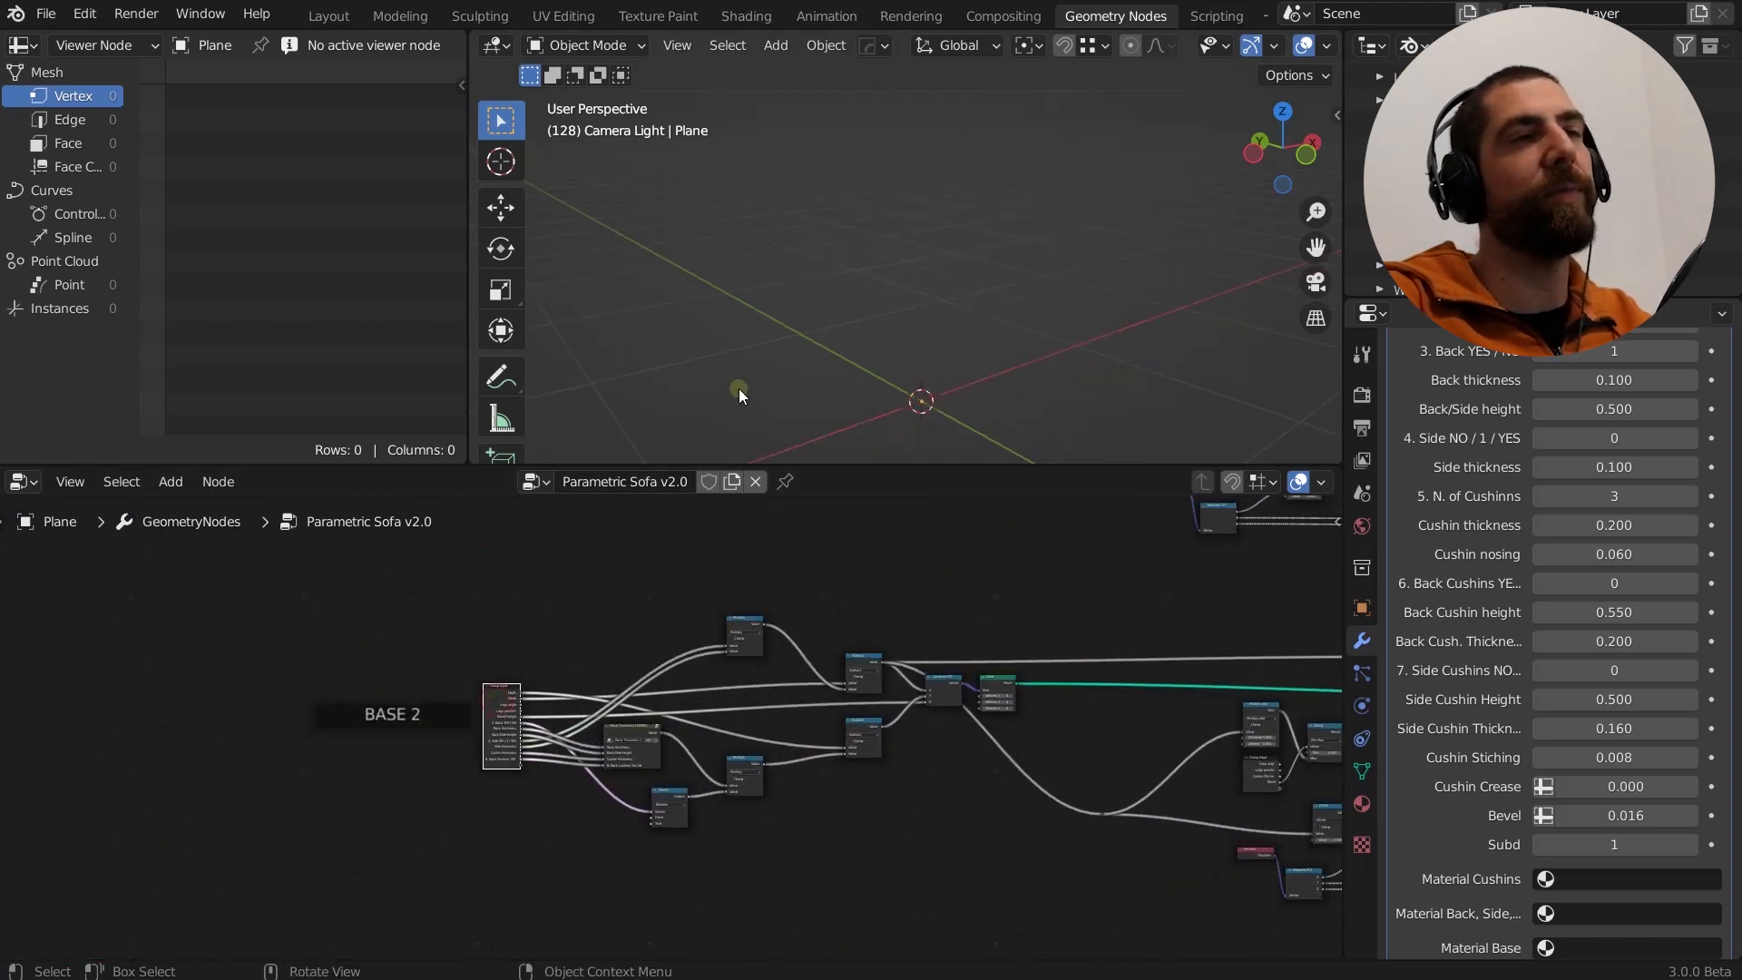
pyautogui.keyDown('ctrl'); pyautogui.keyDown('shift'); pyautogui.click(1001, 694); pyautogui.keyUp('shift'); pyautogui.keyUp('ctrl')
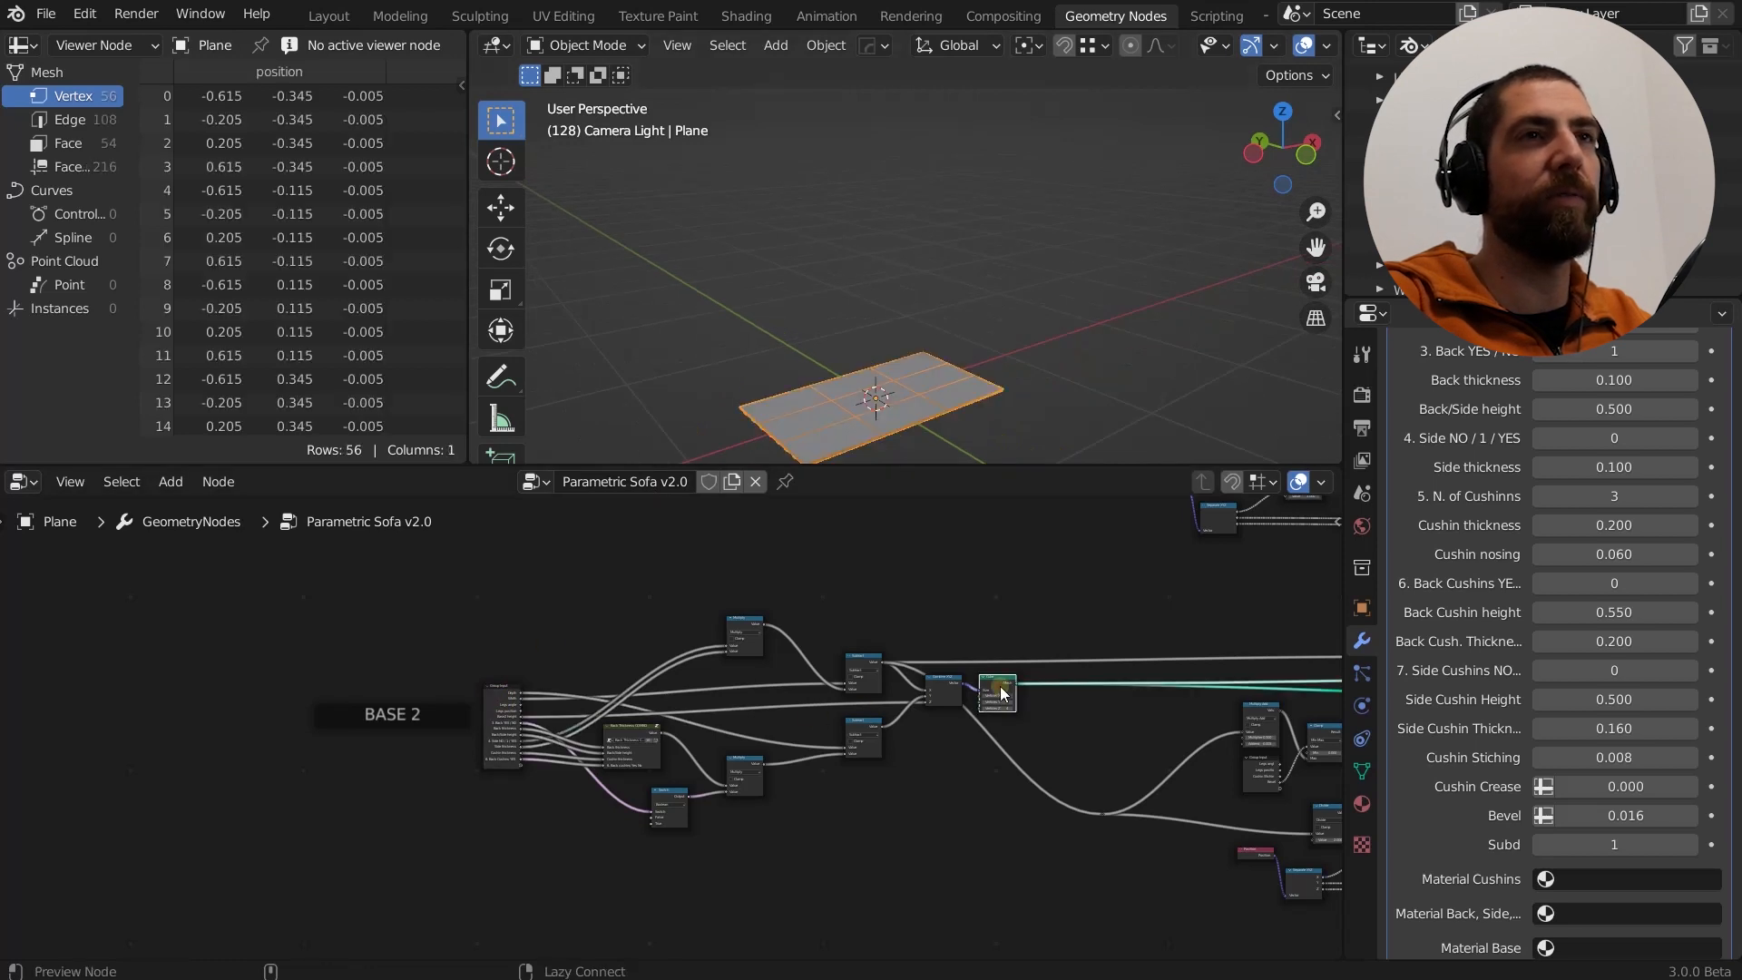
pyautogui.scroll(-2, 852, 398)
pyautogui.scroll(4, 838, 420)
pyautogui.scroll(2, 836, 414)
pyautogui.moveTo(837, 413)
pyautogui.mouseDown(button='middle')
pyautogui.moveTo(863, 385)
pyautogui.moveTo(848, 395)
pyautogui.mouseUp(button='middle')
# Set the Base2 height to 0.080 and check the thicker slab.
pyautogui.scroll(-3, 861, 384)
pyautogui.scroll(3, 1610, 454)
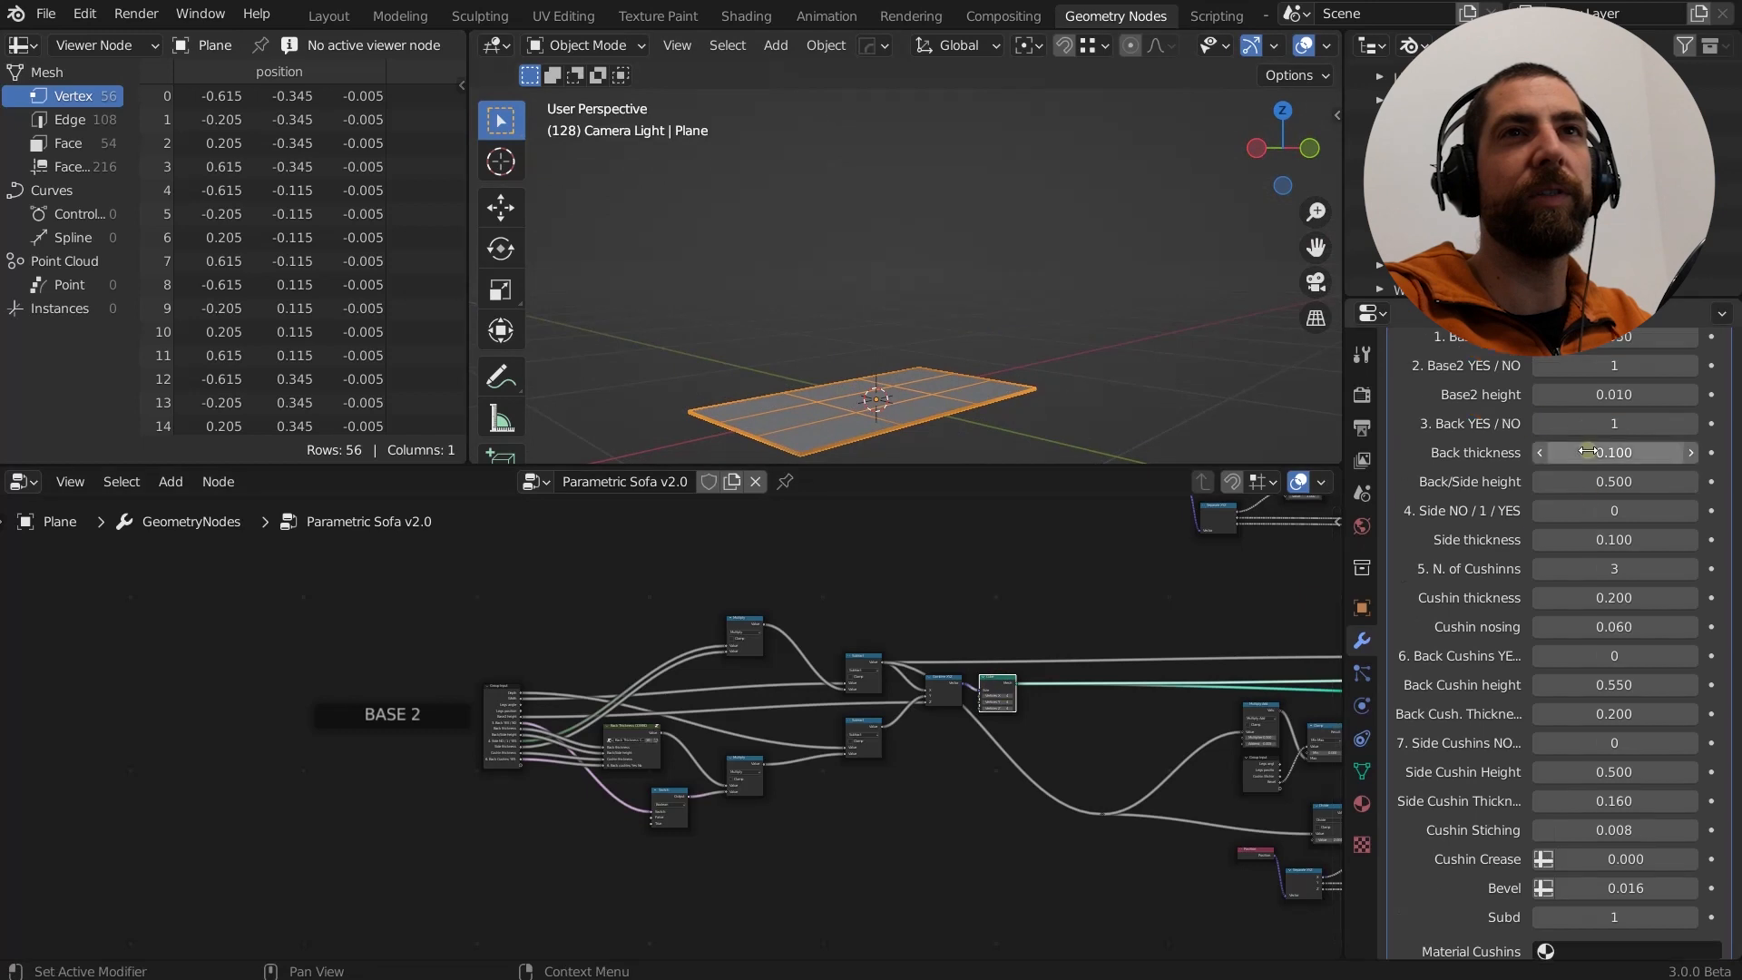
pyautogui.moveTo(1608, 391); pyautogui.dragTo(1661, 391)
pyautogui.scroll(-5, 863, 310)
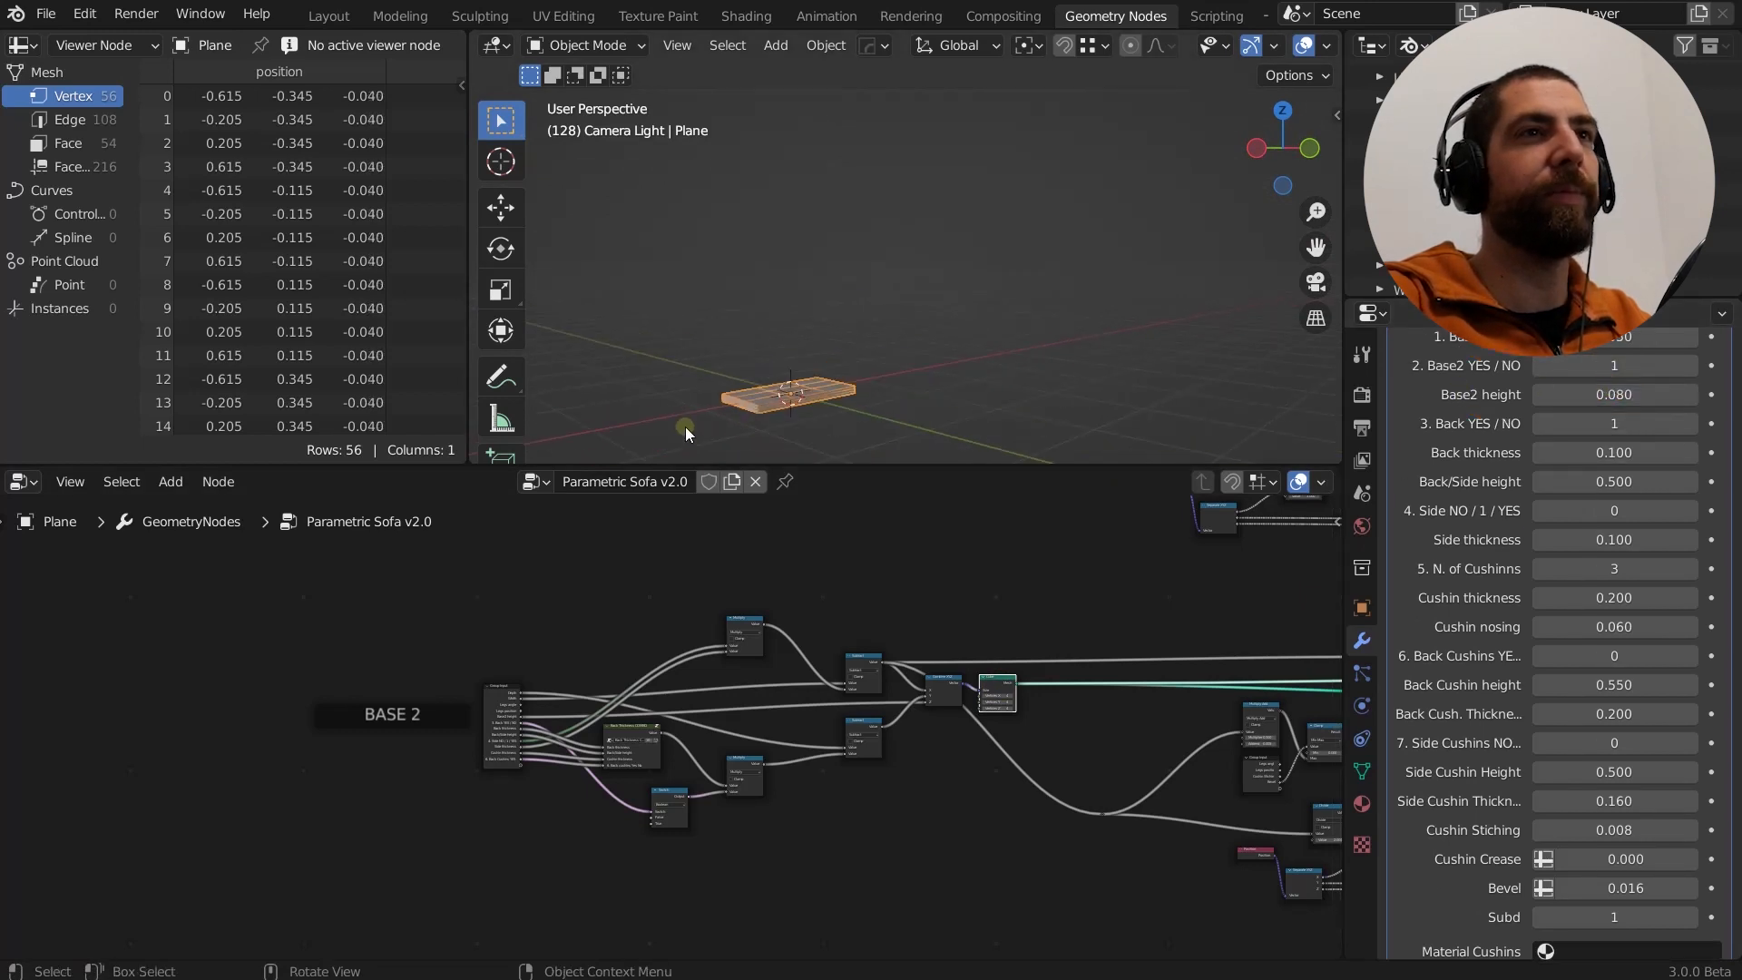
pyautogui.scroll(-4, 590, 755)
pyautogui.scroll(4, 674, 784)
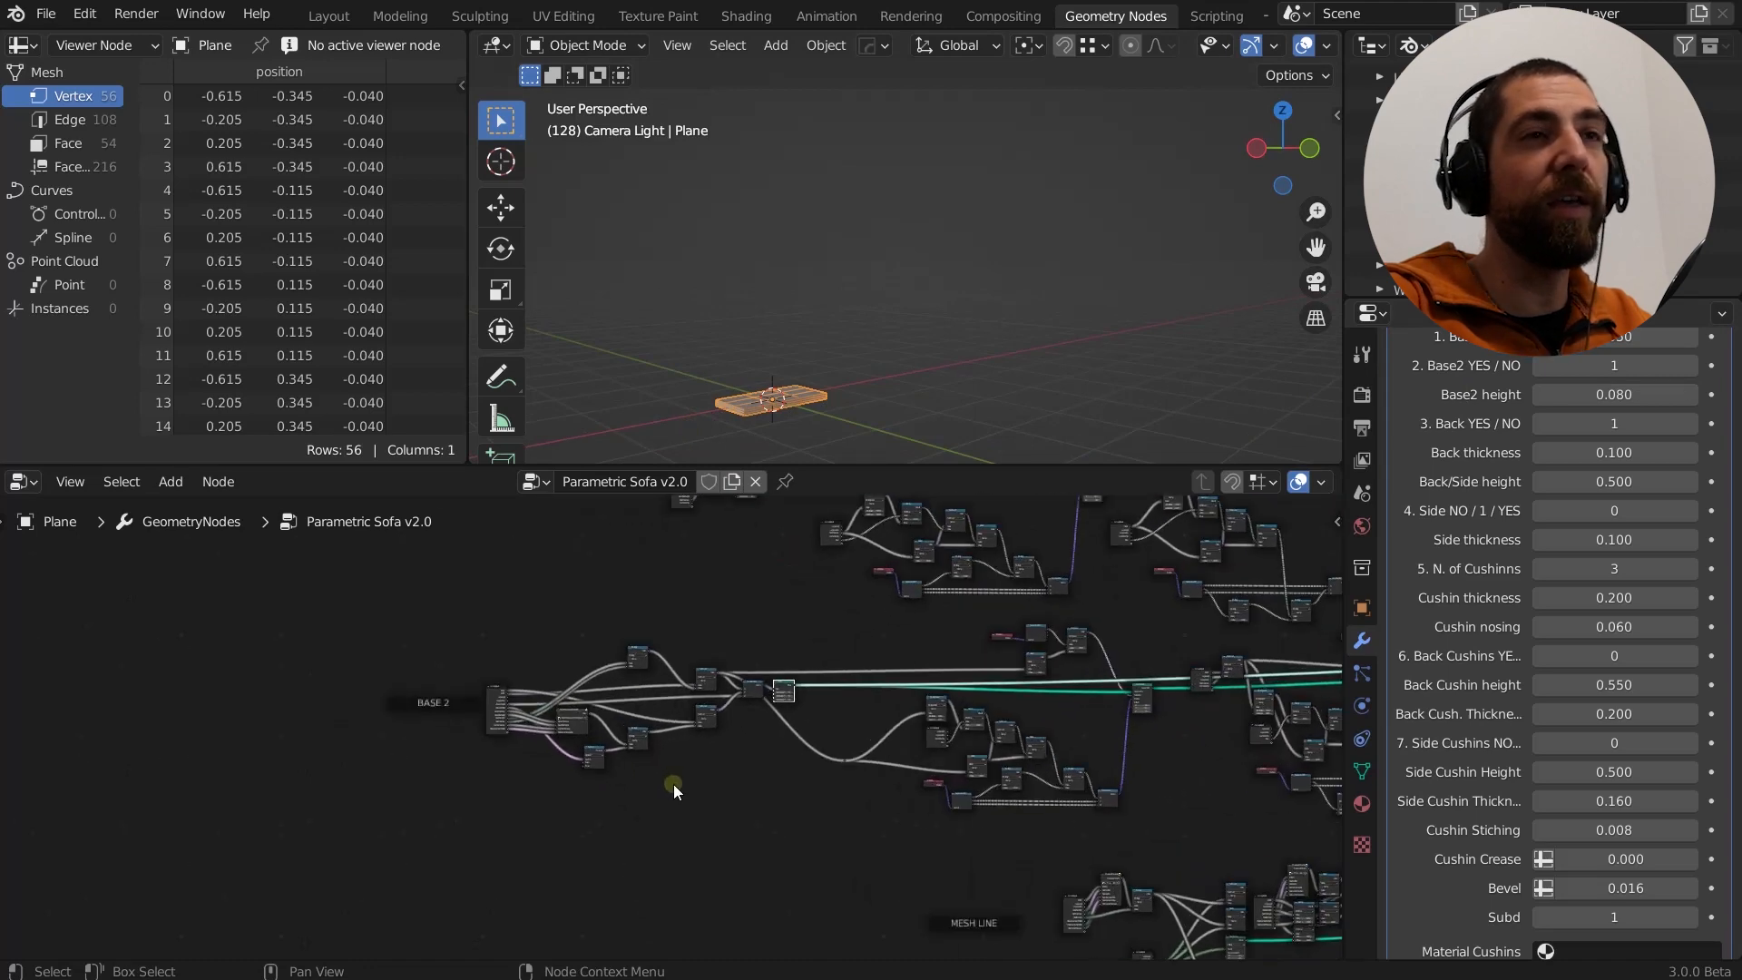
# Open the Back Thickness COMBO node group of the BASE 2 branch and examine the nodes inside it.
pyautogui.scroll(5, 340, 817)
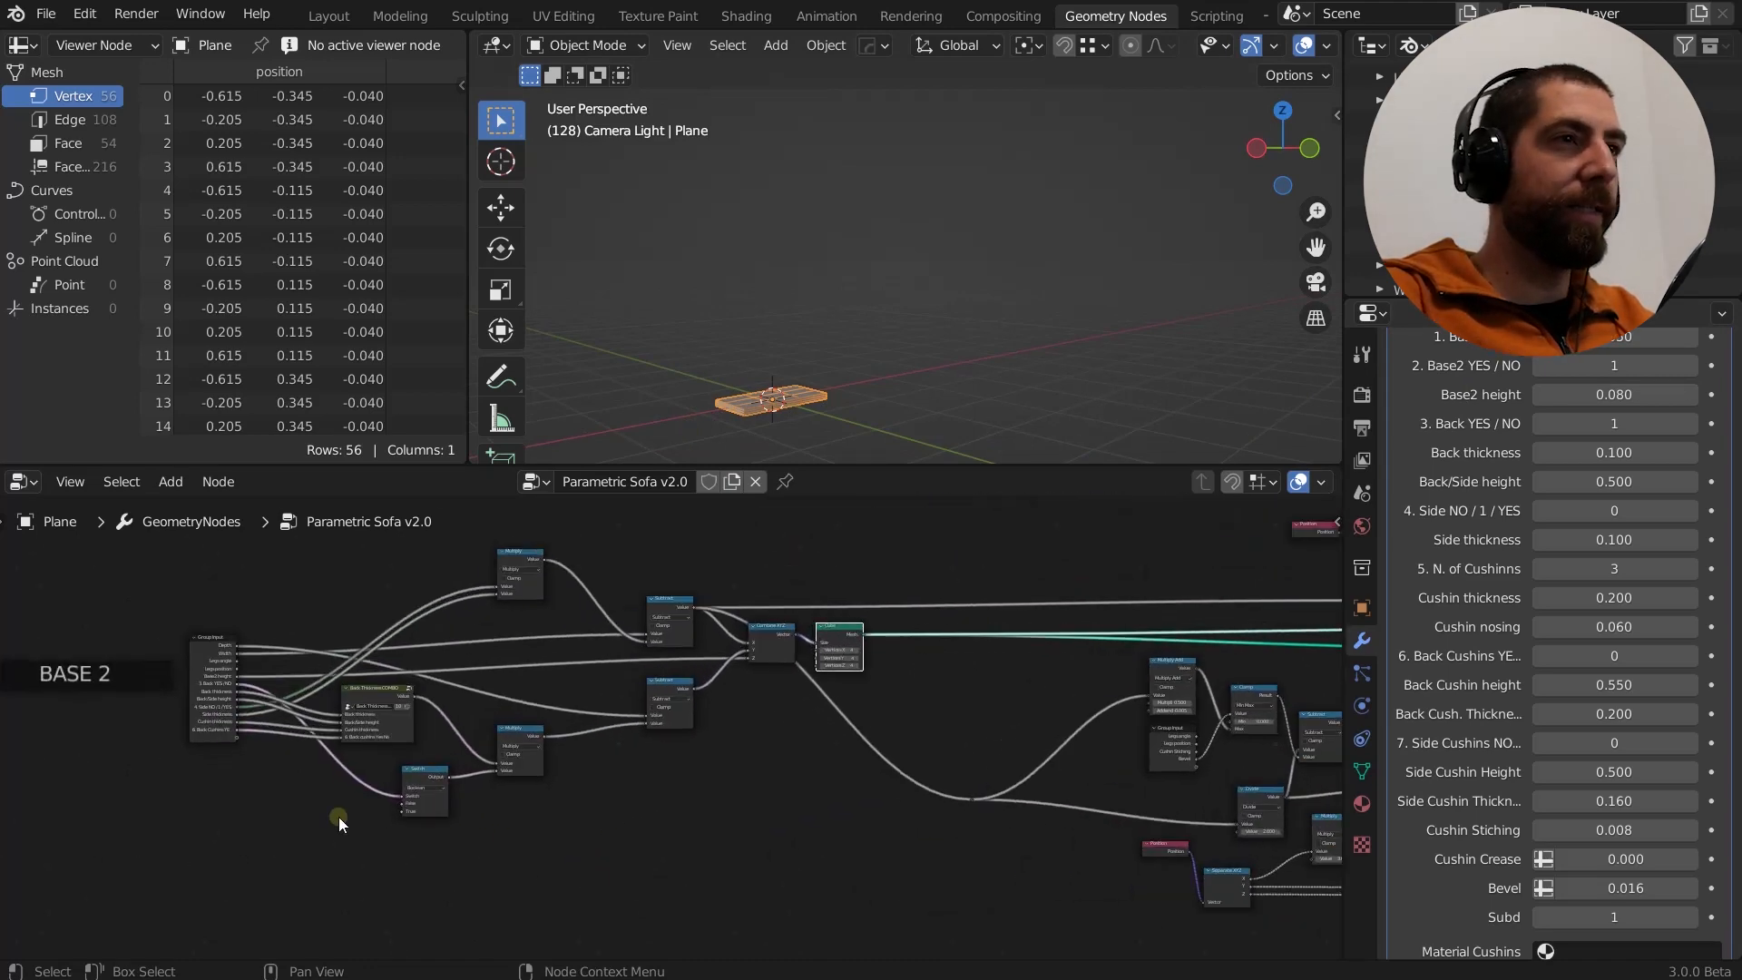
pyautogui.moveTo(446, 684); pyautogui.dragTo(506, 693, button='middle')
pyautogui.scroll(1, 506, 694)
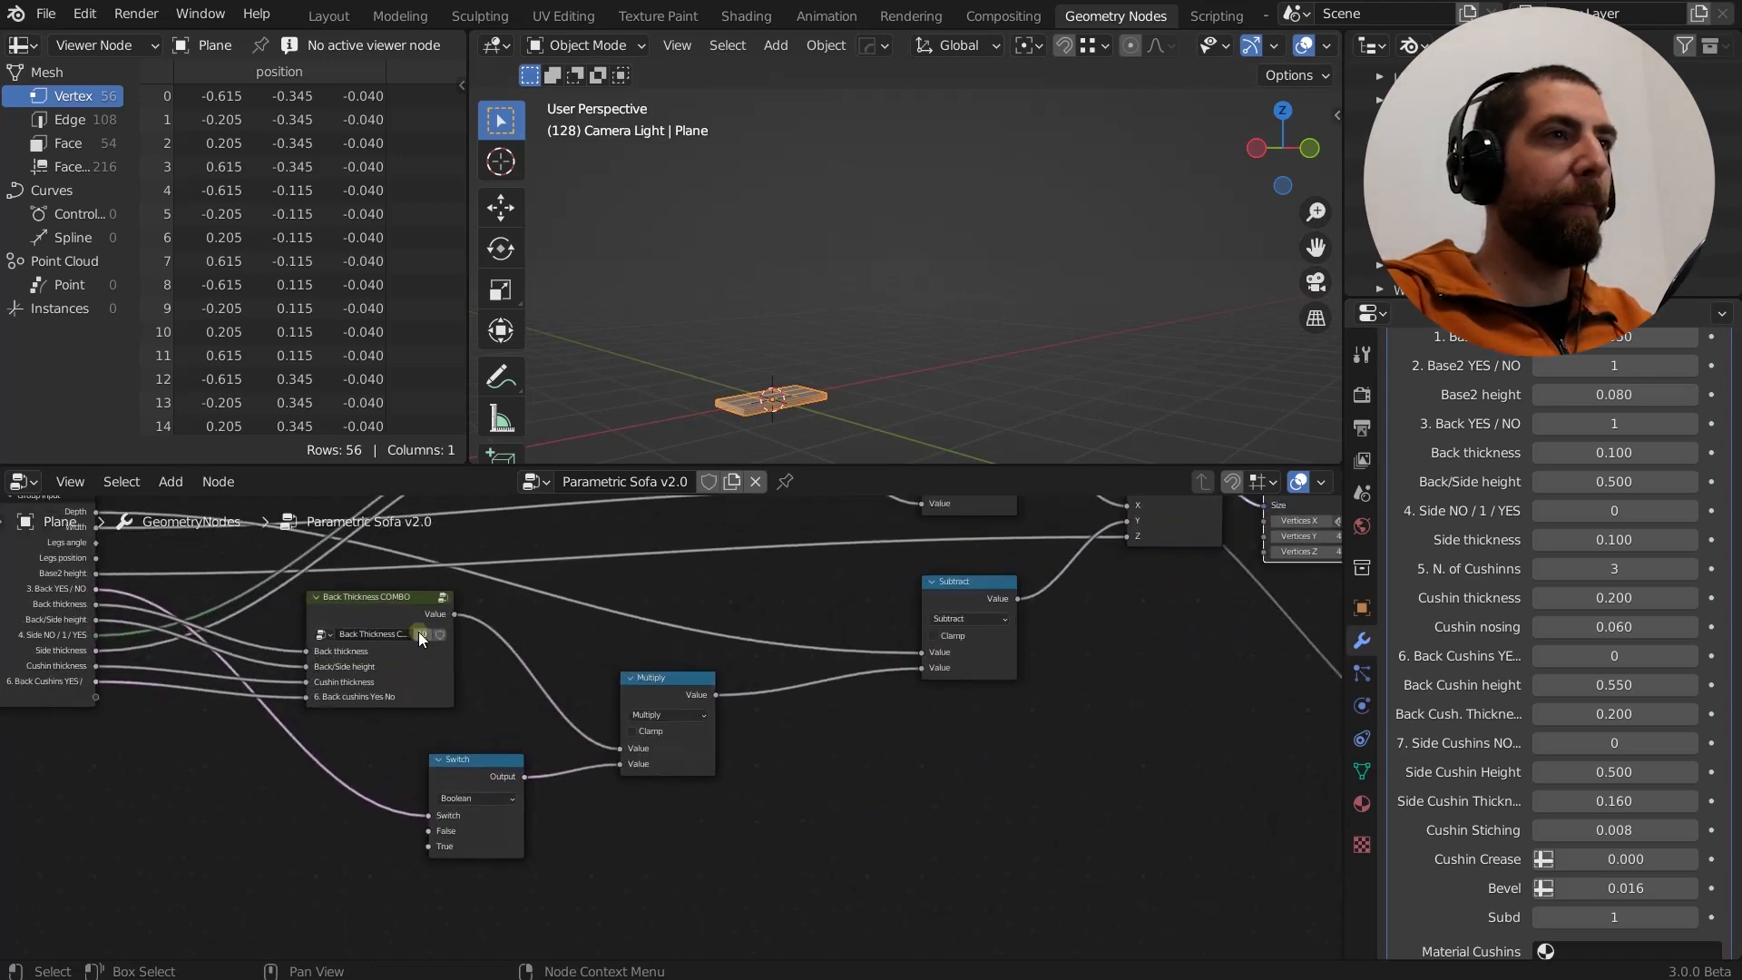
pyautogui.click(404, 600)
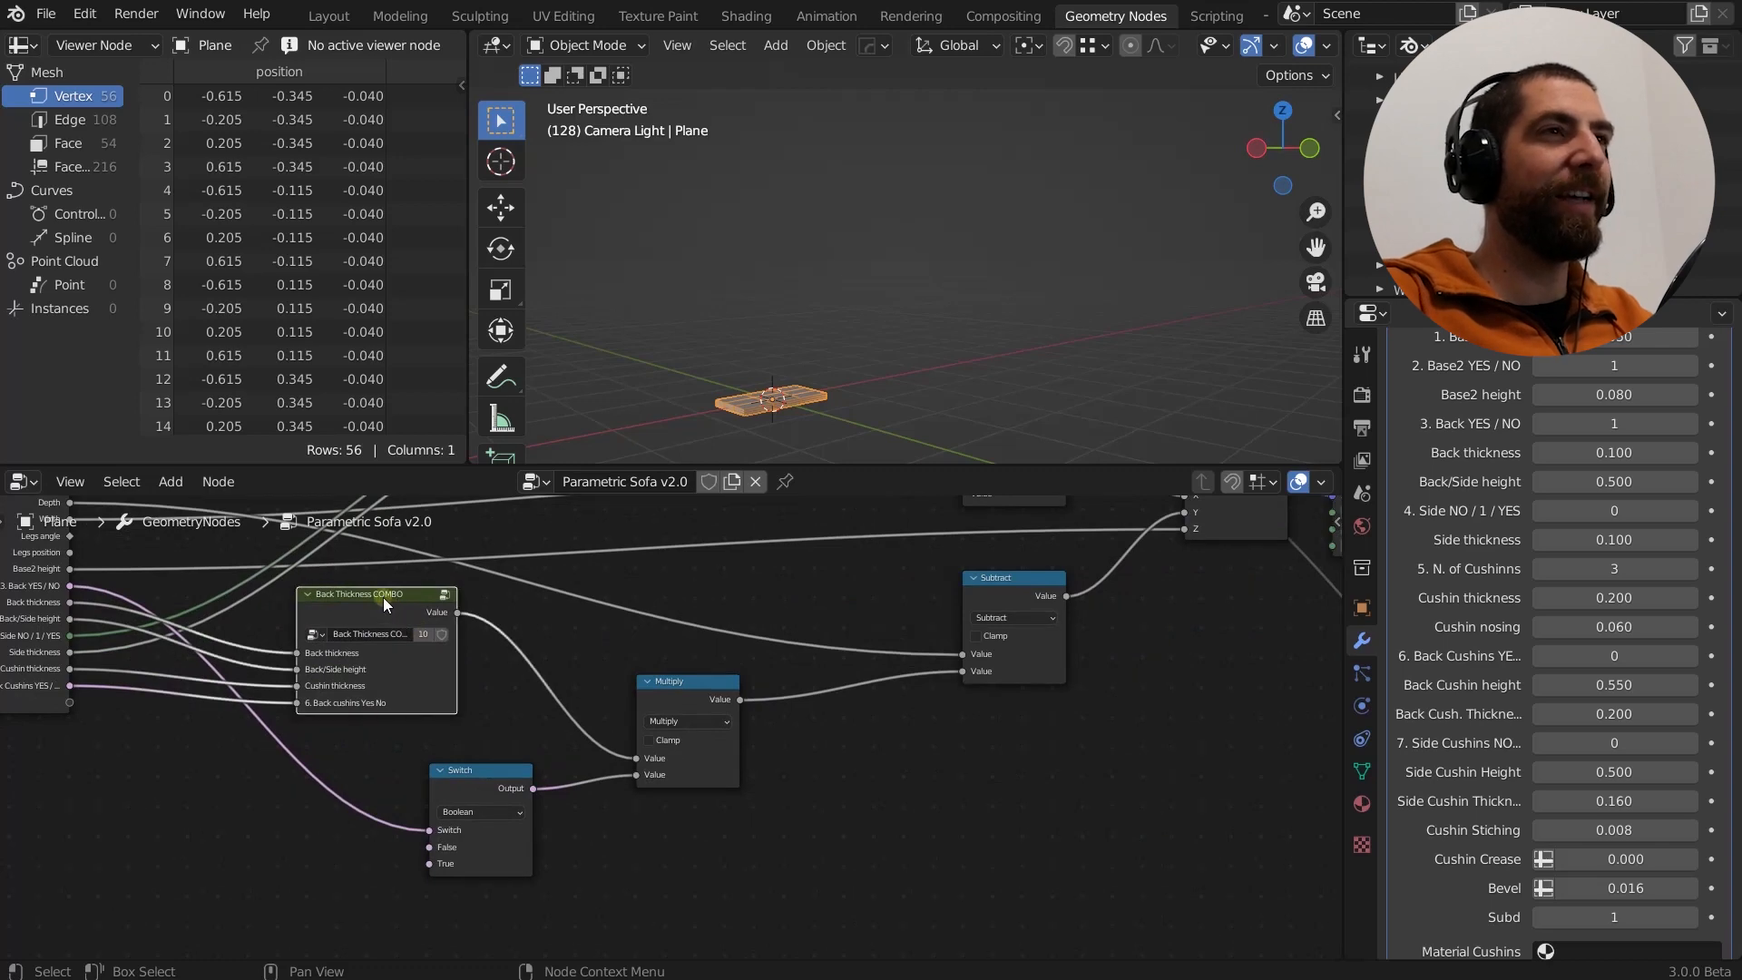
pyautogui.scroll(-6, 383, 597)
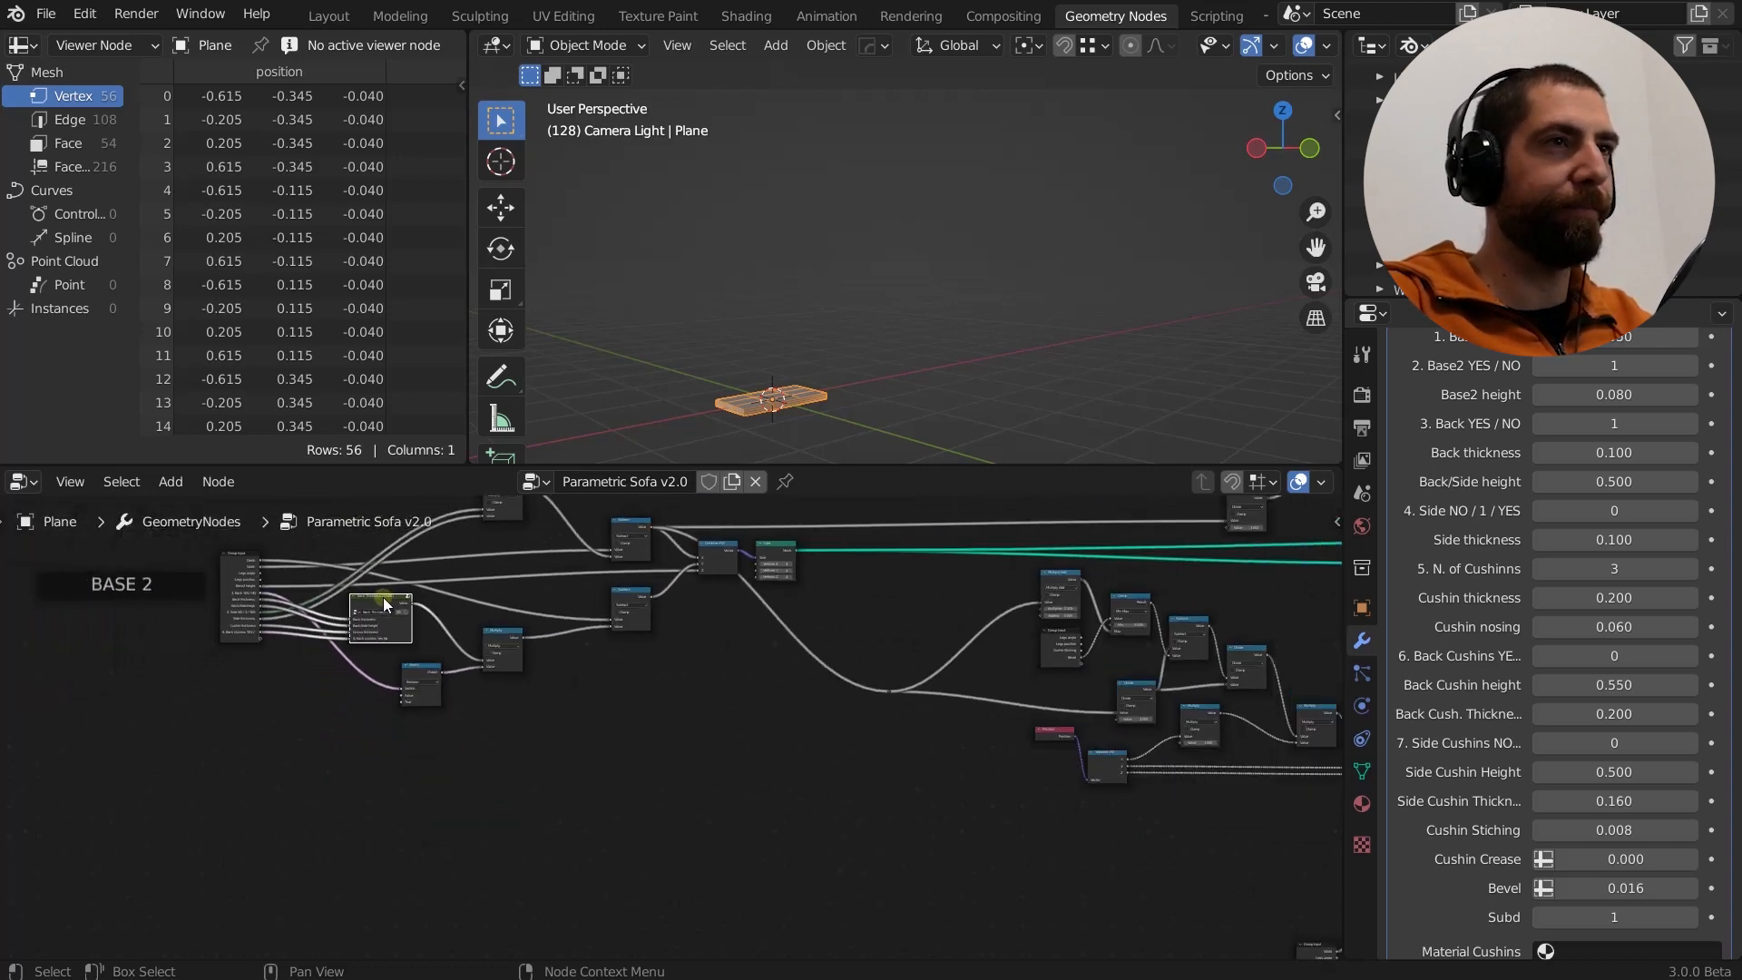
pyautogui.moveTo(525, 716); pyautogui.dragTo(522, 808, button='middle')
pyautogui.scroll(3, 399, 693)
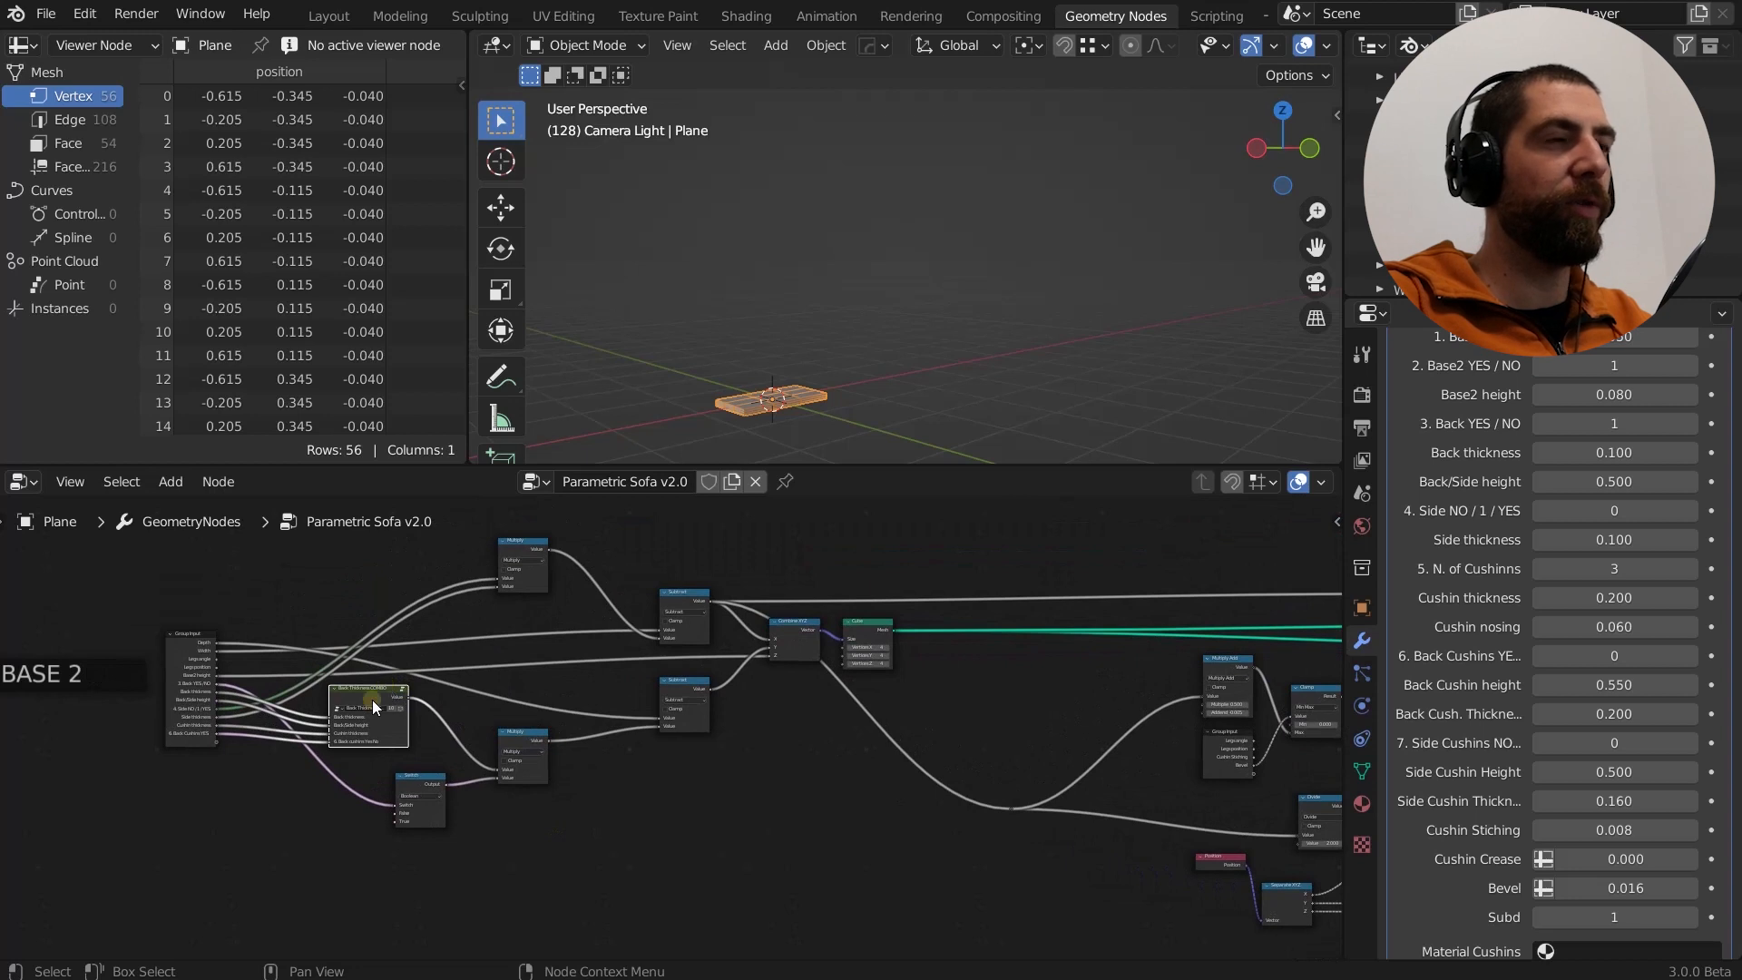
pyautogui.press('Tab')
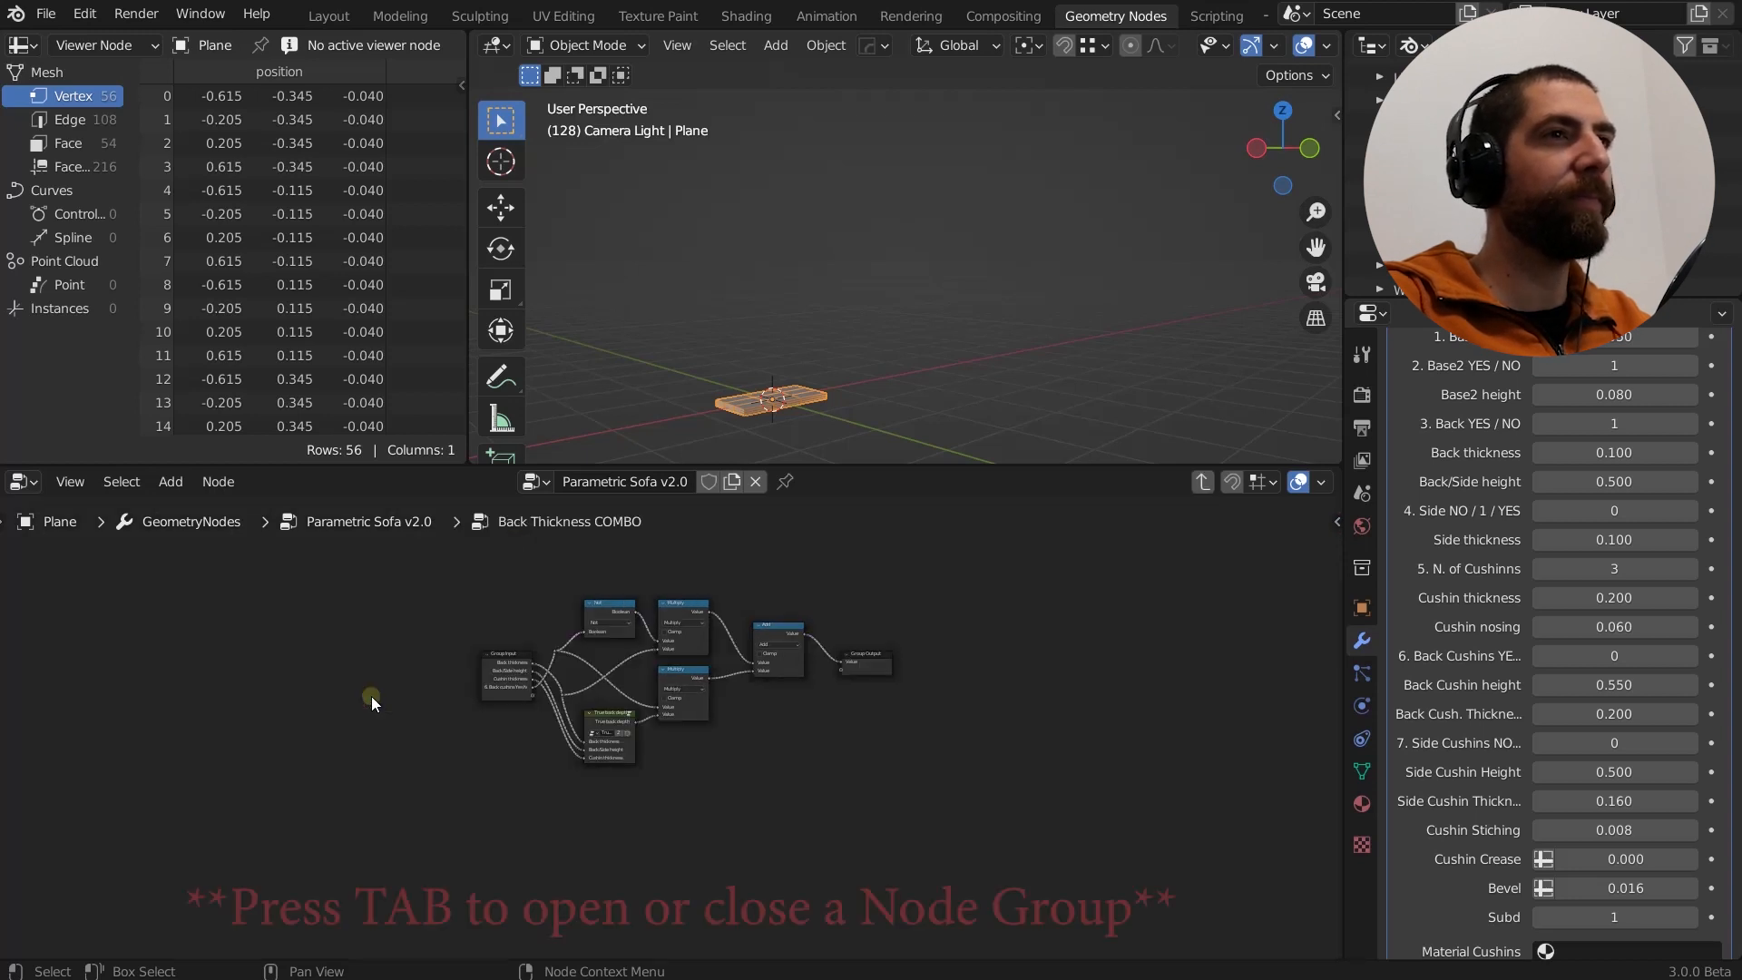
pyautogui.scroll(3, 750, 704)
pyautogui.moveTo(750, 703); pyautogui.dragTo(703, 775, button='middle')
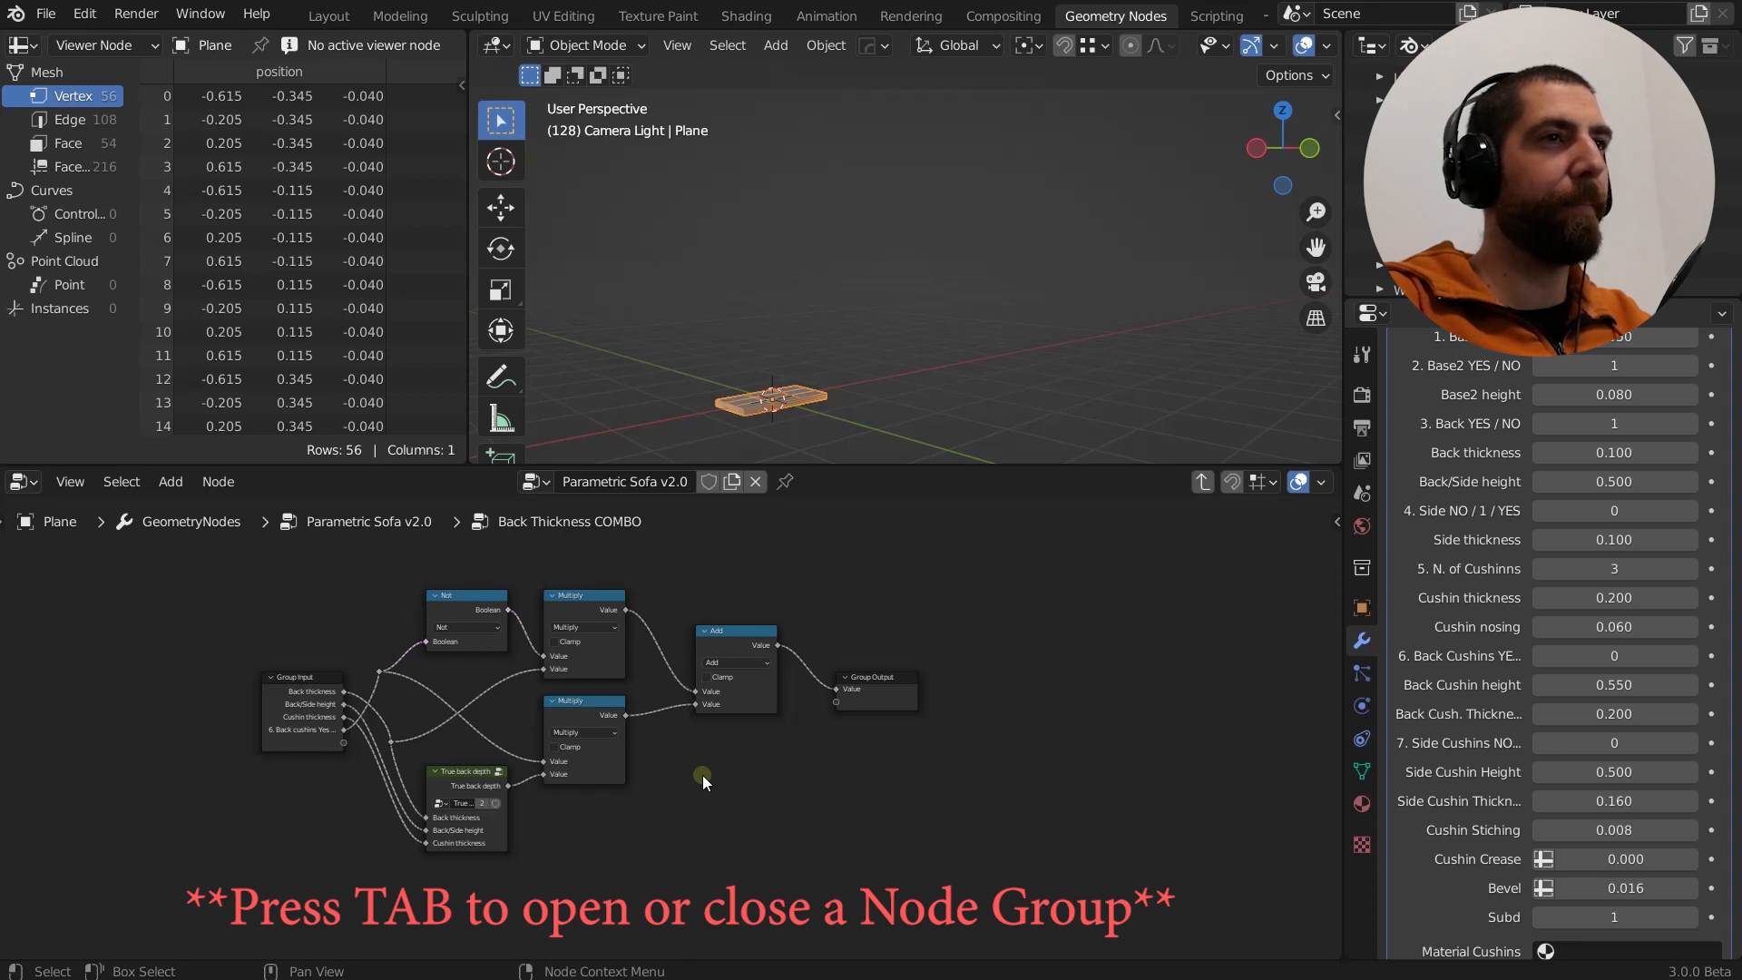
pyautogui.moveTo(703, 775)
pyautogui.mouseDown(button='middle')
pyautogui.moveTo(730, 778)
pyautogui.moveTo(716, 781)
pyautogui.mouseUp(button='middle')
pyautogui.scroll(3, 787, 361)
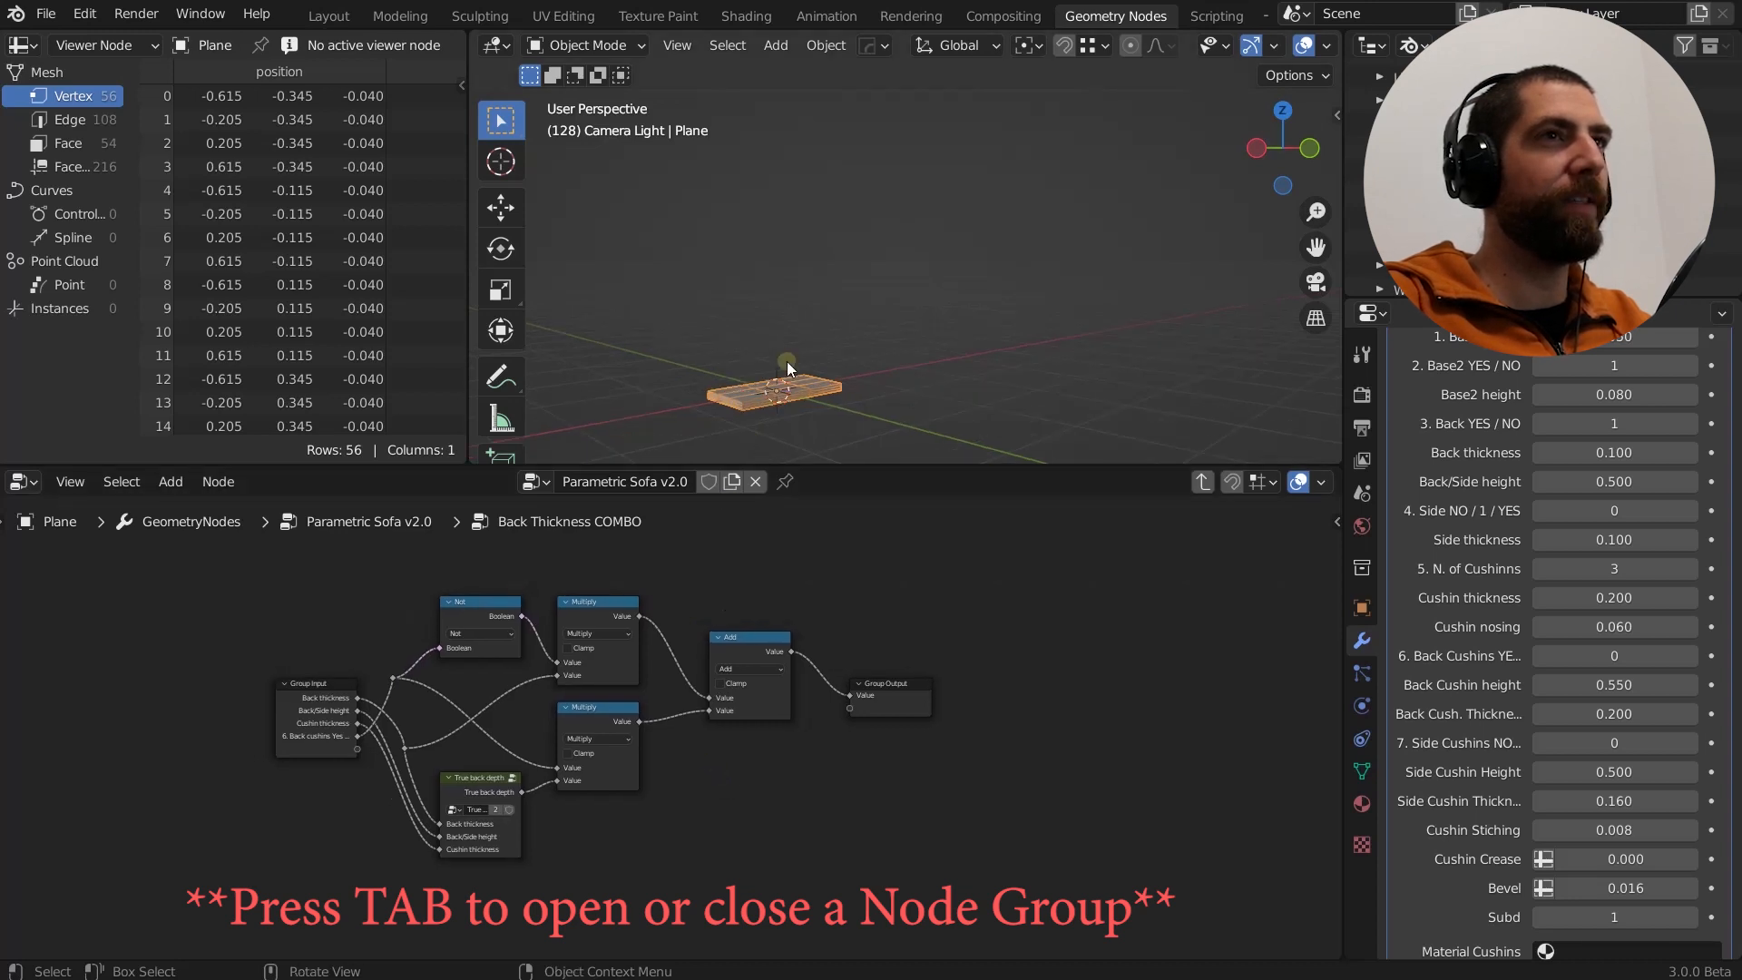
# Look over the base slab from another angle and close the Back Thickness COMBO node group.
pyautogui.moveTo(787, 362); pyautogui.dragTo(713, 430, button='middle')
pyautogui.scroll(-2, 782, 339)
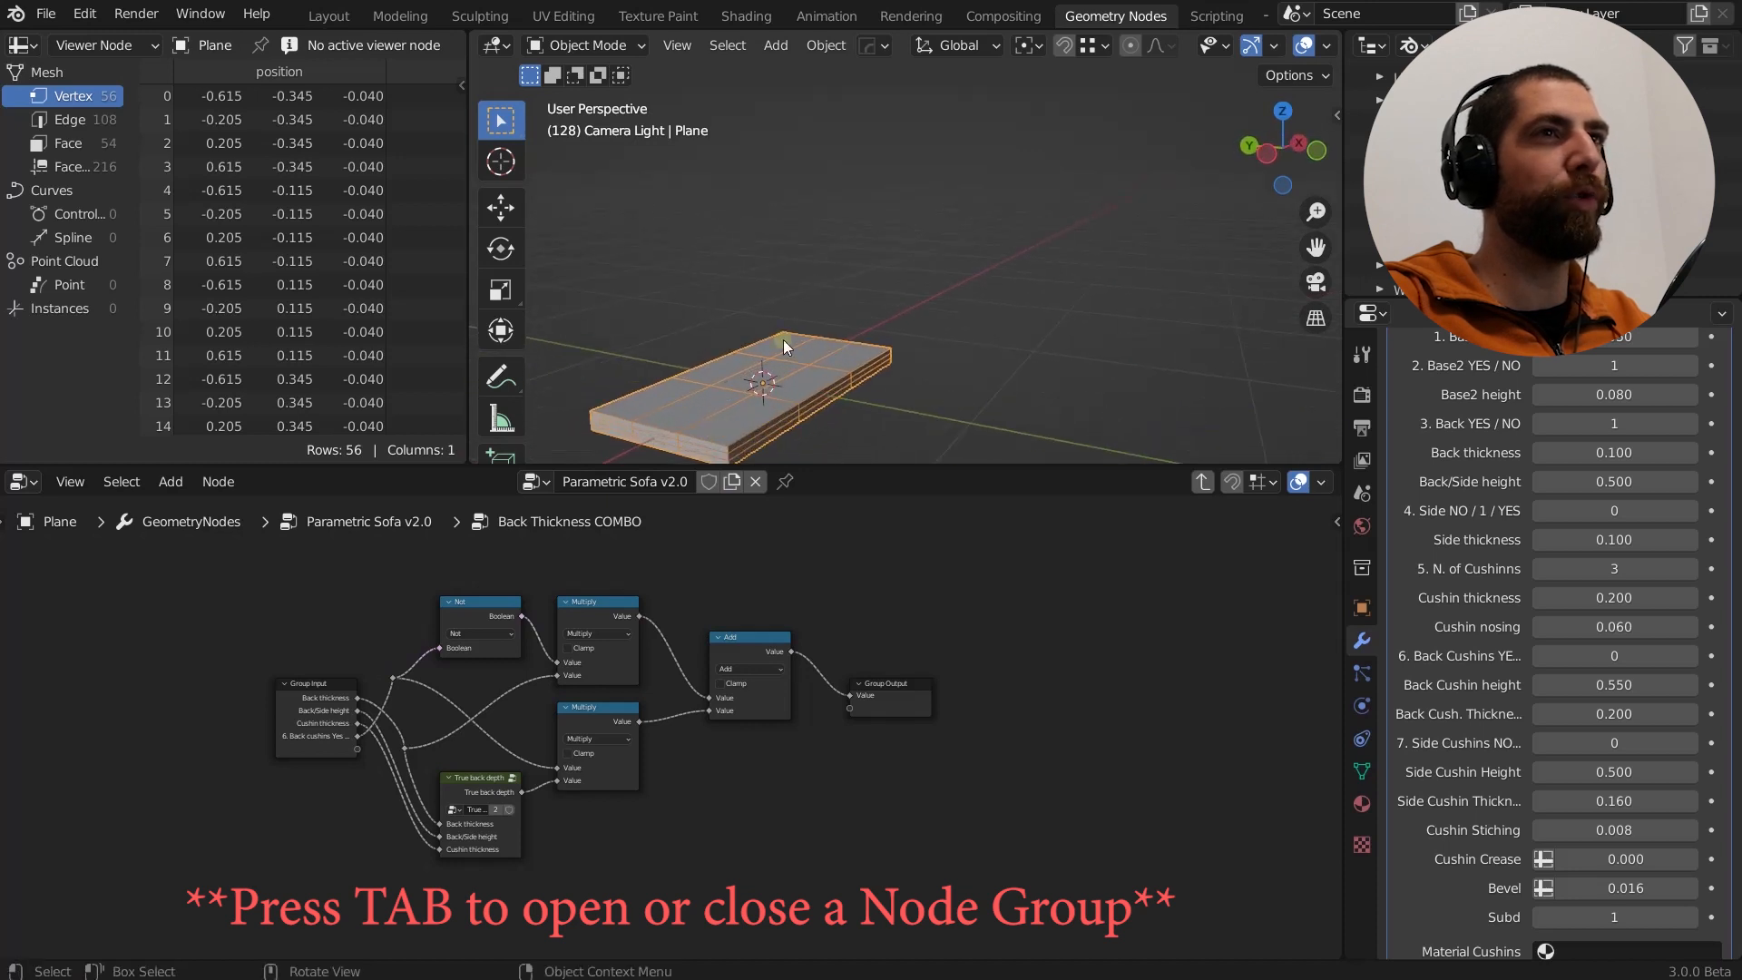
pyautogui.scroll(-1, 608, 720)
pyautogui.press('Tab')
pyautogui.press('Tab')
pyautogui.press('Tab')
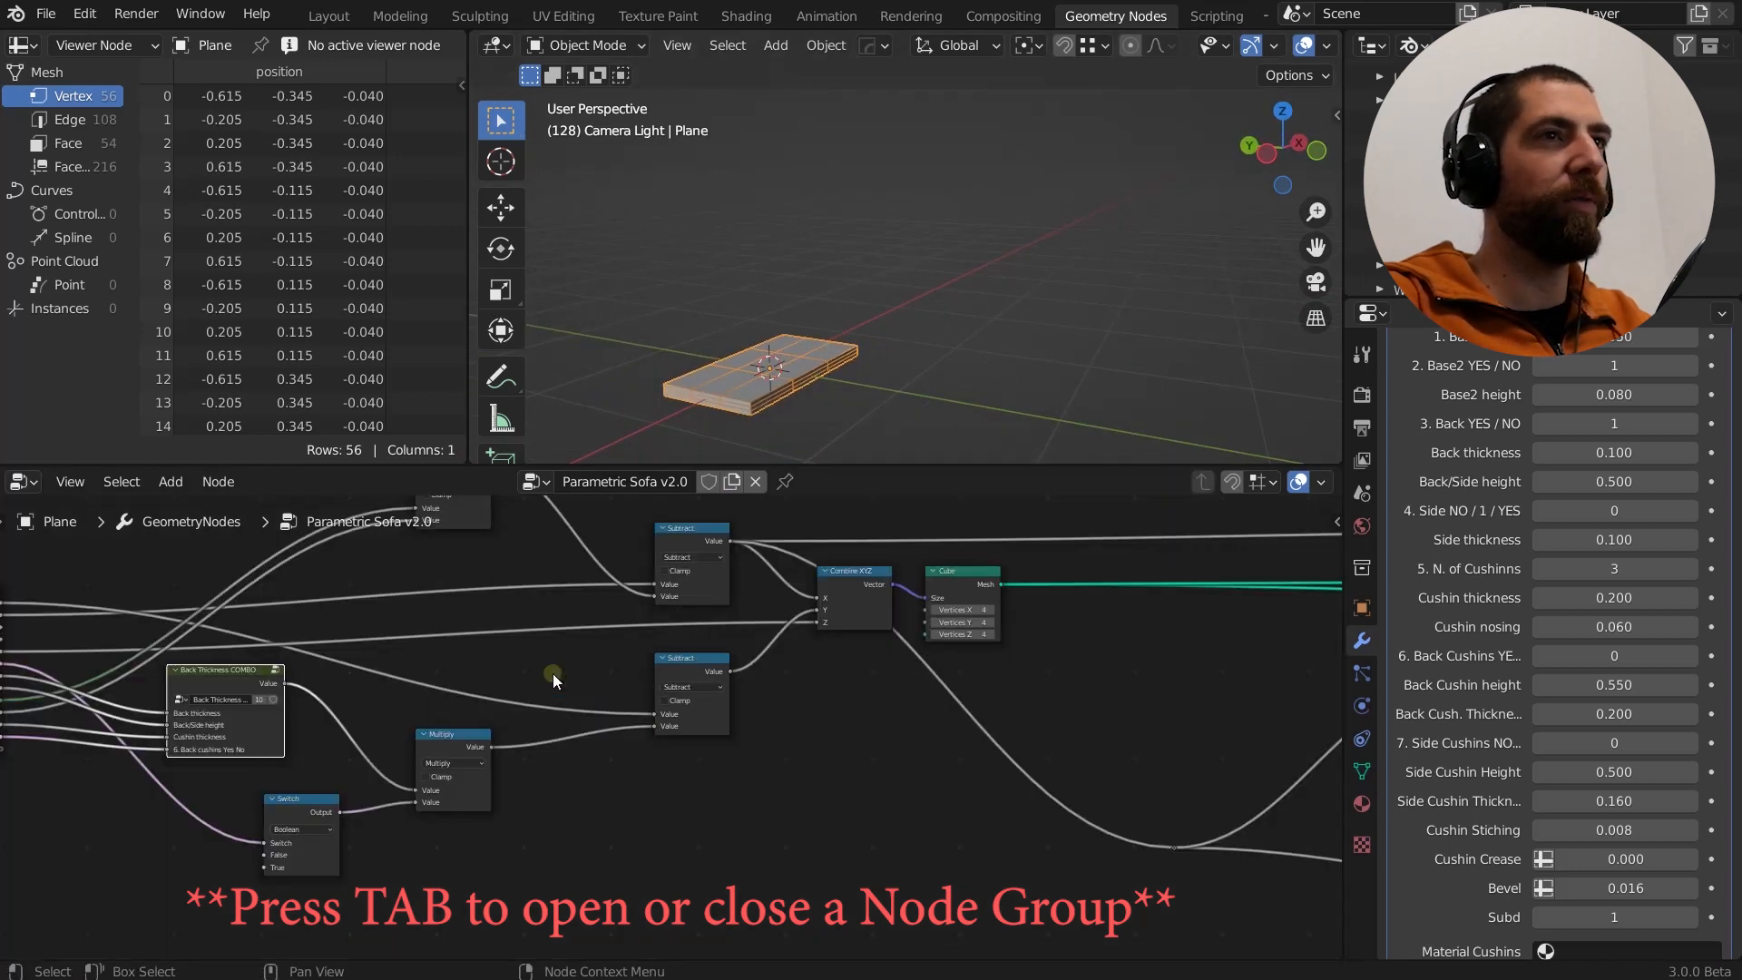
# Preview the last node before the Group Output and view the complete sofa from its side.
pyautogui.scroll(-8, 583, 761)
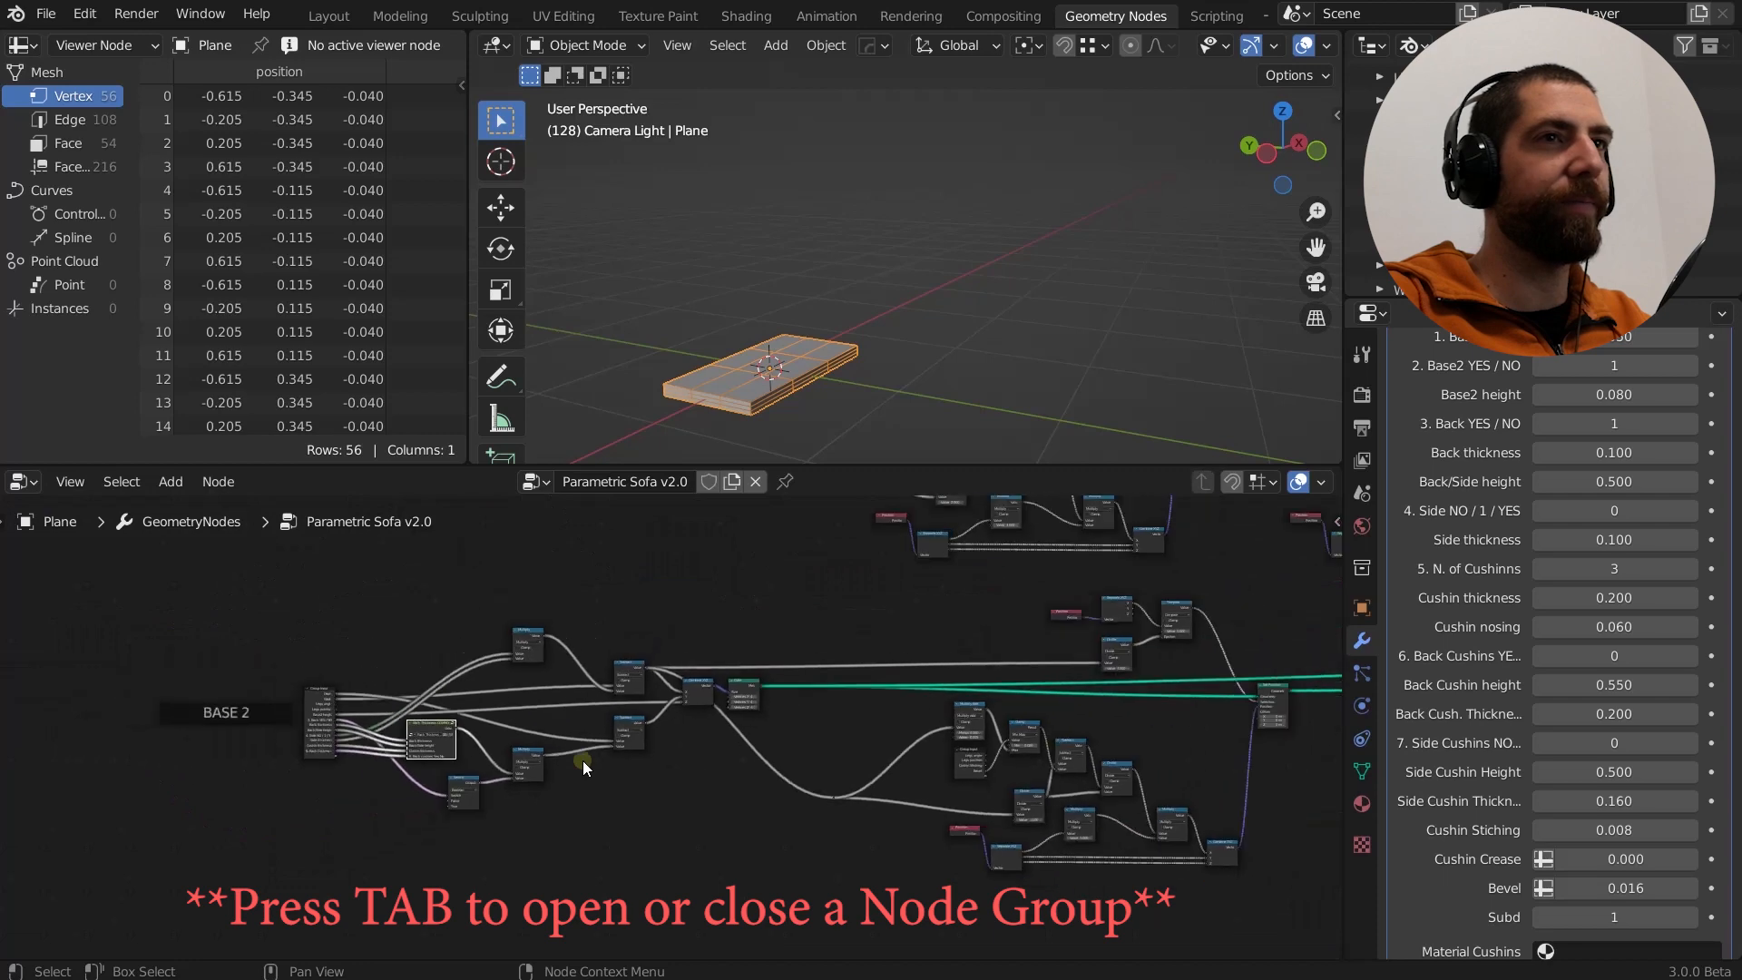
pyautogui.moveTo(925, 743); pyautogui.dragTo(876, 743, button='middle')
pyautogui.scroll(3, 1146, 611)
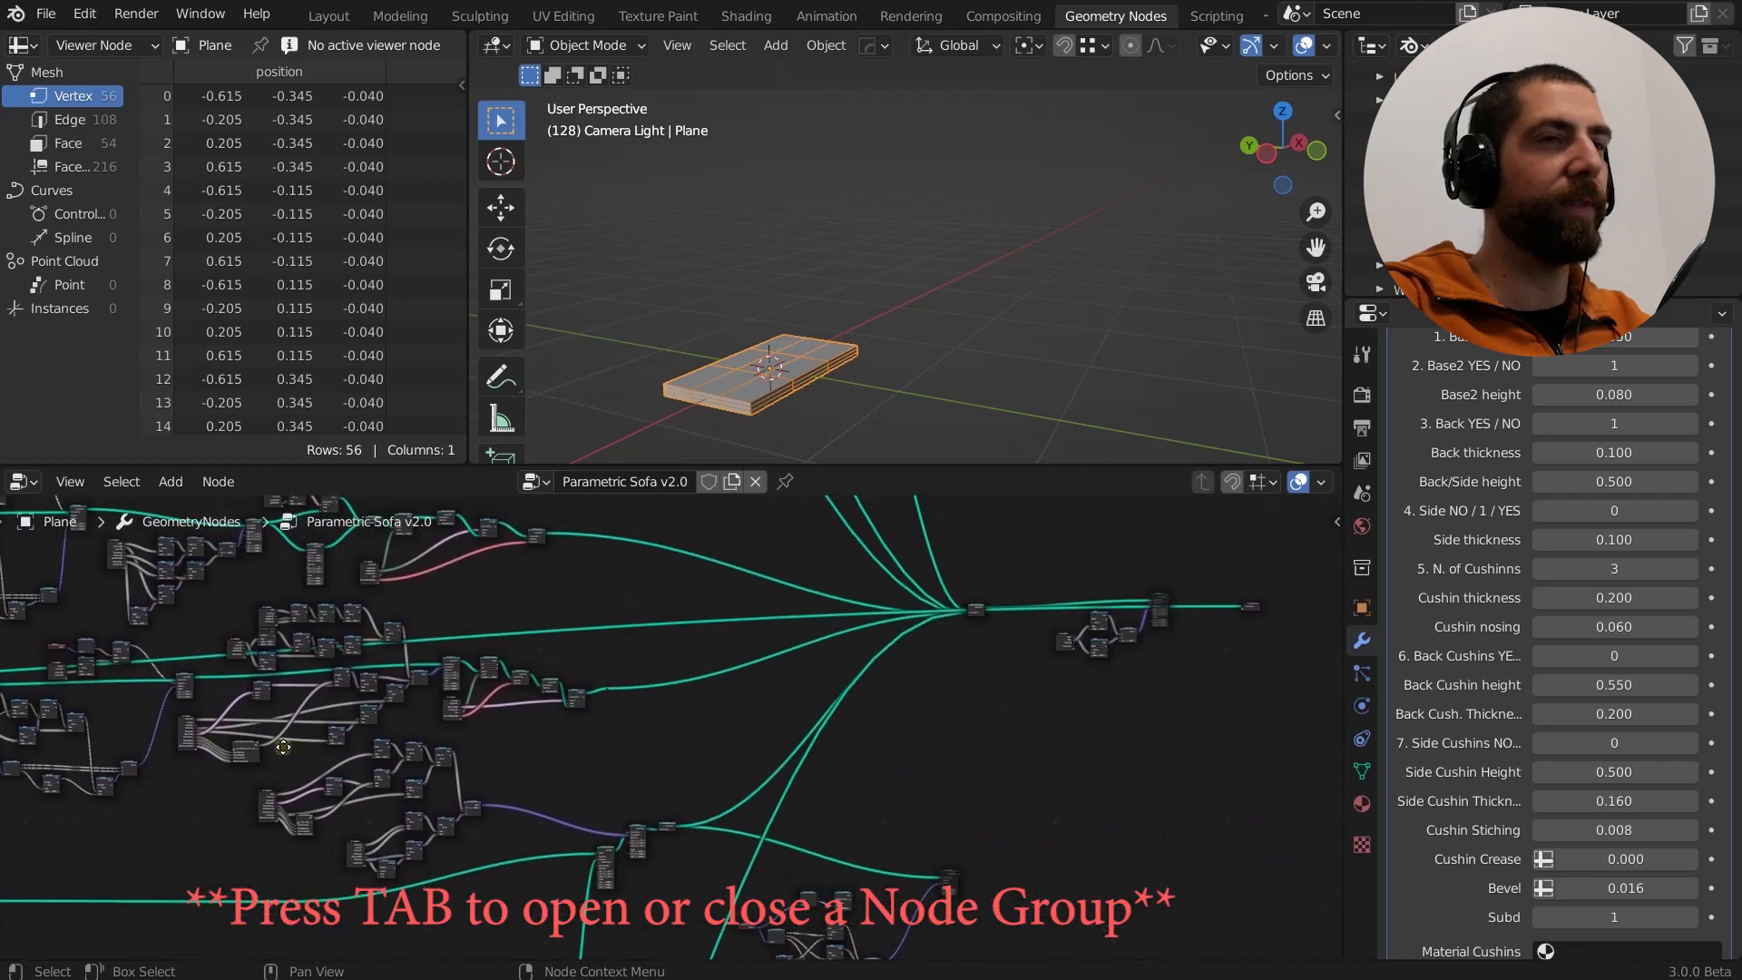
pyautogui.keyDown('ctrl'); pyautogui.keyDown('shift'); pyautogui.click(1163, 601); pyautogui.keyUp('shift'); pyautogui.keyUp('ctrl')
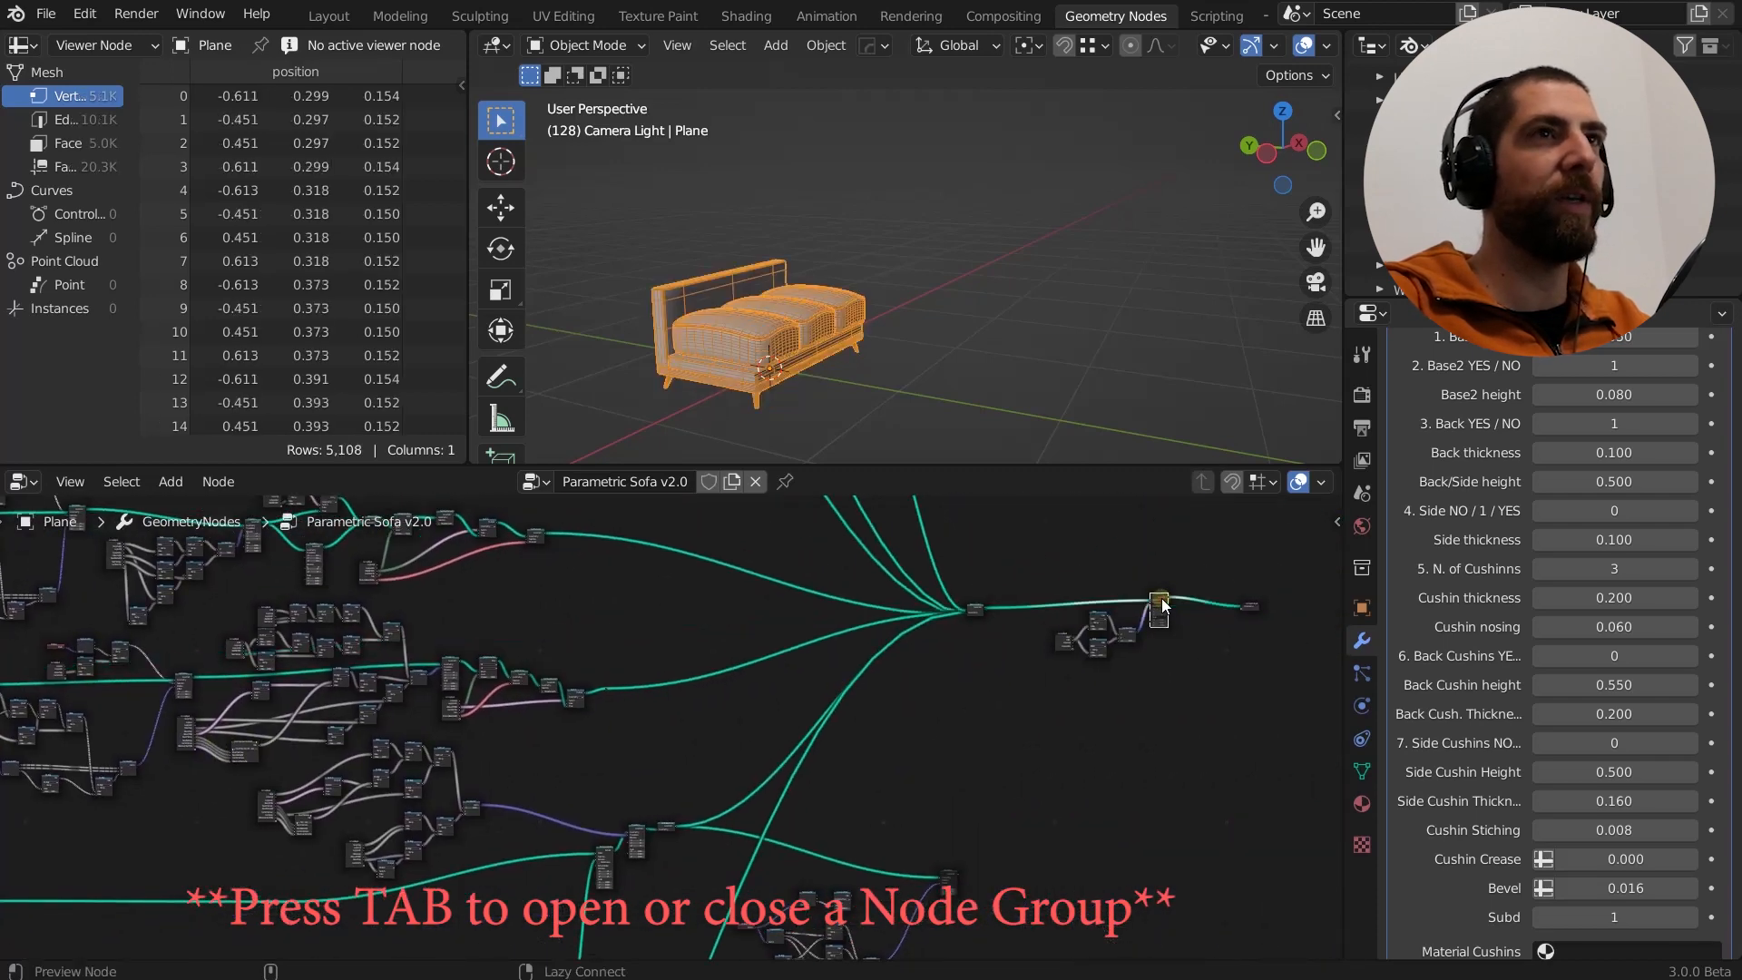
pyautogui.scroll(6, 786, 392)
pyautogui.moveTo(745, 281); pyautogui.dragTo(712, 240, button='middle')
pyautogui.scroll(2, 711, 239)
pyautogui.scroll(-2, 964, 303)
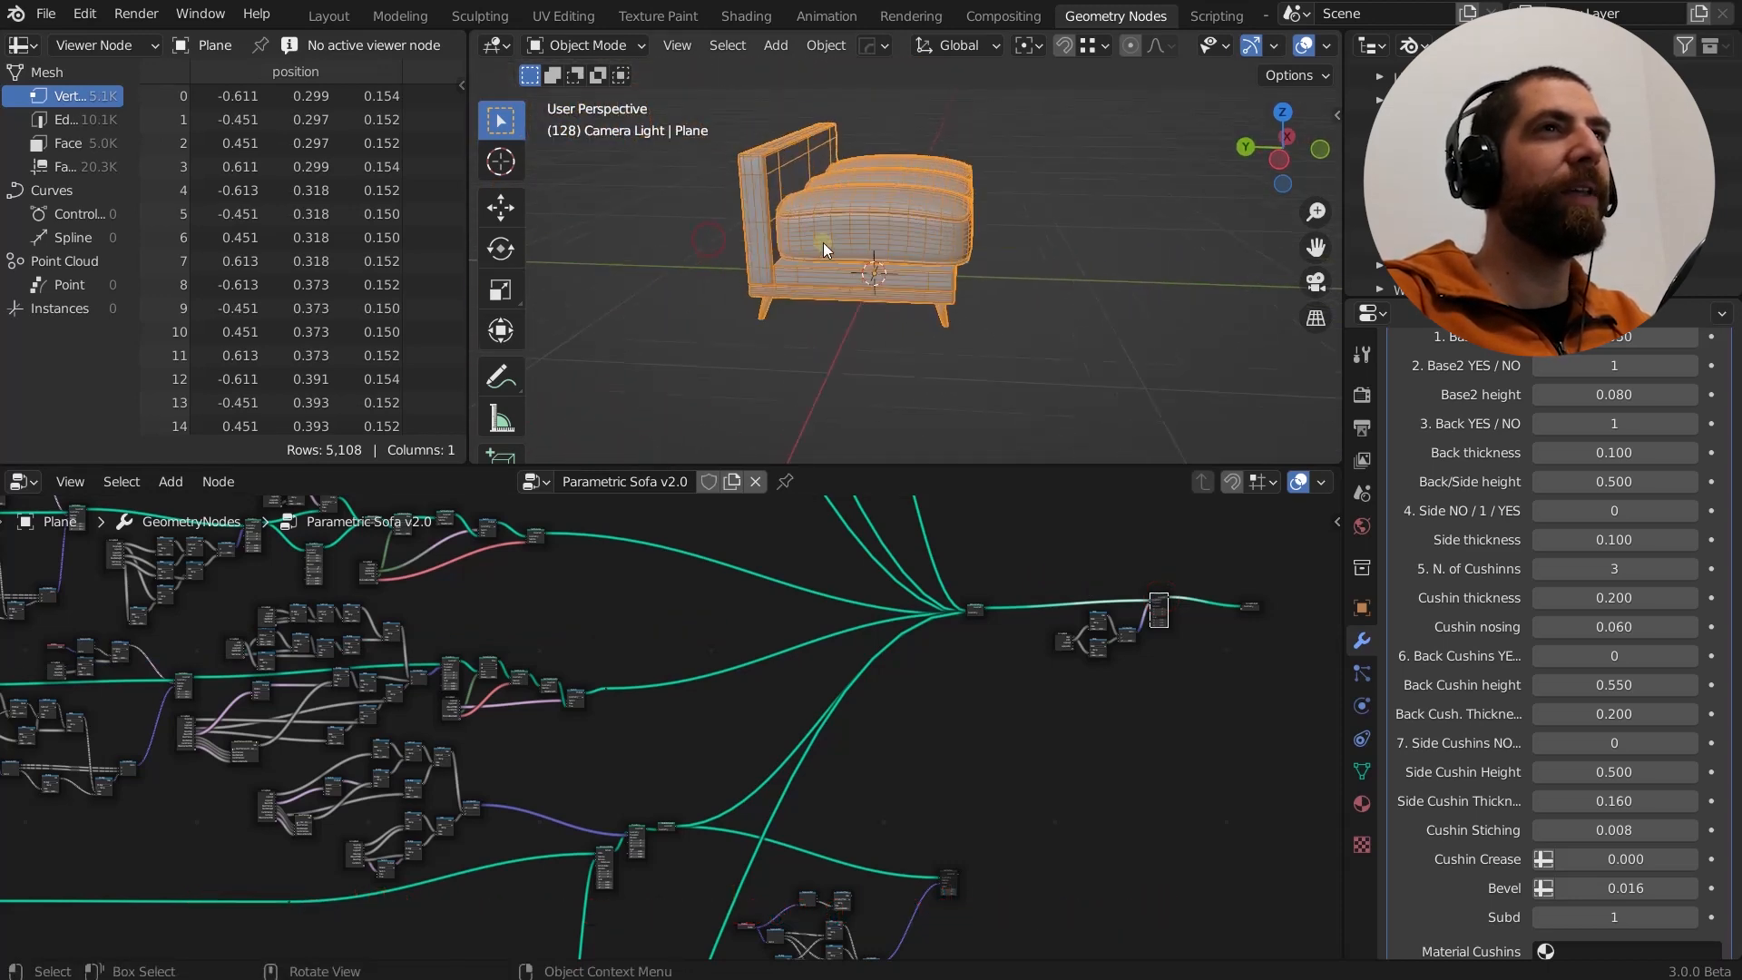
pyautogui.scroll(3, 817, 243)
pyautogui.moveTo(733, 172); pyautogui.dragTo(733, 265, button='middle')
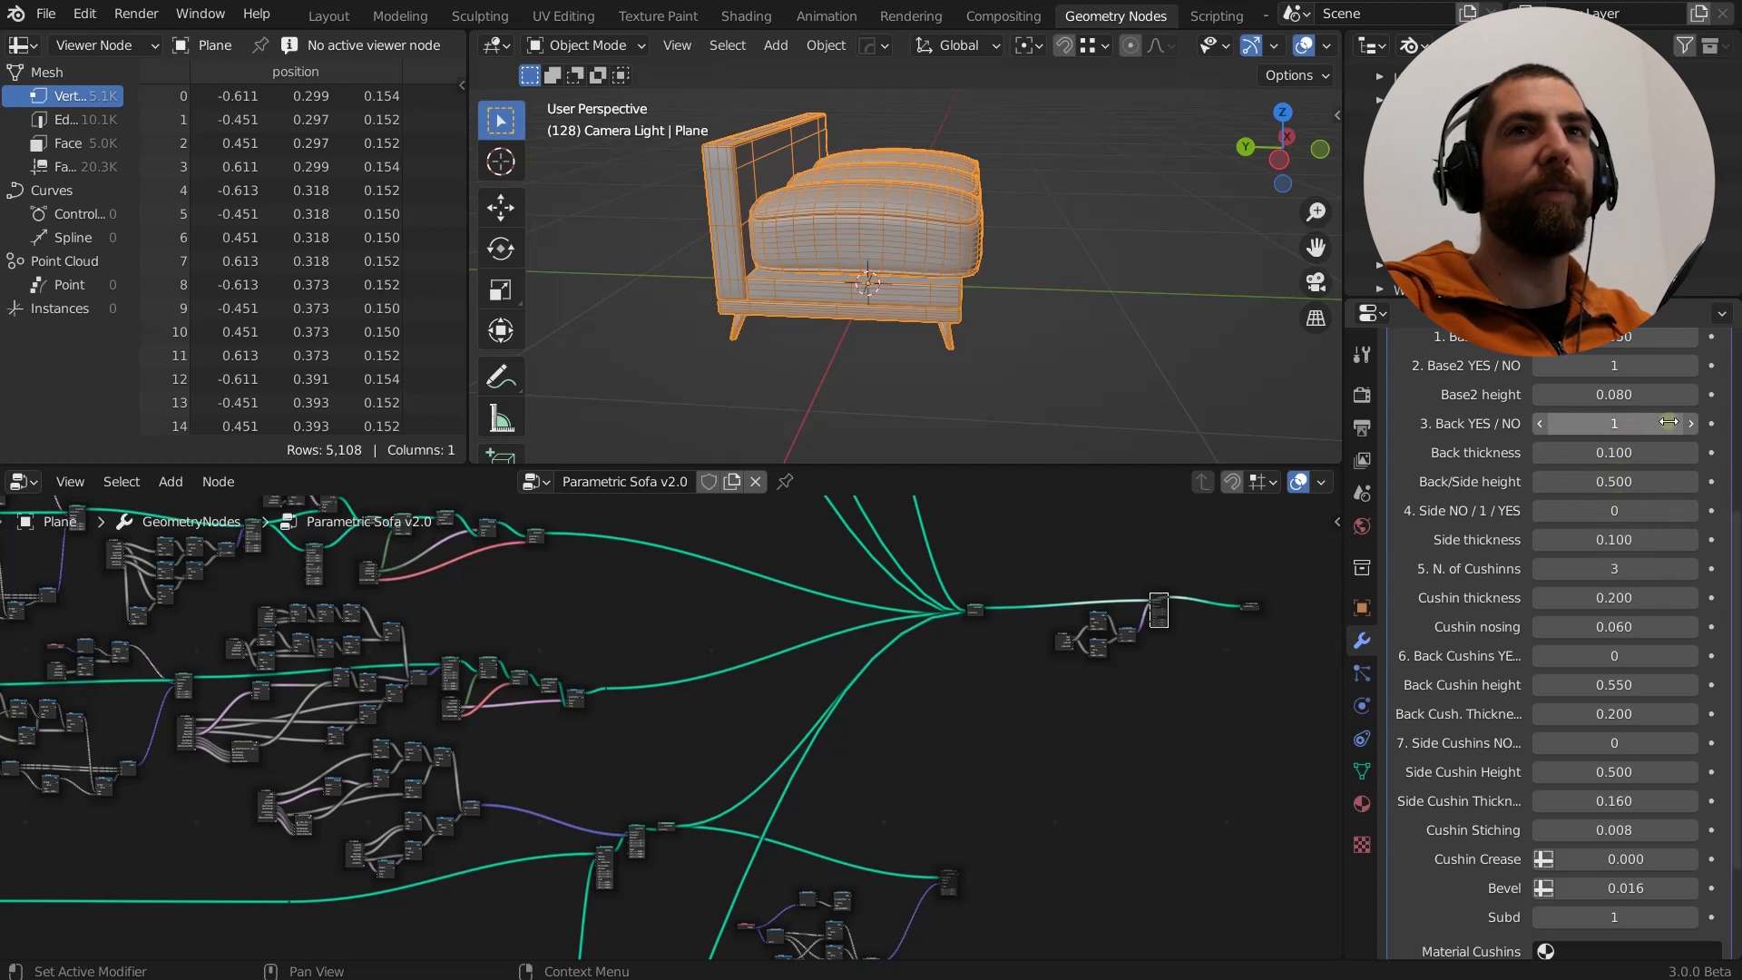
# Switch 3. Back YES / NO to 0 and back to 1 twice to compare the base and cushions.
pyautogui.click(1542, 425)
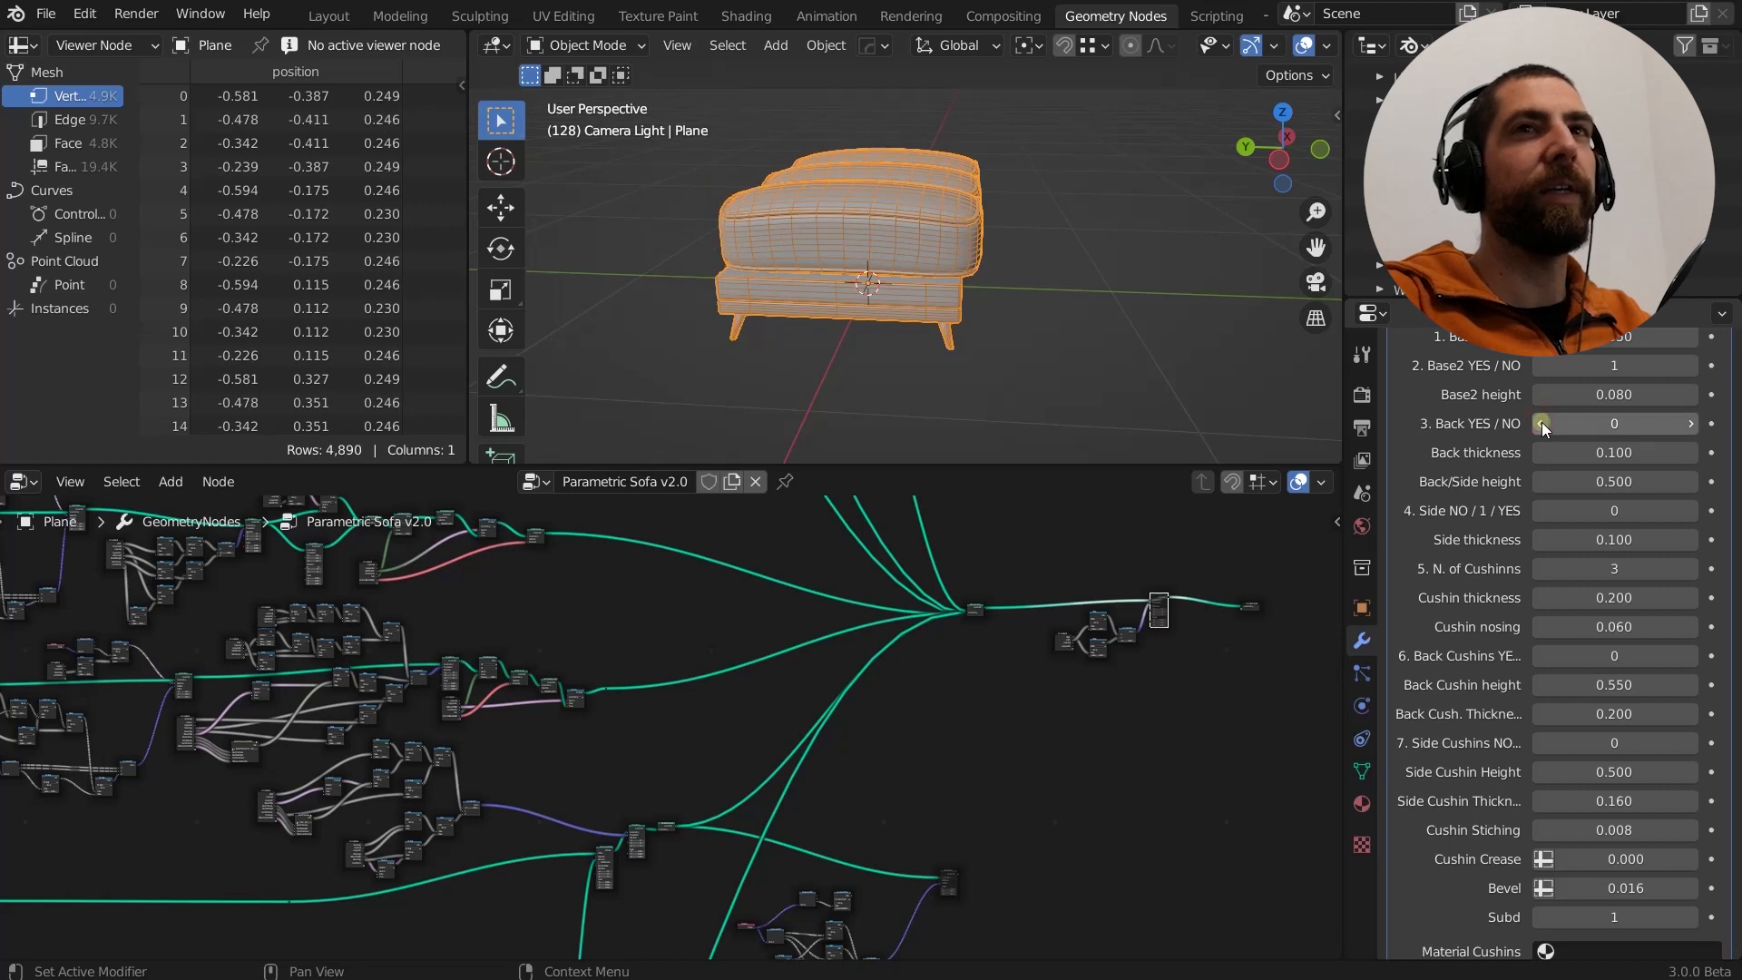
pyautogui.click(1690, 424)
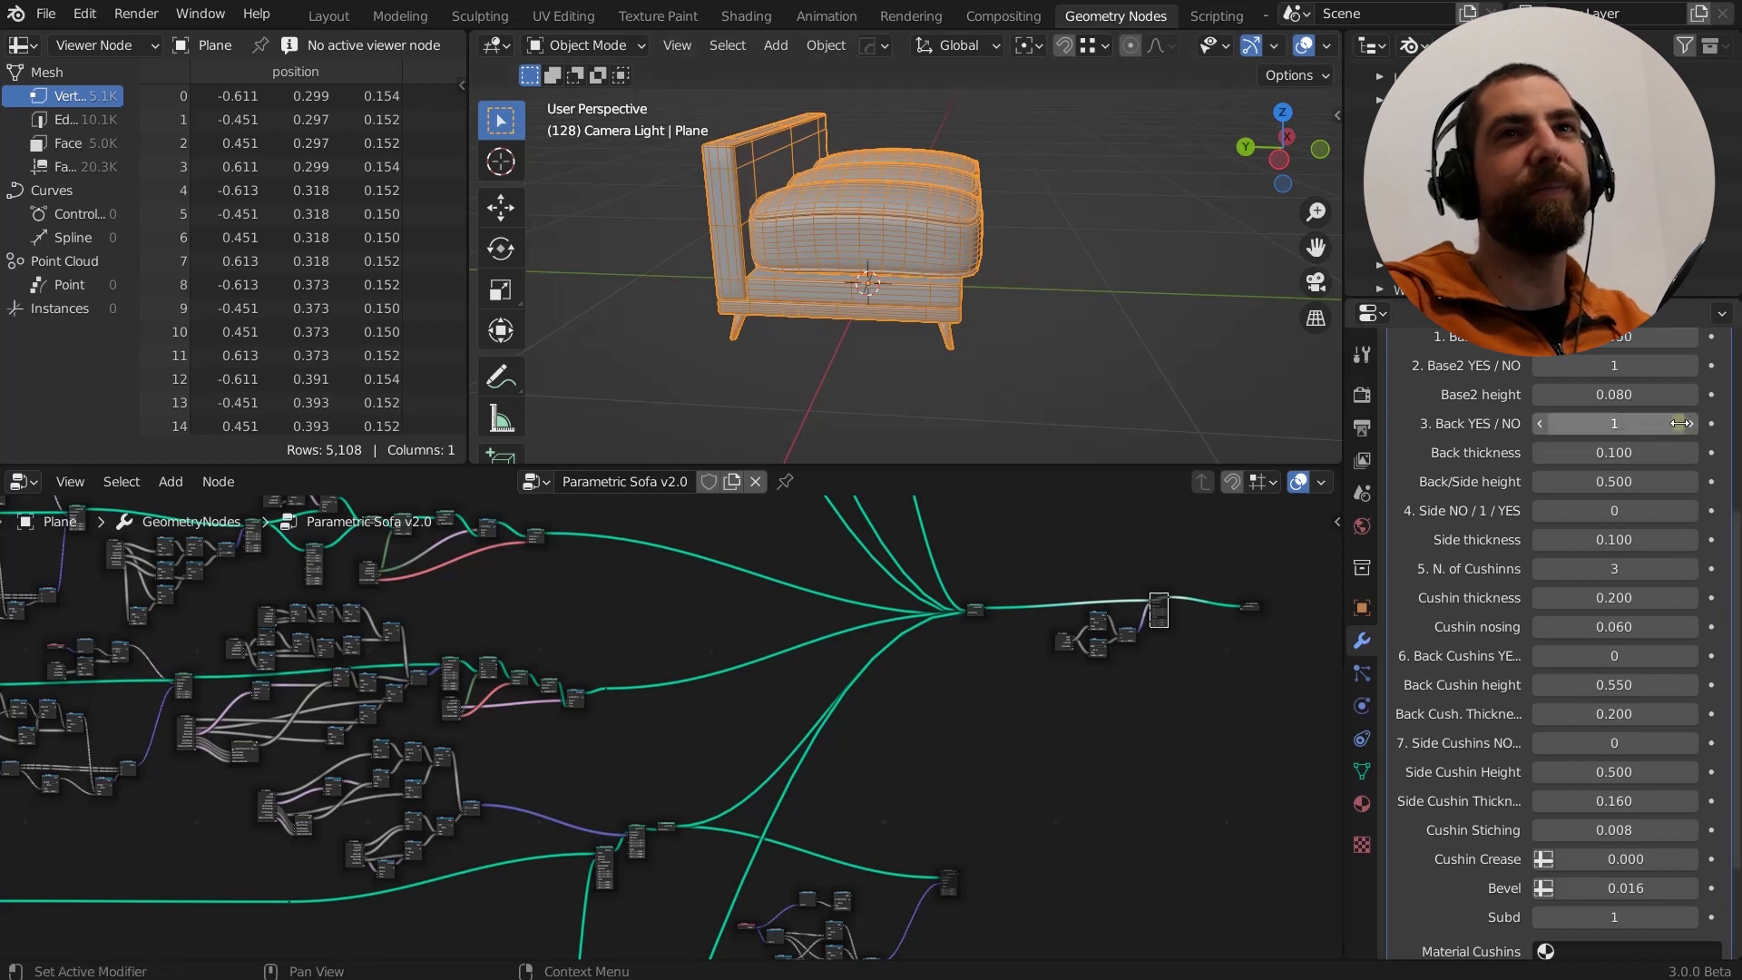
pyautogui.click(1540, 426)
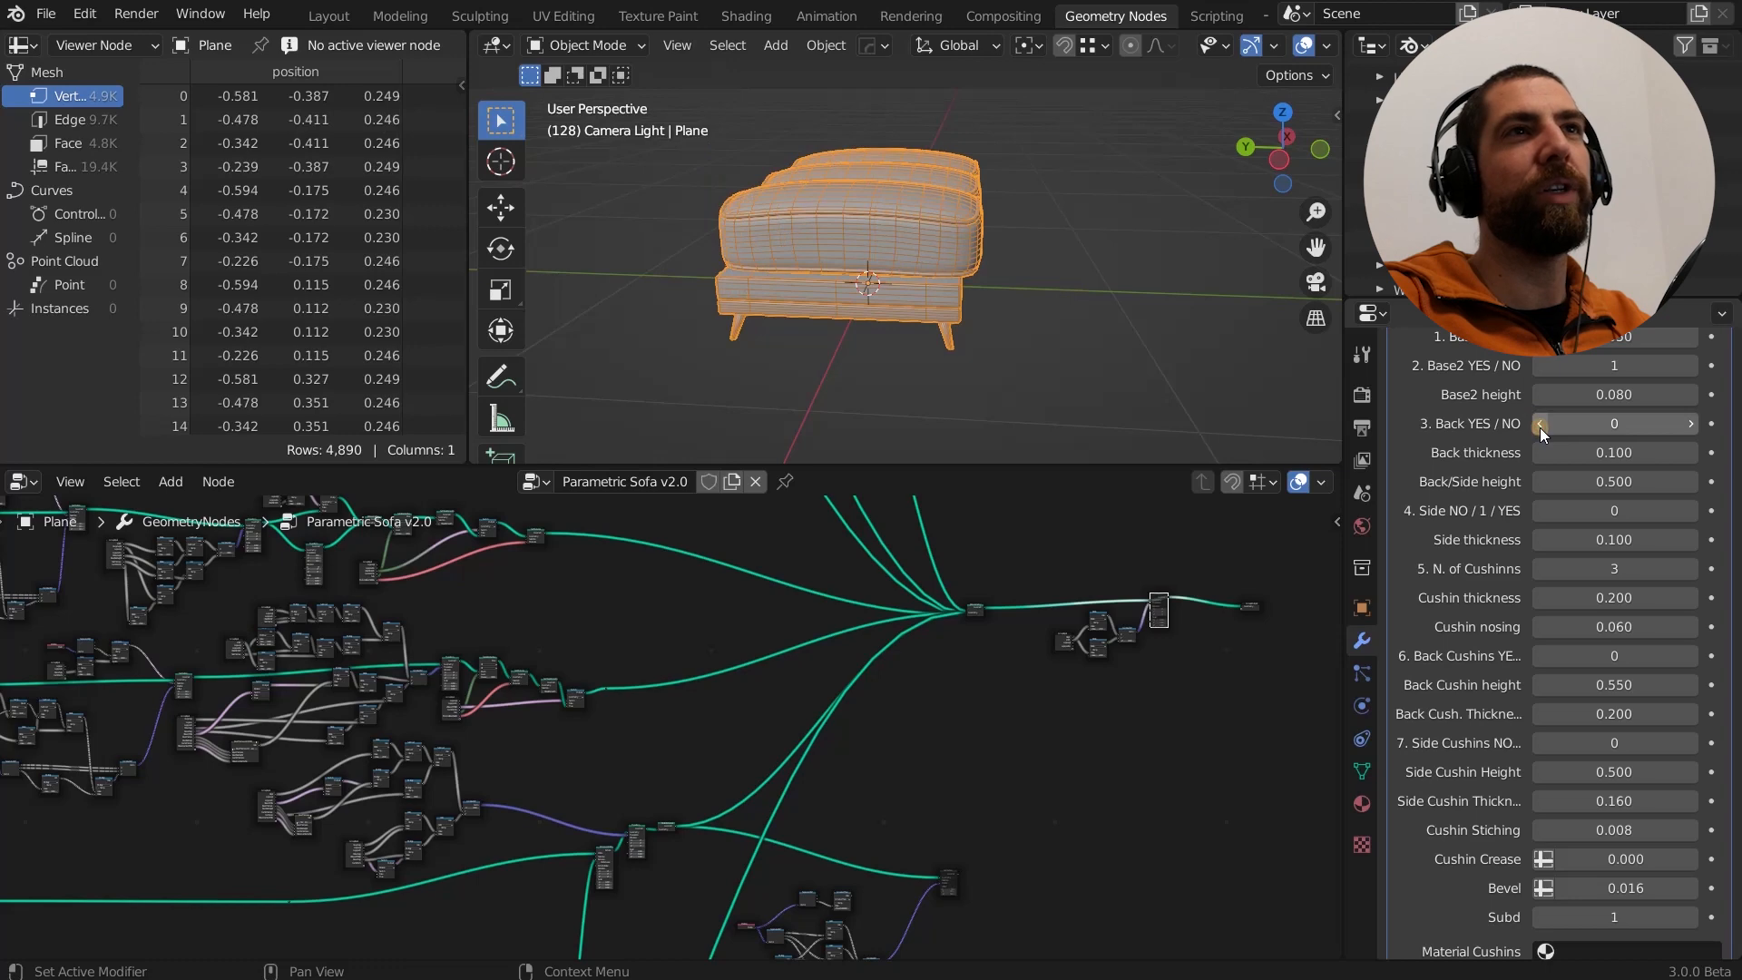
pyautogui.click(1677, 430)
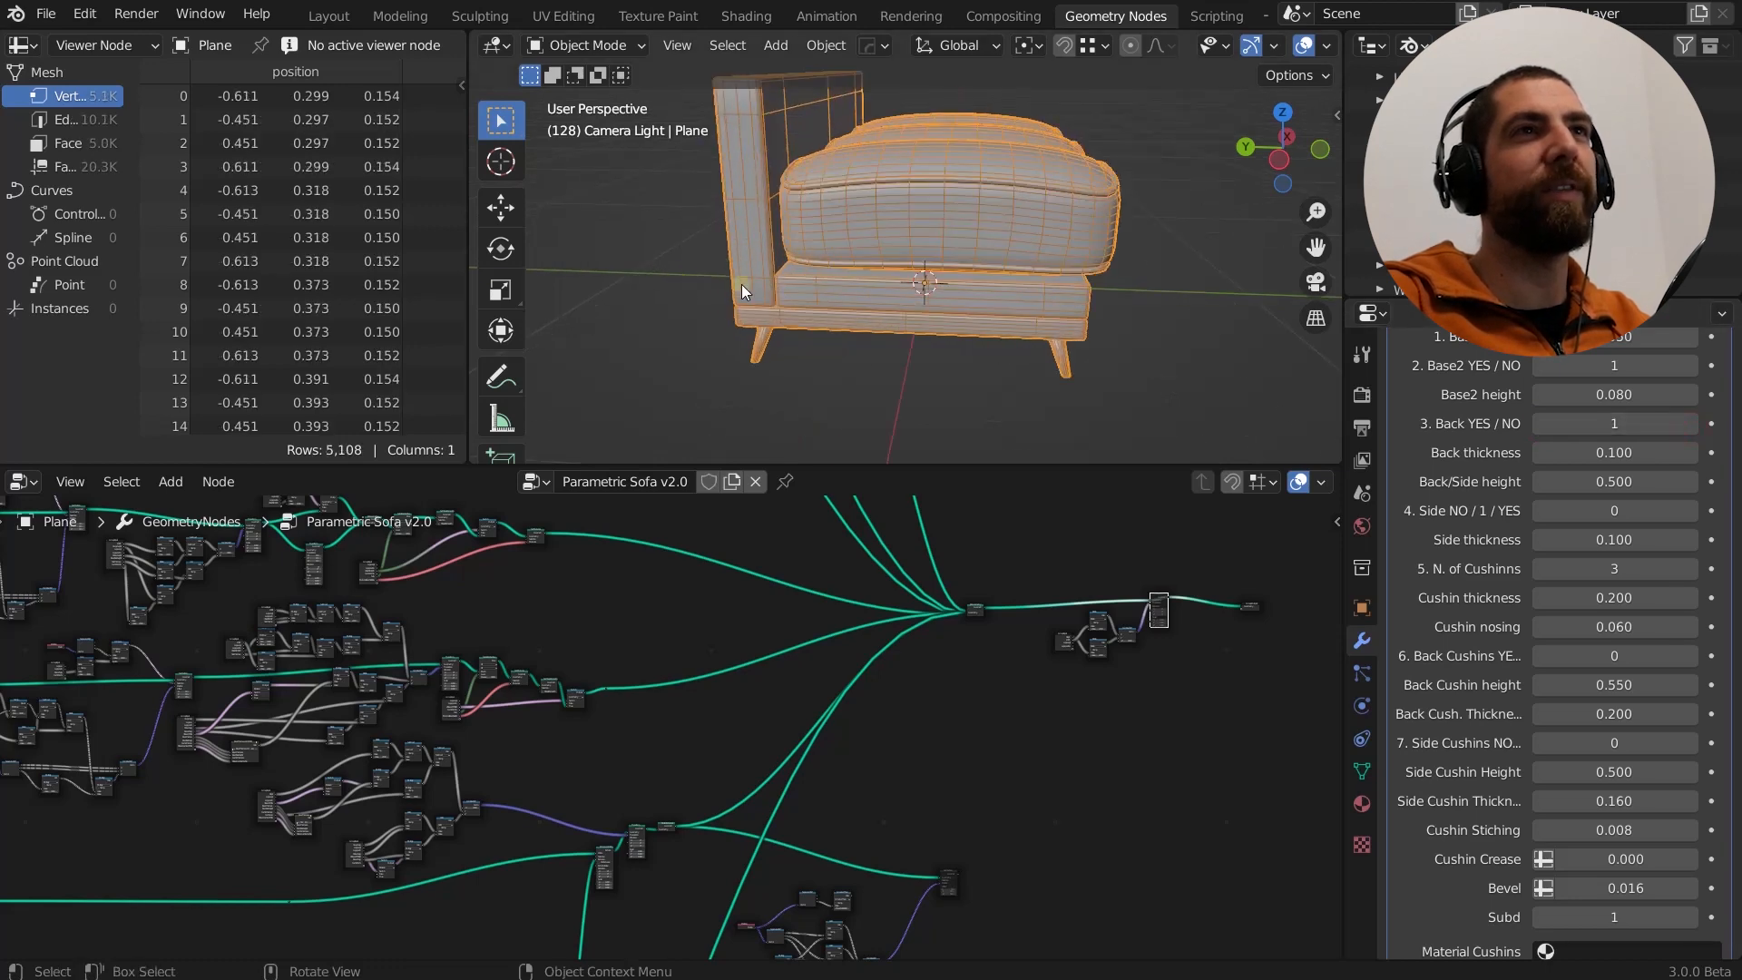
# Inspect the sofa's back from above and set the Back thickness to 0.110.
pyautogui.moveTo(769, 287); pyautogui.dragTo(770, 177, button='middle')
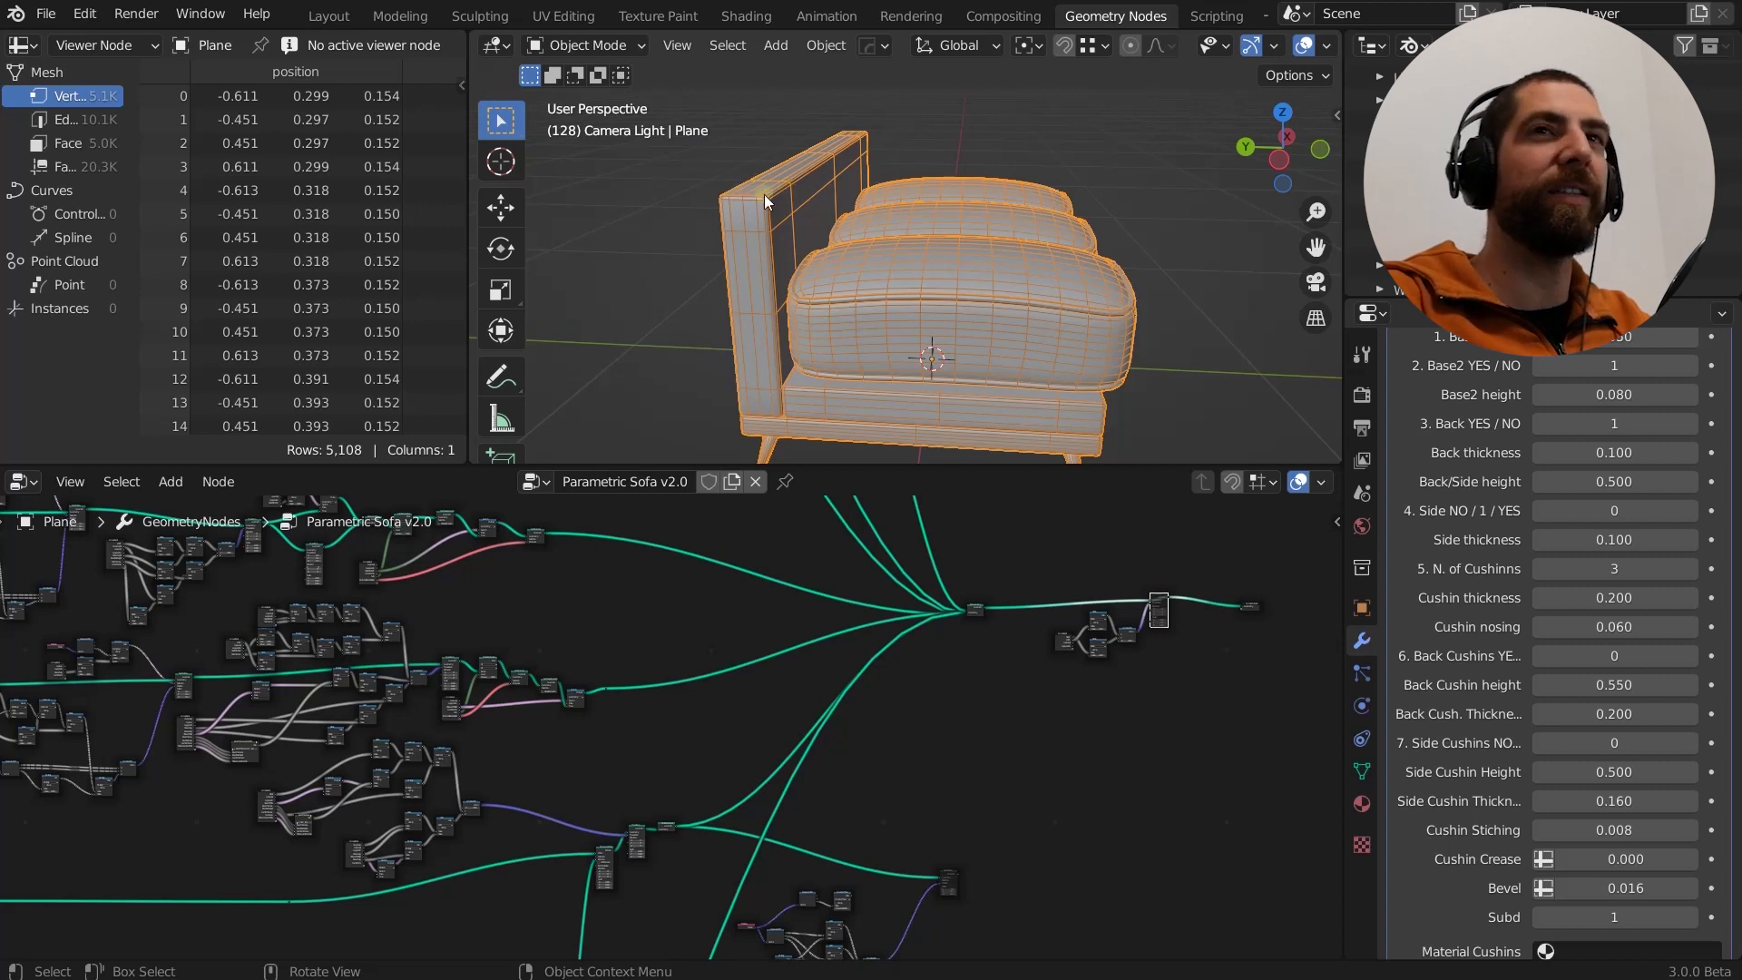
pyautogui.scroll(2, 1633, 458)
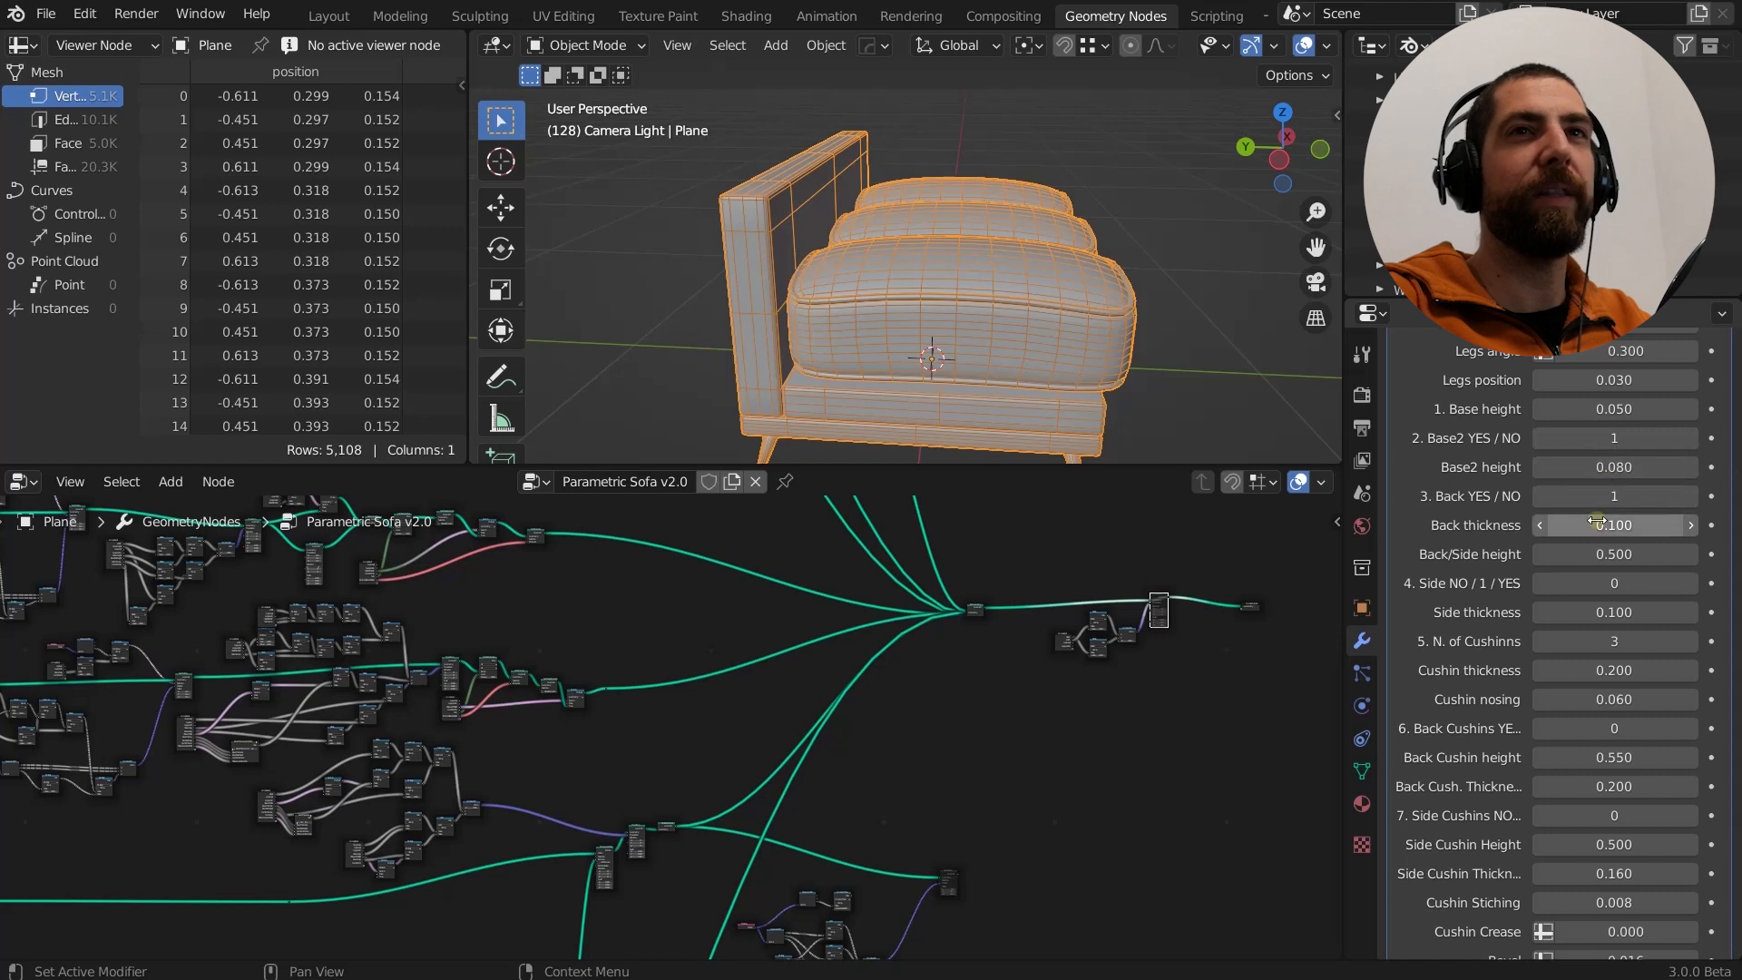
pyautogui.moveTo(1597, 522); pyautogui.dragTo(1609, 524)
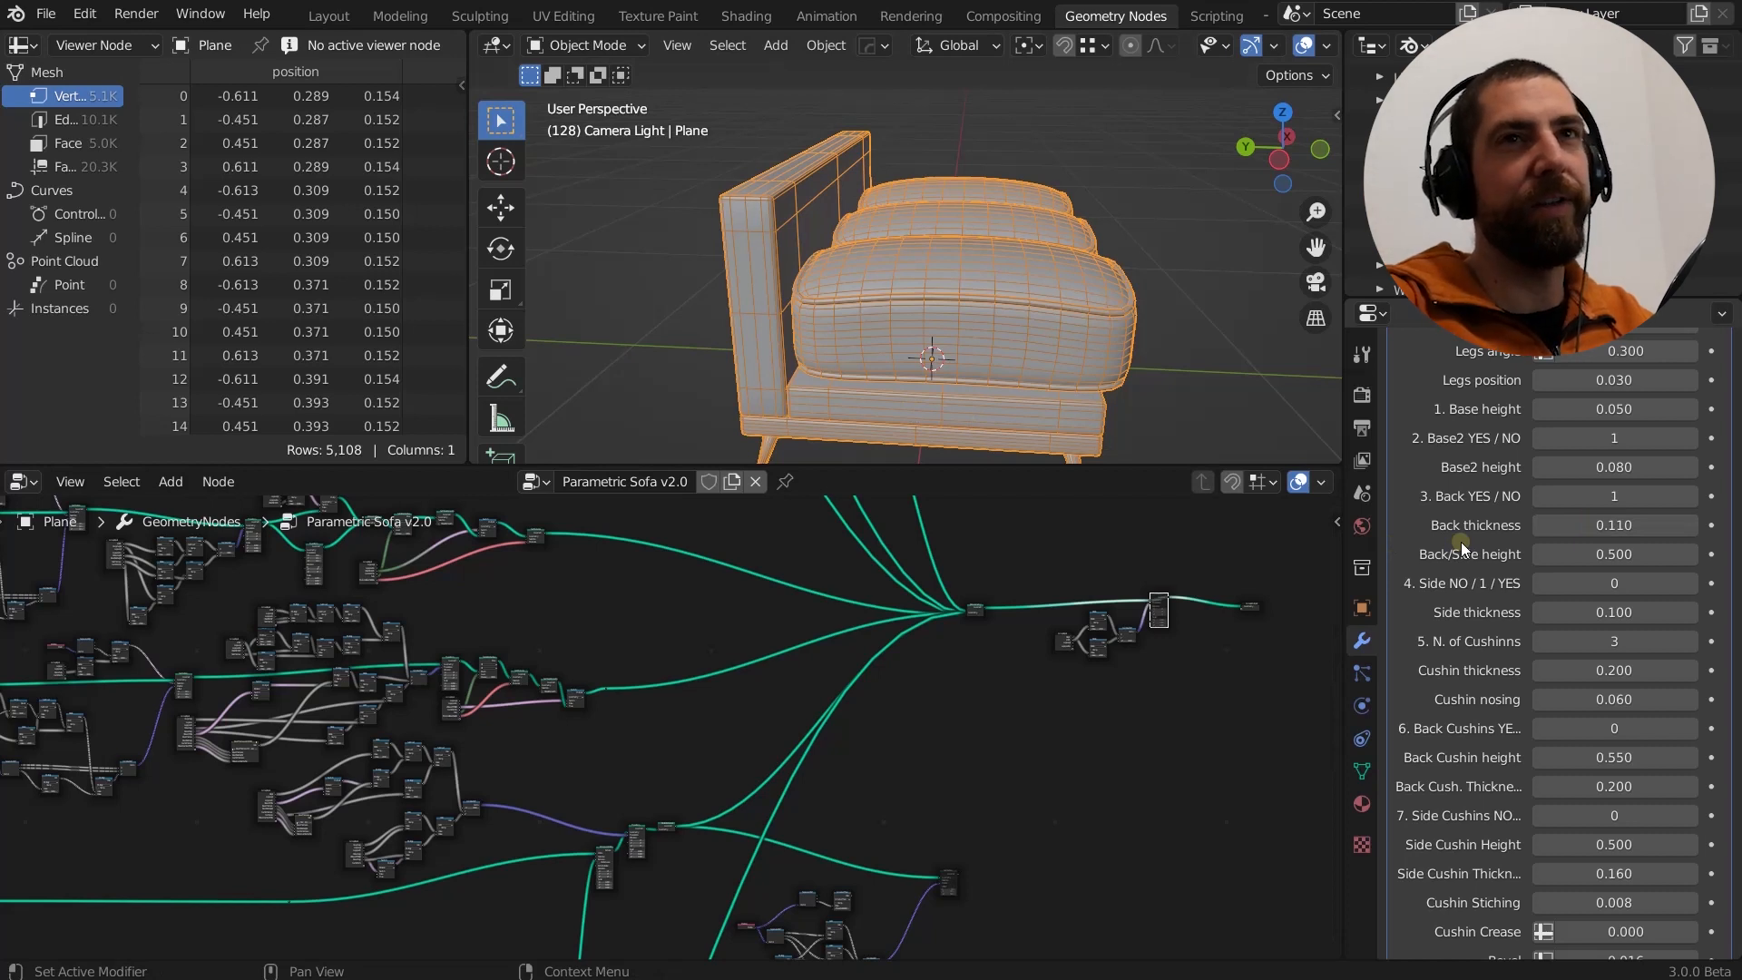
# Set the 6. Back Cushins option to 1 and inspect how the back's profile meets the base and cushions.
pyautogui.scroll(-1, 1548, 589)
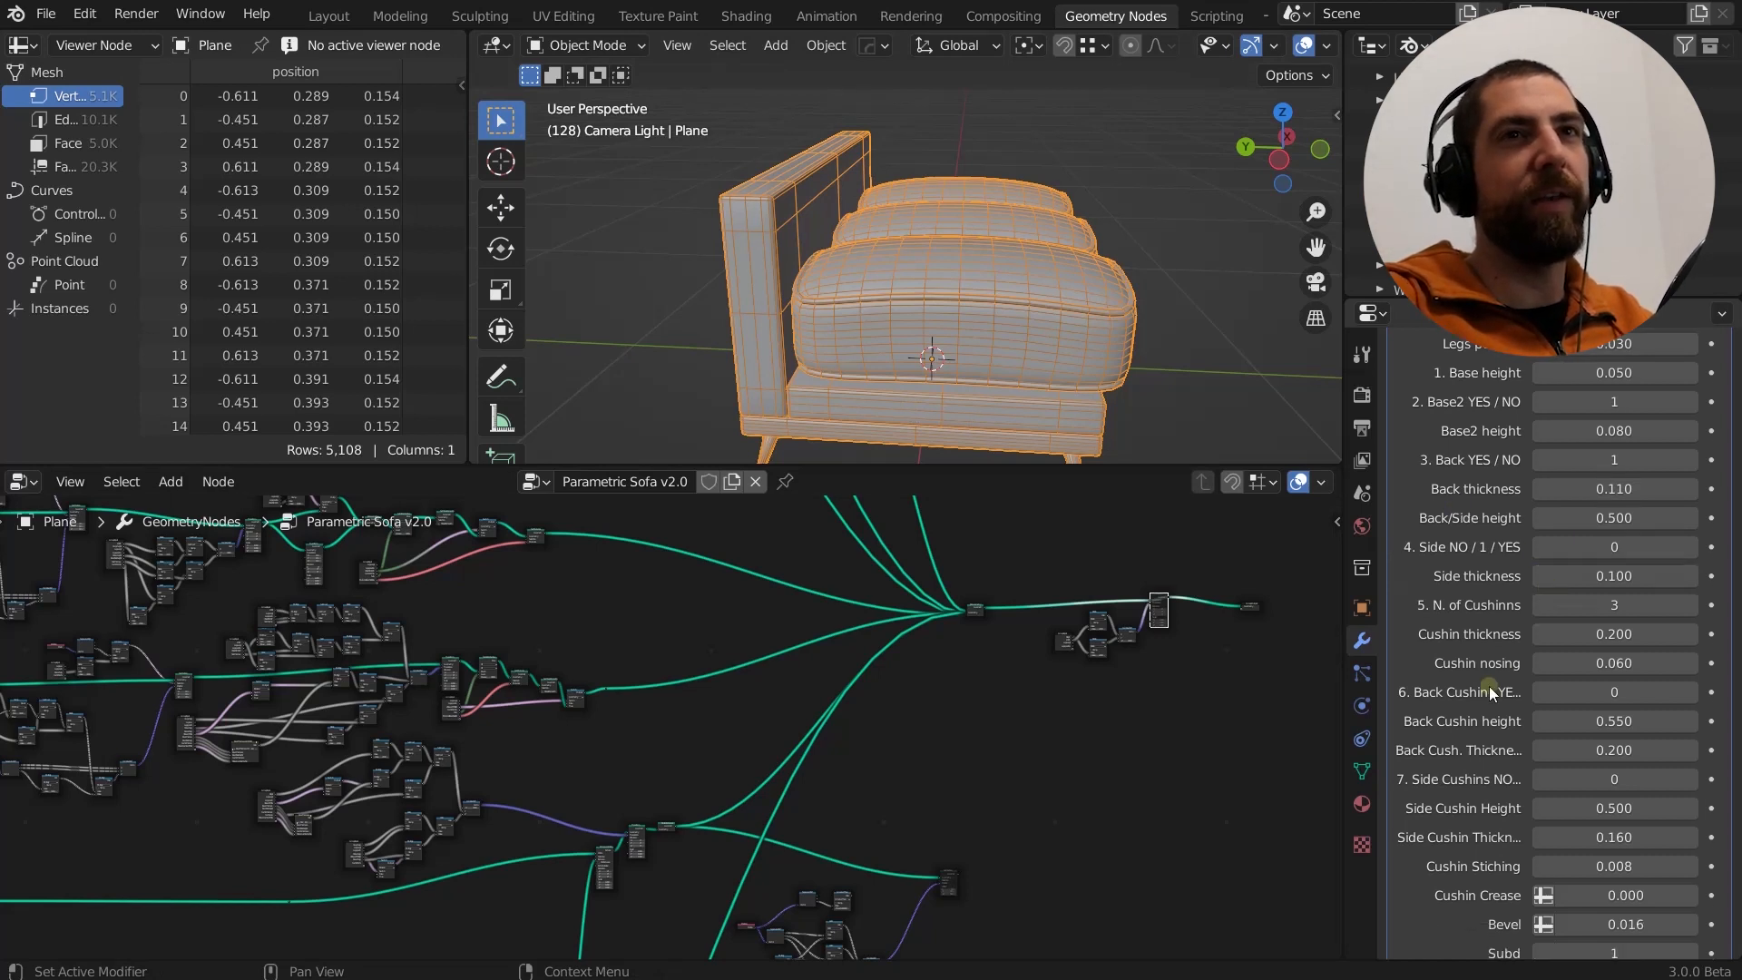
pyautogui.scroll(1, 1489, 687)
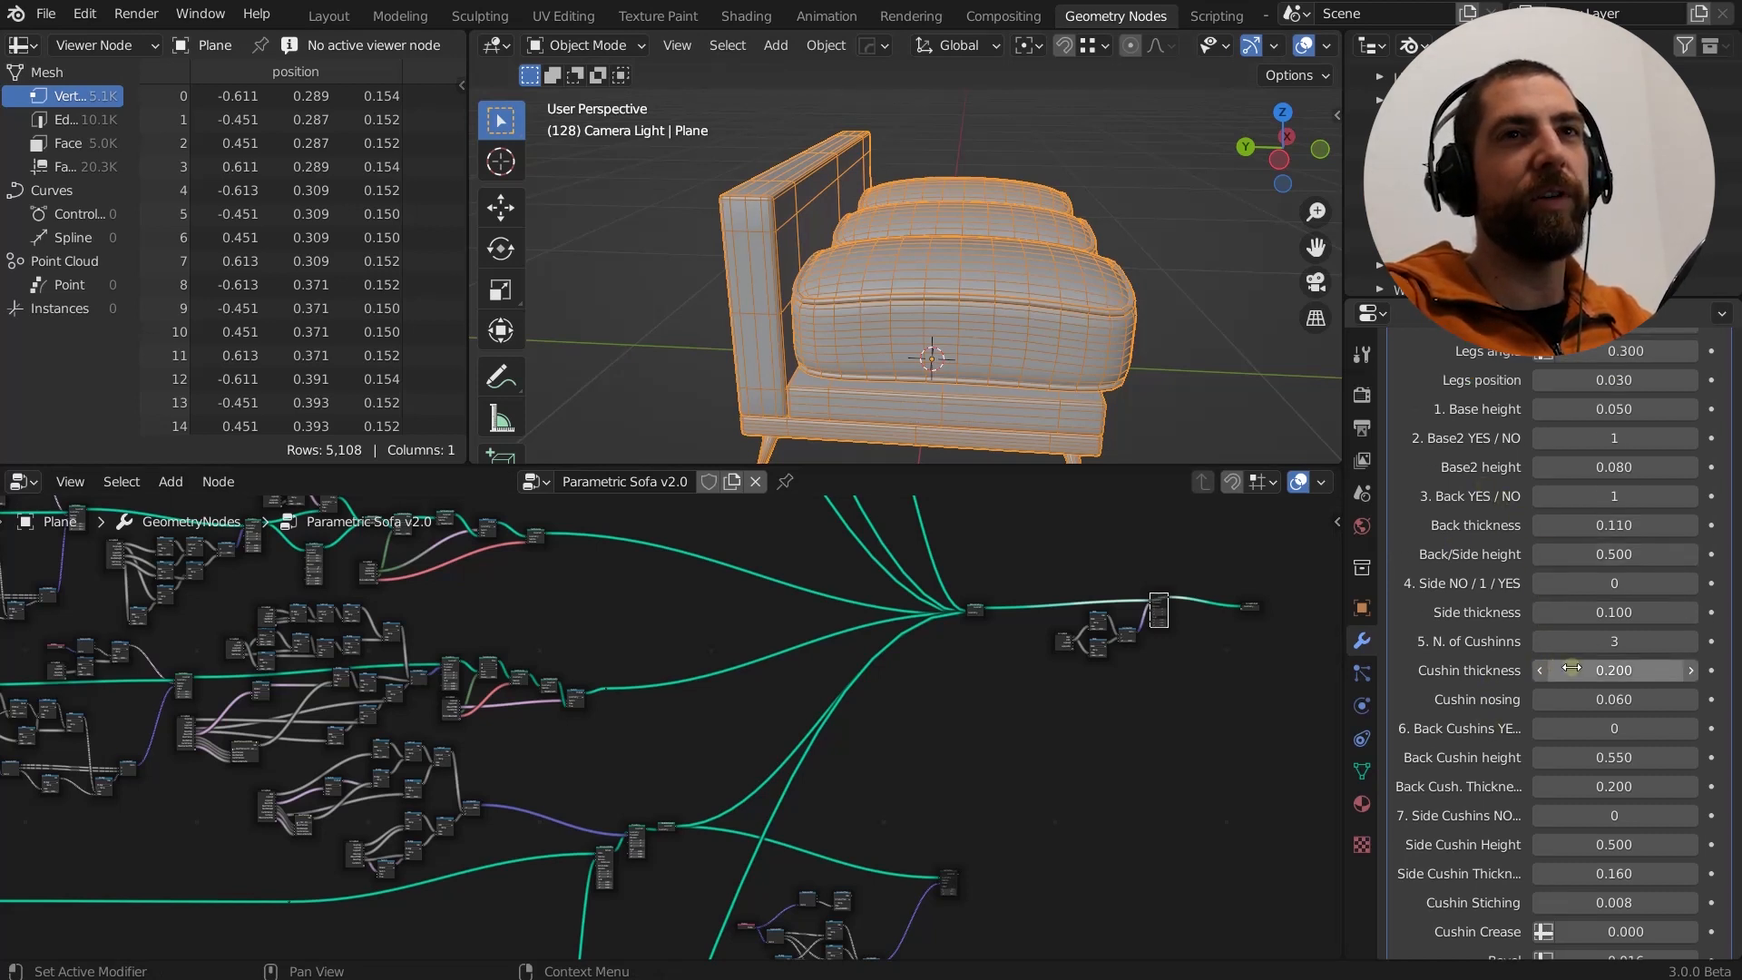
pyautogui.click(1690, 730)
pyautogui.moveTo(909, 411); pyautogui.dragTo(862, 370, button='middle')
pyautogui.scroll(1, 821, 352)
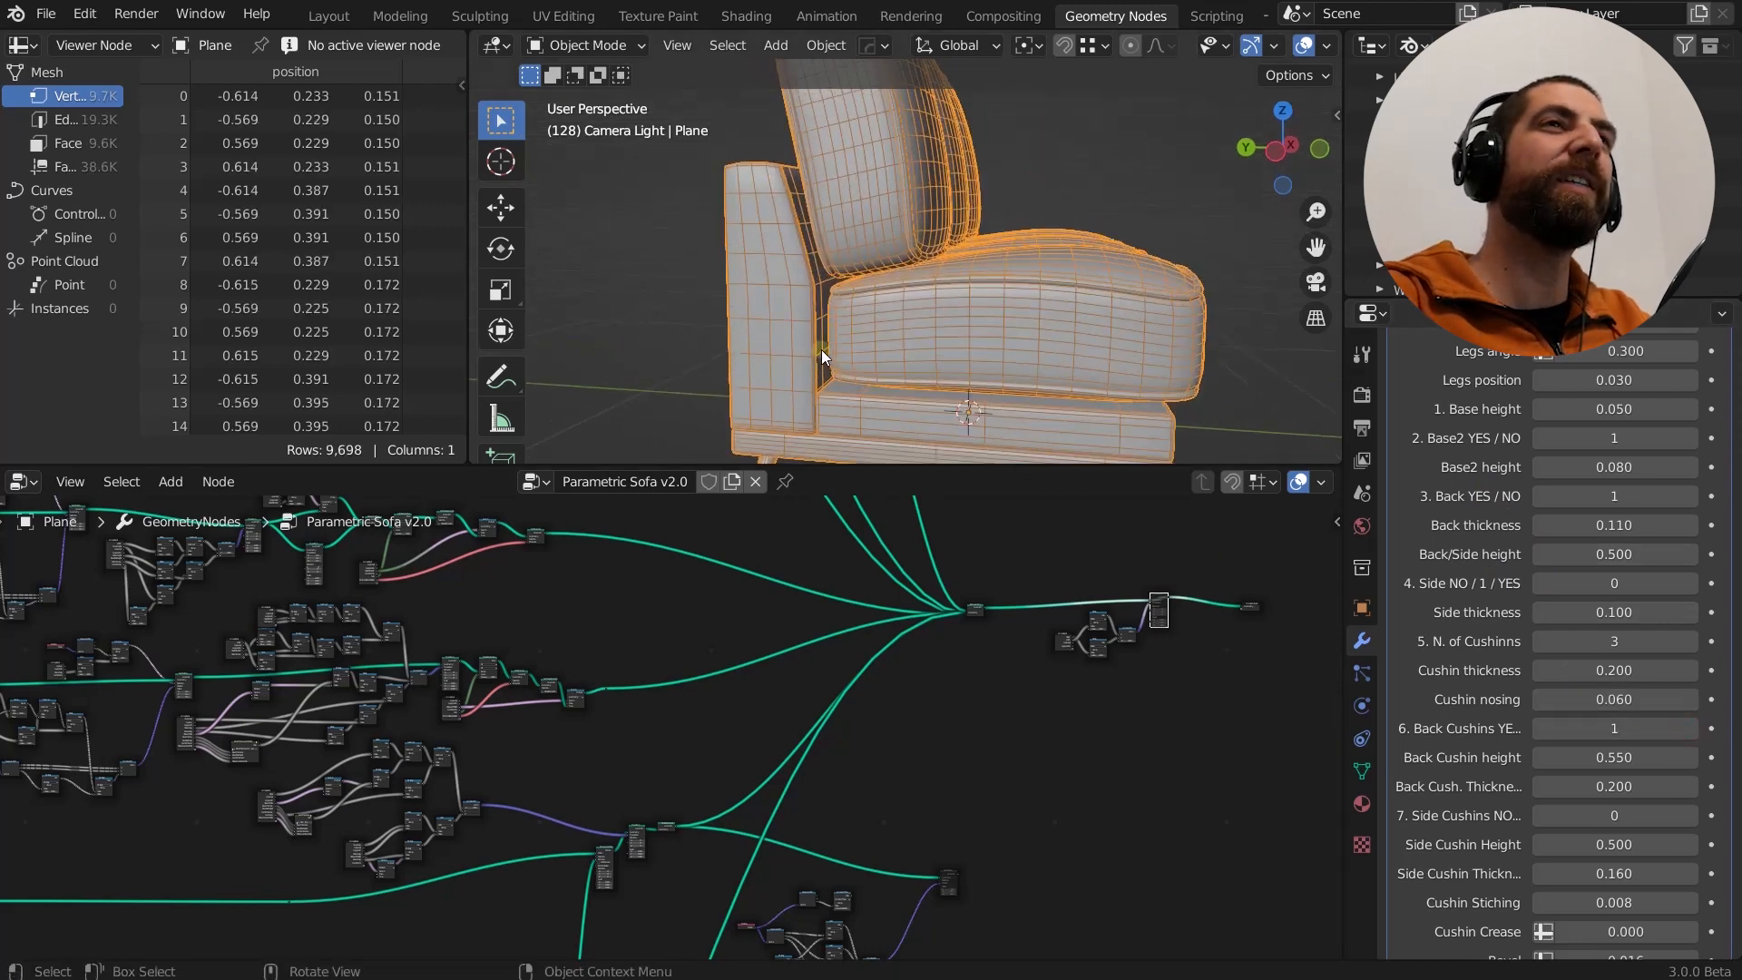
pyautogui.scroll(1, 797, 276)
pyautogui.moveTo(797, 276); pyautogui.dragTo(803, 383, button='middle')
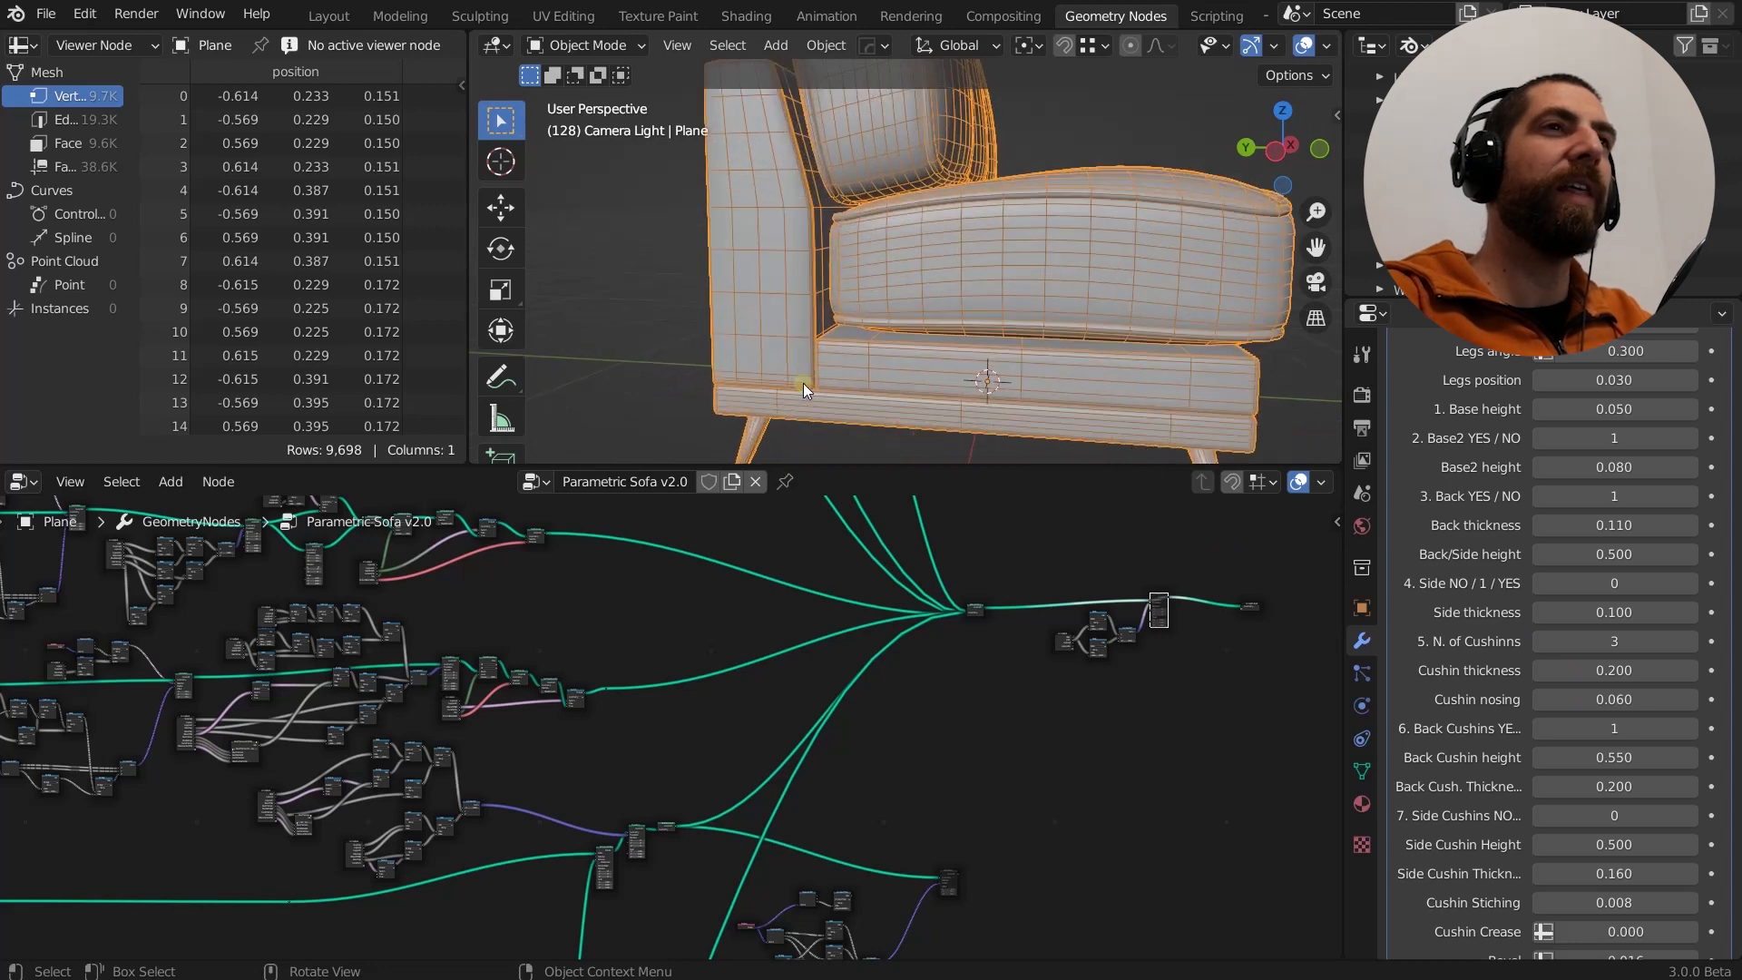
pyautogui.scroll(-4, 802, 384)
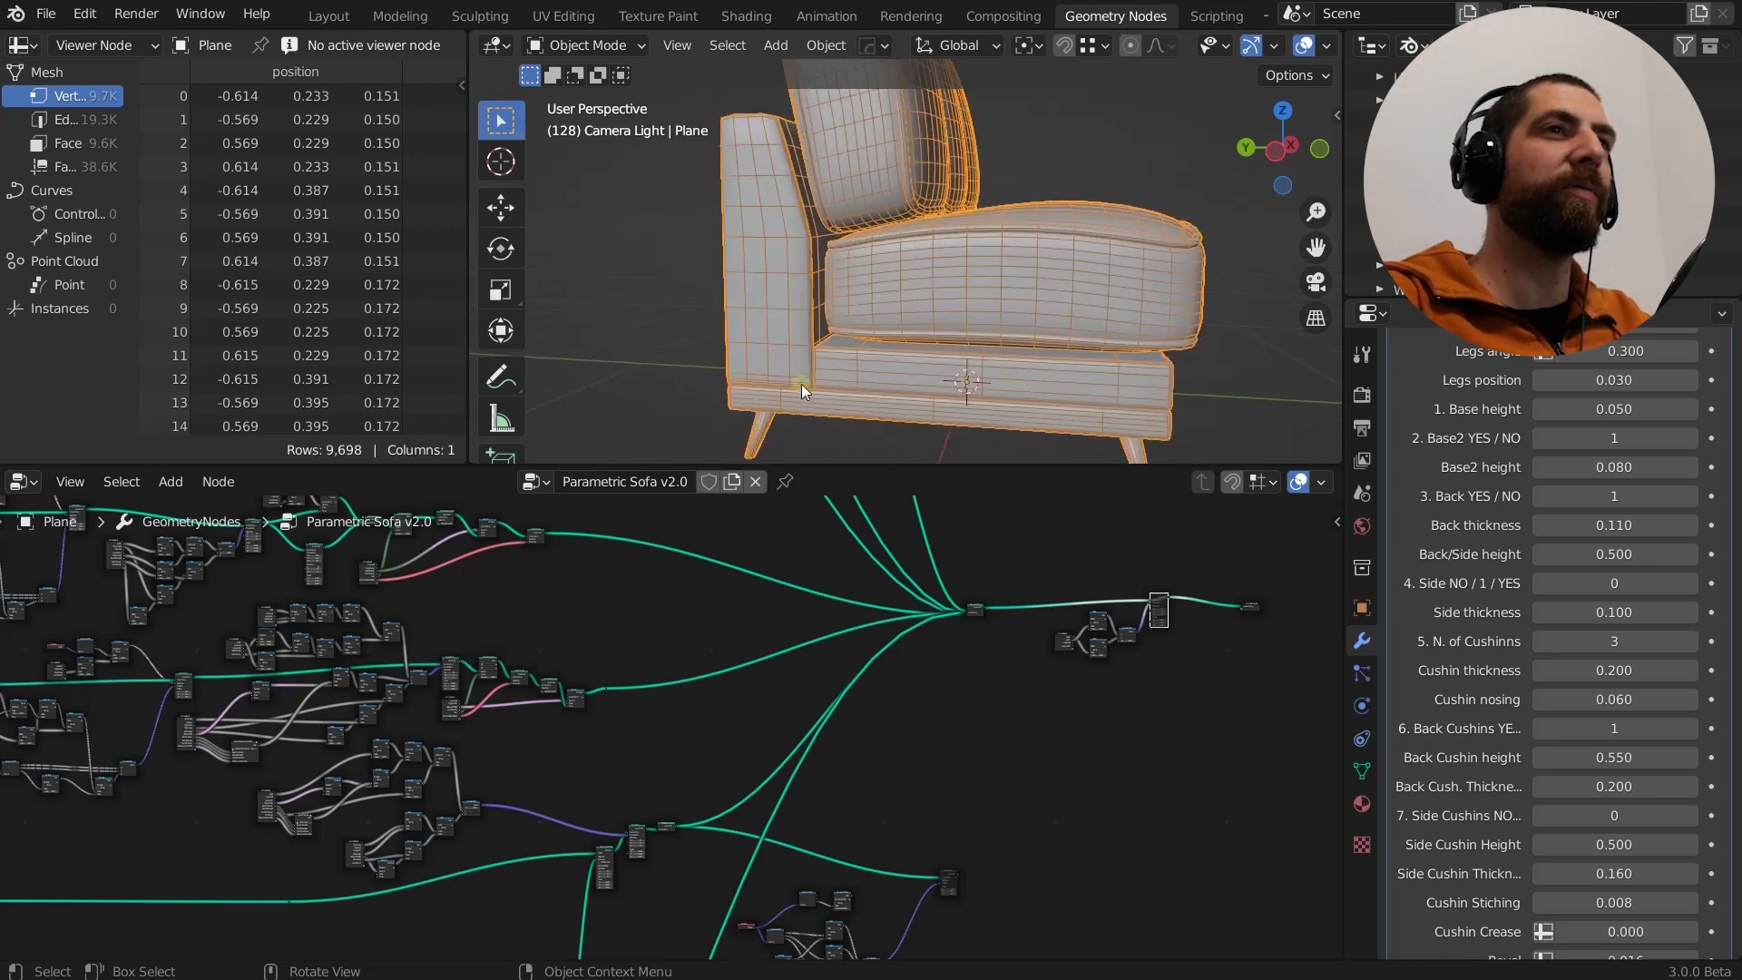
pyautogui.scroll(2, 803, 384)
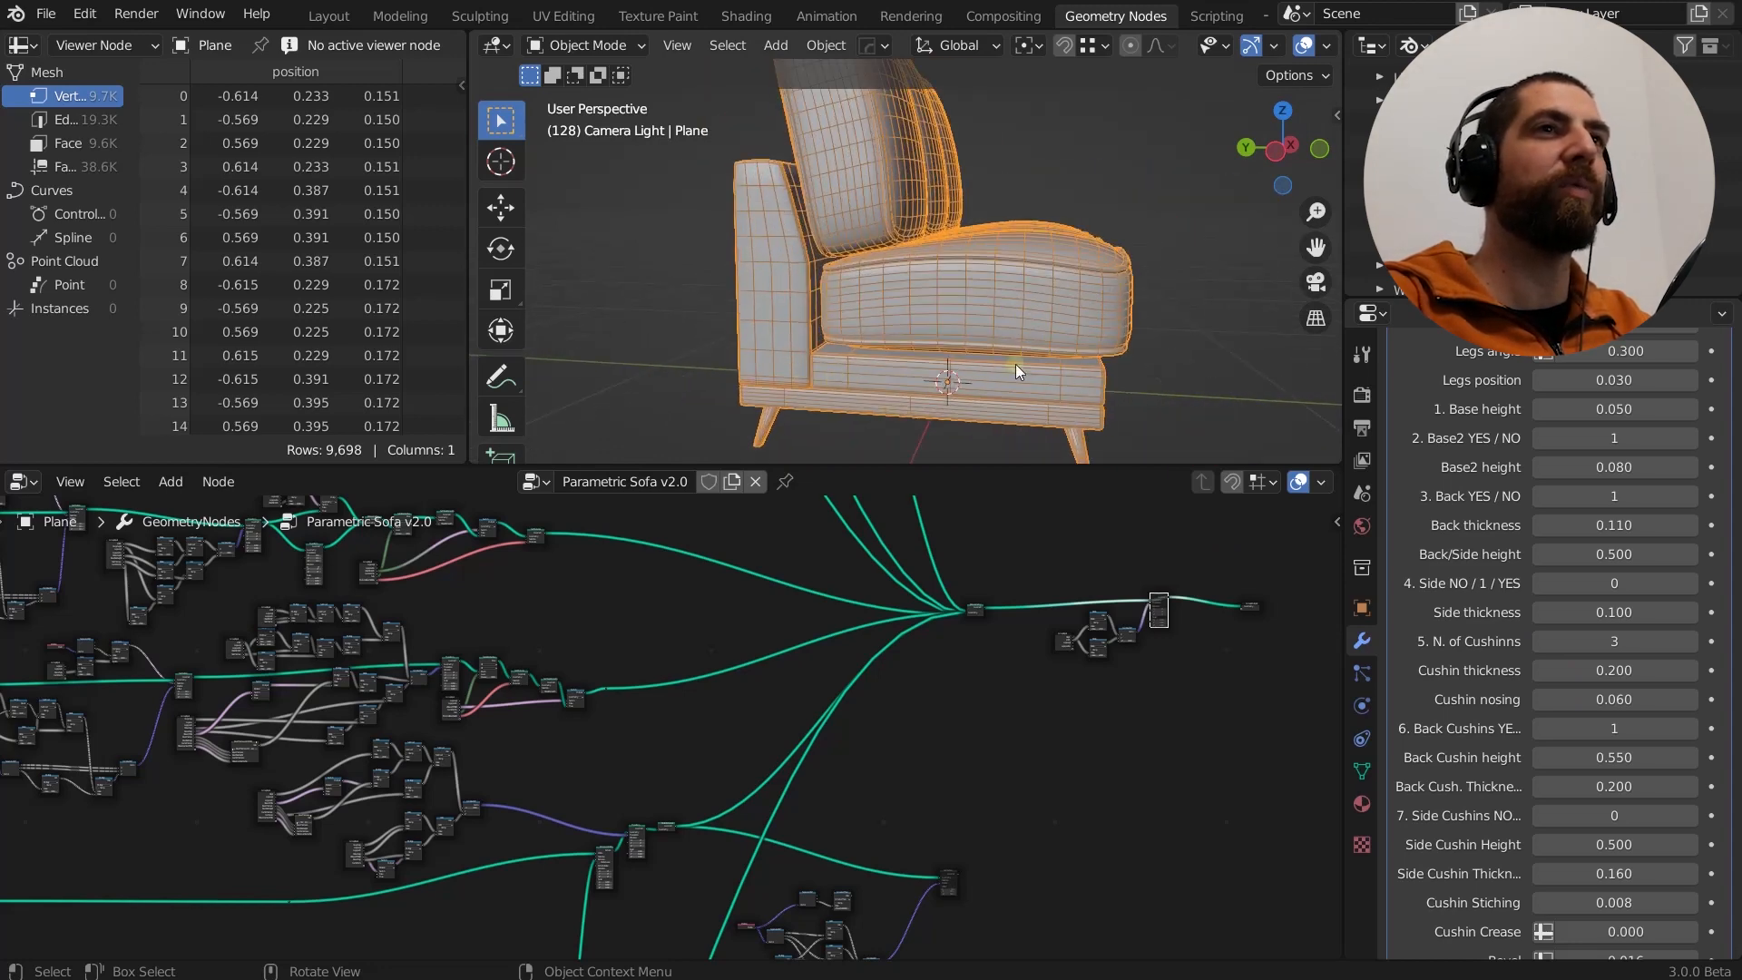
pyautogui.scroll(-1, 879, 387)
pyautogui.moveTo(804, 321); pyautogui.dragTo(824, 320, button='middle')
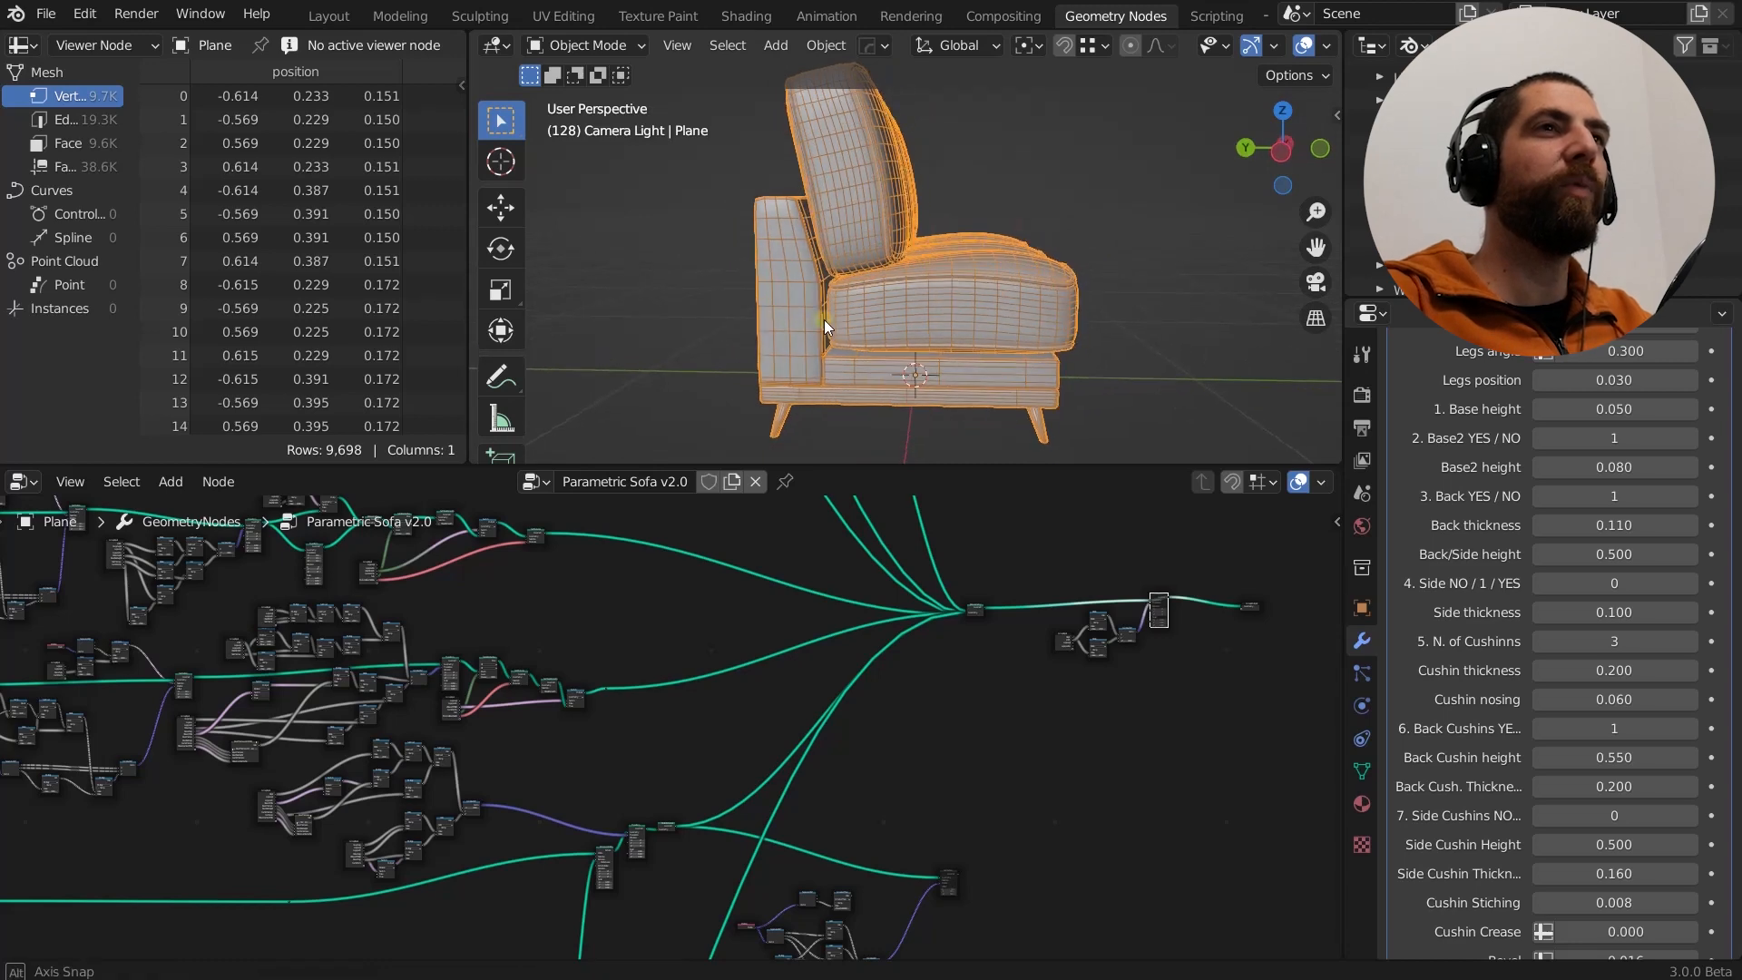
# Look at the sofa's side profile up close and set the Back/Side height to 0.390.
pyautogui.scroll(2, 811, 385)
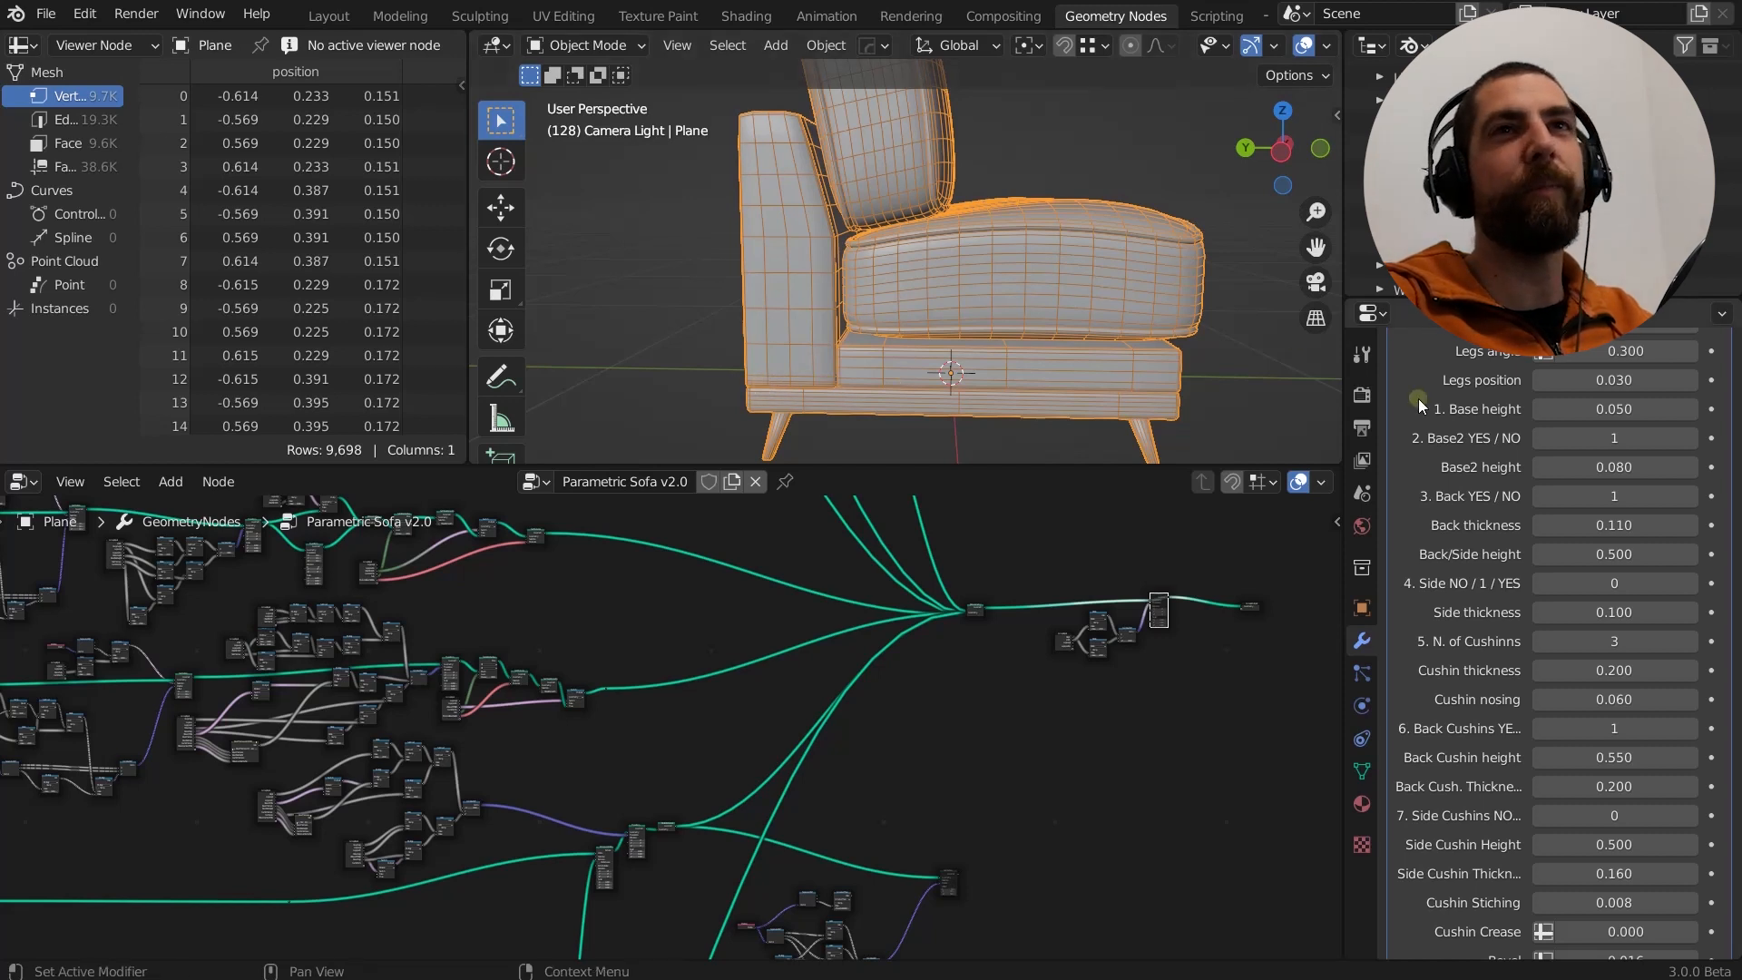
pyautogui.scroll(5, 1581, 487)
pyautogui.scroll(-2, 1581, 488)
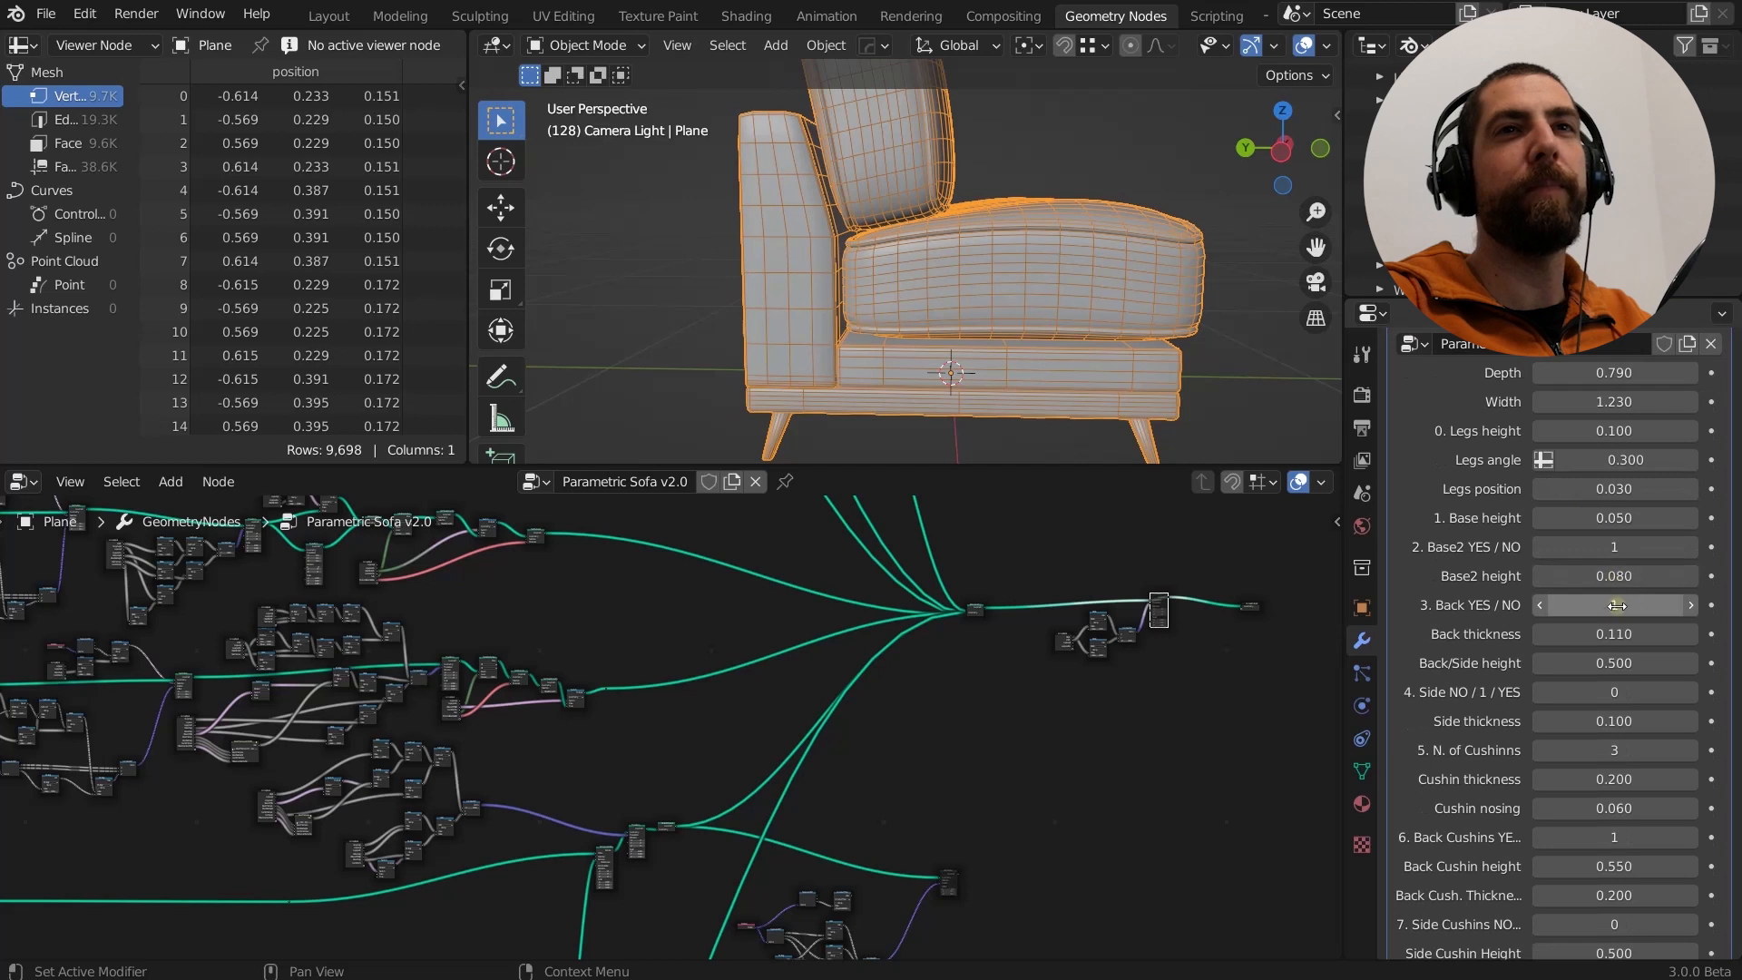
pyautogui.moveTo(1604, 660)
pyautogui.mouseDown()
pyautogui.moveTo(1655, 655)
pyautogui.moveTo(1604, 654)
pyautogui.mouseUp()
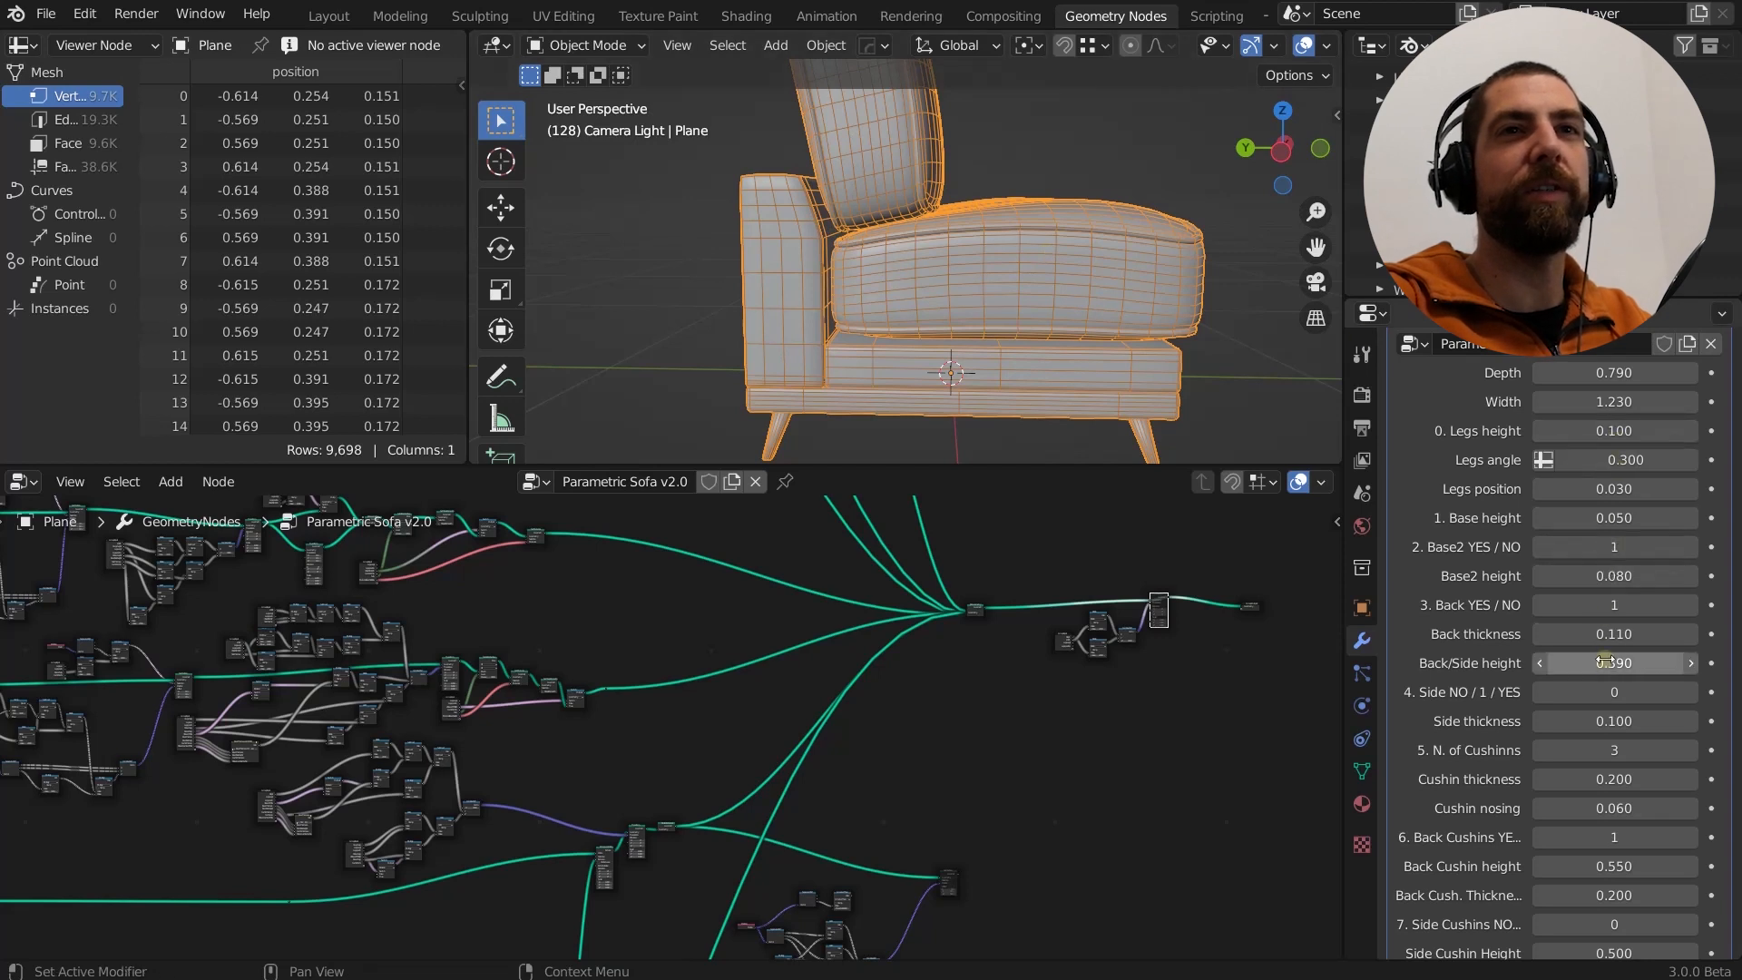
# Set the Cushin thickness to 0.120 and inspect where the sloped back meets the seat and back cushions.
pyautogui.moveTo(1618, 779); pyautogui.dragTo(1561, 753)
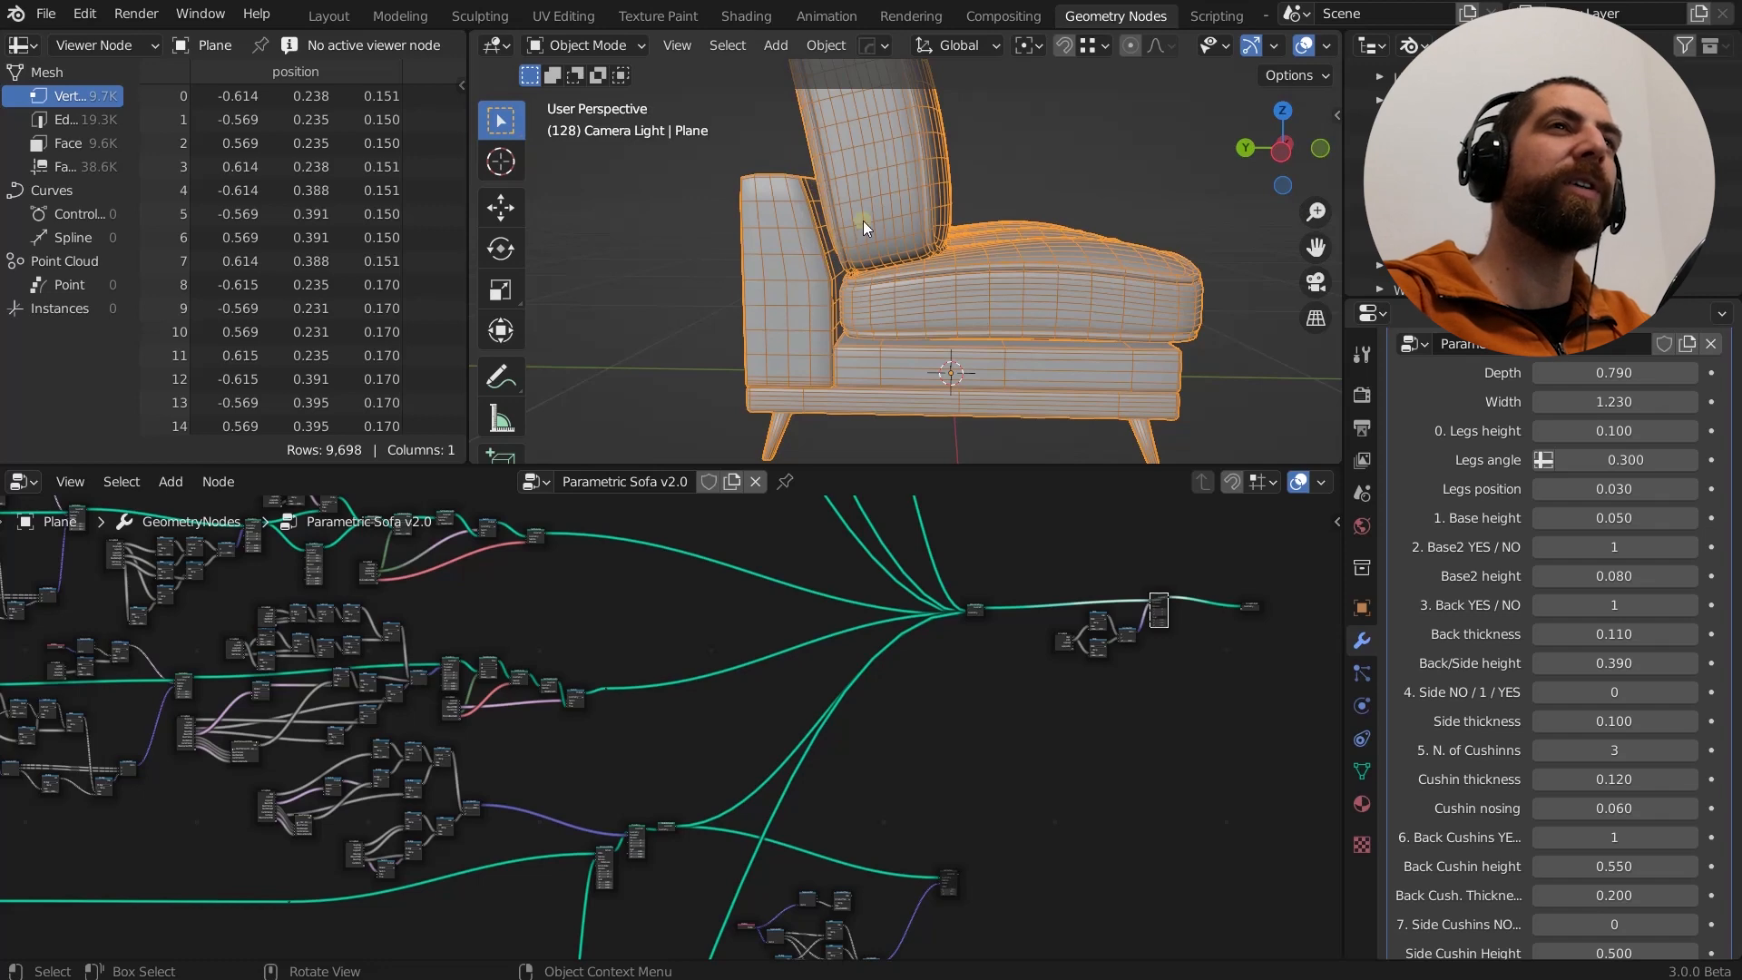
pyautogui.scroll(1, 813, 229)
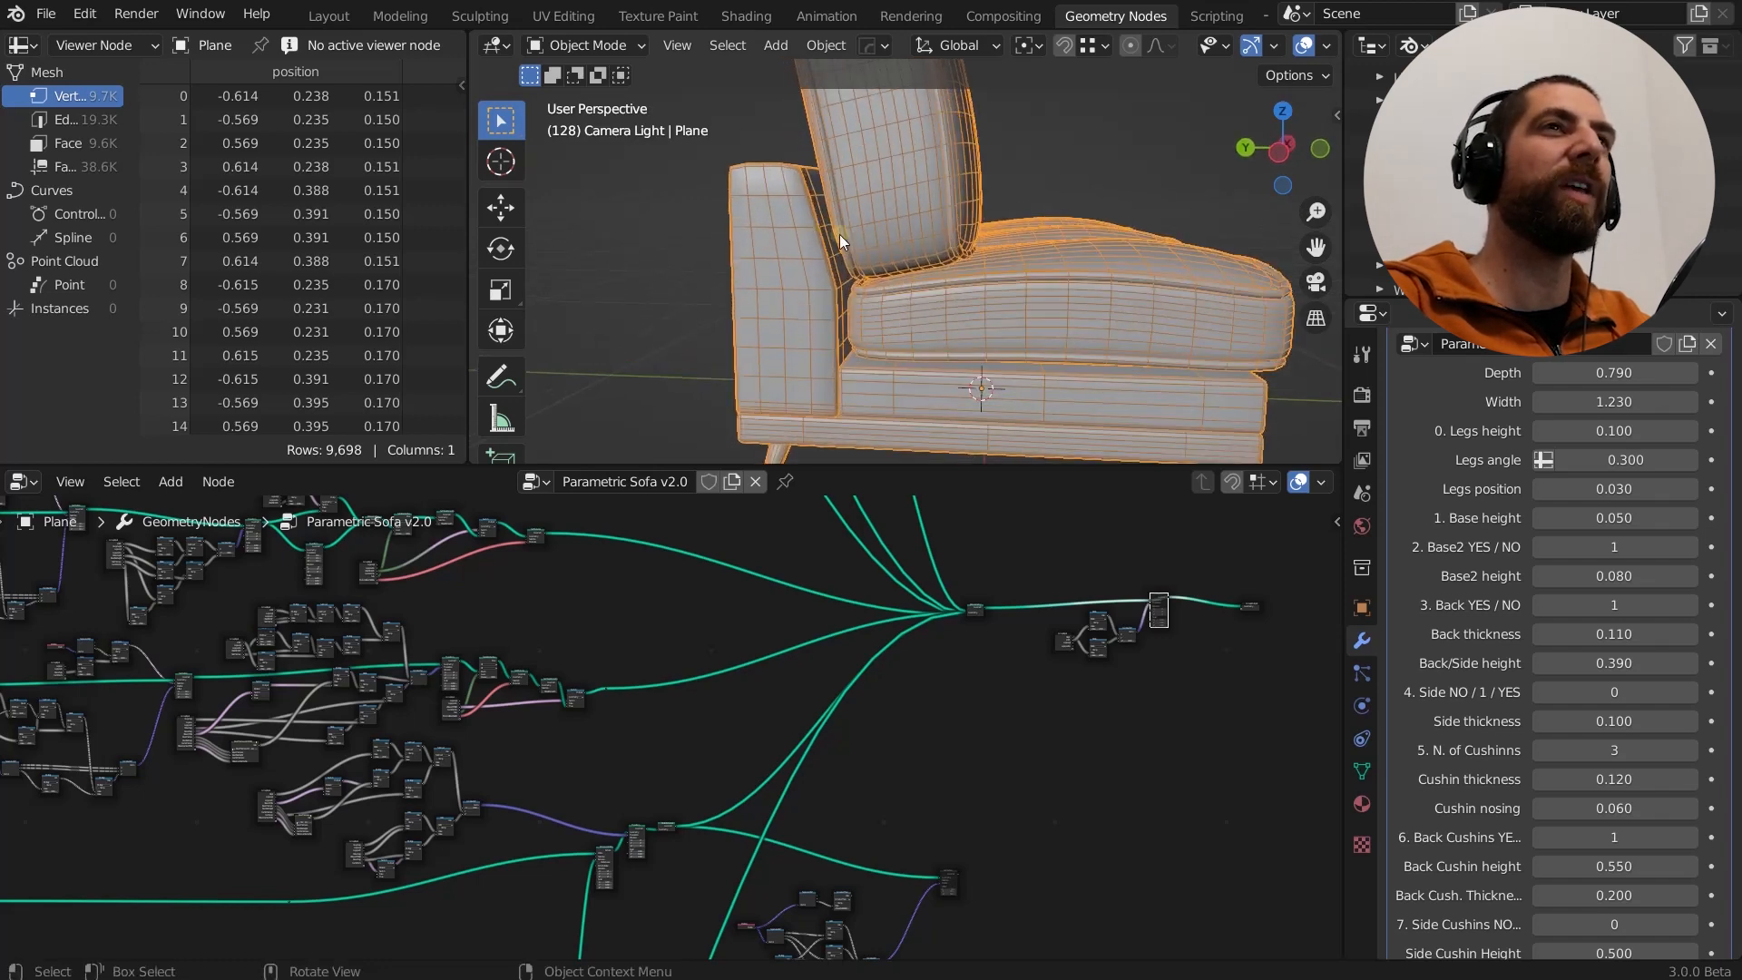
pyautogui.scroll(-2, 840, 235)
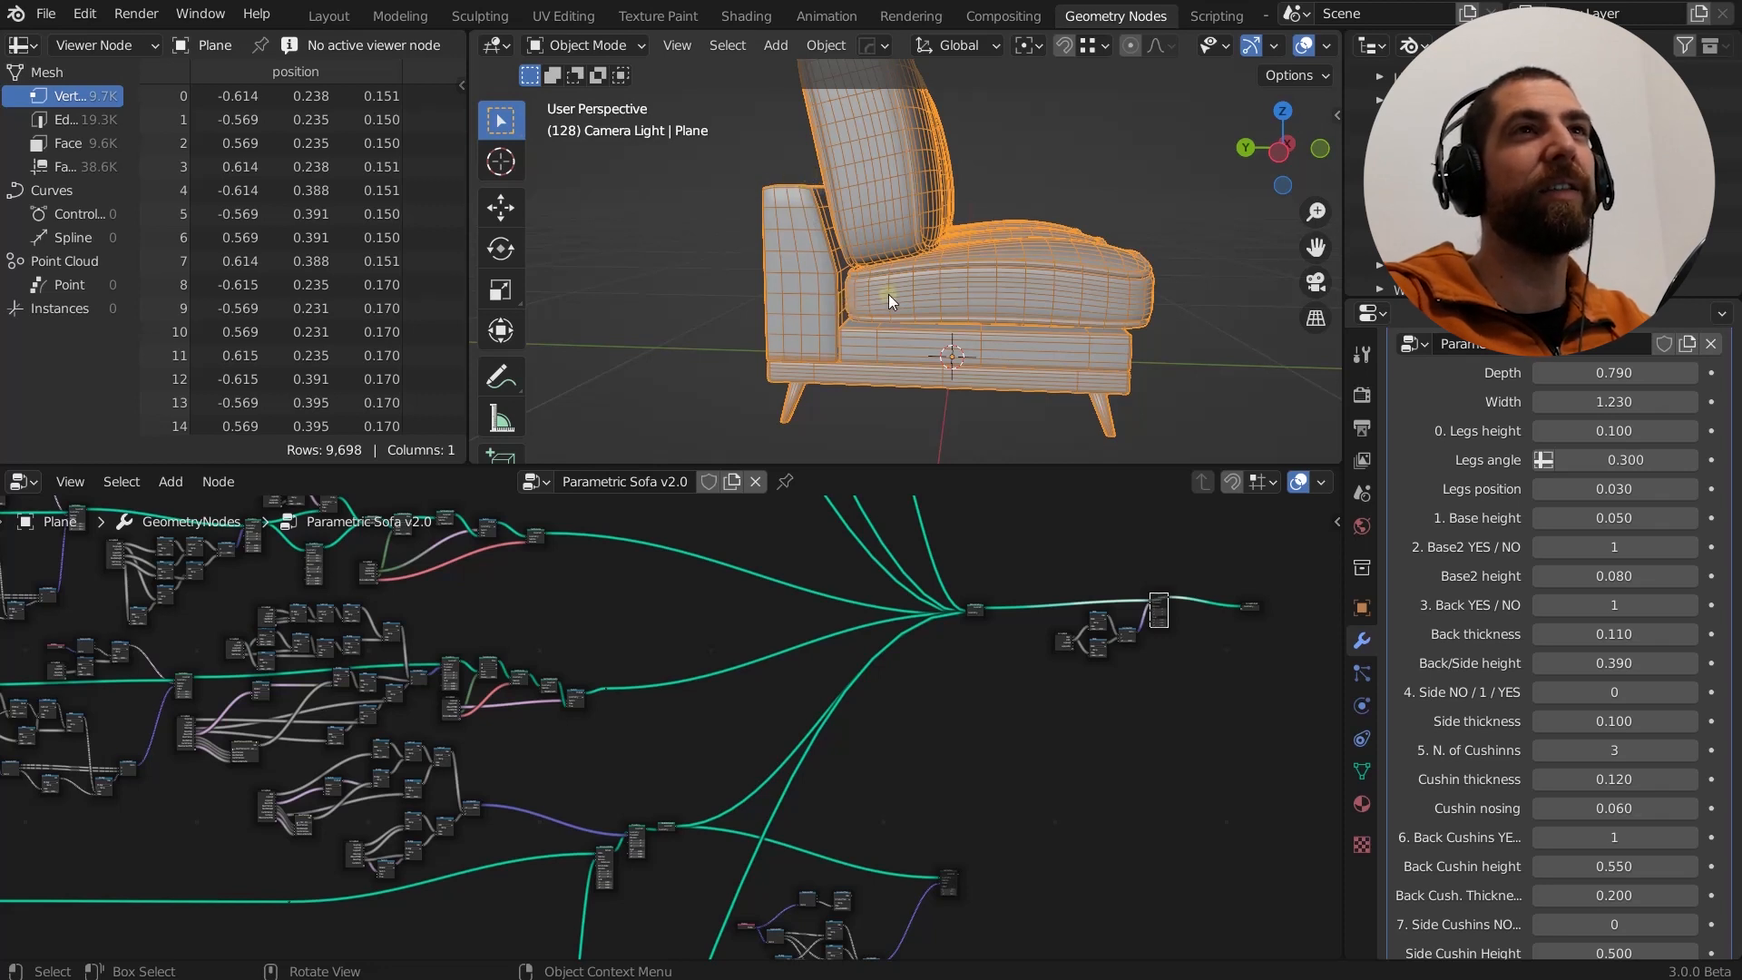
pyautogui.scroll(-3, 788, 124)
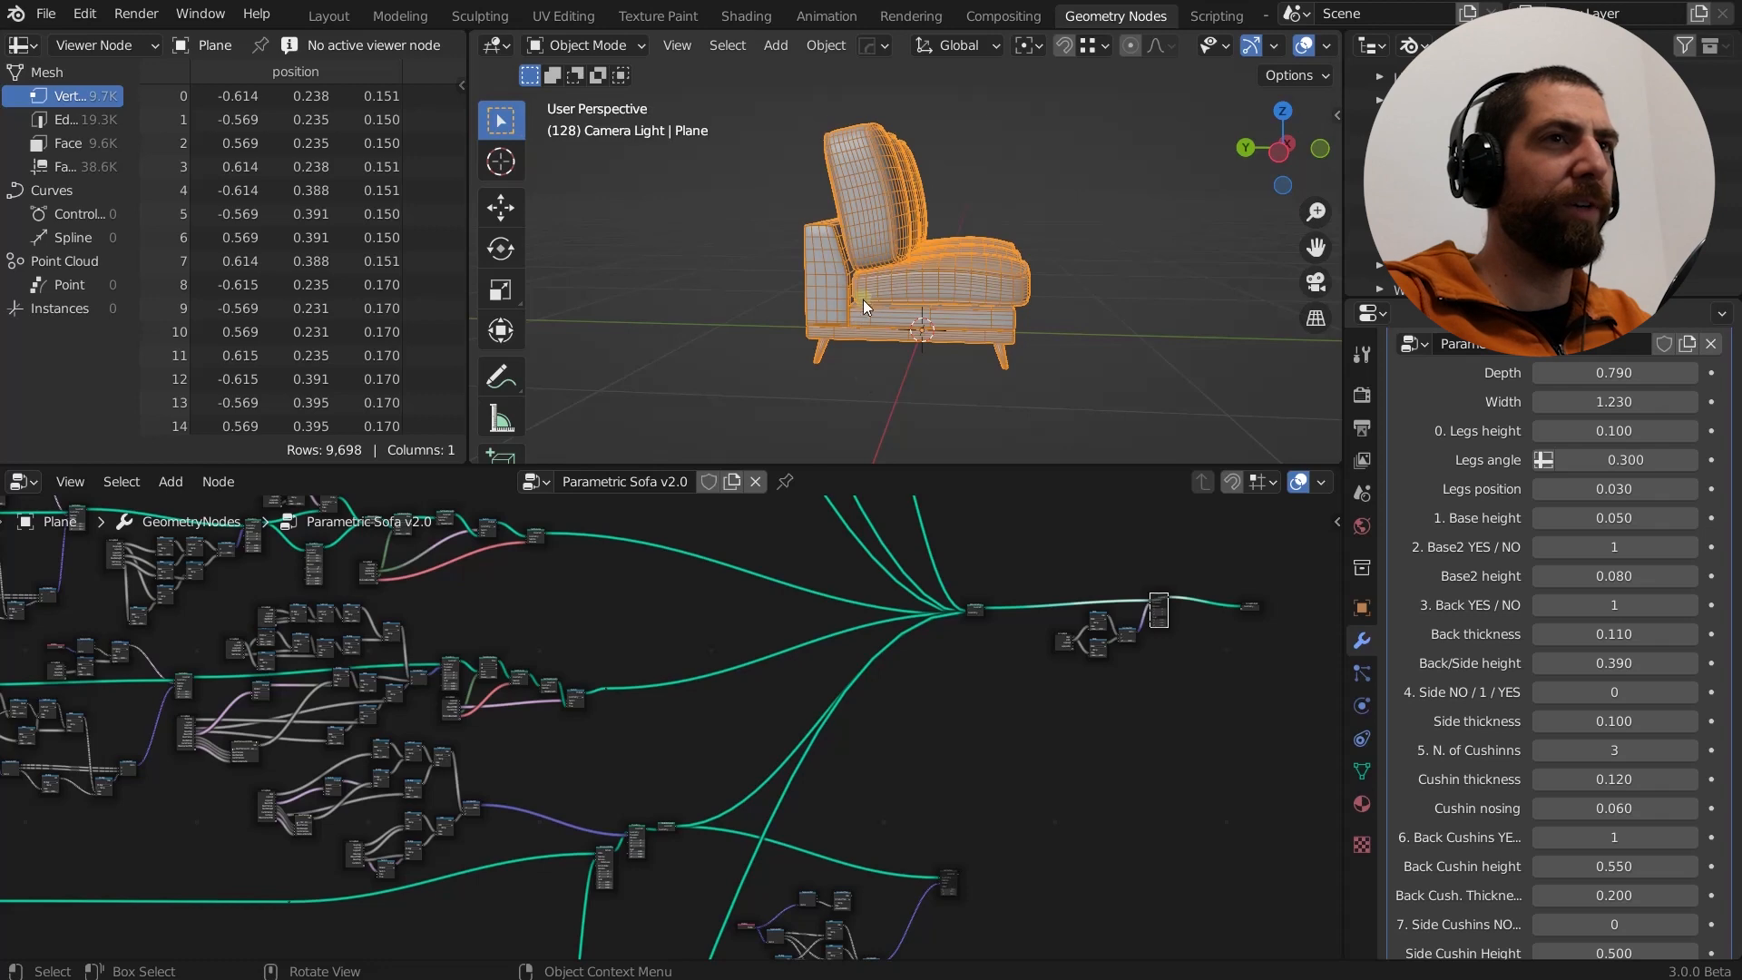
# Find the Back Thickness COMBO group in the BASE 2 branch and examine which Group Input values feed it.
pyautogui.scroll(-3, 864, 678)
pyautogui.moveTo(763, 710); pyautogui.dragTo(1068, 676, button='middle')
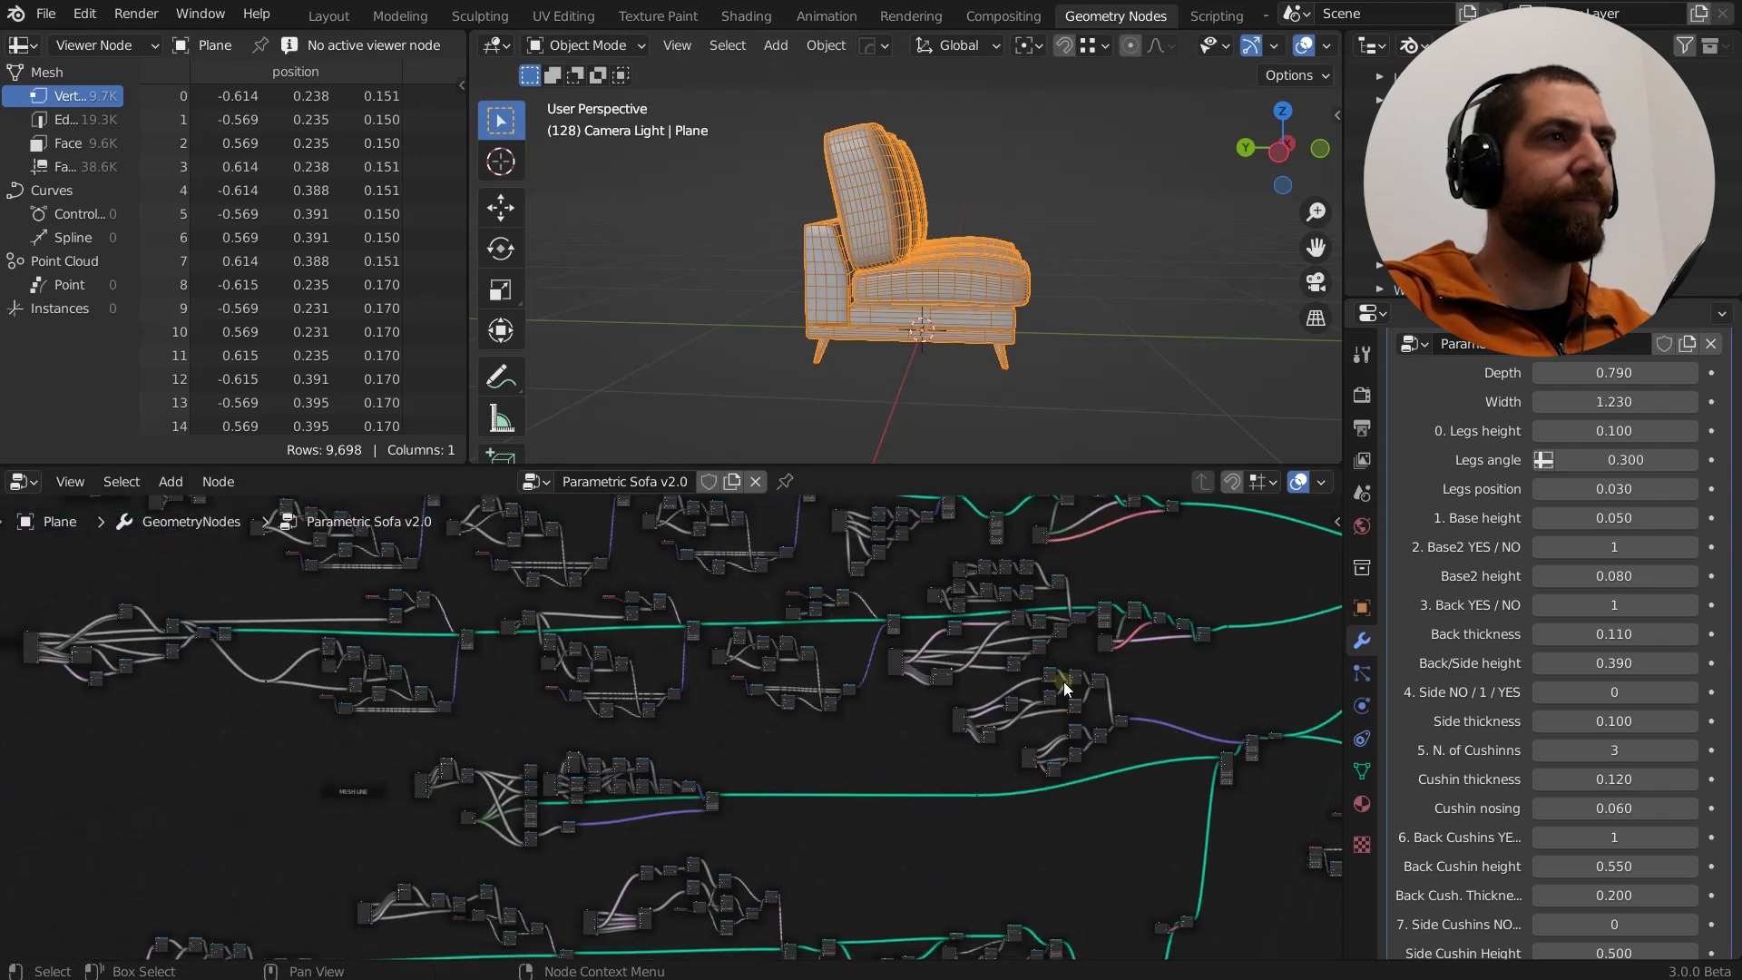
pyautogui.scroll(5, 291, 666)
pyautogui.scroll(-3, 546, 727)
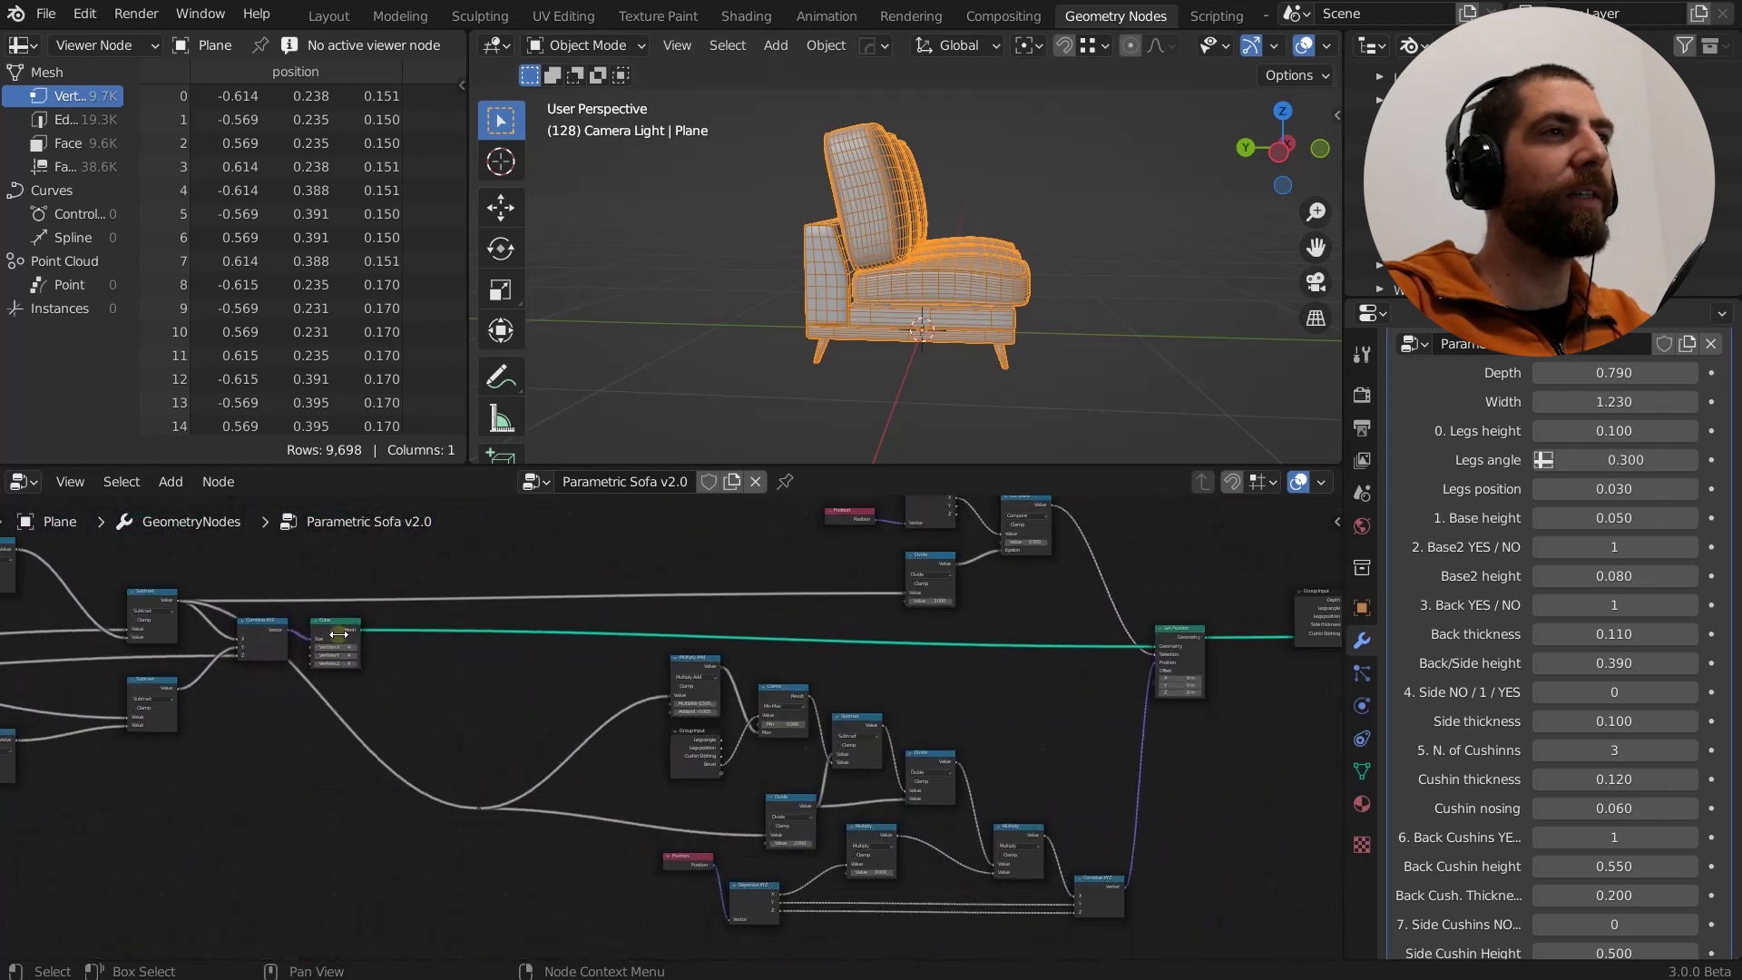
pyautogui.scroll(3, 260, 739)
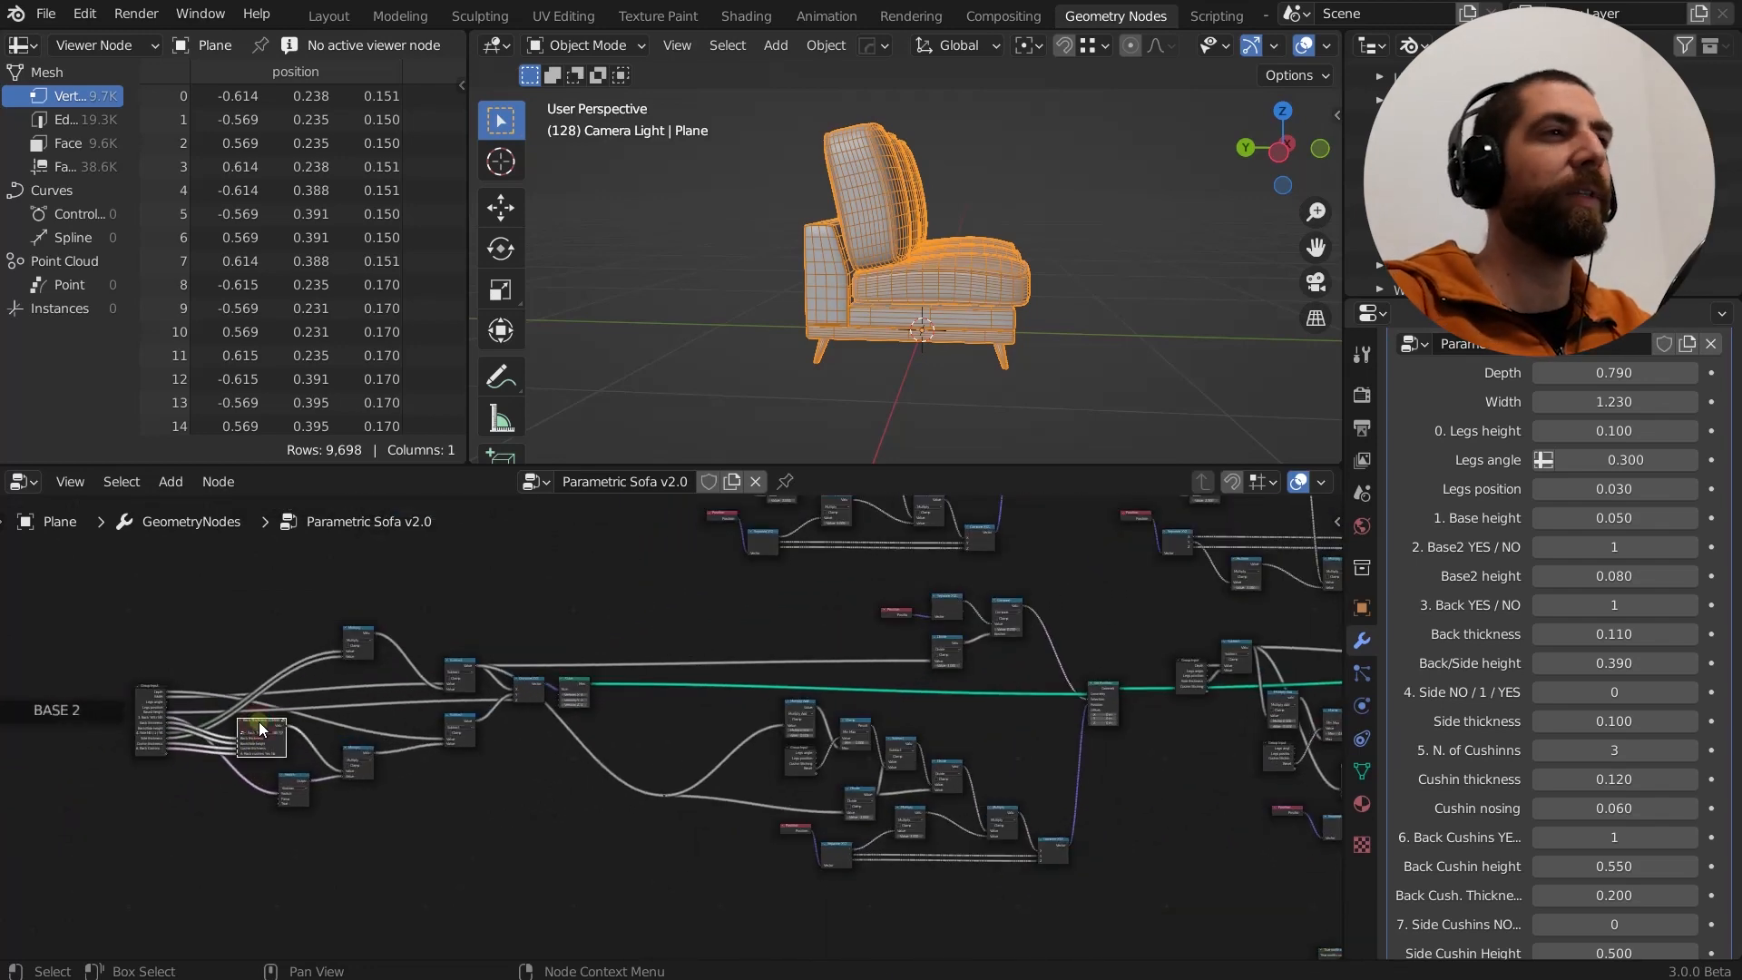
pyautogui.scroll(3, 835, 298)
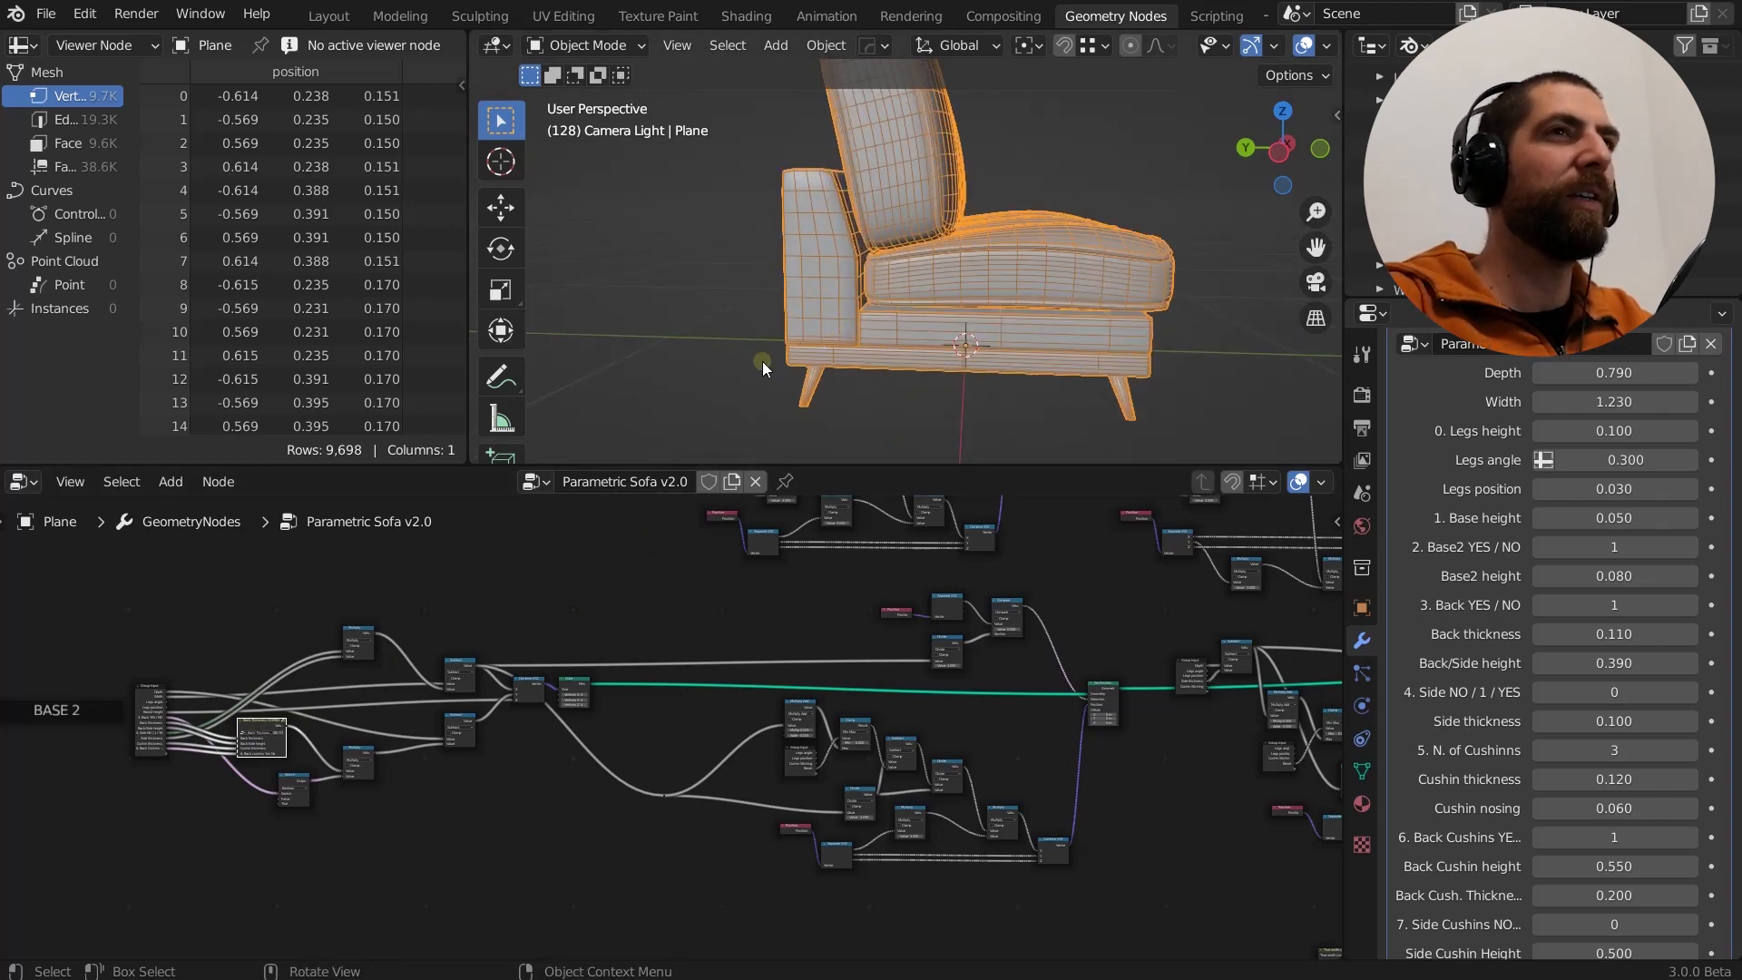
pyautogui.scroll(6, 243, 733)
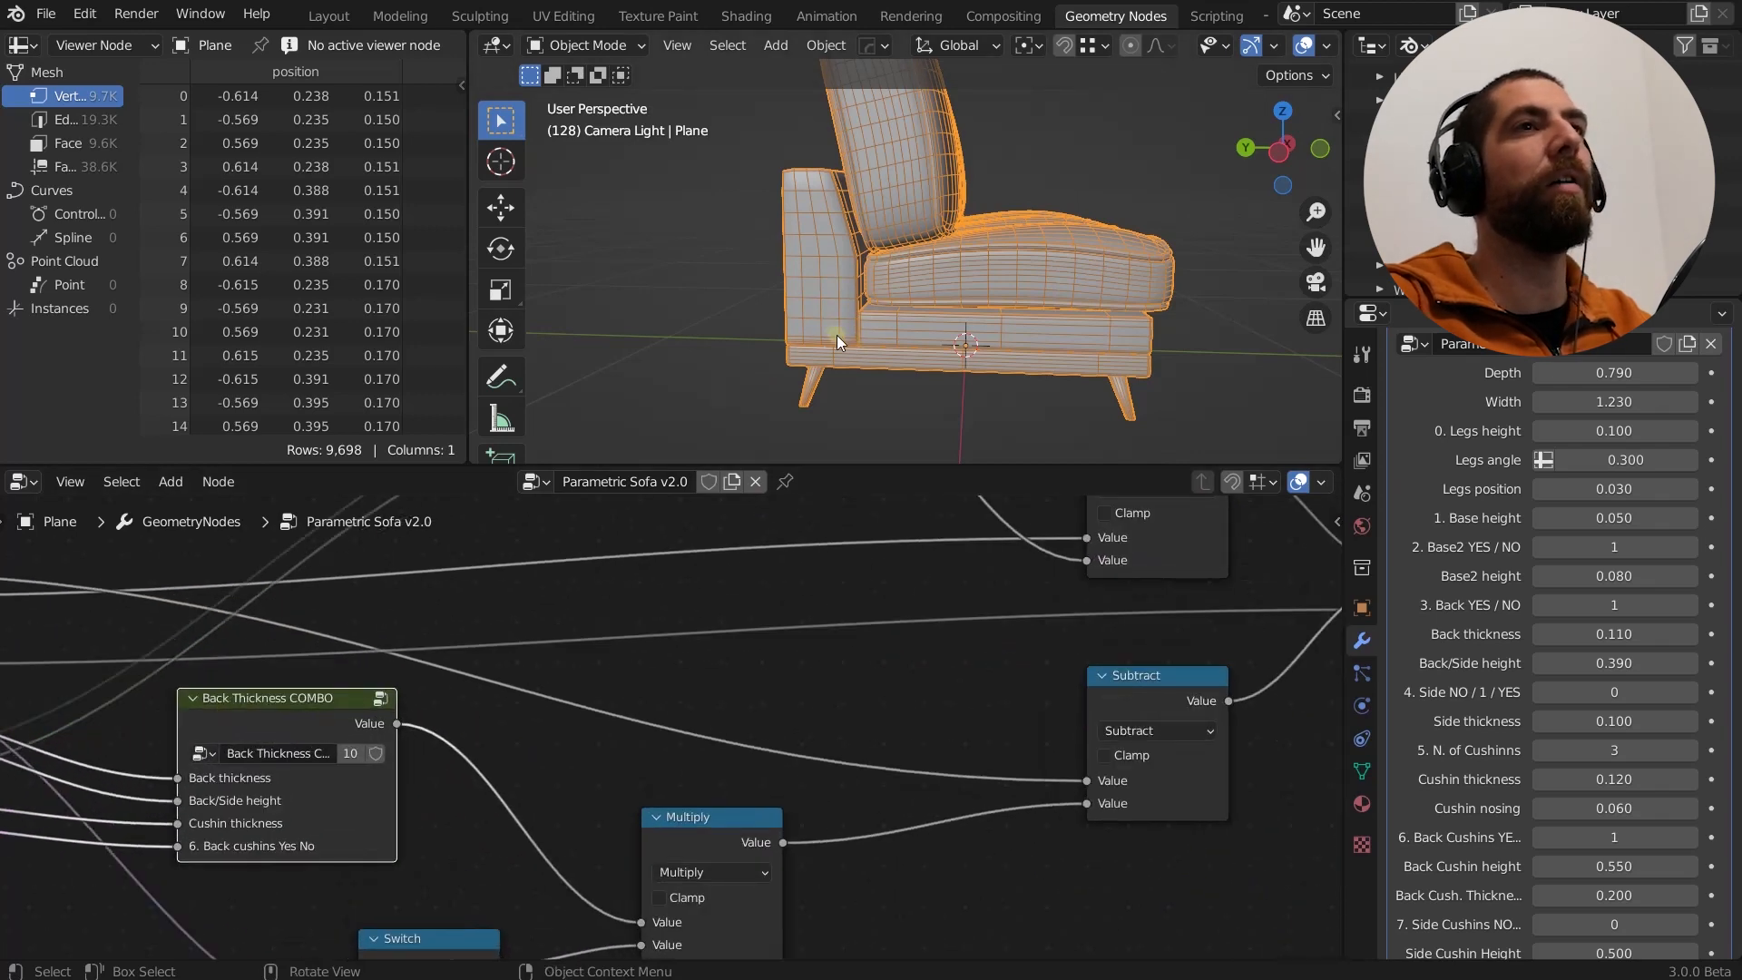
pyautogui.moveTo(287, 704); pyautogui.dragTo(588, 667, button='middle')
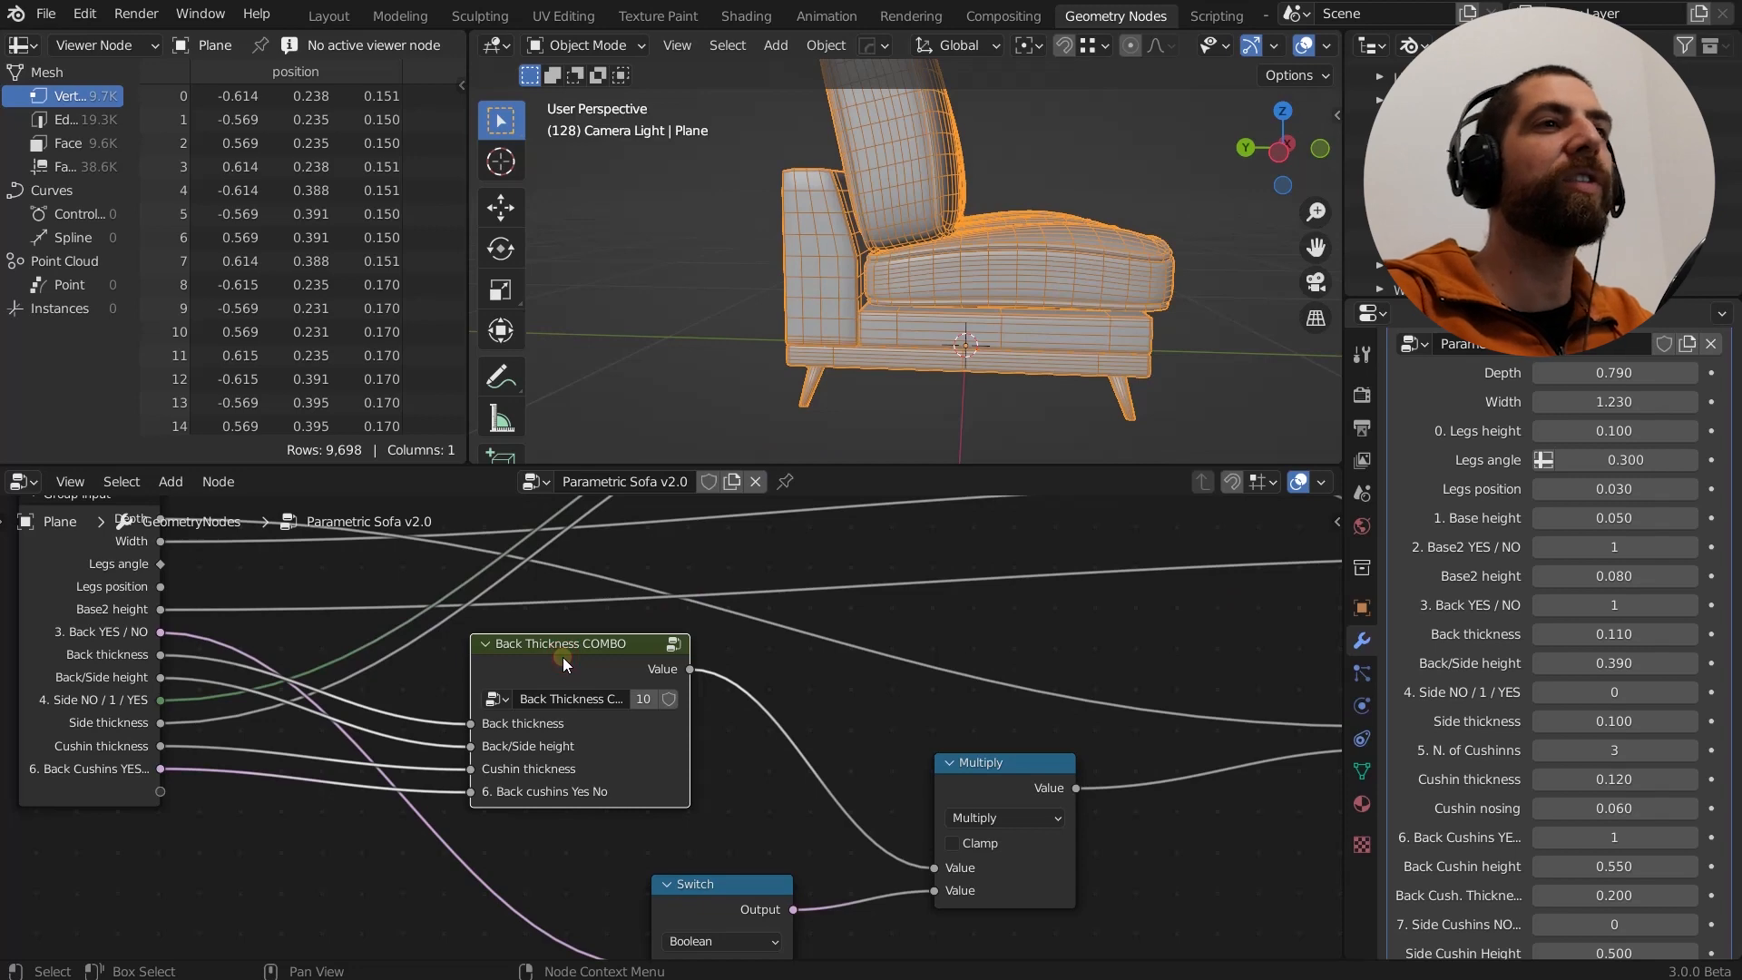
# Select the Multiply and Subtract nodes after the Back Thickness COMBO group and examine how they connect to it and the Switch.
pyautogui.scroll(-5, 563, 657)
pyautogui.moveTo(750, 776); pyautogui.dragTo(665, 785, button='middle')
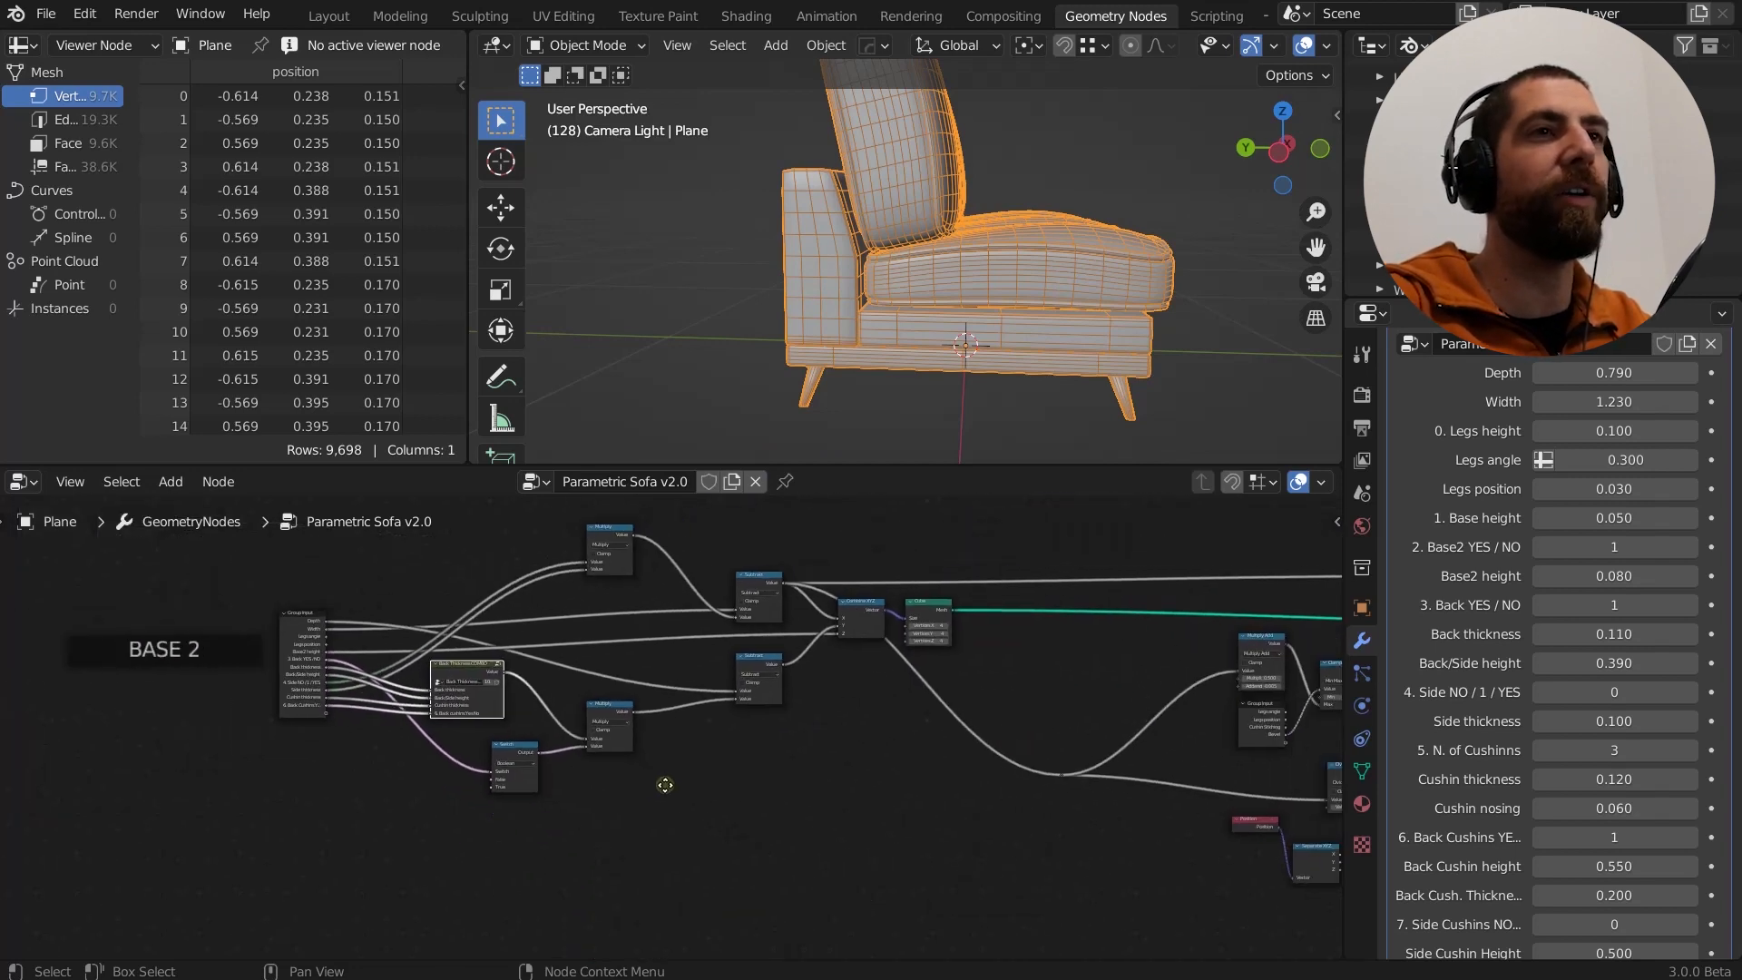
pyautogui.moveTo(825, 677); pyautogui.dragTo(615, 779)
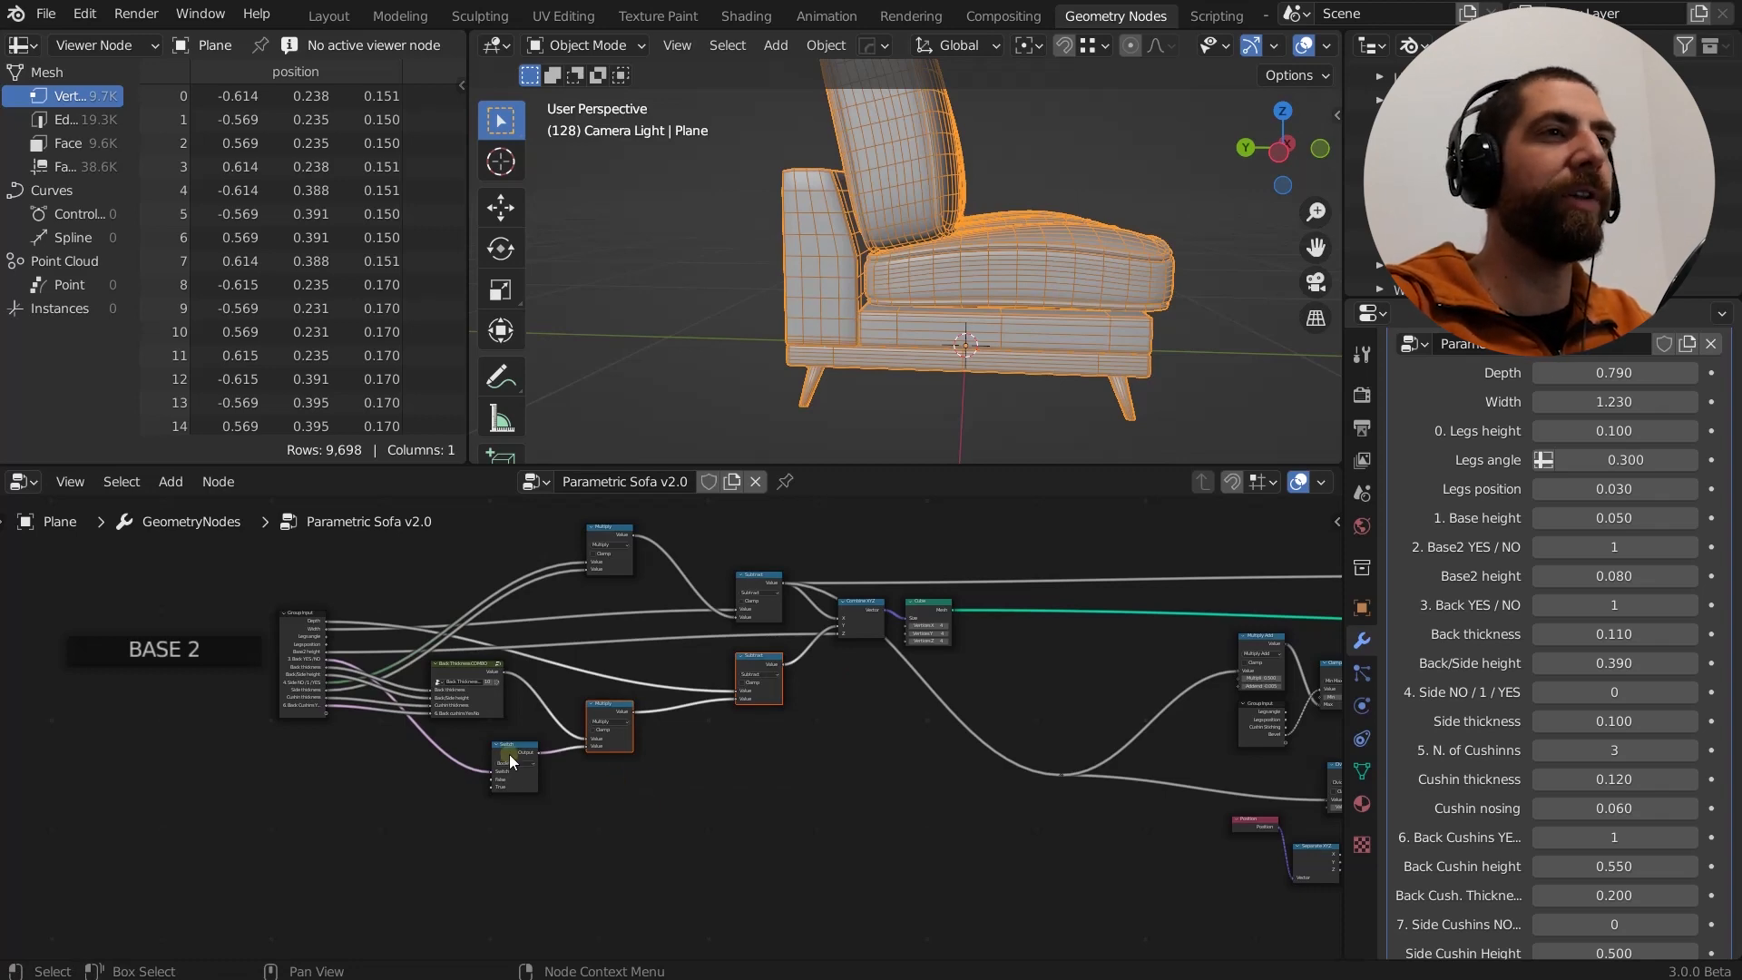
pyautogui.scroll(3, 504, 727)
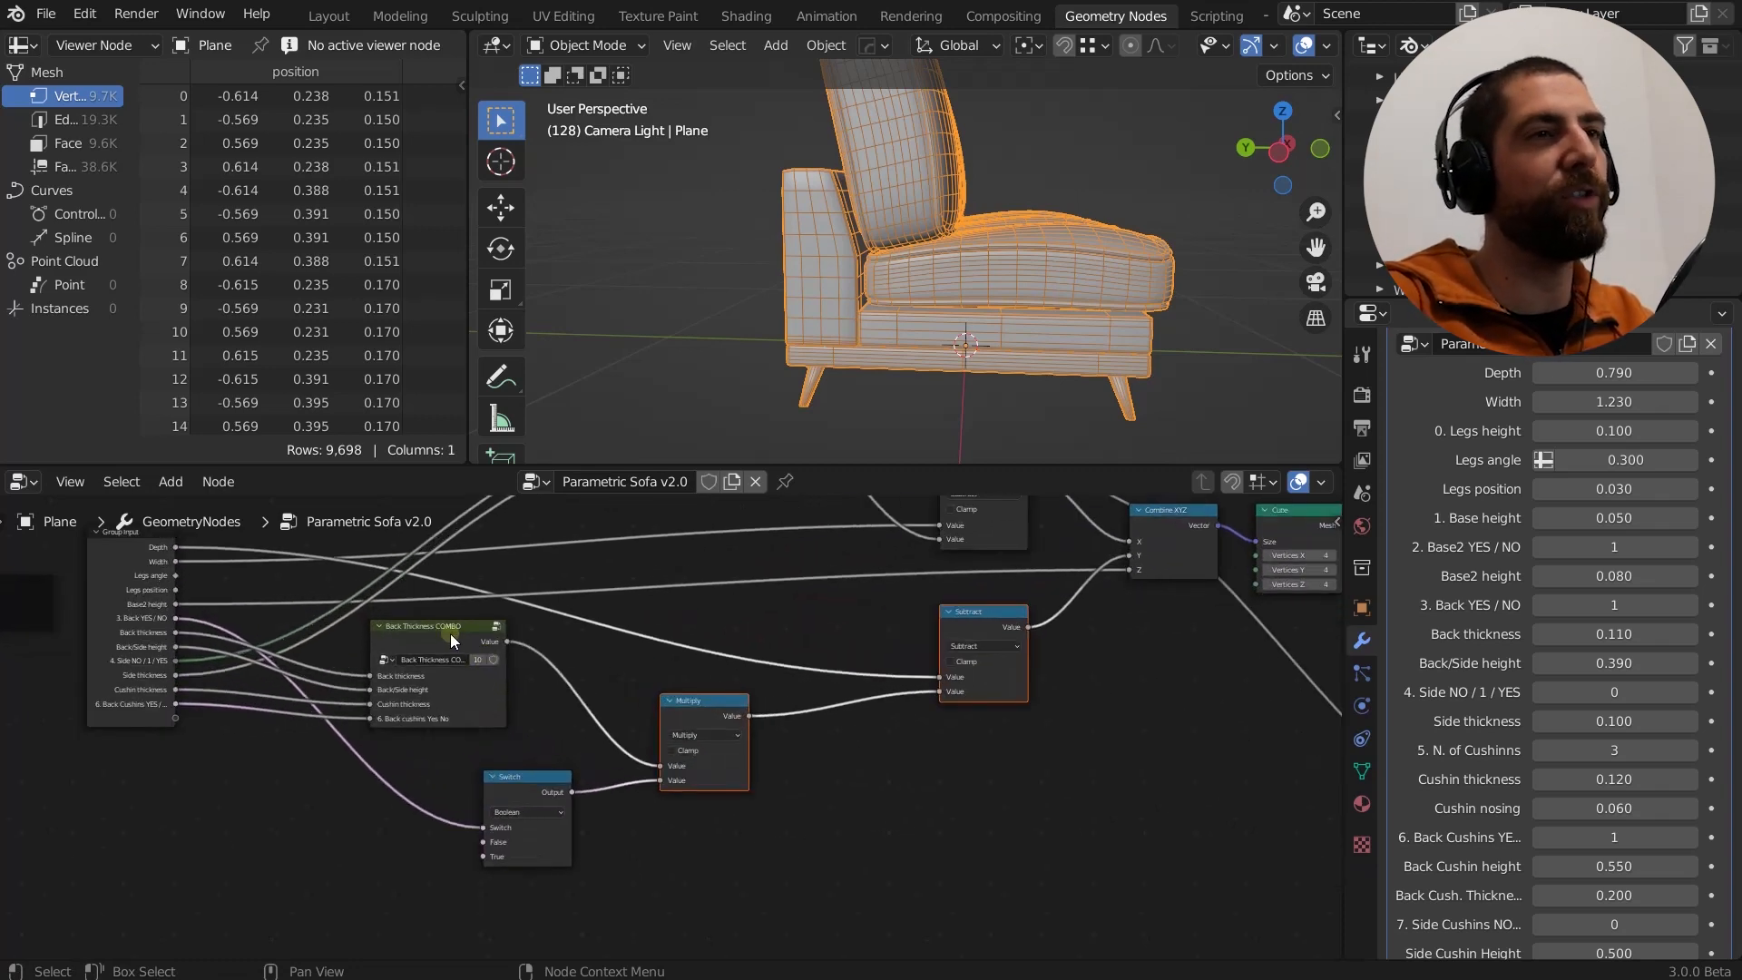
# Duplicate the Multiply, Subtract, Combine XYZ and Cube nodes of the BASE 2 branch into empty space and group the copies.
pyautogui.scroll(-5, 487, 721)
pyautogui.moveTo(796, 600); pyautogui.dragTo(531, 795)
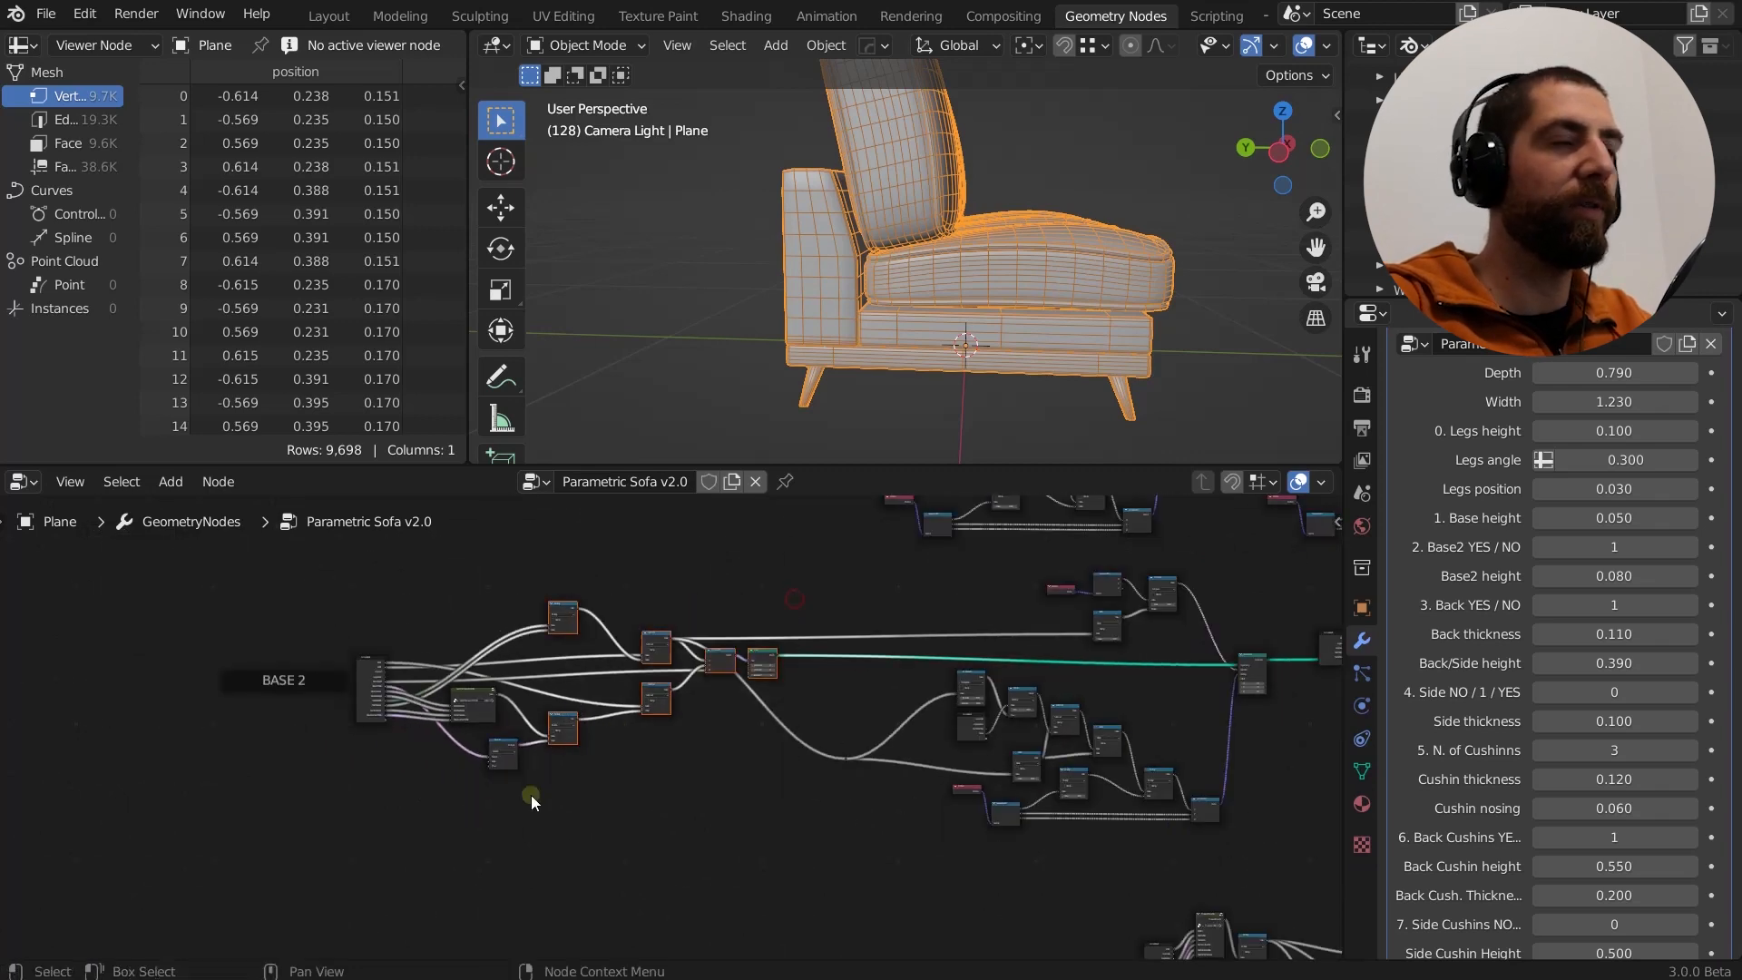
pyautogui.hotkey('shift', 'd')
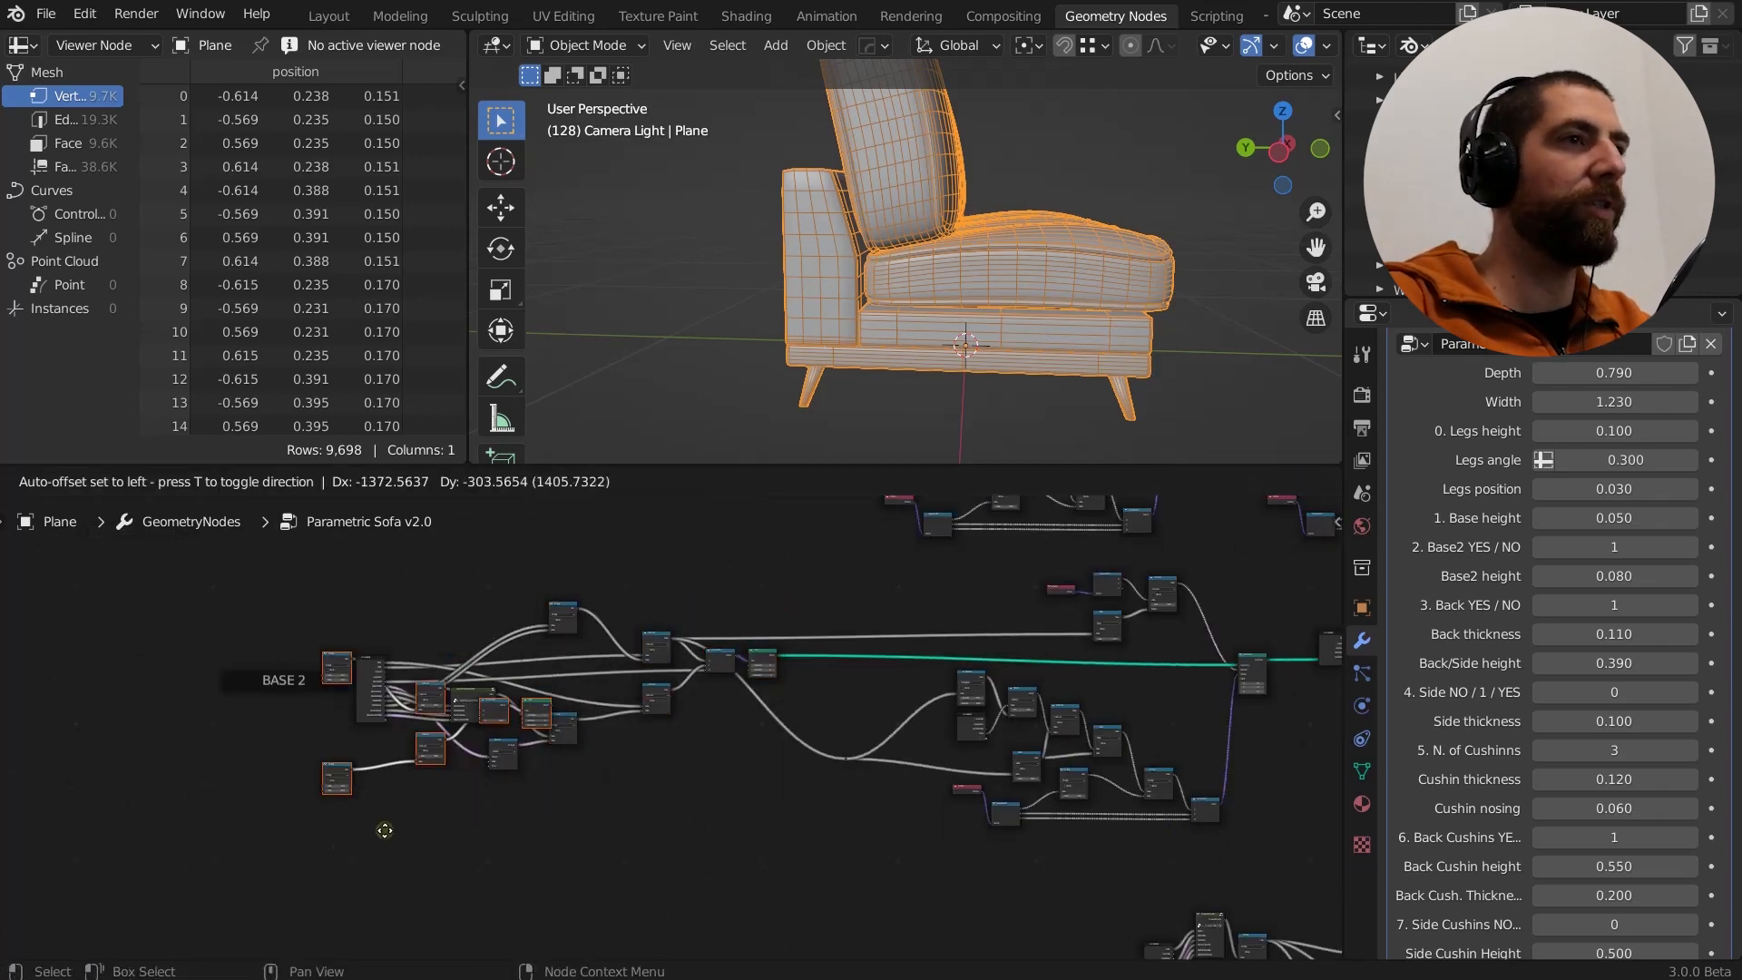
pyautogui.click(256, 887)
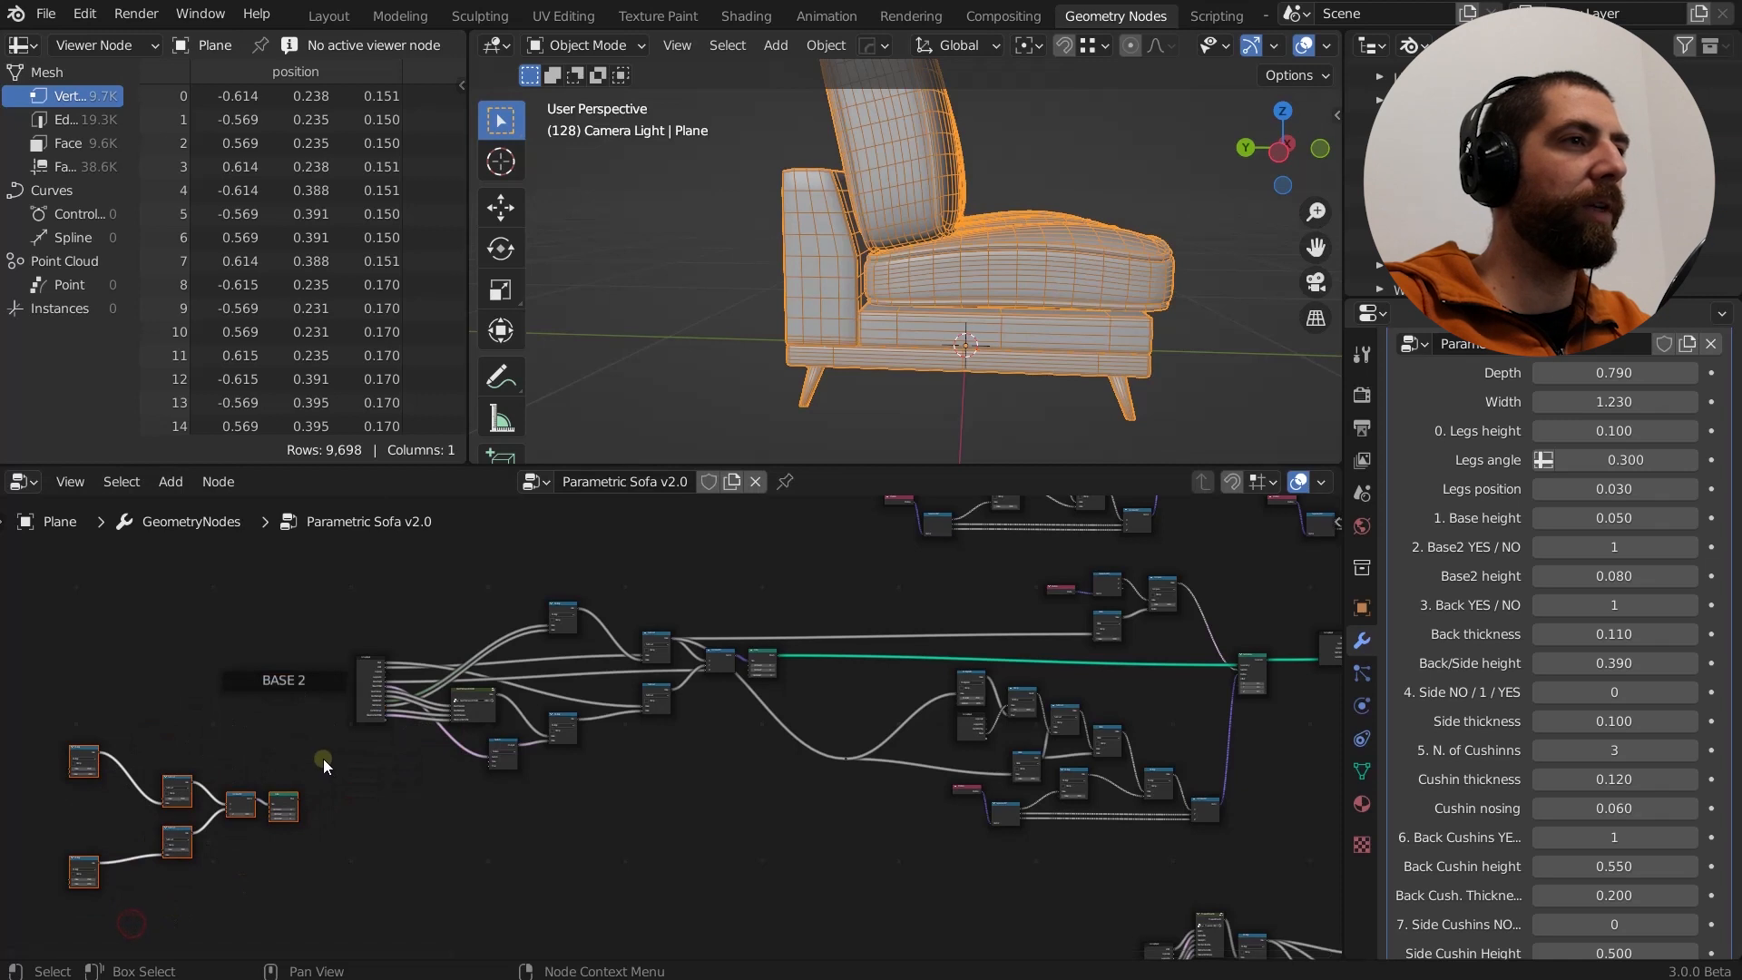
pyautogui.moveTo(323, 759); pyautogui.dragTo(47, 903)
pyautogui.hotkey('ctrl', 'g')
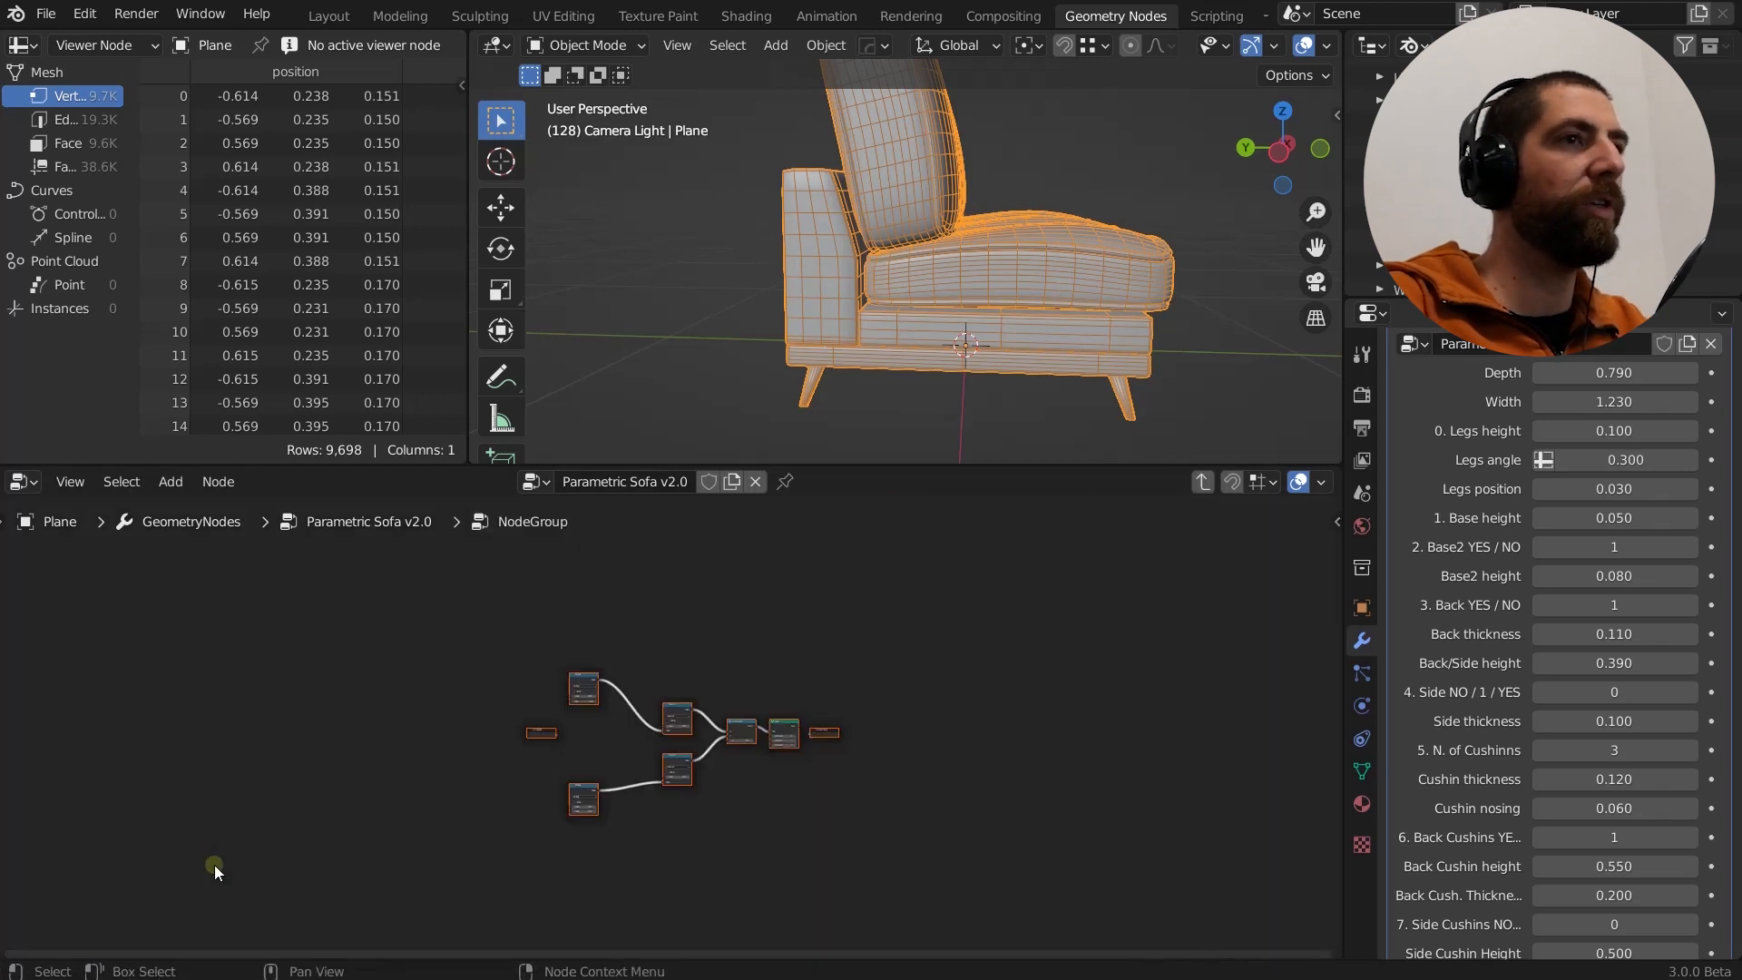
# Move the Group Output and Group Input nodes outward, away from the grouped math and Cube nodes.
pyautogui.scroll(1, 743, 653)
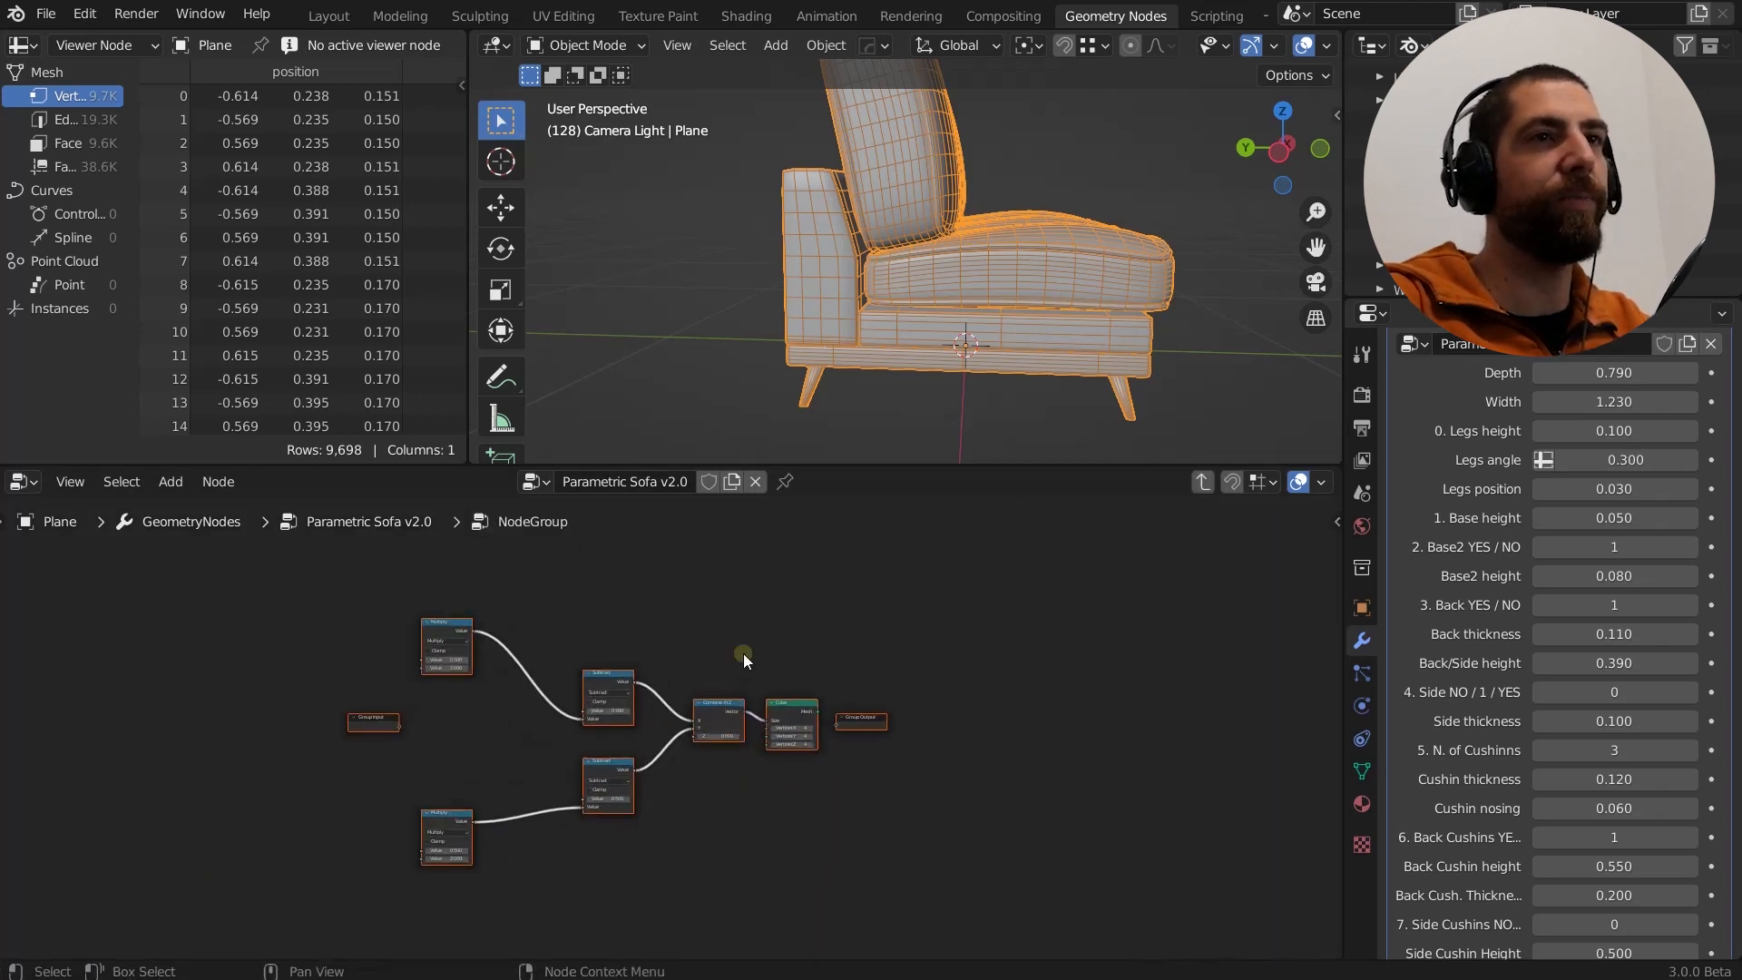
pyautogui.moveTo(862, 717); pyautogui.dragTo(897, 716)
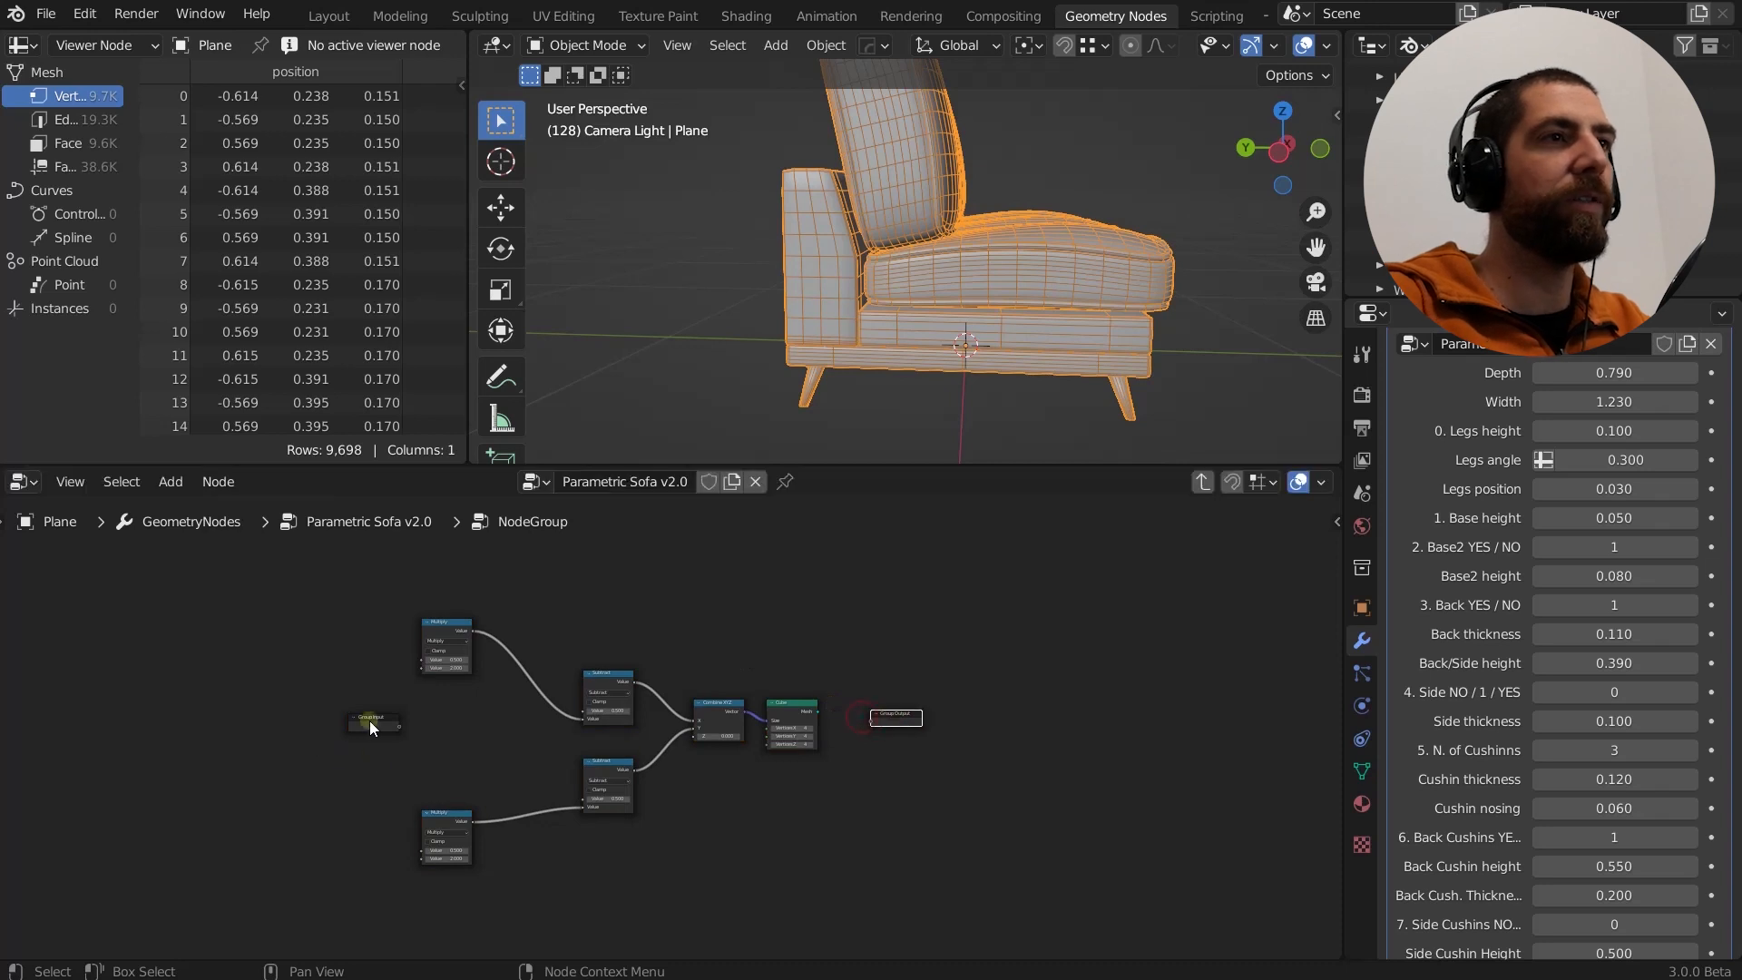
pyautogui.moveTo(369, 721); pyautogui.dragTo(402, 684)
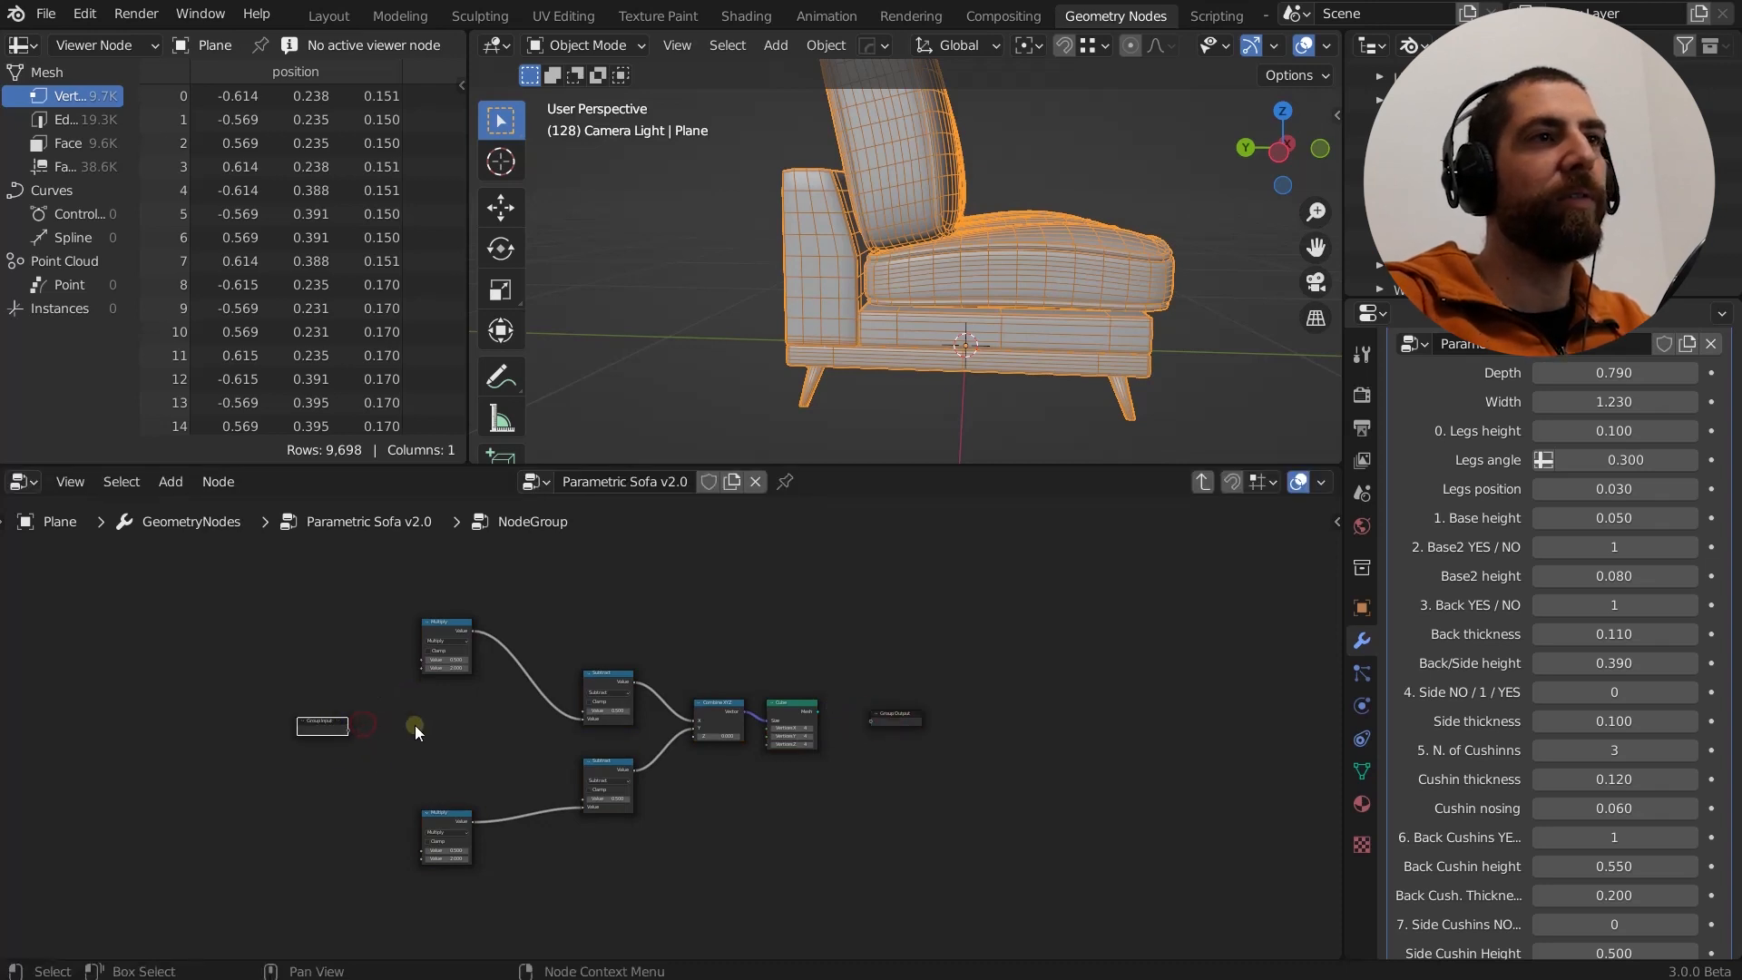
pyautogui.click(416, 726)
pyautogui.moveTo(463, 715); pyautogui.dragTo(381, 707, button='middle')
pyautogui.click(1320, 569)
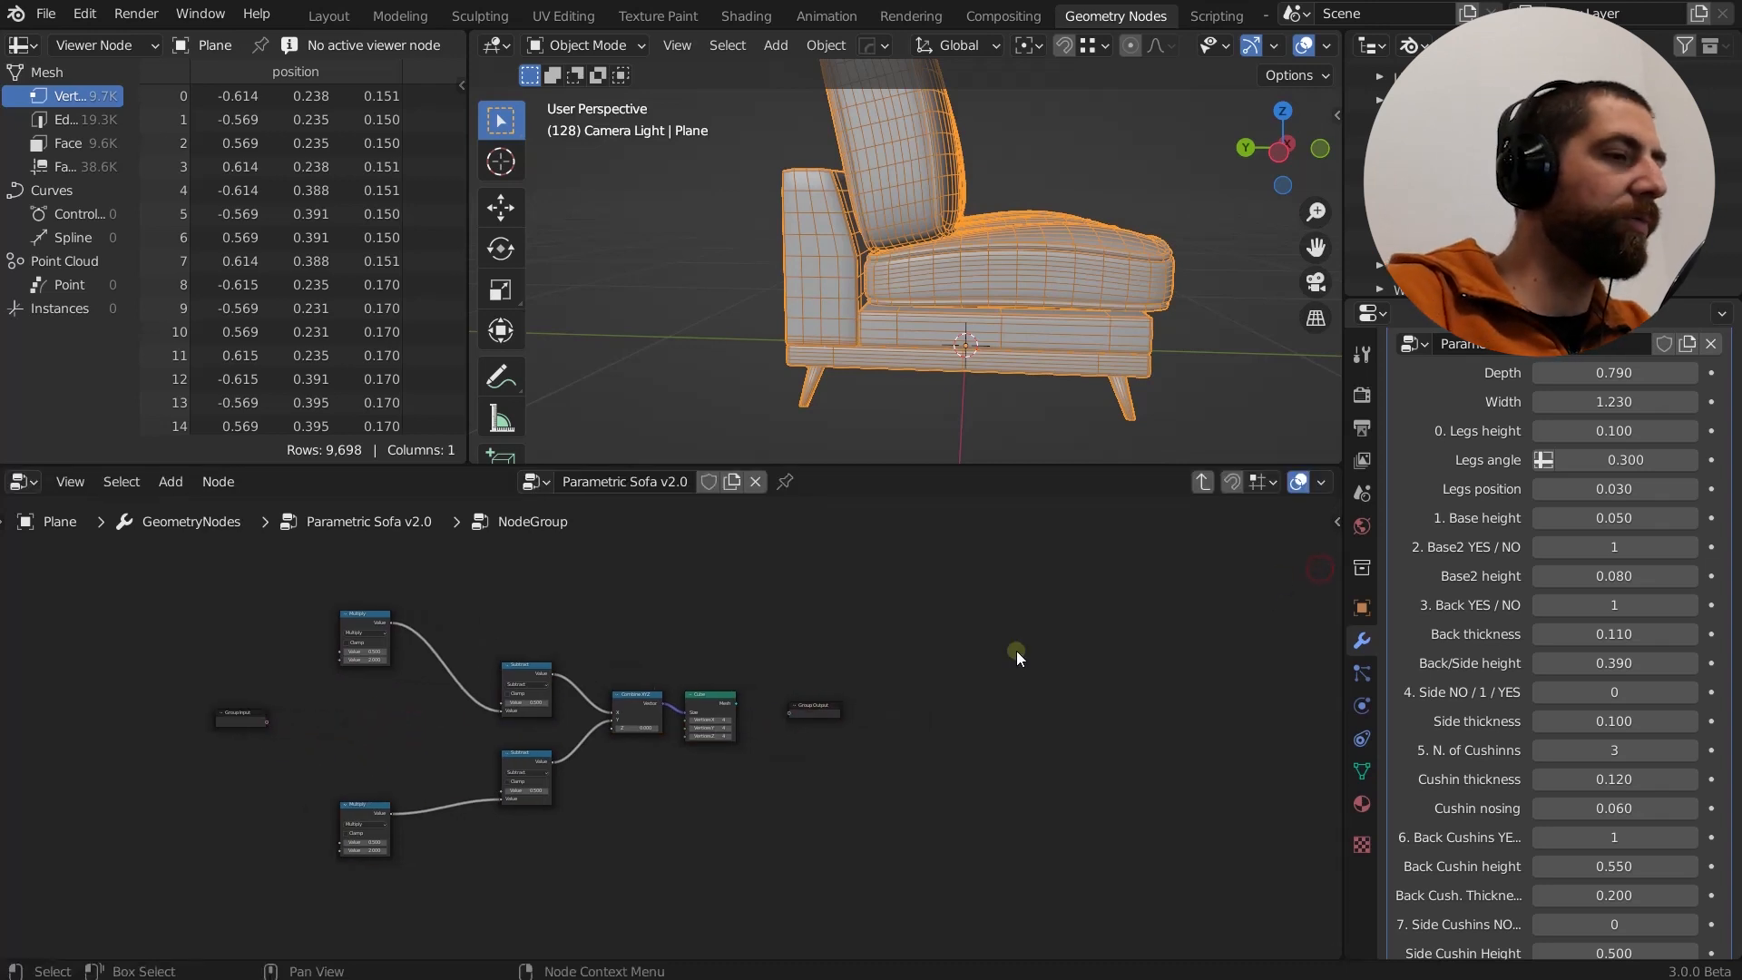
# Show the group's Inputs list, connect the upper Multiply node's second value to the Group Input, and select the new Value input.
pyautogui.press('n')
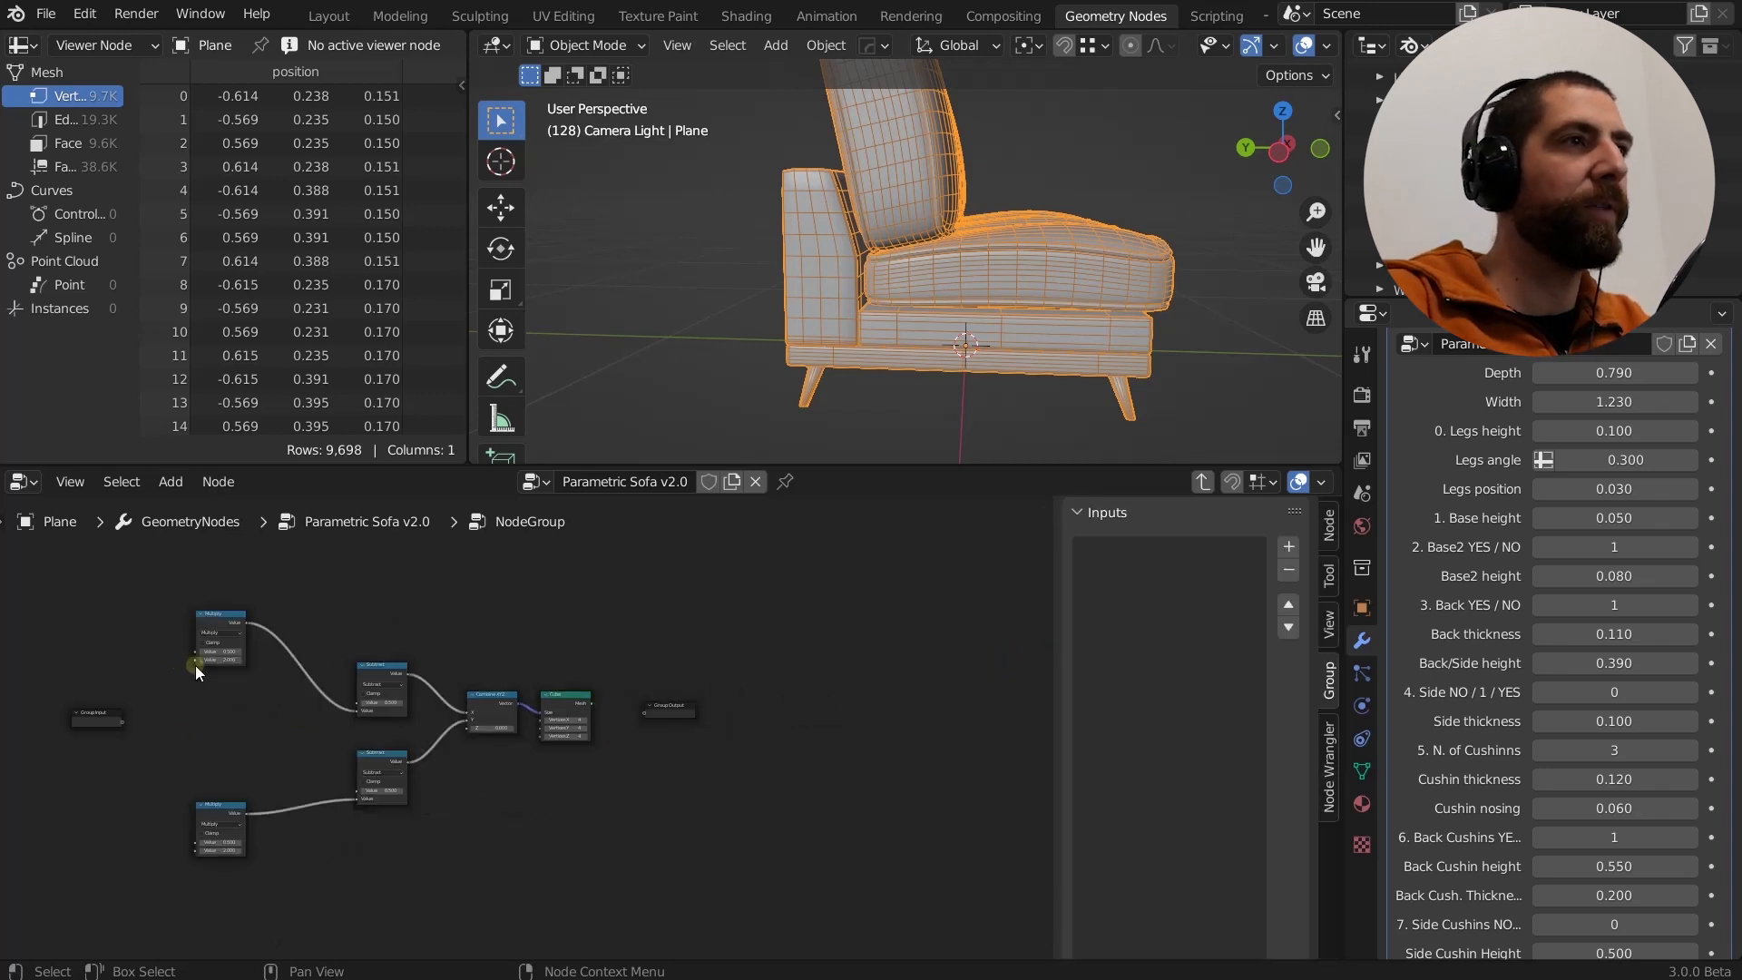
pyautogui.moveTo(196, 670); pyautogui.dragTo(118, 724)
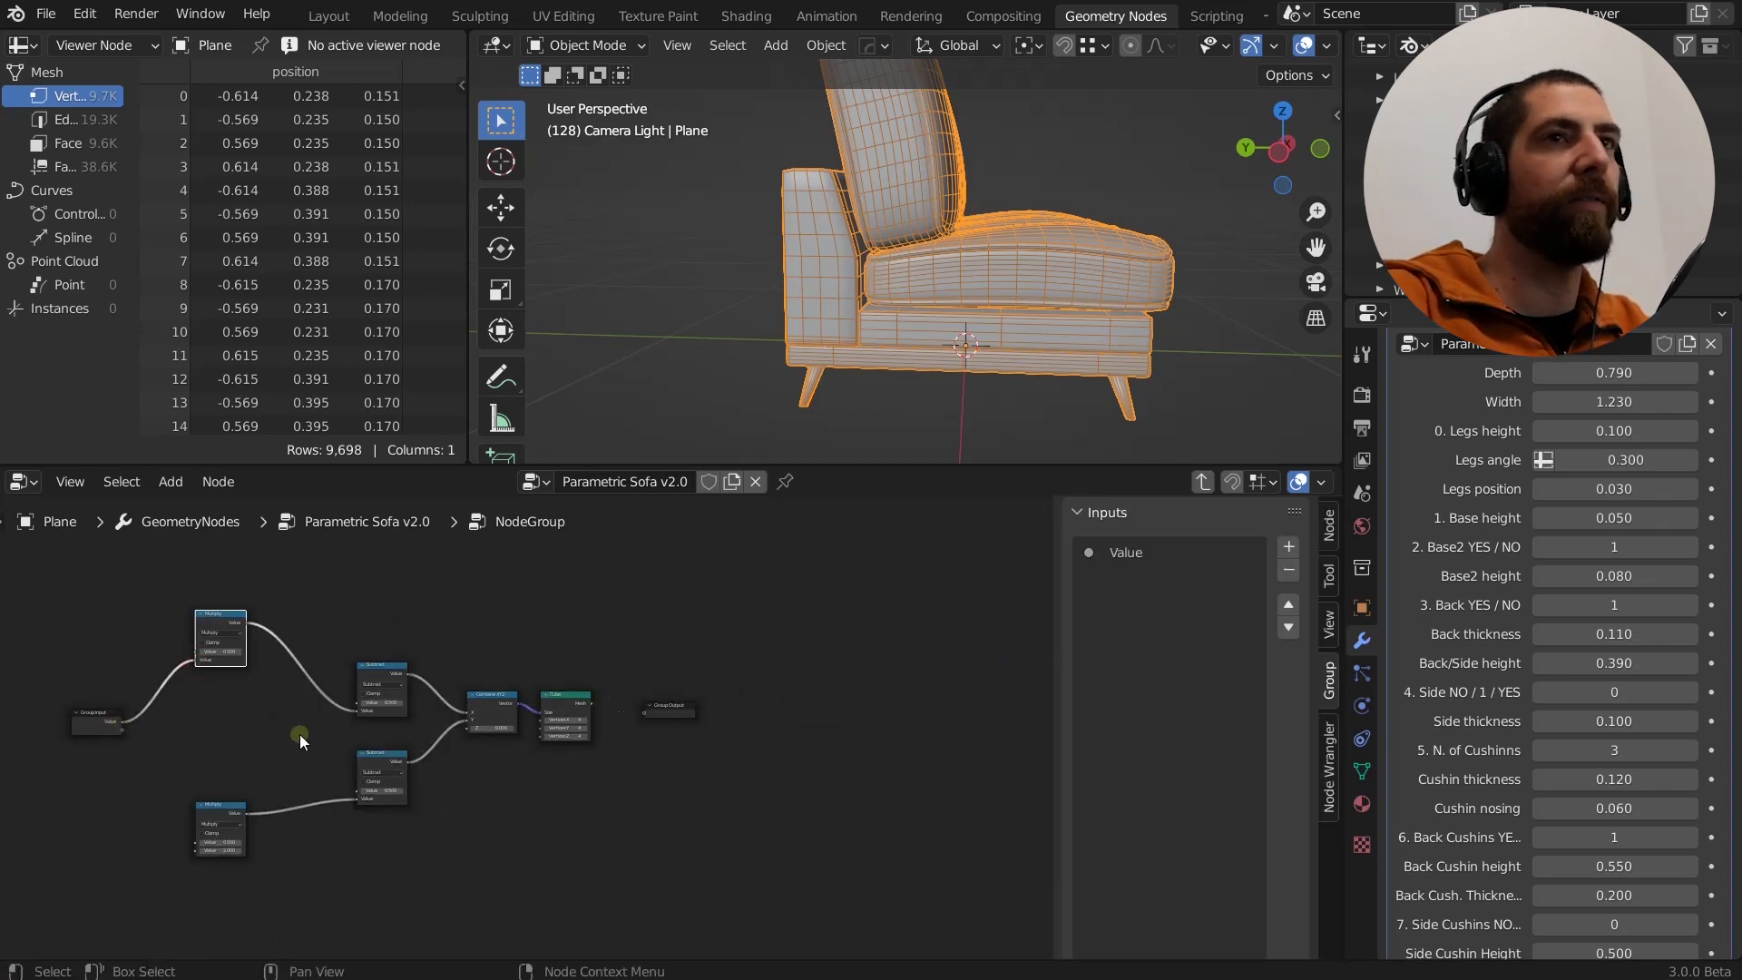
pyautogui.click(1114, 559)
pyautogui.moveTo(533, 656); pyautogui.dragTo(579, 661, button='middle')
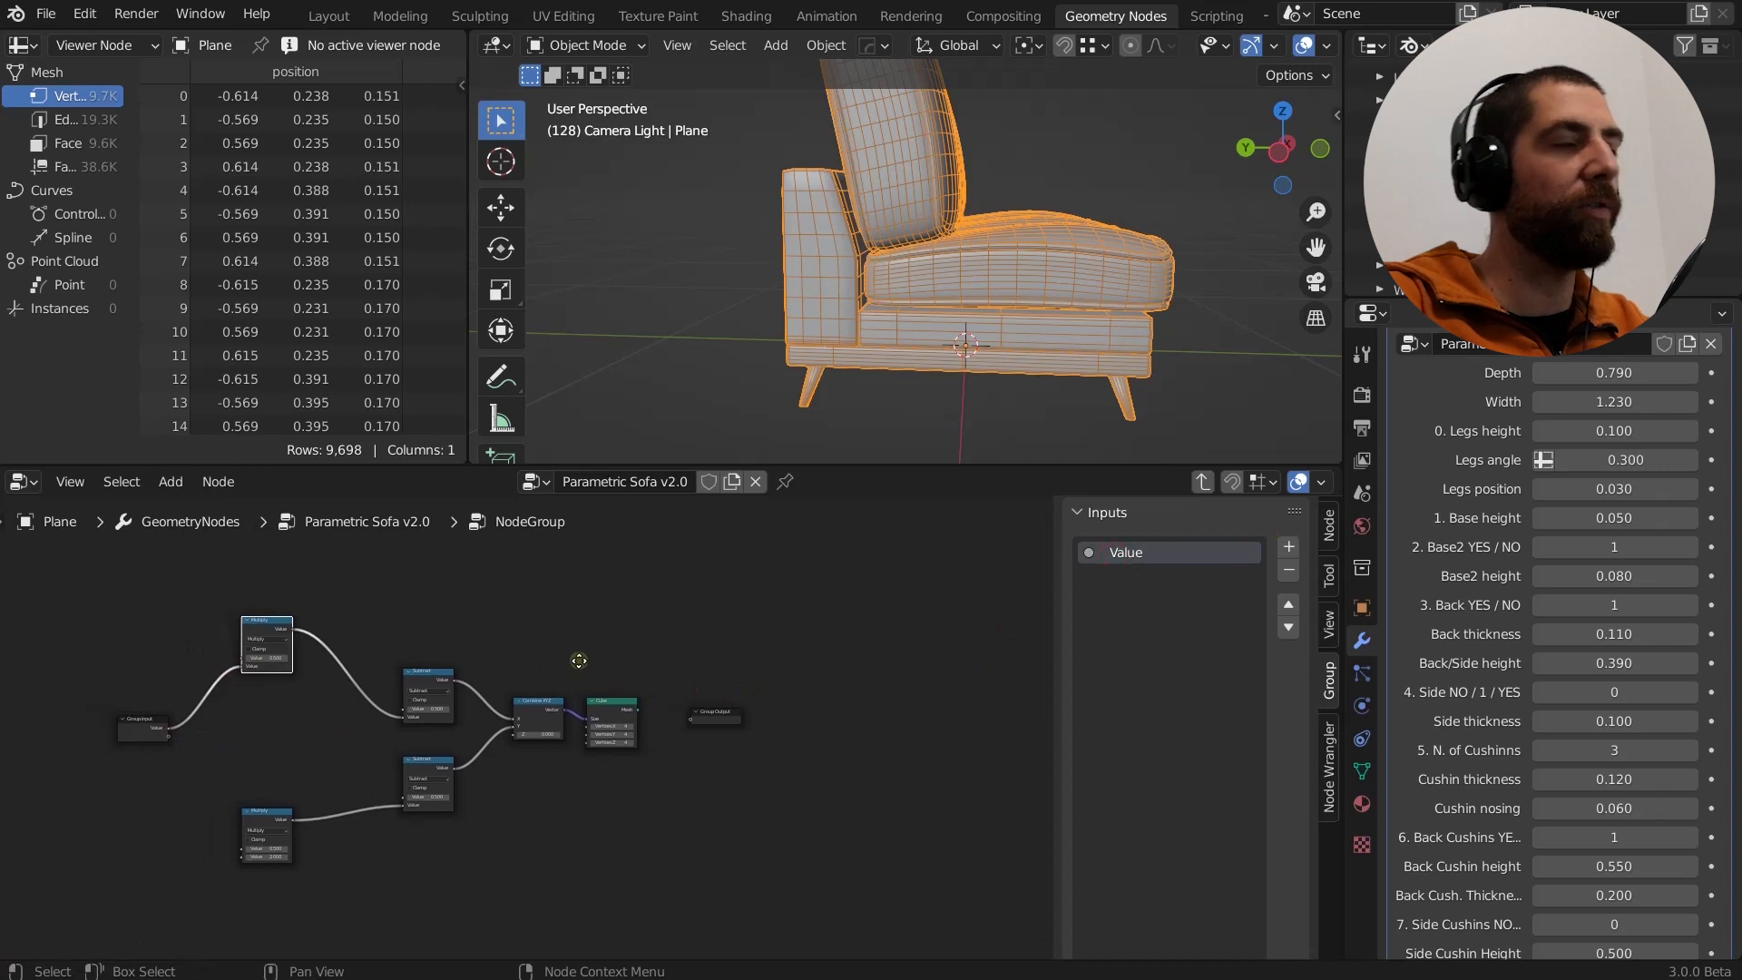
# Undo the edits inside the new node group and the grouping of the copied nodes.
pyautogui.hotkey('ctrl', 'z')
pyautogui.hotkey('ctrl', 'z')
pyautogui.hotkey('ctrl', 'z')
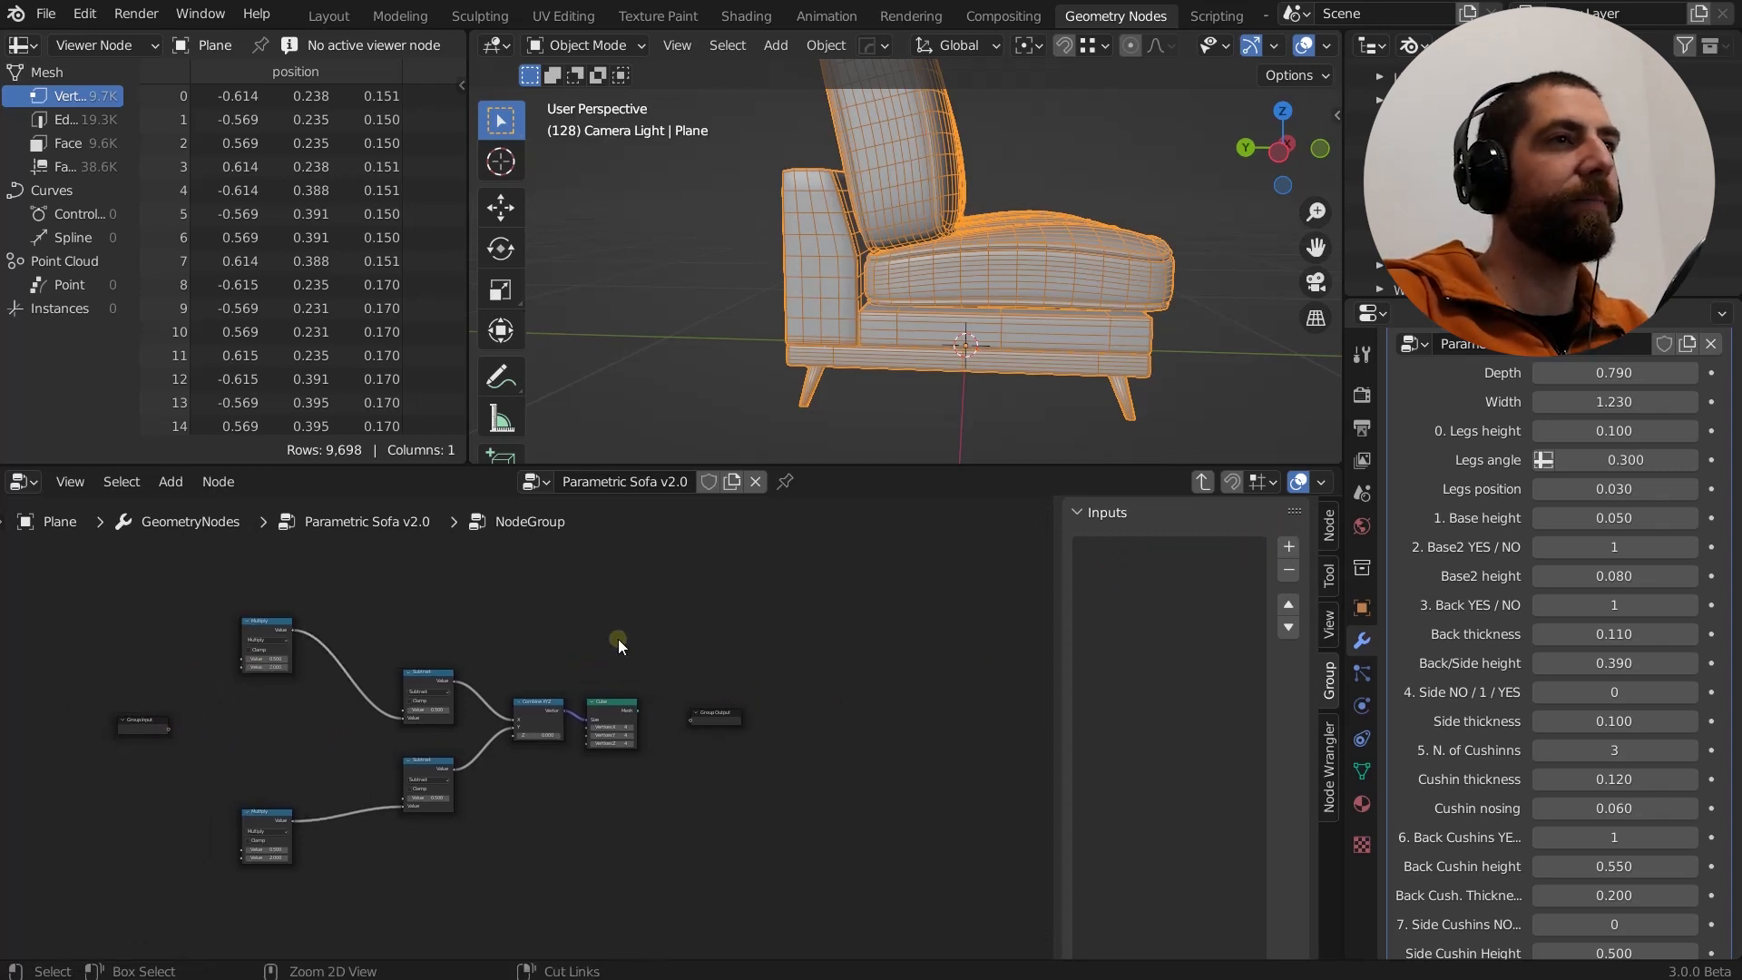
pyautogui.hotkey('ctrl', 'z')
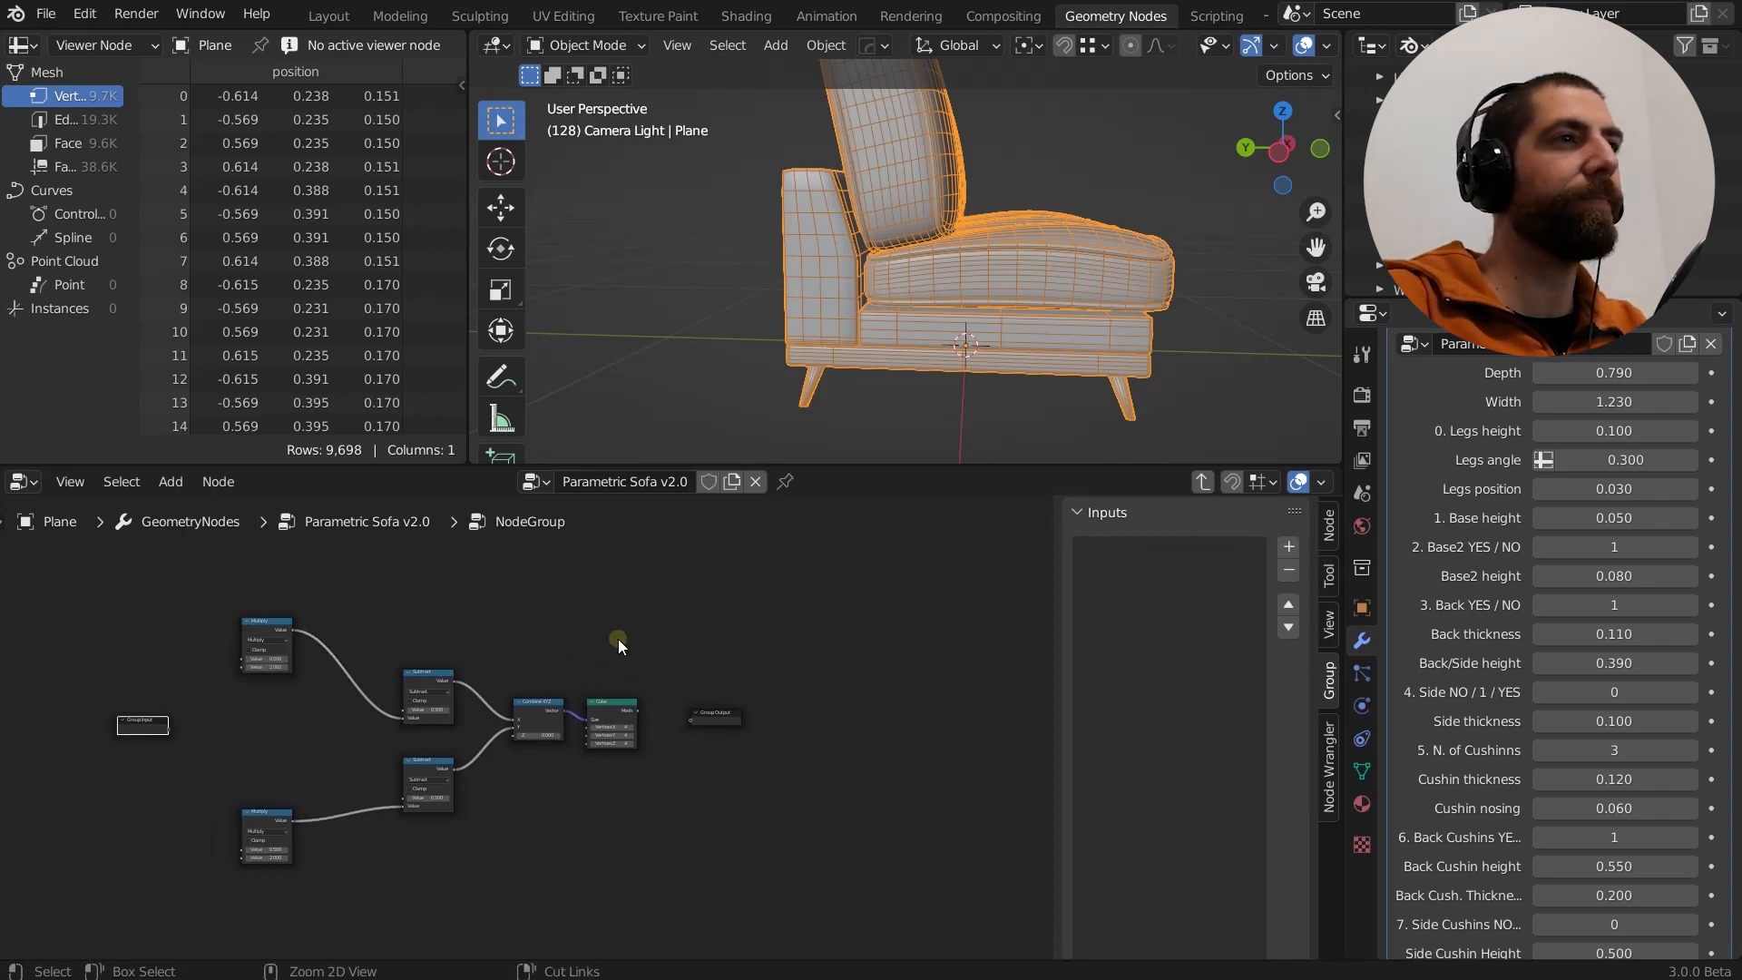
pyautogui.hotkey('ctrl', 'z')
pyautogui.hotkey('ctrl', 'z')
pyautogui.hotkey('ctrl', 'z')
pyautogui.hotkey('ctrl', 'z')
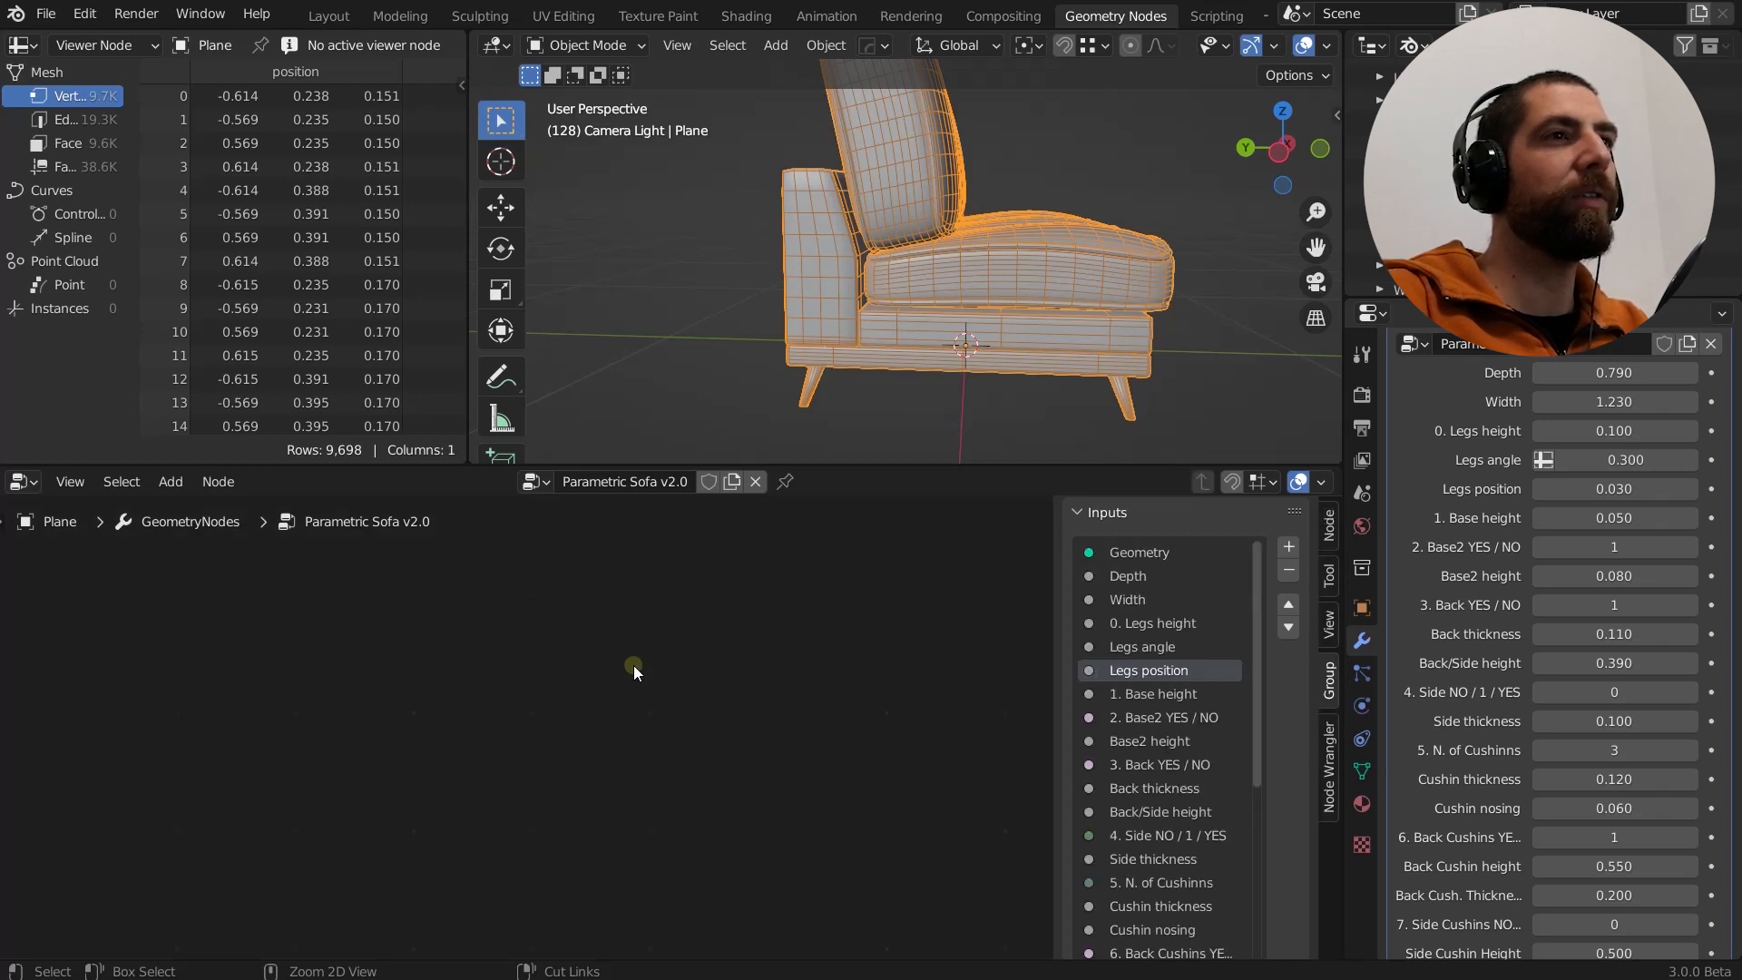
# Return to the BASE 2 branch and delete the duplicated Multiply, Subtract, Combine XYZ and Cube nodes beside it.
pyautogui.moveTo(633, 667); pyautogui.dragTo(464, 934, button='middle')
pyautogui.moveTo(755, 671); pyautogui.dragTo(421, 781, button='middle')
pyautogui.moveTo(659, 651); pyautogui.dragTo(660, 767, button='middle')
pyautogui.moveTo(487, 663); pyautogui.dragTo(487, 860, button='middle')
pyautogui.moveTo(524, 691); pyautogui.dragTo(519, 830, button='middle')
pyautogui.moveTo(543, 650)
pyautogui.mouseDown(button='middle')
pyautogui.moveTo(611, 762)
pyautogui.moveTo(673, 789)
pyautogui.mouseUp(button='middle')
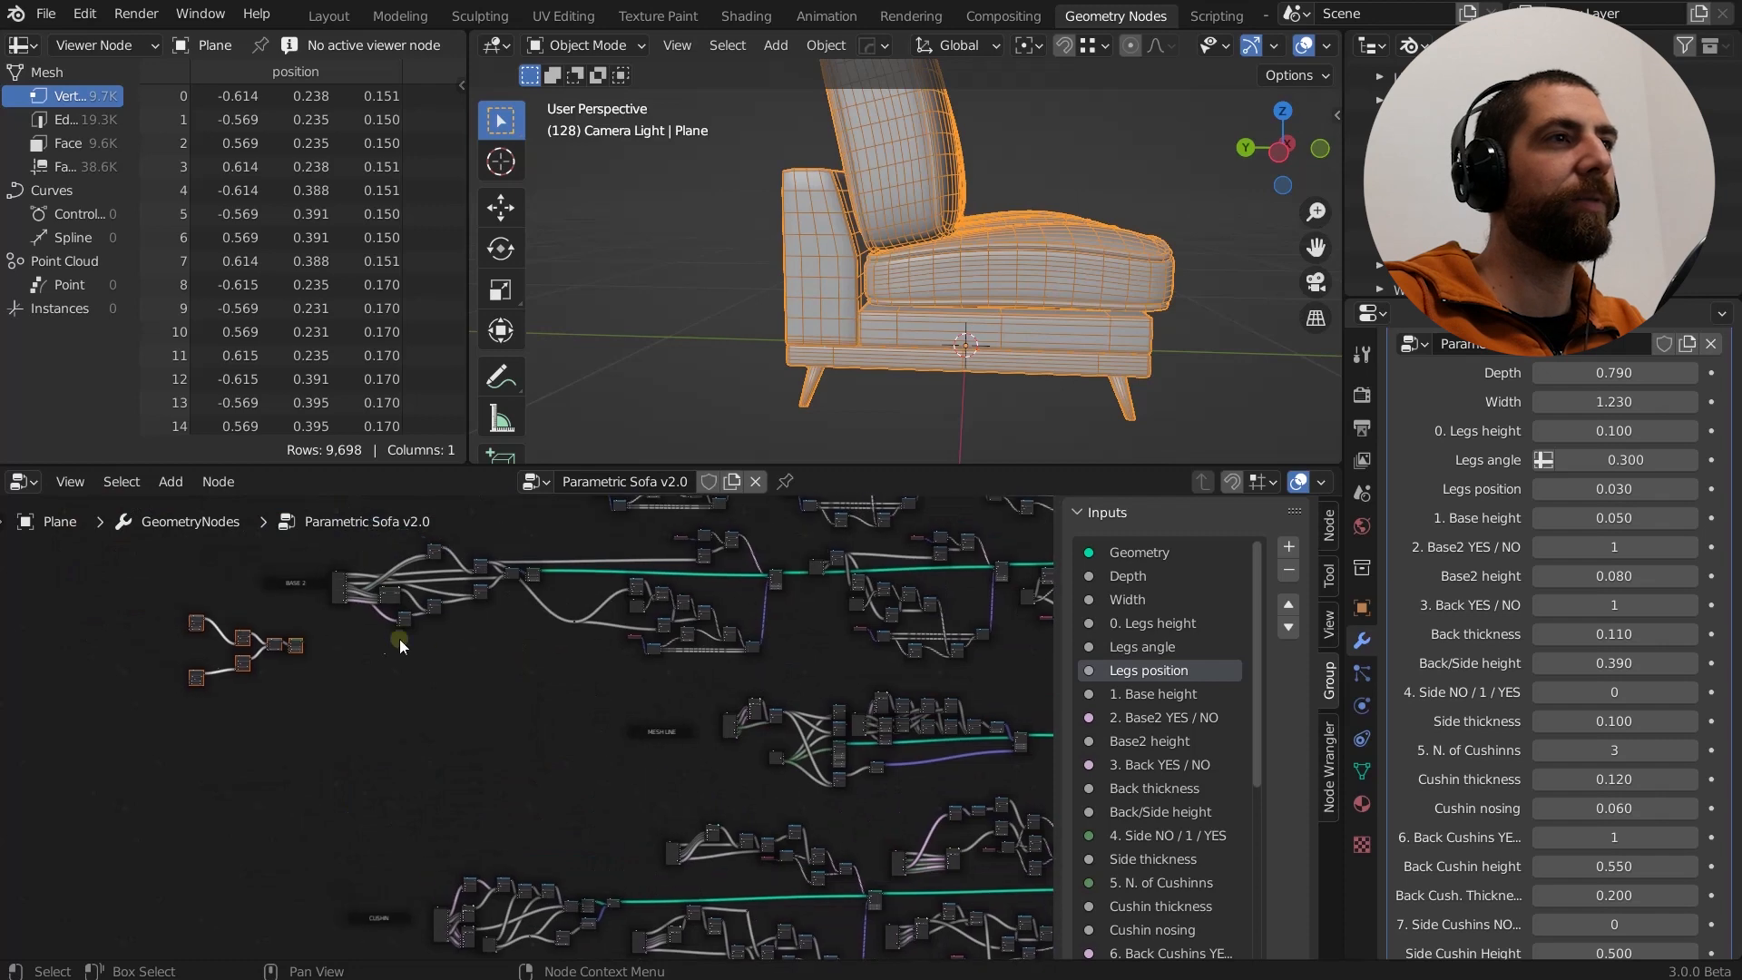
pyautogui.scroll(3, 386, 638)
pyautogui.moveTo(304, 621); pyautogui.dragTo(105, 717)
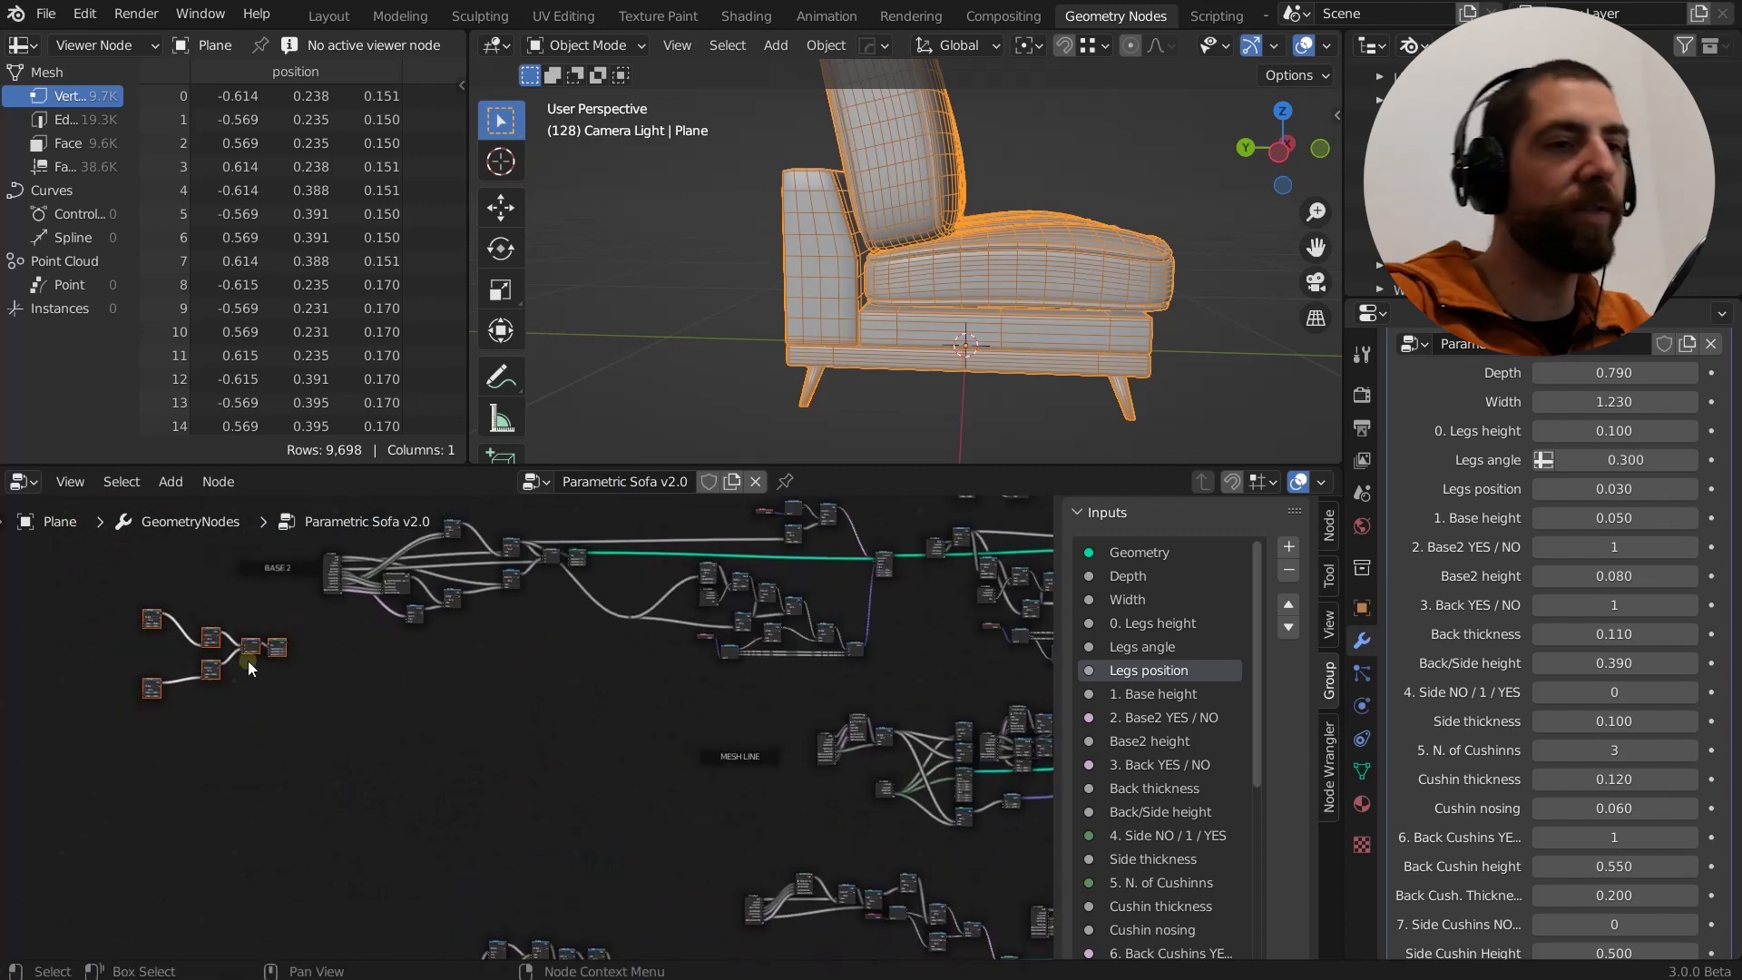
pyautogui.press('x')
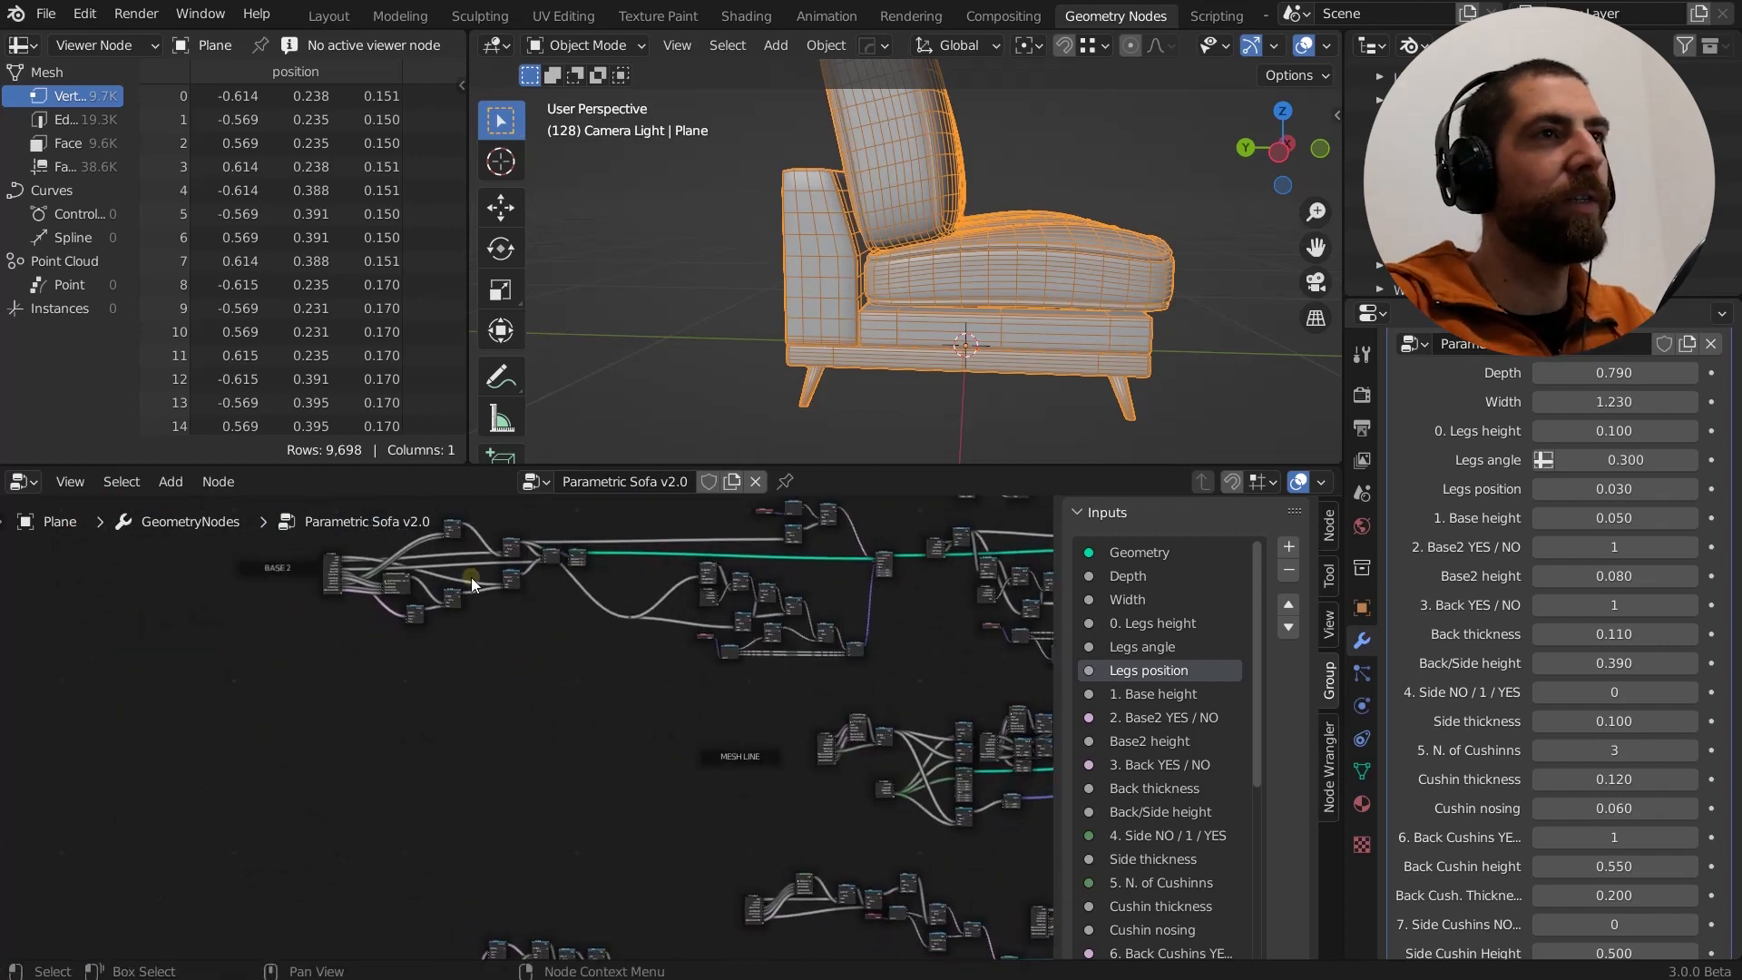
# Return to the Back Thickness COMBO group in the BASE 2 branch and view it with its neighbouring nodes.
pyautogui.scroll(4, 428, 579)
pyautogui.scroll(5, 381, 579)
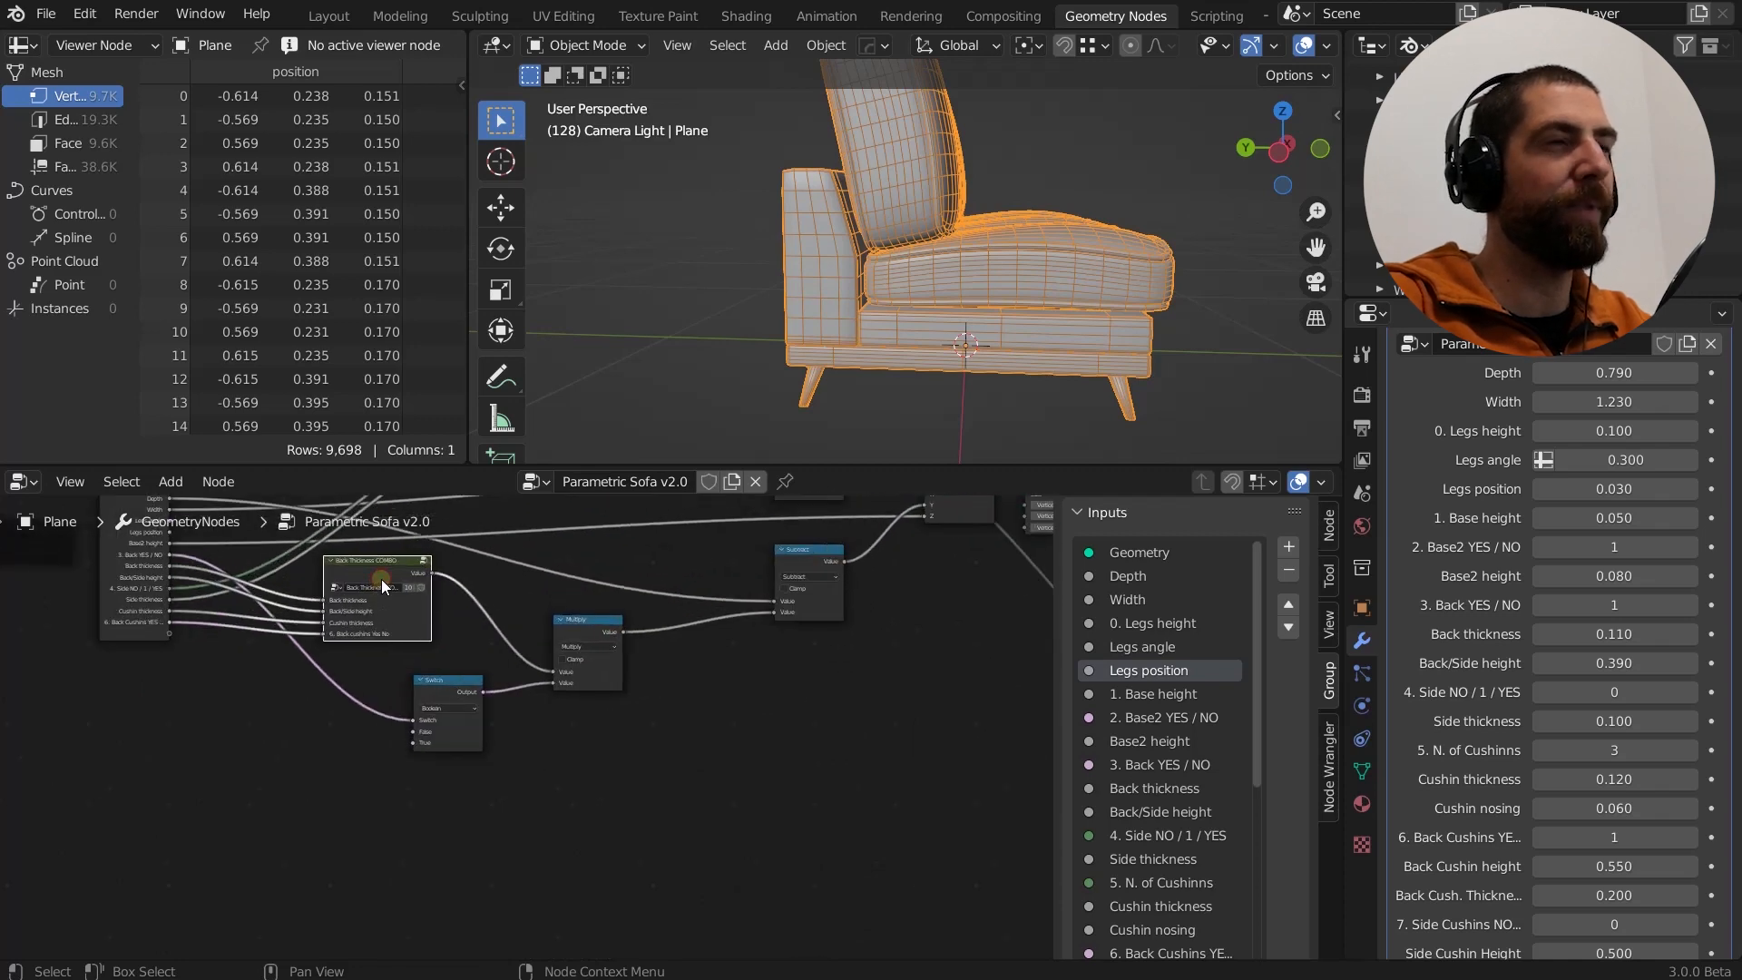
pyautogui.doubleClick(394, 700)
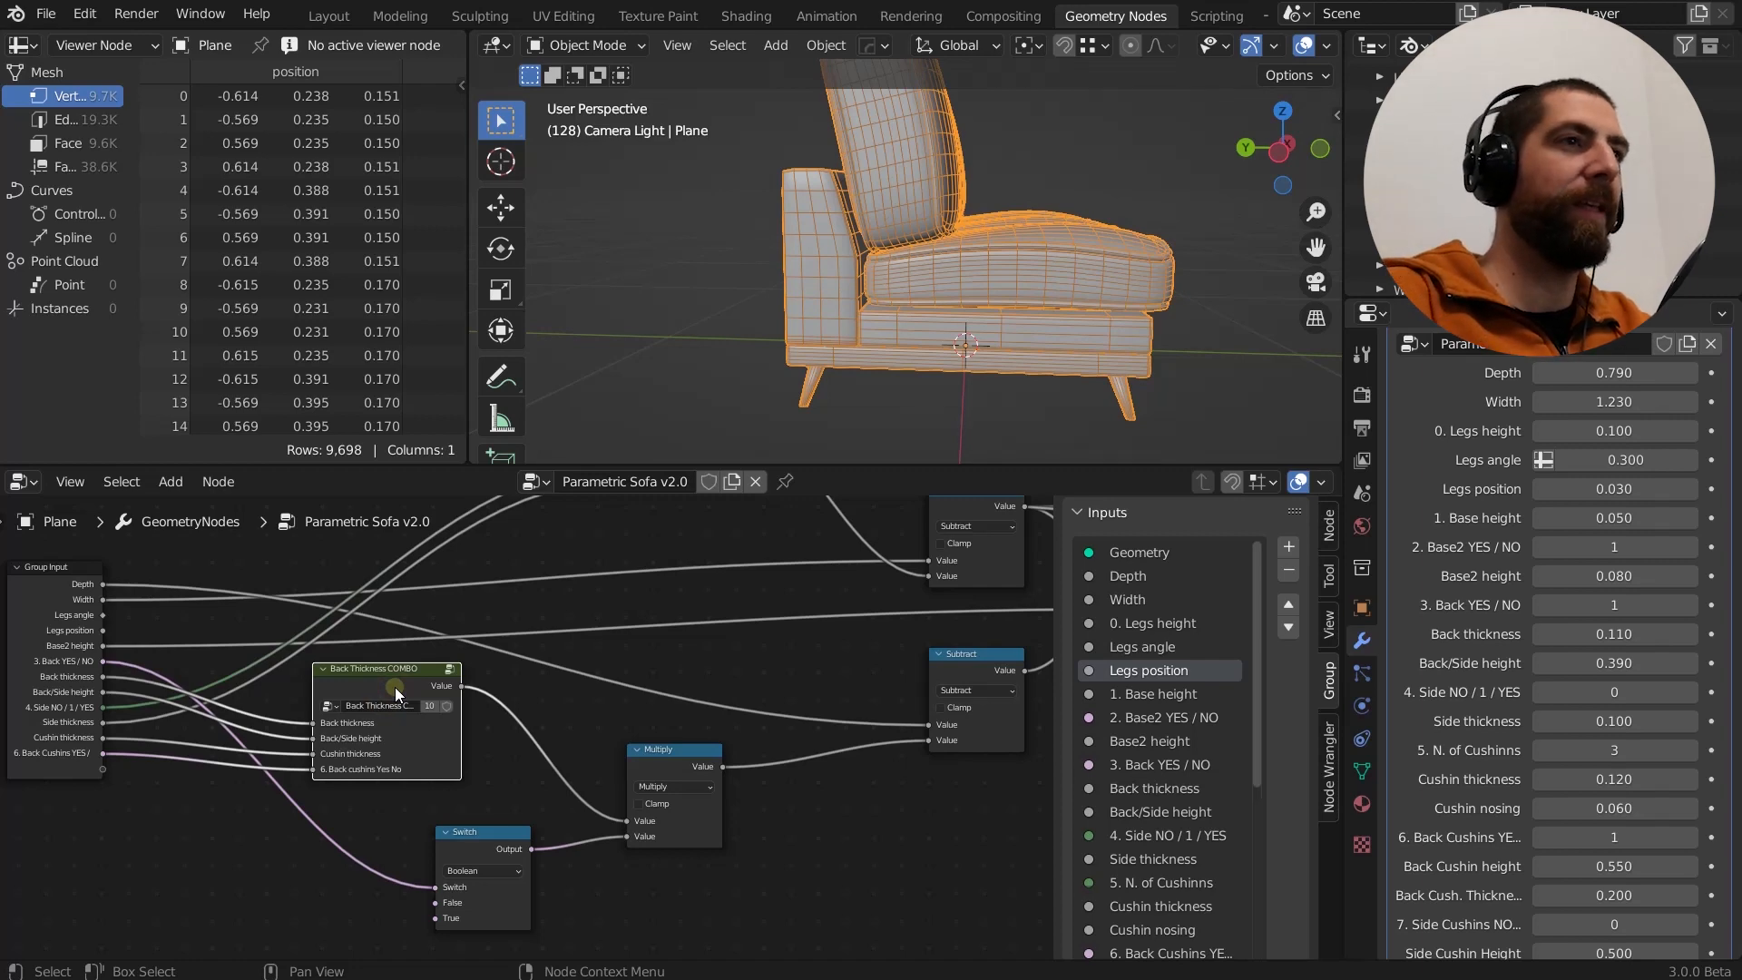
# Open the Back Thickness COMBO group and annotate a line along the bottom edge of the sofa's back in the viewport.
pyautogui.press('Tab')
pyautogui.scroll(3, 292, 797)
pyautogui.moveTo(292, 797); pyautogui.dragTo(324, 737, button='middle')
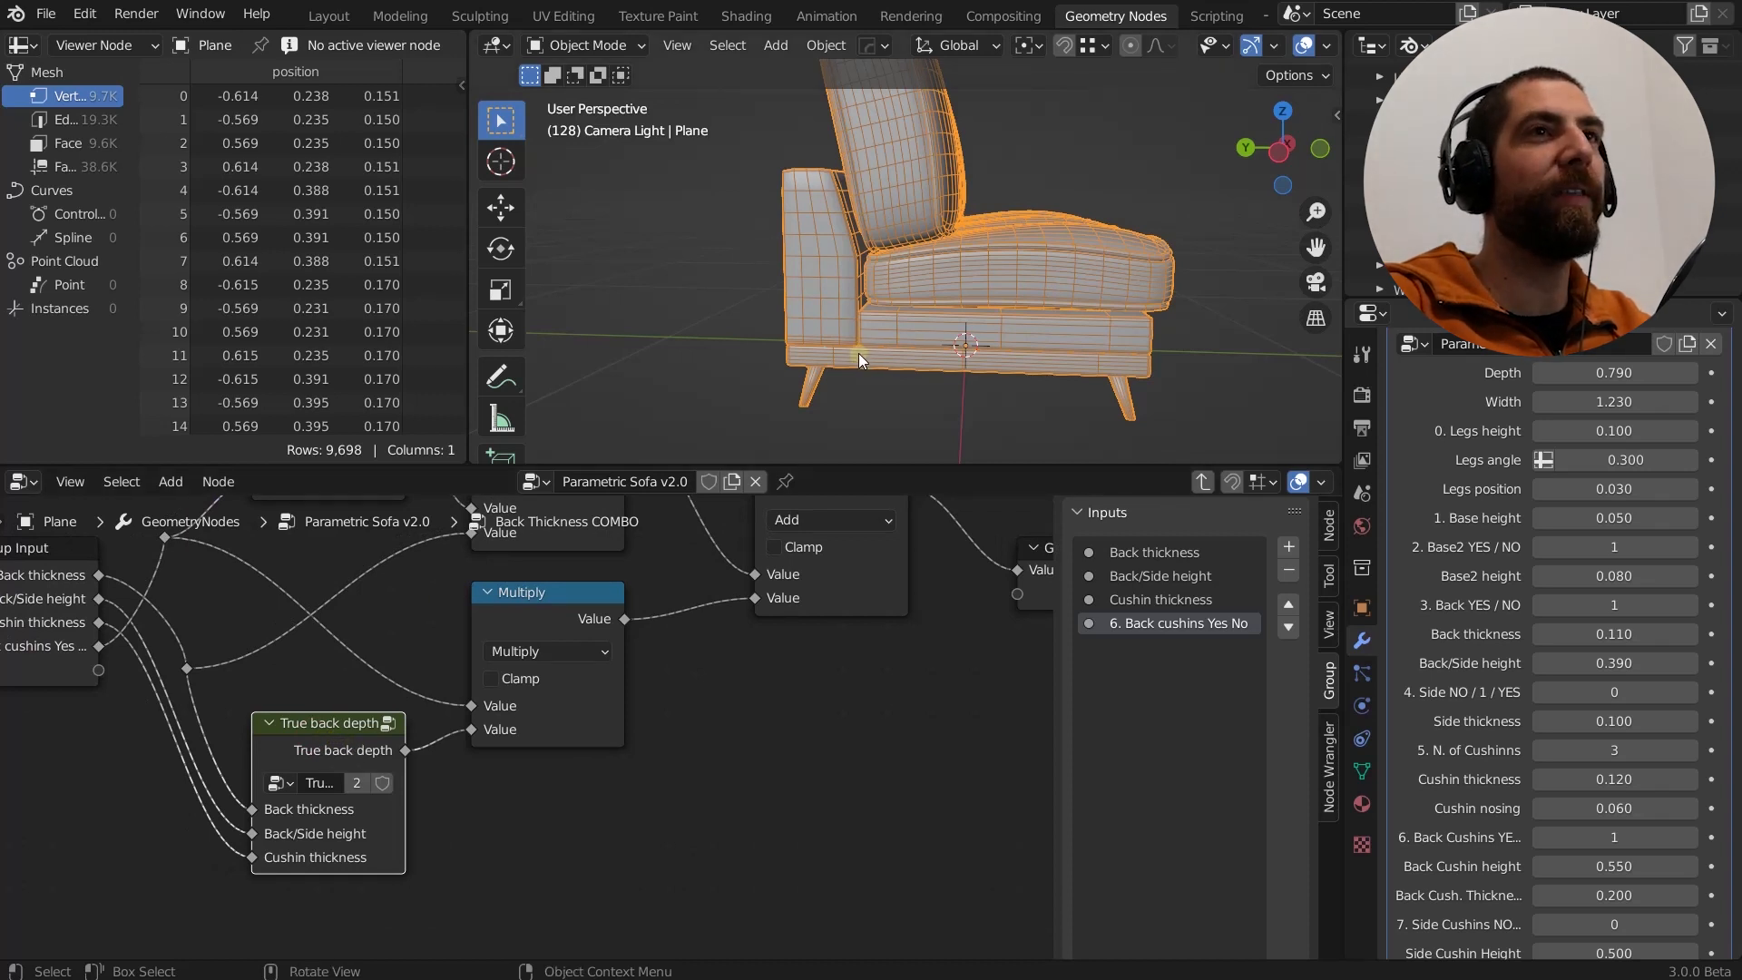
pyautogui.moveTo(854, 347); pyautogui.dragTo(788, 341)
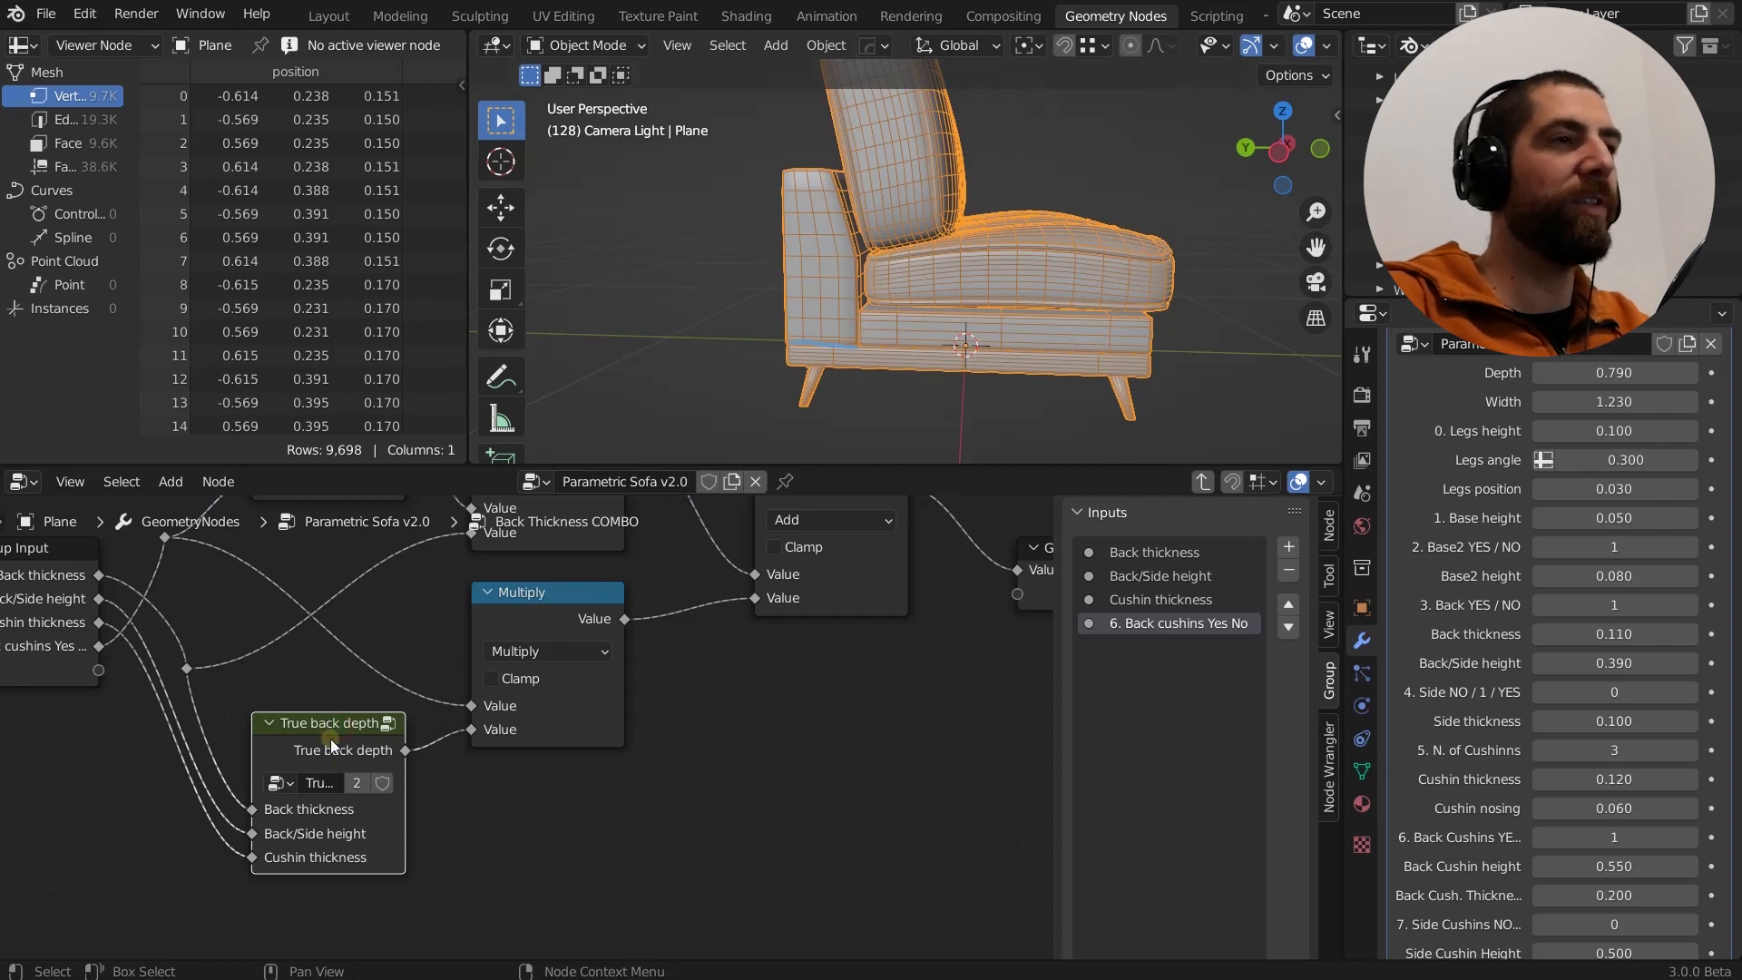
# Open the nested True back depth group and examine its Subtract, Divide and Add nodes.
pyautogui.press('Tab')
pyautogui.scroll(-3, 367, 656)
pyautogui.moveTo(444, 650); pyautogui.dragTo(400, 643, button='middle')
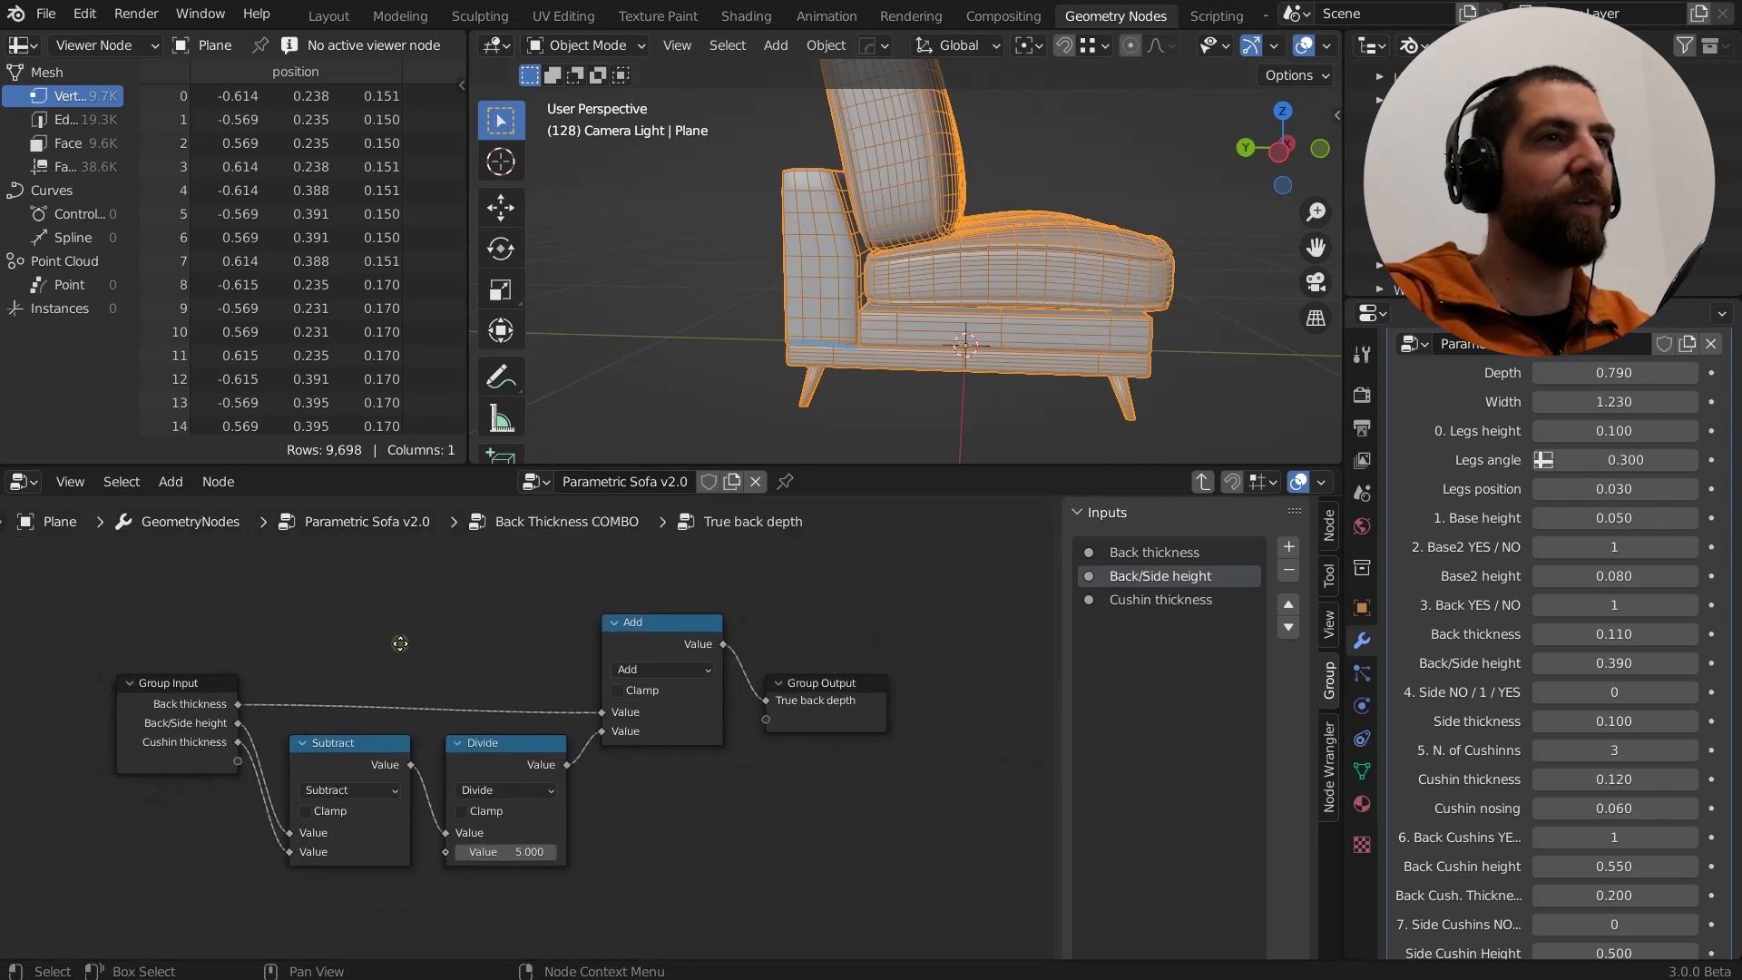
pyautogui.scroll(-2, 401, 643)
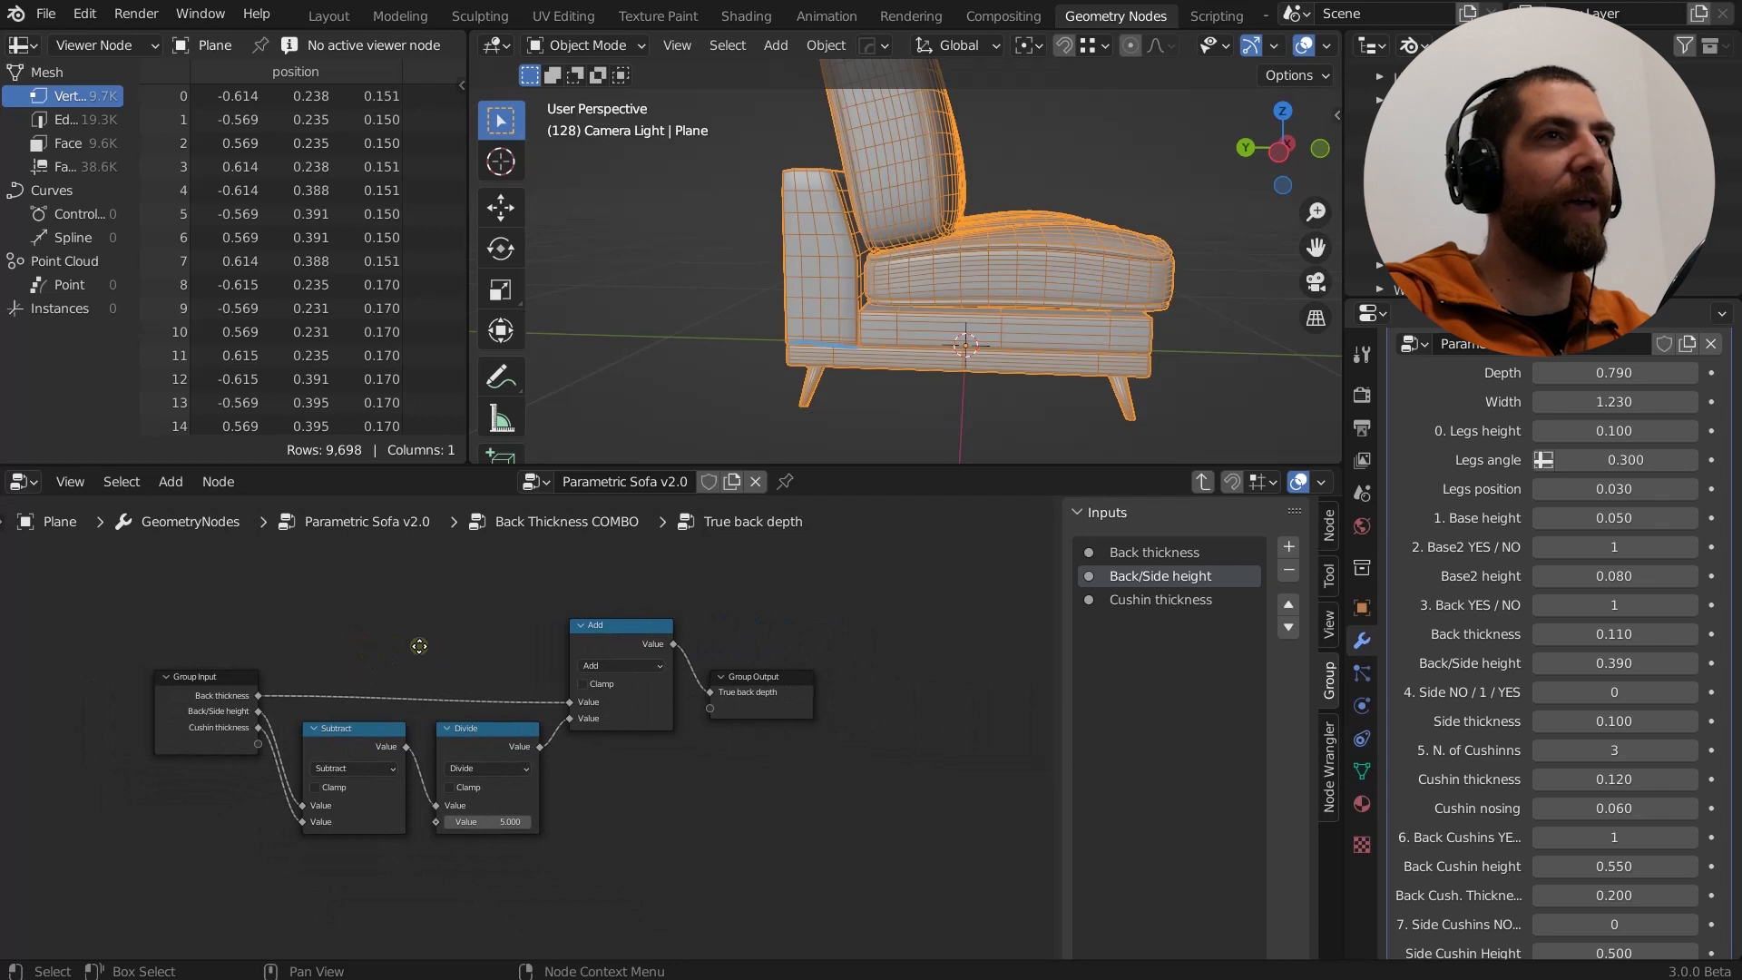
pyautogui.scroll(2, 547, 795)
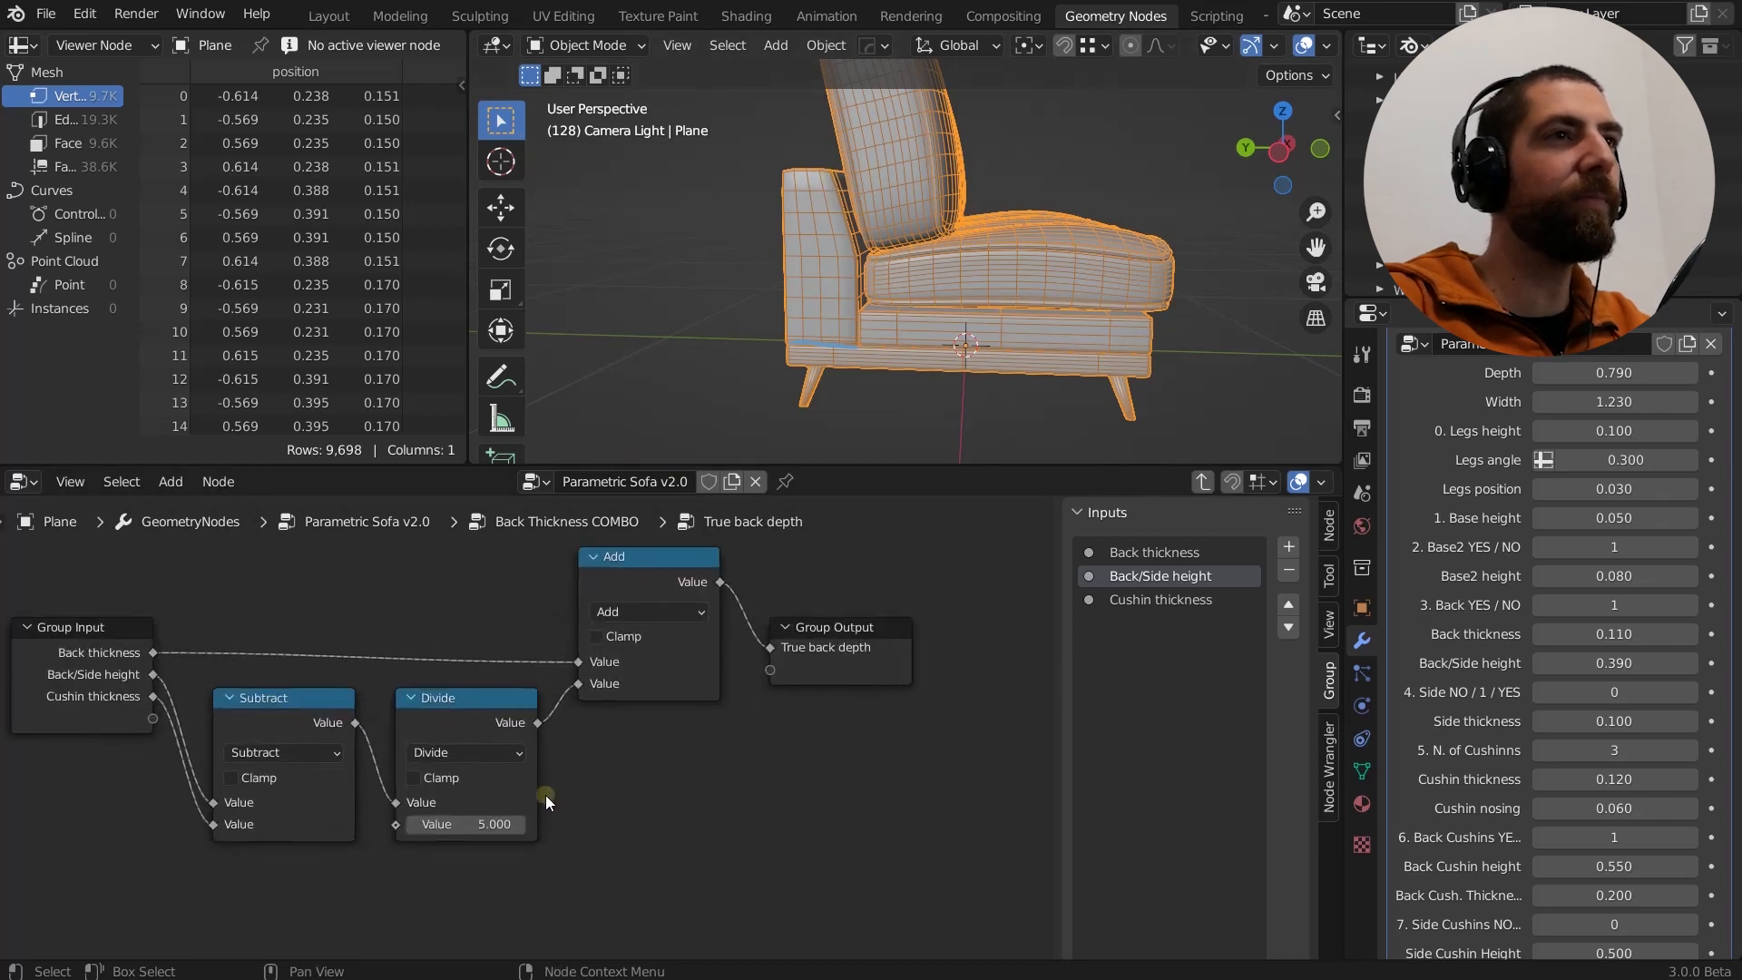
pyautogui.moveTo(546, 795); pyautogui.dragTo(605, 801, button='middle')
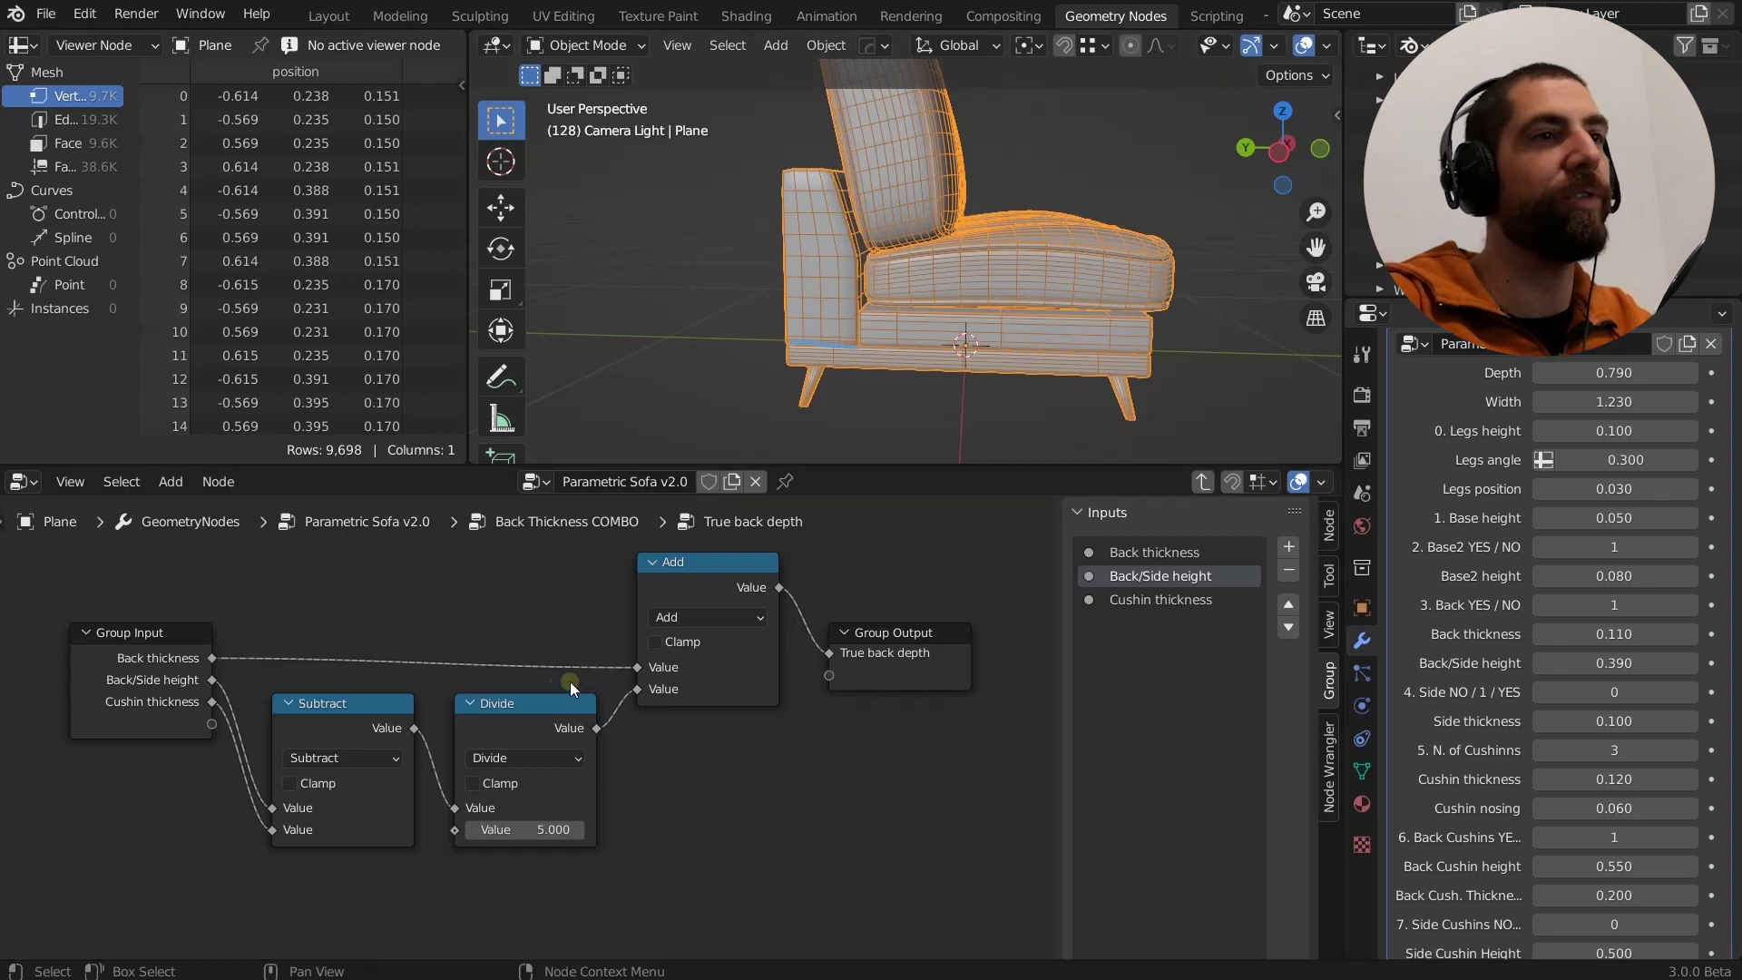
# Annotate the front edge of the sofa's back in the viewport, from its top down to the seat cushion.
pyautogui.scroll(1, 520, 766)
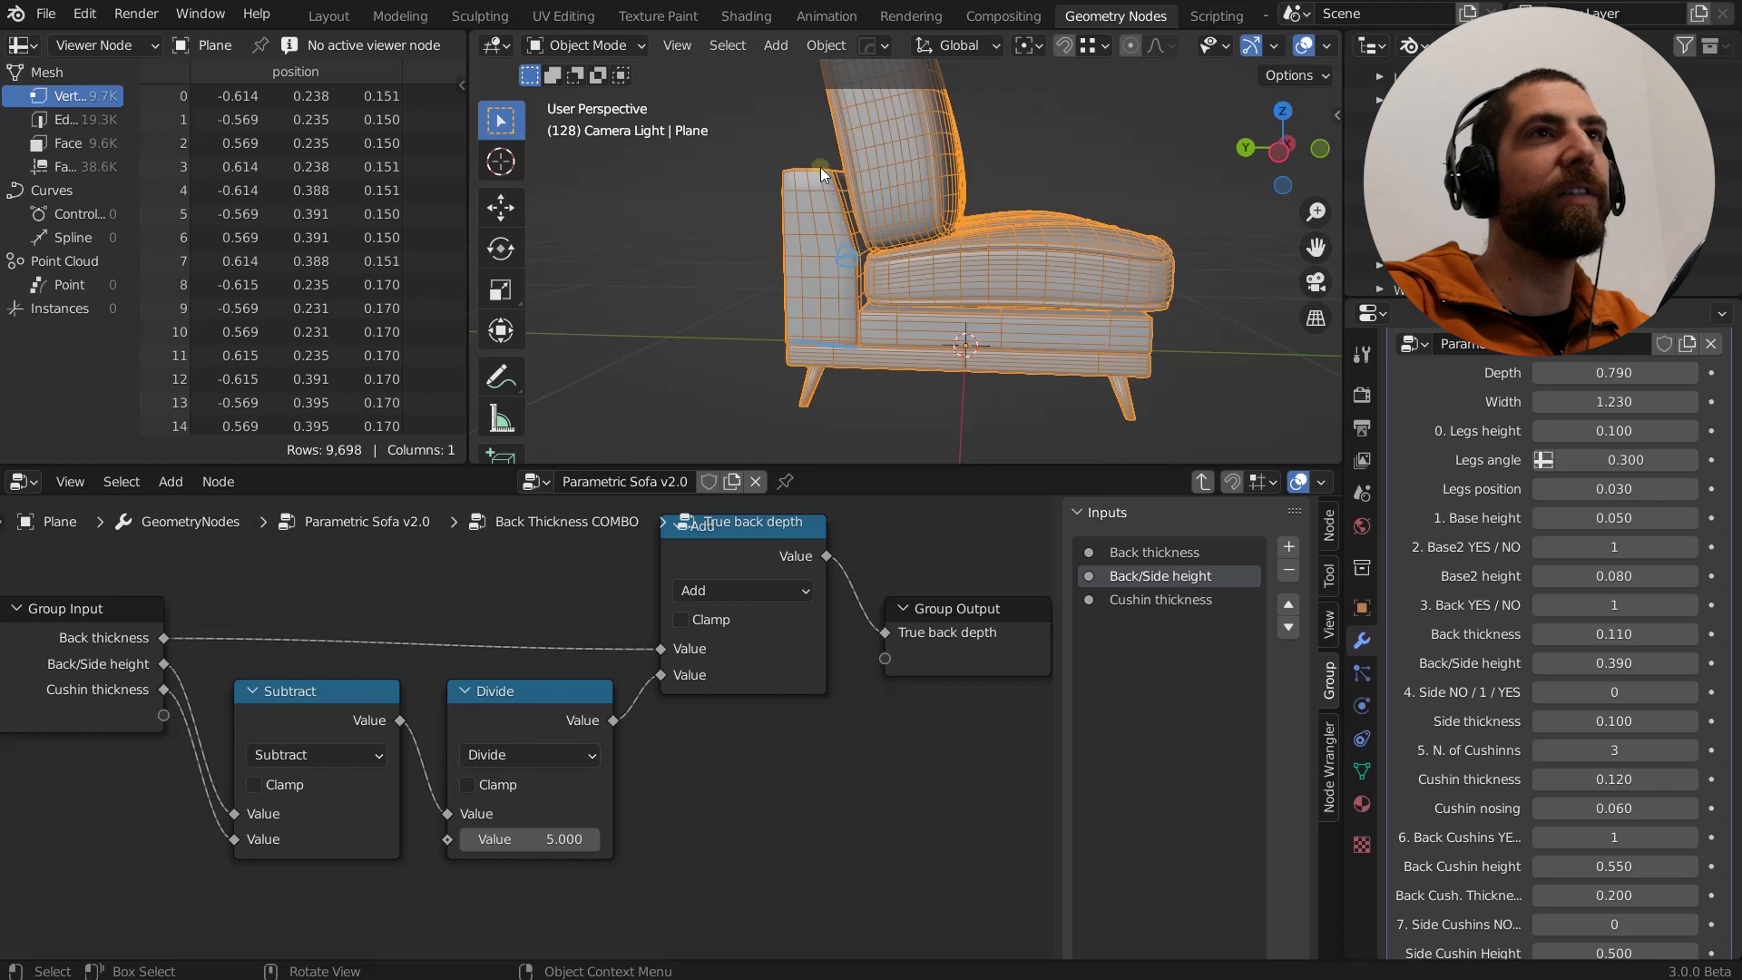
pyautogui.moveTo(830, 173)
pyautogui.mouseDown()
pyautogui.moveTo(858, 259)
pyautogui.moveTo(839, 247)
pyautogui.moveTo(858, 256)
pyautogui.mouseUp()
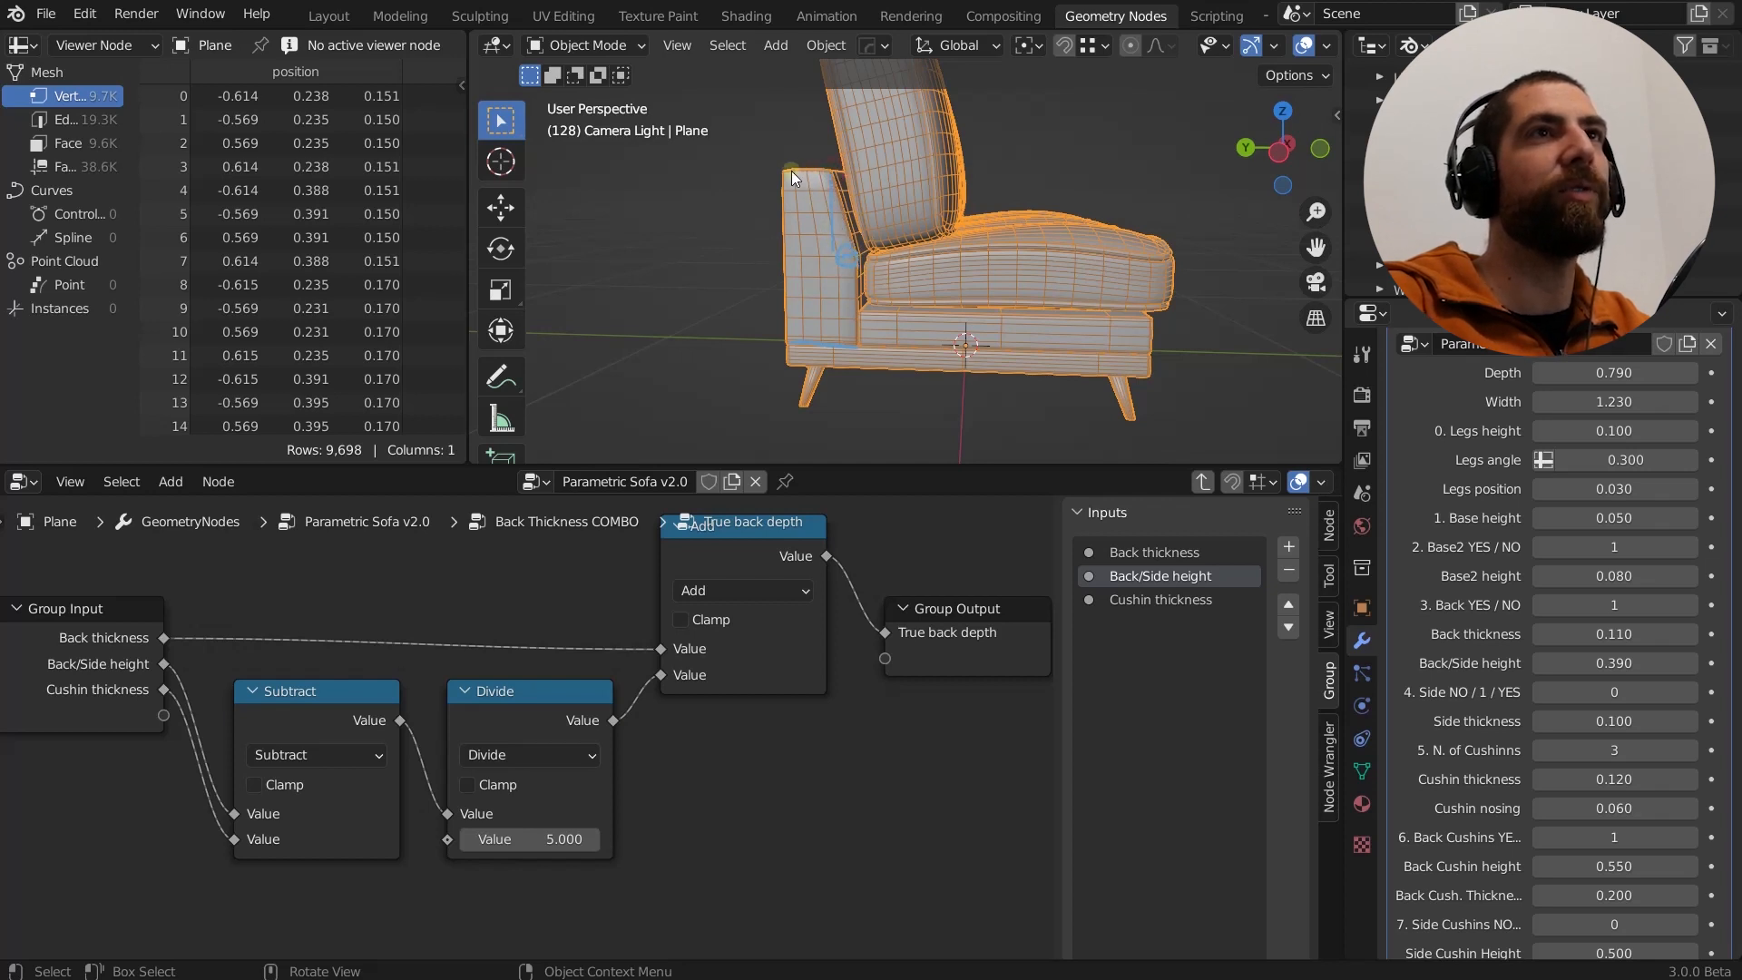
pyautogui.moveTo(784, 172)
pyautogui.mouseDown()
pyautogui.moveTo(832, 170)
pyautogui.moveTo(838, 259)
pyautogui.mouseUp()
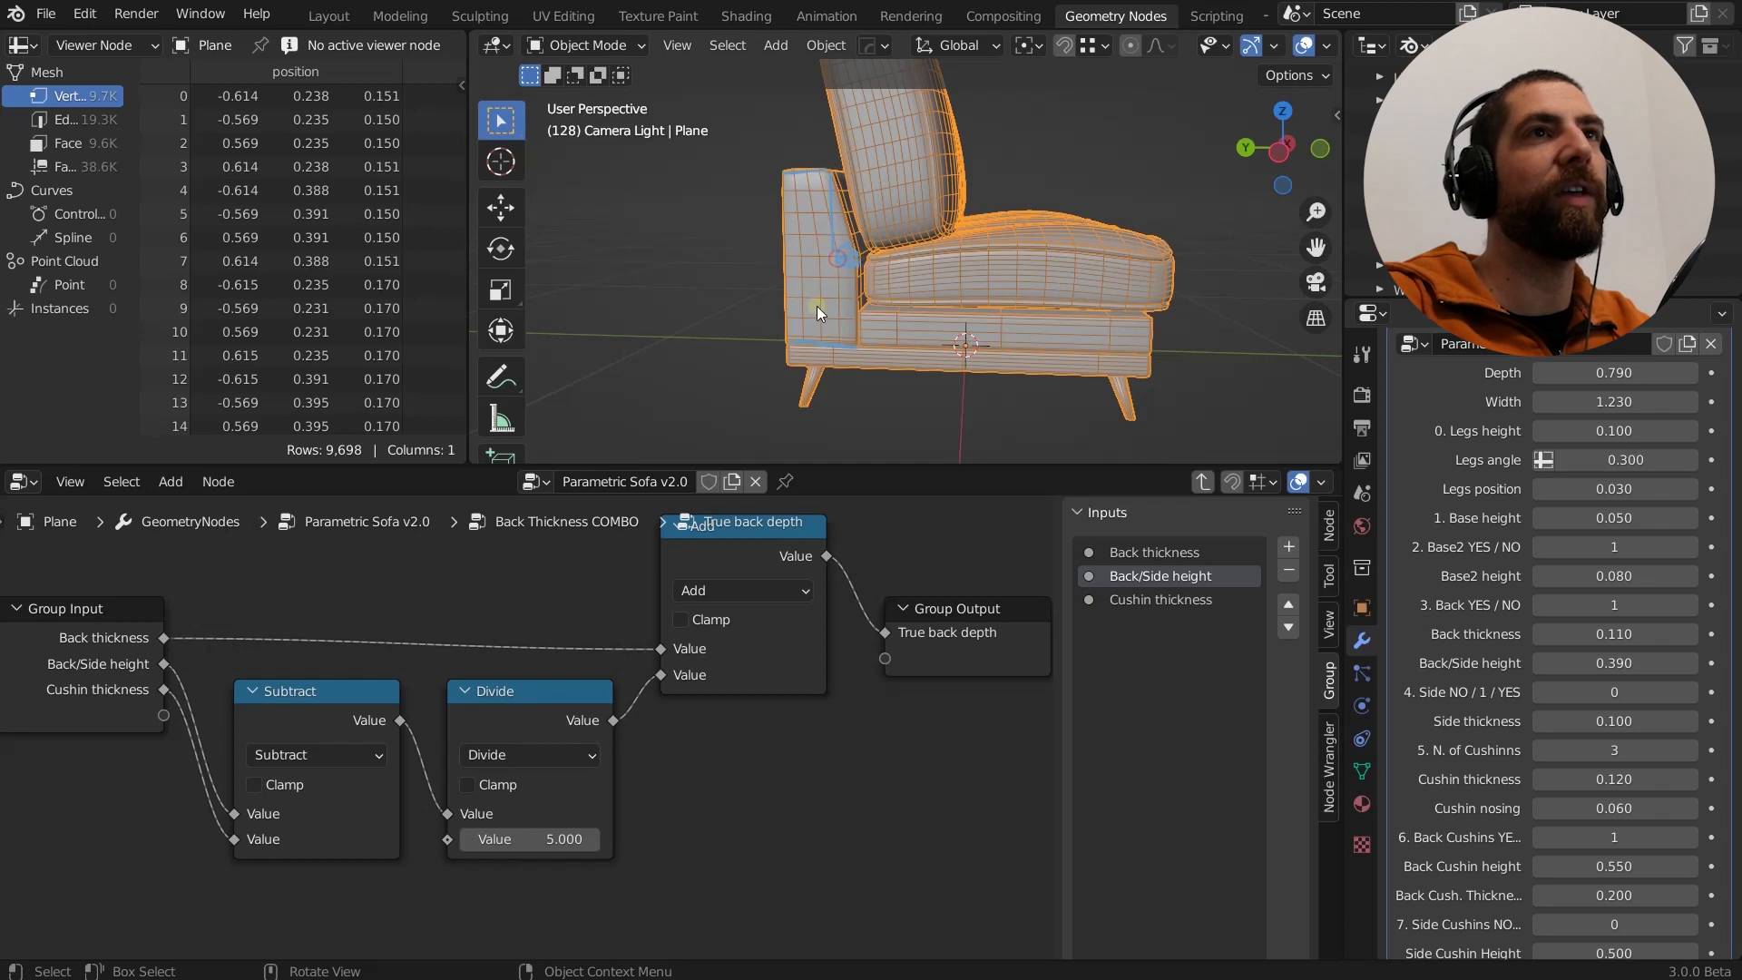
# Review the True back depth nodes, selecting the Group Output and the Back thickness and Cushin thickness inputs.
pyautogui.scroll(-3, 744, 714)
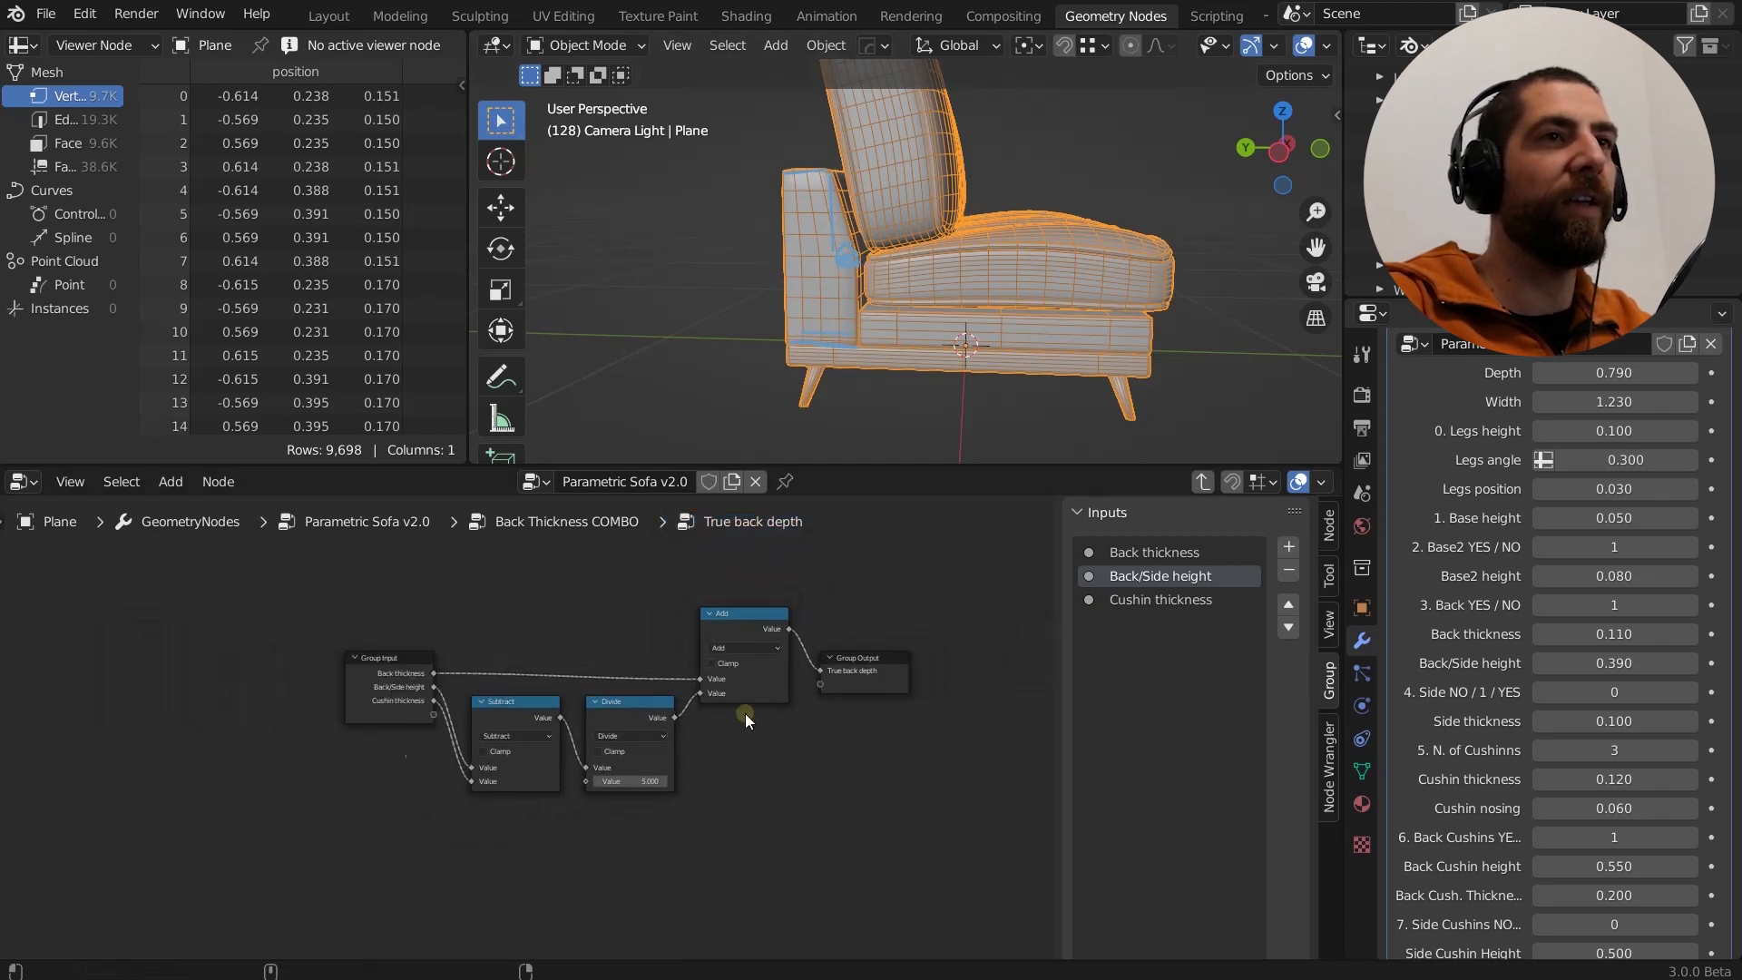
pyautogui.scroll(4, 744, 713)
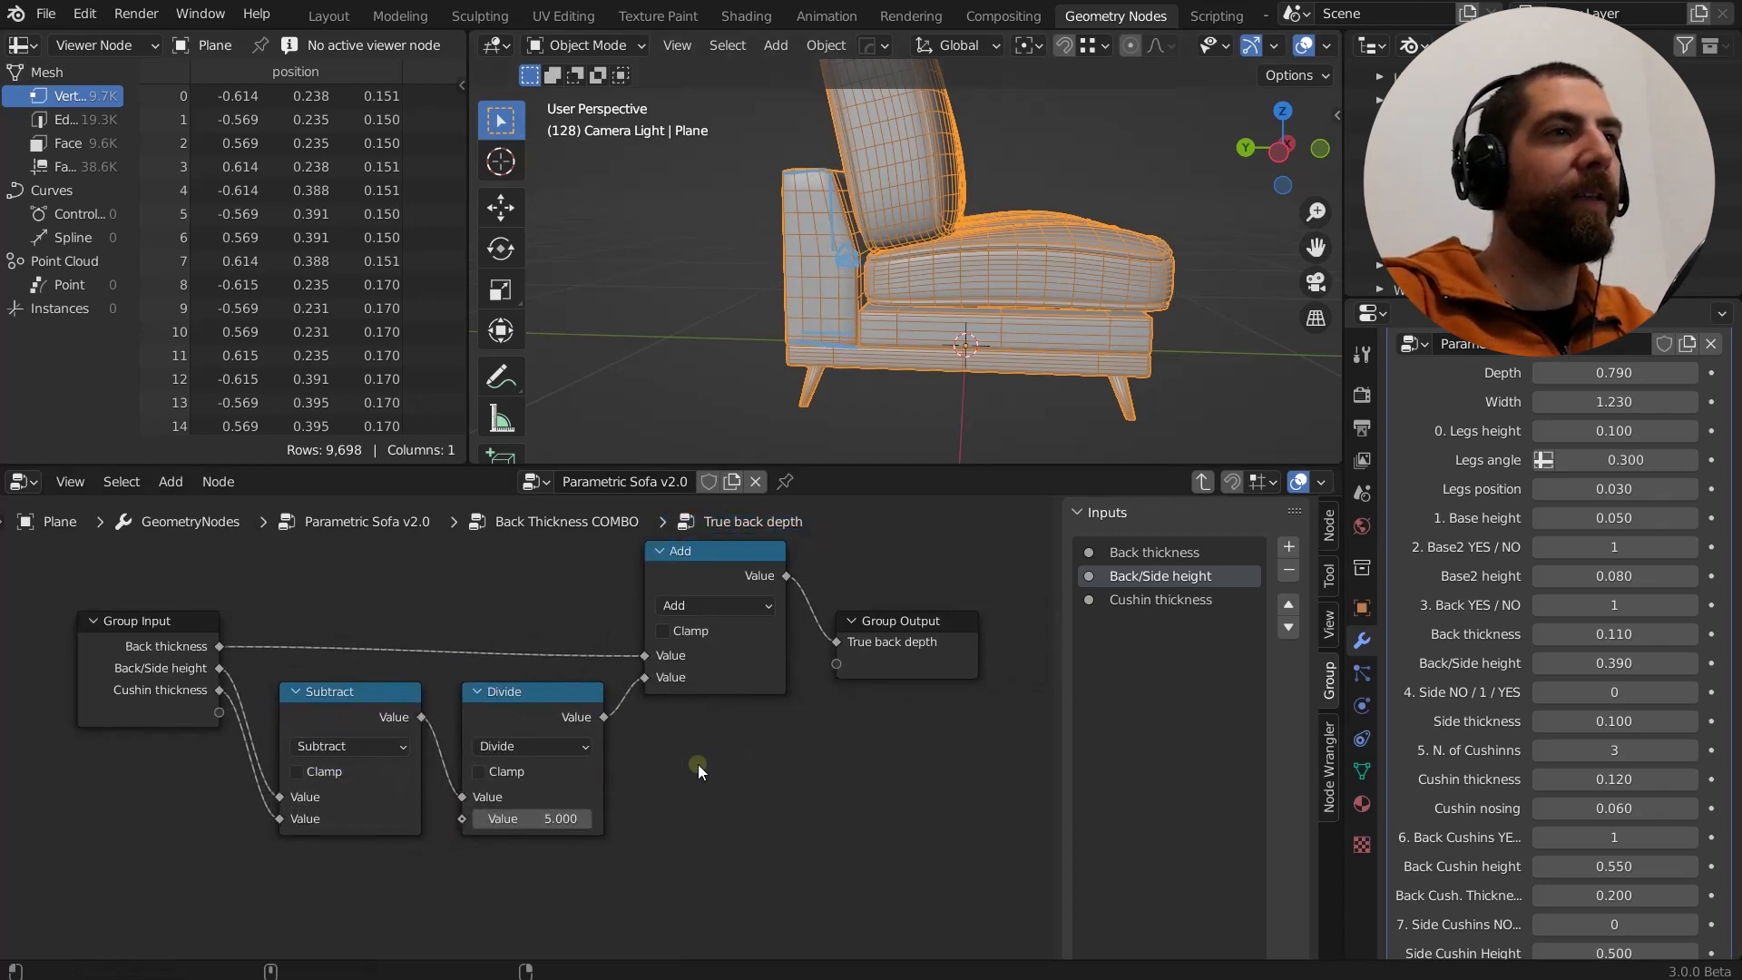
pyautogui.moveTo(698, 765); pyautogui.dragTo(706, 809, button='middle')
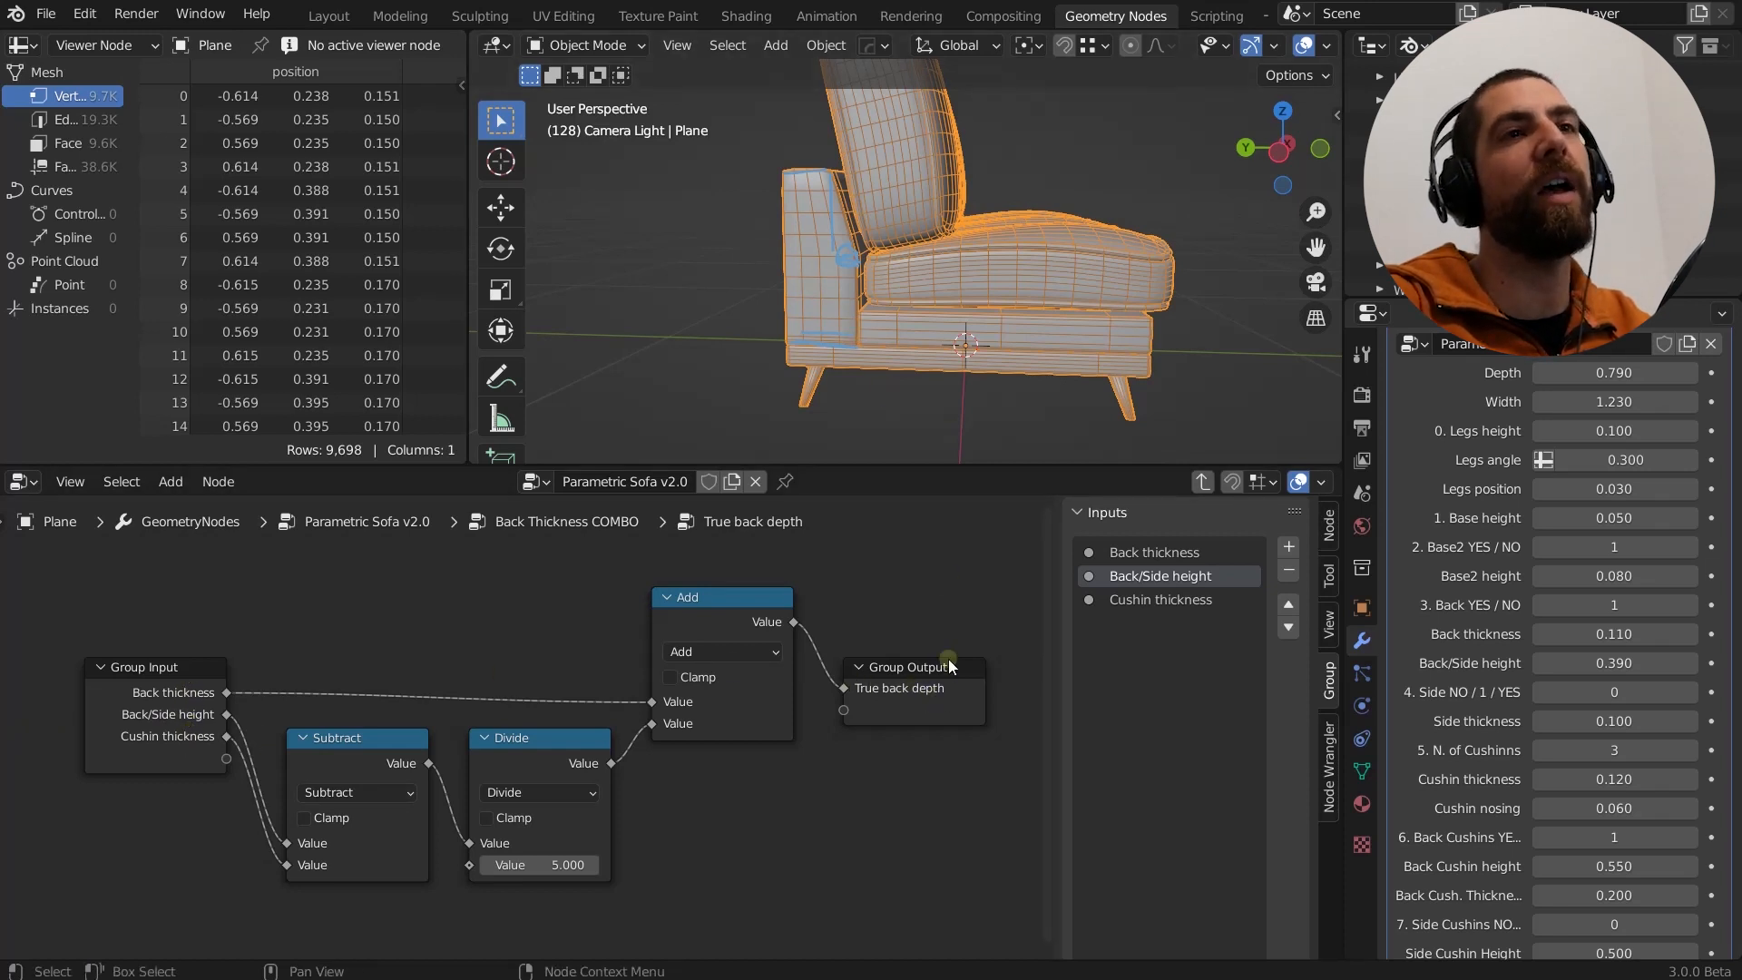
pyautogui.click(918, 693)
pyautogui.click(1157, 552)
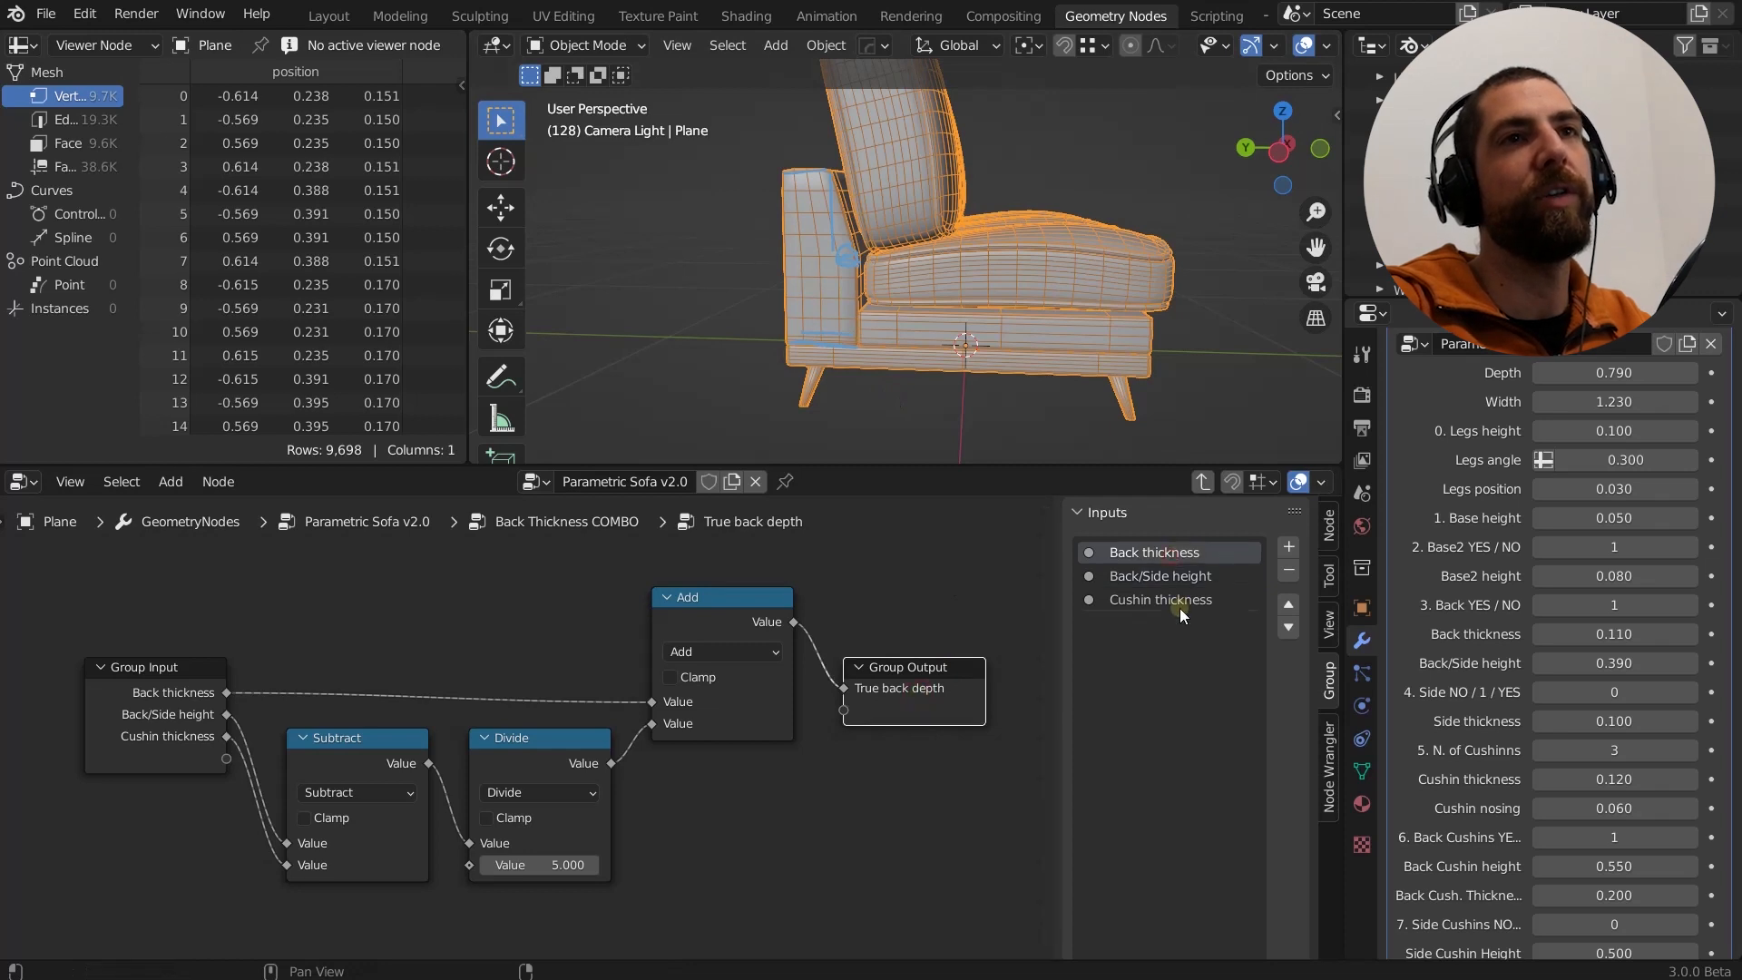
pyautogui.click(1179, 608)
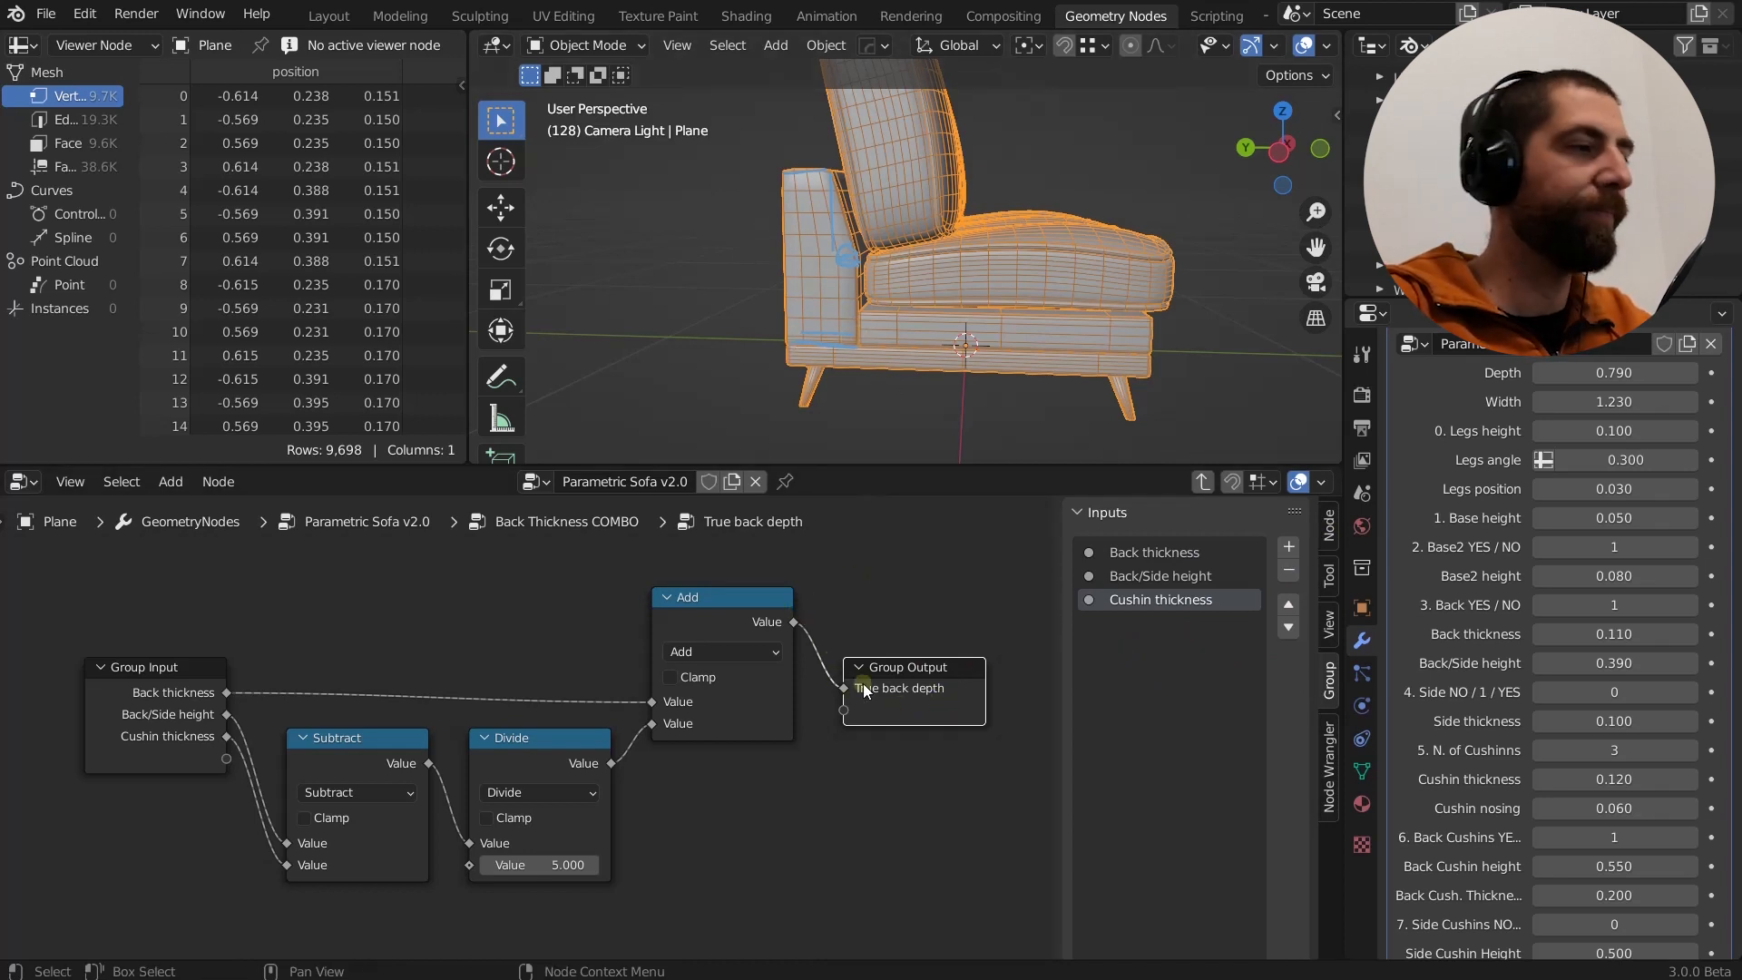
# Return to the Back Thickness COMBO group and trace its Not, Multiply and Add nodes through to the Group Output.
pyautogui.press('Tab')
pyautogui.scroll(-4, 705, 749)
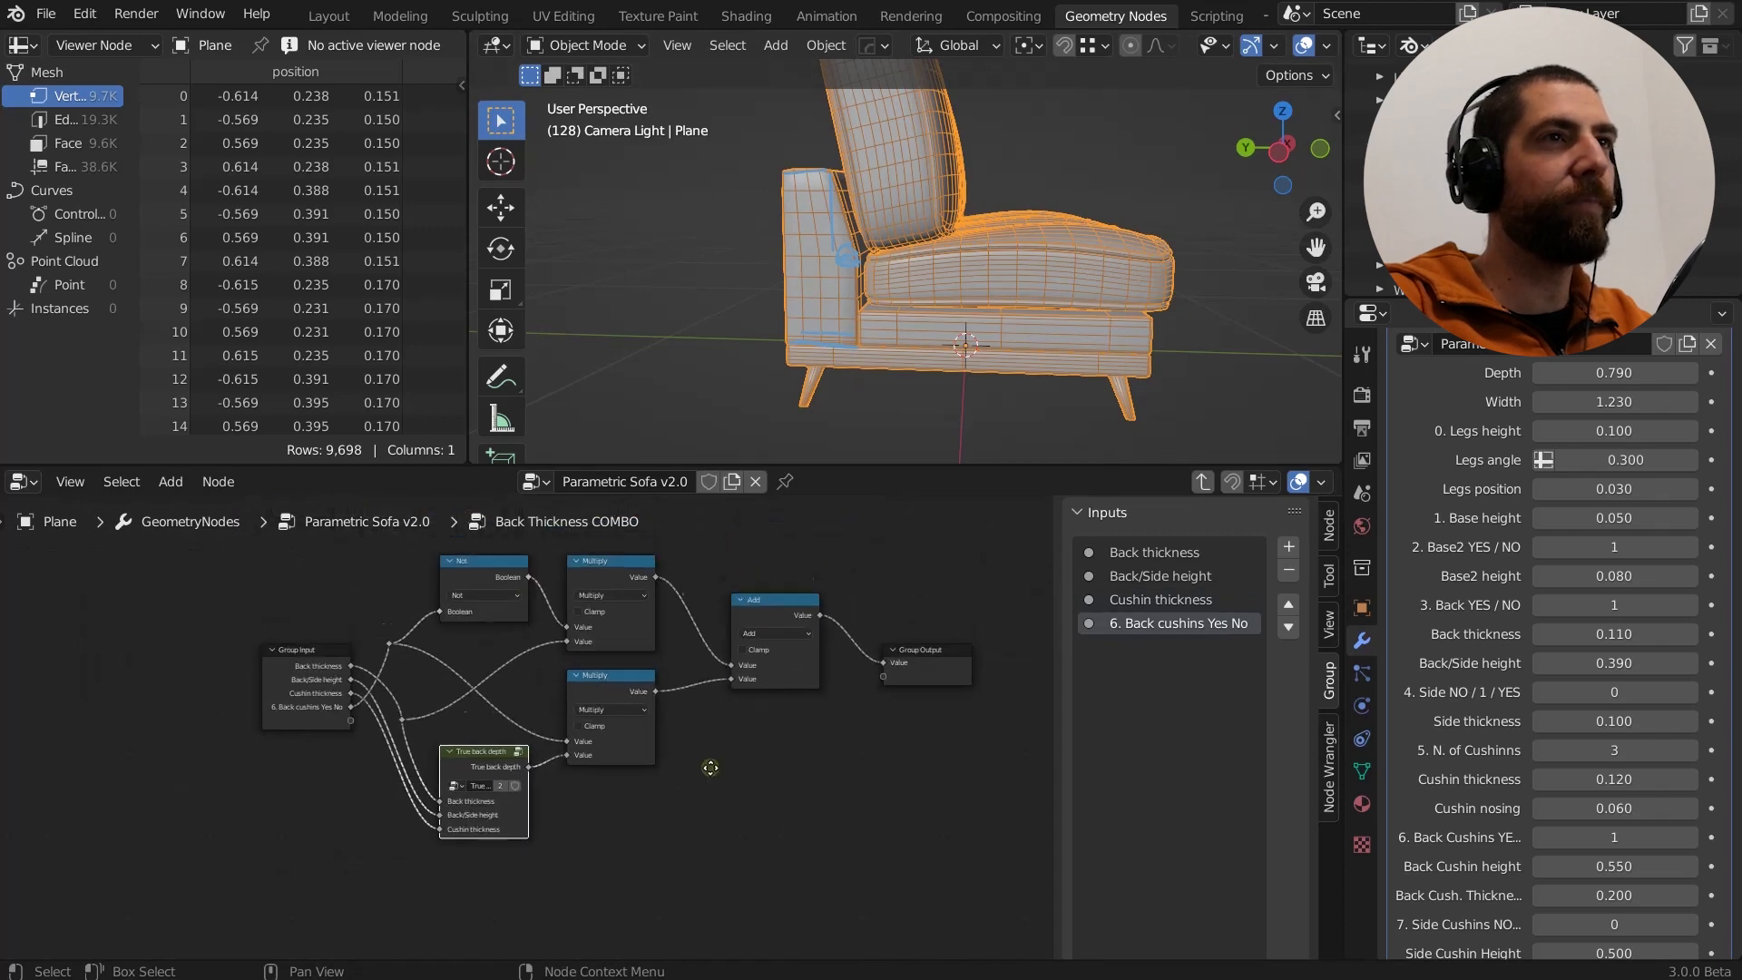
pyautogui.scroll(3, 671, 812)
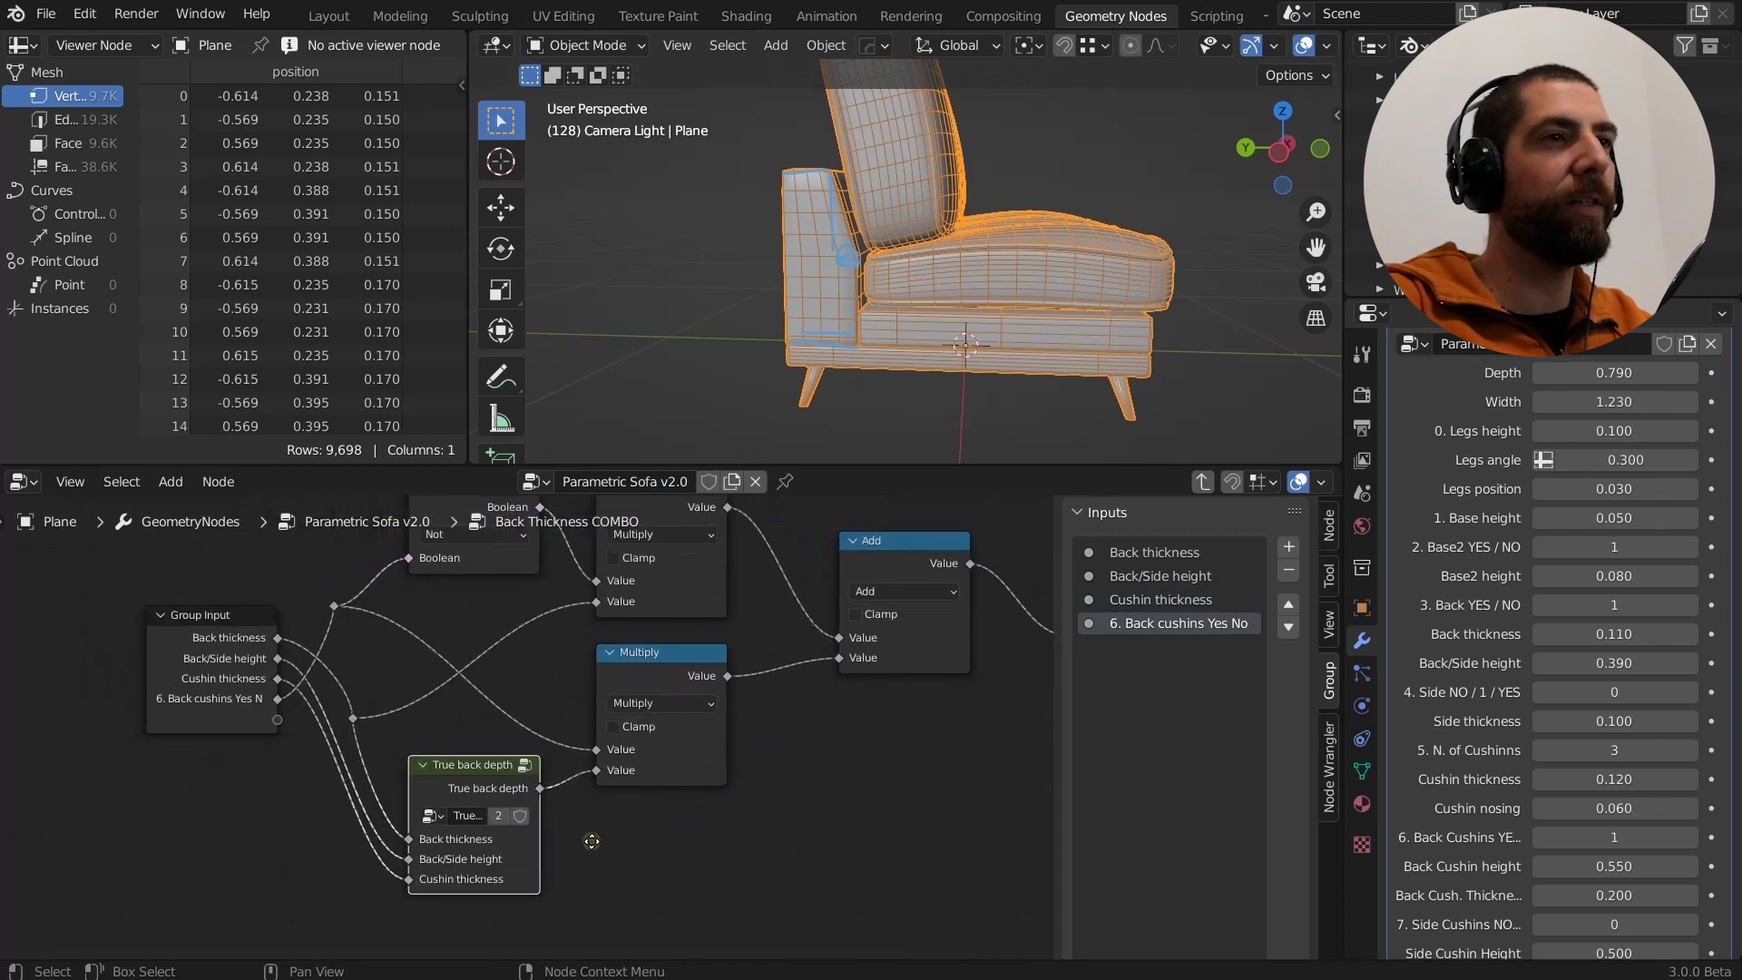
pyautogui.scroll(-3, 534, 799)
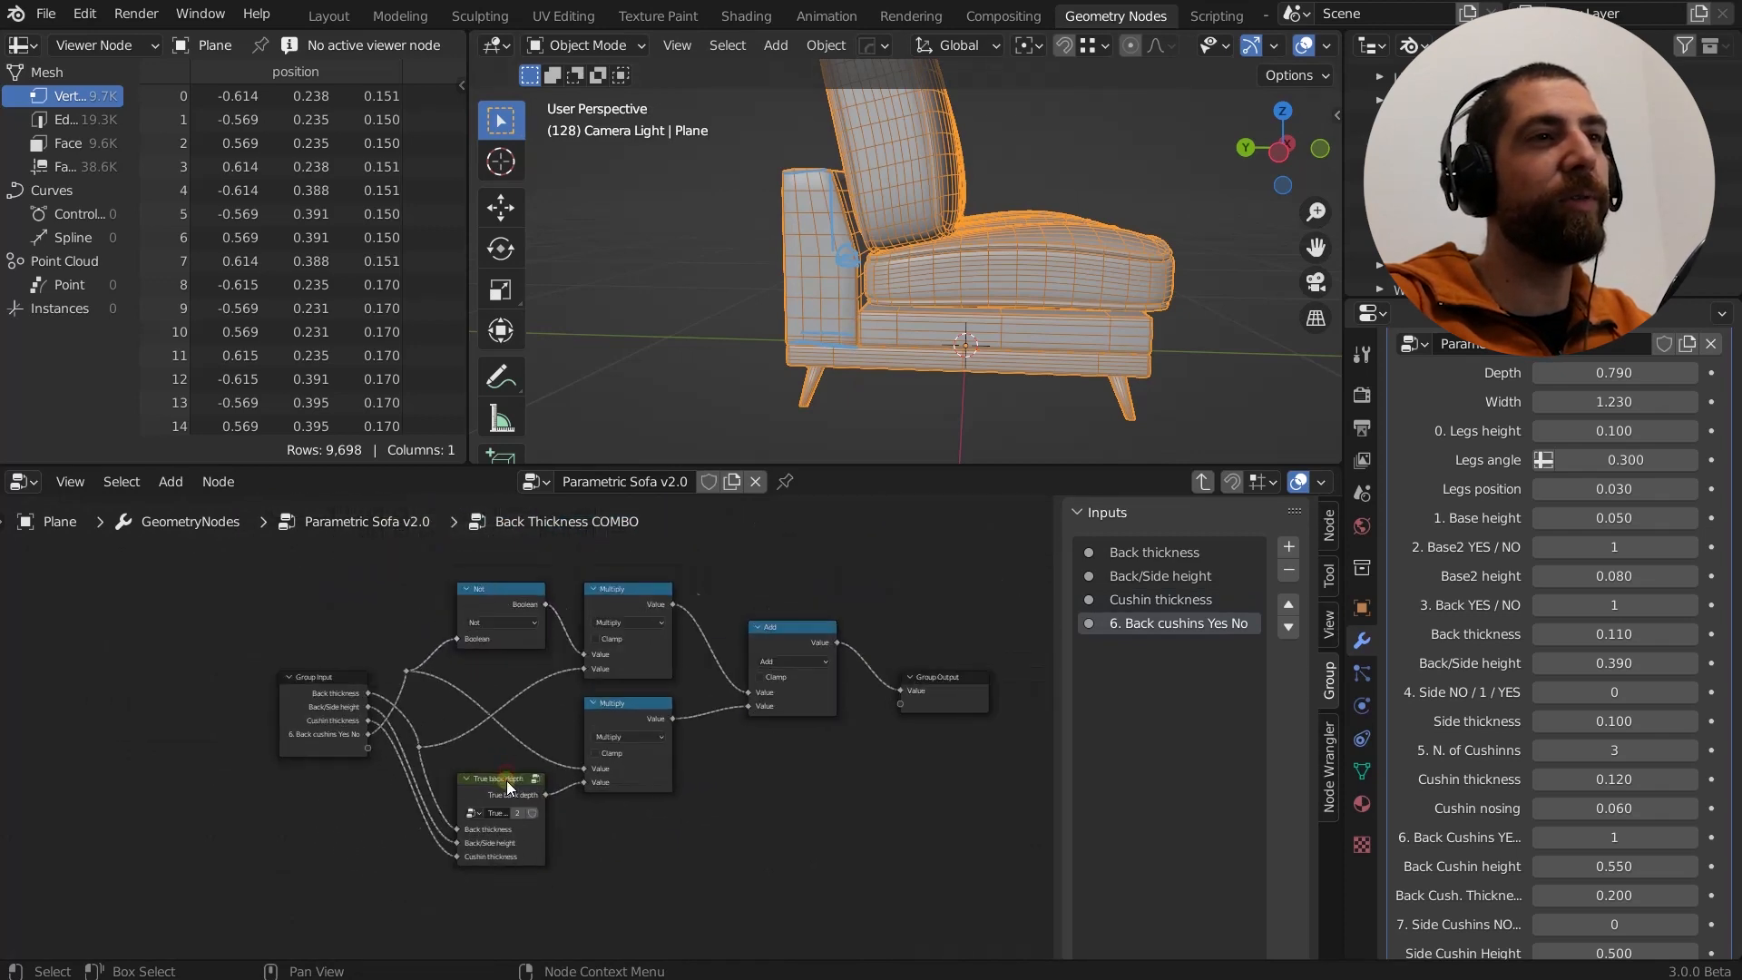
pyautogui.scroll(2, 507, 780)
pyautogui.moveTo(505, 779); pyautogui.dragTo(426, 753, button='middle')
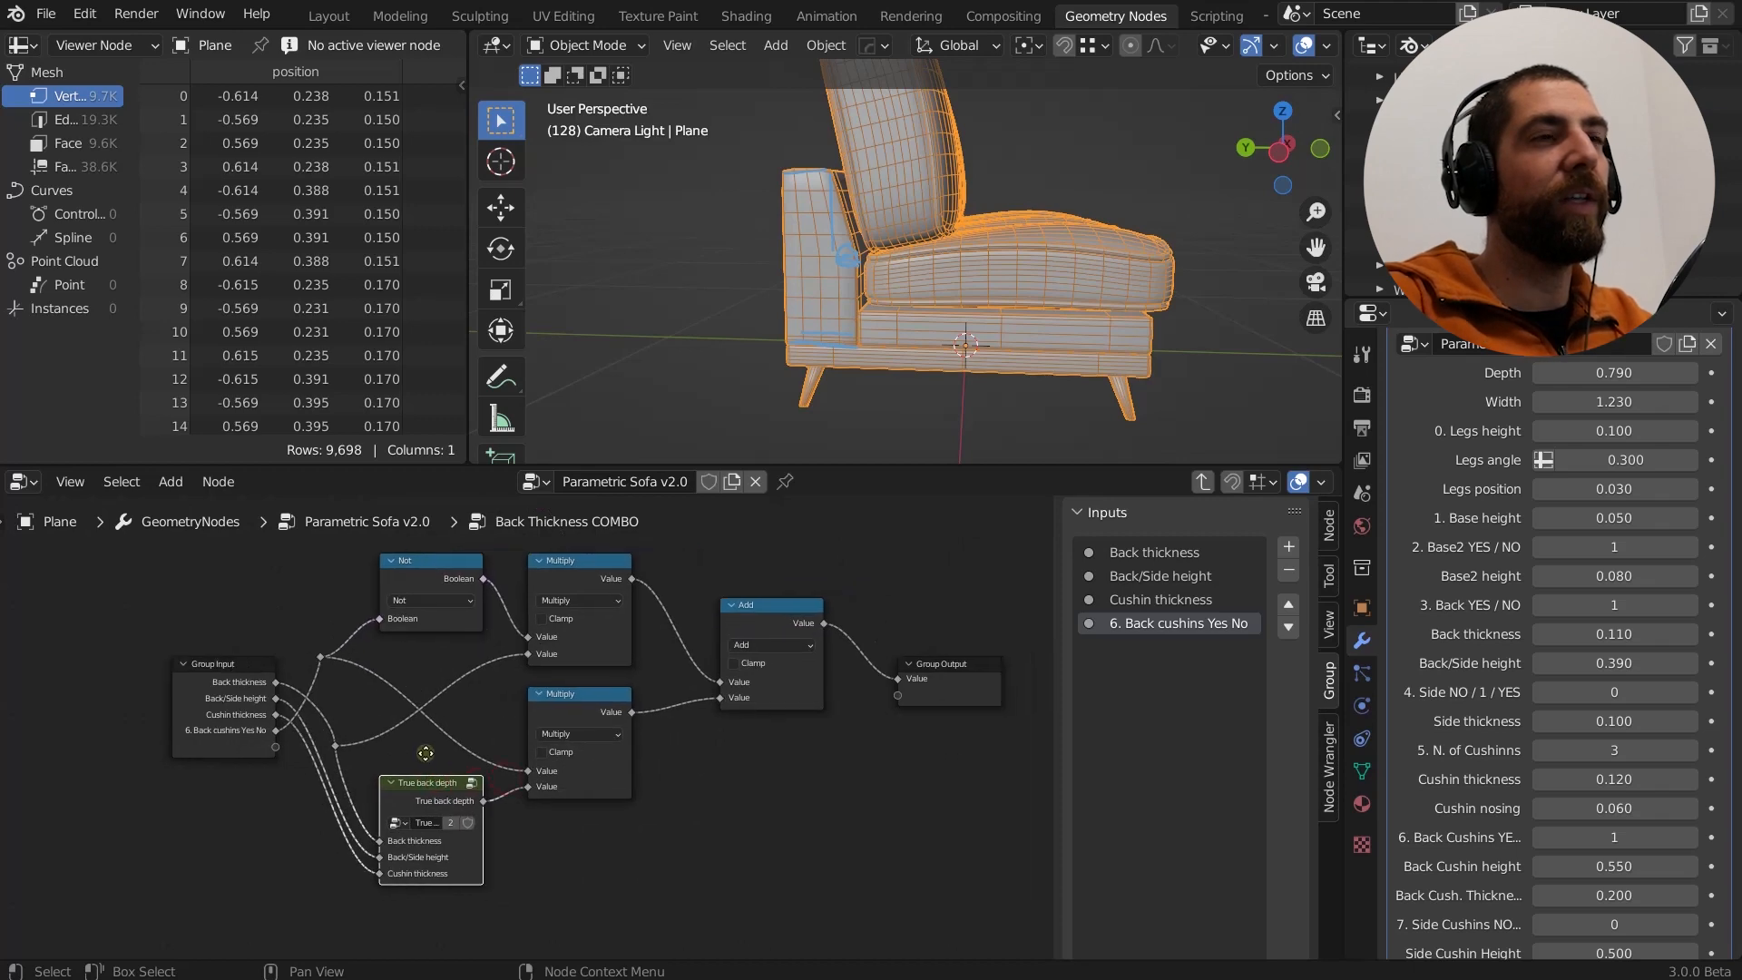
pyautogui.scroll(-3, 426, 754)
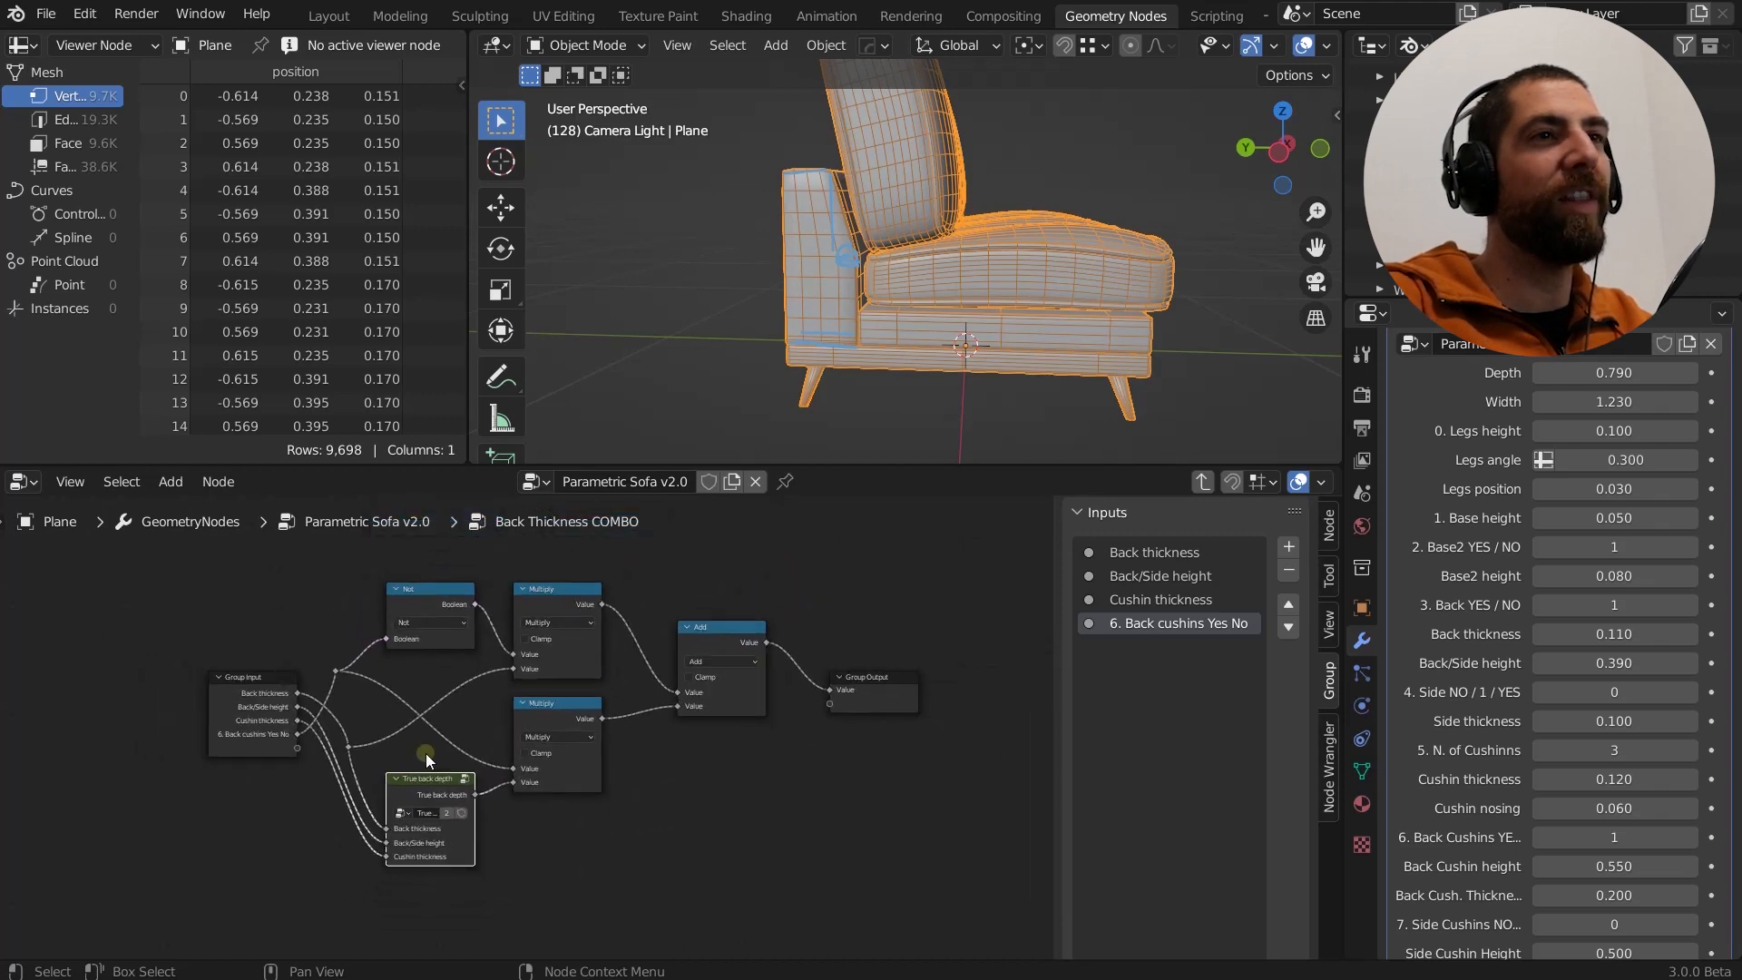
pyautogui.scroll(3, 254, 686)
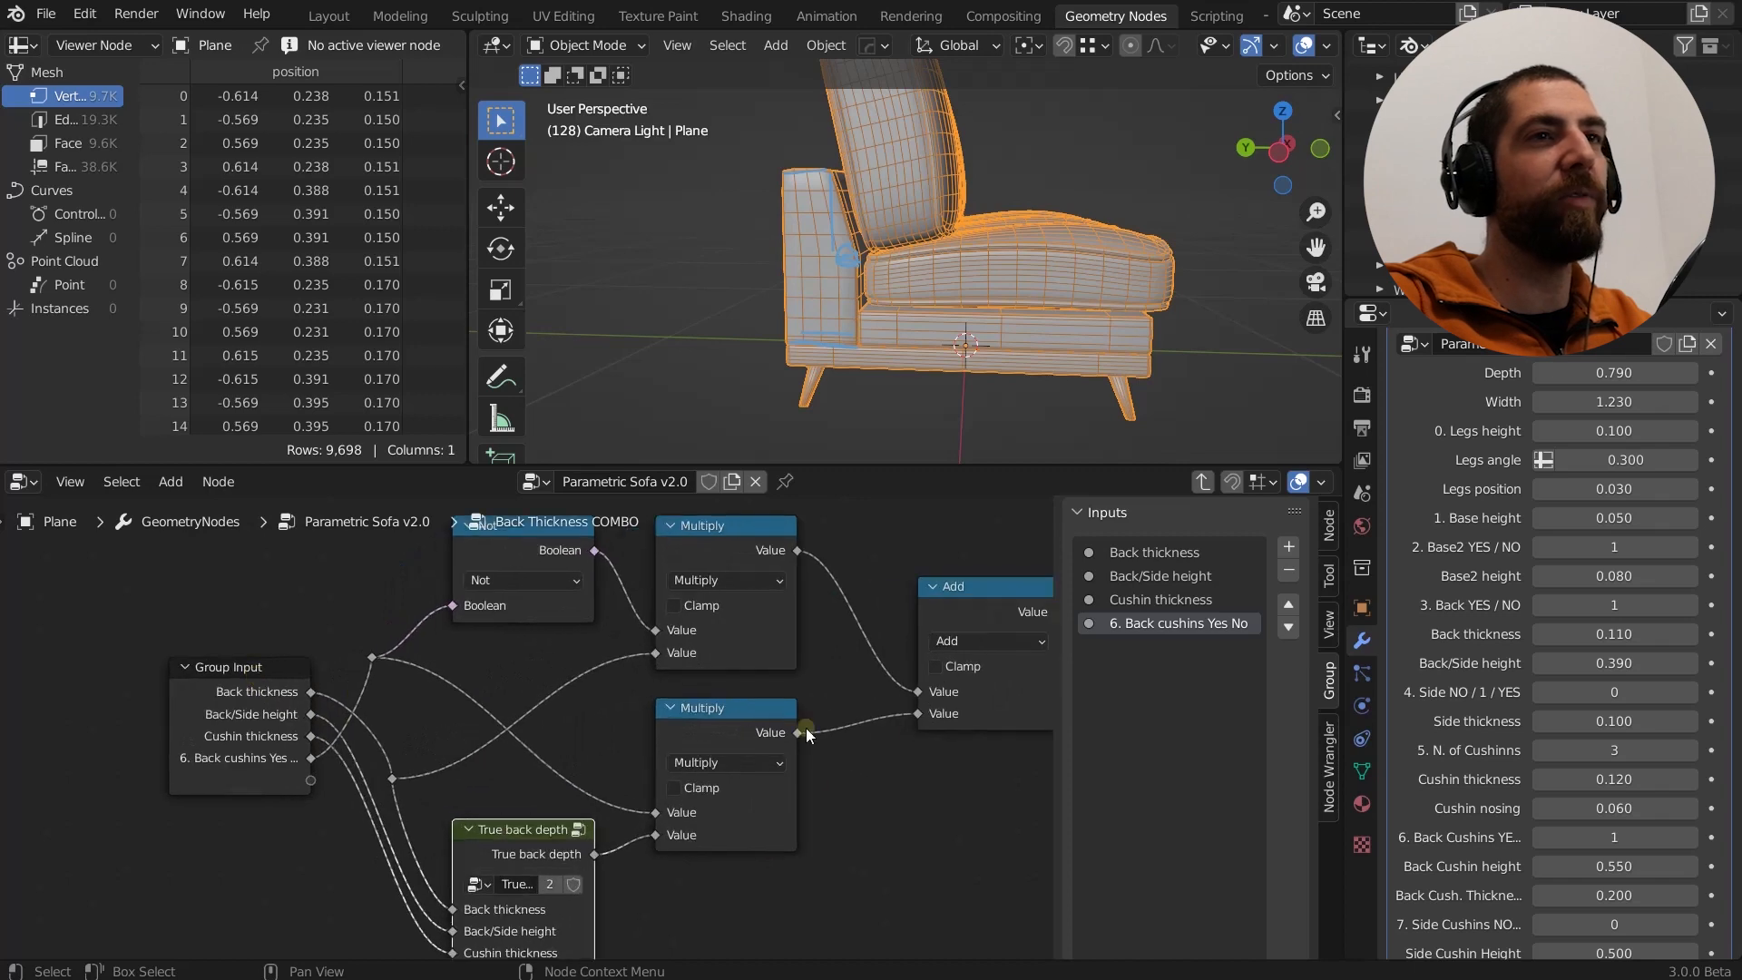
pyautogui.moveTo(806, 732); pyautogui.dragTo(601, 731, button='middle')
pyautogui.scroll(-3, 740, 708)
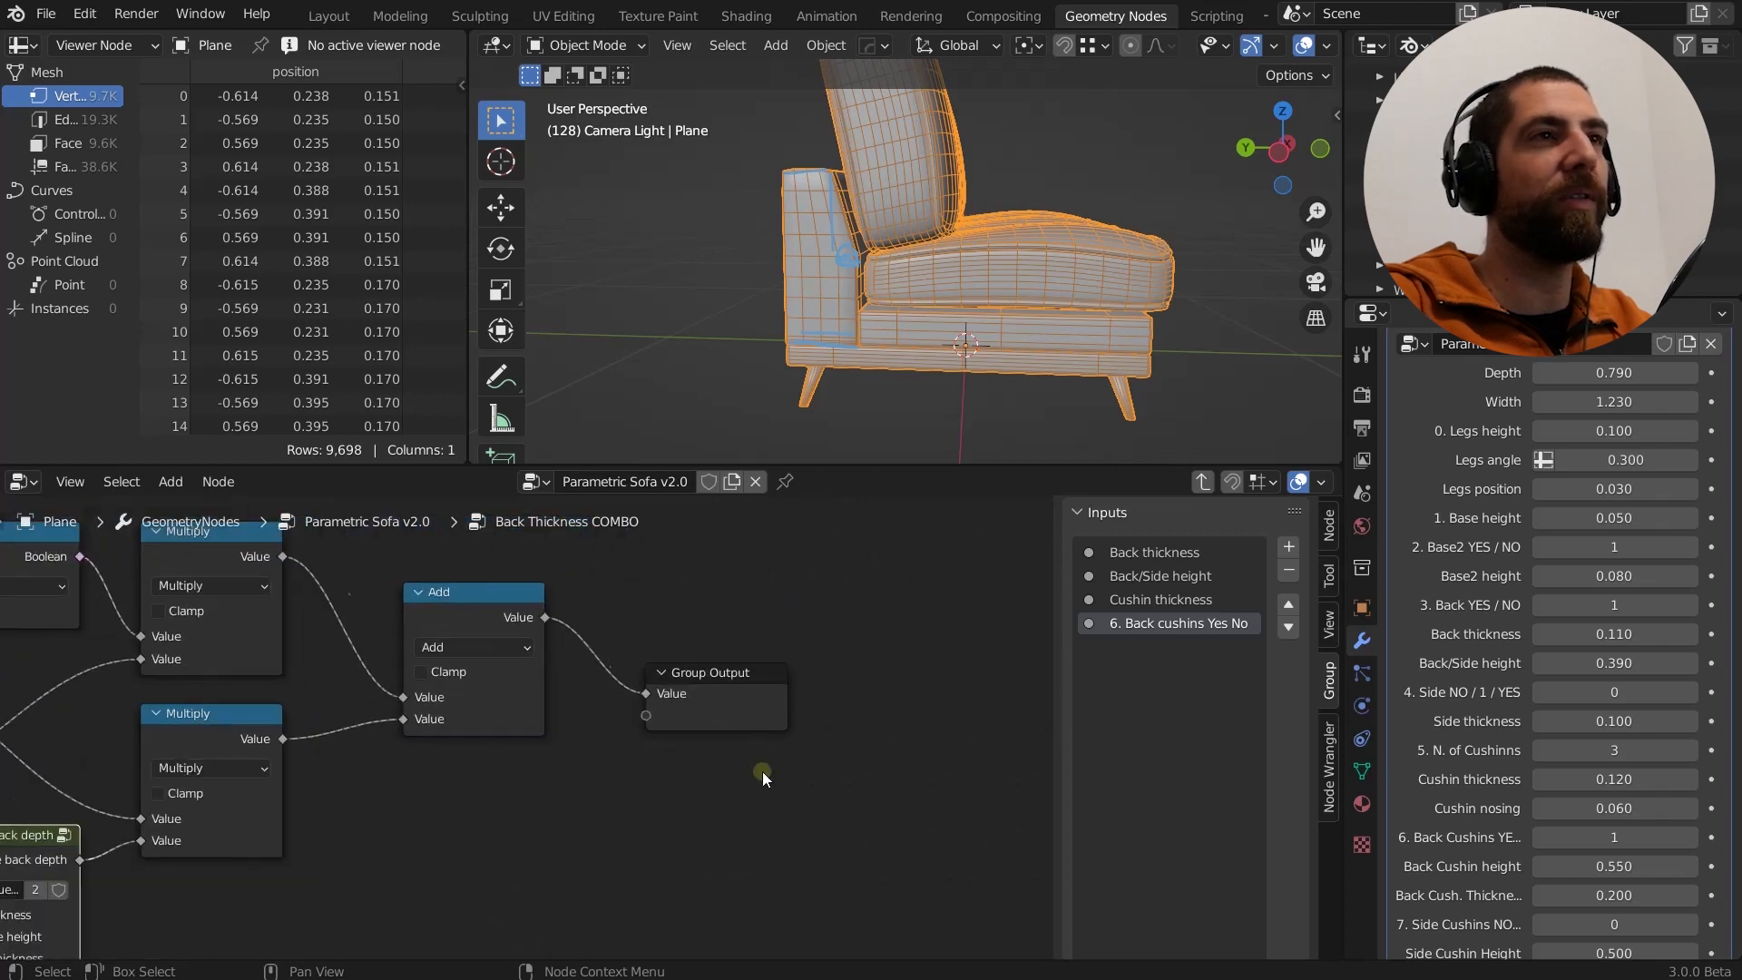
pyautogui.scroll(3, 758, 781)
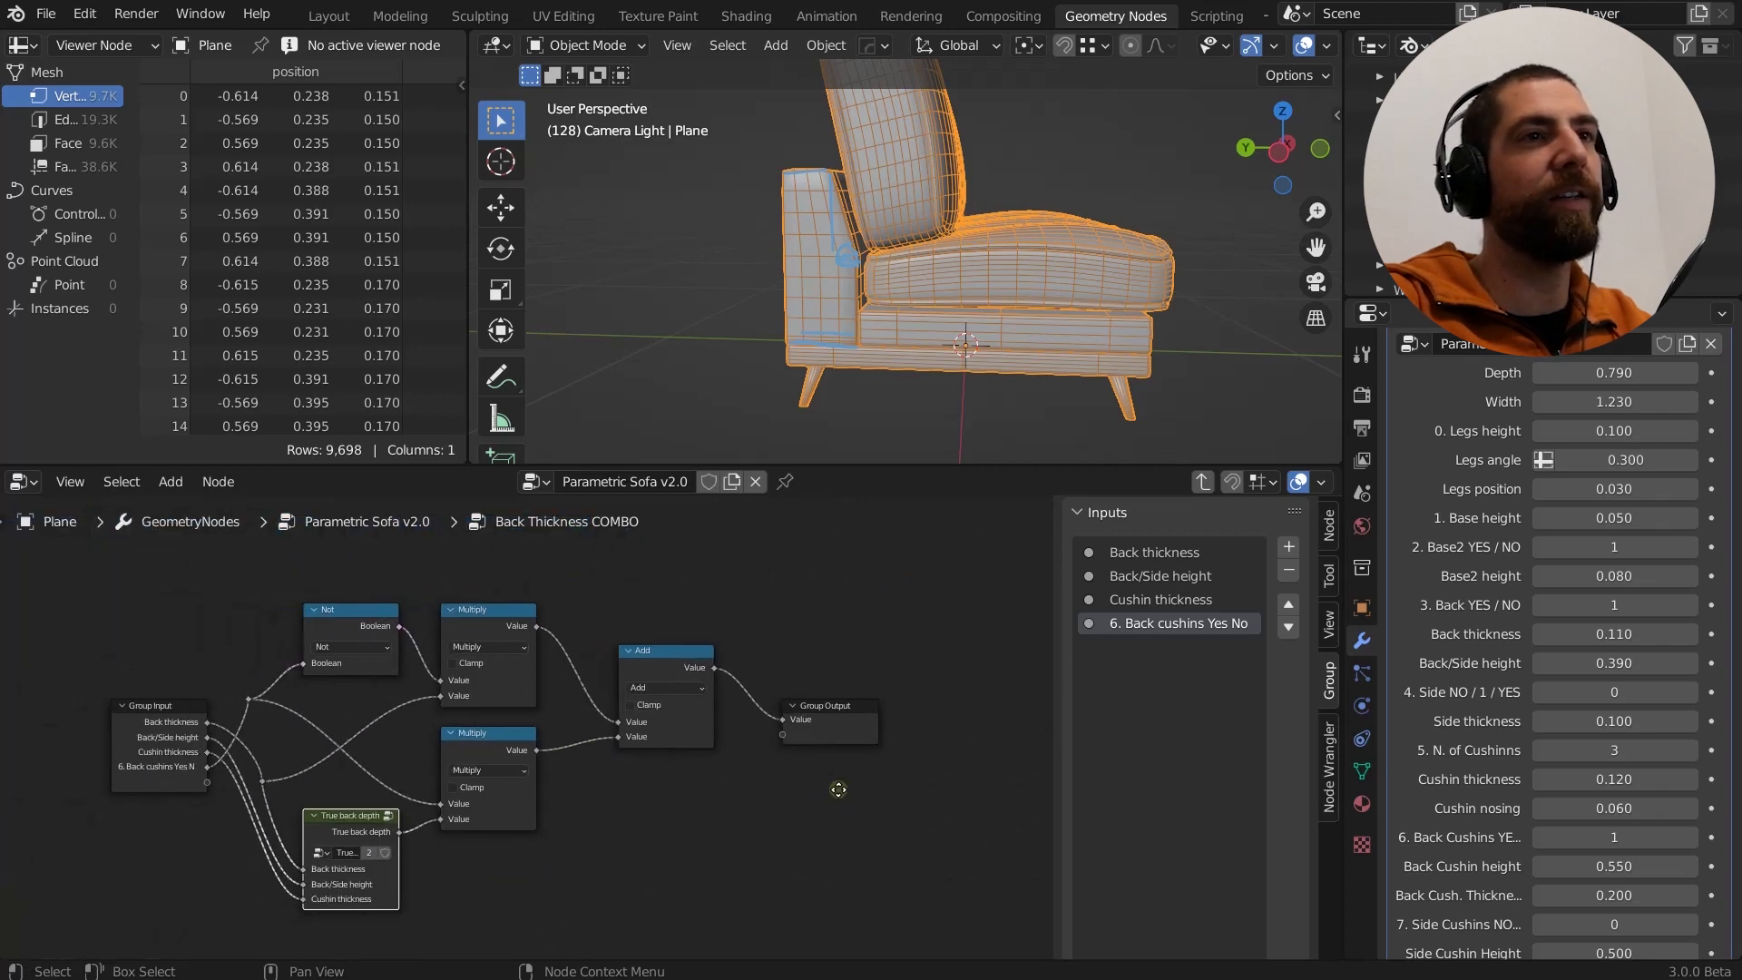
# Select the Group Output node and annotate the outline of the sofa's back in the viewport.
pyautogui.click(844, 731)
pyautogui.moveTo(592, 841); pyautogui.dragTo(680, 863, button='middle')
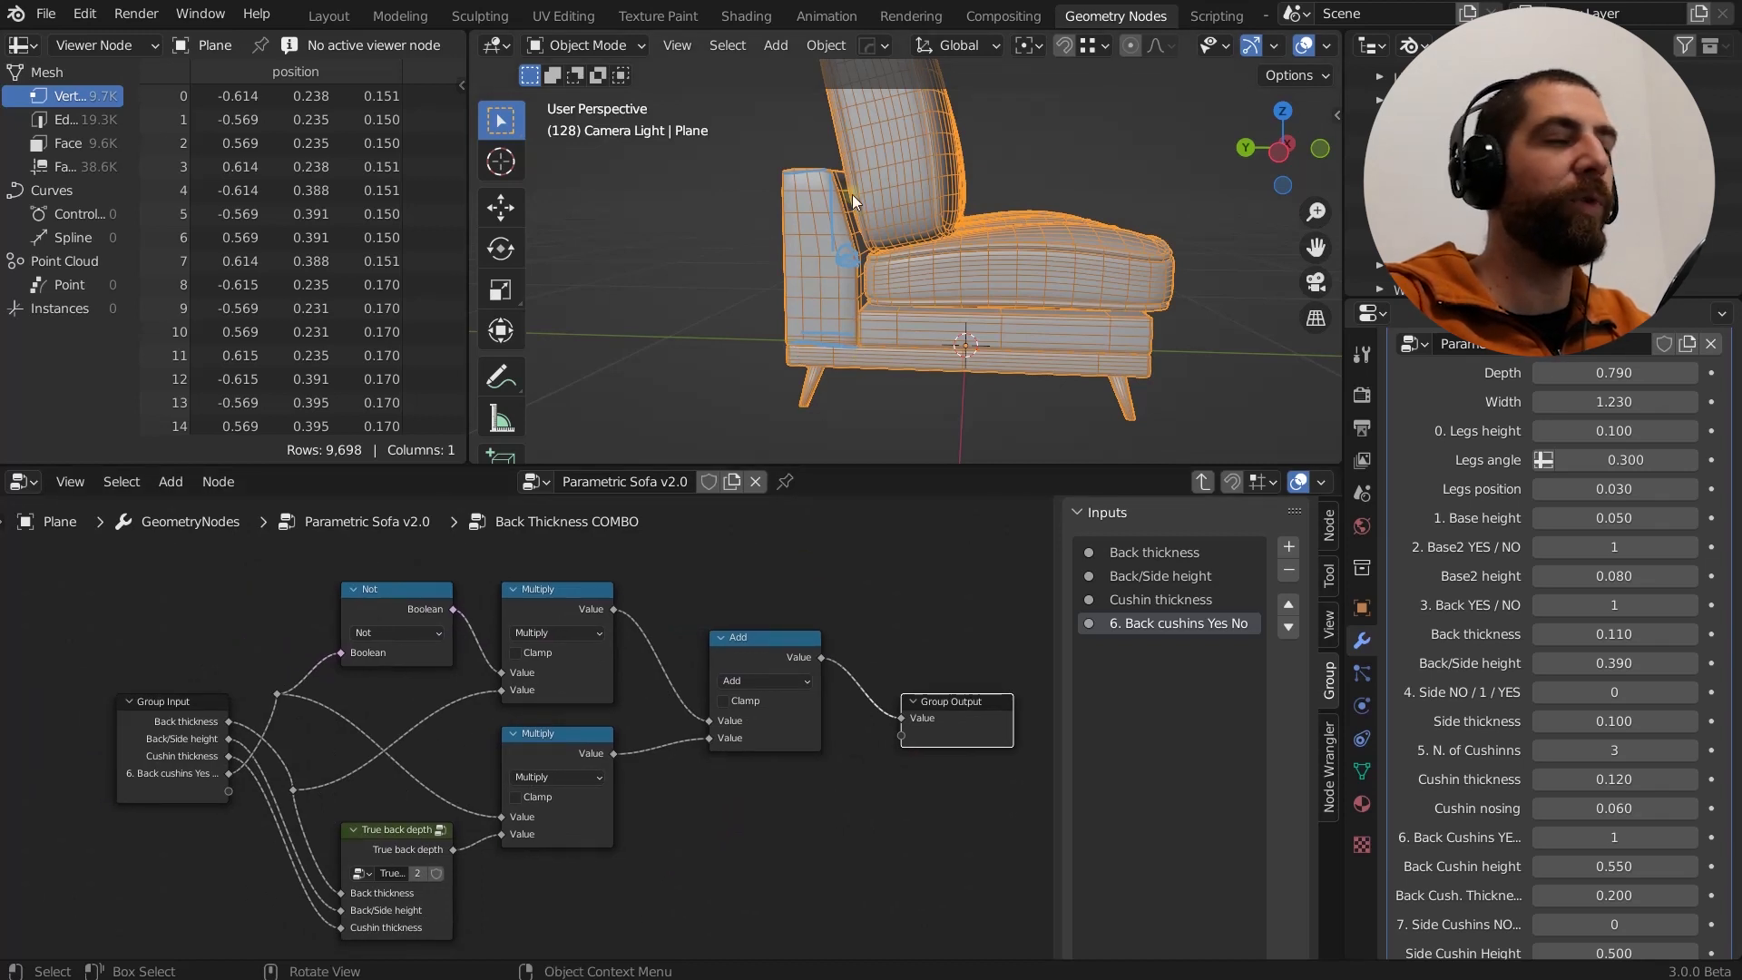
pyautogui.moveTo(837, 151)
pyautogui.mouseDown()
pyautogui.moveTo(838, 352)
pyautogui.moveTo(787, 354)
pyautogui.moveTo(791, 172)
pyautogui.moveTo(844, 143)
pyautogui.mouseUp()
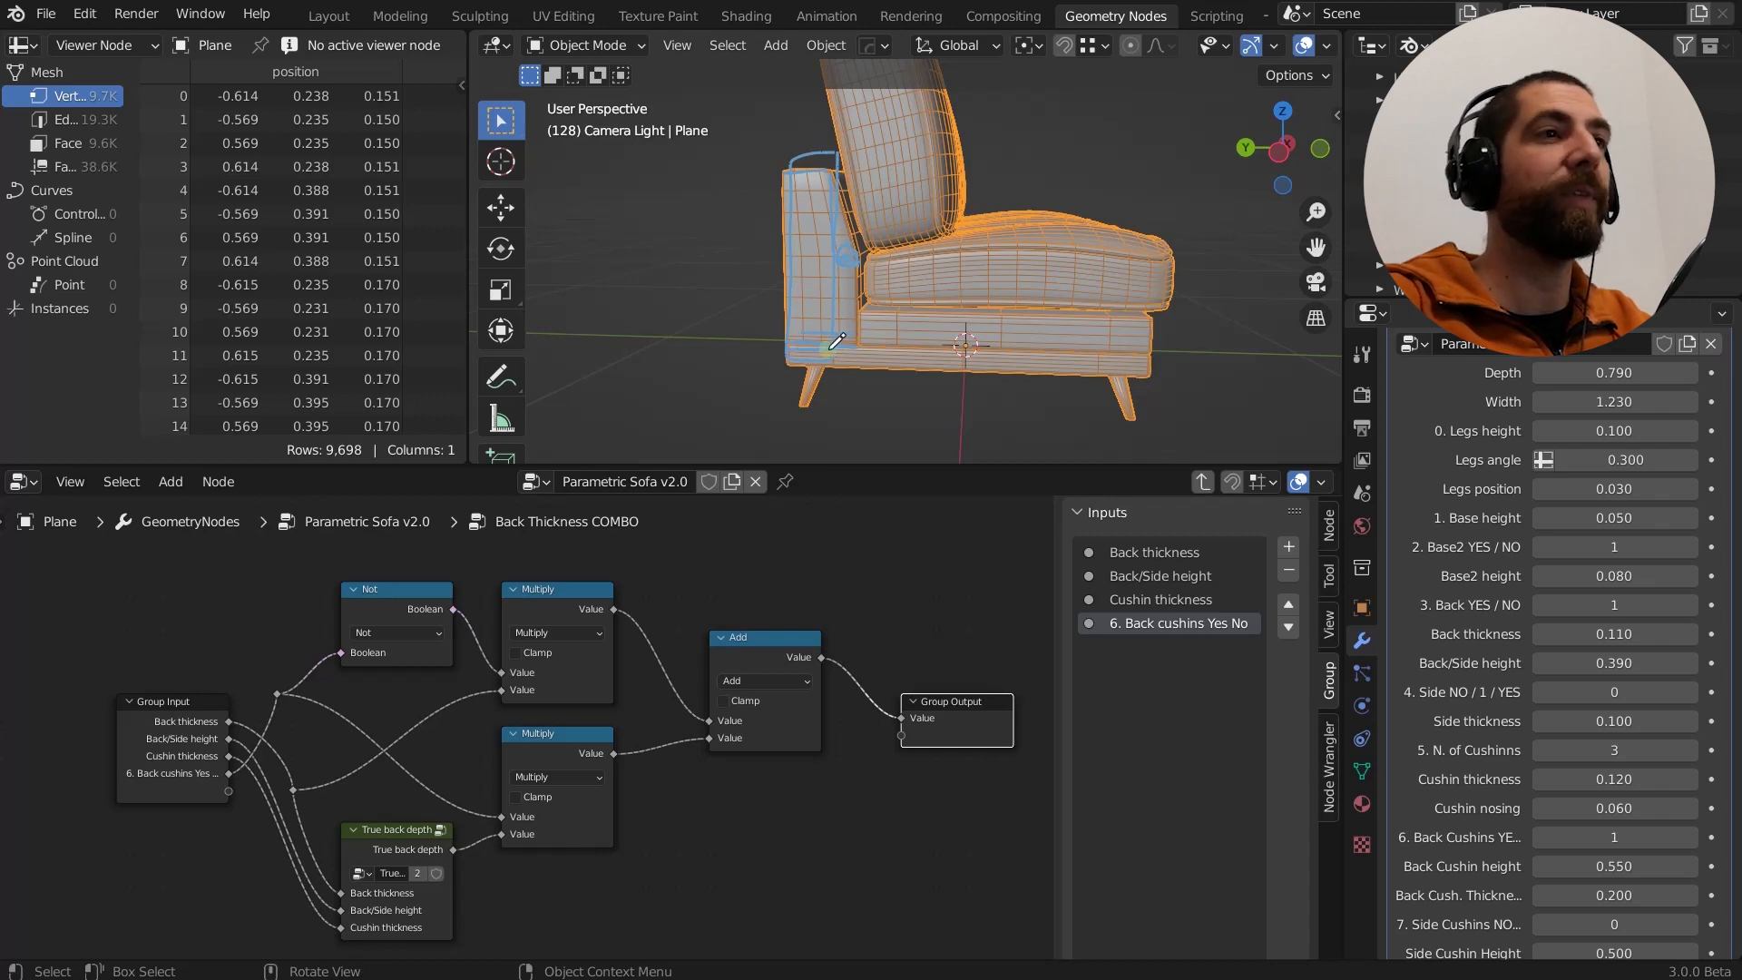
# Examine how the Group Input values pass through the two Multiply nodes and the Add node in Back Thickness COMBO.
pyautogui.scroll(3, 490, 820)
pyautogui.scroll(1, 407, 739)
pyautogui.moveTo(406, 739); pyautogui.dragTo(448, 743, button='middle')
pyautogui.scroll(-3, 448, 743)
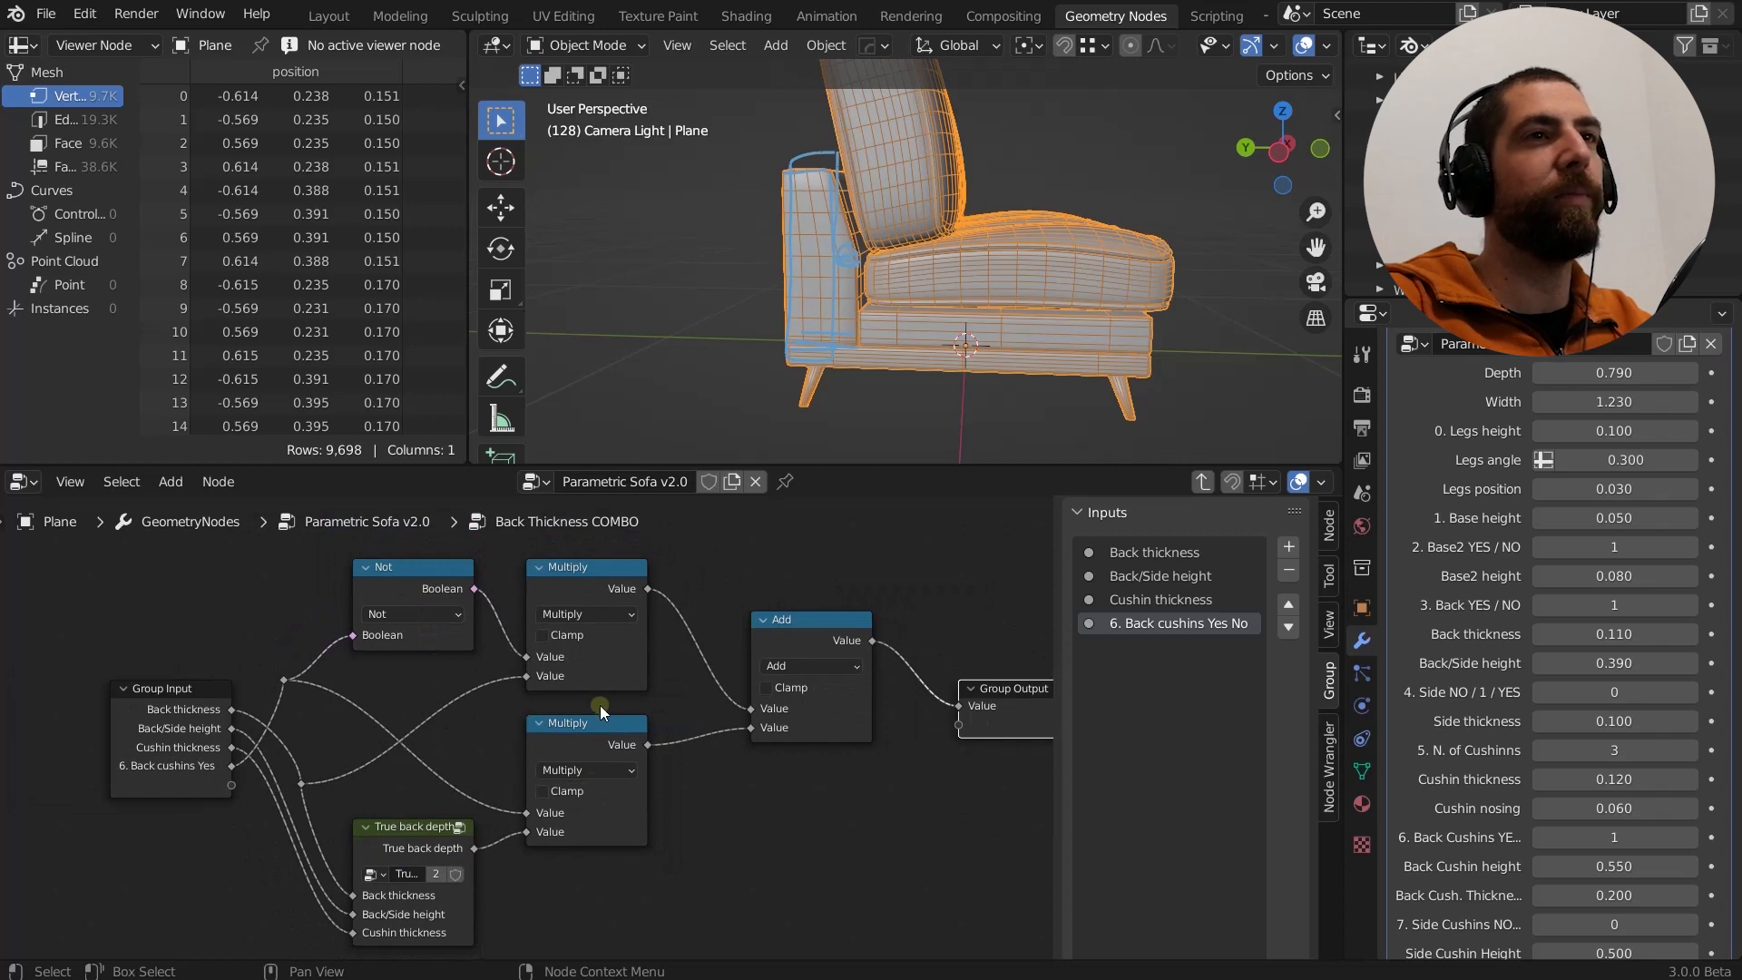
pyautogui.scroll(-2, 672, 798)
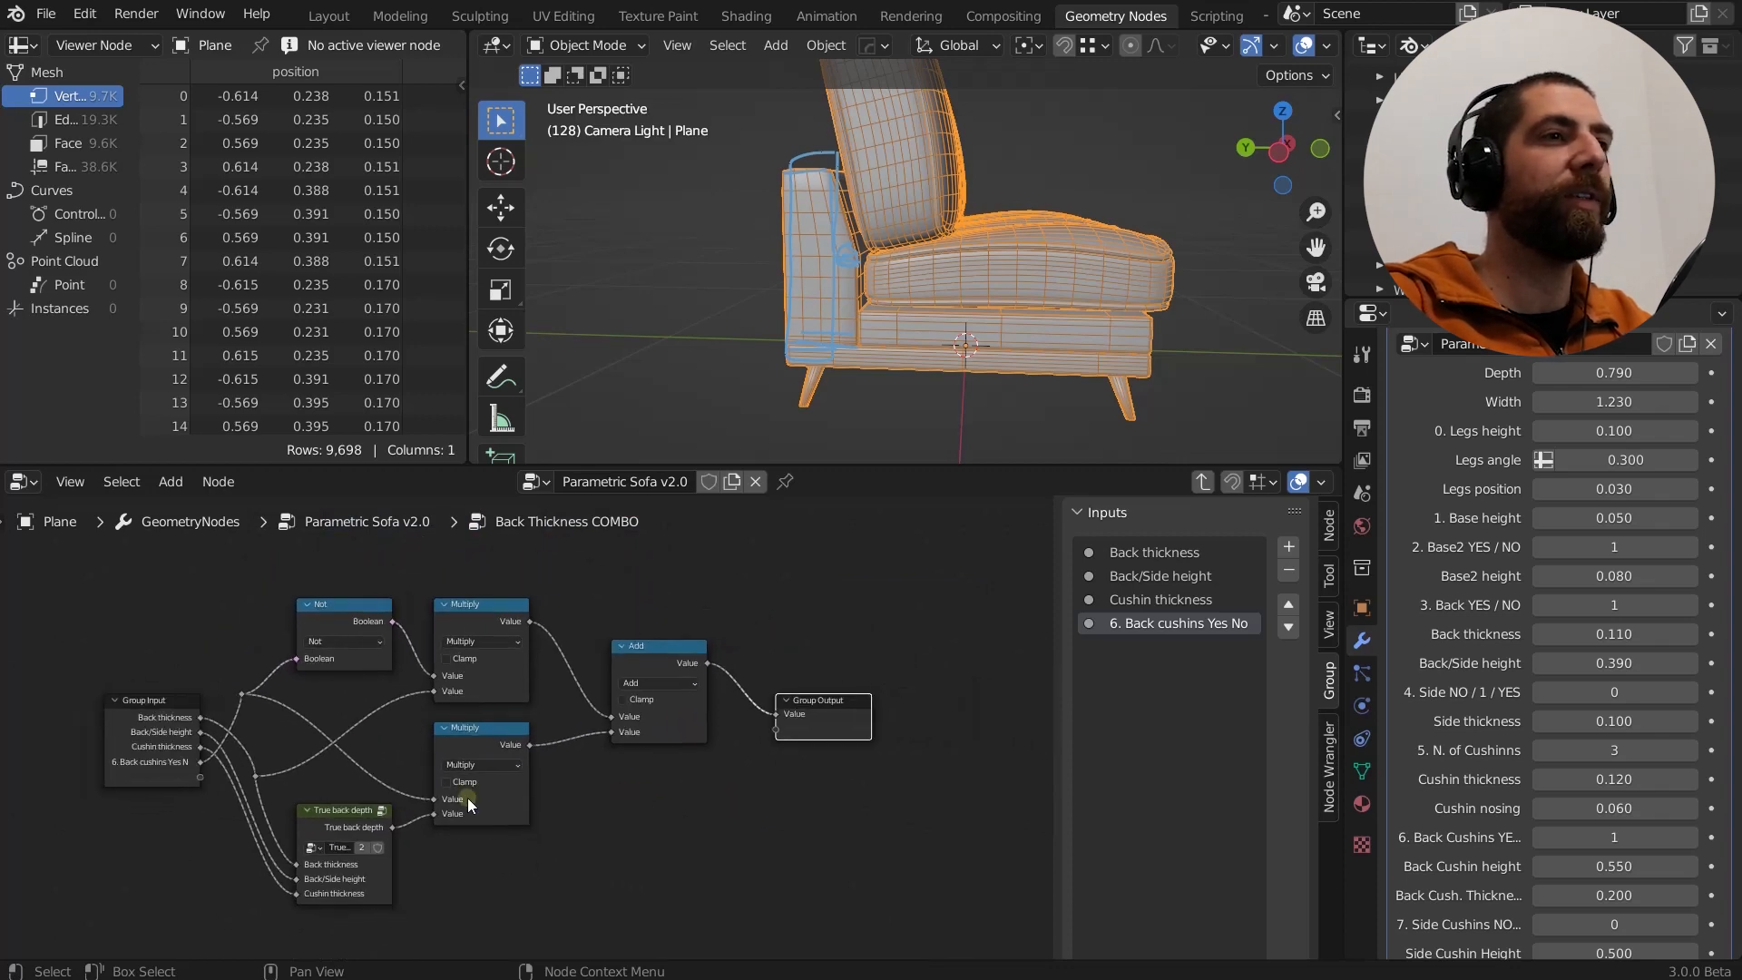
pyautogui.scroll(1, 466, 797)
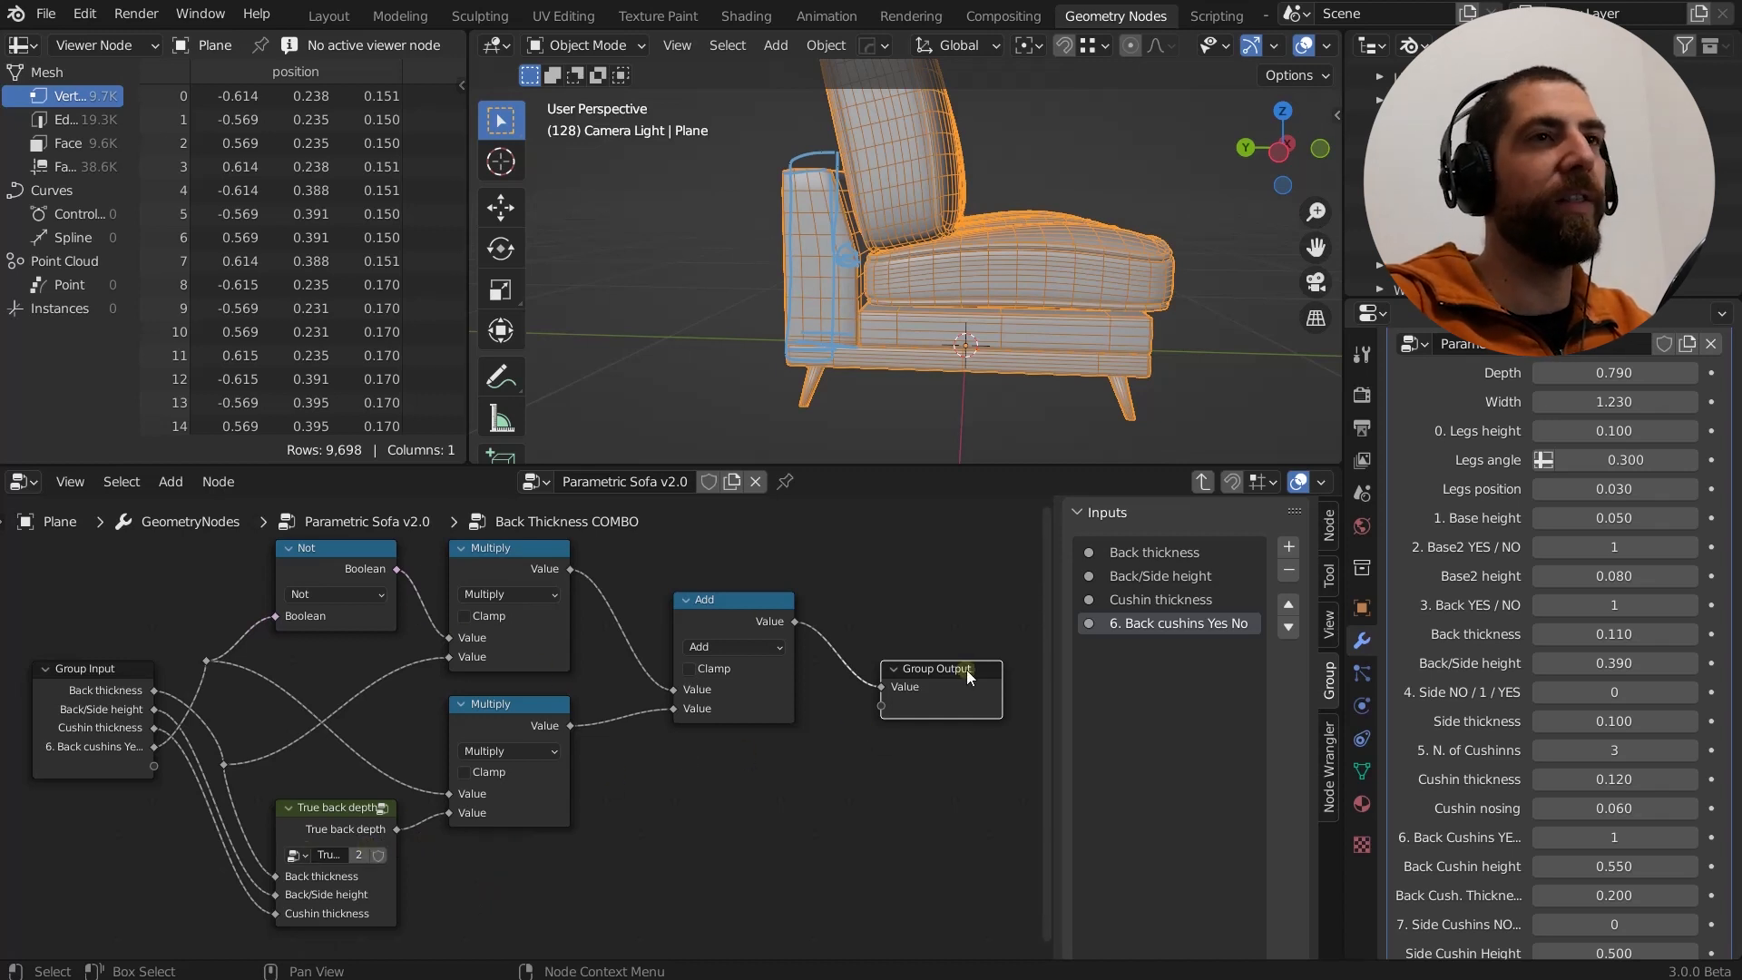
pyautogui.scroll(1, 669, 645)
pyautogui.scroll(-3, 597, 804)
pyautogui.scroll(6, 182, 774)
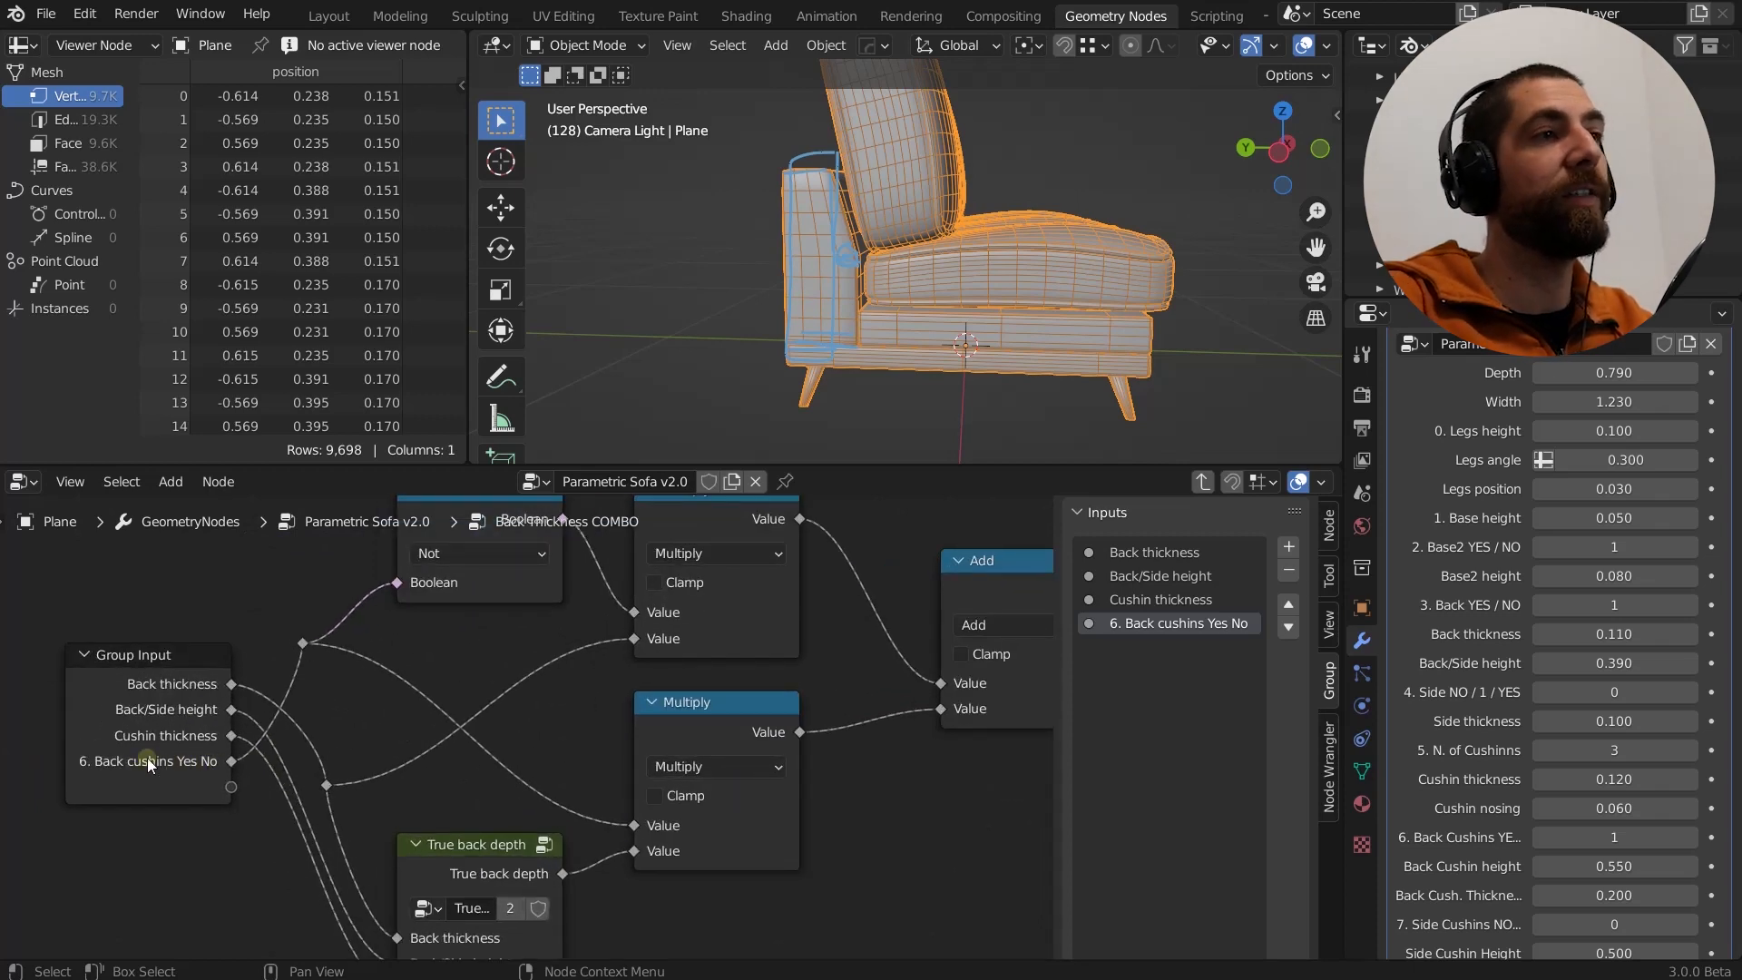
# Compare the True back depth and Not branches controlled by 6. Back cushins Yes No, following them to the Group Output.
pyautogui.scroll(-2, 202, 761)
pyautogui.click(465, 820)
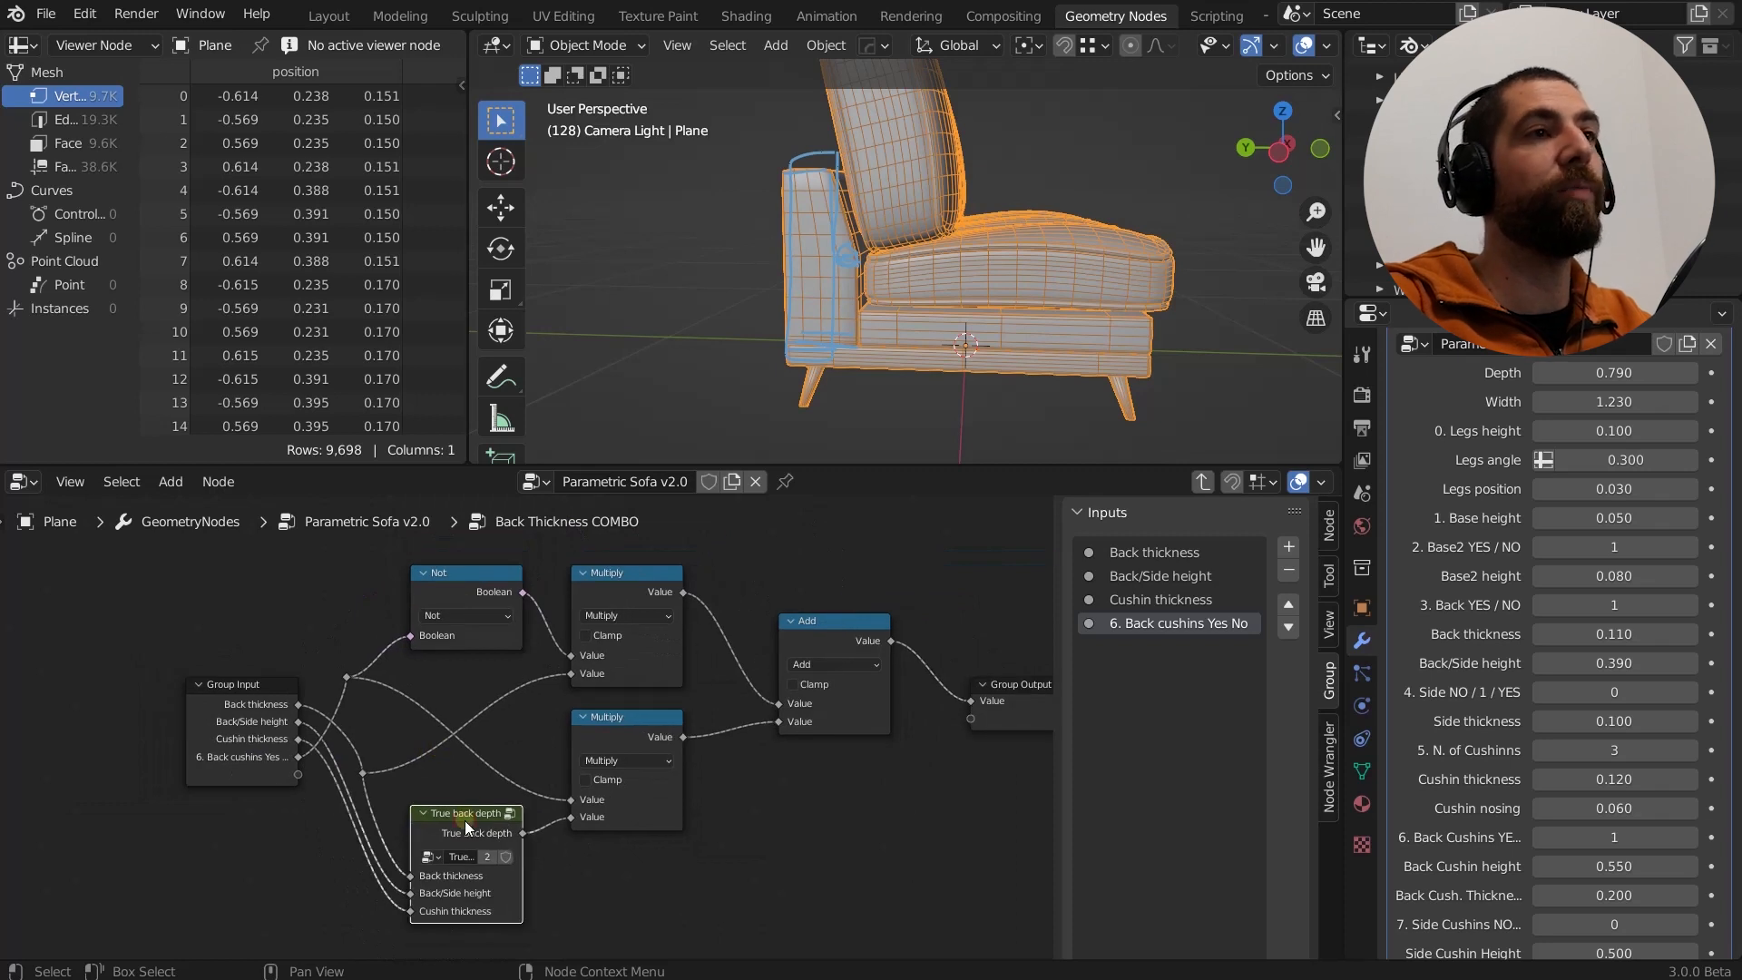
pyautogui.click(470, 595)
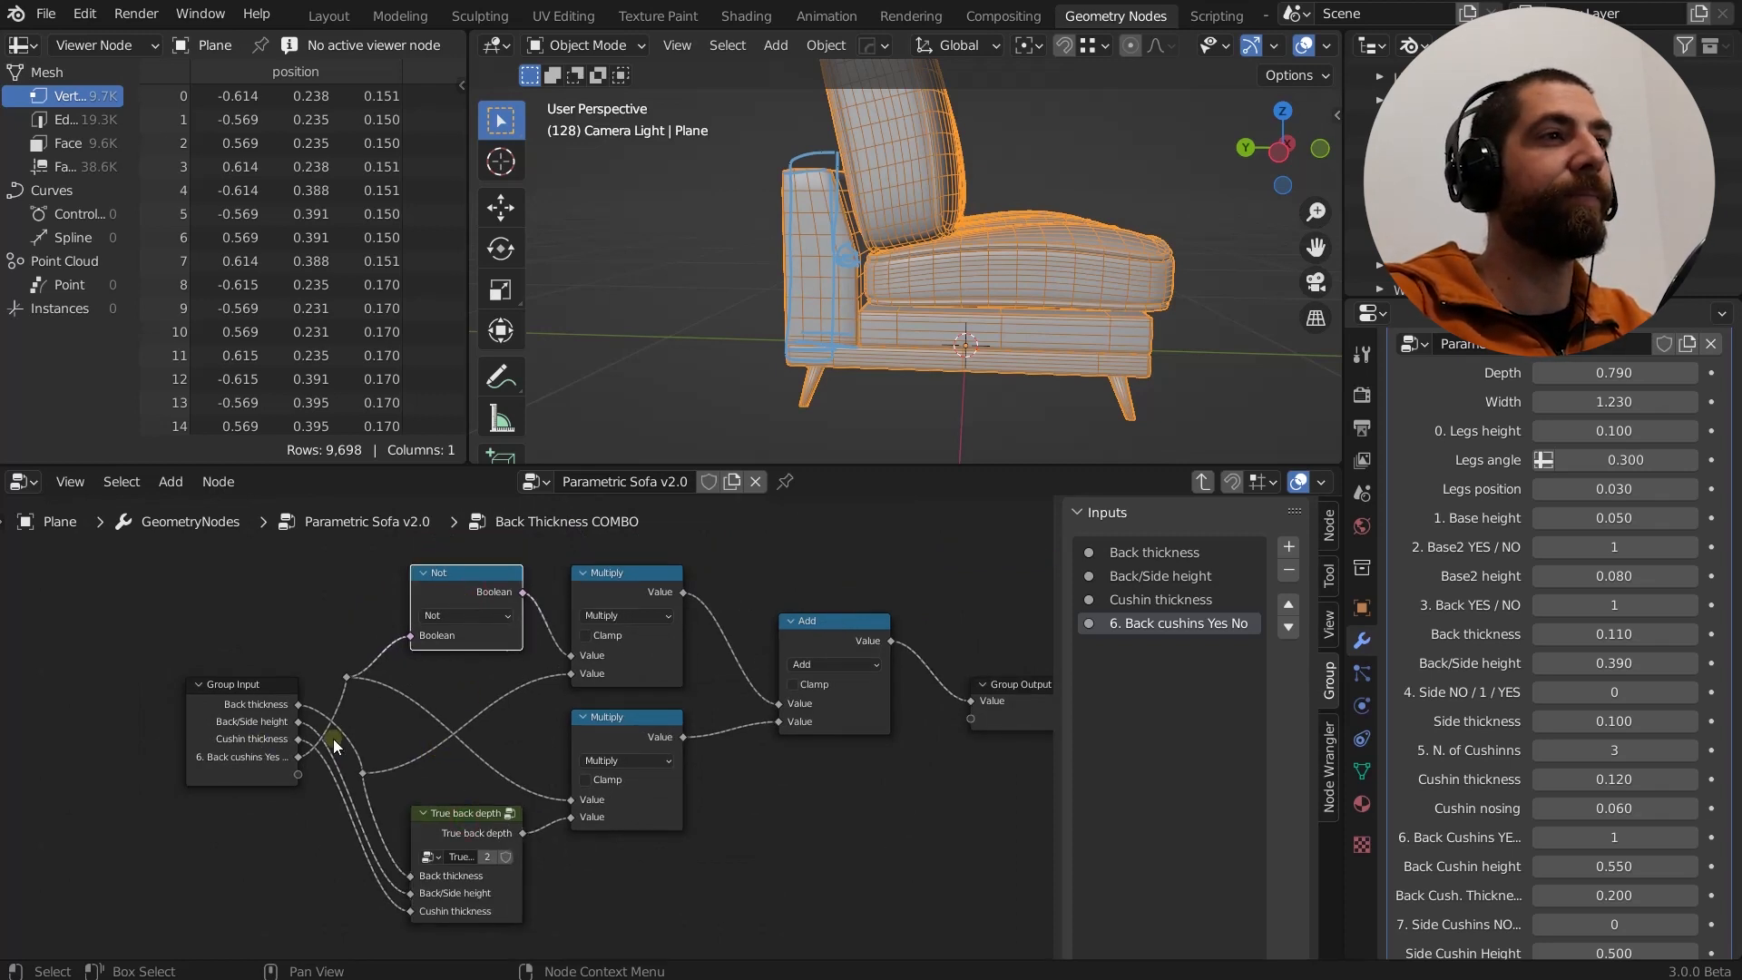
pyautogui.scroll(2, 334, 739)
pyautogui.scroll(2, 310, 742)
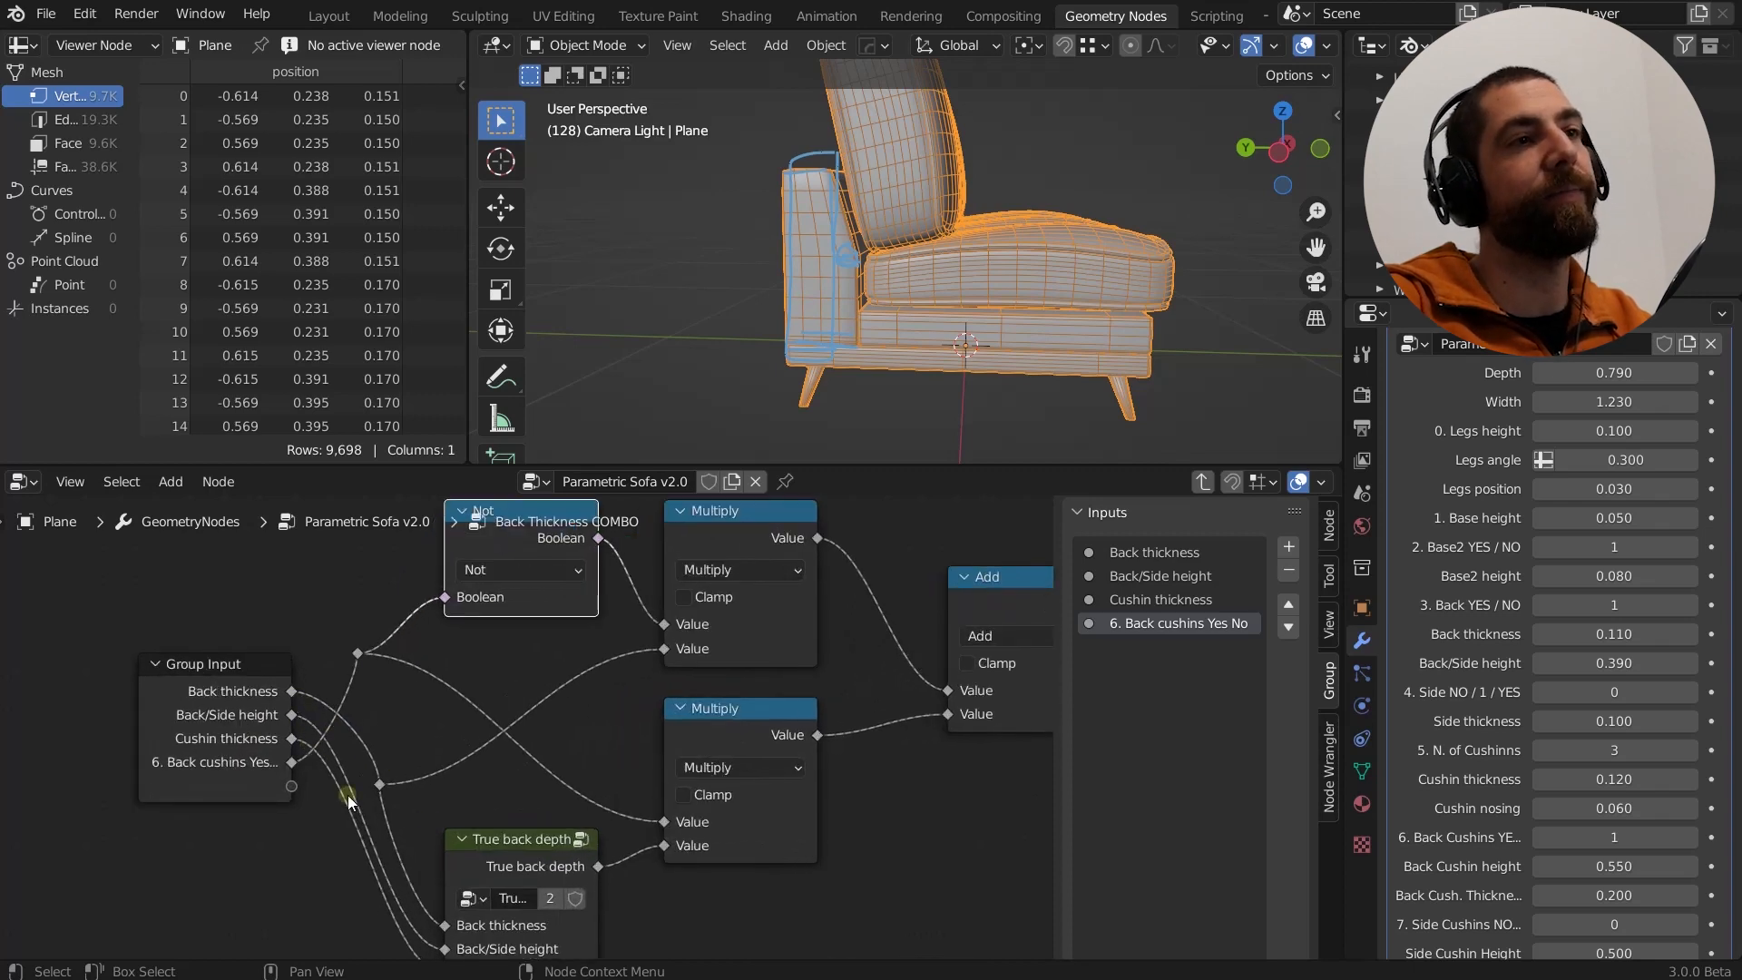
pyautogui.scroll(-2, 662, 649)
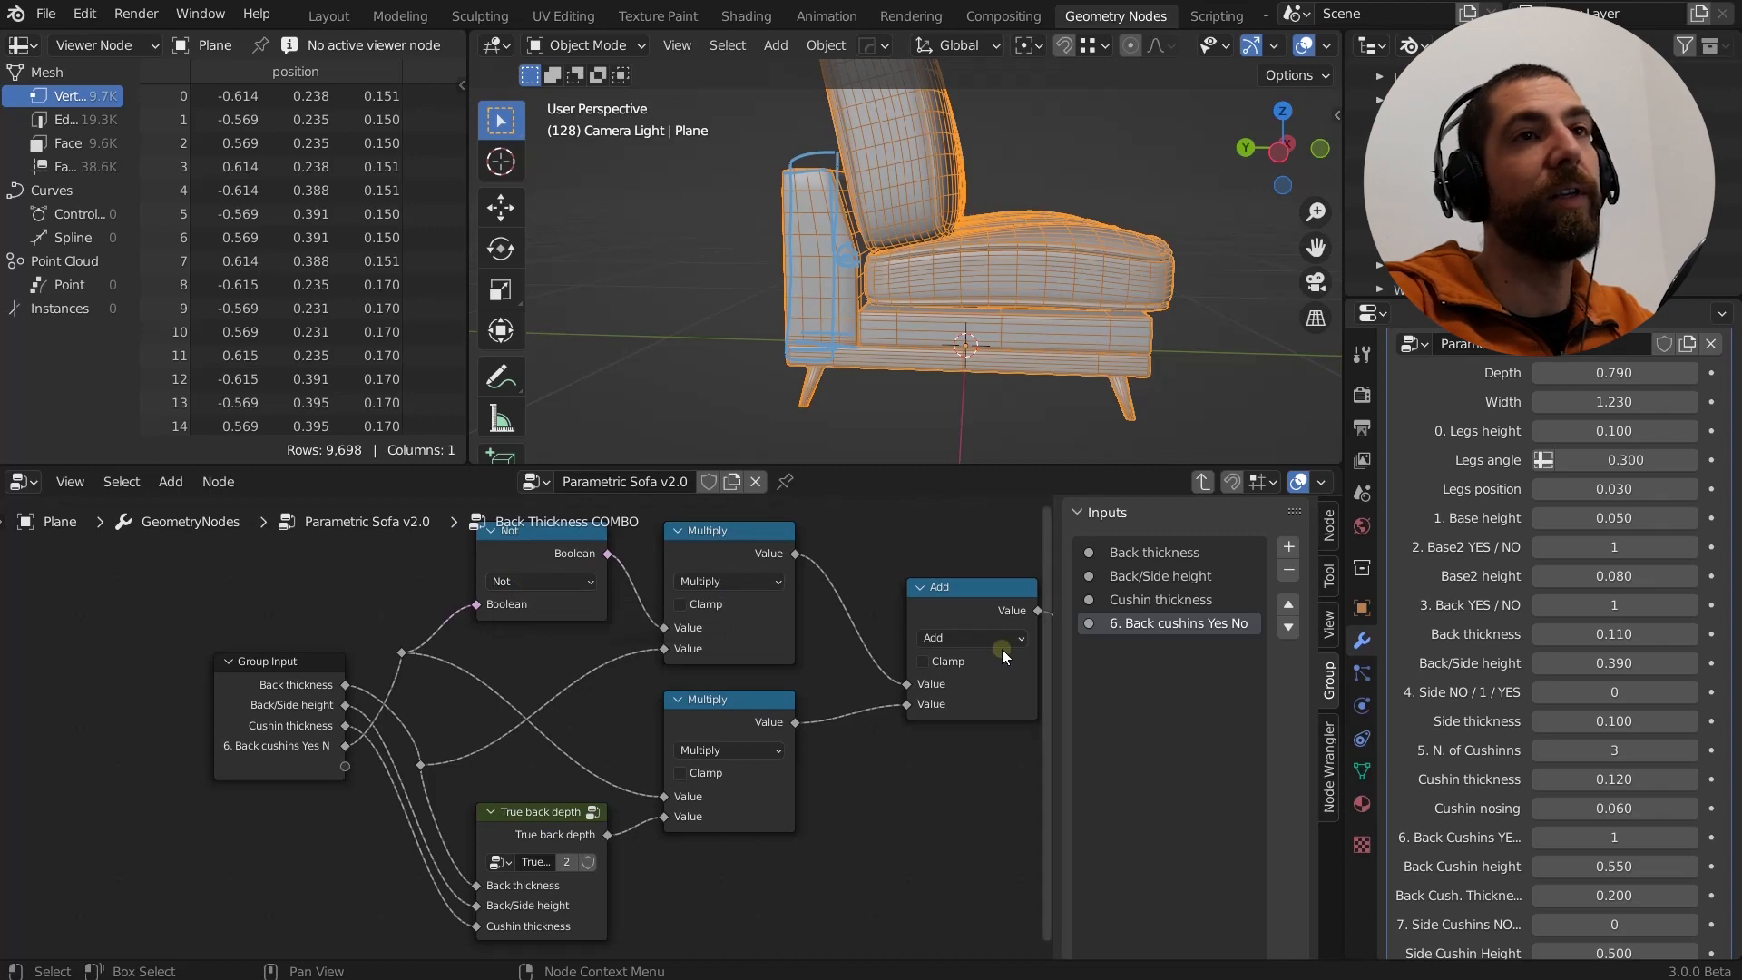
pyautogui.moveTo(973, 631); pyautogui.dragTo(290, 643, button='middle')
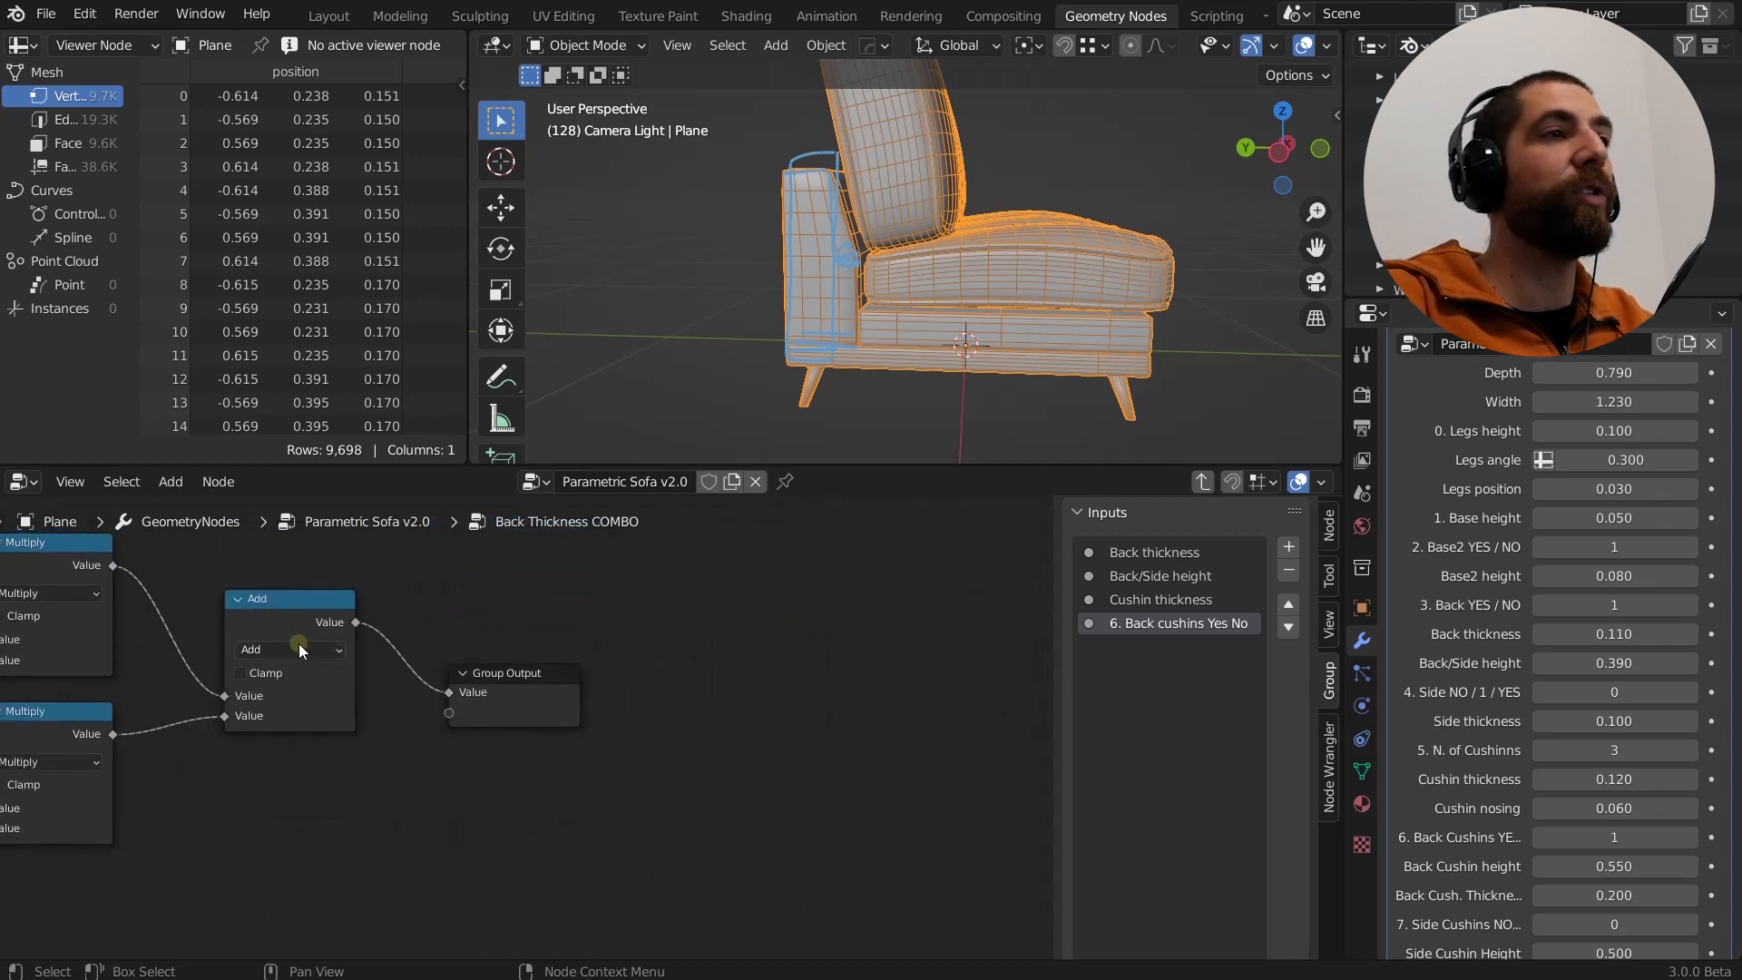
pyautogui.moveTo(354, 698); pyautogui.dragTo(432, 700, button='middle')
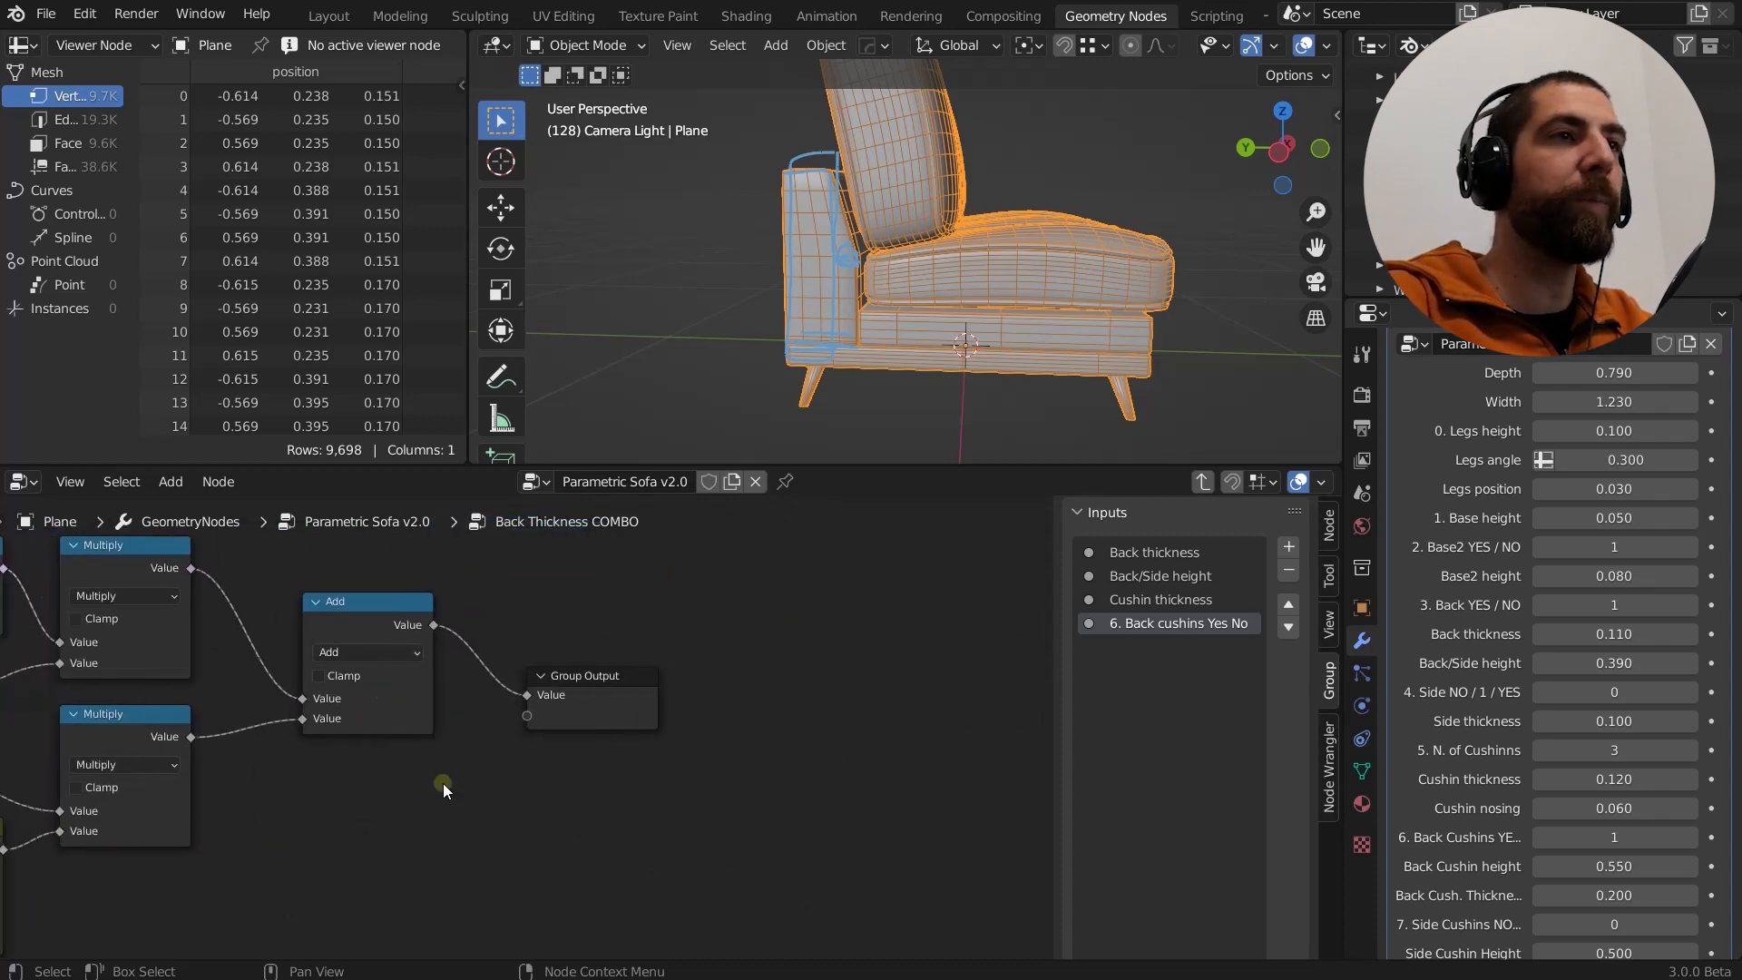
pyautogui.scroll(-1, 443, 782)
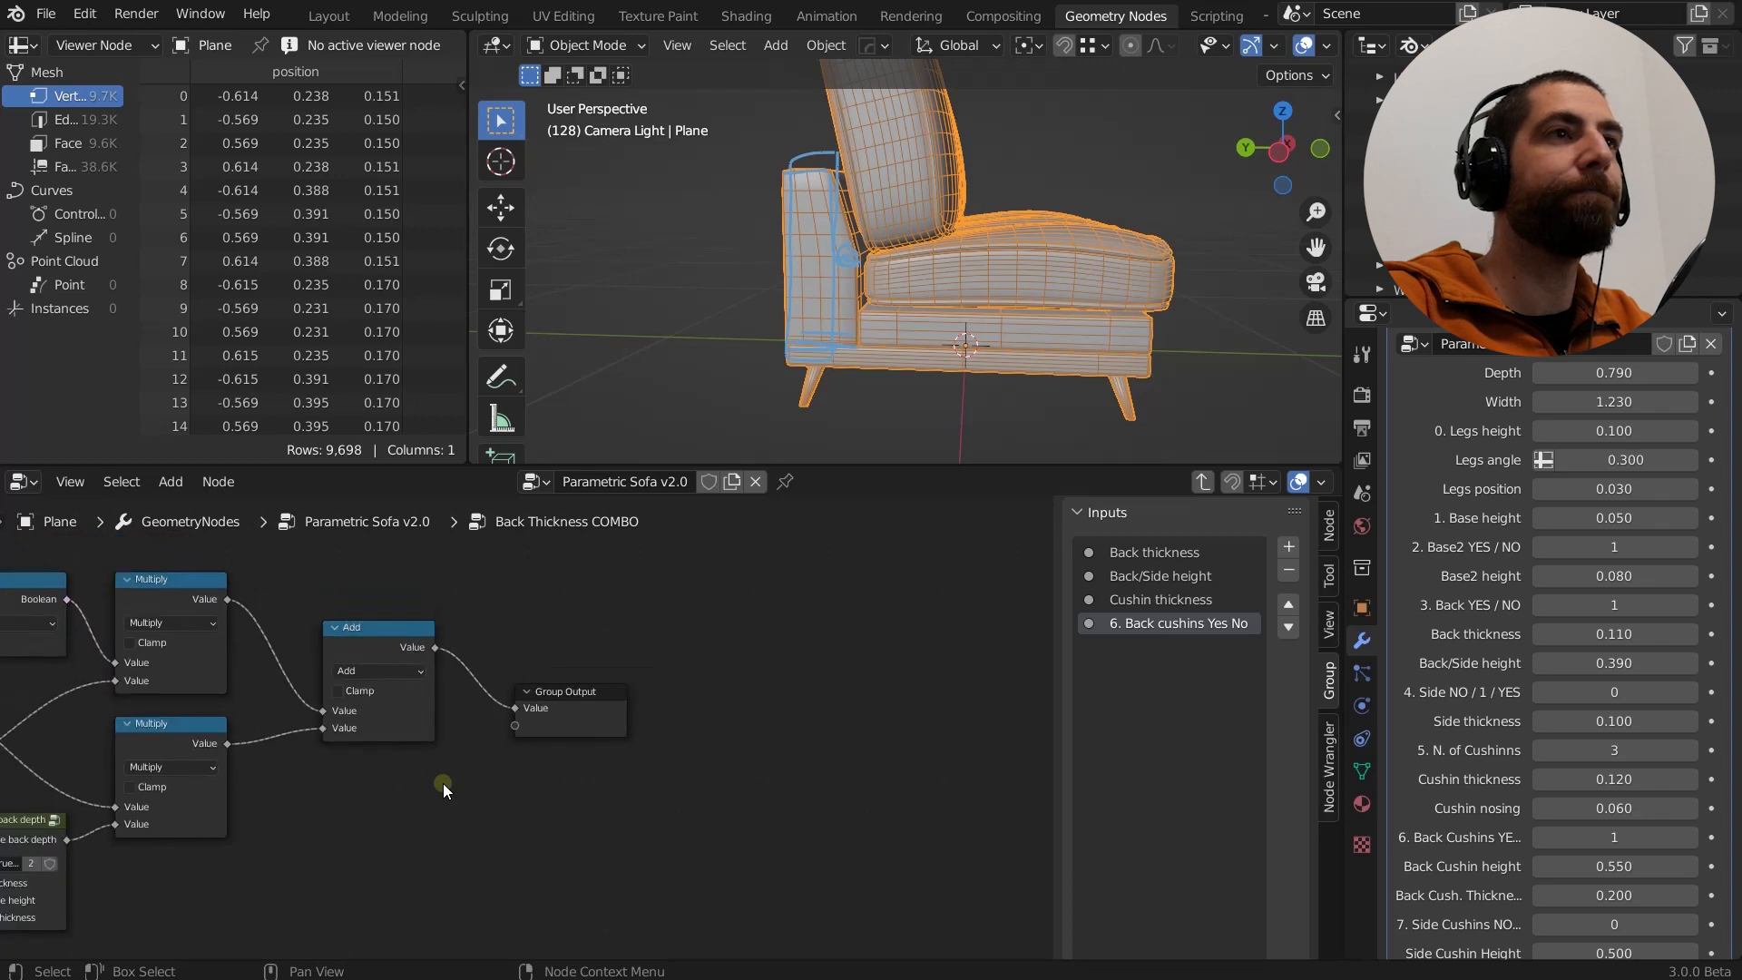
# Return to the Parametric Sofa v2.0 tree and inspect the Back Thickness COMBO node in the BASE 2 section.
pyautogui.scroll(-1, 443, 782)
pyautogui.scroll(-1, 443, 782)
pyautogui.moveTo(443, 782); pyautogui.dragTo(546, 785, button='middle')
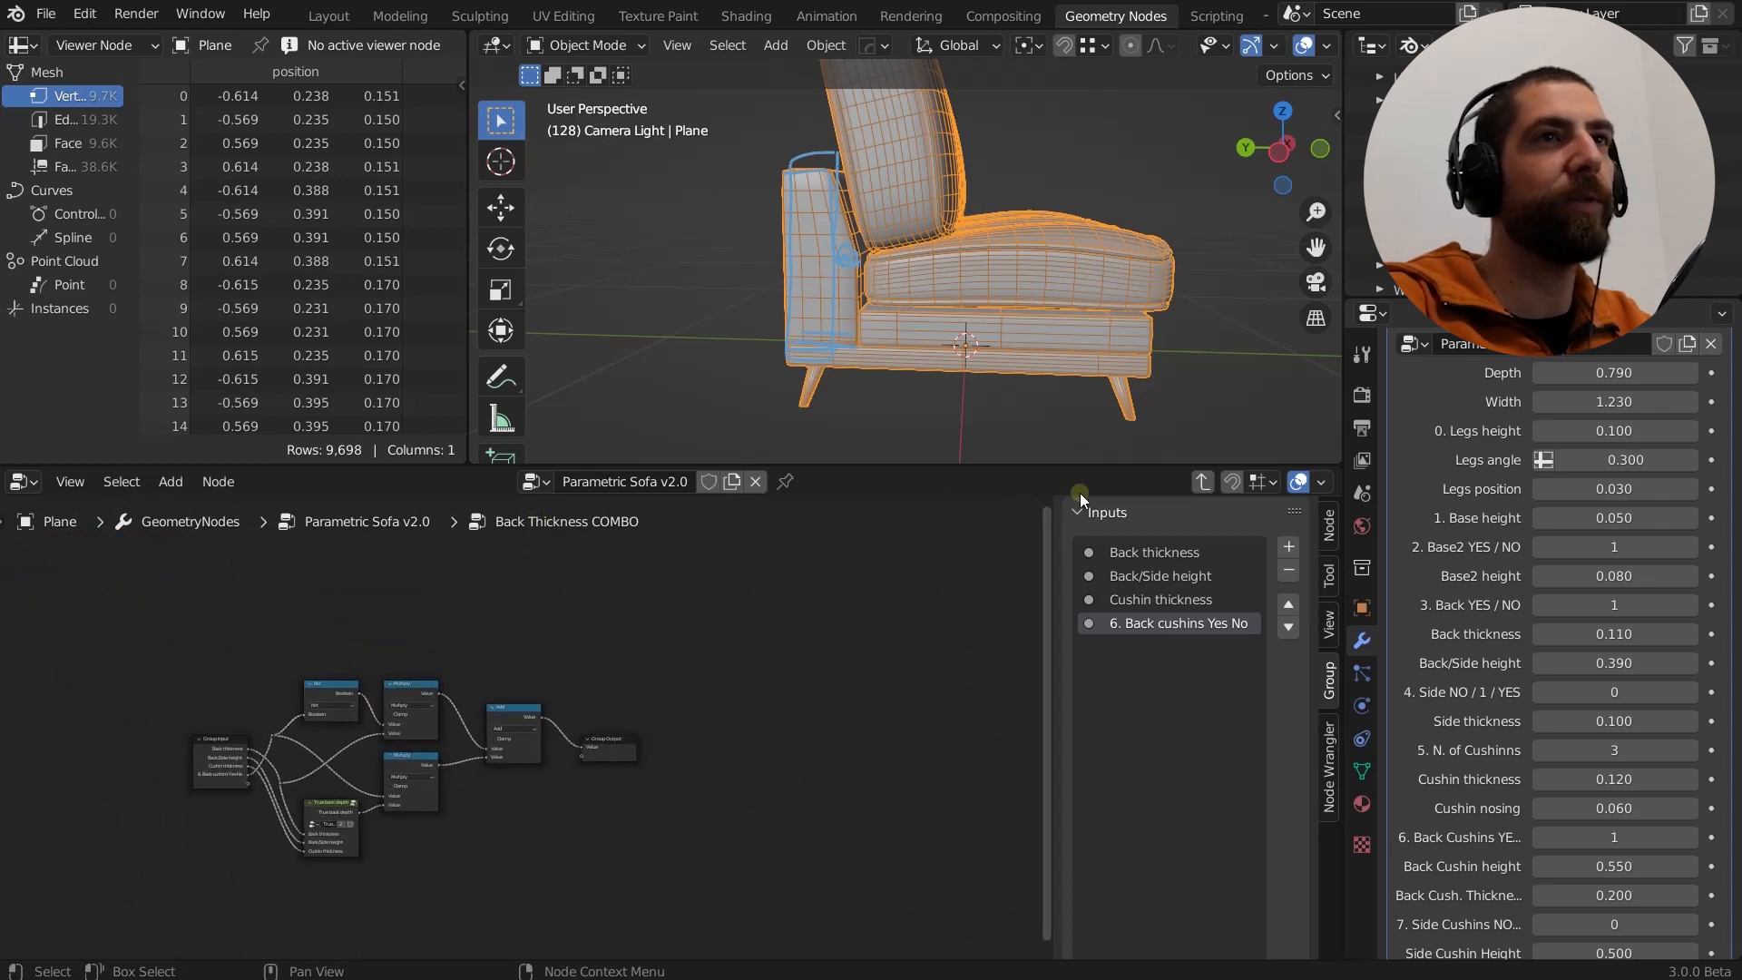
pyautogui.click(1202, 481)
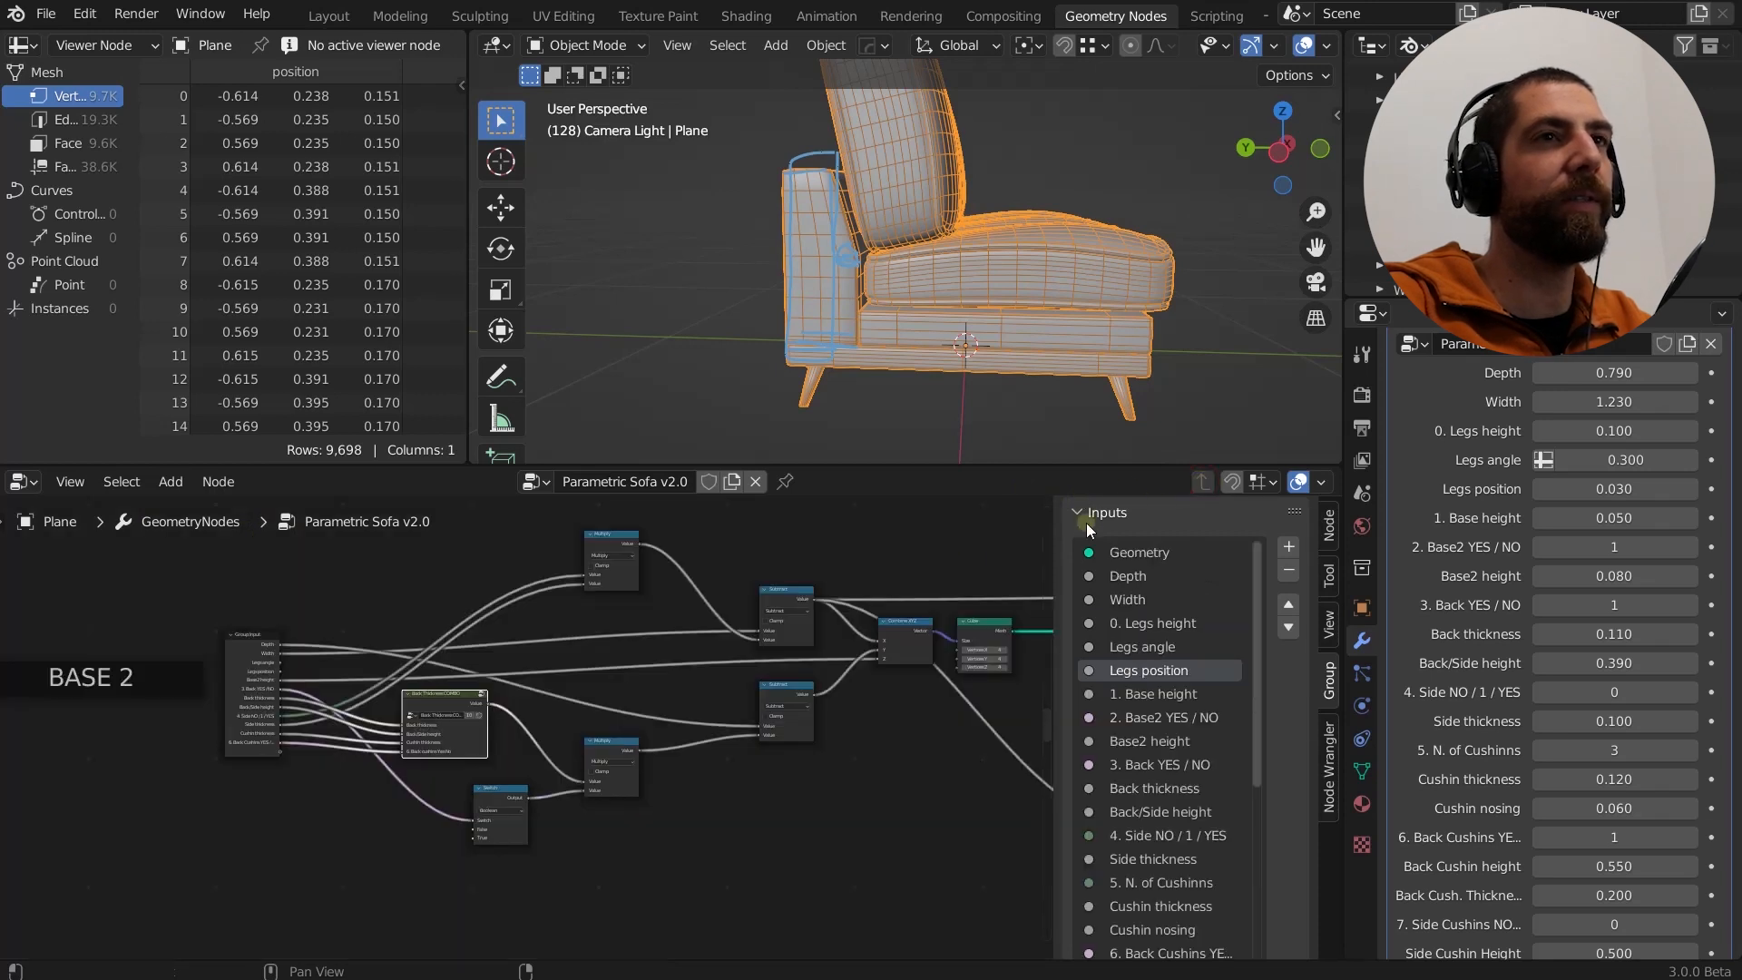
pyautogui.moveTo(601, 712); pyautogui.dragTo(563, 709, button='middle')
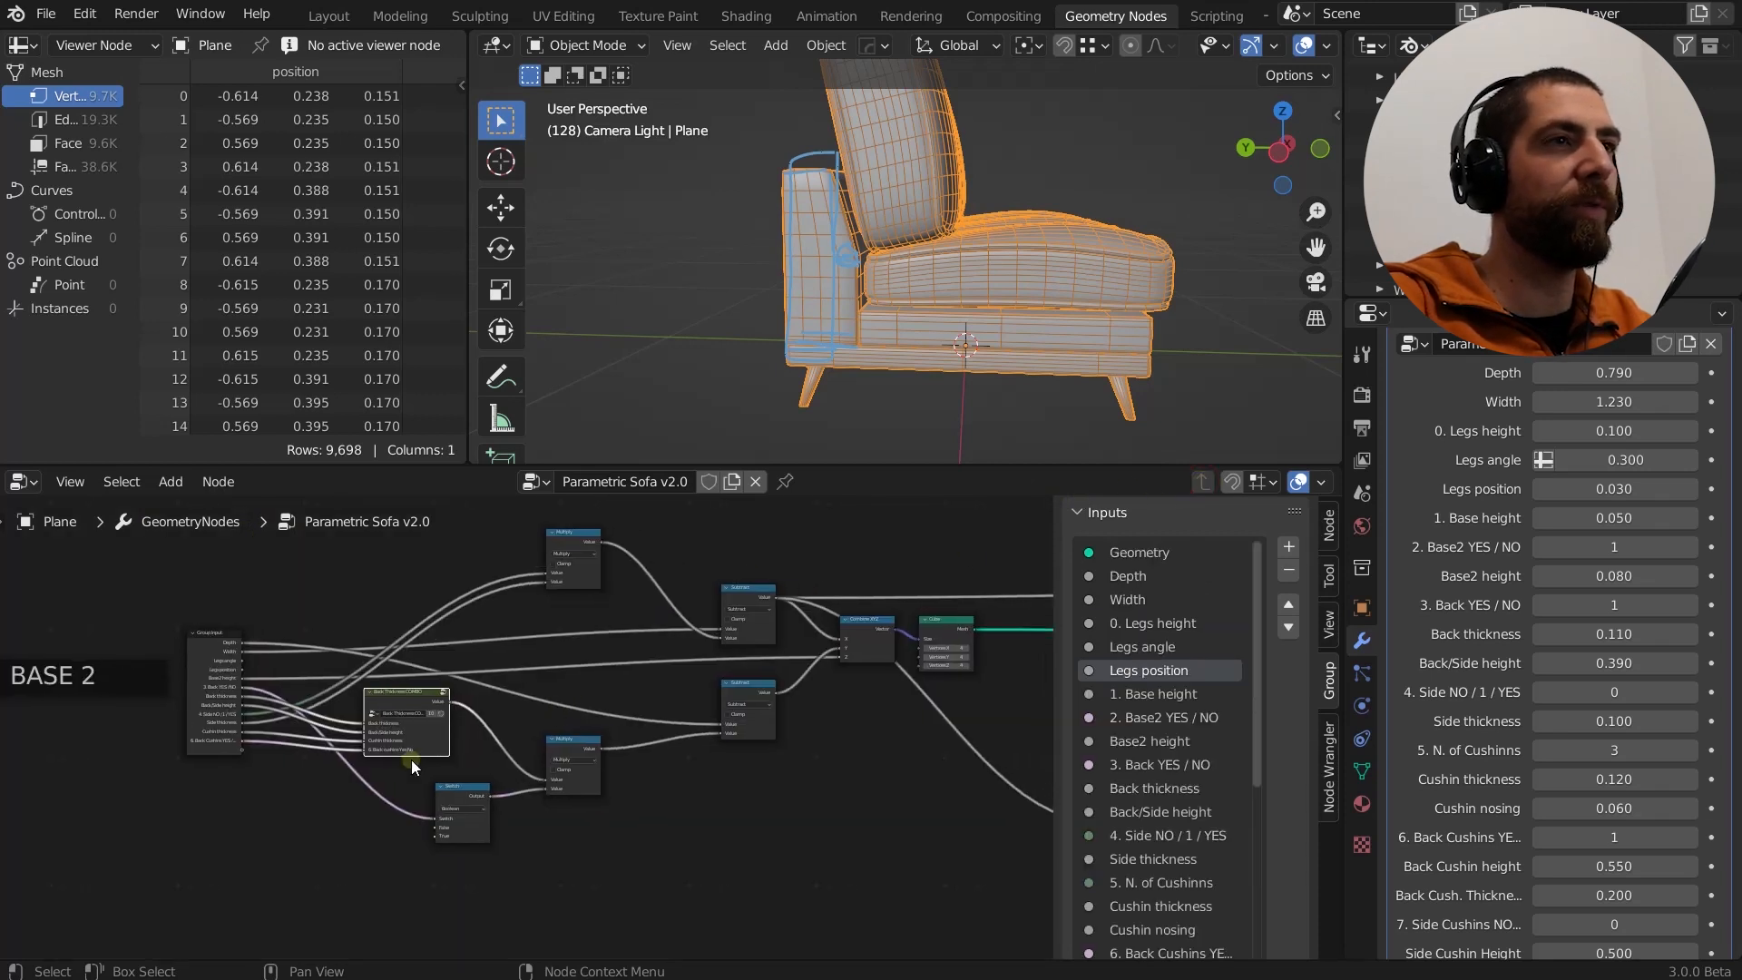
pyautogui.scroll(2, 434, 710)
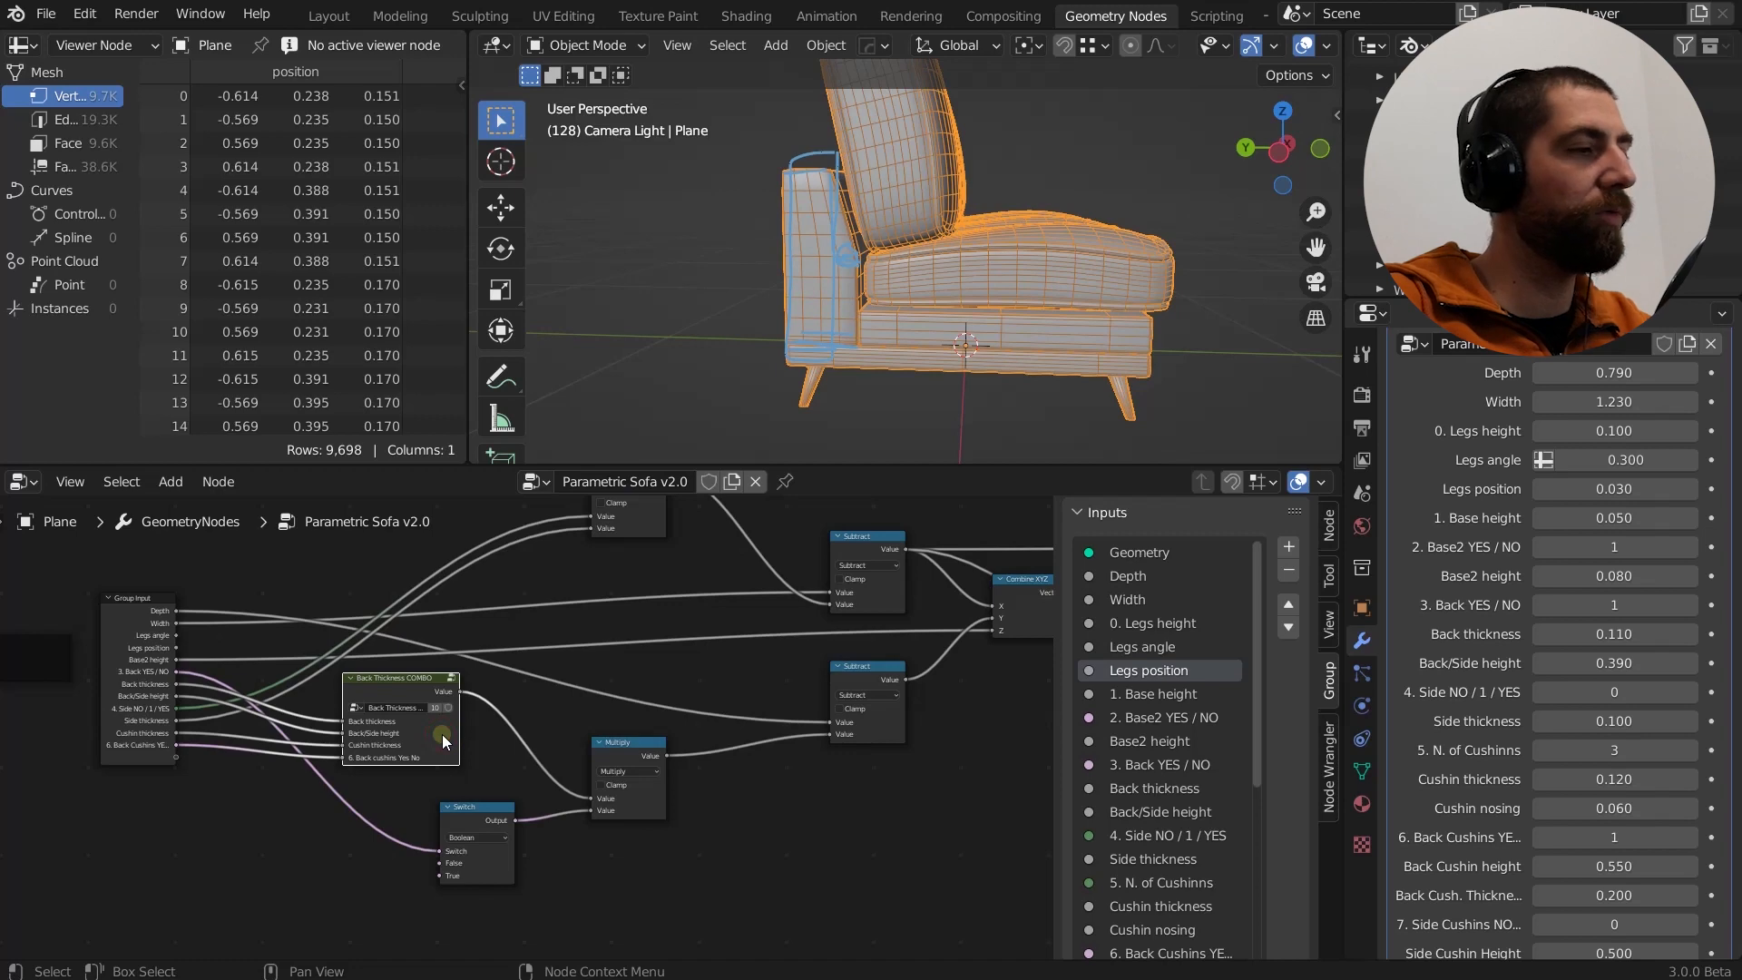
# Inspect the nesting of True back depth inside Back Thickness COMBO, and go back to the main Parametric Sofa v2.0 tree.
pyautogui.press('Tab')
pyautogui.click(468, 787)
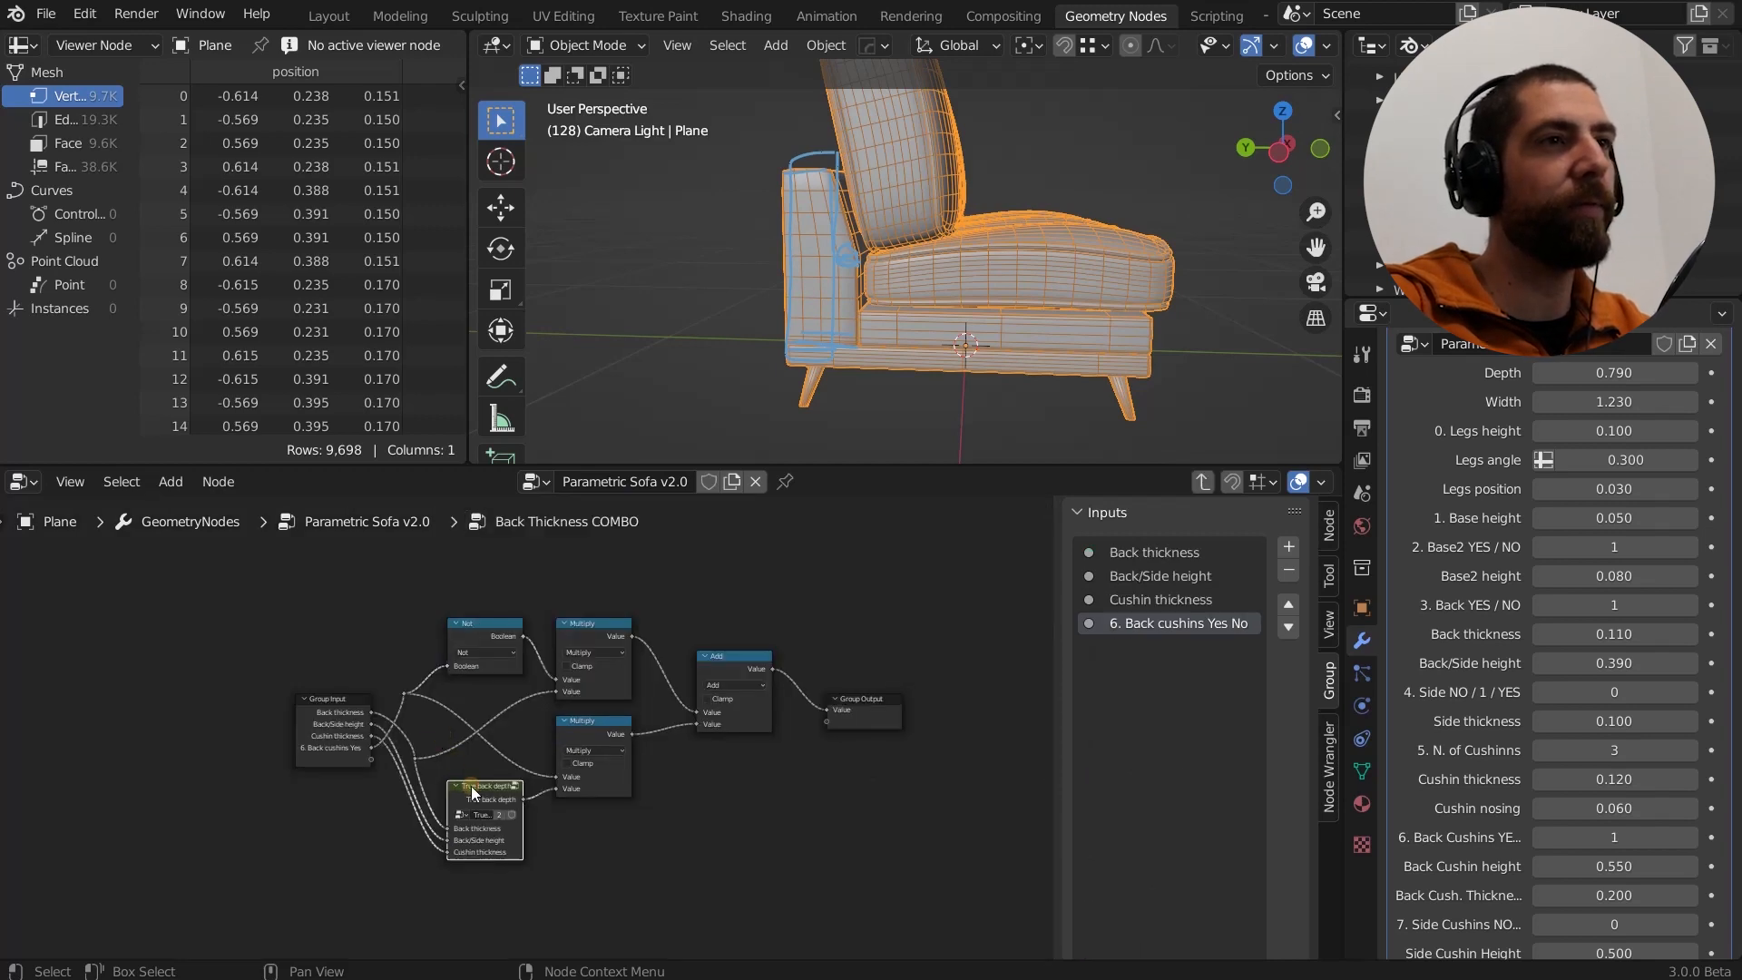
pyautogui.press('Tab')
pyautogui.press('Tab')
pyautogui.press('Tab')
pyautogui.press('Tab')
pyautogui.press('Tab')
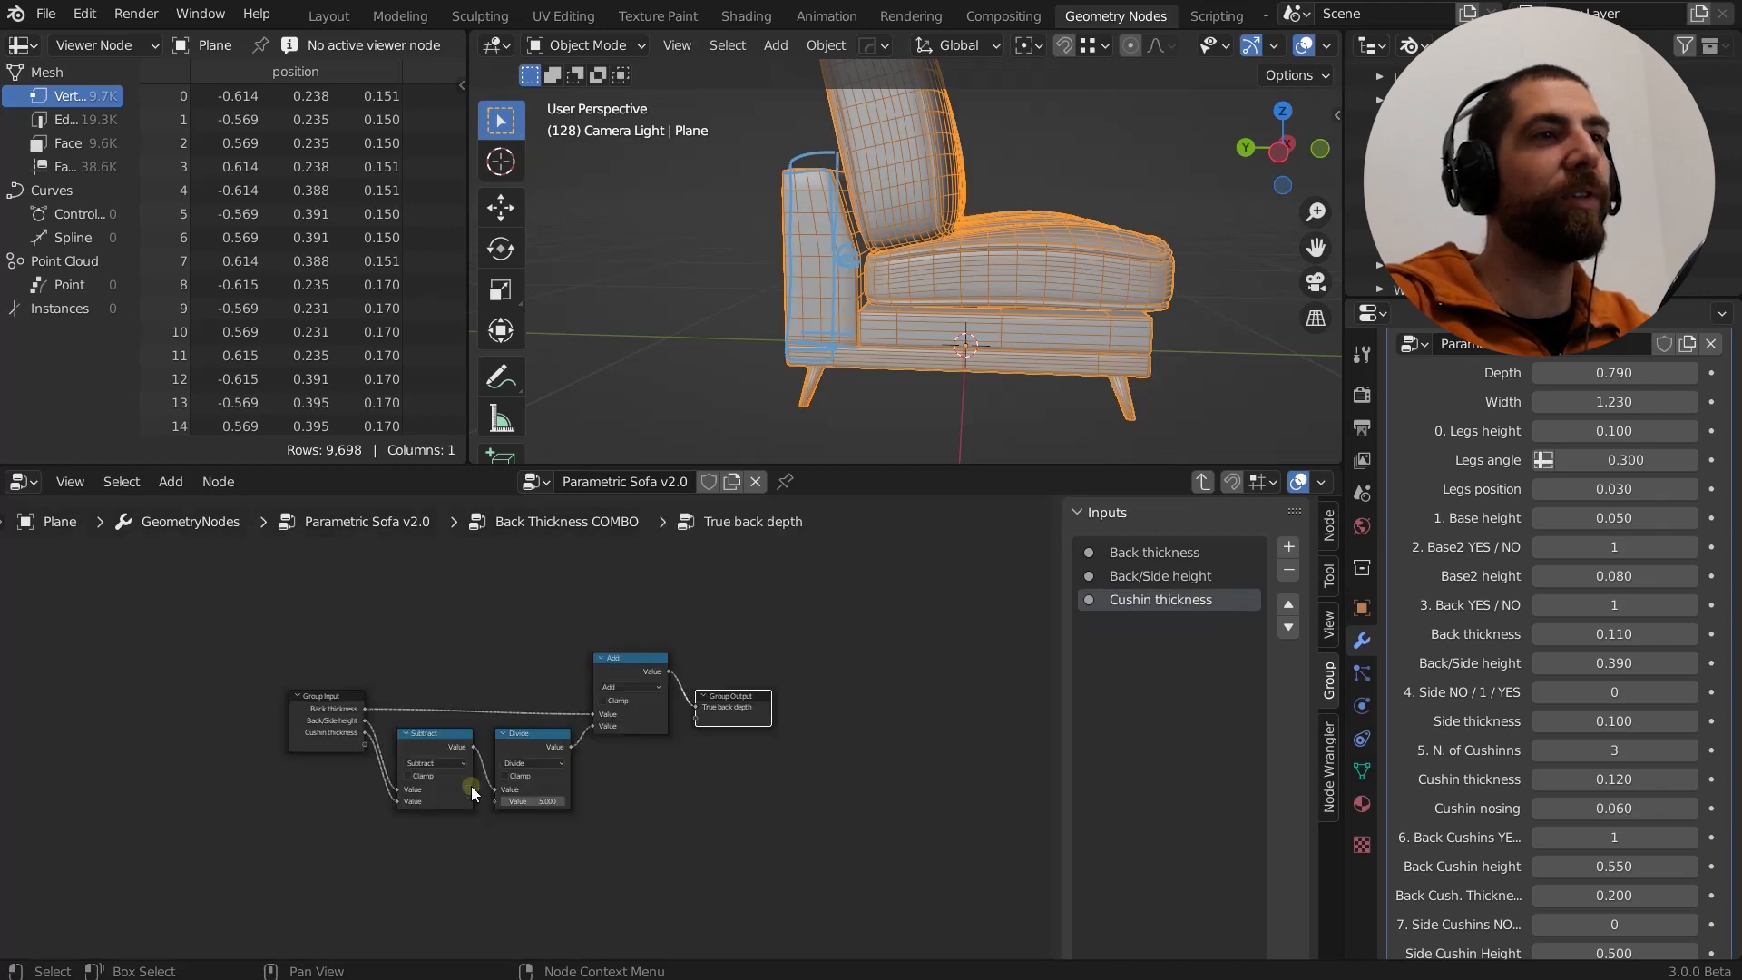
pyautogui.press('Tab')
pyautogui.press('Tab')
pyautogui.press('Tab')
pyautogui.press('Tab')
pyautogui.press('Tab')
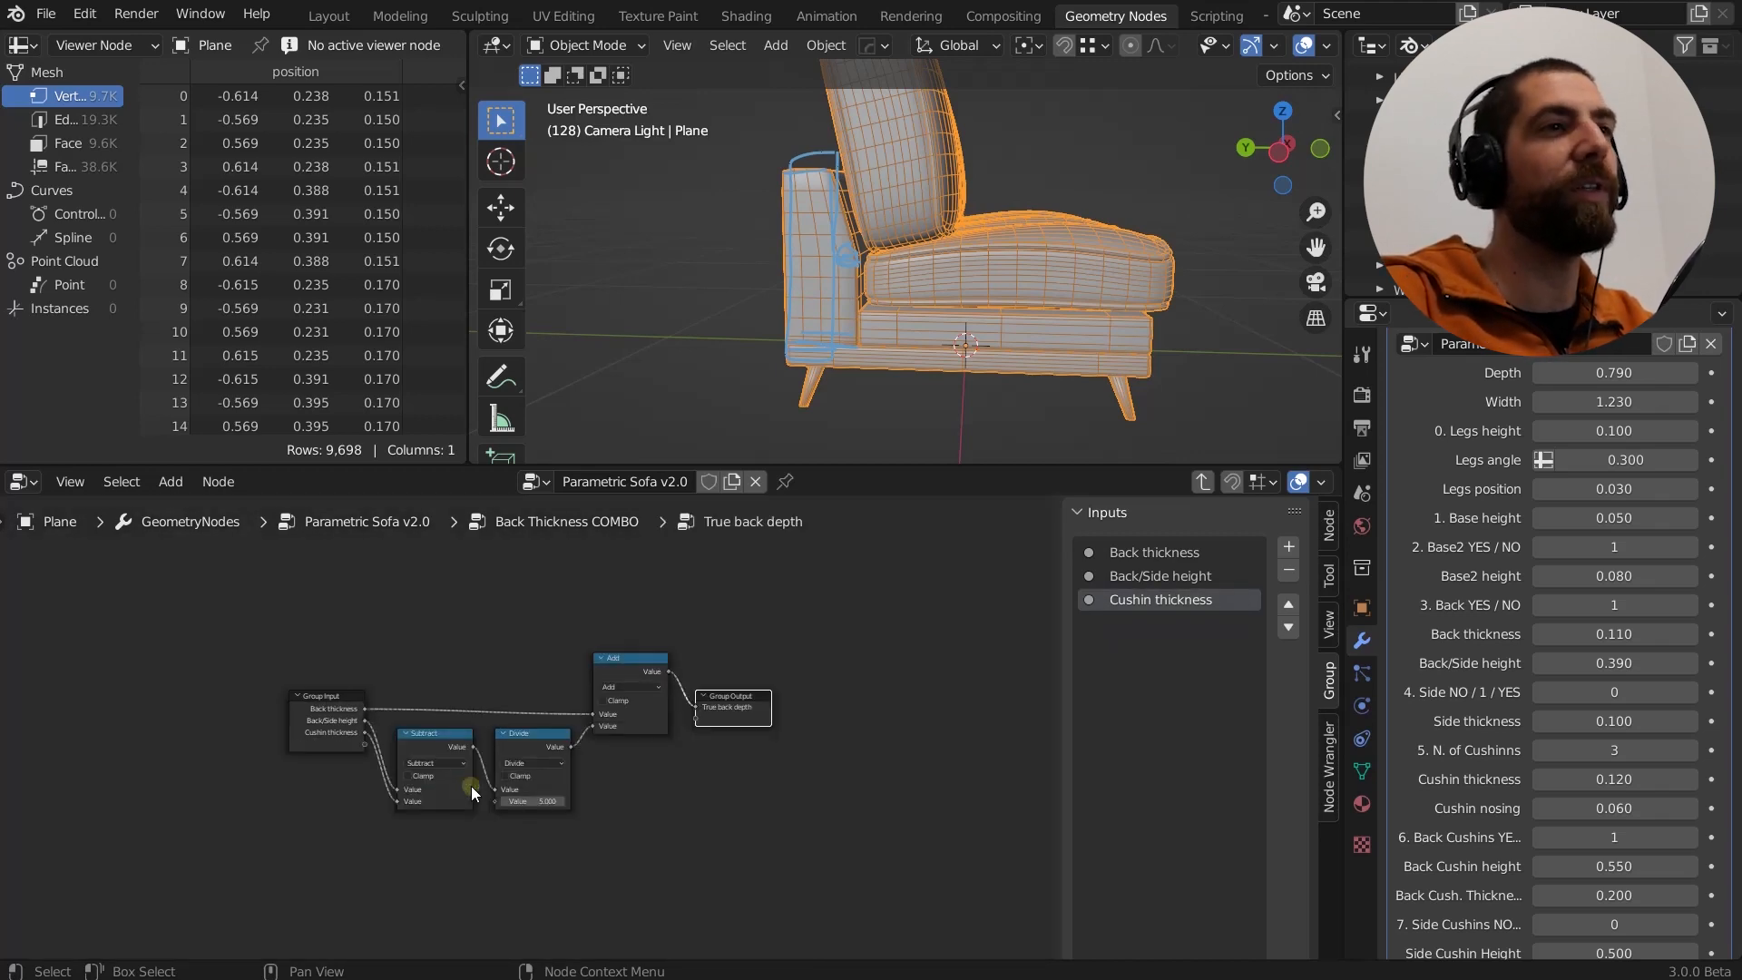
pyautogui.click(1205, 482)
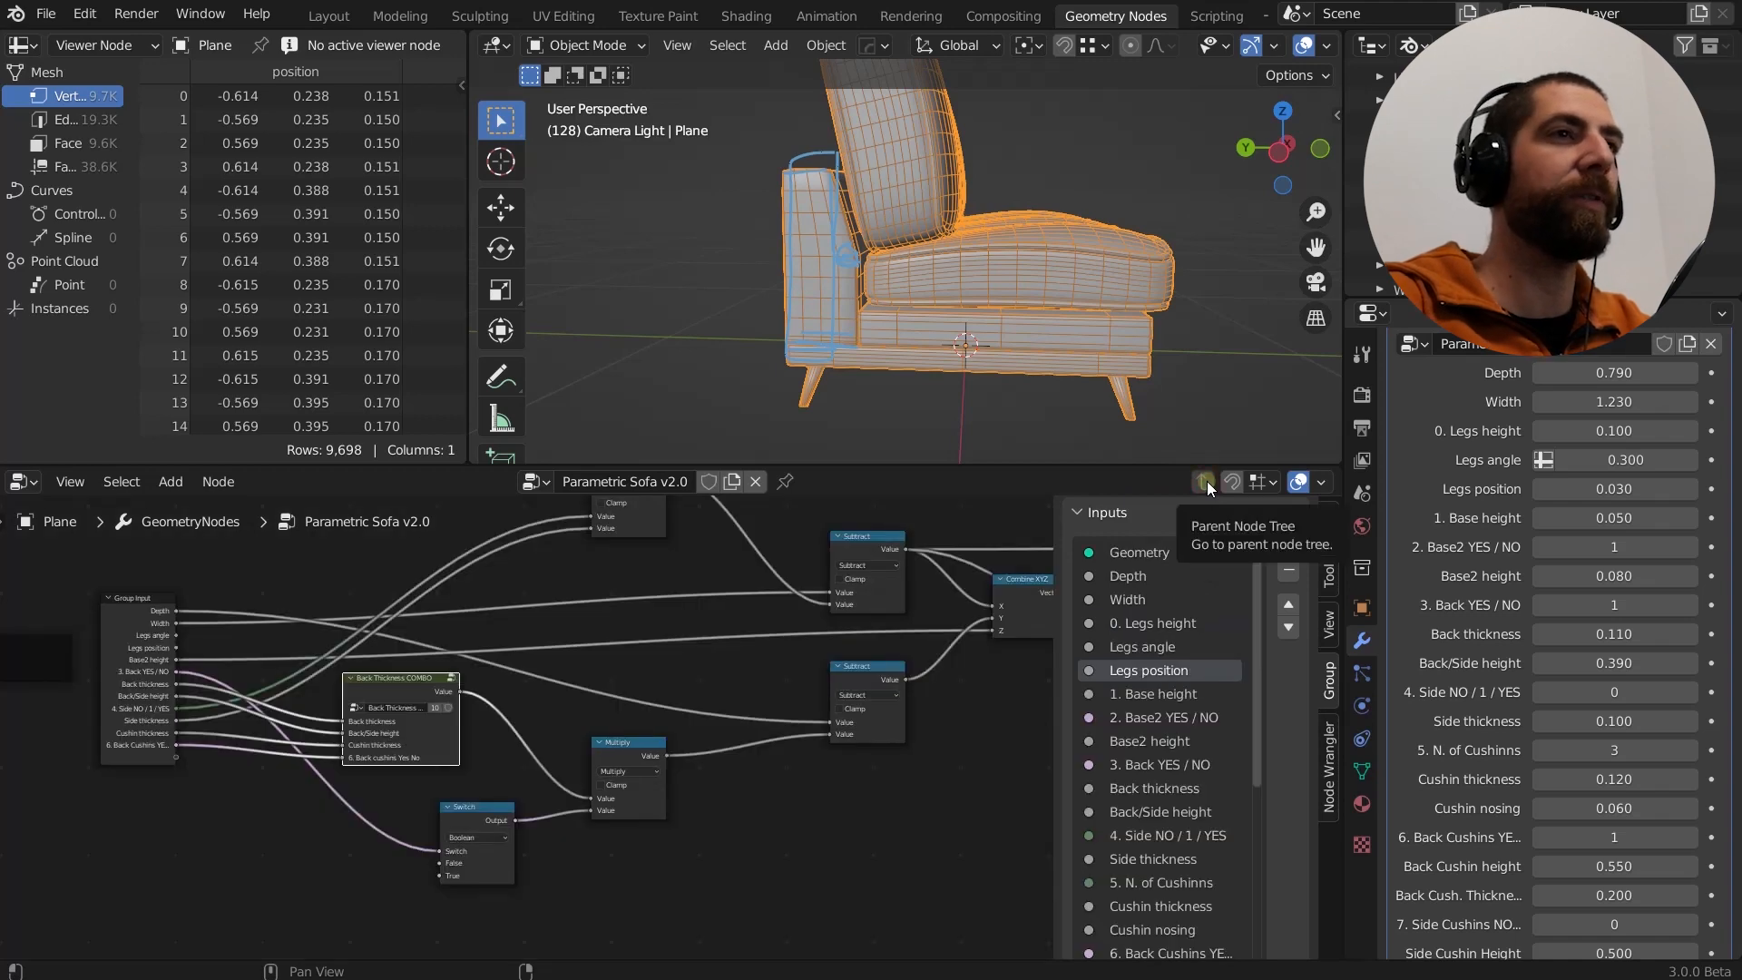
# Follow the BASE 2 geometry link to its first Set Position node and preview that node's output.
pyautogui.scroll(-3, 562, 666)
pyautogui.scroll(-4, 534, 687)
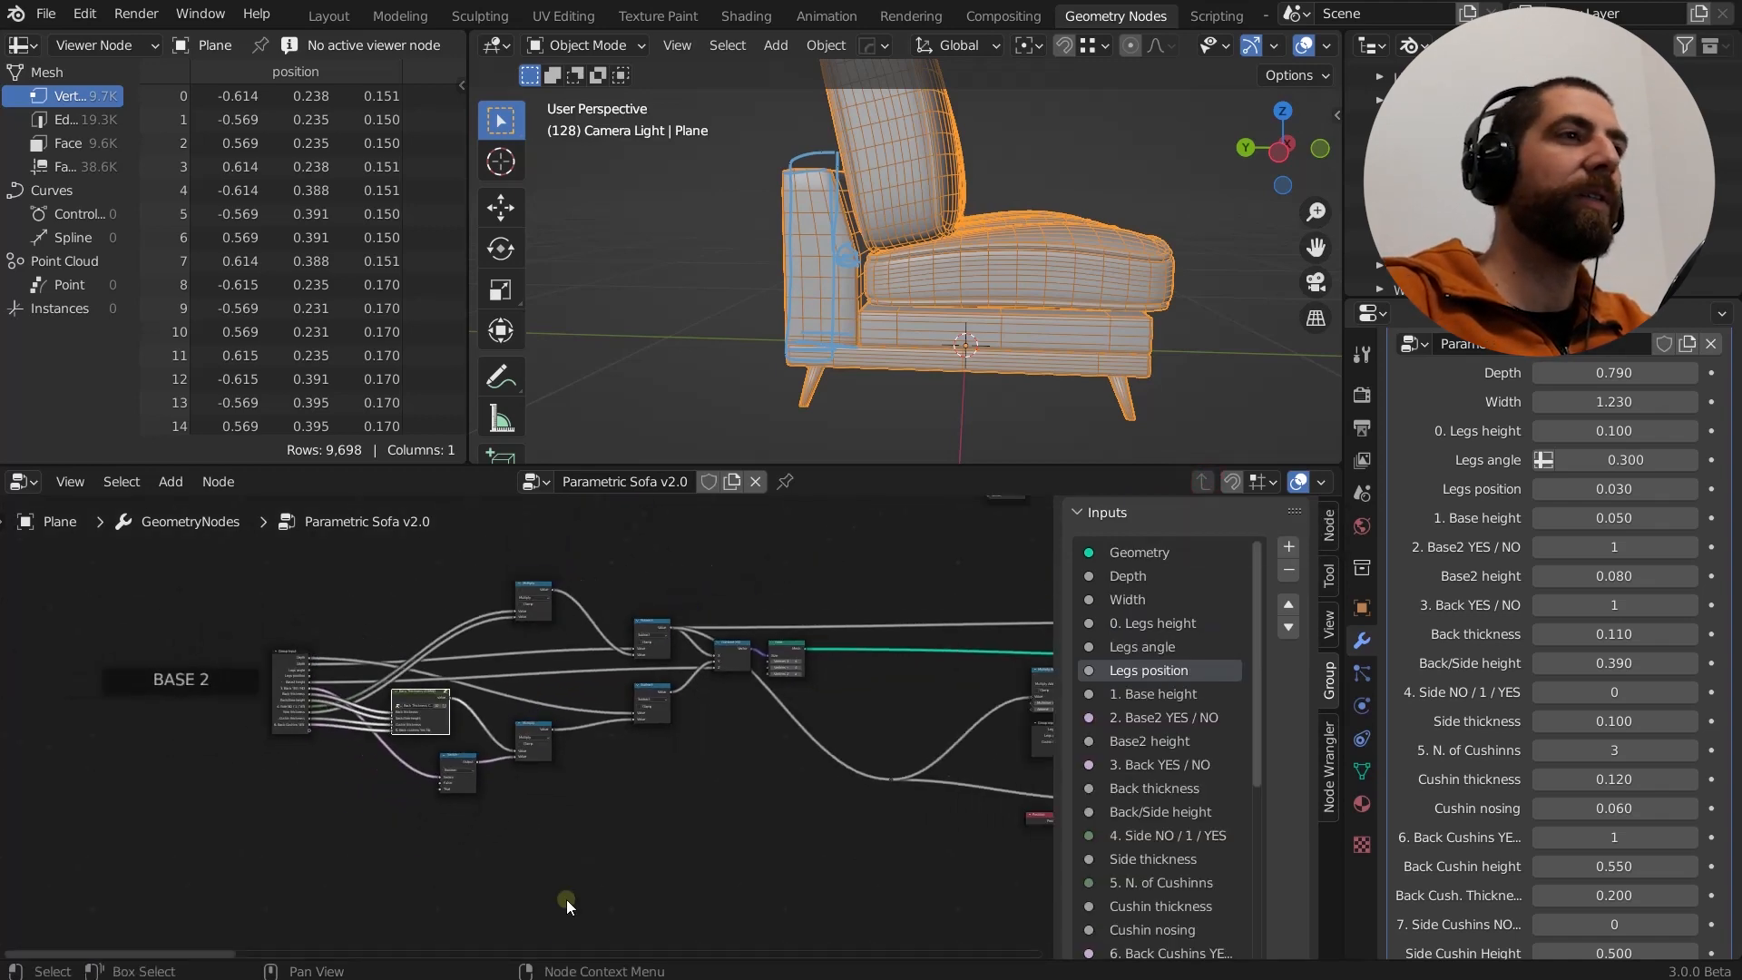
pyautogui.scroll(-2, 509, 711)
pyautogui.moveTo(569, 727); pyautogui.dragTo(426, 766, button='middle')
pyautogui.scroll(2, 284, 746)
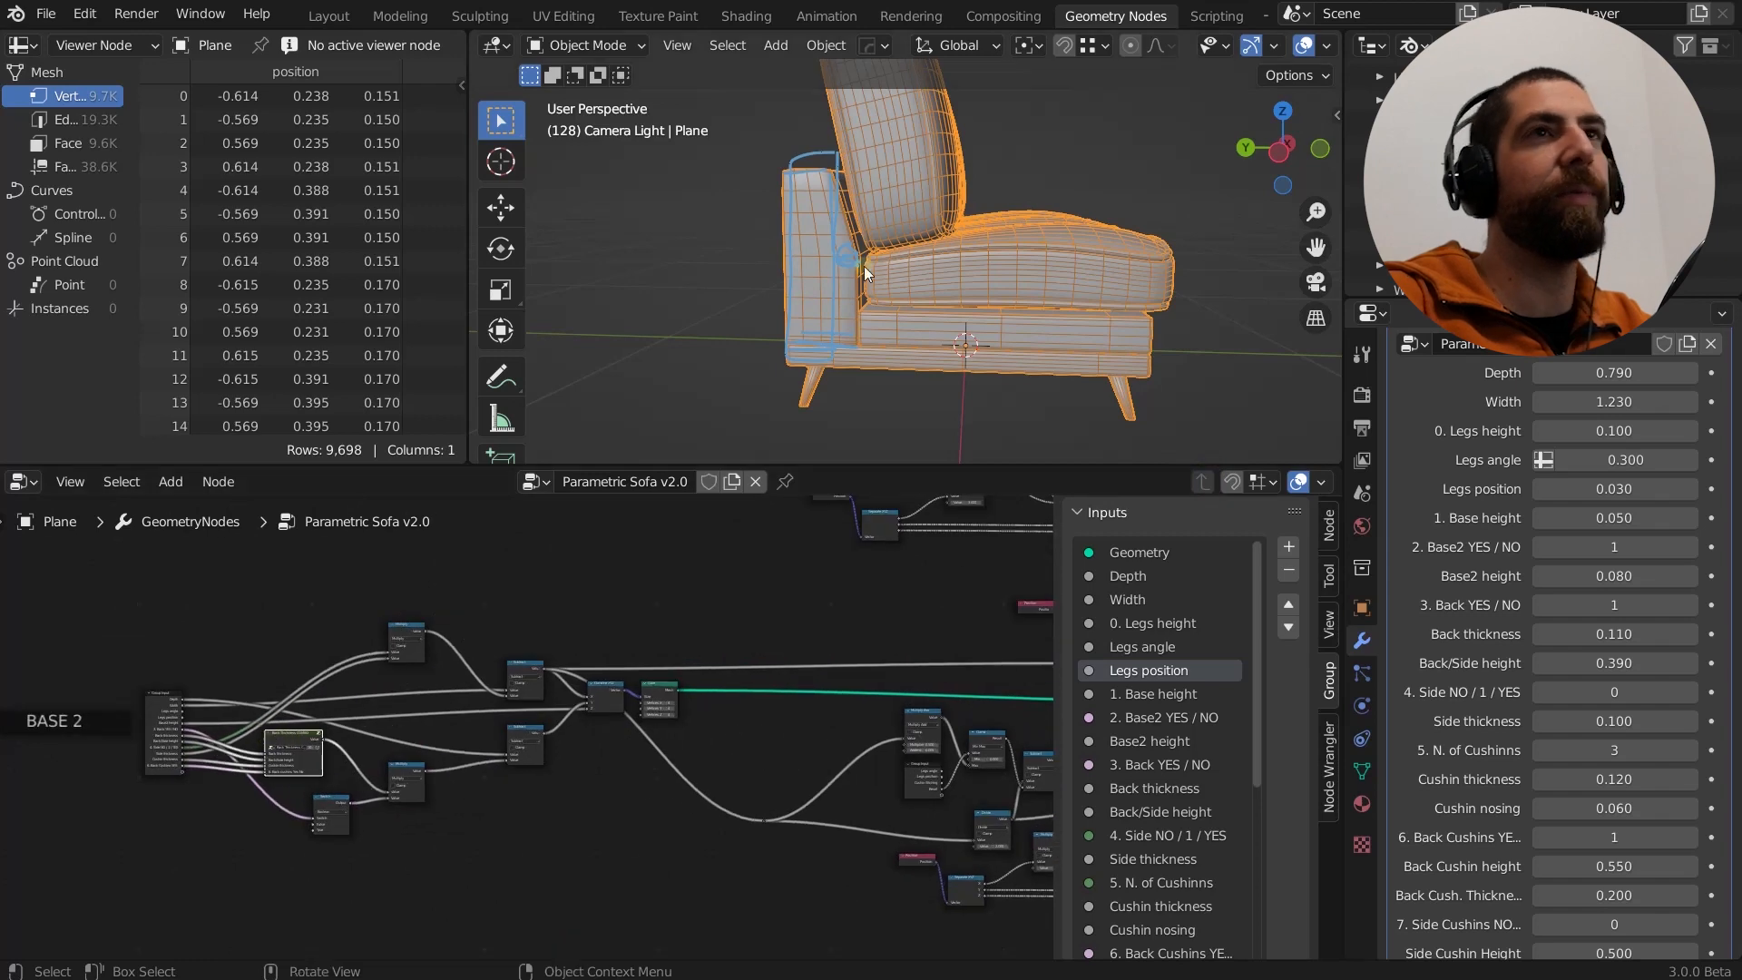
pyautogui.moveTo(953, 327); pyautogui.dragTo(957, 345, button='middle')
pyautogui.scroll(-3, 490, 819)
pyautogui.scroll(4, 575, 793)
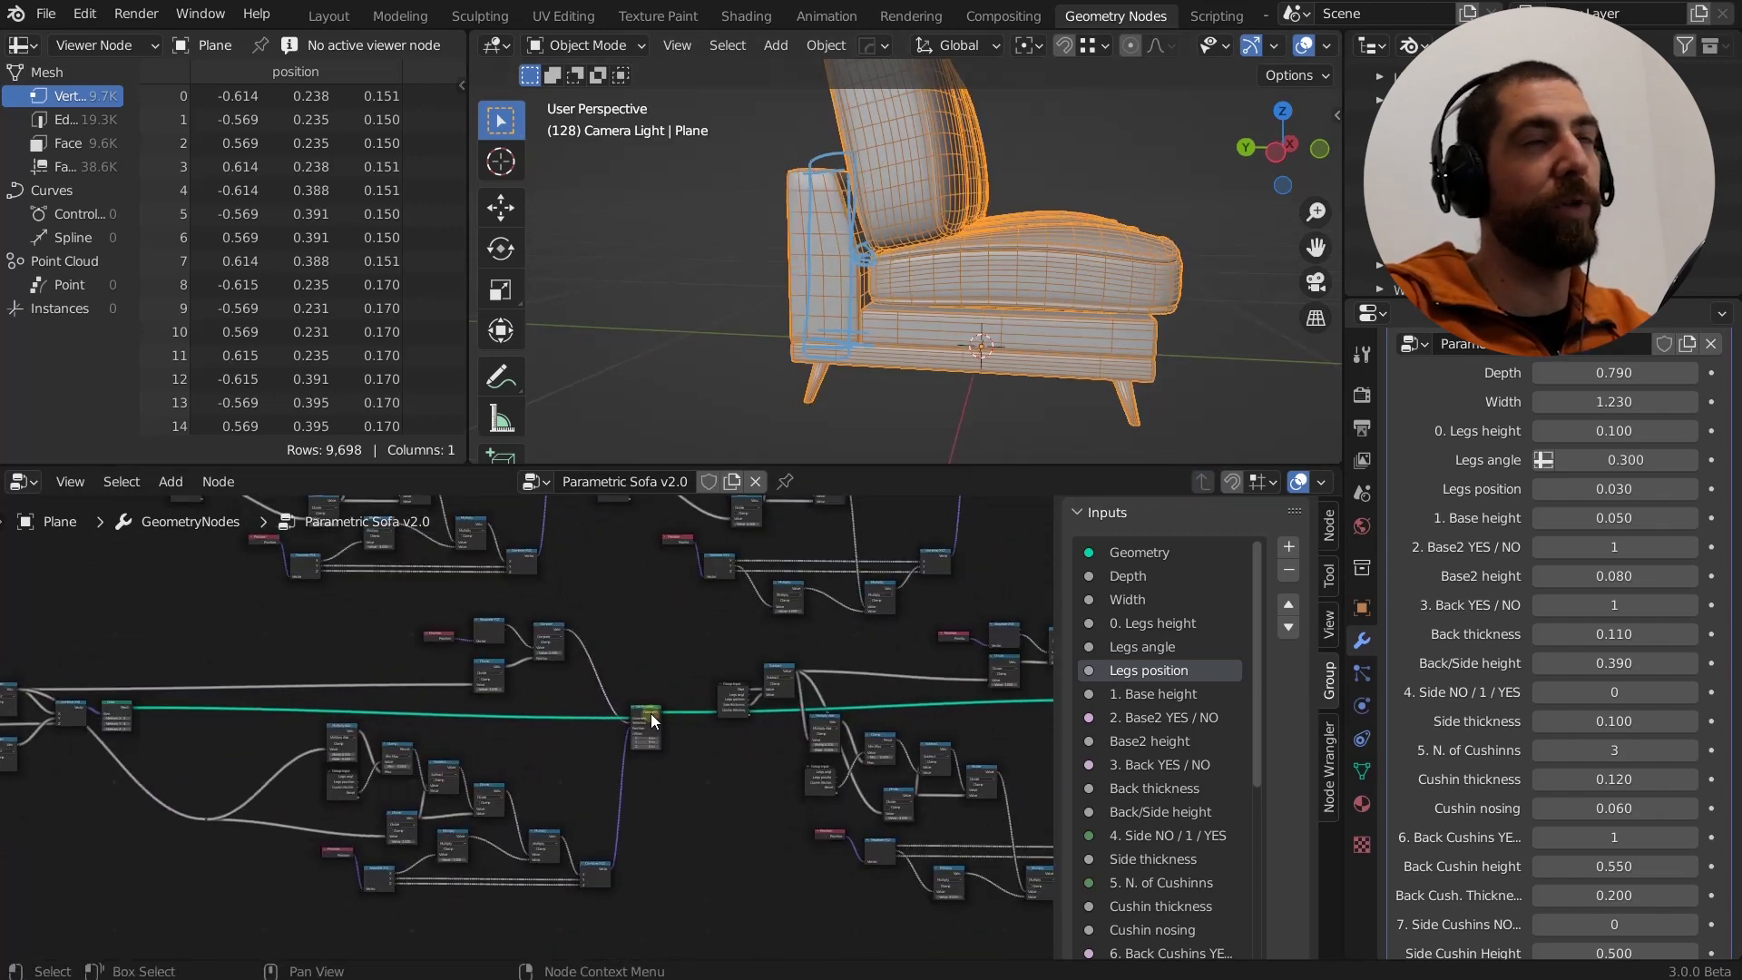
pyautogui.scroll(4, 651, 713)
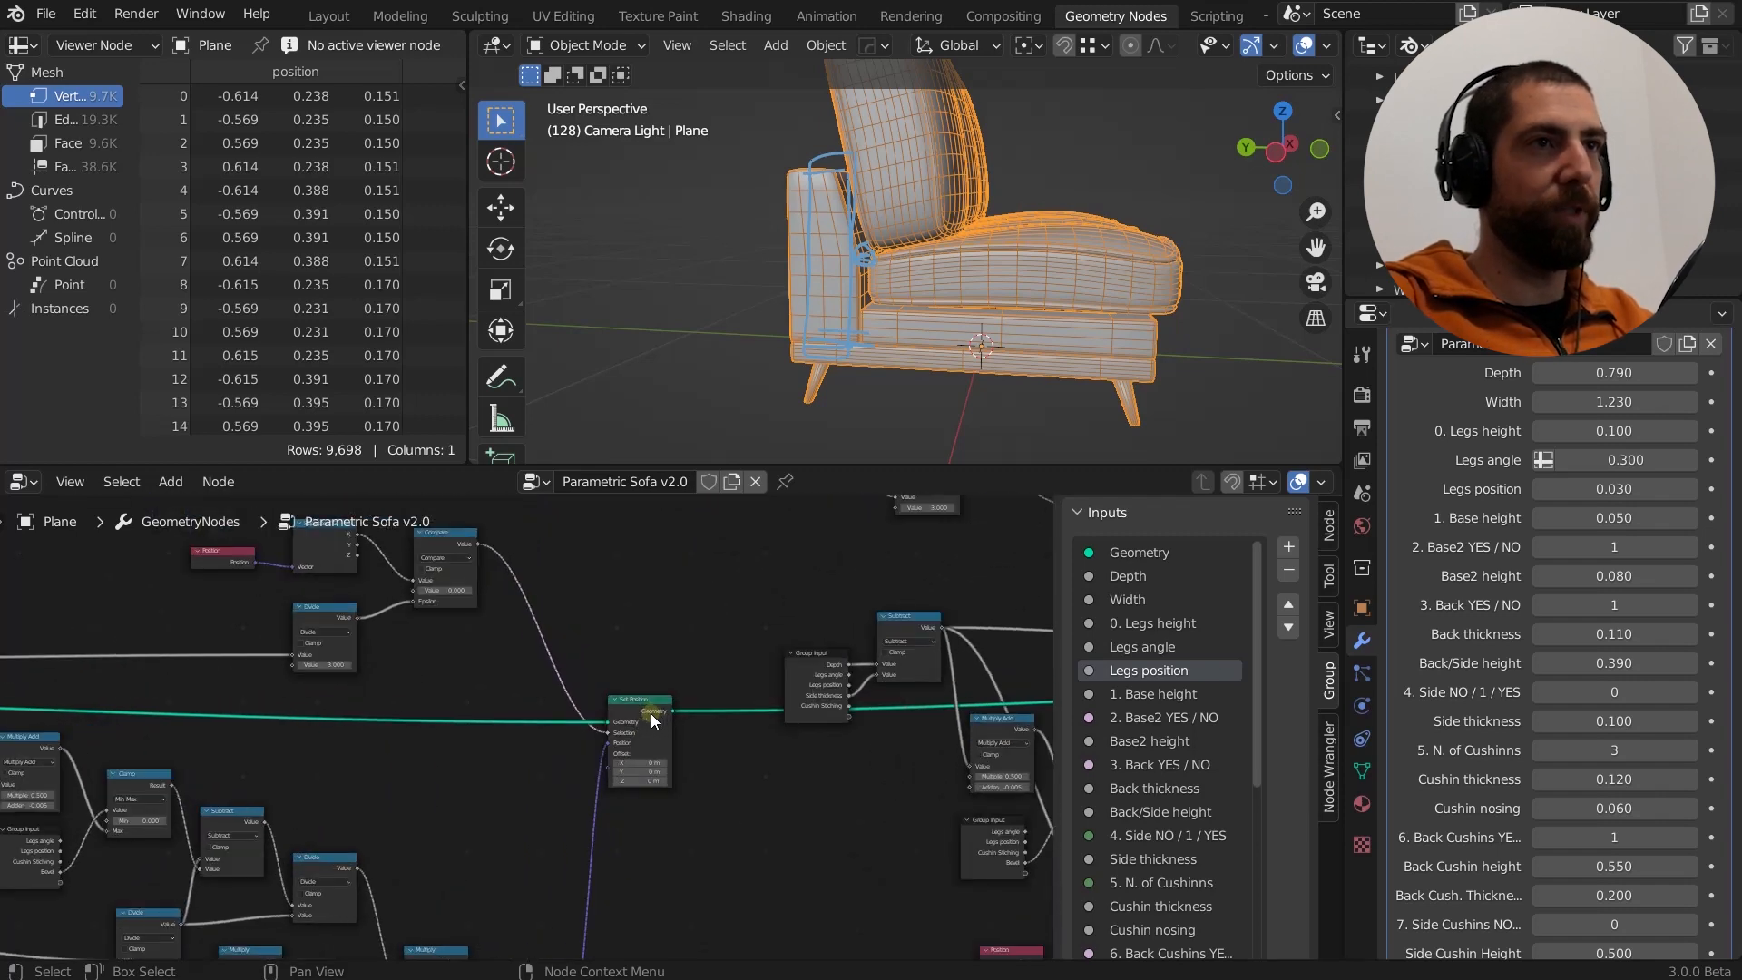
pyautogui.moveTo(650, 713); pyautogui.dragTo(620, 707, button='middle')
pyautogui.keyDown('ctrl'); pyautogui.keyDown('shift'); pyautogui.click(620, 707); pyautogui.keyUp('shift'); pyautogui.keyUp('ctrl')
# Erase the annotation outlining the sofa's back in the viewport.
pyautogui.scroll(-4, 771, 656)
pyautogui.moveTo(803, 651); pyautogui.dragTo(488, 649, button='middle')
pyautogui.moveTo(794, 350); pyautogui.dragTo(825, 145, button='right')
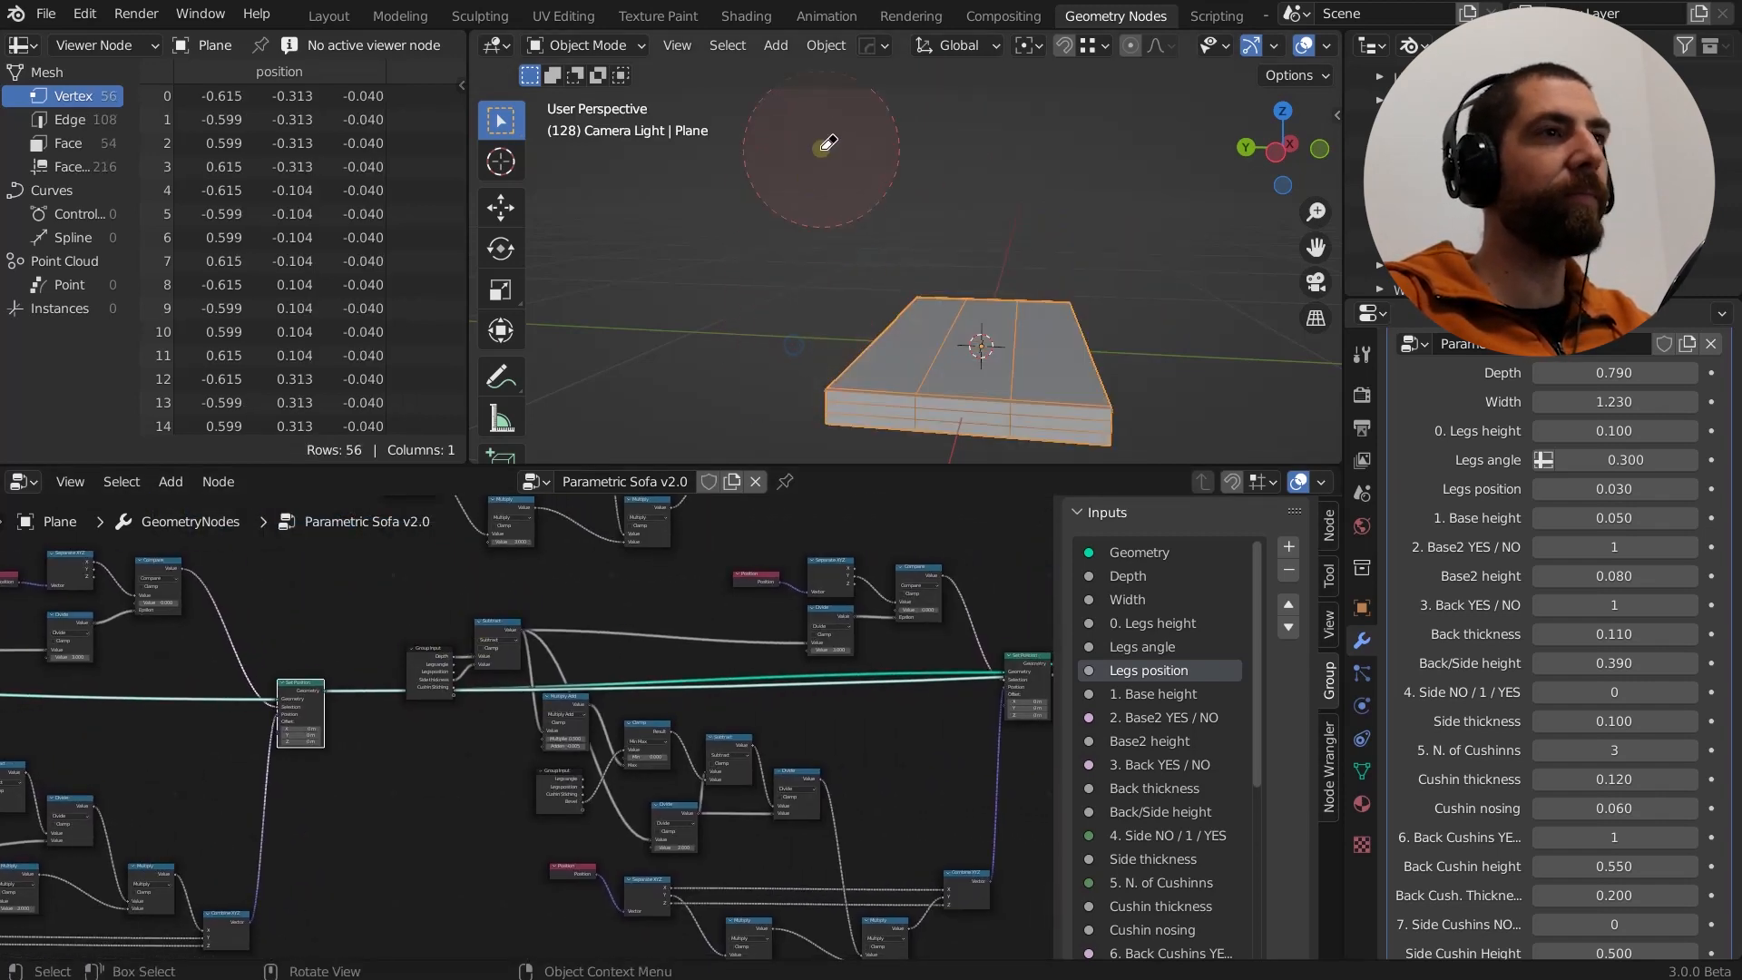
# Preview the next two Set Position nodes along the BASE 2 geometry link.
pyautogui.moveTo(433, 818); pyautogui.dragTo(206, 840, button='middle')
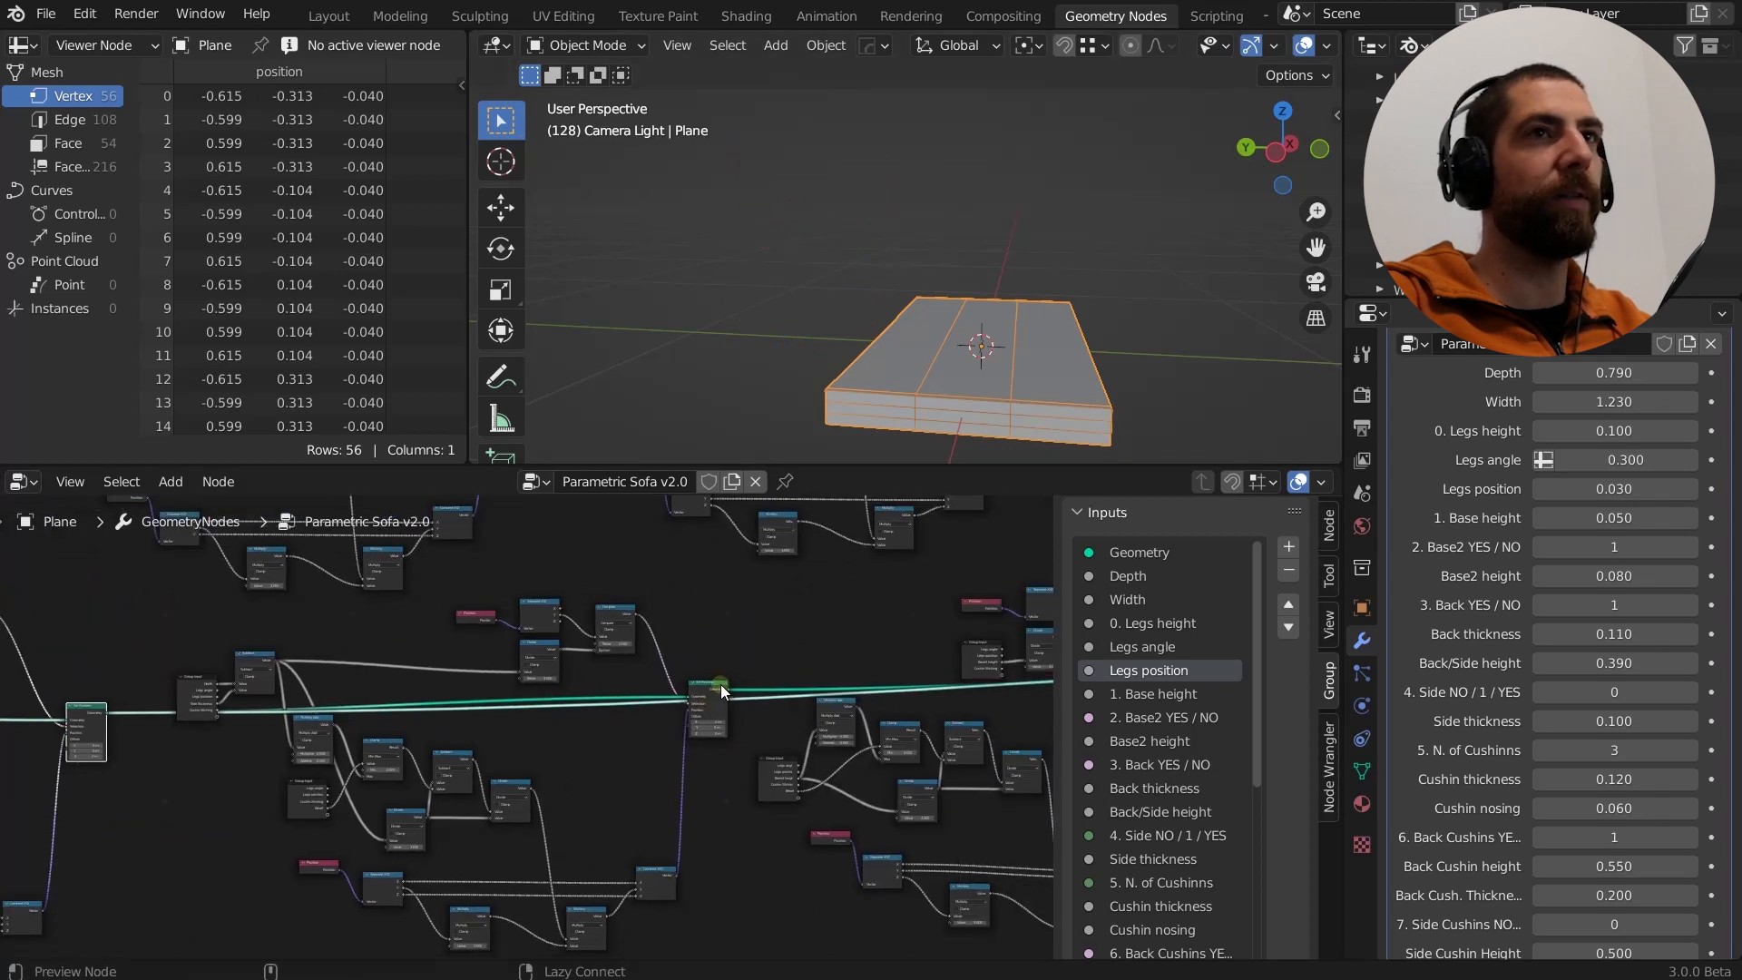
pyautogui.keyDown('ctrl'); pyautogui.keyDown('shift'); pyautogui.click(717, 683); pyautogui.keyUp('shift'); pyautogui.keyUp('ctrl')
pyautogui.moveTo(718, 684); pyautogui.dragTo(143, 673, button='middle')
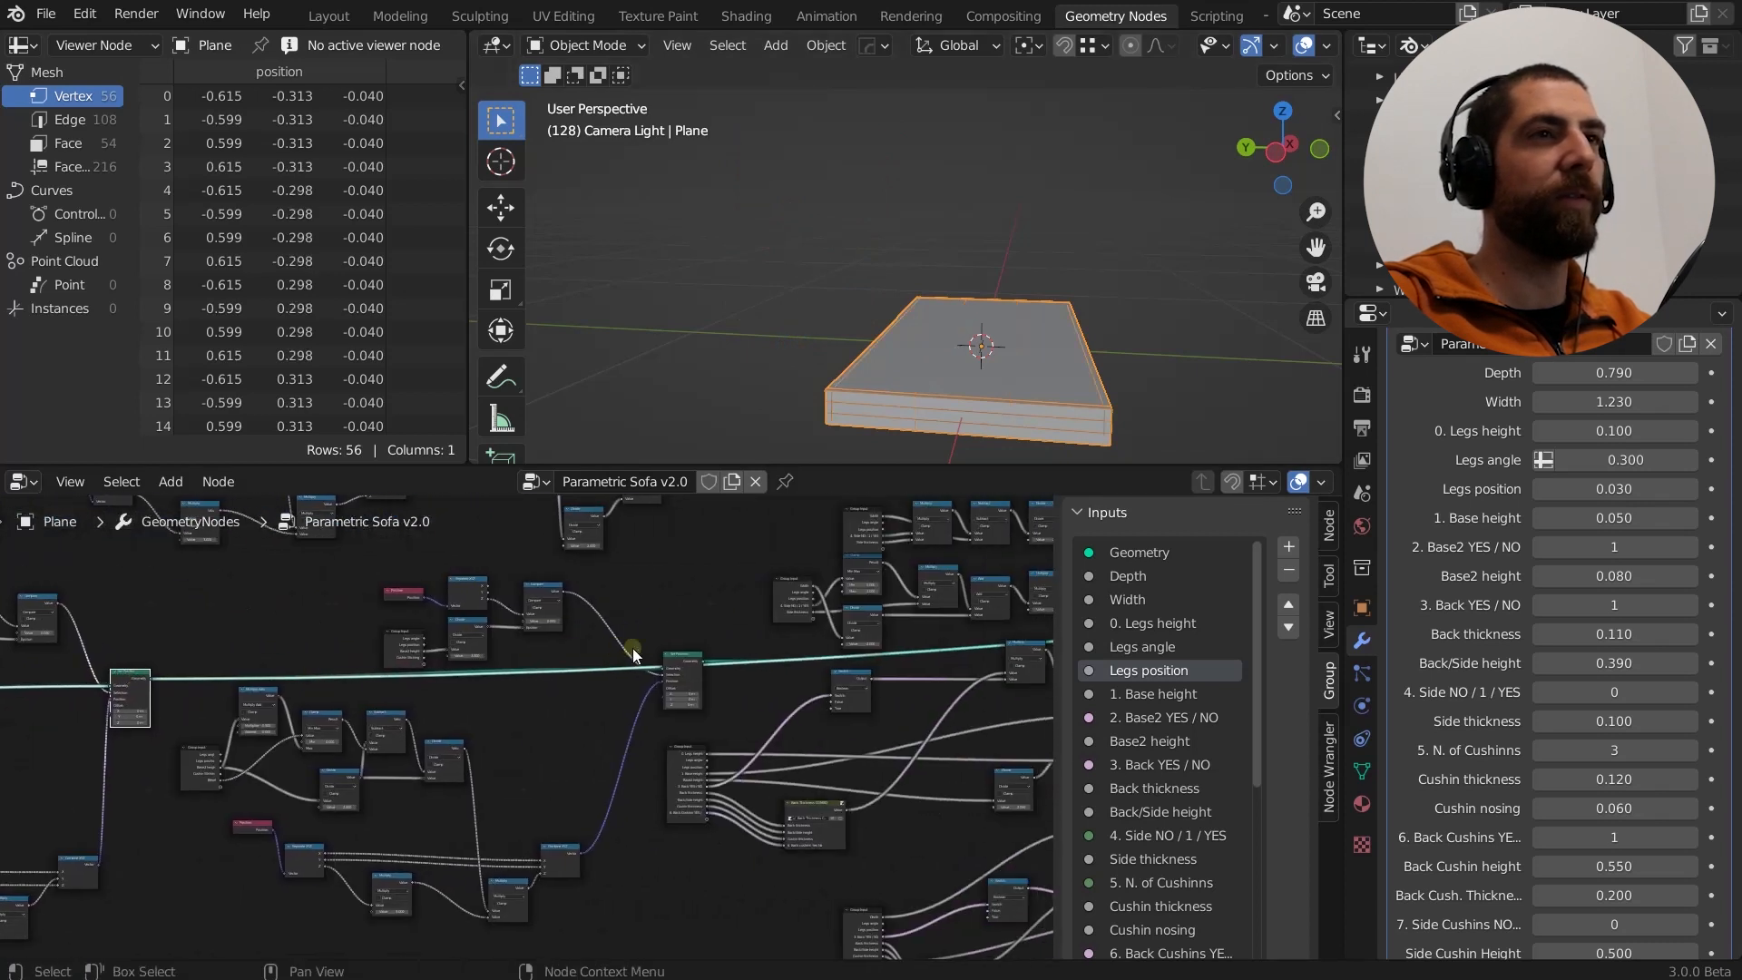
pyautogui.keyDown('ctrl'); pyautogui.keyDown('shift'); pyautogui.click(683, 653); pyautogui.keyUp('shift'); pyautogui.keyUp('ctrl')
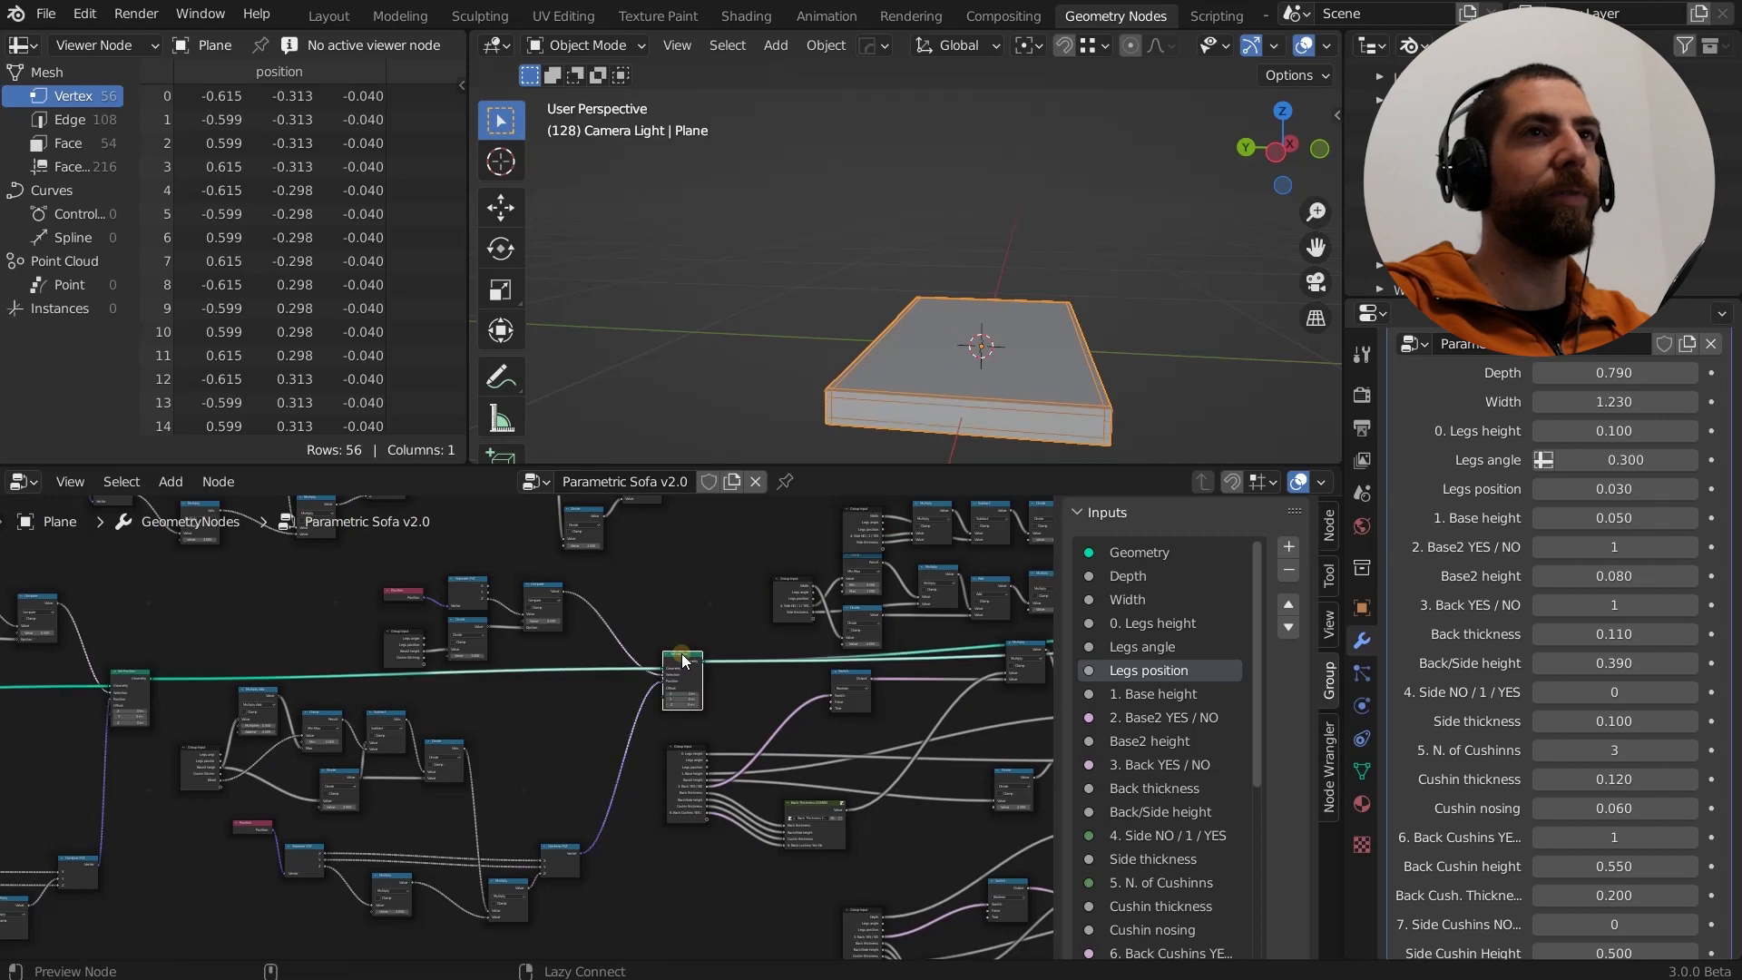
# Preview the Transform node that positions the BASE 2 geometry and view the result in the viewport.
pyautogui.moveTo(694, 602); pyautogui.dragTo(659, 635, button='middle')
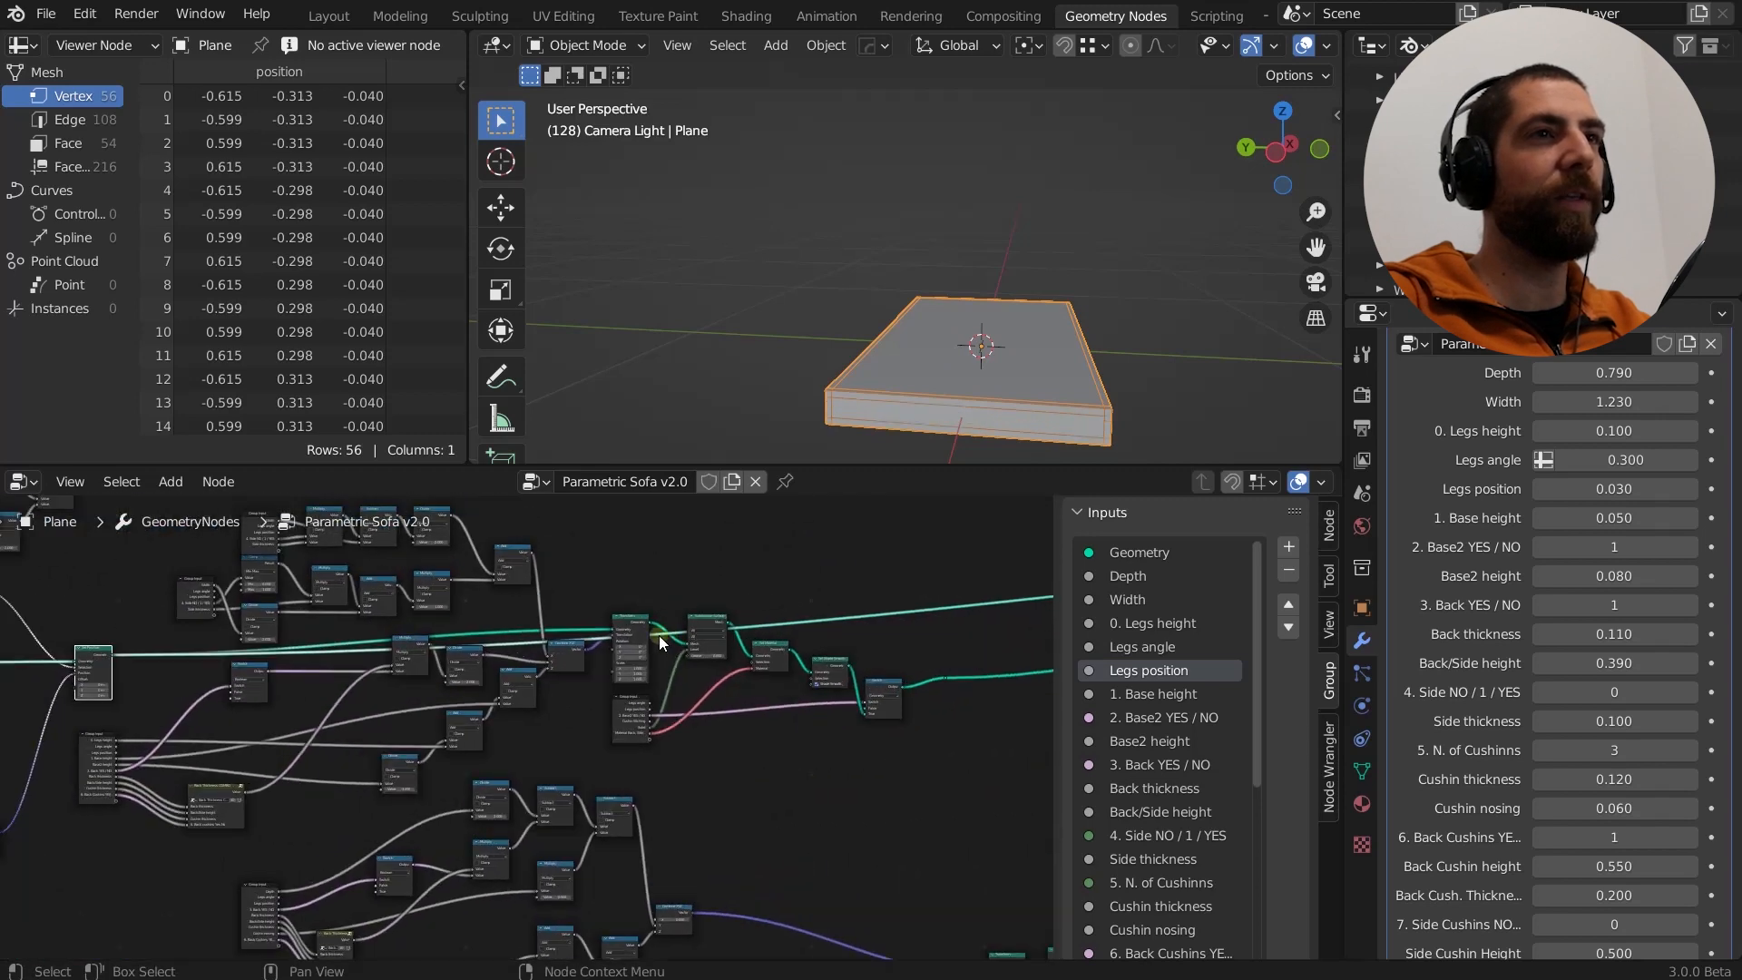
pyautogui.scroll(3, 629, 621)
pyautogui.keyDown('ctrl'); pyautogui.keyDown('shift'); pyautogui.click(632, 625); pyautogui.keyUp('shift'); pyautogui.keyUp('ctrl')
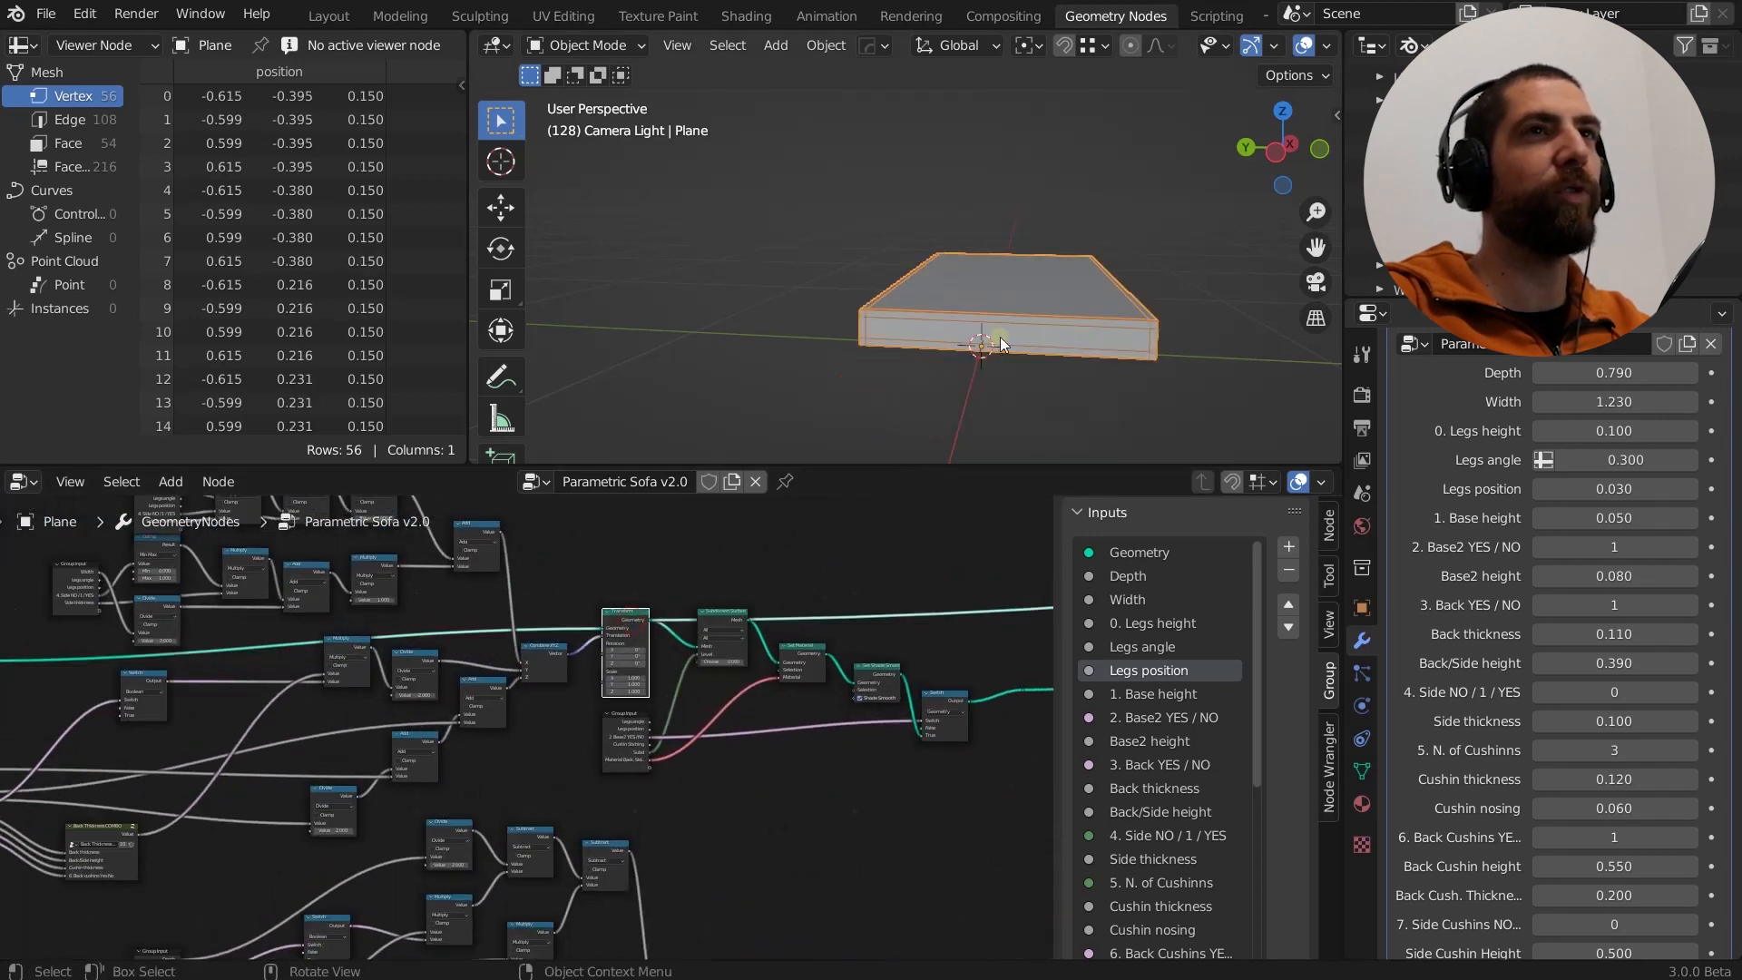
pyautogui.moveTo(1001, 336)
pyautogui.mouseDown(button='middle')
pyautogui.moveTo(1092, 327)
pyautogui.moveTo(1054, 310)
pyautogui.moveTo(1007, 345)
pyautogui.mouseUp(button='middle')
pyautogui.scroll(-4, 1007, 345)
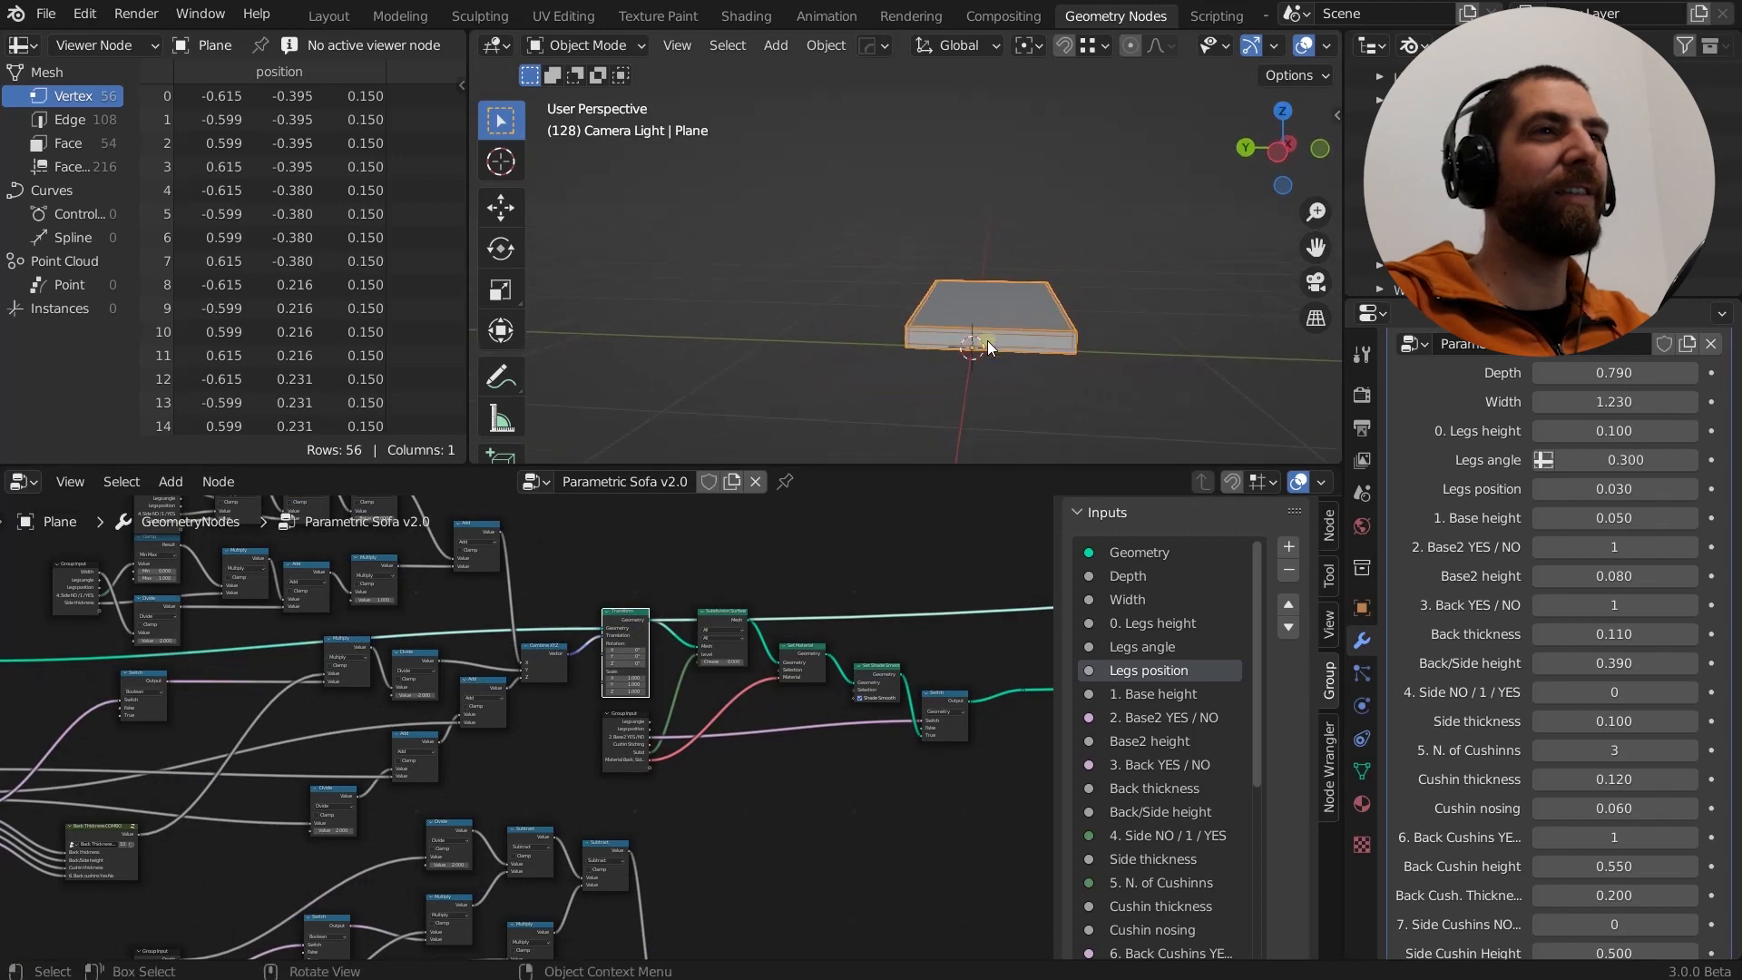
# Examine the Width, 4. Side NO / 1 / YES and Side thickness math nodes that feed the Transform translation.
pyautogui.scroll(-3, 650, 647)
pyautogui.moveTo(651, 646); pyautogui.dragTo(713, 637, button='middle')
pyautogui.scroll(3, 650, 631)
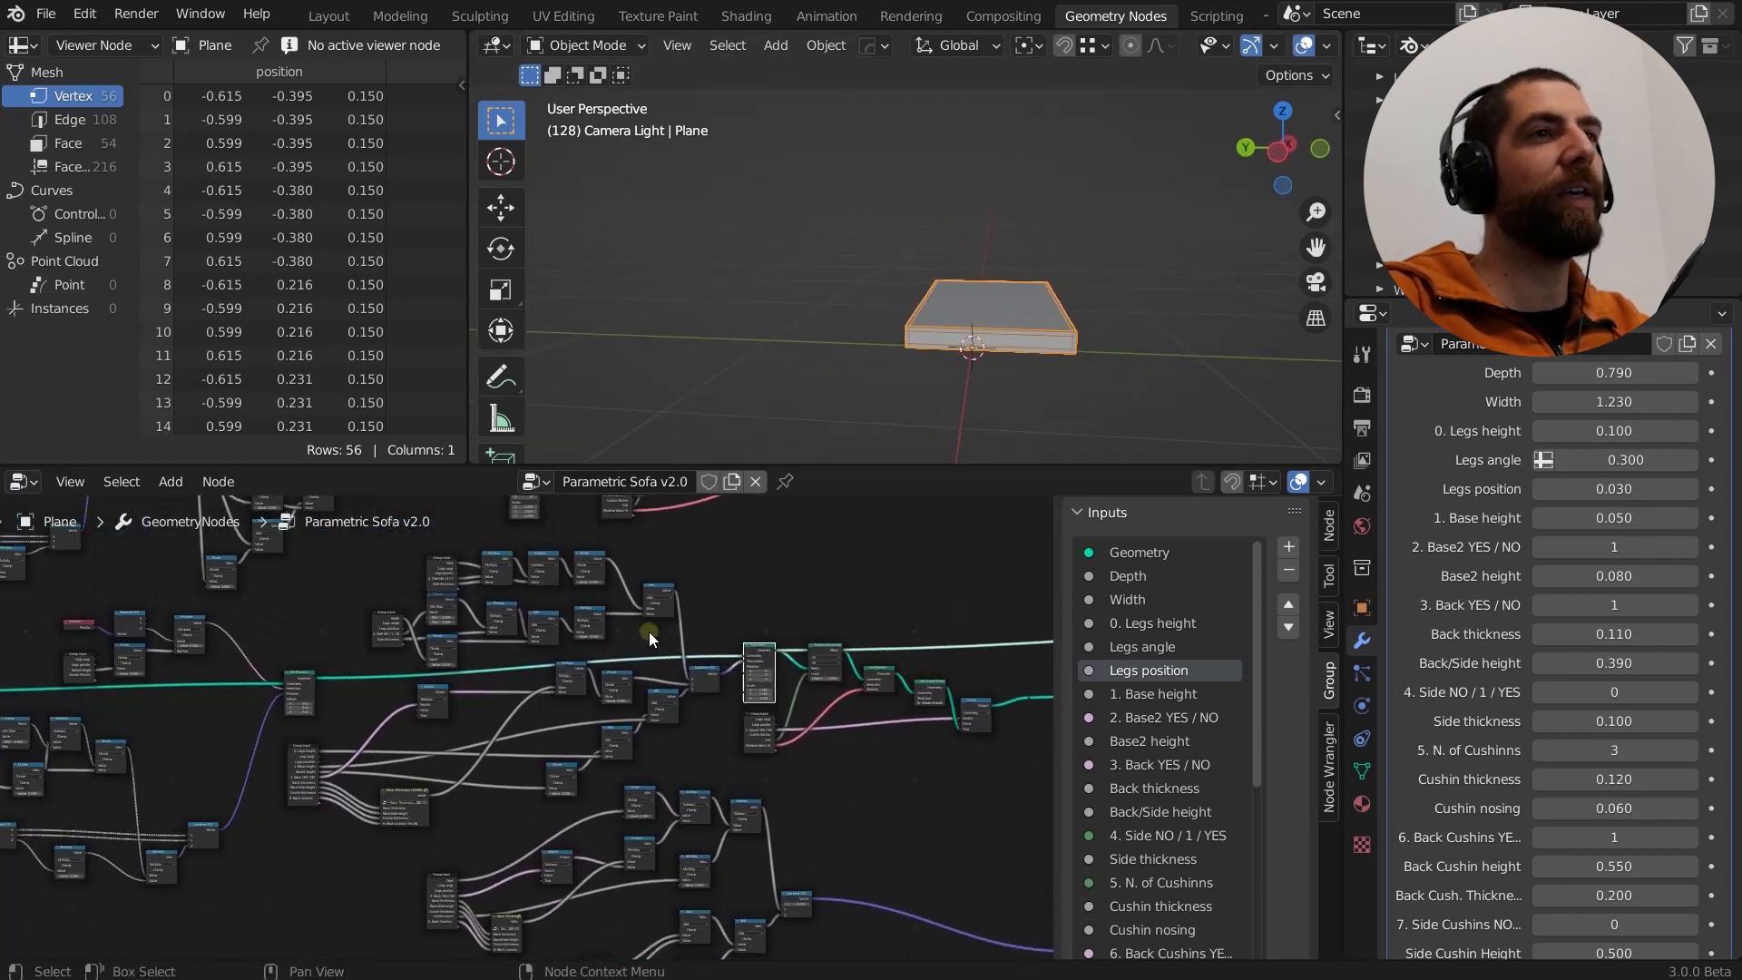
pyautogui.scroll(2, 980, 345)
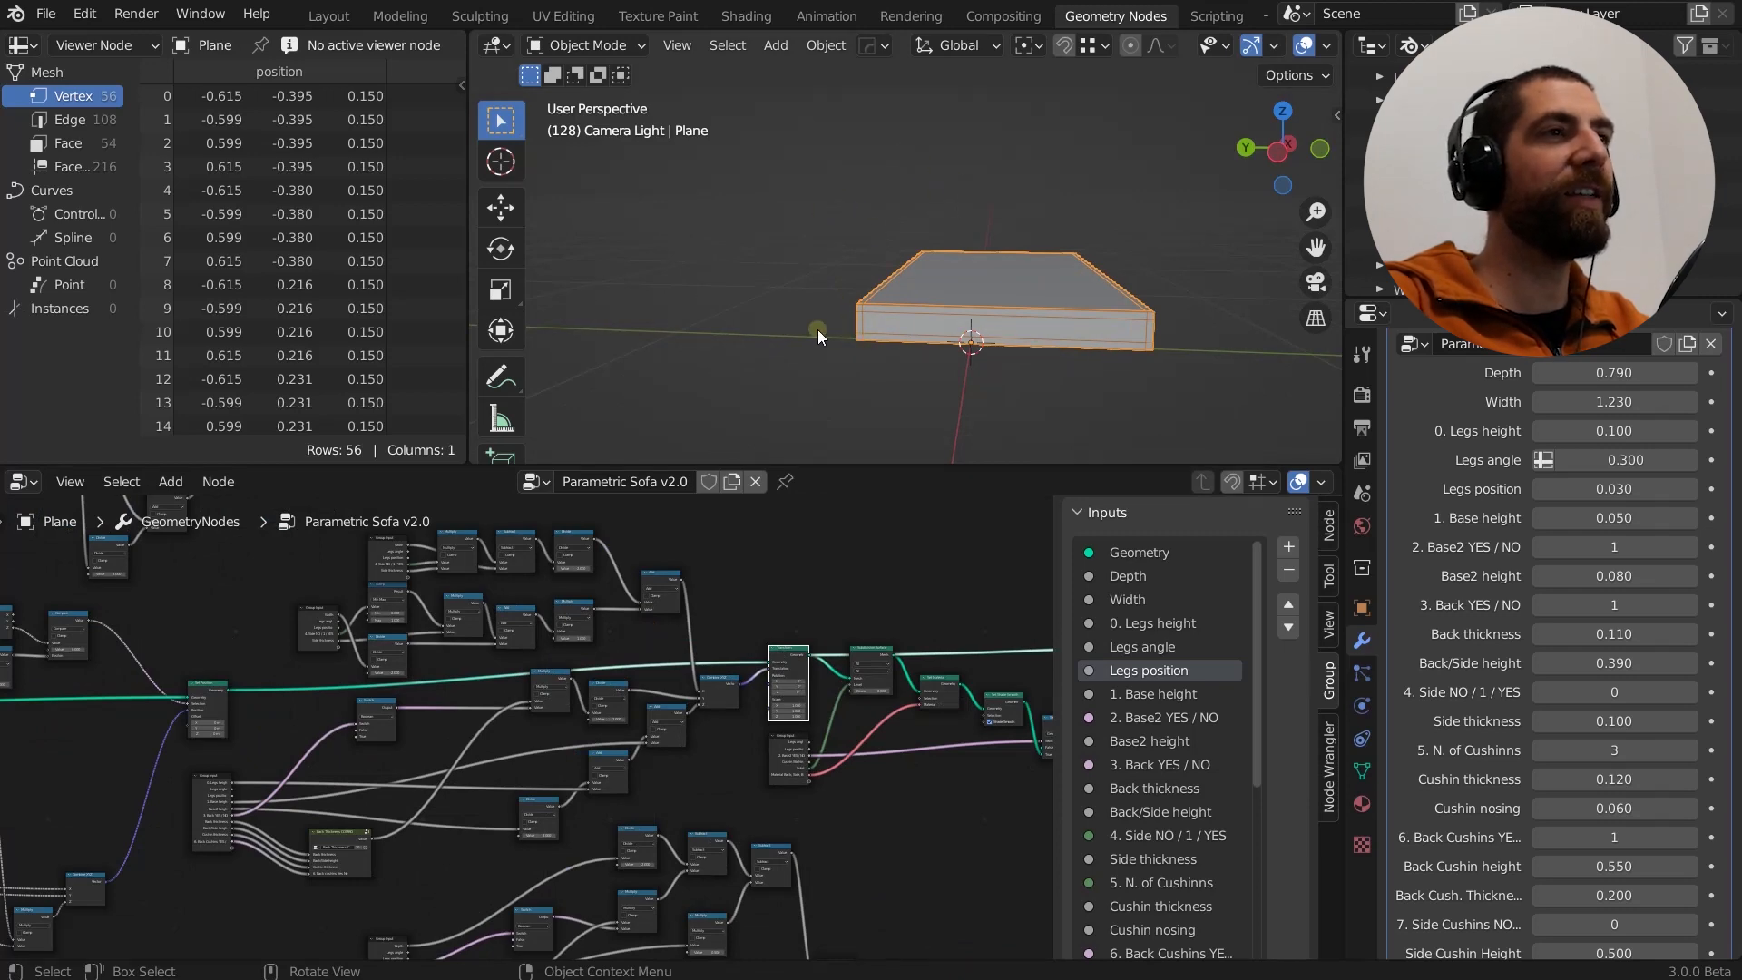
pyautogui.scroll(2, 247, 759)
pyautogui.scroll(3, 437, 624)
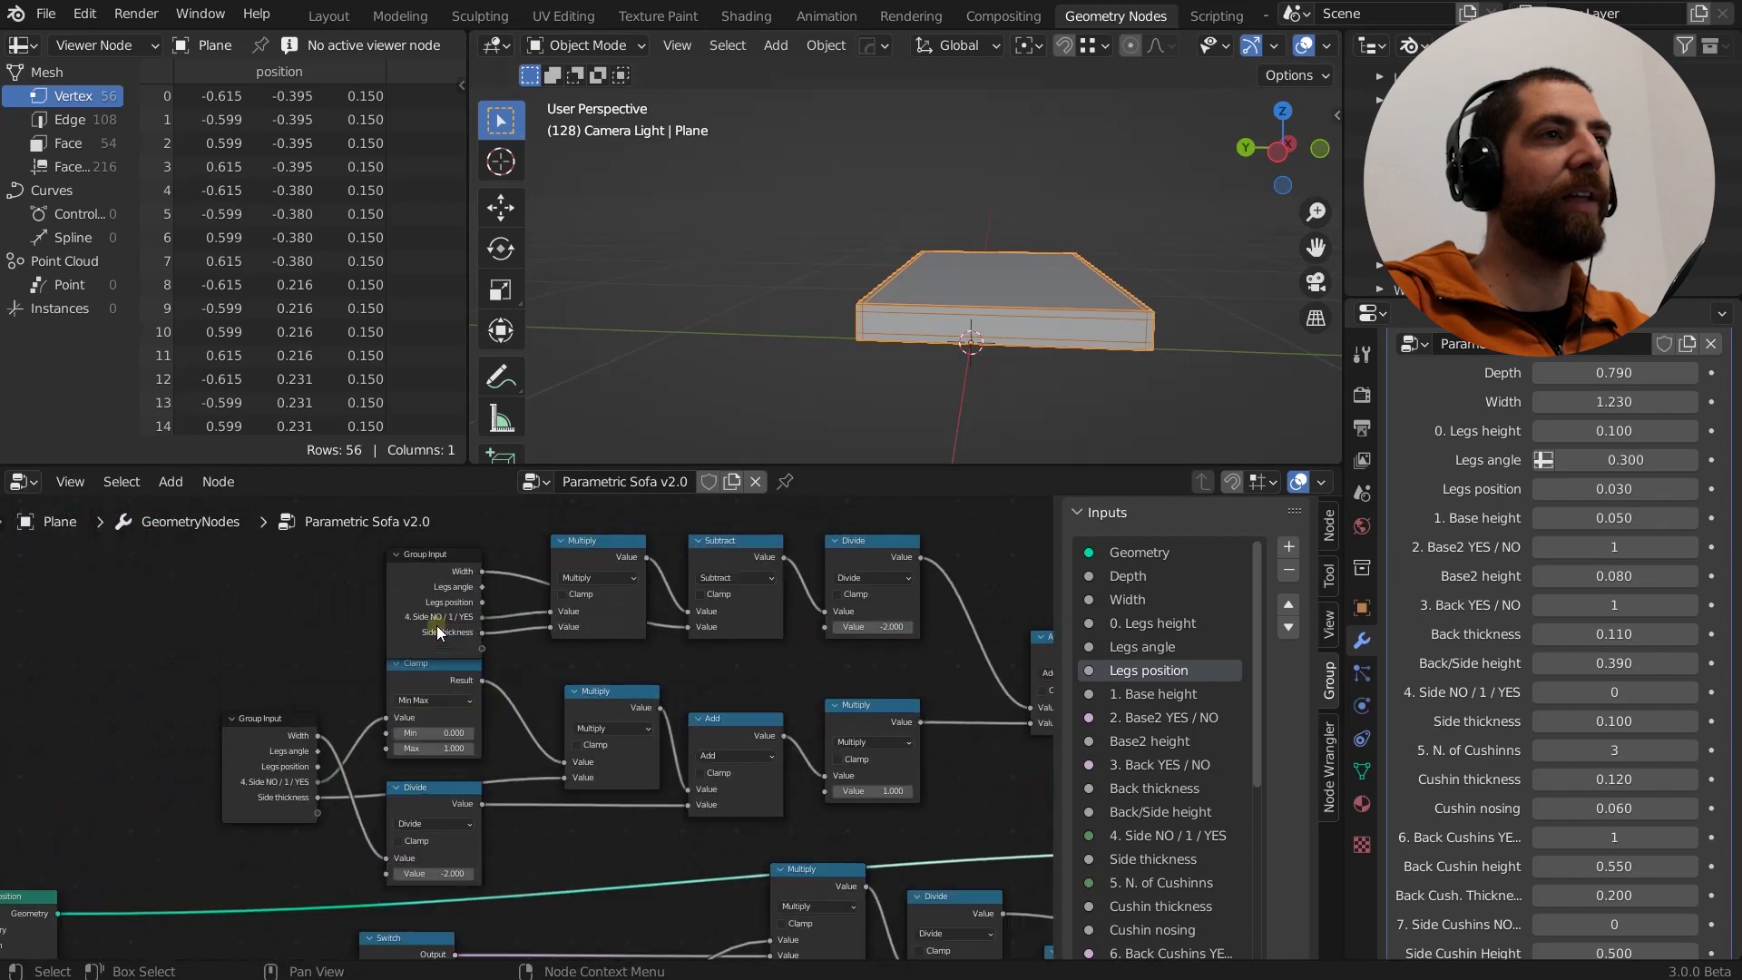
pyautogui.moveTo(445, 617)
pyautogui.mouseDown()
pyautogui.moveTo(447, 508)
pyautogui.moveTo(446, 626)
pyautogui.mouseUp()
pyautogui.scroll(-6, 524, 605)
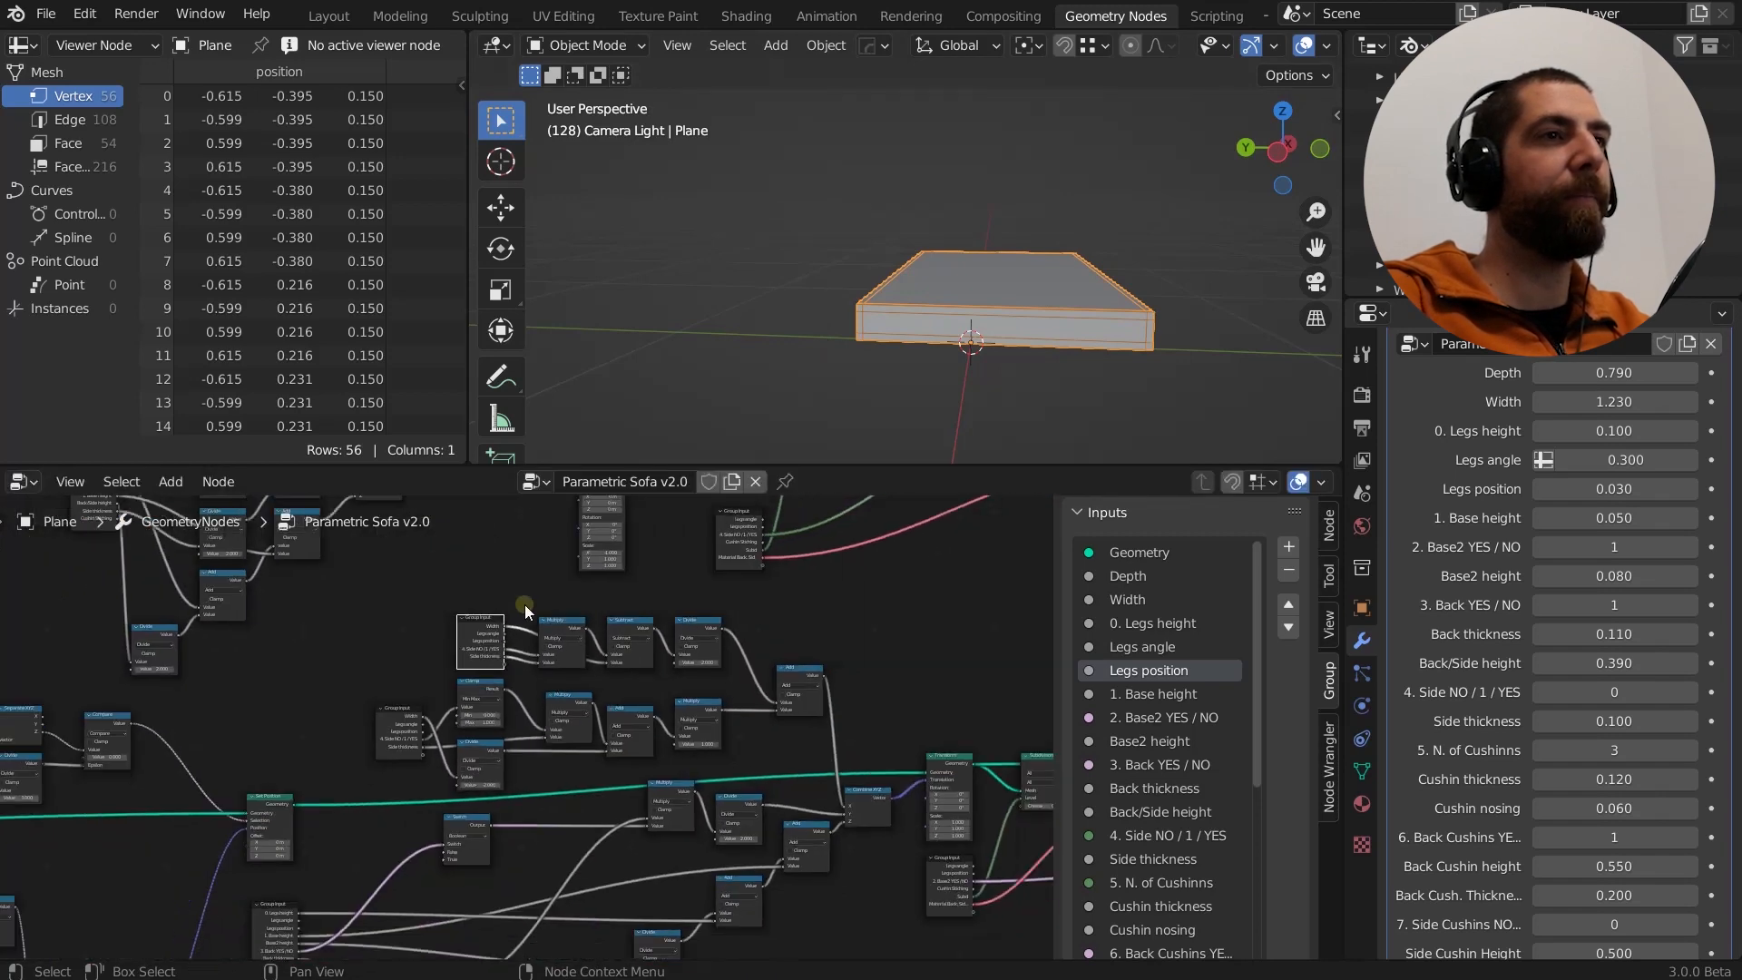
# Select the Back Thickness COMBO node feeding the BASE 2 translation, and the second COMBO node in the branch below.
pyautogui.scroll(8, 439, 743)
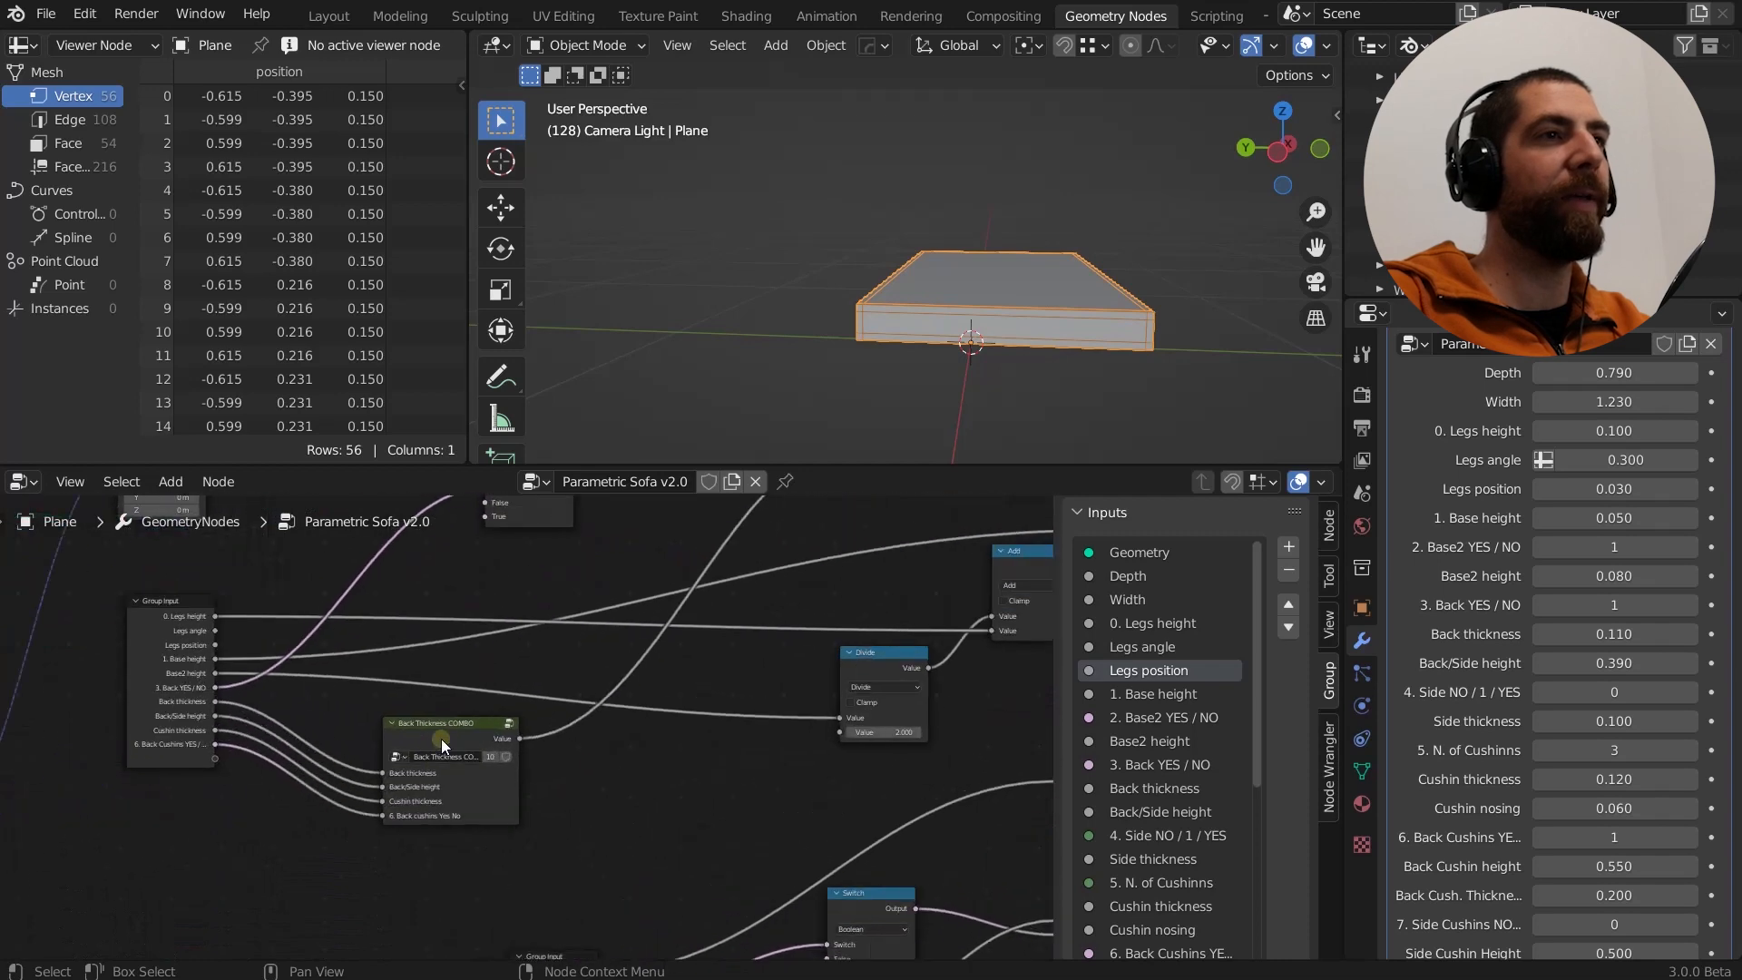
pyautogui.click(441, 737)
pyautogui.scroll(-7, 441, 730)
pyautogui.scroll(3, 441, 732)
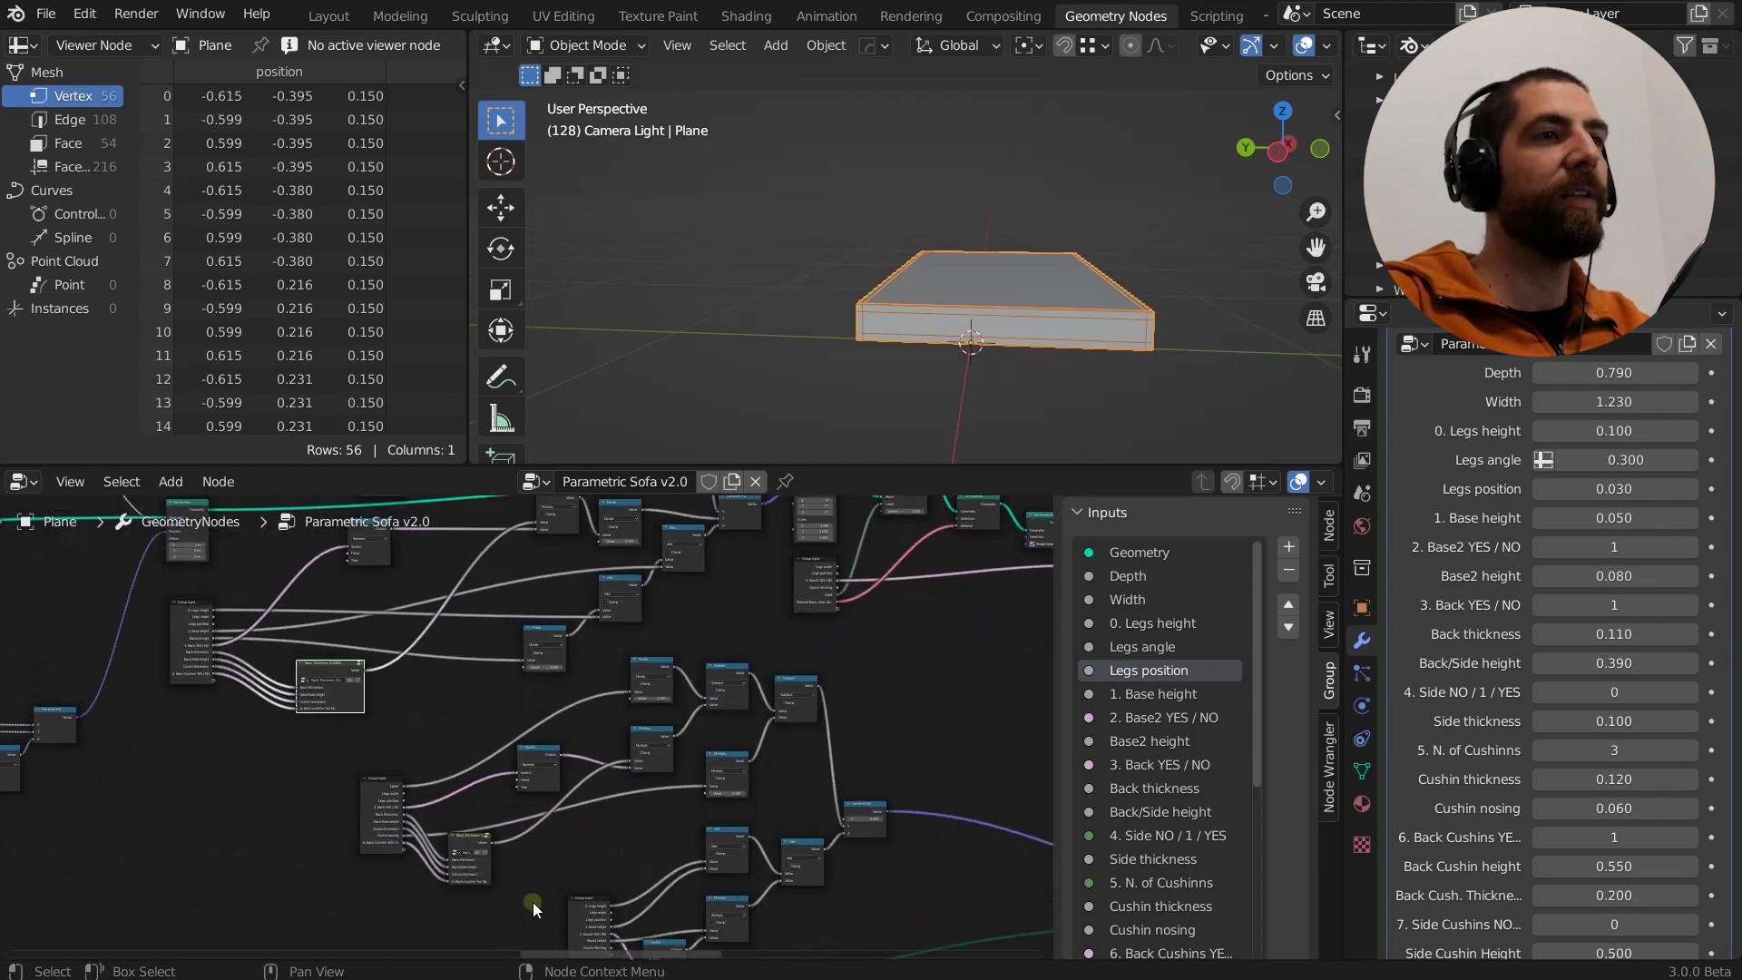
pyautogui.click(433, 825)
pyautogui.scroll(-6, 434, 824)
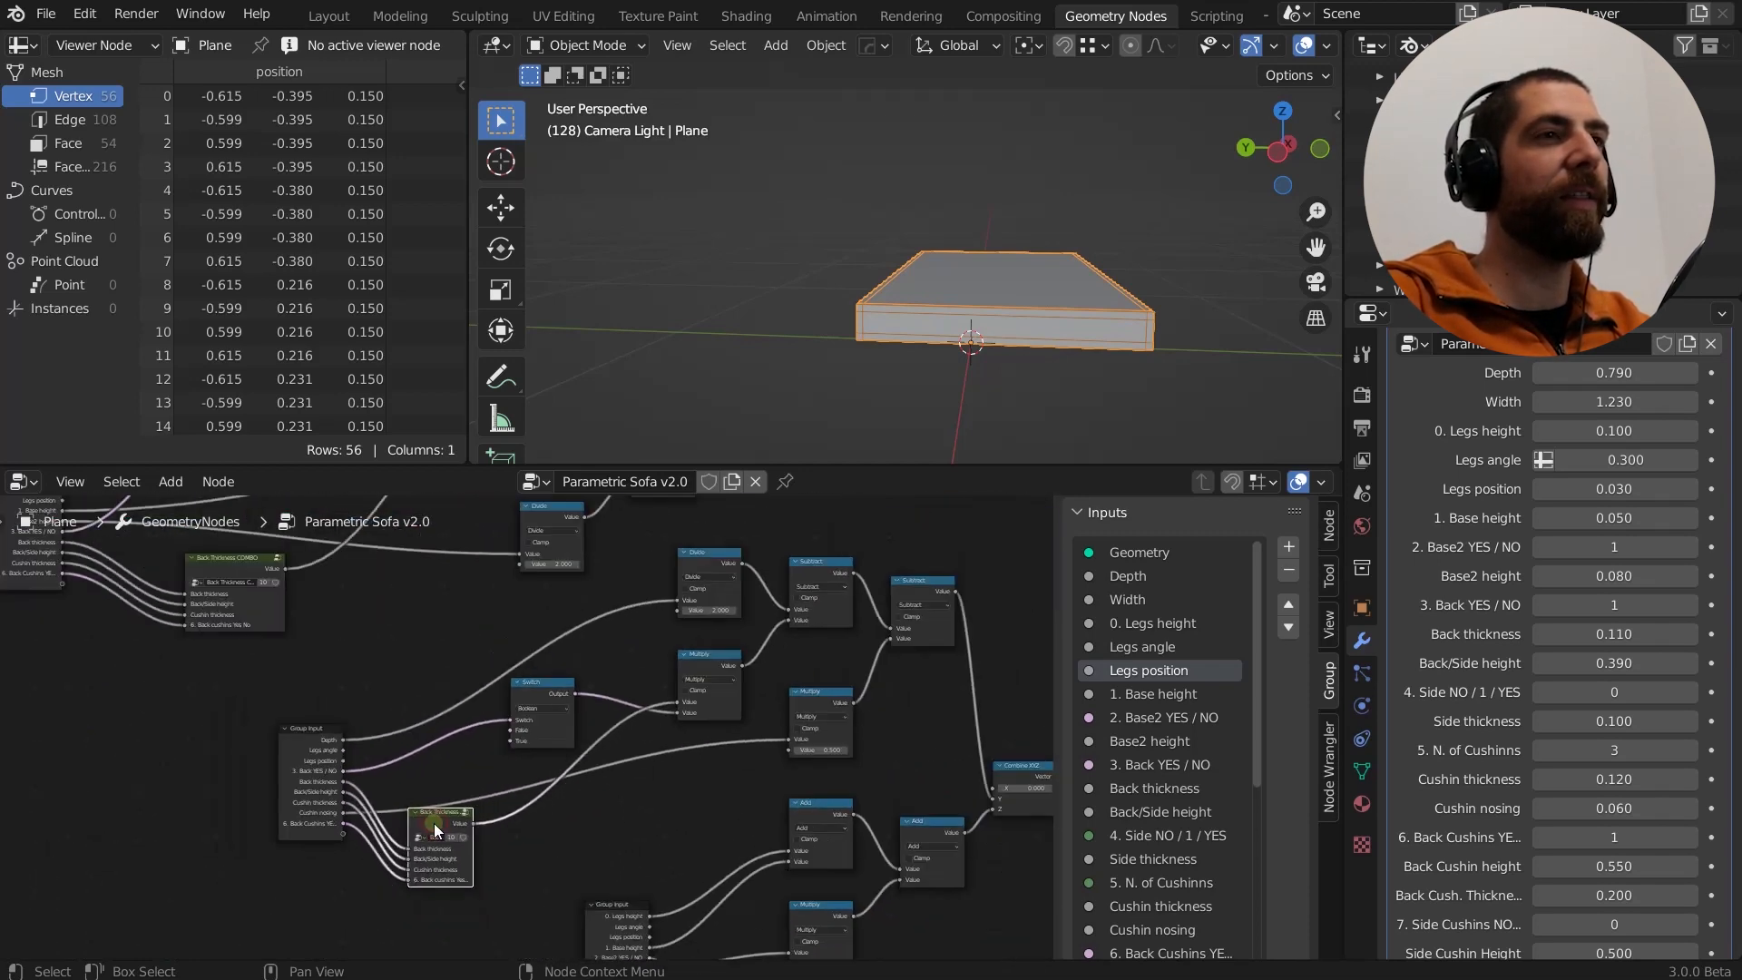
pyautogui.scroll(-3, 531, 831)
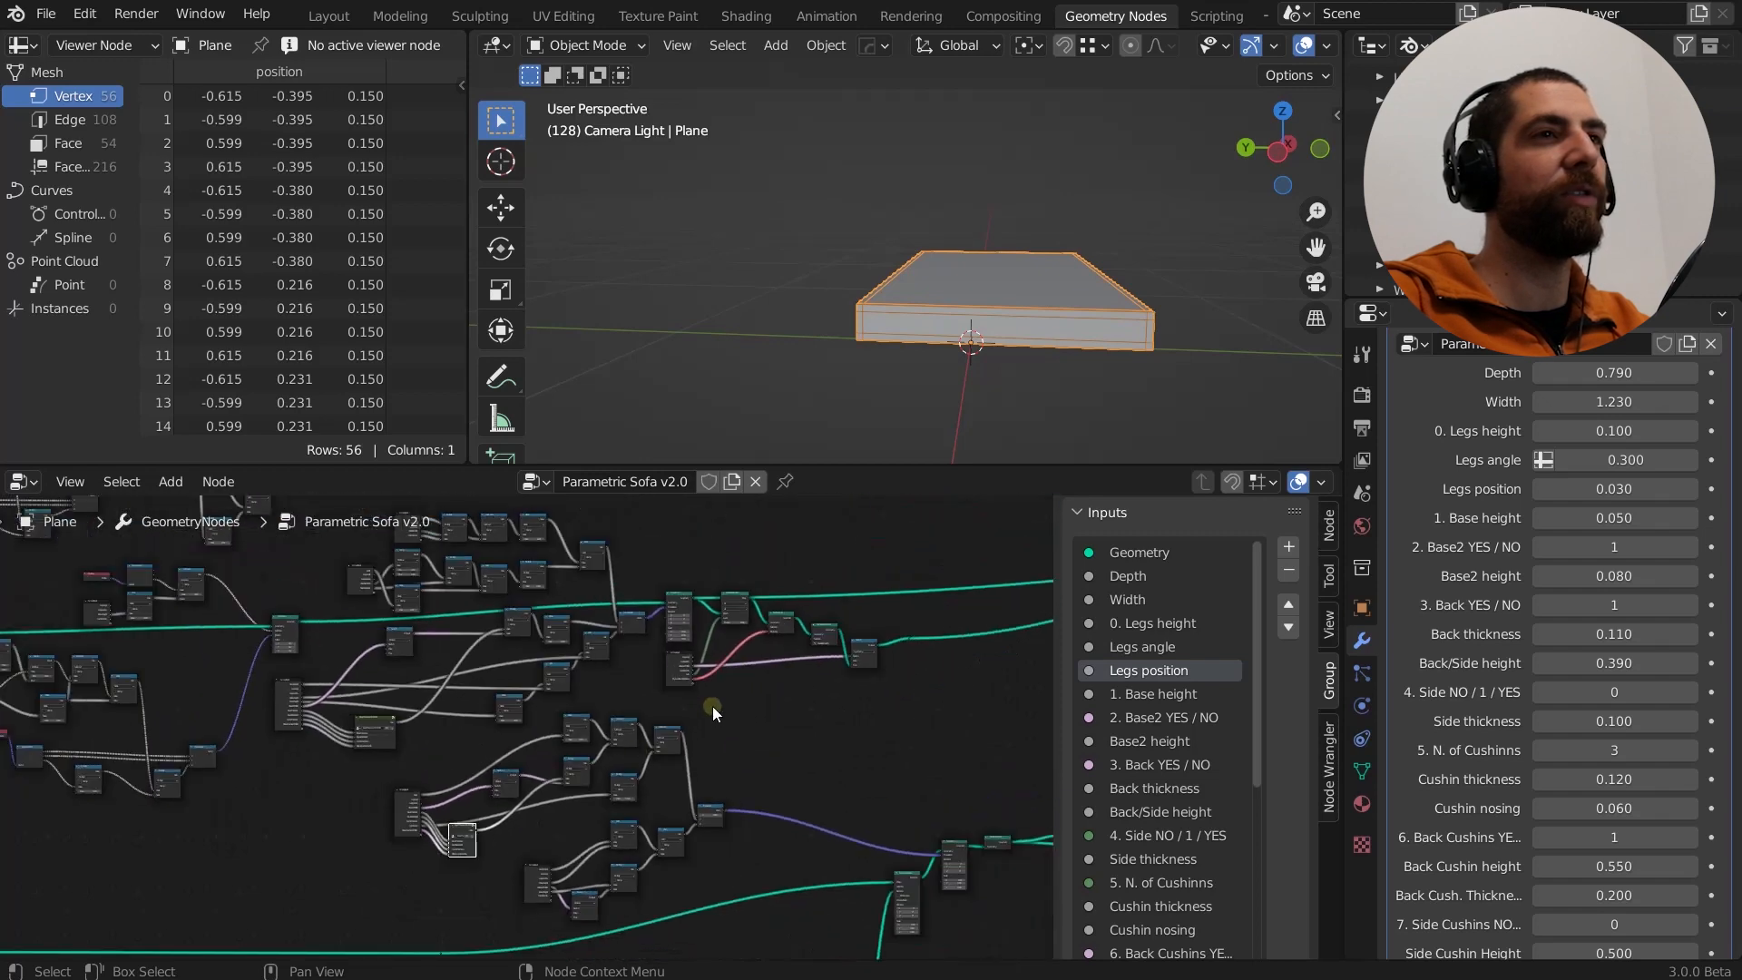
# Return to the BASE 2 Transform node and preview the Subdivision Surface node that follows it.
pyautogui.scroll(5, 691, 635)
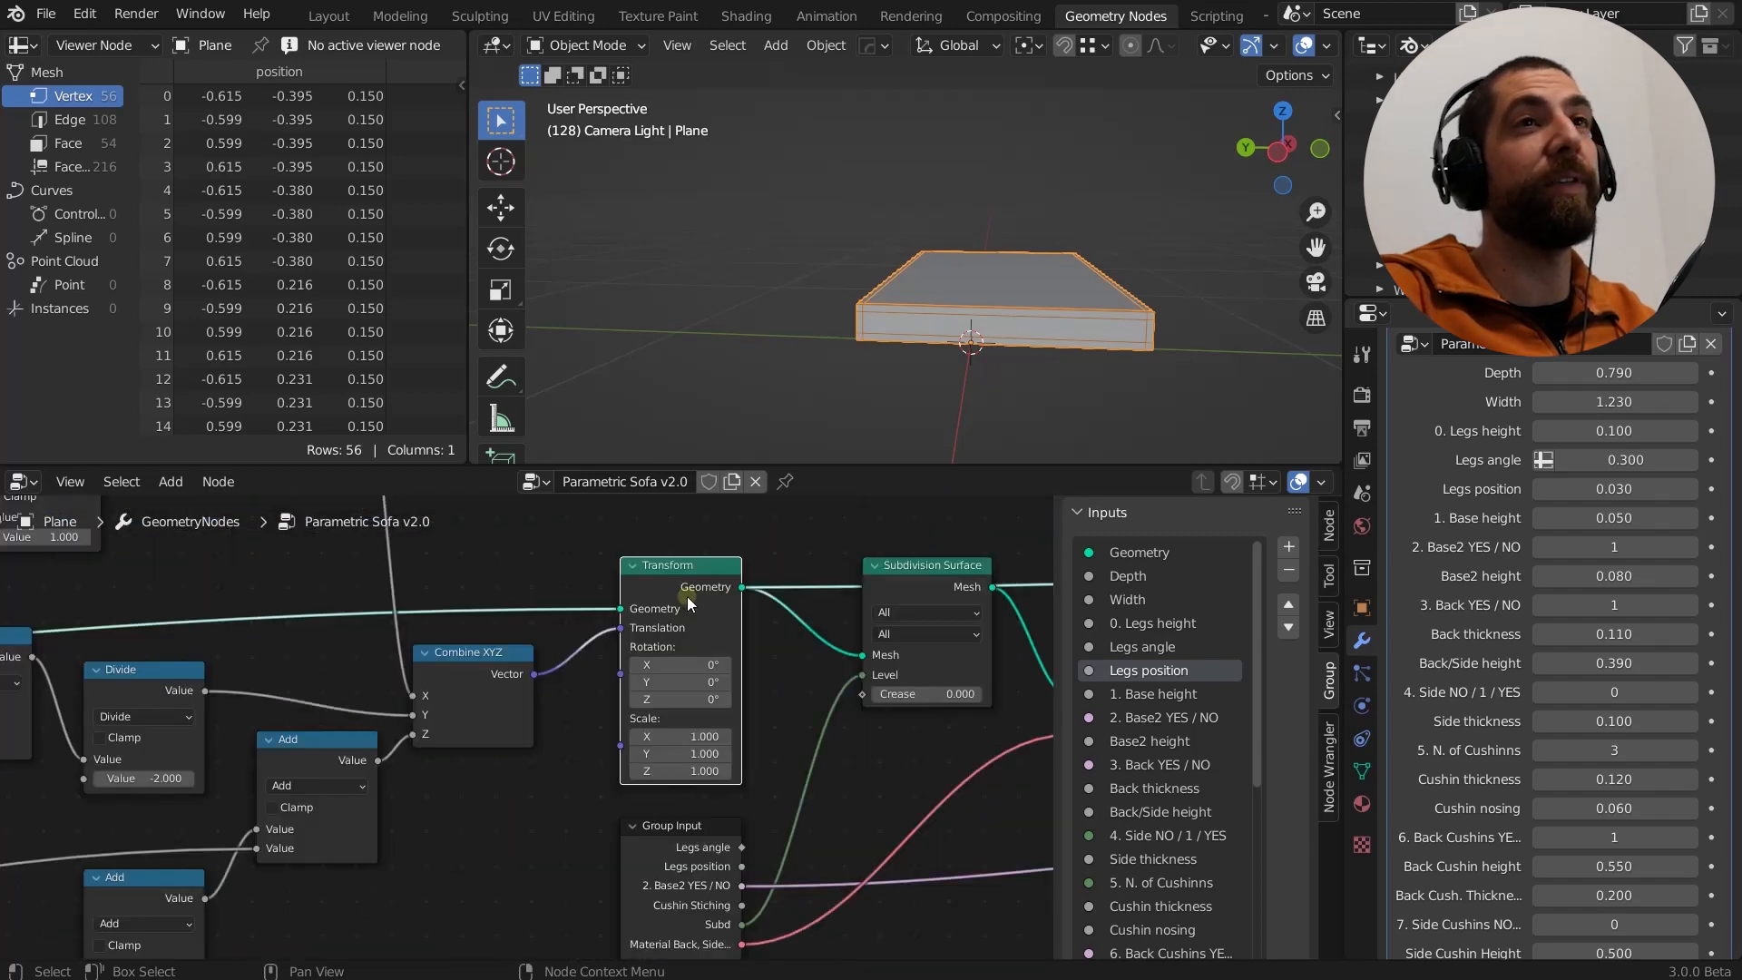
pyautogui.moveTo(984, 331)
pyautogui.mouseDown(button='middle')
pyautogui.moveTo(1026, 334)
pyautogui.moveTo(995, 339)
pyautogui.mouseUp(button='middle')
pyautogui.scroll(-6, 606, 546)
pyautogui.scroll(3, 777, 569)
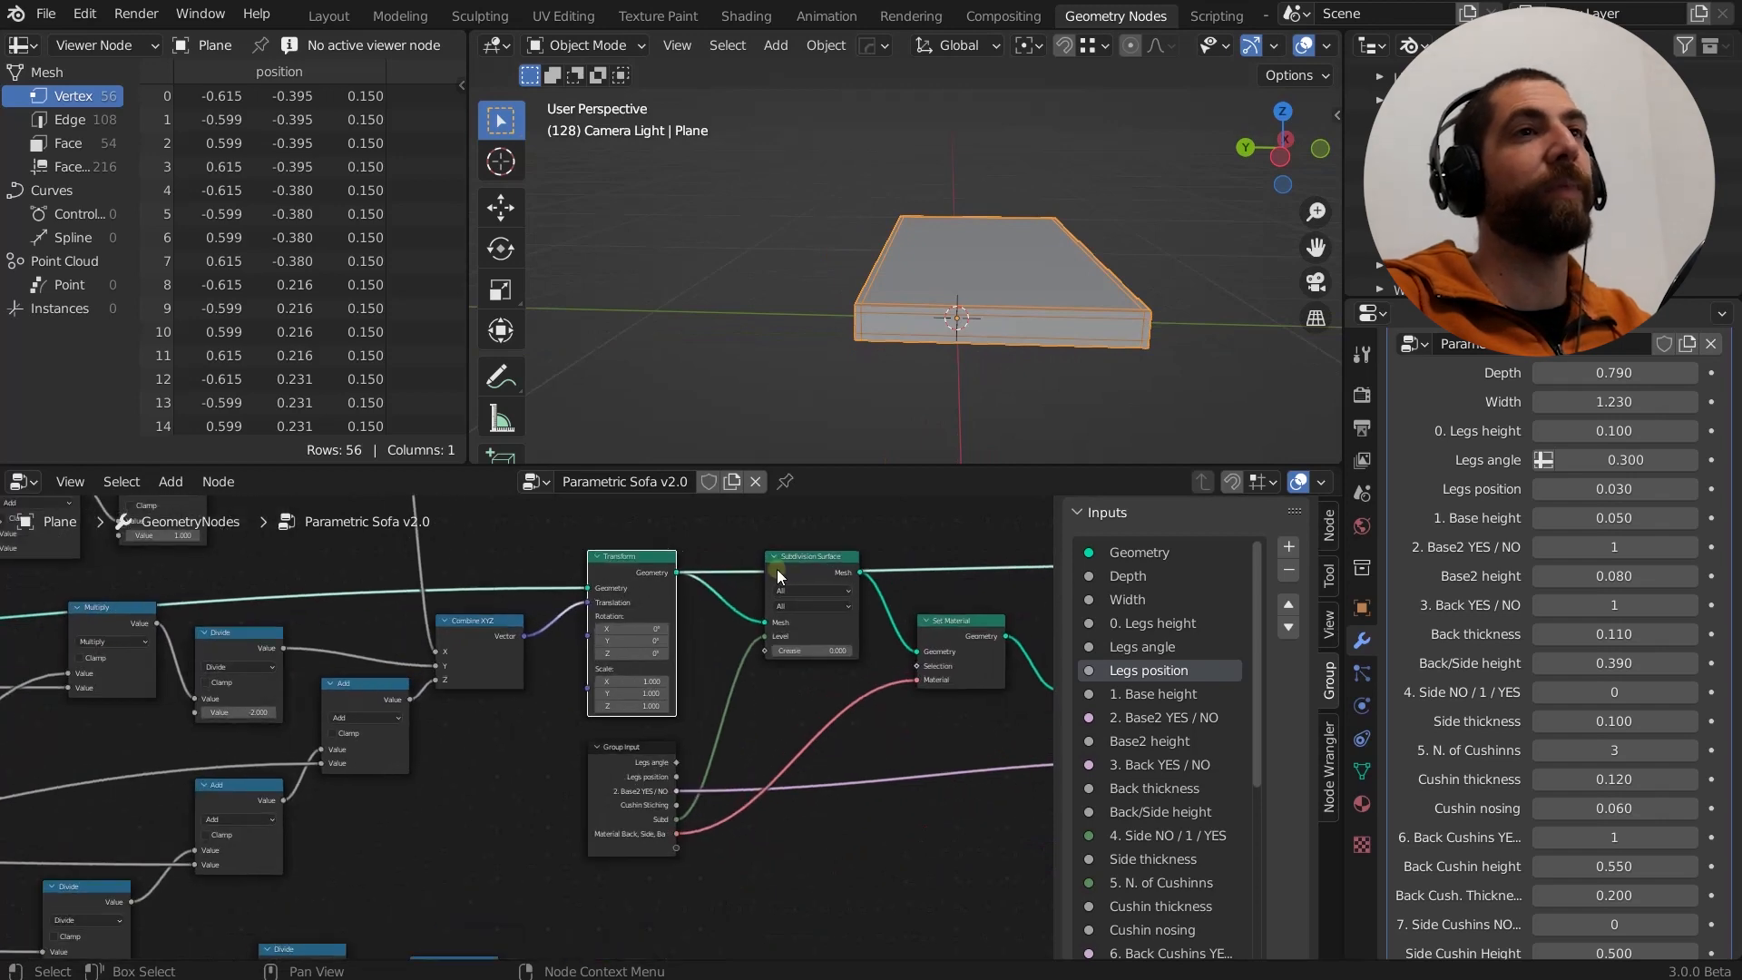
pyautogui.moveTo(822, 568); pyautogui.dragTo(642, 546, button='middle')
pyautogui.click(633, 543)
pyautogui.press('m')
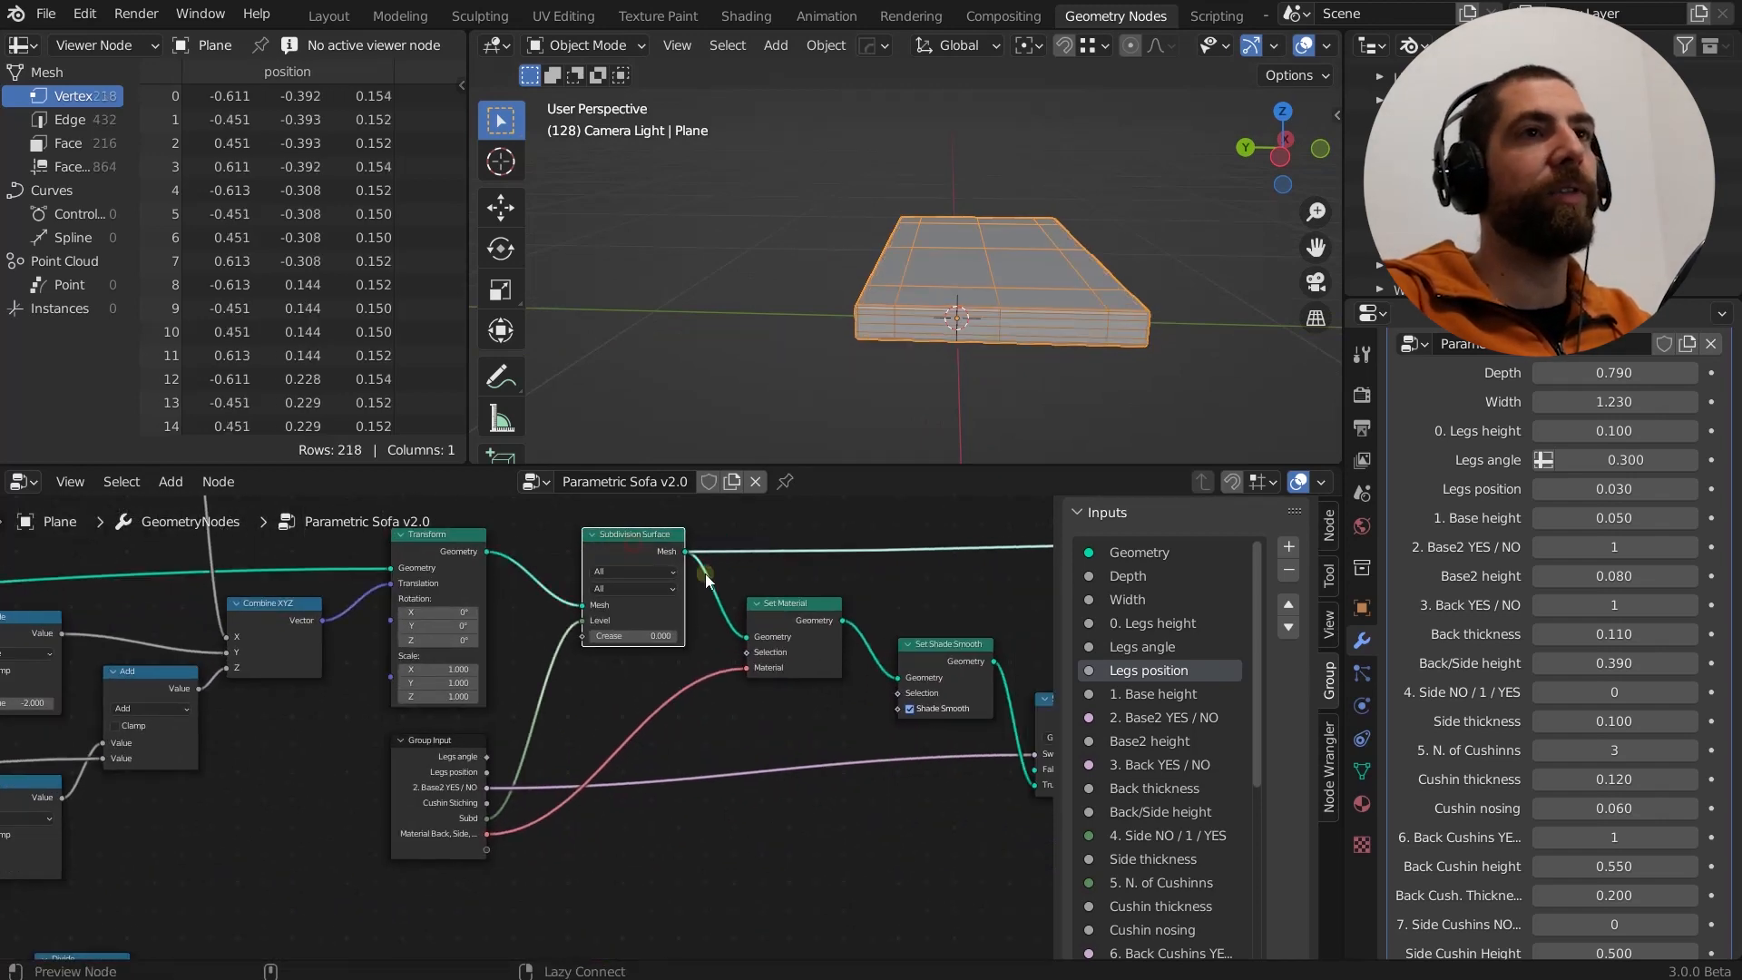
# Preview the Set Material and Set Shade Smooth nodes of the BASE 2 branch in turn.
pyautogui.keyDown('alt'); pyautogui.keyDown('shift'); pyautogui.click(791, 611); pyautogui.keyUp('shift'); pyautogui.keyUp('alt')
pyautogui.scroll(-7, 659, 603)
pyautogui.moveTo(764, 640); pyautogui.dragTo(693, 645, button='middle')
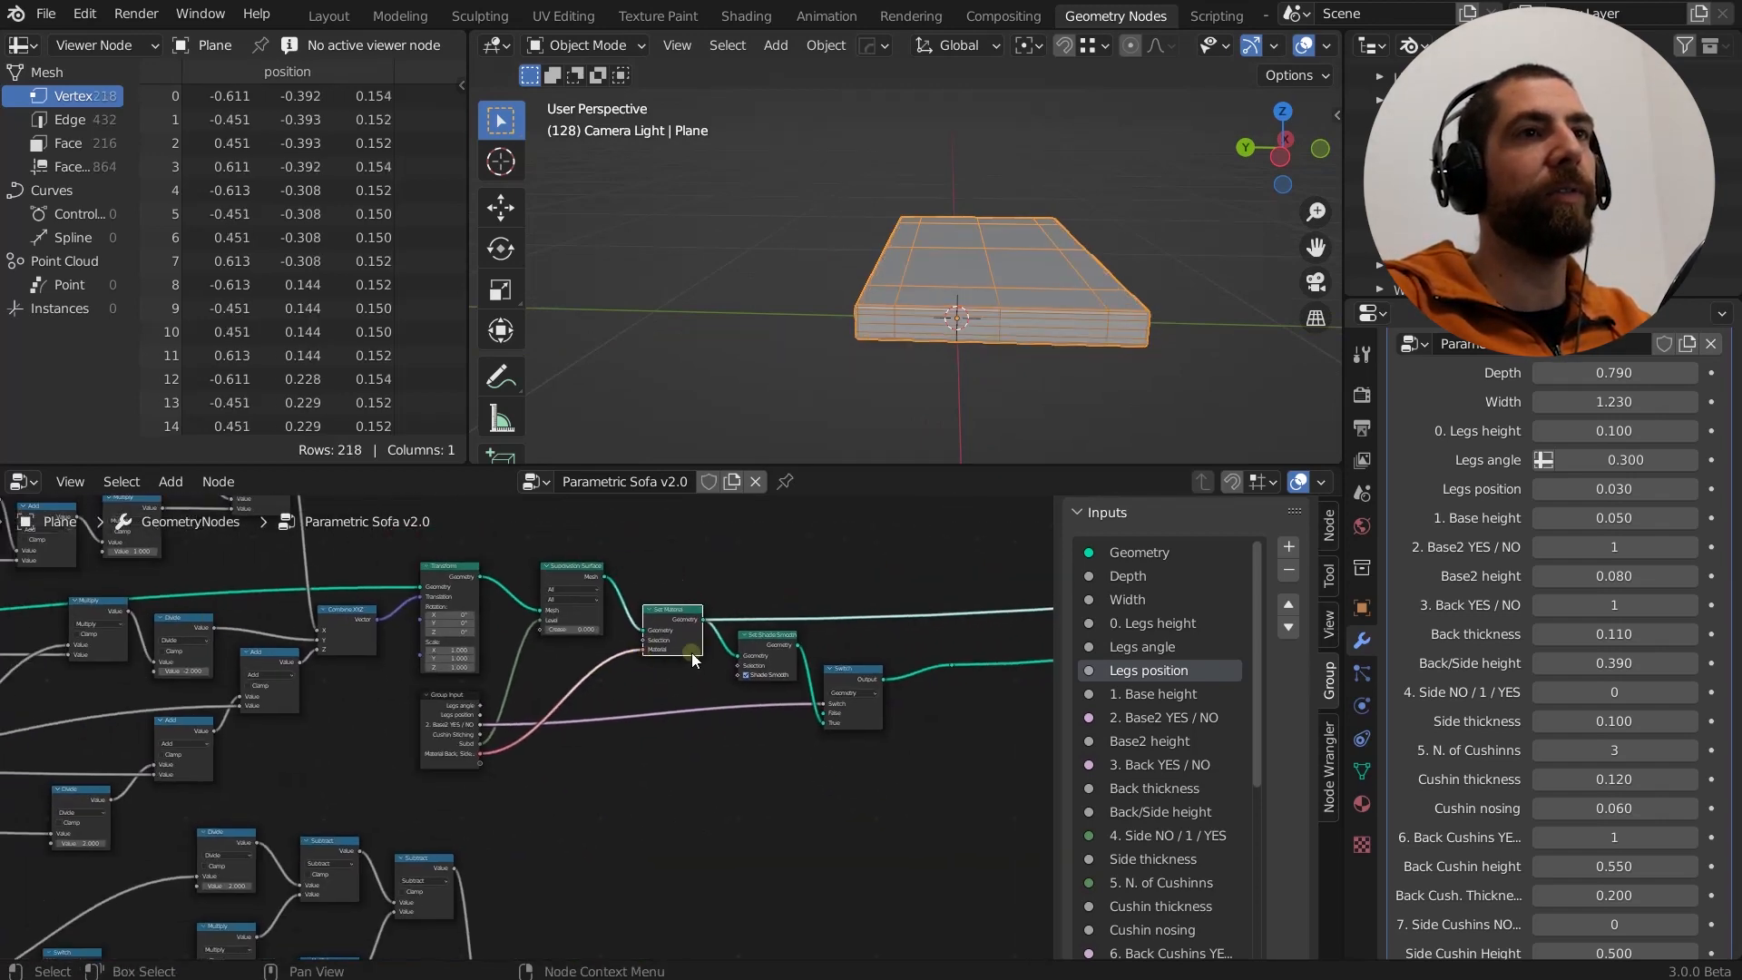
pyautogui.scroll(3, 726, 644)
pyautogui.keyDown('ctrl'); pyautogui.keyDown('shift'); pyautogui.click(773, 639); pyautogui.keyUp('shift'); pyautogui.keyUp('ctrl')
pyautogui.scroll(-3, 789, 668)
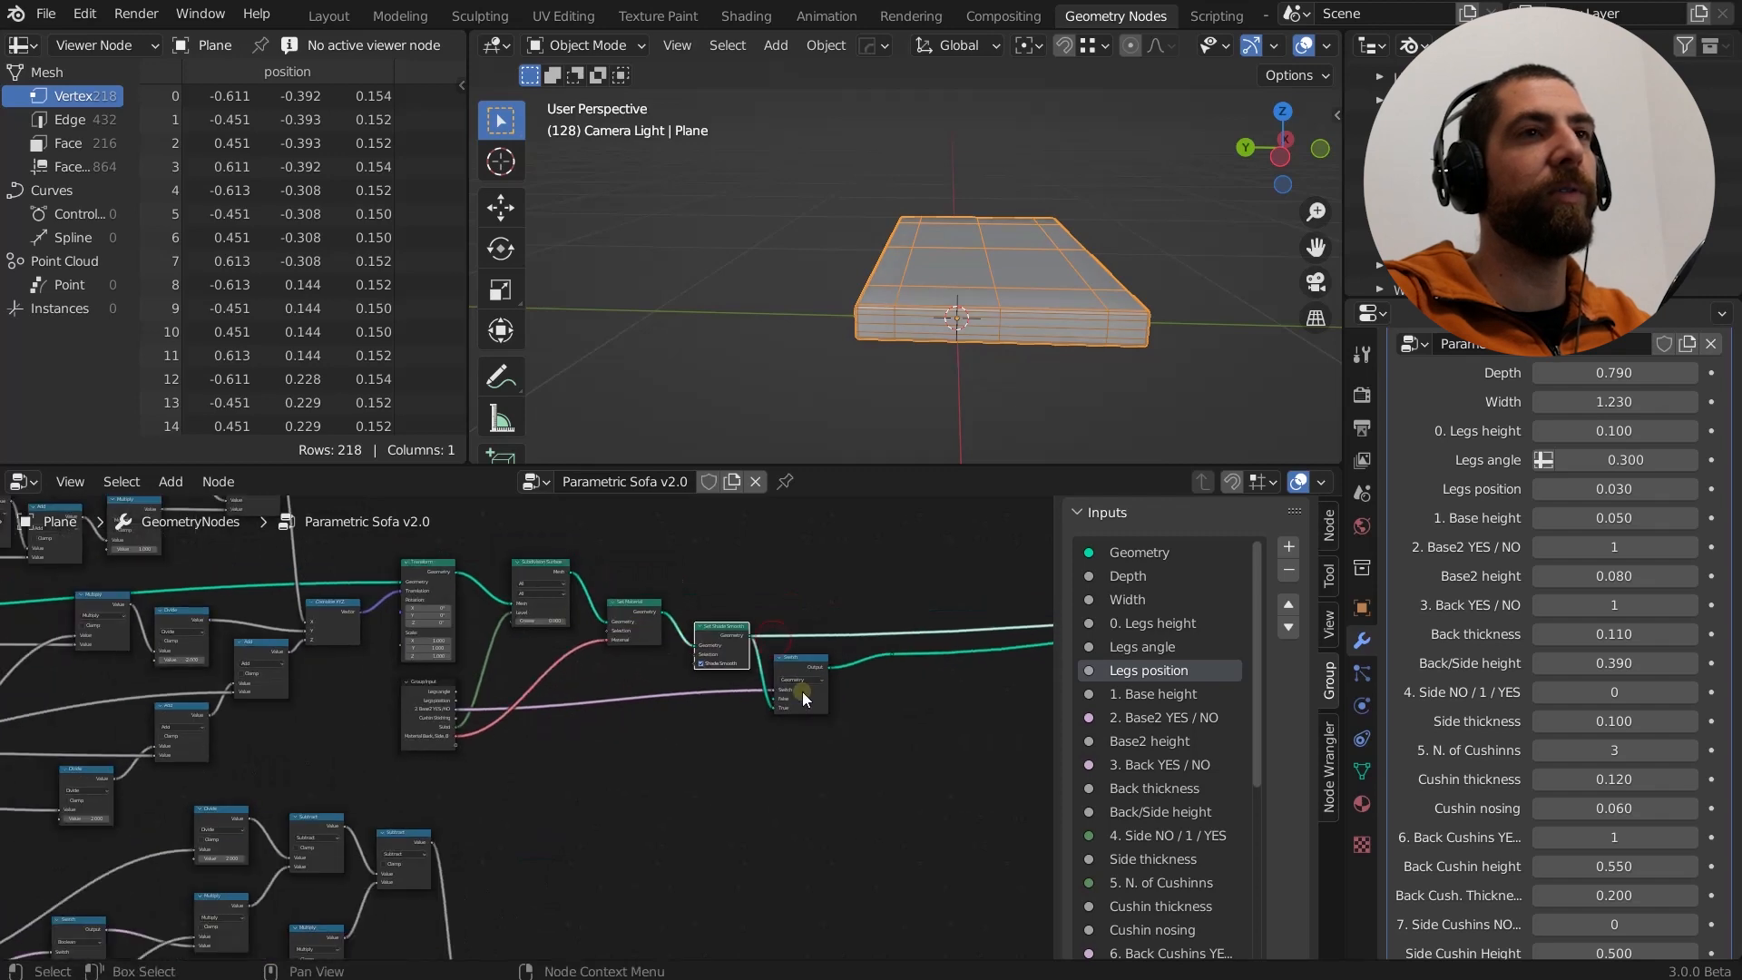
# Select the Switch node driven by 2. Base2 YES / NO and follow its geometry output onward.
pyautogui.scroll(4, 808, 671)
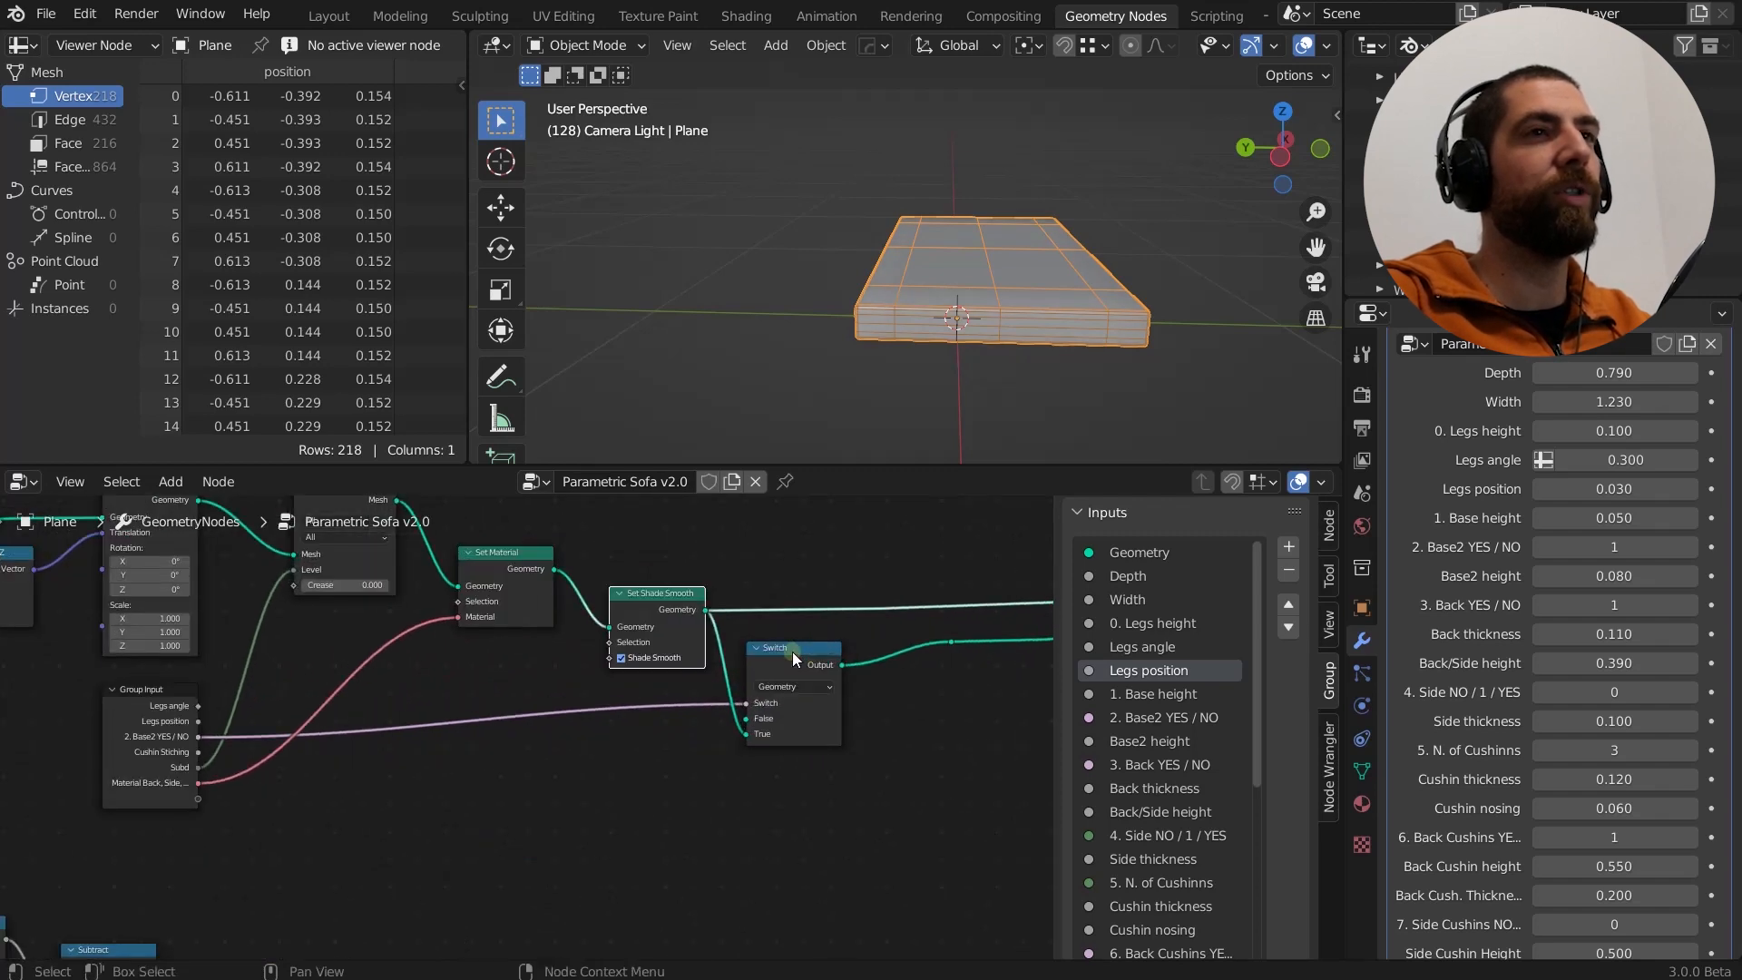
pyautogui.click(792, 651)
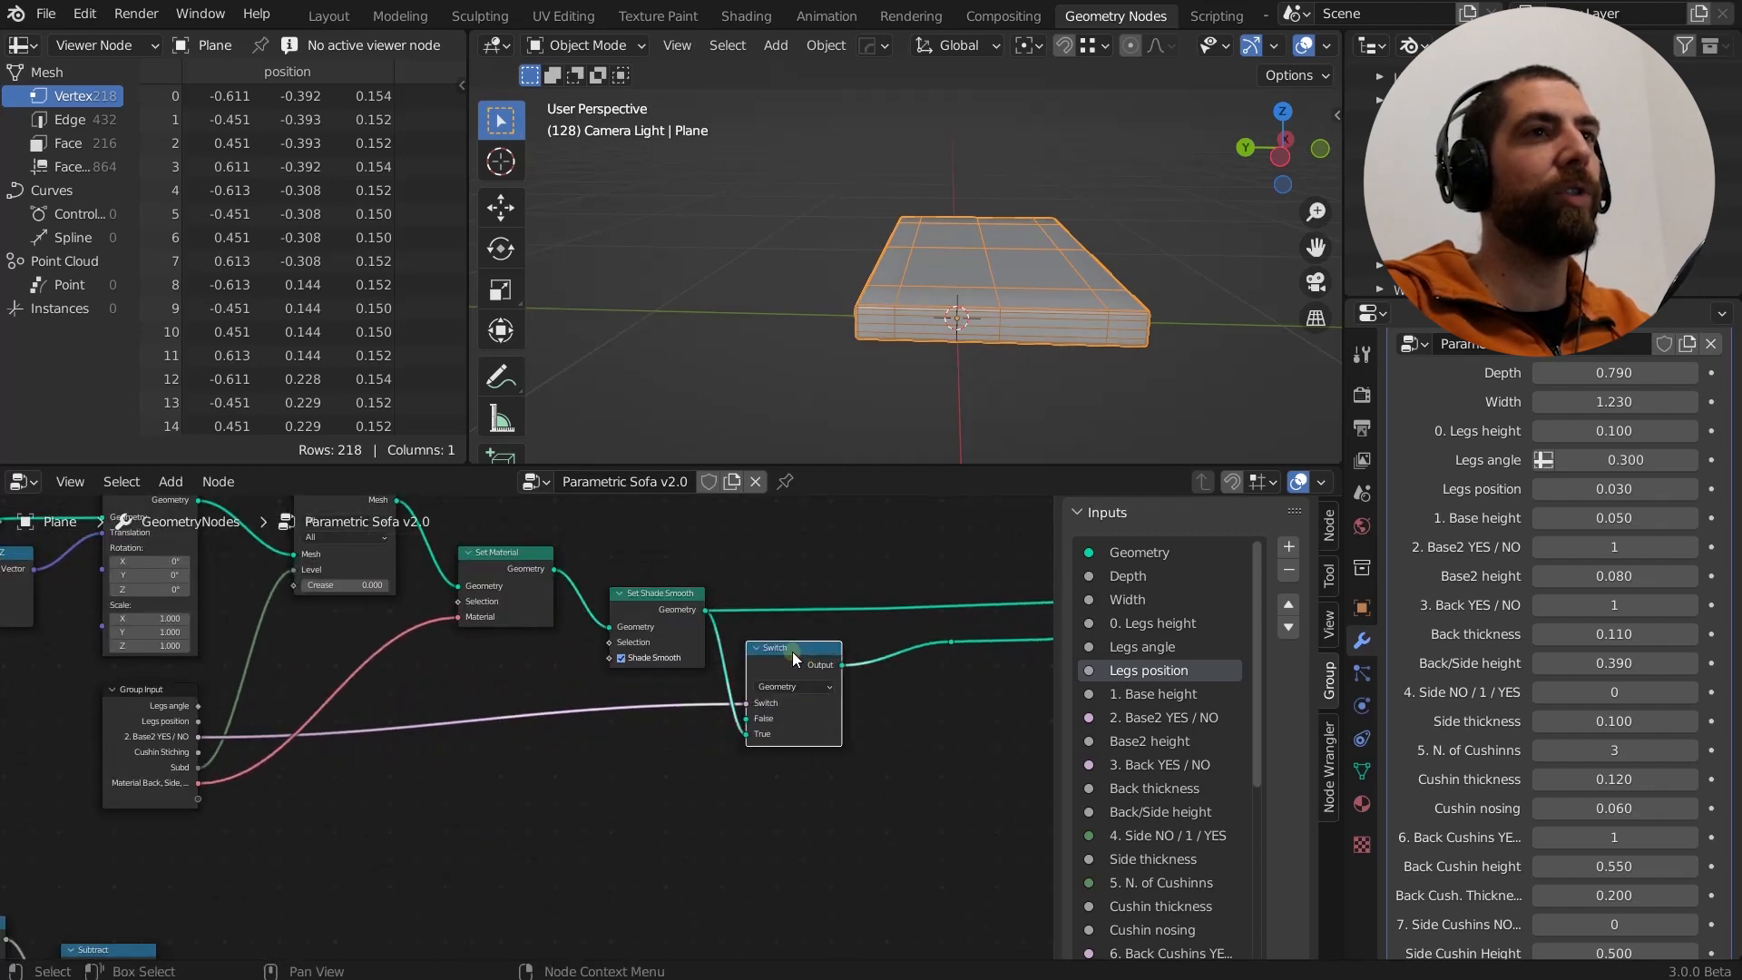
pyautogui.scroll(-4, 613, 726)
pyautogui.moveTo(808, 714); pyautogui.dragTo(512, 702, button='middle')
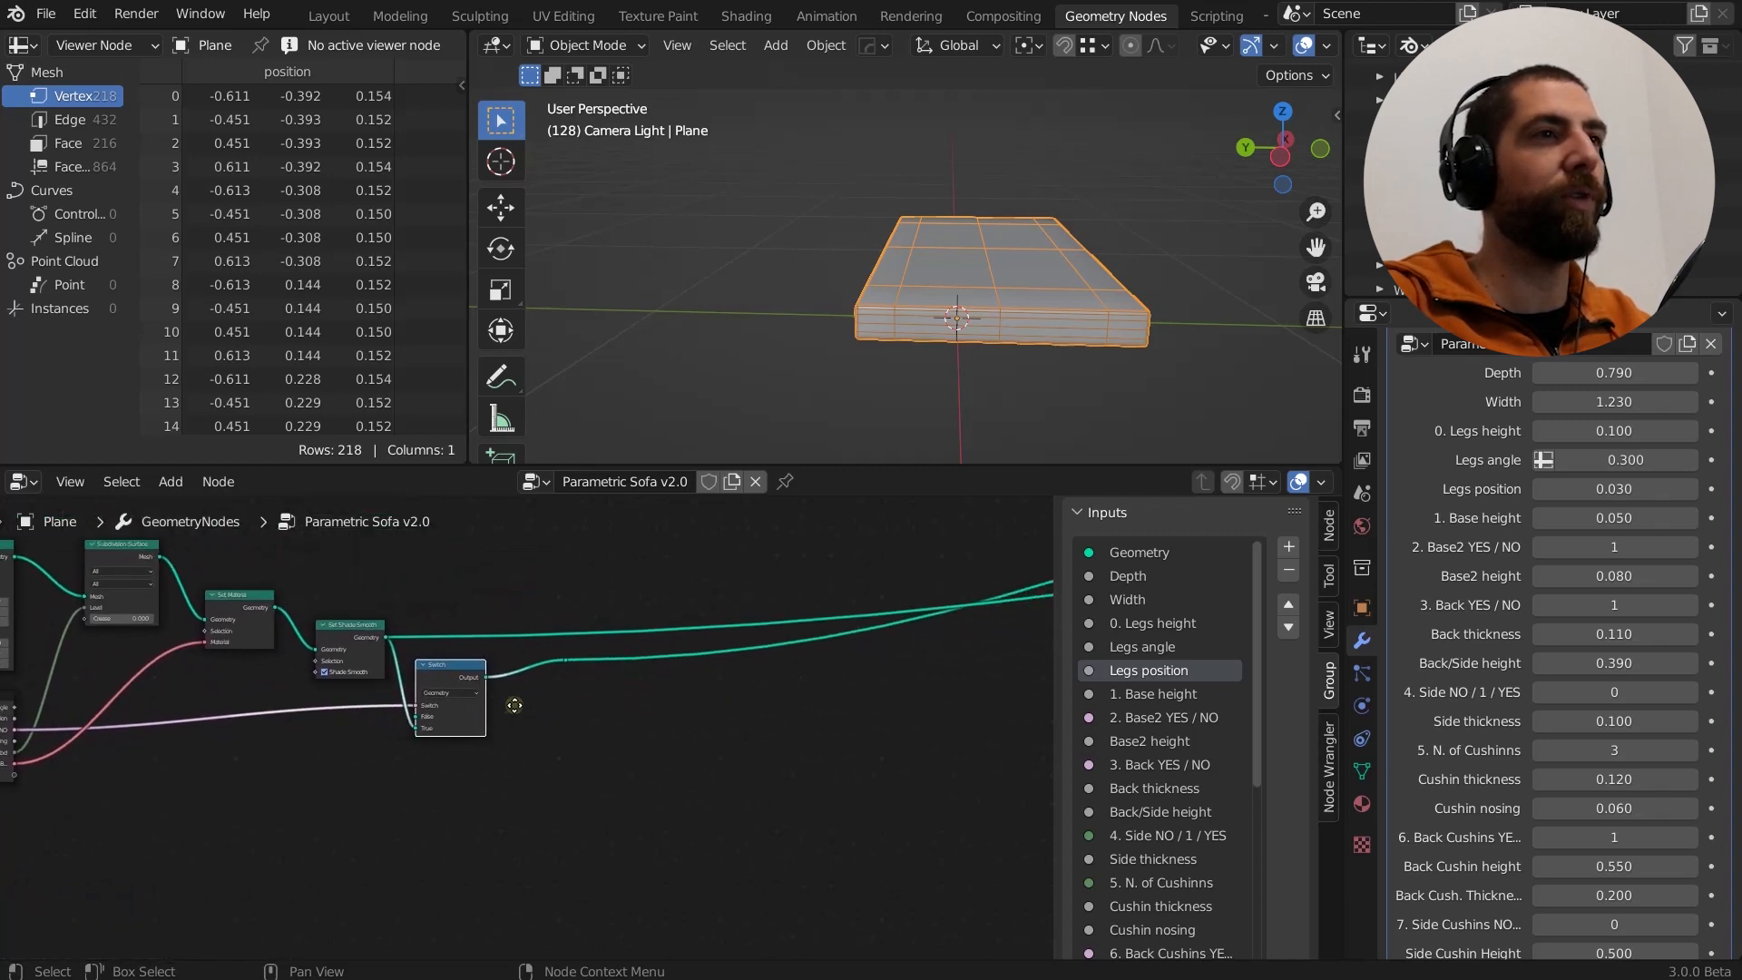
# Follow the BASE 2 Switch output to where all branches join and preview the last node after that junction to display the whole sofa.
pyautogui.scroll(3, 495, 695)
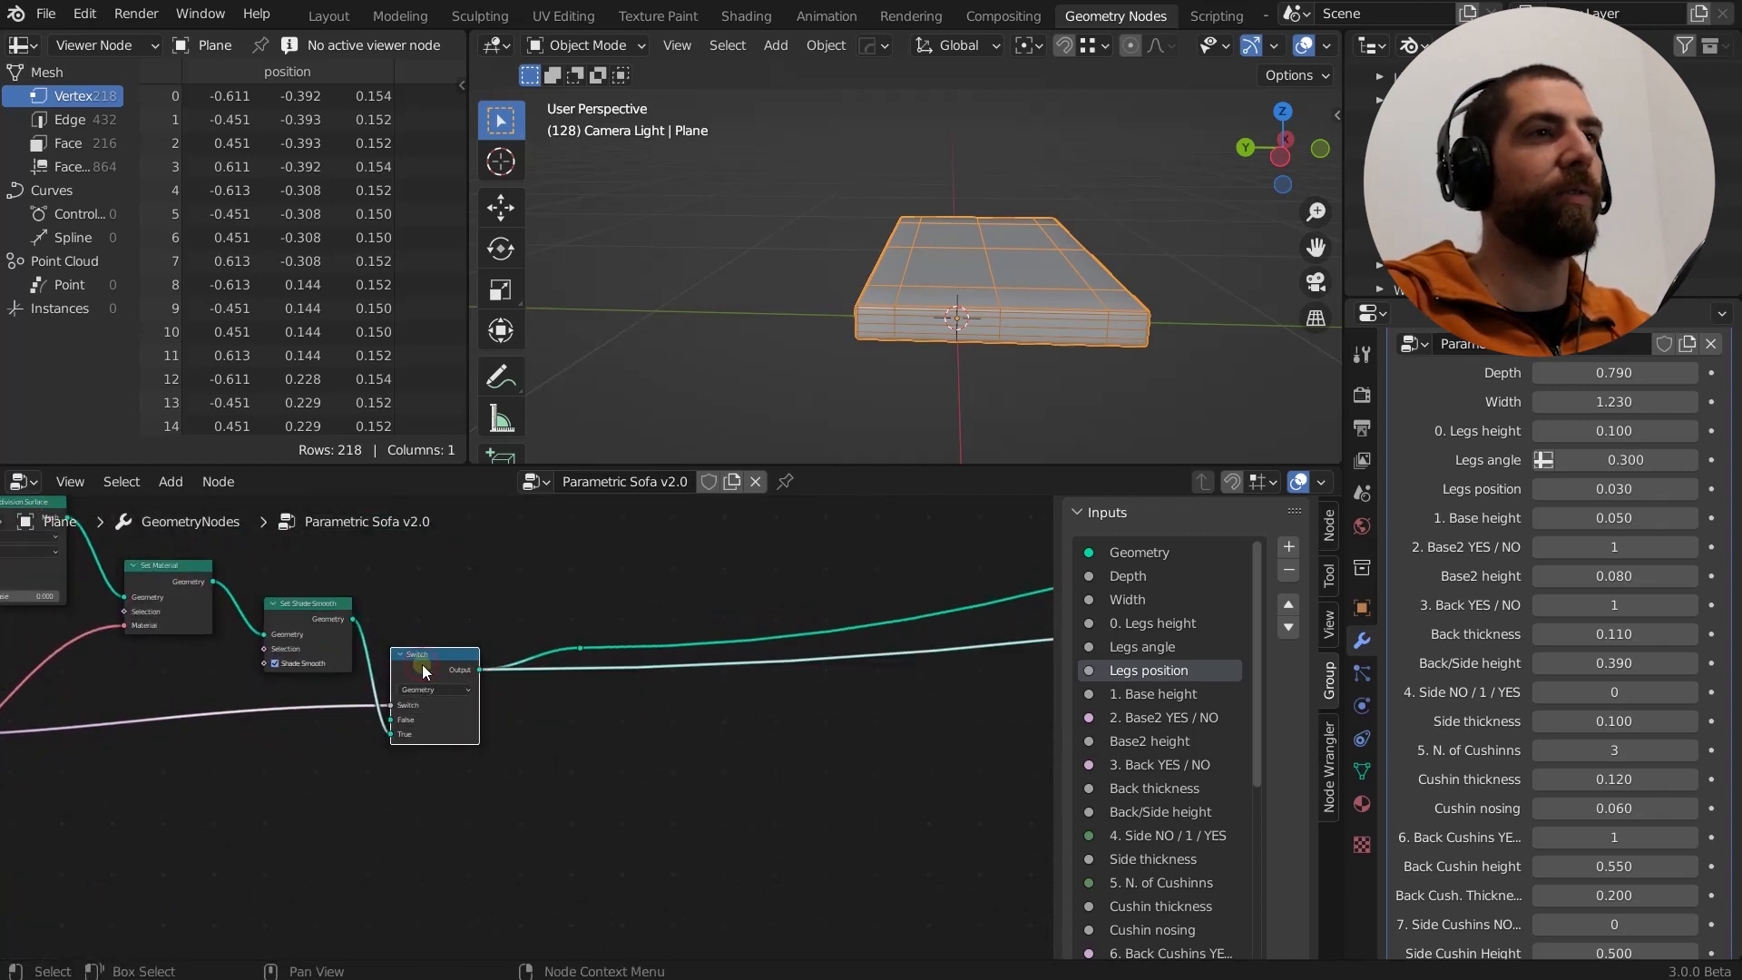
pyautogui.scroll(-1, 422, 664)
pyautogui.scroll(-2, 422, 665)
pyautogui.scroll(-3, 497, 699)
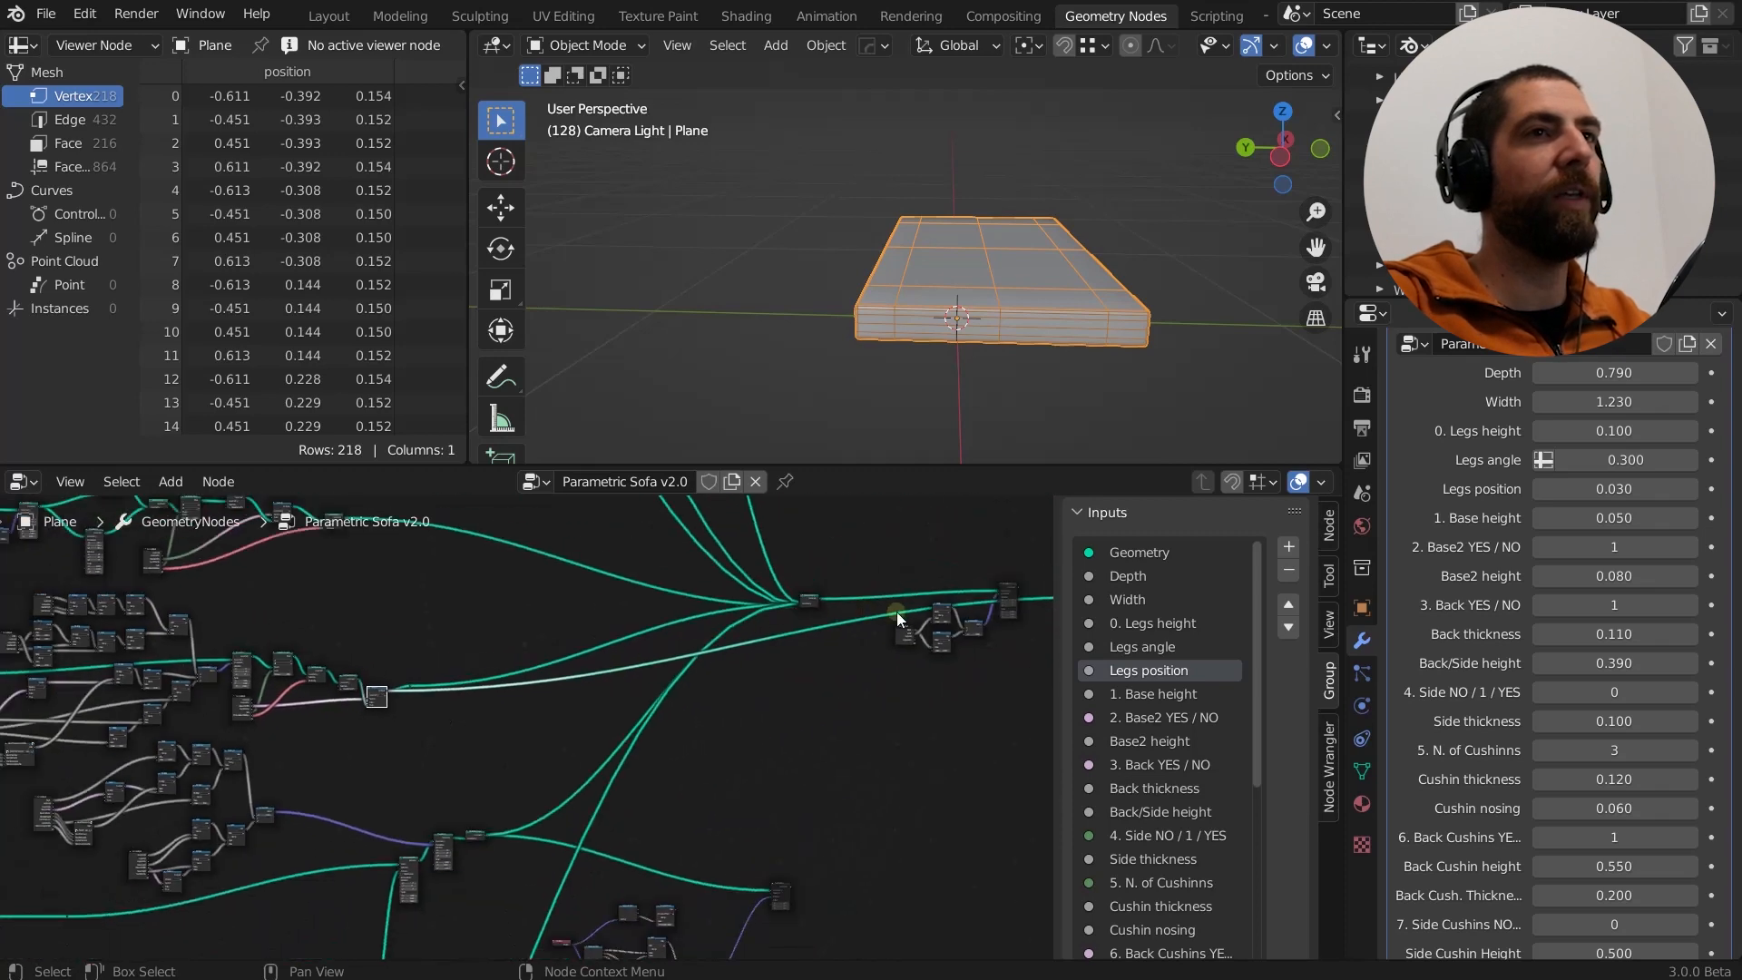
pyautogui.click(1007, 588)
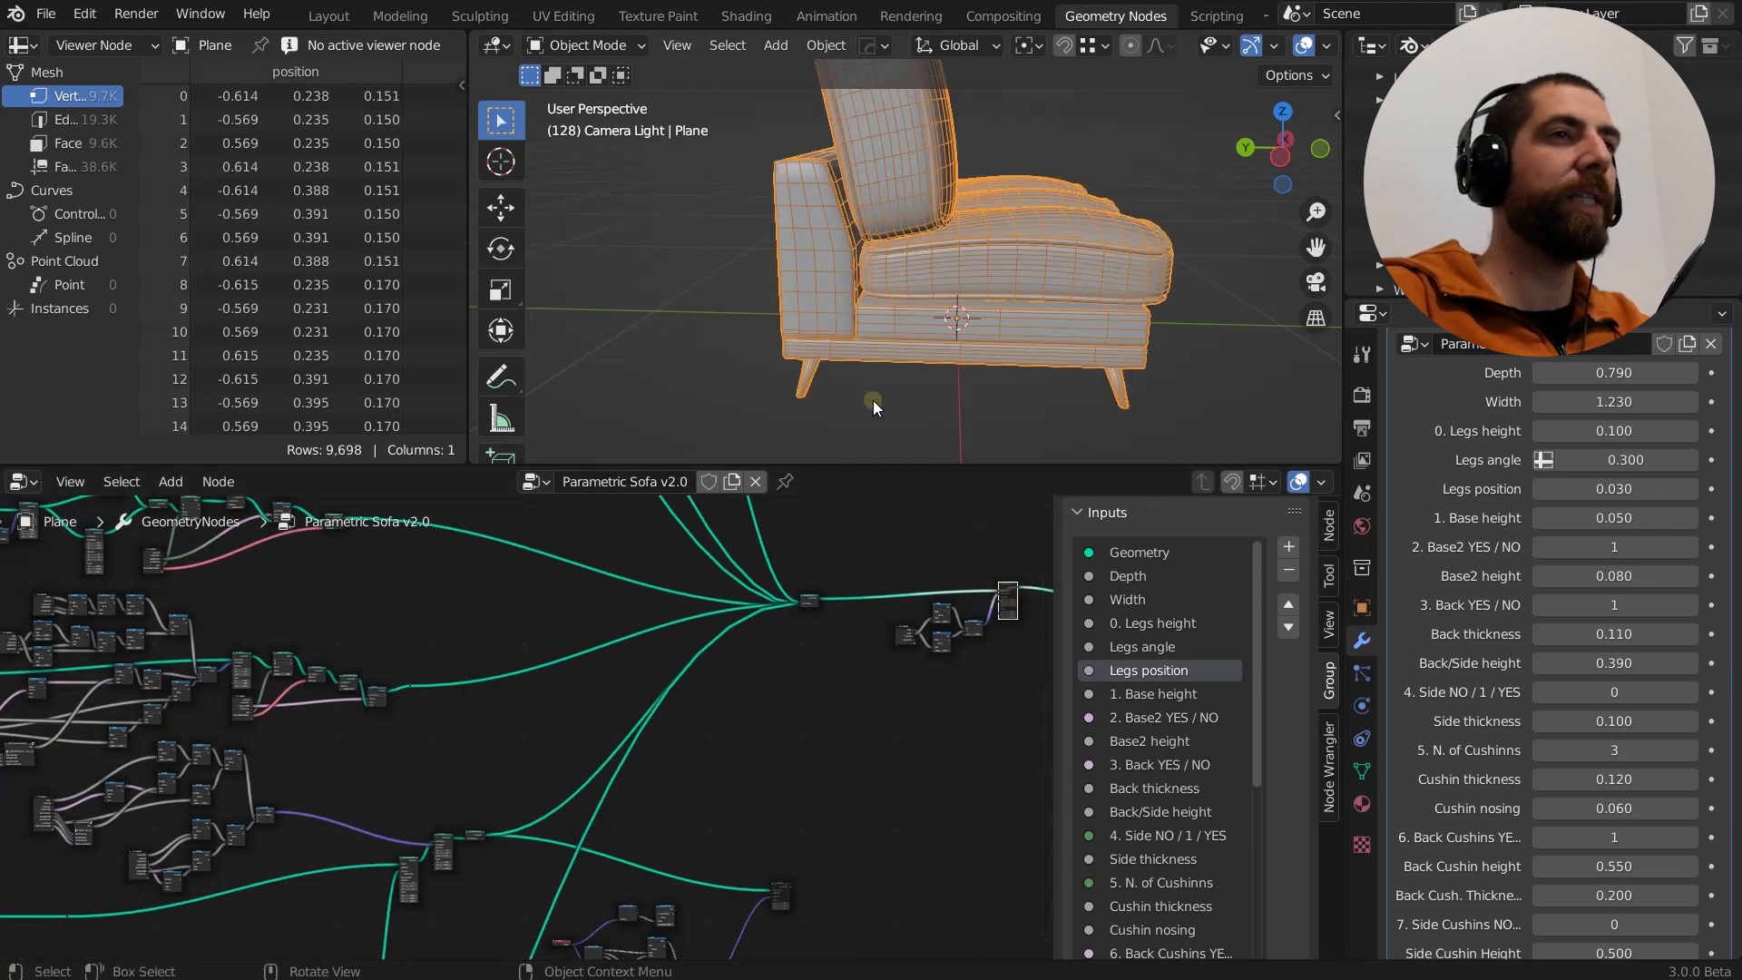
# Examine the overall layout of the branches below BASE 2, including the CUSHIN, BACK CUSHIN and SIDE CUSHIN node groups.
pyautogui.scroll(-2, 601, 753)
pyautogui.moveTo(601, 753); pyautogui.dragTo(641, 732, button='middle')
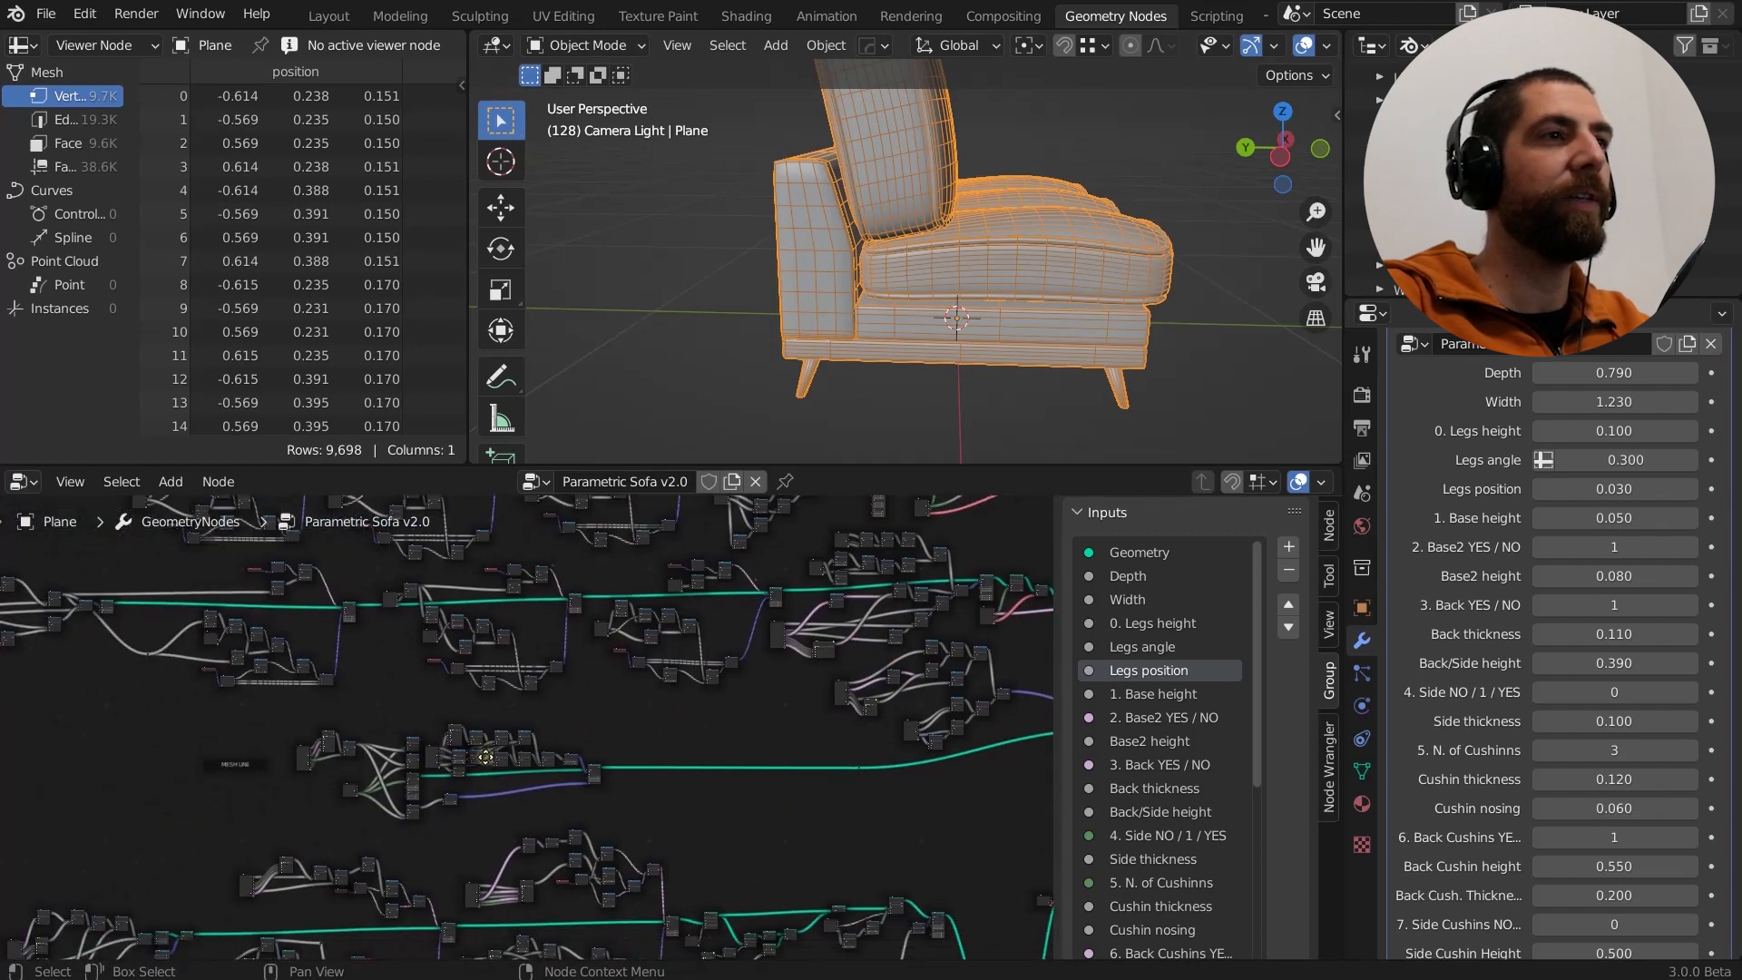
pyautogui.moveTo(486, 754); pyautogui.dragTo(548, 694, button='middle')
pyautogui.scroll(1, 548, 694)
pyautogui.scroll(-1, 401, 676)
pyautogui.moveTo(420, 707); pyautogui.dragTo(471, 494, button='middle')
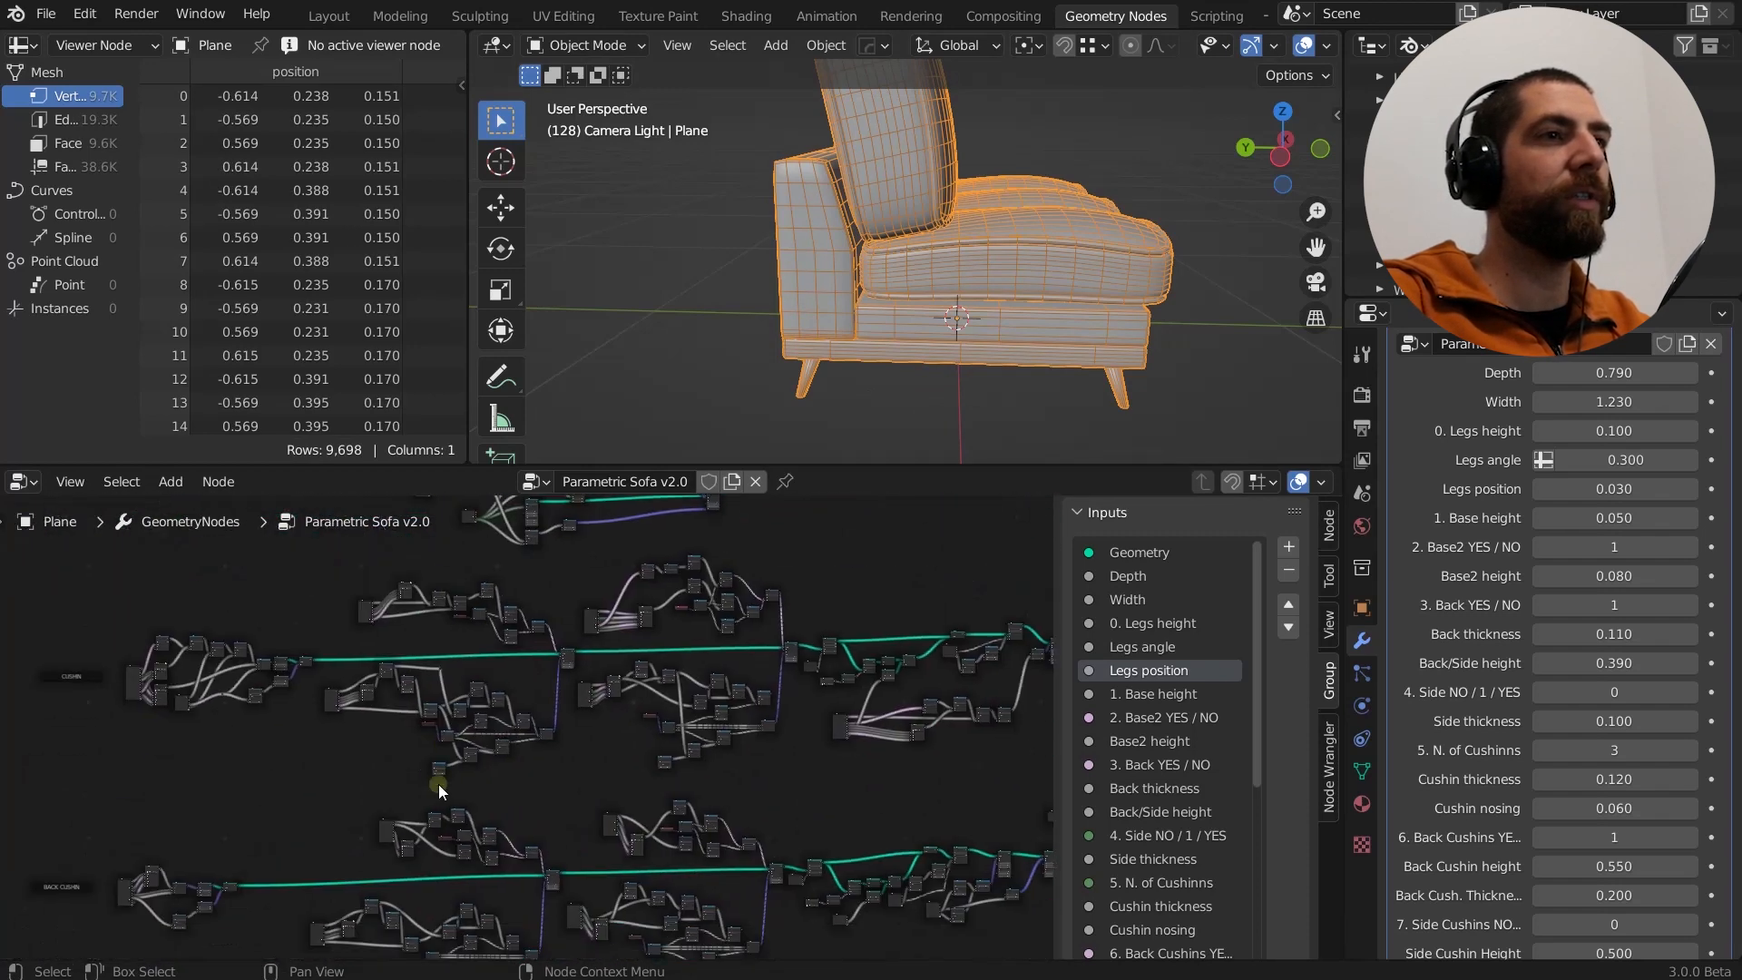
pyautogui.moveTo(439, 788); pyautogui.dragTo(476, 603, button='middle')
pyautogui.moveTo(593, 826)
pyautogui.mouseDown(button='middle')
pyautogui.moveTo(590, 663)
pyautogui.moveTo(682, 726)
pyautogui.moveTo(675, 787)
pyautogui.mouseUp(button='middle')
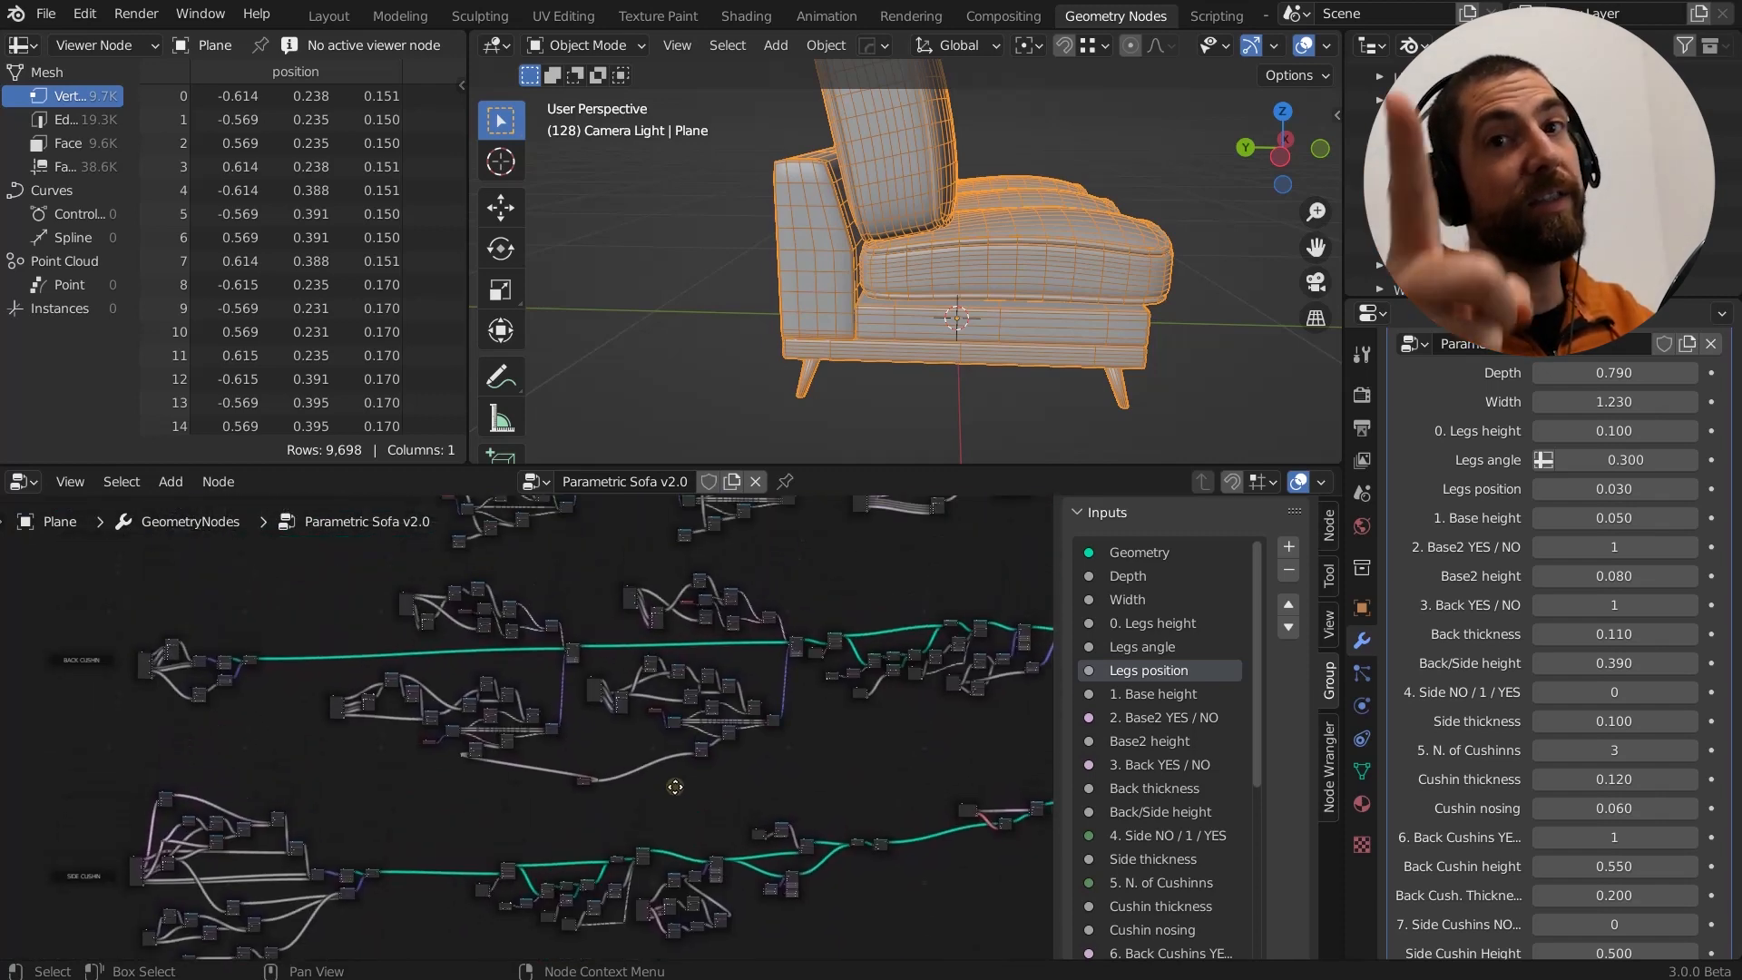